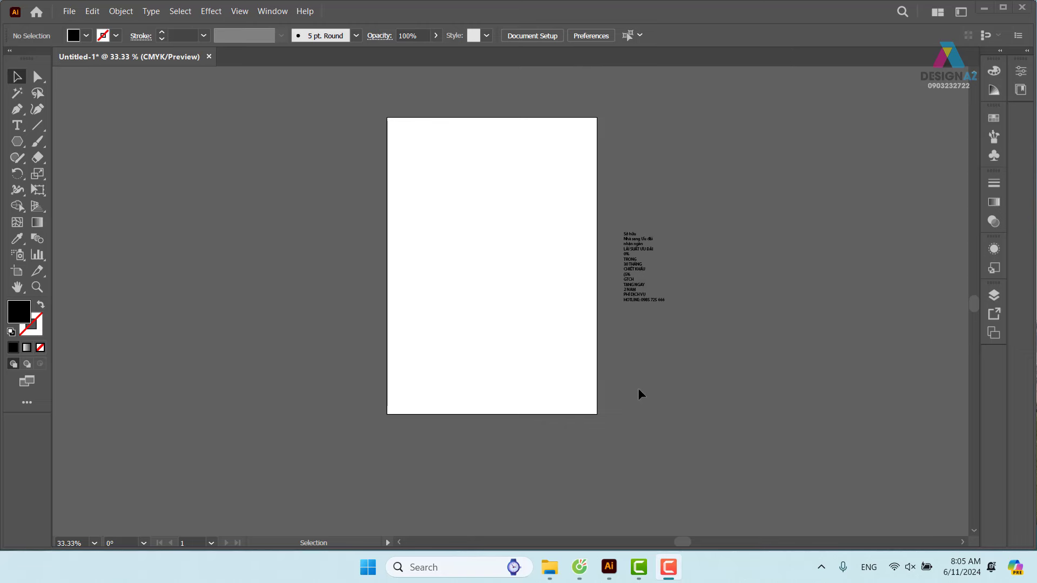
# Step: Zoom in on the Vietnamese promo text block beside the artboard until it is readable
pyautogui.press('z')
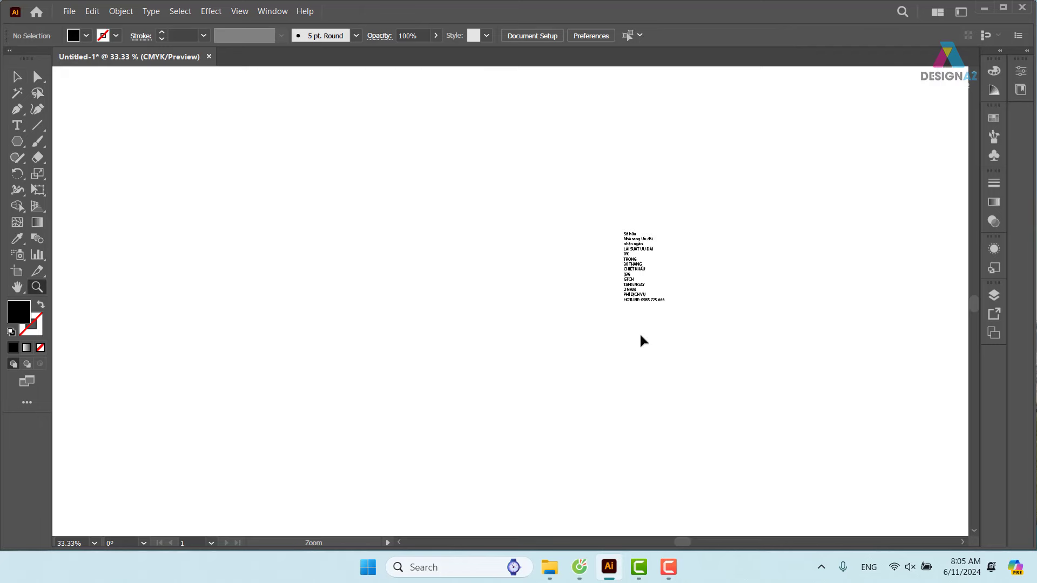
pyautogui.moveTo(641, 335); pyautogui.dragTo(776, 434)
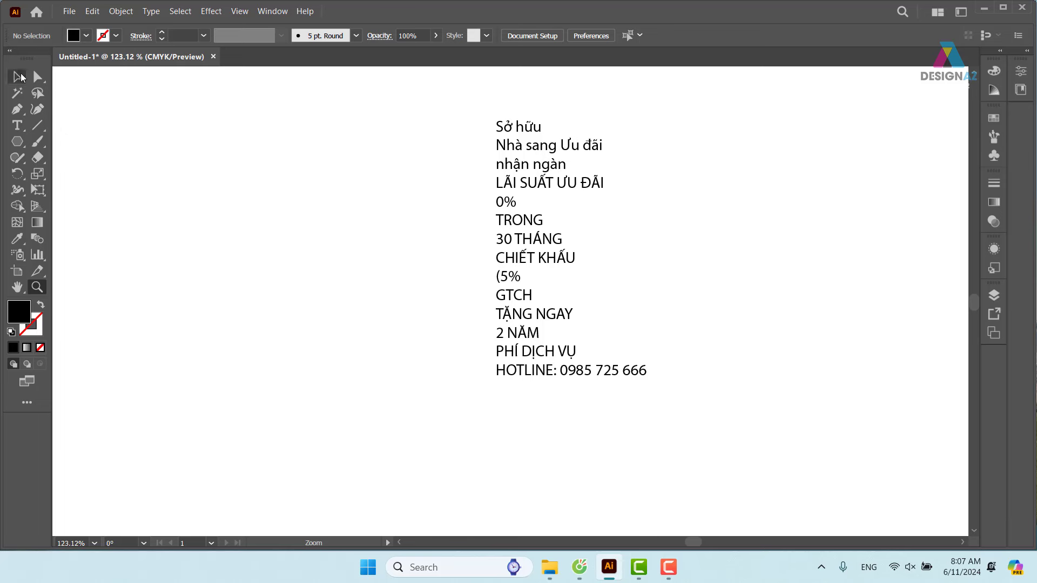
pyautogui.click(17, 78)
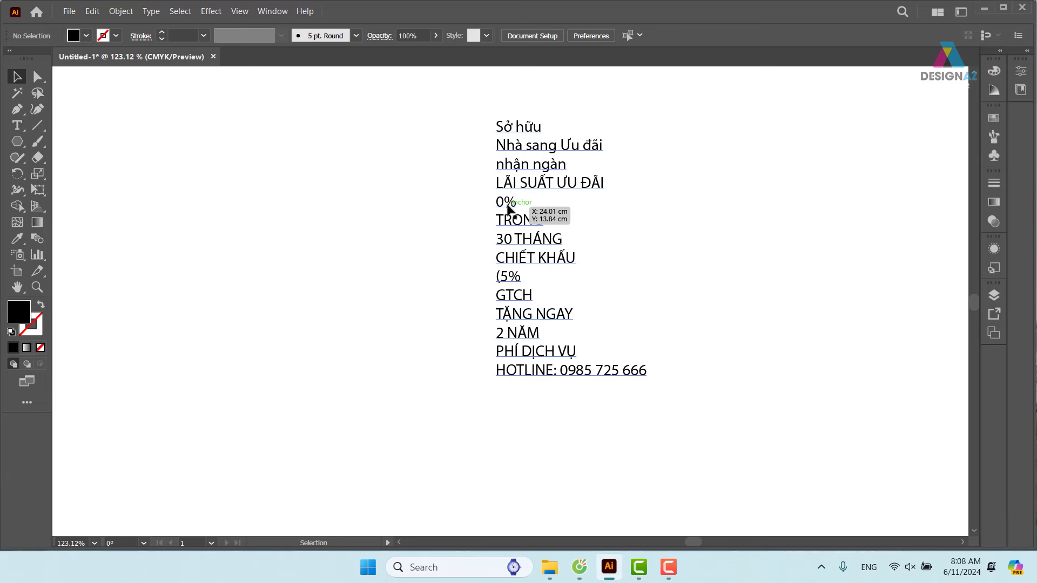
# Step: Pan and zoom out to 50% so the blank artboard and promo text both show
pyautogui.moveTo(369, 335); pyautogui.dragTo(551, 348)
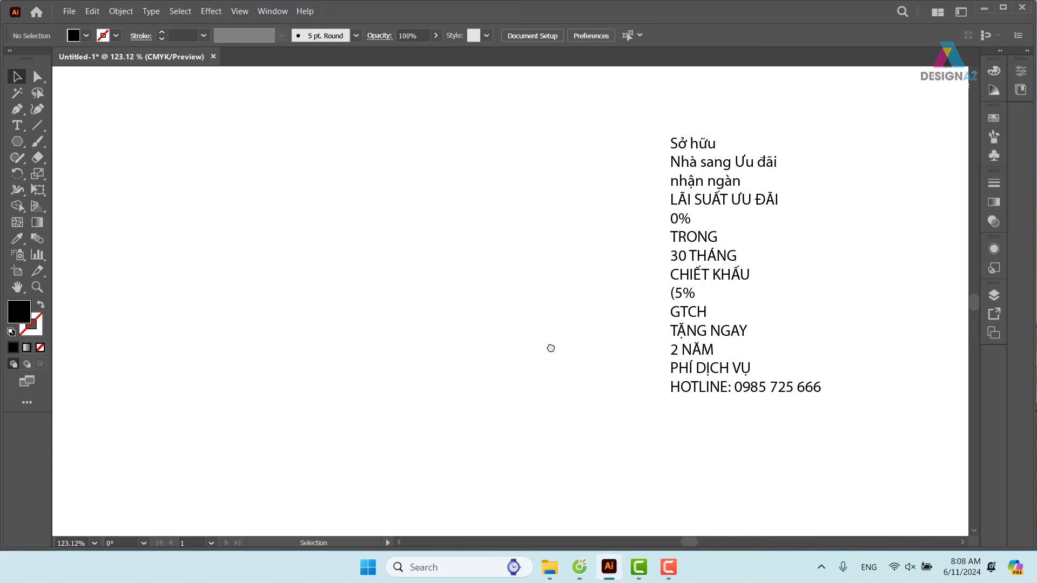
pyautogui.hotkey('ctrl', '-')
pyautogui.hotkey('ctrl', '-')
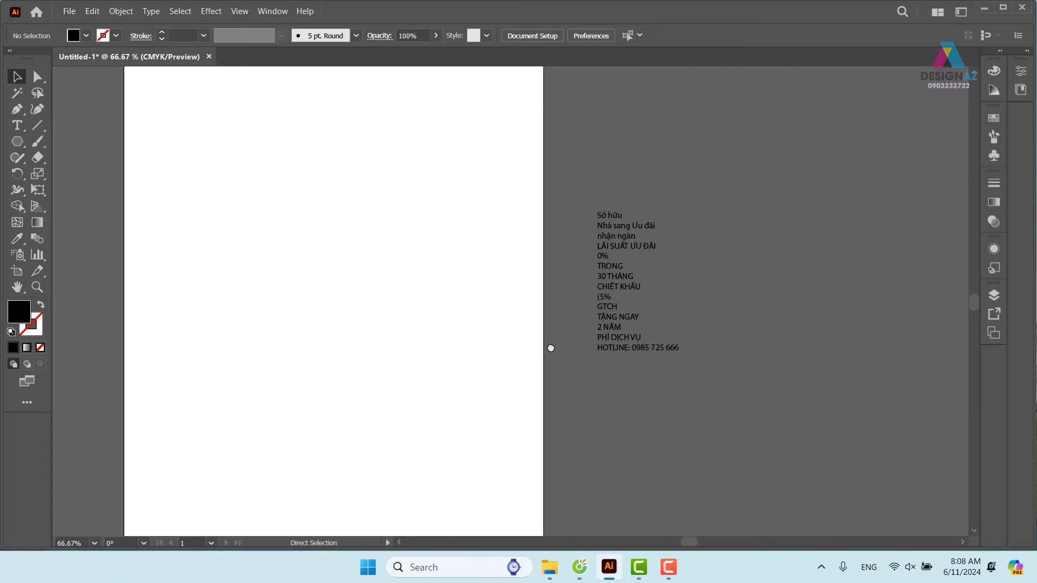
pyautogui.hotkey('ctrl', '-')
pyautogui.moveTo(430, 294)
pyautogui.mouseDown()
pyautogui.moveTo(475, 302)
pyautogui.moveTo(456, 297)
pyautogui.mouseUp()
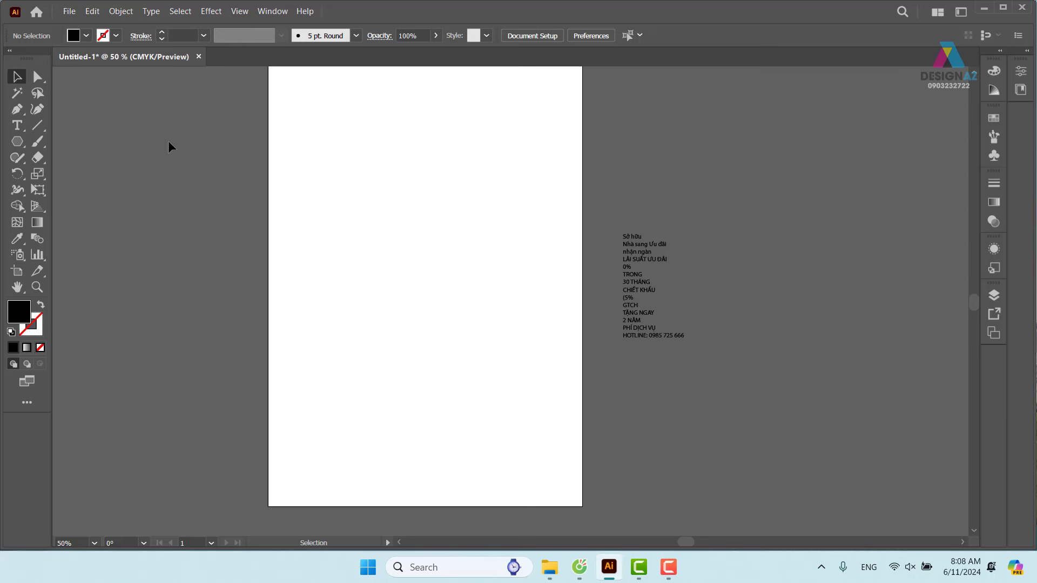
# Step: Set the document colour mode to RGB Color and zoom out to 33.33%
pyautogui.click(70, 11)
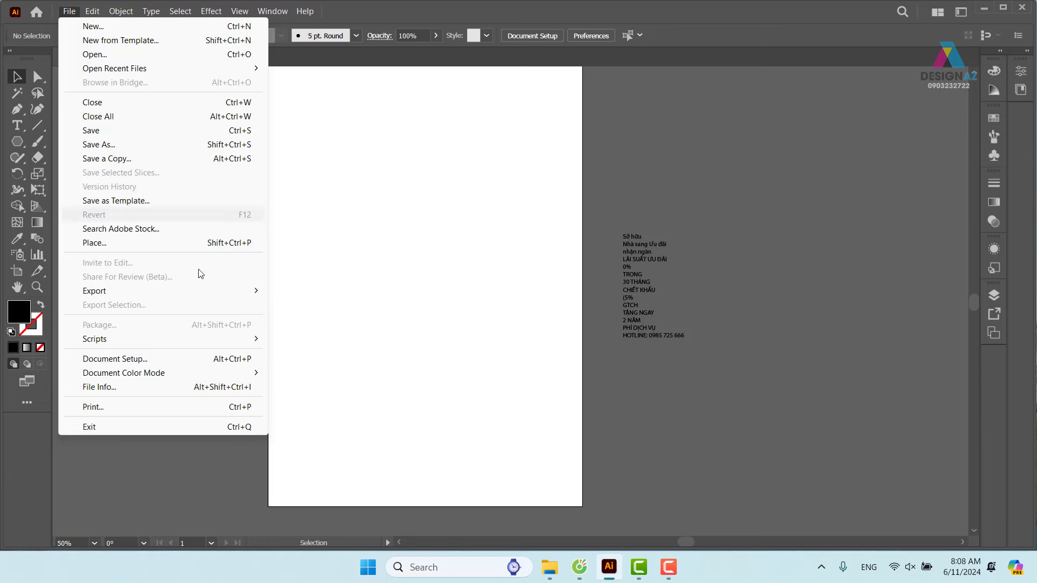
pyautogui.moveTo(123, 373)
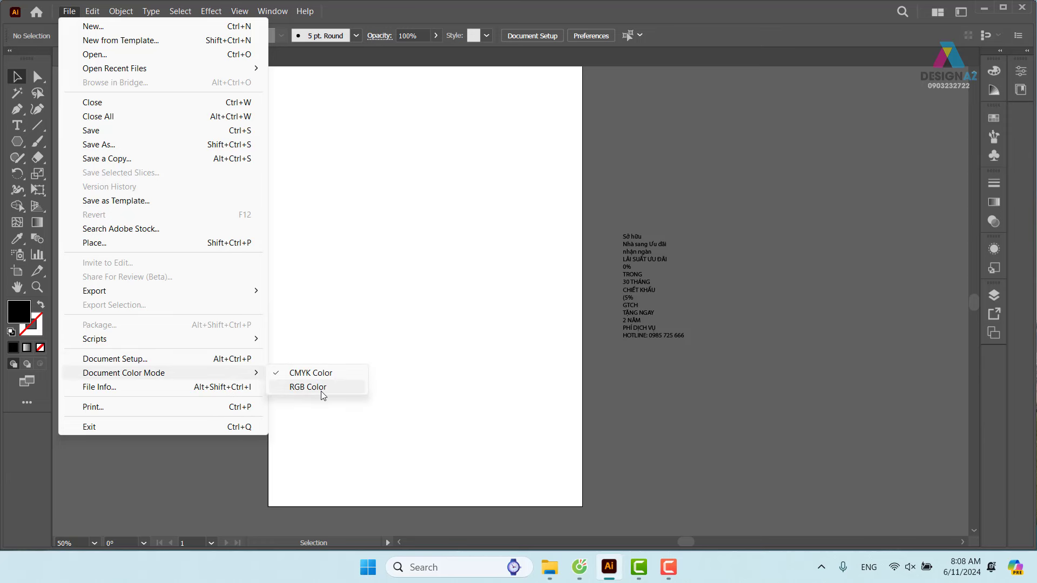
pyautogui.click(323, 396)
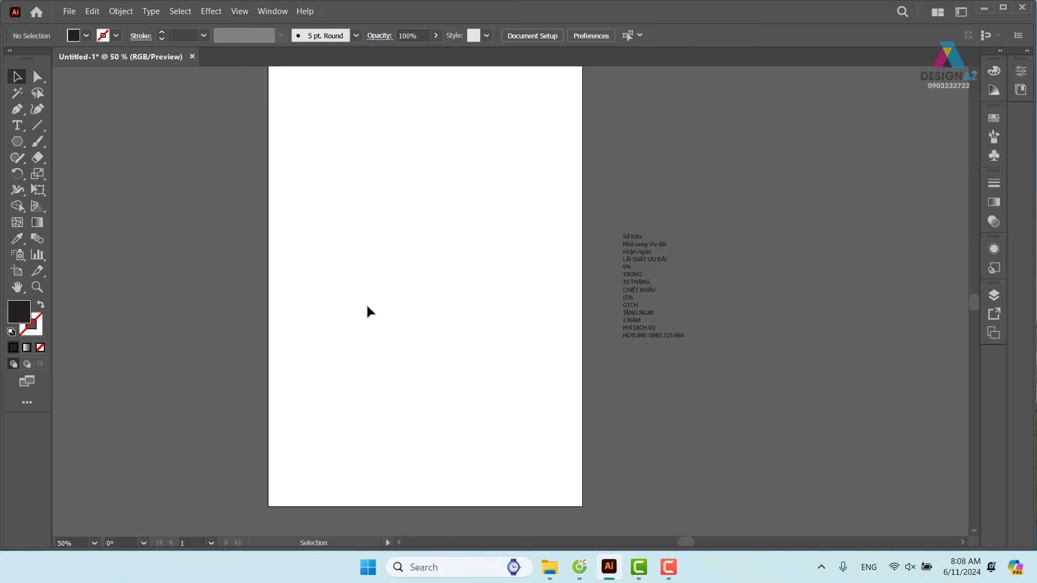
pyautogui.hotkey('ctrl', '-')
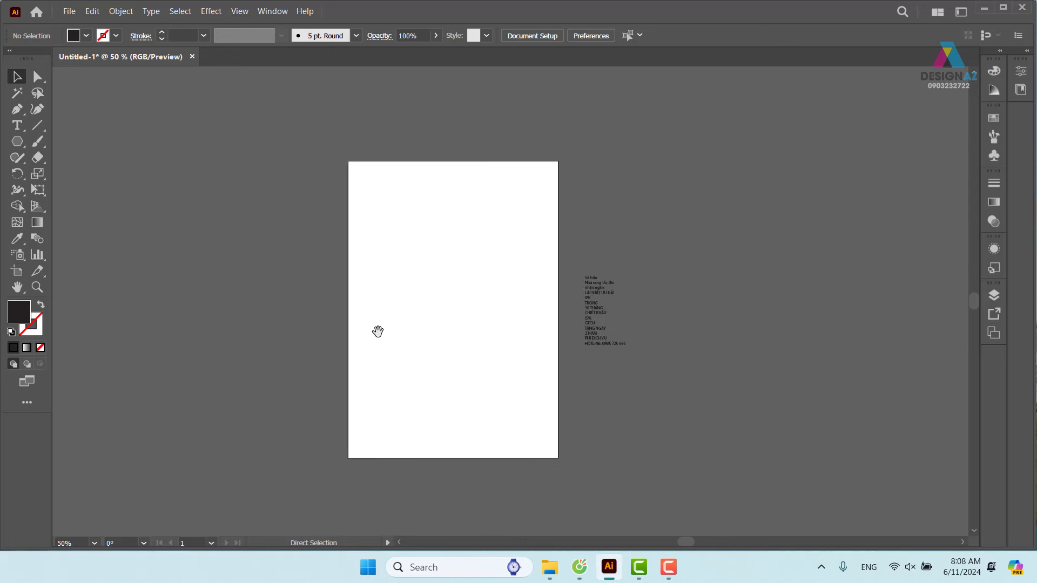
pyautogui.moveTo(377, 331); pyautogui.dragTo(316, 297)
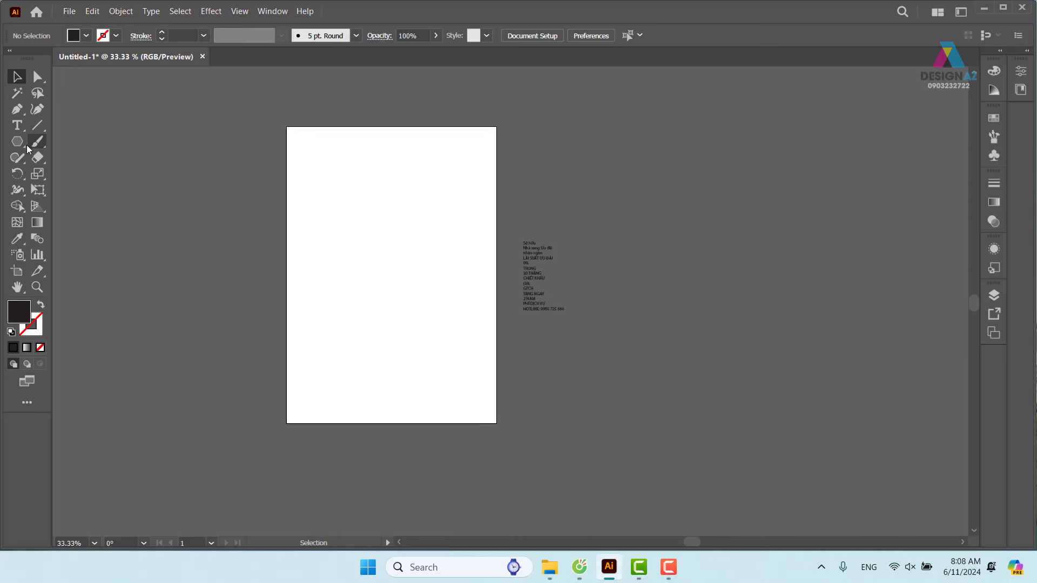
pyautogui.moveTo(22, 143); pyautogui.dragTo(86, 140)
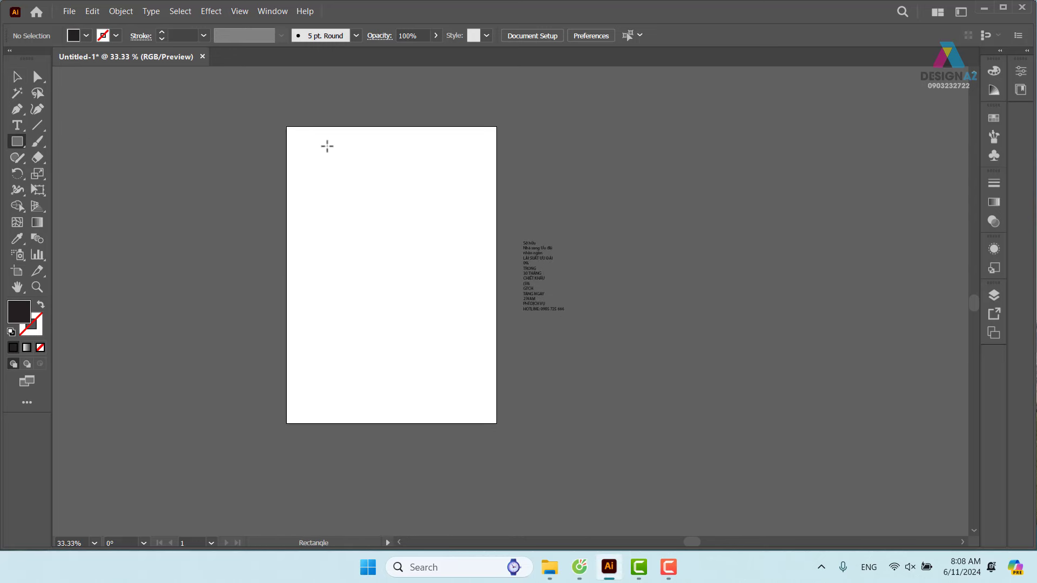
# Step: Draw a large dark-filled rectangle covering most of the artboard
pyautogui.moveTo(309, 142); pyautogui.dragTo(467, 398)
pyautogui.click(17, 76)
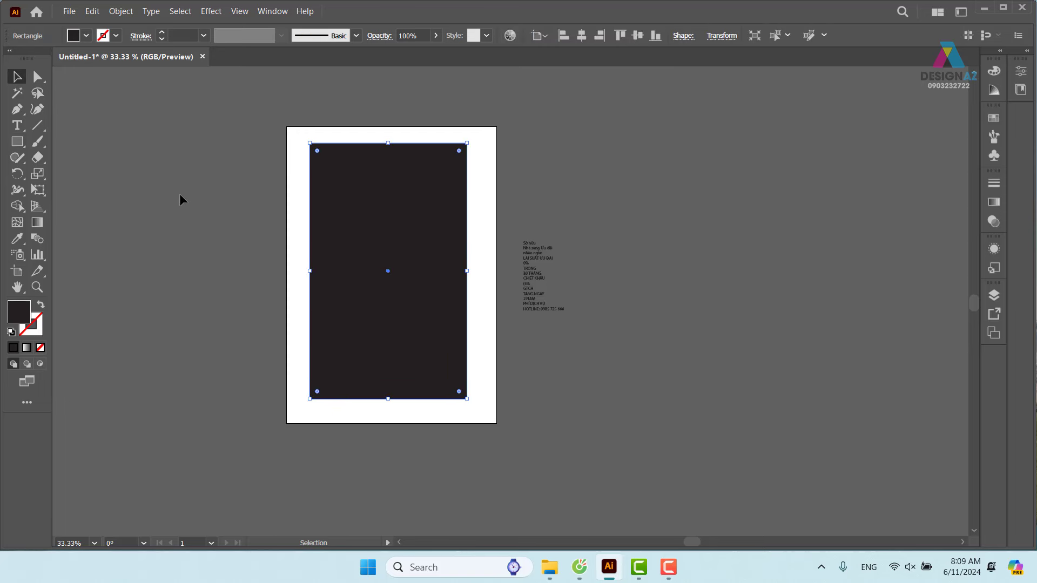
pyautogui.press('z')
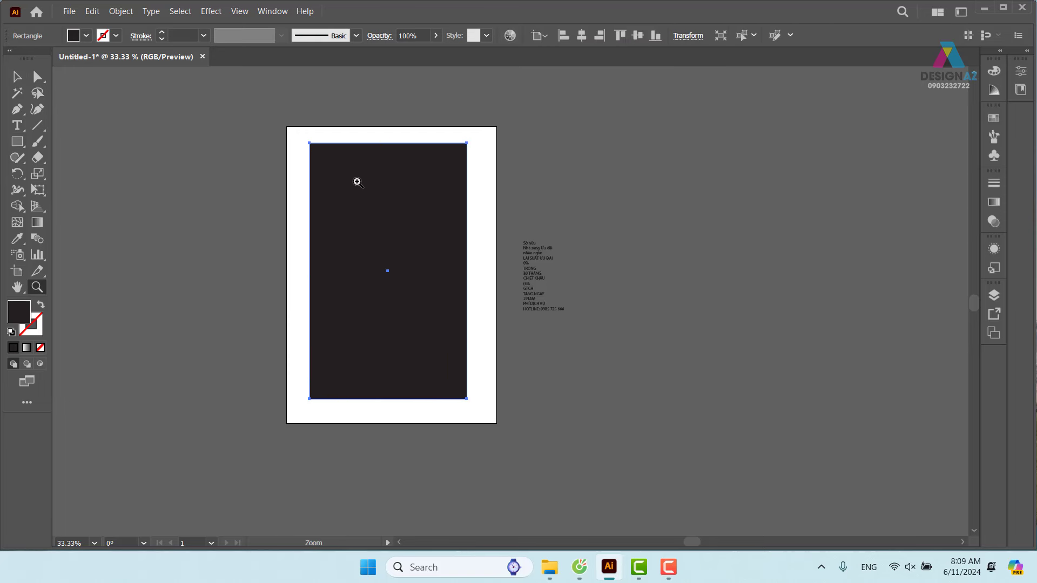
pyautogui.moveTo(357, 182); pyautogui.dragTo(356, 212)
pyautogui.click(17, 76)
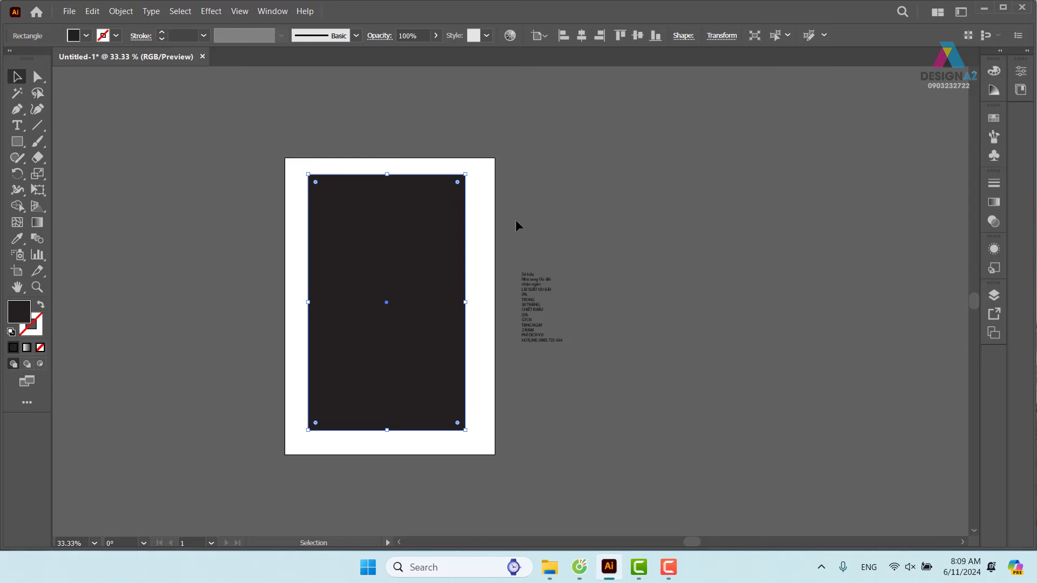
# Step: Select the rectangle's two top corner anchors with the Direct Selection tool
pyautogui.keyDown('shift'); pyautogui.click(331, 181); pyautogui.keyUp('shift')
pyautogui.click(365, 213)
pyautogui.click(42, 77)
pyautogui.moveTo(255, 140); pyautogui.dragTo(487, 204)
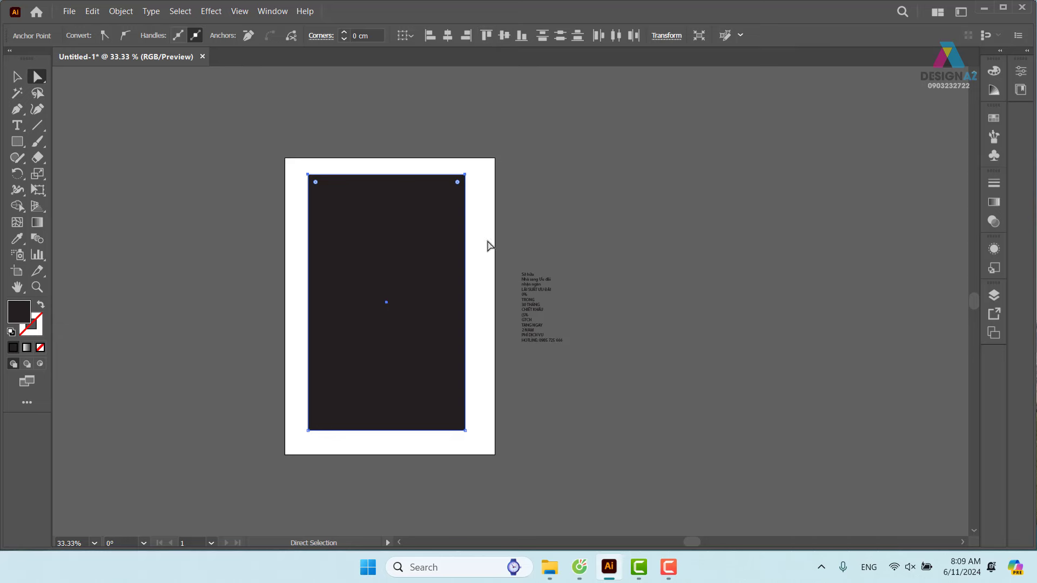
# Step: Set the Align panel to Align To Artboard and snap the top corners to the top edge
pyautogui.hotkey('shift', 'F7')
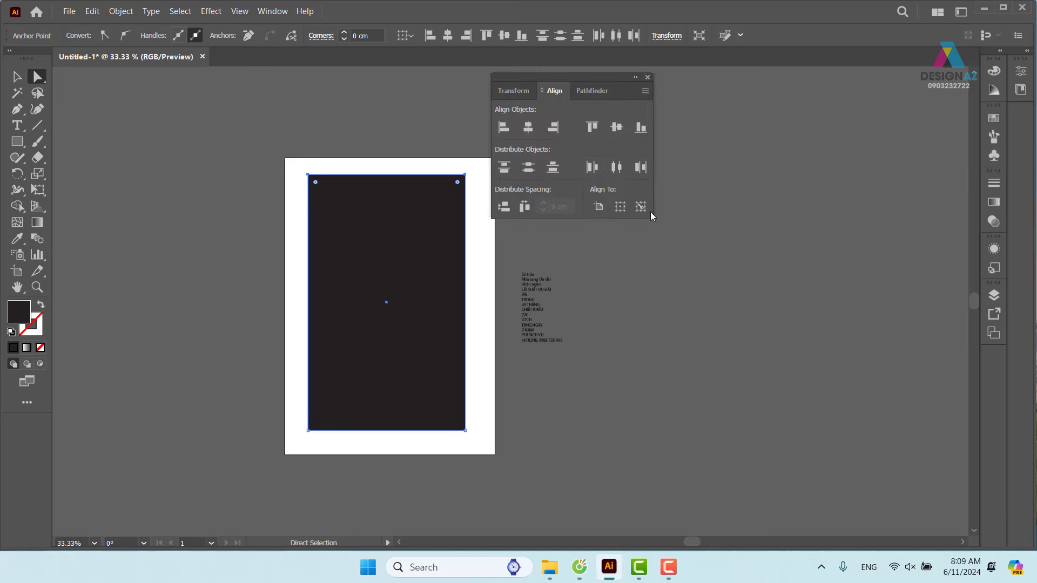
pyautogui.moveTo(597, 77); pyautogui.dragTo(681, 64)
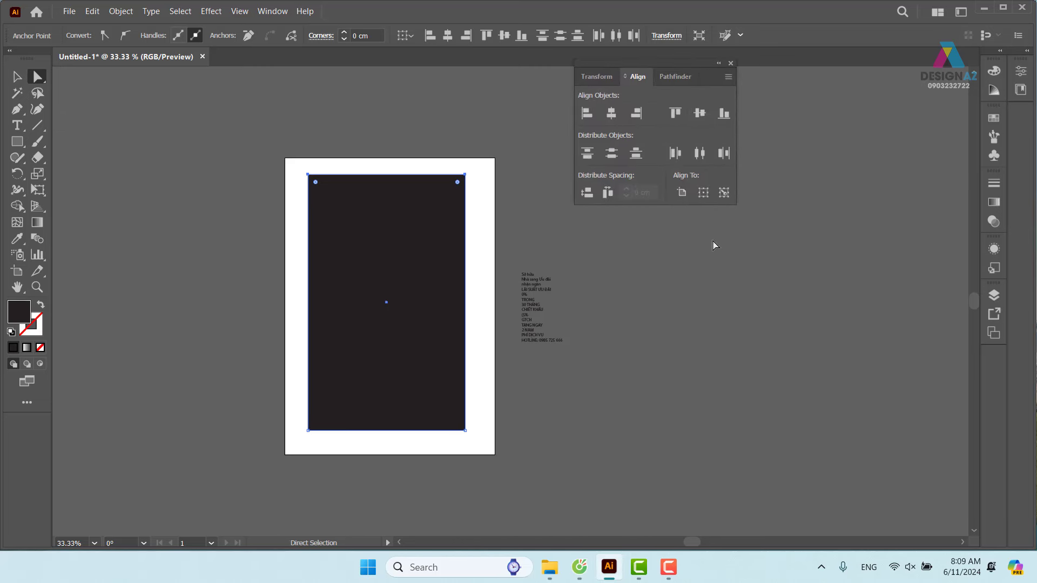
pyautogui.click(685, 196)
pyautogui.click(676, 114)
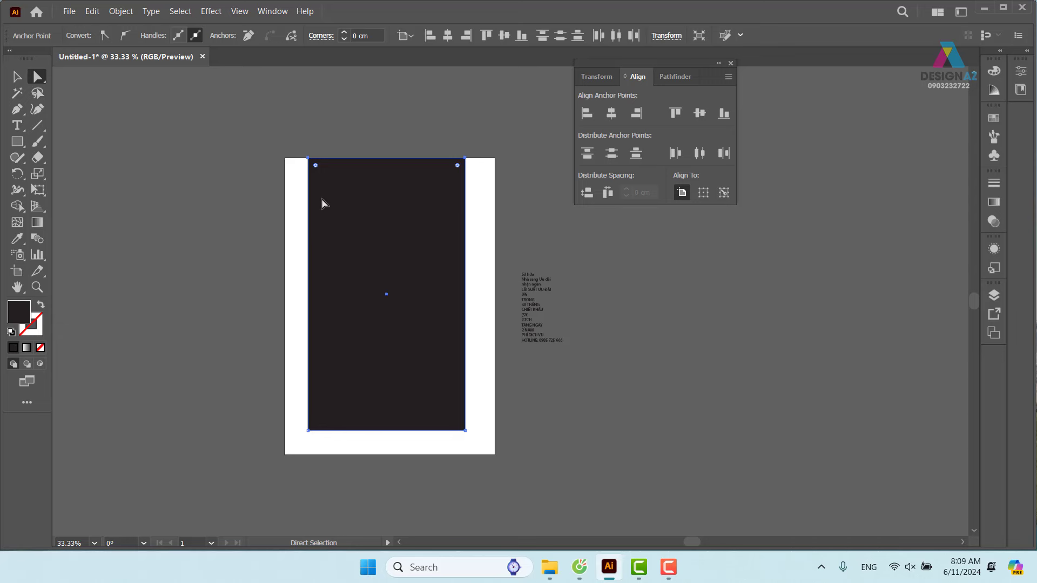
# Step: Align the left, right and bottom anchors to the artboard's edges
pyautogui.moveTo(250, 139); pyautogui.dragTo(333, 509)
pyautogui.click(589, 116)
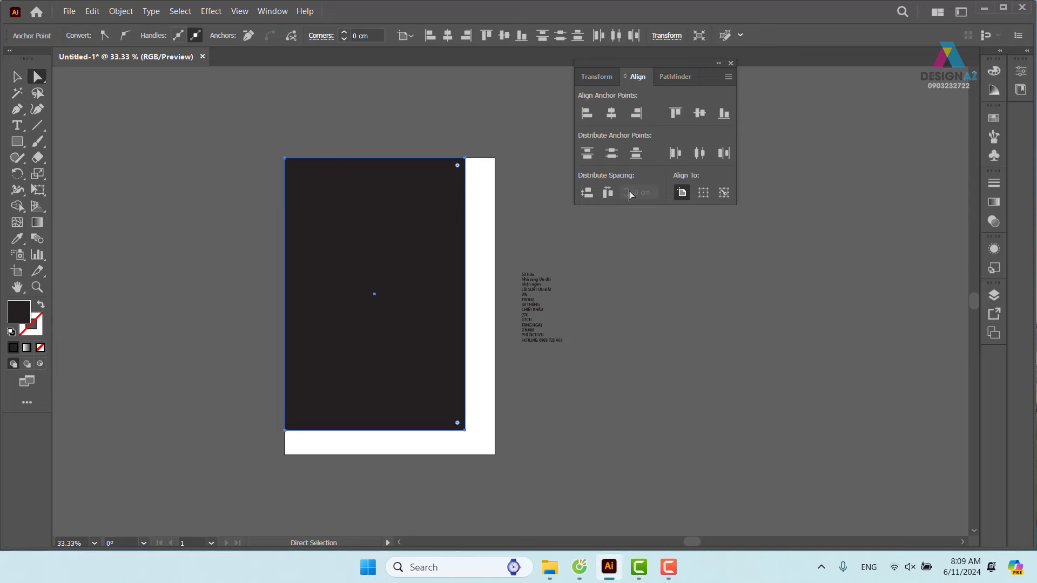
pyautogui.click(636, 113)
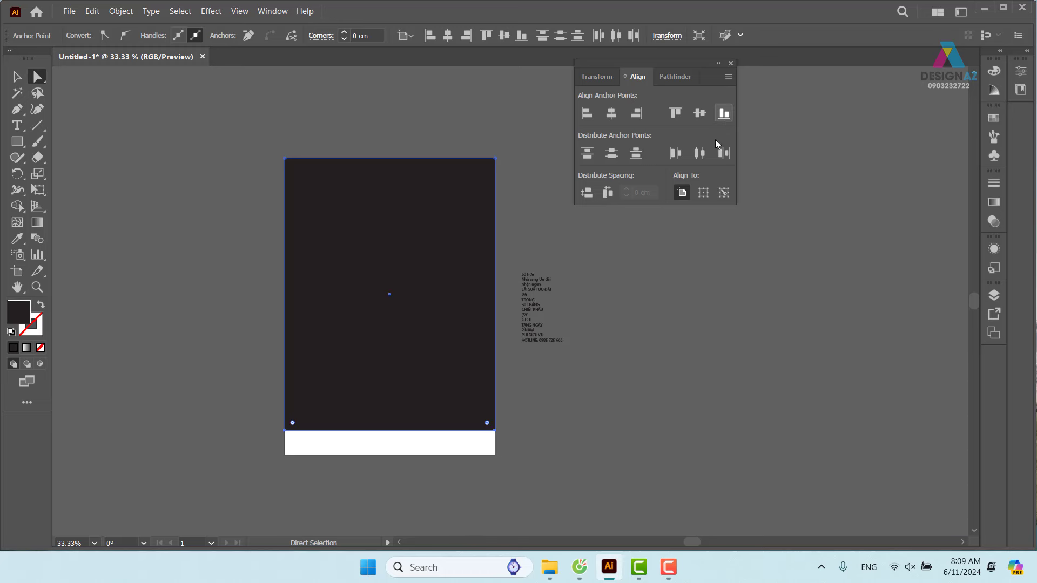
pyautogui.click(724, 113)
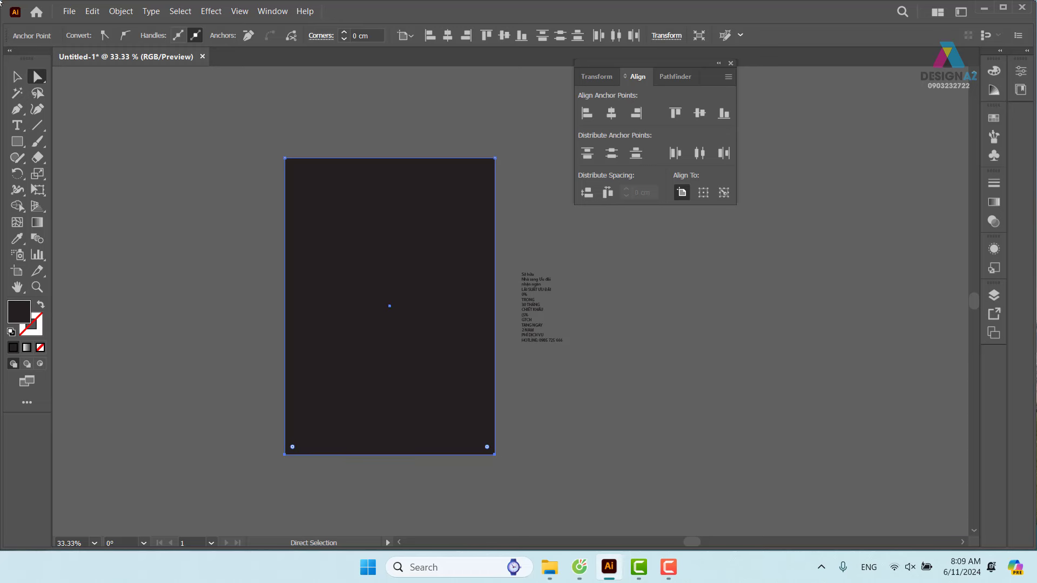
pyautogui.click(16, 79)
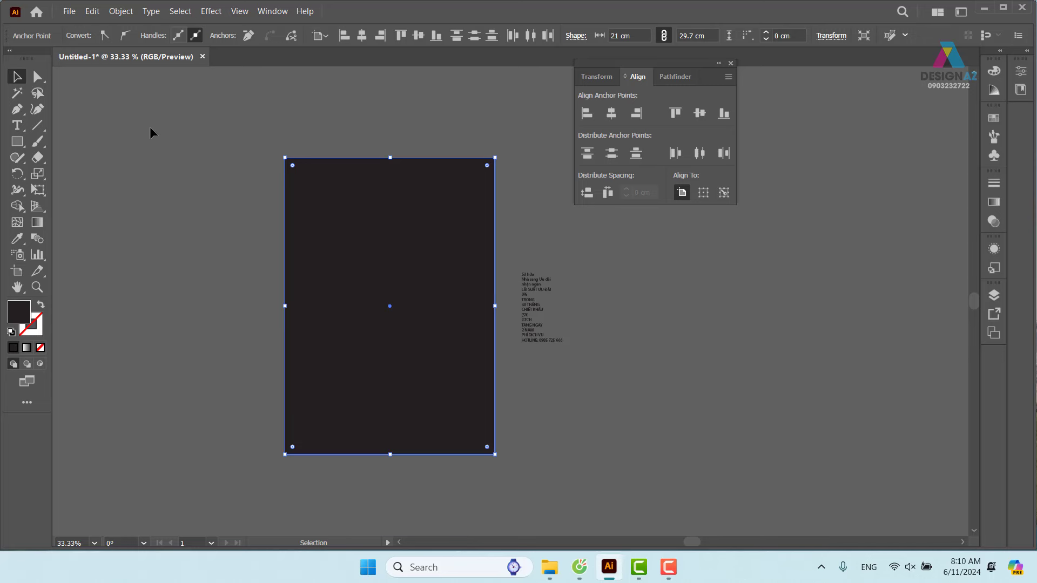
# Step: Clear the anchor selection, leaving the background rectangle deselected
pyautogui.click(203, 170)
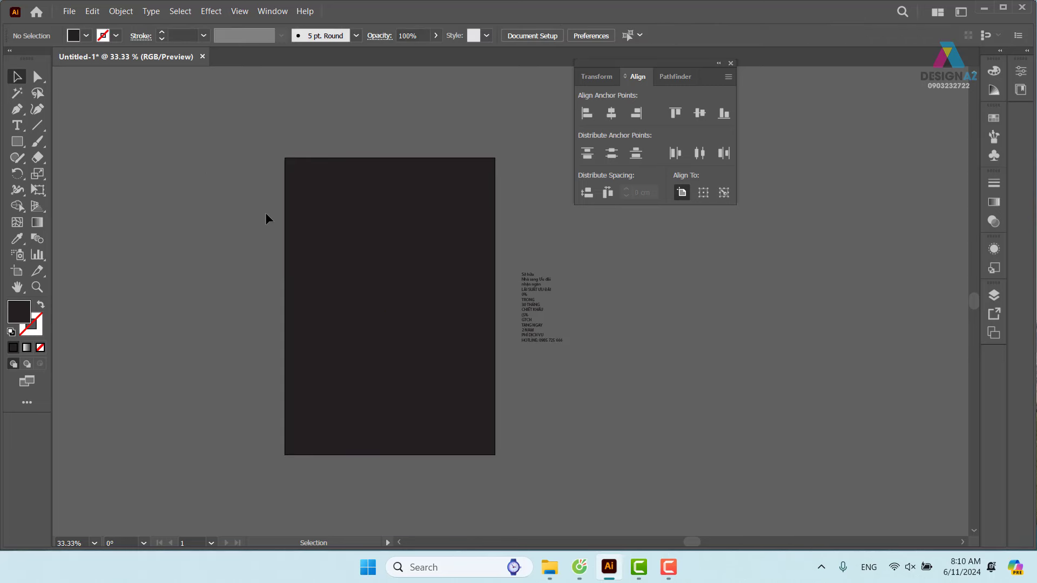
pyautogui.click(360, 294)
pyautogui.hscroll(1, 391, 243)
pyautogui.click(415, 114)
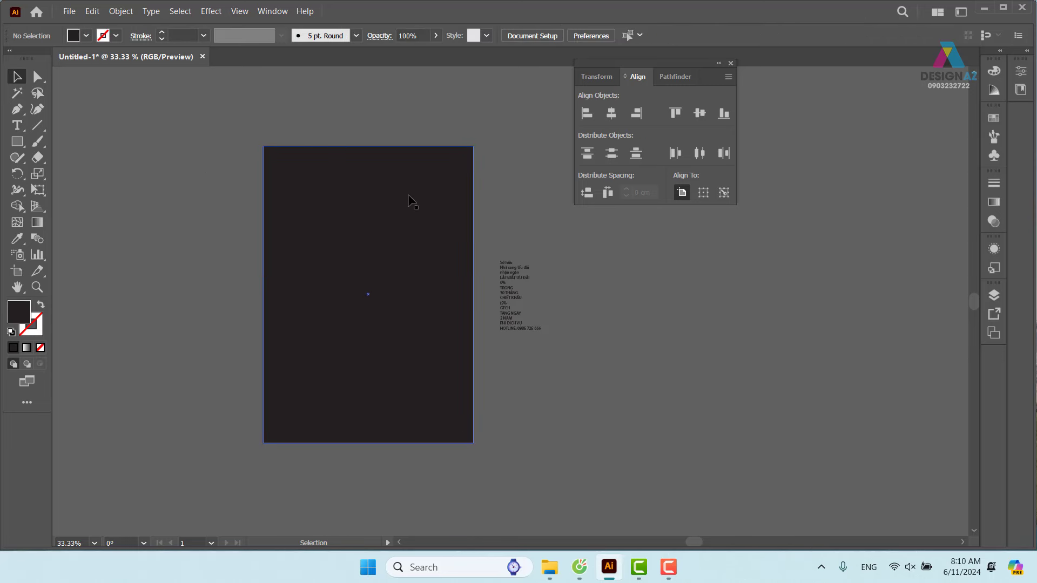
pyautogui.click(296, 169)
pyautogui.click(202, 122)
pyautogui.click(346, 277)
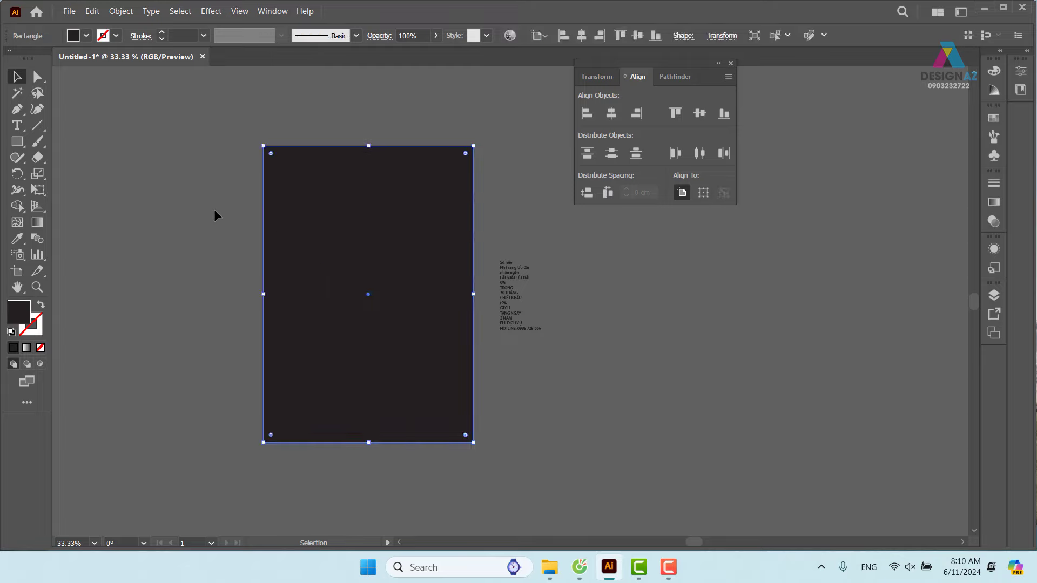
pyautogui.click(214, 209)
# Step: Place the Thien Khoi logo image, images (1).png, on the canvas beside the artboard
pyautogui.click(72, 18)
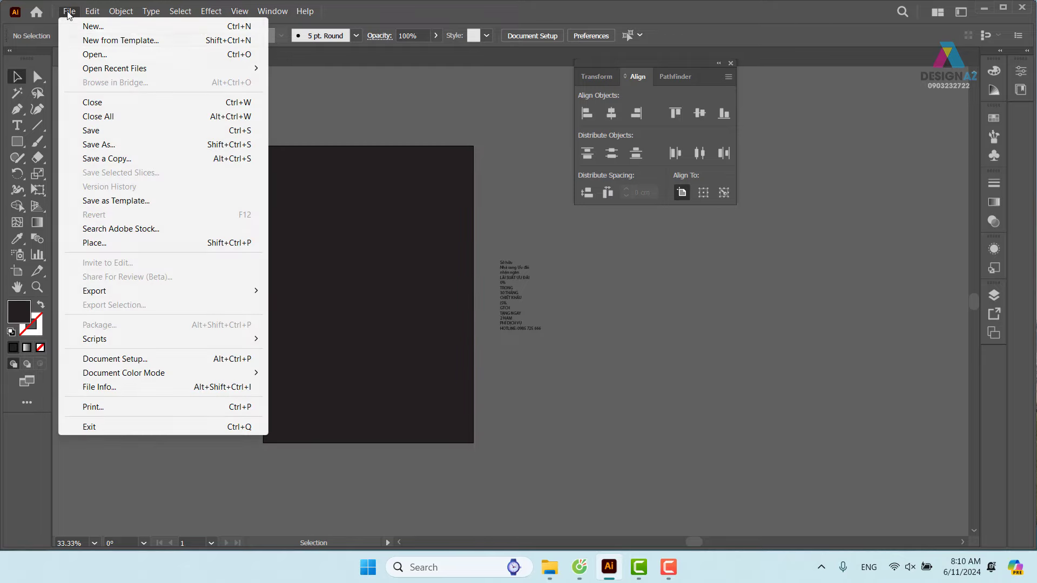
pyautogui.click(128, 243)
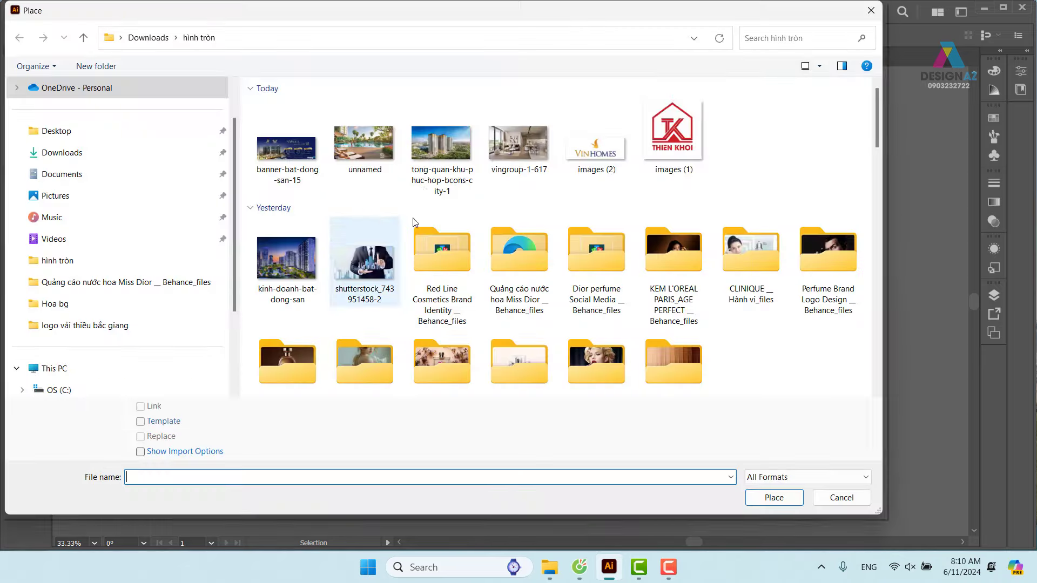
pyautogui.click(651, 142)
pyautogui.click(786, 502)
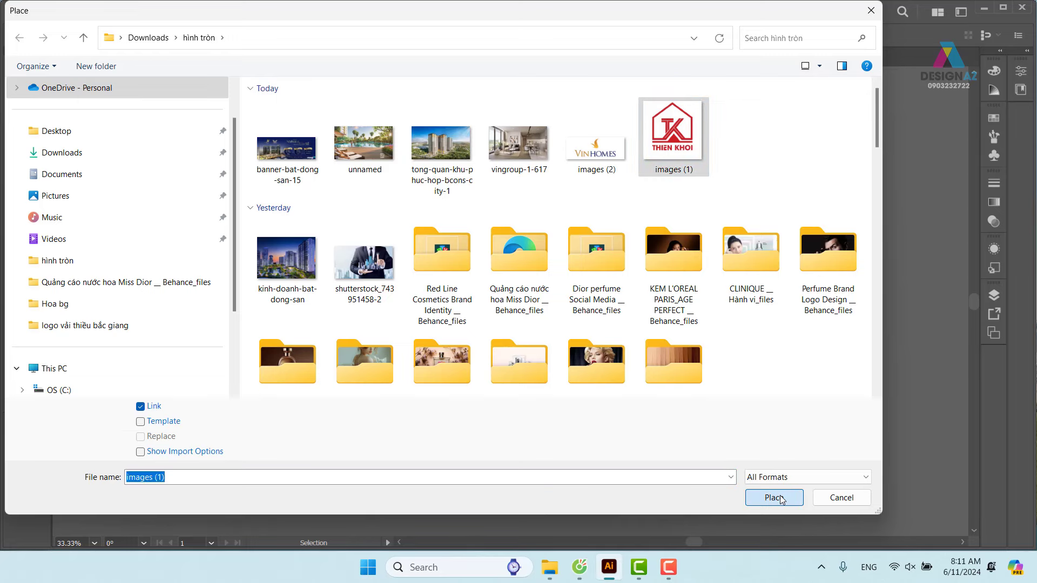
pyautogui.moveTo(581, 228); pyautogui.dragTo(729, 377)
pyautogui.moveTo(838, 348); pyautogui.dragTo(788, 335)
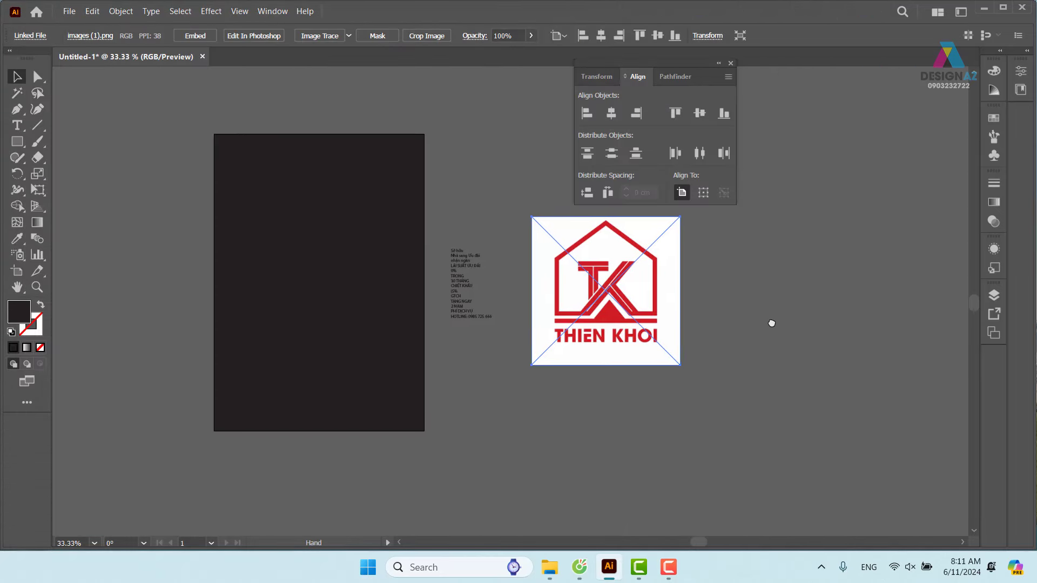
# Step: Close the Align panel, reposition the logo beside the promo text, and zoom in on it
pyautogui.click(730, 63)
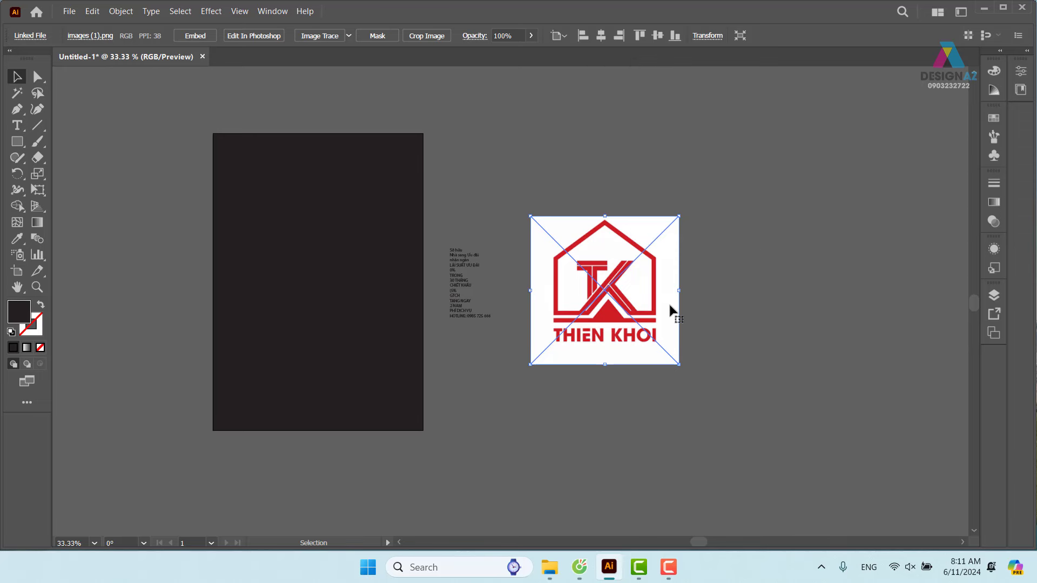
pyautogui.click(743, 290)
pyautogui.click(655, 296)
pyautogui.click(740, 261)
pyautogui.moveTo(643, 300); pyautogui.dragTo(668, 270)
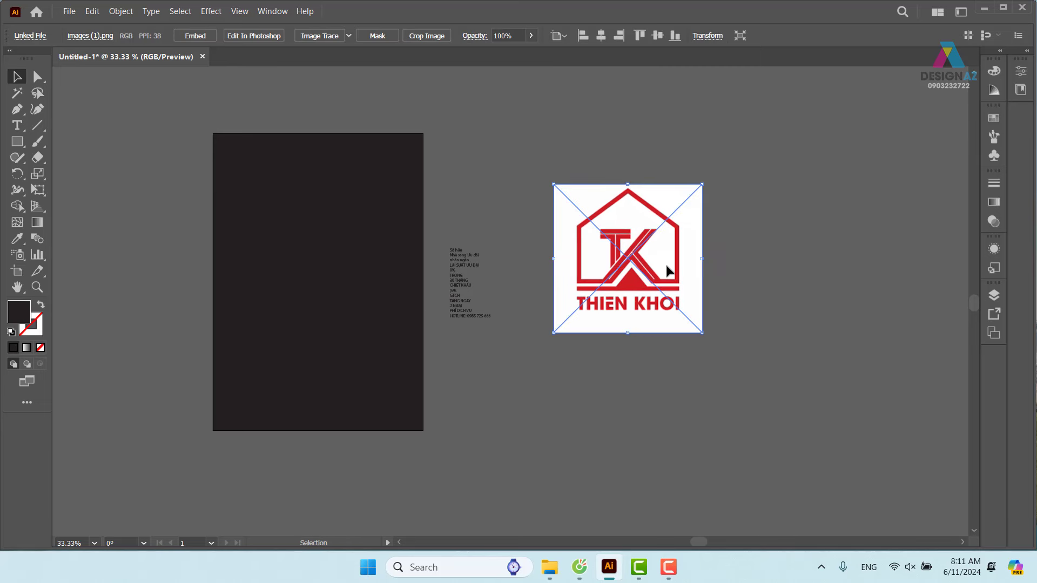
pyautogui.moveTo(642, 279); pyautogui.dragTo(624, 291)
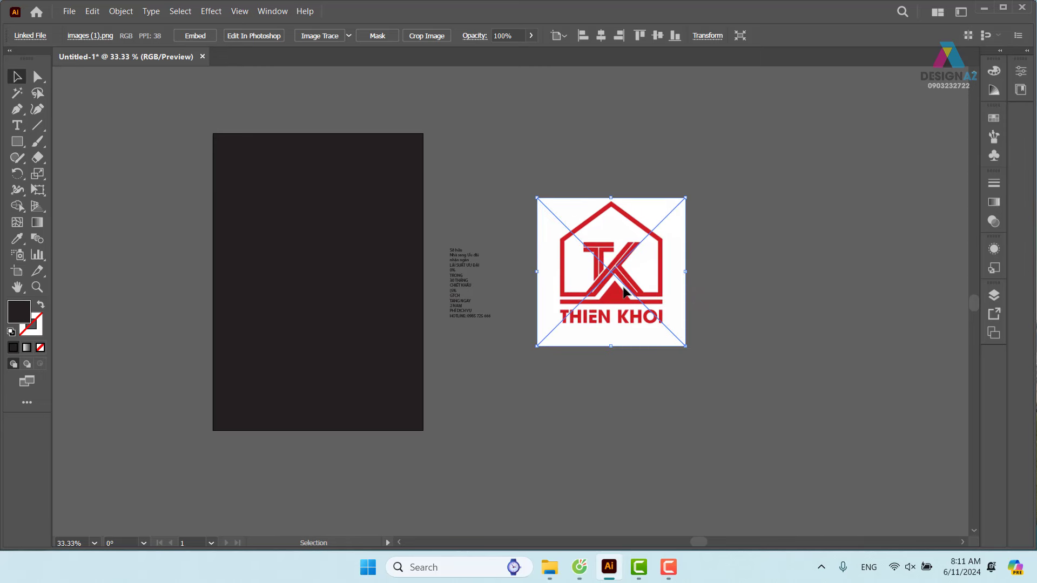
pyautogui.click(792, 319)
pyautogui.press('z')
pyautogui.moveTo(601, 225); pyautogui.dragTo(726, 316)
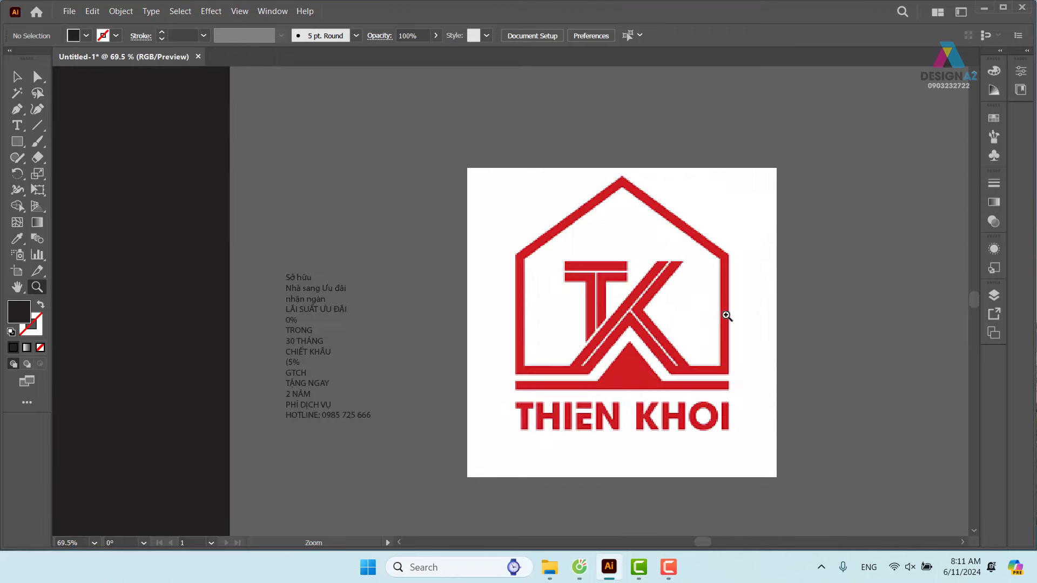
# Step: Draw a small square at the logo's upper left and fill it with the logo's red via Eyedropper
pyautogui.click(16, 75)
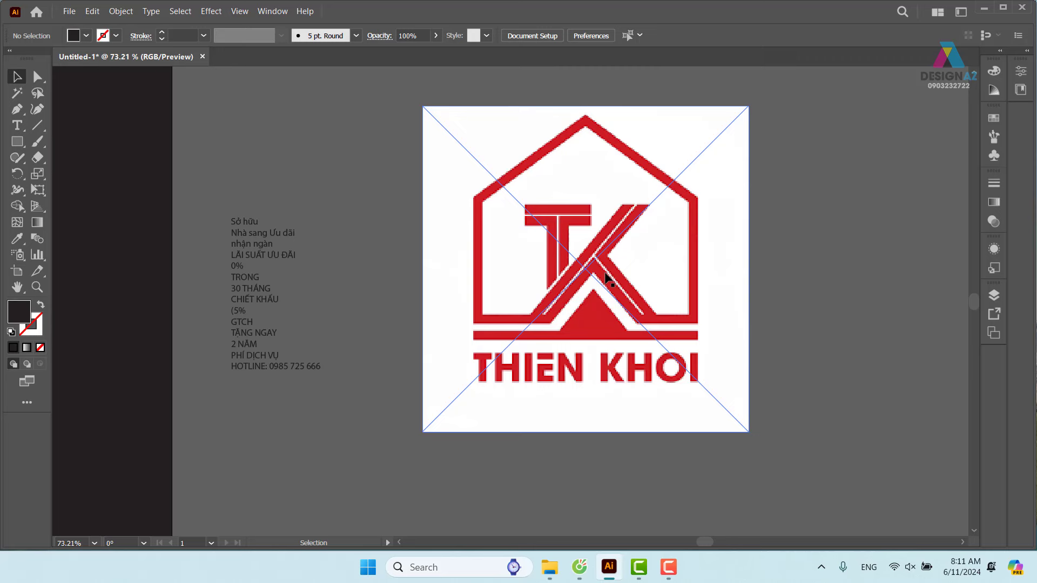
pyautogui.click(17, 141)
pyautogui.moveTo(327, 111); pyautogui.dragTo(385, 169)
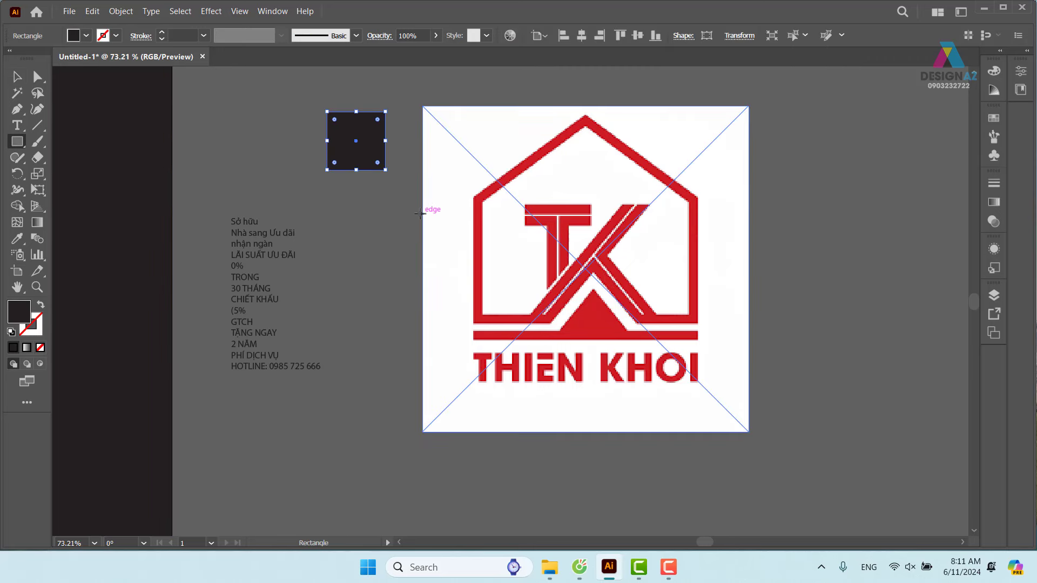
pyautogui.press('i')
pyautogui.click(548, 142)
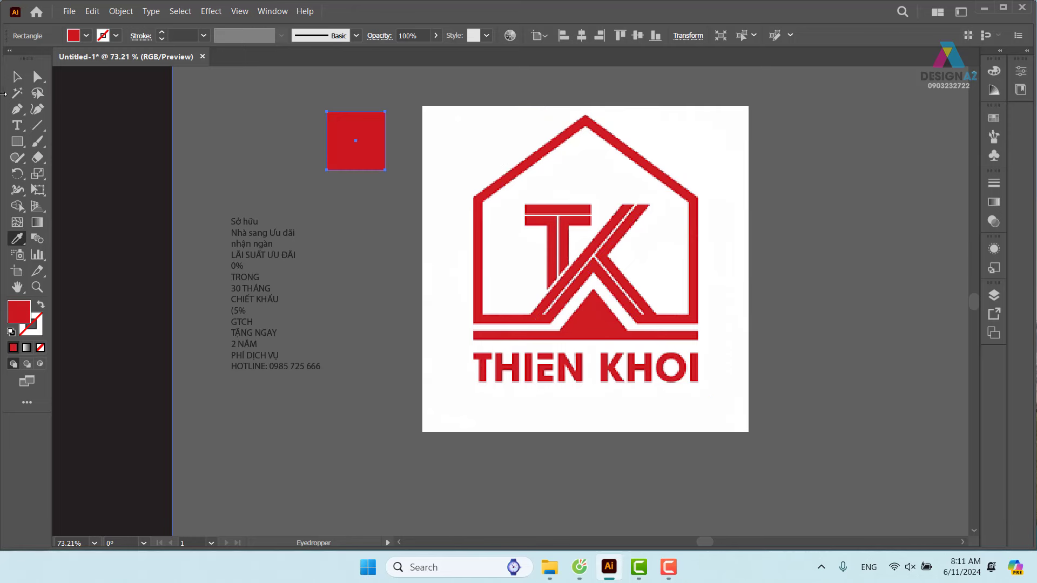
pyautogui.press('v')
pyautogui.click(224, 153)
# Step: Image Trace the logo with the Threshold set to about 195
pyautogui.click(491, 306)
pyautogui.hscroll(3, 491, 305)
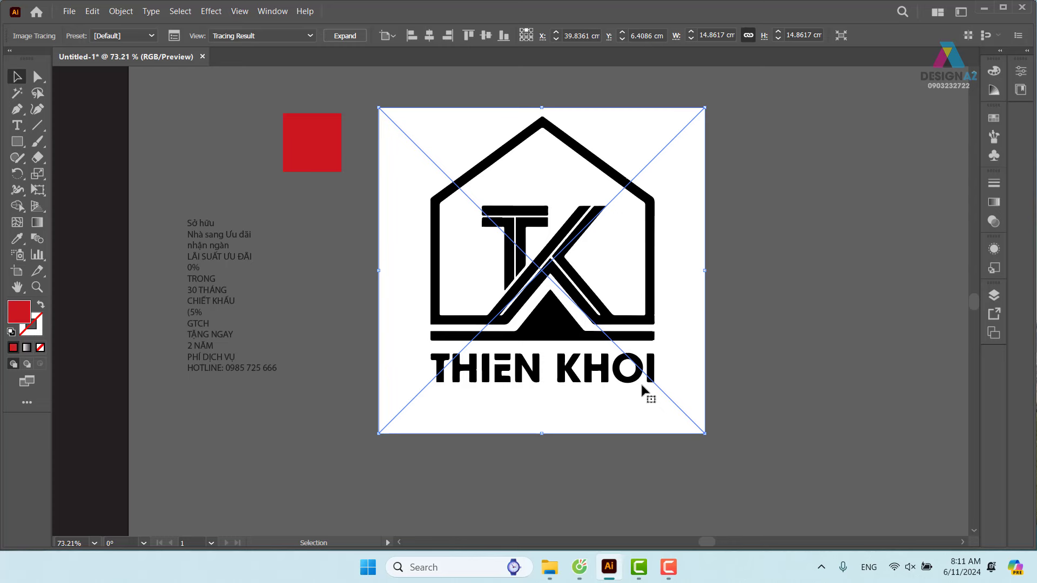
pyautogui.click(174, 36)
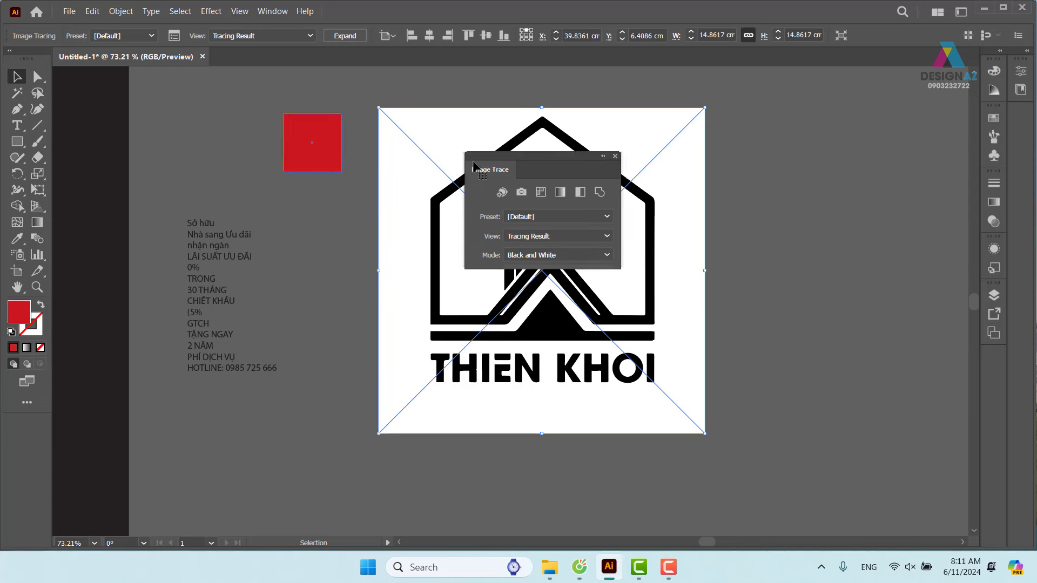
pyautogui.moveTo(540, 100); pyautogui.dragTo(779, 114)
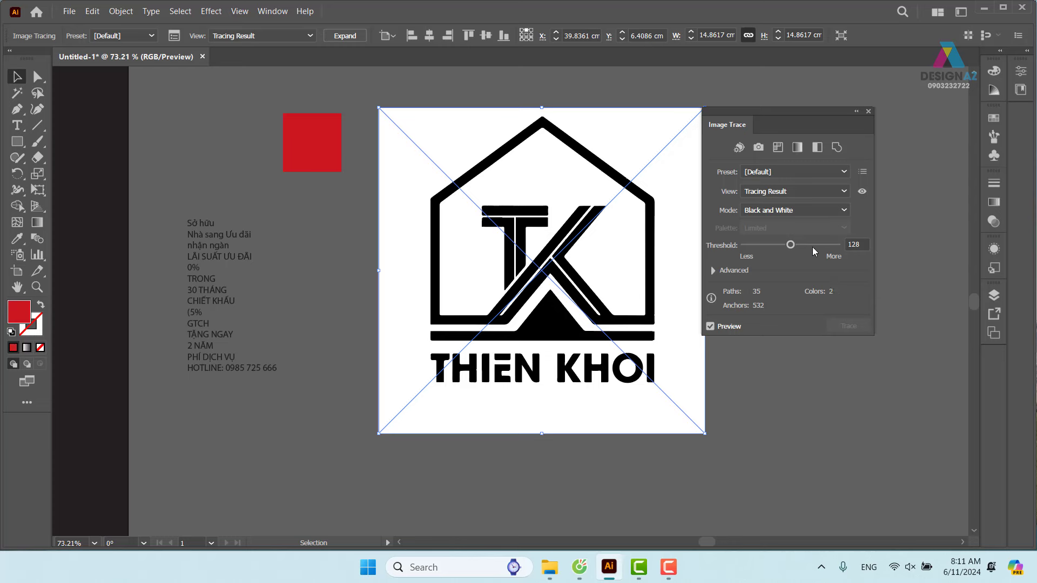
pyautogui.moveTo(790, 245); pyautogui.dragTo(819, 245)
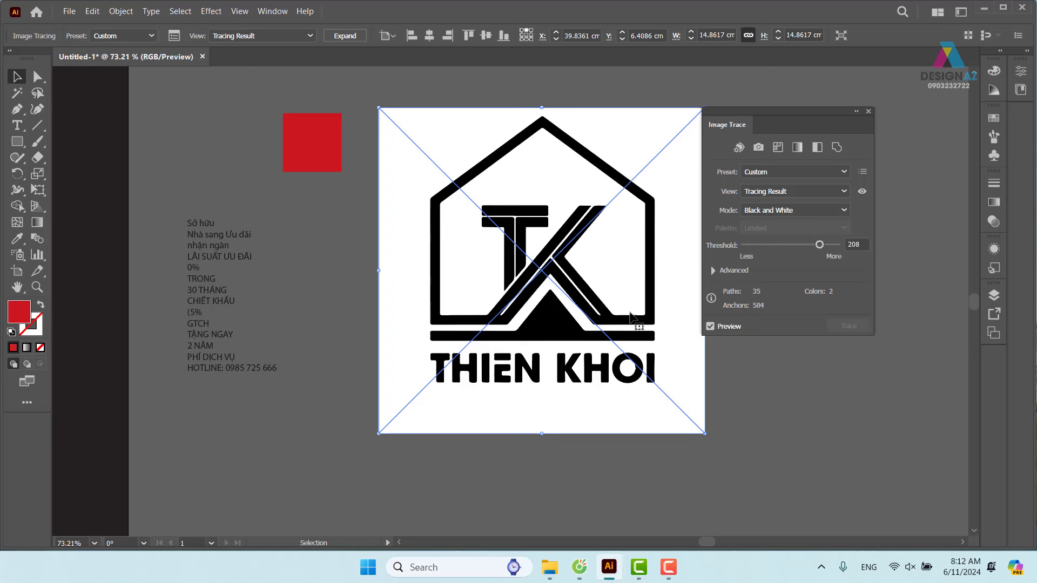
pyautogui.moveTo(820, 246); pyautogui.dragTo(843, 247)
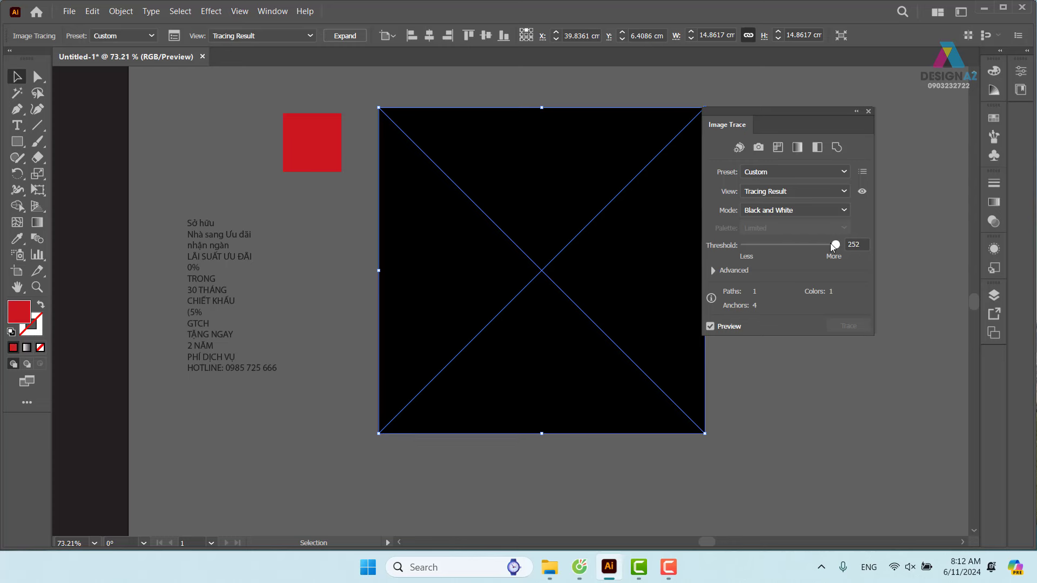
pyautogui.moveTo(841, 246); pyautogui.dragTo(814, 251)
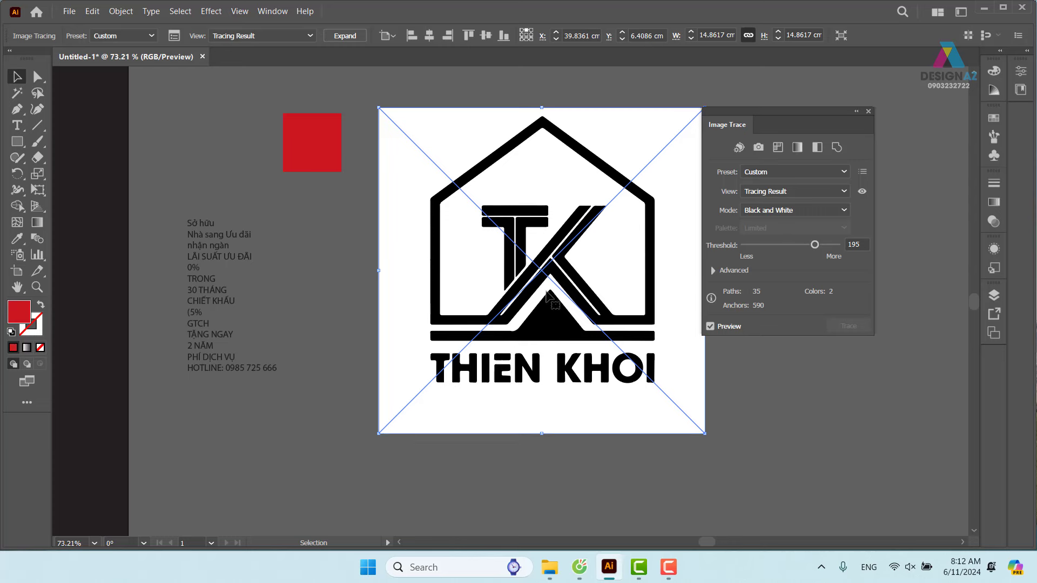
pyautogui.click(868, 111)
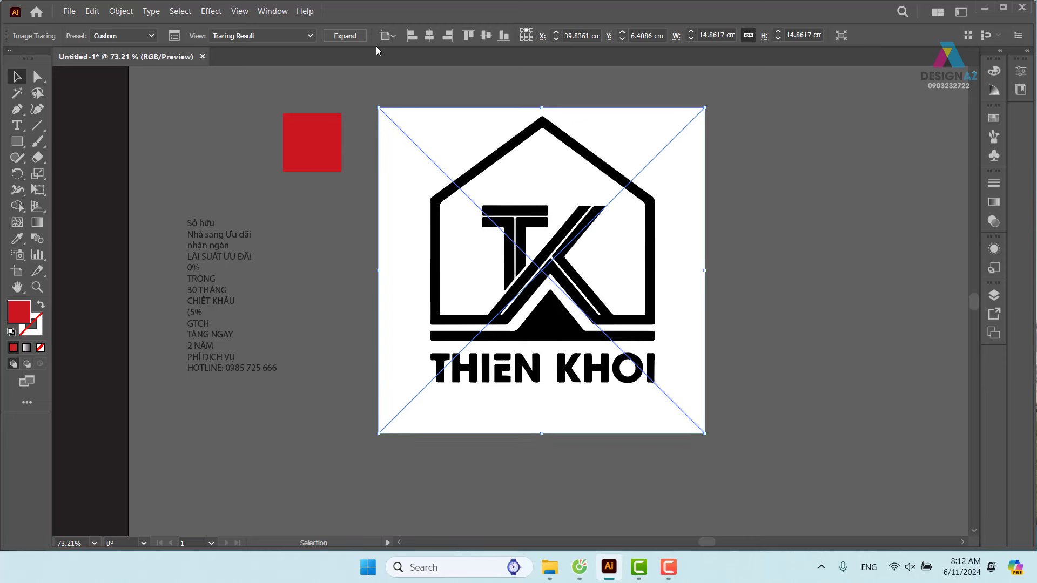
# Step: Expand and ungroup the trace, deleting its white background and the white dot in the O
pyautogui.click(344, 36)
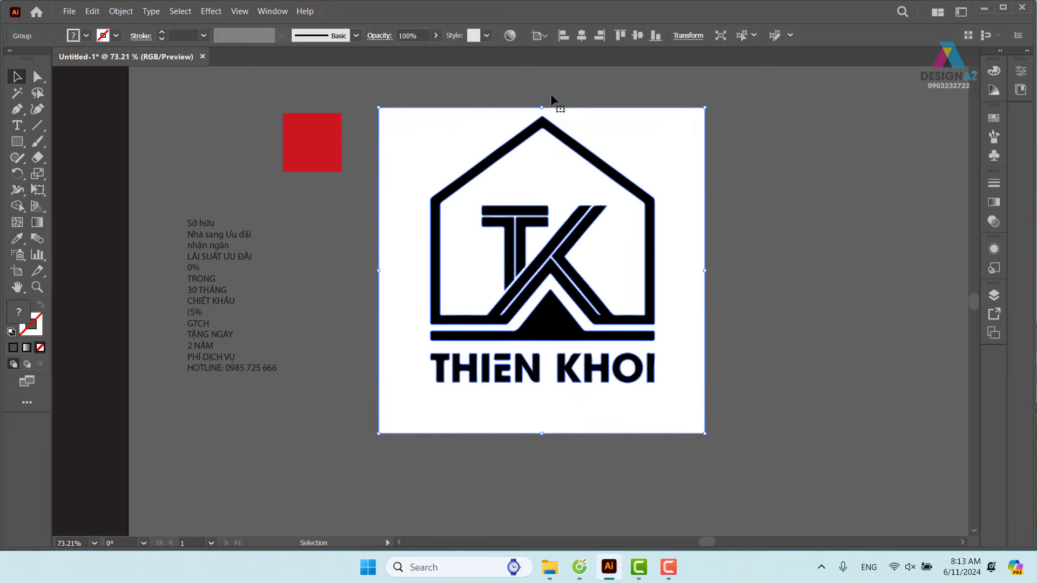
pyautogui.click(792, 312)
pyautogui.click(640, 260)
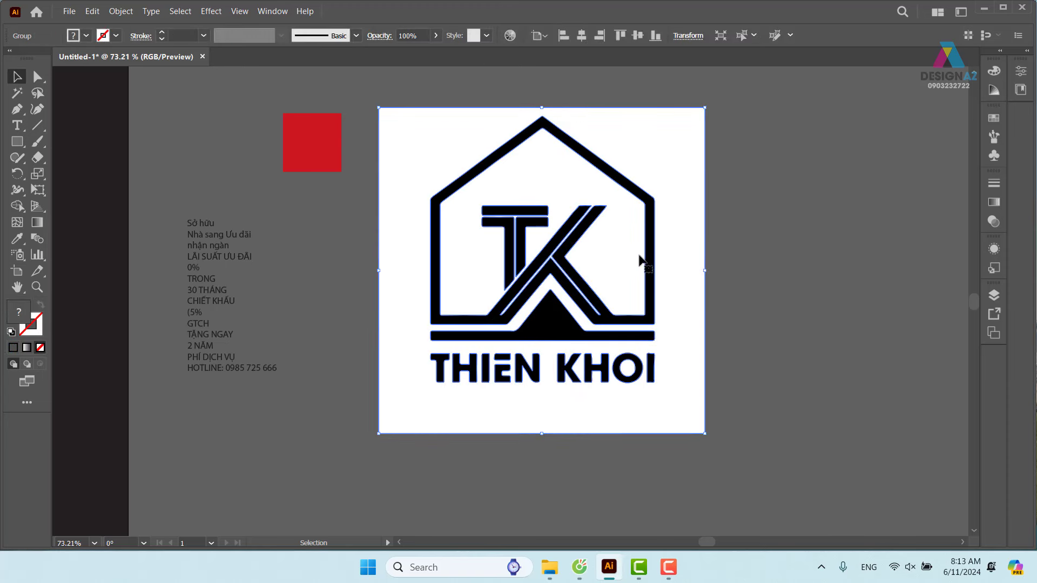
pyautogui.rightClick(649, 163)
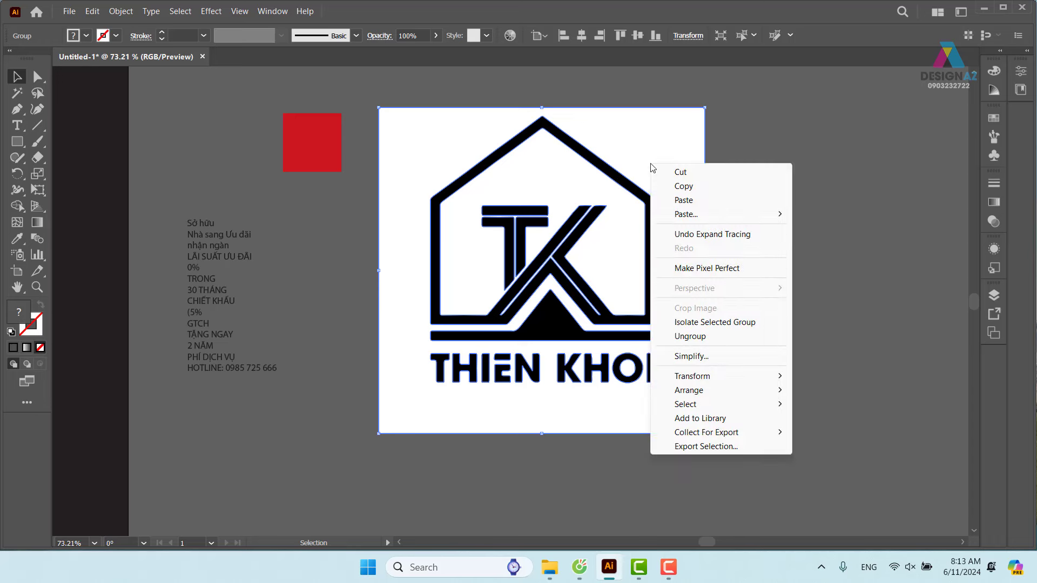
pyautogui.click(694, 338)
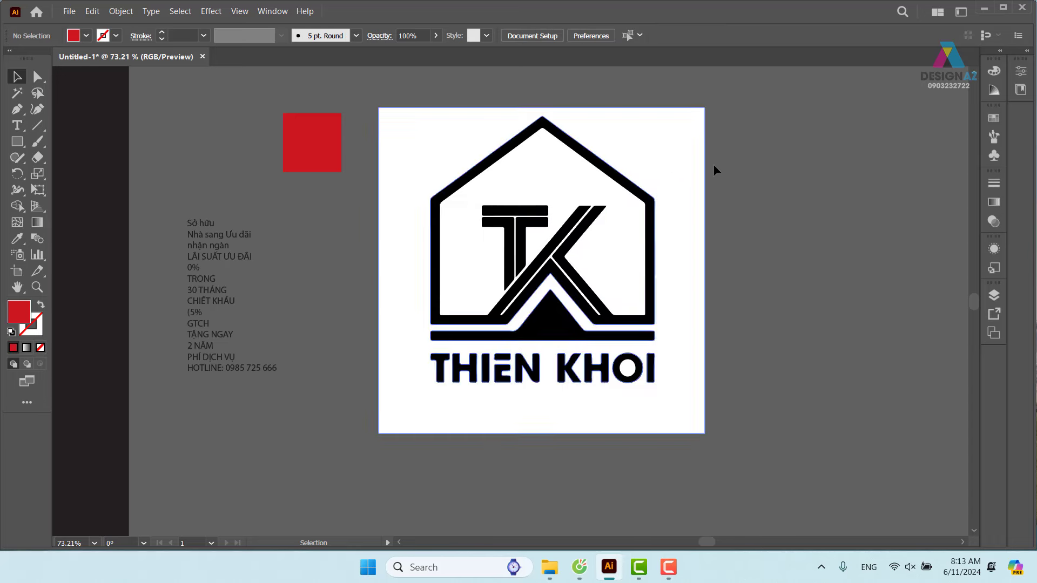
pyautogui.moveTo(660, 166); pyautogui.dragTo(834, 171)
pyautogui.hotkey('ctrl', 'z')
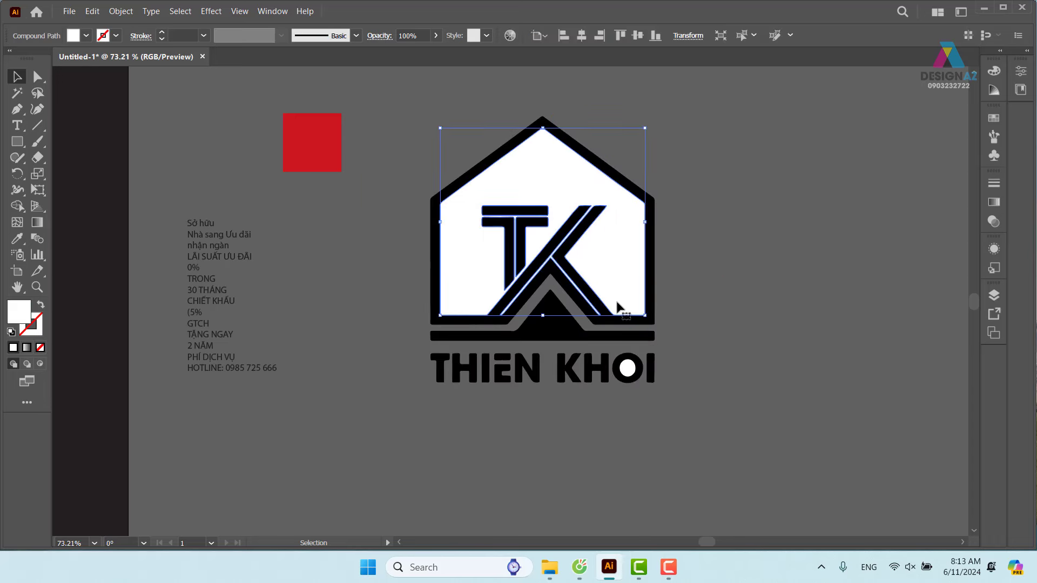
pyautogui.press('Delete')
pyautogui.click(629, 371)
pyautogui.press('Delete')
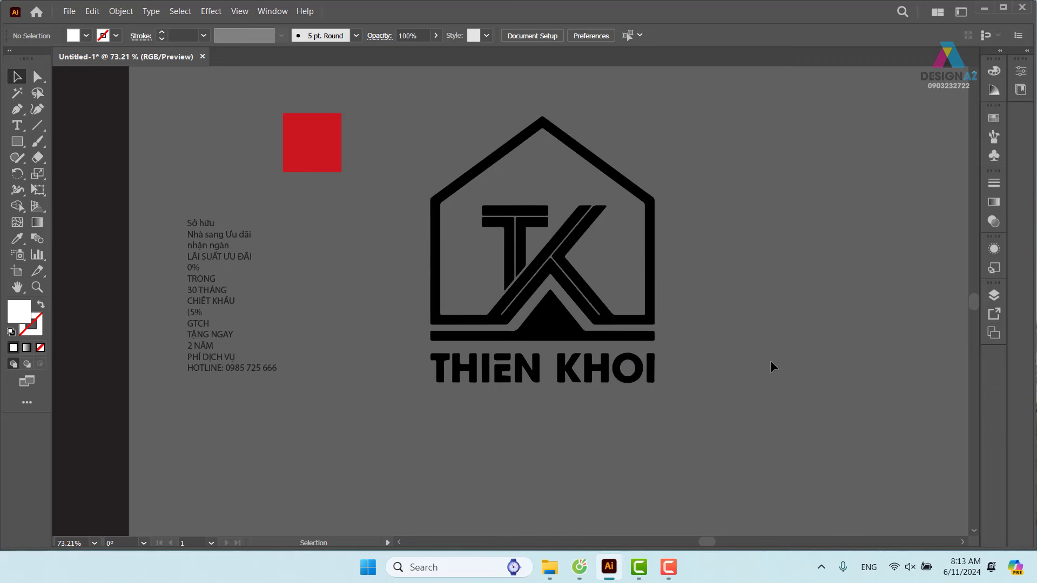
# Step: Recolour all logo shapes with the red square's colour and group them
pyautogui.hotkey('ctrl', 'a')
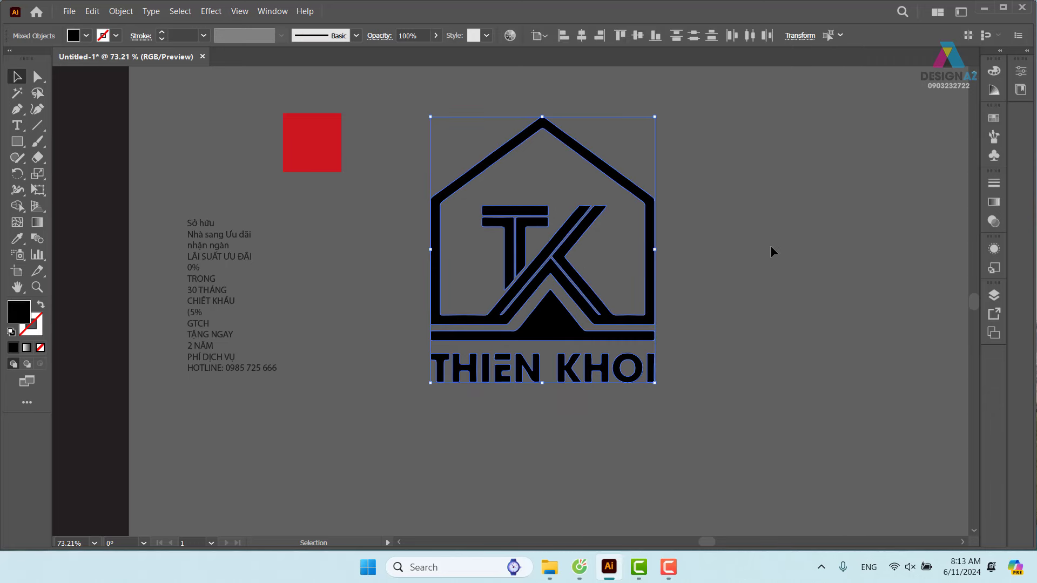
pyautogui.press('i')
pyautogui.click(319, 145)
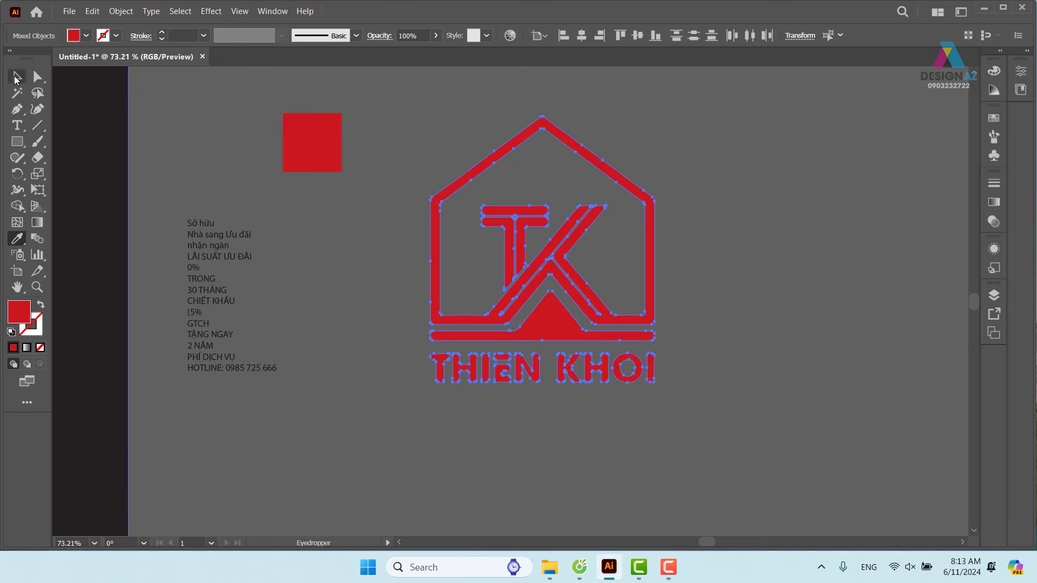
pyautogui.click(16, 77)
pyautogui.click(720, 141)
pyautogui.click(494, 335)
pyautogui.rightClick(505, 320)
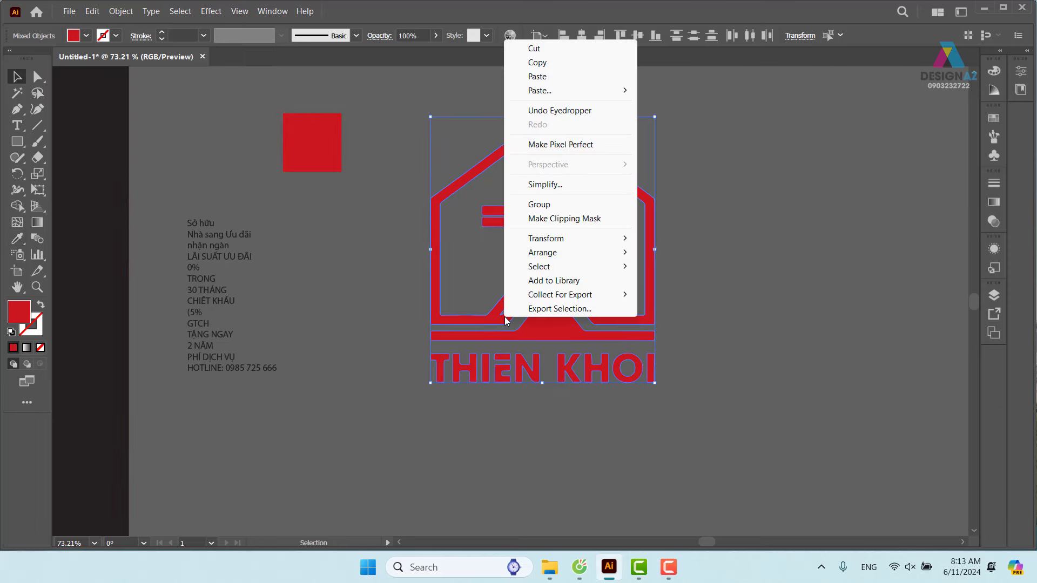
pyautogui.click(540, 204)
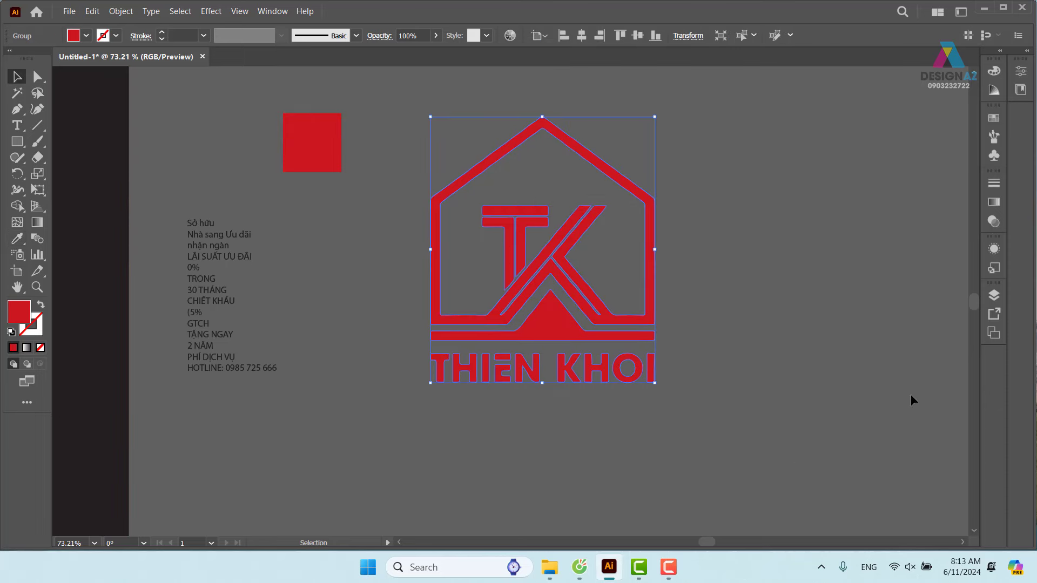
# Step: Scale the logo down and move it to the artboard's top-left corner
pyautogui.hotkey('ctrl', '-')
pyautogui.hotkey('ctrl', '-')
pyautogui.hotkey('ctrl', '-')
pyautogui.hotkey('ctrl', '-')
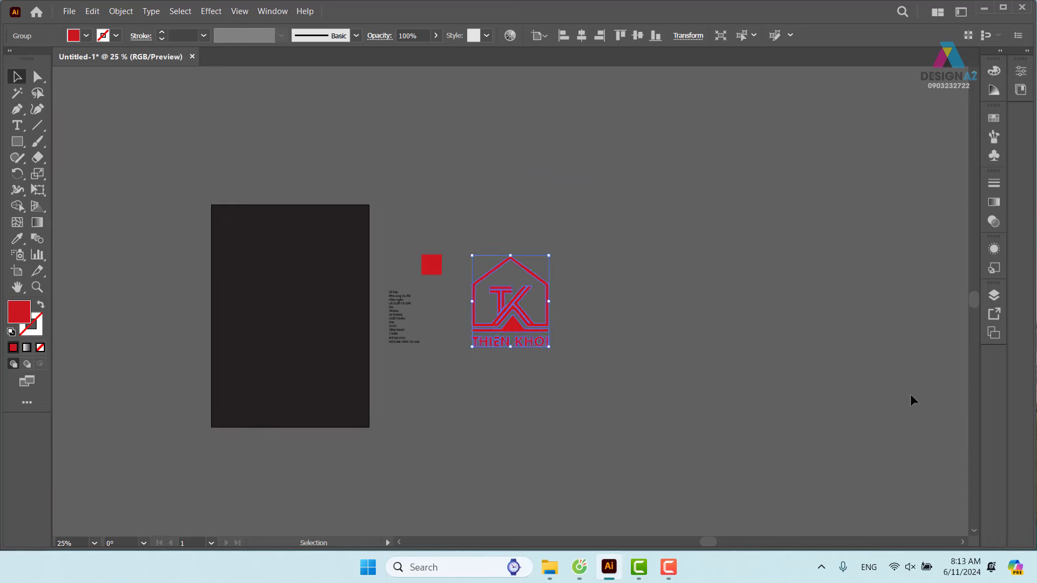
pyautogui.moveTo(629, 349); pyautogui.dragTo(682, 317)
pyautogui.click(734, 324)
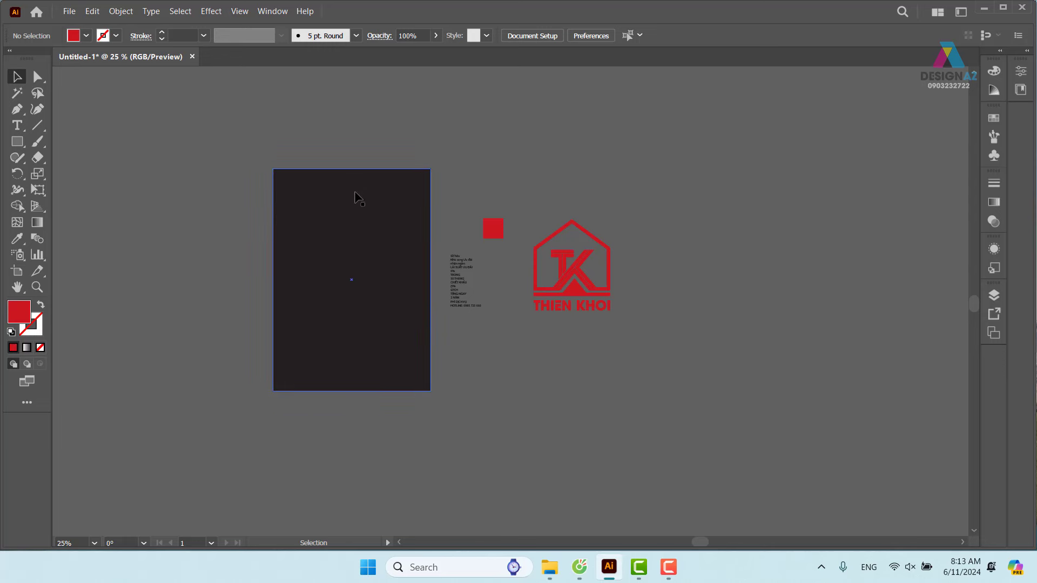
pyautogui.click(594, 294)
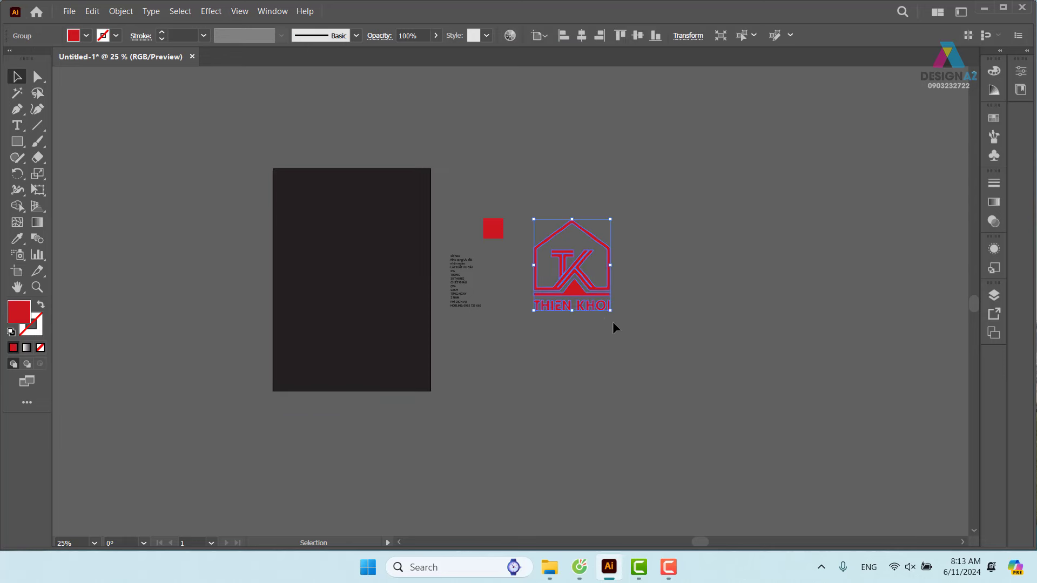
pyautogui.moveTo(609, 312)
pyautogui.mouseDown()
pyautogui.moveTo(572, 265)
pyautogui.moveTo(301, 199)
pyautogui.moveTo(489, 242)
pyautogui.mouseUp()
pyautogui.click(377, 229)
pyautogui.click(426, 148)
# Step: Shrink the logo further to about 4 cm wide, nudging it up-left
pyautogui.press('z')
pyautogui.press('v')
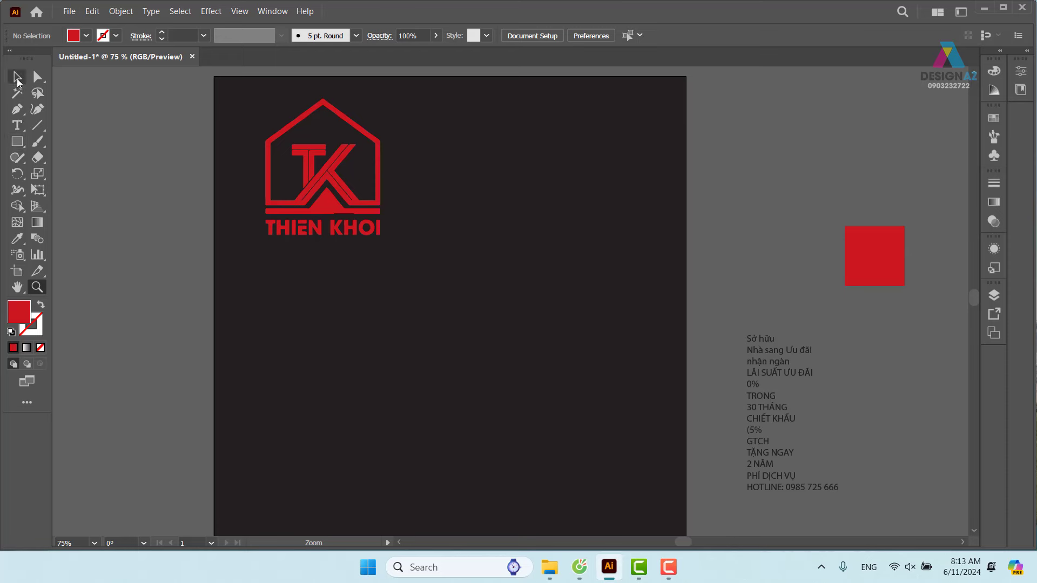
pyautogui.click(350, 221)
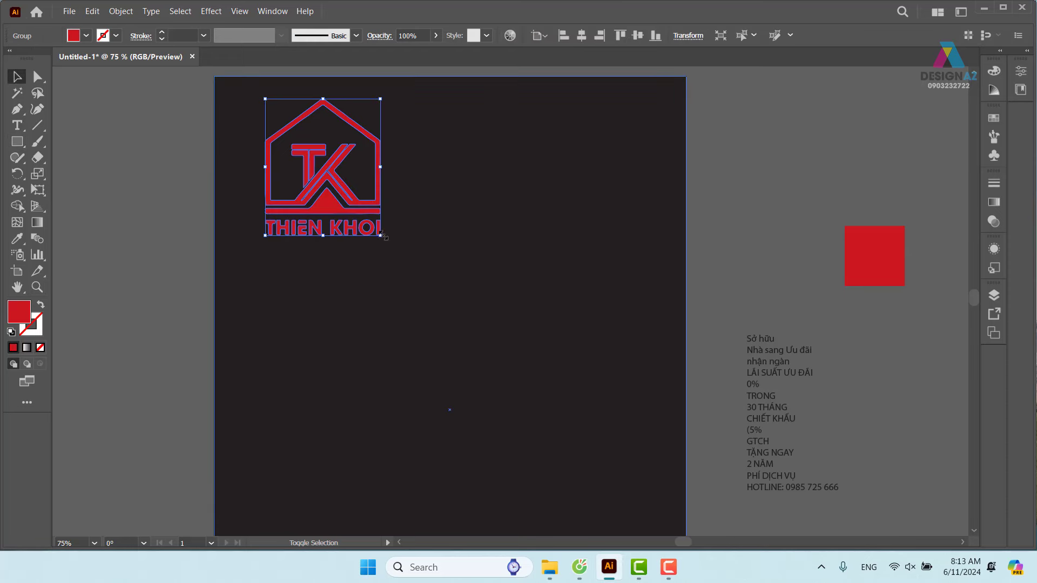
pyautogui.moveTo(381, 236); pyautogui.dragTo(343, 191)
pyautogui.moveTo(313, 157); pyautogui.dragTo(291, 151)
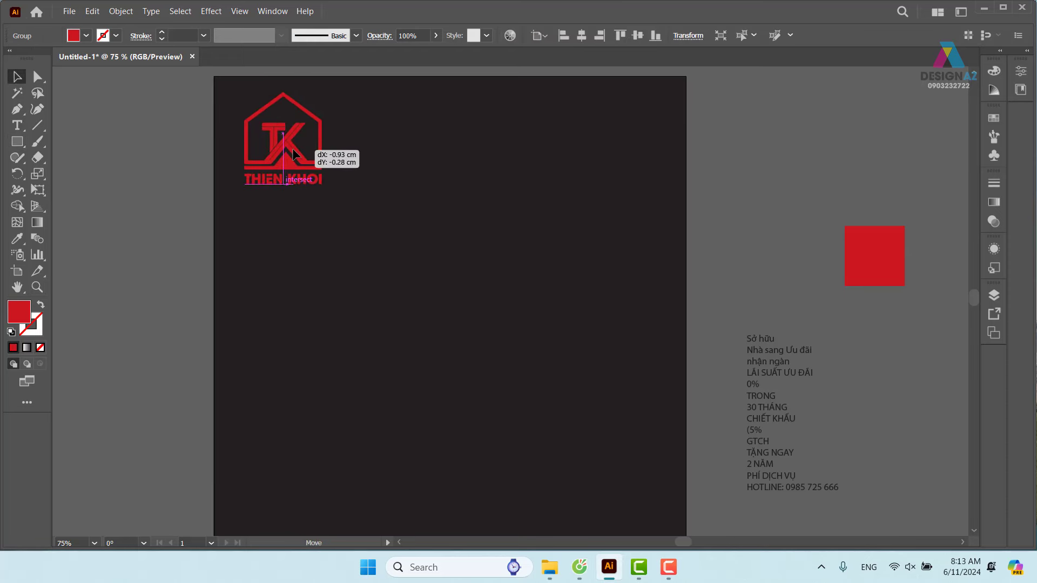
pyautogui.click(151, 189)
# Step: Lower the logo slightly within the corner, then zoom out to view the whole poster
pyautogui.hscroll(2, 340, 333)
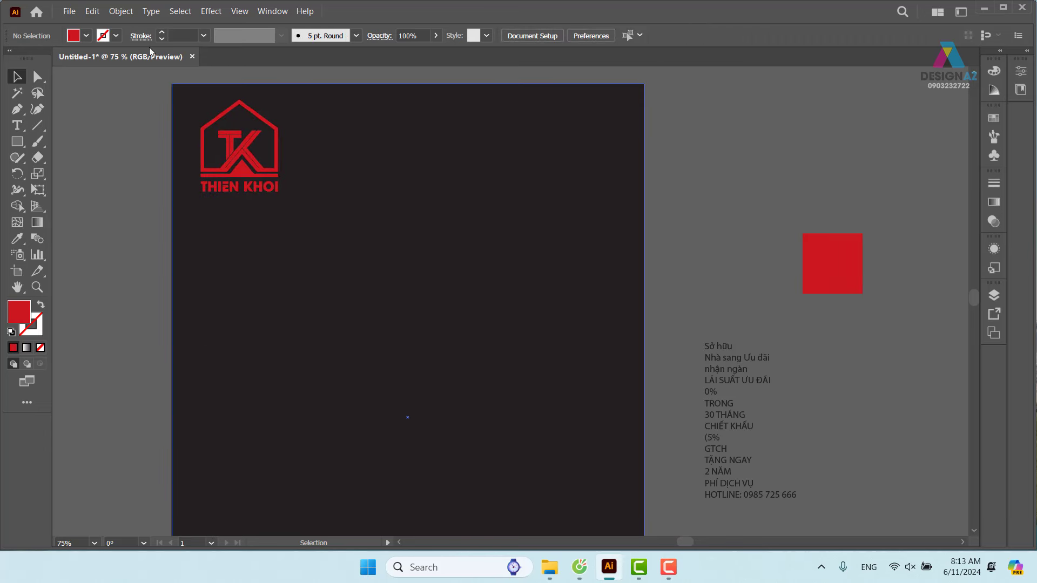
pyautogui.click(278, 135)
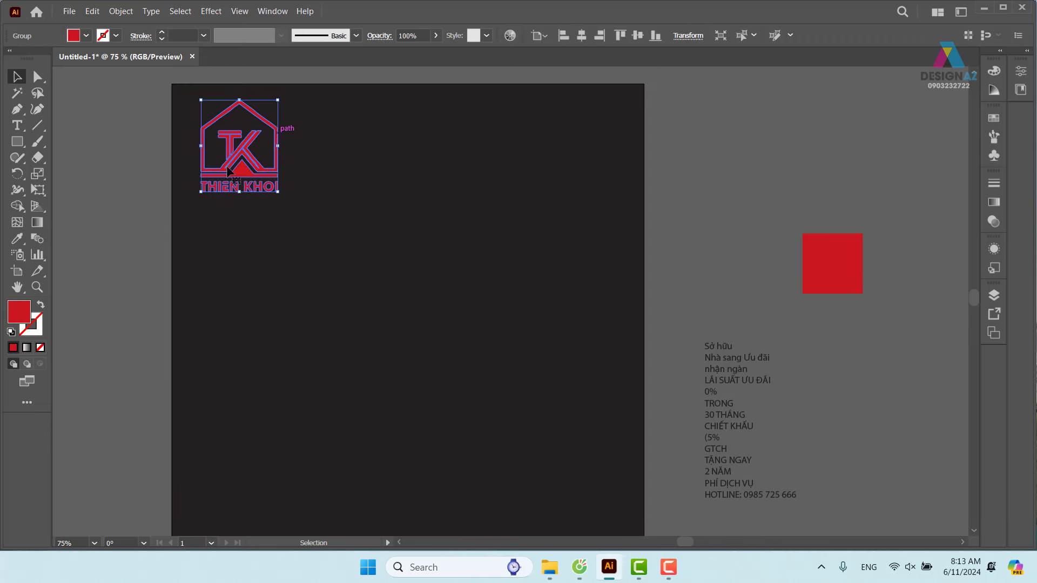
pyautogui.click(128, 188)
pyautogui.hscroll(-2, 356, 289)
pyautogui.scroll(-1, 357, 289)
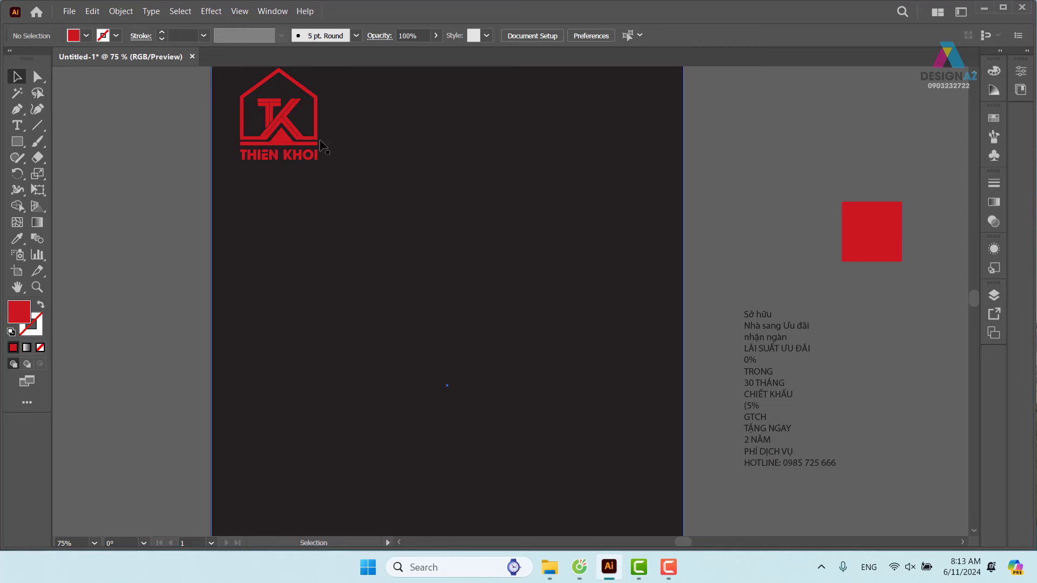
pyautogui.moveTo(319, 145); pyautogui.dragTo(319, 151)
pyautogui.click(219, 259)
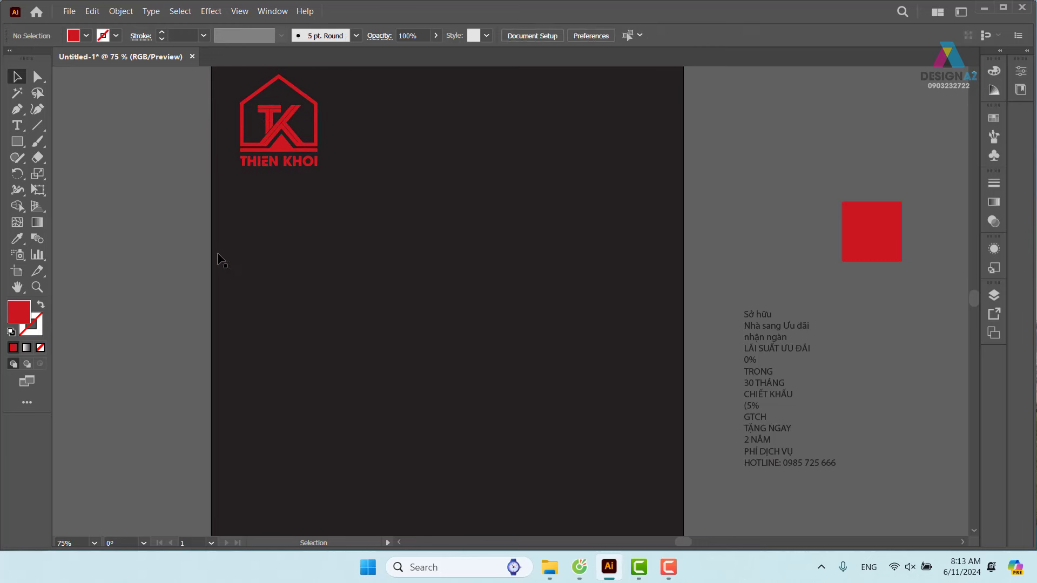
pyautogui.hscroll(-2, 218, 254)
pyautogui.hotkey('ctrl', '-')
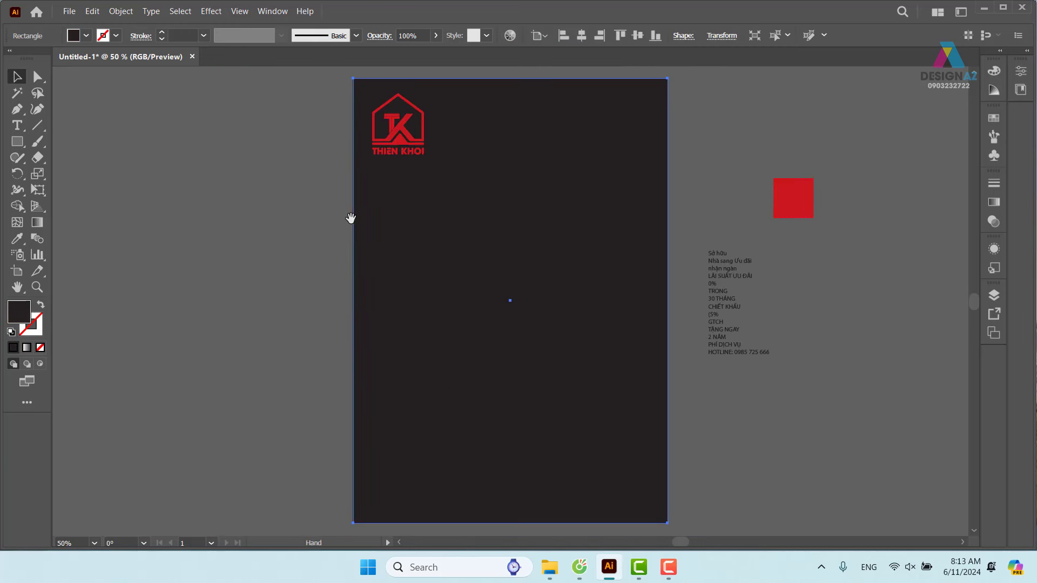
pyautogui.moveTo(350, 219); pyautogui.dragTo(316, 301)
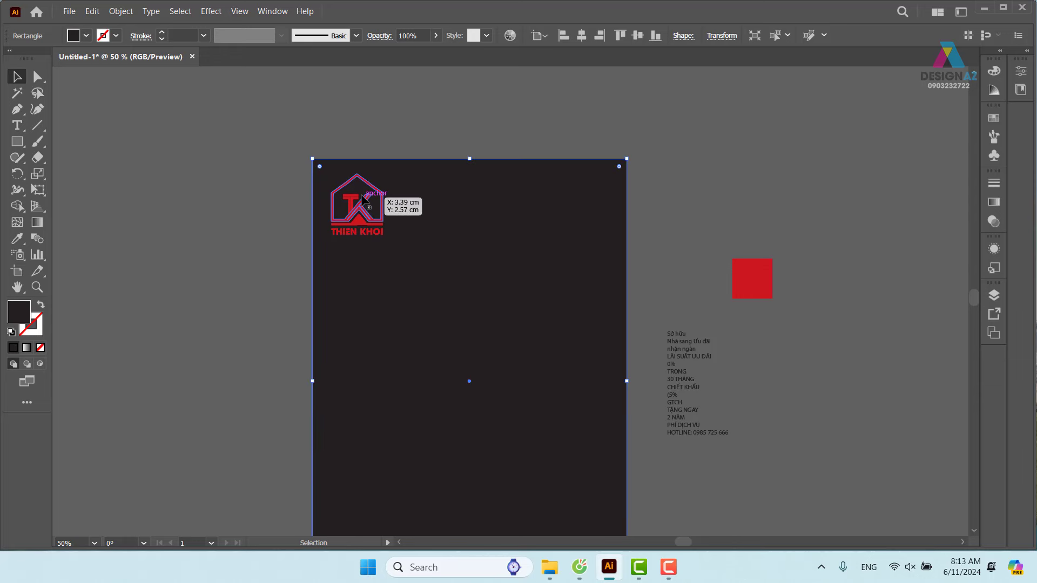
# Step: Draw a hexagon with the Polygon tool beside the artboard
pyautogui.click(19, 144)
pyautogui.rightClick(21, 144)
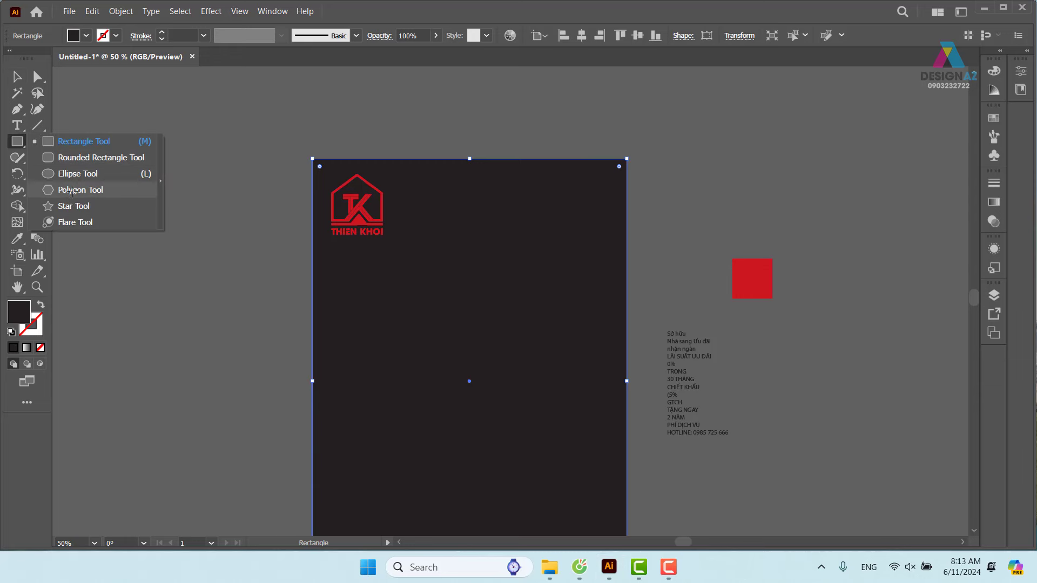
pyautogui.click(68, 194)
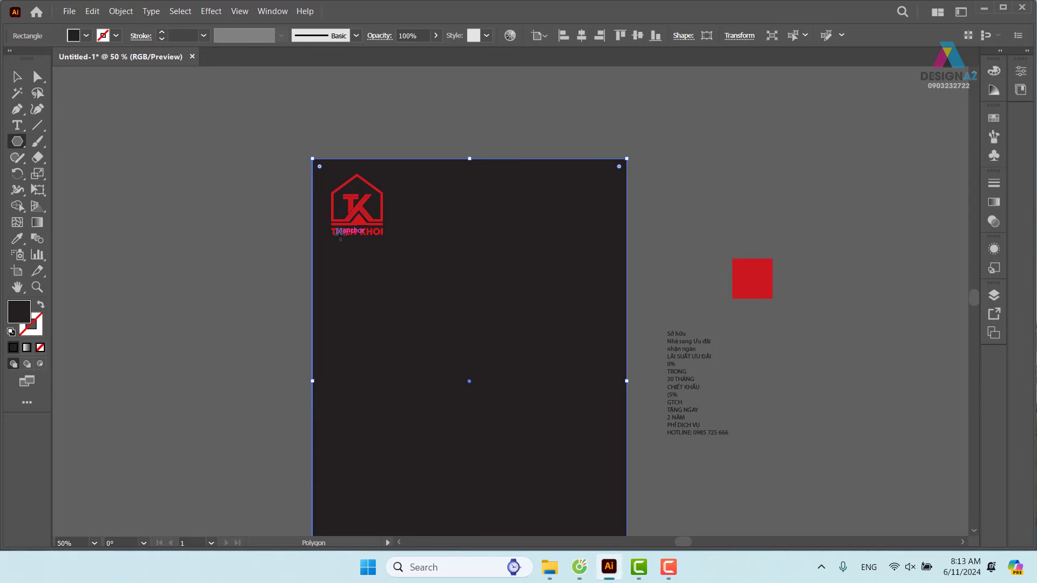
pyautogui.hscroll(3, 472, 296)
pyautogui.moveTo(616, 152); pyautogui.dragTo(672, 233)
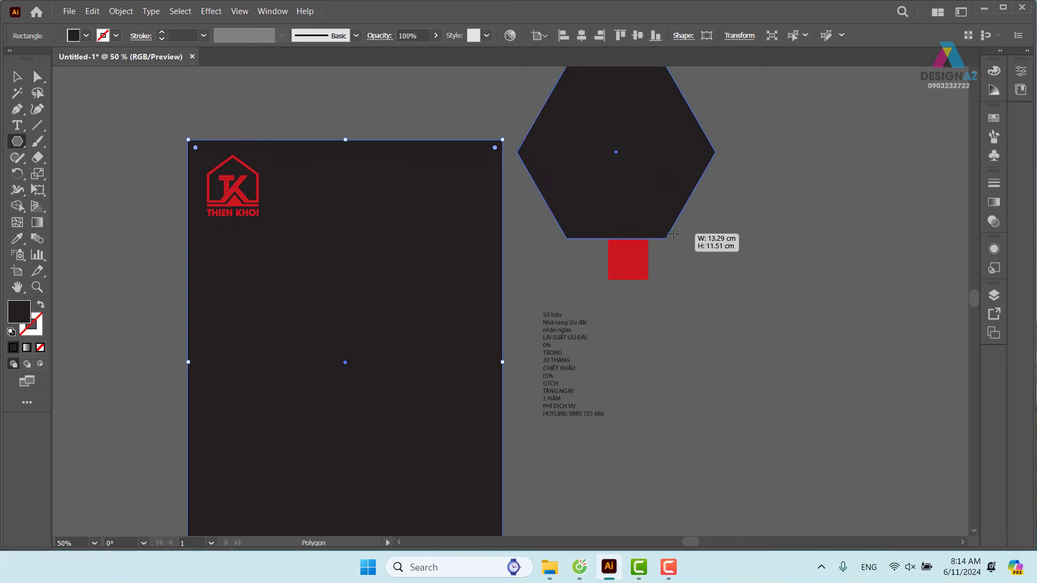
pyautogui.click(16, 76)
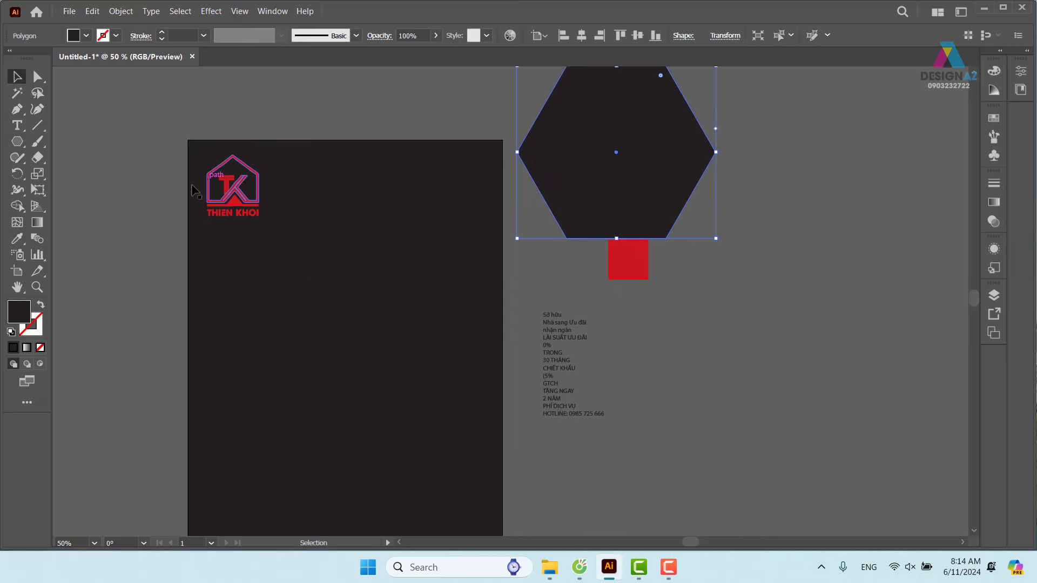
# Step: Rotate the hexagon so one point faces down
pyautogui.moveTo(269, 226); pyautogui.dragTo(211, 311)
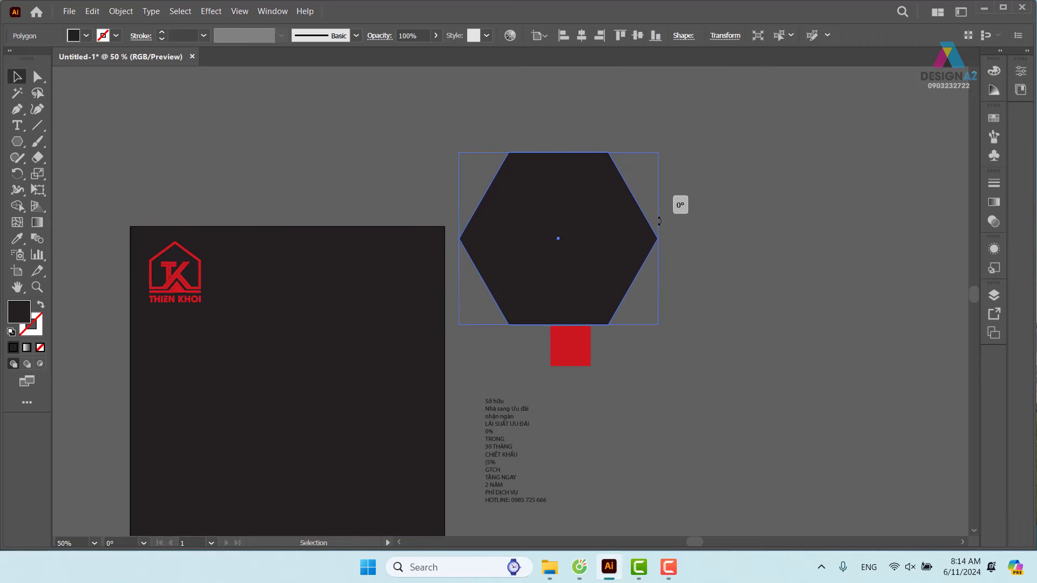
pyautogui.moveTo(678, 204); pyautogui.dragTo(621, 301)
pyautogui.click(666, 283)
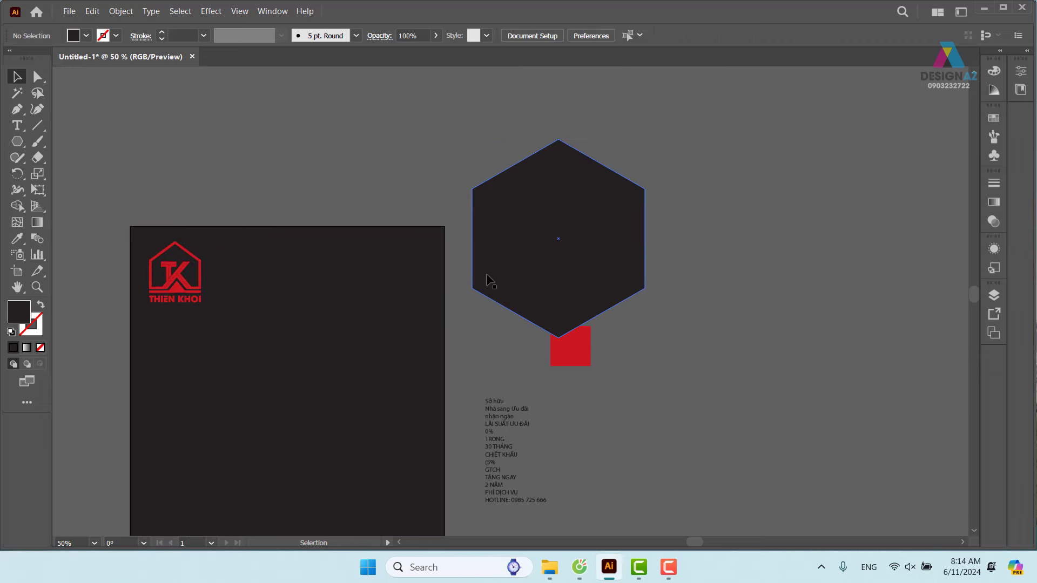
pyautogui.moveTo(577, 205); pyautogui.dragTo(631, 139)
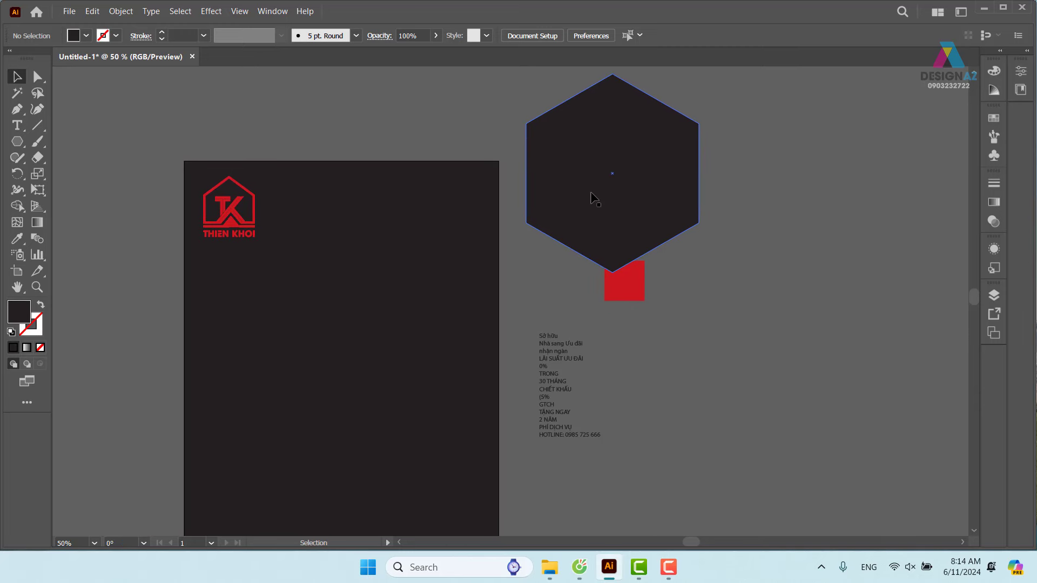
# Step: Move and enlarge the hexagon so it covers the top of the artboard
pyautogui.moveTo(653, 194); pyautogui.dragTo(257, 172)
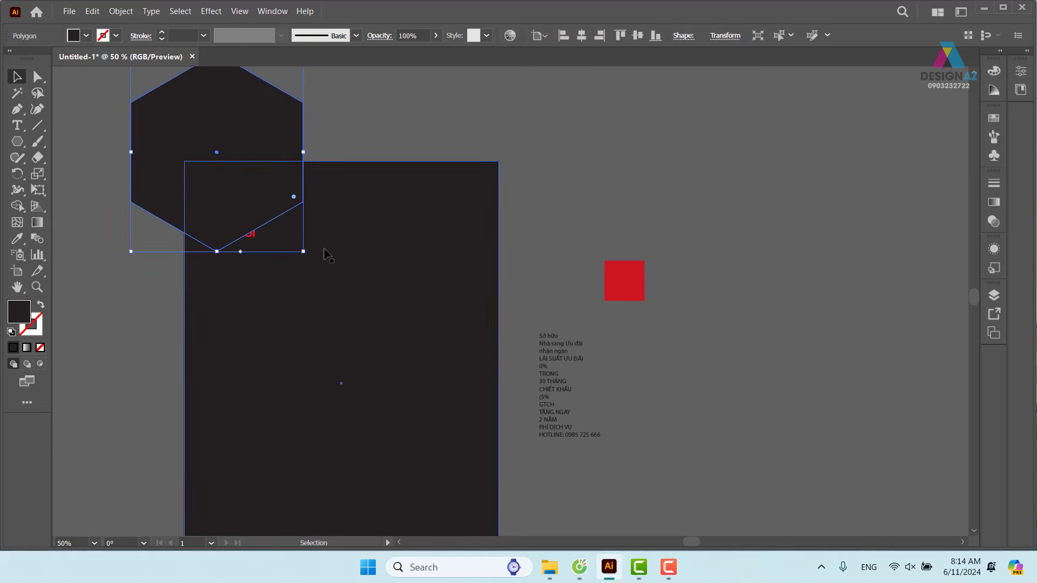
pyautogui.moveTo(303, 251); pyautogui.dragTo(492, 468)
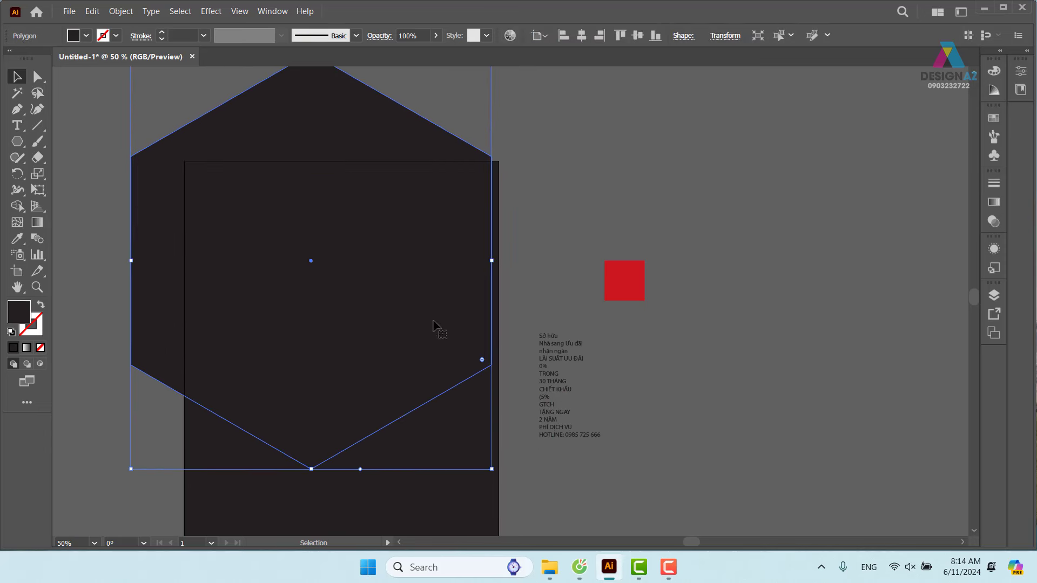
pyautogui.moveTo(434, 324); pyautogui.dragTo(461, 278)
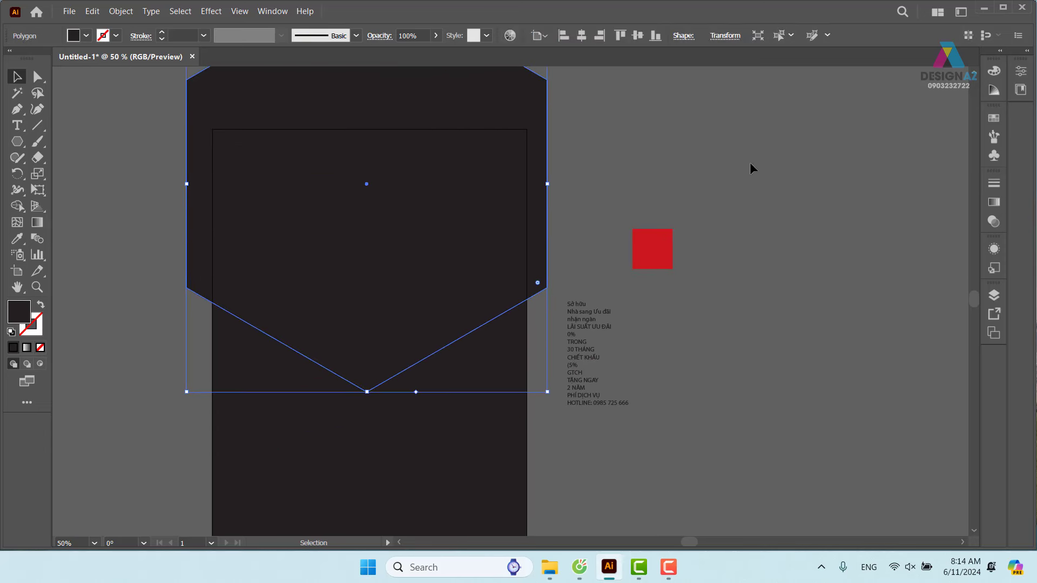
pyautogui.click(621, 192)
pyautogui.click(522, 183)
# Step: Make the hexagon unfilled with an orange-red outline from the Swatches
pyautogui.hotkey('shift', 'x')
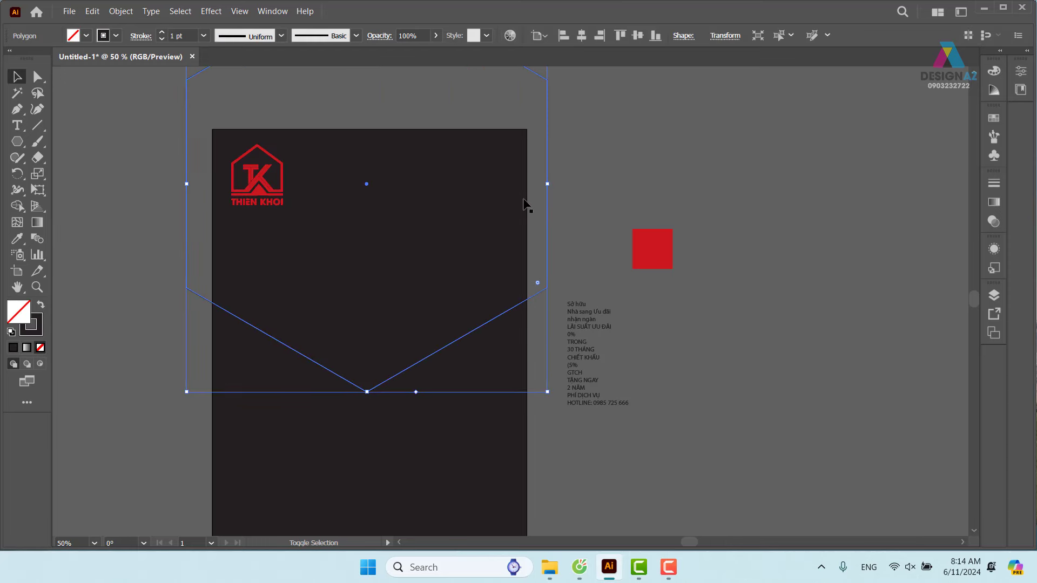
pyautogui.click(655, 317)
pyautogui.moveTo(683, 345); pyautogui.dragTo(724, 365)
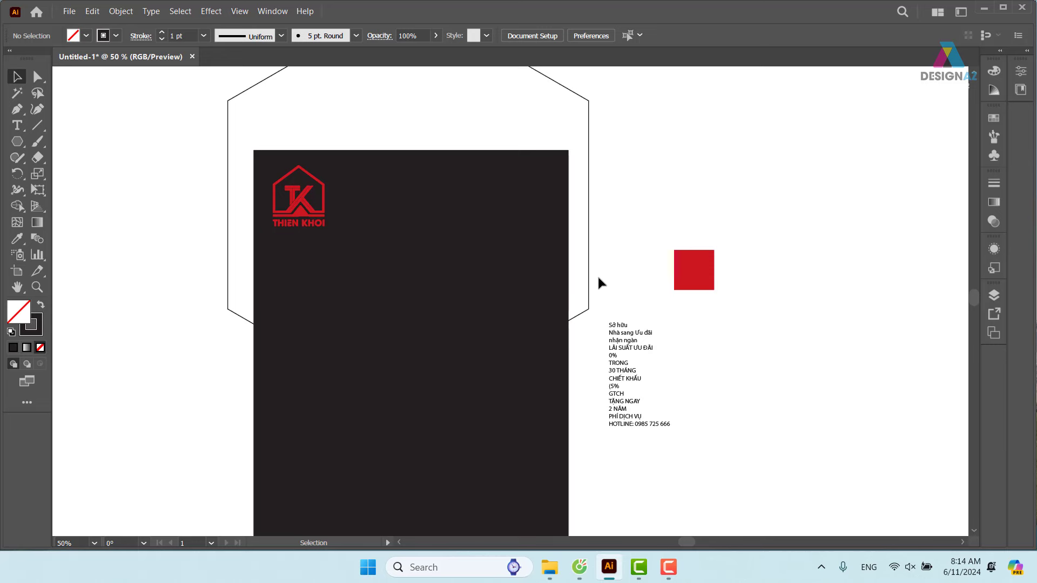
pyautogui.click(590, 295)
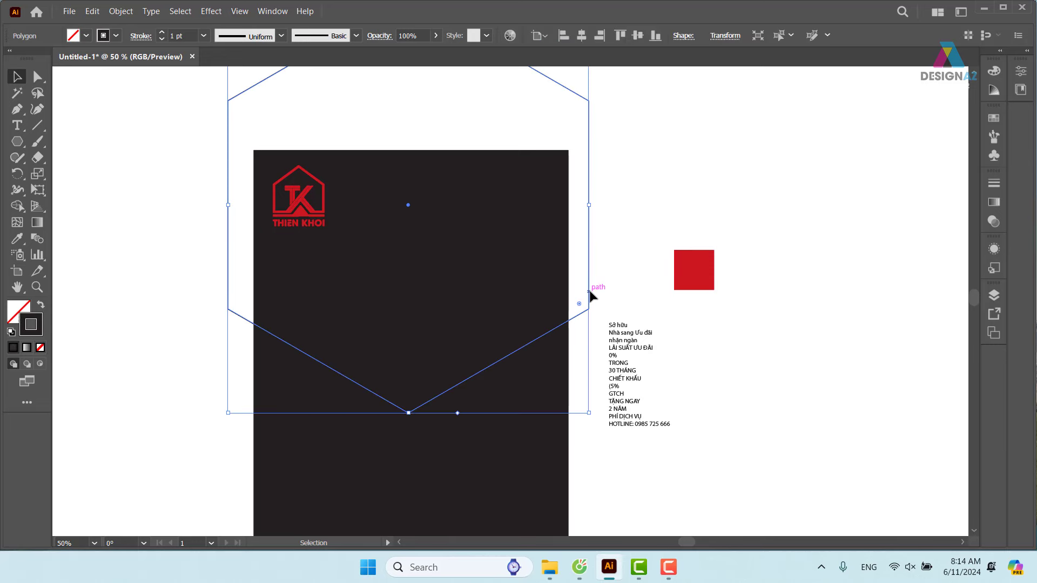
pyautogui.click(994, 118)
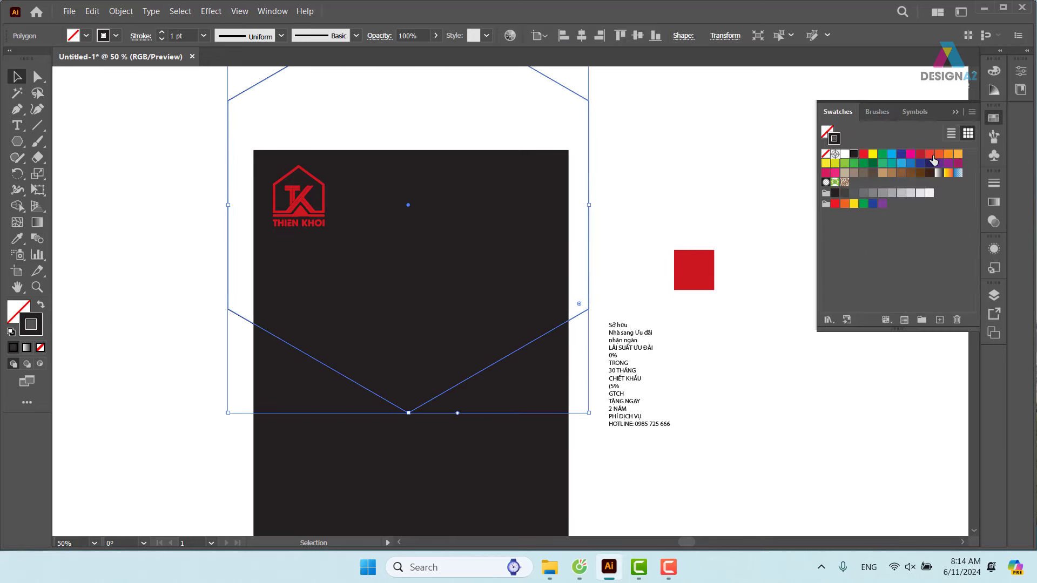
pyautogui.click(939, 154)
pyautogui.click(719, 191)
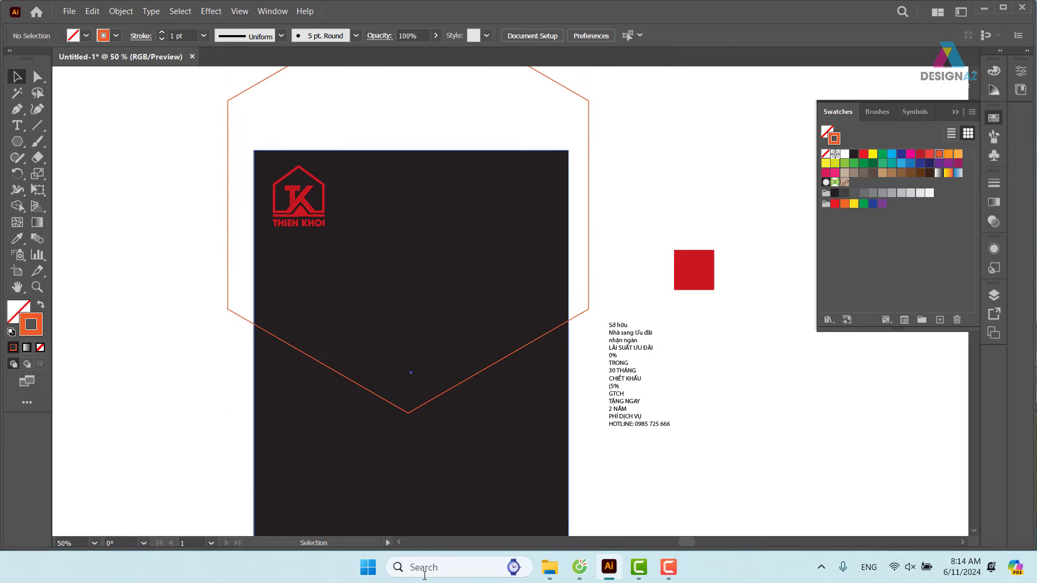
pyautogui.press('x')
pyautogui.press('x')
pyautogui.press('x')
pyautogui.press('x')
pyautogui.press('x')
pyautogui.press('x')
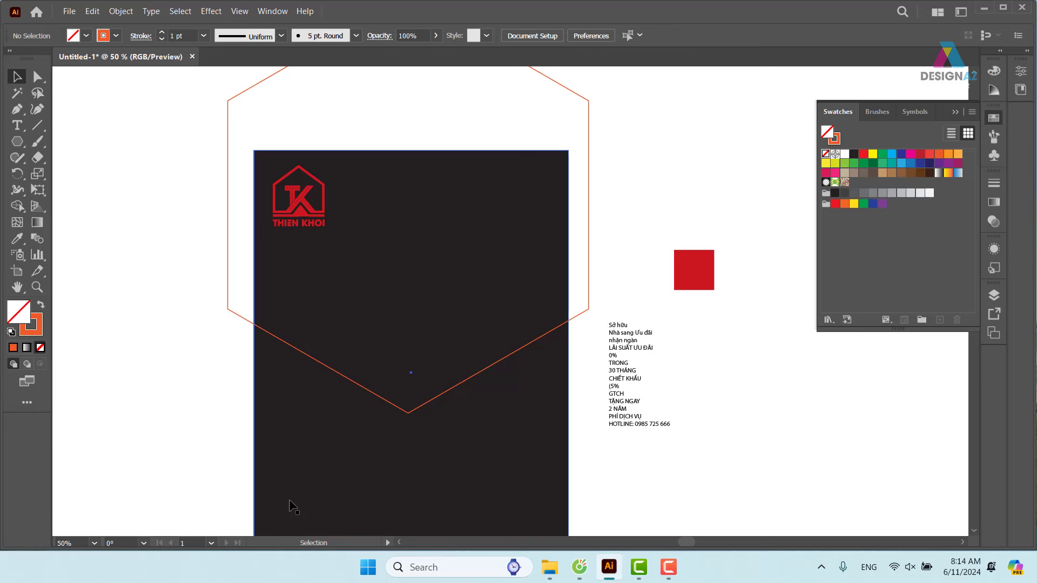
pyautogui.press('x')
pyautogui.press('x')
pyautogui.press('x')
# Step: Centre the hexagon horizontally on the dark key rectangle and nudge it up slightly
pyautogui.click(589, 225)
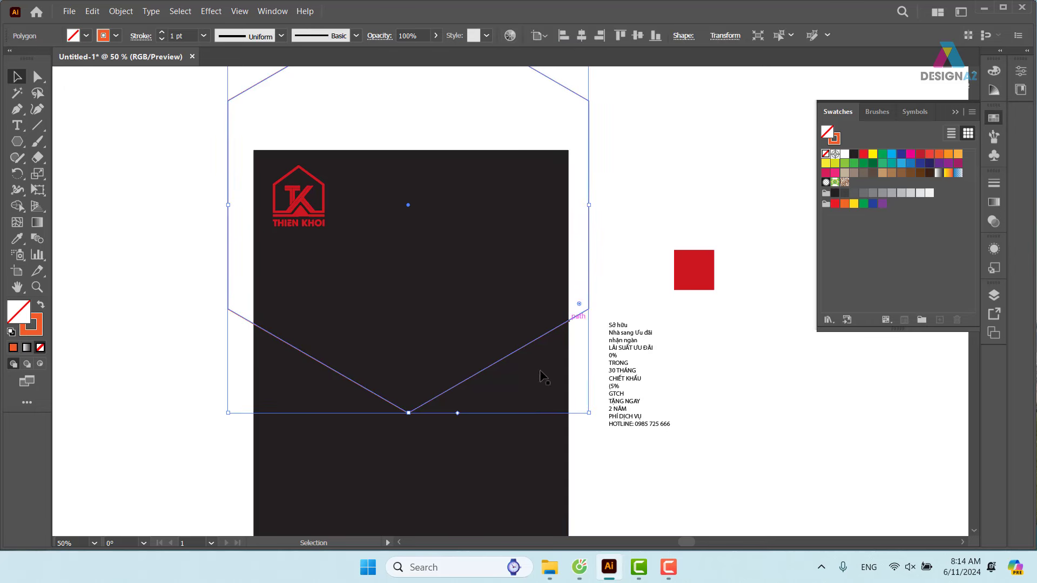
pyautogui.keyDown('shift'); pyautogui.click(526, 397); pyautogui.keyUp('shift')
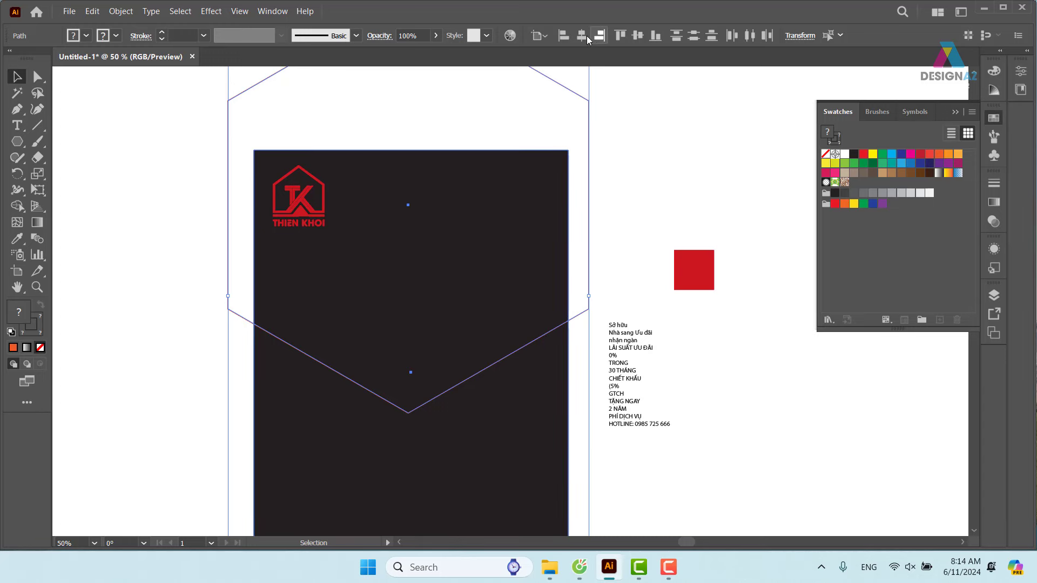
pyautogui.click(482, 435)
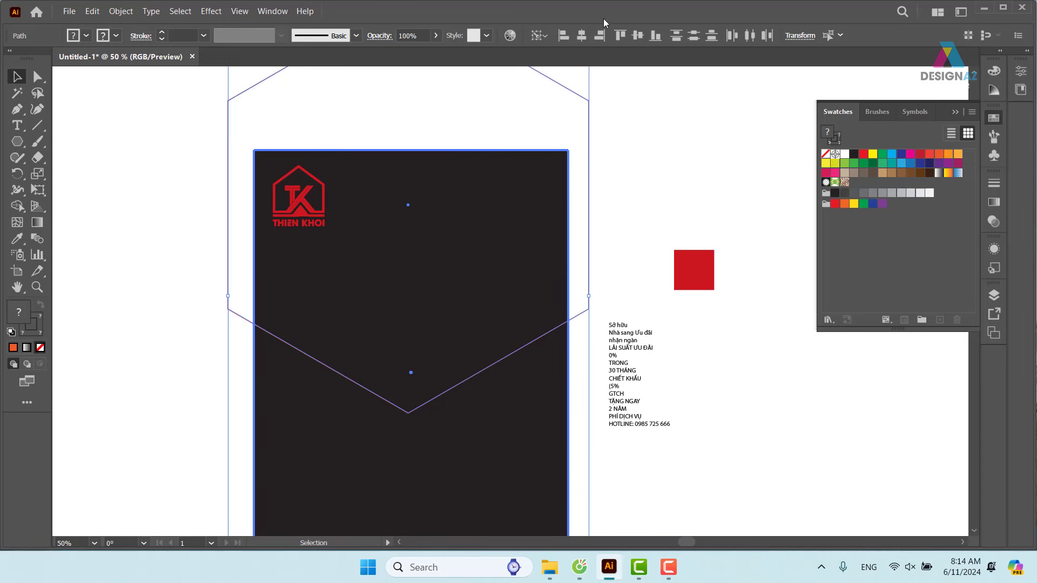
pyautogui.click(583, 38)
pyautogui.click(682, 109)
pyautogui.moveTo(629, 199); pyautogui.dragTo(567, 223)
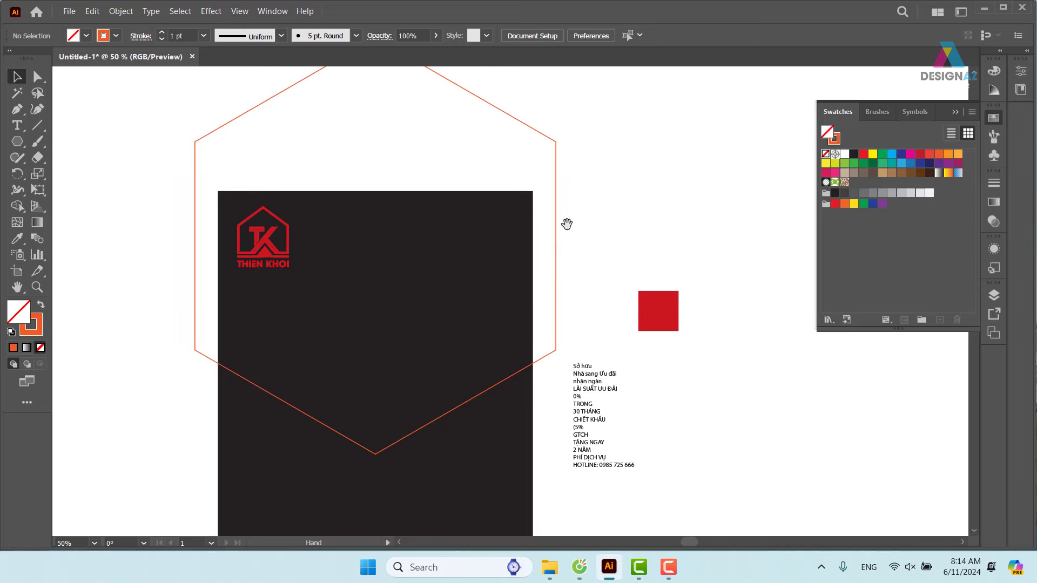
pyautogui.moveTo(633, 203); pyautogui.dragTo(657, 95)
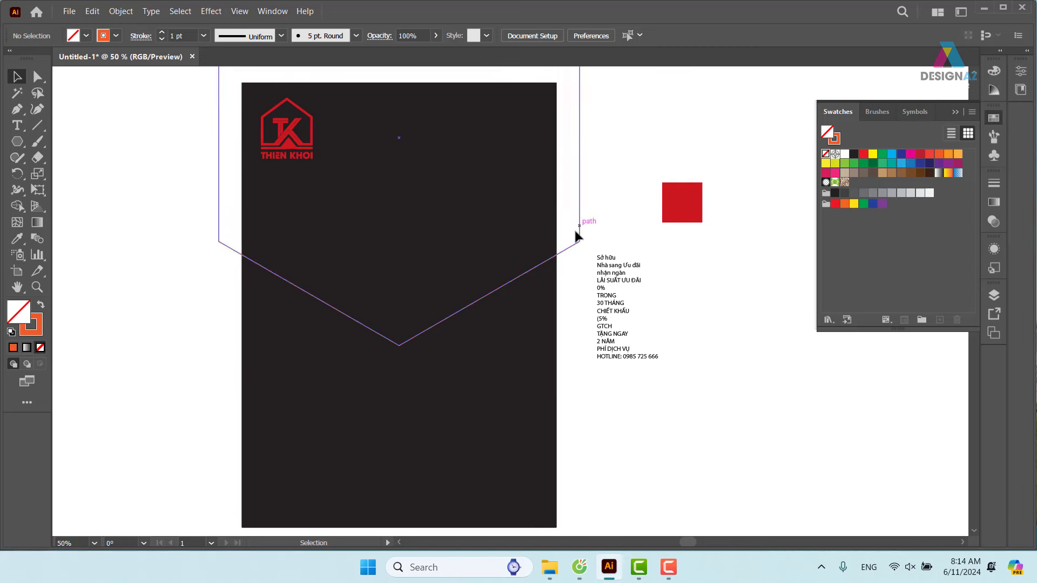
pyautogui.moveTo(576, 236); pyautogui.dragTo(569, 233)
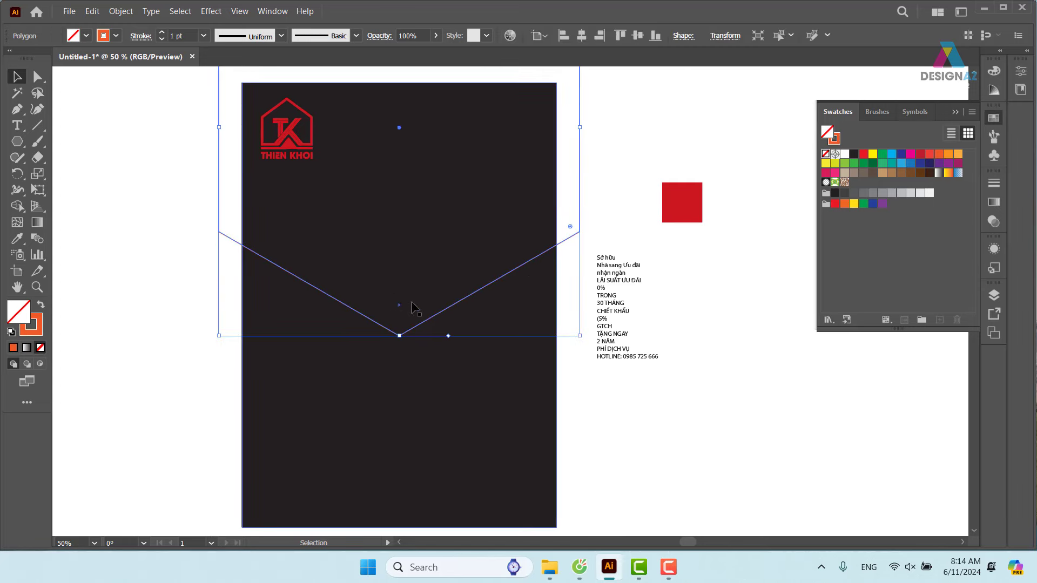
# Step: Place the kinh-doanh-bat-dong-san city photo onto the canvas
pyautogui.click(69, 11)
pyautogui.click(108, 248)
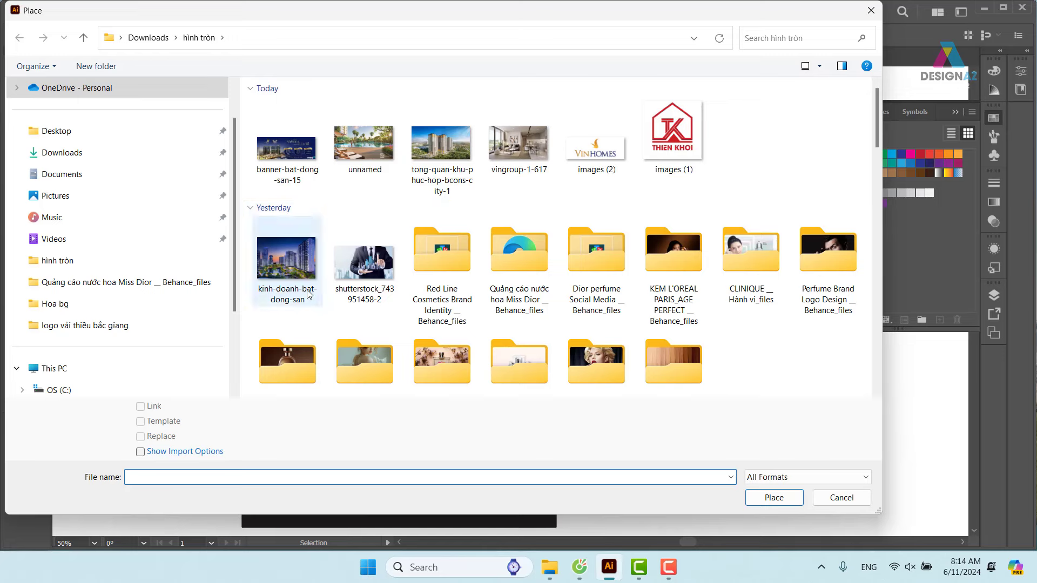
pyautogui.click(286, 259)
pyautogui.click(774, 498)
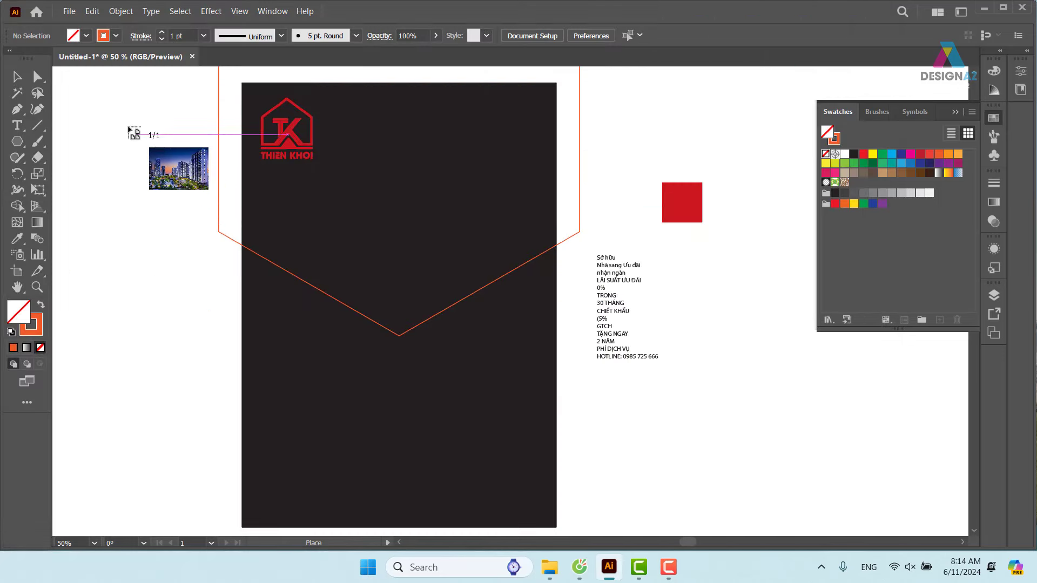
pyautogui.moveTo(128, 128); pyautogui.dragTo(510, 400)
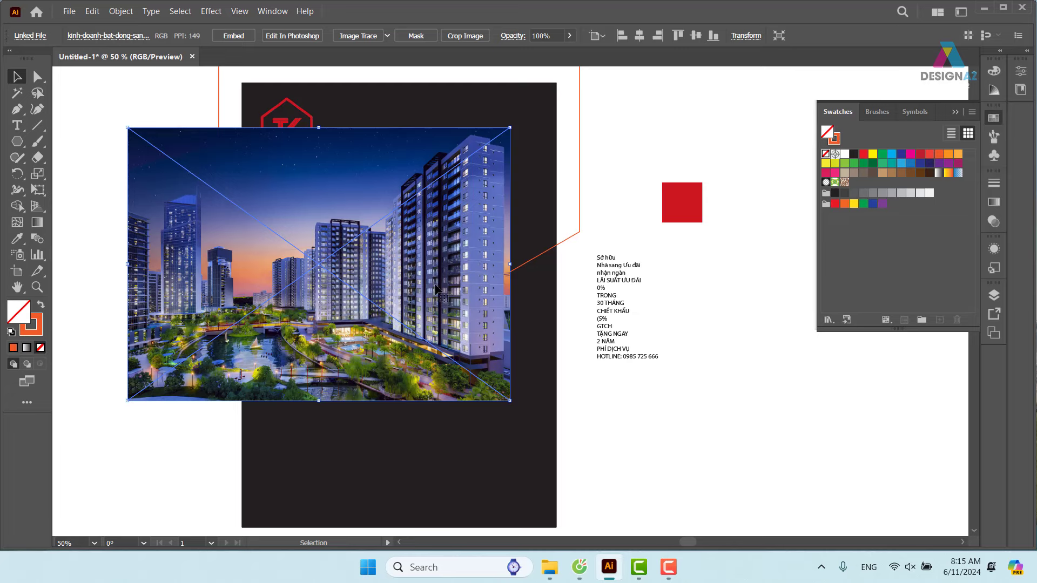
# Step: Move the photo to the artboard top and scale it toward the artboard width
pyautogui.moveTo(361, 270); pyautogui.dragTo(431, 299)
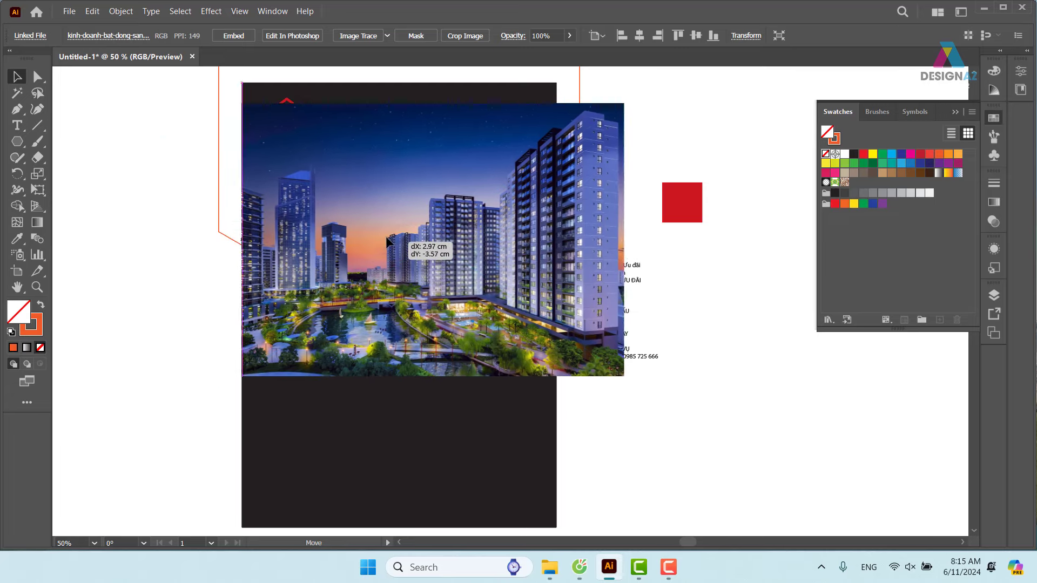
pyautogui.moveTo(344, 298); pyautogui.dragTo(383, 220)
pyautogui.moveTo(619, 351); pyautogui.dragTo(561, 313)
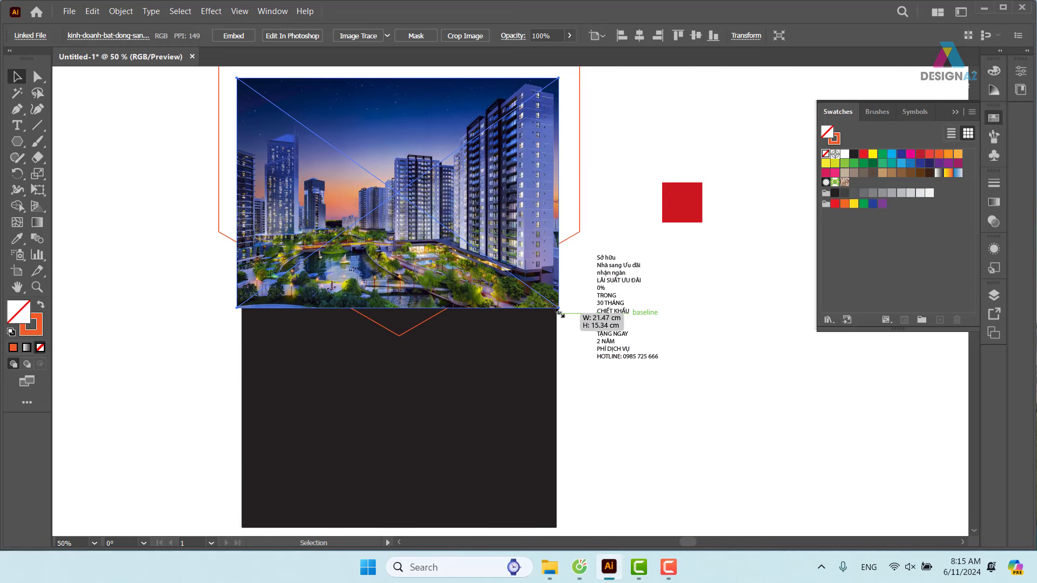
pyautogui.moveTo(560, 312); pyautogui.dragTo(561, 313)
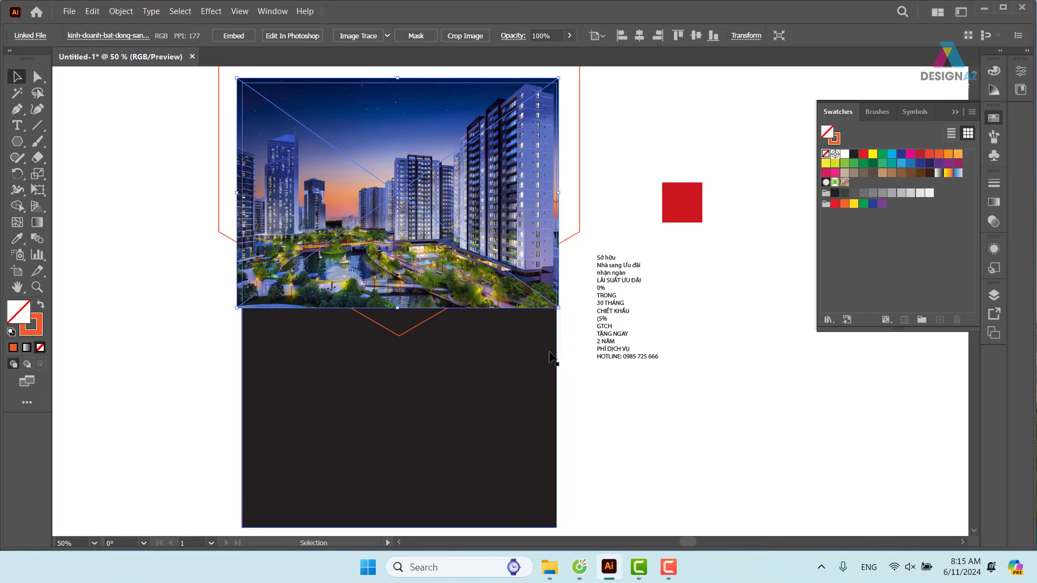
# Step: Snap the photo's left and right edges to the artboard's 21 cm width
pyautogui.keyDown('shift'); pyautogui.click(482, 386); pyautogui.keyUp('shift')
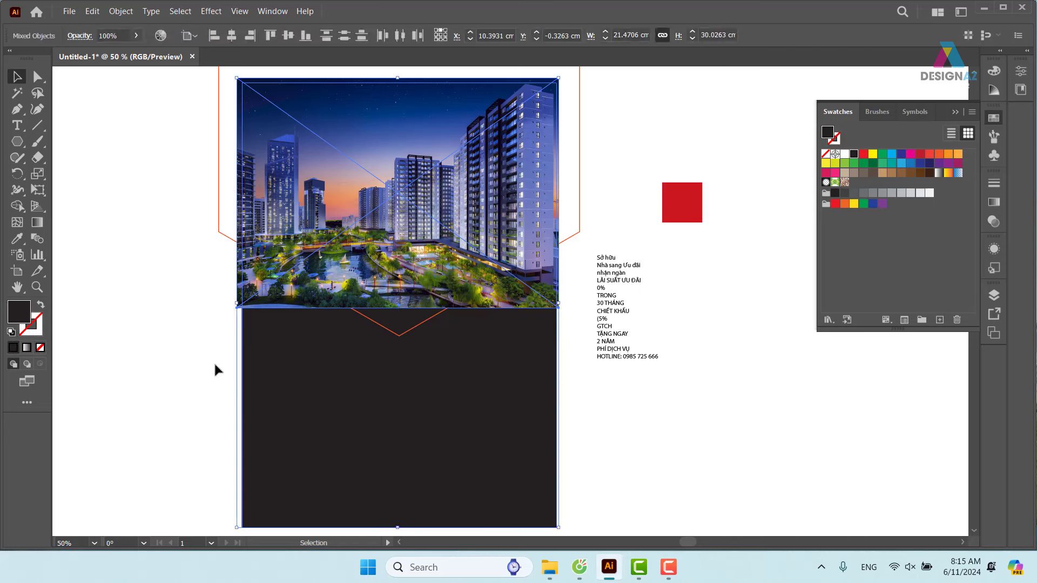
pyautogui.click(213, 362)
pyautogui.click(246, 278)
pyautogui.moveTo(237, 312); pyautogui.dragTo(241, 305)
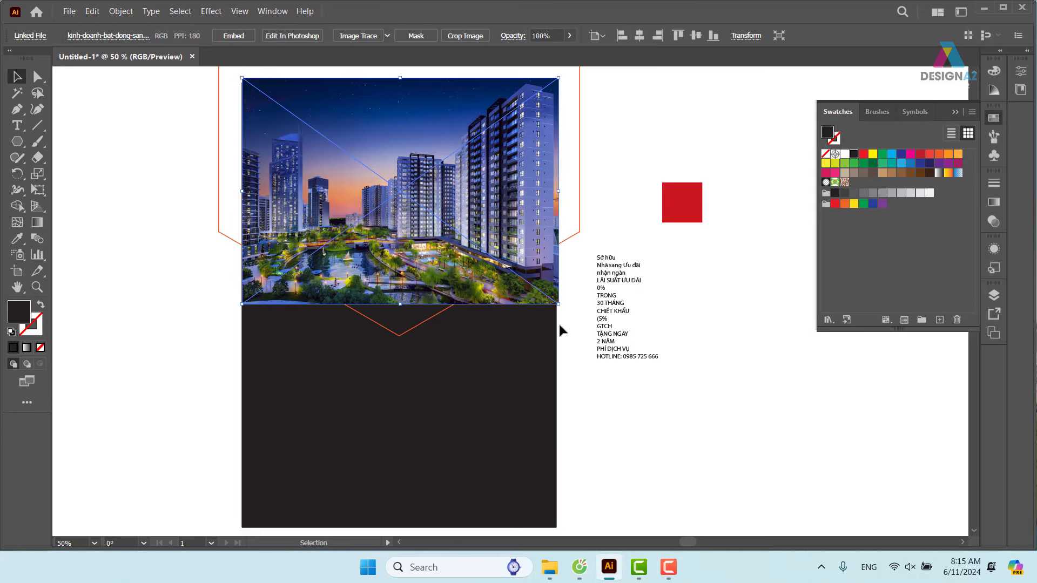
pyautogui.moveTo(560, 305); pyautogui.dragTo(557, 305)
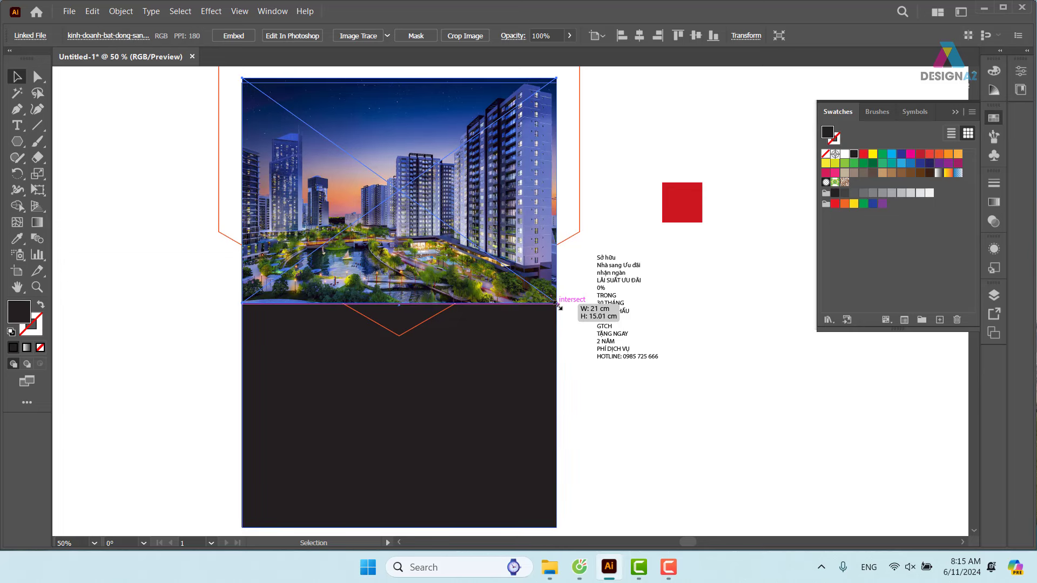
pyautogui.moveTo(558, 305); pyautogui.dragTo(555, 303)
pyautogui.click(553, 367)
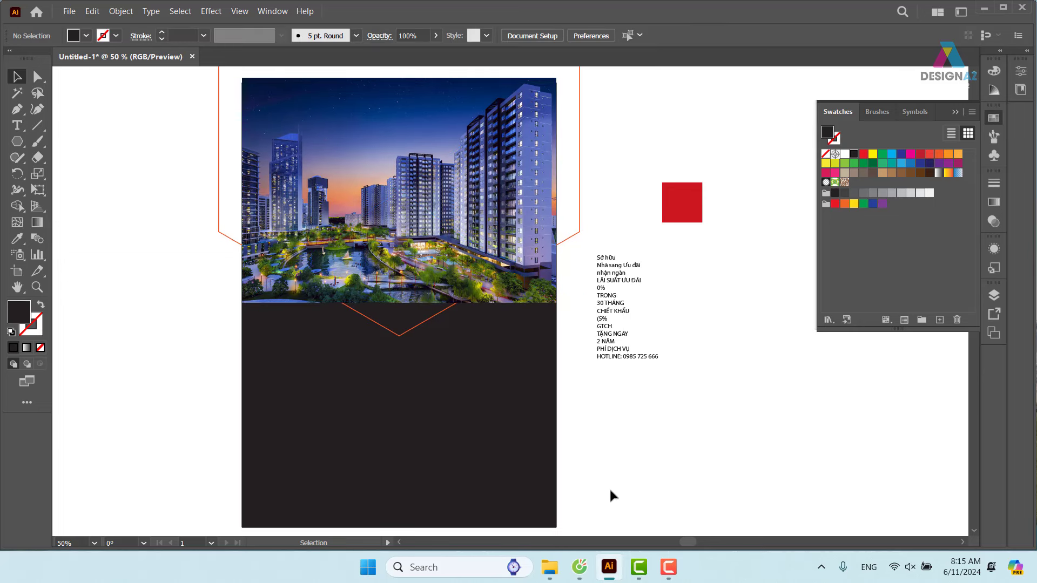
# Step: Check the hexagon, dark rectangle and city photo by selecting each in turn
pyautogui.scroll(2, 578, 435)
pyautogui.hscroll(1, 578, 435)
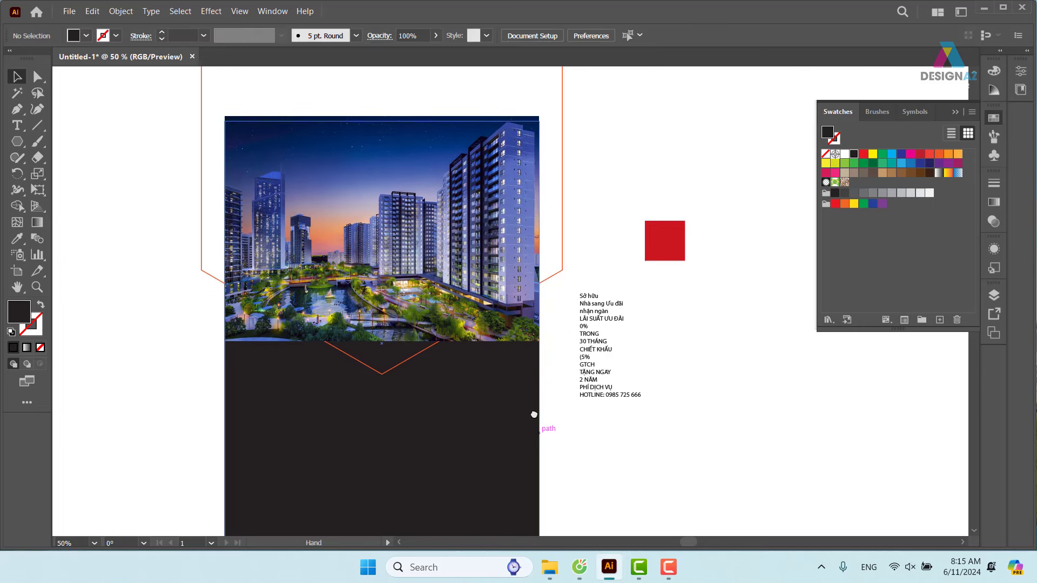
pyautogui.click(560, 277)
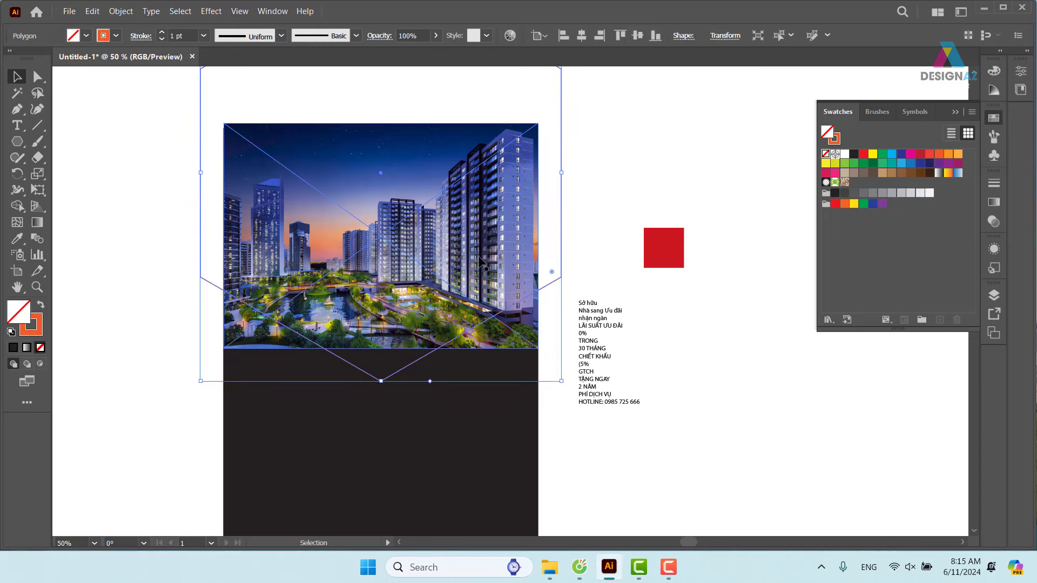
pyautogui.click(539, 429)
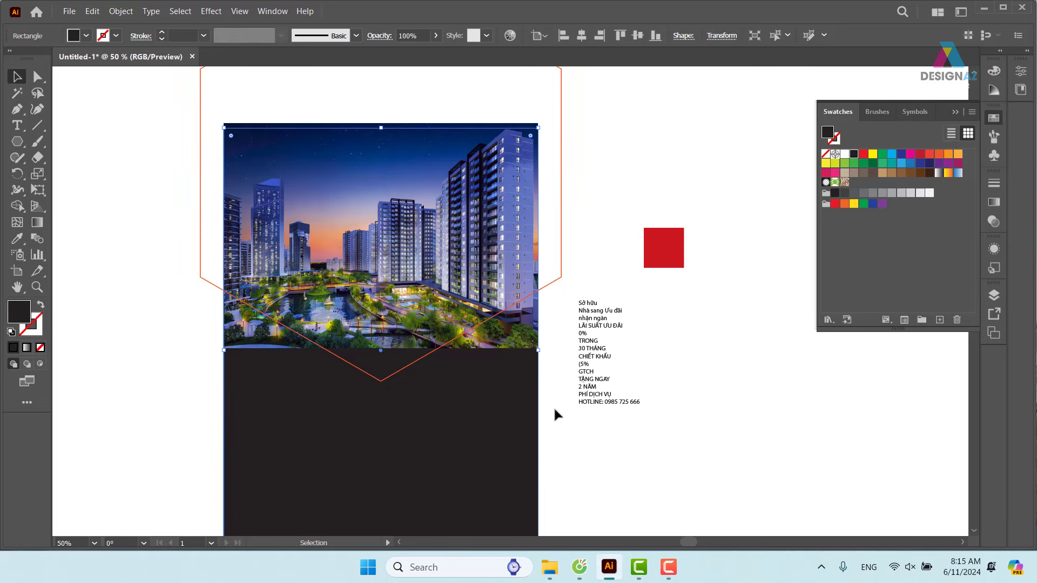
pyautogui.keyDown('shift'); pyautogui.click(534, 342); pyautogui.keyUp('shift')
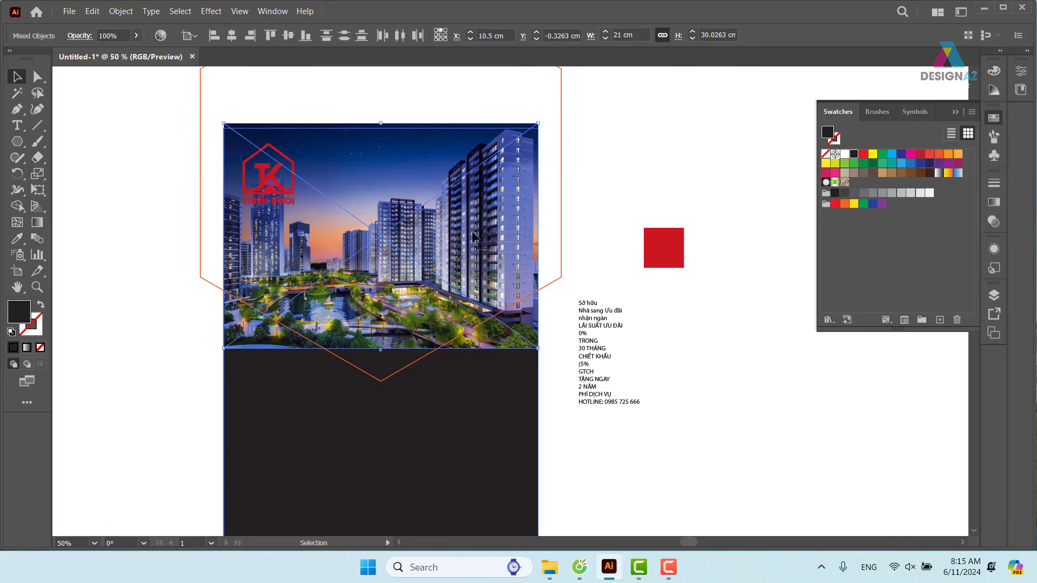
pyautogui.click(645, 129)
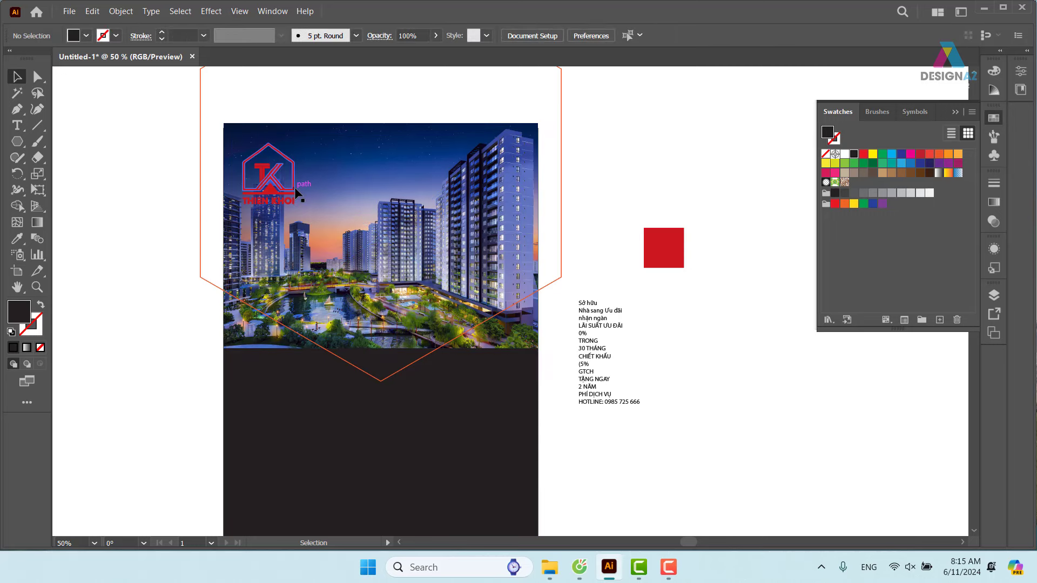
# Step: Shrink the red logo slightly, keeping it red after a trial white recolour
pyautogui.click(294, 187)
pyautogui.moveTo(294, 205)
pyautogui.mouseDown()
pyautogui.moveTo(287, 197)
pyautogui.moveTo(401, 180)
pyautogui.mouseUp()
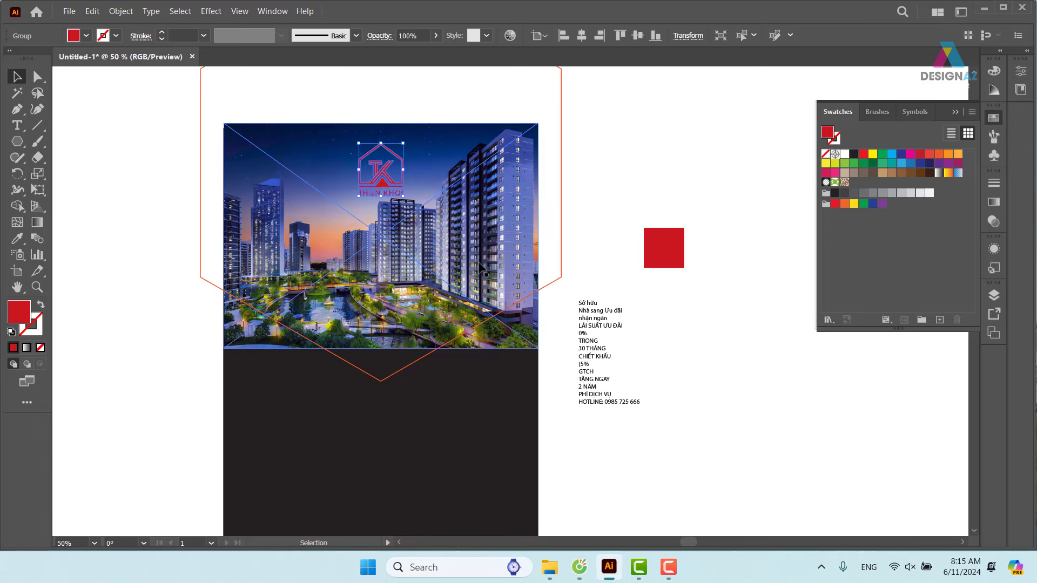
pyautogui.click(844, 154)
pyautogui.click(702, 201)
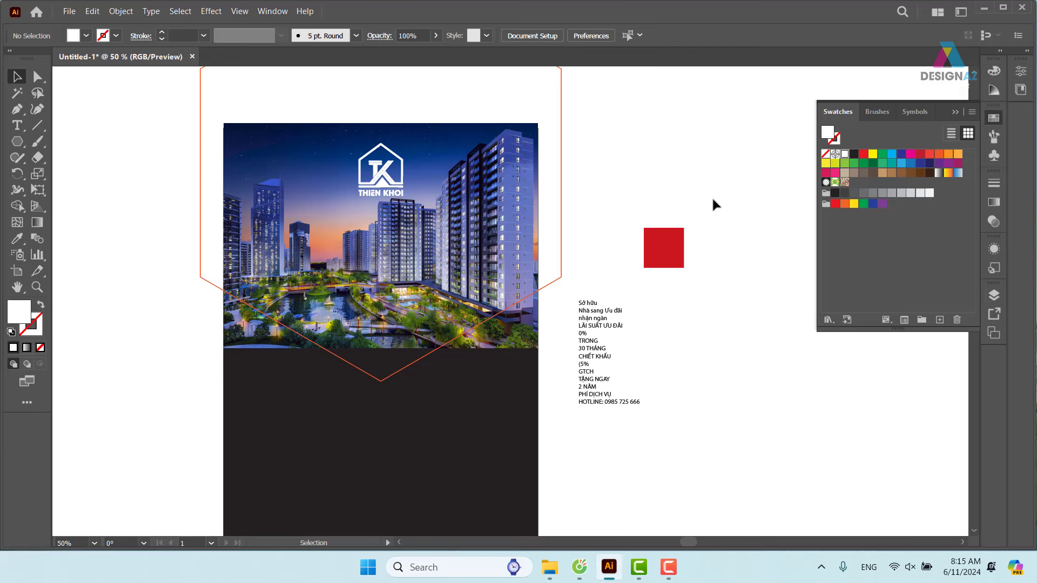
pyautogui.hotkey('ctrl', 'z')
pyautogui.hotkey('ctrl', 'z')
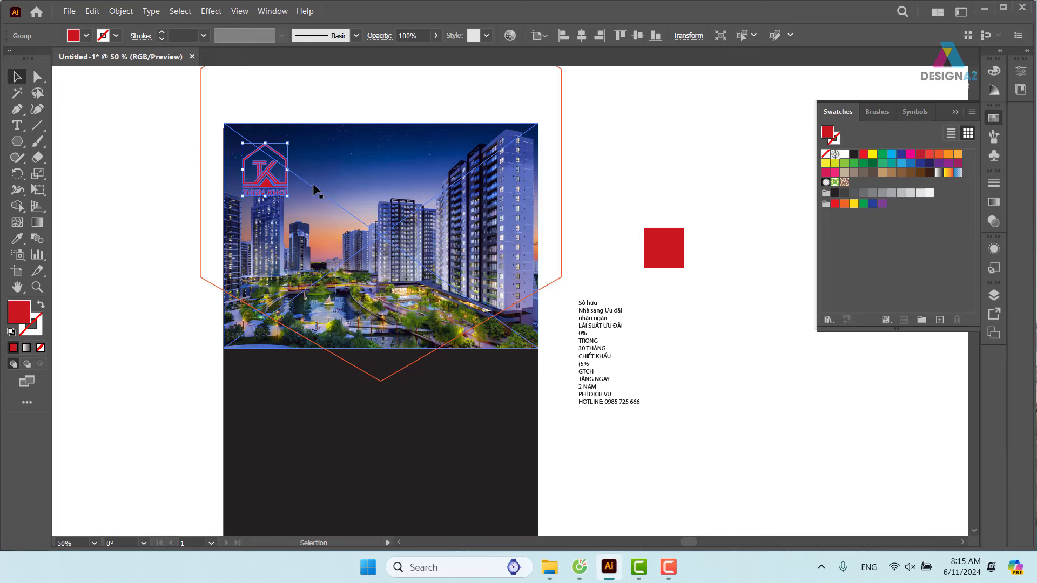
# Step: Nudge the logo into the photo's top-left corner
pyautogui.click(605, 133)
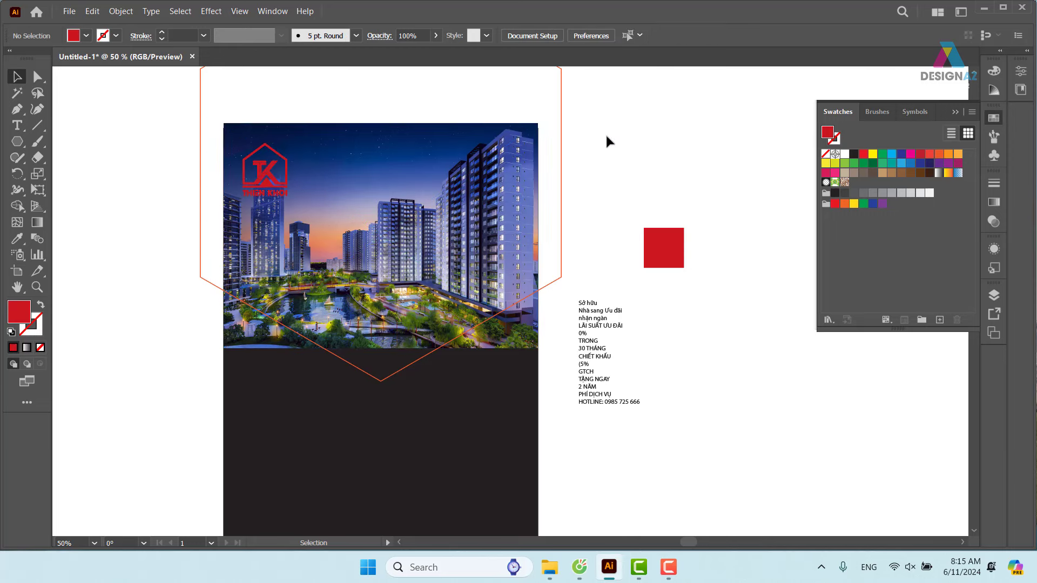
pyautogui.moveTo(611, 143); pyautogui.dragTo(618, 120)
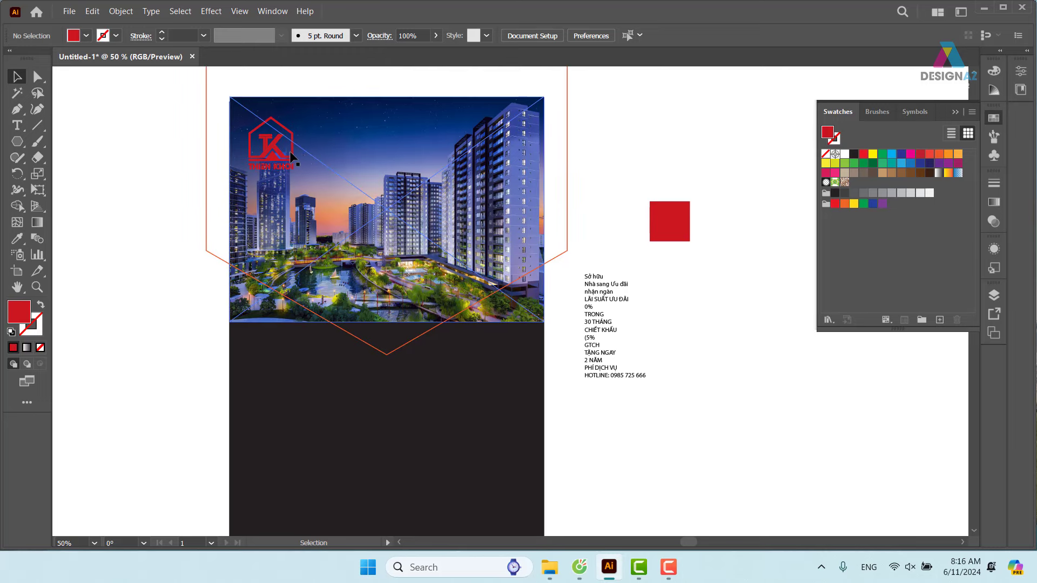
pyautogui.moveTo(289, 151); pyautogui.dragTo(290, 144)
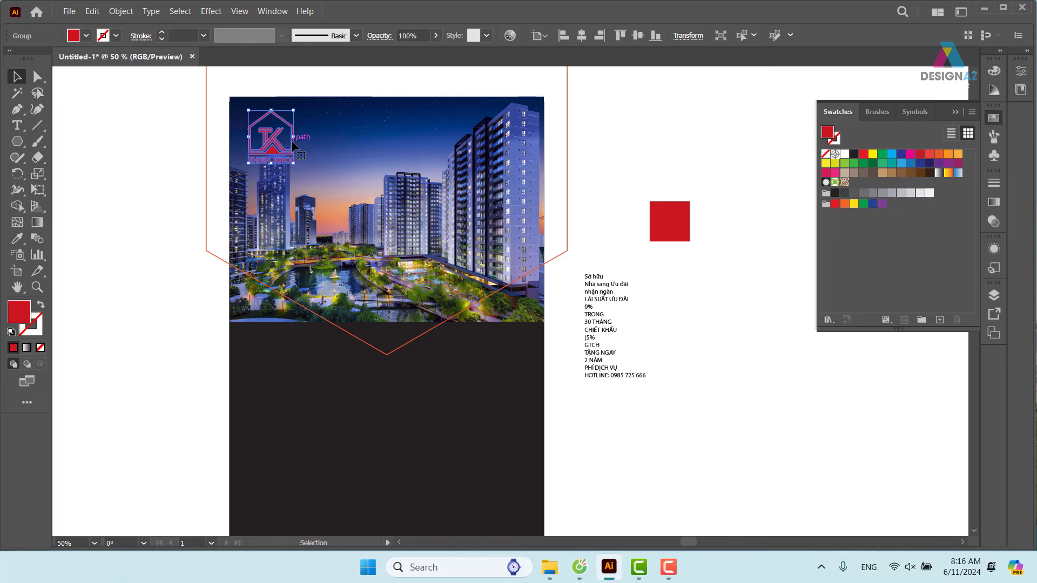
pyautogui.moveTo(291, 140); pyautogui.dragTo(292, 151)
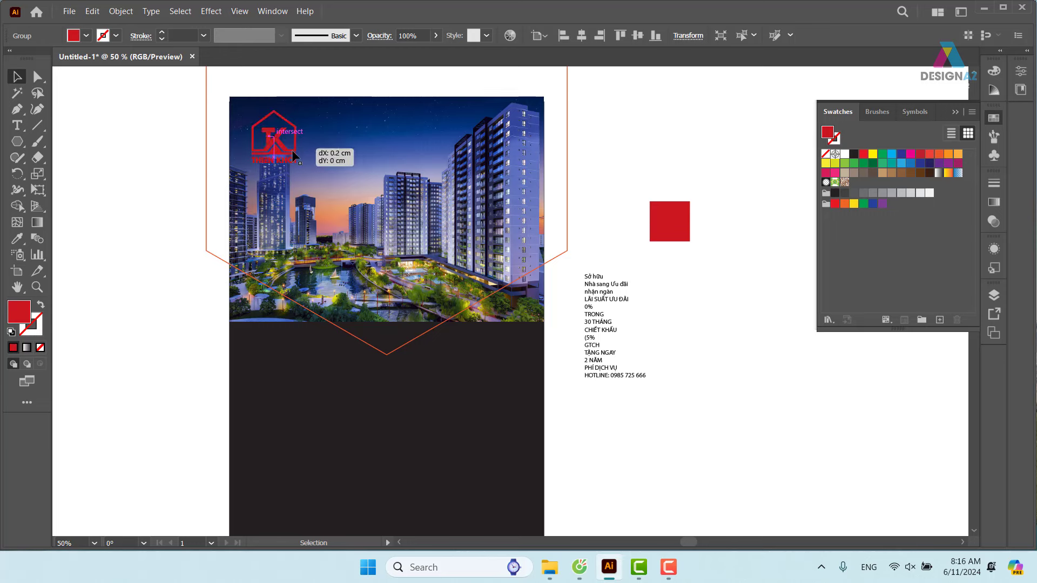
pyautogui.click(610, 127)
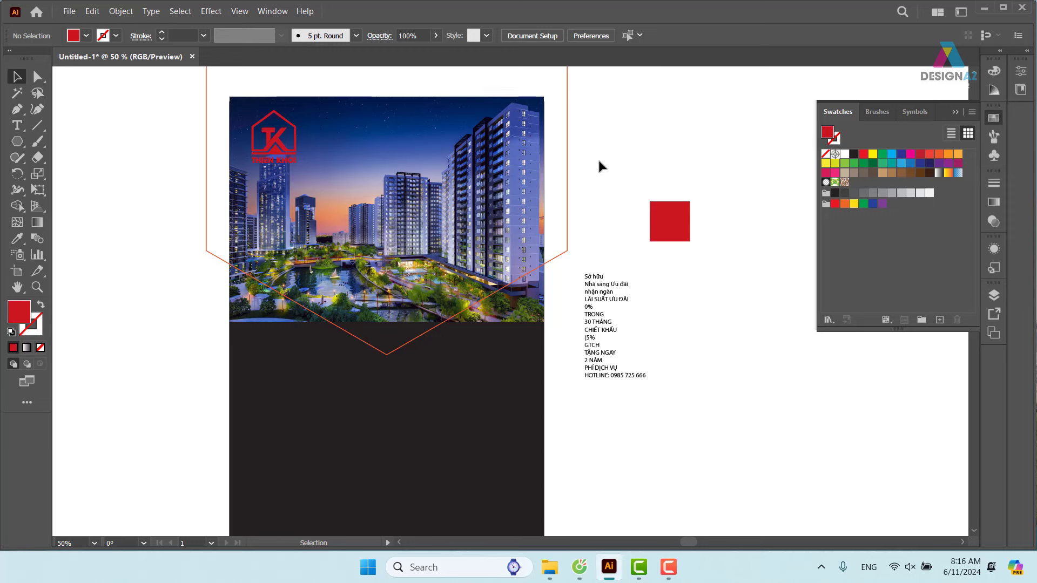
pyautogui.click(567, 231)
# Step: Align the city photo to the dark rectangle's top edge
pyautogui.moveTo(422, 359); pyautogui.dragTo(405, 415)
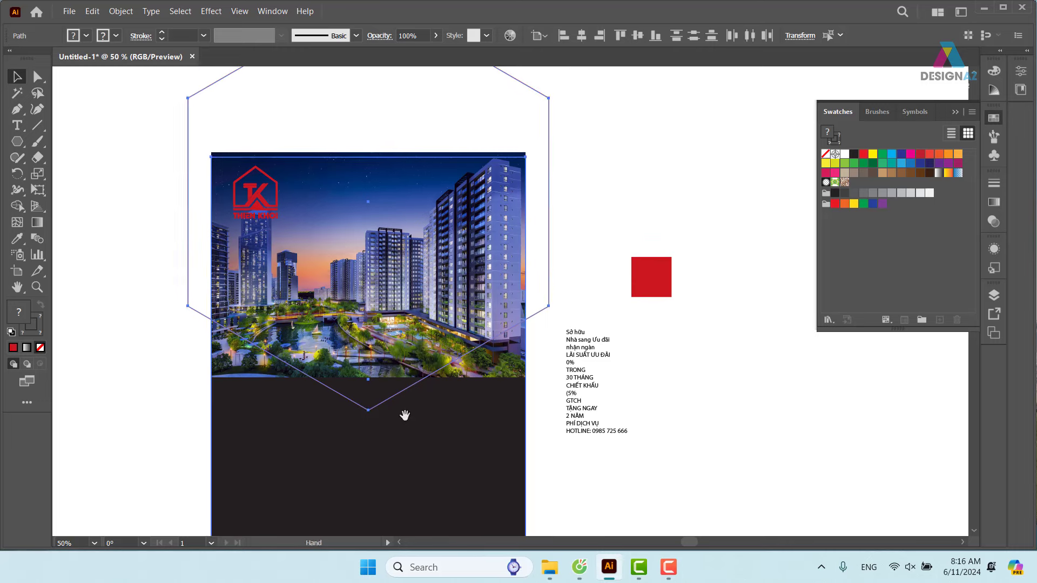
pyautogui.click(458, 229)
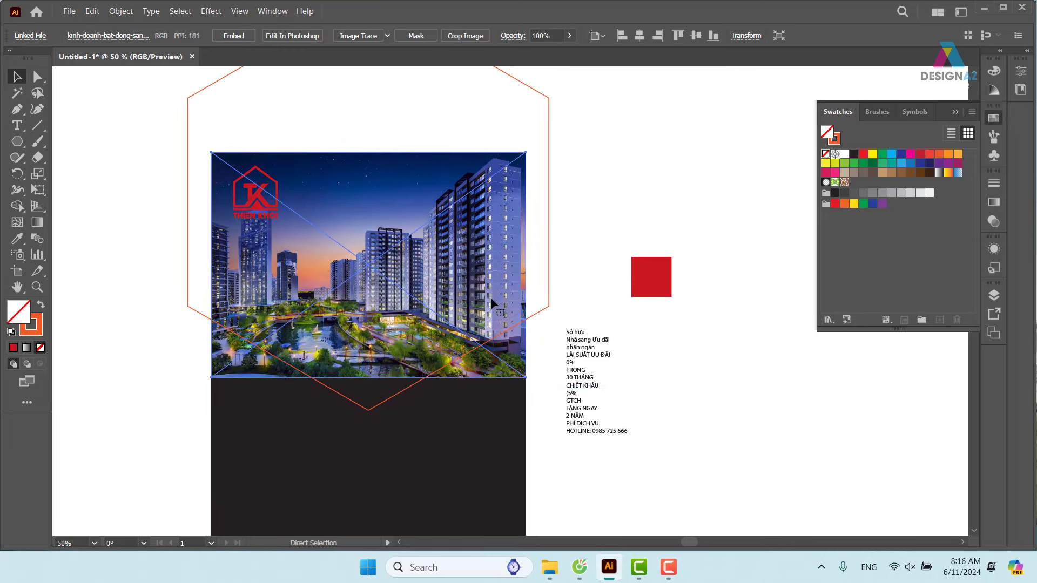
pyautogui.keyDown('shift'); pyautogui.click(490, 429); pyautogui.keyUp('shift')
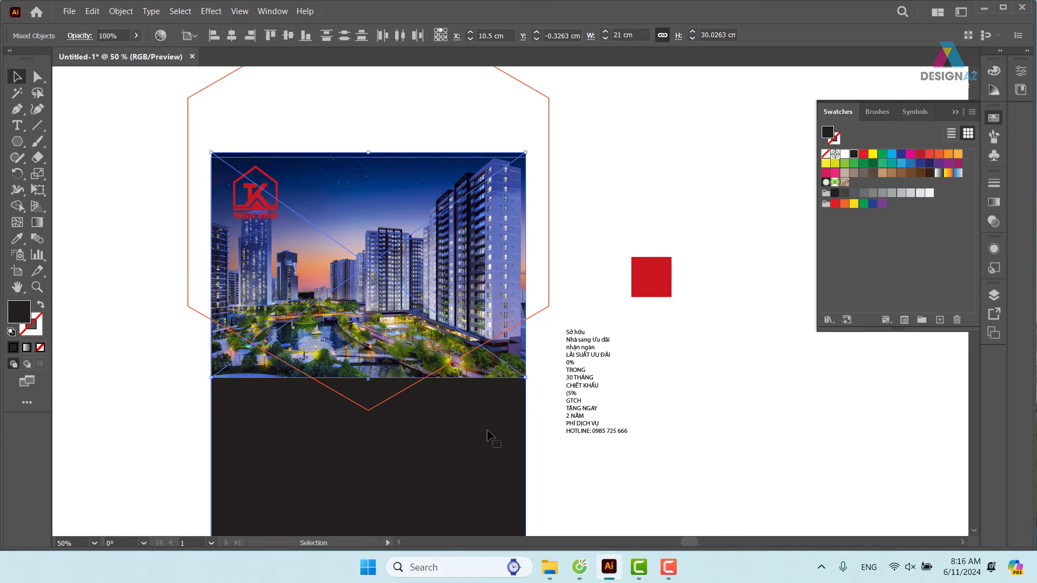
pyautogui.click(267, 37)
pyautogui.click(654, 189)
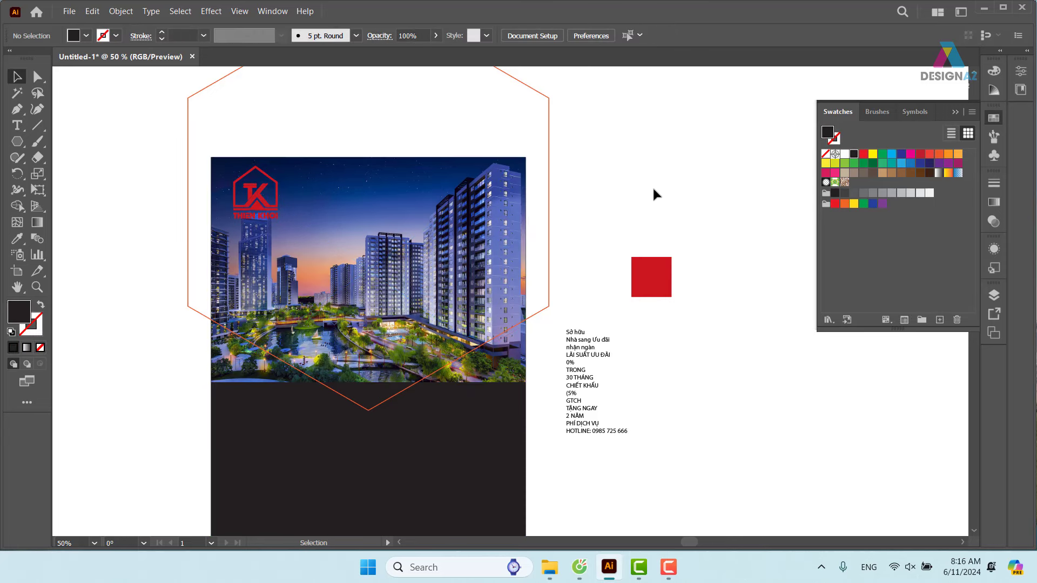
# Step: Trim the hexagon to its lower V section by deleting the outer region with Shape Builder
pyautogui.click(549, 244)
pyautogui.moveTo(474, 443)
pyautogui.mouseDown()
pyautogui.moveTo(454, 349)
pyautogui.moveTo(482, 306)
pyautogui.moveTo(452, 366)
pyautogui.mouseUp()
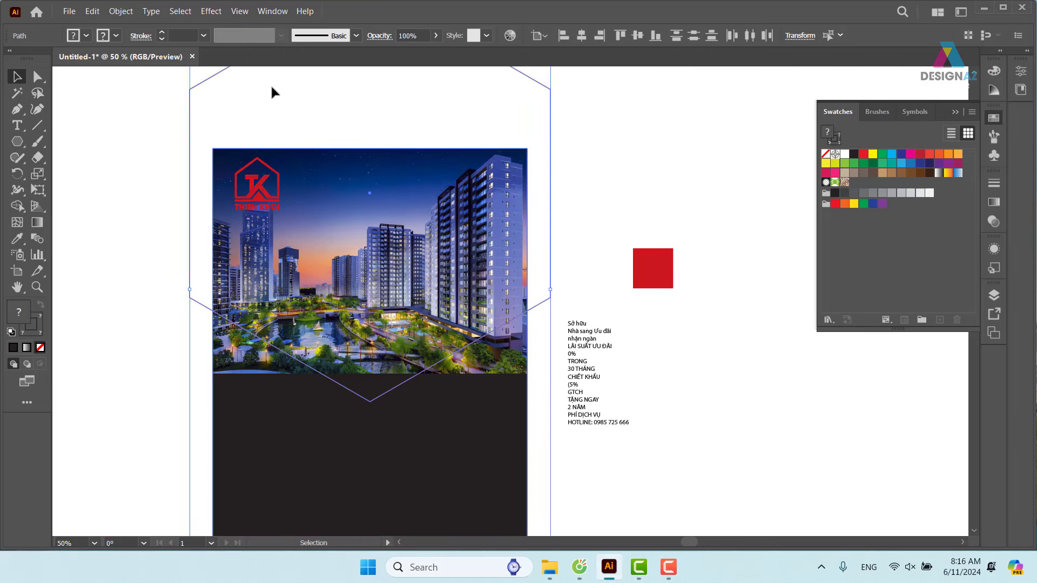
pyautogui.hotkey('shift', 'm')
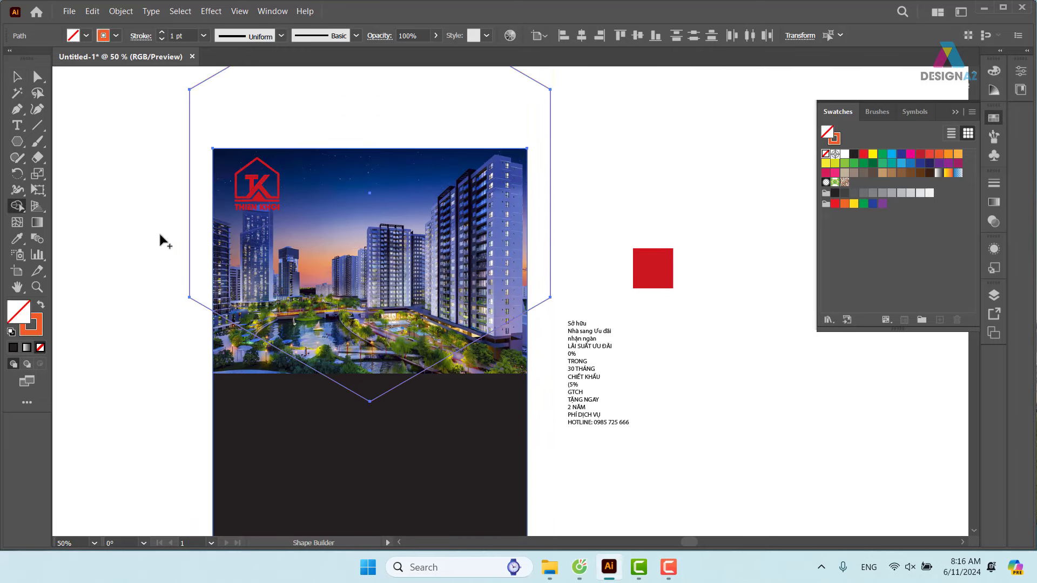
pyautogui.moveTo(154, 258); pyautogui.dragTo(199, 206)
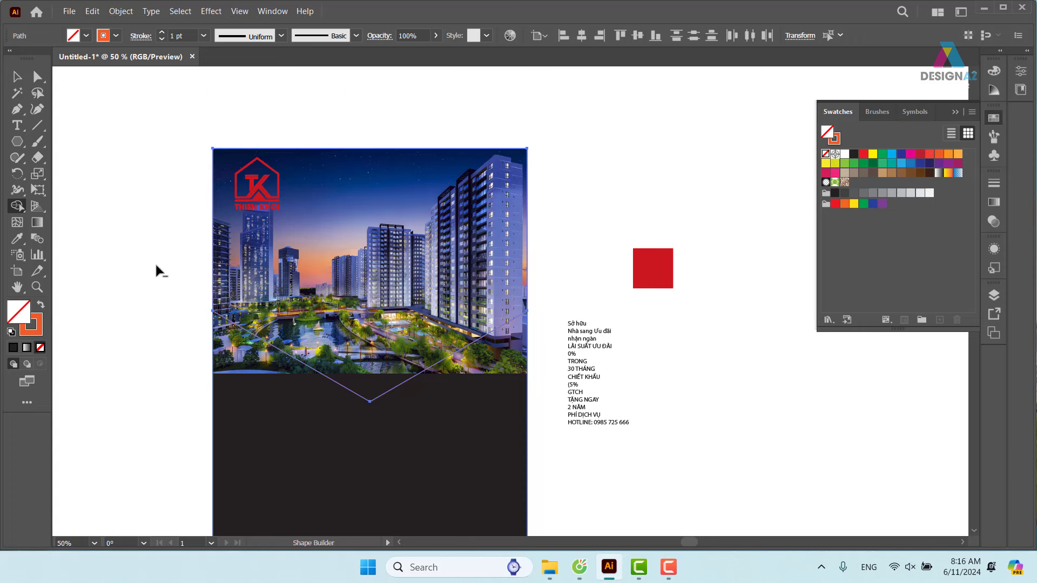
pyautogui.moveTo(572, 248); pyautogui.dragTo(576, 215)
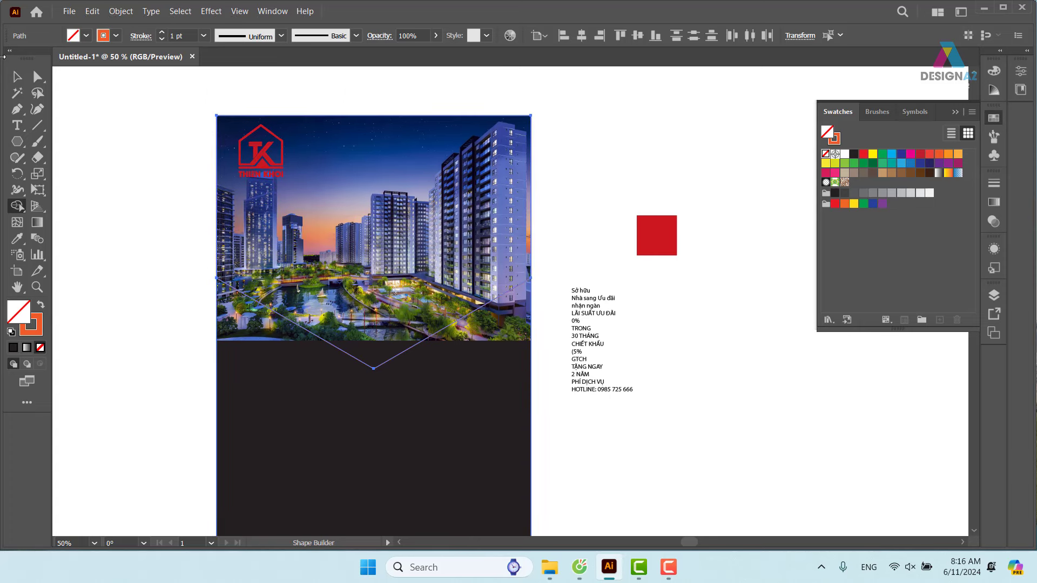
pyautogui.click(17, 76)
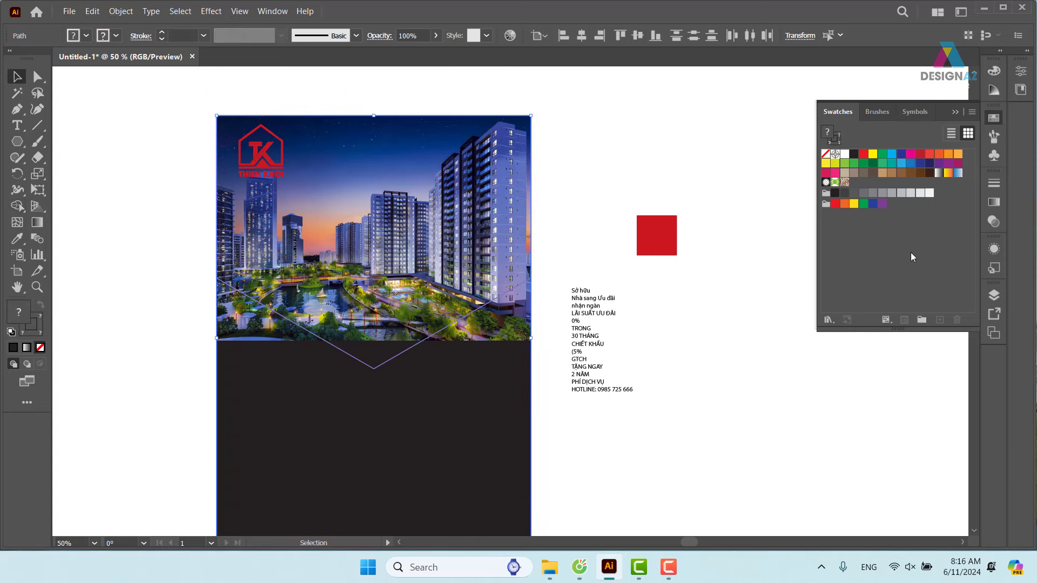
pyautogui.click(863, 155)
pyautogui.hotkey('ctrl', 'z')
# Step: Turn the V-shape's orange stroke into a solid red fill with no stroke
pyautogui.click(556, 219)
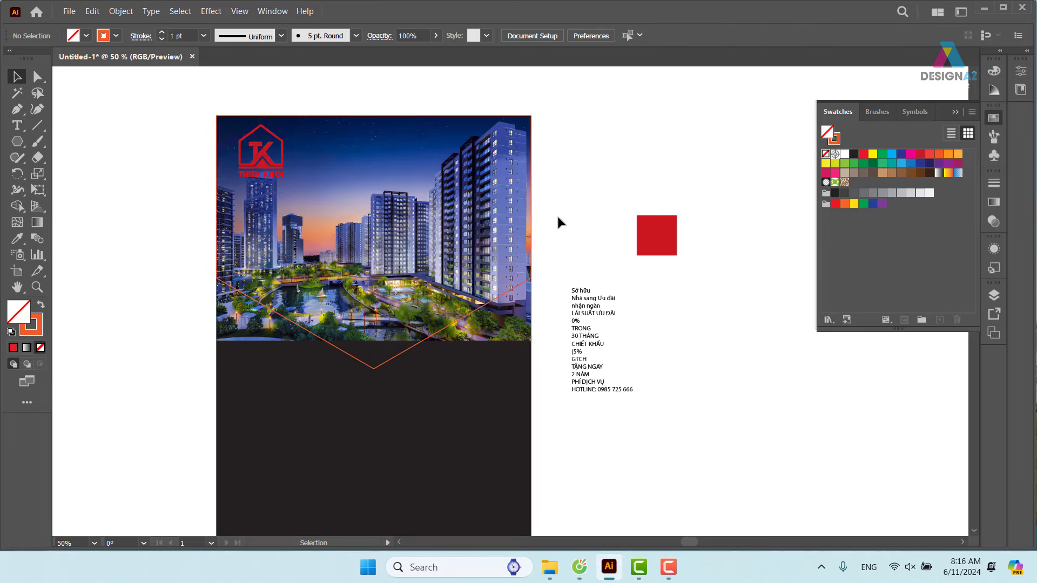
pyautogui.click(514, 285)
pyautogui.hotkey('shift', 'x')
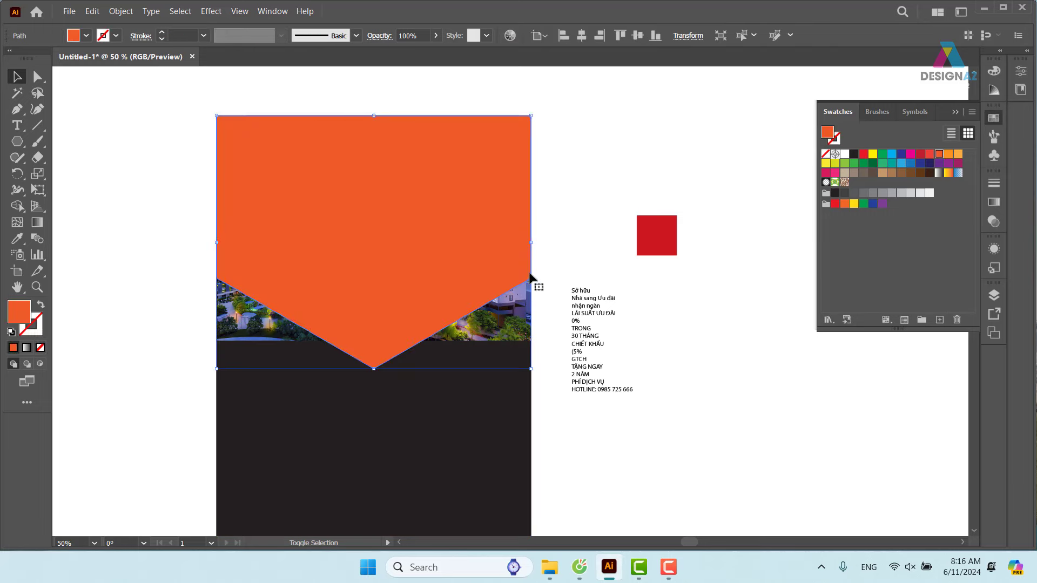
pyautogui.click(579, 201)
pyautogui.click(494, 214)
pyautogui.click(864, 155)
pyautogui.click(689, 154)
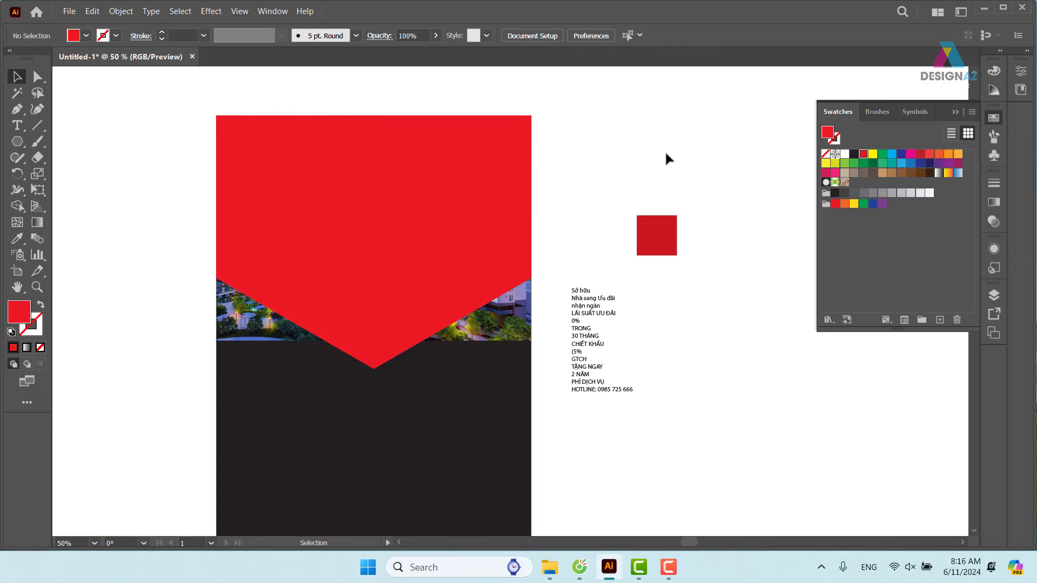
# Step: Select the city photo and red V-shape together and open their context menu
pyautogui.click(519, 312)
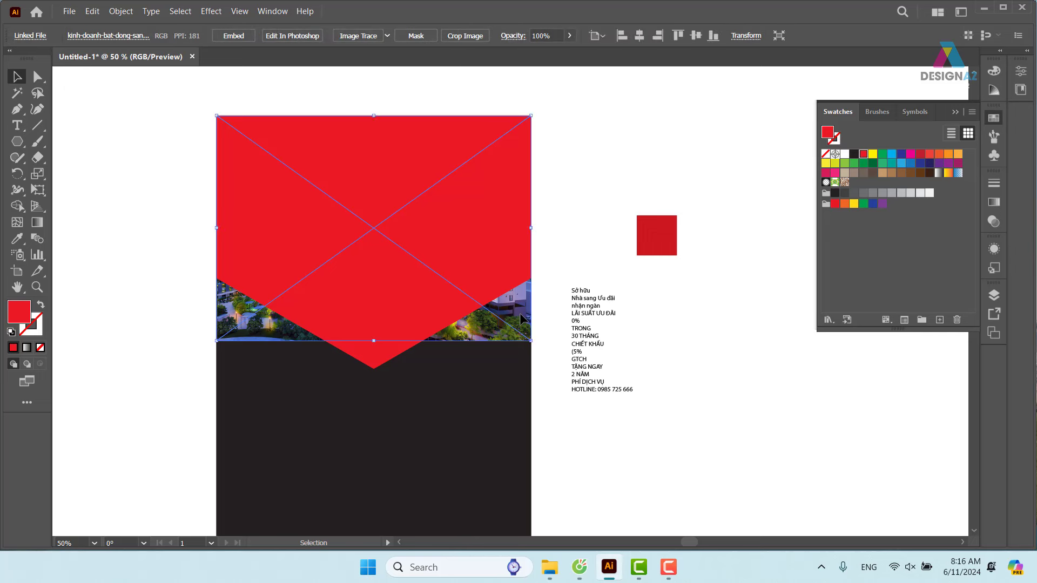
pyautogui.keyDown('shift'); pyautogui.click(485, 242); pyautogui.keyUp('shift')
pyautogui.rightClick(485, 243)
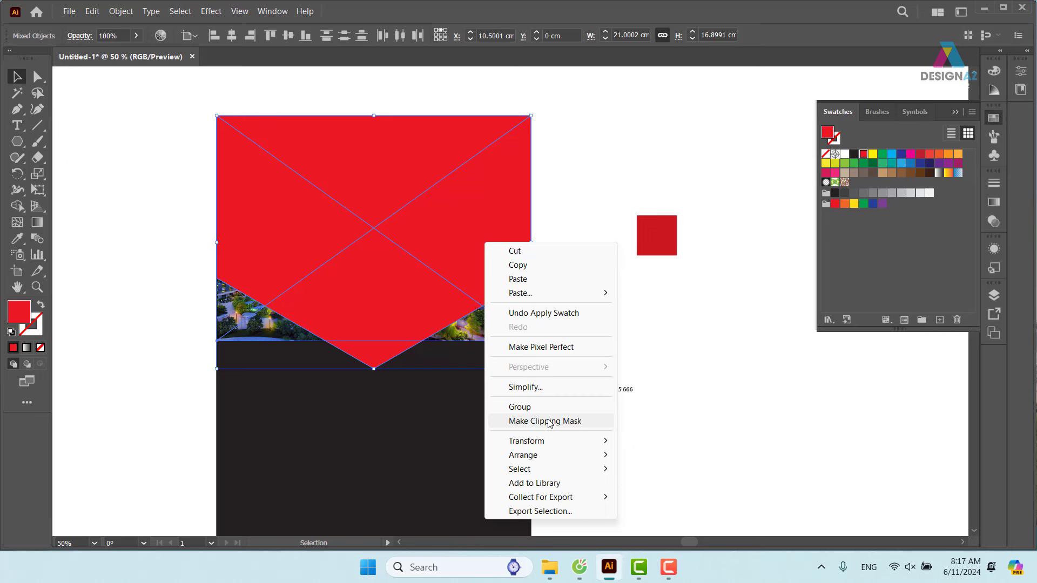
# Step: Make a clipping mask from the red V-shape over the city photo
pyautogui.click(545, 421)
pyautogui.click(601, 186)
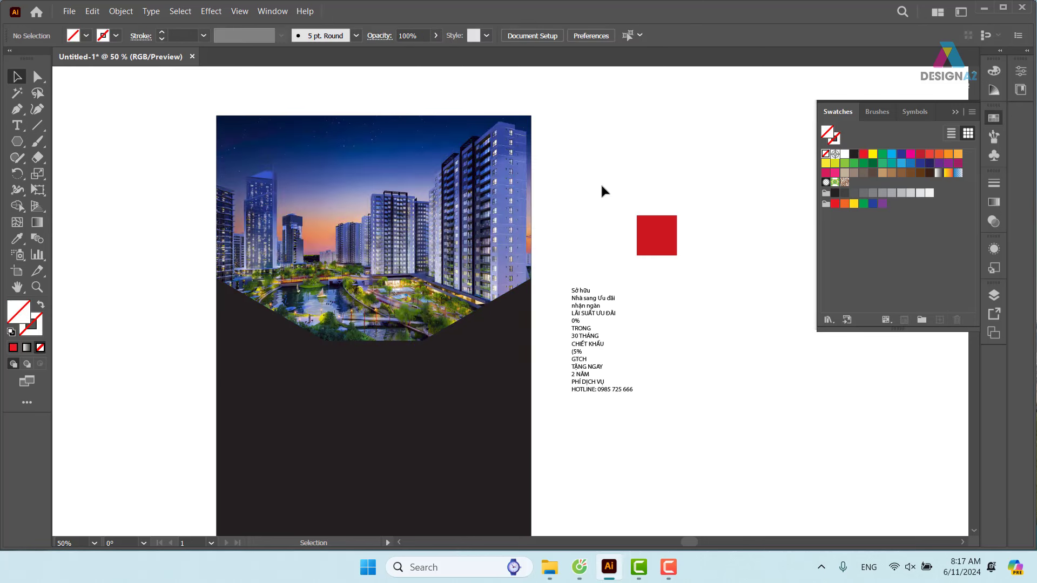
# Step: Move the red square further right and enlarge the photo slightly inside its clip group
pyautogui.click(392, 345)
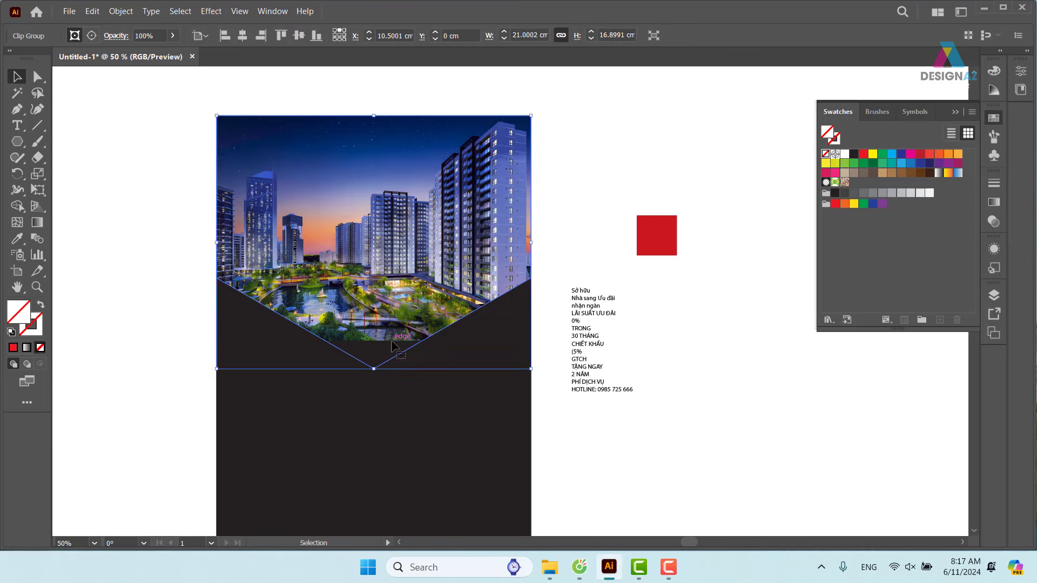
pyautogui.hscroll(3, 400, 354)
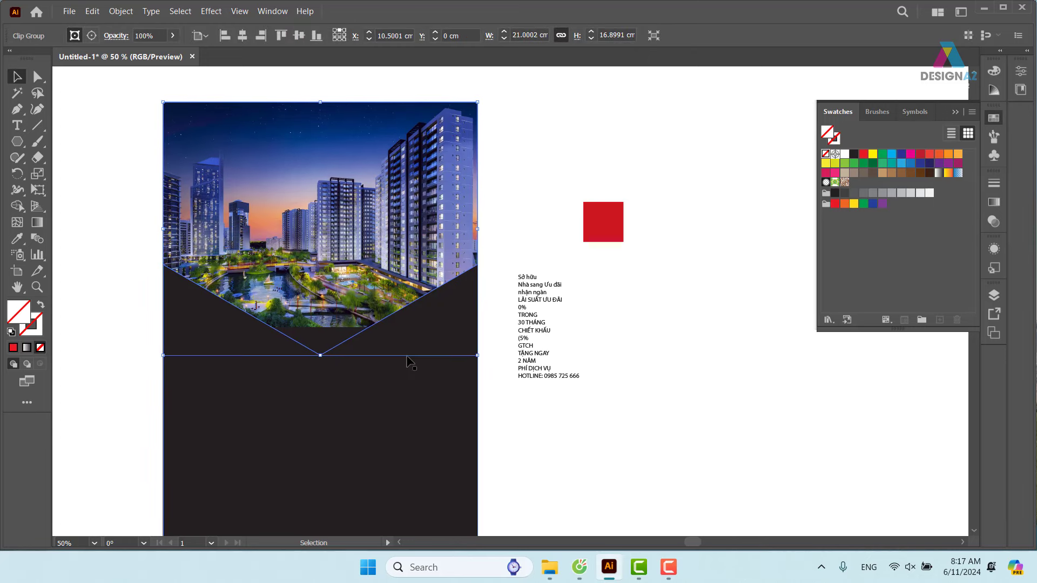
pyautogui.moveTo(598, 237); pyautogui.dragTo(687, 232)
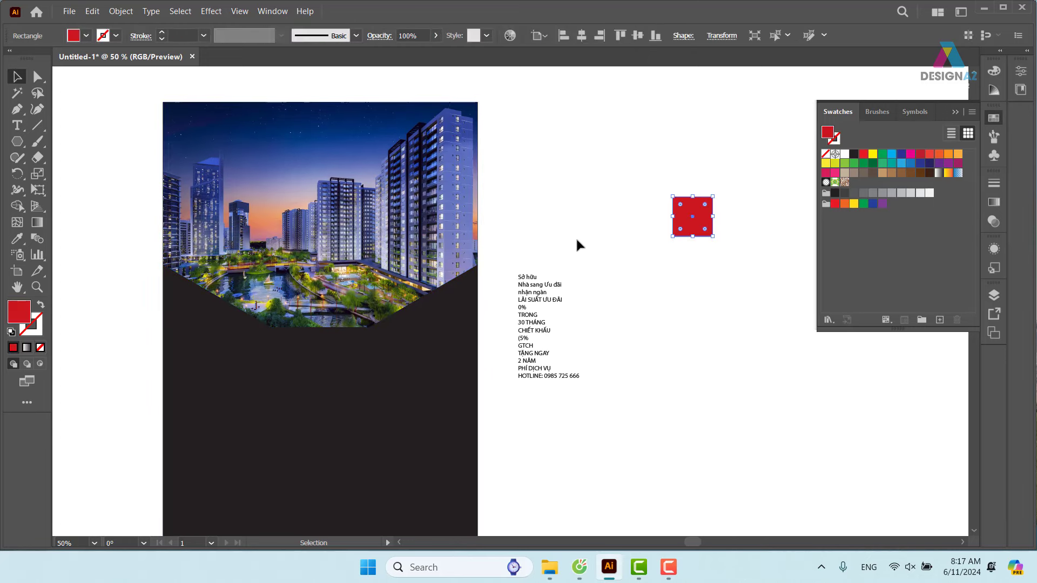
pyautogui.hscroll(1, 577, 240)
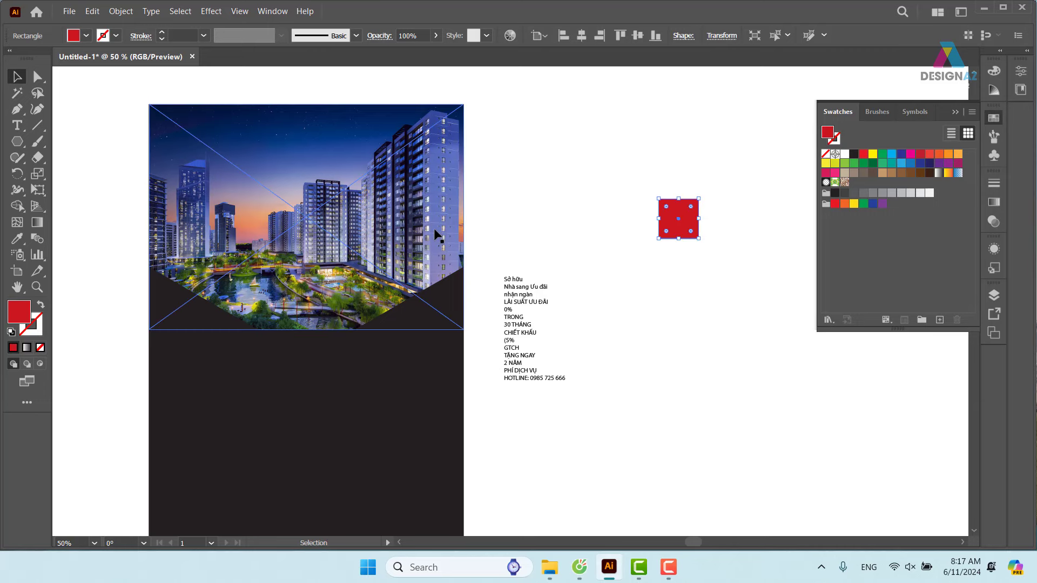
pyautogui.doubleClick(397, 217)
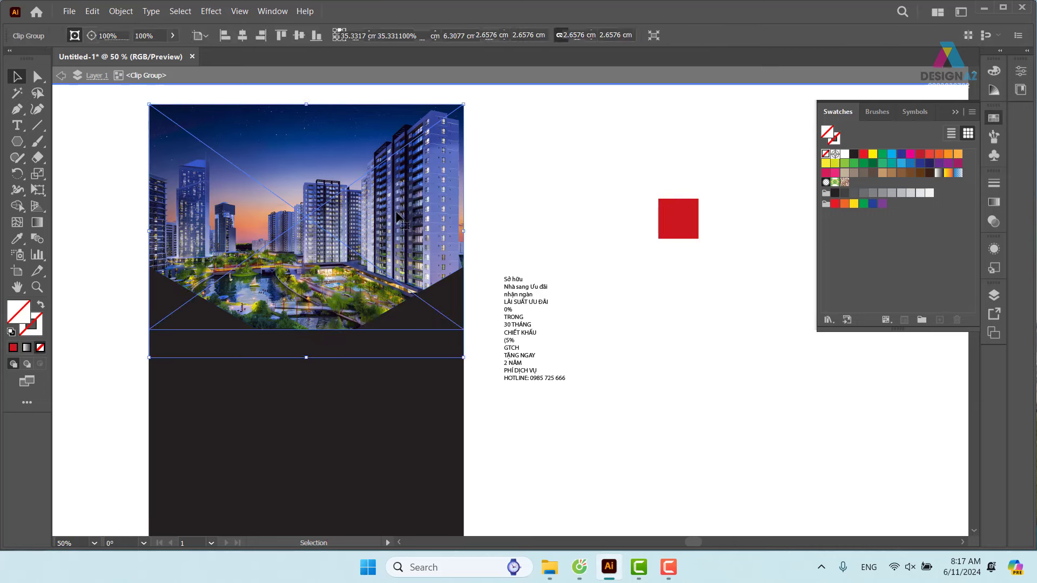
pyautogui.click(401, 249)
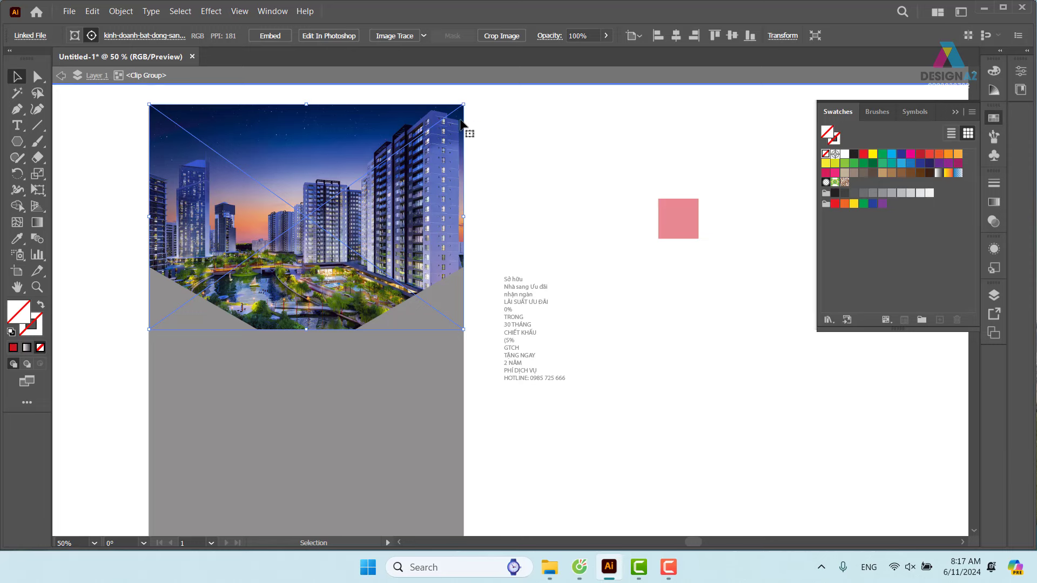
pyautogui.moveTo(469, 333); pyautogui.dragTo(471, 334)
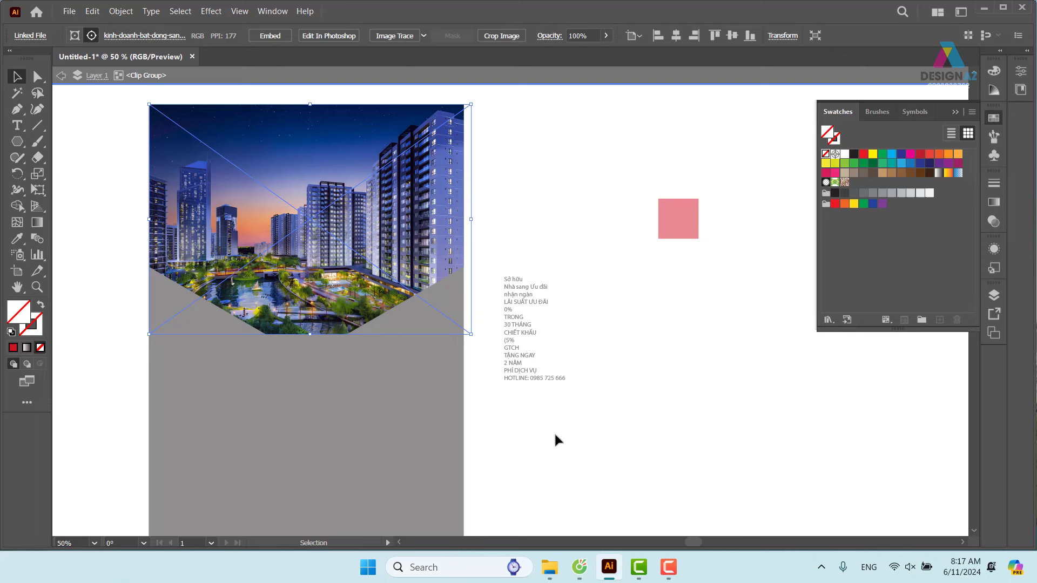
pyautogui.doubleClick(549, 178)
# Step: Duplicate the clipped photo, release its mask and delete the image, keeping the V outline
pyautogui.moveTo(286, 205); pyautogui.dragTo(610, 201)
pyautogui.rightClick(615, 178)
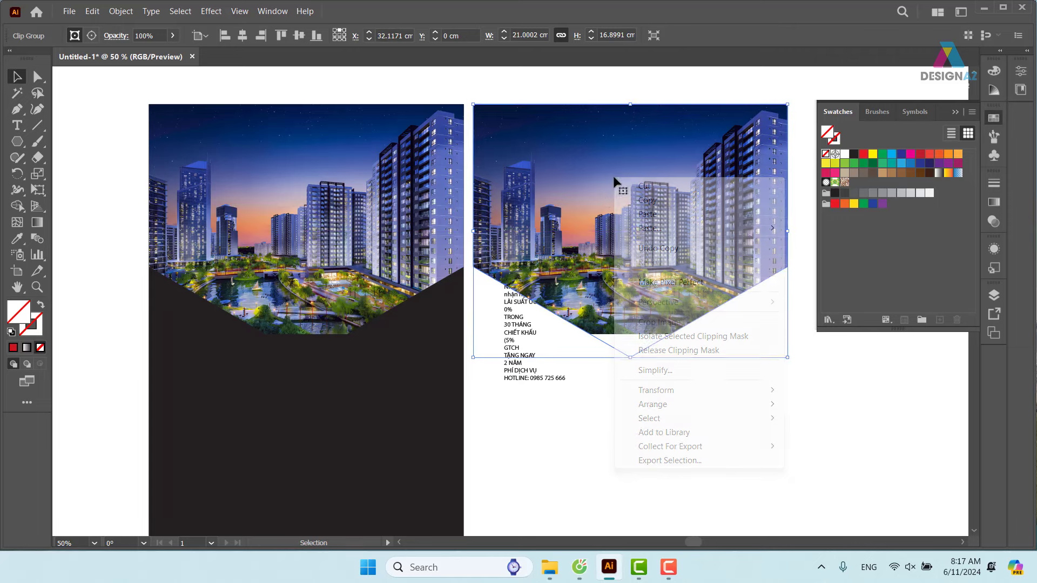
pyautogui.click(669, 350)
pyautogui.moveTo(782, 338); pyautogui.dragTo(724, 424)
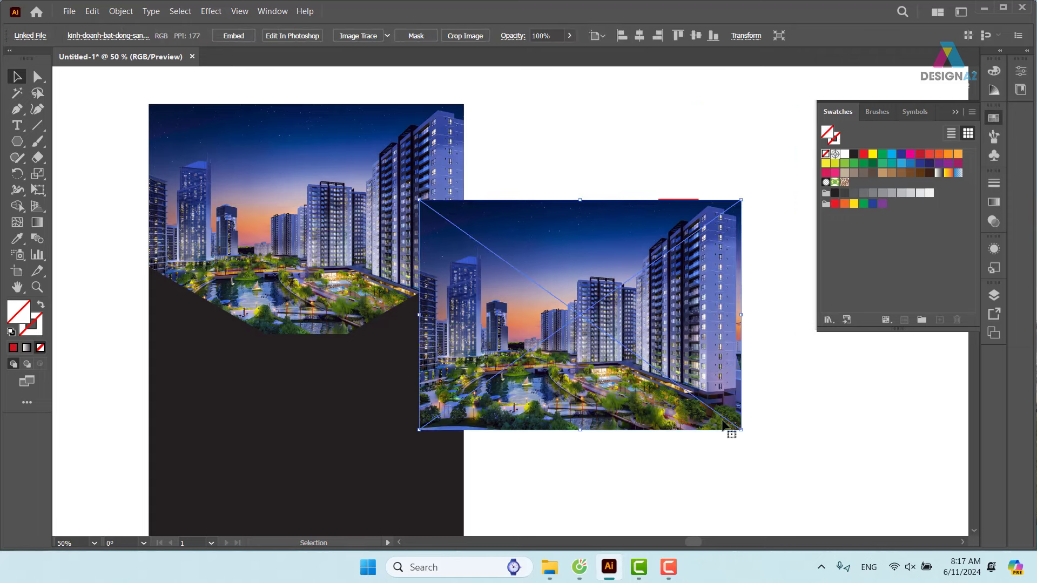
pyautogui.press('Delete')
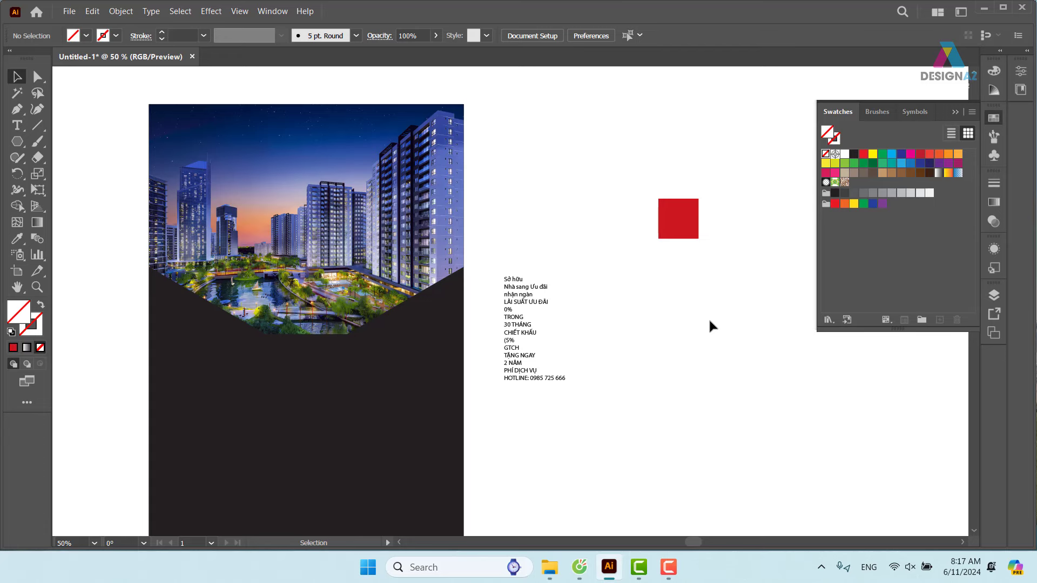
# Step: Fill the spare V outline with the red square's colour and set it behind the photo, nudged down
pyautogui.click(654, 279)
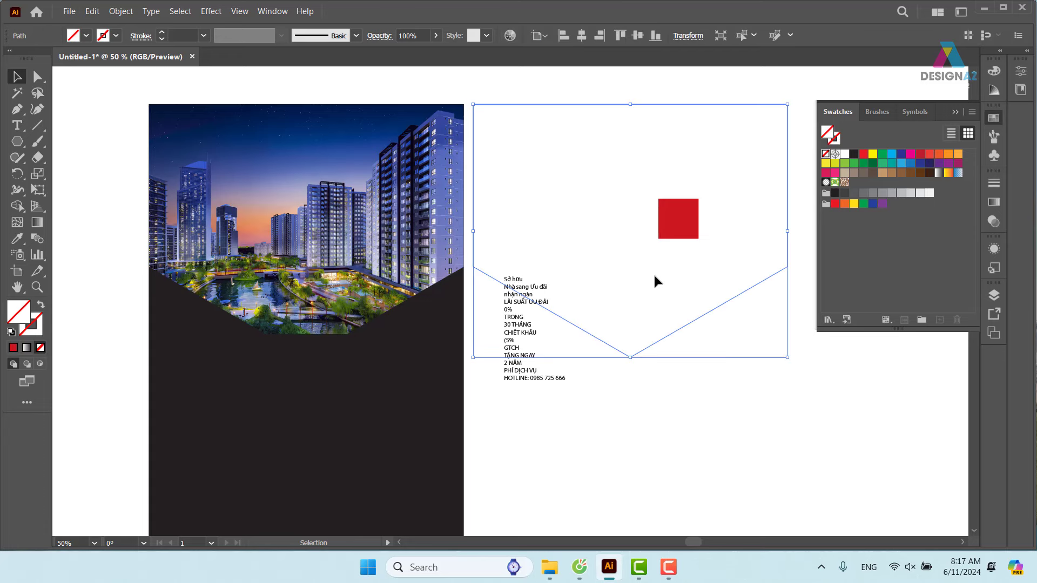
pyautogui.press('i')
pyautogui.click(694, 210)
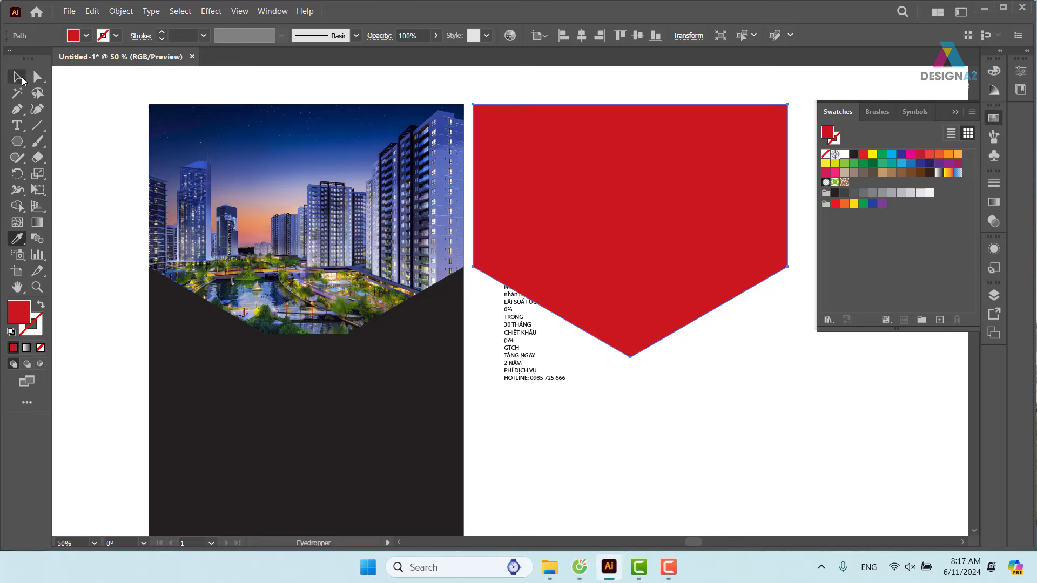
pyautogui.click(22, 79)
pyautogui.moveTo(625, 204); pyautogui.dragTo(356, 224)
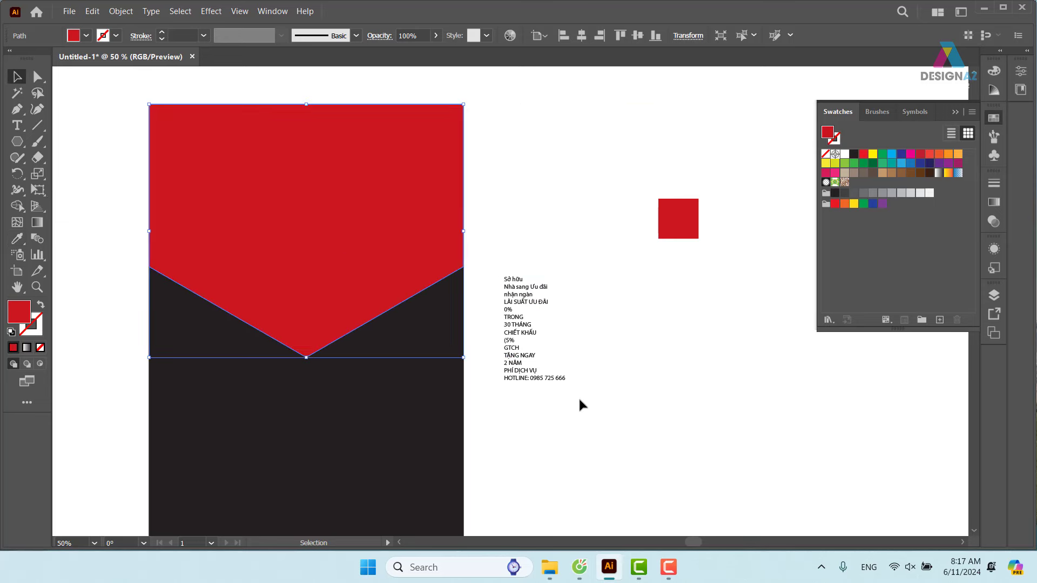
pyautogui.hotkey('ctrl', '[')
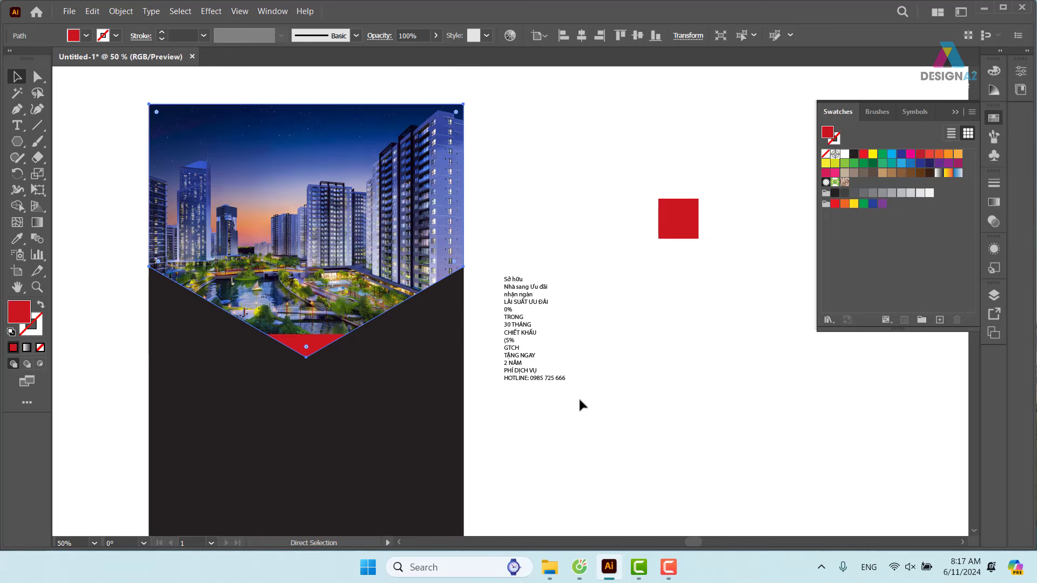
pyautogui.press('Down')
pyautogui.press('Down')
pyautogui.press('Down')
pyautogui.press('Down')
pyautogui.press('Down')
pyautogui.press('Down')
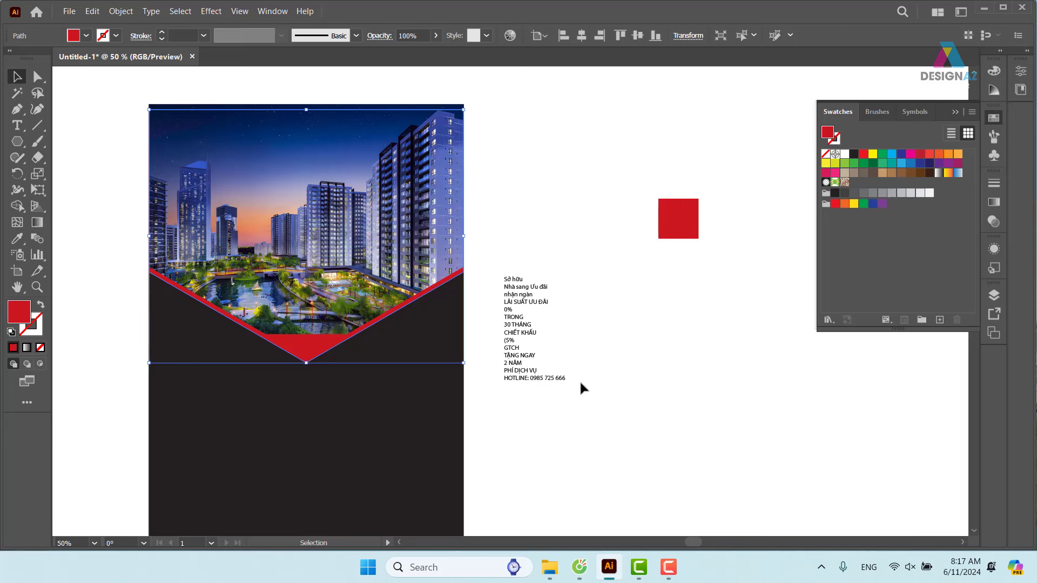
pyautogui.click(560, 271)
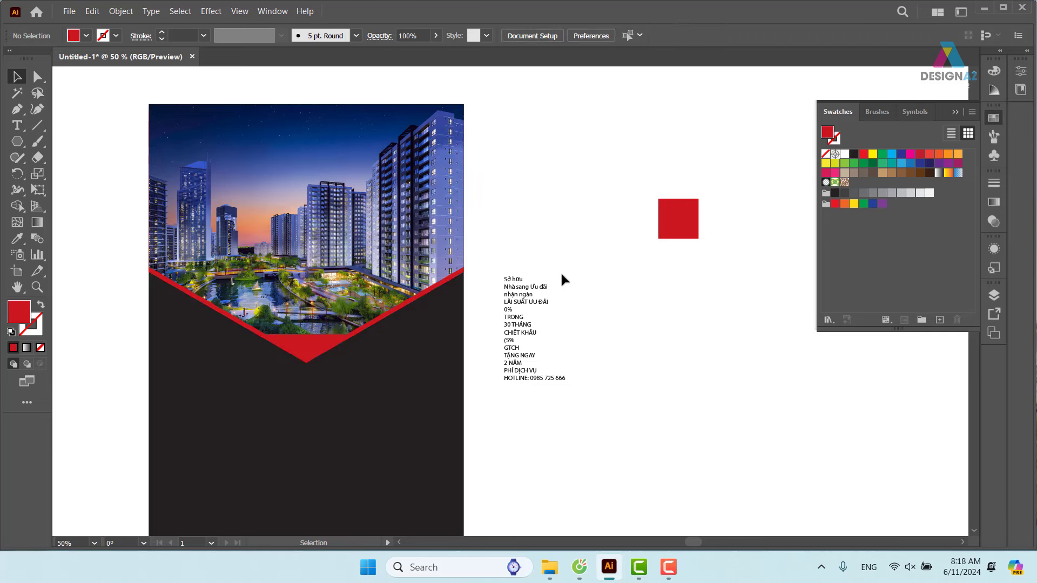
# Step: Bring the red Thien Khoi logo back onto the photo's top-left
pyautogui.moveTo(473, 238); pyautogui.dragTo(447, 374)
pyautogui.click(487, 286)
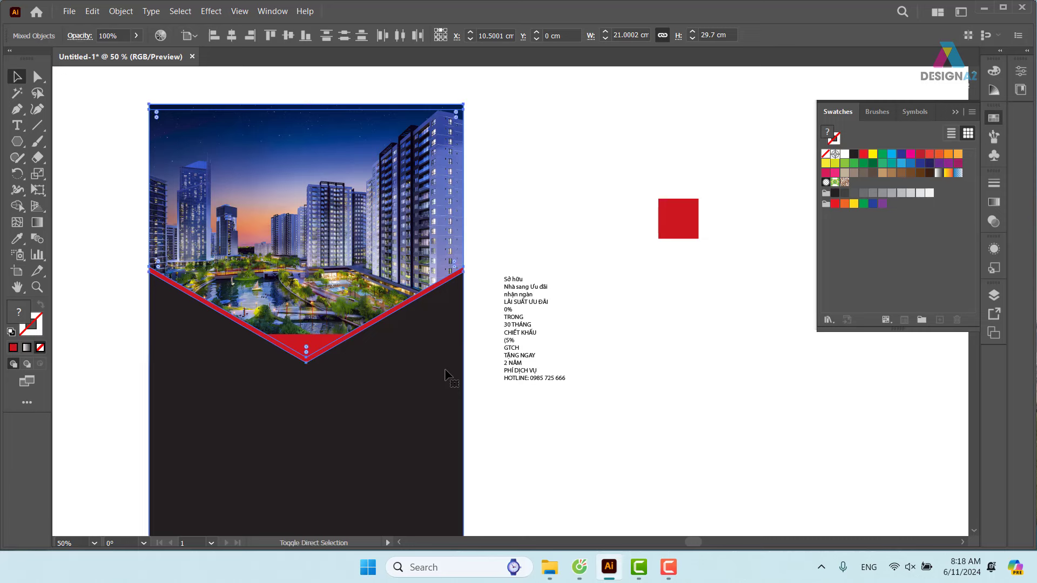
pyautogui.hotkey('ctrl', 'z')
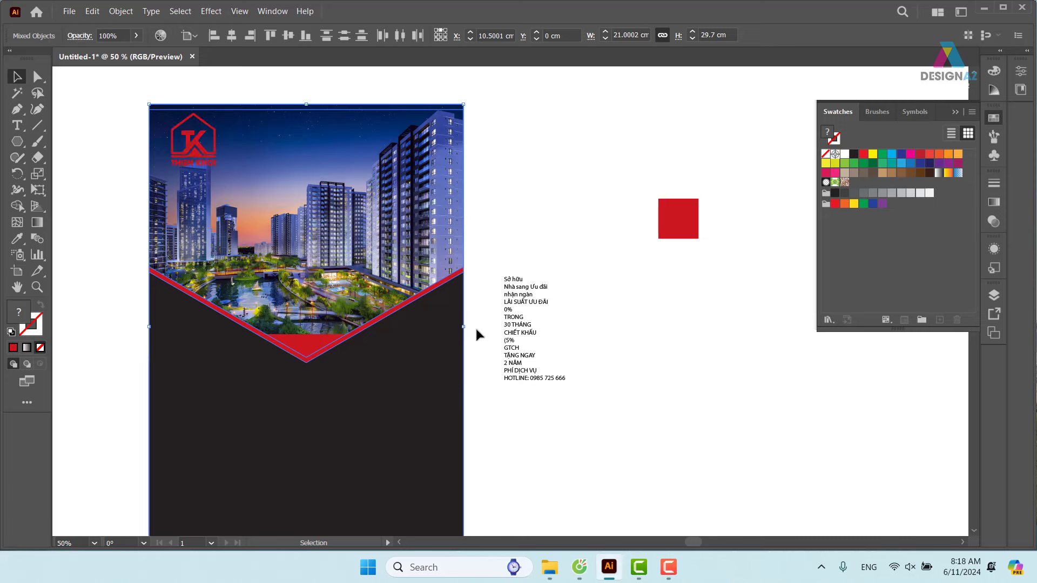
pyautogui.click(555, 173)
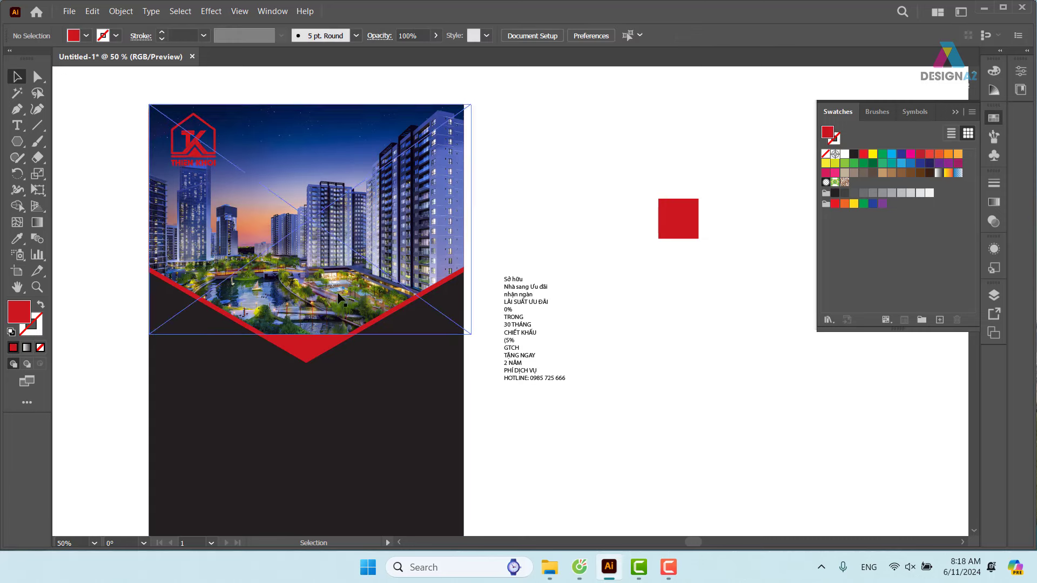
pyautogui.click(305, 322)
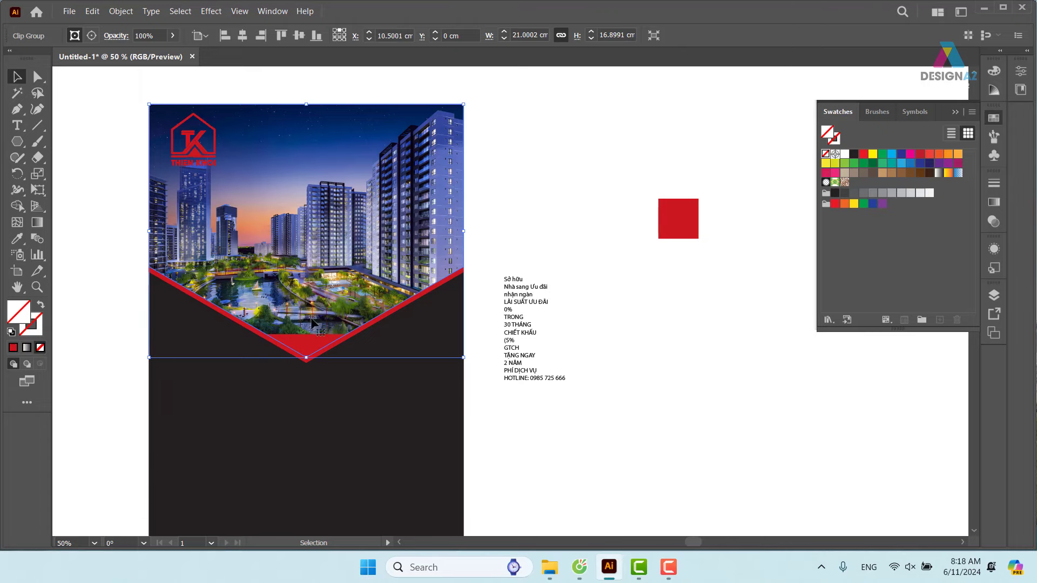
# Step: Recolour the red wedge with the dark background colour, leaving a thin red chevron stripe
pyautogui.press('z')
pyautogui.moveTo(313, 324); pyautogui.dragTo(393, 368)
pyautogui.scroll(-2, 394, 369)
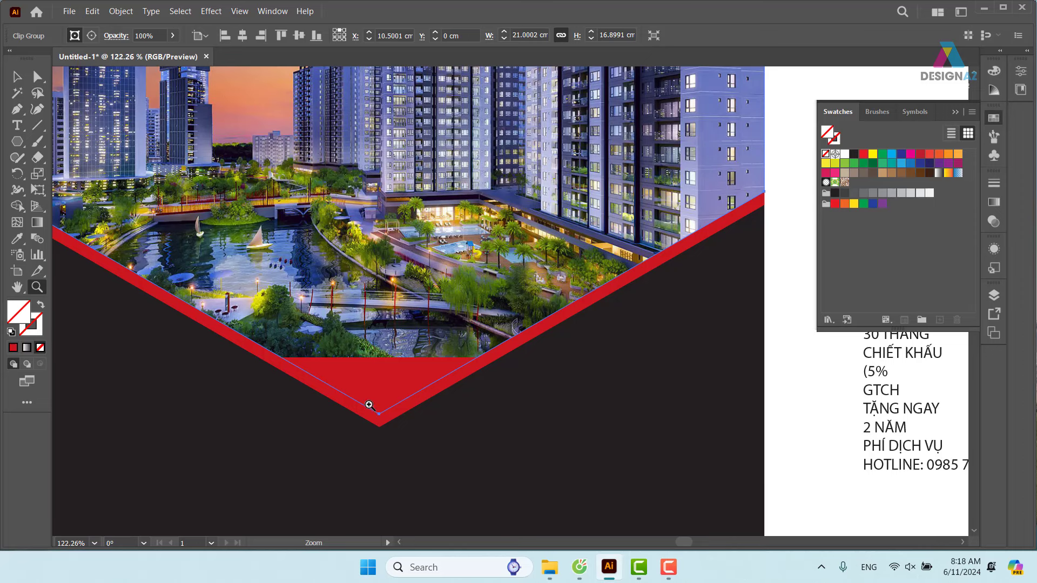
pyautogui.press('i')
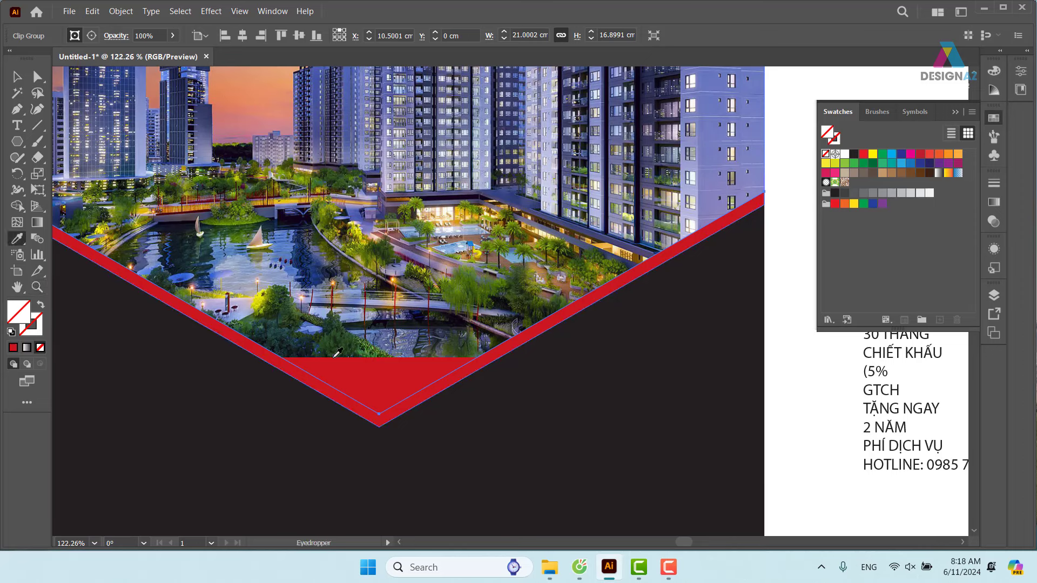
pyautogui.click(319, 350)
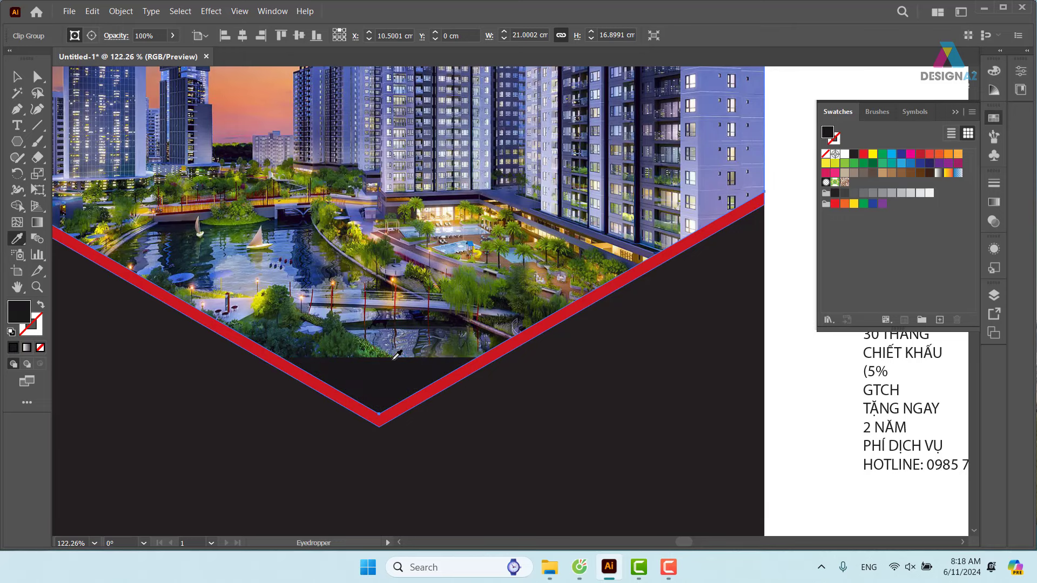
pyautogui.click(17, 77)
pyautogui.click(786, 442)
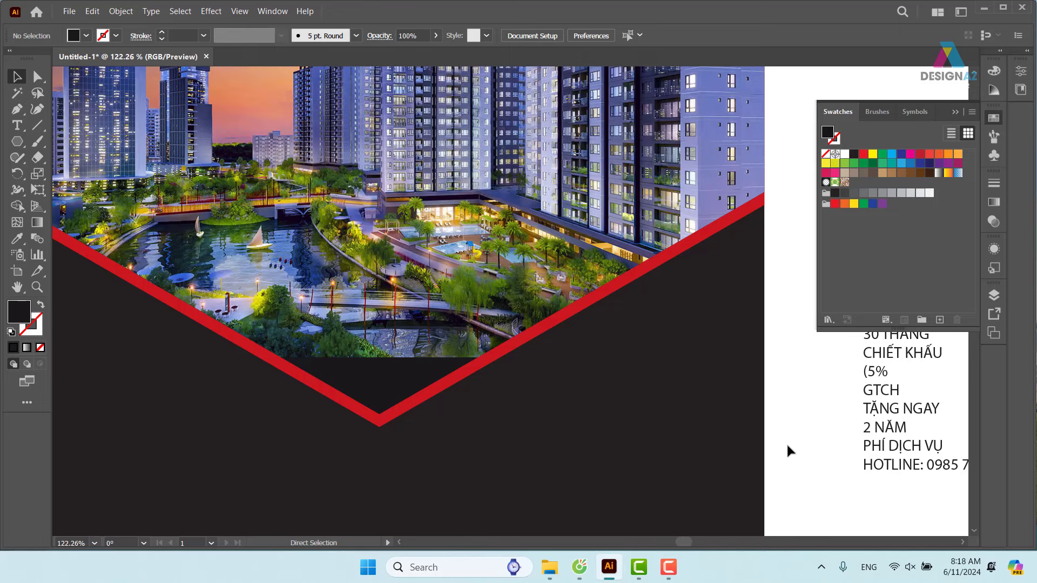
pyautogui.hotkey('ctrl', '-')
pyautogui.hotkey('ctrl', '-')
pyautogui.scroll(1, 651, 328)
pyautogui.hscroll(1, 650, 328)
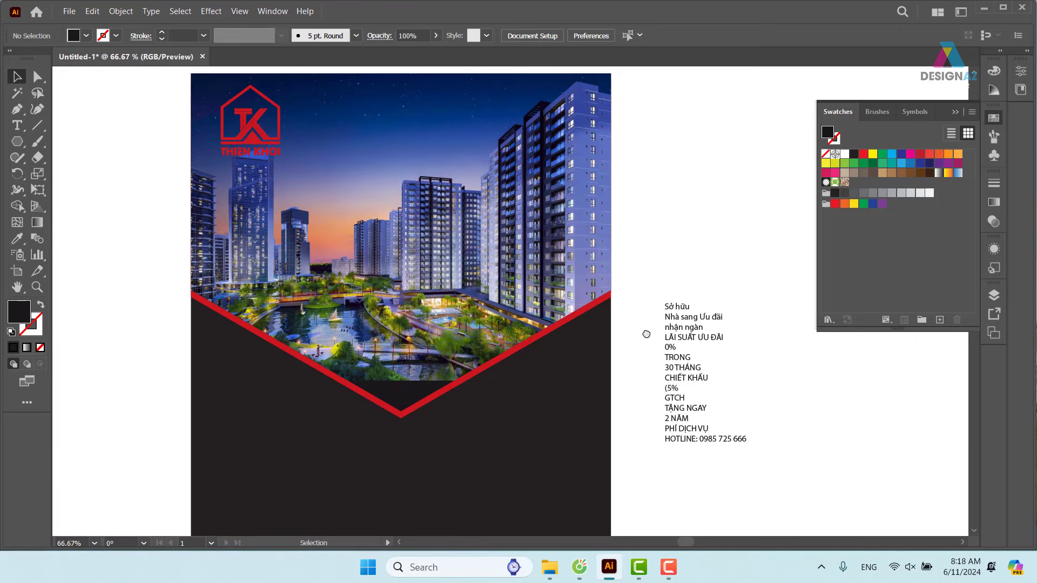
# Step: Inside the clip group, add an opacity mask to the city photo and uncheck Clip
pyautogui.doubleClick(543, 231)
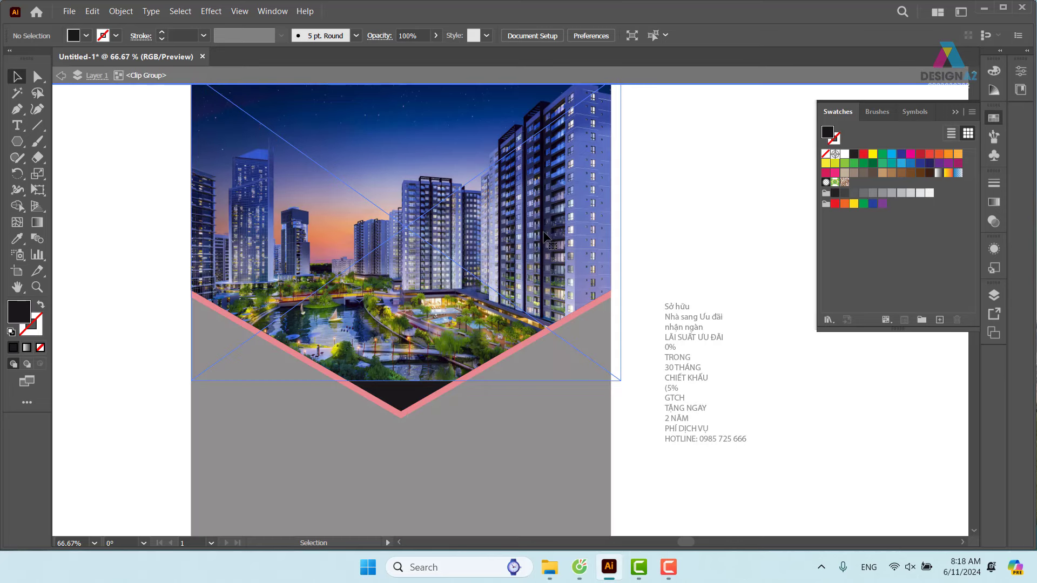
pyautogui.click(544, 232)
pyautogui.click(993, 218)
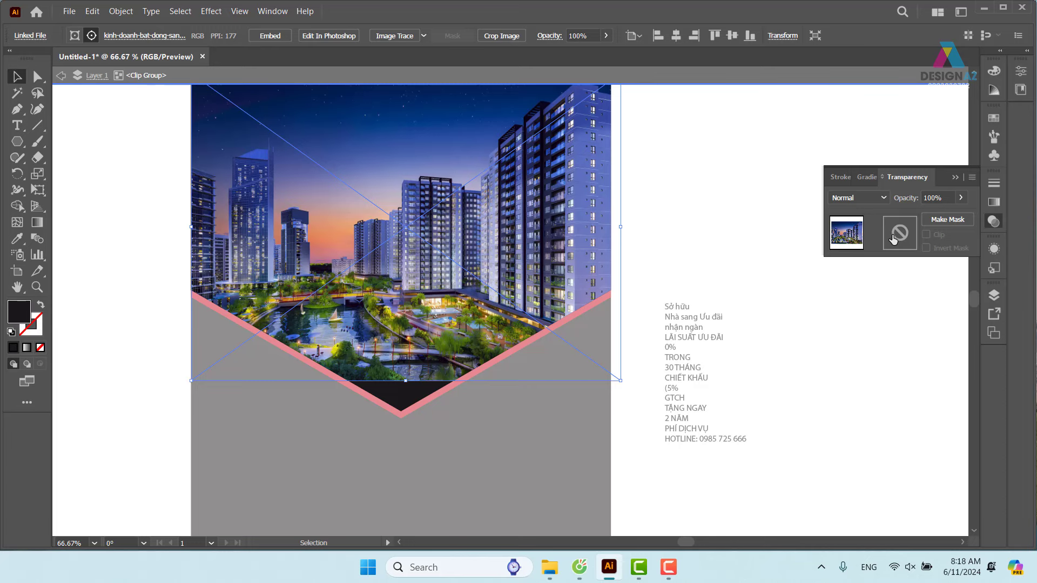
pyautogui.moveTo(898, 233)
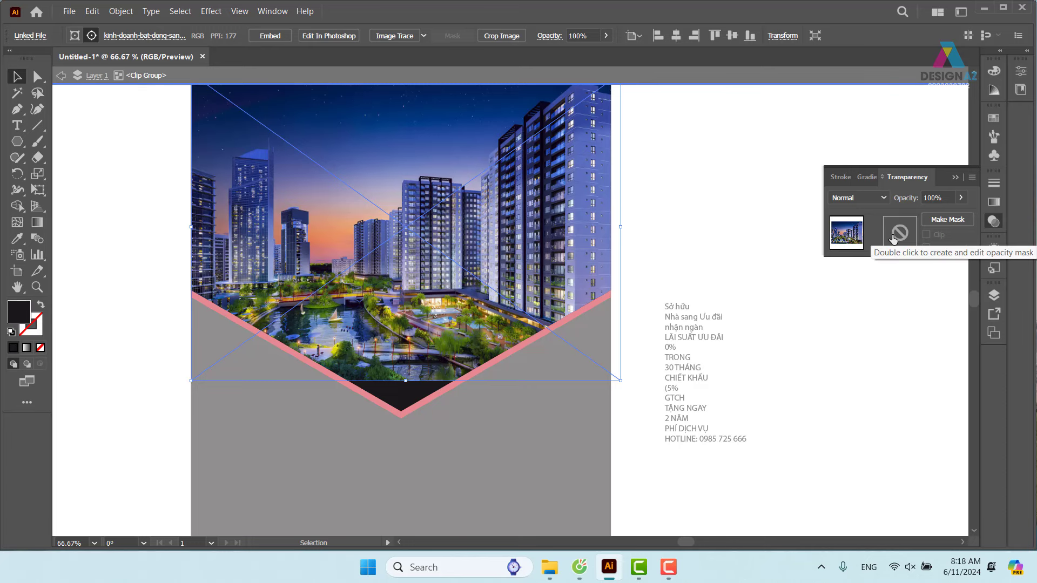
pyautogui.doubleClick(895, 237)
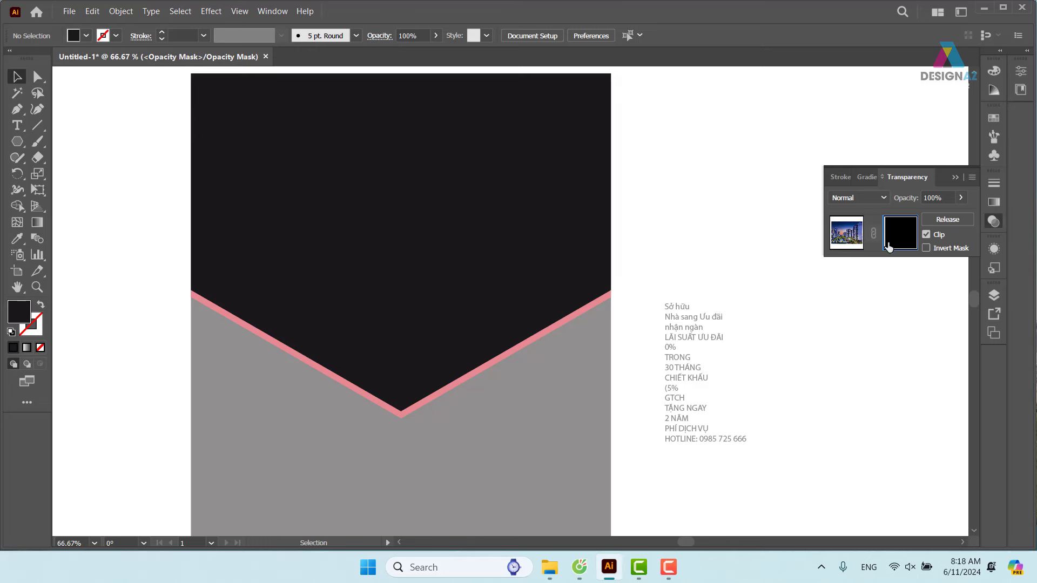
pyautogui.click(846, 237)
pyautogui.click(527, 247)
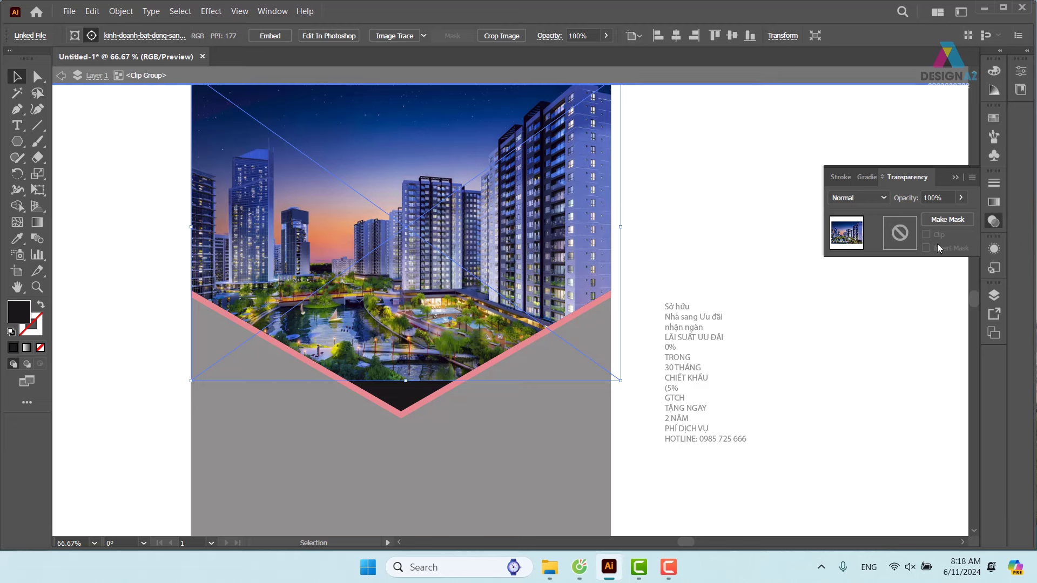
pyautogui.doubleClick(900, 234)
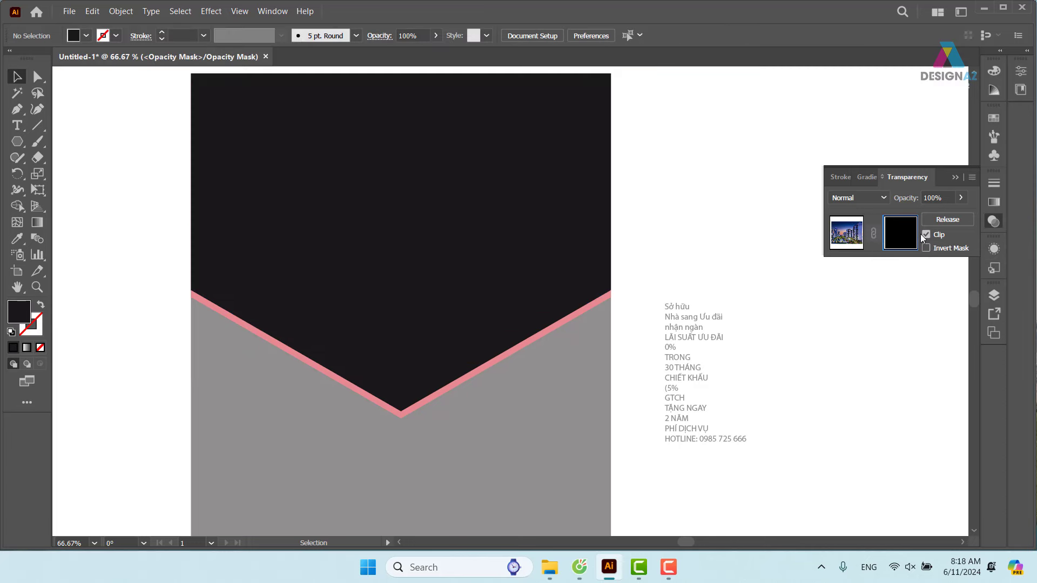
pyautogui.click(926, 234)
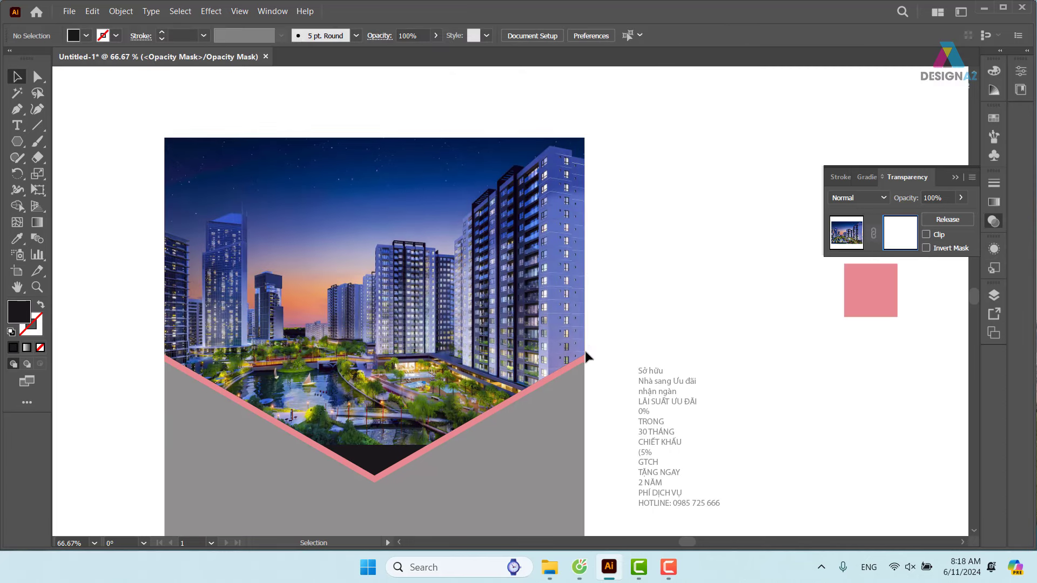
# Step: Draw a rectangle over the photo in the mask and fill it with a white-to-black gradient
pyautogui.moveTo(18, 142); pyautogui.dragTo(70, 142)
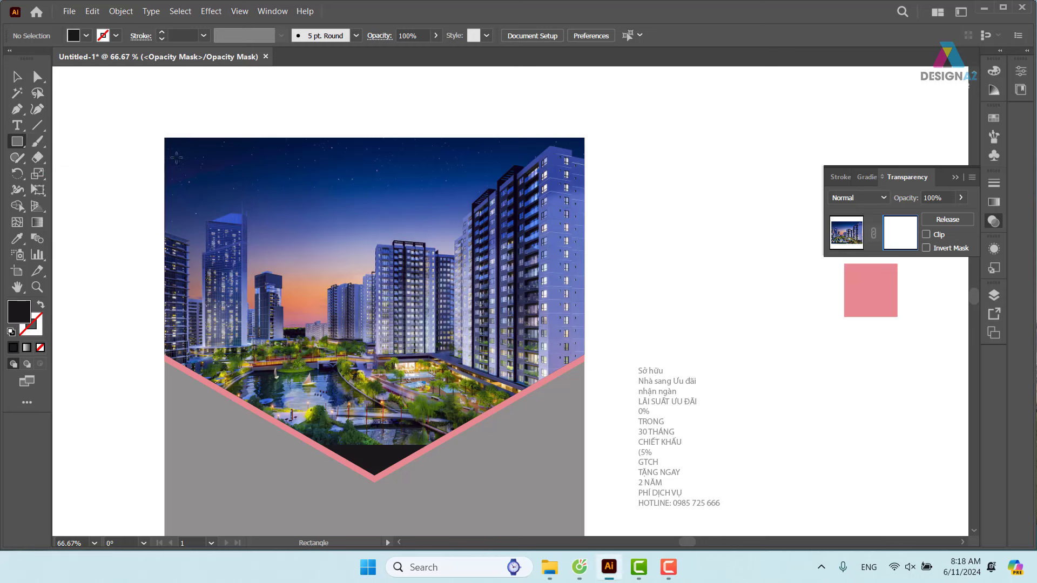
pyautogui.moveTo(157, 129); pyautogui.dragTo(597, 483)
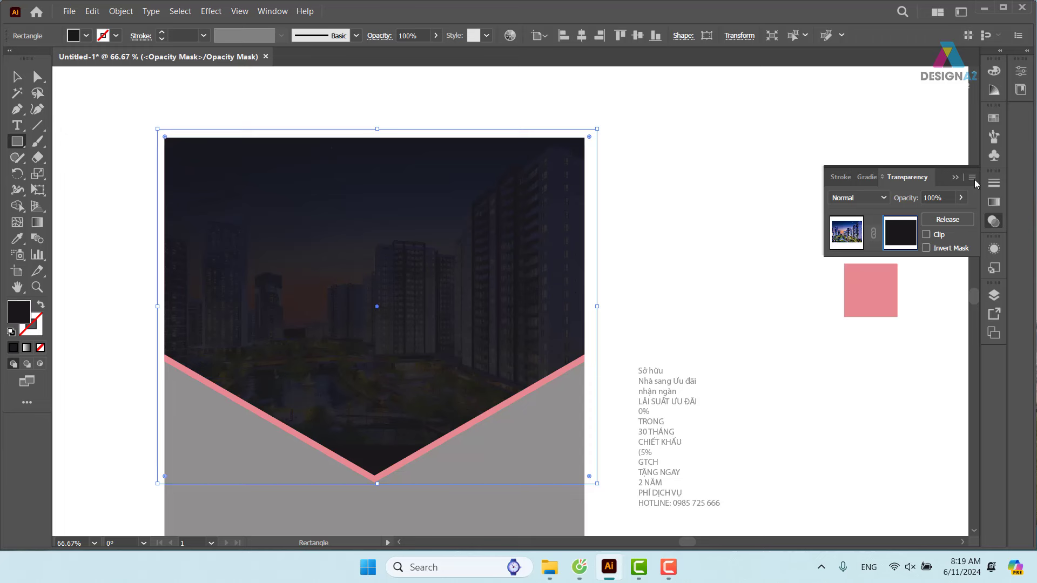
pyautogui.click(994, 118)
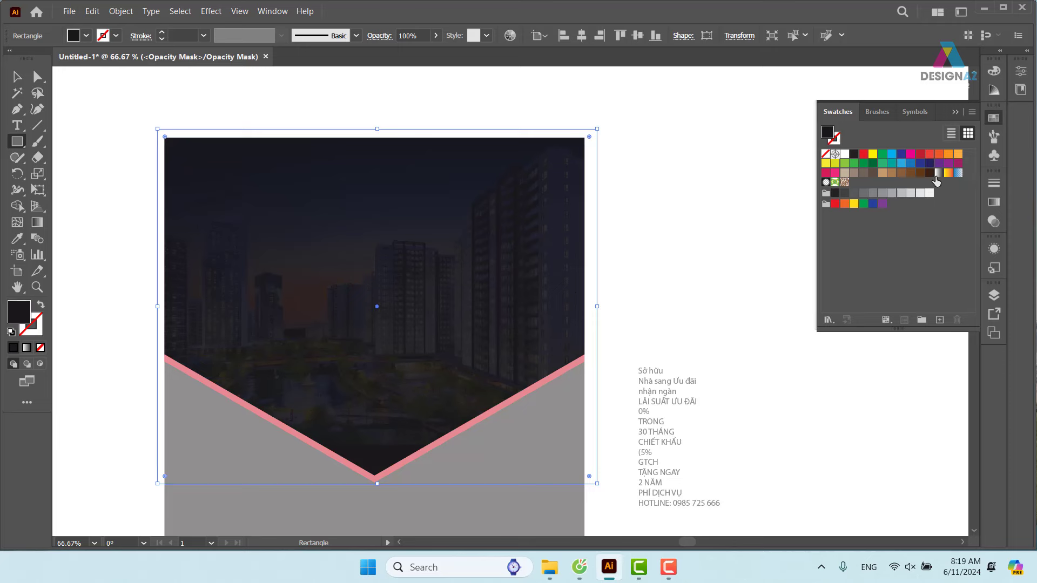
pyautogui.click(939, 172)
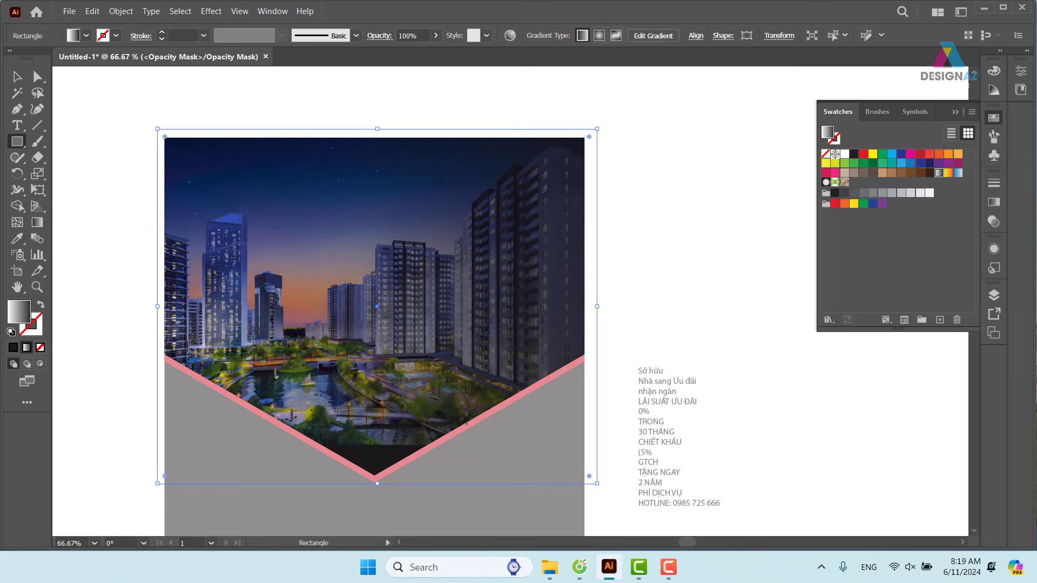
pyautogui.click(994, 201)
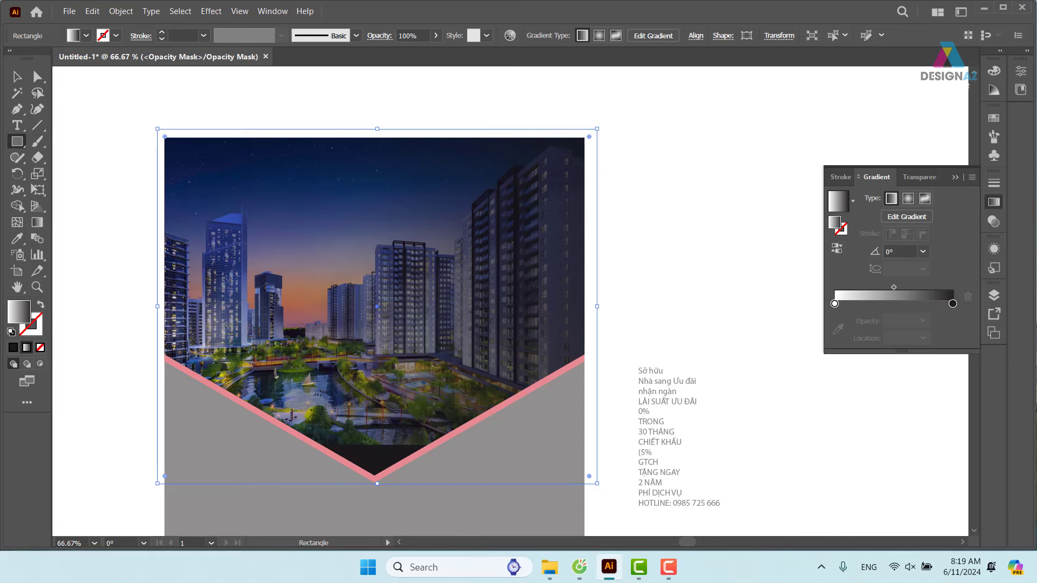
# Step: Drag the mask gradient vertically so it fades toward the chevron
pyautogui.press('g')
pyautogui.moveTo(392, 382)
pyautogui.mouseDown()
pyautogui.moveTo(392, 441)
pyautogui.moveTo(414, 444)
pyautogui.mouseUp()
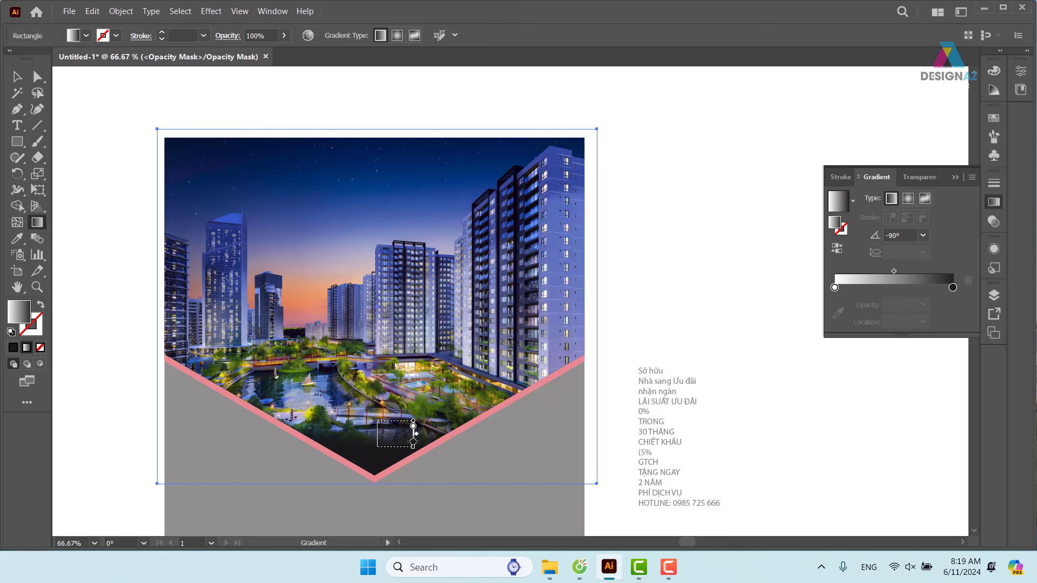
pyautogui.moveTo(424, 380)
pyautogui.mouseDown()
pyautogui.moveTo(424, 440)
pyautogui.moveTo(377, 411)
pyautogui.mouseUp()
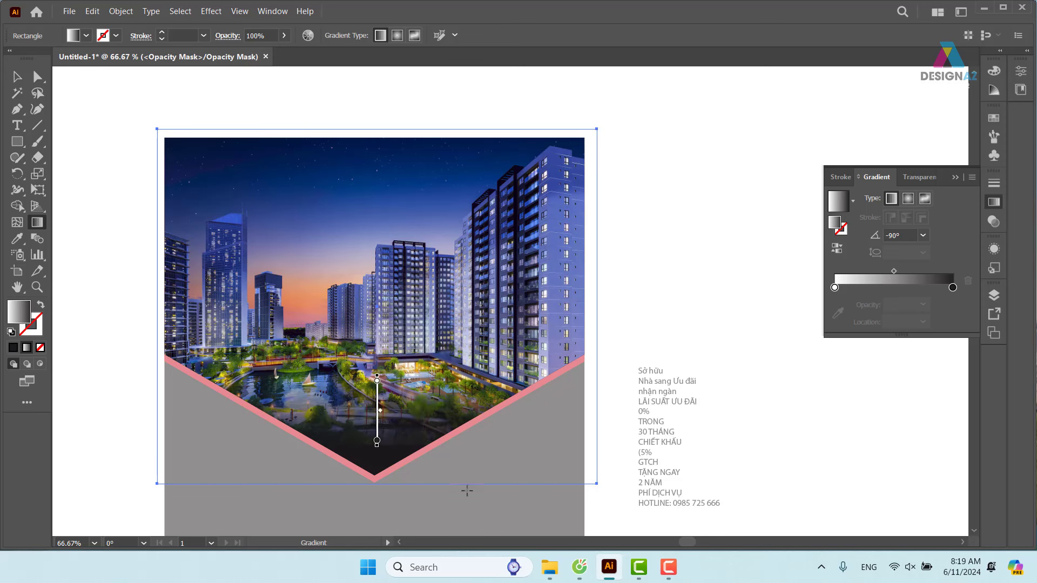
pyautogui.hotkey('ctrl', '=')
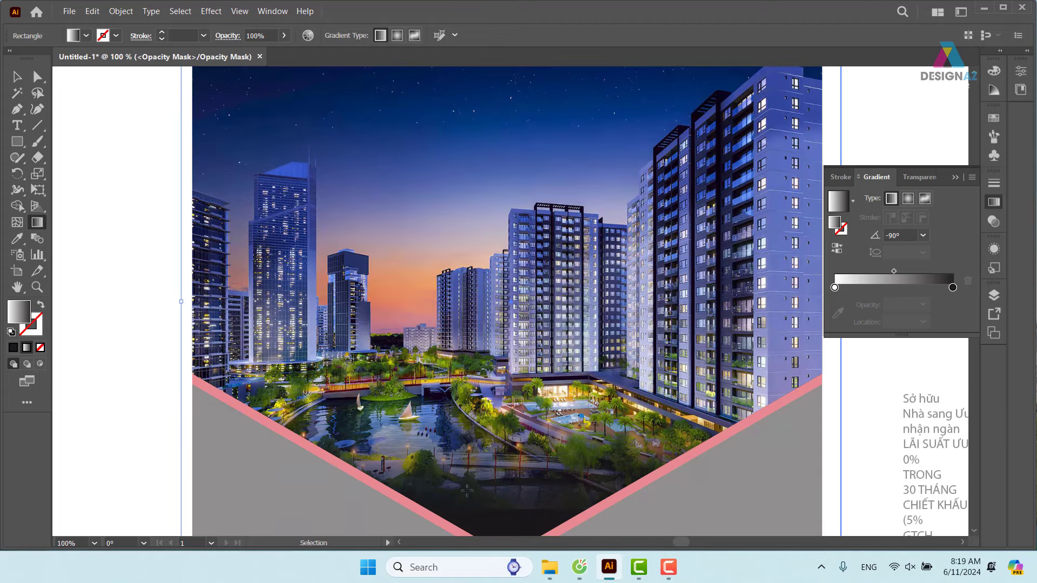
pyautogui.hotkey('ctrl', '=')
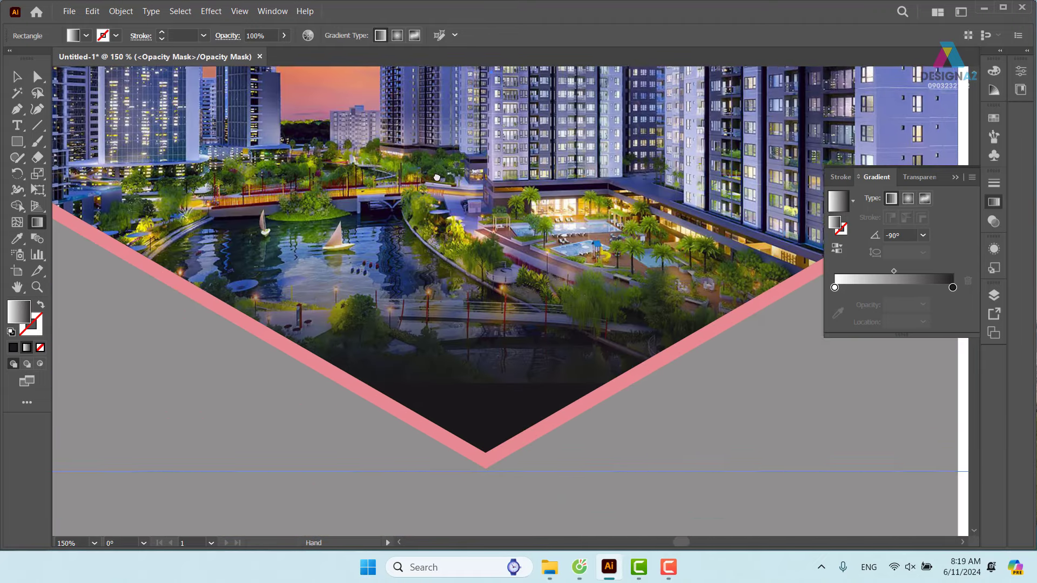
pyautogui.moveTo(467, 459); pyautogui.dragTo(443, 189)
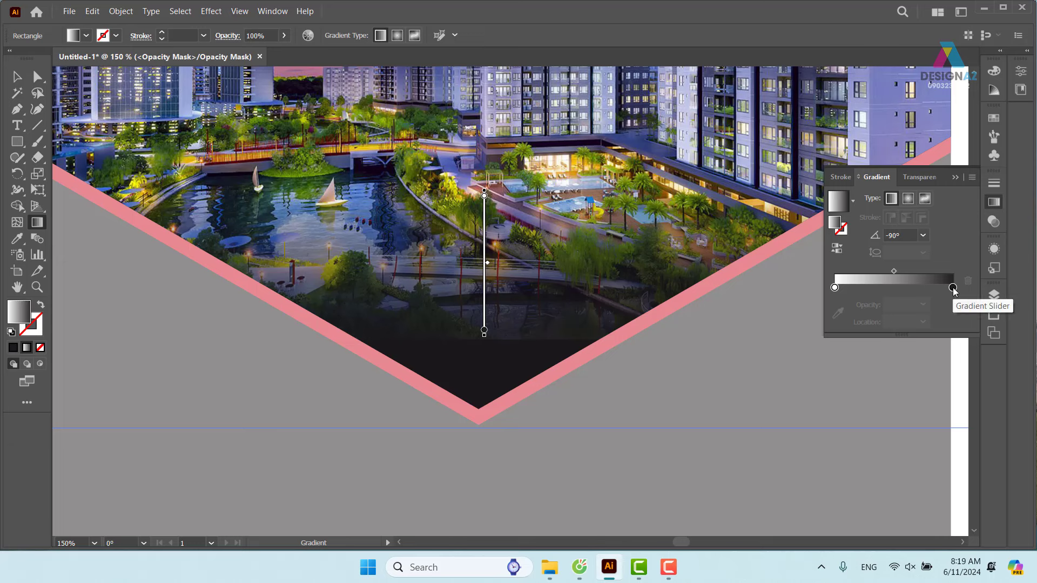
# Step: Set the dark gradient stop to pure black at CMYK 100, then exit opacity mask editing
pyautogui.doubleClick(953, 288)
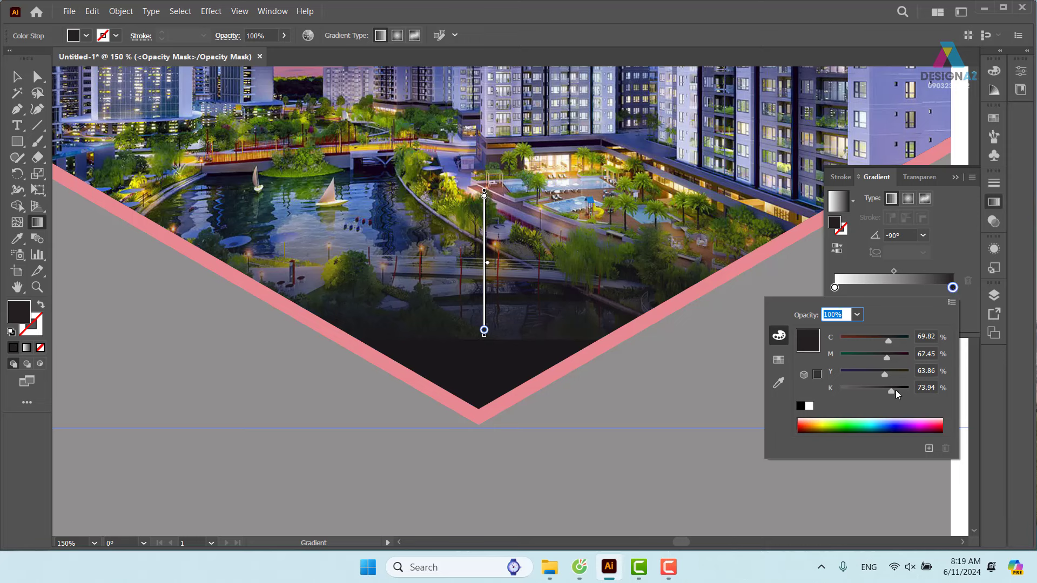
pyautogui.moveTo(891, 391)
pyautogui.mouseDown()
pyautogui.moveTo(910, 390)
pyautogui.moveTo(910, 374)
pyautogui.moveTo(956, 342)
pyautogui.mouseUp()
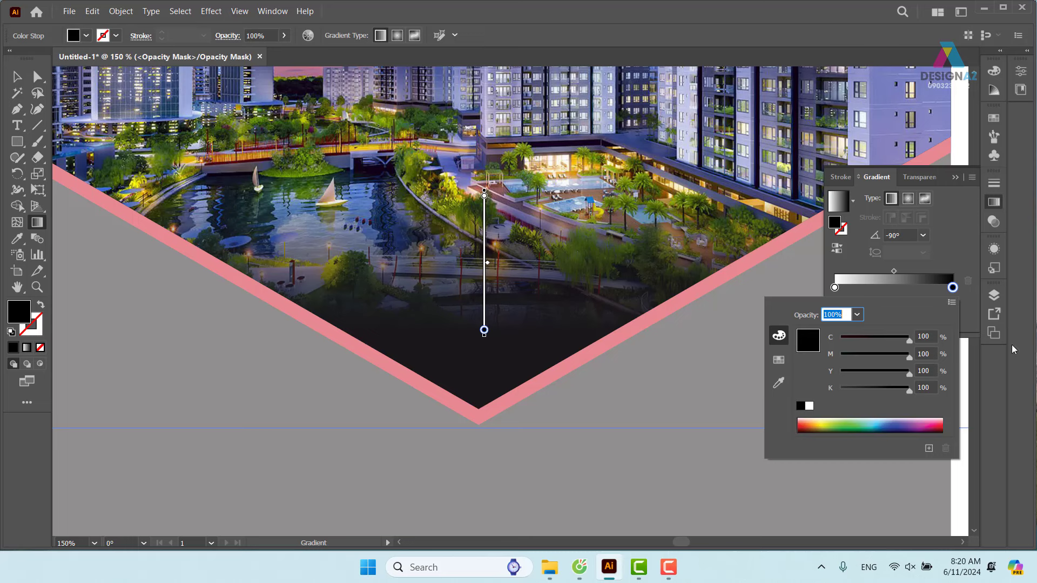
pyautogui.click(1005, 238)
pyautogui.click(993, 222)
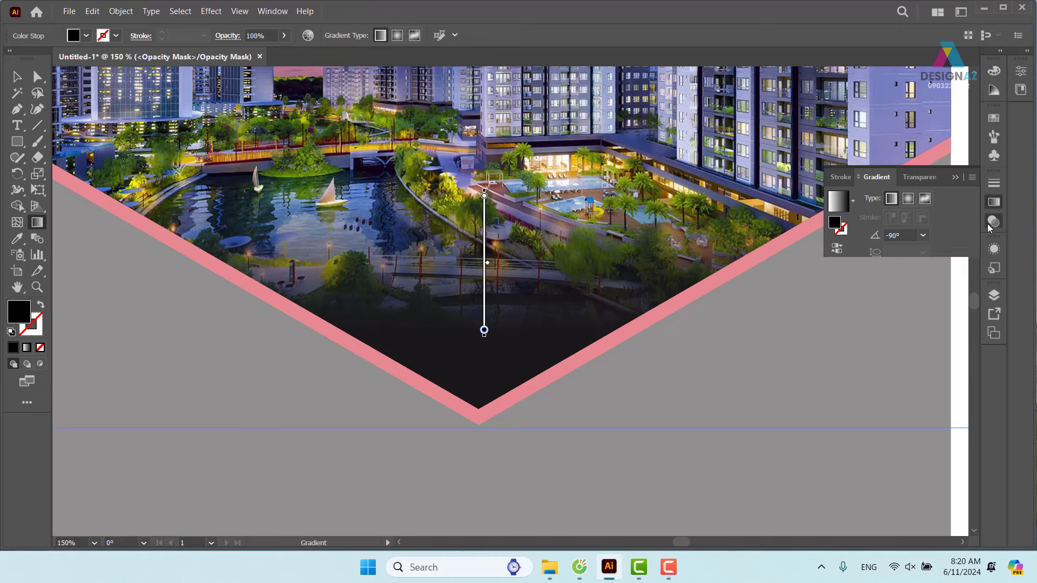
pyautogui.click(844, 244)
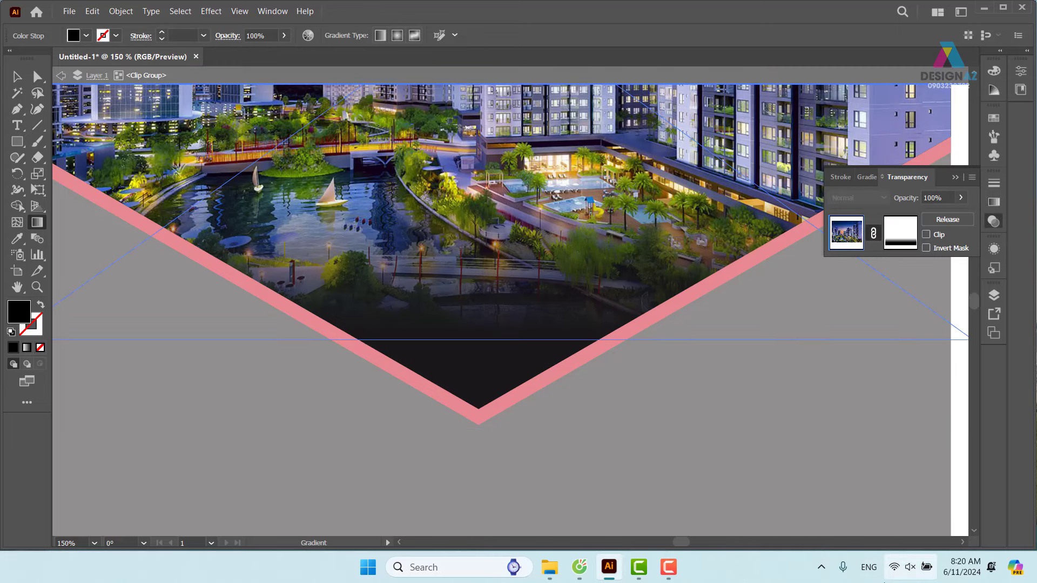
# Step: Try red and green fills on the photo group, then settle on dark navy sampled from the sky
pyautogui.hotkey('ctrl', '-')
pyautogui.hotkey('ctrl', '-')
pyautogui.hotkey('ctrl', '-')
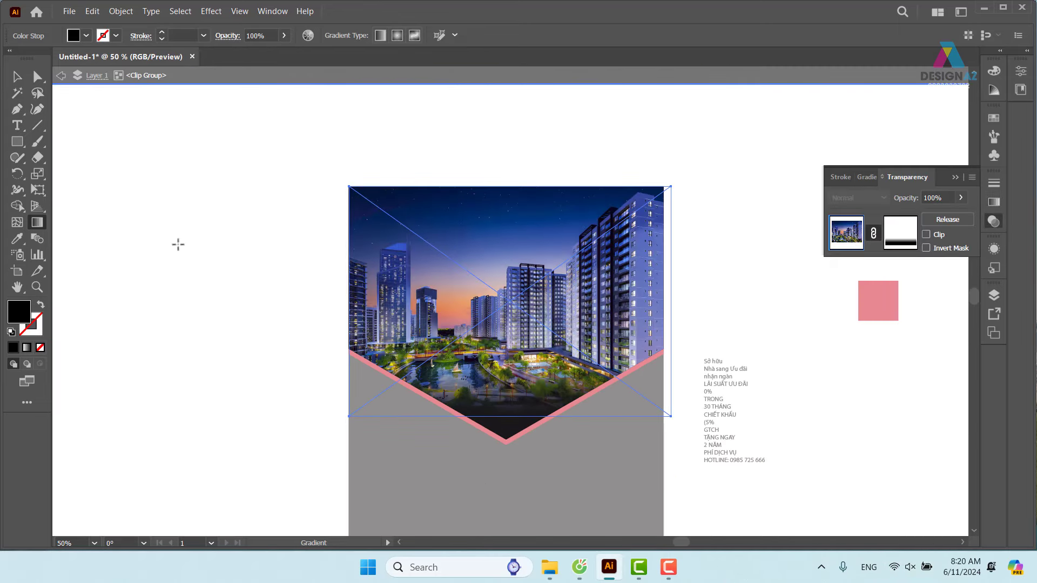
pyautogui.click(16, 76)
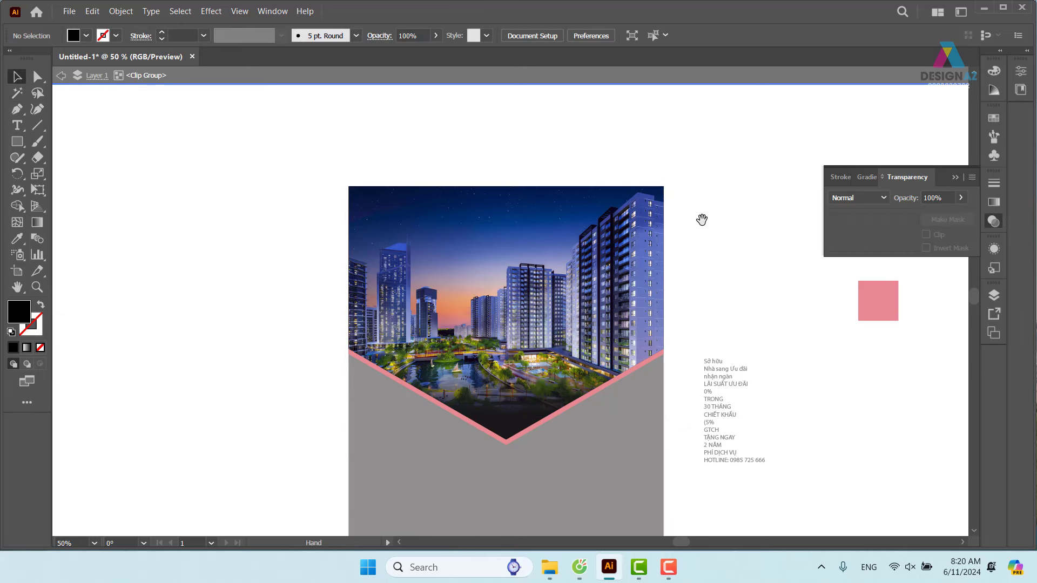
pyautogui.scroll(-2, 702, 220)
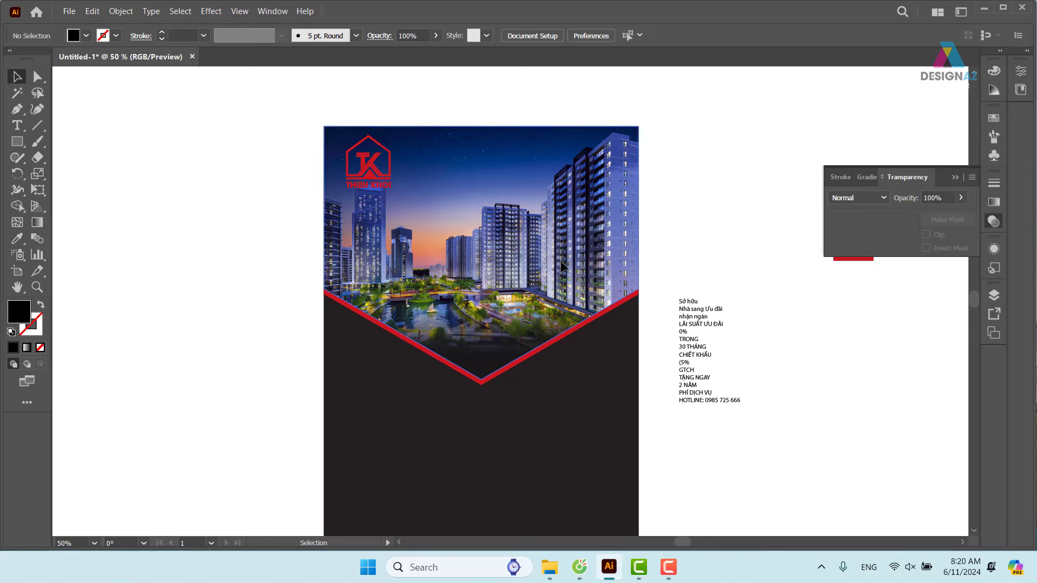
pyautogui.press('i')
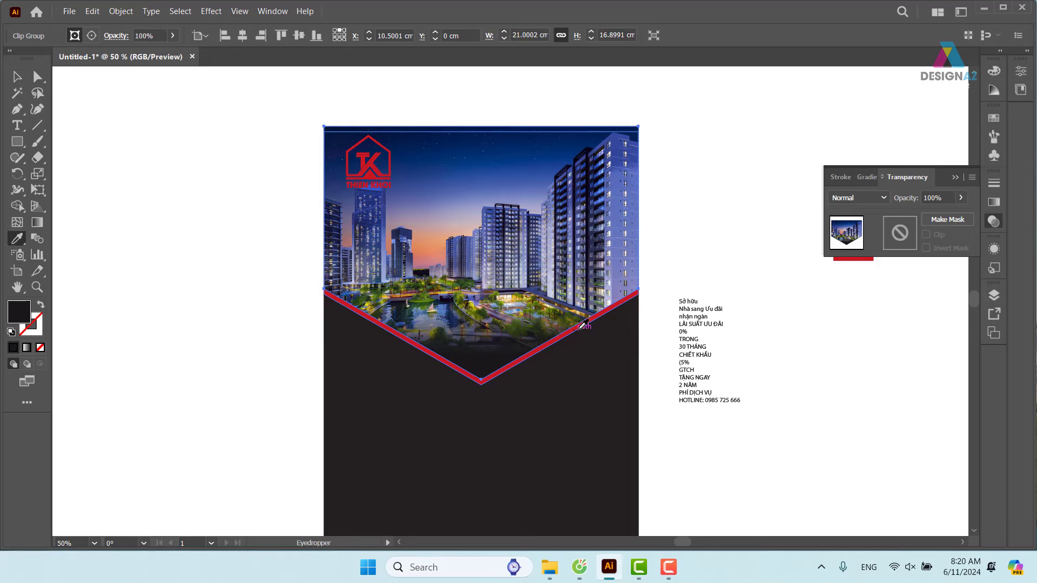
pyautogui.click(586, 321)
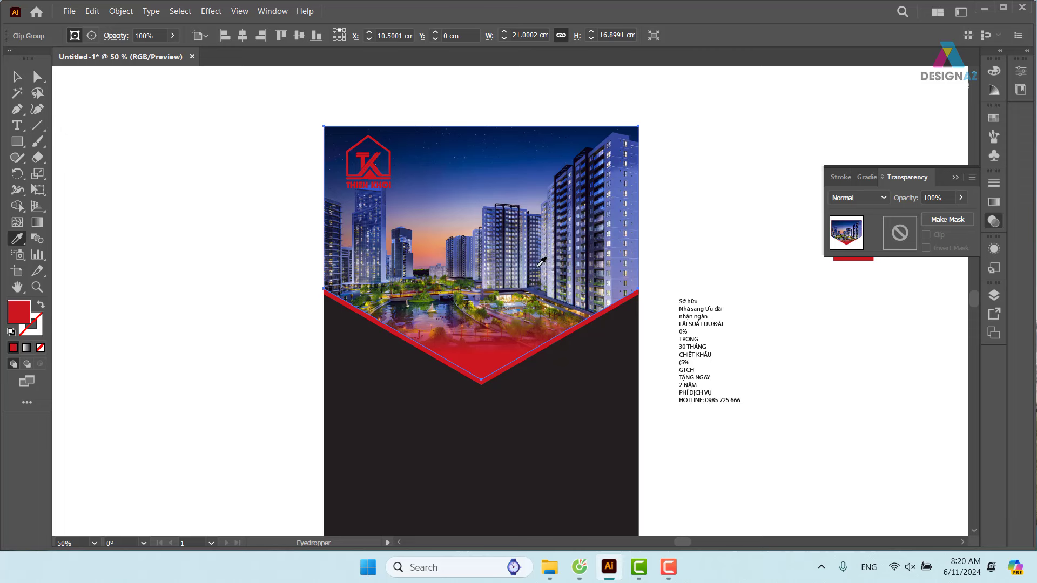
pyautogui.click(994, 118)
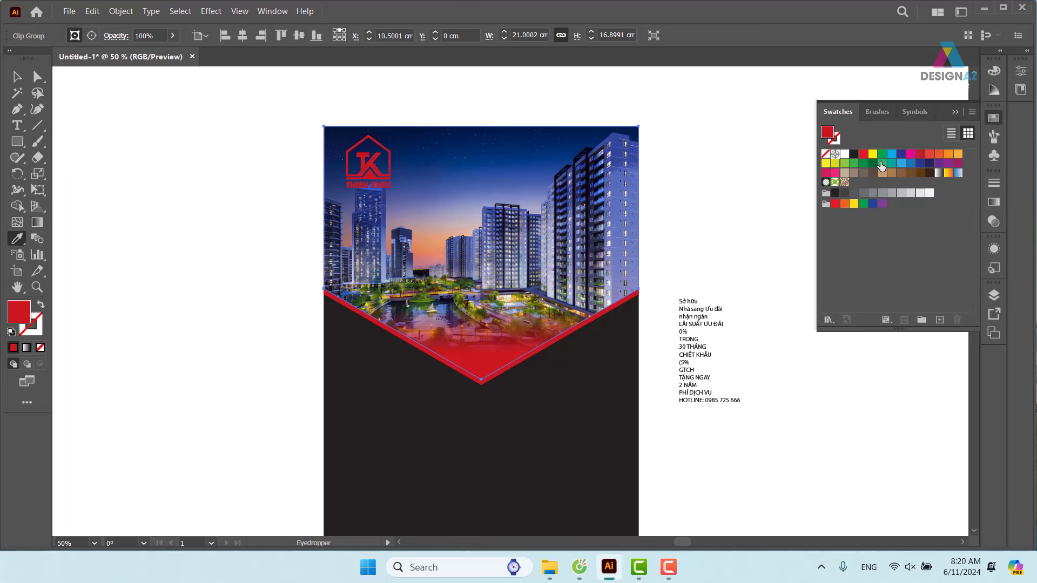
pyautogui.click(873, 163)
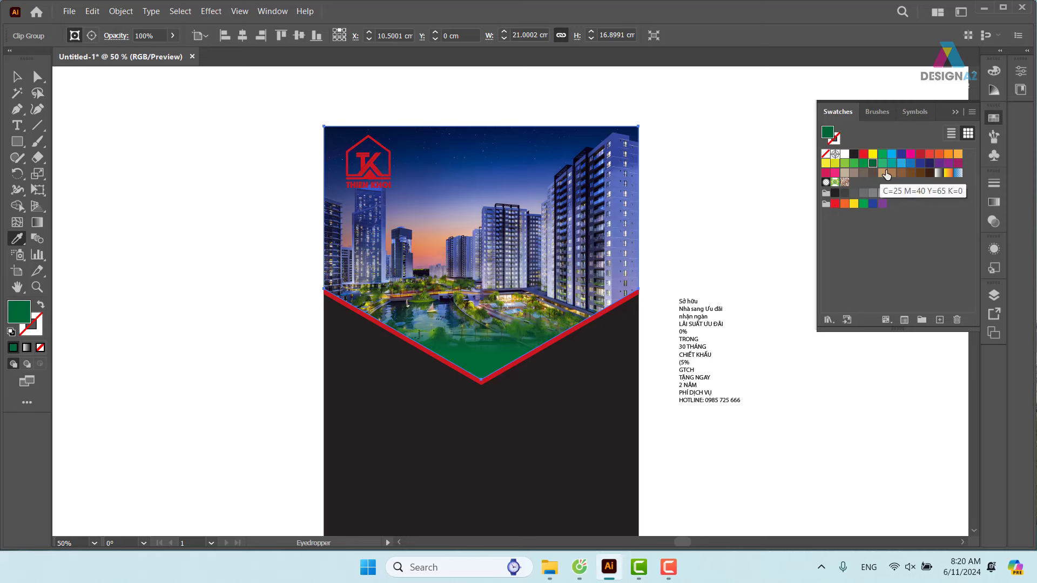
pyautogui.click(532, 134)
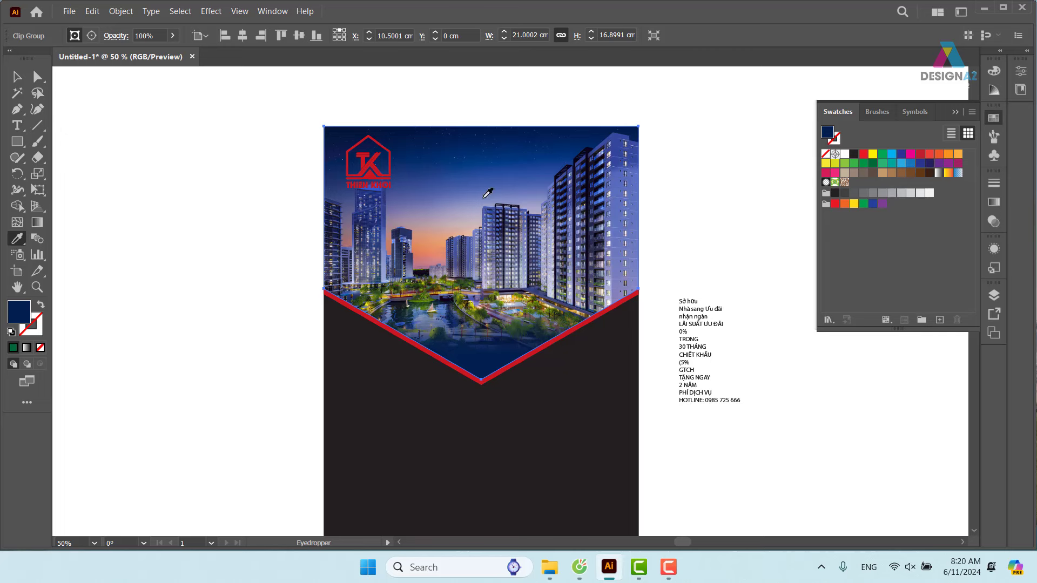
# Step: Zoom in and scale the red logo slightly smaller, nudging it up and right
pyautogui.click(17, 76)
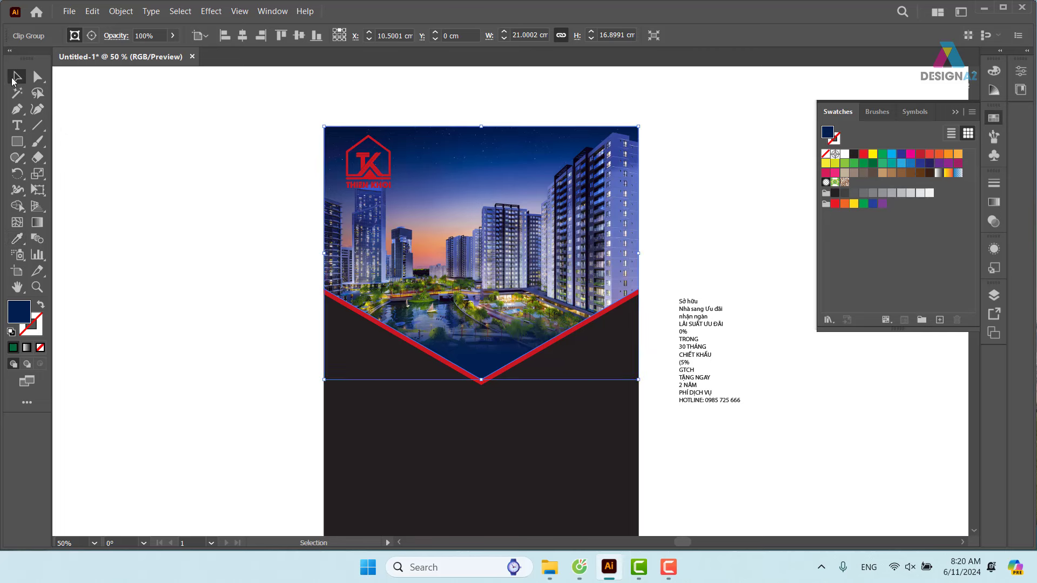
pyautogui.click(317, 289)
pyautogui.press('z')
pyautogui.moveTo(389, 147); pyautogui.dragTo(540, 359)
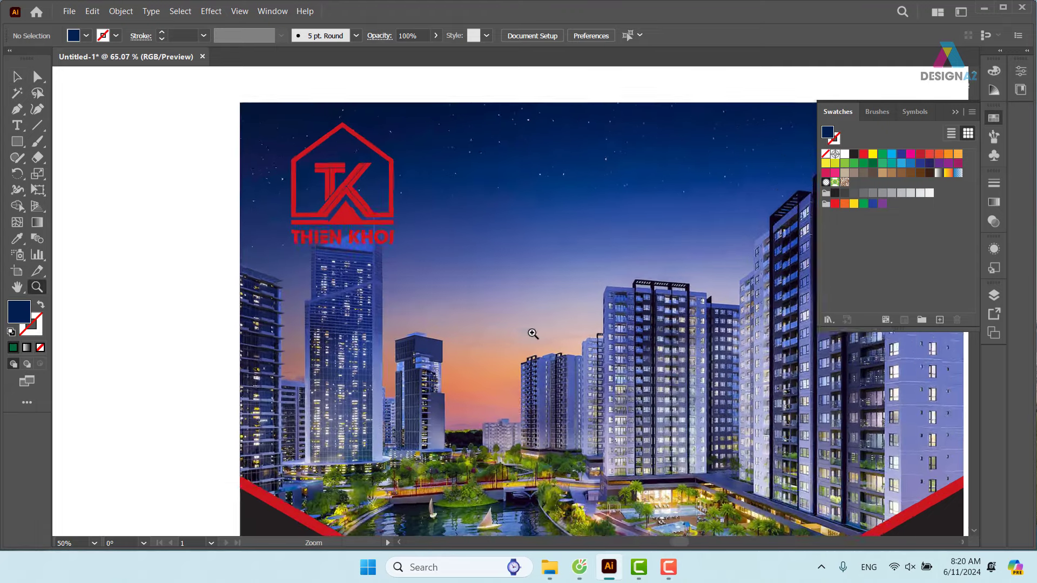
pyautogui.click(22, 80)
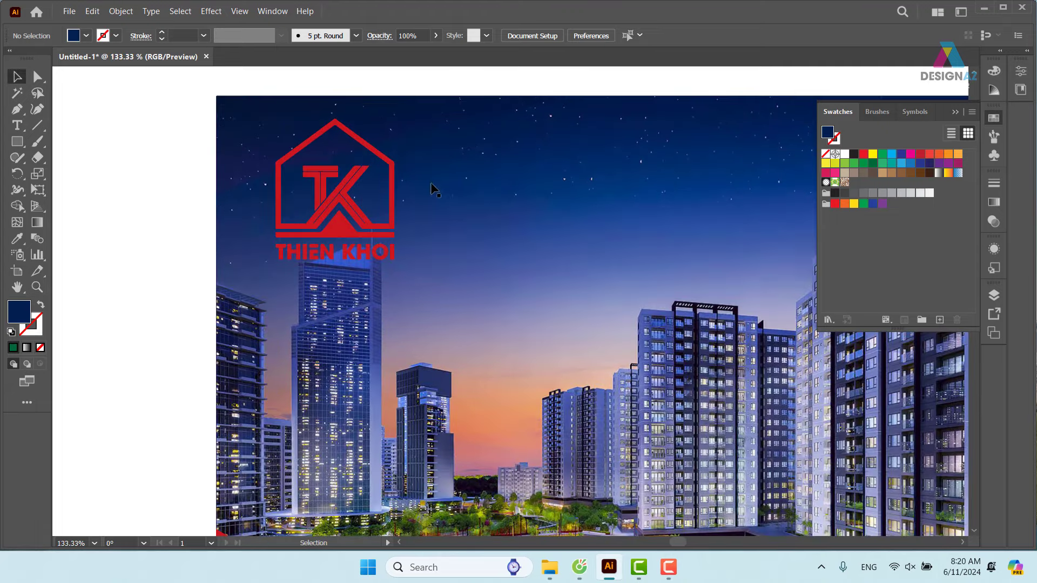
pyautogui.click(374, 213)
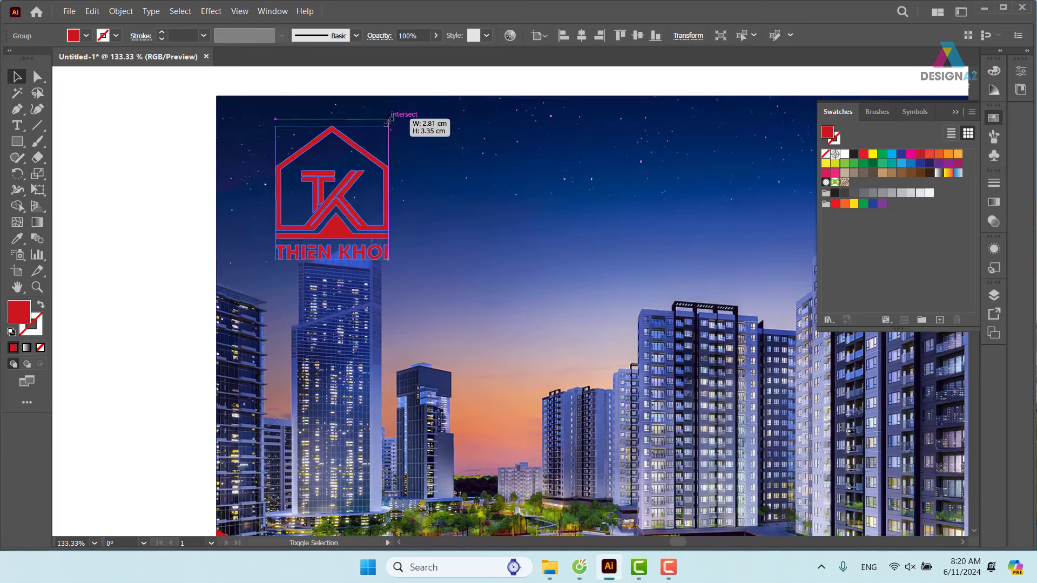
pyautogui.moveTo(394, 118); pyautogui.dragTo(380, 136)
pyautogui.moveTo(378, 181); pyautogui.dragTo(387, 171)
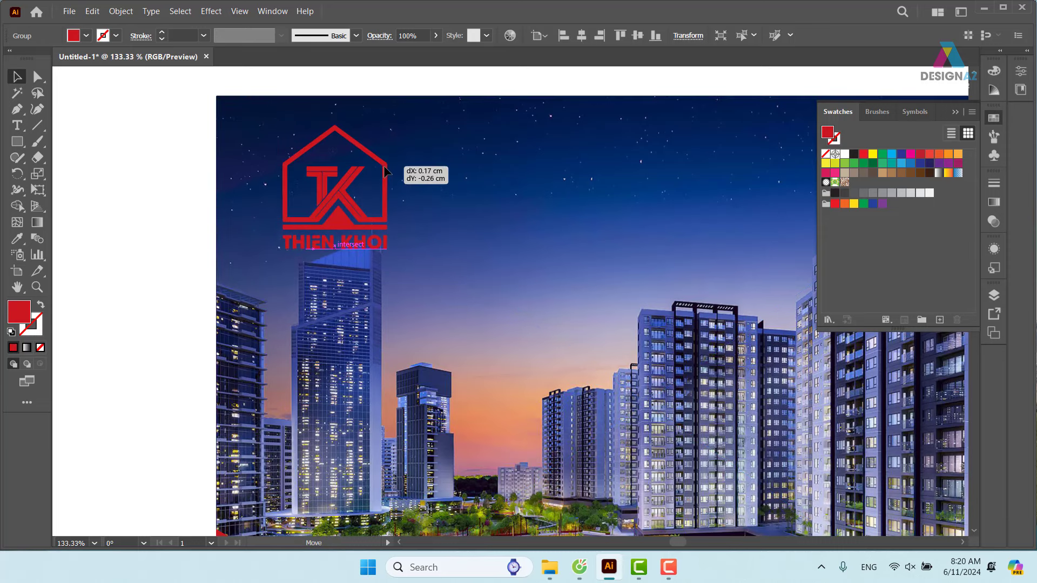
pyautogui.click(143, 176)
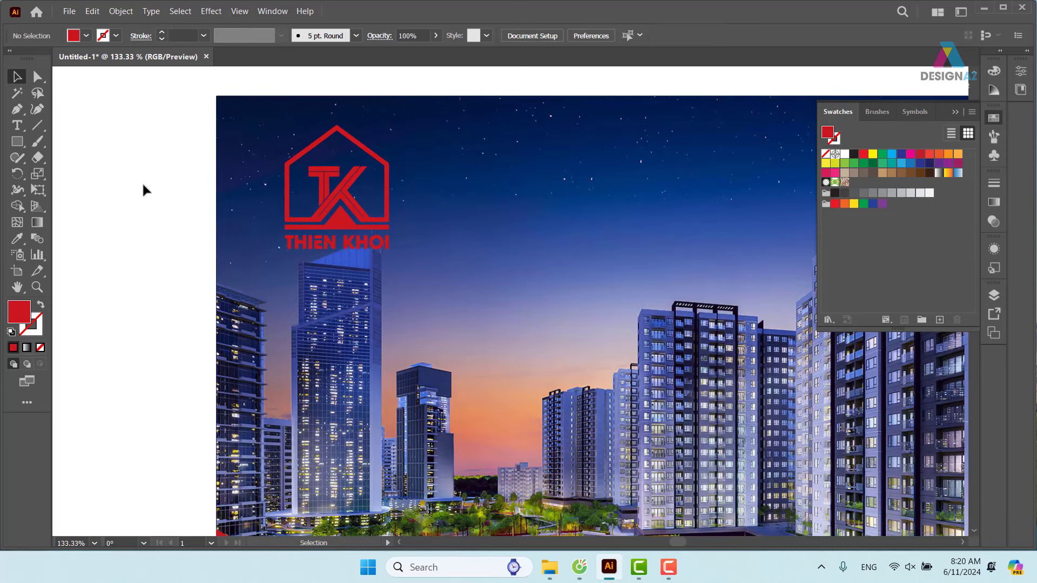
# Step: Draw a tall red test rectangle from the artboard top, then delete it
pyautogui.press('m')
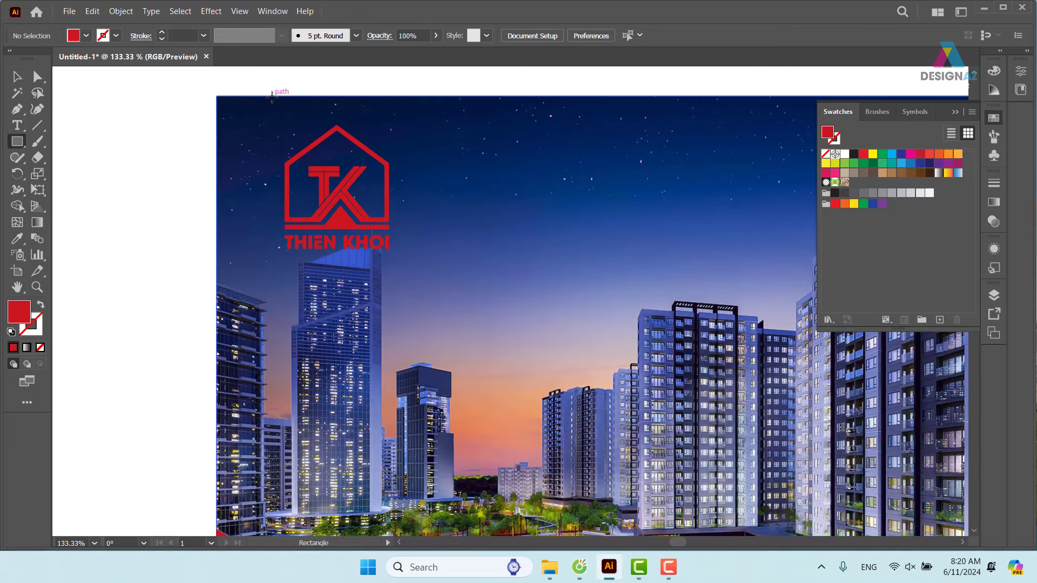
pyautogui.moveTo(272, 96)
pyautogui.mouseDown()
pyautogui.moveTo(392, 295)
pyautogui.moveTo(398, 290)
pyautogui.mouseUp()
pyautogui.moveTo(543, 248); pyautogui.dragTo(518, 243)
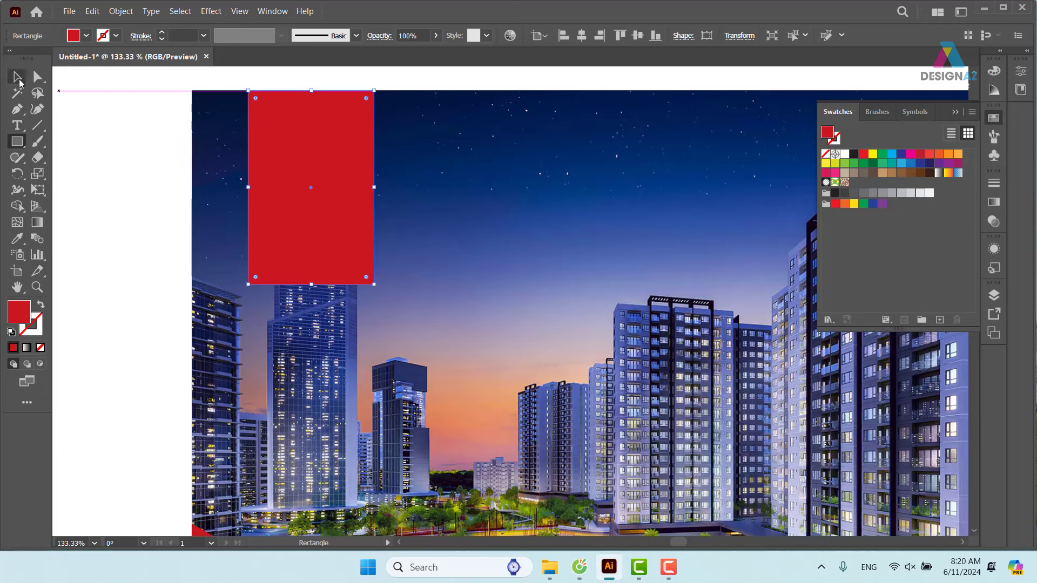
pyautogui.click(17, 77)
pyautogui.click(119, 186)
pyautogui.click(301, 233)
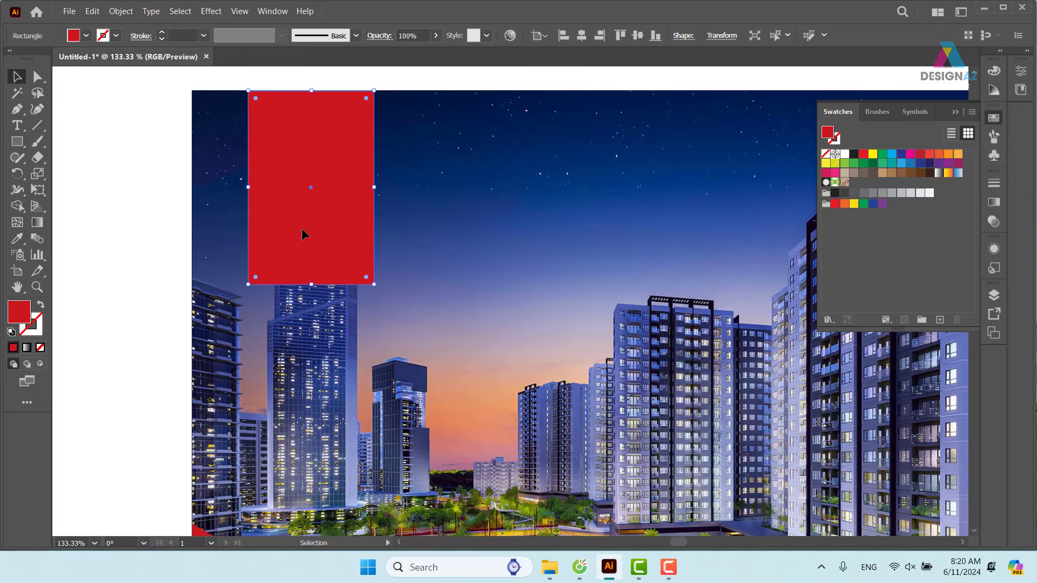
pyautogui.press('Delete')
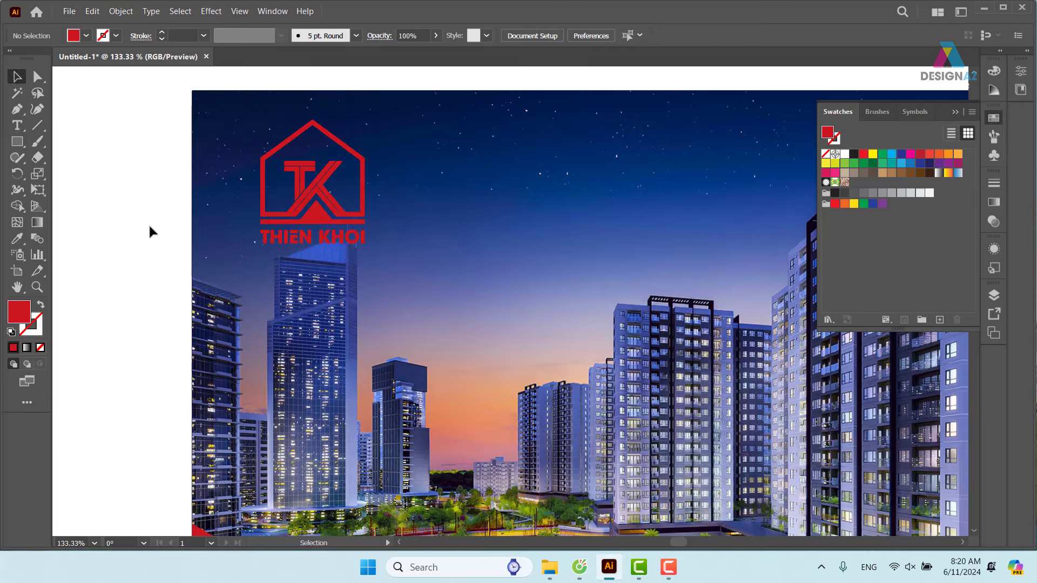
# Step: Draw a red hexagon right of the logo and rotate it so a corner points up
pyautogui.click(17, 141)
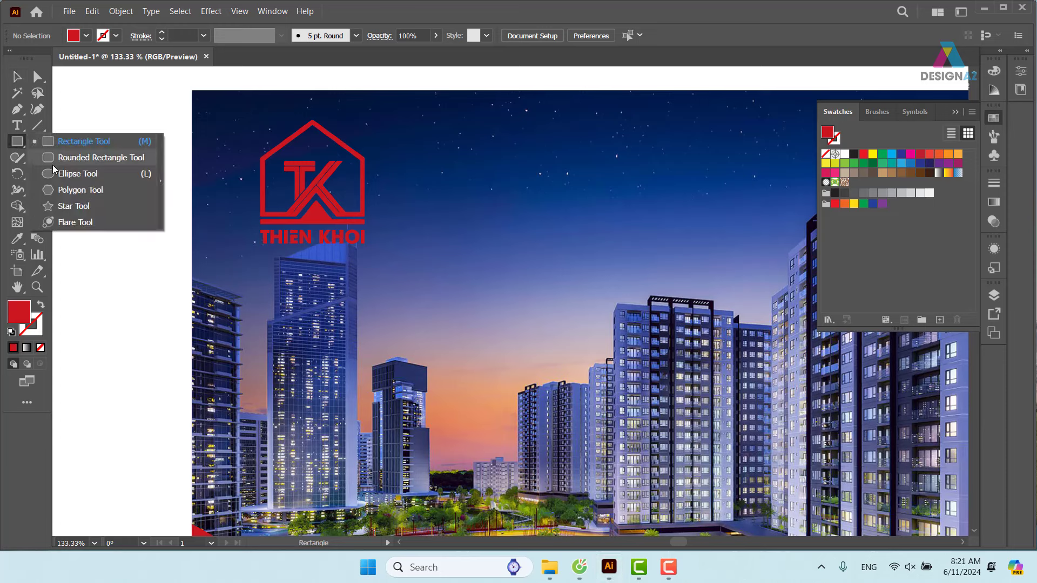
pyautogui.click(69, 189)
pyautogui.moveTo(478, 175); pyautogui.dragTo(517, 207)
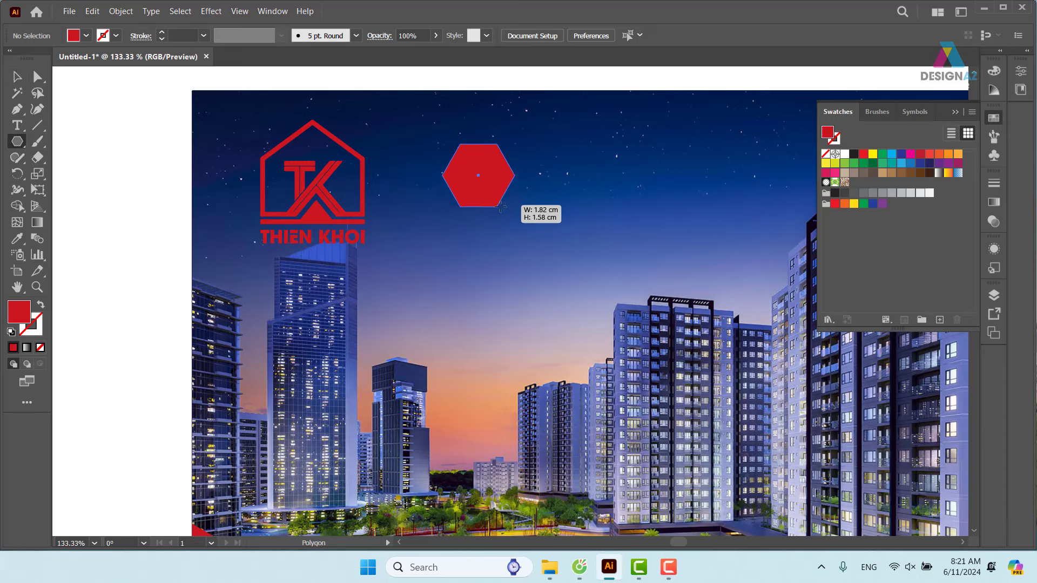
pyautogui.click(17, 76)
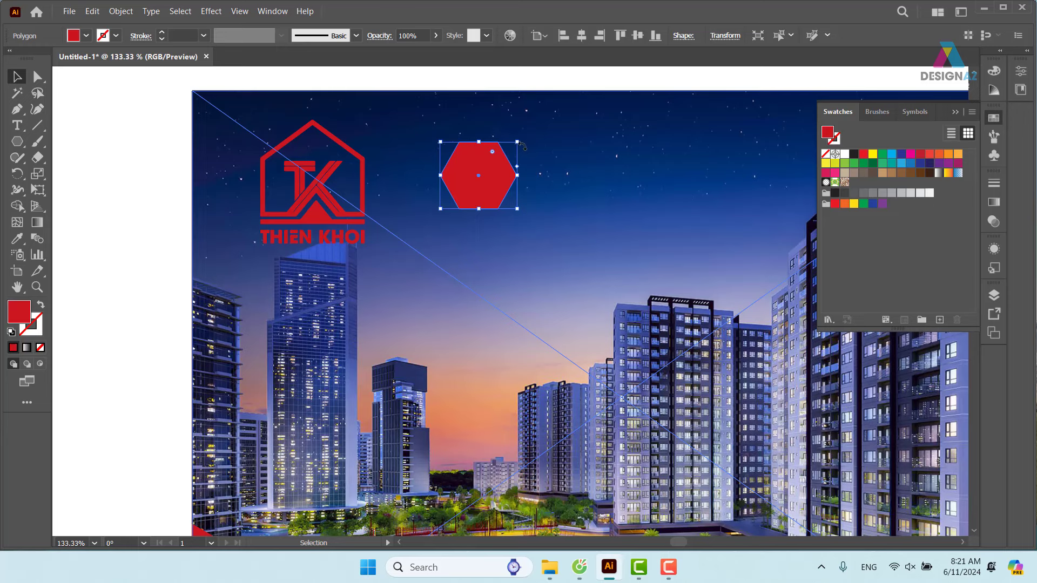
pyautogui.moveTo(521, 141); pyautogui.dragTo(498, 242)
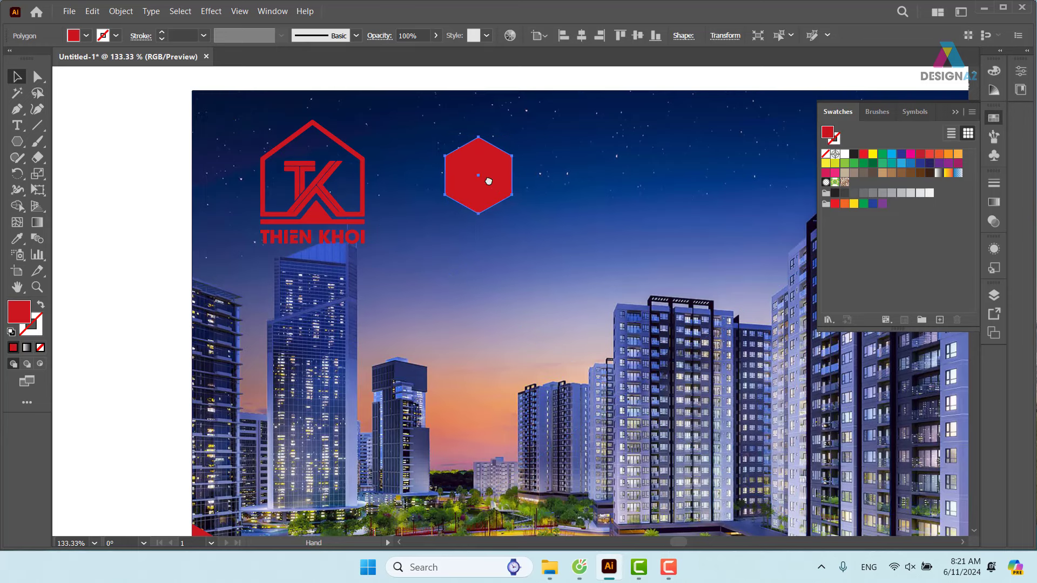
pyautogui.scroll(1, 498, 242)
# Step: Delete the hexagon's top anchor, move it to the poster's top edge, and enlarge it over the logo
pyautogui.press('p')
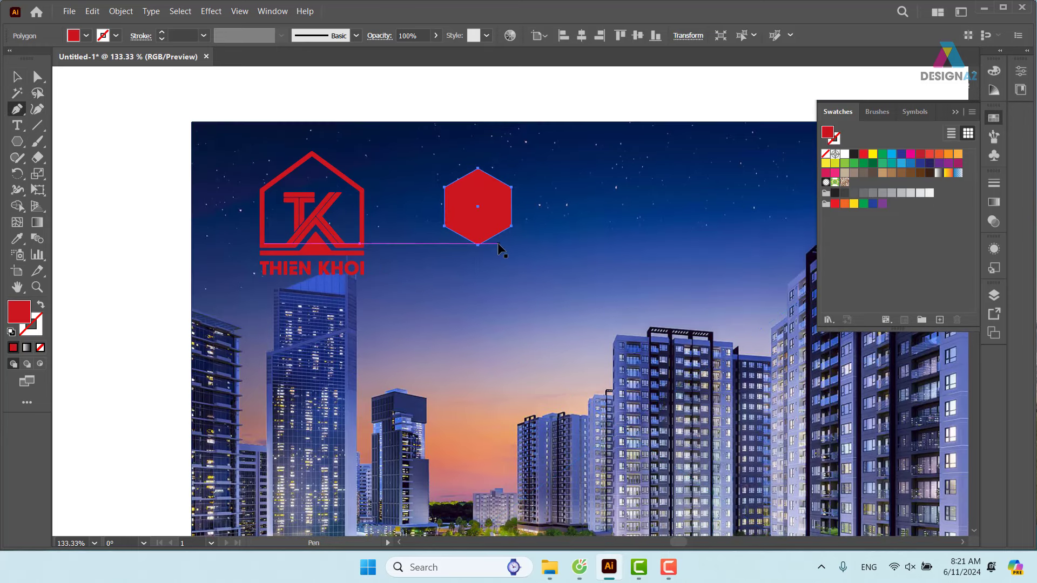
pyautogui.click(477, 169)
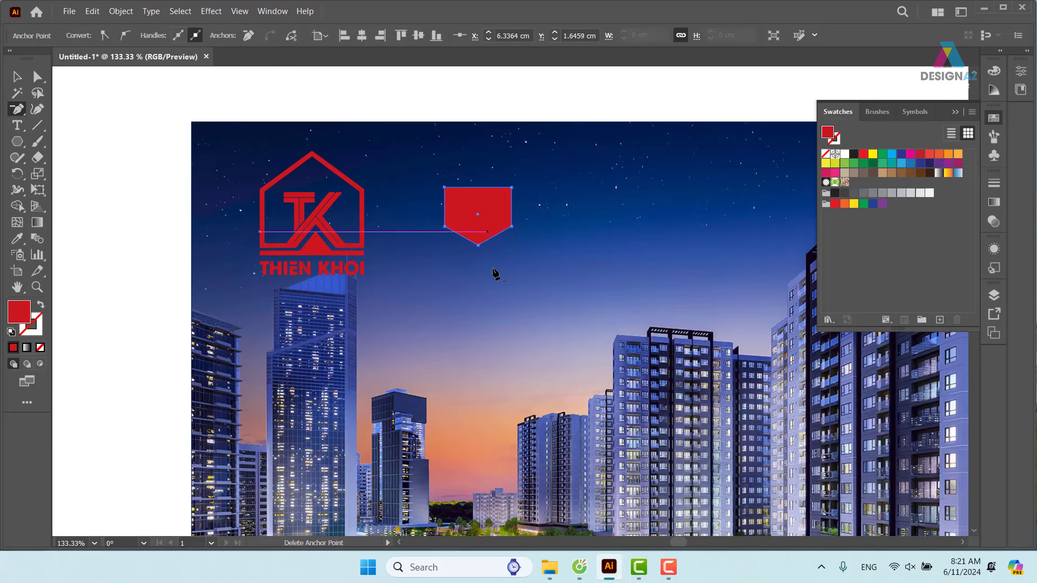
pyautogui.click(17, 76)
pyautogui.moveTo(459, 208)
pyautogui.mouseDown()
pyautogui.moveTo(354, 203)
pyautogui.moveTo(256, 143)
pyautogui.mouseUp()
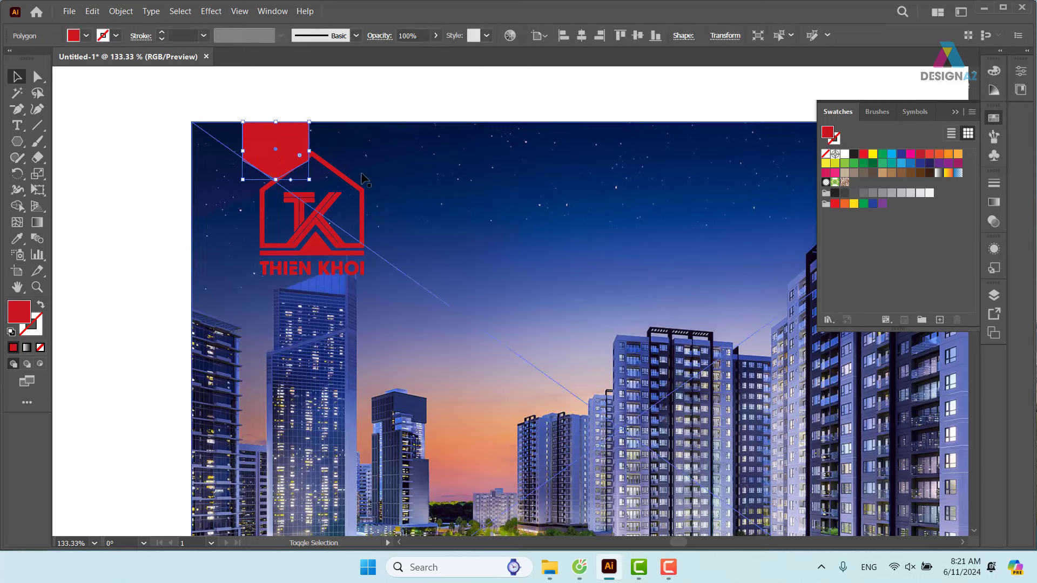
pyautogui.keyDown('shift'); pyautogui.click(365, 180); pyautogui.keyUp('shift')
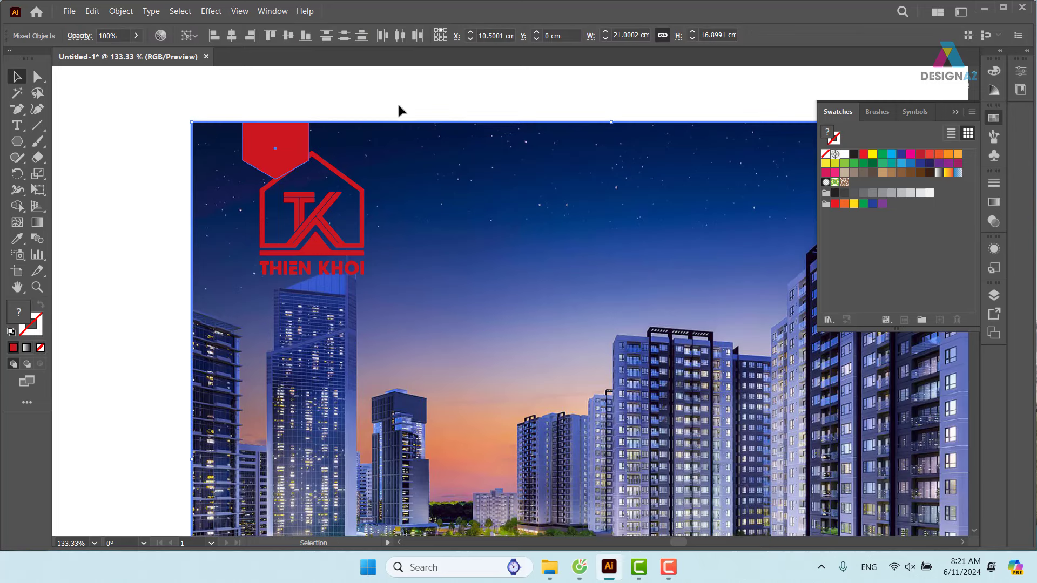
pyautogui.keyDown('shift'); pyautogui.click(345, 142); pyautogui.keyUp('shift')
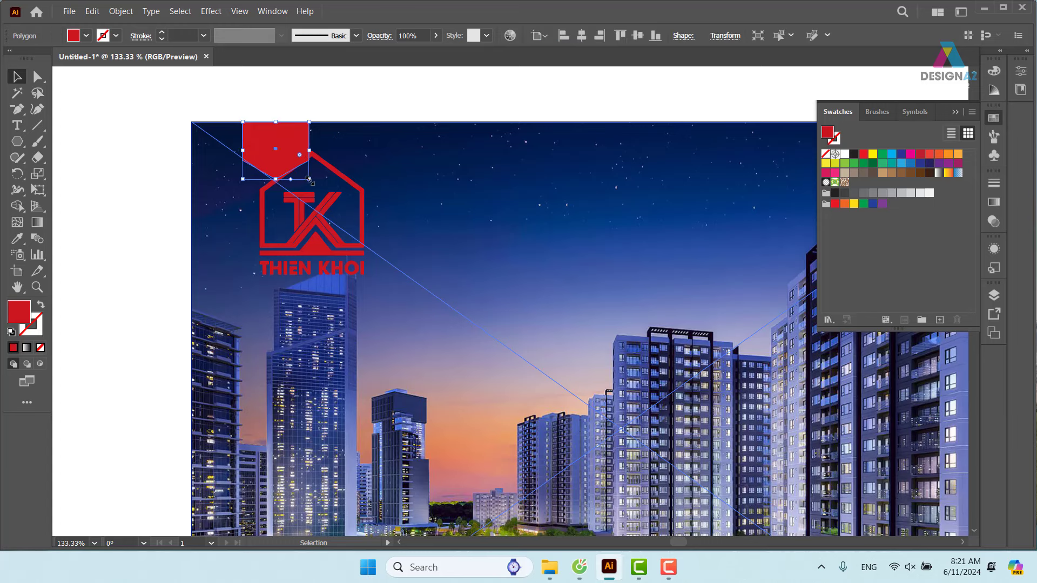
pyautogui.moveTo(309, 180); pyautogui.dragTo(376, 253)
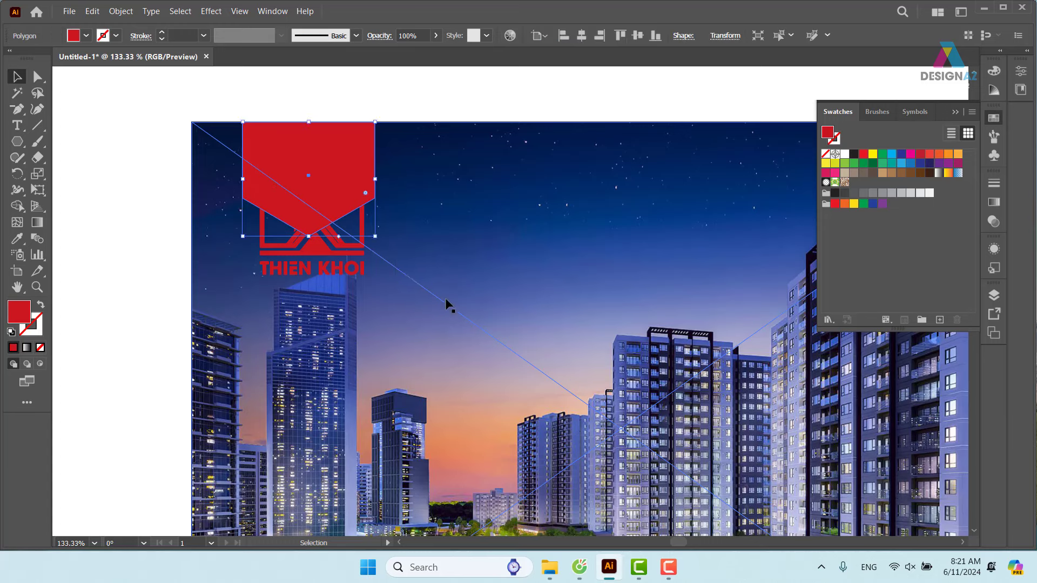
# Step: Drag the shape's three lower anchors down to form a long pointed banner
pyautogui.click(37, 76)
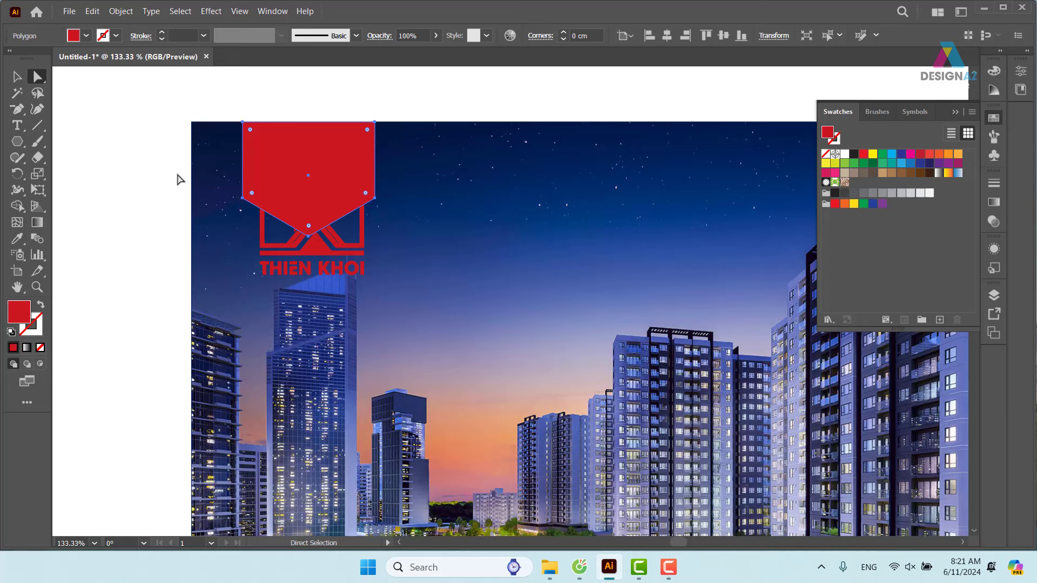
pyautogui.click(242, 197)
pyautogui.keyDown('shift'); pyautogui.click(374, 199); pyautogui.keyUp('shift')
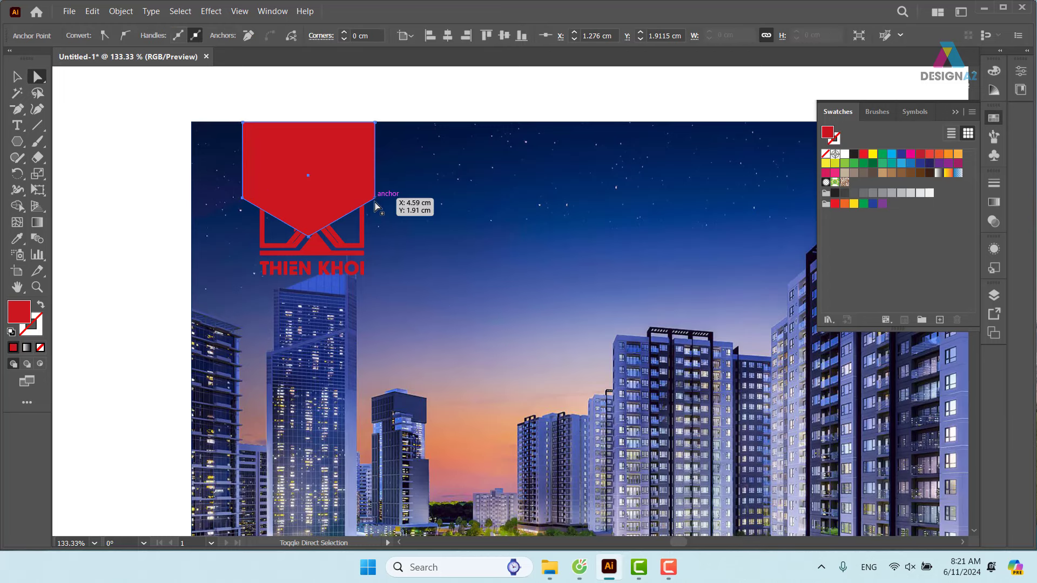
pyautogui.keyDown('shift'); pyautogui.click(308, 236); pyautogui.keyUp('shift')
pyautogui.moveTo(307, 238); pyautogui.dragTo(308, 324)
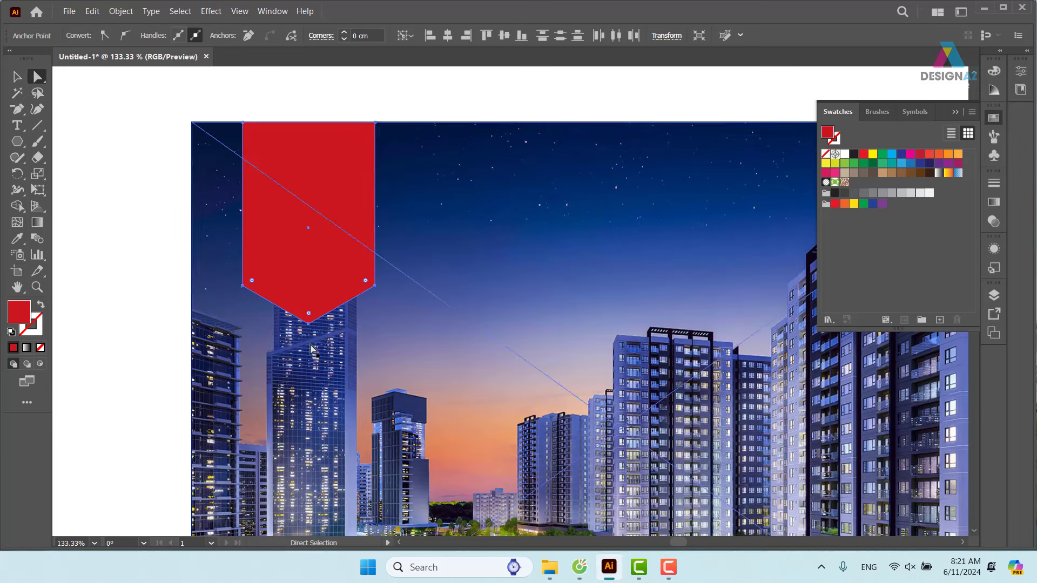
# Step: Fill the banner with white
pyautogui.click(16, 76)
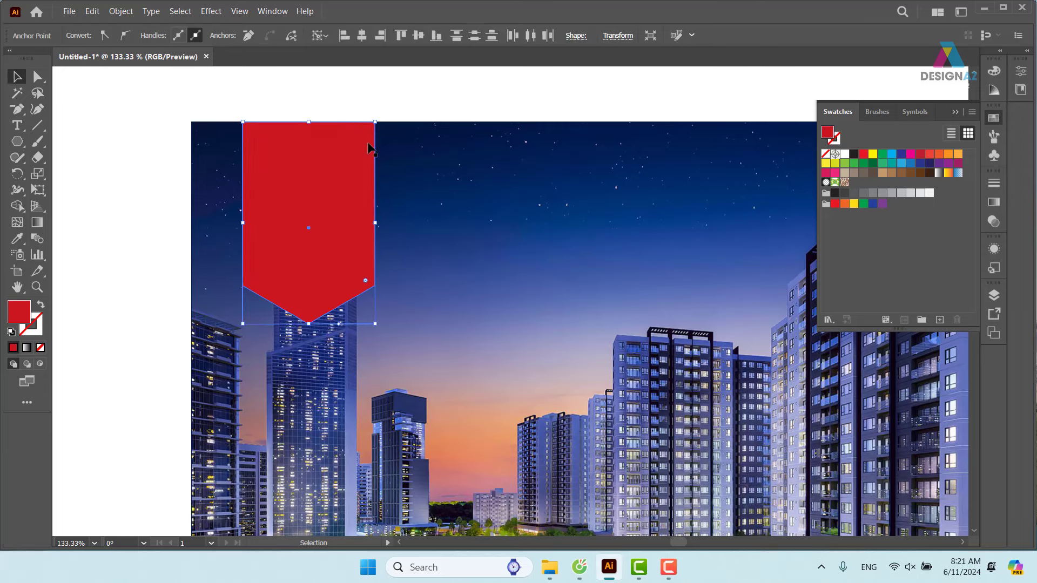
pyautogui.click(584, 82)
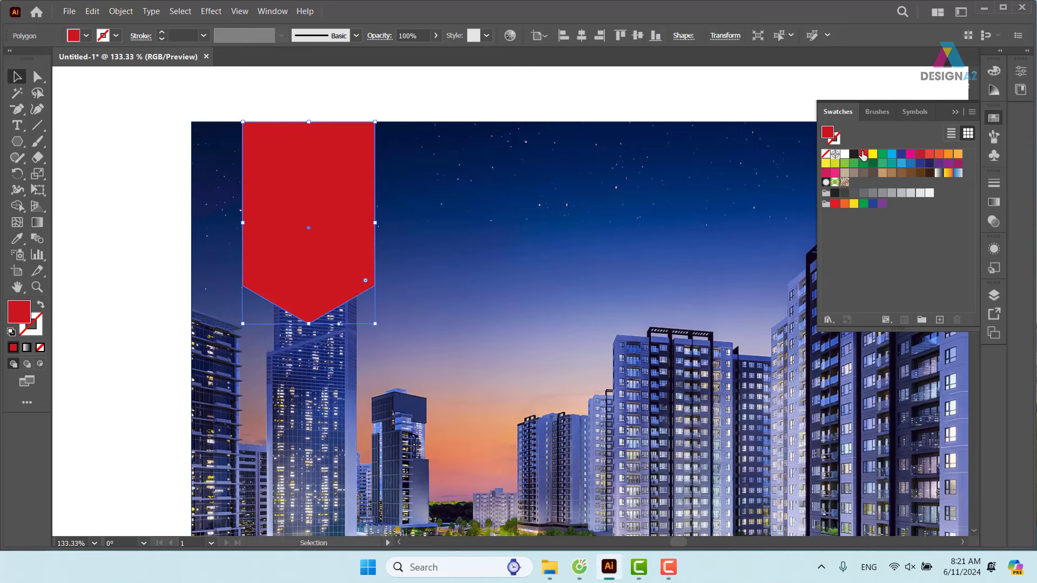
pyautogui.click(845, 155)
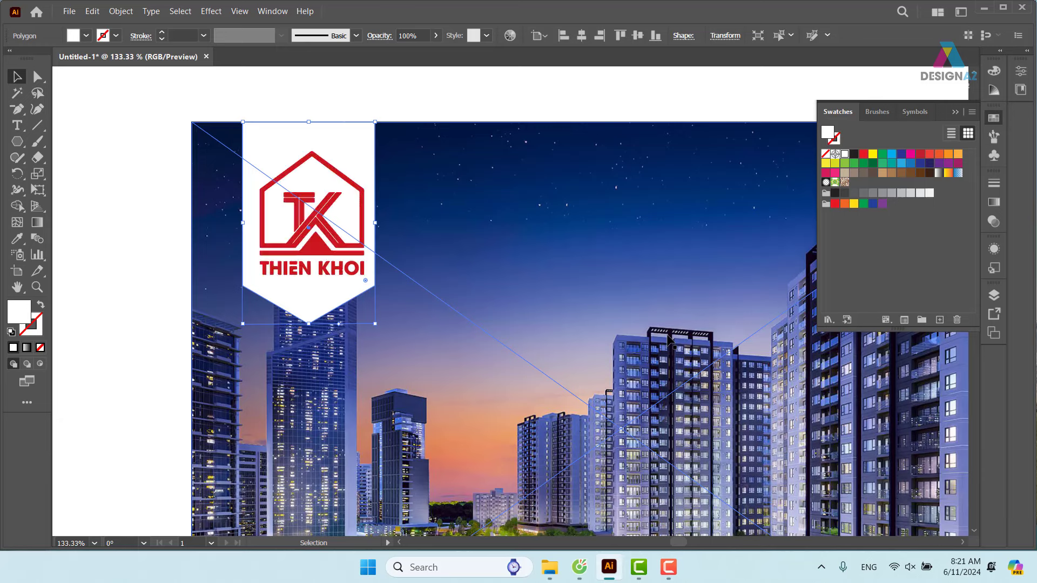
pyautogui.click(420, 88)
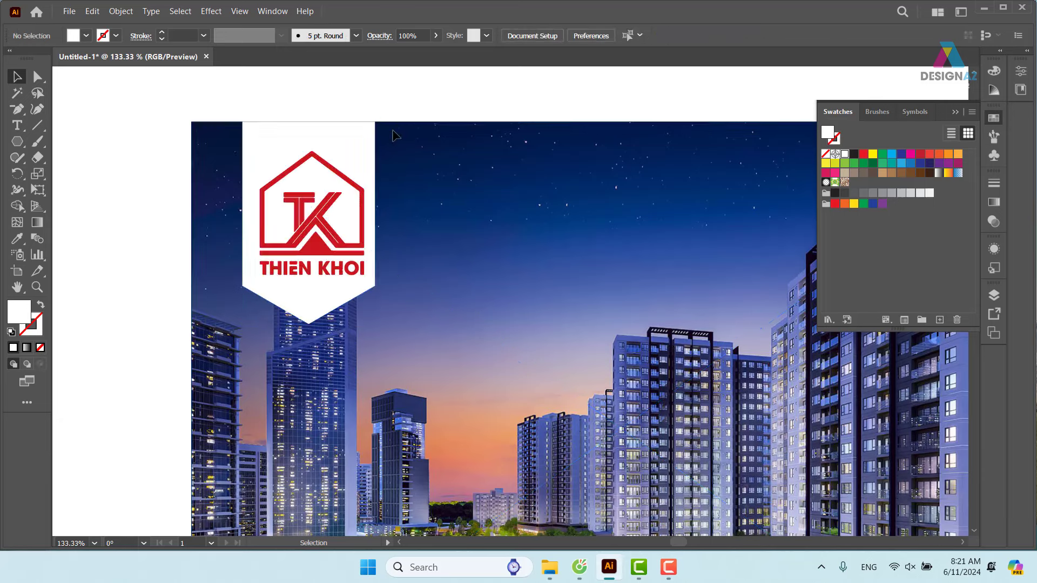
# Step: Shrink the Thien Khoi logo and the white banner so the banner fits around the logo
pyautogui.click(362, 270)
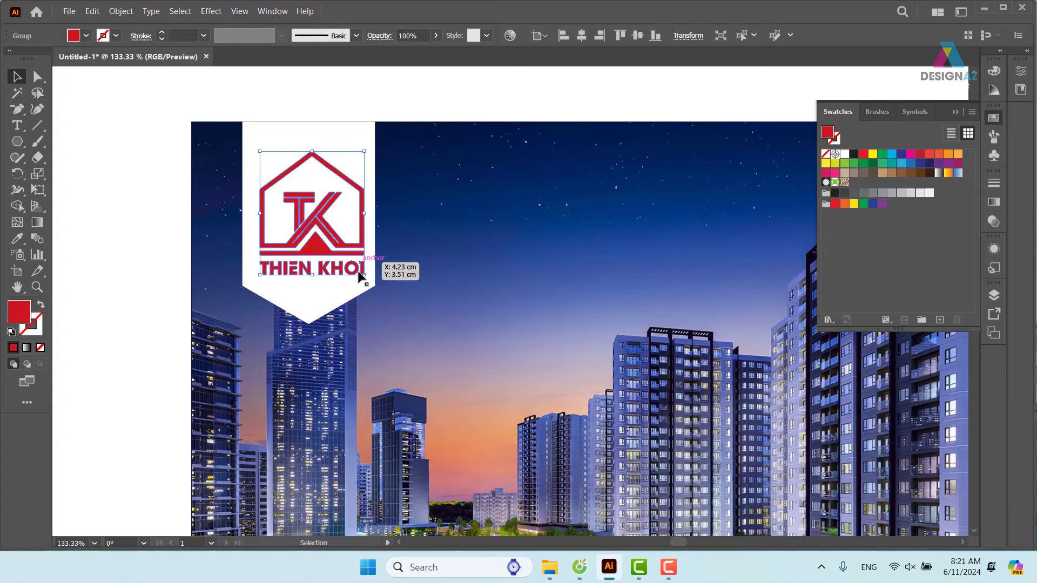
pyautogui.moveTo(365, 275)
pyautogui.mouseDown()
pyautogui.moveTo(352, 260)
pyautogui.moveTo(357, 239)
pyautogui.moveTo(359, 265)
pyautogui.mouseUp()
pyautogui.click(294, 285)
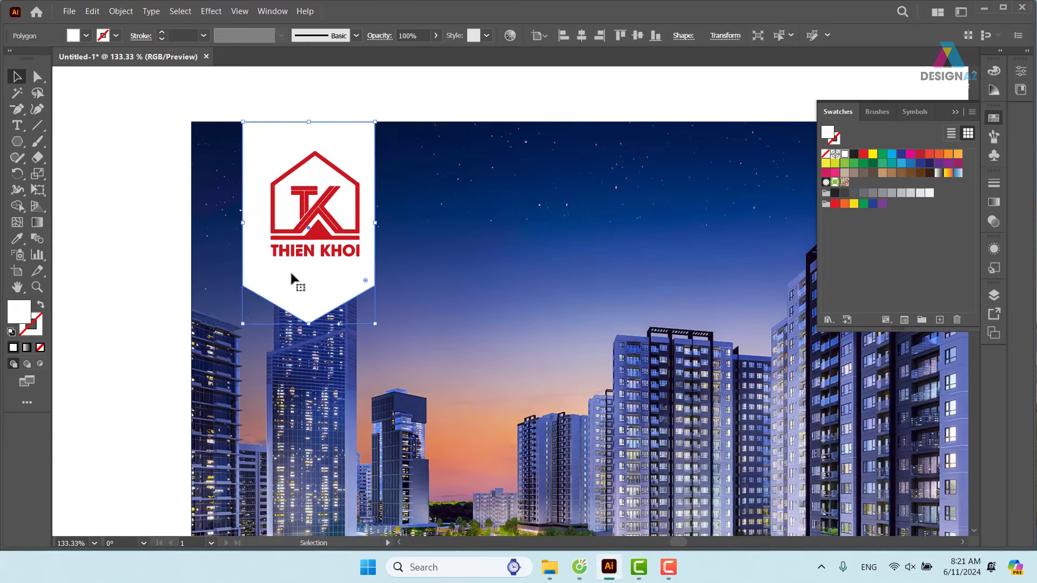
pyautogui.moveTo(245, 322); pyautogui.dragTo(255, 313)
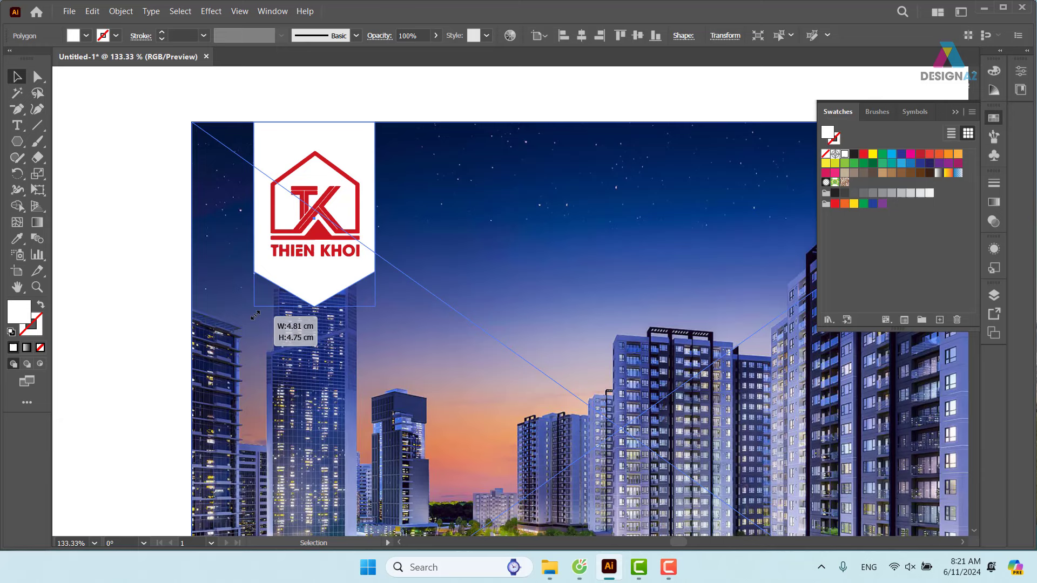
pyautogui.click(134, 249)
pyautogui.click(327, 222)
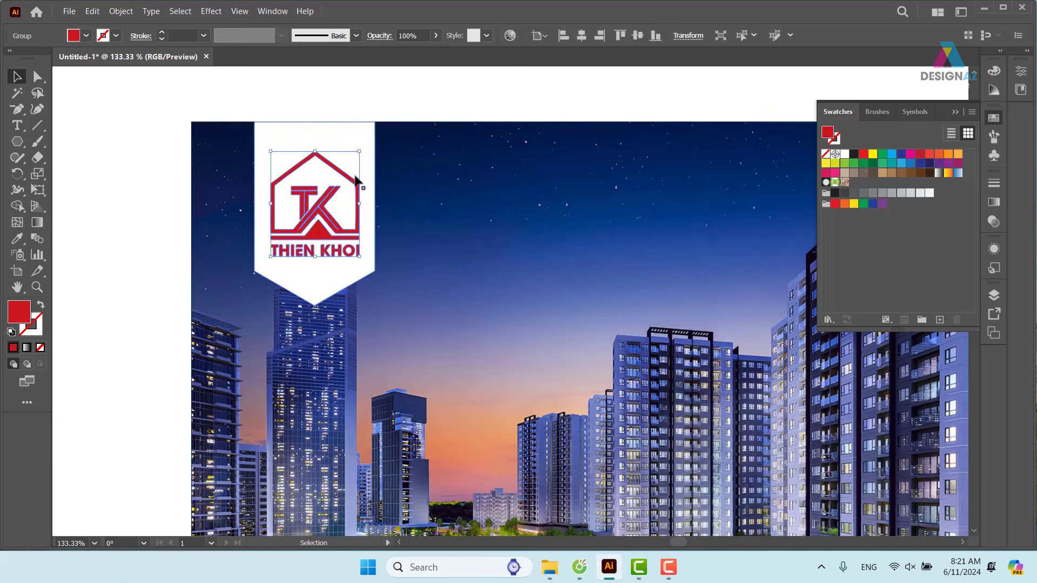
pyautogui.keyDown('shift'); pyautogui.click(367, 146); pyautogui.keyUp('shift')
pyautogui.click(478, 107)
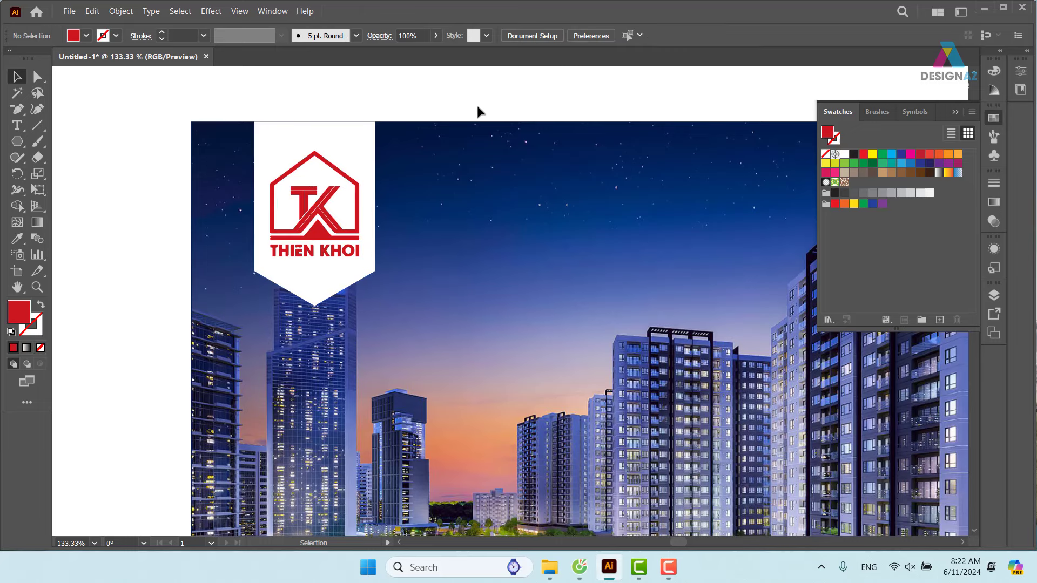
pyautogui.click(334, 285)
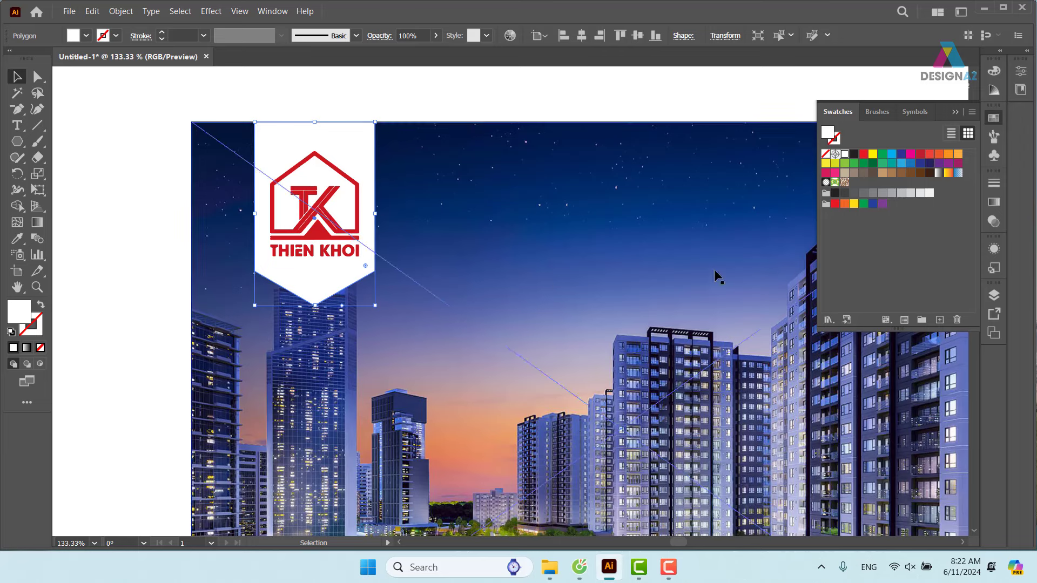
pyautogui.click(994, 201)
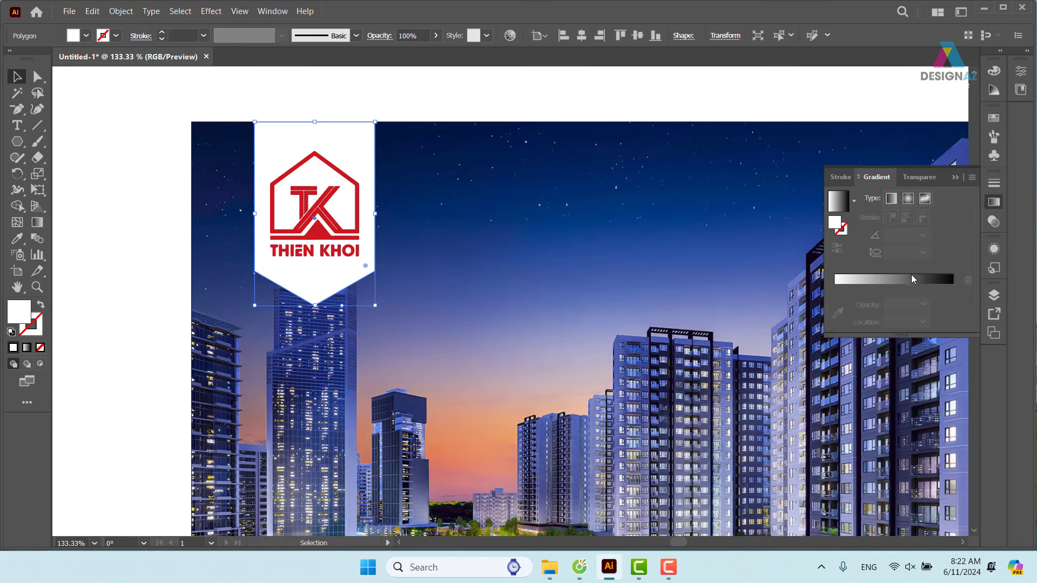
# Step: Give the banner a gradient fill with a light-blue swatch as its end stop
pyautogui.click(912, 279)
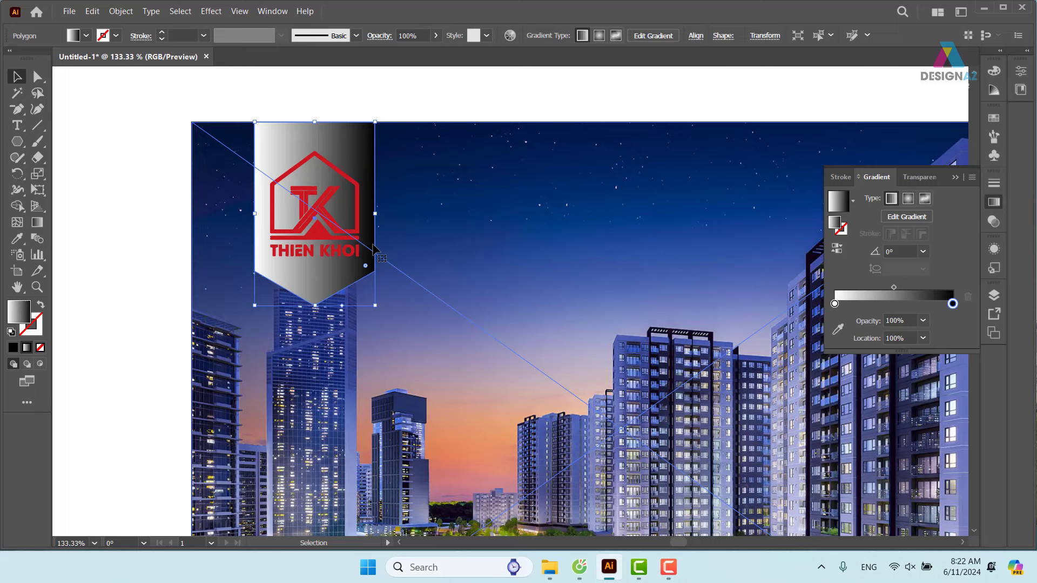
pyautogui.doubleClick(953, 305)
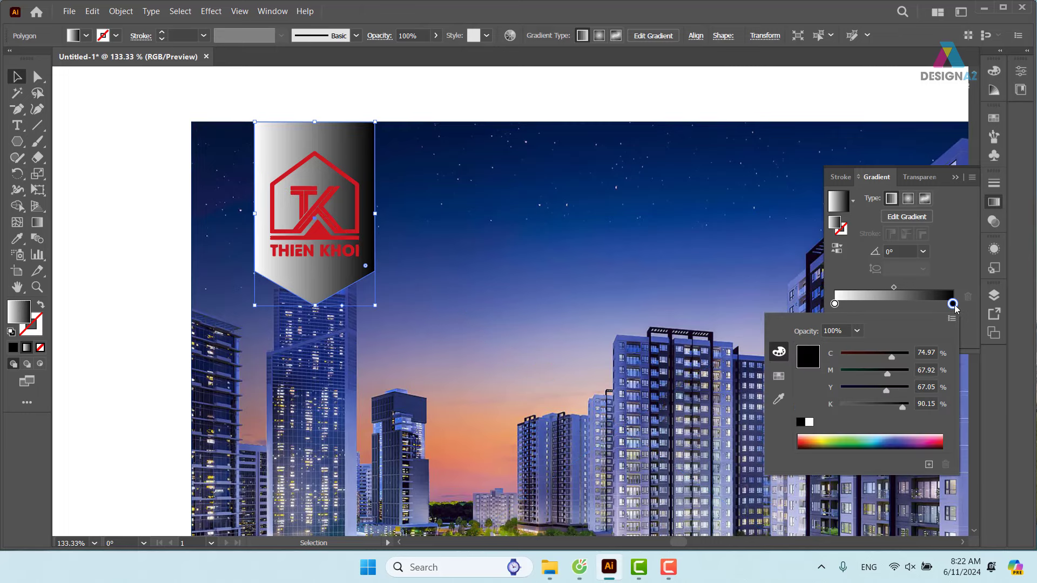
pyautogui.click(879, 440)
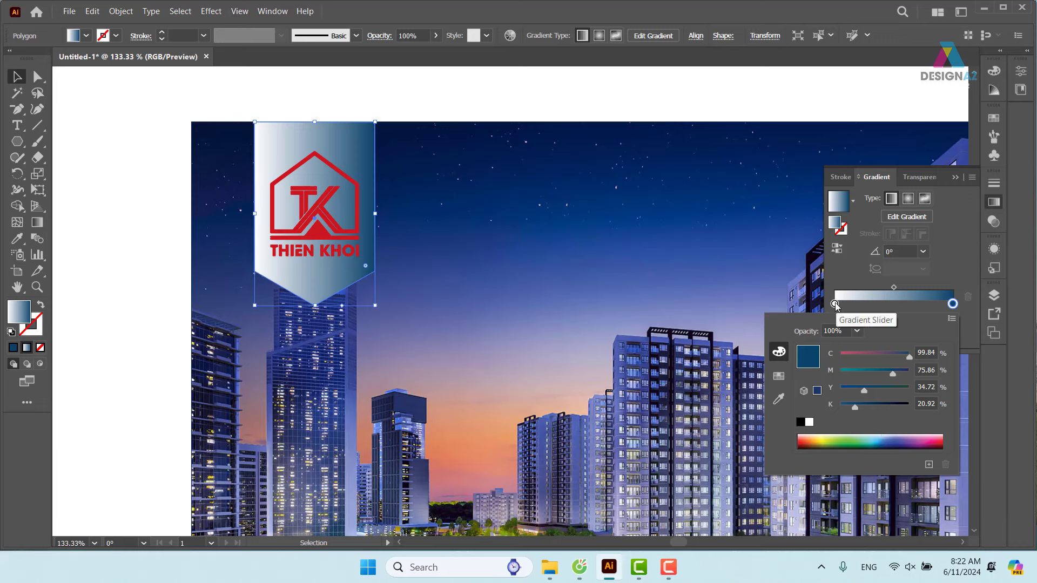
pyautogui.doubleClick(953, 304)
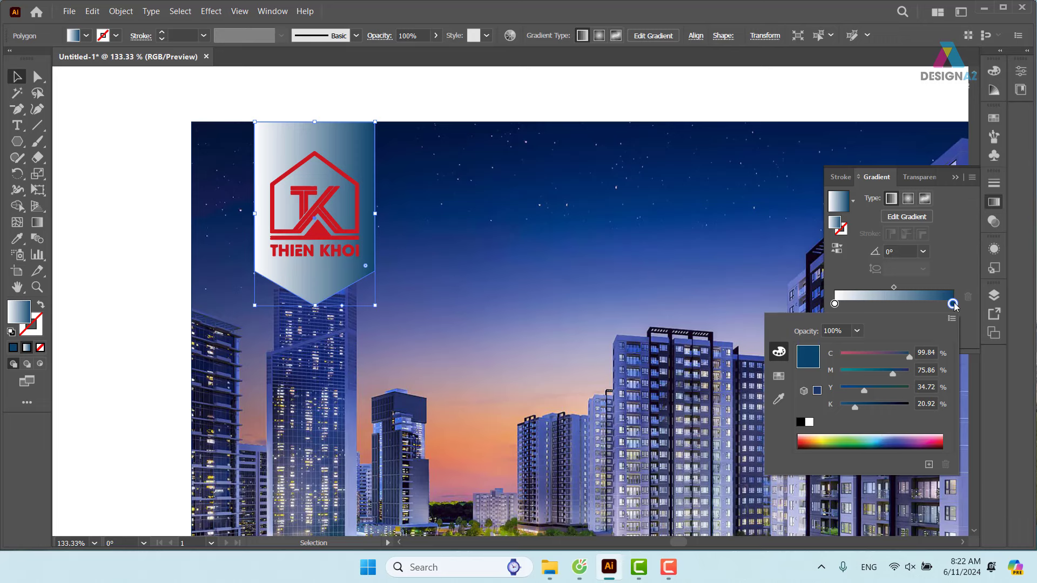
pyautogui.click(779, 376)
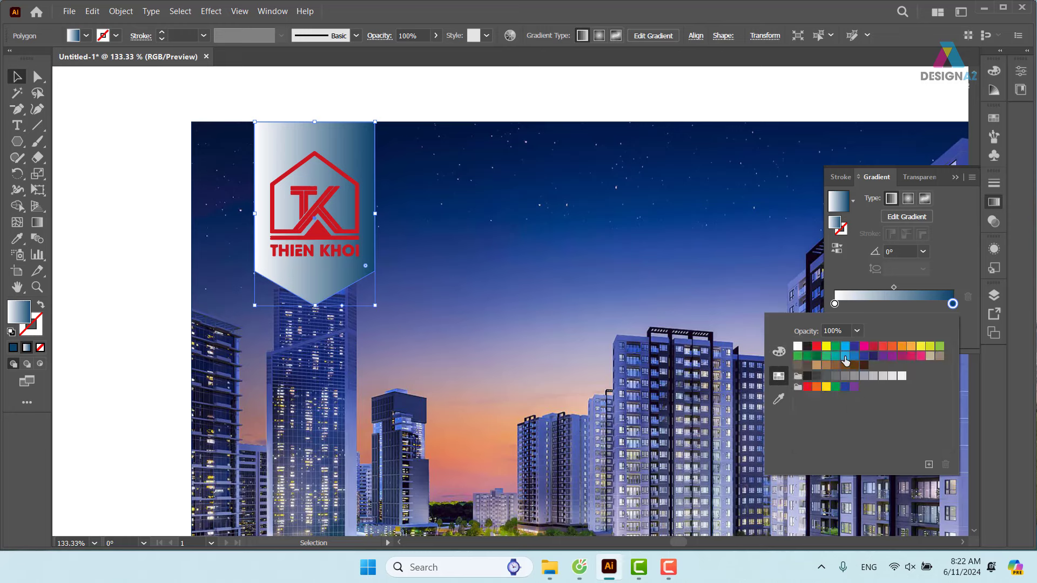
pyautogui.click(845, 356)
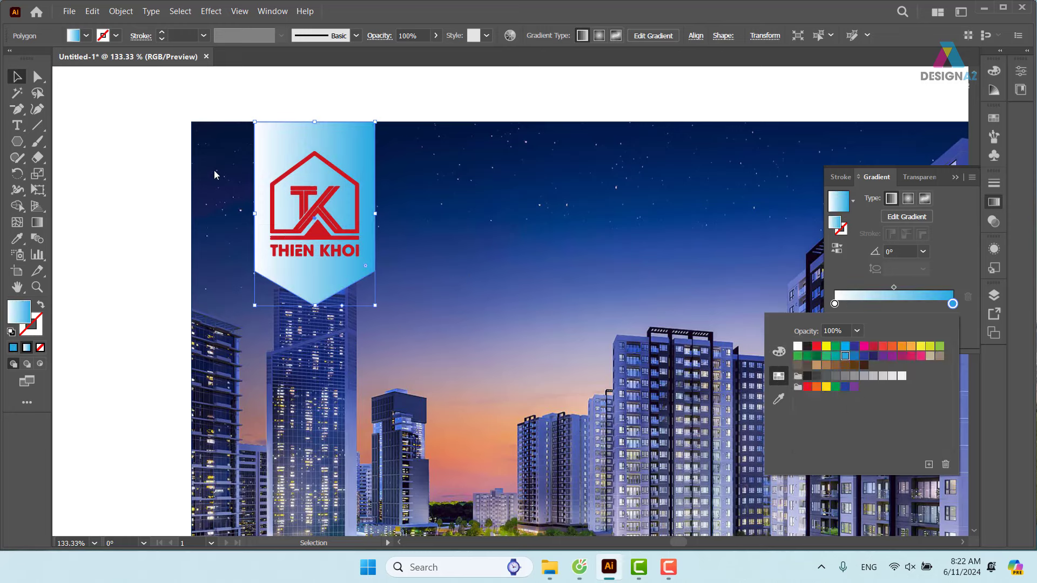
# Step: Drag the gradient vertically so blue sits at the banner top and fades quickly to white
pyautogui.press('g')
pyautogui.moveTo(313, 125)
pyautogui.mouseDown()
pyautogui.moveTo(313, 288)
pyautogui.moveTo(330, 130)
pyautogui.mouseUp()
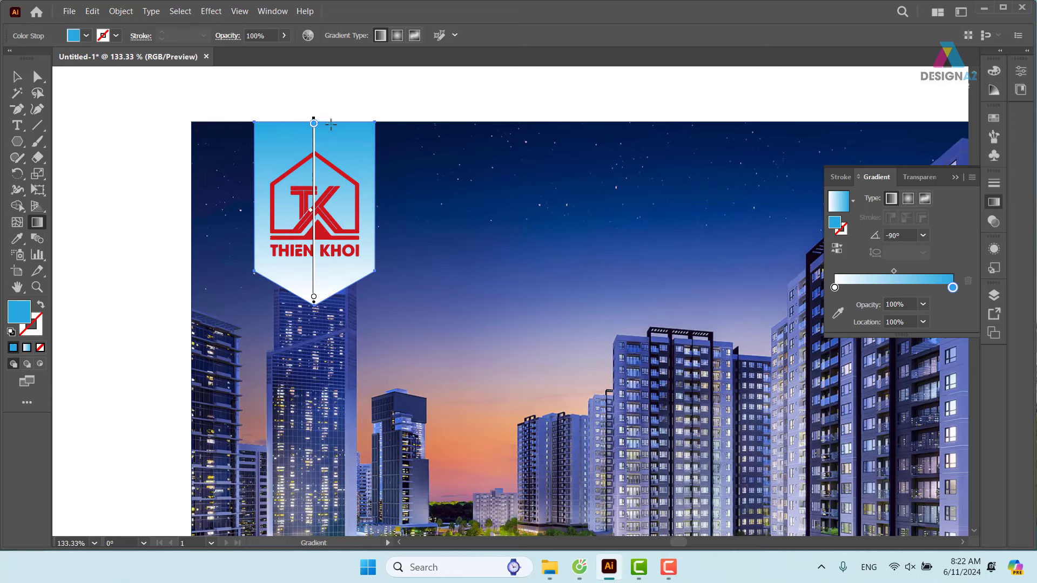
pyautogui.moveTo(344, 178)
pyautogui.mouseDown()
pyautogui.moveTo(354, 125)
pyautogui.moveTo(315, 151)
pyautogui.mouseUp()
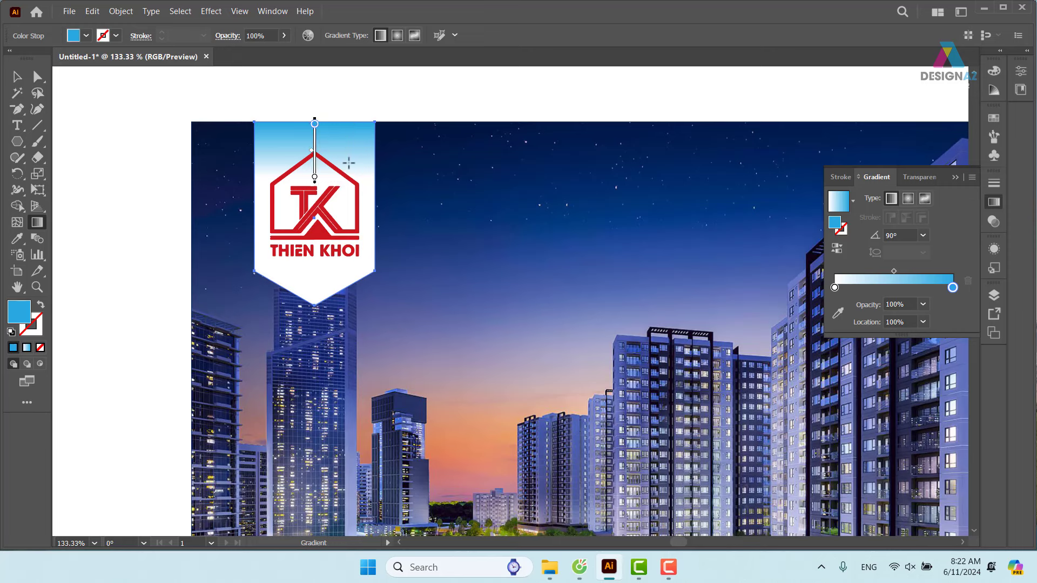
pyautogui.moveTo(315, 290); pyautogui.dragTo(314, 204)
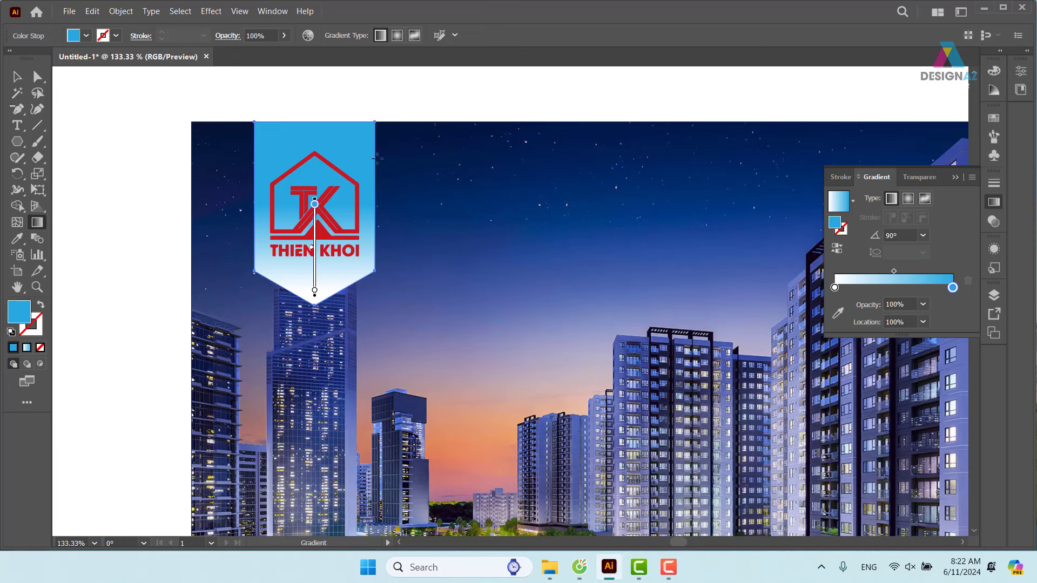
pyautogui.moveTo(349, 171)
pyautogui.mouseDown()
pyautogui.moveTo(347, 127)
pyautogui.moveTo(314, 126)
pyautogui.mouseUp()
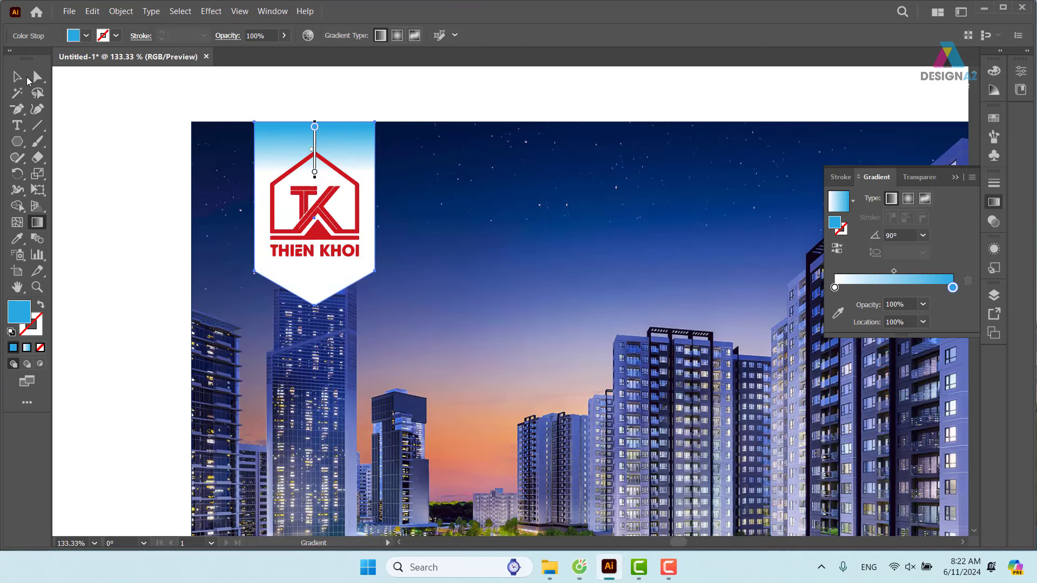
pyautogui.click(19, 77)
pyautogui.click(835, 303)
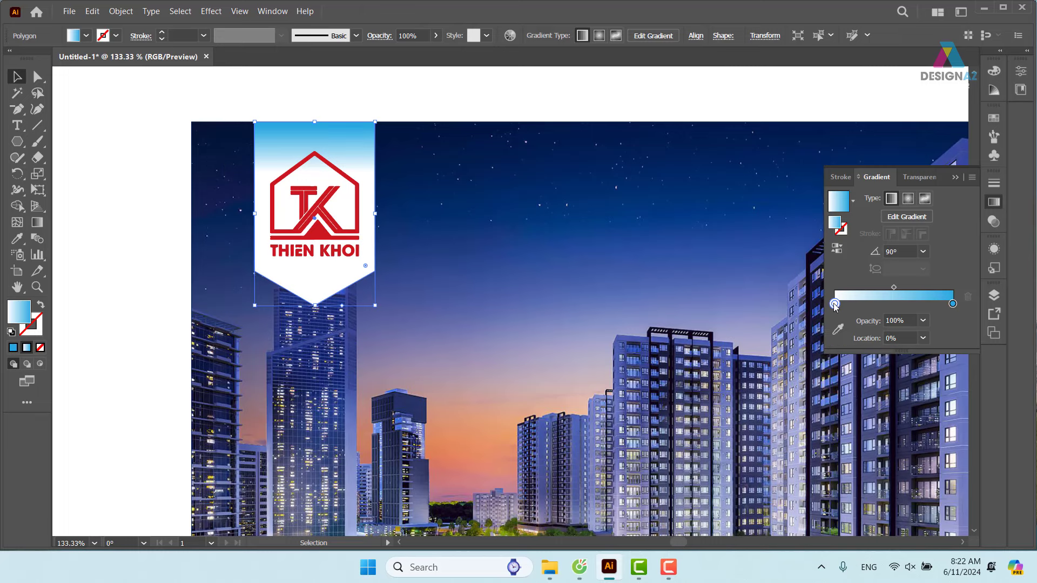
# Step: Set the white gradient stop's opacity to 80% after first trying 50%
pyautogui.click(908, 321)
pyautogui.write('50')
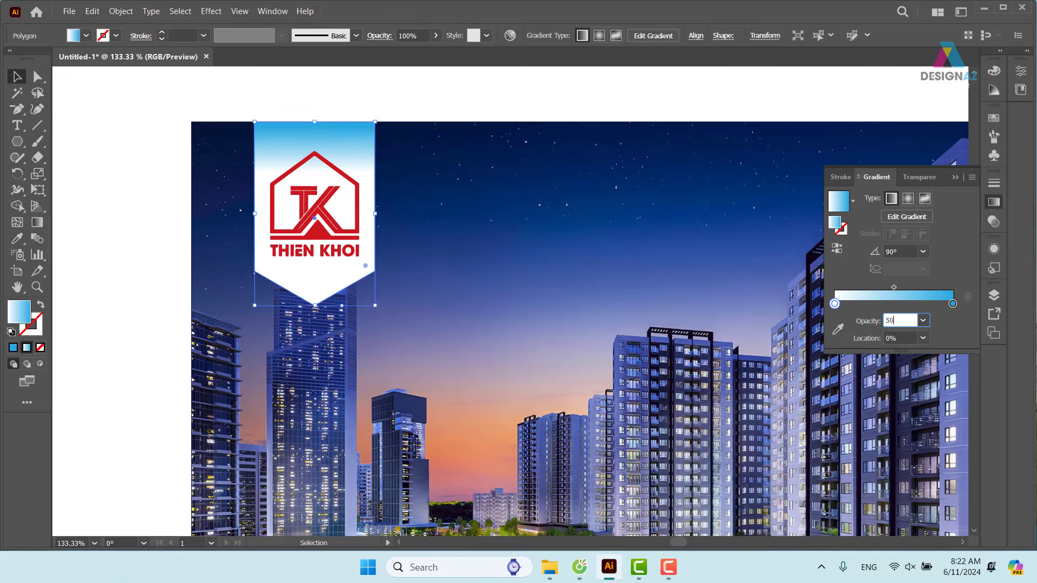
pyautogui.press('Return')
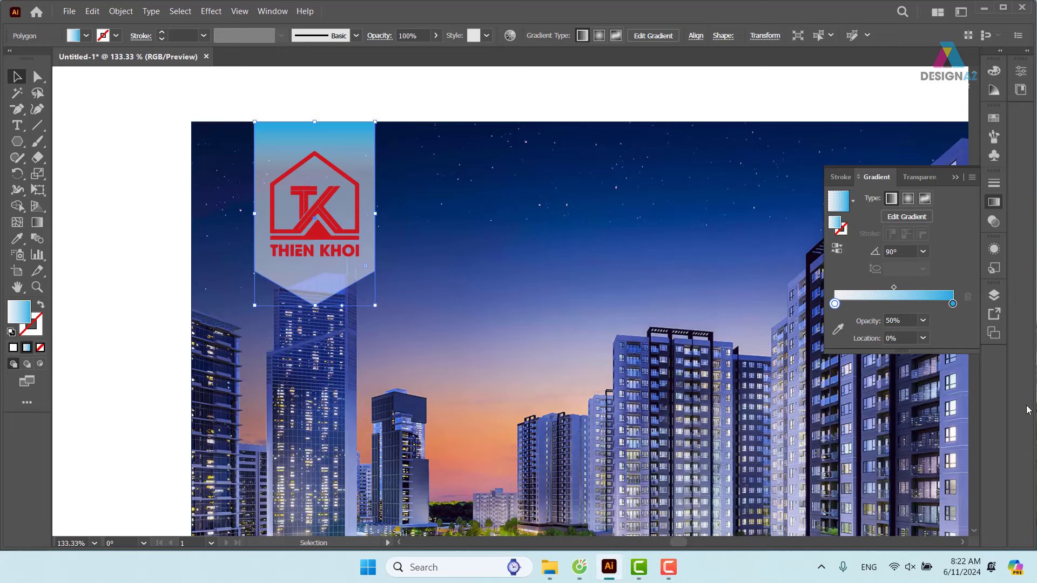
pyautogui.click(908, 321)
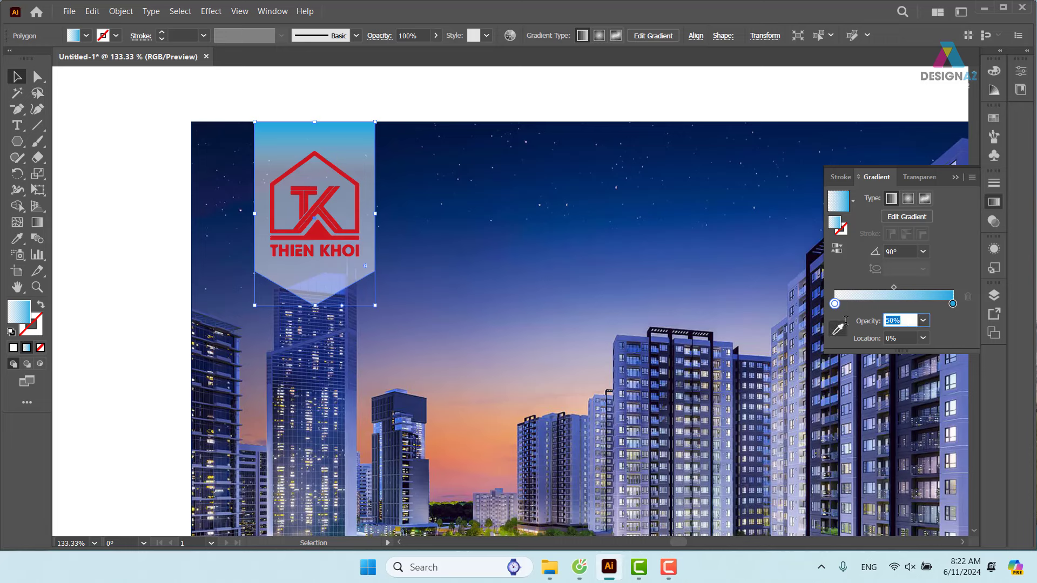
pyautogui.write('80')
pyautogui.press('Return')
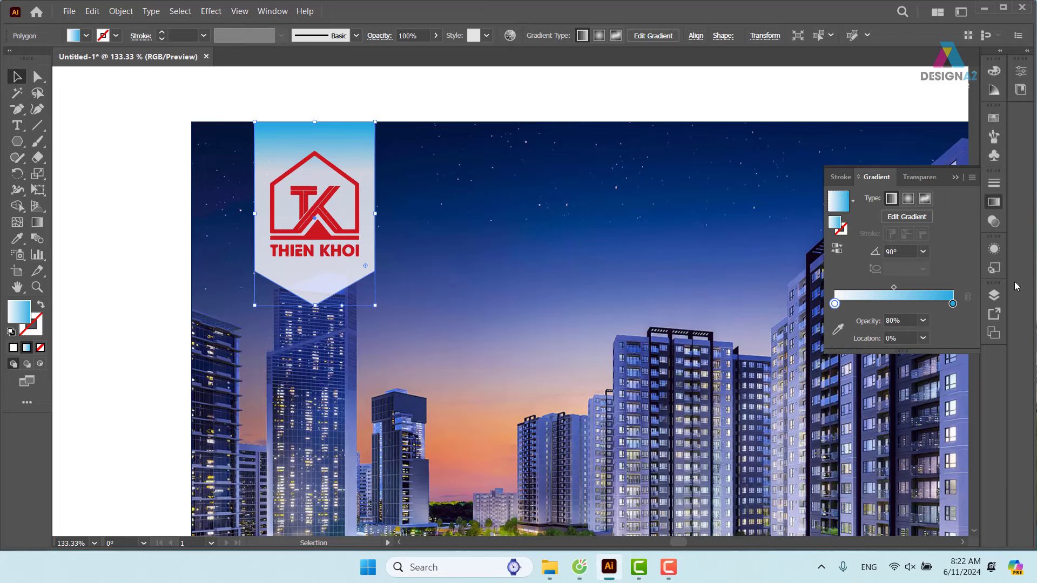
# Step: Set the banner's blend mode to Overlay and preview it over the city photo
pyautogui.click(994, 222)
pyautogui.click(875, 198)
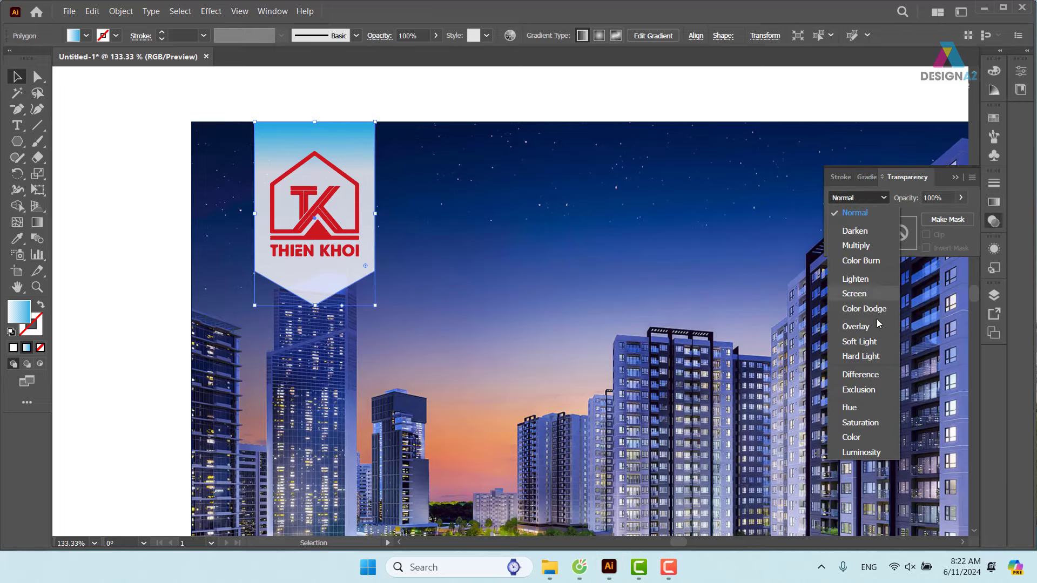
pyautogui.click(856, 326)
pyautogui.click(470, 108)
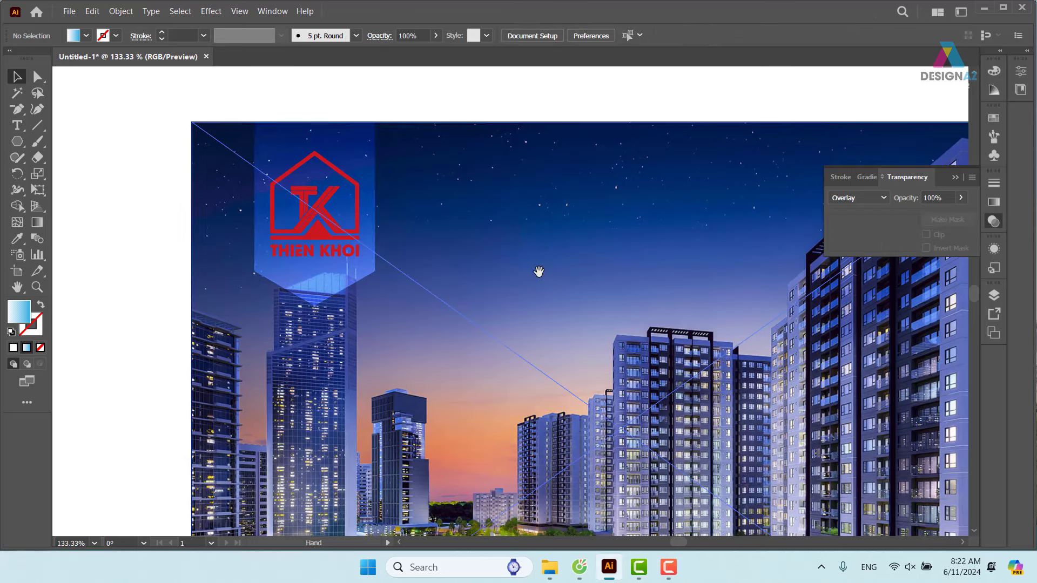
pyautogui.moveTo(539, 271); pyautogui.dragTo(491, 280)
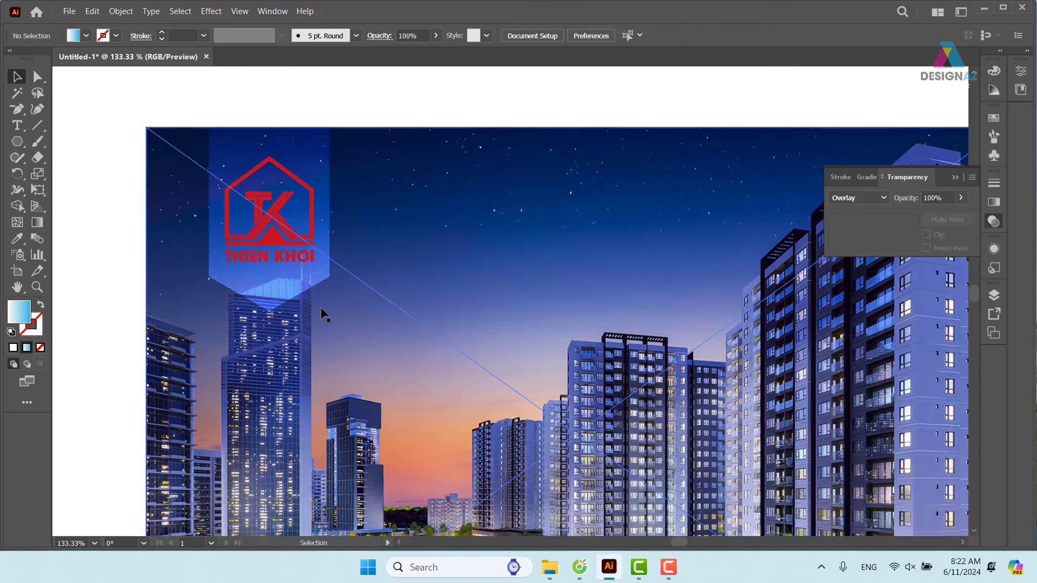
pyautogui.click(322, 144)
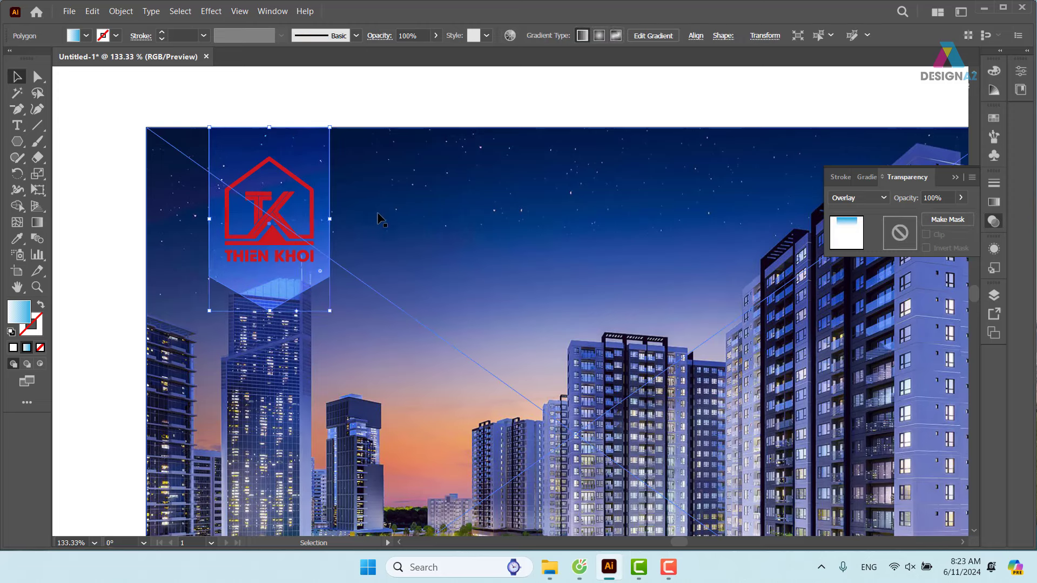
pyautogui.press('v')
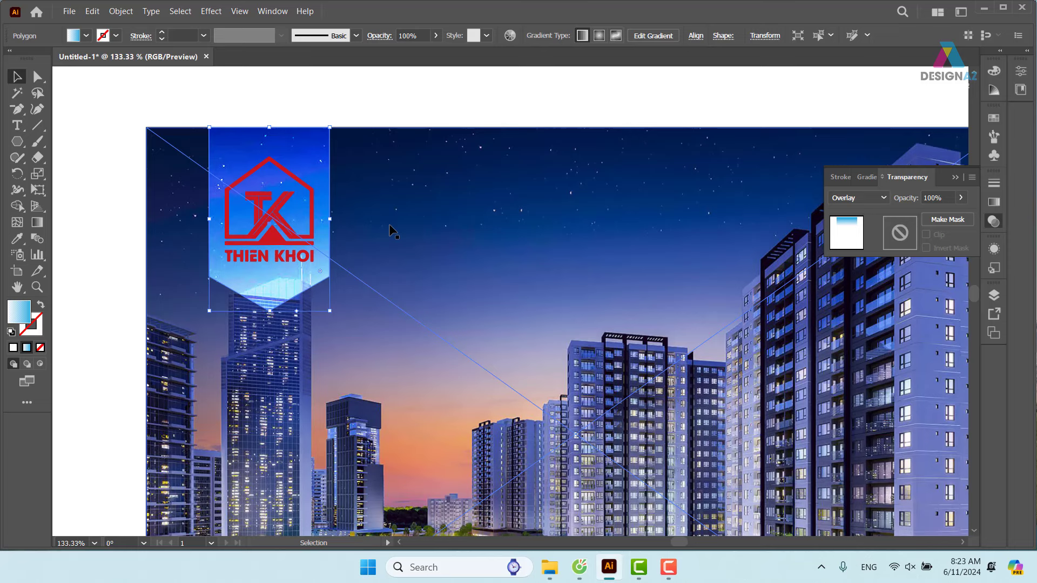
pyautogui.click(396, 118)
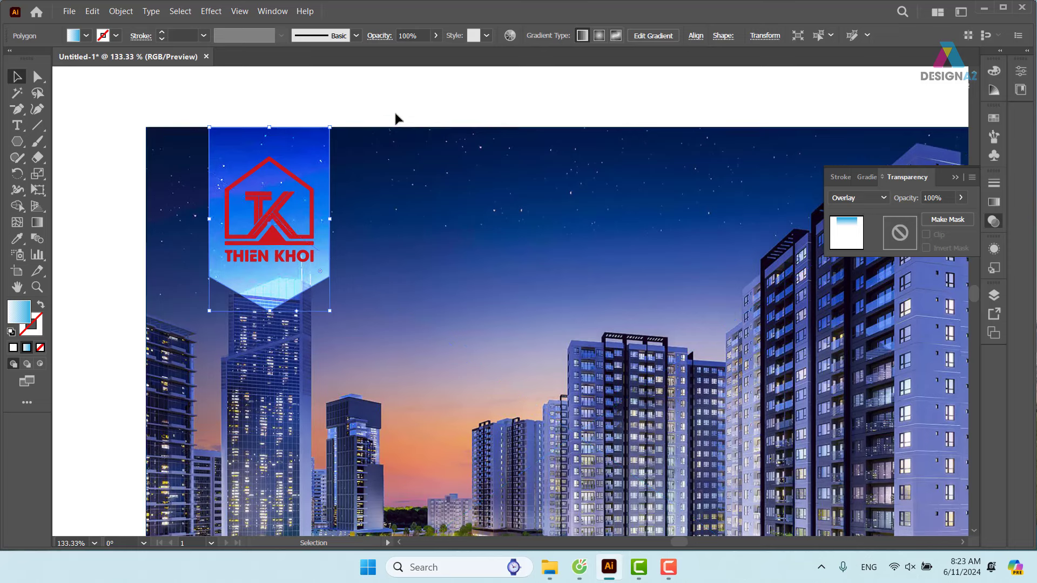
# Step: Stretch the banner gradient toward its top, duplicate the banner, and shorten the original's gradient
pyautogui.click(322, 144)
pyautogui.press('g')
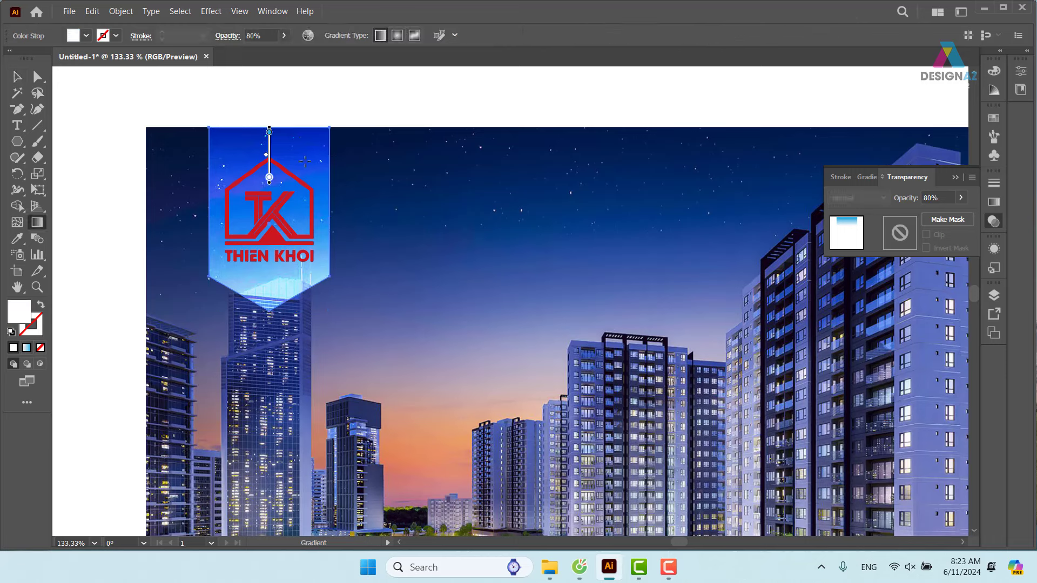
pyautogui.moveTo(306, 152); pyautogui.dragTo(316, 123)
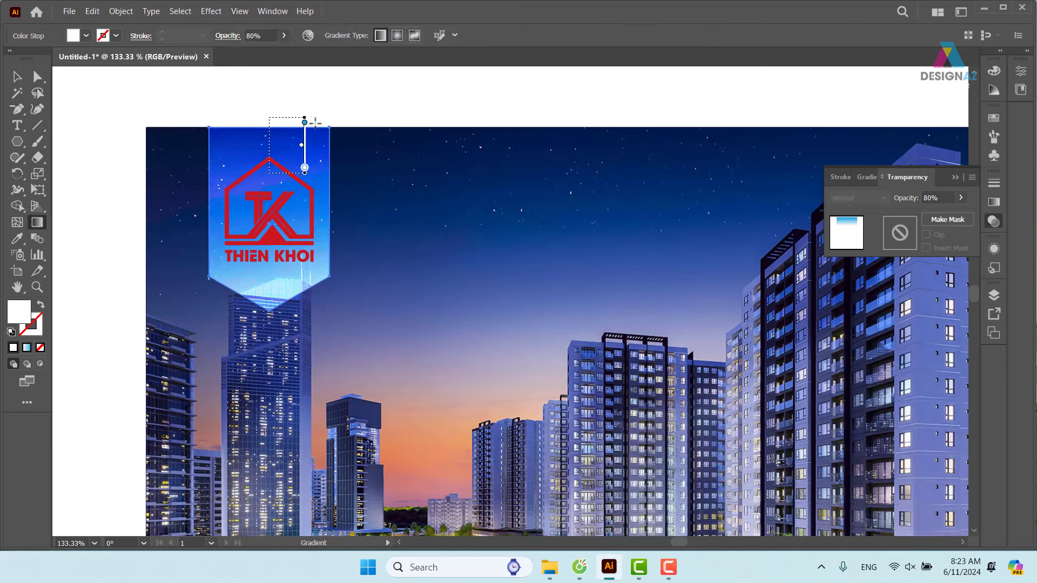
pyautogui.press('v')
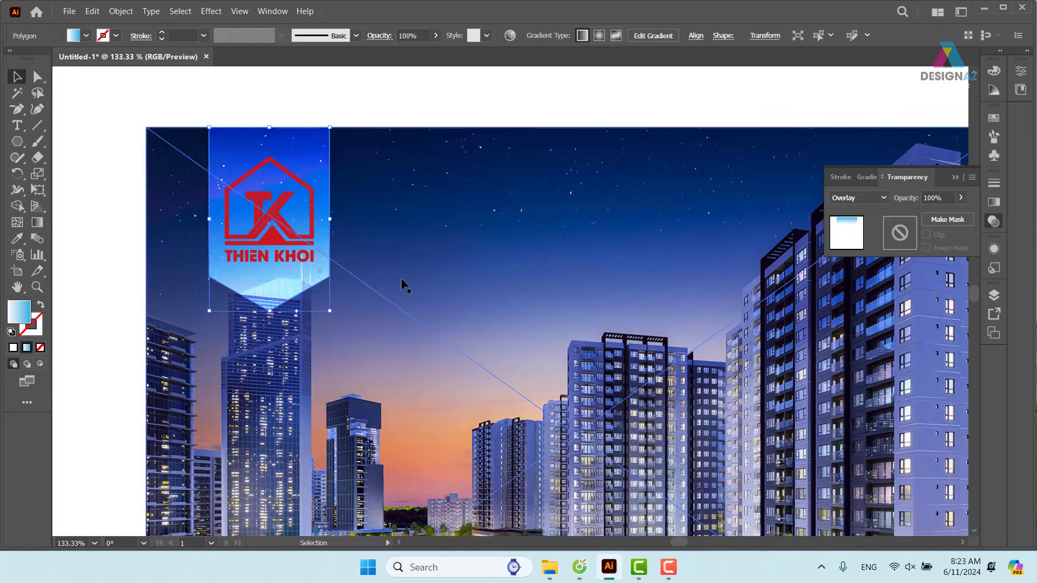
pyautogui.moveTo(319, 155)
pyautogui.mouseDown()
pyautogui.moveTo(330, 181)
pyautogui.moveTo(542, 181)
pyautogui.mouseUp()
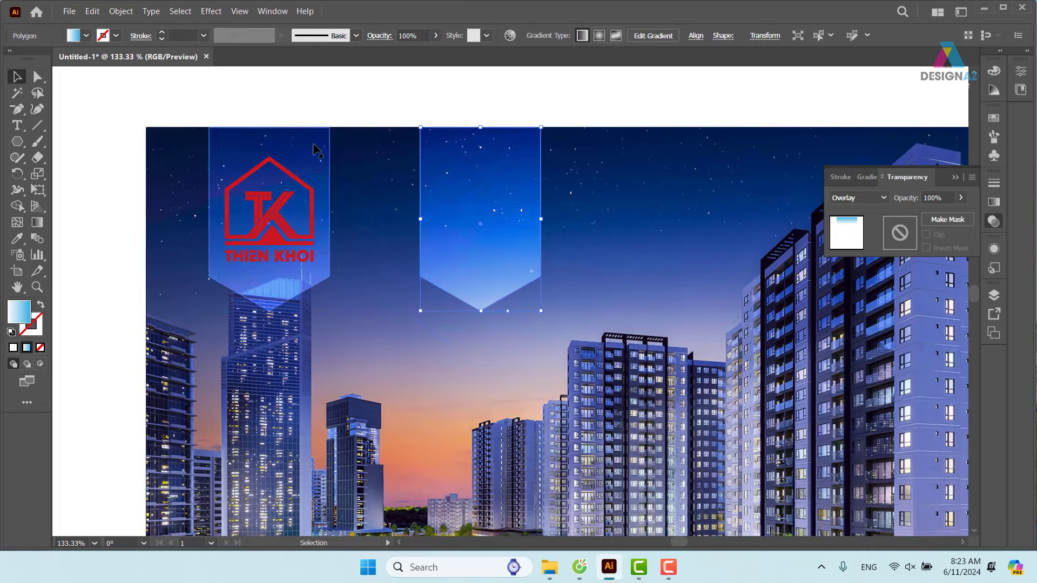
pyautogui.press('g')
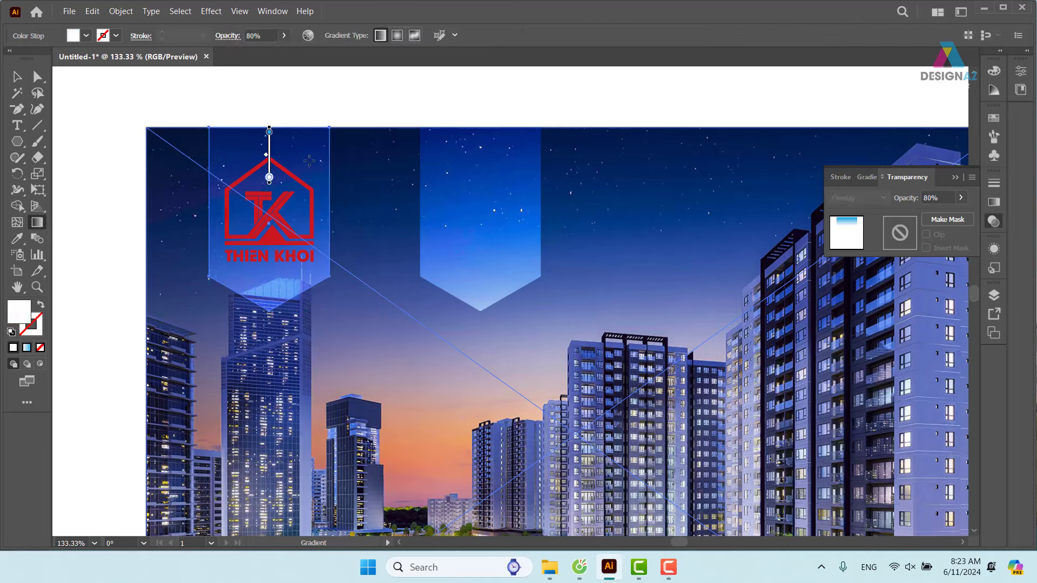
pyautogui.moveTo(269, 177); pyautogui.dragTo(269, 161)
# Step: Horizontally center-align the duplicate banner exactly over the original
pyautogui.click(18, 77)
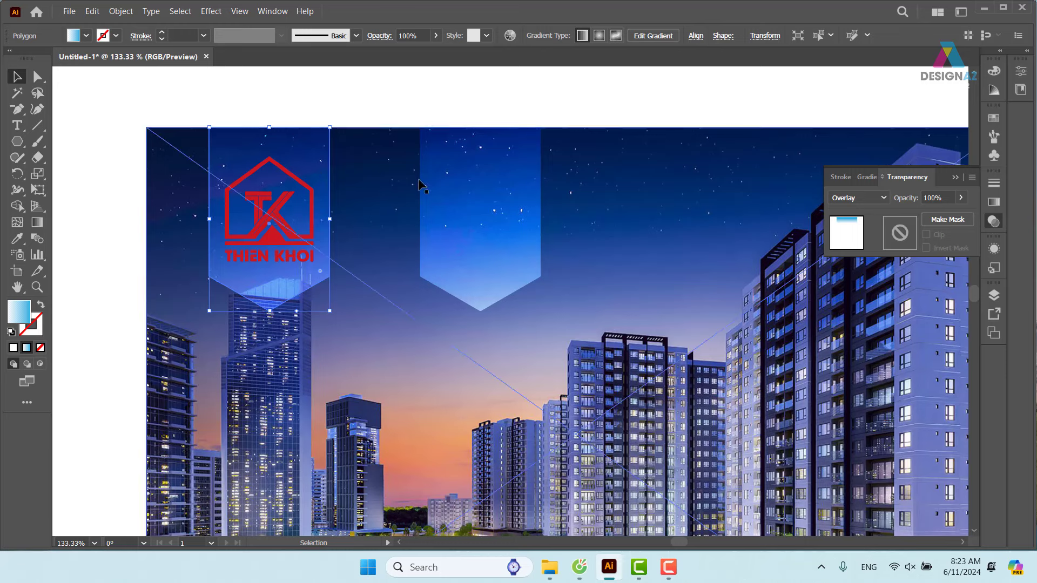
pyautogui.click(490, 205)
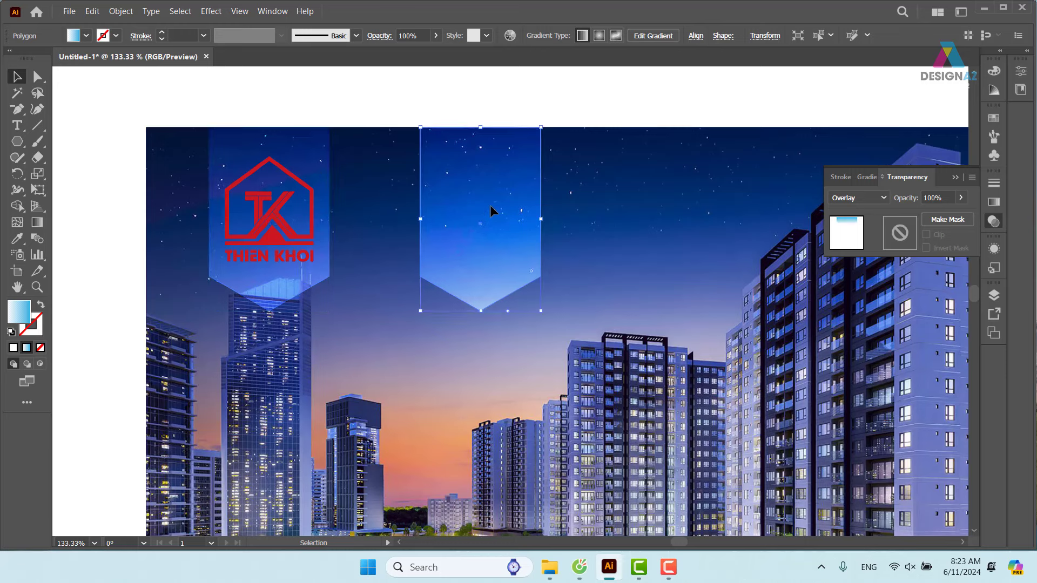
pyautogui.keyDown('shift'); pyautogui.click(297, 284); pyautogui.keyUp('shift')
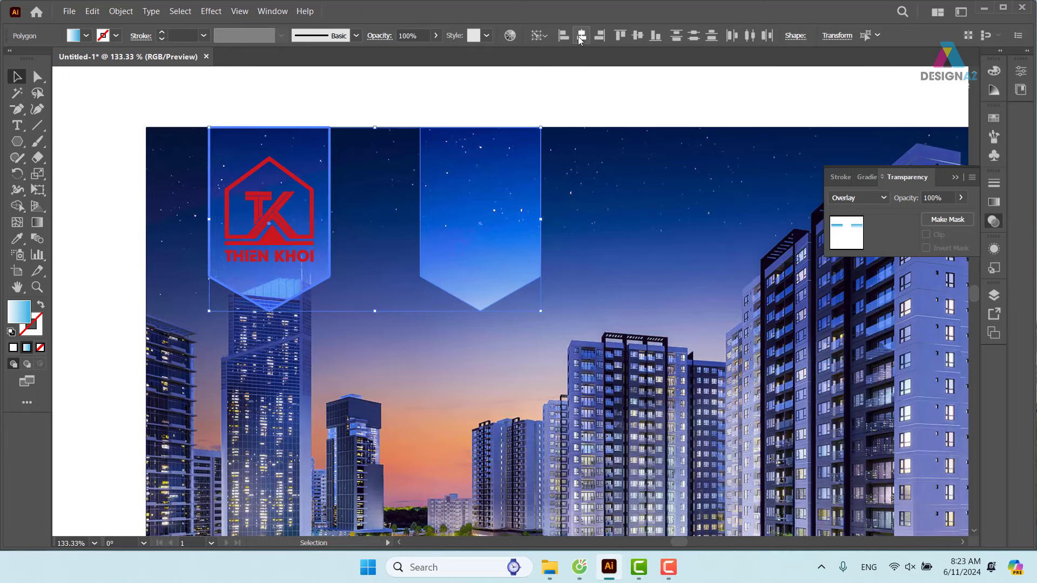
pyautogui.click(581, 35)
pyautogui.click(429, 99)
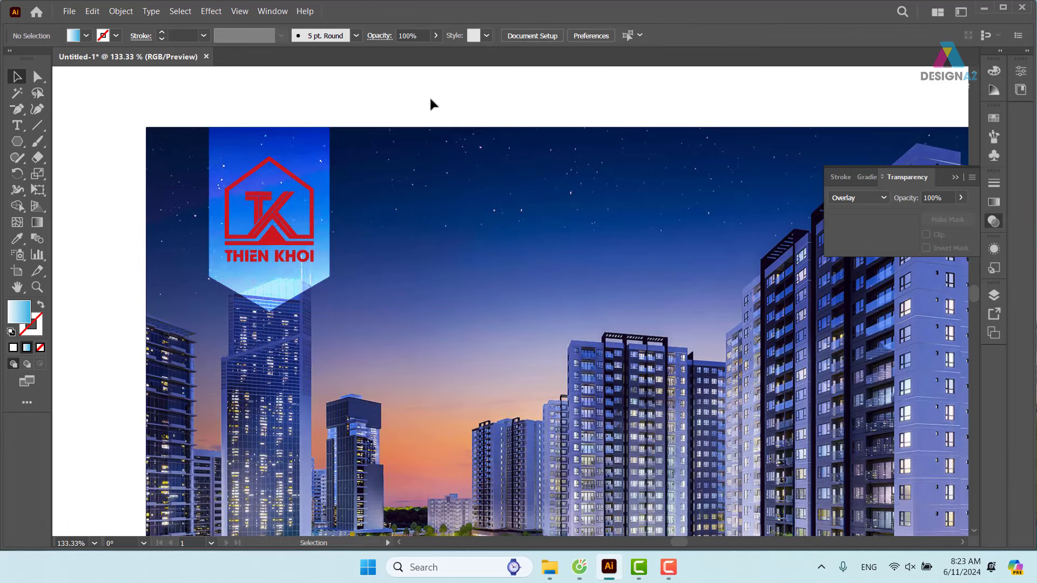
# Step: Move the banner gradient's first stop to the middle and set its opacity to 100%
pyautogui.moveTo(405, 241); pyautogui.dragTo(474, 244)
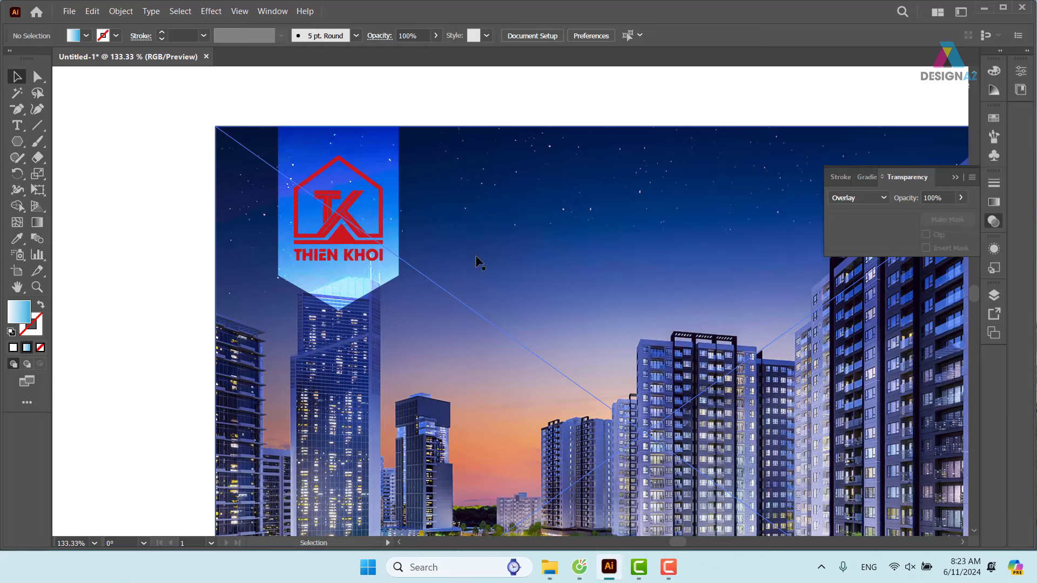
pyautogui.click(391, 158)
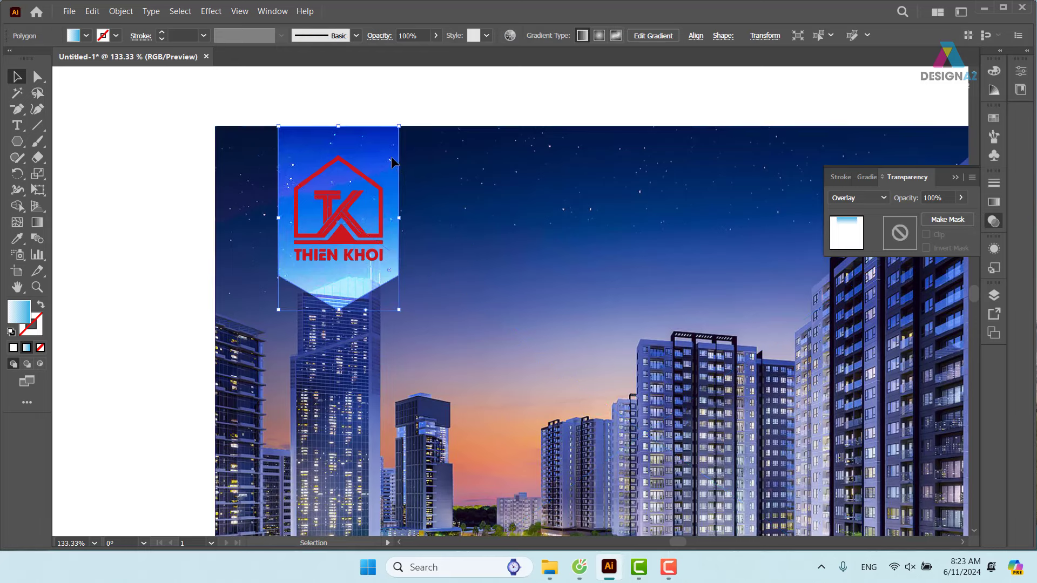
pyautogui.click(993, 202)
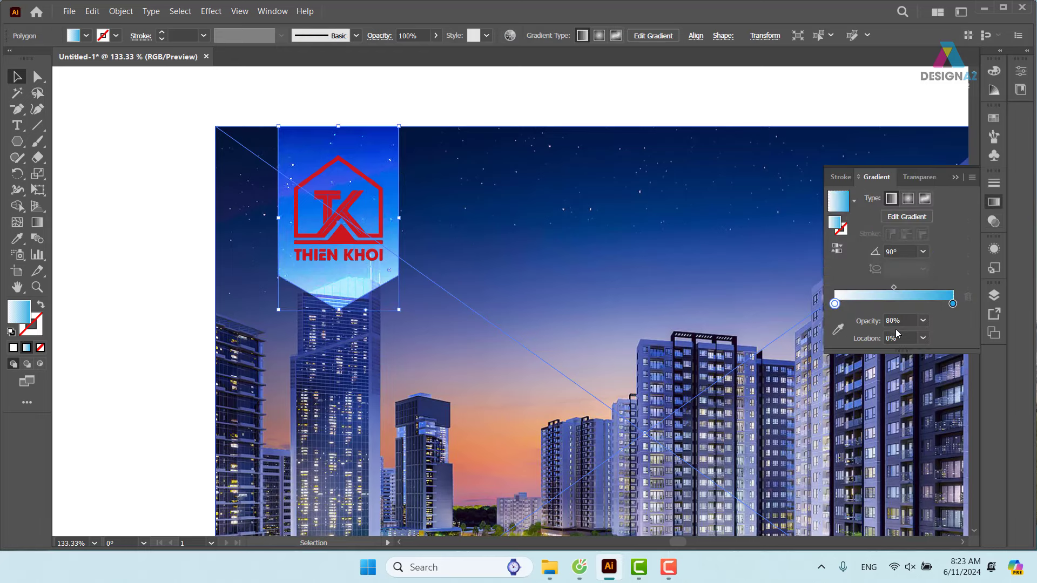
pyautogui.moveTo(835, 303); pyautogui.dragTo(892, 304)
pyautogui.click(862, 323)
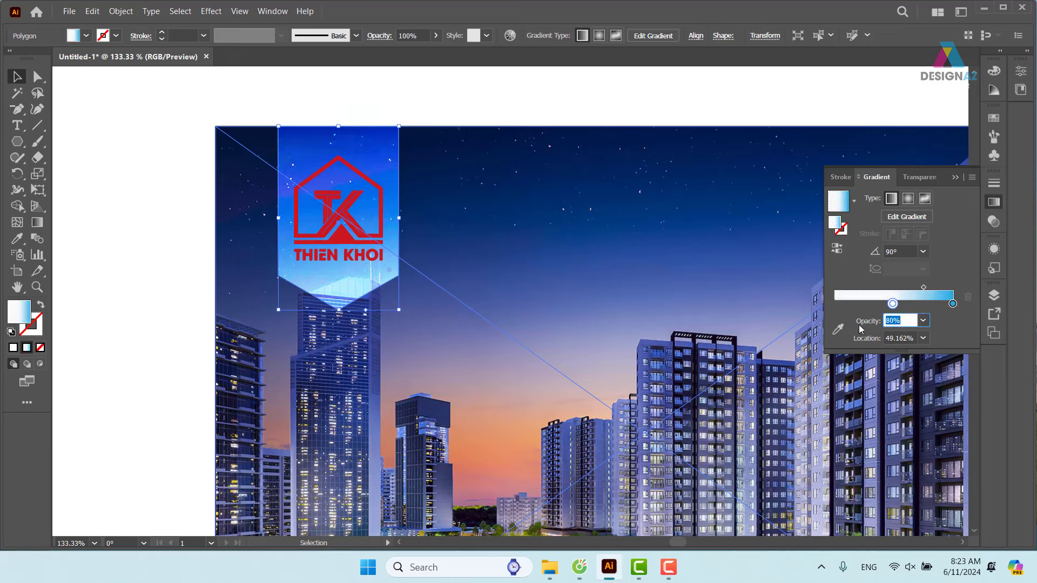
pyautogui.write('10')
pyautogui.press('Return')
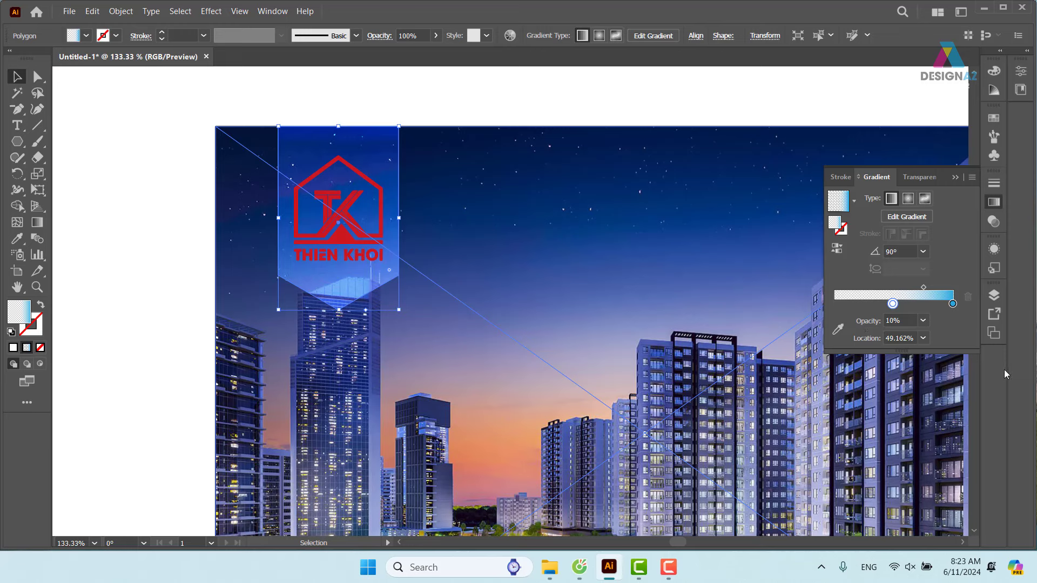
pyautogui.moveTo(892, 303); pyautogui.dragTo(900, 304)
pyautogui.doubleClick(909, 319)
pyautogui.write('100')
pyautogui.press('Return')
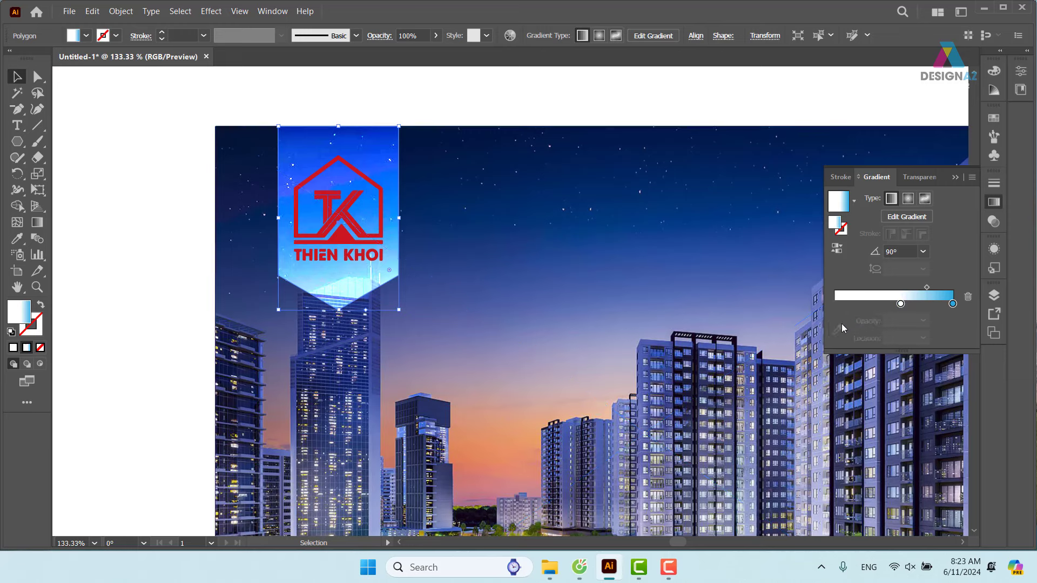
# Step: Make the end stops white and place the blue stop at about 48% location
pyautogui.moveTo(952, 304); pyautogui.dragTo(834, 303)
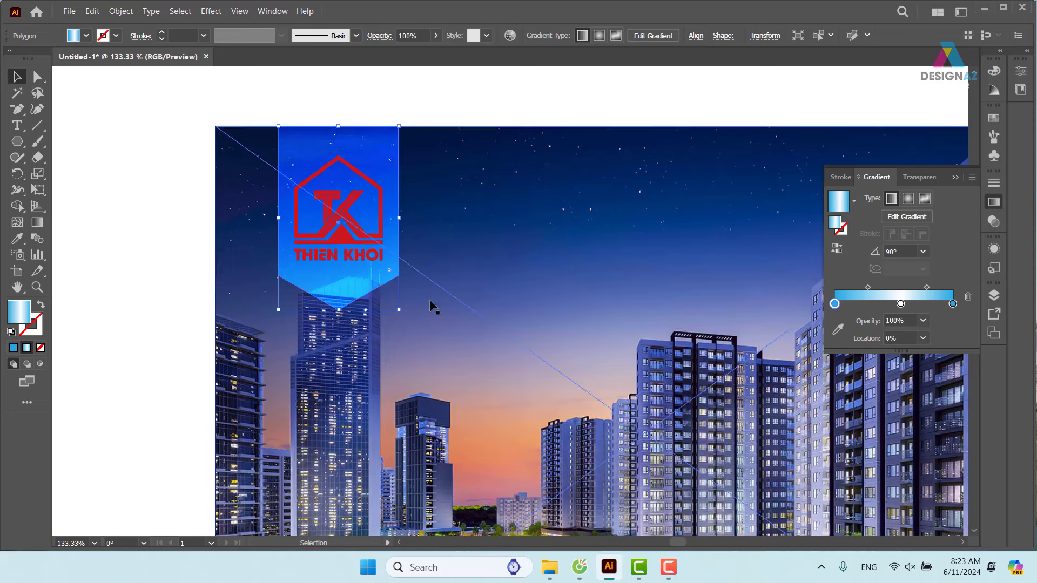
pyautogui.moveTo(902, 304); pyautogui.dragTo(893, 305)
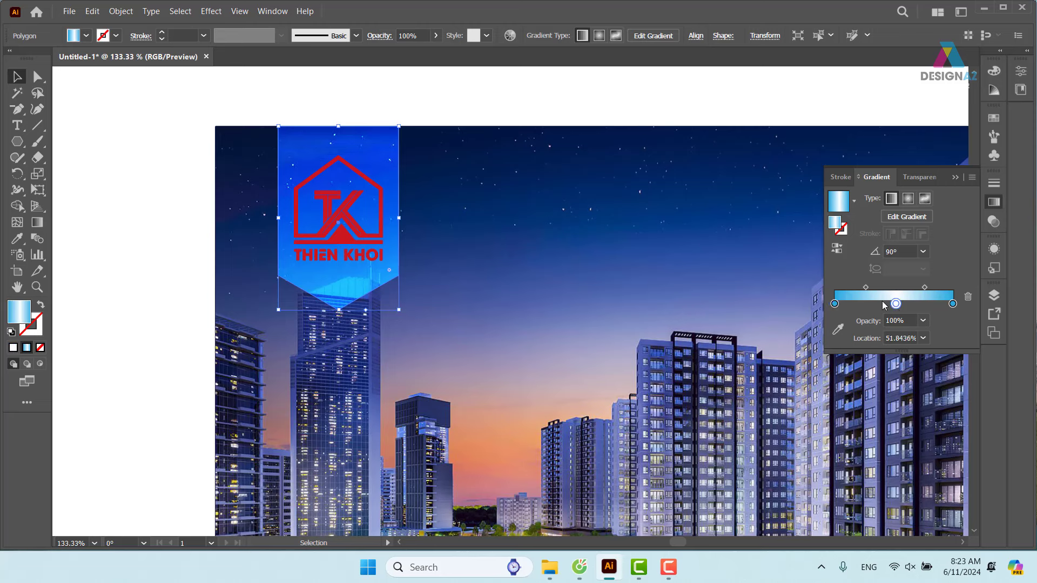
pyautogui.click(834, 304)
pyautogui.doubleClick(834, 304)
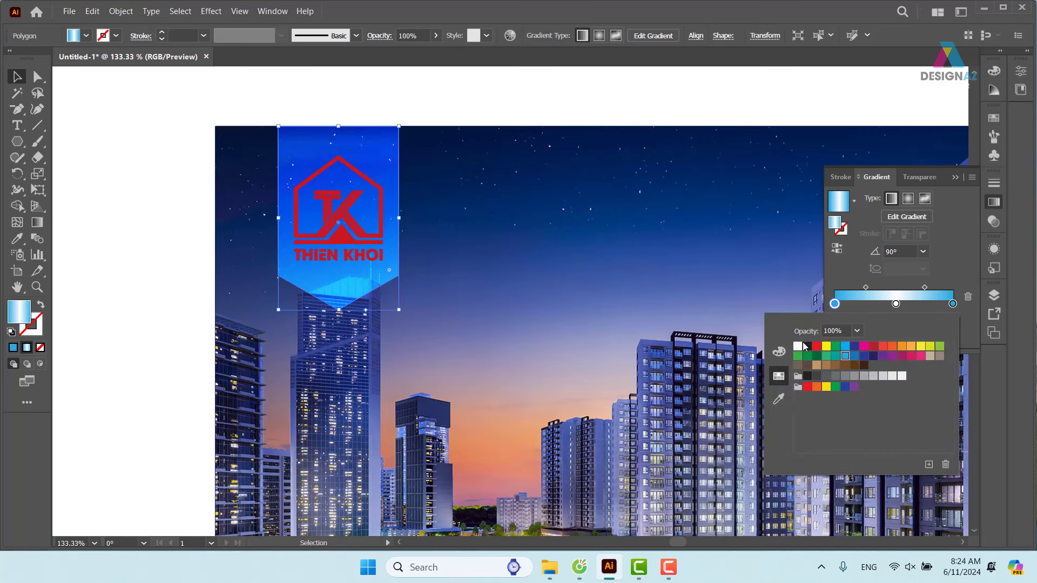
pyautogui.click(798, 346)
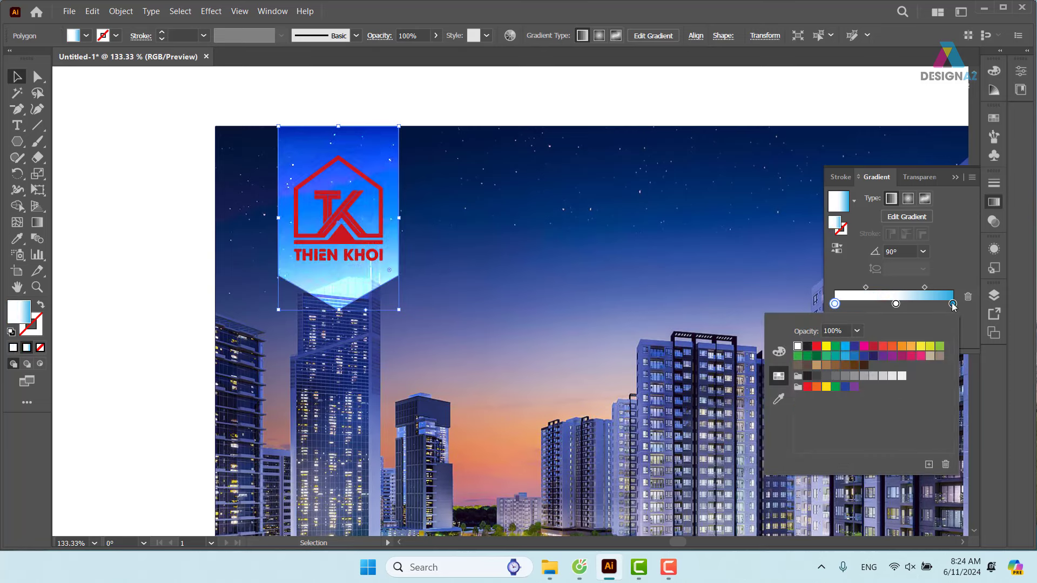
pyautogui.press('Escape')
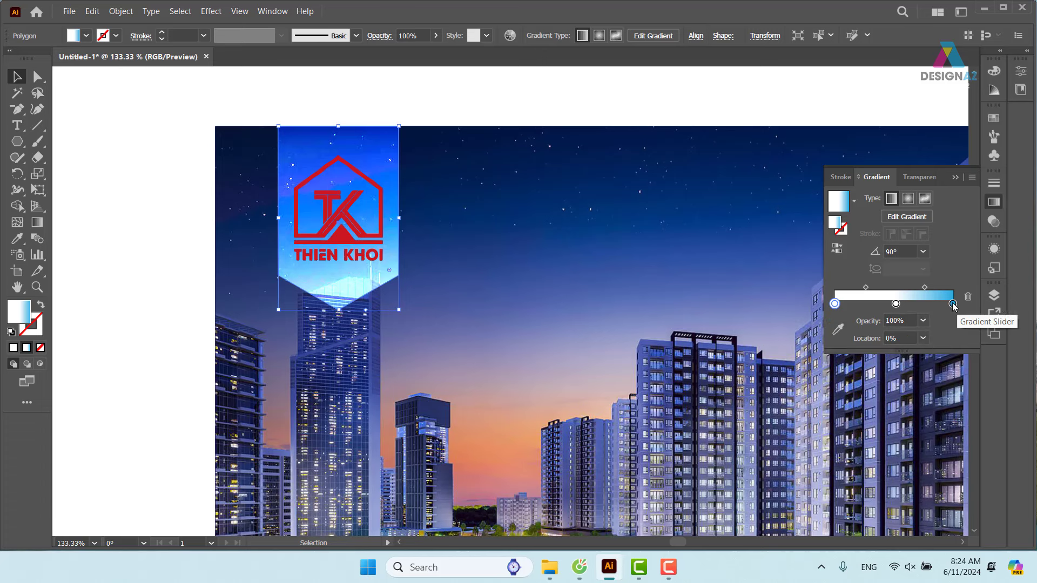
pyautogui.moveTo(953, 306)
pyautogui.mouseDown()
pyautogui.moveTo(876, 304)
pyautogui.moveTo(977, 314)
pyautogui.mouseUp()
pyautogui.moveTo(875, 304); pyautogui.dragTo(894, 304)
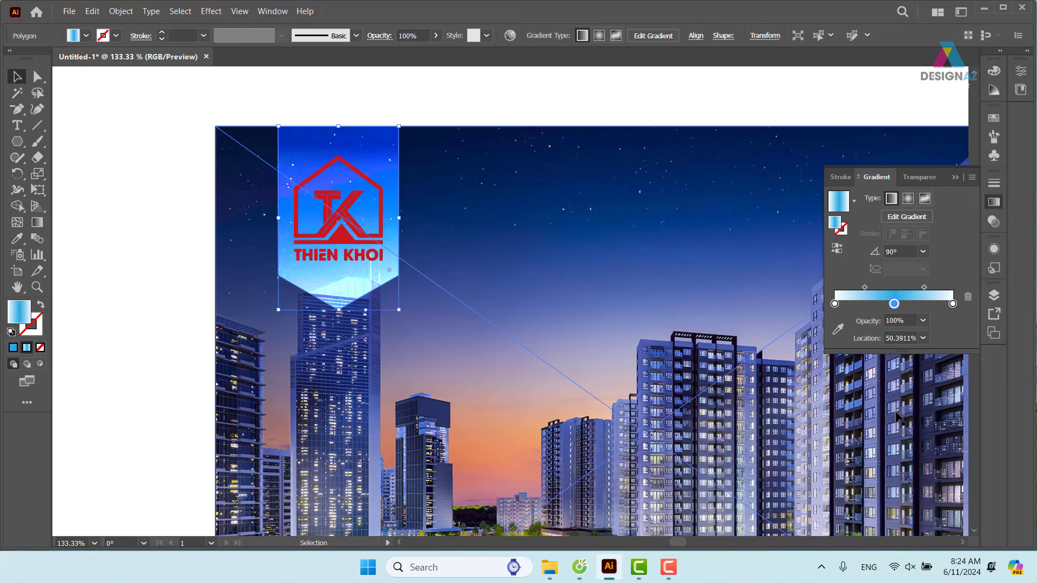
pyautogui.moveTo(894, 304); pyautogui.dragTo(891, 303)
pyautogui.click(169, 114)
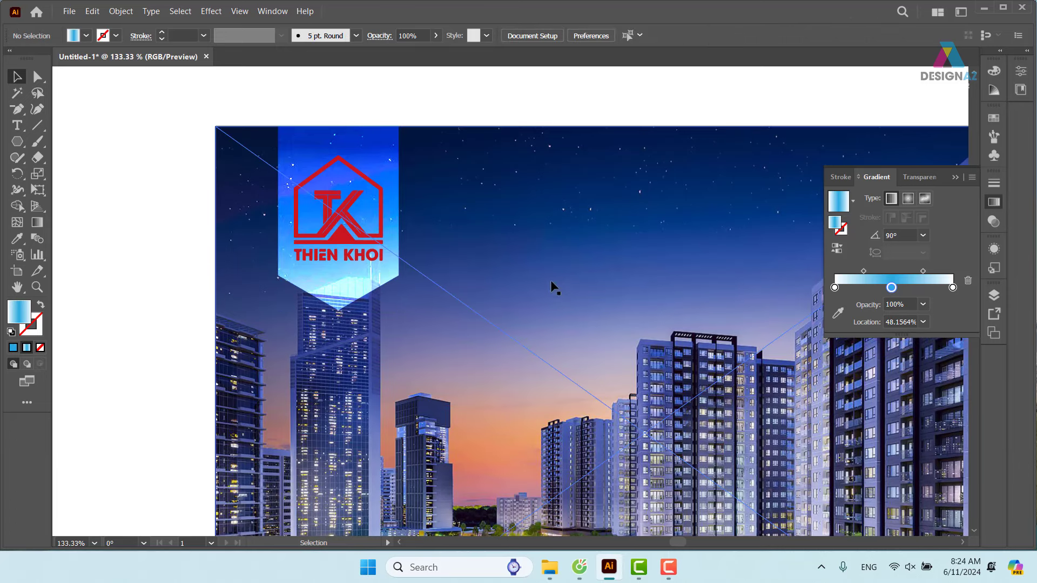
# Step: Move the banner copy aside and redraw its gradient to run vertically down the tab at -90°
pyautogui.moveTo(383, 146); pyautogui.dragTo(587, 193)
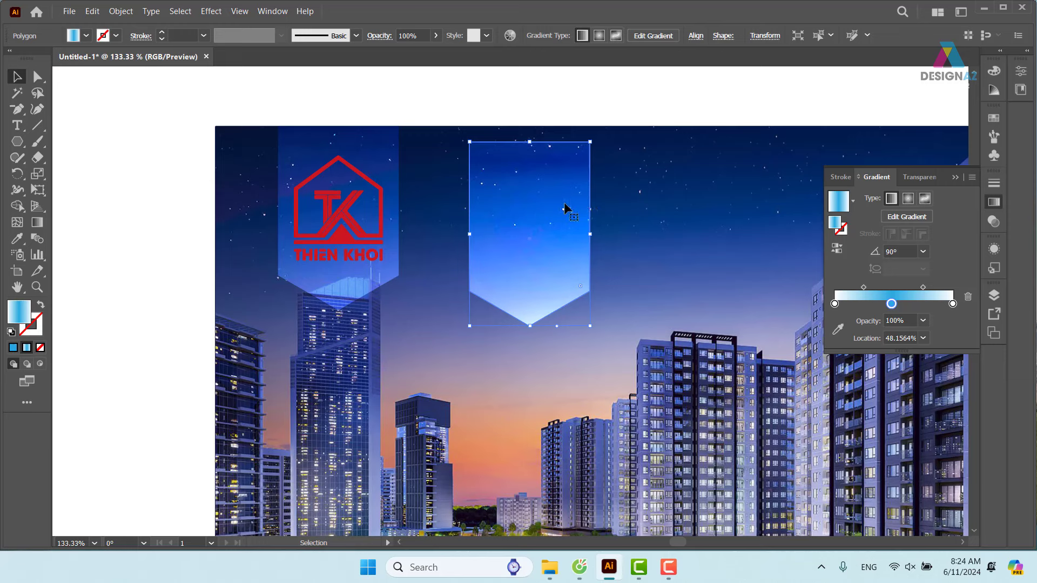
pyautogui.press('g')
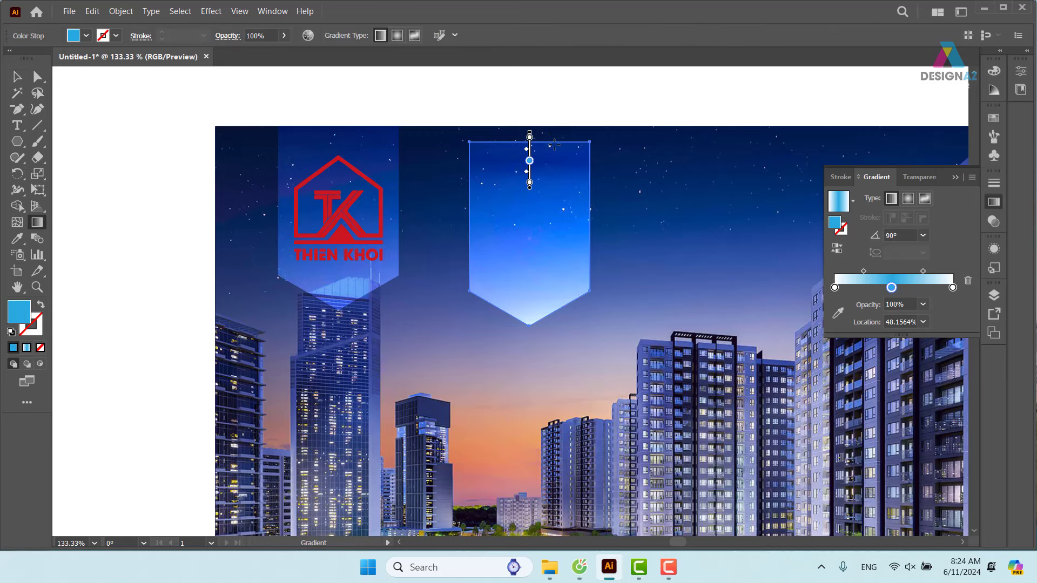
pyautogui.moveTo(555, 281); pyautogui.dragTo(554, 324)
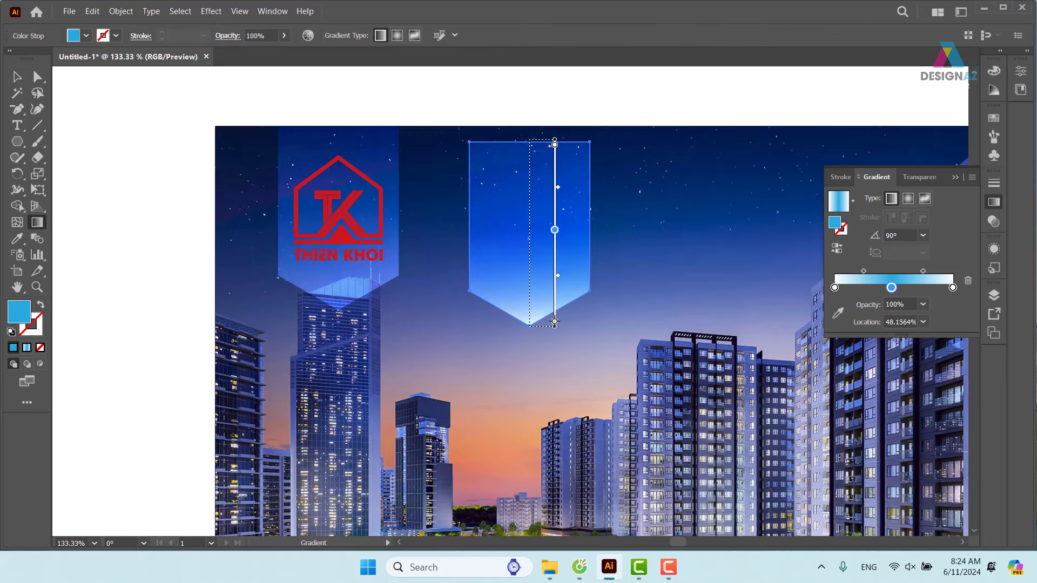
pyautogui.moveTo(530, 144); pyautogui.dragTo(529, 322)
pyautogui.moveTo(564, 146); pyautogui.dragTo(557, 318)
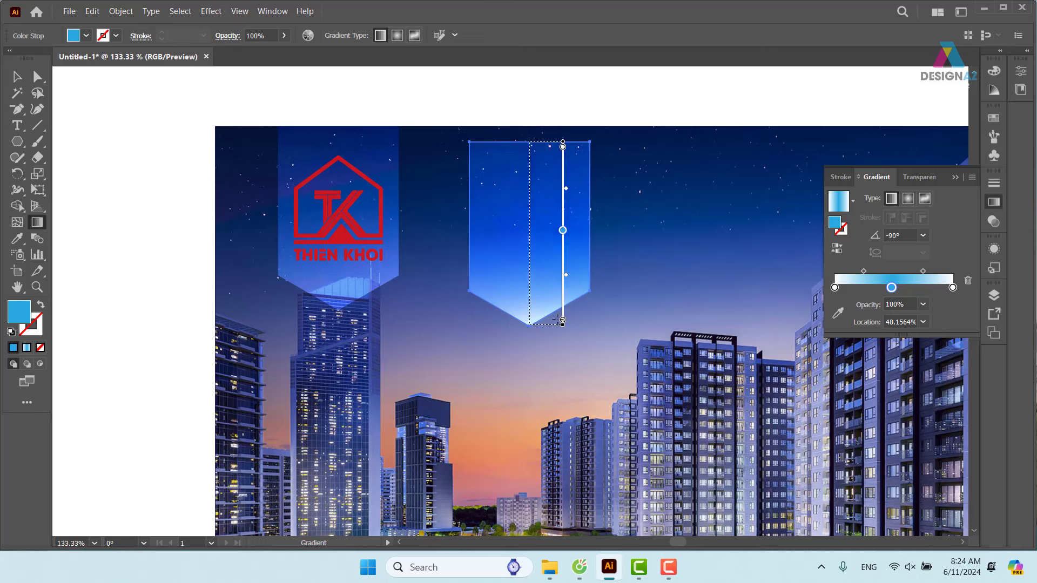
pyautogui.hotkey('ctrl', 'z')
# Step: Set the new gradient tab's blend mode to Normal and delete the old tab behind the logo
pyautogui.press('v')
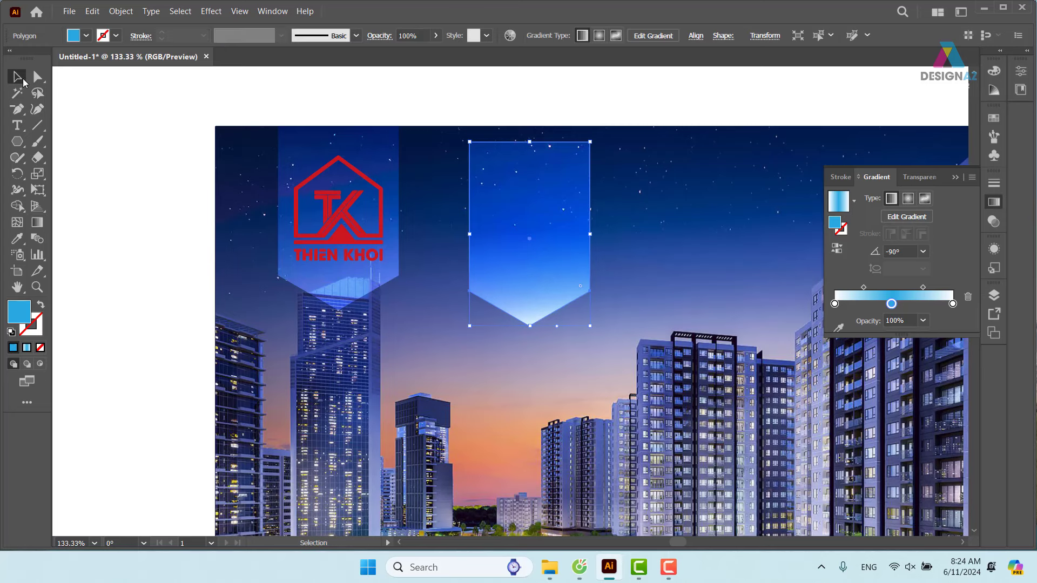
pyautogui.click(997, 222)
pyautogui.click(871, 198)
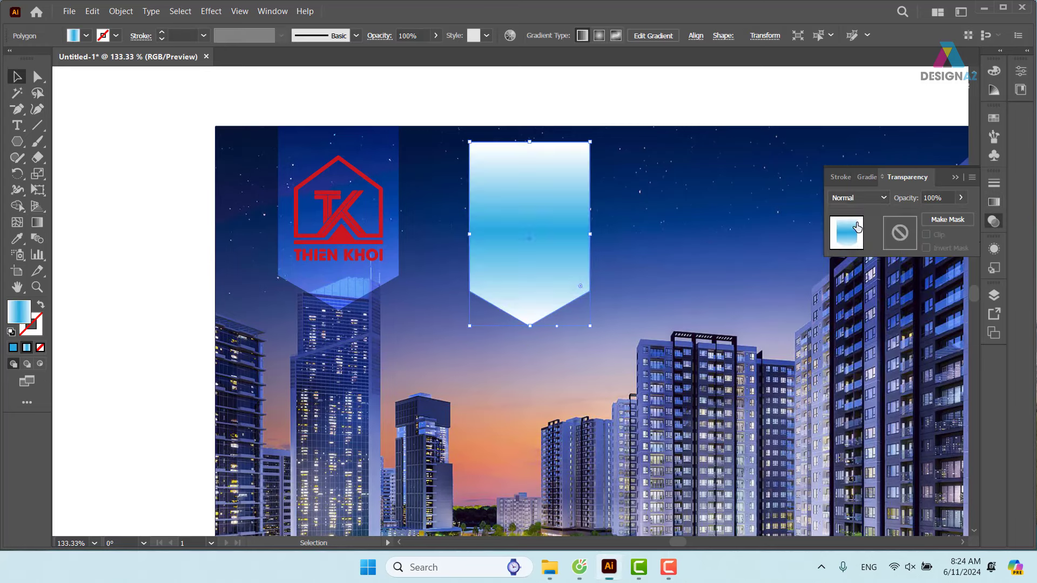
pyautogui.click(412, 93)
pyautogui.click(381, 143)
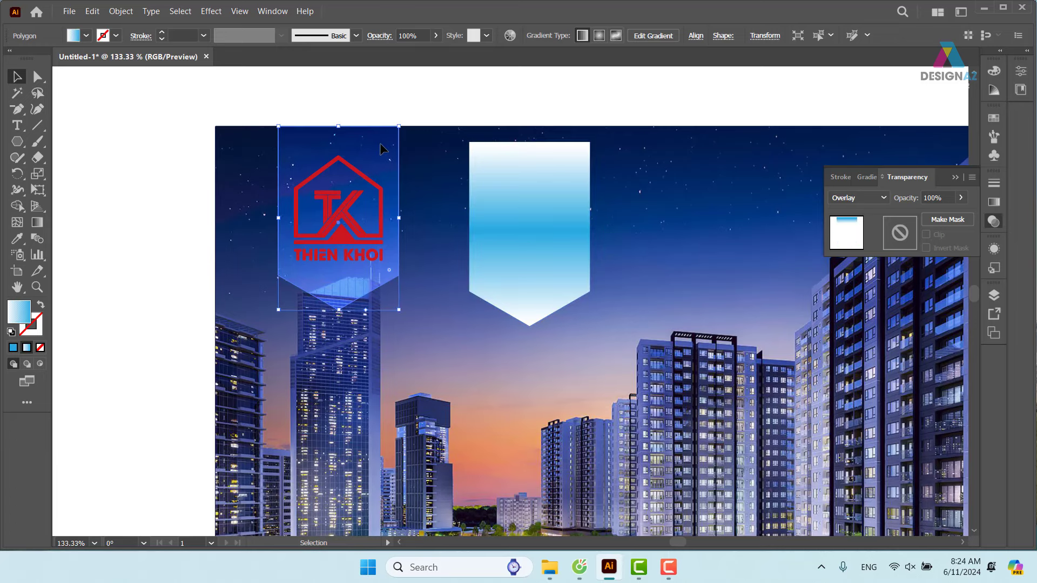
pyautogui.press('Delete')
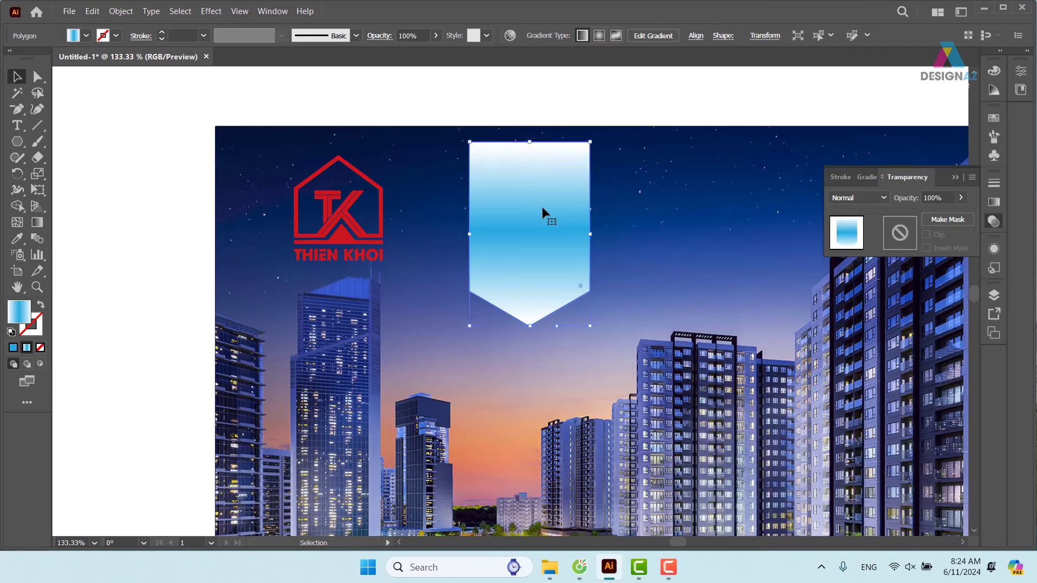
# Step: Move the gradient tab behind the logo and Align Top with the city photo
pyautogui.moveTo(542, 207); pyautogui.dragTo(369, 189)
pyautogui.keyDown('shift'); pyautogui.click(461, 186); pyautogui.keyUp('shift')
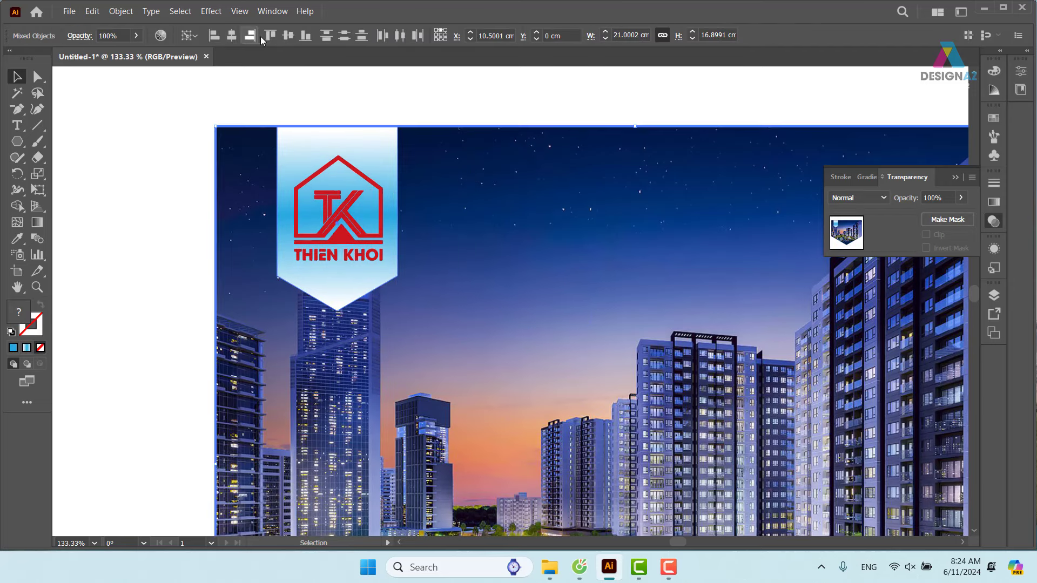
pyautogui.click(271, 36)
pyautogui.click(419, 103)
pyautogui.click(385, 172)
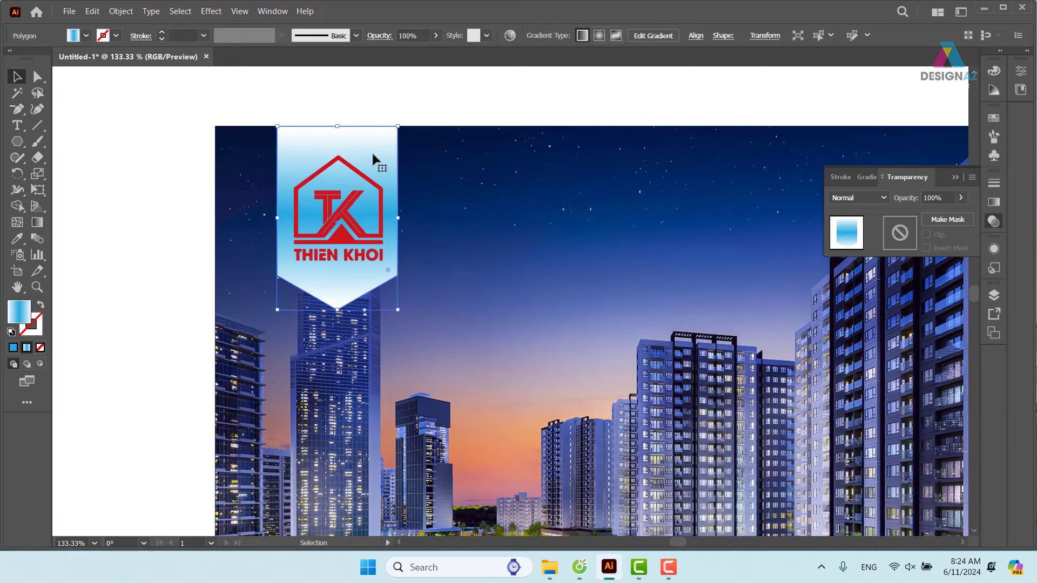
# Step: Switch the gradient tab's blend mode to Overlay
pyautogui.click(867, 198)
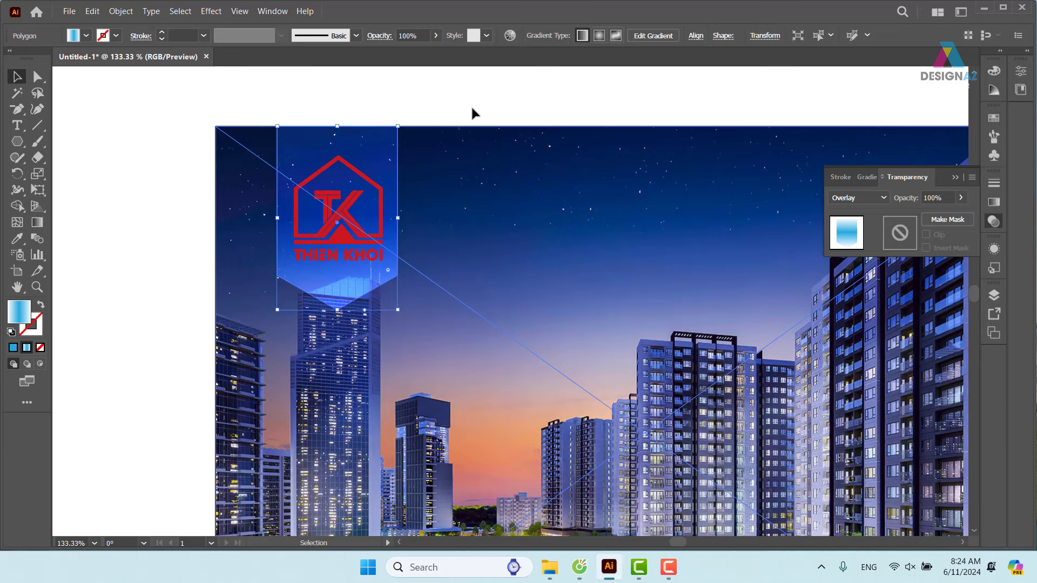
pyautogui.press('a')
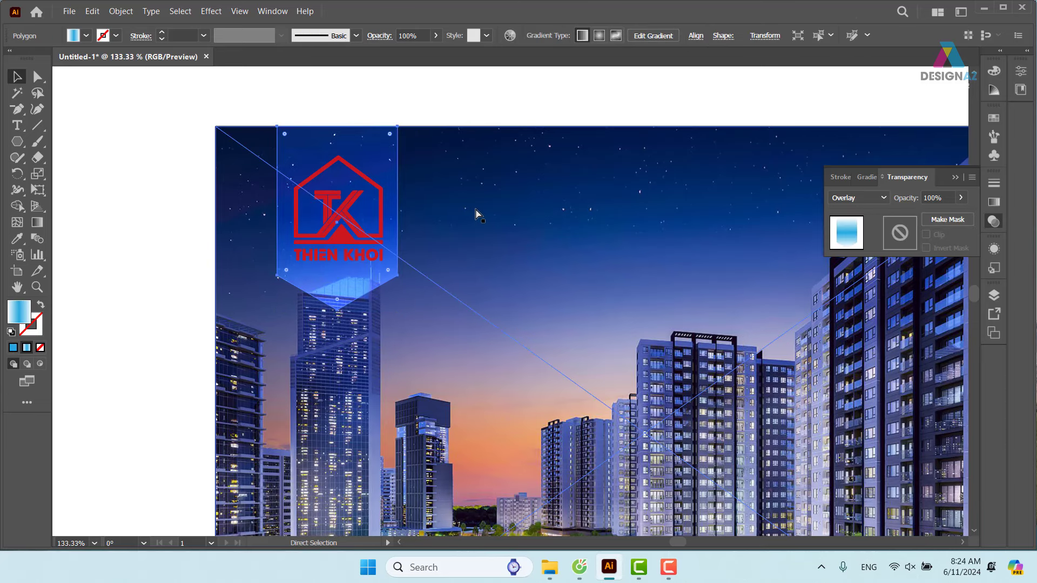
pyautogui.press('v')
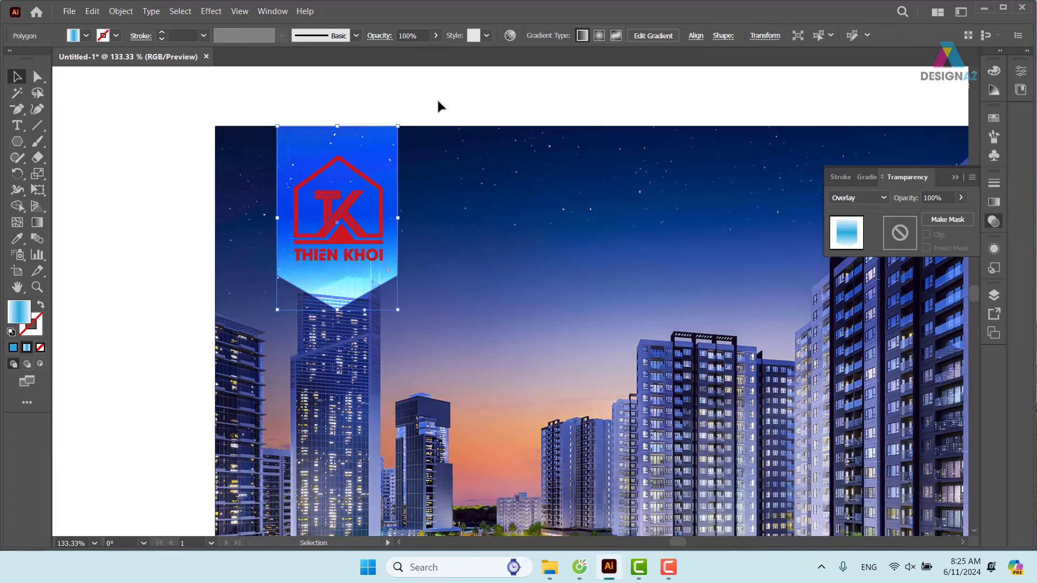
pyautogui.click(436, 106)
# Step: Preview the Thien Khoi logo filled with the white swatch
pyautogui.click(381, 236)
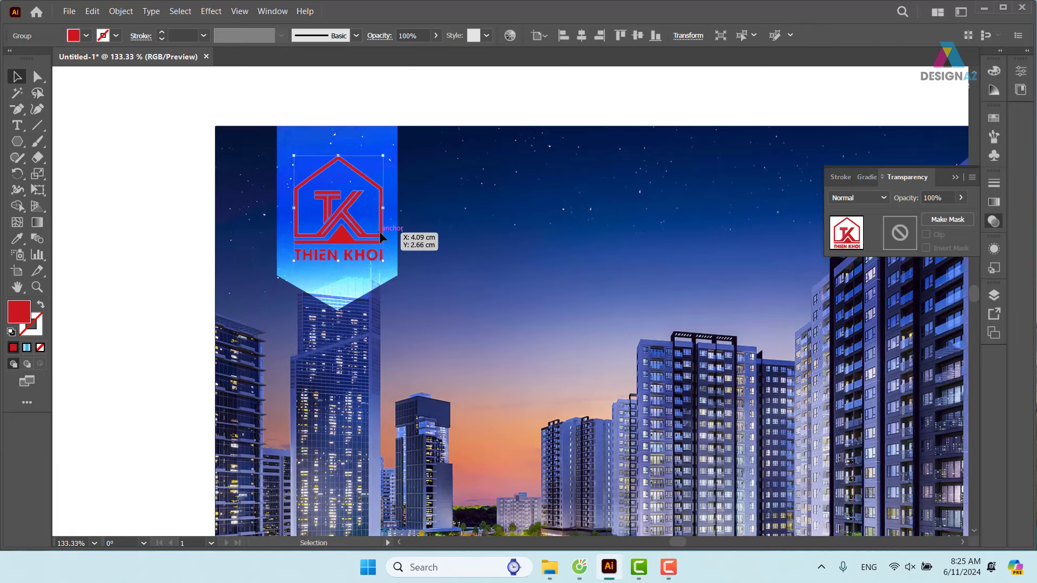
pyautogui.click(994, 117)
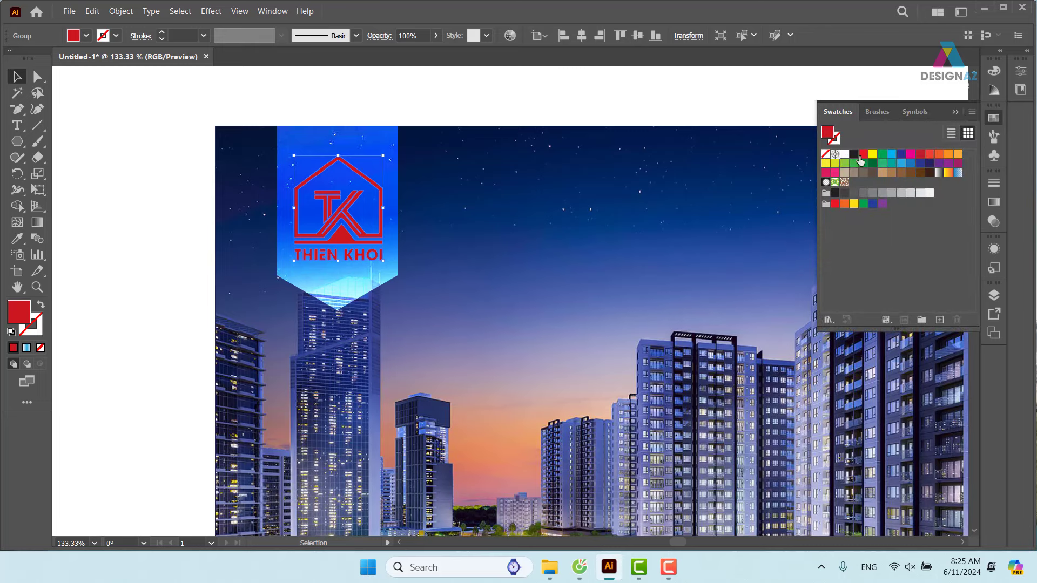
pyautogui.click(845, 155)
pyautogui.click(518, 102)
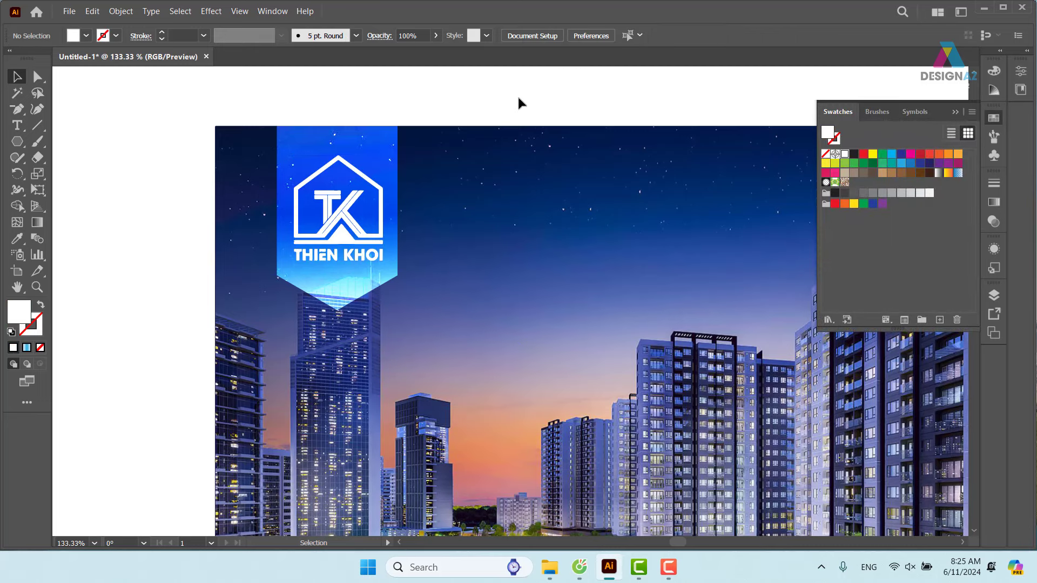
# Step: Zoom out and back in on the logo, then undo to restore its red fill
pyautogui.hotkey('ctrl', '-')
pyautogui.hotkey('ctrl', '-')
pyautogui.hotkey('ctrl', '-')
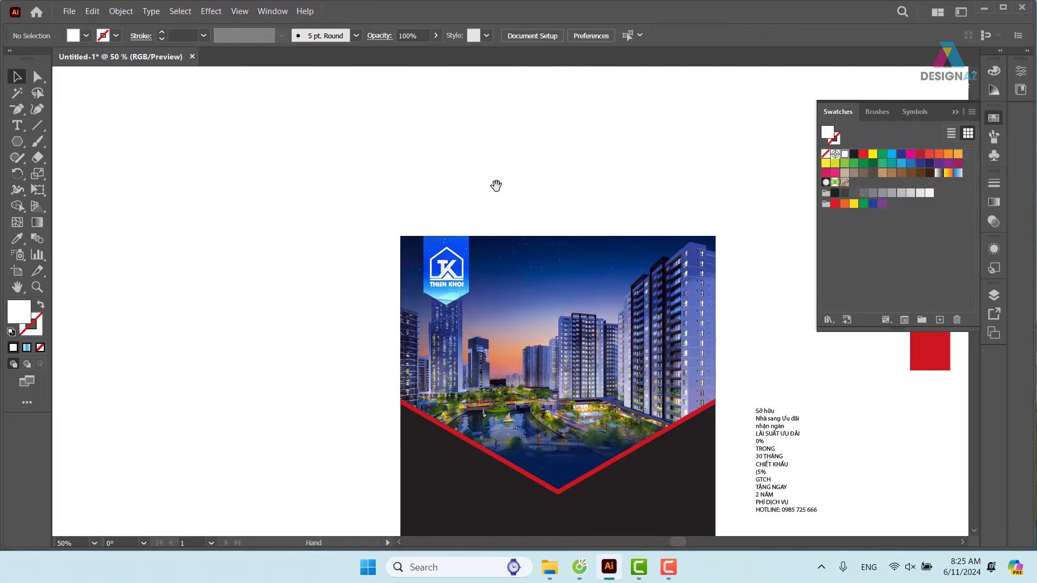
pyautogui.moveTo(496, 187); pyautogui.dragTo(460, 177)
pyautogui.press('z')
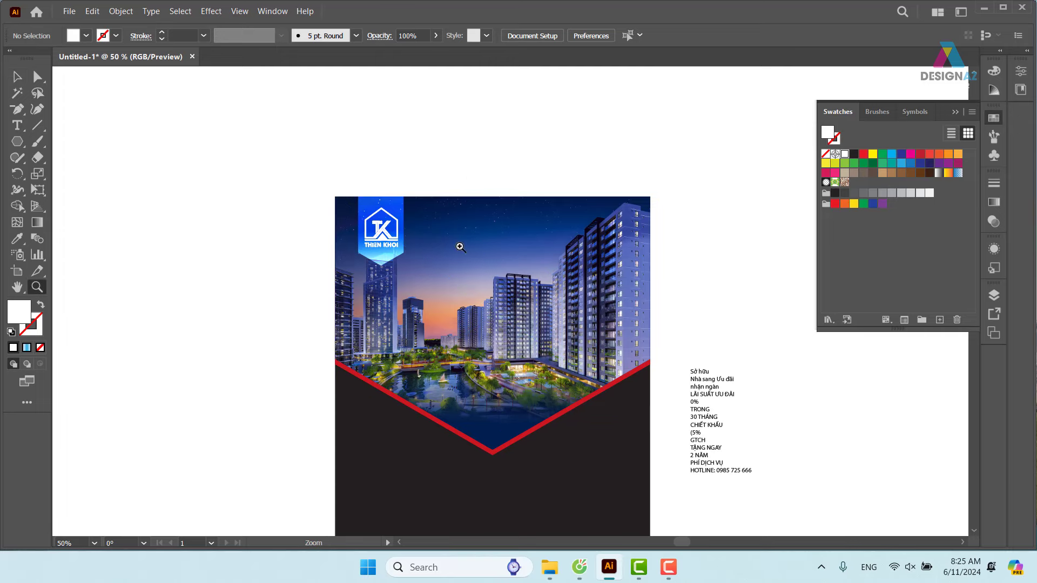
pyautogui.moveTo(456, 243); pyautogui.dragTo(466, 256)
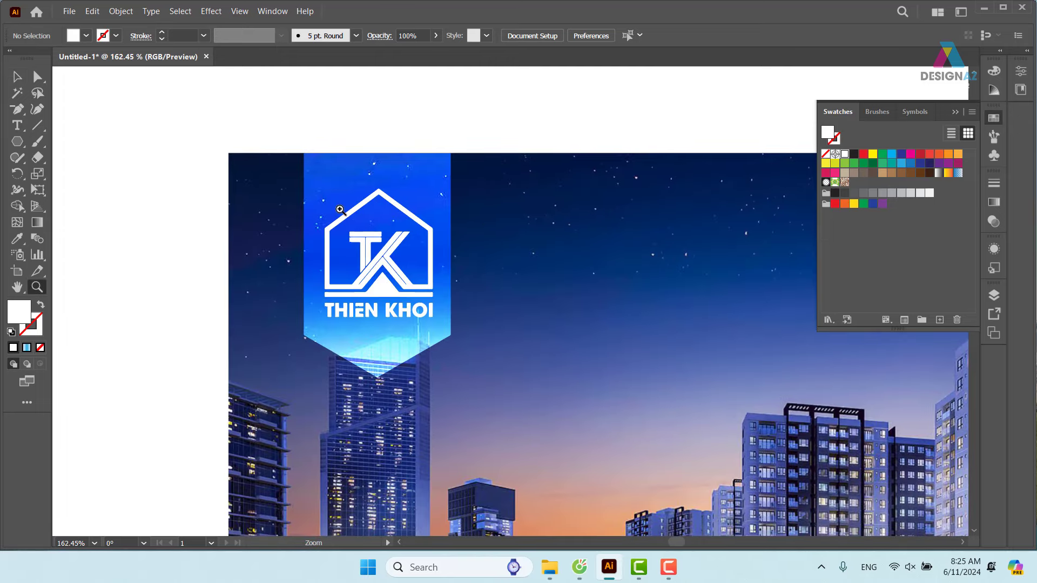
pyautogui.hotkey('ctrl', 'z')
pyautogui.click(17, 76)
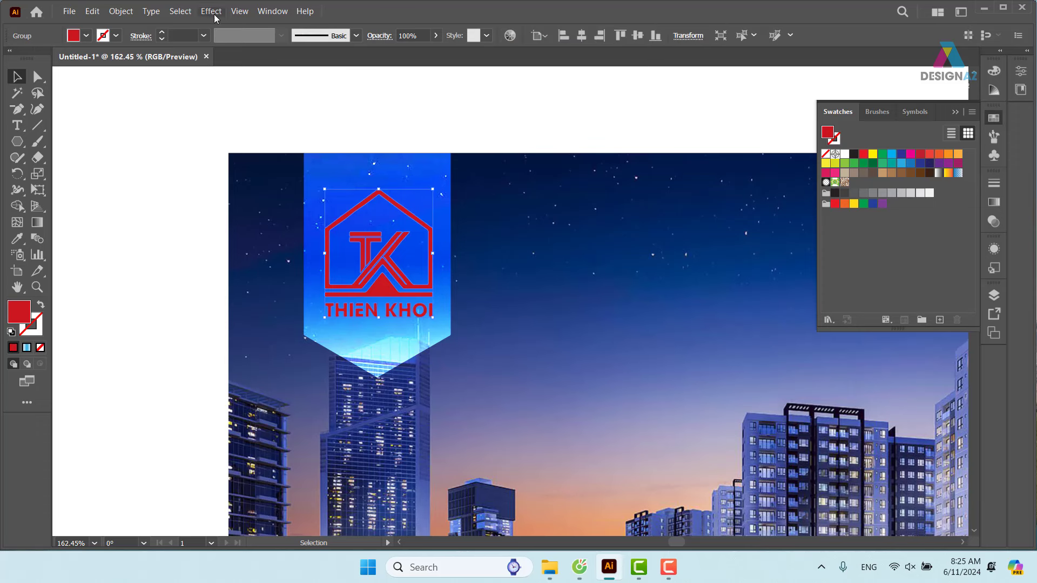
# Step: Add a Drop Shadow effect to the logo with X and Y offsets of 0
pyautogui.click(211, 12)
pyautogui.moveTo(228, 184)
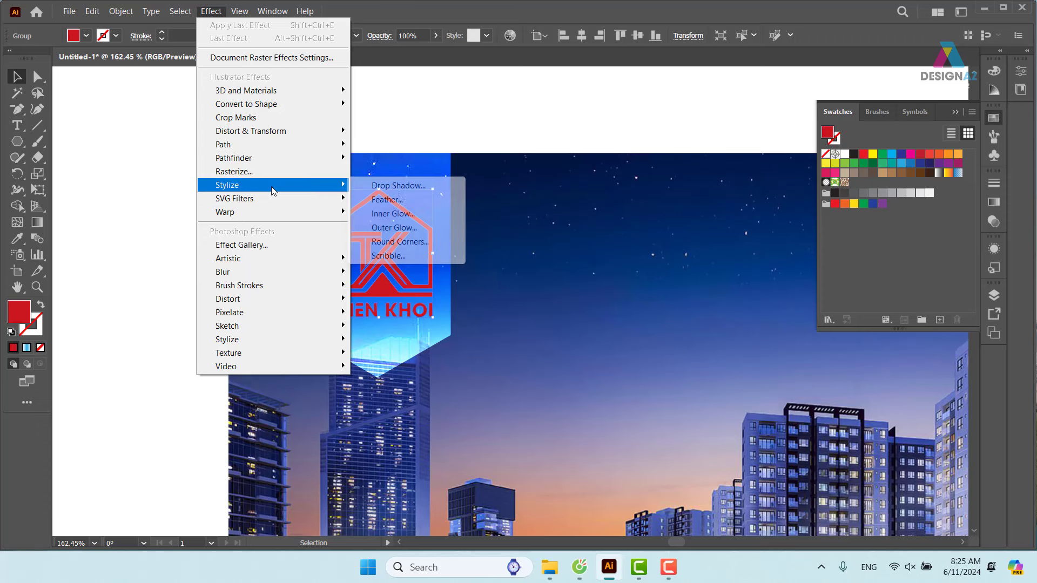
pyautogui.click(410, 185)
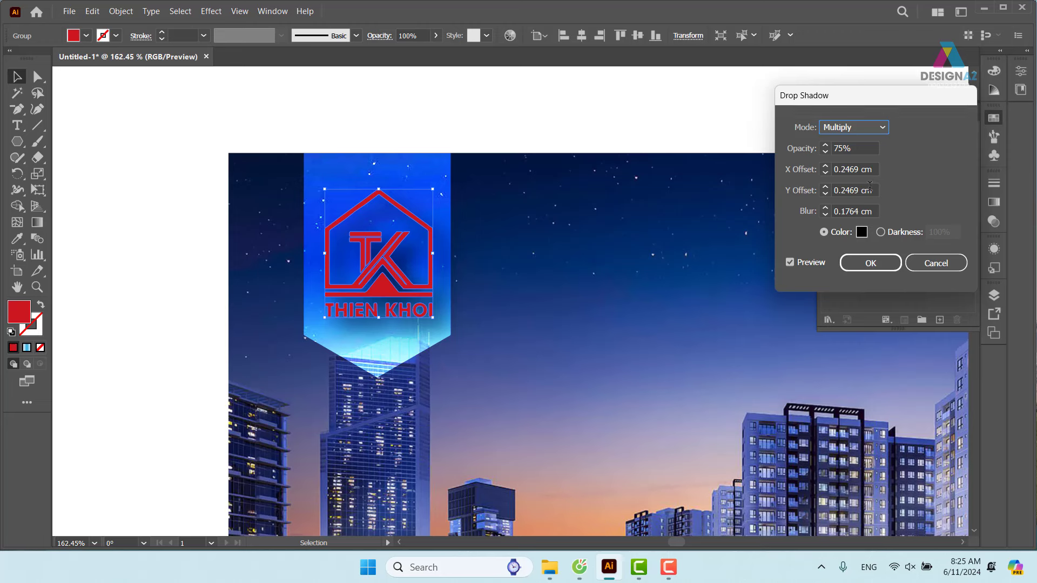
pyautogui.click(873, 170)
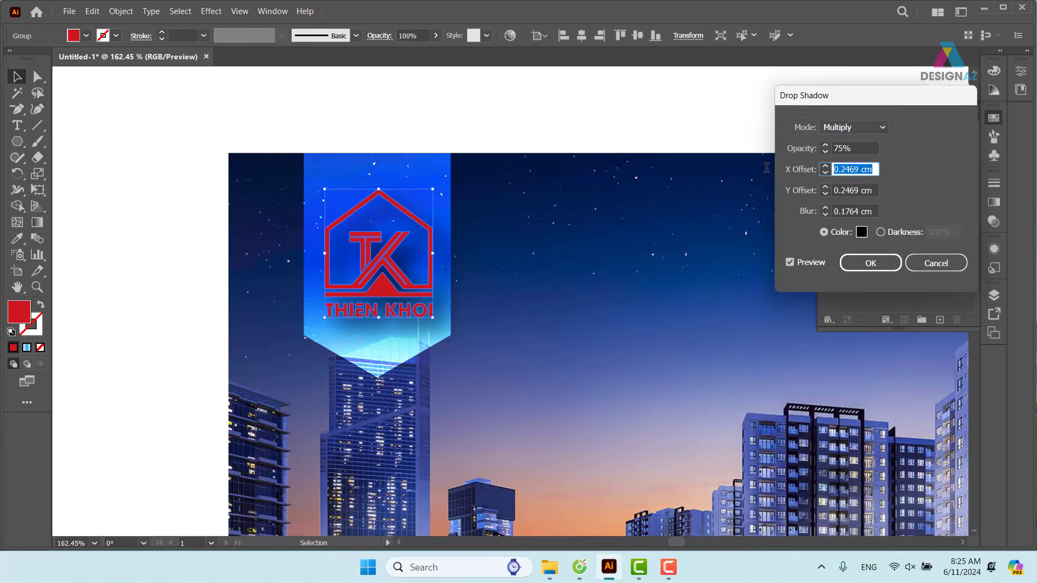
pyautogui.write('0')
pyautogui.press('Tab')
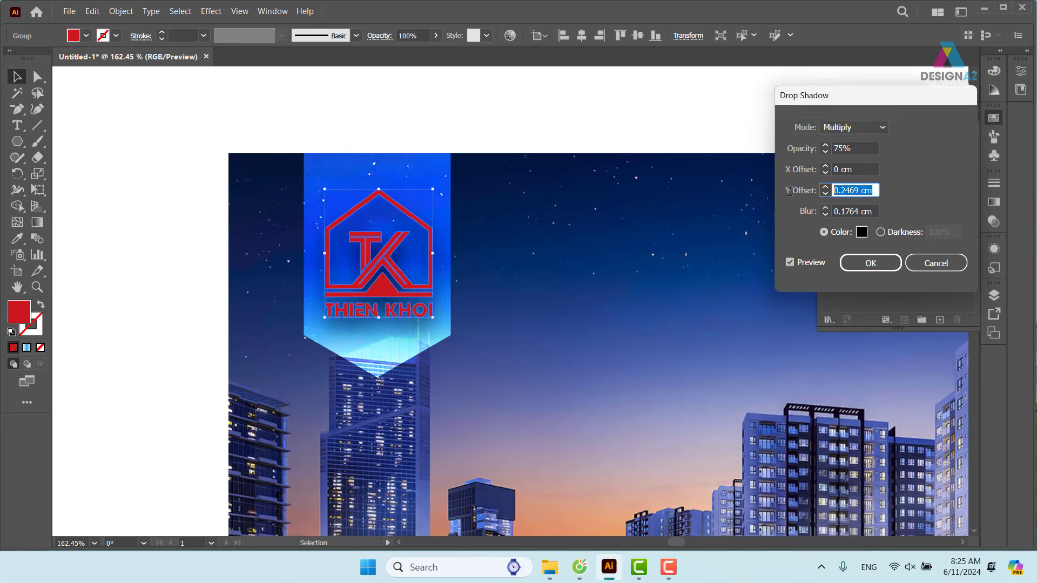
pyautogui.write('0')
pyautogui.click(860, 166)
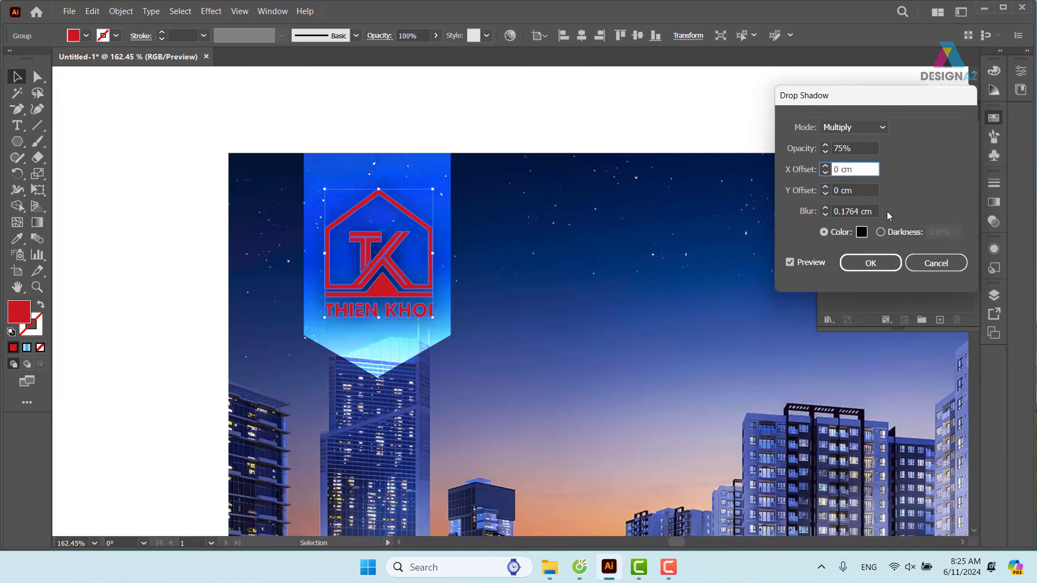
# Step: Make the shadow colour white with Normal blend mode
pyautogui.click(862, 232)
pyautogui.moveTo(605, 124); pyautogui.dragTo(547, 30)
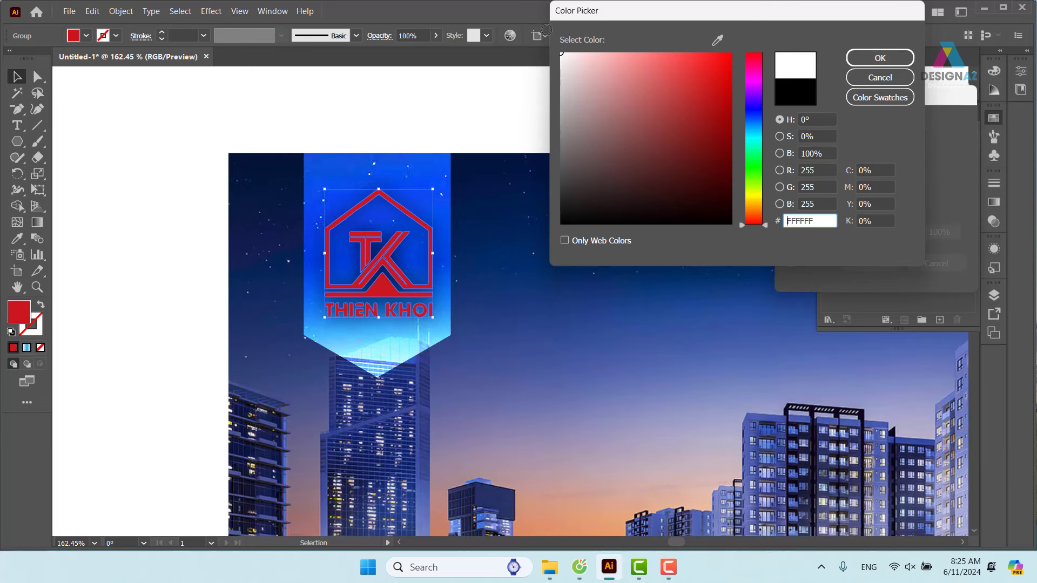
pyautogui.click(880, 58)
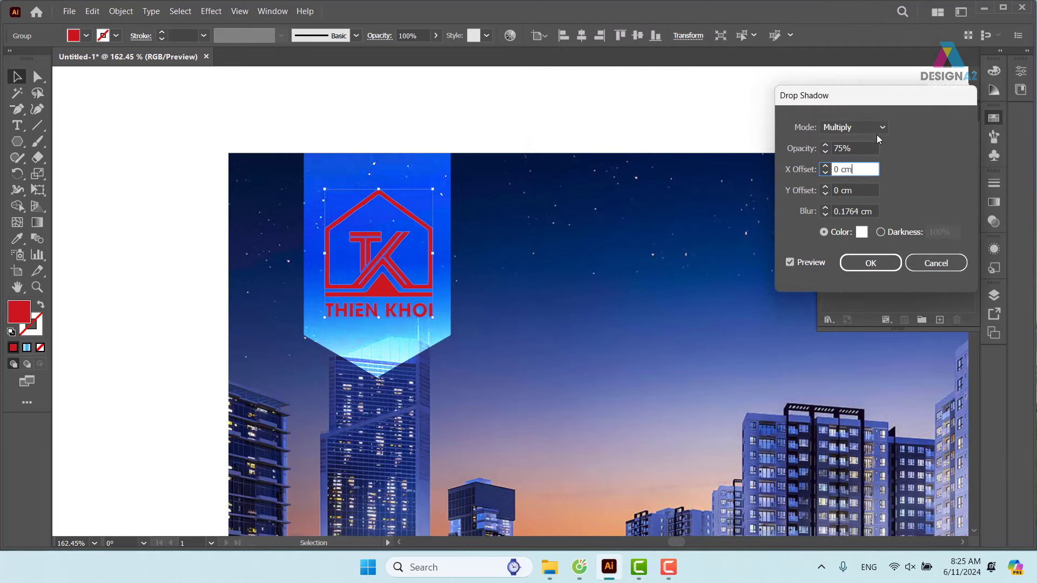
pyautogui.click(875, 128)
pyautogui.click(846, 142)
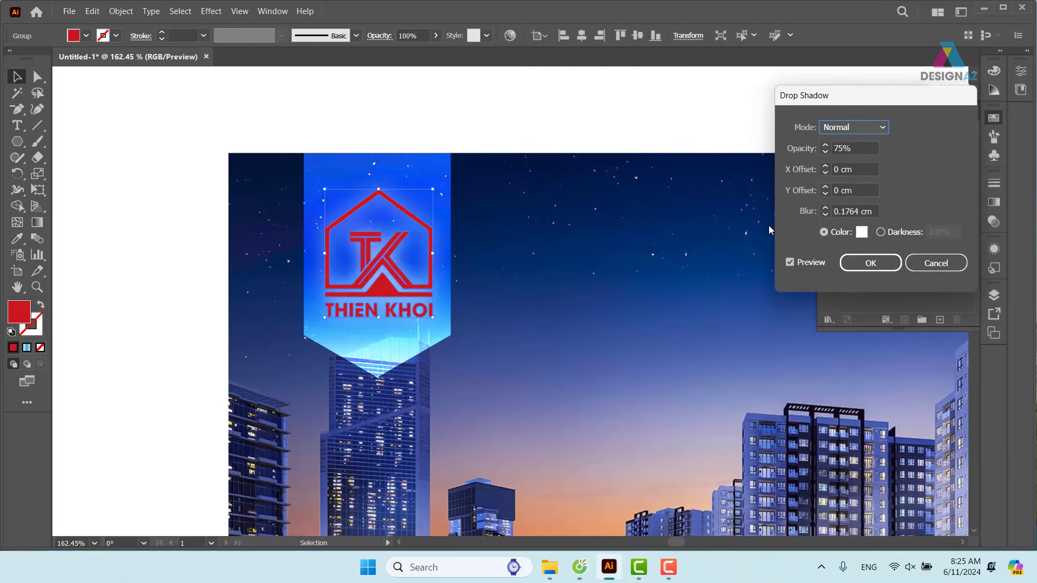
# Step: Set the shadow opacity to 100% and blur to 0.1 cm
pyautogui.doubleClick(858, 148)
pyautogui.write('100')
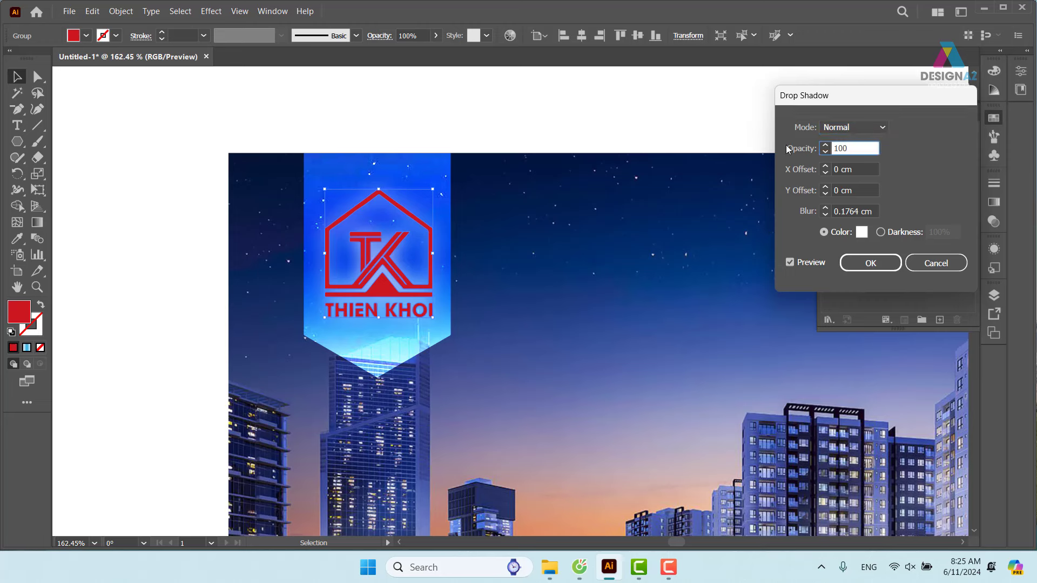
pyautogui.click(875, 211)
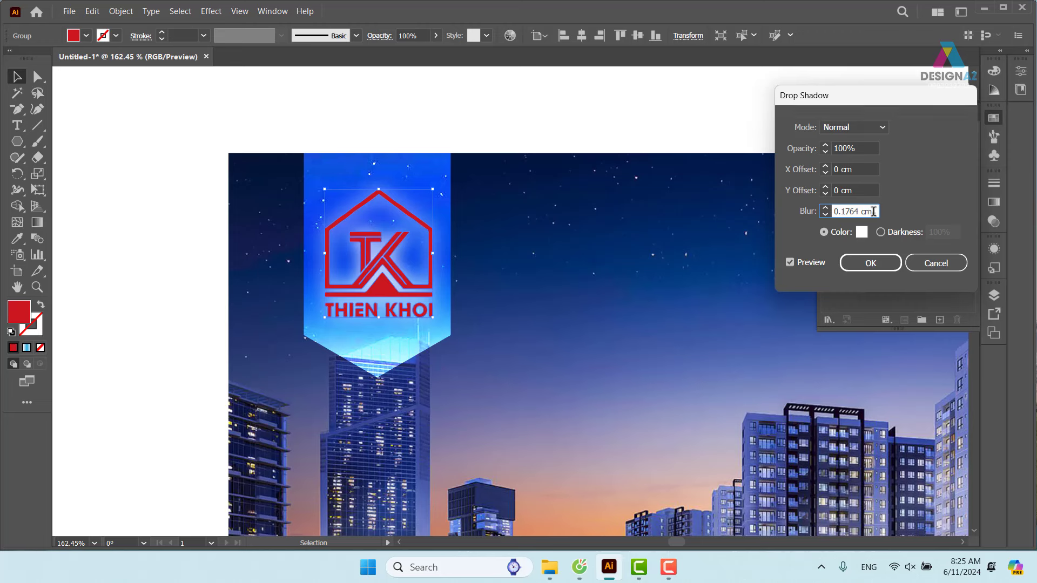
pyautogui.doubleClick(873, 211)
pyautogui.write('0')
pyautogui.press('Up')
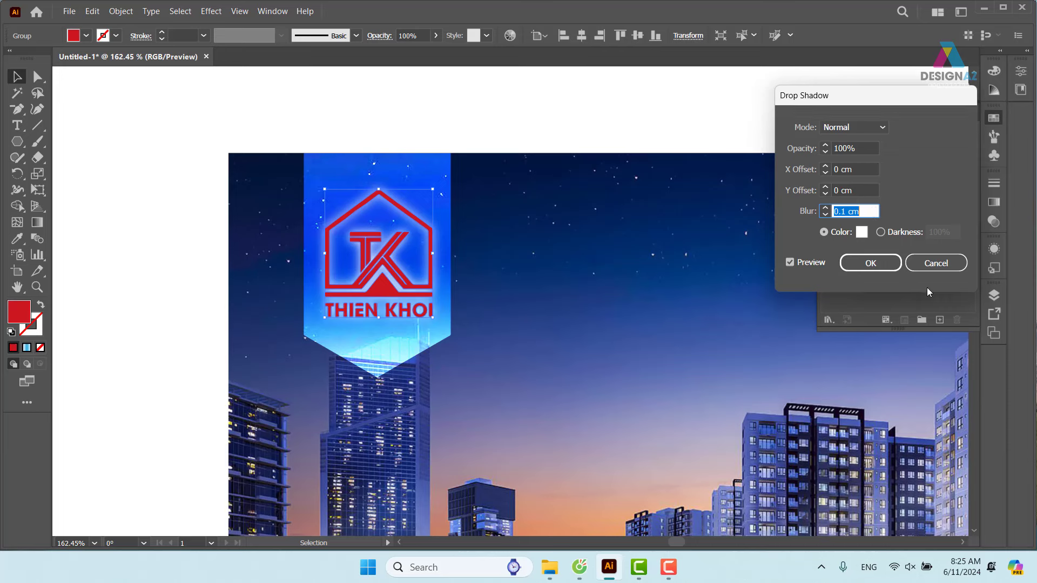
# Step: Discard the trial glow shadow and fill the THIEN KHOI logo group with white
pyautogui.click(936, 263)
pyautogui.click(993, 118)
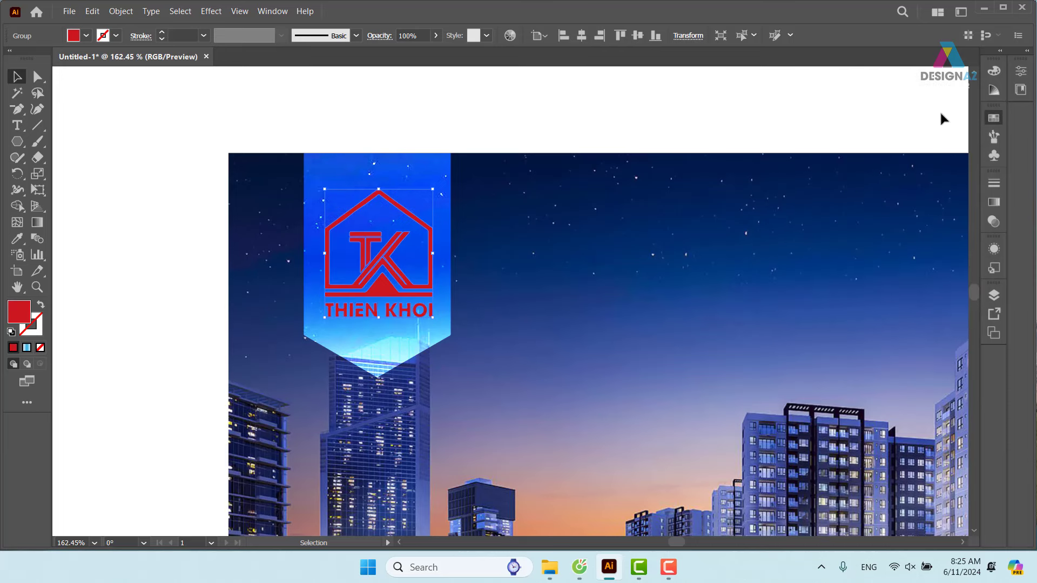
pyautogui.click(940, 113)
pyautogui.click(430, 286)
pyautogui.click(993, 118)
pyautogui.click(845, 153)
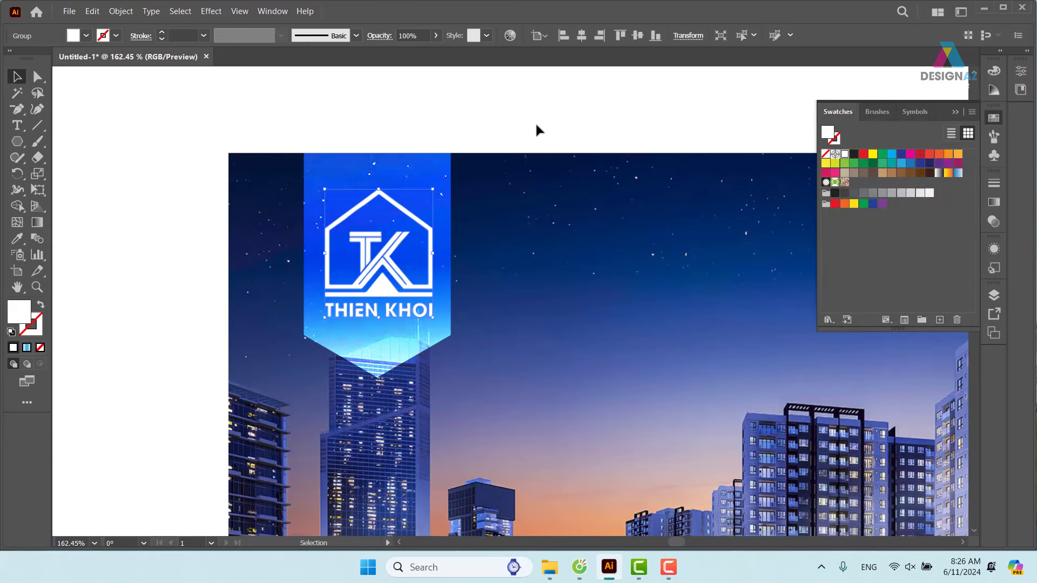
pyautogui.click(562, 101)
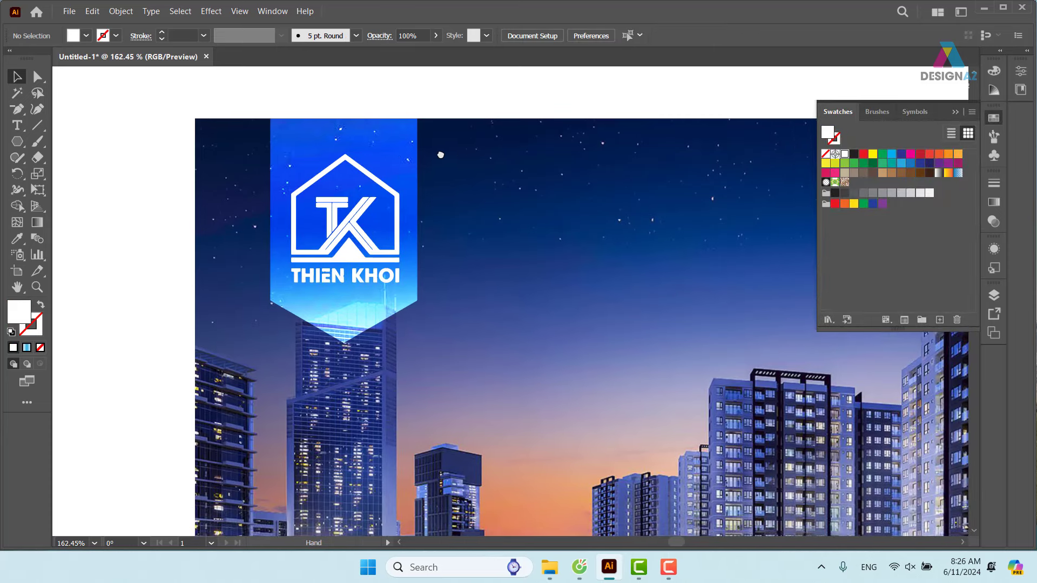
# Step: Pull the blue banner's top anchors up to the artboard's top edge
pyautogui.moveTo(531, 111); pyautogui.dragTo(423, 80)
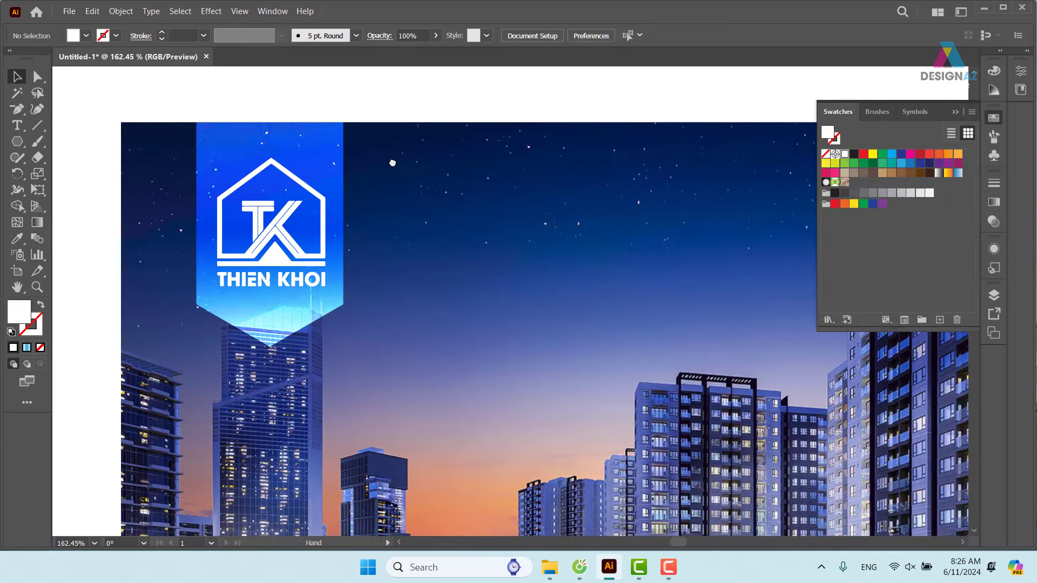
pyautogui.click(317, 334)
pyautogui.press('a')
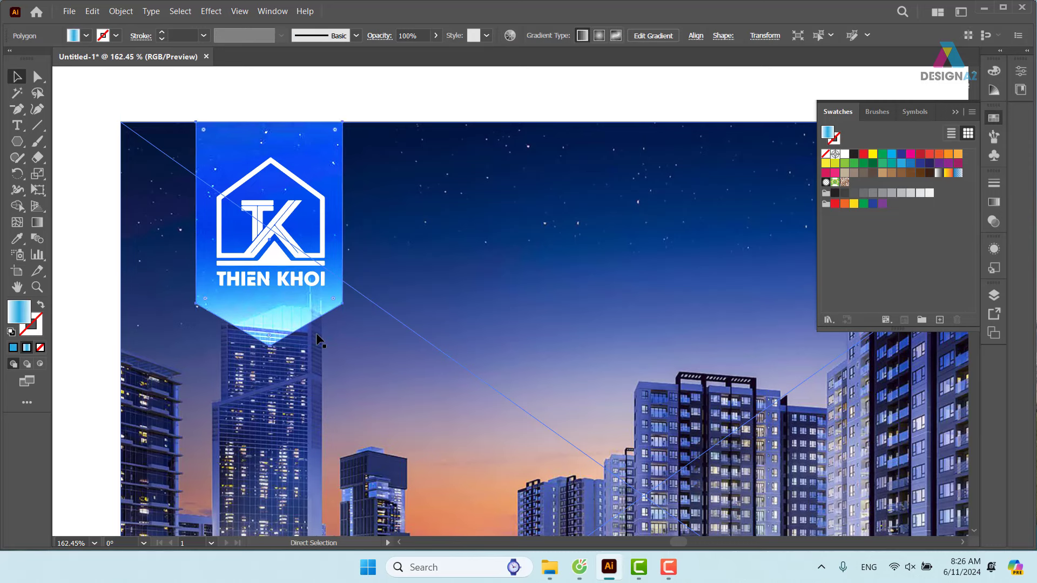
pyautogui.hotkey('ctrl', 'z')
pyautogui.press('v')
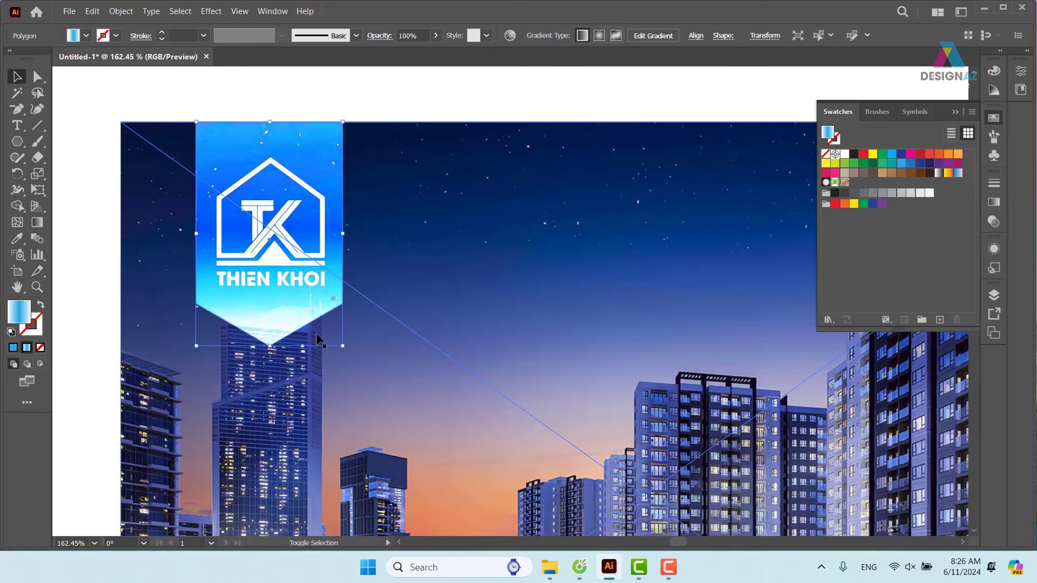
pyautogui.hotkey('ctrl', 'z')
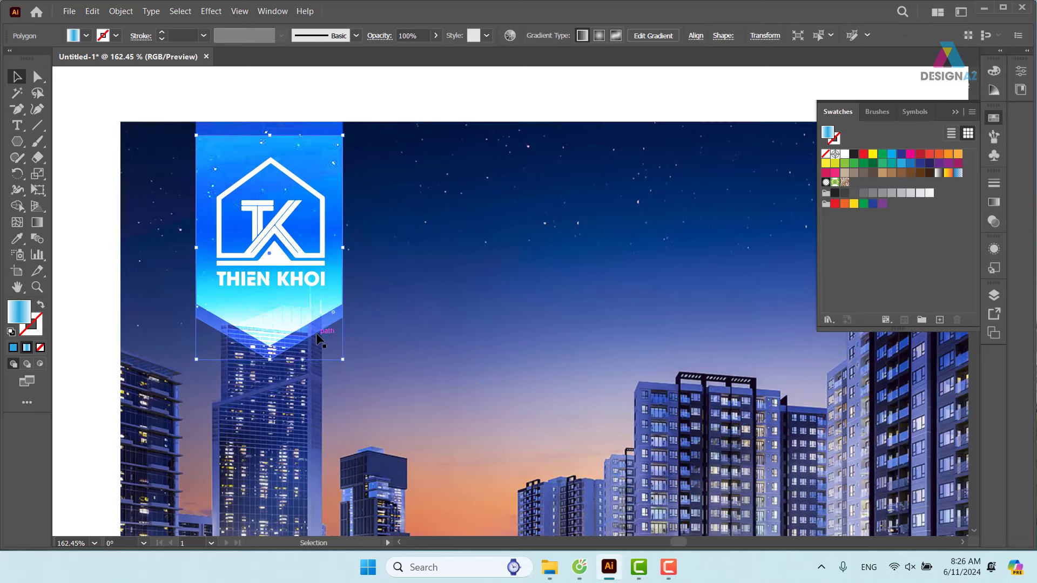
pyautogui.hotkey('ctrl', 'z')
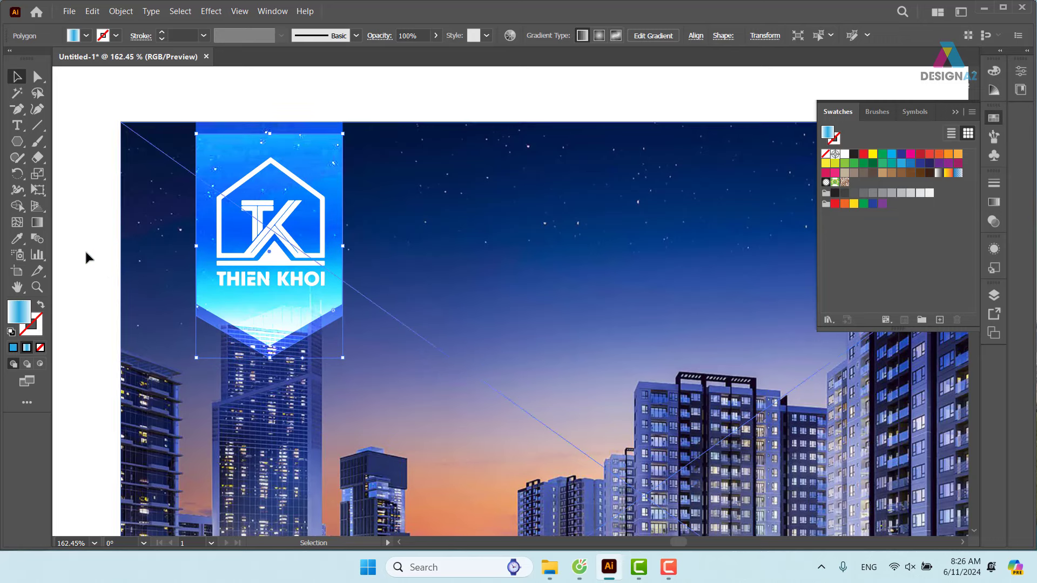
pyautogui.click(37, 76)
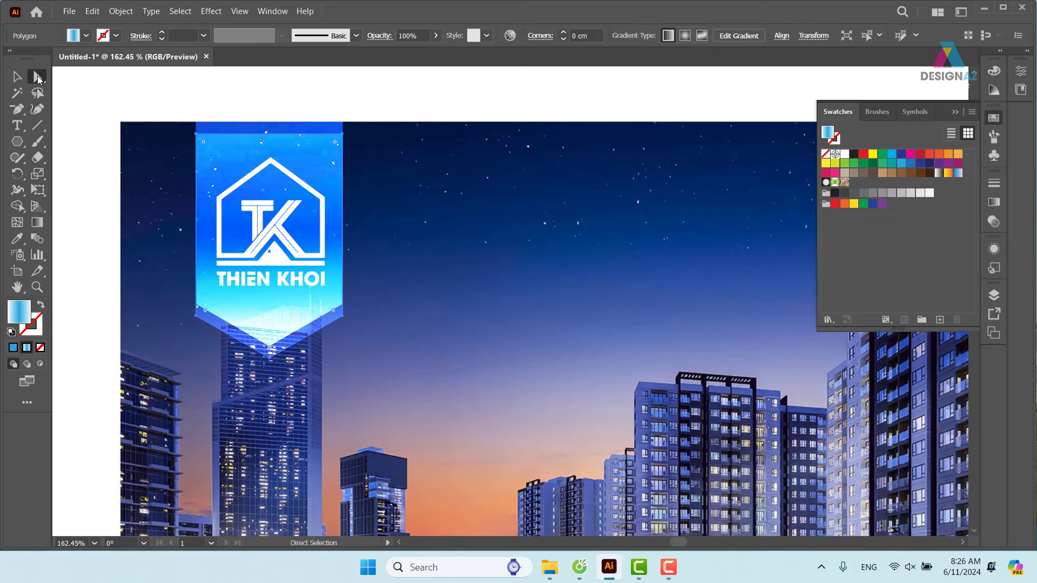
pyautogui.click(197, 134)
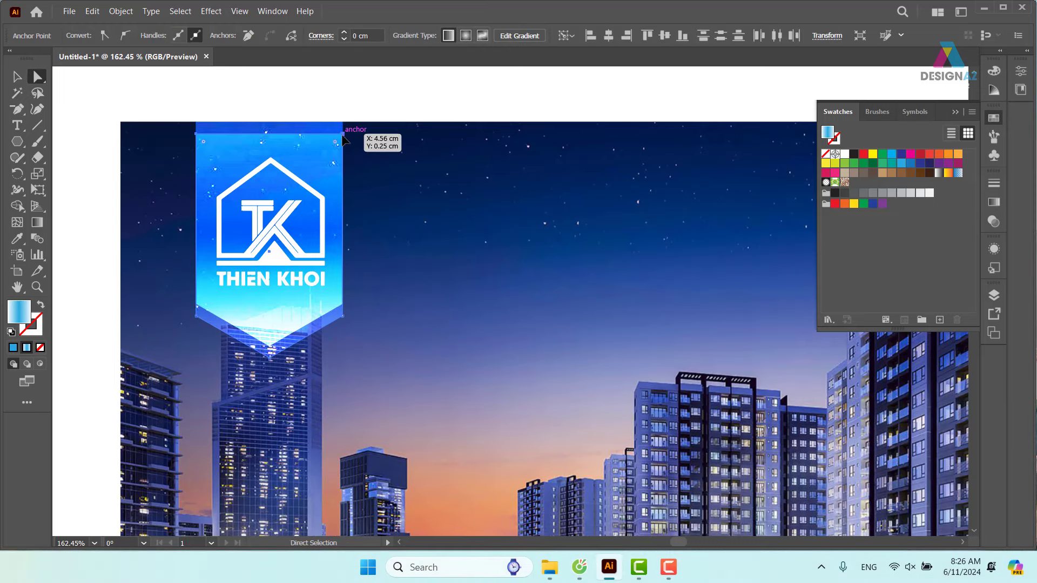
pyautogui.moveTo(342, 138); pyautogui.dragTo(344, 126)
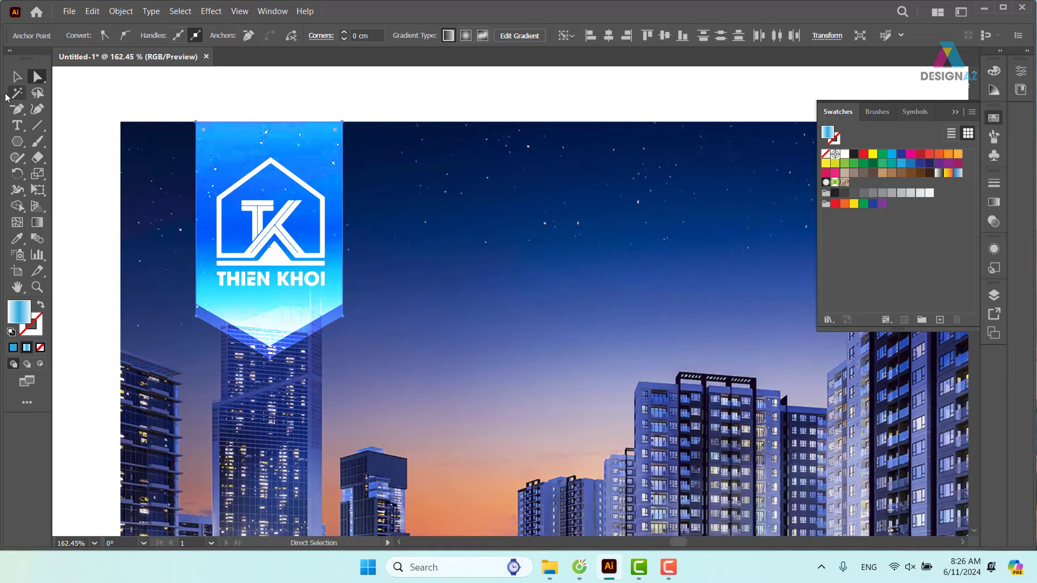
# Step: Set the blue banner's opacity to 50%, then reselect the logo group
pyautogui.press('v')
pyautogui.click(358, 77)
pyautogui.moveTo(495, 104); pyautogui.dragTo(536, 99)
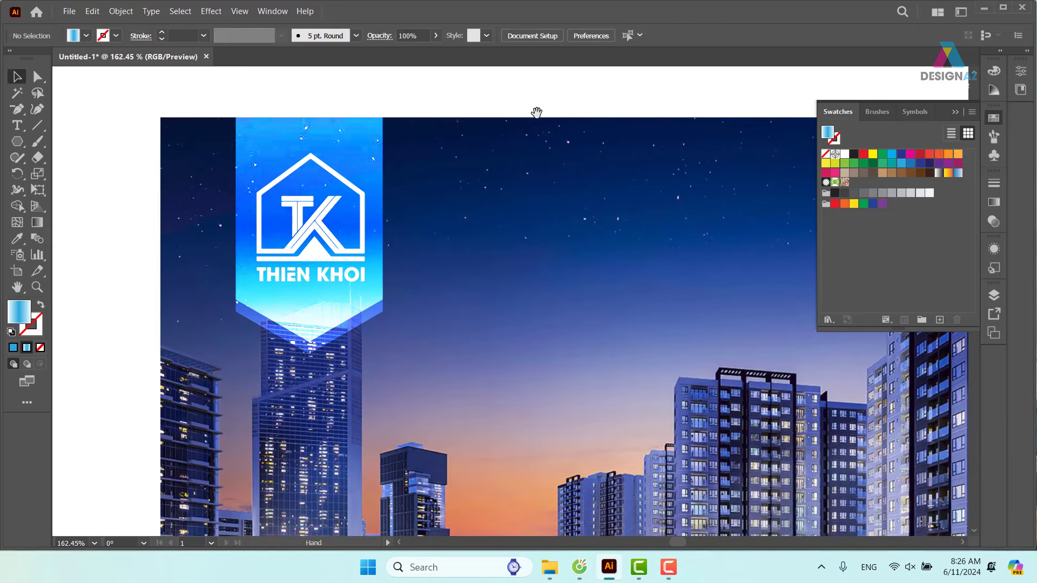
pyautogui.click(359, 333)
pyautogui.click(420, 33)
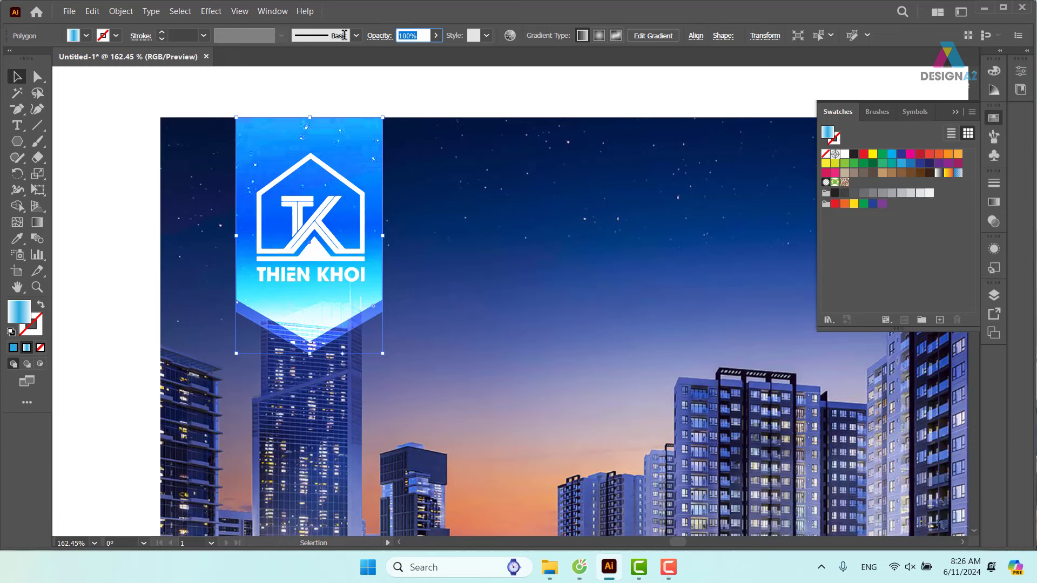
pyautogui.write('50')
pyautogui.press('Return')
pyautogui.click(490, 84)
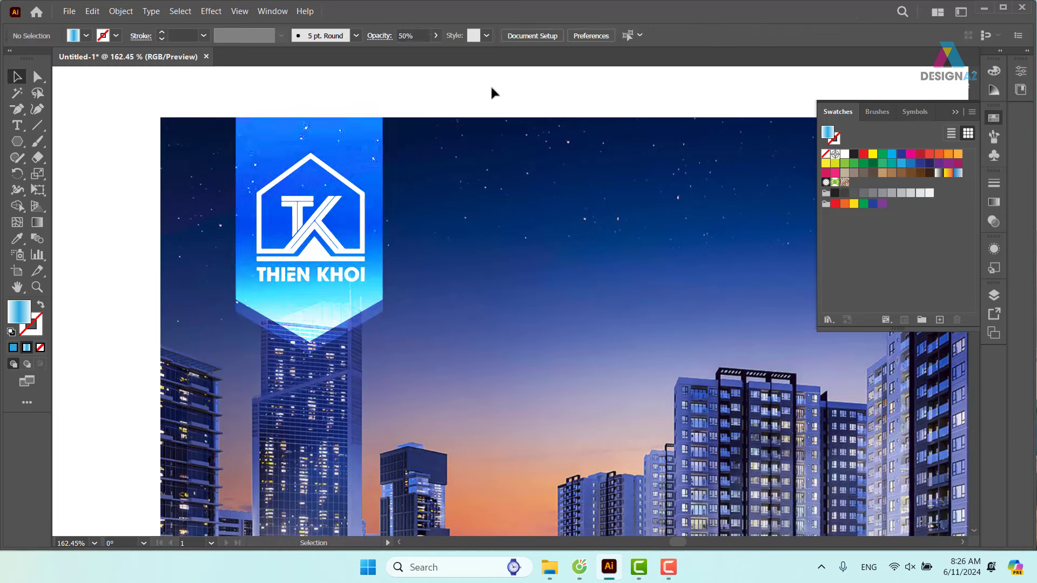
pyautogui.click(365, 254)
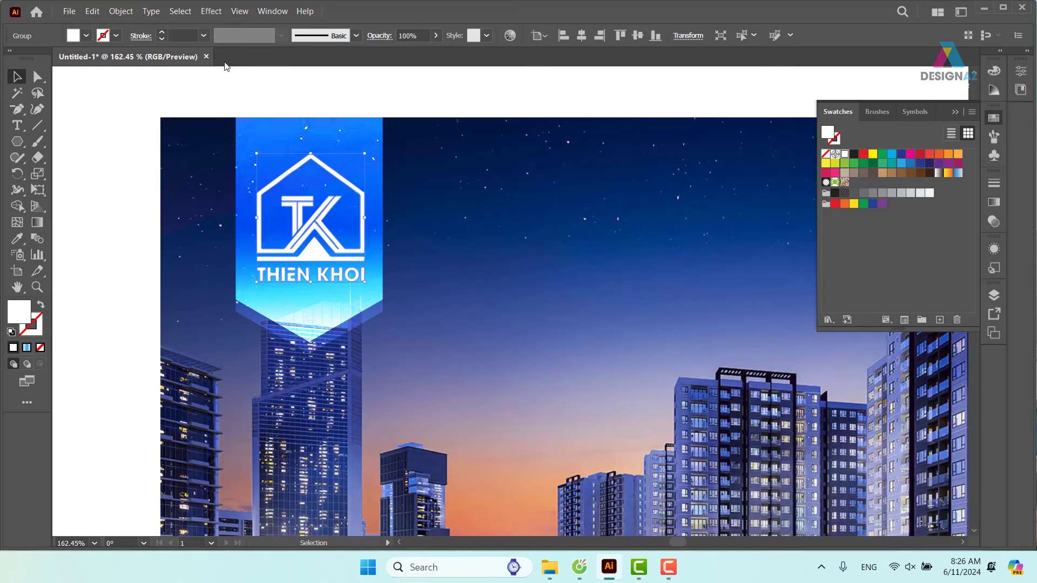
# Step: Add a Drop Shadow effect to the logo with dark blue colour 004F84
pyautogui.click(211, 11)
pyautogui.moveTo(227, 185)
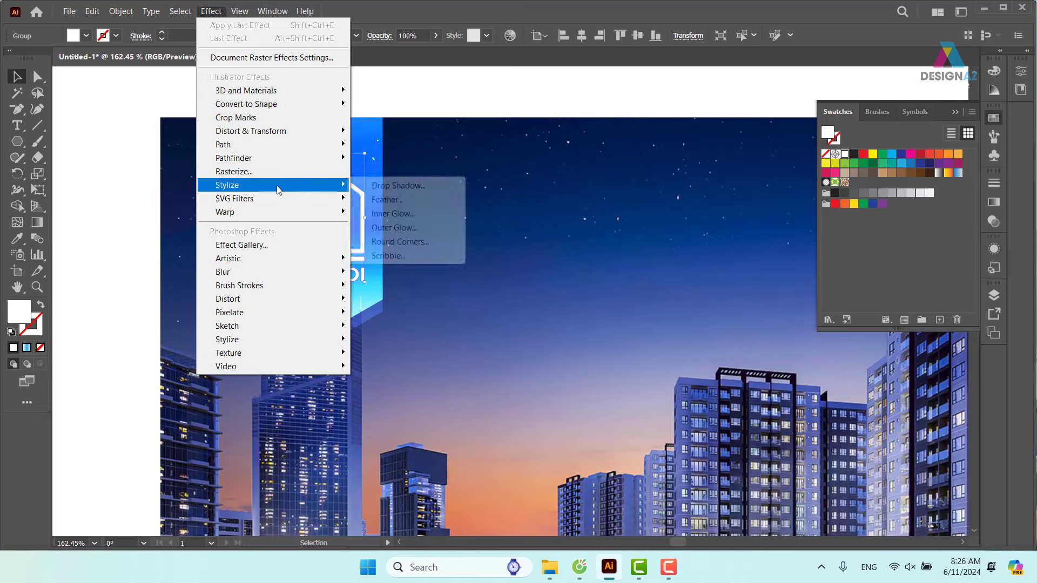
pyautogui.click(409, 186)
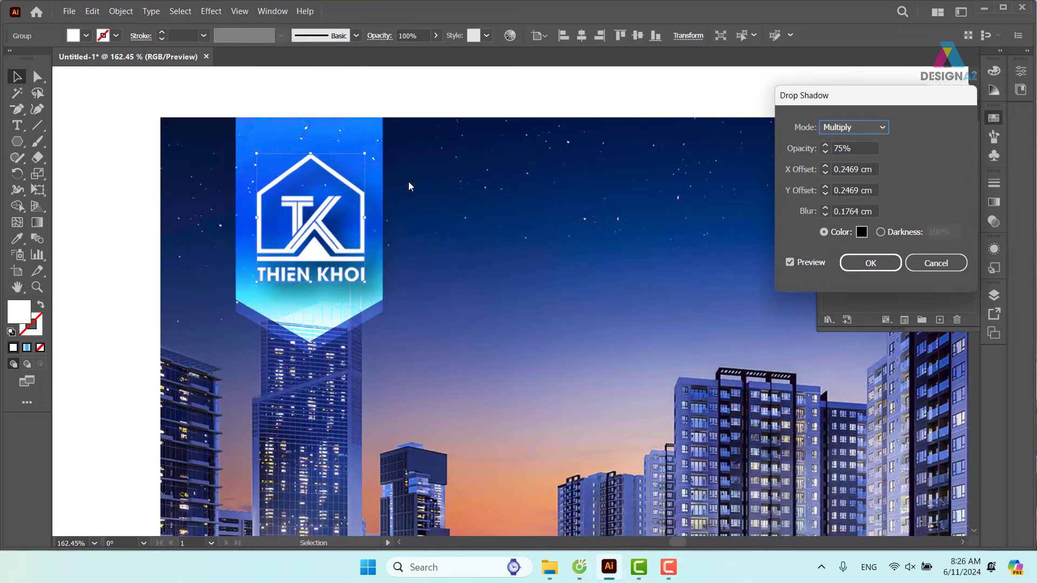
pyautogui.click(861, 233)
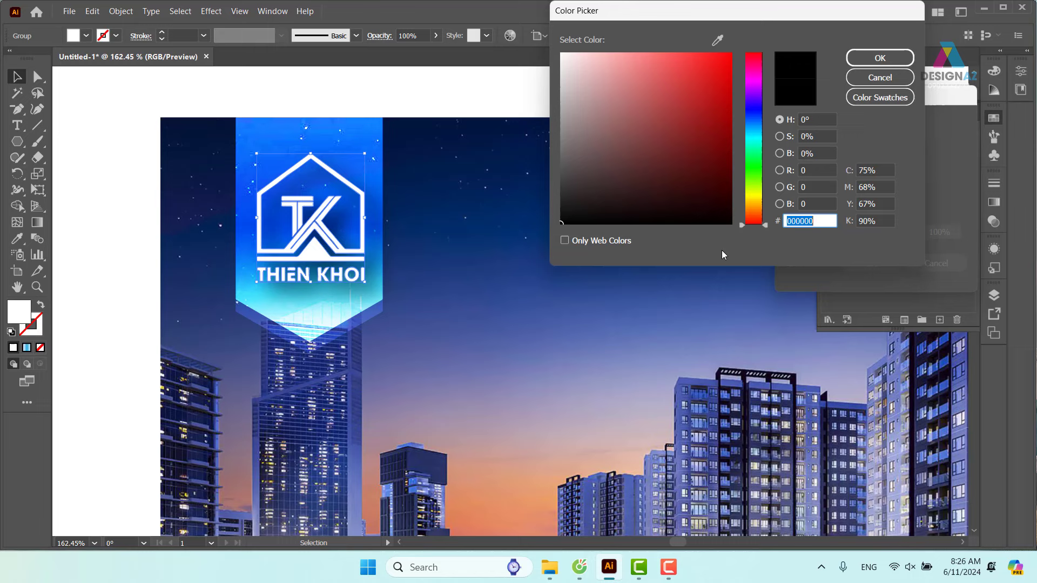
pyautogui.click(753, 126)
pyautogui.click(880, 58)
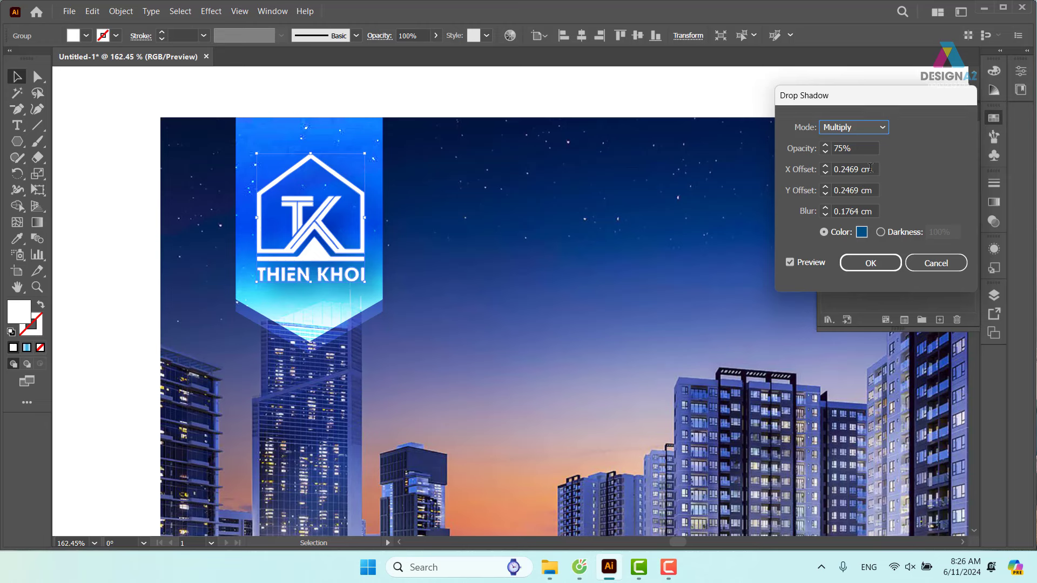
# Step: Set the shadow's X and Y offsets to 0 cm and blur to 0.1 cm, and apply it
pyautogui.click(795, 171)
pyautogui.write('0')
pyautogui.press('Tab')
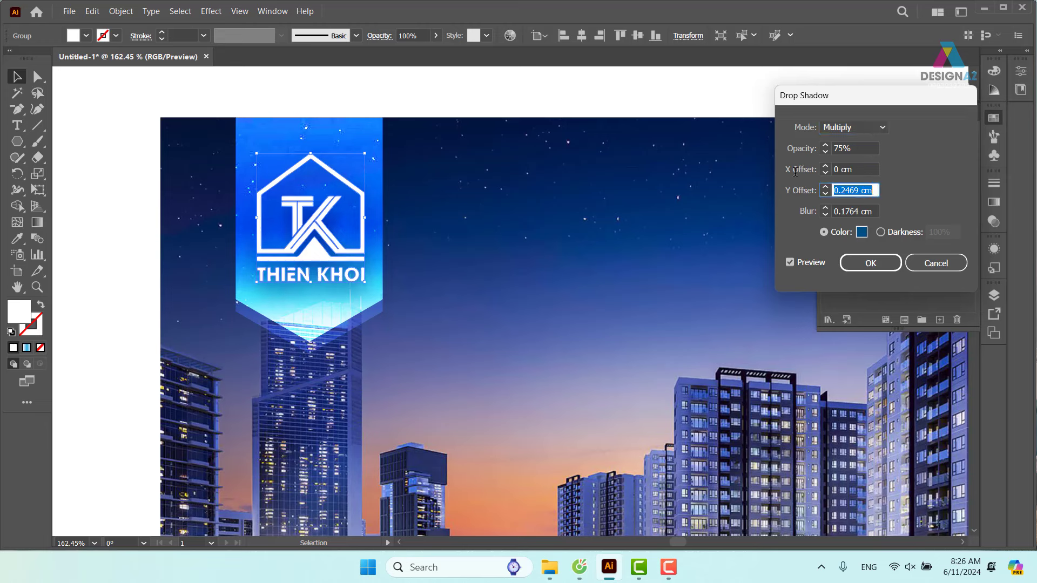
pyautogui.write('0')
pyautogui.press('Tab')
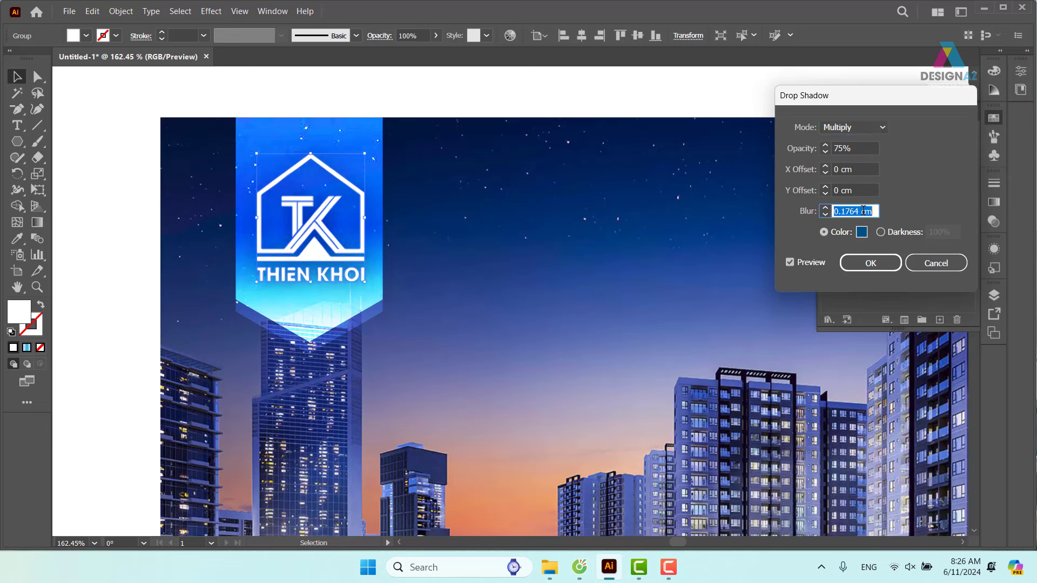
pyautogui.moveTo(848, 212); pyautogui.dragTo(857, 213)
pyautogui.press('BackSpace')
pyautogui.press('BackSpace')
pyautogui.click(861, 190)
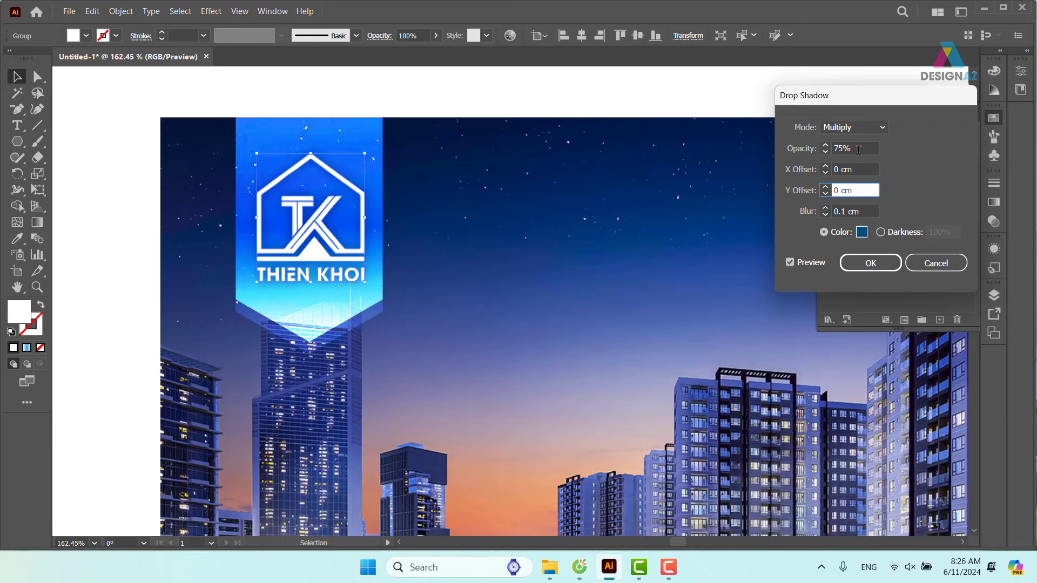
pyautogui.doubleClick(858, 149)
pyautogui.press('Return')
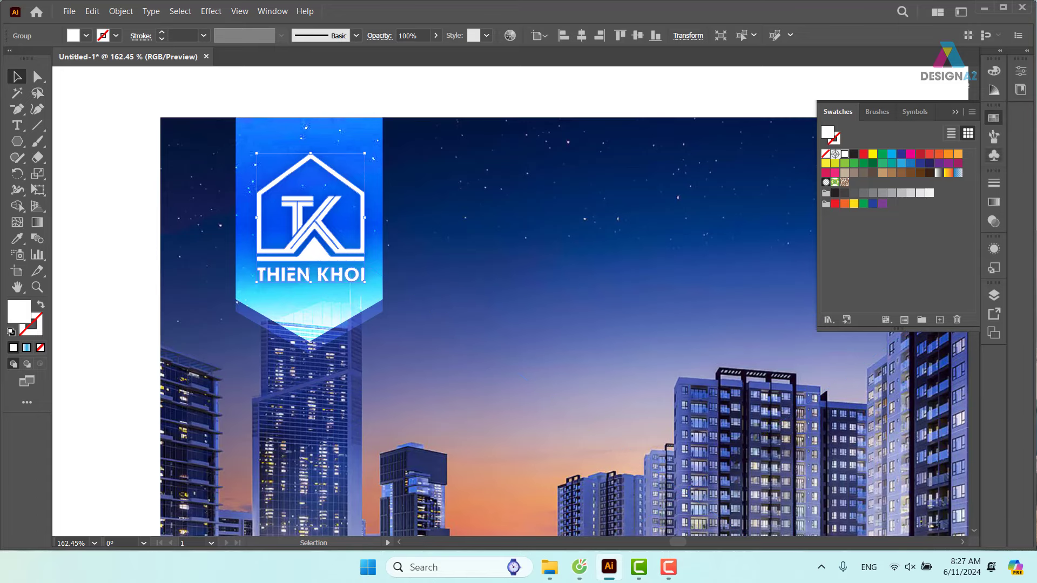
pyautogui.click(964, 111)
pyautogui.click(650, 89)
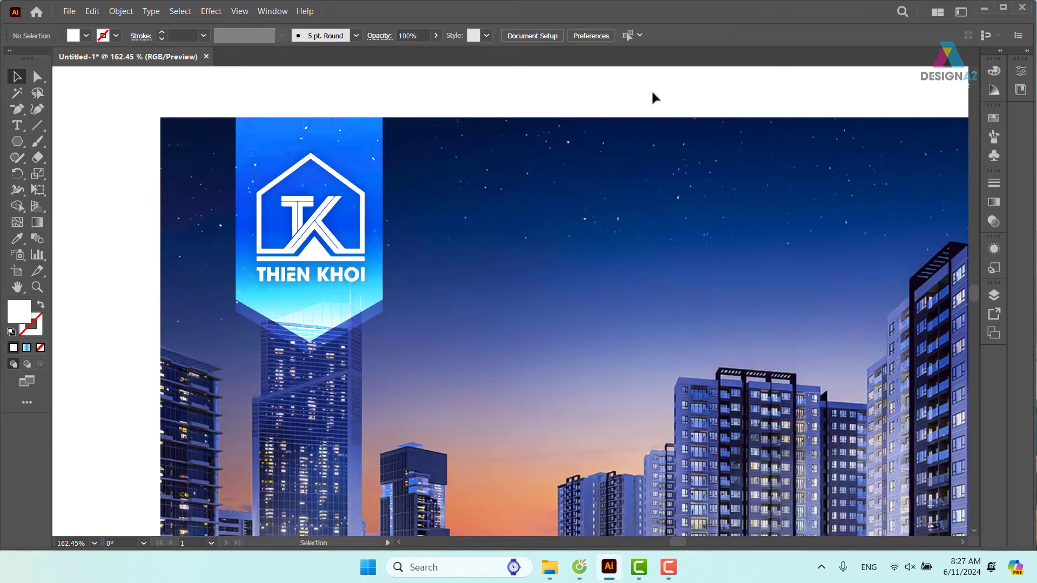
pyautogui.hotkey('ctrl', '-')
pyautogui.hotkey('ctrl', '-')
pyautogui.hotkey('ctrl', '-')
pyautogui.hotkey('ctrl', '-')
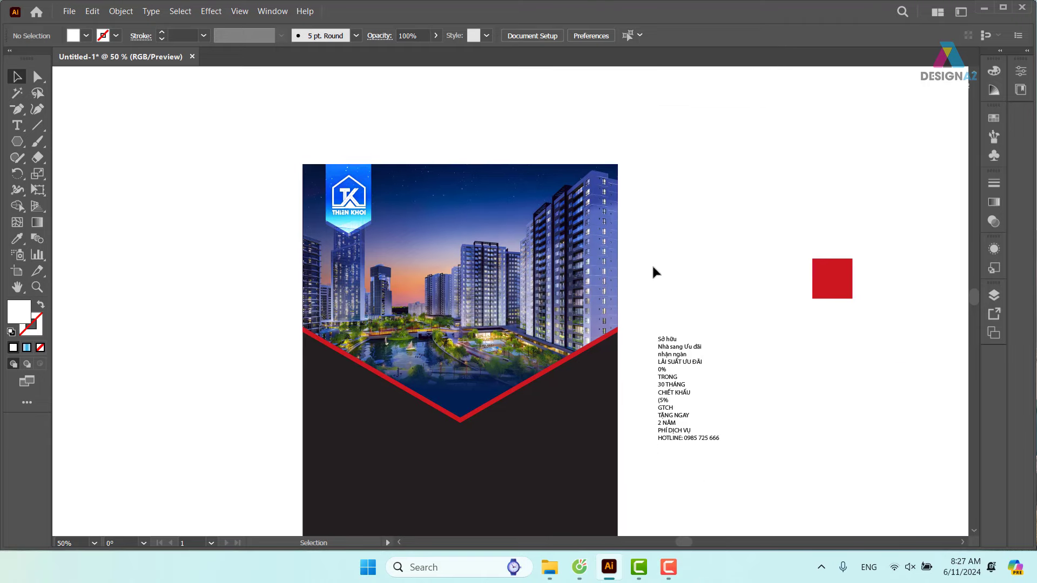
pyautogui.press('z')
pyautogui.moveTo(423, 201)
pyautogui.mouseDown()
pyautogui.moveTo(471, 173)
pyautogui.moveTo(466, 145)
pyautogui.mouseUp()
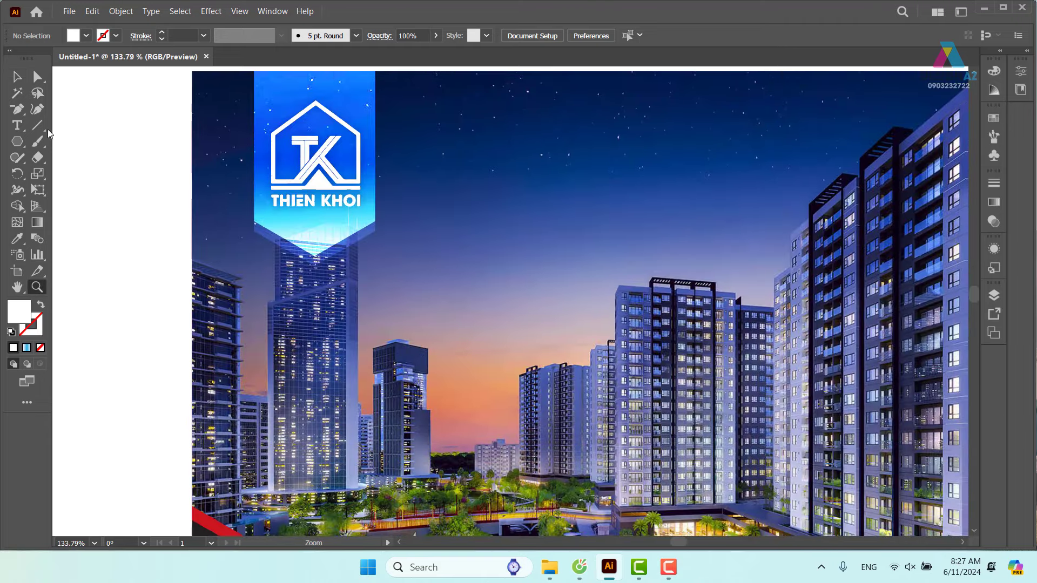
pyautogui.click(16, 76)
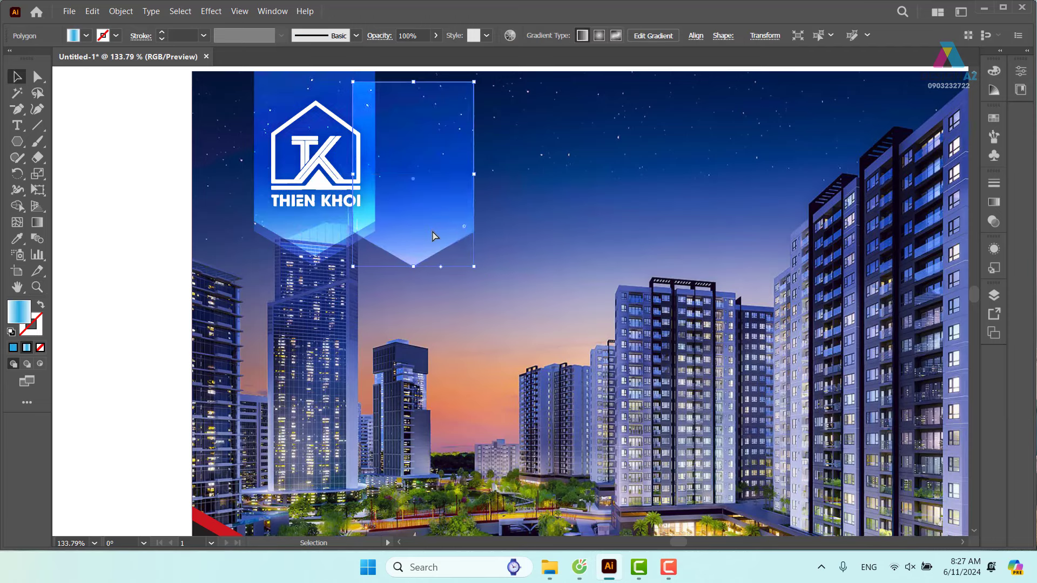
pyautogui.click(319, 229)
pyautogui.moveTo(319, 229); pyautogui.dragTo(581, 218)
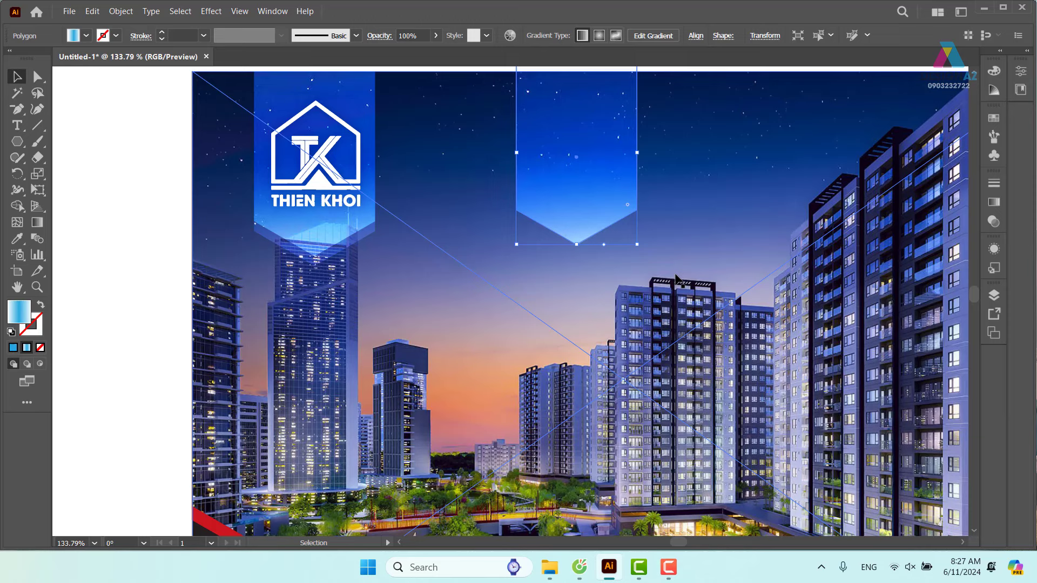
pyautogui.hotkey('ctrl', 'z')
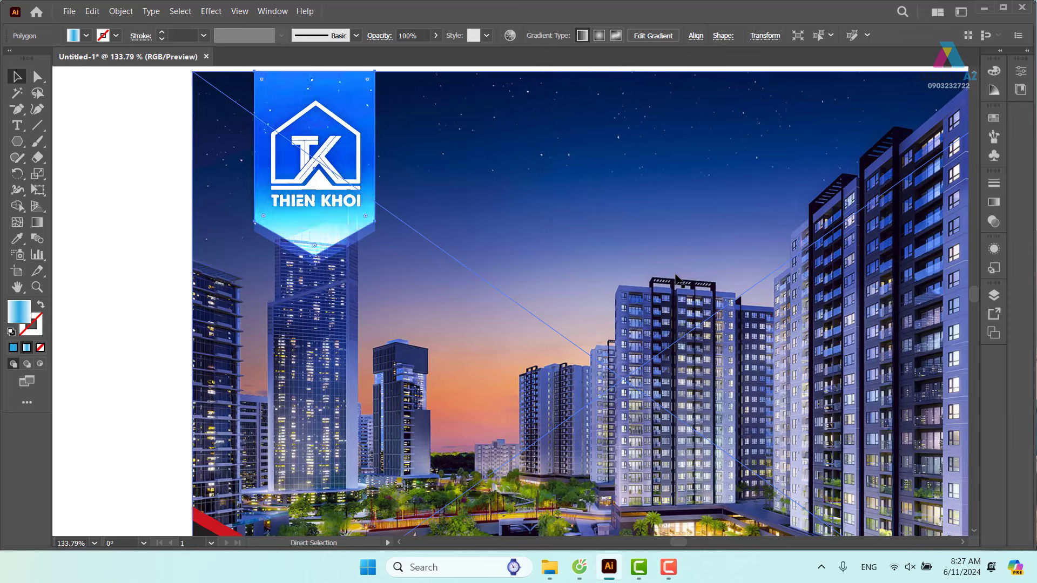
# Step: Remove the white stop, make the banner gradient radial, and redraw it over the logo
pyautogui.click(995, 202)
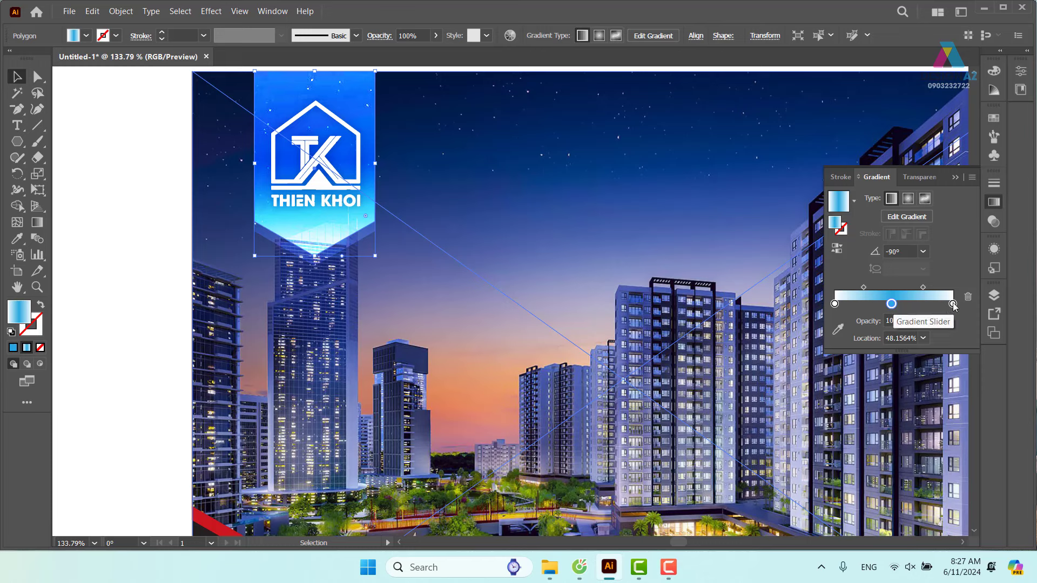
pyautogui.moveTo(953, 302); pyautogui.dragTo(980, 346)
pyautogui.moveTo(891, 303); pyautogui.dragTo(953, 304)
pyautogui.click(908, 198)
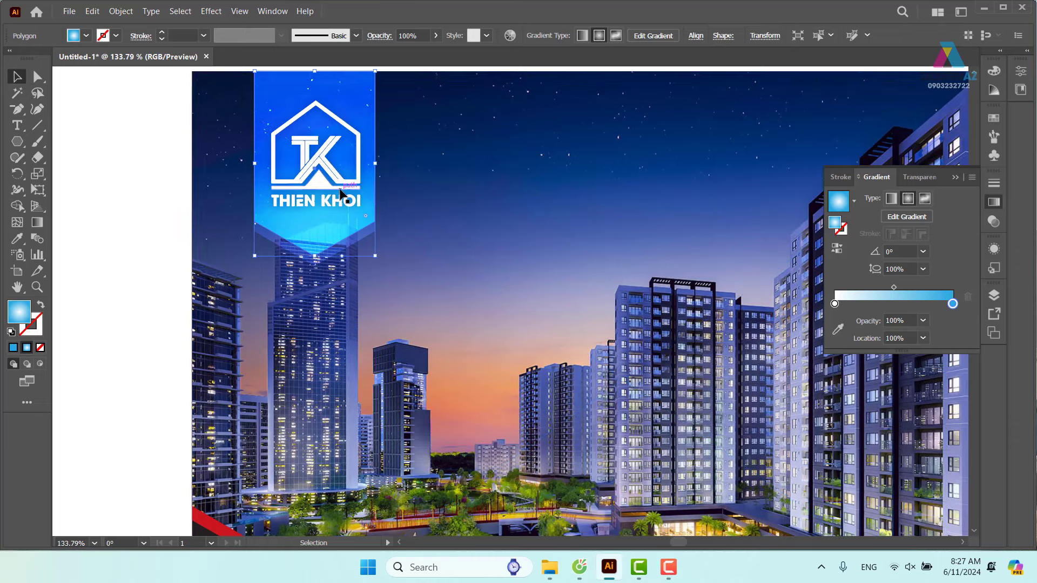
pyautogui.moveTo(363, 116); pyautogui.dragTo(574, 141)
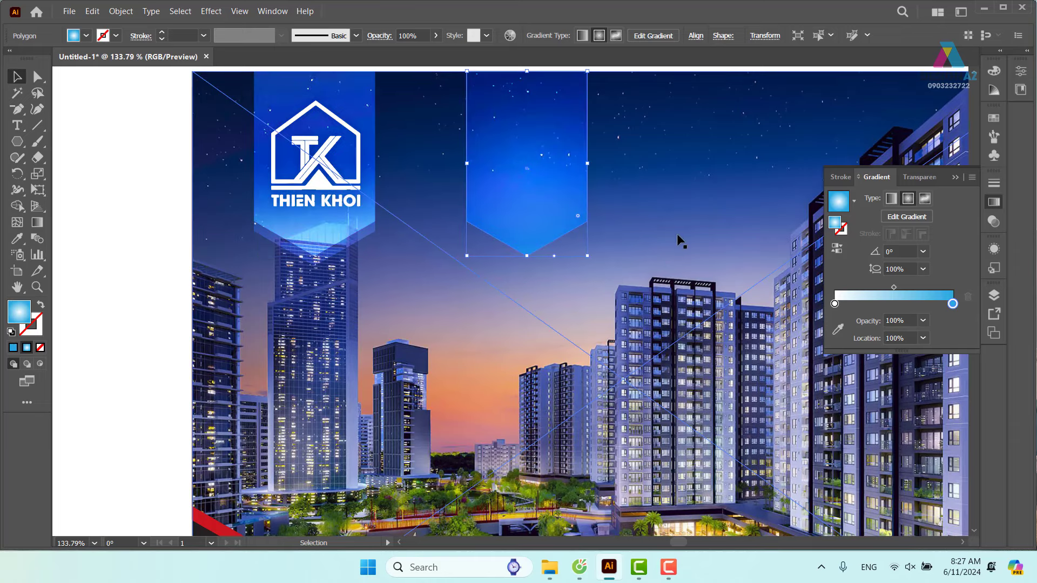
pyautogui.hotkey('ctrl', 'z')
pyautogui.press('g')
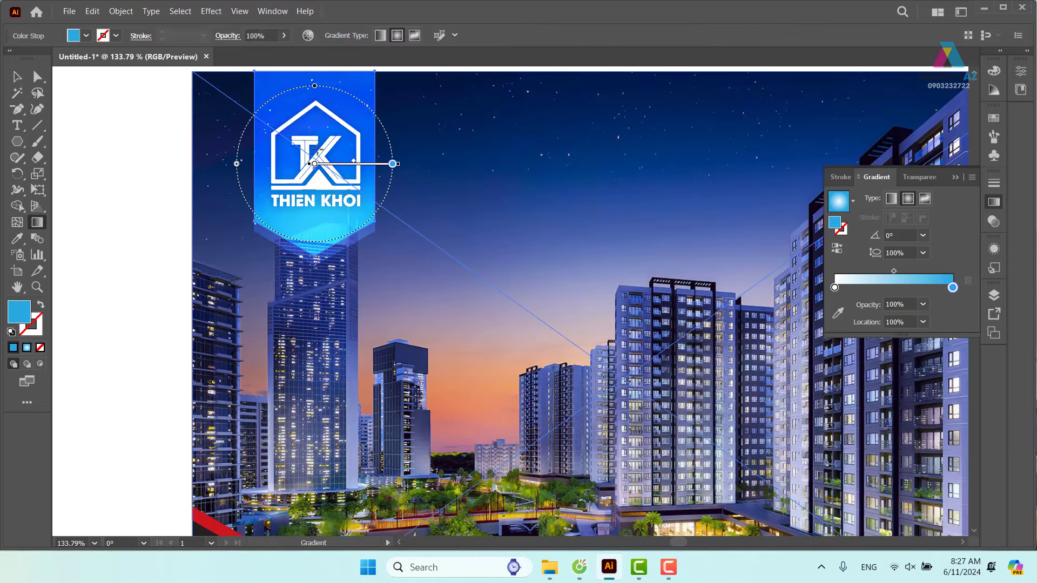
pyautogui.moveTo(311, 146); pyautogui.dragTo(366, 235)
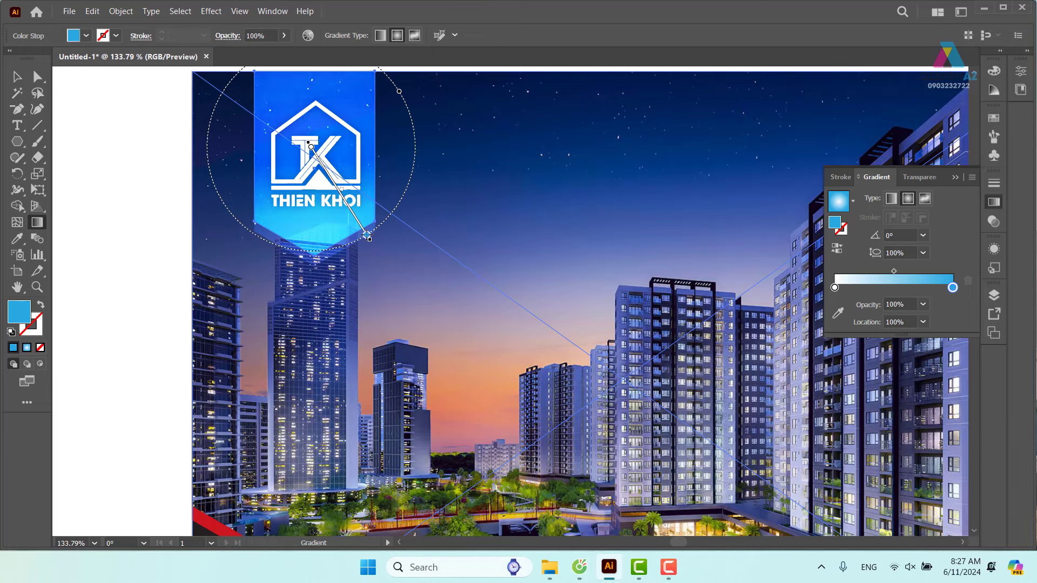
# Step: Set the gradient's left stop opacity to 0%
pyautogui.click(17, 77)
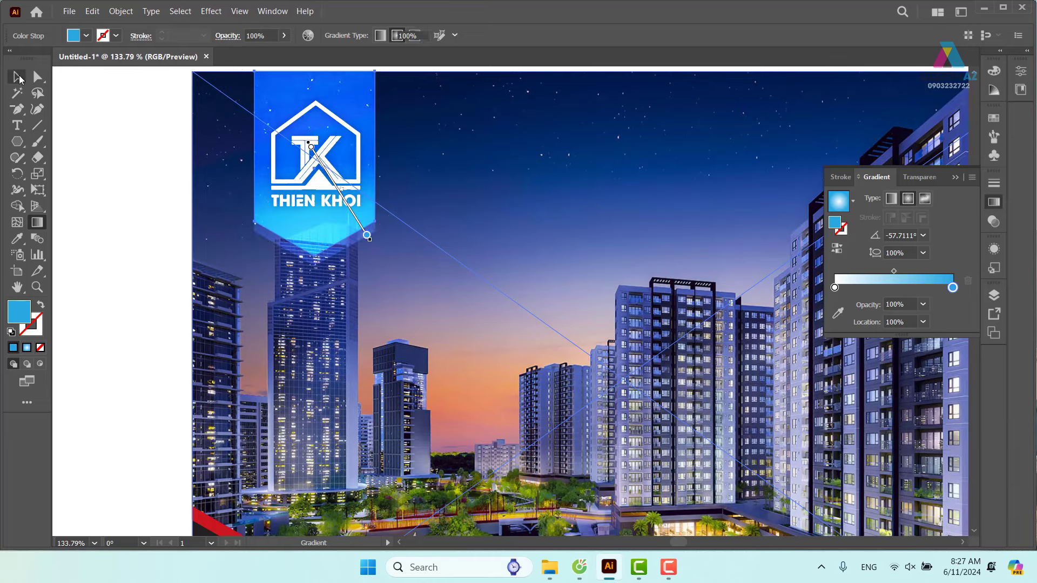
pyautogui.click(835, 303)
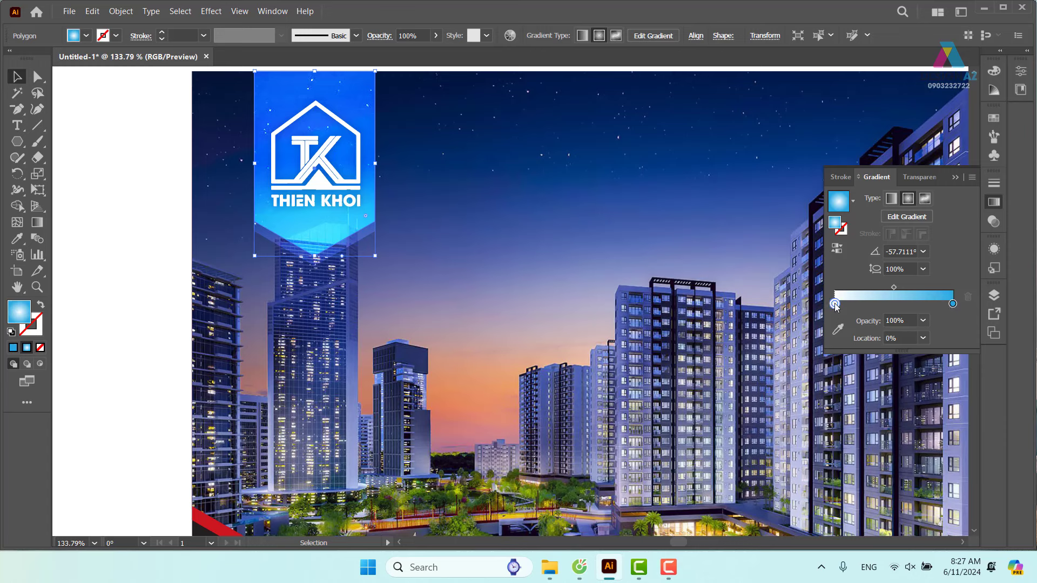
pyautogui.doubleClick(912, 320)
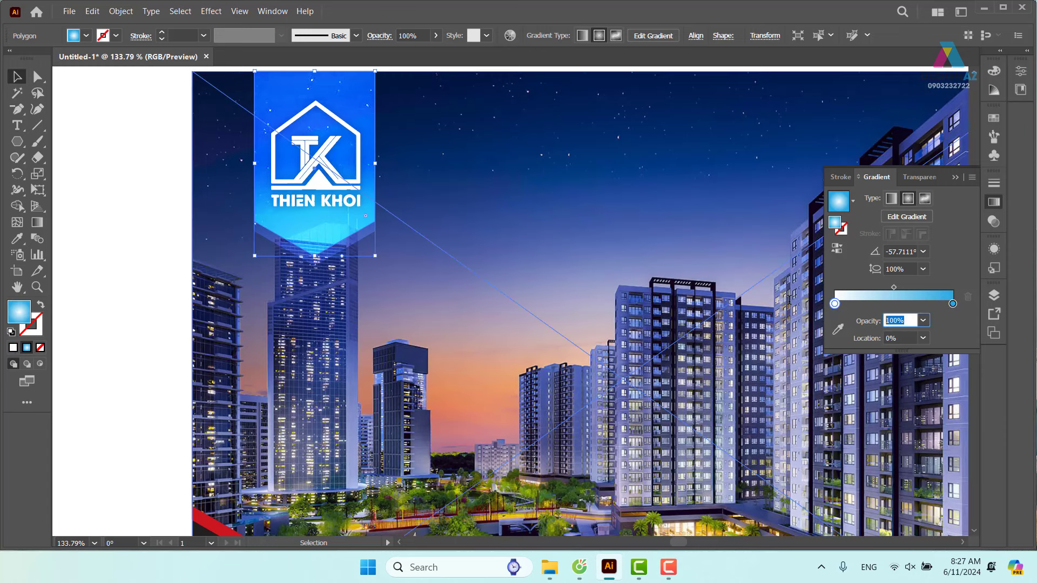
pyautogui.write('0')
pyautogui.press('Return')
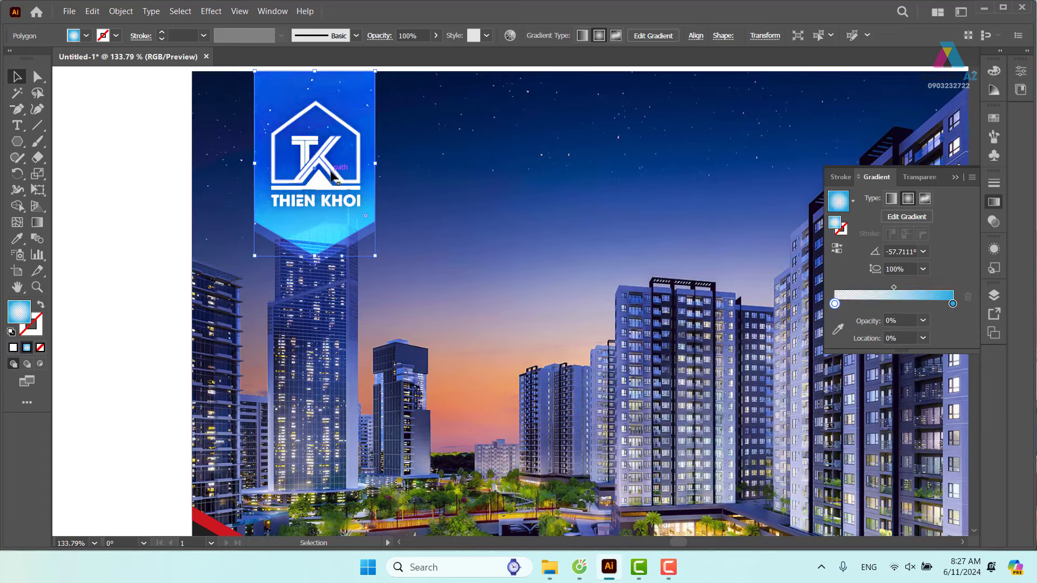
pyautogui.click(119, 198)
pyautogui.moveTo(372, 233); pyautogui.dragTo(532, 235)
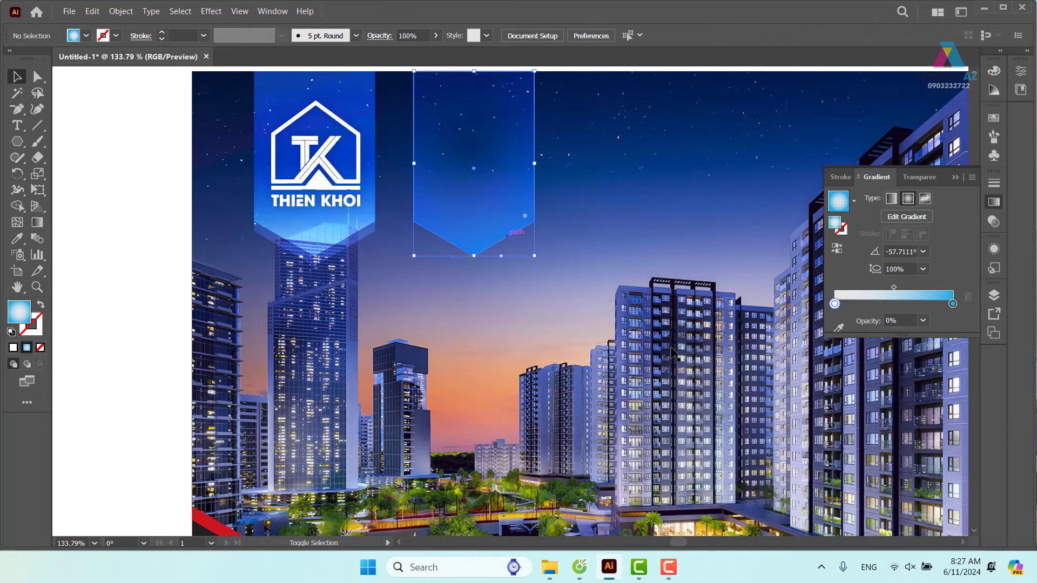
pyautogui.hotkey('ctrl', 'z')
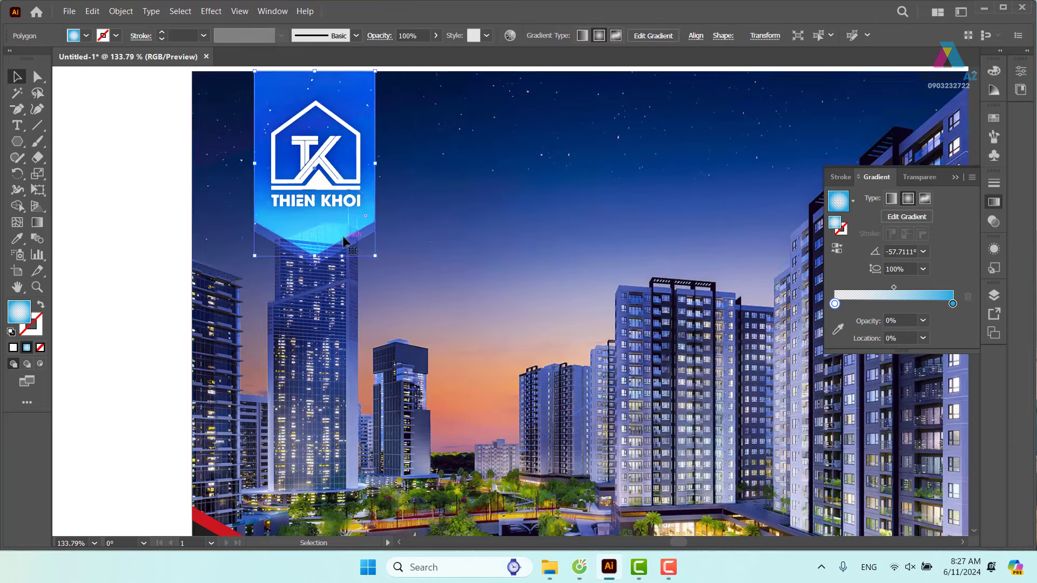
pyautogui.click(157, 238)
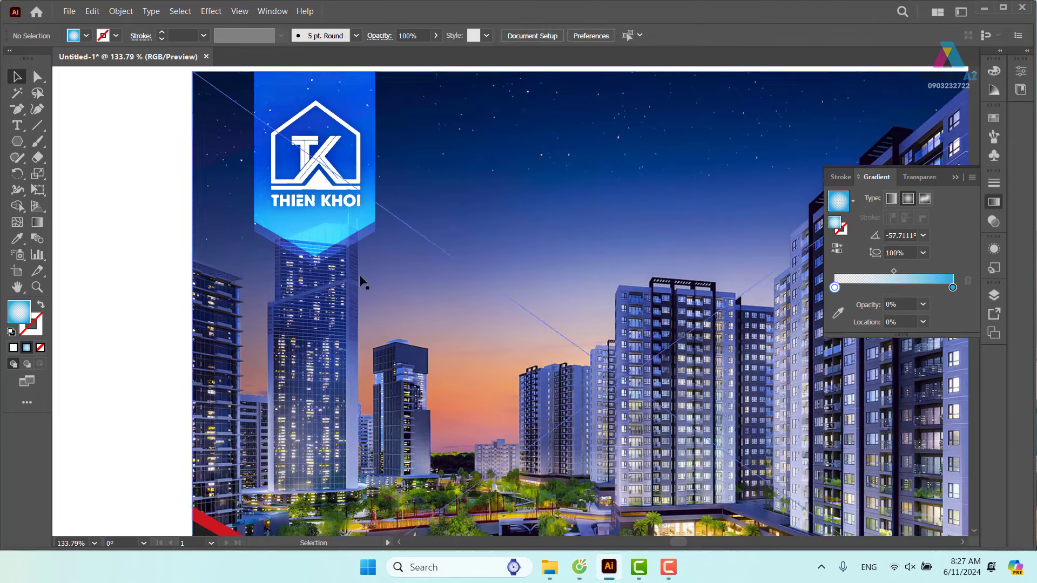
# Step: Draw a small circle in the sky filled with a radial white-to-black gradient
pyautogui.click(18, 141)
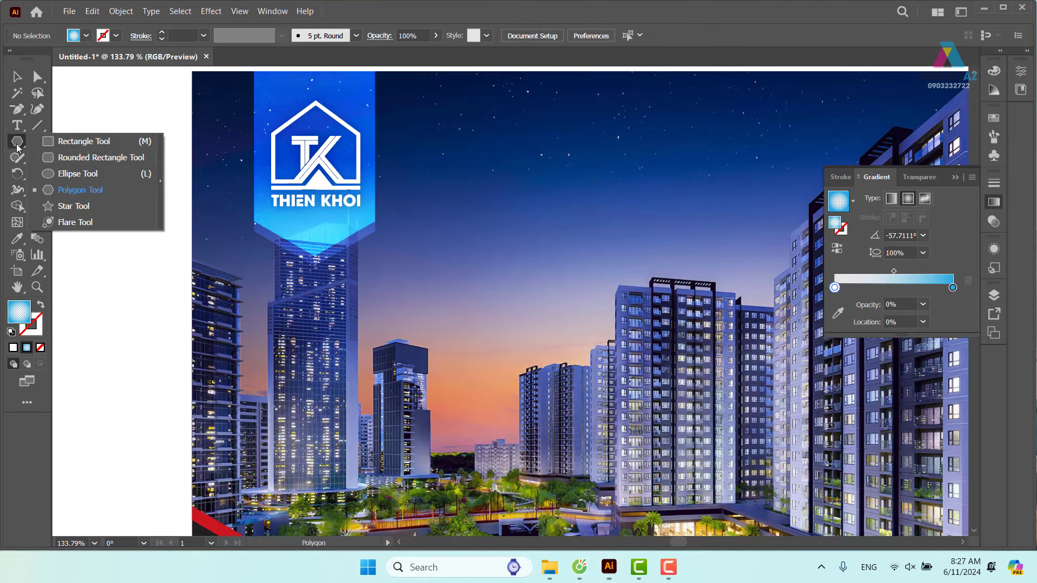
pyautogui.click(62, 174)
pyautogui.moveTo(546, 140); pyautogui.dragTo(582, 175)
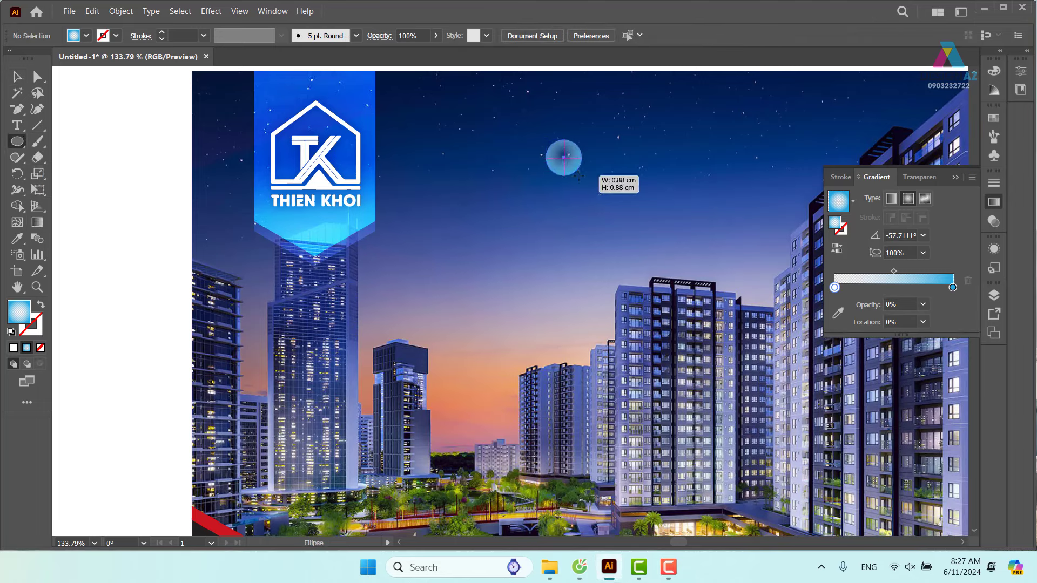
pyautogui.click(993, 118)
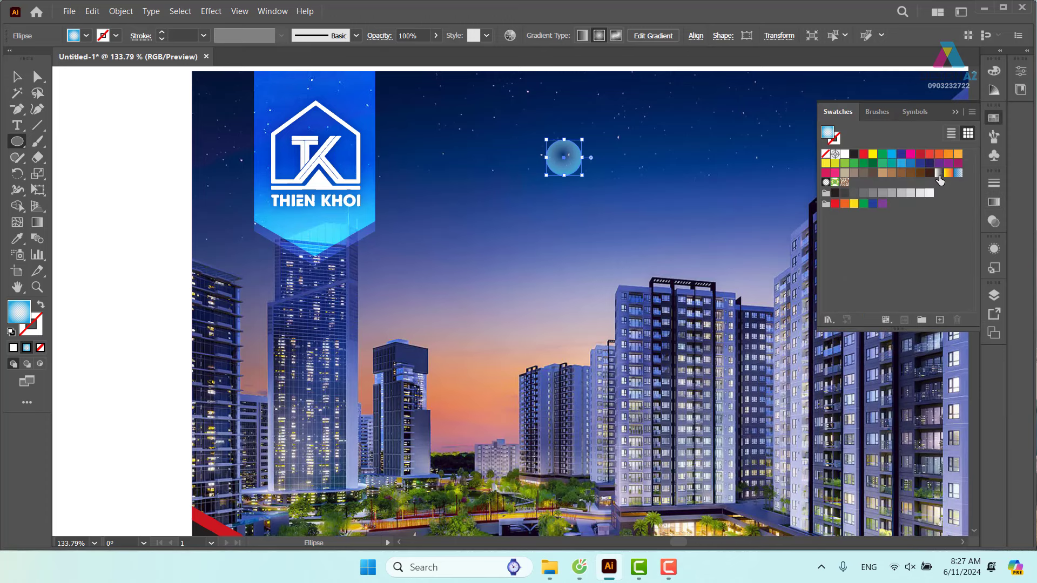
pyautogui.click(938, 172)
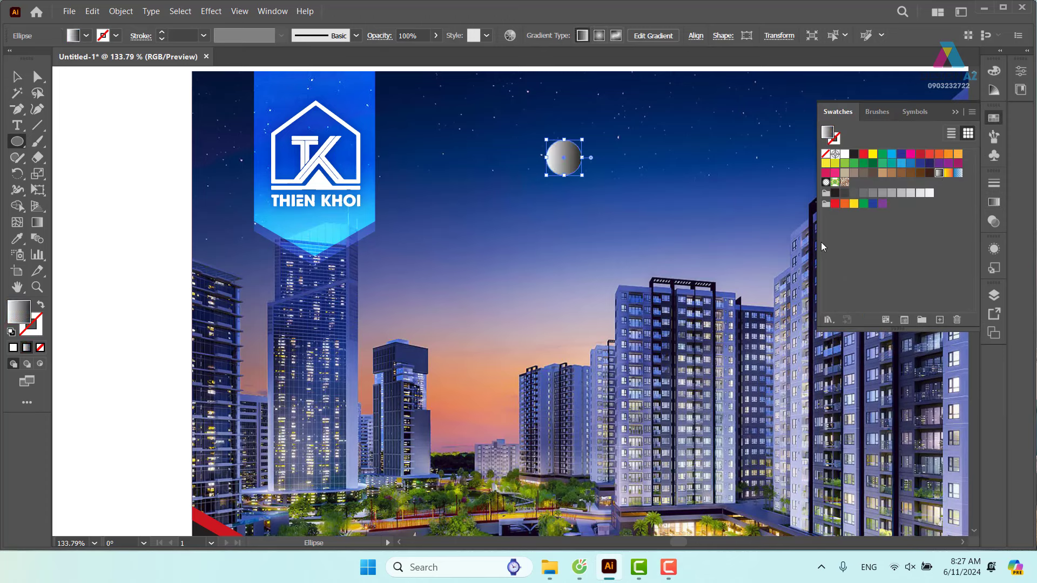
pyautogui.click(993, 205)
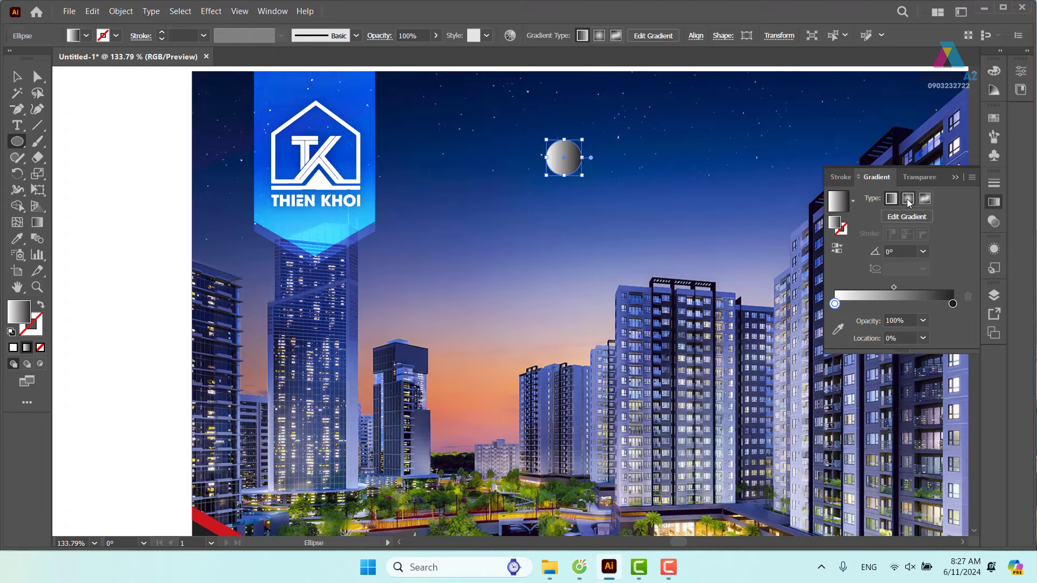
pyautogui.click(908, 199)
pyautogui.scroll(5, 608, 141)
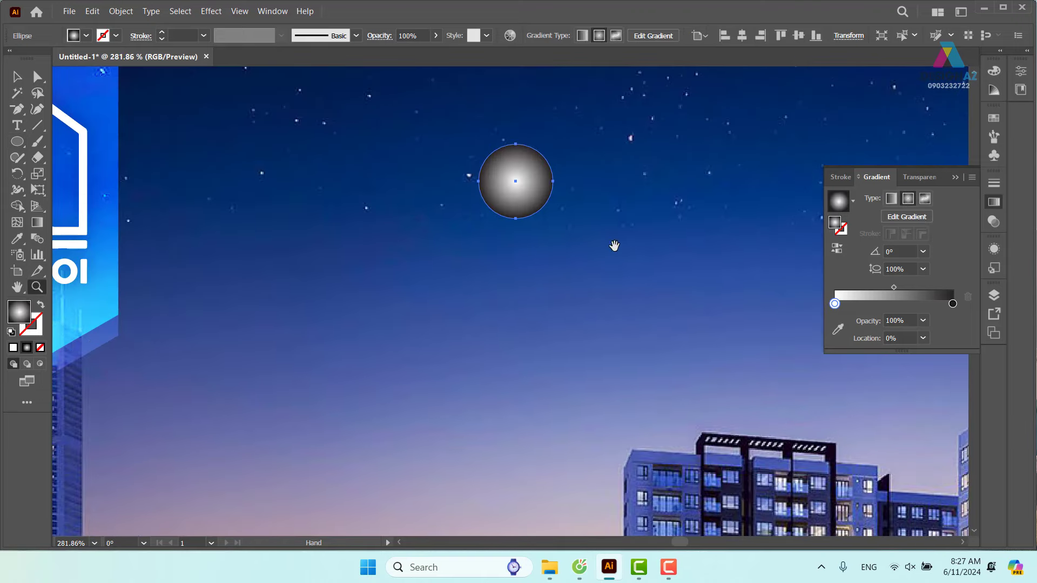
pyautogui.click(17, 76)
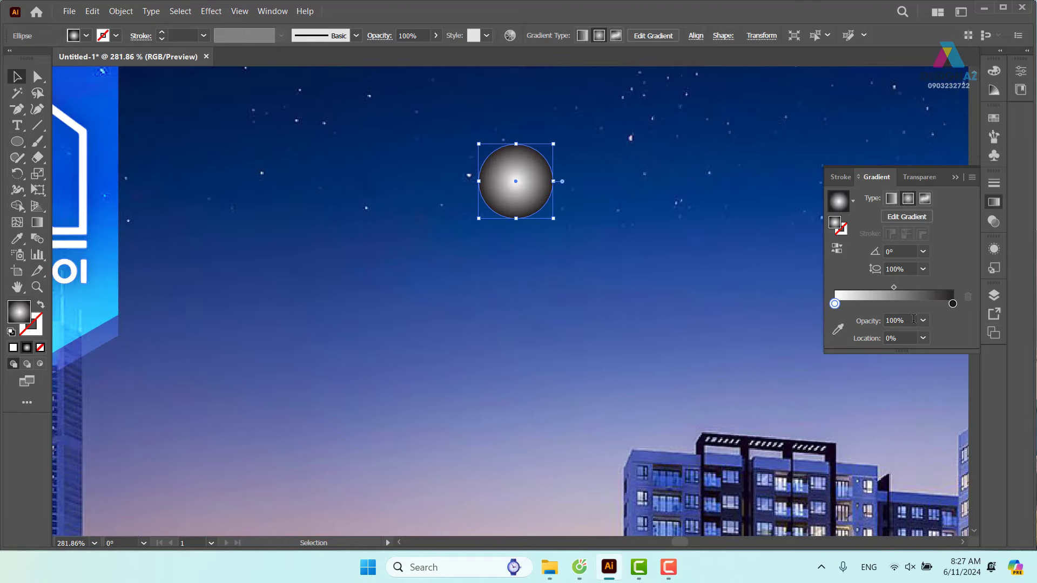
# Step: Recolour the gradient's dark end stop with CMYK values 80, 100 and 100
pyautogui.click(953, 304)
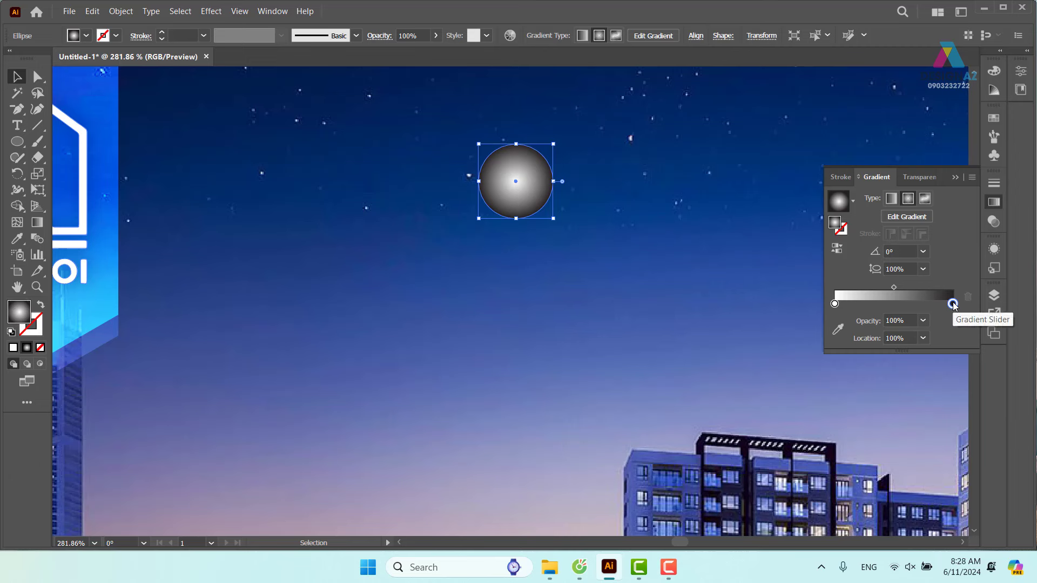
pyautogui.doubleClick(952, 304)
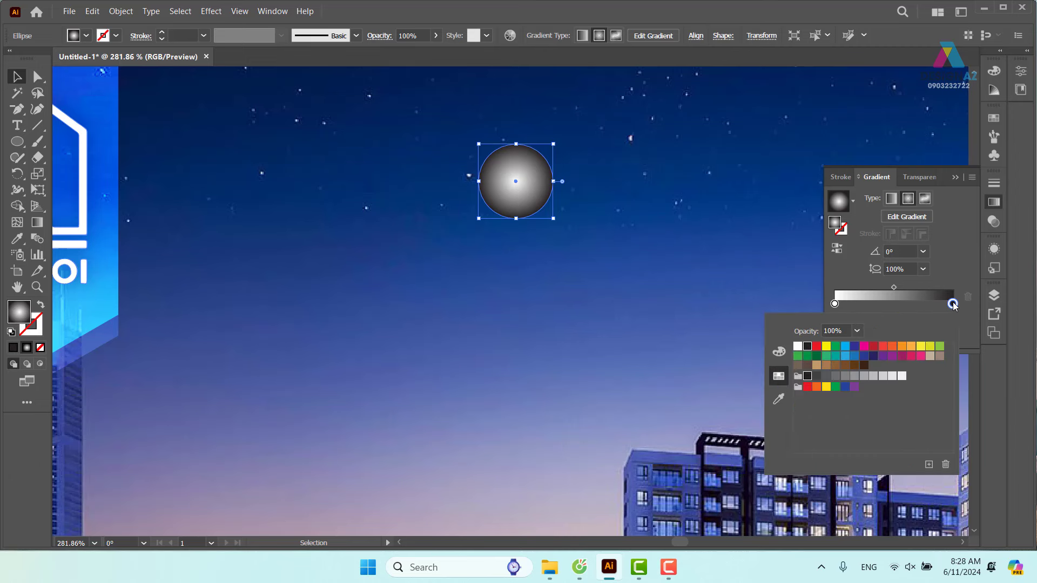
pyautogui.click(780, 353)
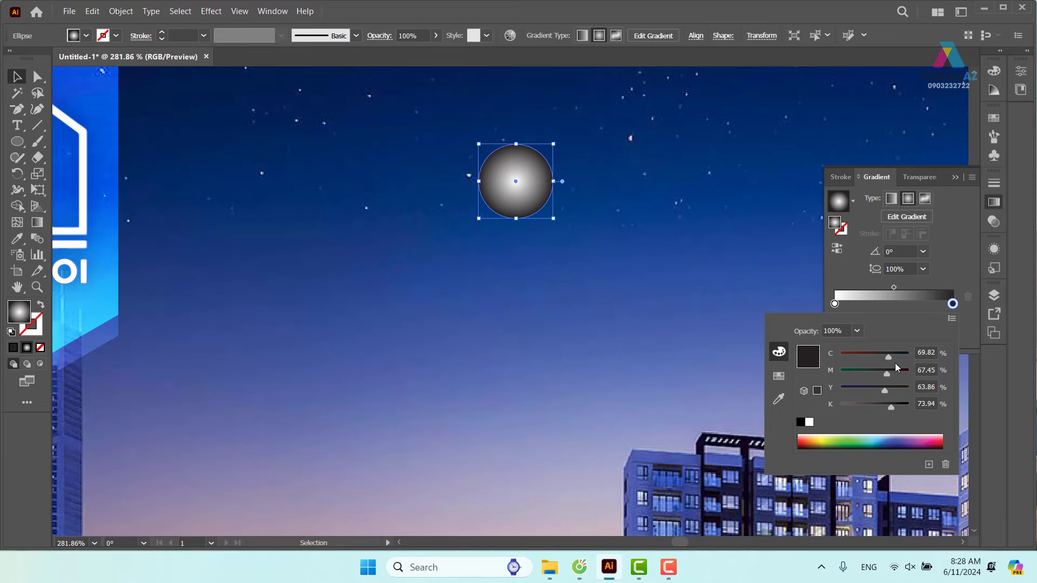
pyautogui.moveTo(897, 370)
pyautogui.mouseDown()
pyautogui.moveTo(883, 393)
pyautogui.moveTo(906, 382)
pyautogui.mouseUp()
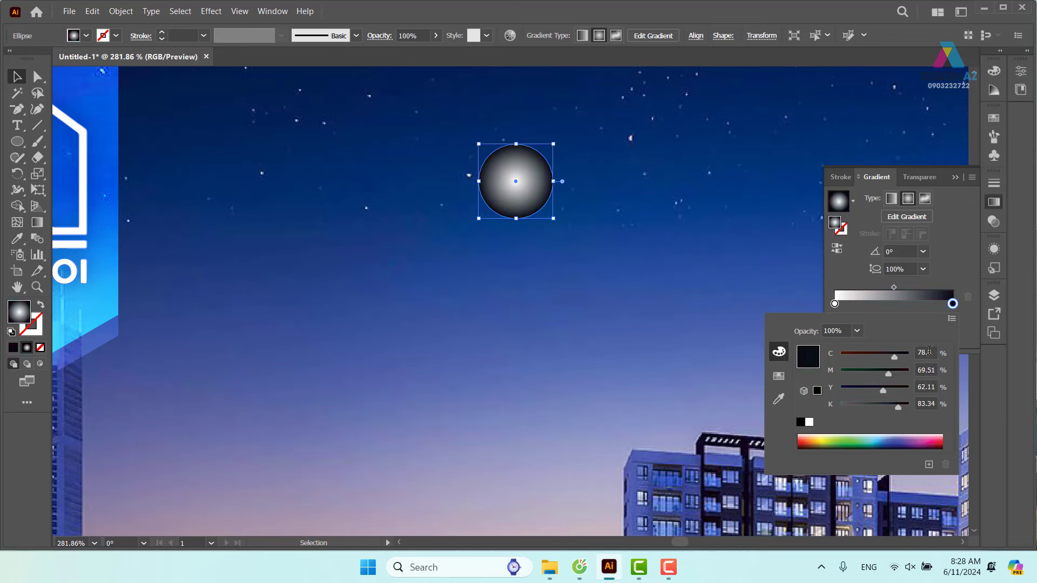
pyautogui.click(929, 351)
pyautogui.write('80')
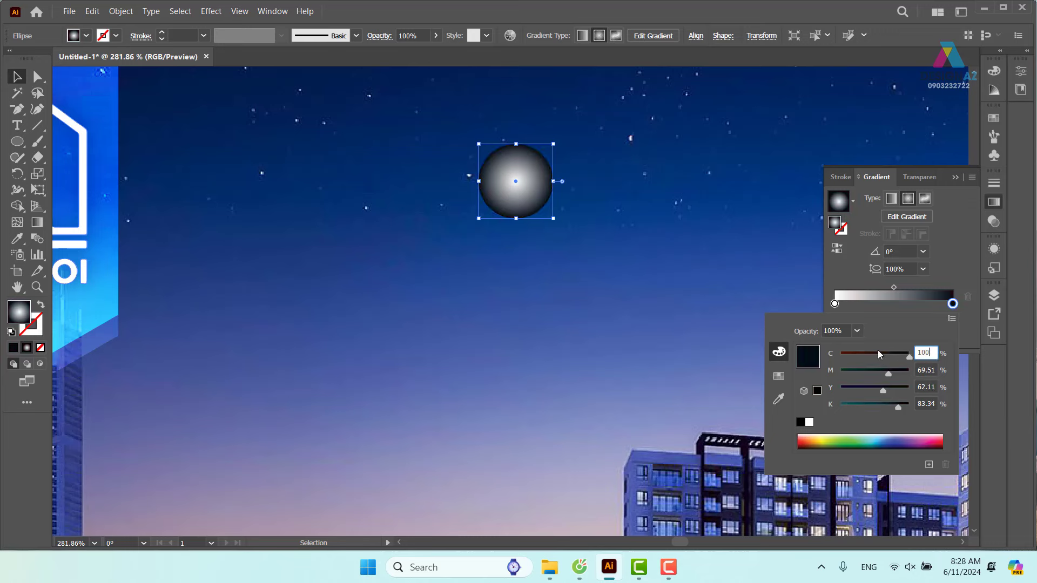
pyautogui.press('Tab')
pyautogui.press('Tab')
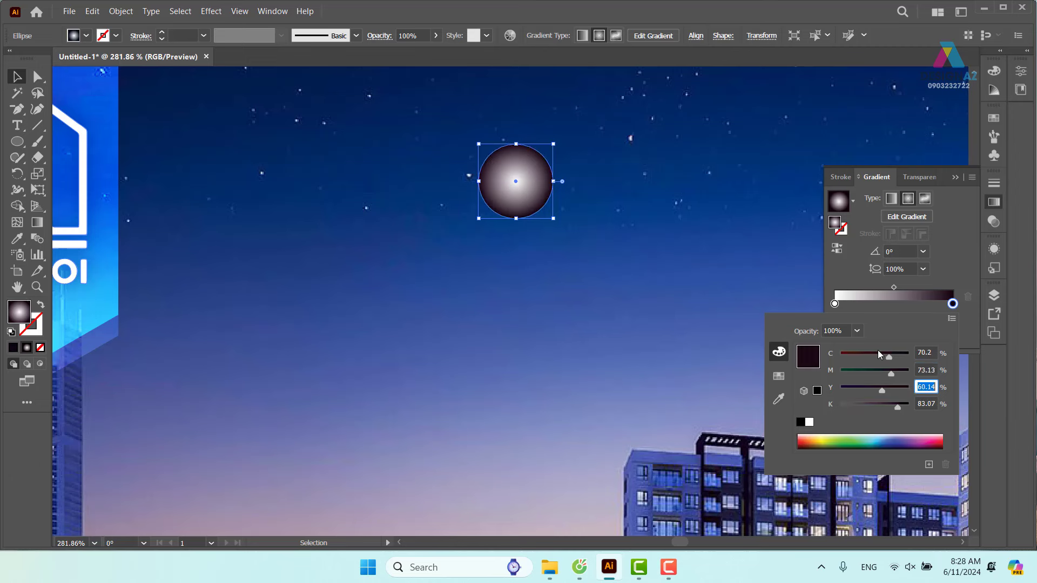
pyautogui.write('100')
pyautogui.press('Tab')
pyautogui.write('10')
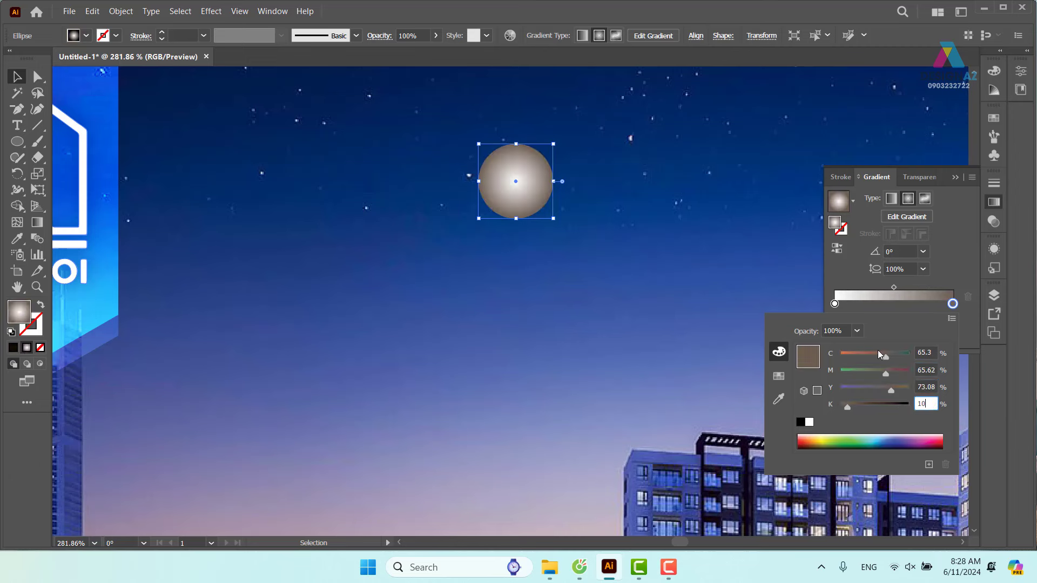
pyautogui.write('0')
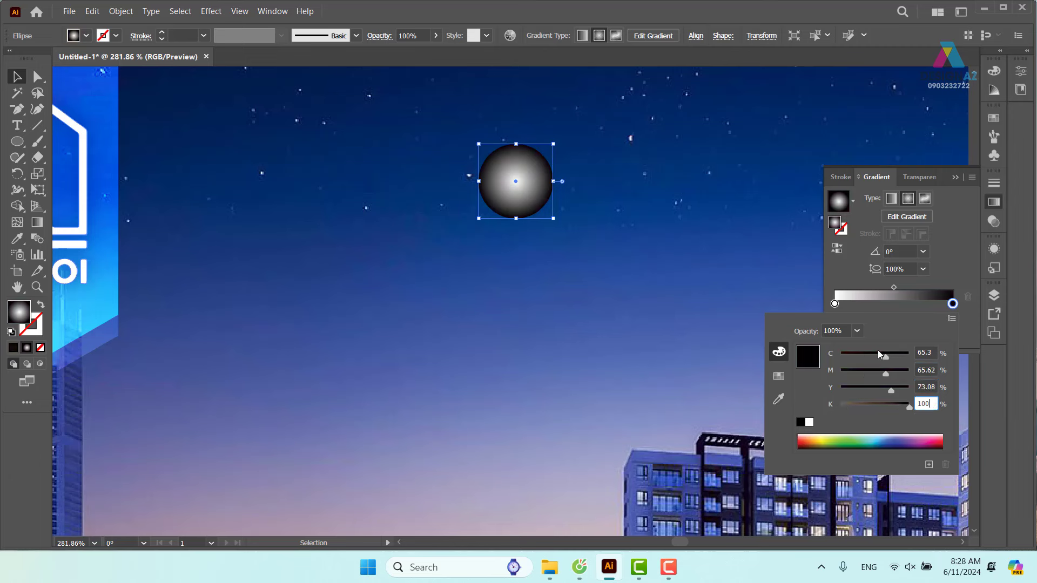
pyautogui.press('Return')
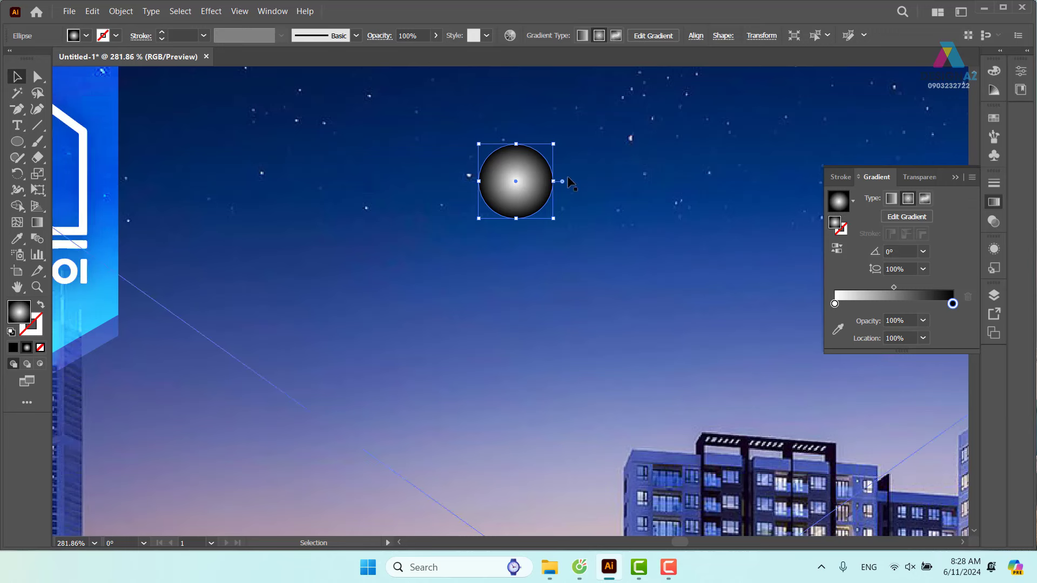
# Step: Set the gradient circle's blend mode to Color Dodge
pyautogui.click(993, 221)
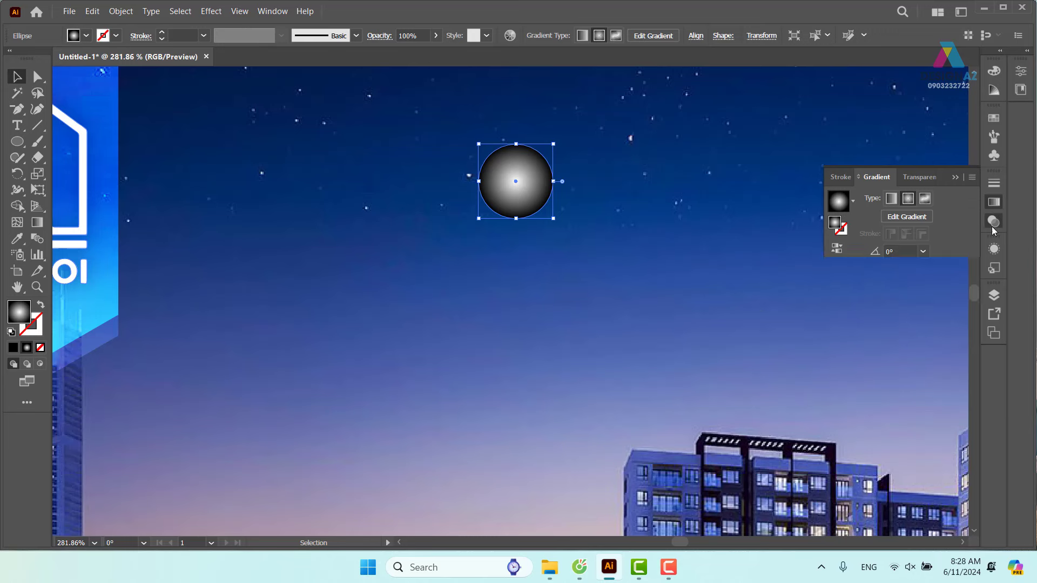
pyautogui.click(874, 203)
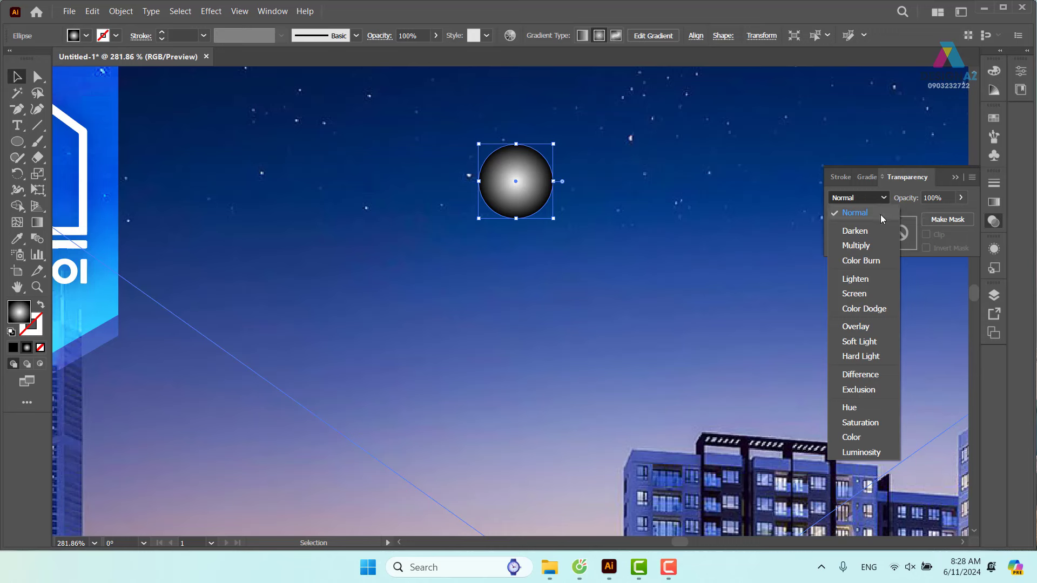
pyautogui.click(877, 295)
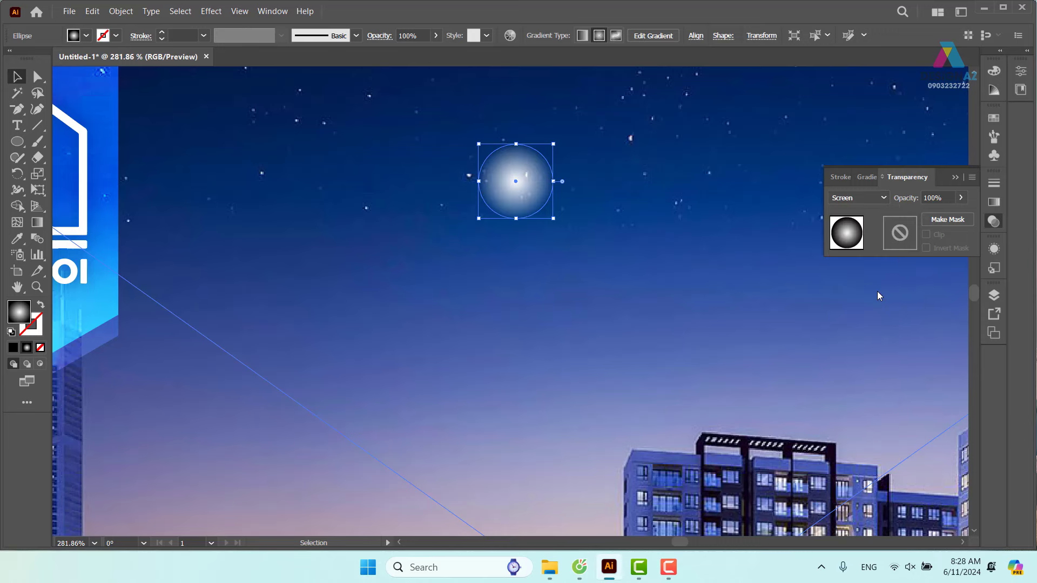
pyautogui.click(882, 197)
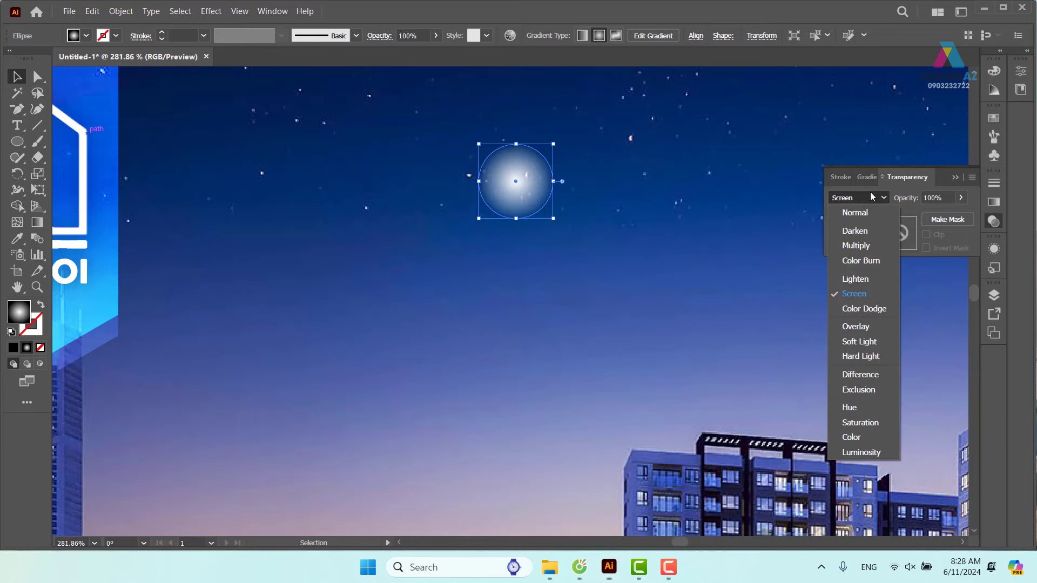
pyautogui.click(864, 308)
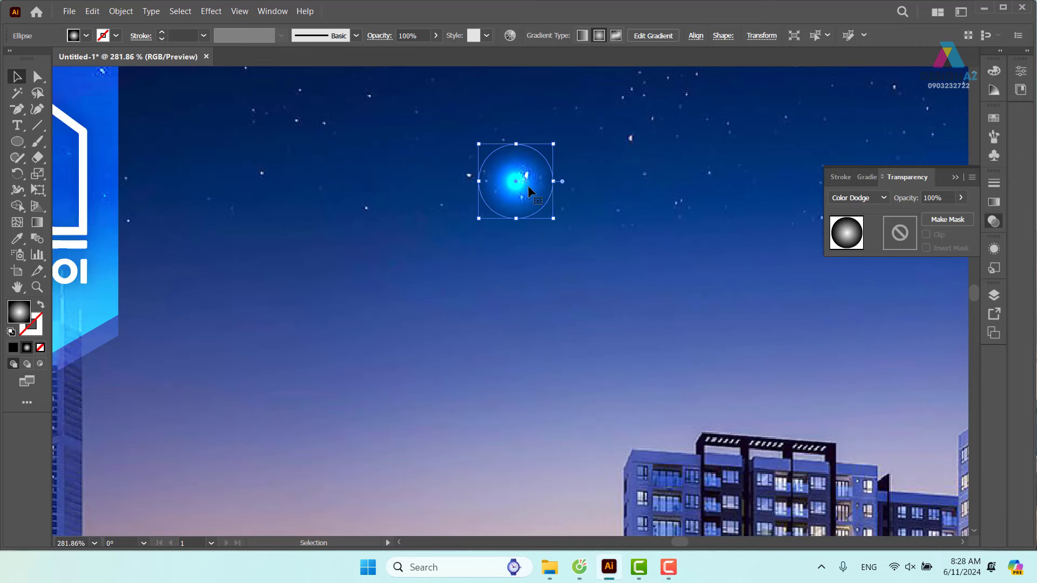
# Step: Stretch the glow into a thin light streak and place copies along both banner edges
pyautogui.moveTo(527, 185); pyautogui.dragTo(287, 269)
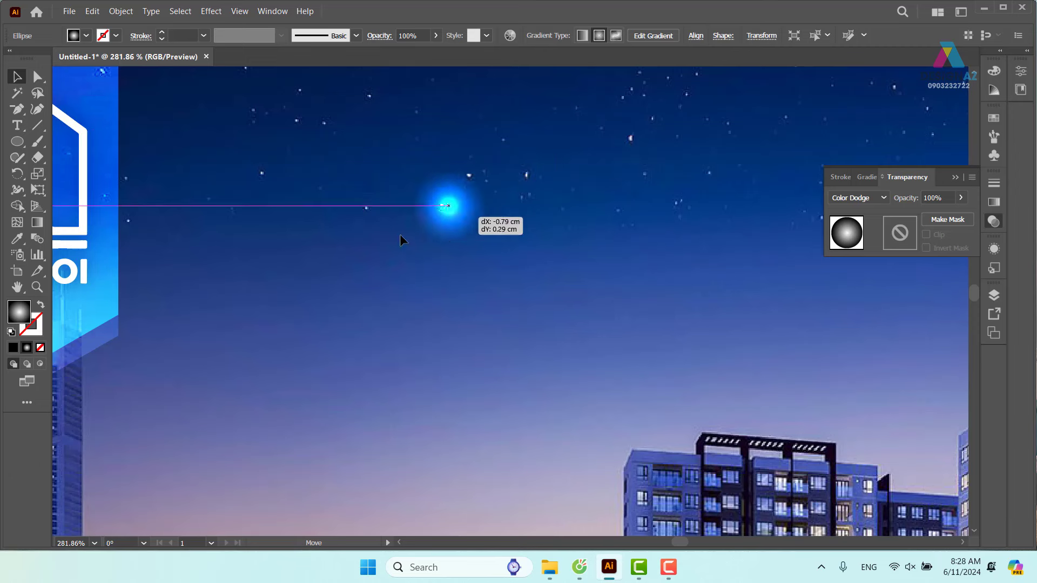
pyautogui.click(617, 192)
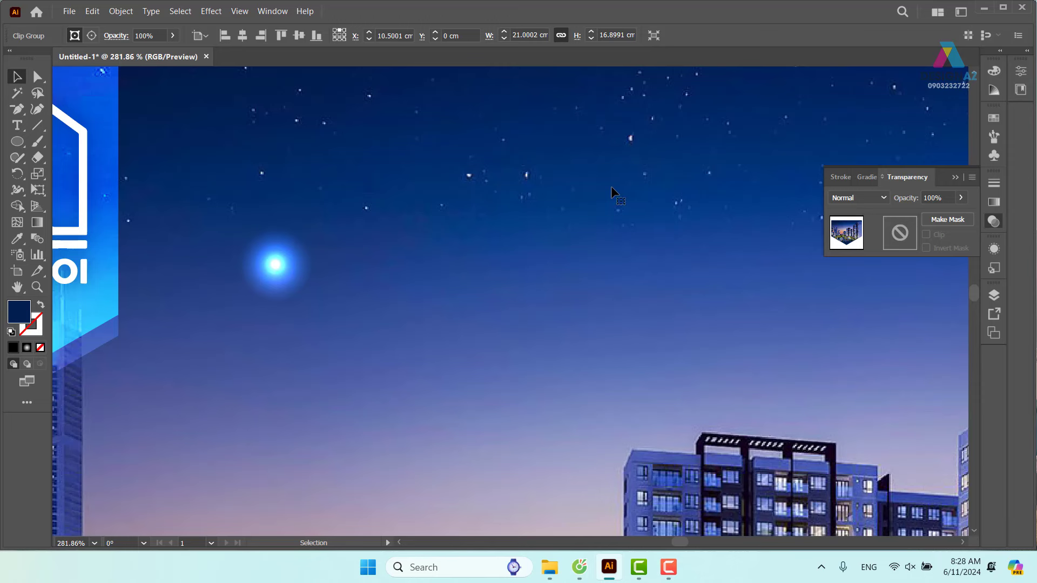
pyautogui.moveTo(270, 272)
pyautogui.mouseDown()
pyautogui.moveTo(349, 206)
pyautogui.moveTo(328, 198)
pyautogui.mouseUp()
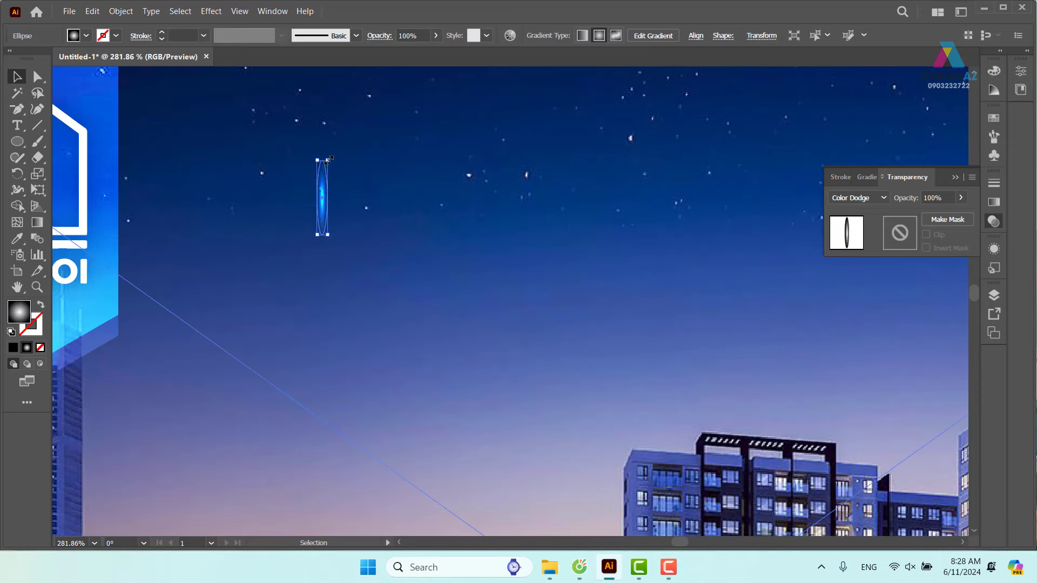
pyautogui.moveTo(328, 159); pyautogui.dragTo(327, 96)
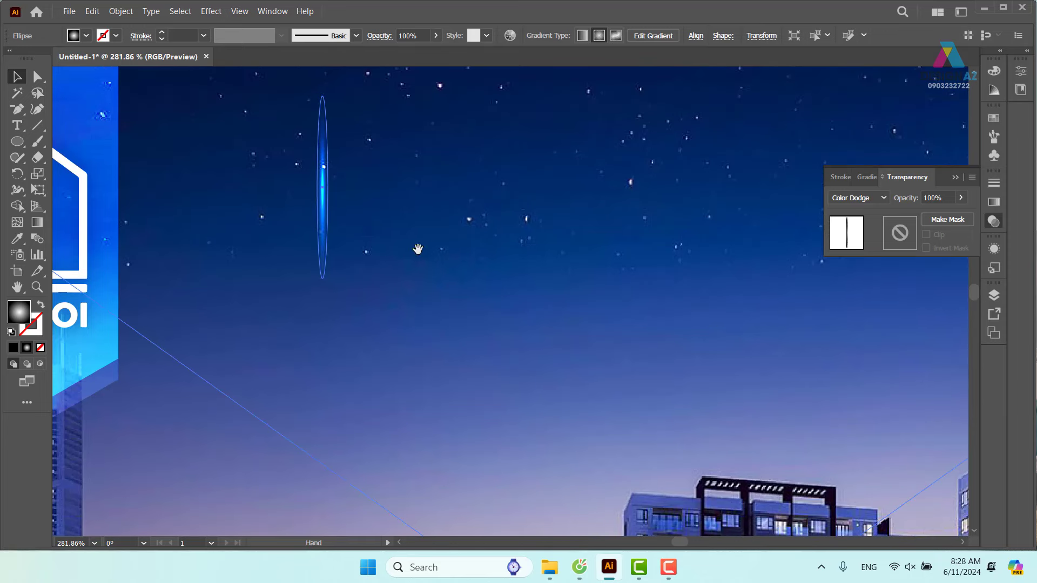
pyautogui.moveTo(418, 249); pyautogui.dragTo(650, 262)
pyautogui.moveTo(562, 294)
pyautogui.mouseDown()
pyautogui.moveTo(565, 385)
pyautogui.moveTo(680, 336)
pyautogui.mouseUp()
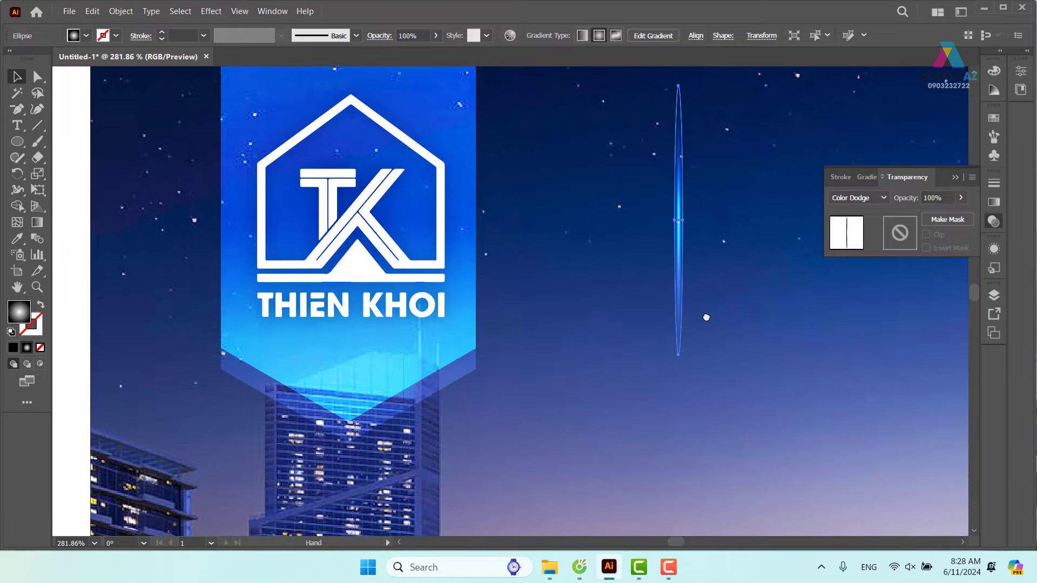
pyautogui.moveTo(675, 275)
pyautogui.mouseDown()
pyautogui.moveTo(477, 264)
pyautogui.moveTo(221, 275)
pyautogui.mouseUp()
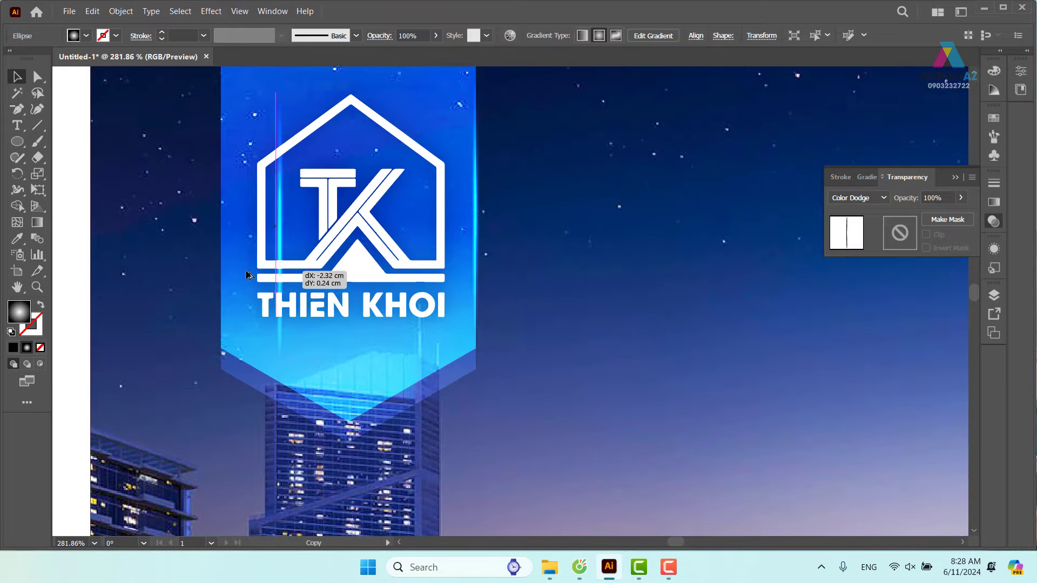
pyautogui.moveTo(555, 351); pyautogui.dragTo(516, 380)
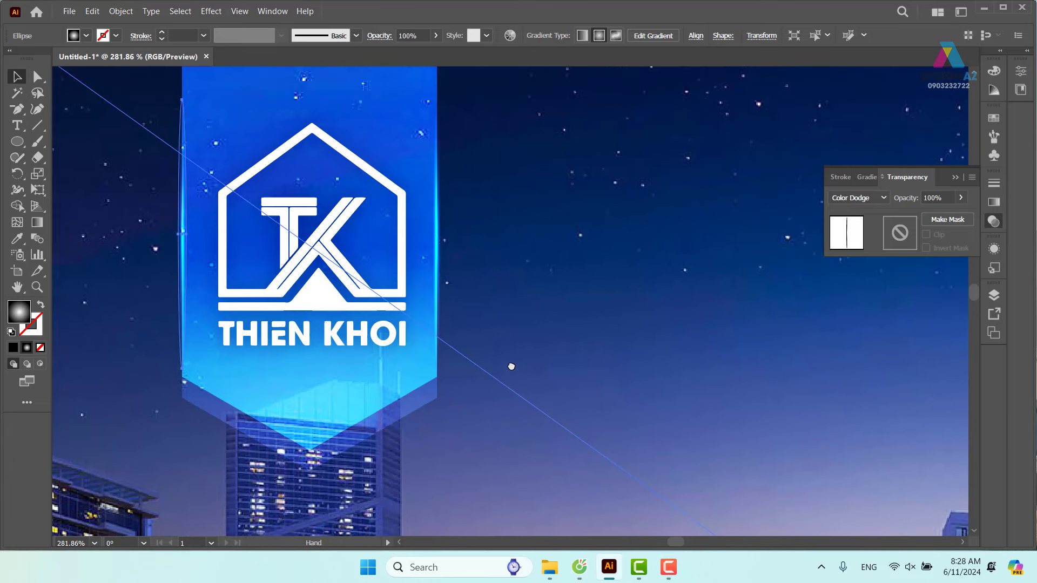
pyautogui.click(627, 362)
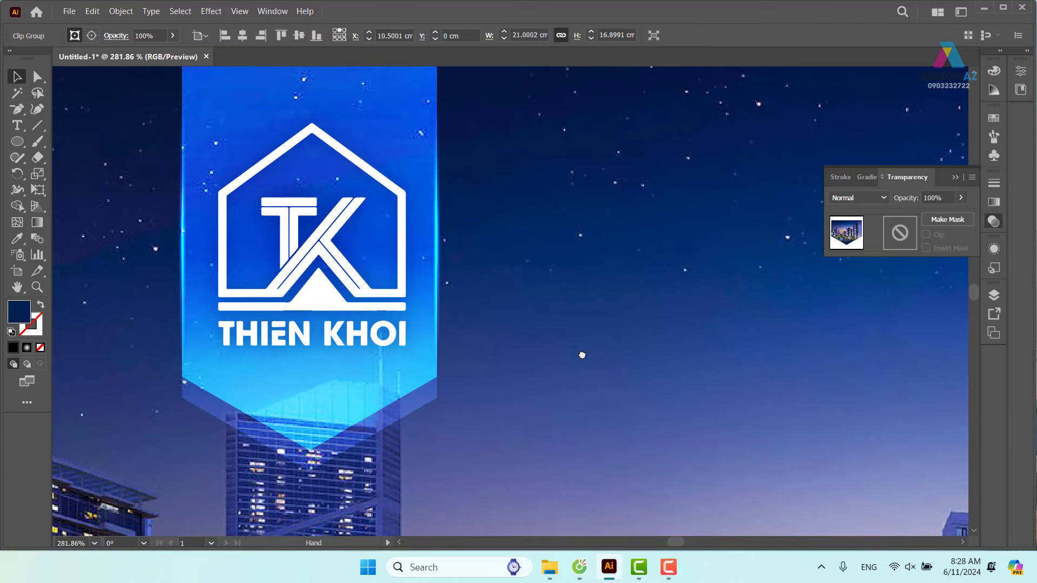
# Step: Duplicate the banner, cut it at both side corners, and delete the top piece
pyautogui.scroll(-3, 594, 357)
pyautogui.click(445, 316)
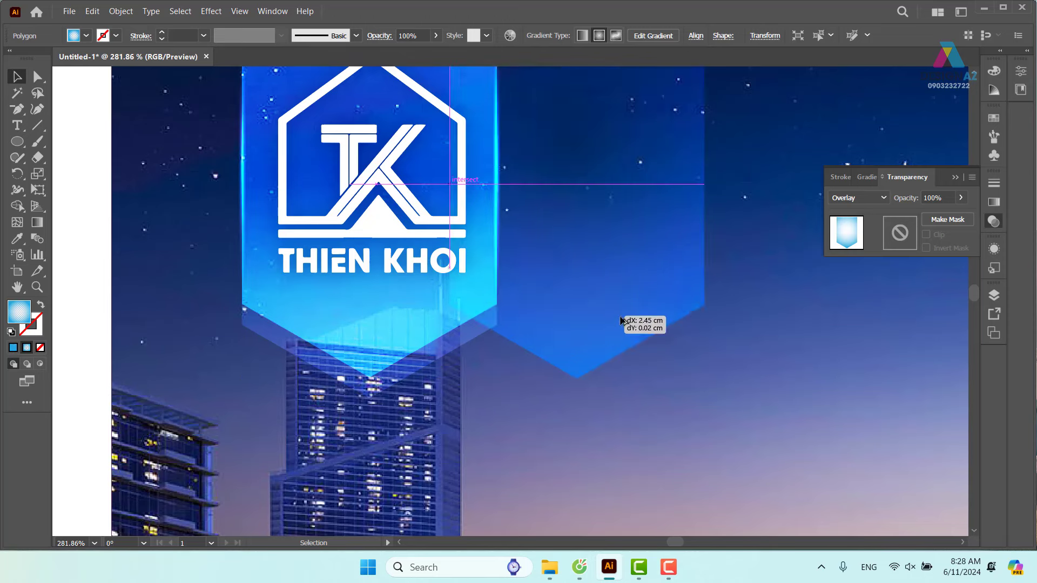
pyautogui.moveTo(445, 317); pyautogui.dragTo(717, 319)
pyautogui.moveTo(768, 389); pyautogui.dragTo(625, 356)
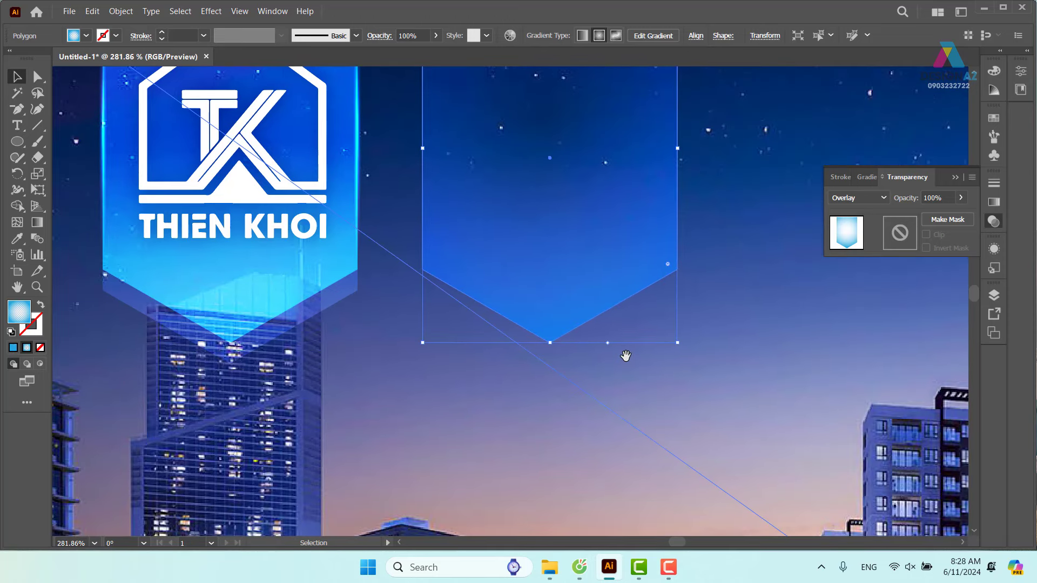
pyautogui.press('c')
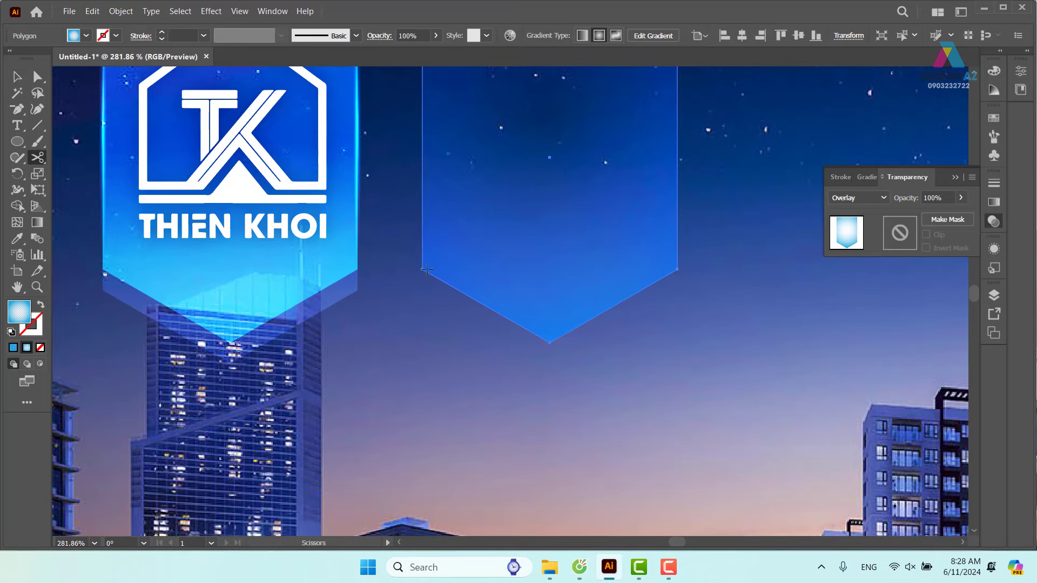
pyautogui.click(422, 268)
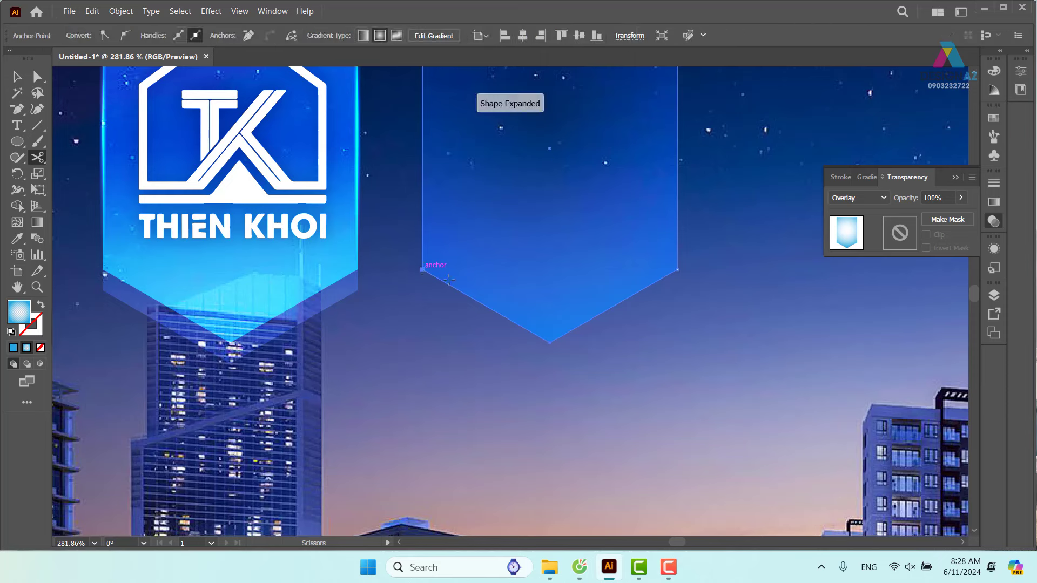
pyautogui.click(678, 270)
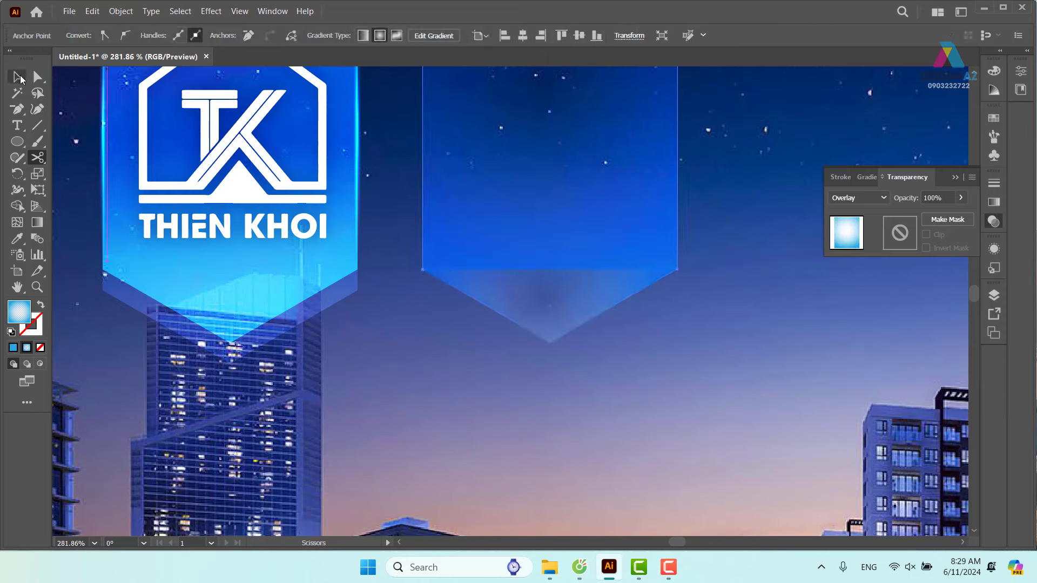
pyautogui.click(18, 77)
pyautogui.moveTo(597, 187); pyautogui.dragTo(691, 166)
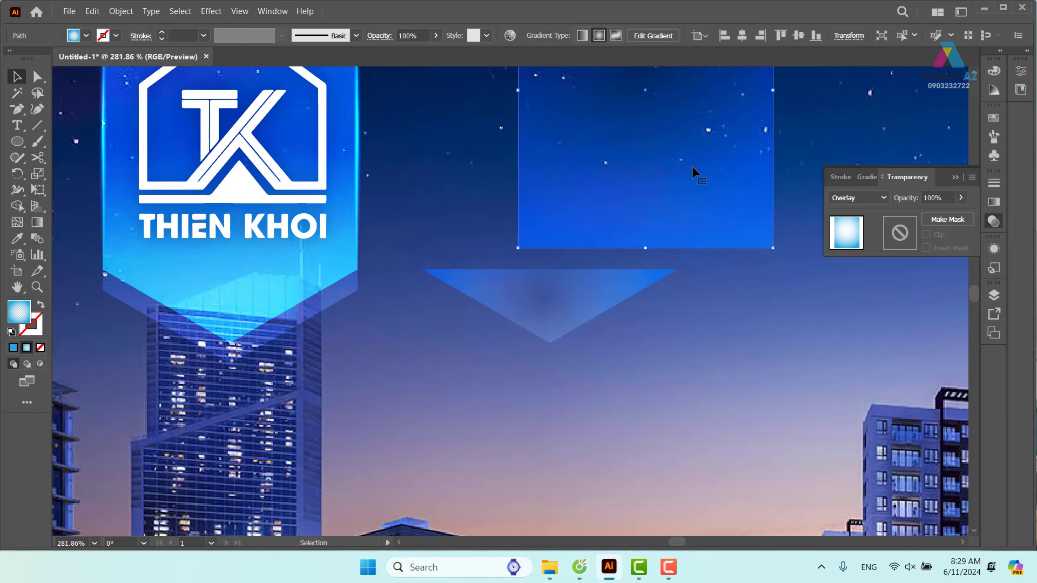
pyautogui.press('Delete')
# Step: Turn the pointed bottom piece into a stroked V line with a tapered width profile
pyautogui.click(562, 287)
pyautogui.hotkey('shift', 'x')
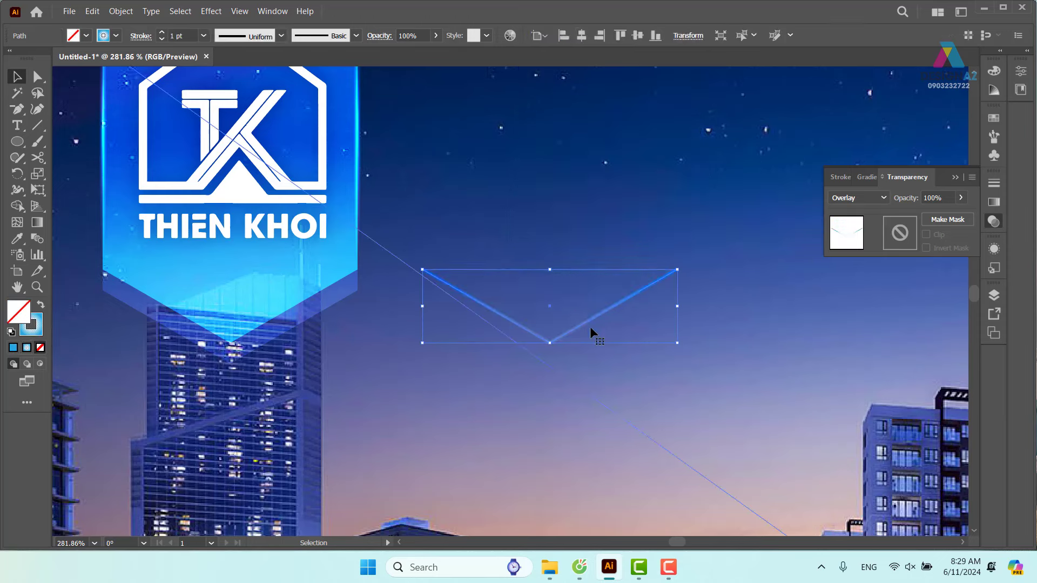
pyautogui.click(637, 357)
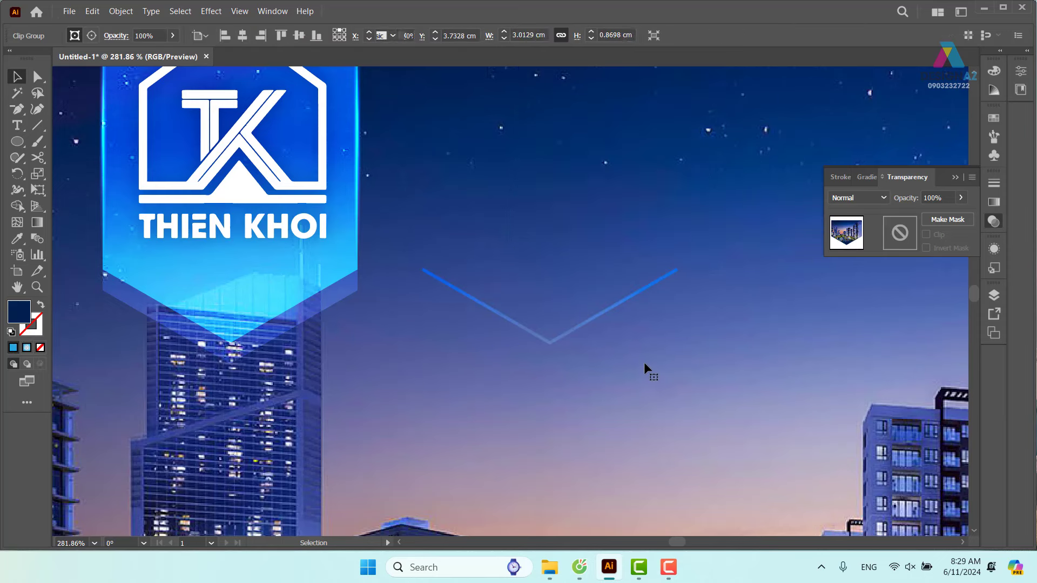
pyautogui.click(633, 294)
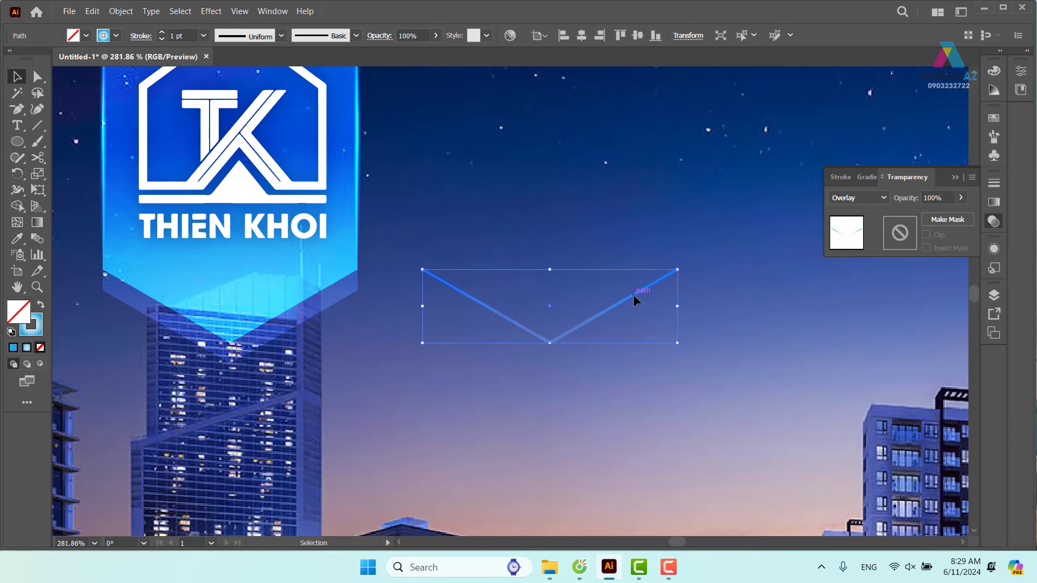
pyautogui.click(280, 36)
pyautogui.click(249, 77)
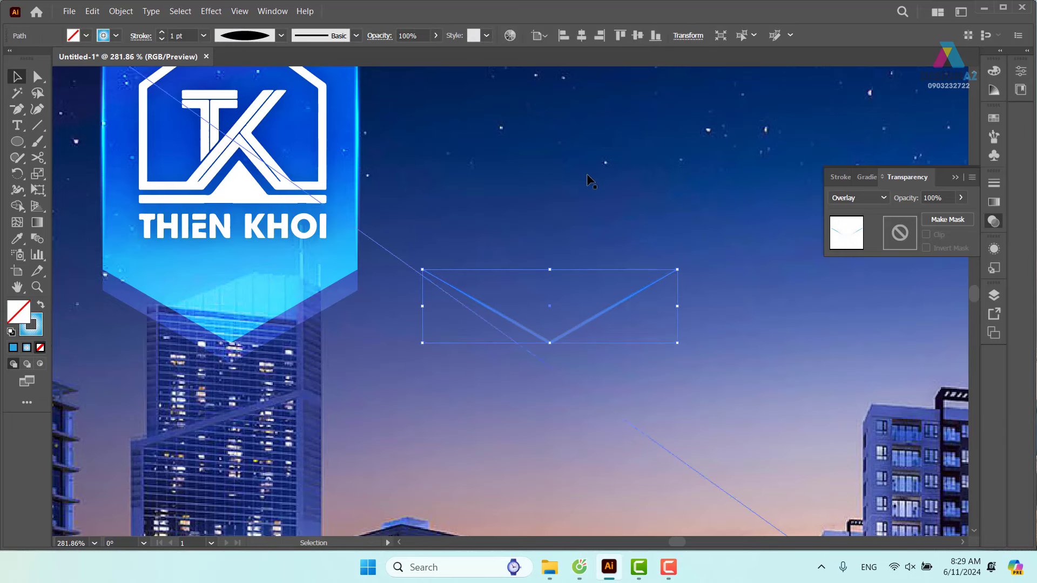
pyautogui.click(854, 407)
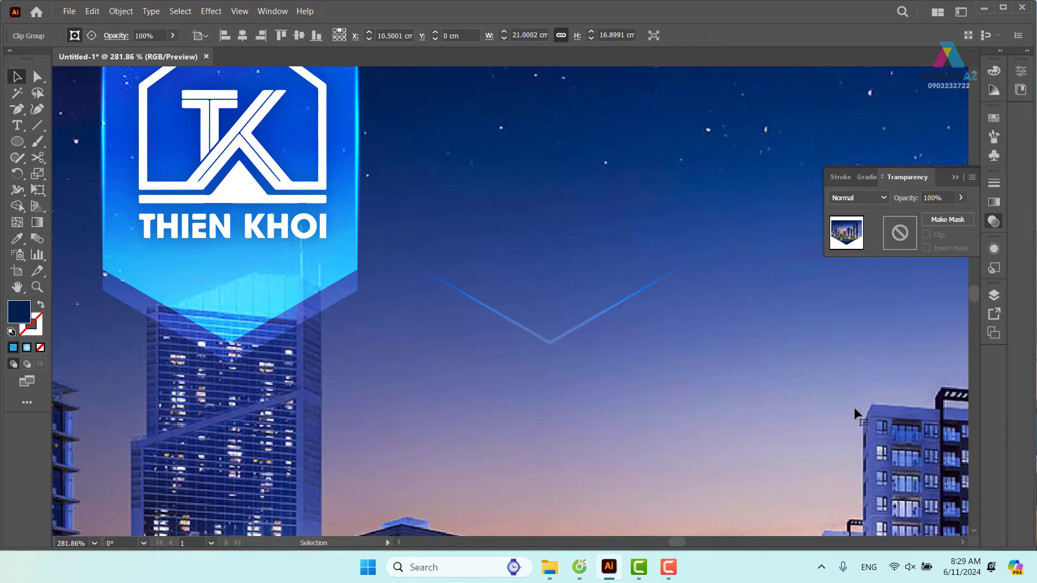
# Step: Apply the blue gradient to the V line's stroke, with the left stop at 100% opacity
pyautogui.click(637, 291)
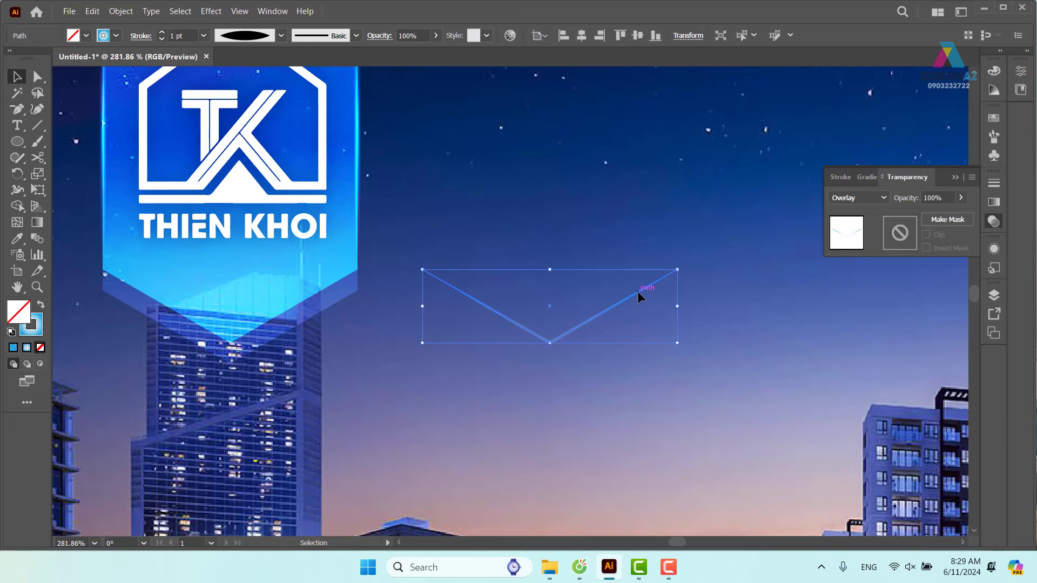
pyautogui.click(994, 202)
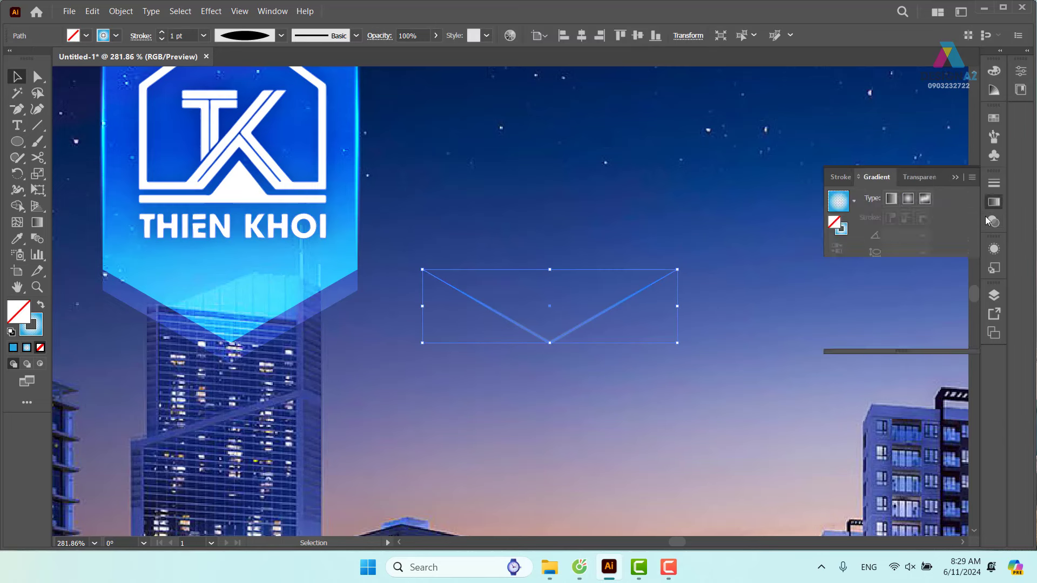
pyautogui.click(935, 281)
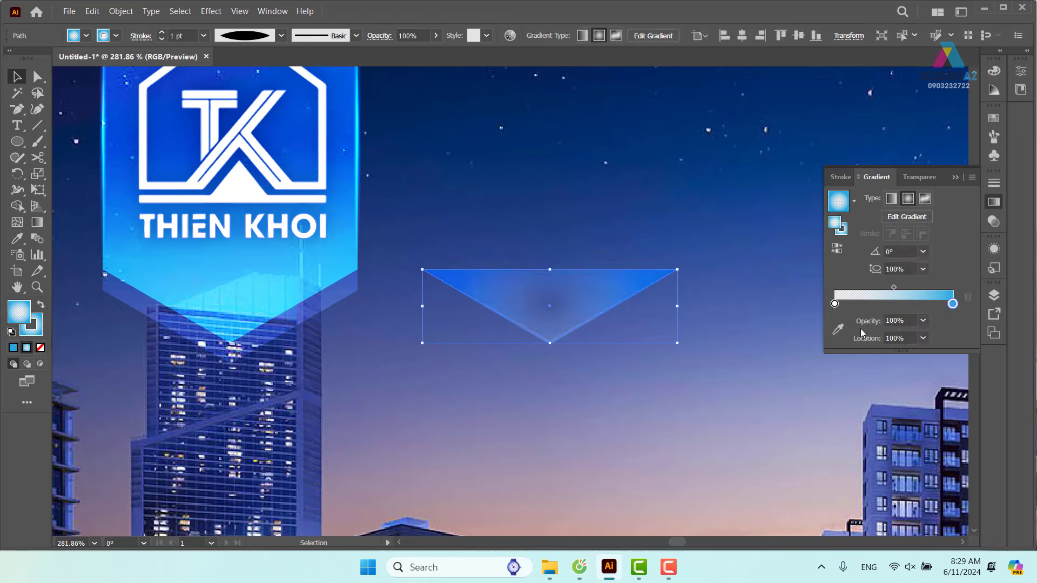
pyautogui.hotkey('ctrl', 'z')
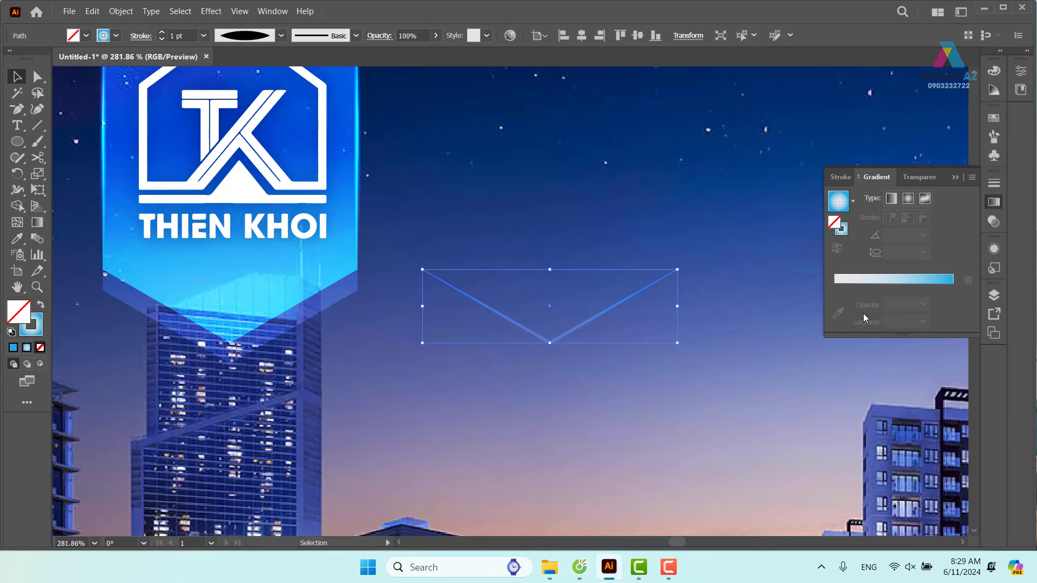
pyautogui.click(899, 279)
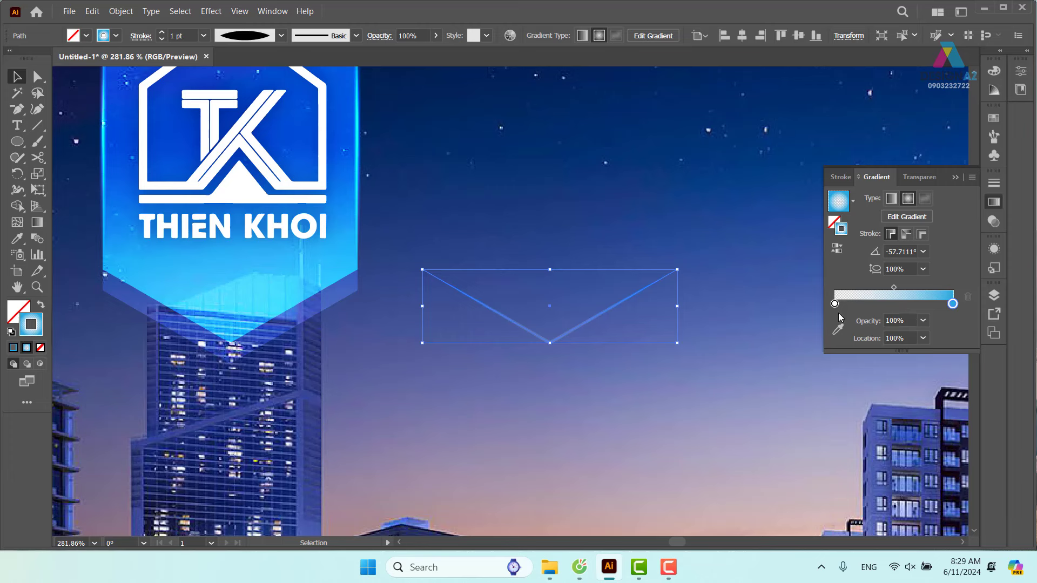
pyautogui.click(835, 304)
pyautogui.click(900, 321)
pyautogui.write('100')
pyautogui.press('Return')
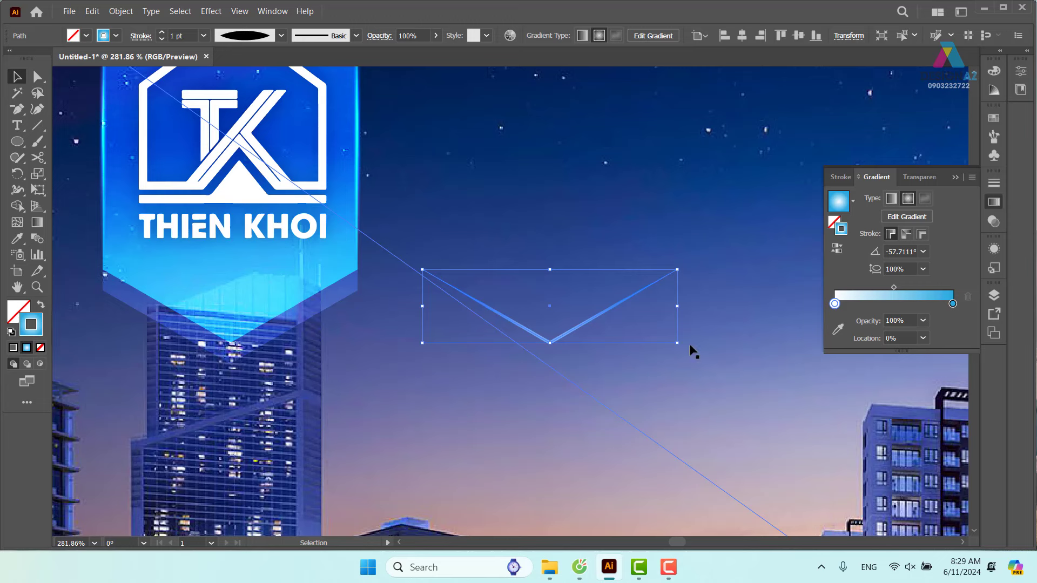
# Step: Move the V line left beneath the logo and blend it in Color Dodge mode
pyautogui.click(593, 323)
pyautogui.moveTo(587, 322); pyautogui.dragTo(267, 322)
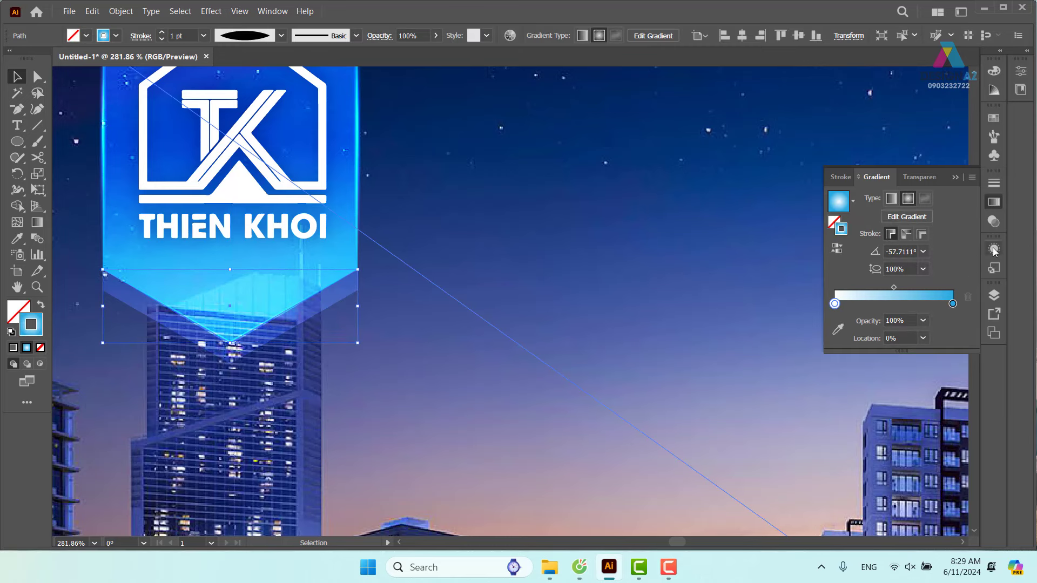
pyautogui.click(993, 221)
pyautogui.click(875, 197)
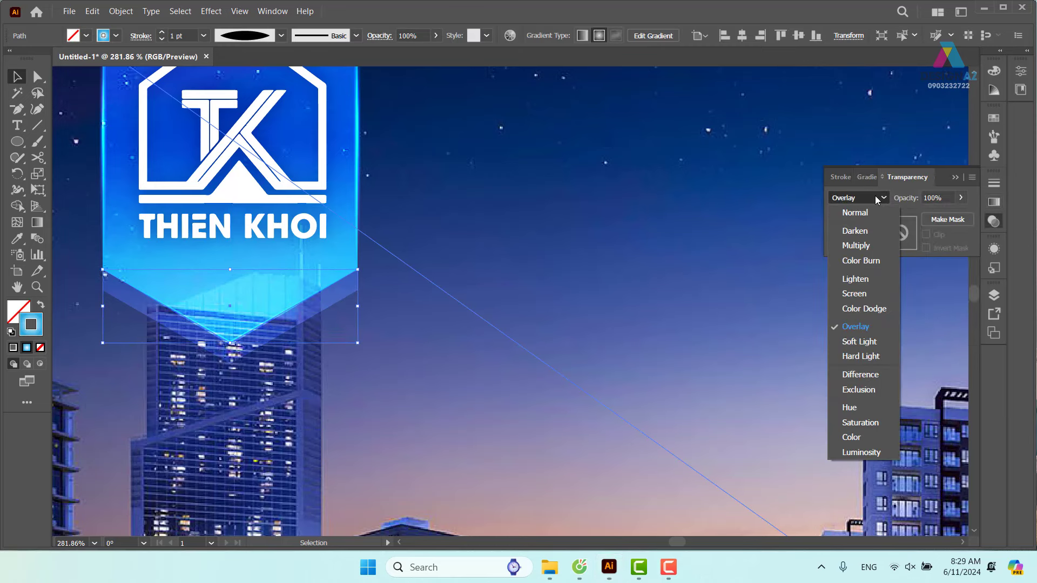
pyautogui.click(869, 307)
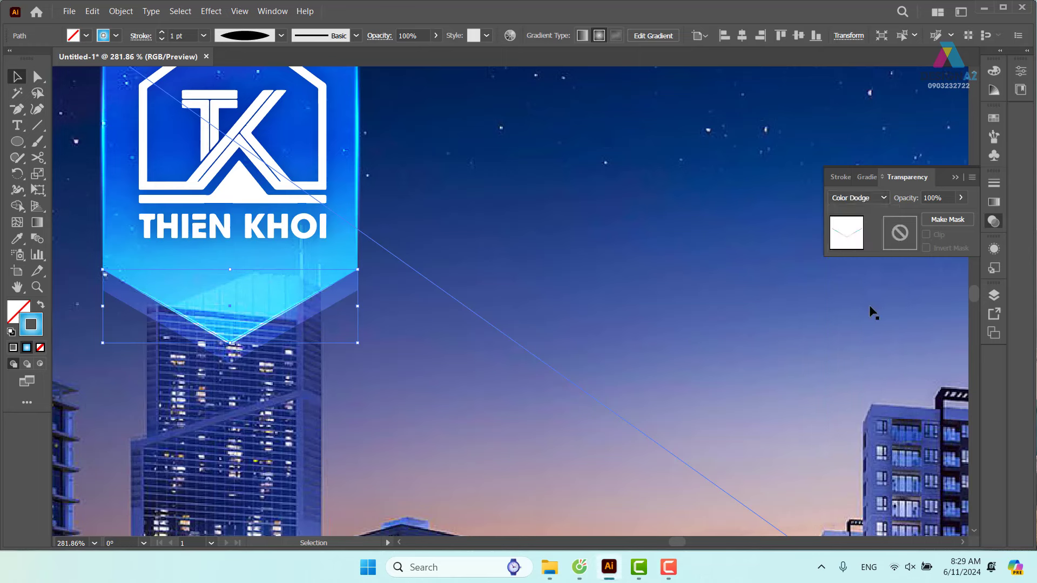
# Step: Zoom in on the logo area around the V-shaped light shape
pyautogui.click(422, 352)
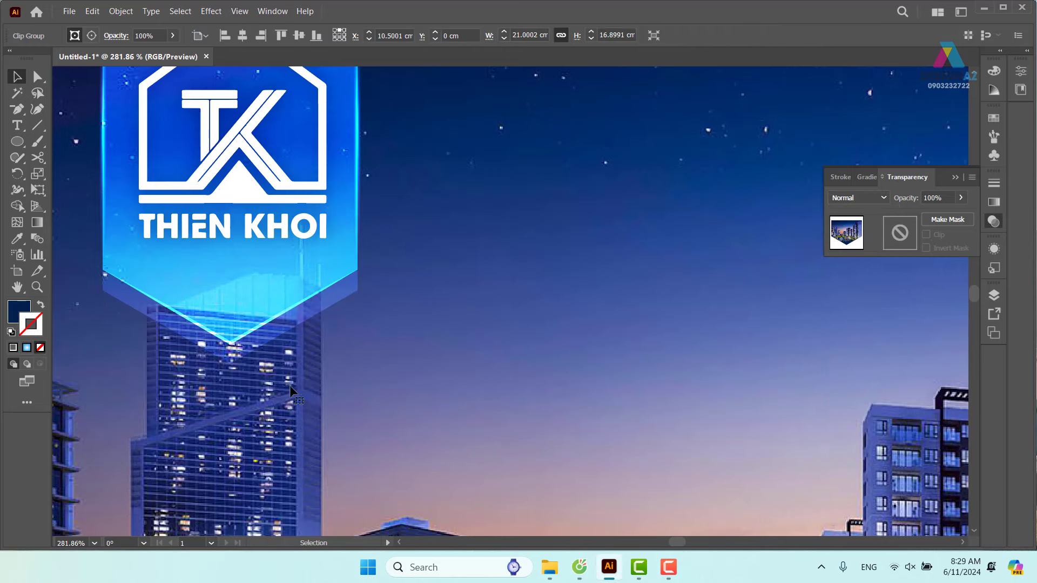
pyautogui.click(246, 332)
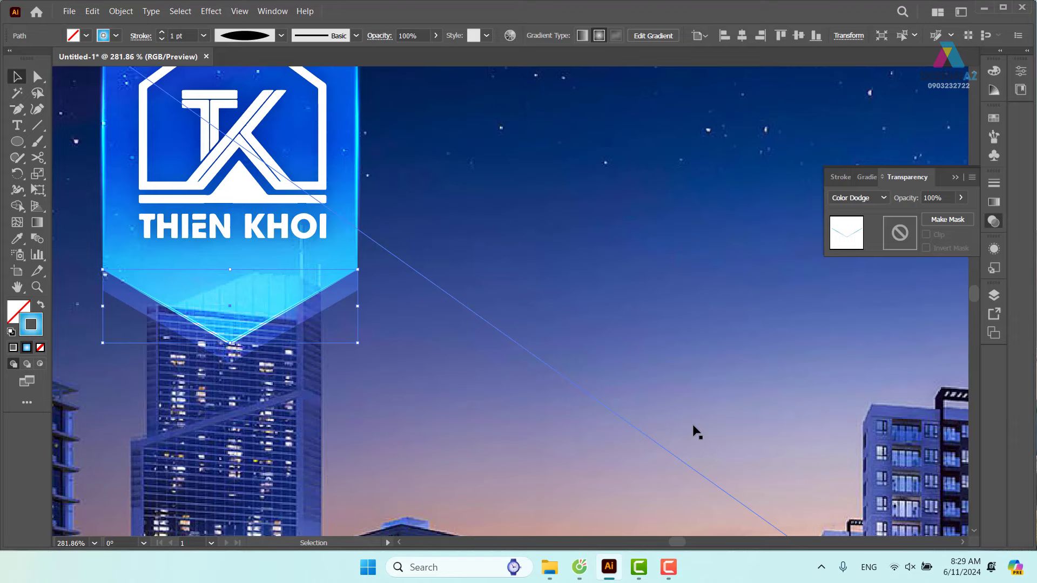
pyautogui.click(718, 372)
pyautogui.hotkey('ctrl', '-')
pyautogui.hotkey('ctrl', '-')
pyautogui.hotkey('ctrl', '-')
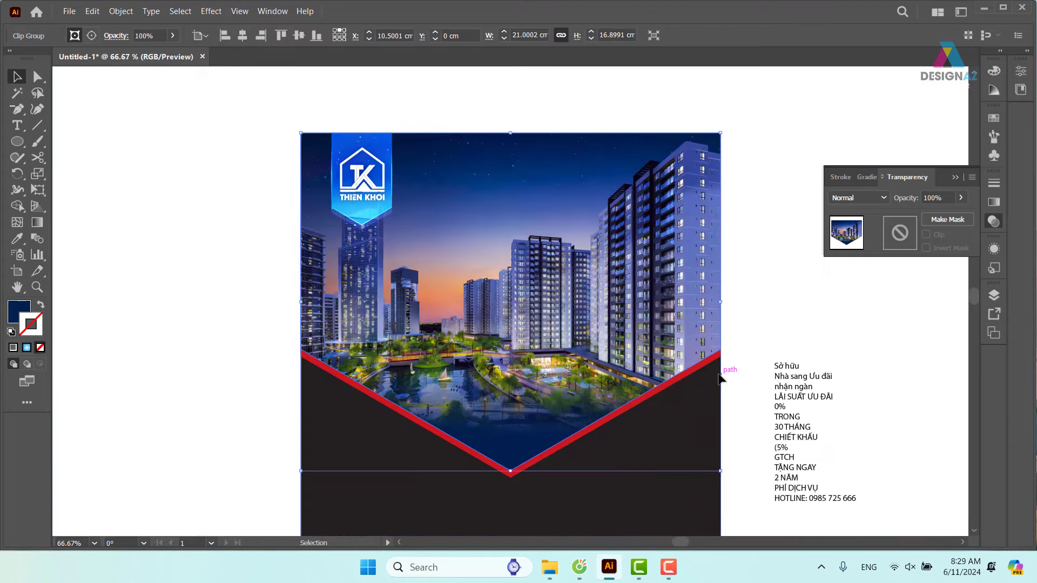
pyautogui.press('z')
pyautogui.moveTo(382, 163); pyautogui.dragTo(523, 299)
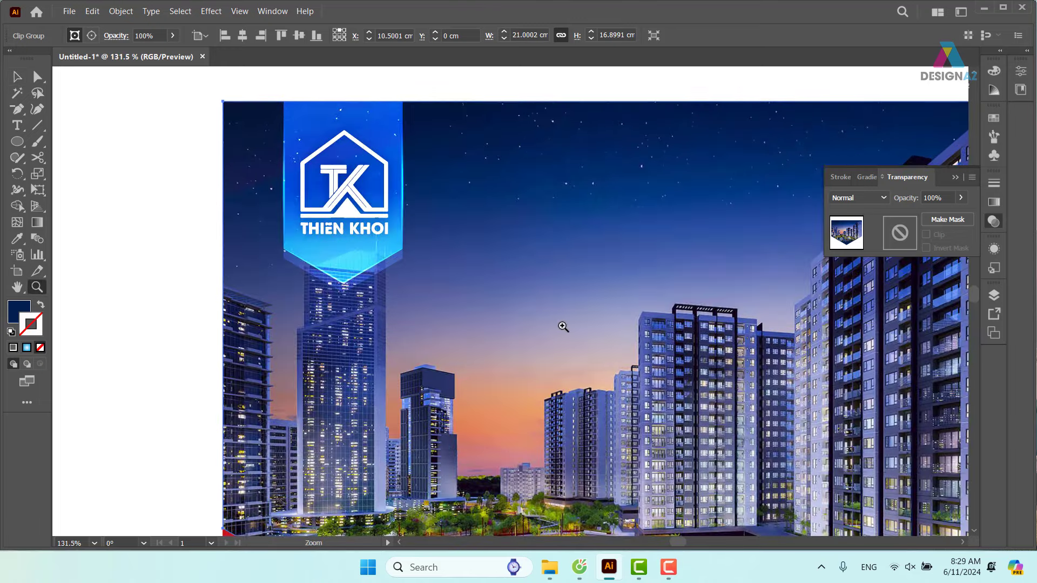
pyautogui.click(17, 77)
pyautogui.hotkey('ctrl', 'shift', 'a')
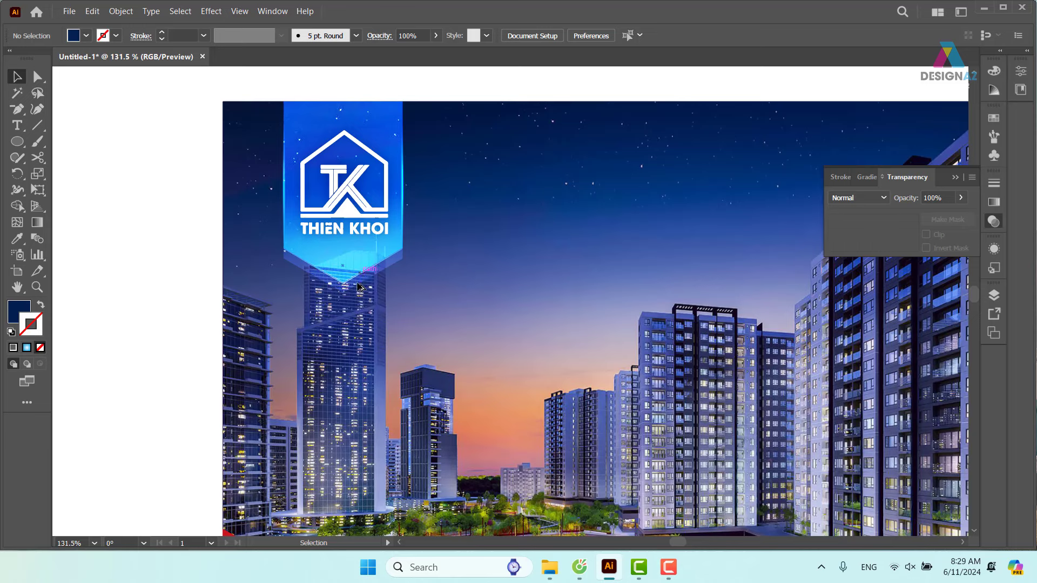
# Step: Place the light shape slightly lower and set its opacity to 30%
pyautogui.moveTo(361, 279); pyautogui.dragTo(359, 285)
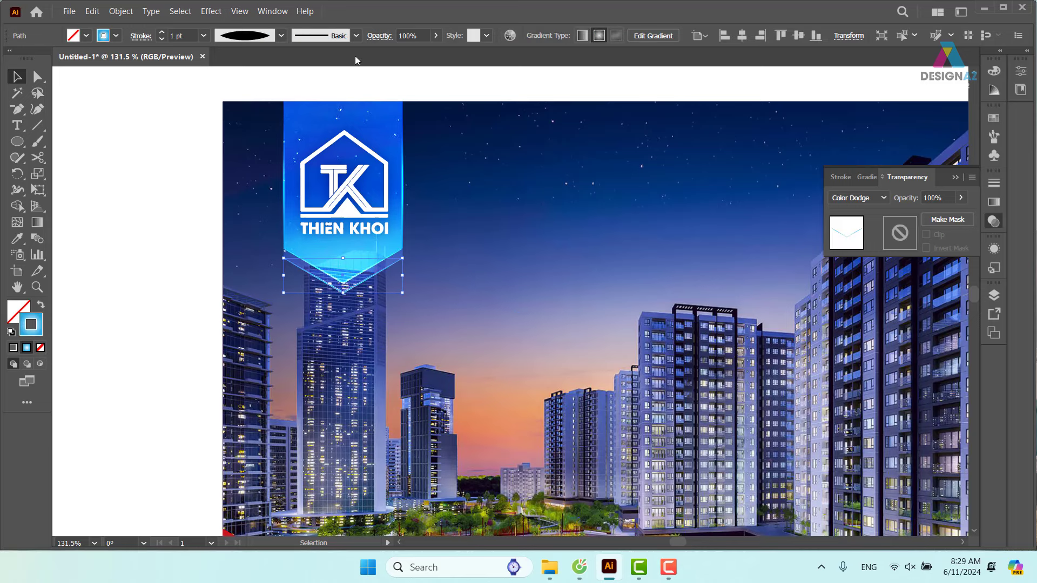
pyautogui.click(419, 34)
pyautogui.write('30')
pyautogui.press('Return')
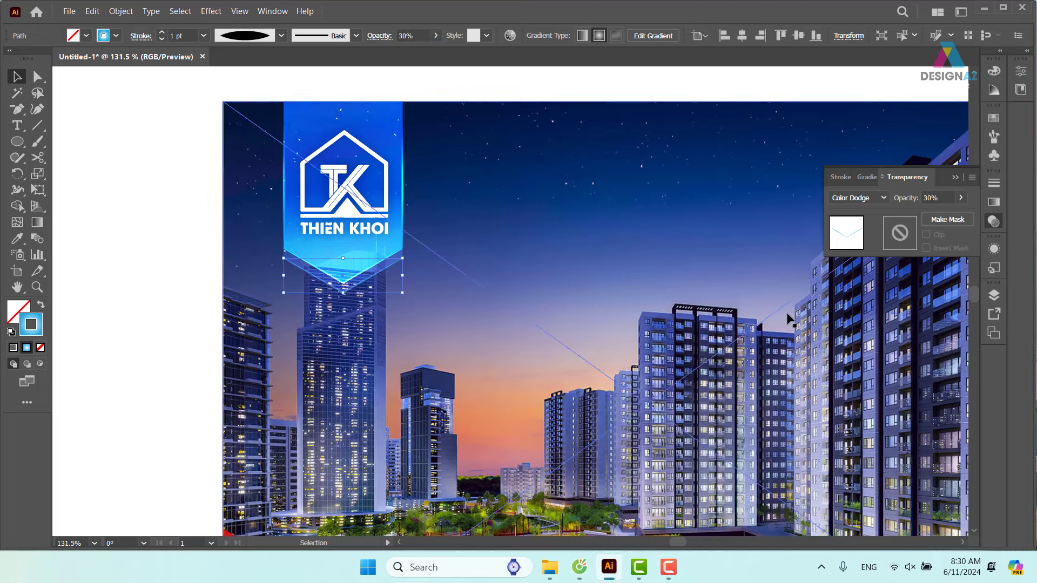
pyautogui.click(191, 286)
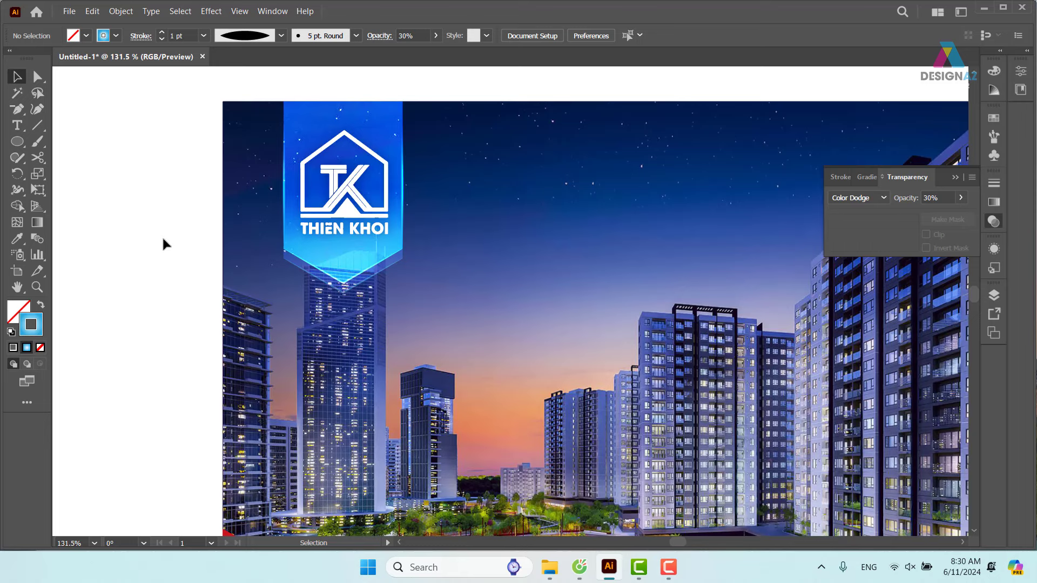
# Step: Zoom out to show the whole flyer at 50%
pyautogui.press('space')
pyautogui.hotkey('ctrl', '-')
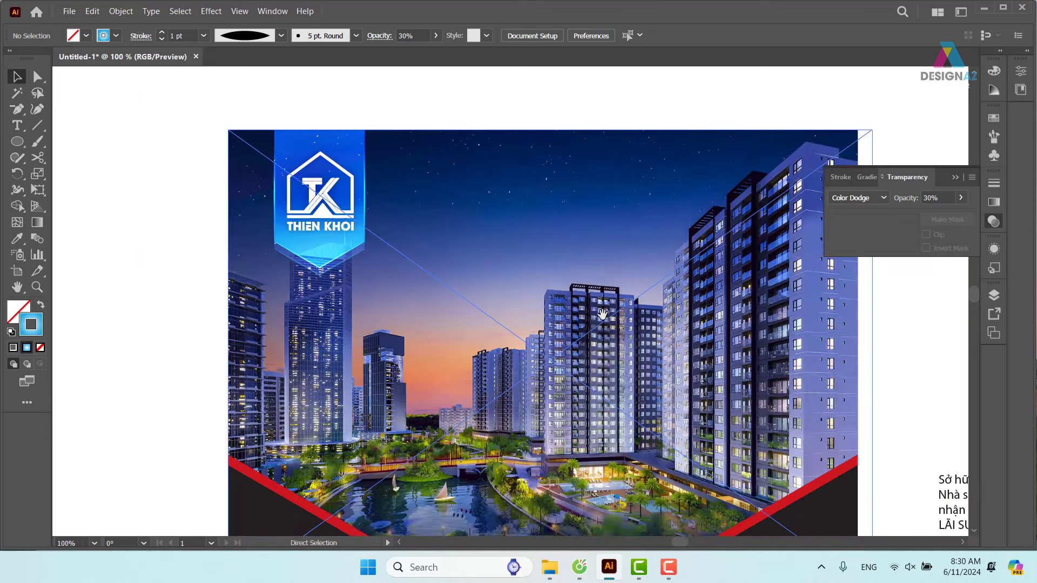
pyautogui.hotkey('ctrl', '-')
pyautogui.hotkey('ctrl', '-')
pyautogui.moveTo(662, 359); pyautogui.dragTo(568, 257)
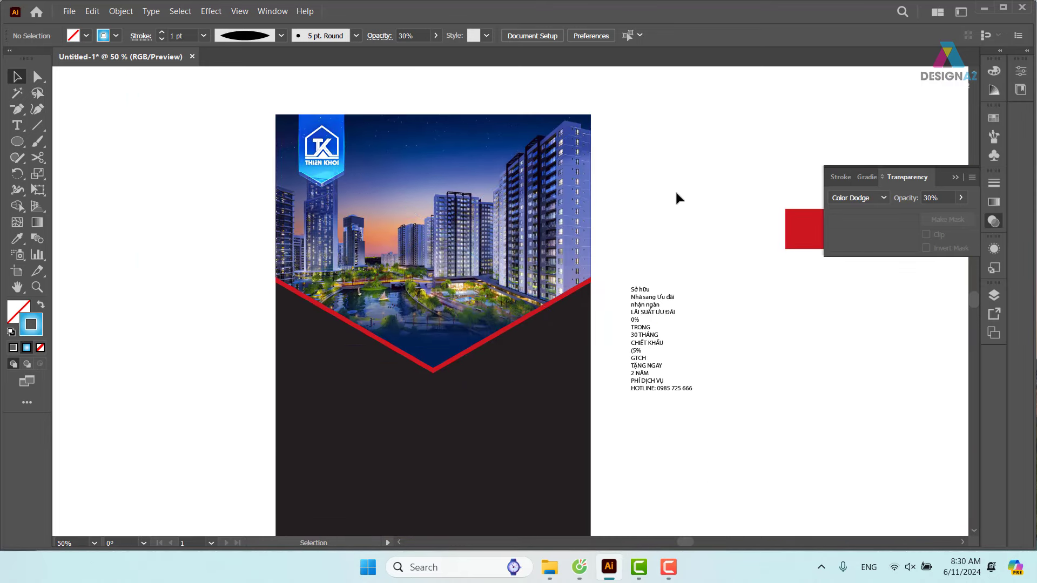
# Step: Save the flyer as 'thiets ke poster bds.ai' in Illustrator 2020 format
pyautogui.hotkey('ctrl', 's')
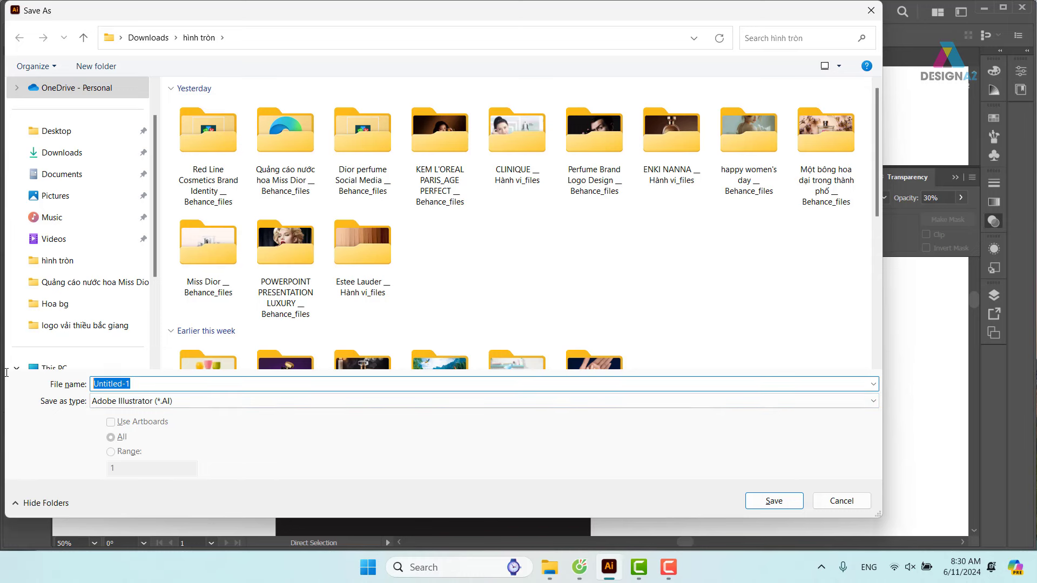
pyautogui.write('thiết')
pyautogui.press('Return')
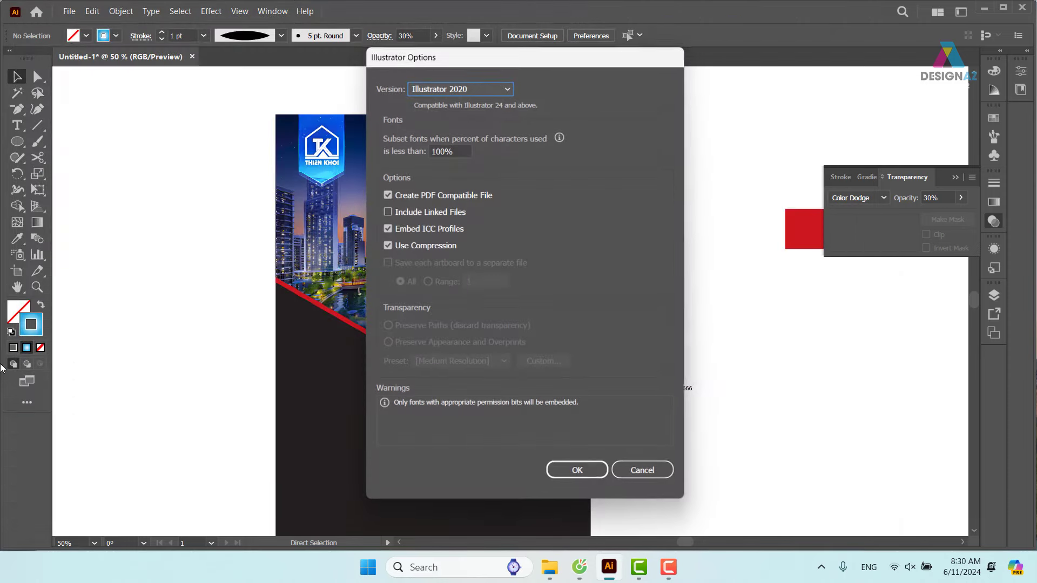
pyautogui.click(568, 474)
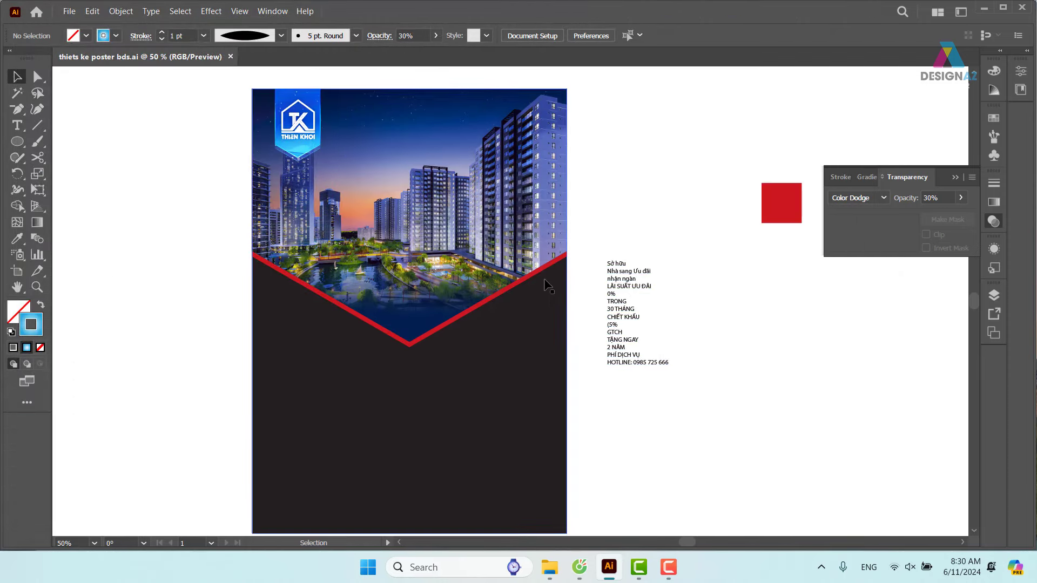
# Step: Nudge the red chevron band down two steps with the arrow keys
pyautogui.click(546, 269)
pyautogui.press('Down')
pyautogui.press('Down')
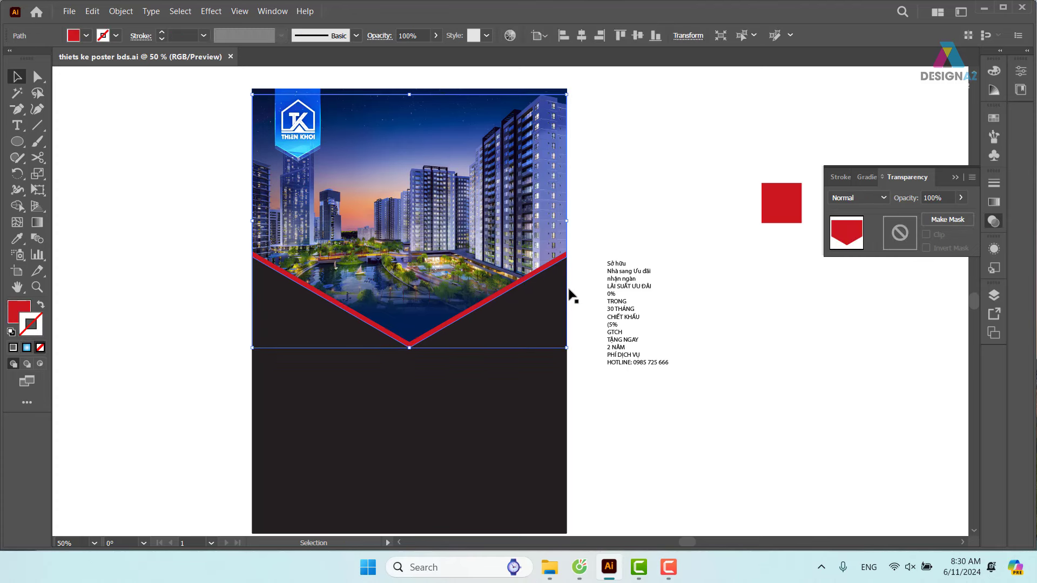
pyautogui.press('Down')
pyautogui.press('Down')
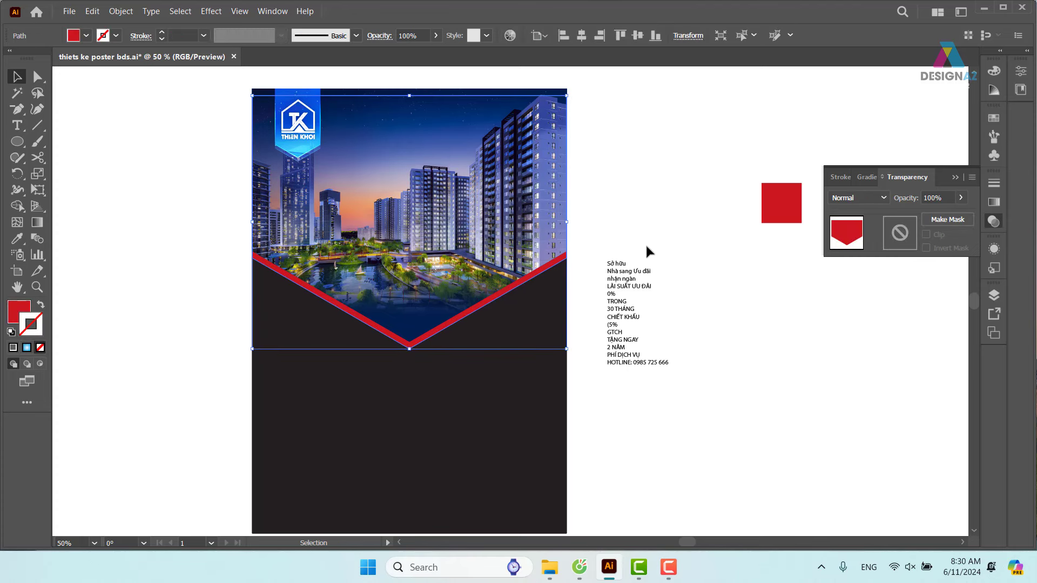
pyautogui.click(650, 254)
pyautogui.moveTo(650, 255); pyautogui.dragTo(564, 271)
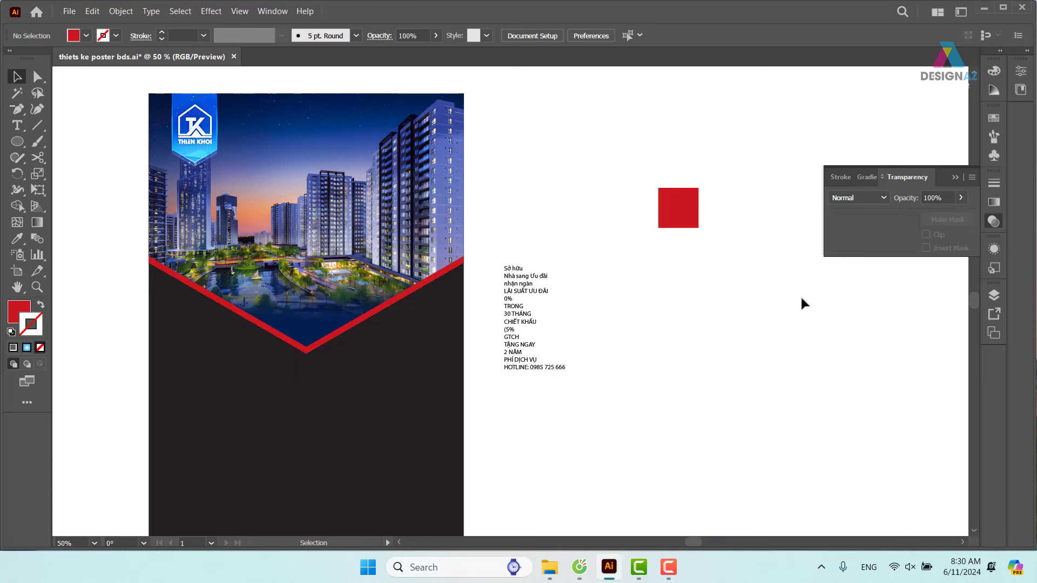
# Step: Give the band a white-to-black gradient fill with no stroke
pyautogui.click(994, 119)
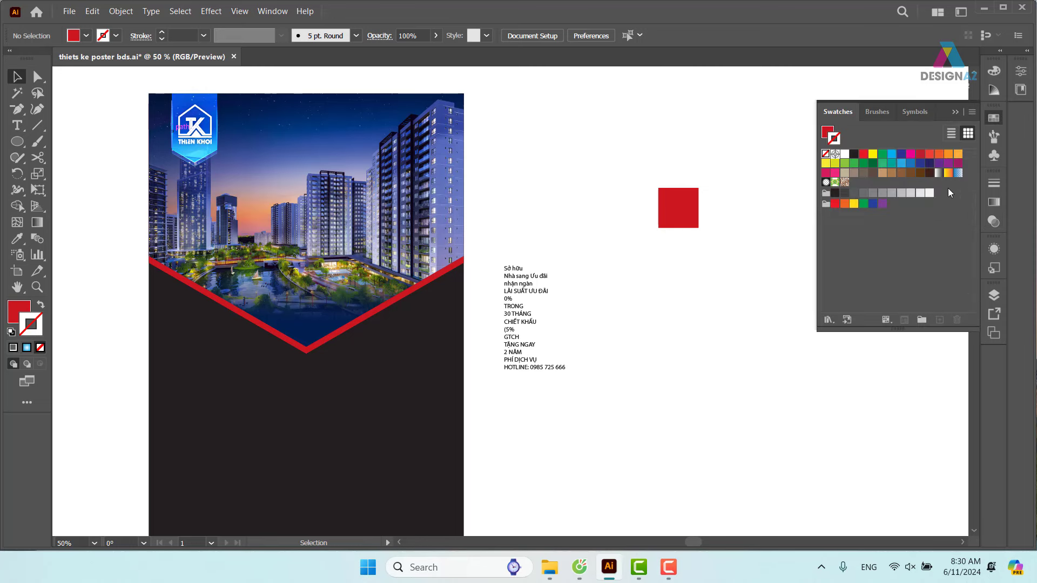
pyautogui.click(939, 173)
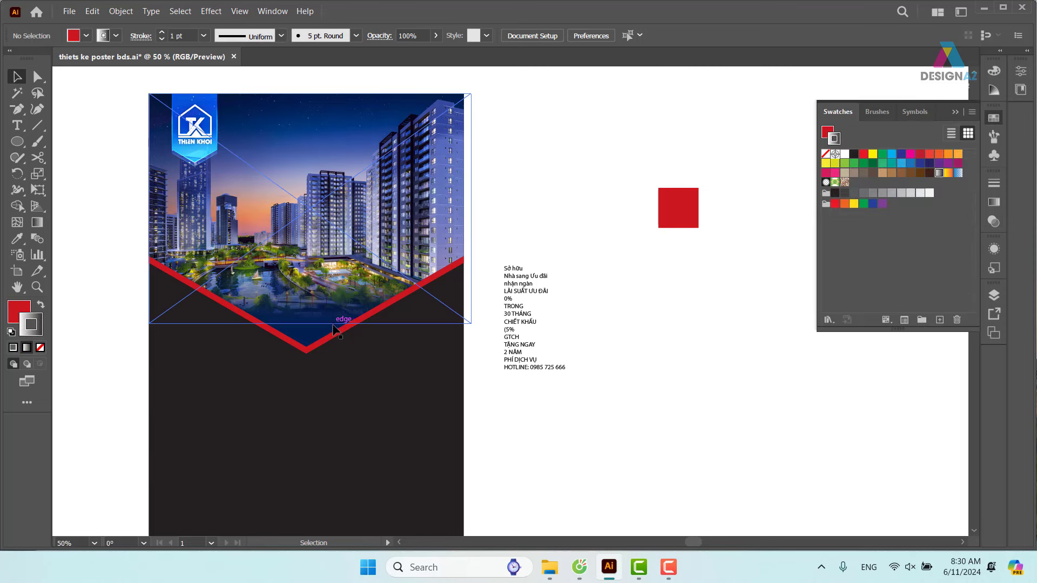
pyautogui.click(352, 324)
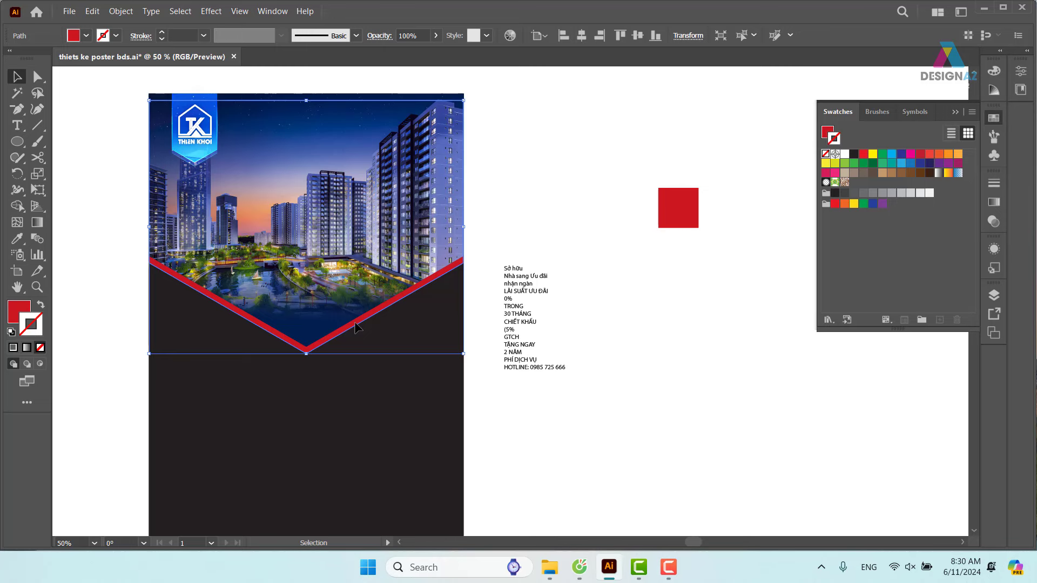
pyautogui.click(939, 173)
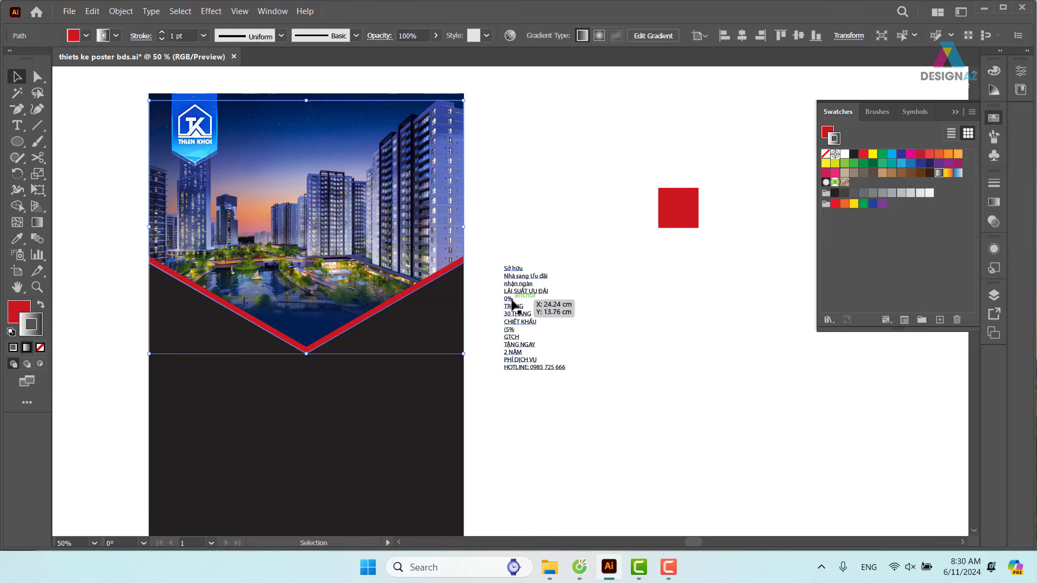
pyautogui.hotkey('shift', 'x')
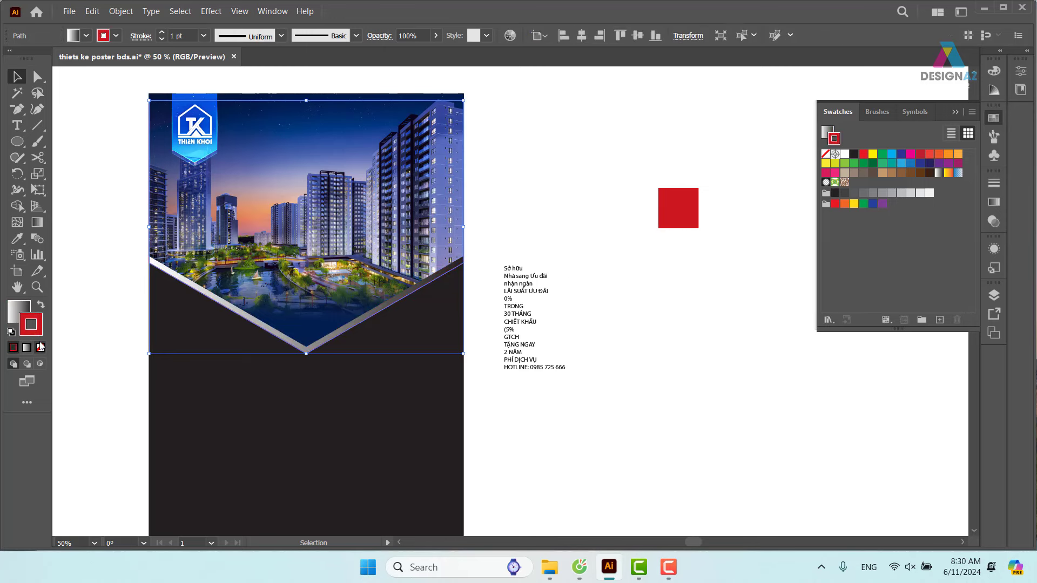
pyautogui.click(41, 349)
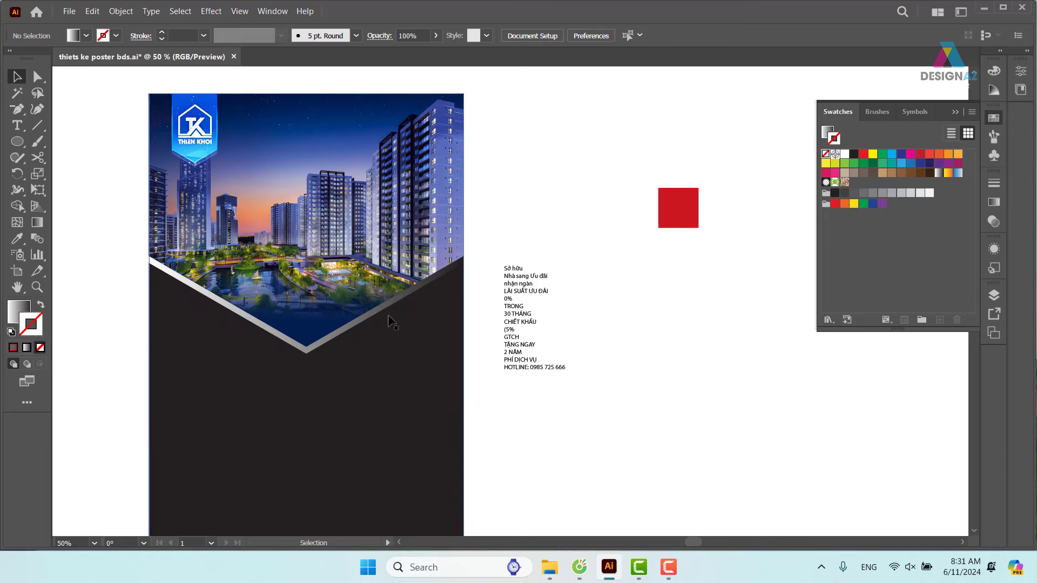
pyautogui.click(992, 202)
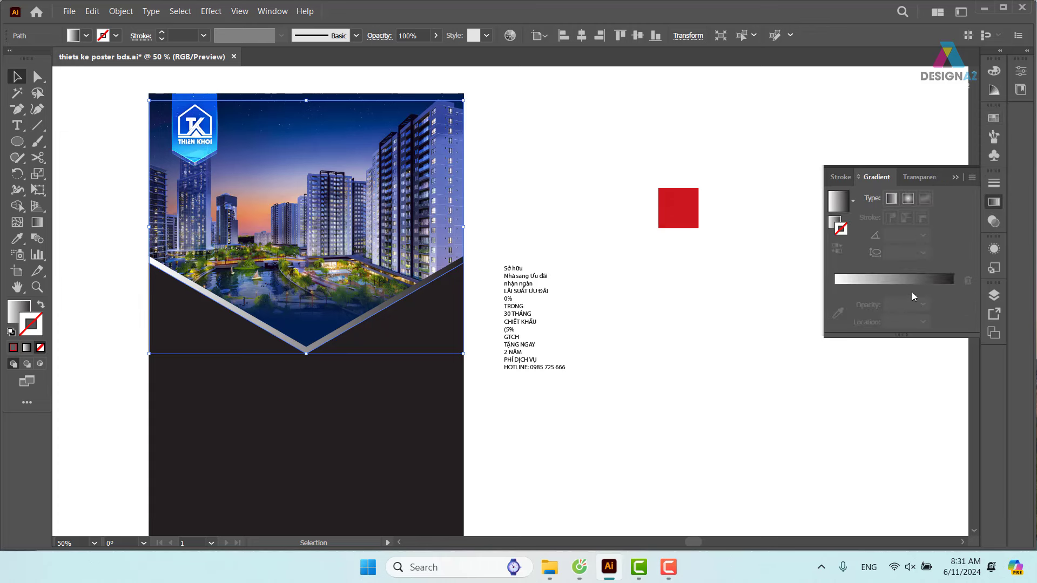
pyautogui.click(925, 279)
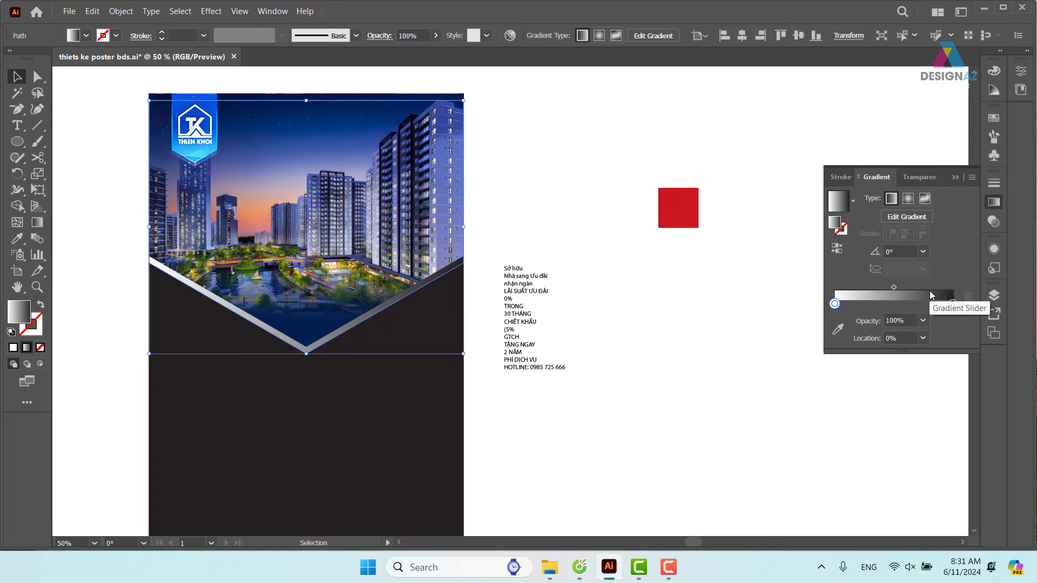
pyautogui.click(952, 304)
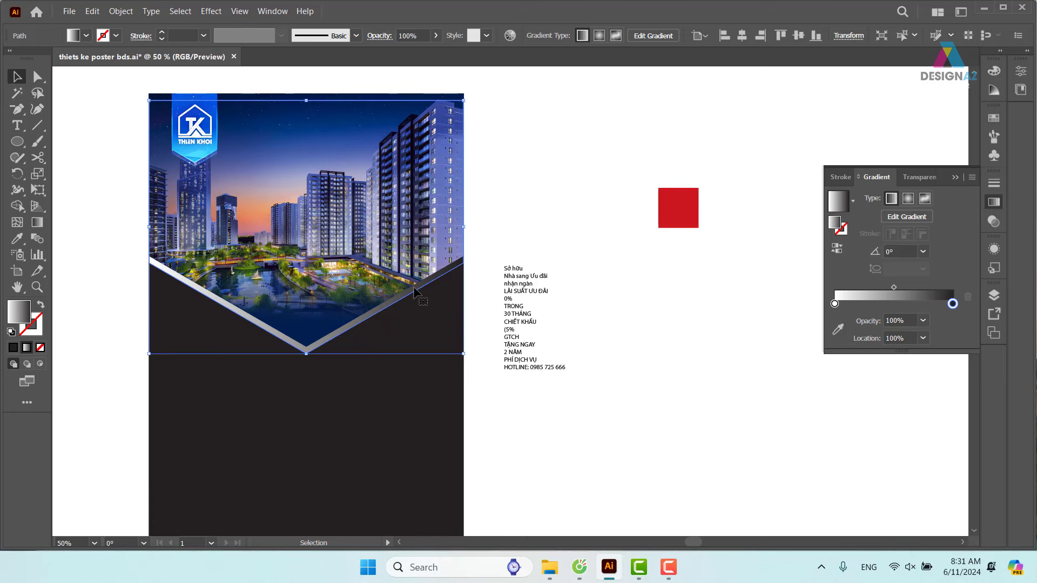
# Step: Sample the red square's colour into both gradient stops
pyautogui.click(838, 329)
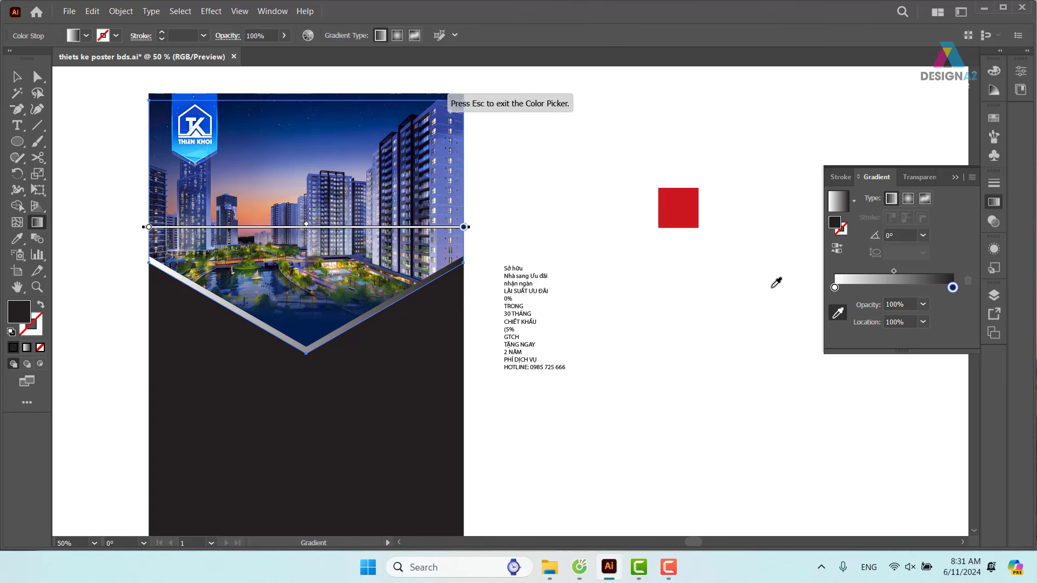
pyautogui.click(677, 209)
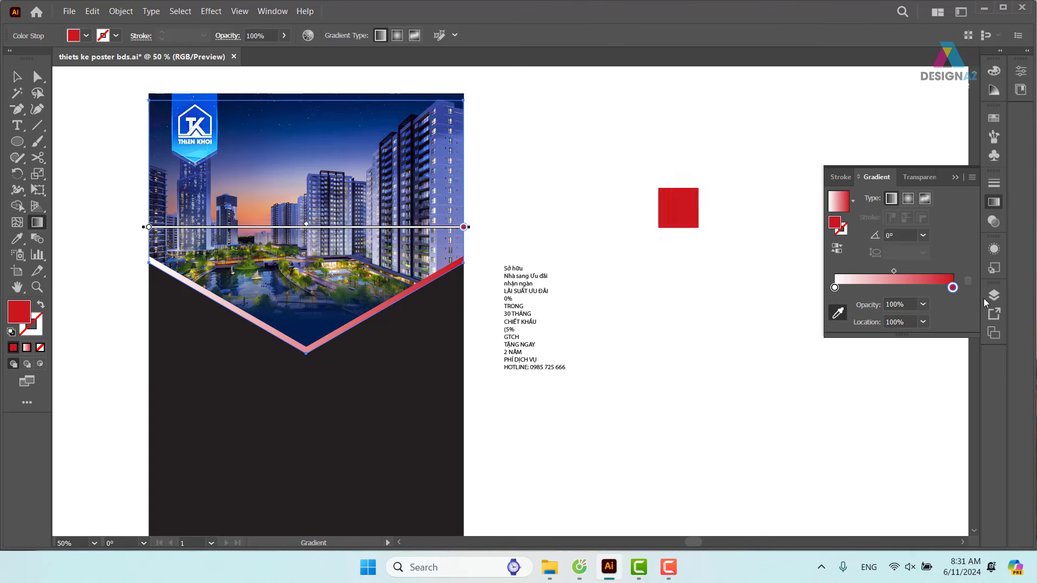
pyautogui.click(835, 287)
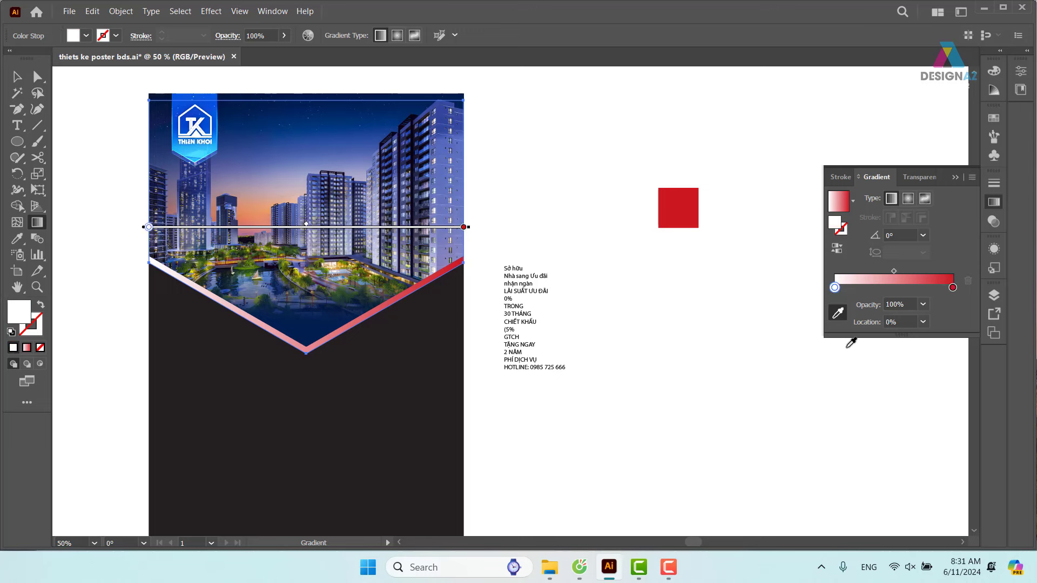
pyautogui.click(679, 209)
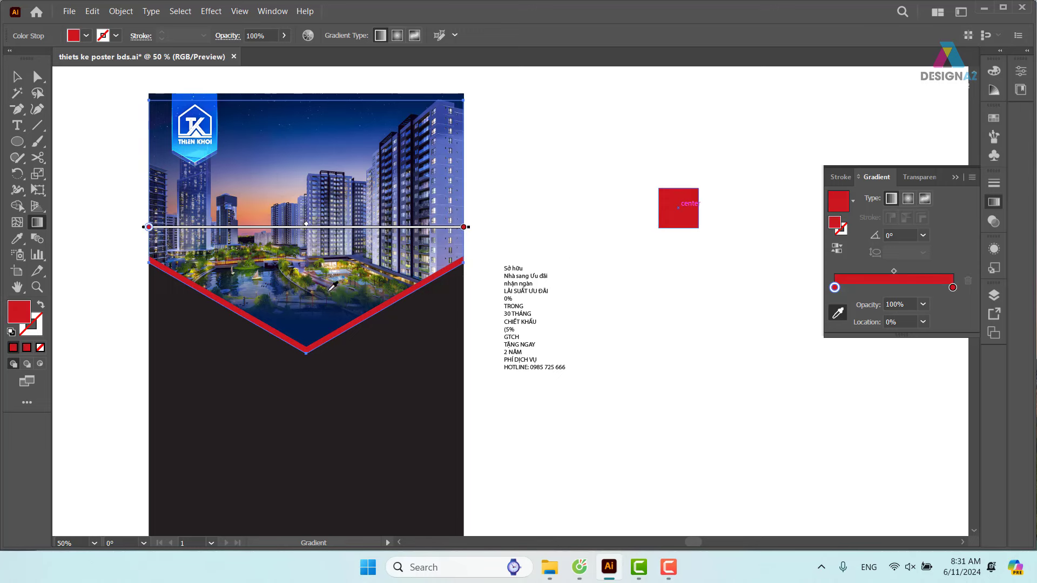
# Step: Add a middle gradient stop at 52.79% and set it to bright red FF2C2C
pyautogui.click(897, 287)
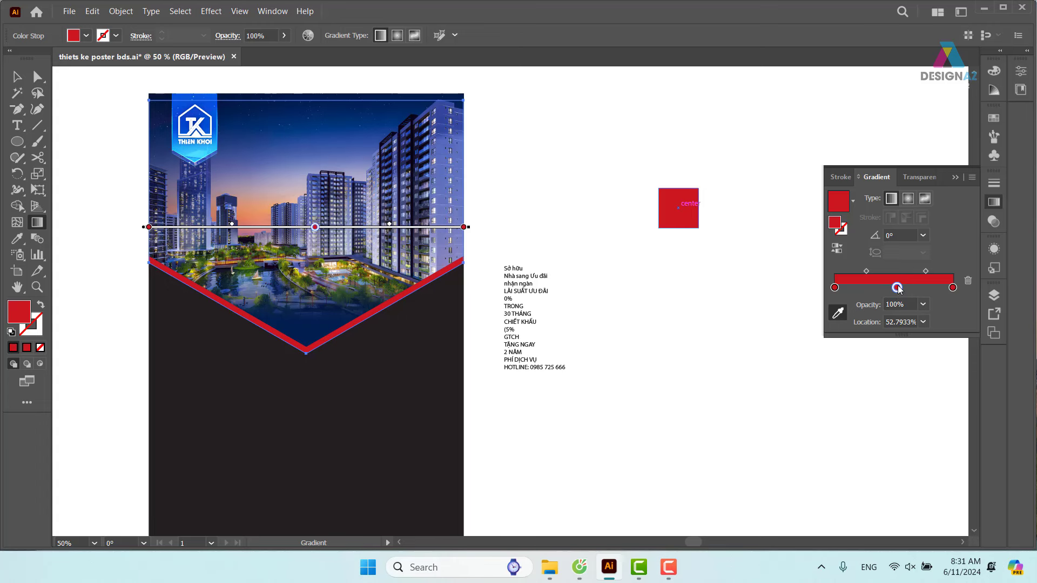
pyautogui.doubleClick(896, 288)
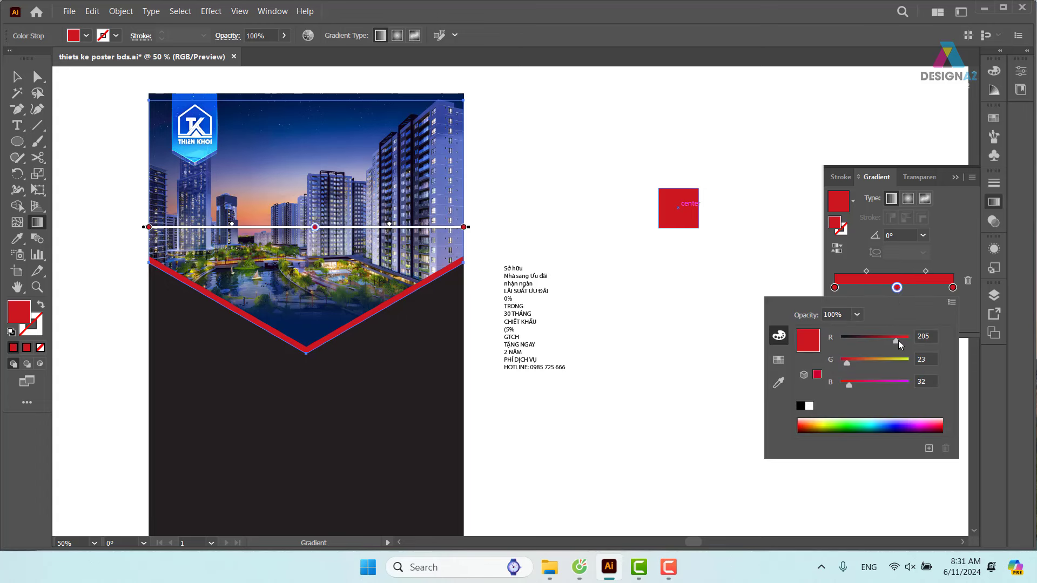
pyautogui.moveTo(848, 364); pyautogui.dragTo(868, 364)
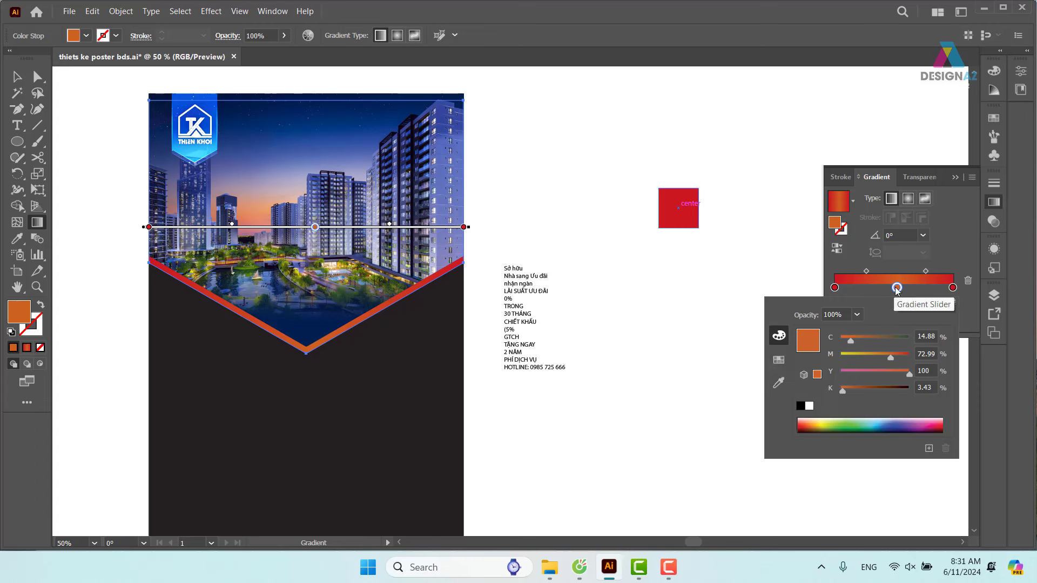
pyautogui.doubleClick(18, 320)
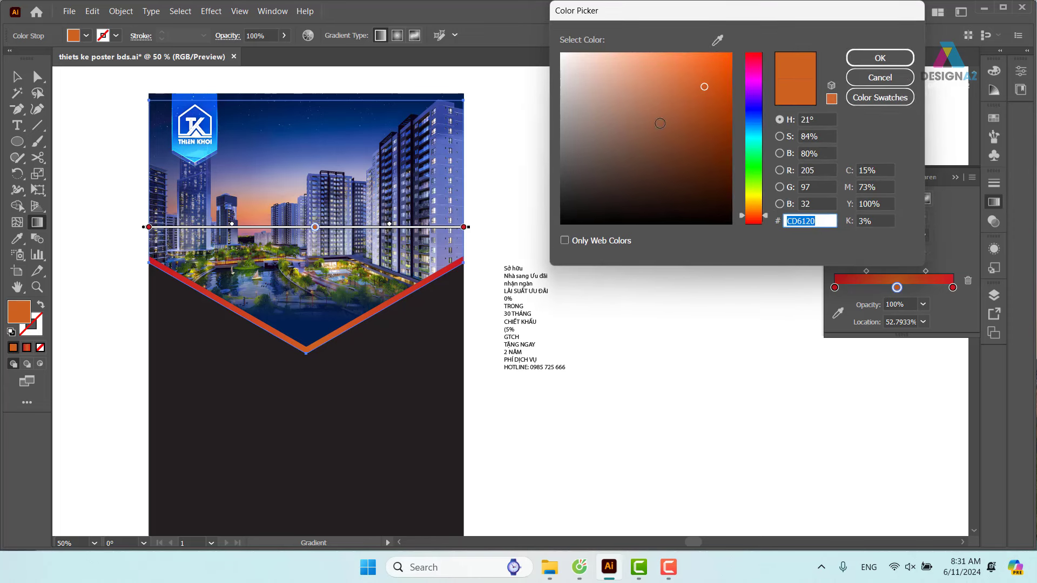
pyautogui.moveTo(753, 65); pyautogui.dragTo(753, 45)
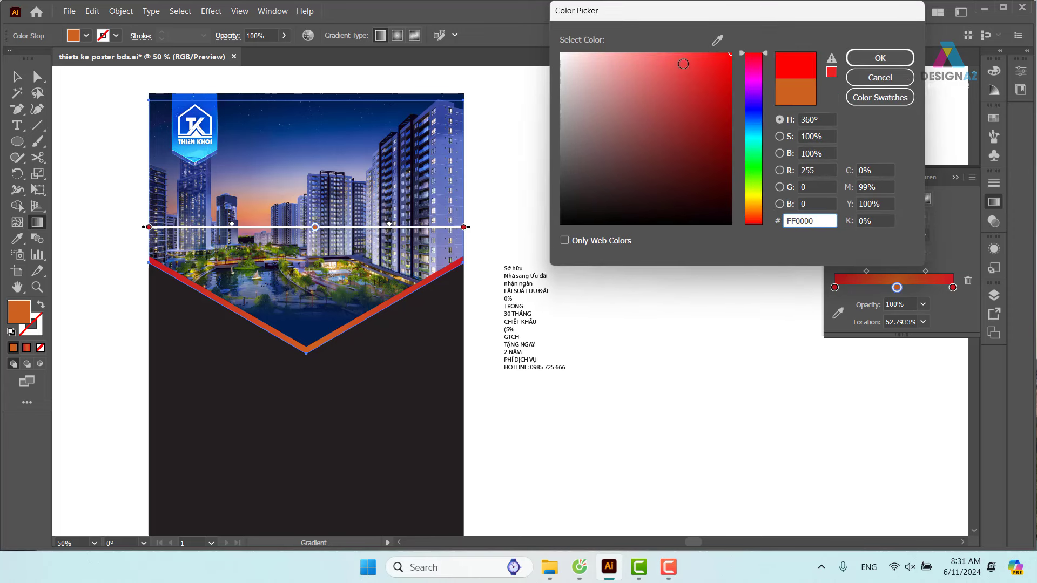
pyautogui.moveTo(684, 64)
pyautogui.mouseDown()
pyautogui.moveTo(687, 42)
pyautogui.moveTo(706, 46)
pyautogui.mouseUp()
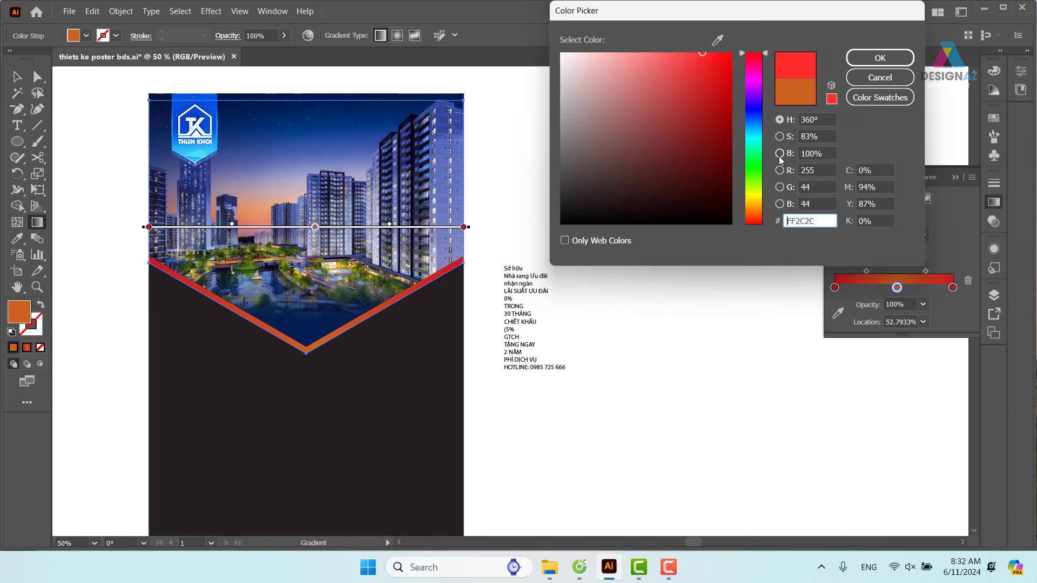
pyautogui.click(880, 58)
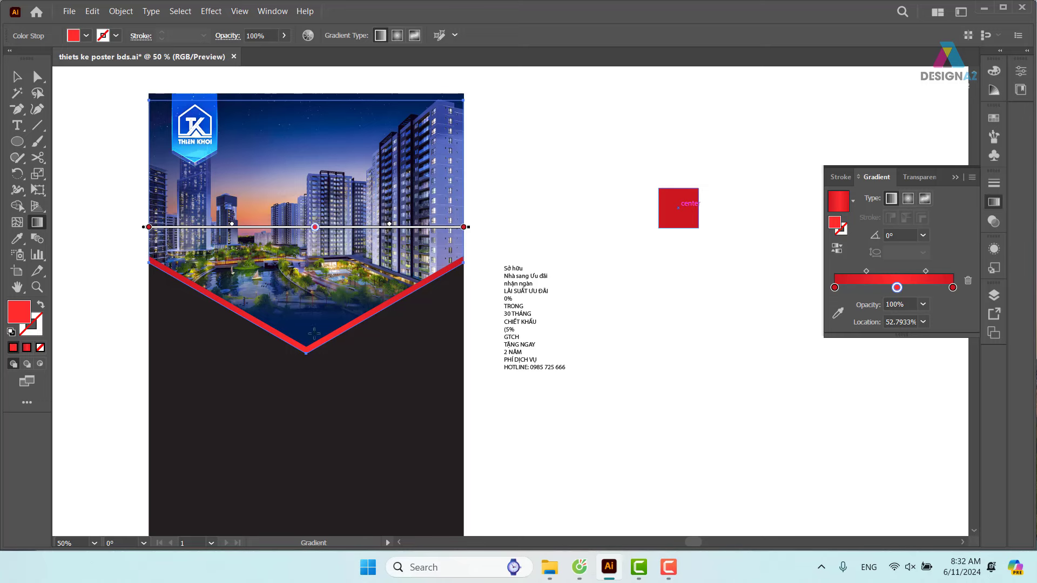
pyautogui.click(17, 76)
pyautogui.click(492, 160)
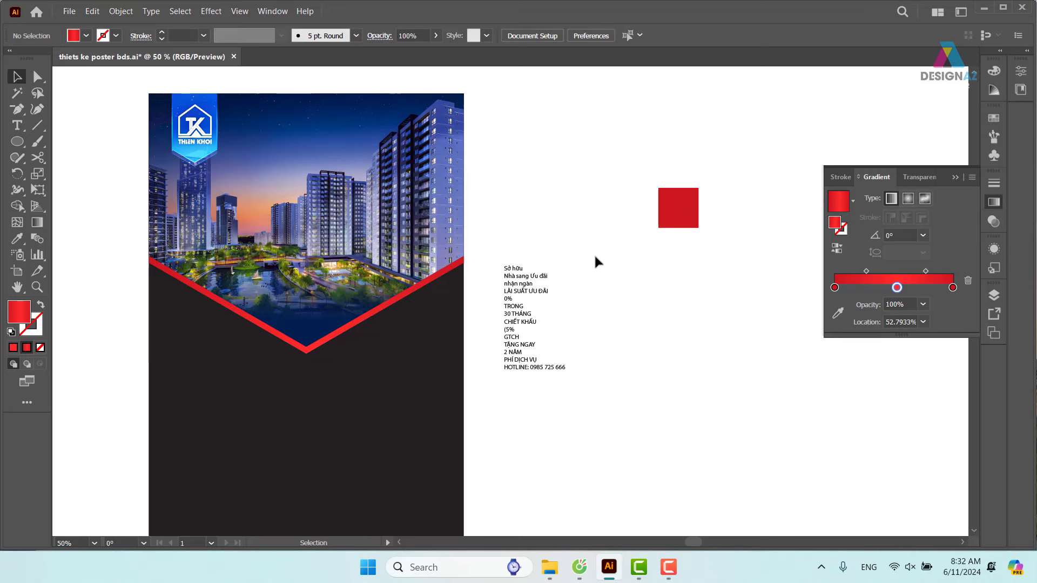
pyautogui.moveTo(566, 395); pyautogui.dragTo(611, 387)
# Step: Add an Inner Glow to the city photo group with a 0.7 cm blur
pyautogui.click(448, 215)
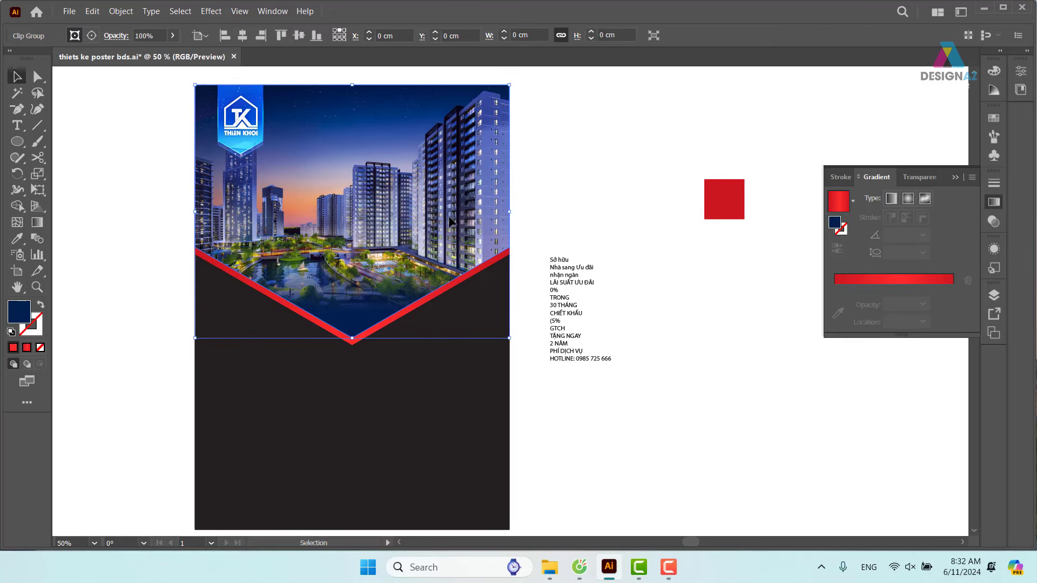
pyautogui.moveTo(448, 216); pyautogui.dragTo(597, 195)
pyautogui.hotkey('ctrl', 'z')
pyautogui.click(210, 11)
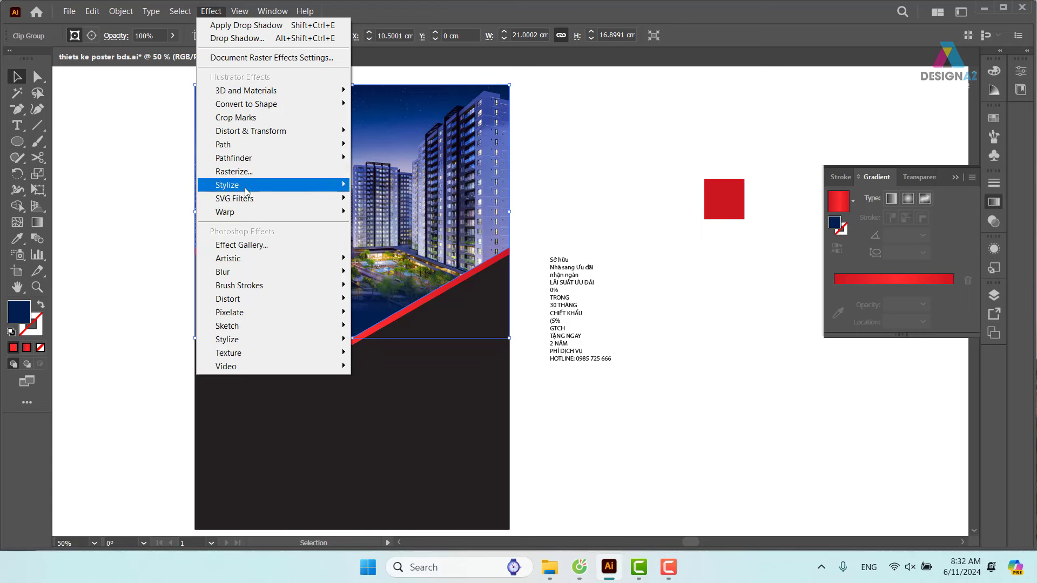
pyautogui.moveTo(228, 185)
pyautogui.click(402, 215)
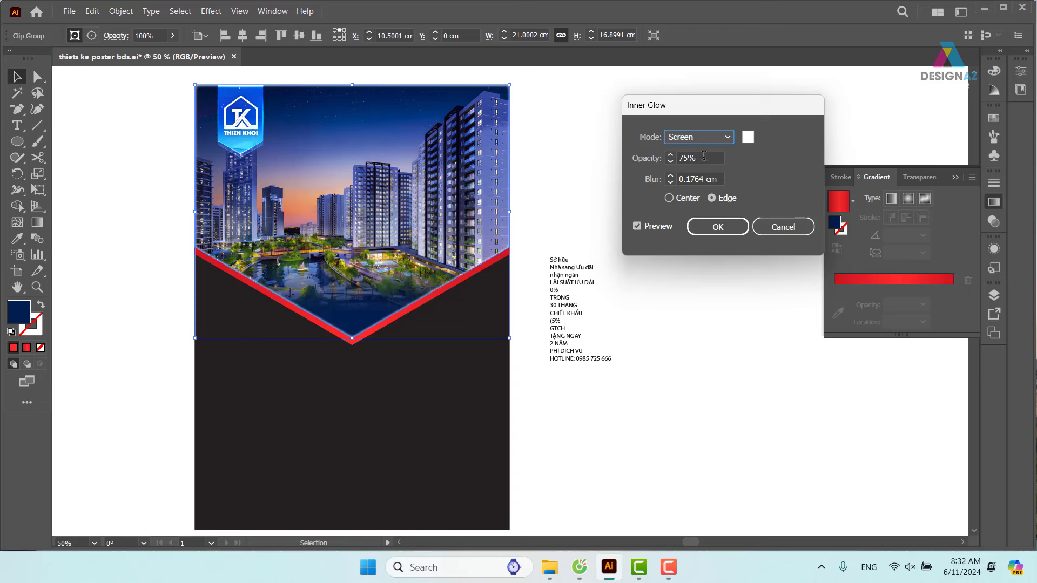
pyautogui.click(717, 179)
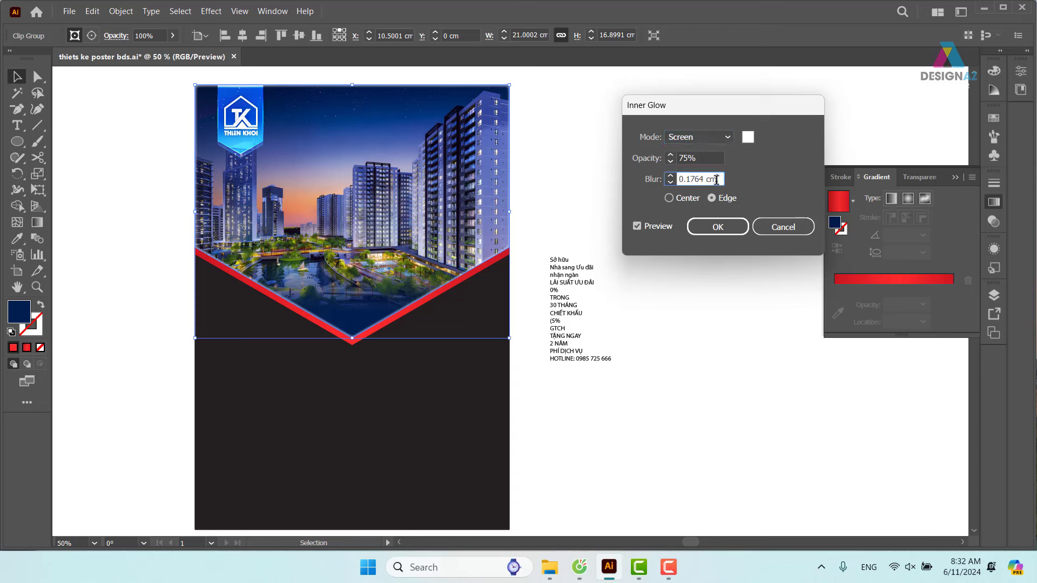
pyautogui.tripleClick(716, 179)
pyautogui.write('0.7')
pyautogui.press('Tab')
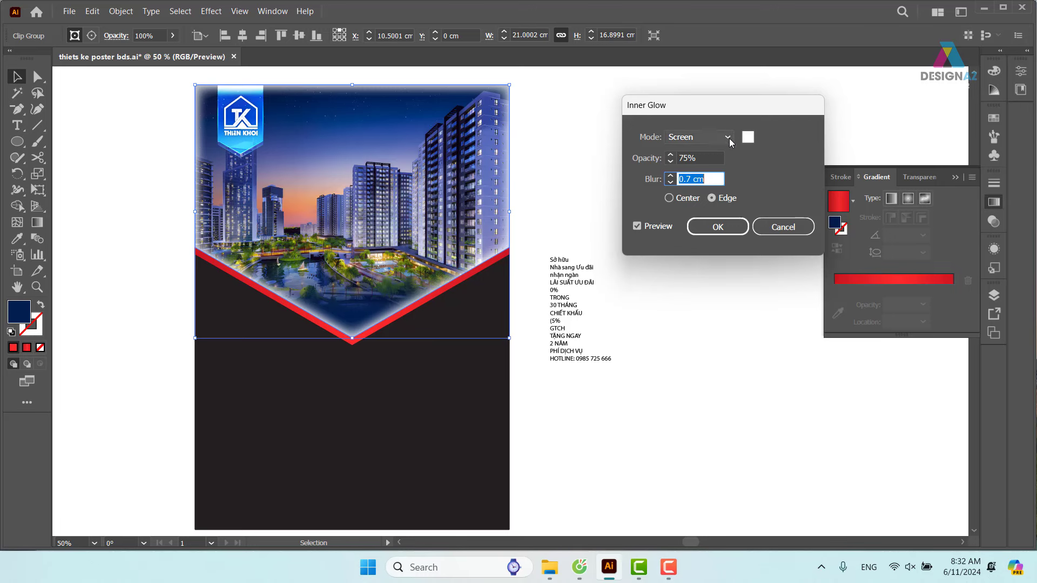
# Step: Set the inner glow to Overlay mode at 100% opacity and apply it
pyautogui.click(729, 138)
pyautogui.click(705, 197)
pyautogui.press('Down')
pyautogui.press('Down')
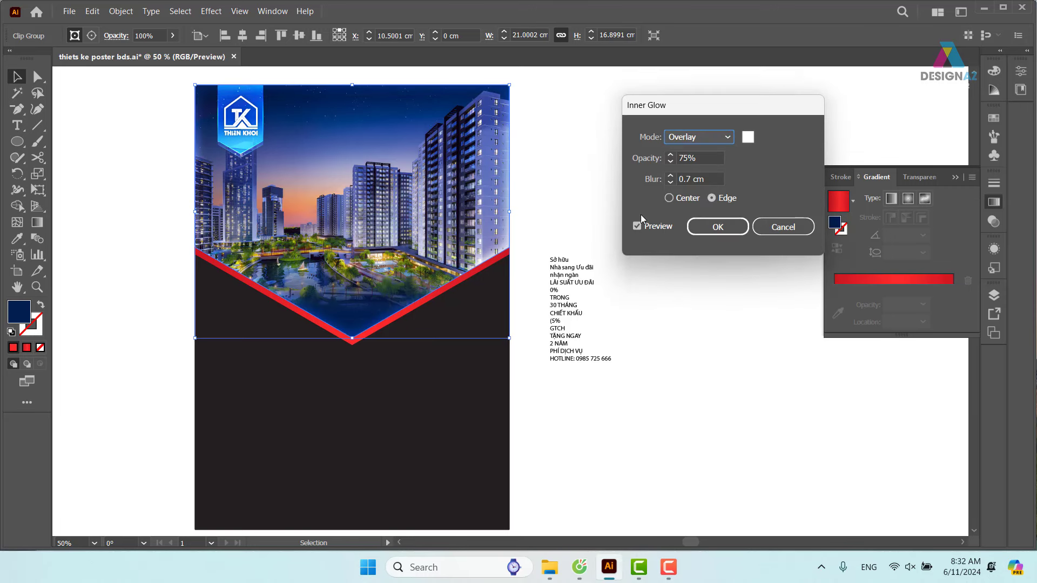
pyautogui.click(699, 158)
pyautogui.write('100')
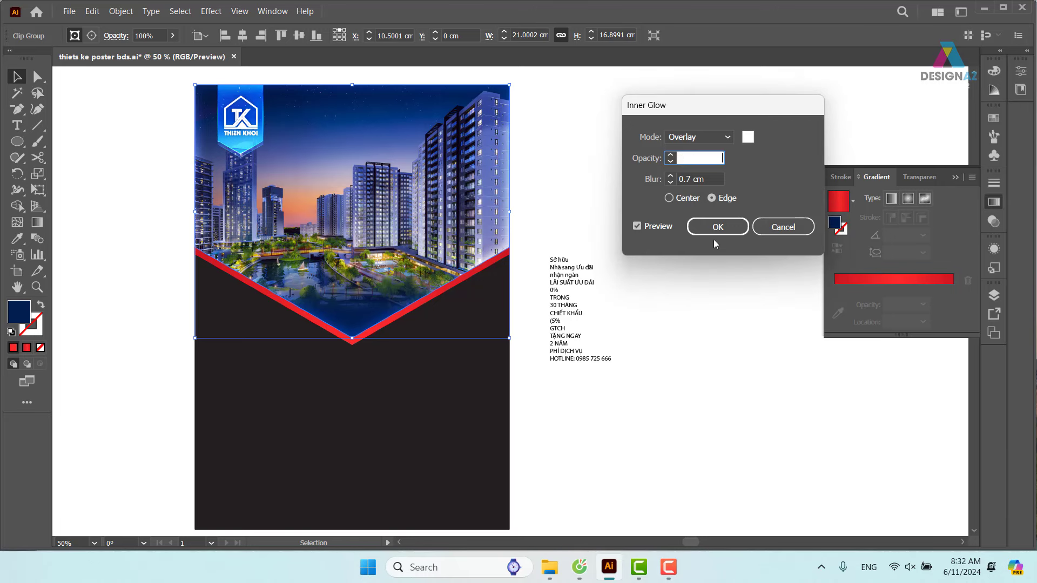
pyautogui.click(721, 228)
# Step: Duplicate the city photo group beside the poster
pyautogui.moveTo(659, 306); pyautogui.dragTo(570, 312)
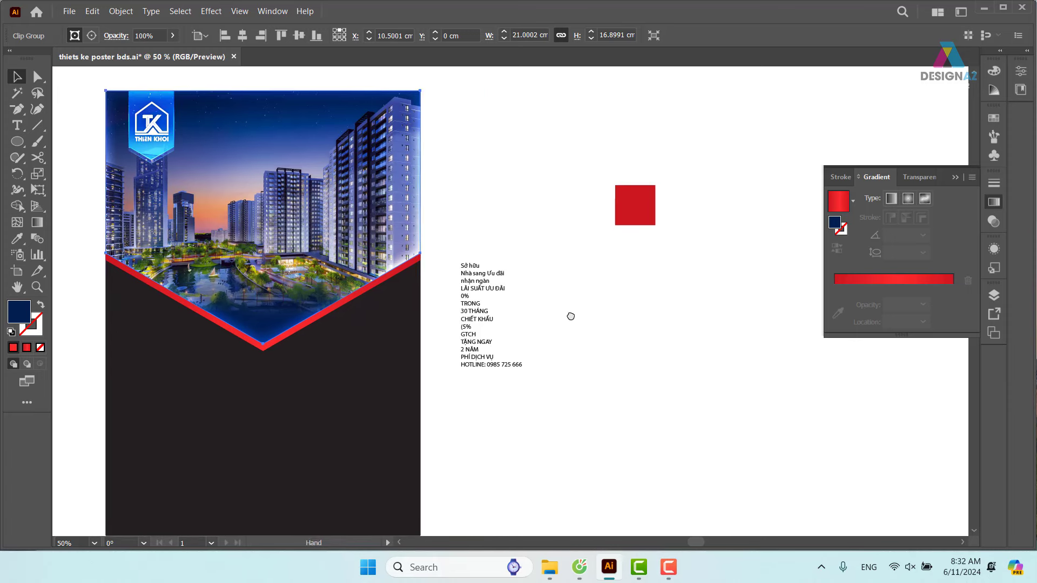
pyautogui.click(570, 313)
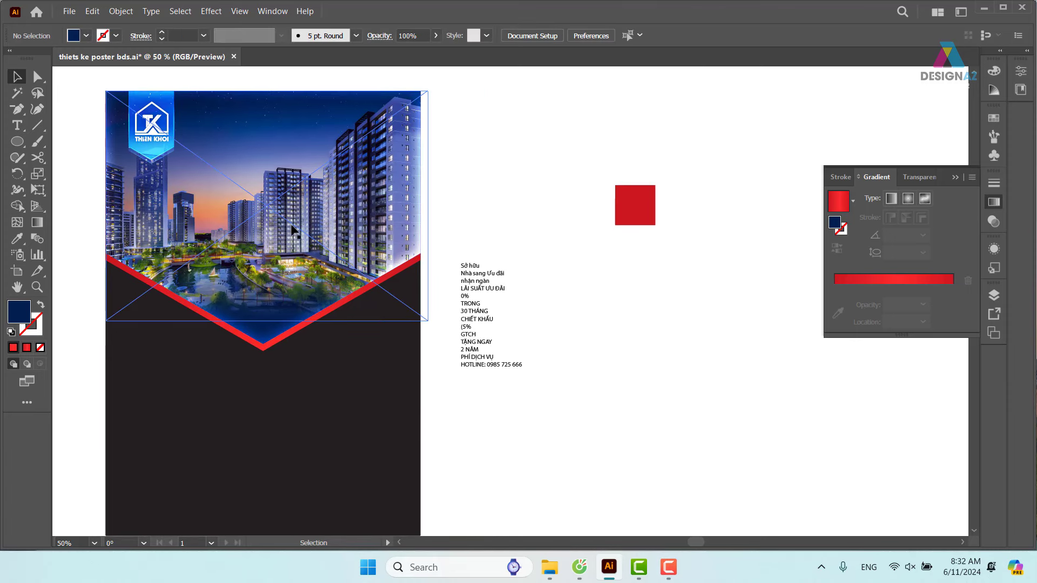
pyautogui.click(274, 237)
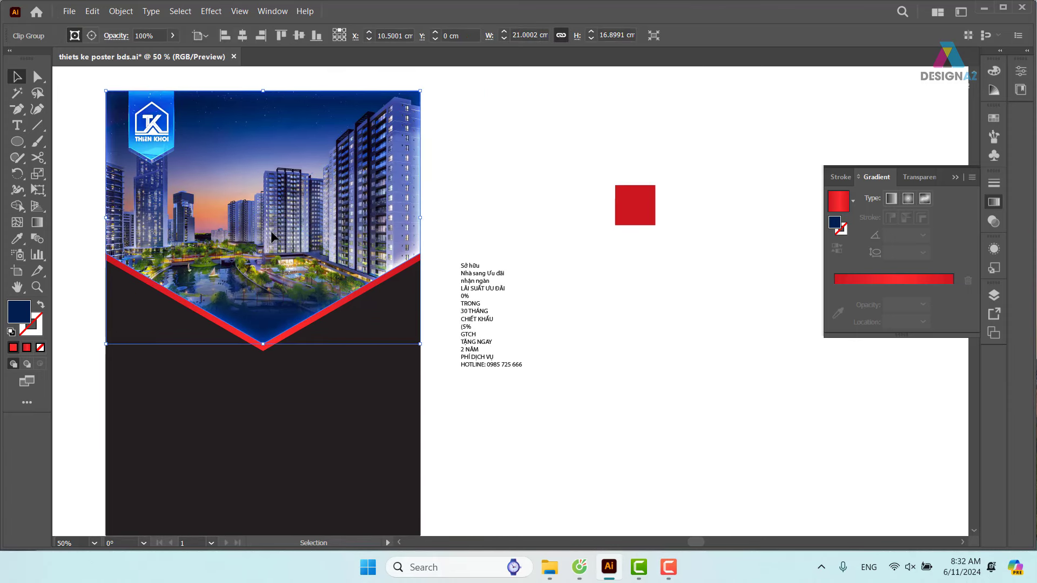
pyautogui.moveTo(272, 238); pyautogui.dragTo(671, 409)
# Step: Release the copy's clipping mask and move the navy chevron over the poster's top
pyautogui.rightClick(716, 350)
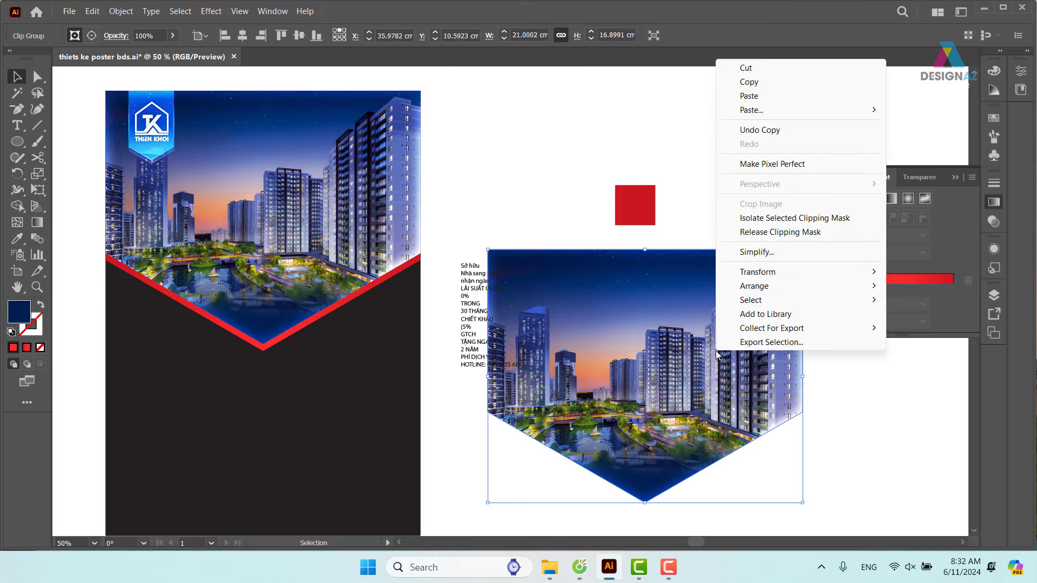
pyautogui.click(772, 233)
pyautogui.moveTo(798, 470); pyautogui.dragTo(838, 474)
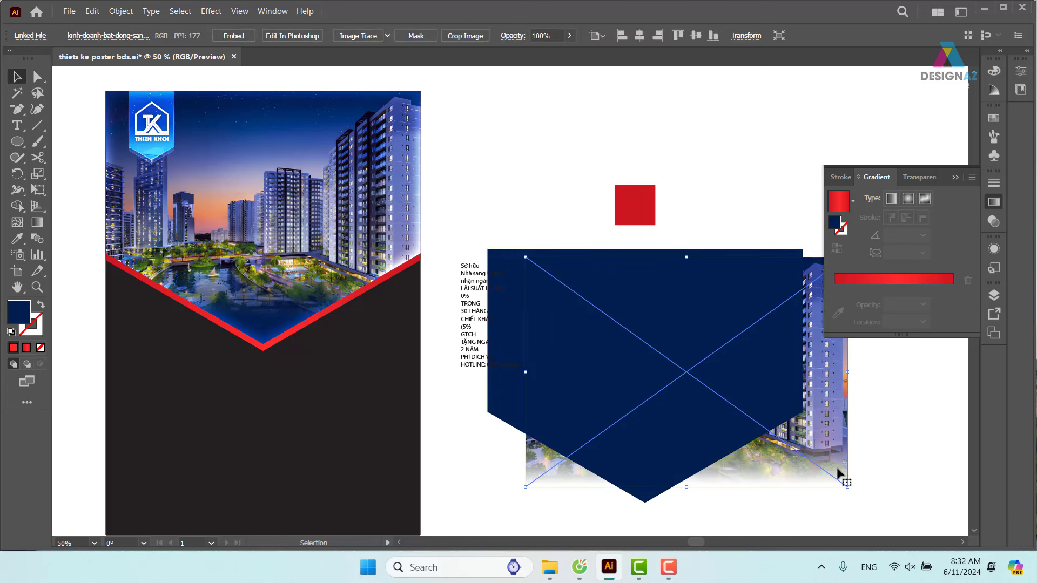
pyautogui.moveTo(695, 398); pyautogui.dragTo(409, 295)
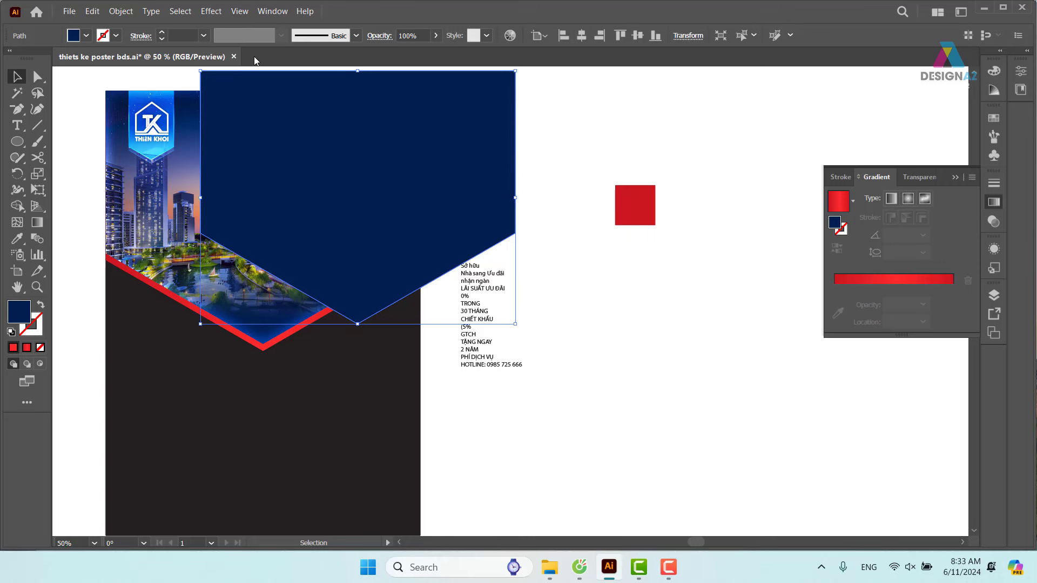
# Step: Give the navy shape an inner glow and blend it in Overlay mode
pyautogui.click(211, 11)
pyautogui.moveTo(228, 185)
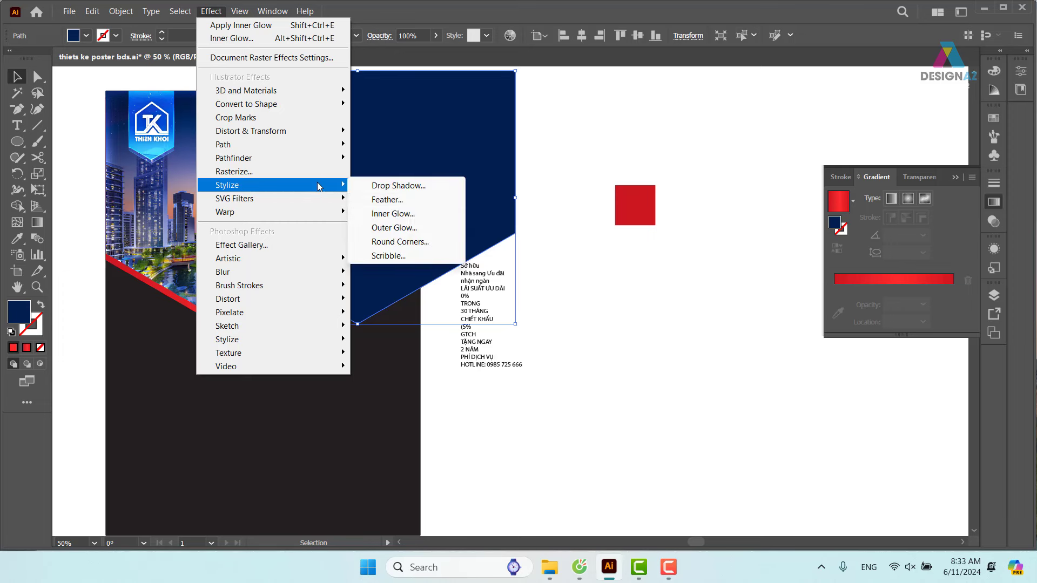
pyautogui.click(409, 216)
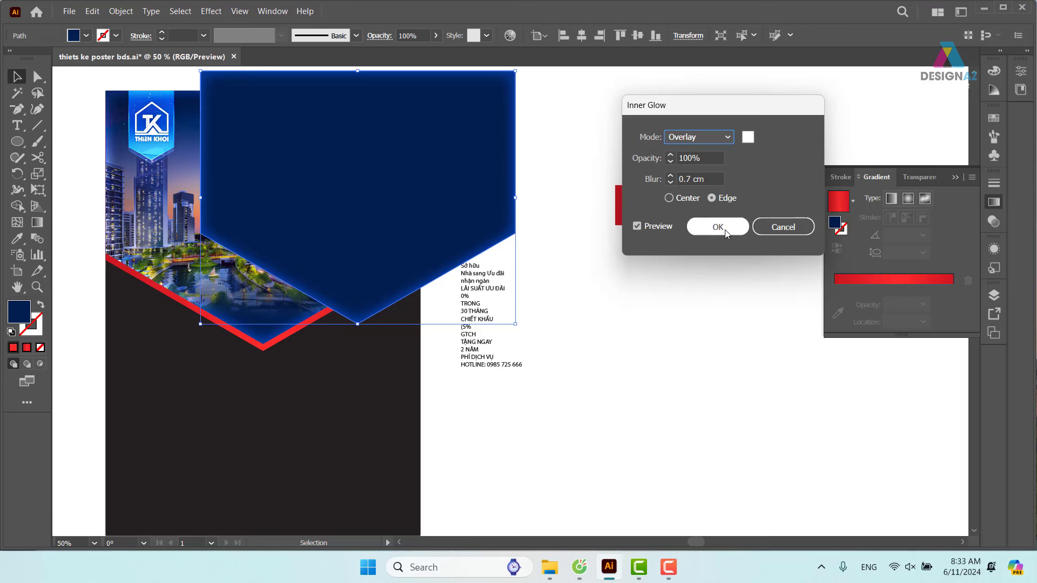
pyautogui.click(724, 231)
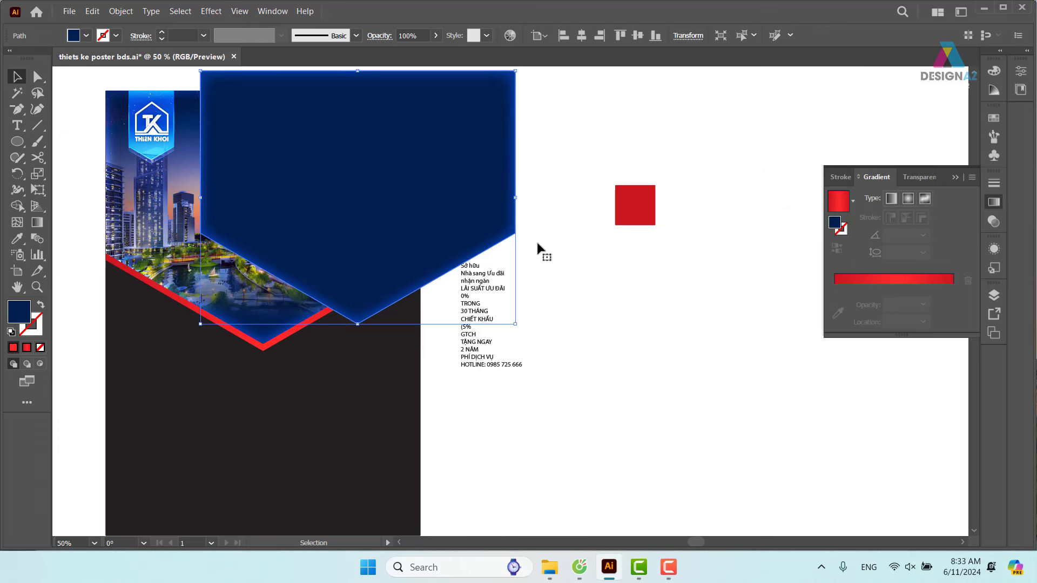
pyautogui.click(992, 223)
pyautogui.click(872, 198)
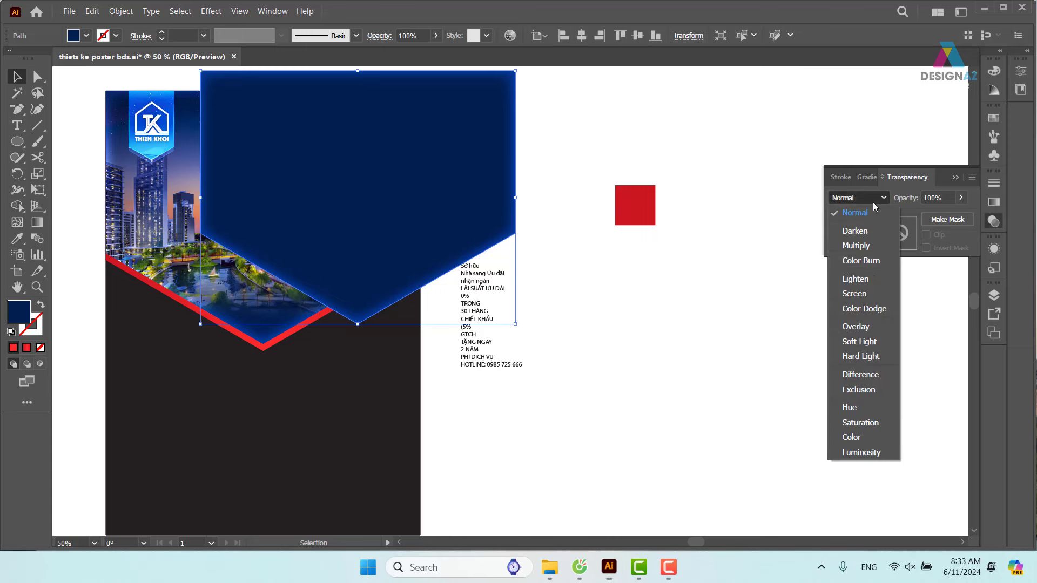
pyautogui.click(859, 327)
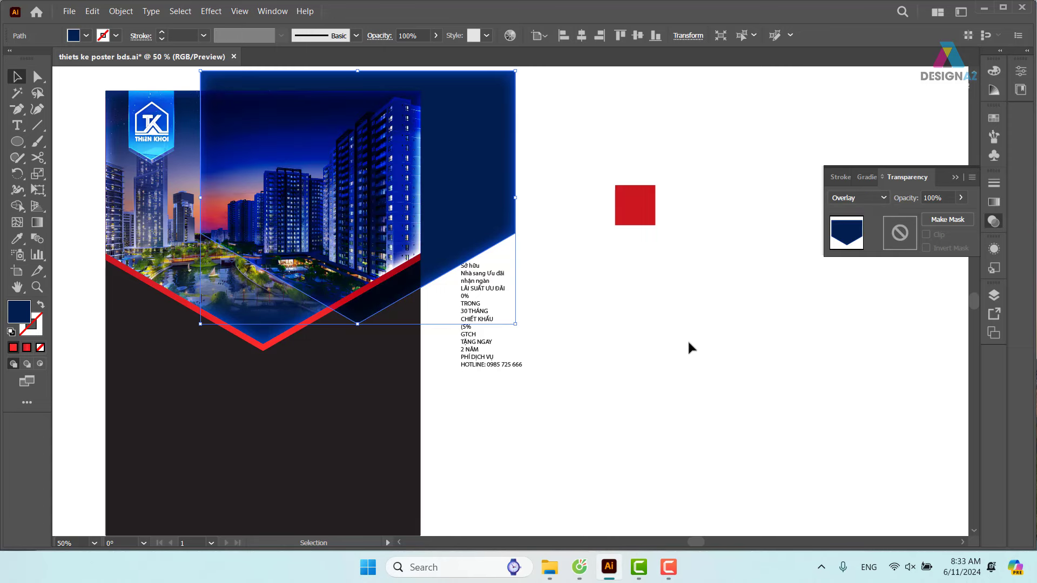
# Step: Set the blue overlay shape's fill to None
pyautogui.moveTo(463, 265); pyautogui.dragTo(366, 287)
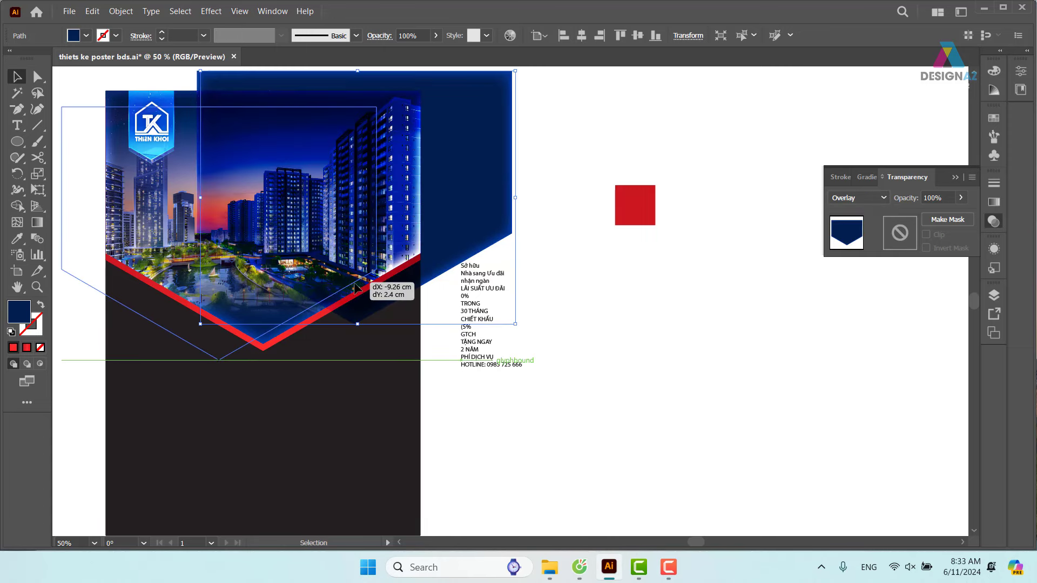
pyautogui.hotkey('ctrl', 'z')
pyautogui.click(621, 319)
pyautogui.click(510, 226)
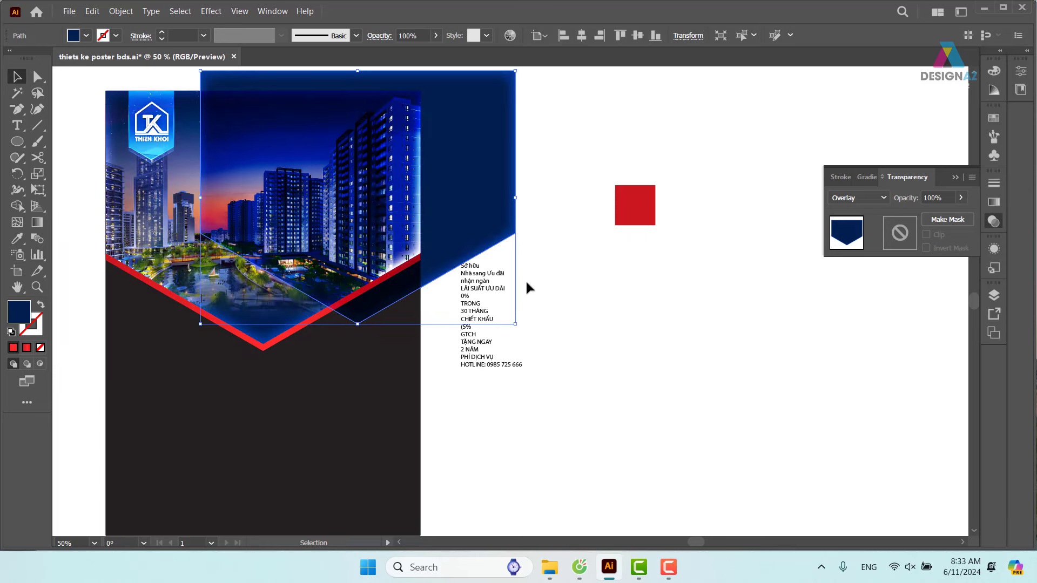
pyautogui.click(40, 348)
# Step: Give the diagonal path a white FFFFFF outline and move it down onto the poster
pyautogui.click(597, 300)
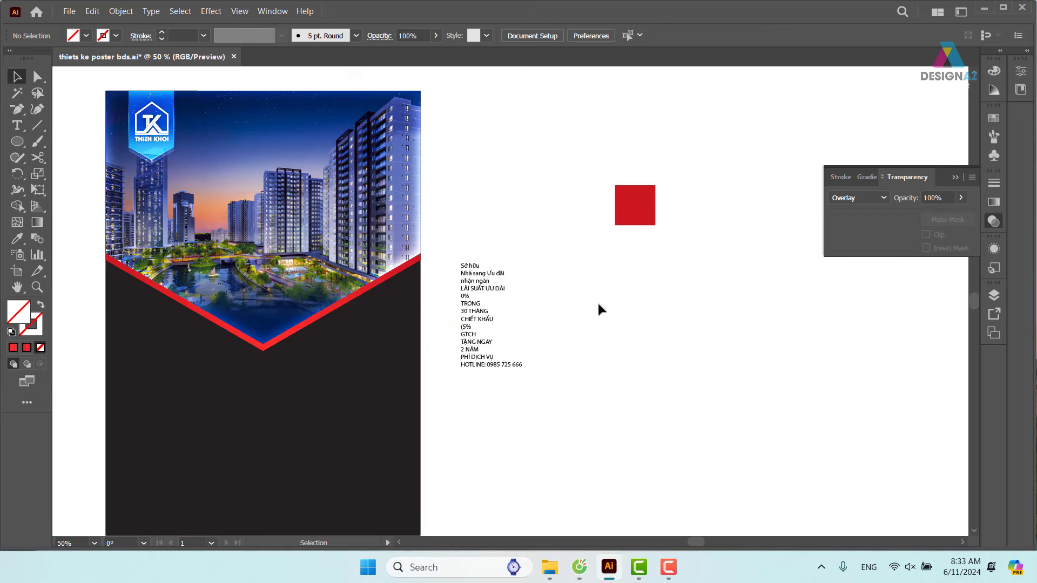
pyautogui.click(505, 215)
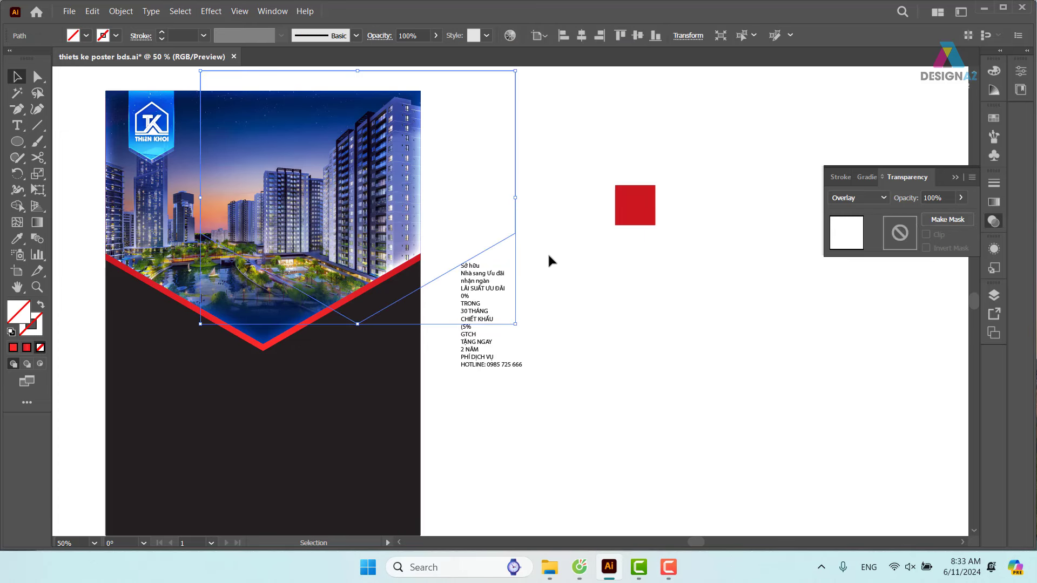
pyautogui.doubleClick(36, 329)
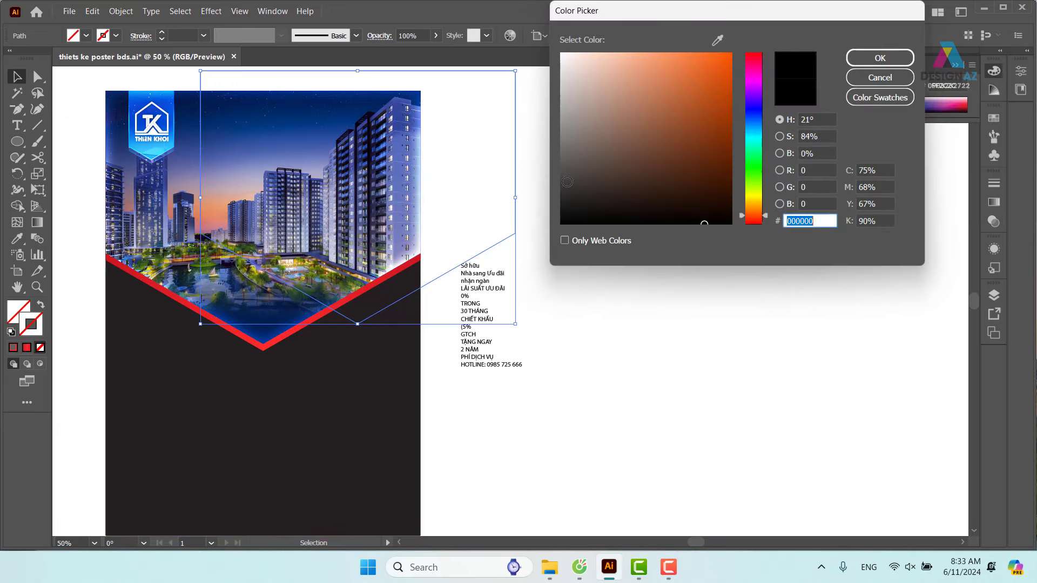
pyautogui.click(562, 54)
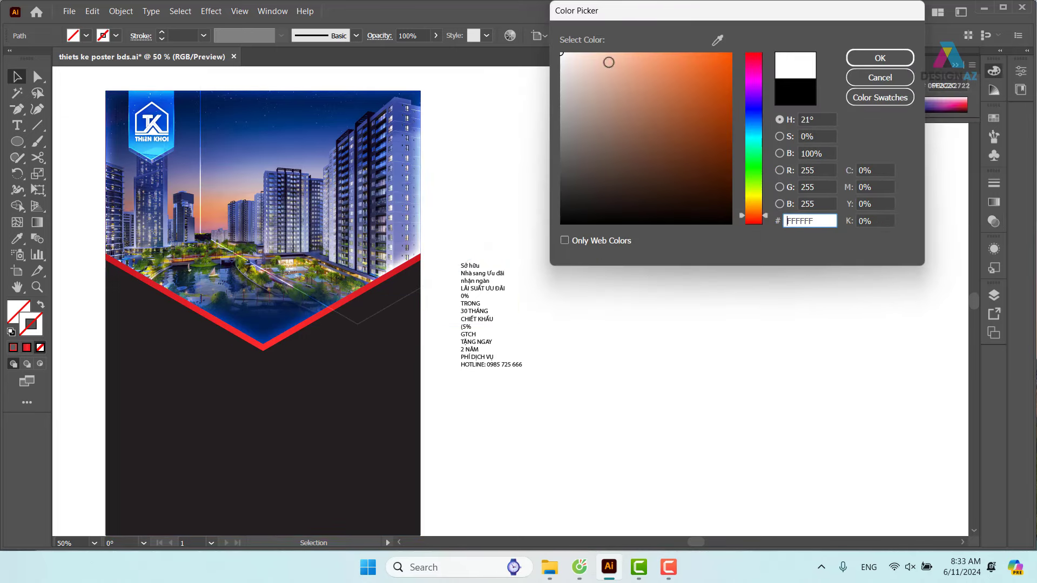
pyautogui.click(872, 62)
pyautogui.moveTo(495, 246)
pyautogui.mouseDown()
pyautogui.moveTo(394, 267)
pyautogui.moveTo(428, 270)
pyautogui.moveTo(415, 261)
pyautogui.mouseUp()
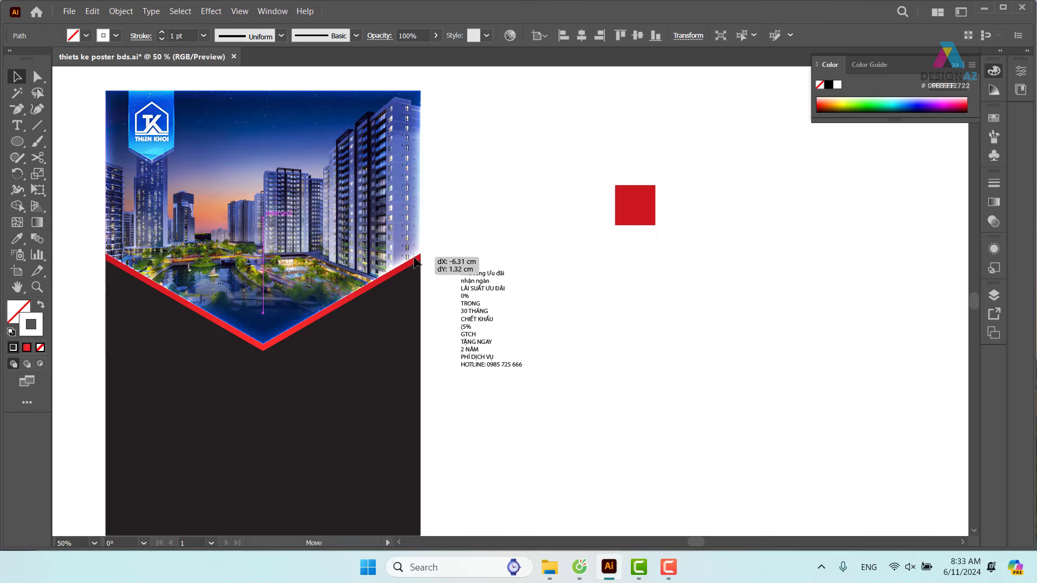
pyautogui.click(503, 192)
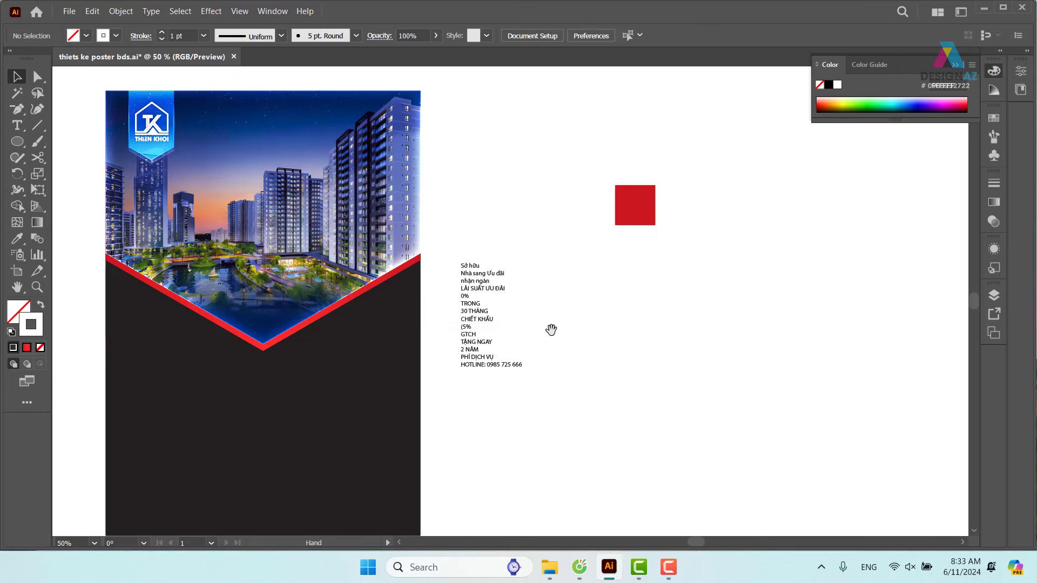
# Step: Zoom in to check the chevron's lower tip, then zoom back out
pyautogui.moveTo(551, 329); pyautogui.dragTo(625, 327)
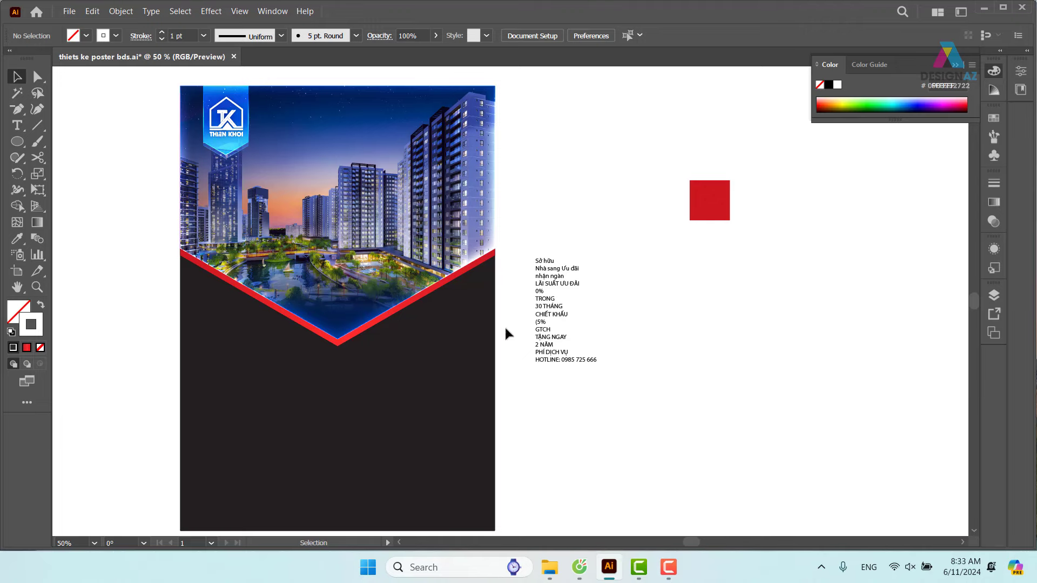
pyautogui.press('z')
pyautogui.moveTo(323, 297); pyautogui.dragTo(451, 382)
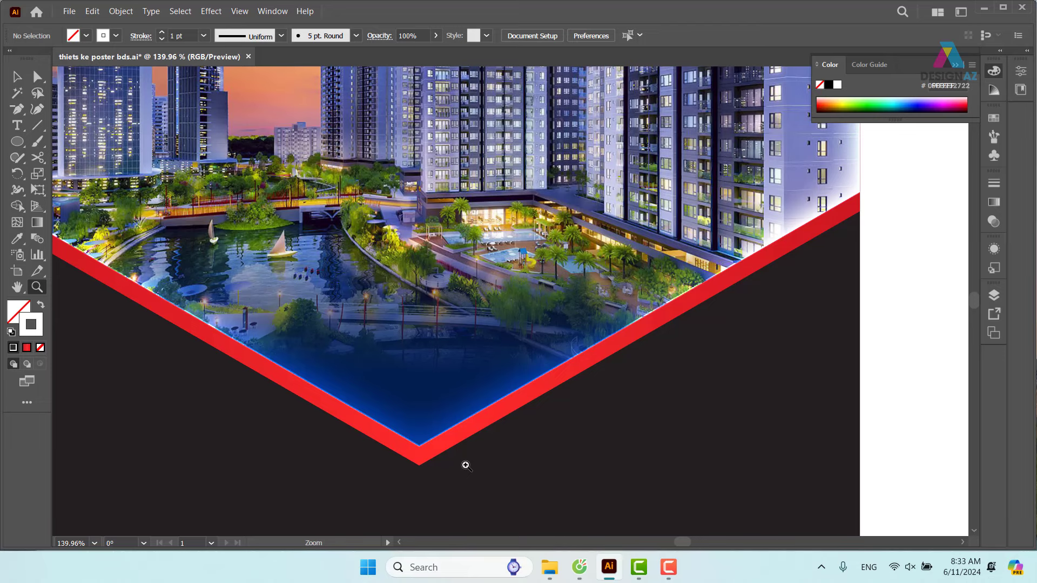
pyautogui.hotkey('ctrl', '-')
pyautogui.hotkey('ctrl', '-')
pyautogui.hotkey('ctrl', '-')
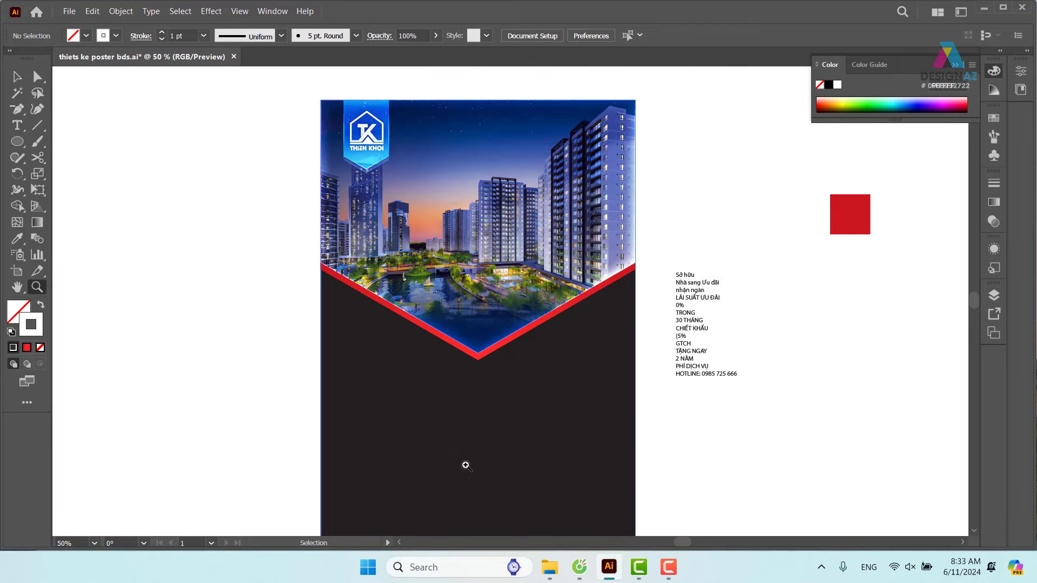
# Step: Move the red chevron down and to the left
pyautogui.click(17, 76)
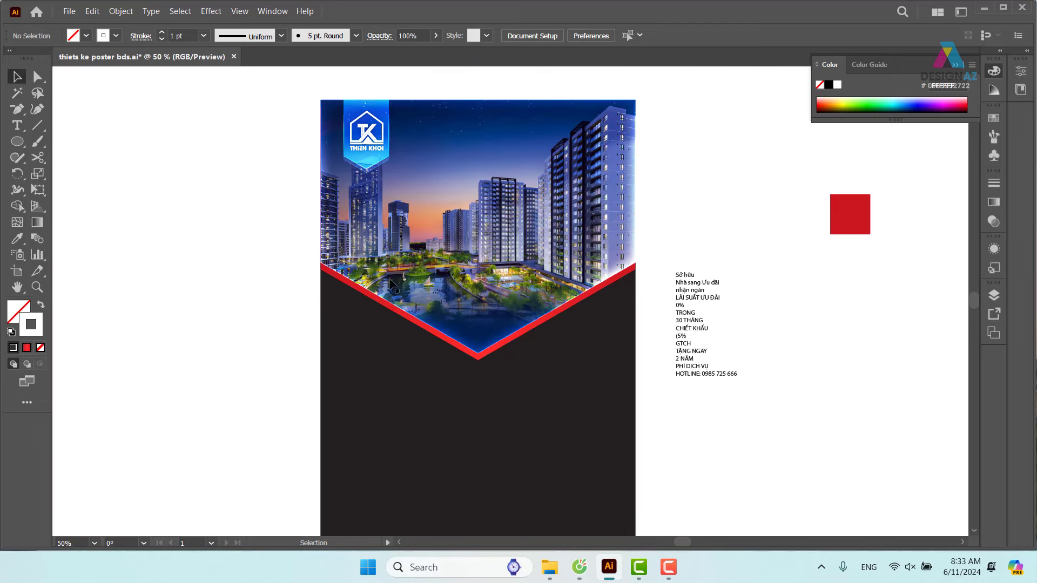
pyautogui.moveTo(653, 304); pyautogui.dragTo(582, 252)
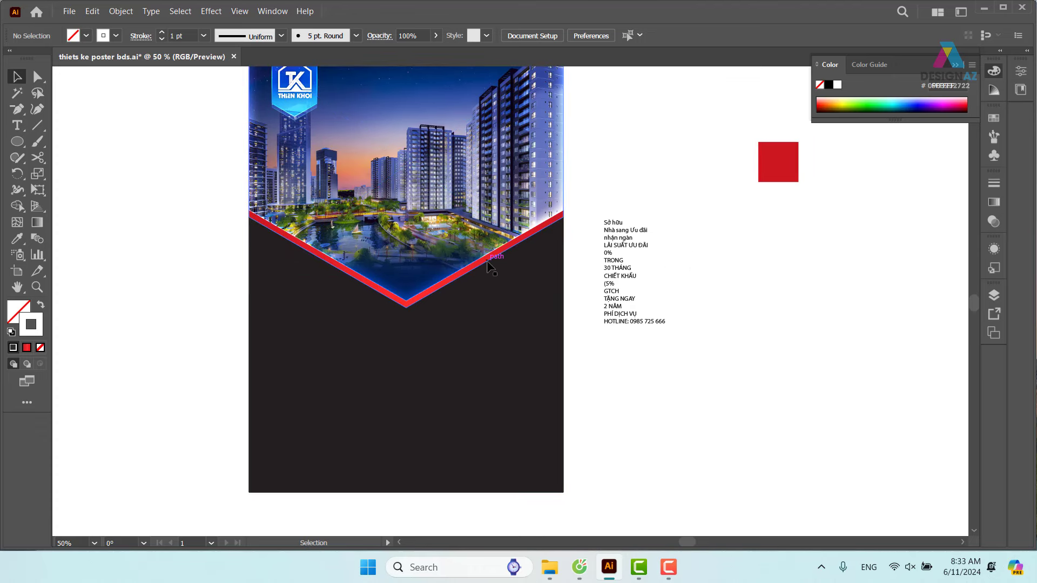
pyautogui.moveTo(488, 265); pyautogui.dragTo(490, 354)
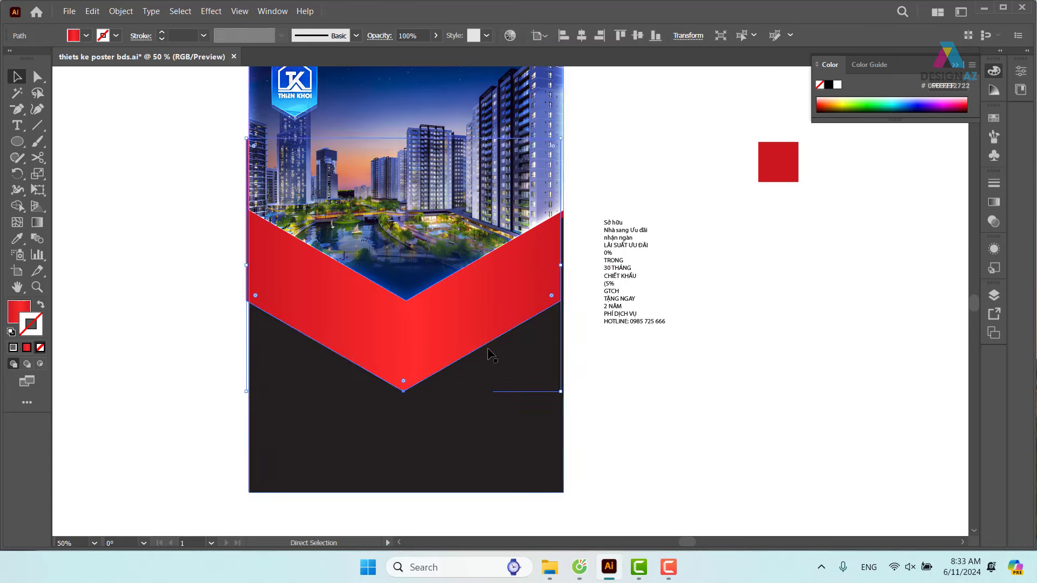
pyautogui.hotkey('ctrl', 'z')
pyautogui.moveTo(489, 265); pyautogui.dragTo(470, 340)
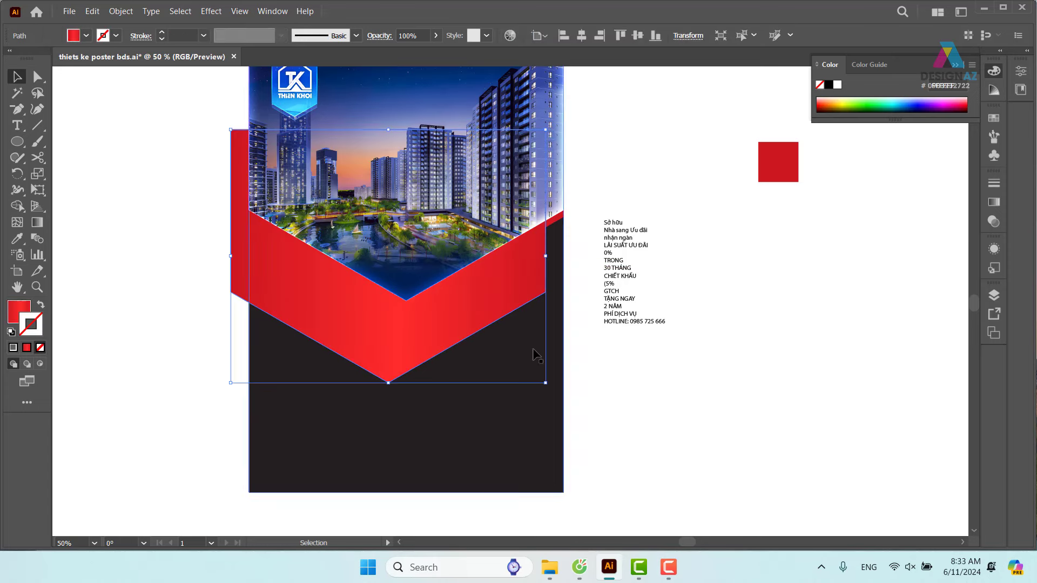
pyautogui.moveTo(546, 383); pyautogui.dragTo(475, 326)
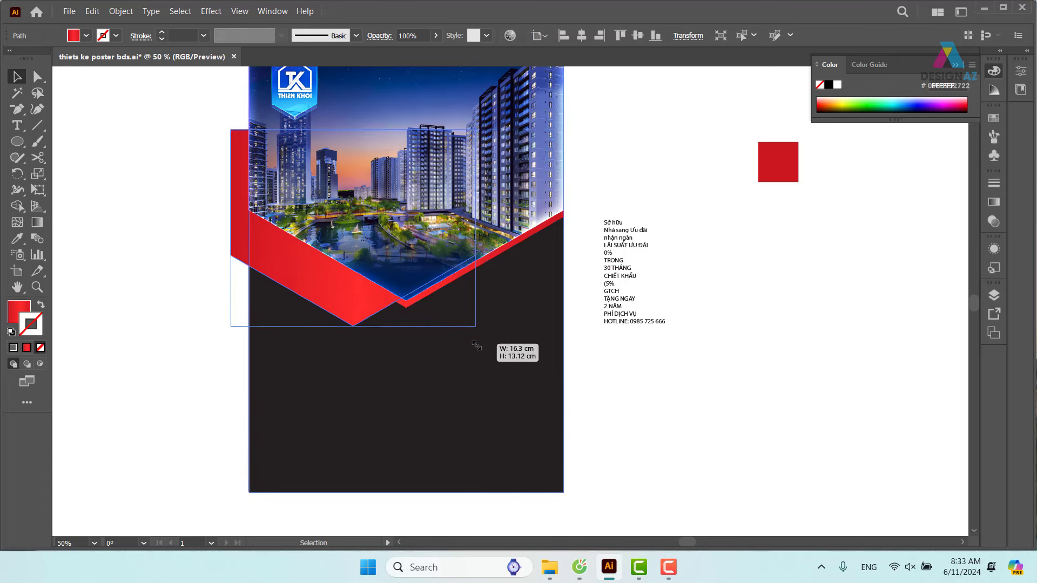
pyautogui.hotkey('ctrl', 'z')
pyautogui.hotkey('ctrl', 'z')
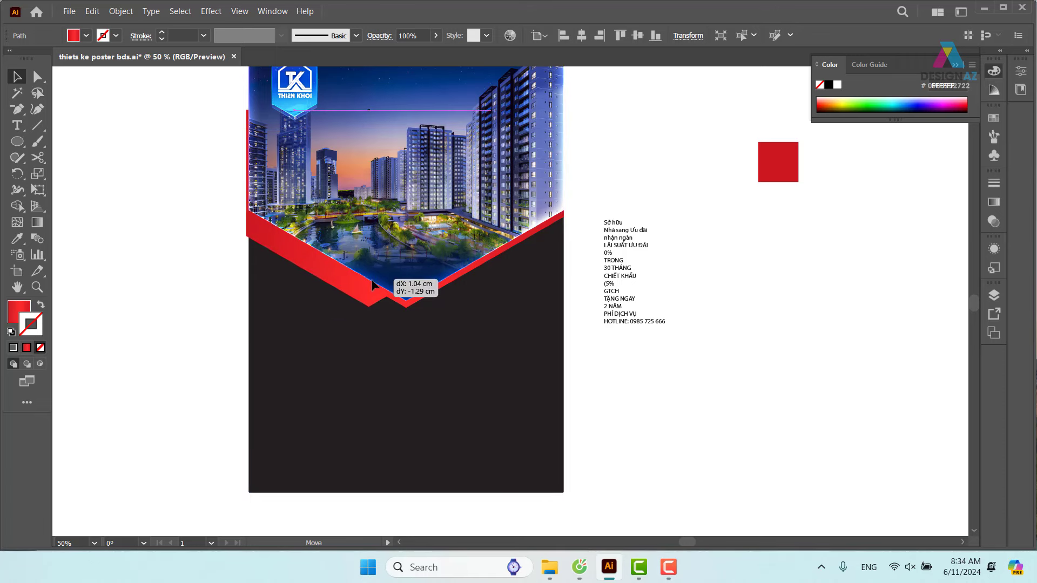
# Step: Left-align the chevron to the dark background, using the background as key object
pyautogui.moveTo(354, 306); pyautogui.dragTo(350, 402)
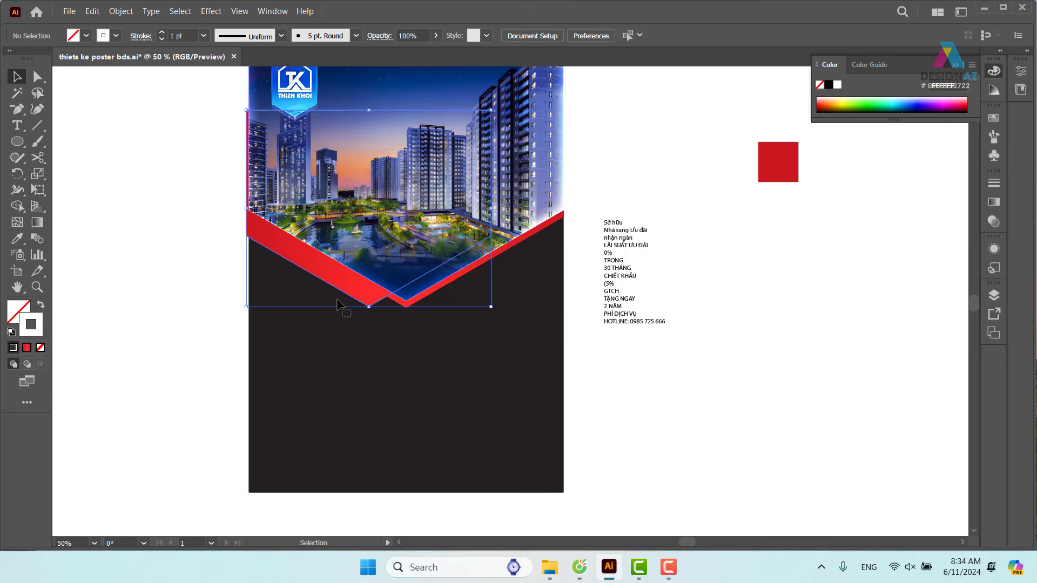
pyautogui.click(398, 375)
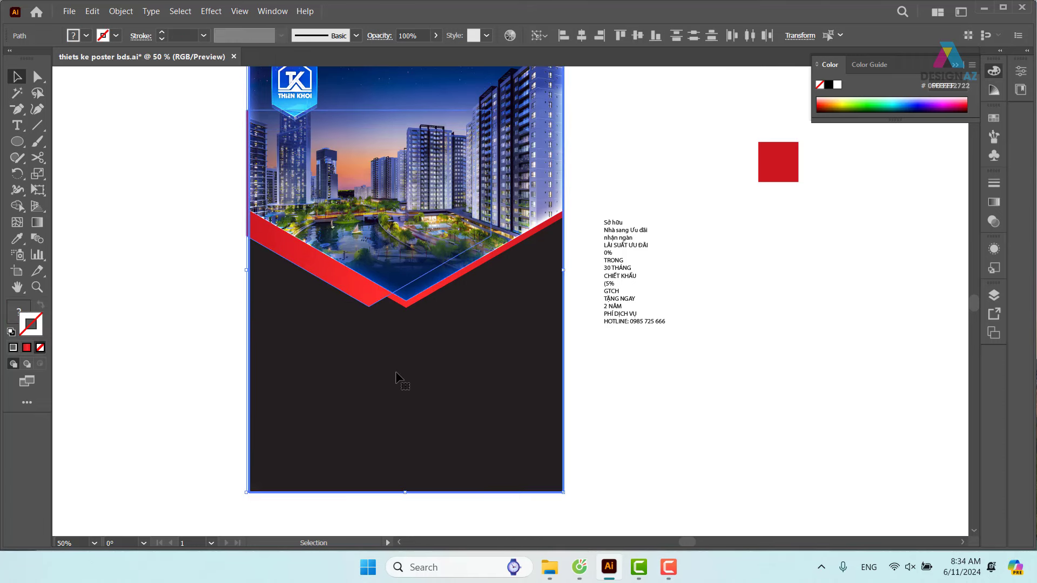
pyautogui.click(562, 40)
pyautogui.click(611, 144)
# Step: Set the smaller red chevron's opacity to 30% in Normal mode
pyautogui.click(348, 294)
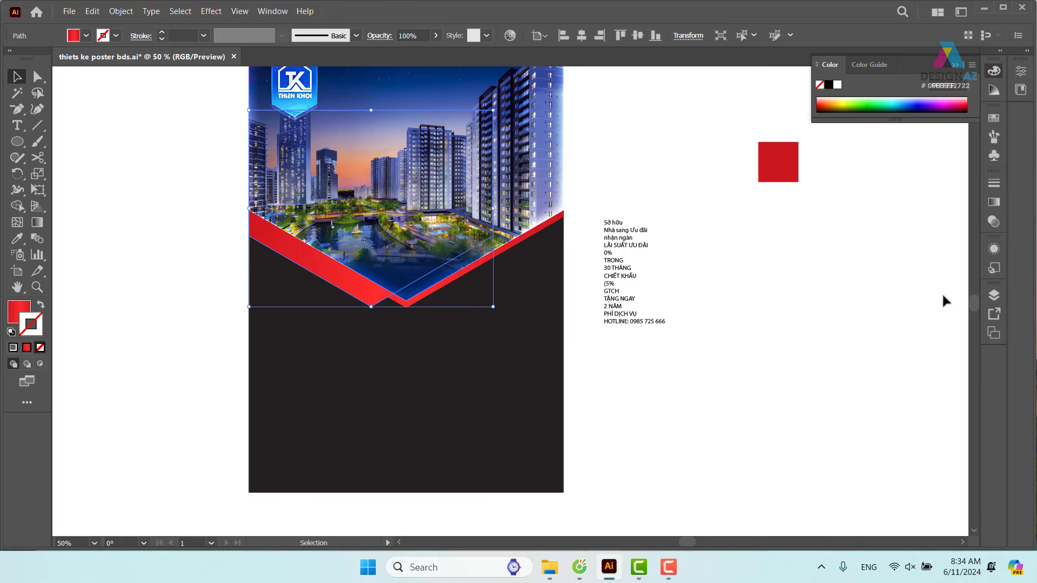
pyautogui.click(993, 222)
pyautogui.click(832, 200)
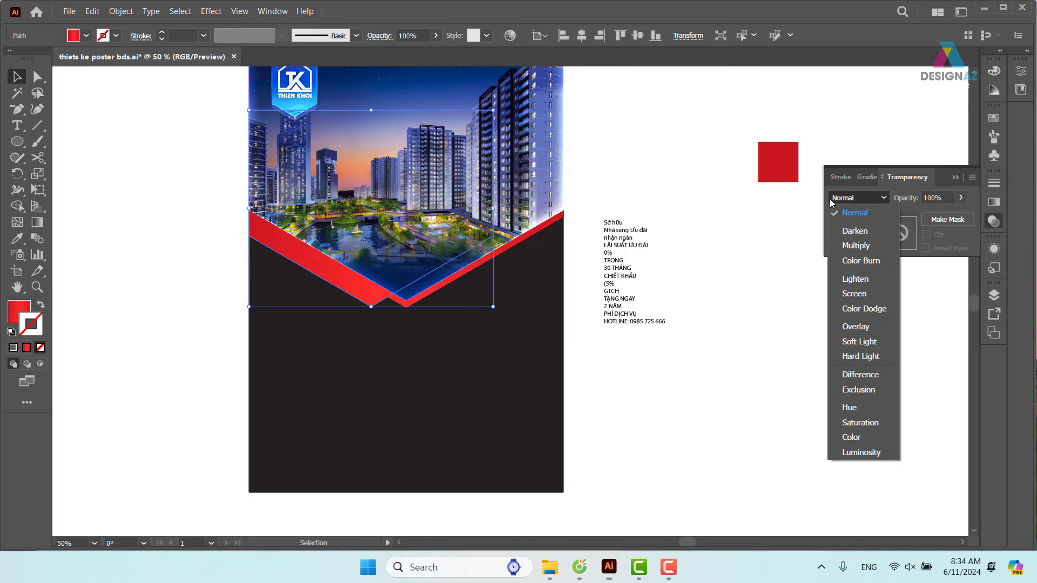
pyautogui.click(866, 197)
pyautogui.click(856, 196)
pyautogui.click(946, 197)
pyautogui.write('50')
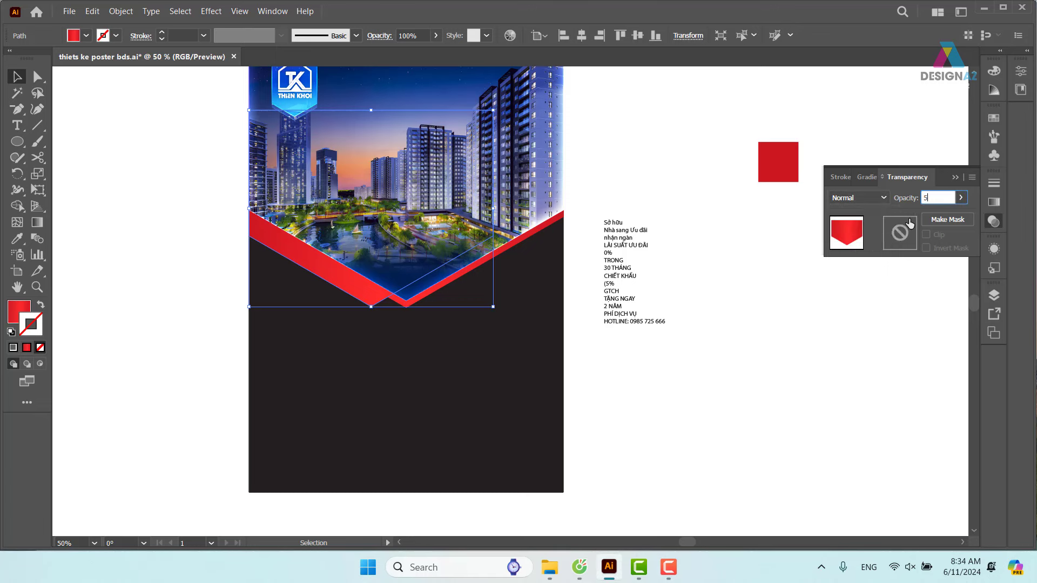
pyautogui.press('Return')
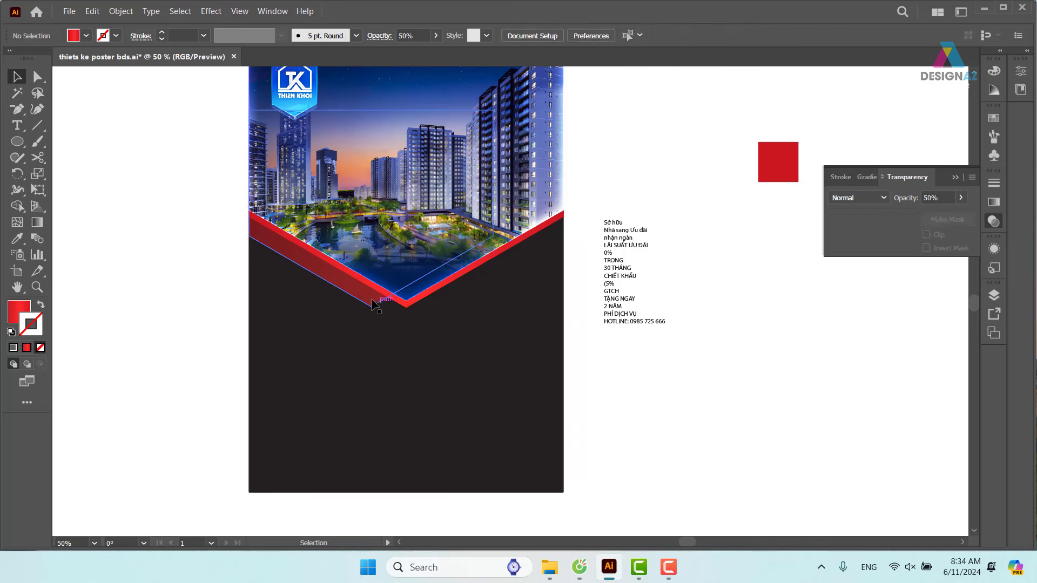
pyautogui.click(945, 201)
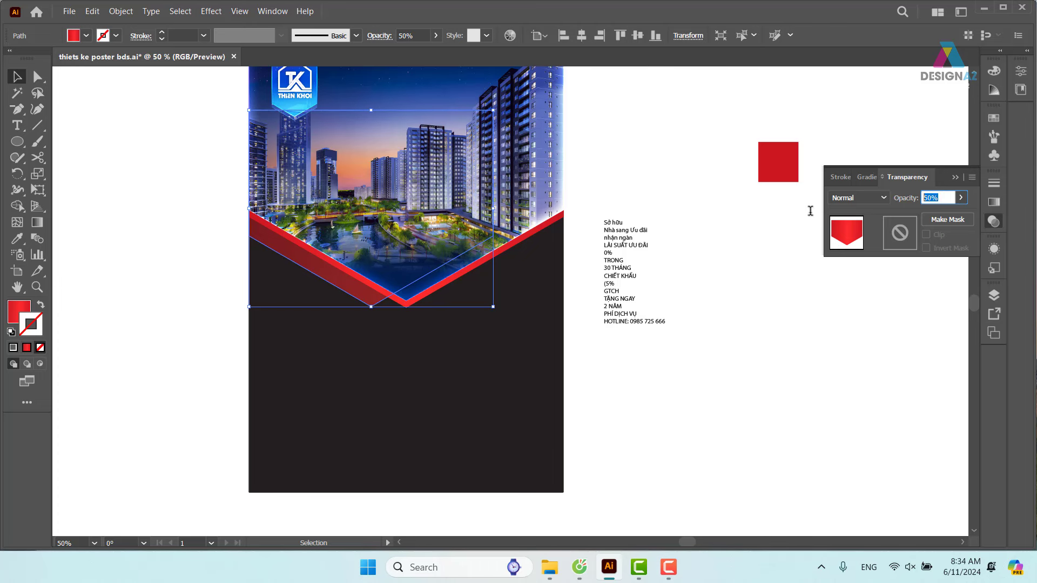
pyautogui.write('30')
pyautogui.press('Return')
pyautogui.click(742, 399)
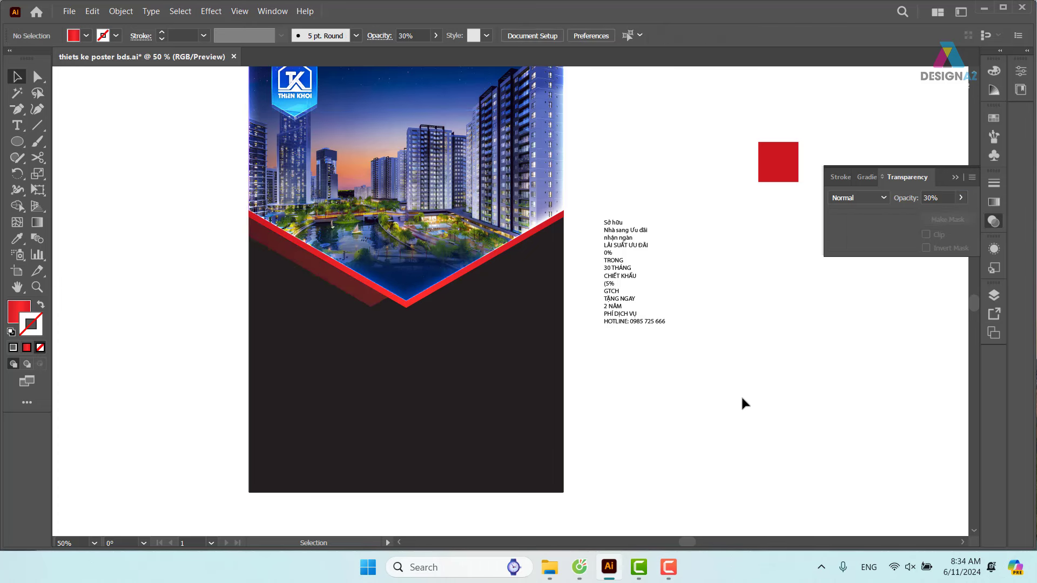
# Step: Zoom in on the body text block and cut its first three lines
pyautogui.moveTo(655, 274); pyautogui.dragTo(617, 294)
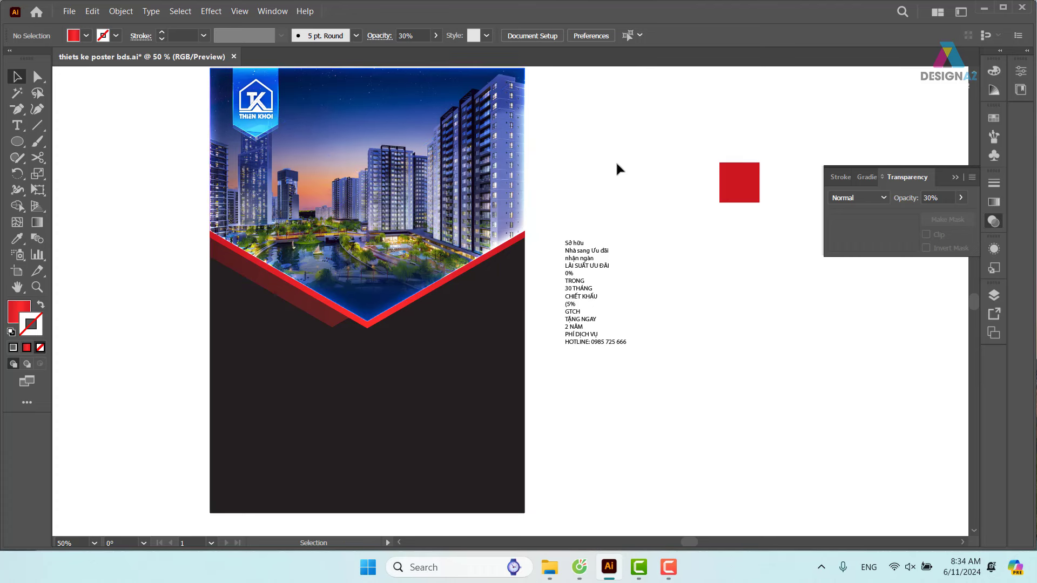
pyautogui.hscroll(3, 551, 216)
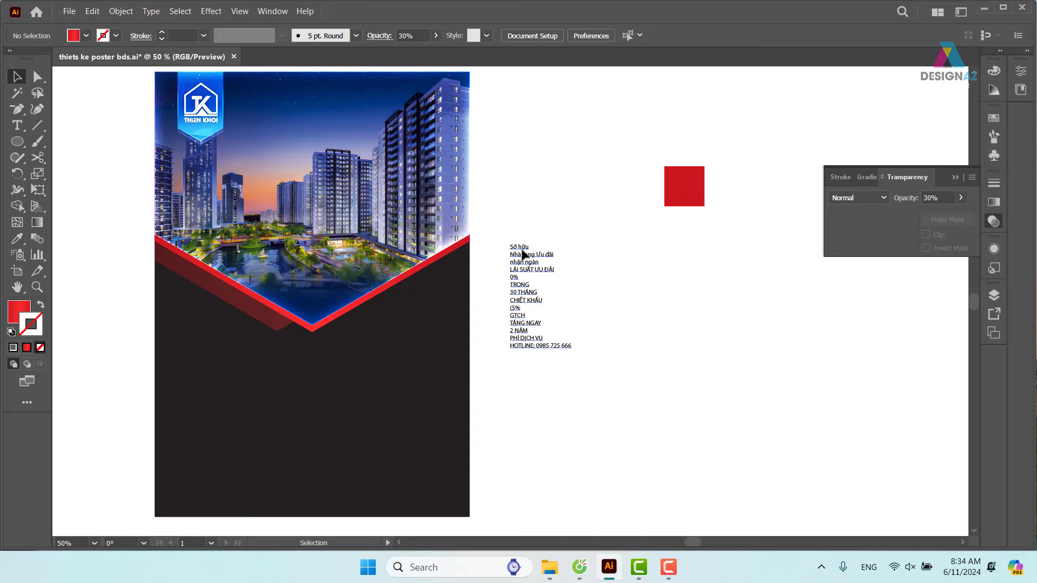
pyautogui.press('z')
pyautogui.moveTo(538, 247); pyautogui.dragTo(754, 338)
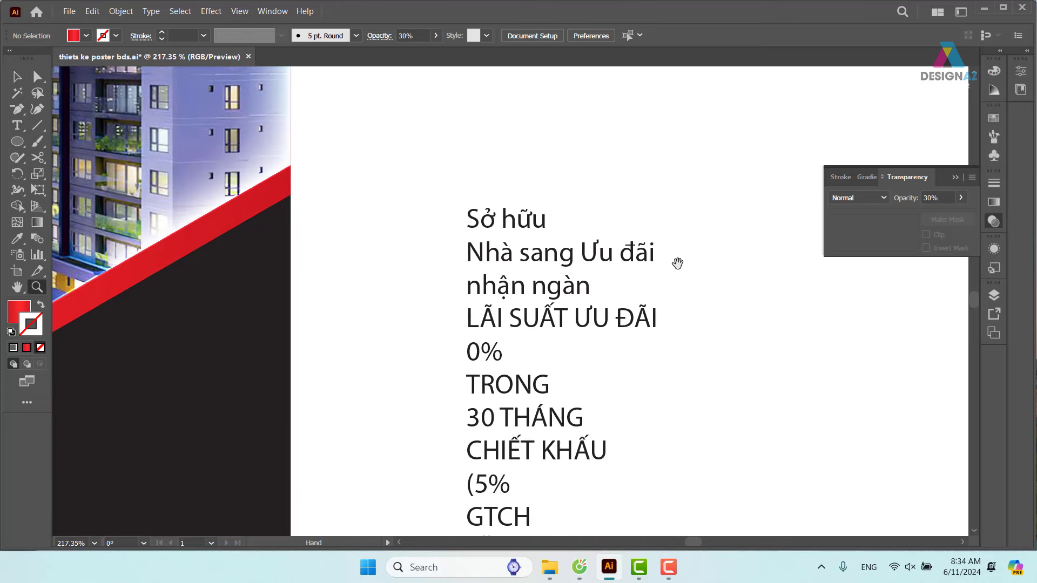
pyautogui.press('v')
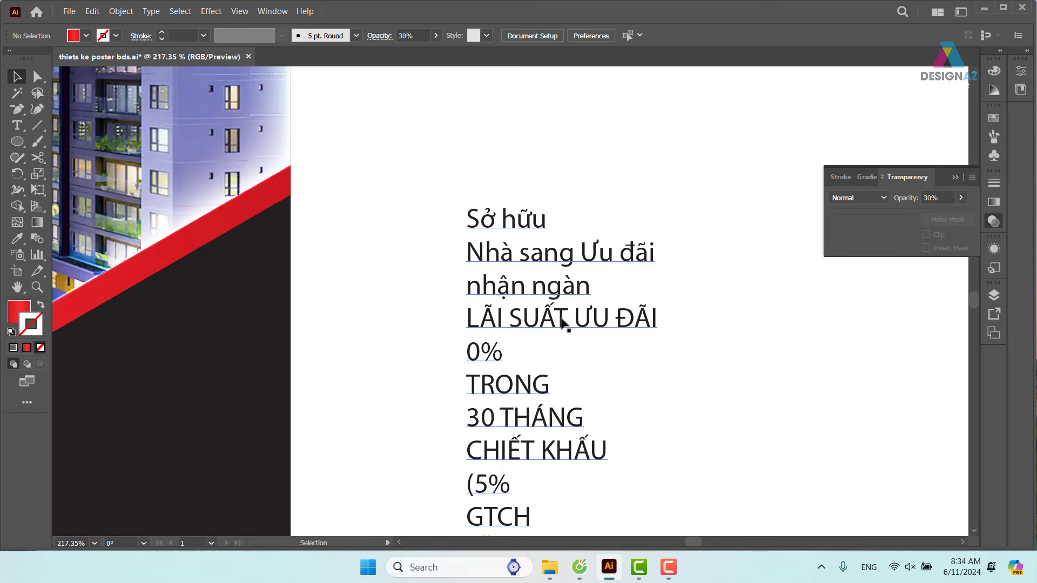
pyautogui.scroll(-1, 553, 297)
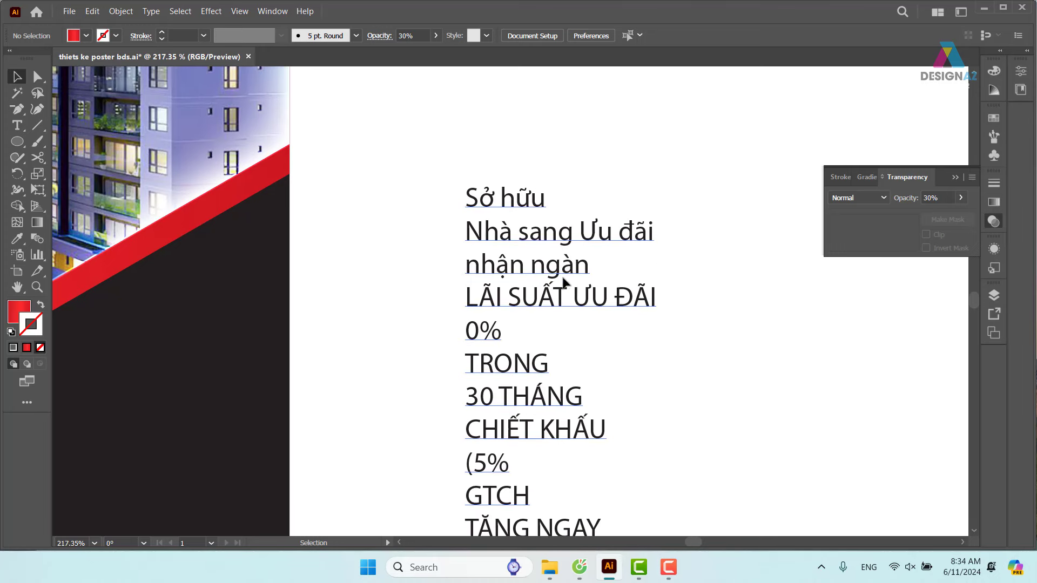
pyautogui.doubleClick(562, 265)
pyautogui.press('Escape')
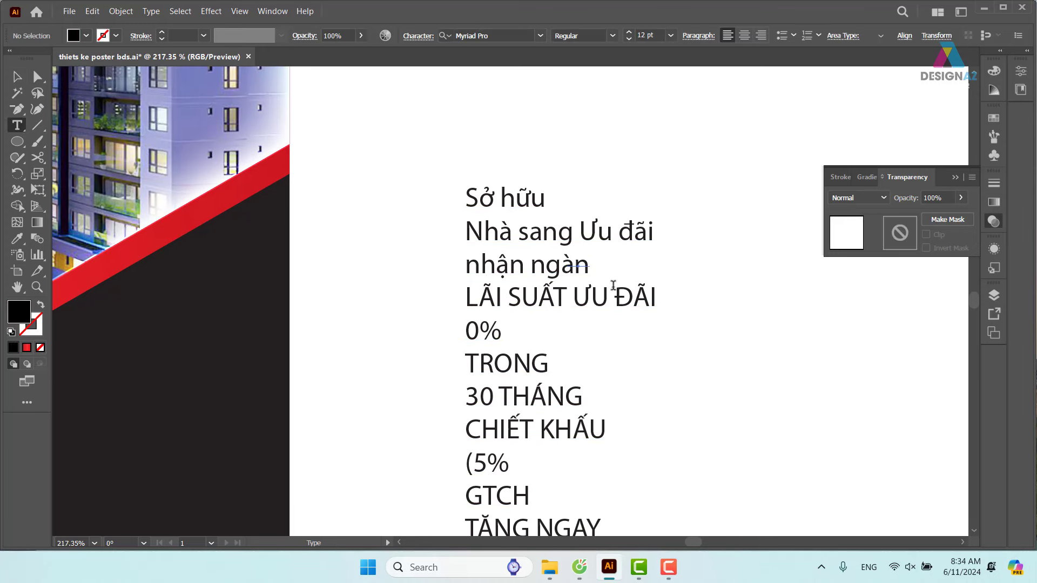
pyautogui.moveTo(586, 265); pyautogui.dragTo(437, 194)
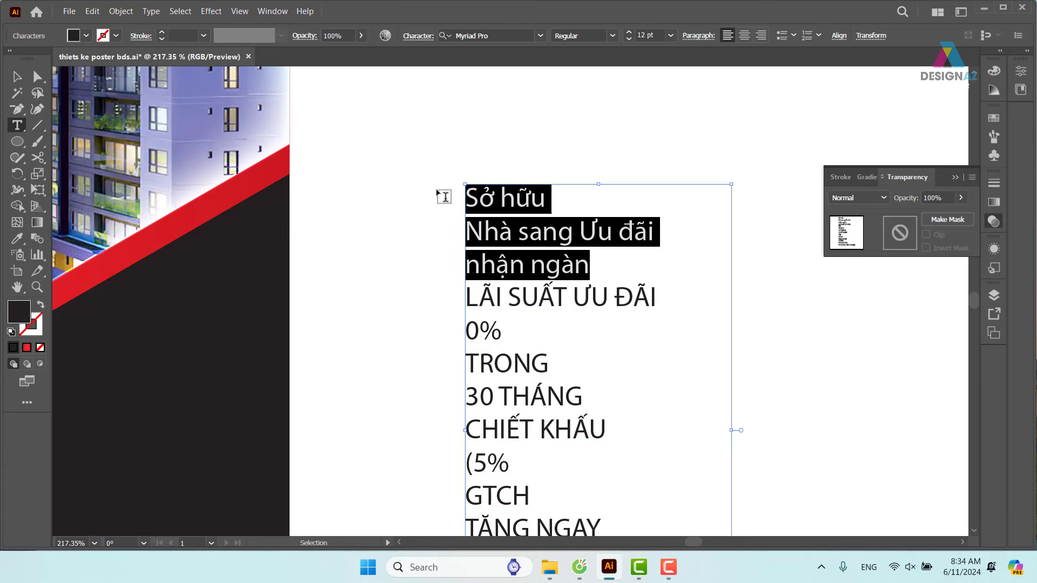
pyautogui.press('BackSpace')
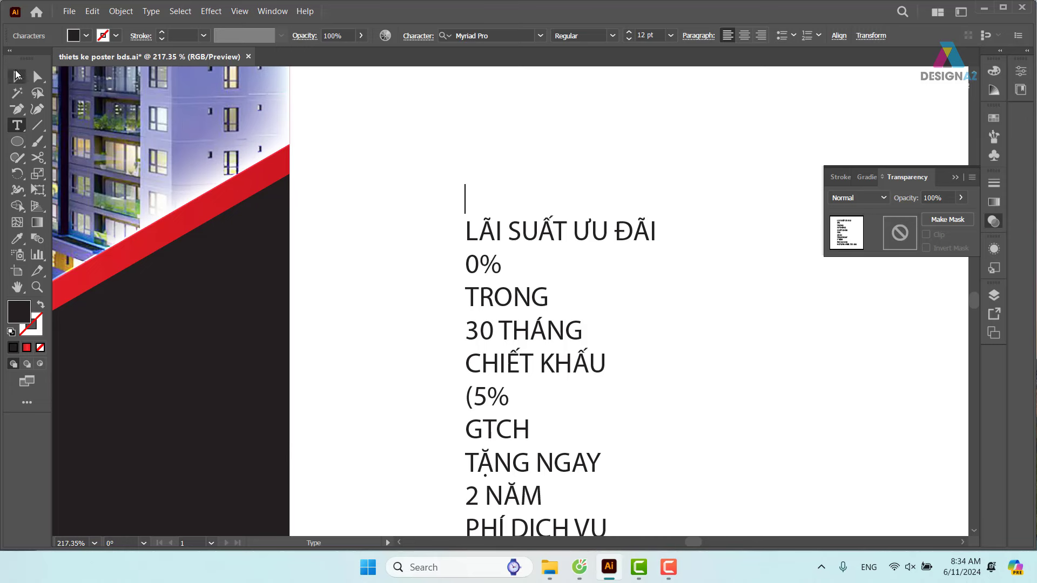
pyautogui.press('Escape')
# Step: Paste the three lines as a new text object near the top and make it UPPERCASE
pyautogui.moveTo(565, 186); pyautogui.dragTo(555, 349)
pyautogui.press('t')
pyautogui.click(465, 189)
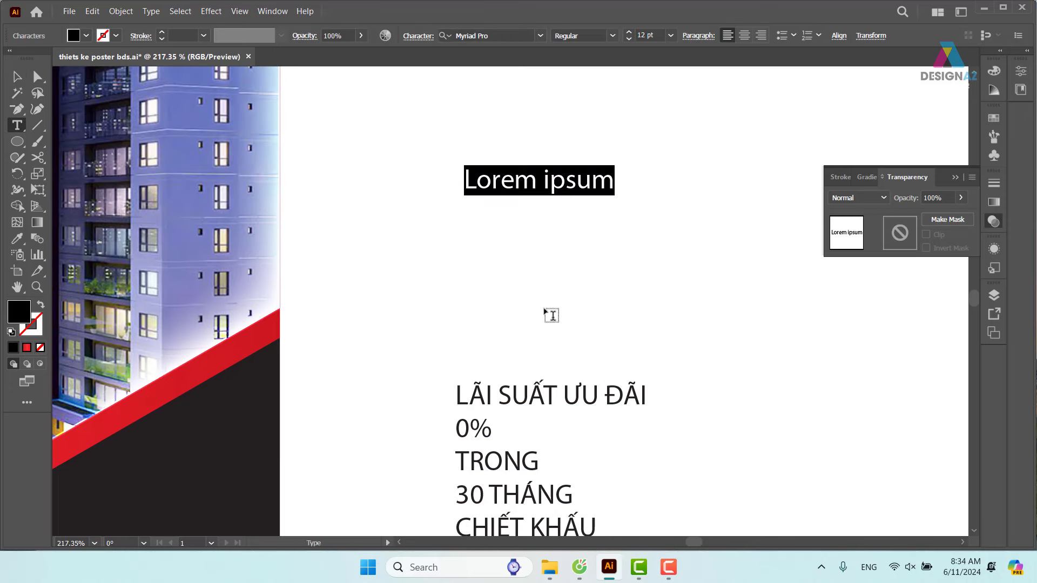
pyautogui.hotkey('ctrl', 'v')
pyautogui.press('Escape')
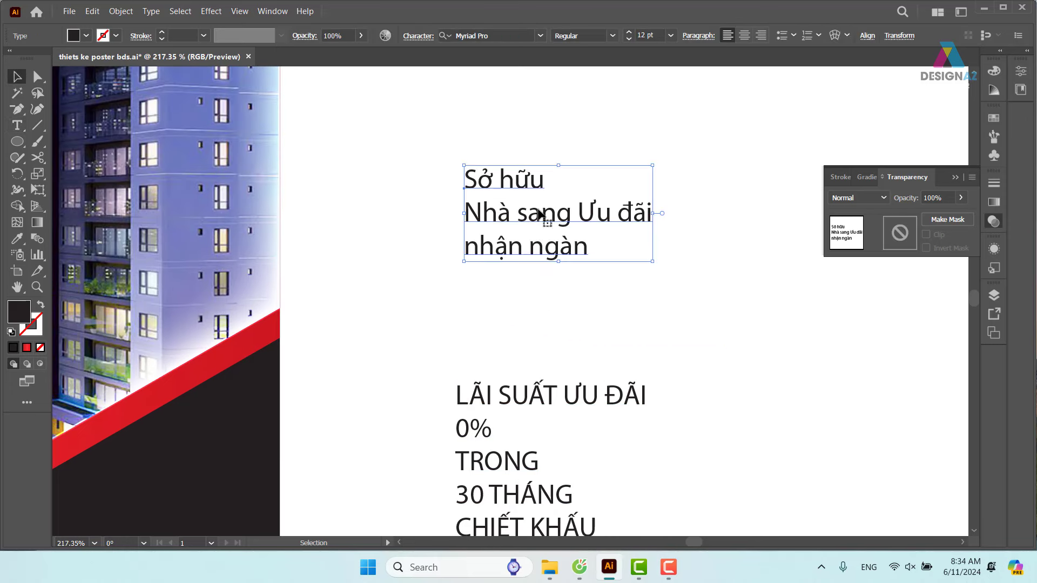
pyautogui.click(157, 11)
pyautogui.moveTo(186, 212)
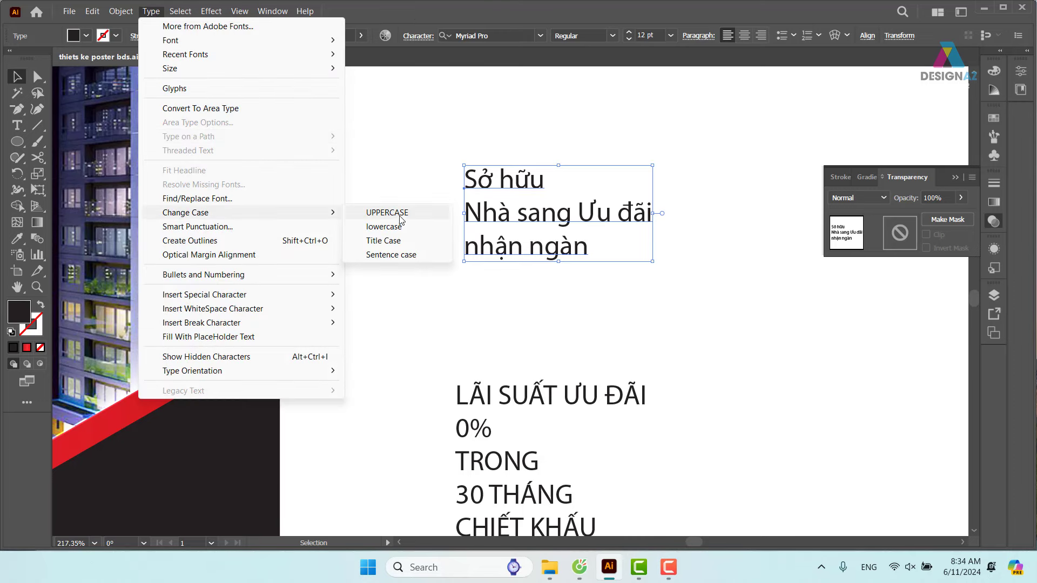
pyautogui.click(400, 218)
pyautogui.click(513, 128)
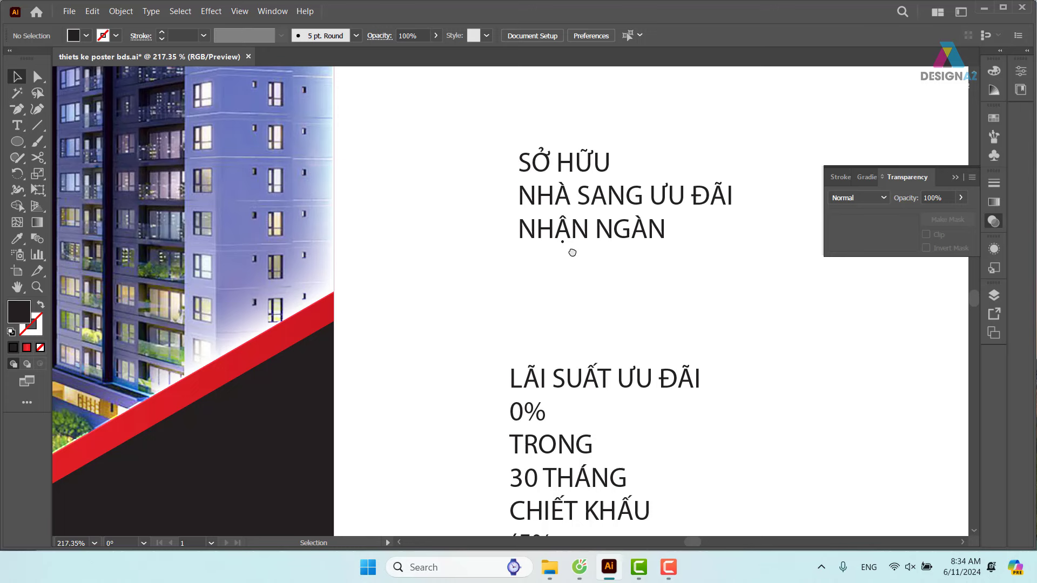
pyautogui.click(606, 198)
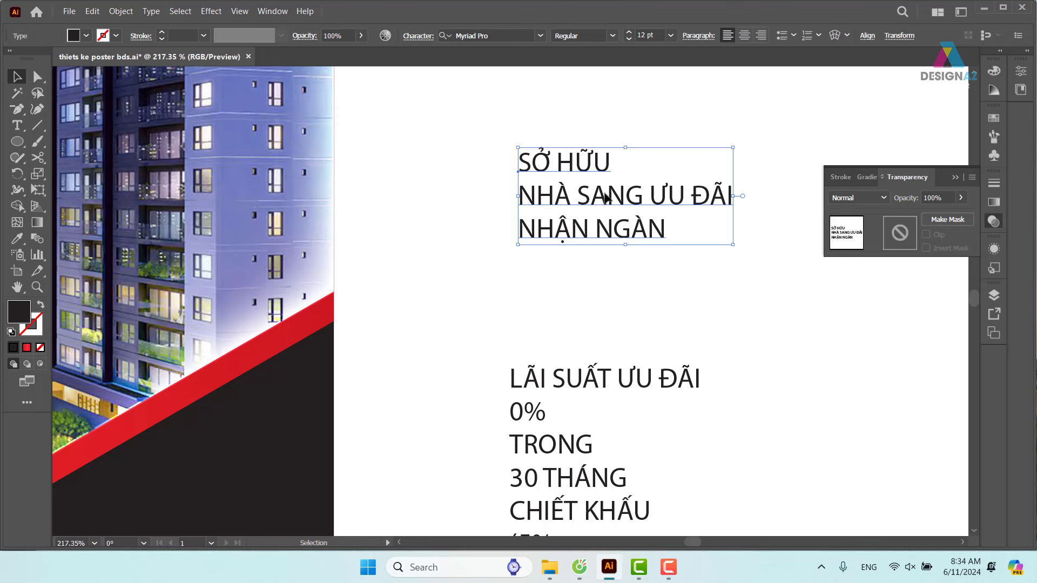
pyautogui.click(505, 36)
# Step: Search 'ut' and browse the UTM fonts on the headline, settling on UTM Facebook K&T
pyautogui.write('utm')
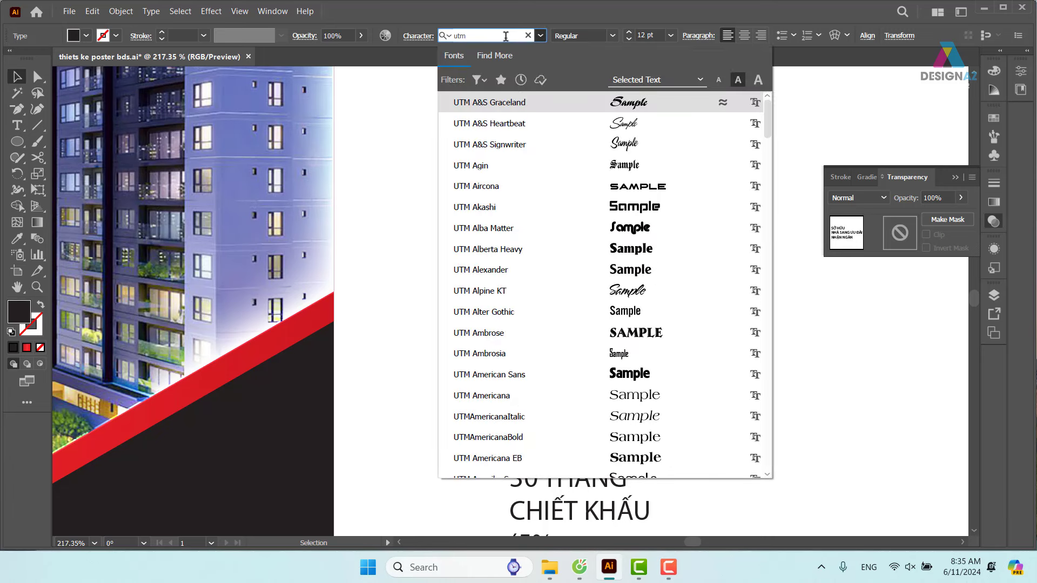
pyautogui.press('Return')
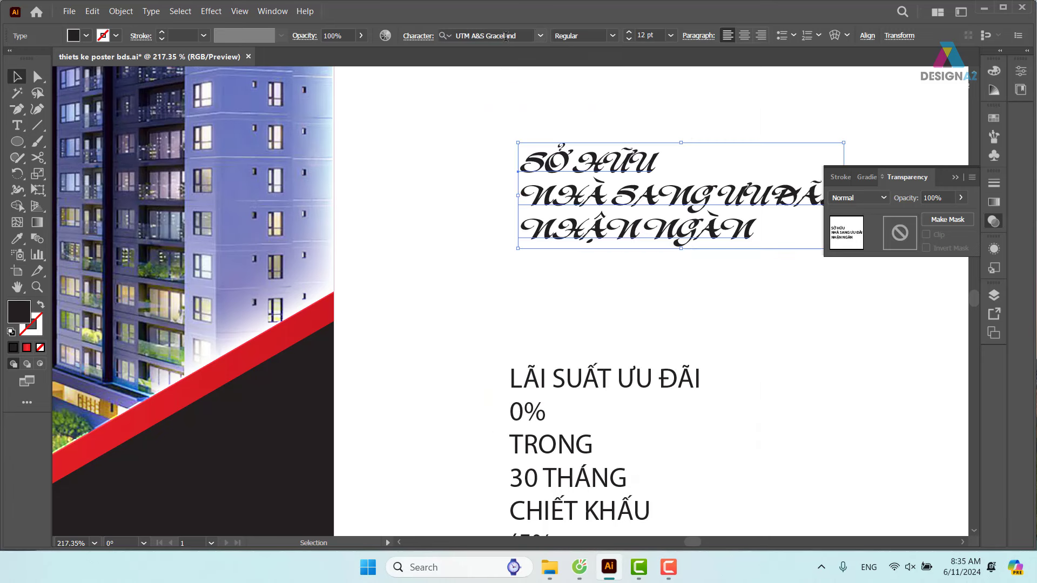
pyautogui.click(503, 31)
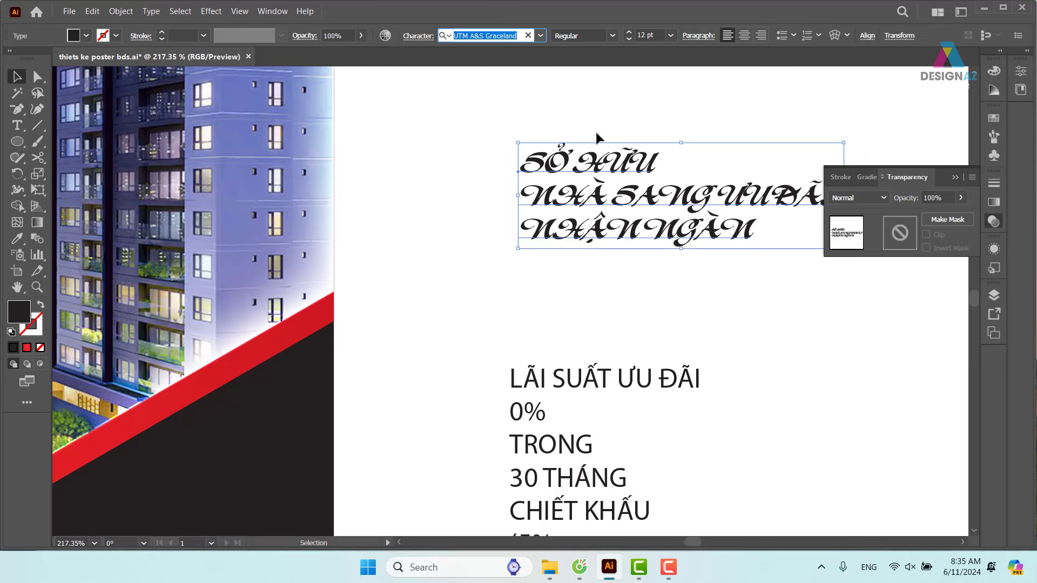
pyautogui.press('Down')
pyautogui.press('Down')
pyautogui.press('Down')
pyautogui.press('Down')
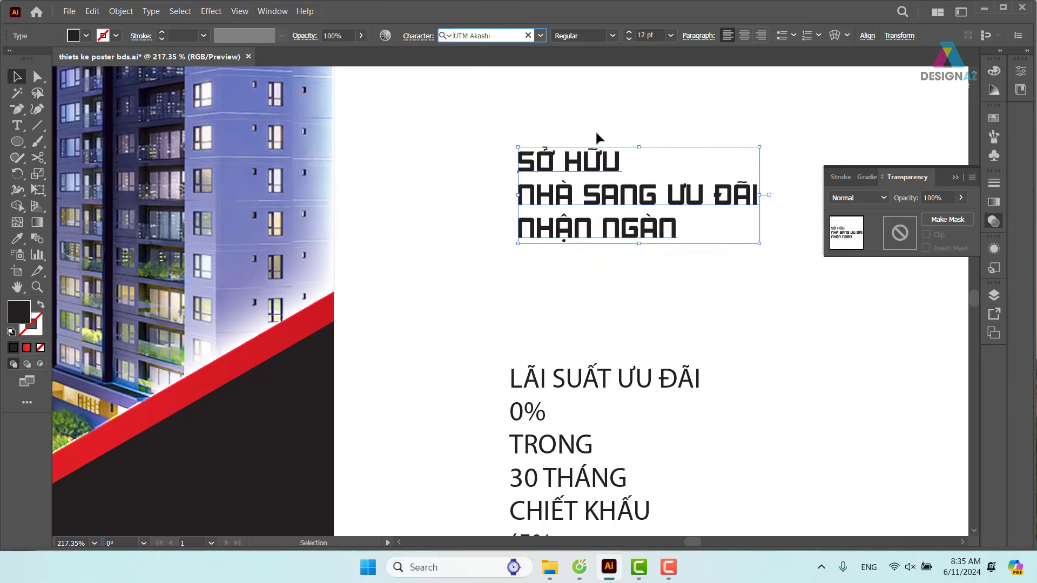
pyautogui.press('Down')
pyautogui.press('Down')
pyautogui.press('Down')
pyautogui.press('Down')
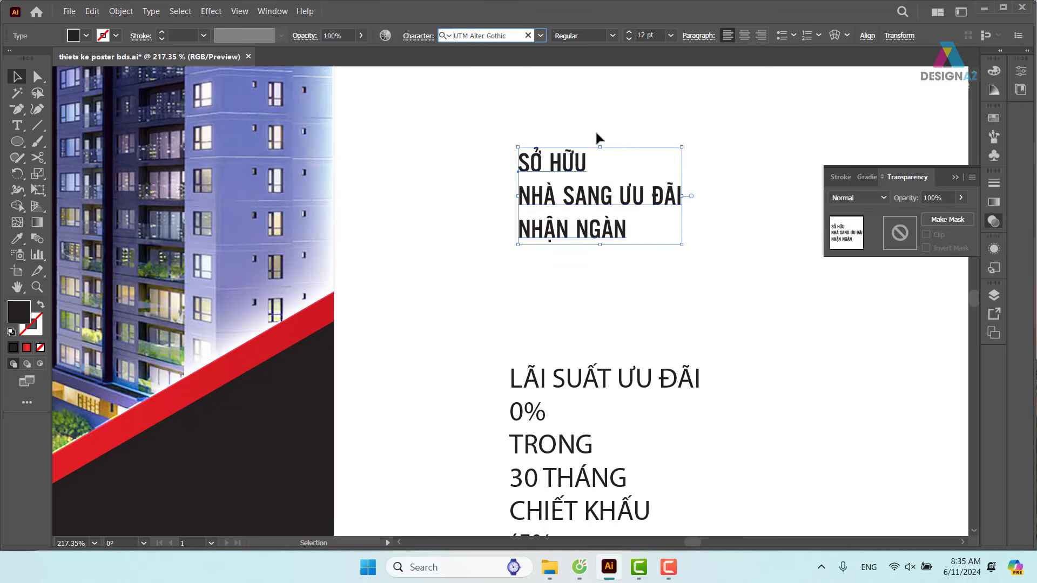
pyautogui.press('Down')
pyautogui.press('Down')
pyautogui.press('Down')
pyautogui.press('Down')
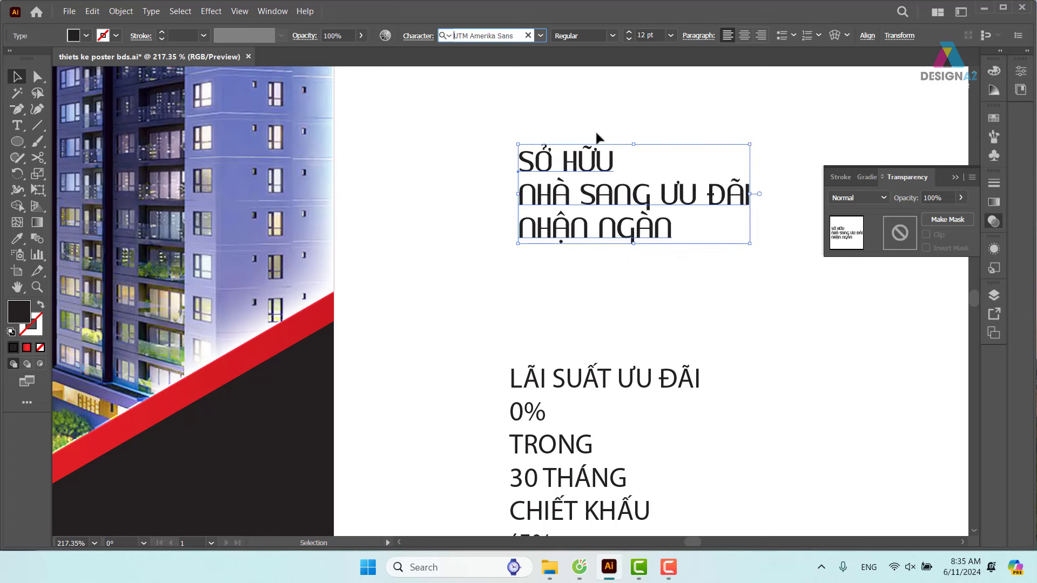
pyautogui.press('Down')
pyautogui.press('Down')
pyautogui.press('Down')
pyautogui.press('Down')
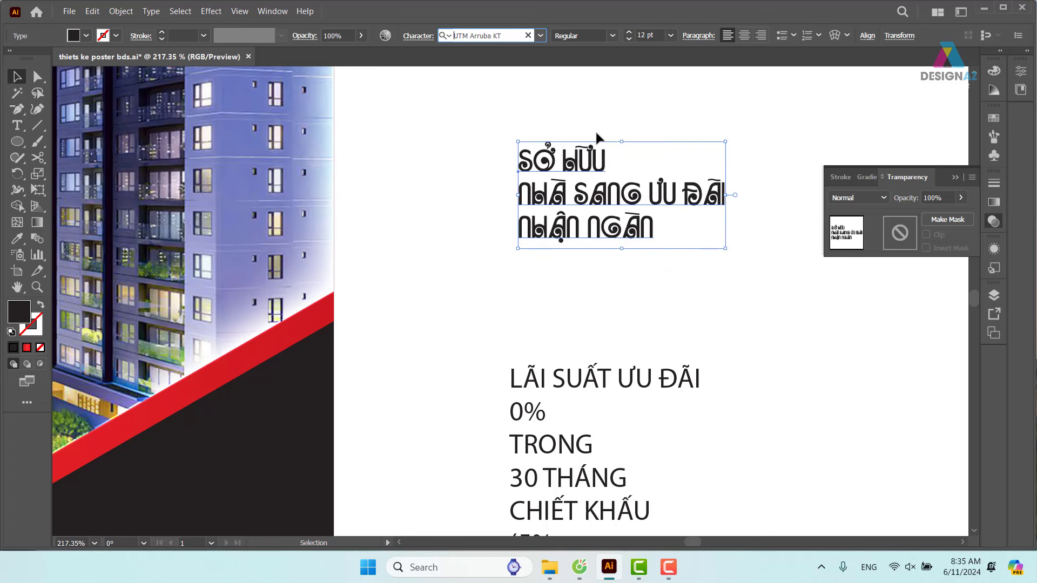
pyautogui.press('Down')
pyautogui.press('Down')
pyautogui.press('Down')
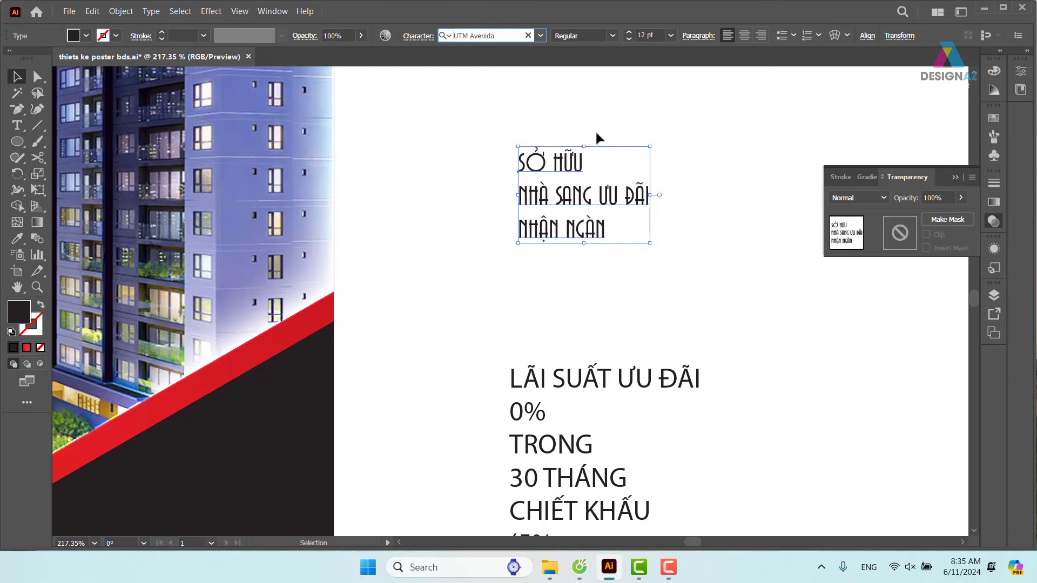
pyautogui.press('Down')
pyautogui.press('Down')
pyautogui.press('Down')
pyautogui.press('Down')
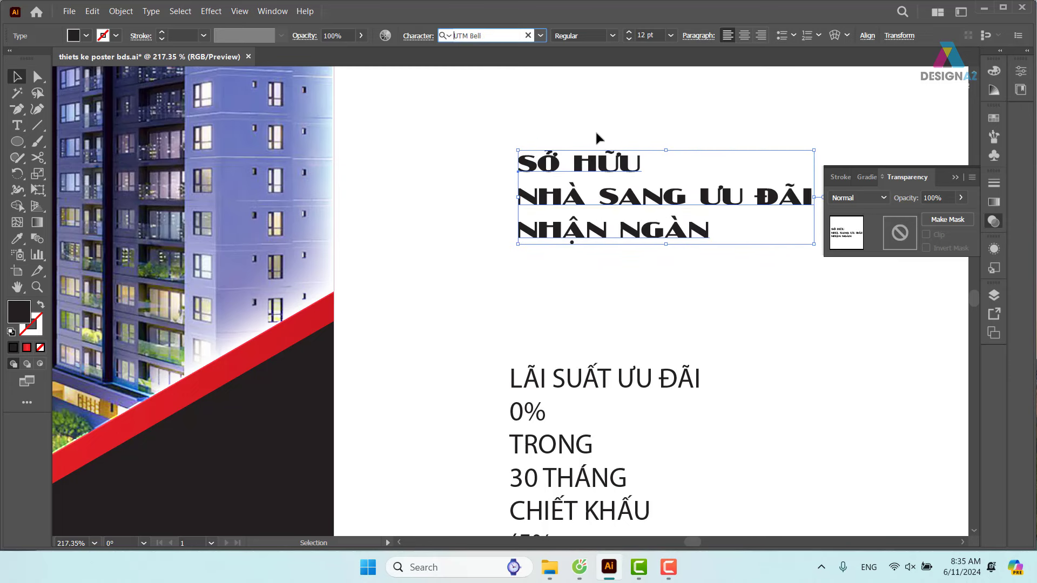
pyautogui.press('Down')
pyautogui.press('Down')
pyautogui.press('Down')
pyautogui.press('Down')
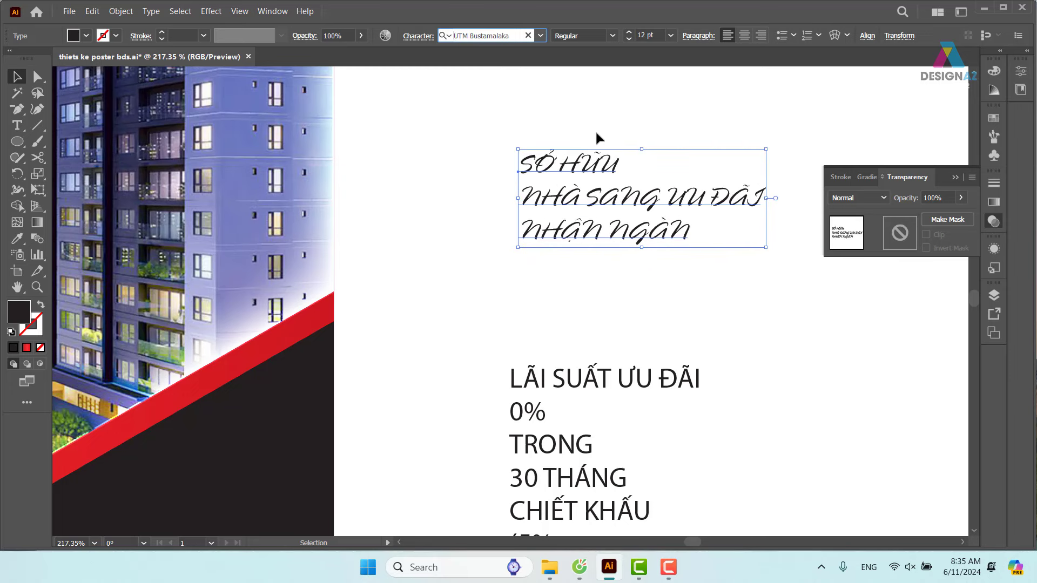
pyautogui.press('Down')
pyautogui.press('Down')
pyautogui.press('Down')
pyautogui.press('Down')
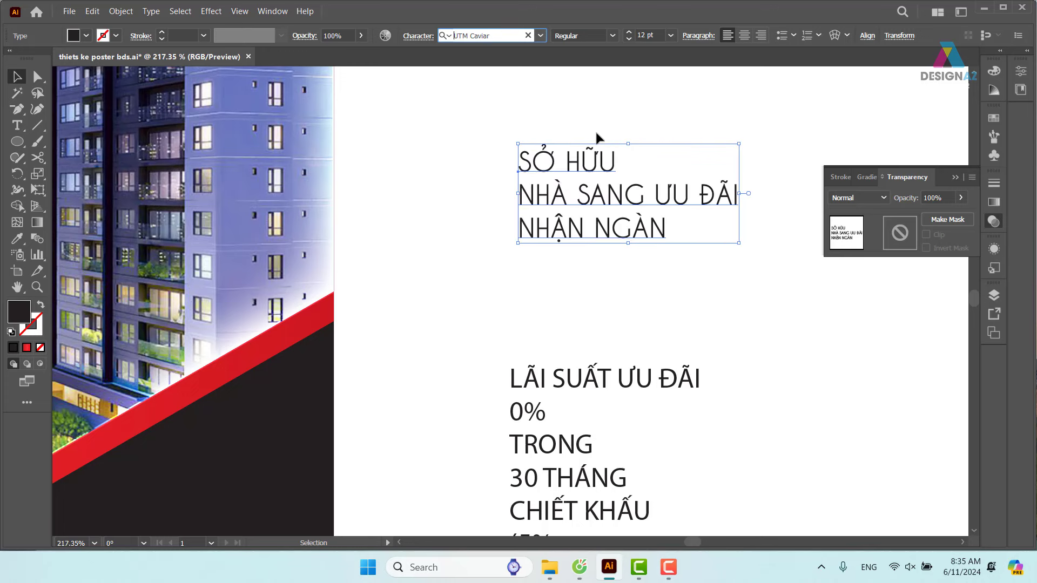
pyautogui.press('Down')
pyautogui.press('Down')
pyautogui.press('Down')
pyautogui.press('Down')
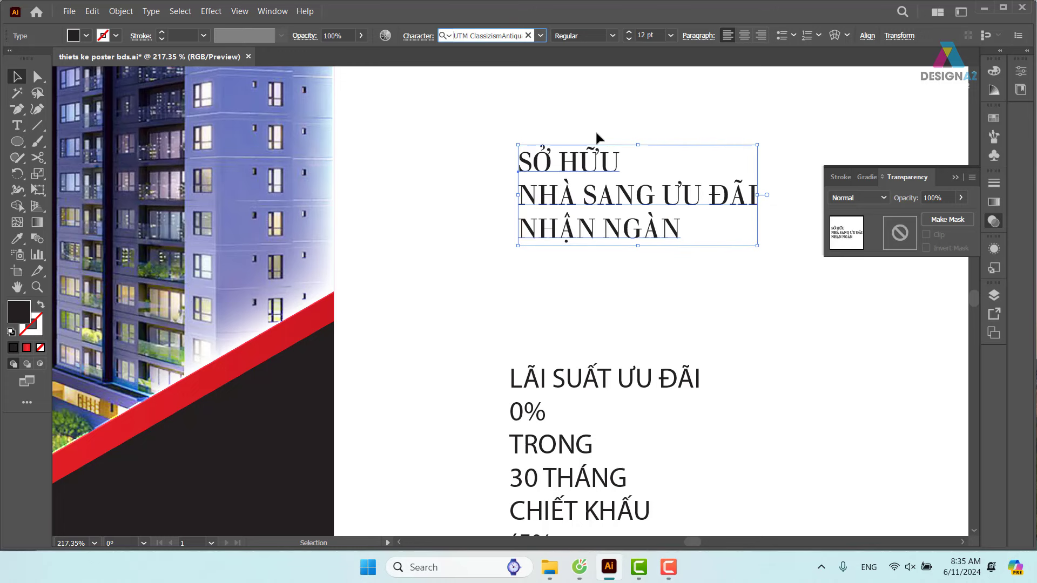
pyautogui.press('Down')
pyautogui.press('Down')
pyautogui.press('Down')
pyautogui.press('Down')
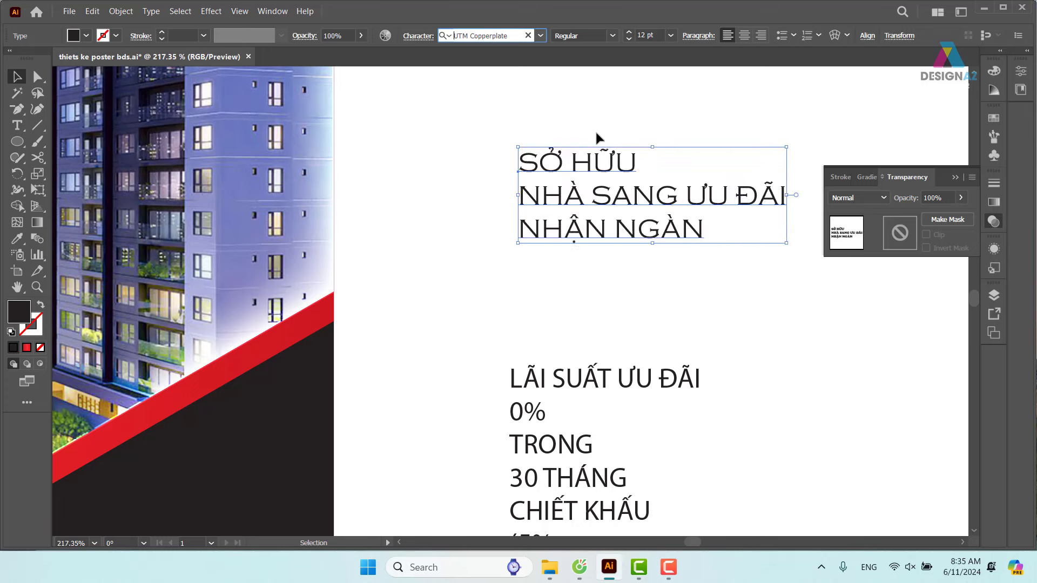
pyautogui.press('Down')
pyautogui.press('Down')
pyautogui.press('Down')
pyautogui.press('Down')
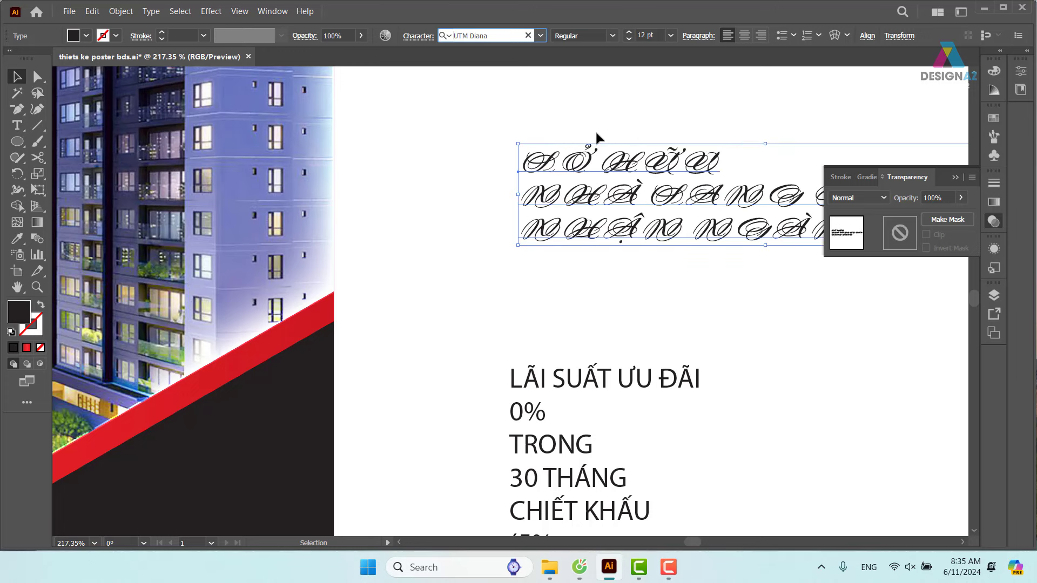
pyautogui.press('Down')
pyautogui.press('Down')
pyautogui.press('Down')
pyautogui.press('Down')
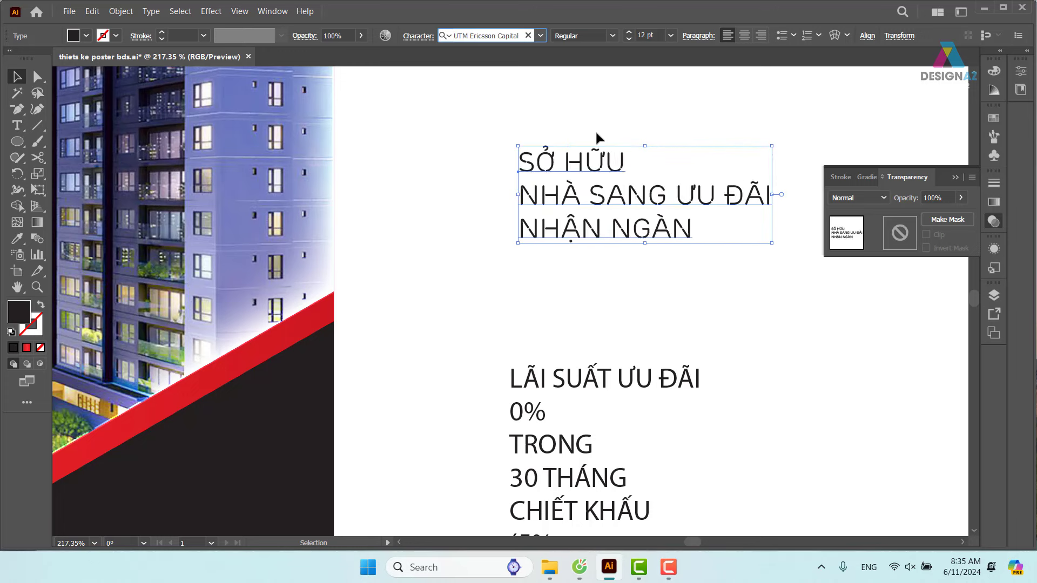
pyautogui.press('Down')
pyautogui.press('Down')
pyautogui.press('Down')
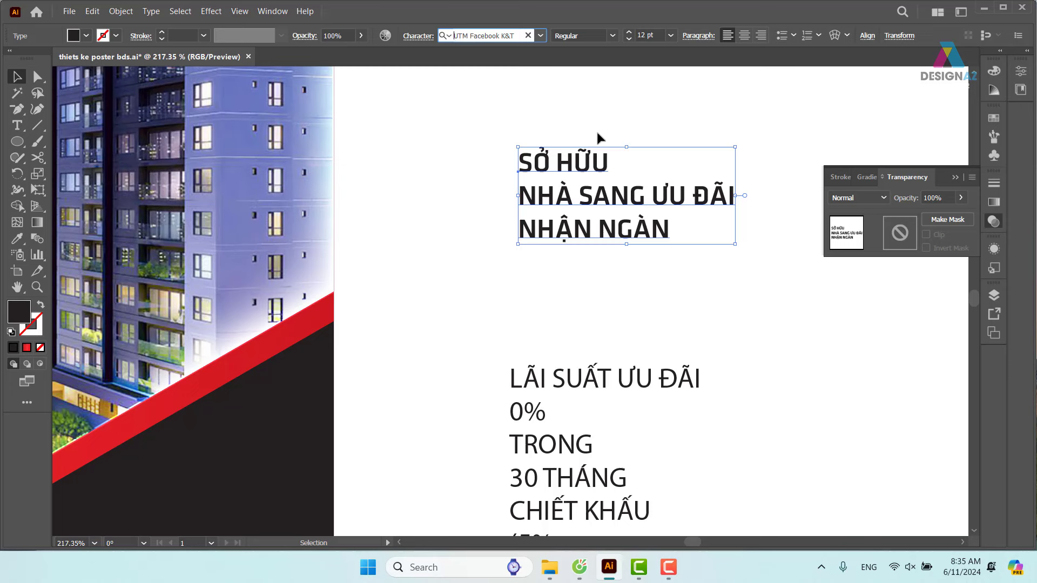
# Step: Make the headline Bold and nudge it slightly left and down
pyautogui.click(613, 35)
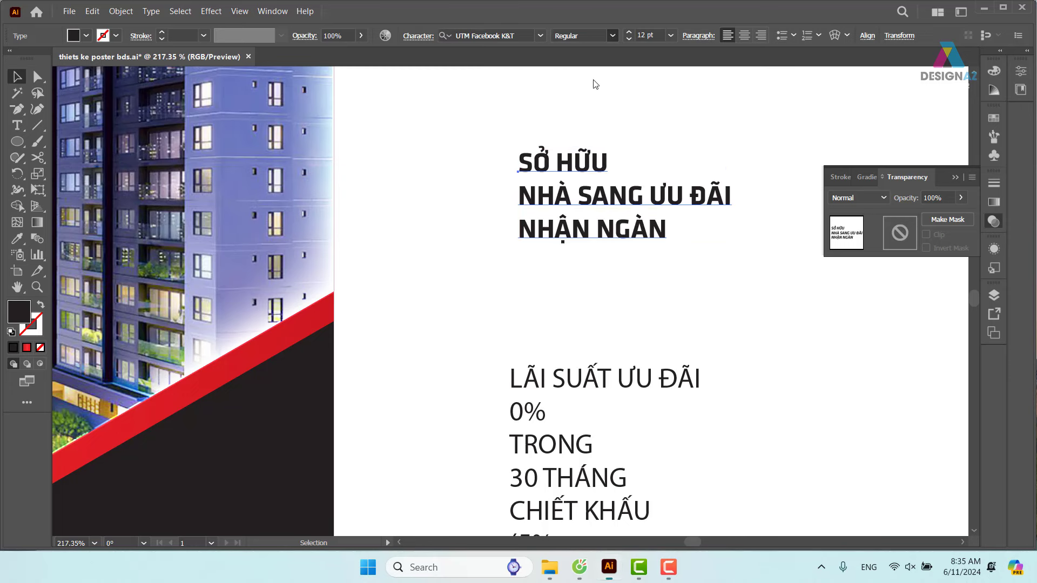
pyautogui.moveTo(586, 226); pyautogui.dragTo(549, 239)
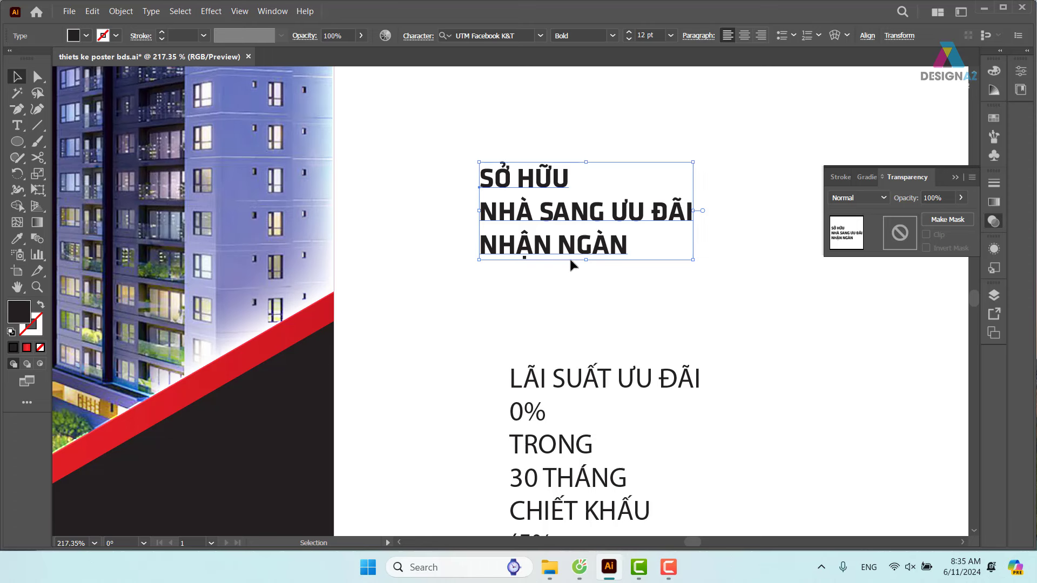
pyautogui.doubleClick(513, 184)
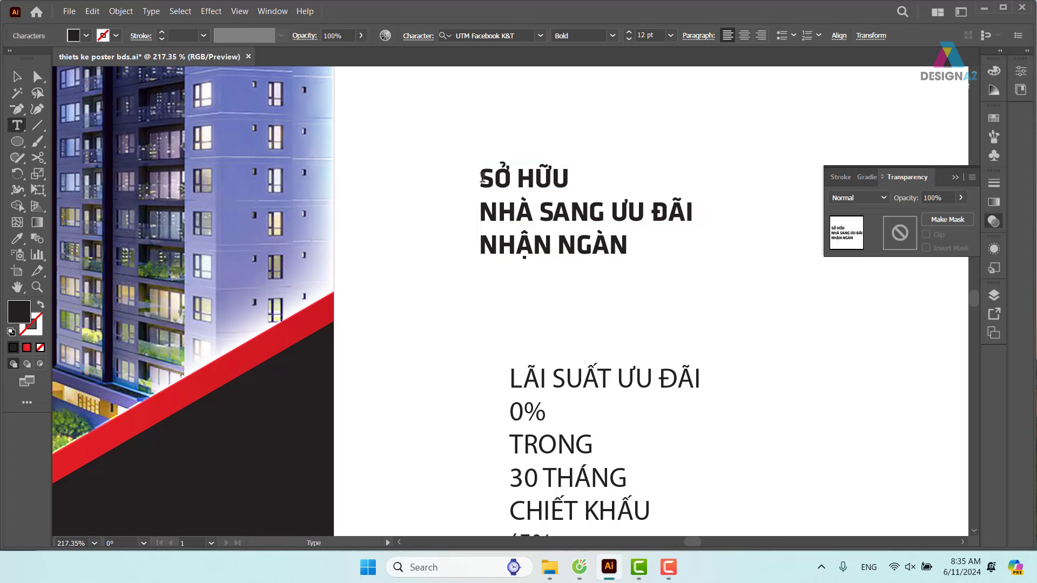
# Step: Delete the old SỞ HỮU line and retype 'SỞ HỮU' as a new text object above the headline
pyautogui.moveTo(482, 177); pyautogui.dragTo(588, 167)
pyautogui.press('BackSpace')
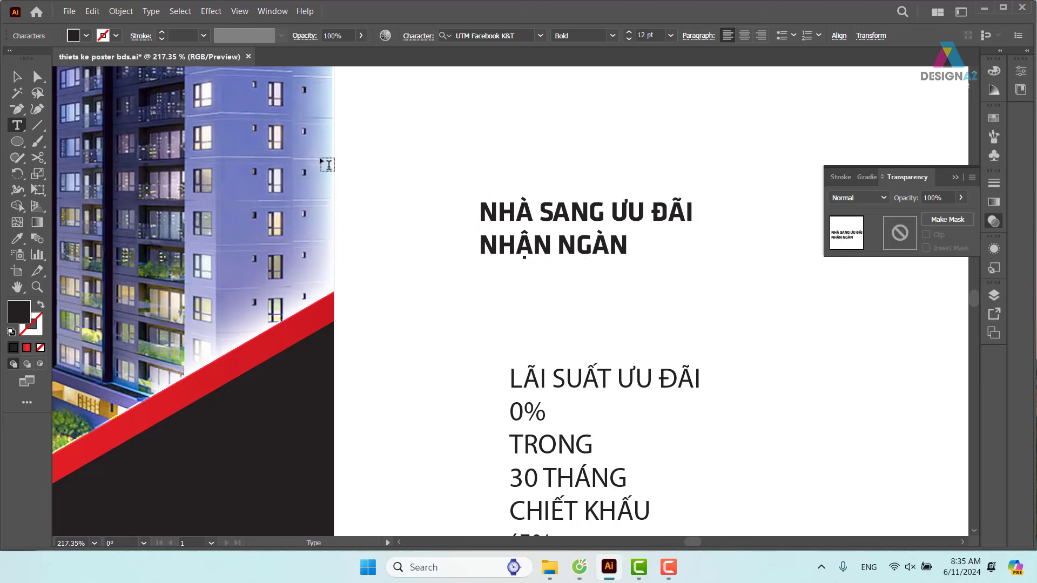
pyautogui.press('Escape')
pyautogui.click(495, 134)
pyautogui.press('t')
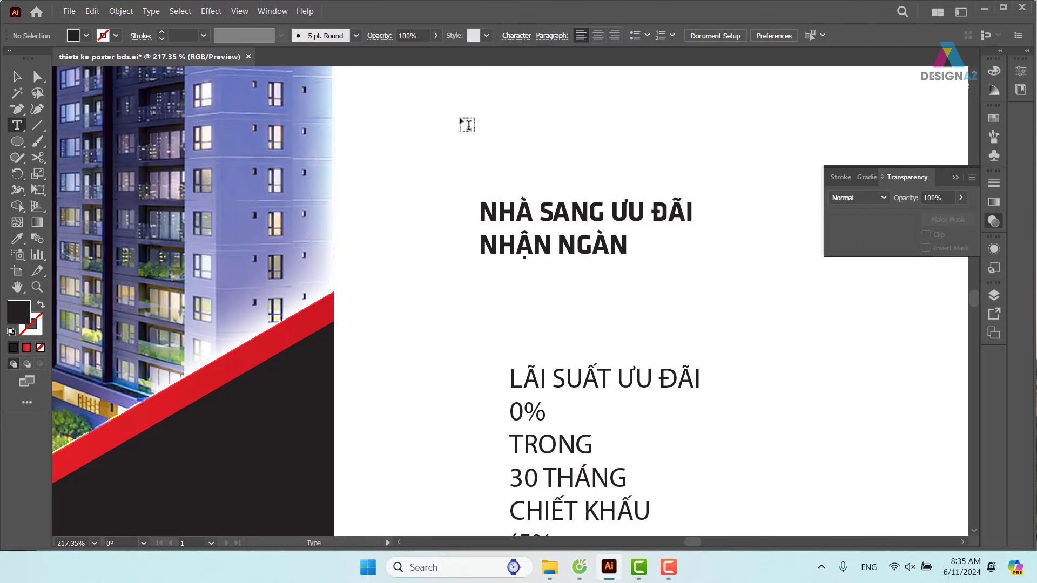
pyautogui.click(461, 121)
pyautogui.write('SỞ HỮU')
pyautogui.press('Escape')
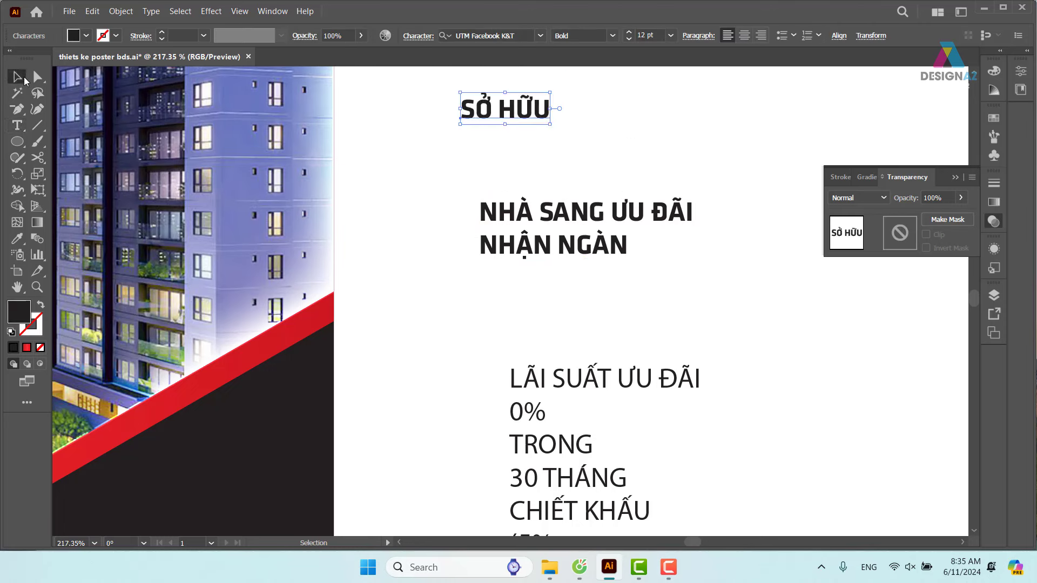
# Step: Step through fonts for SỞ HỮU and settle on UTM Korataki
pyautogui.hotkey('ctrl', 'alt', 'shift', 'm')
pyautogui.press('Down')
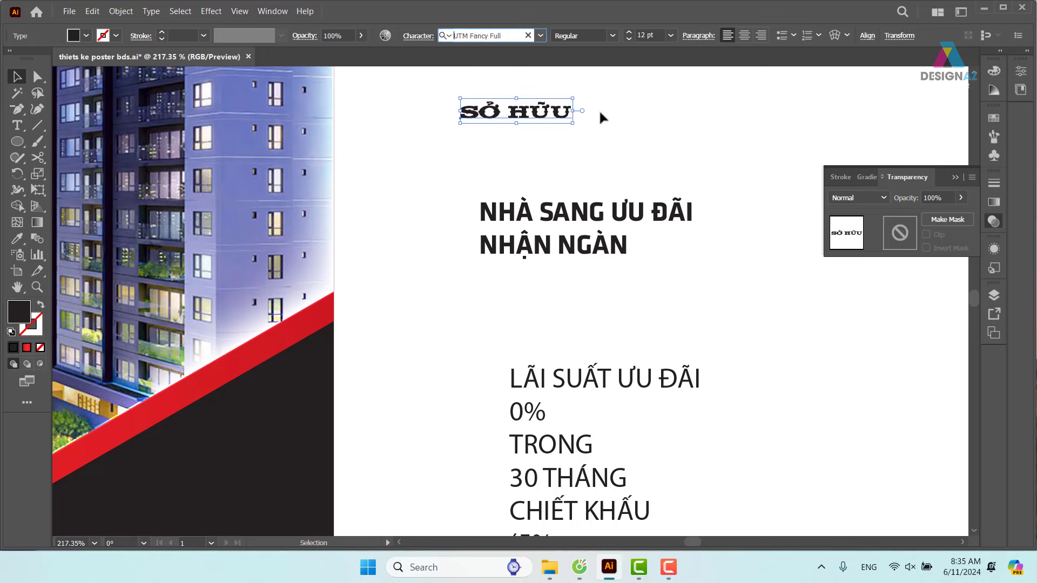
pyautogui.press('Down')
pyautogui.press('Down')
pyautogui.press('Down')
pyautogui.press('Down')
pyautogui.press('Down')
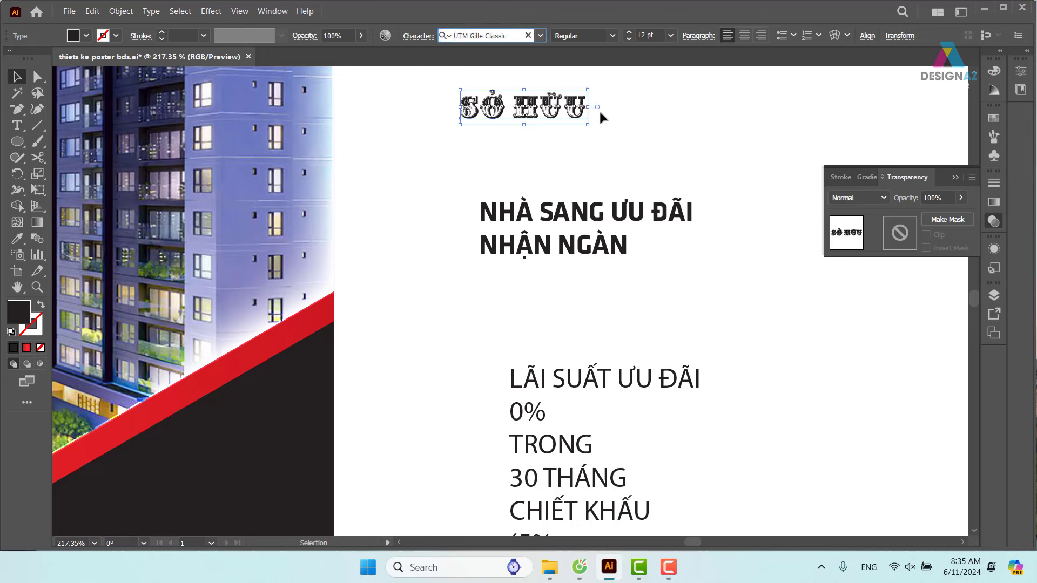
pyautogui.press('Down')
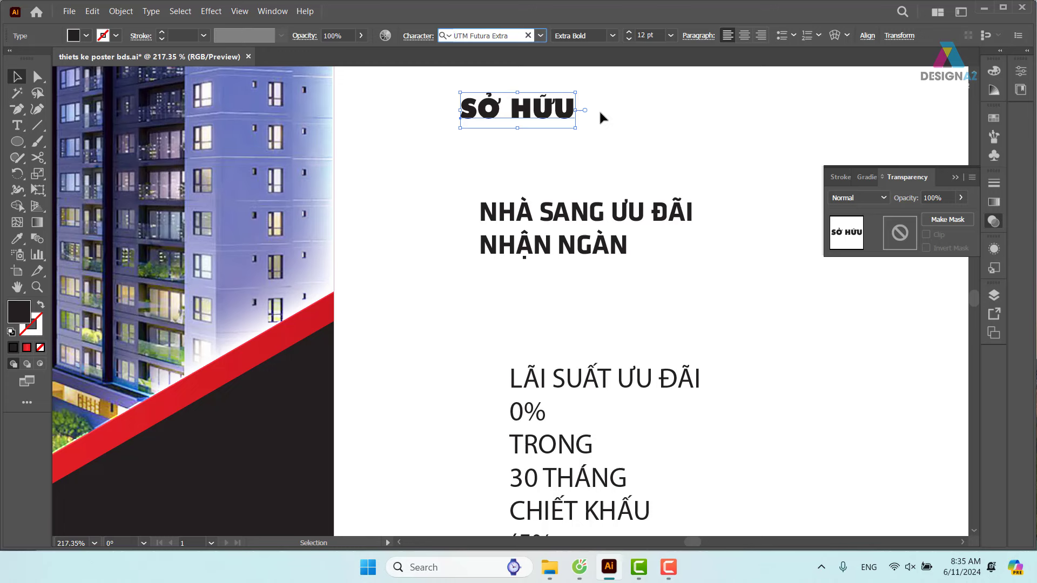
pyautogui.press('Down')
pyautogui.press('Down')
pyautogui.press('Down')
pyautogui.press('Down')
pyautogui.press('Down')
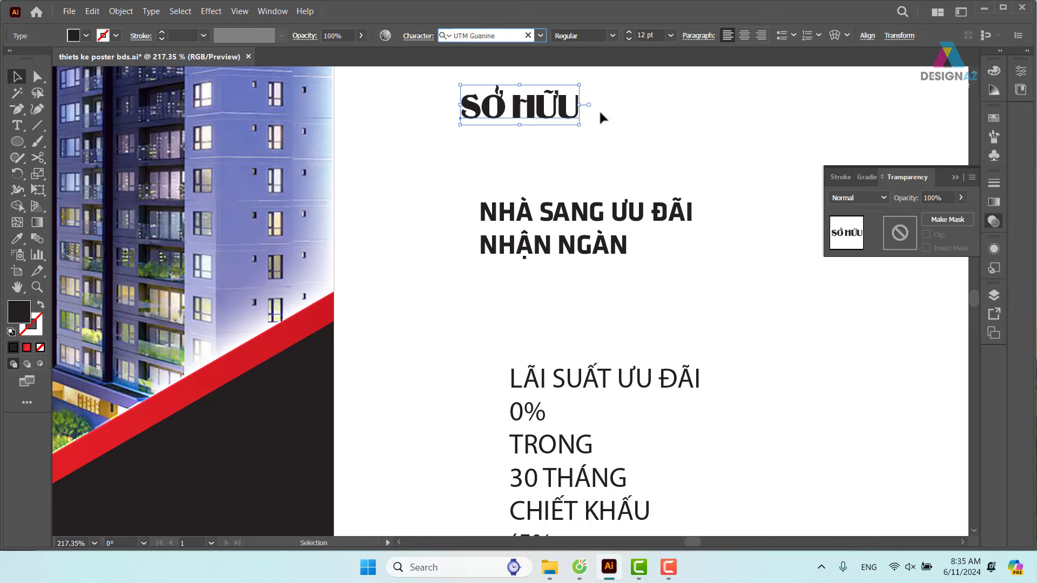
pyautogui.press('Down')
pyautogui.press('Down')
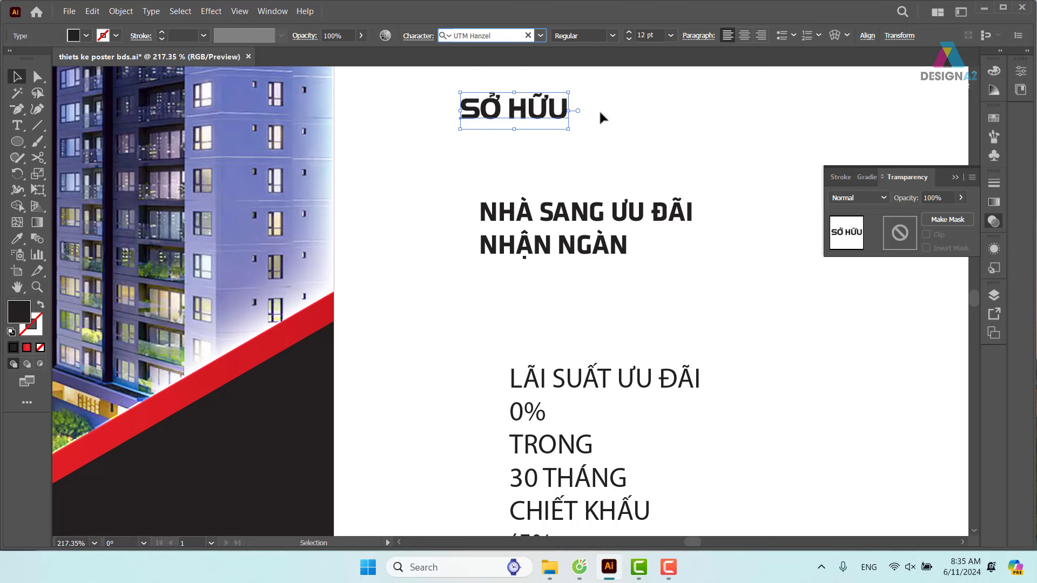
pyautogui.press('Down')
pyautogui.press('Down')
pyautogui.press('Down')
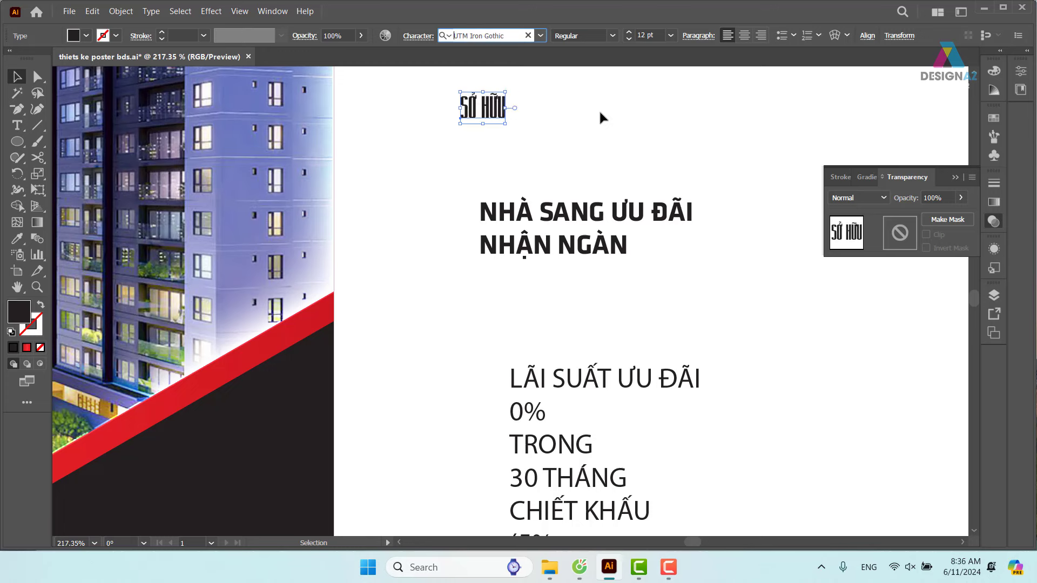
pyautogui.press('Down')
pyautogui.press('Down')
pyautogui.press('Down')
pyautogui.press('Down')
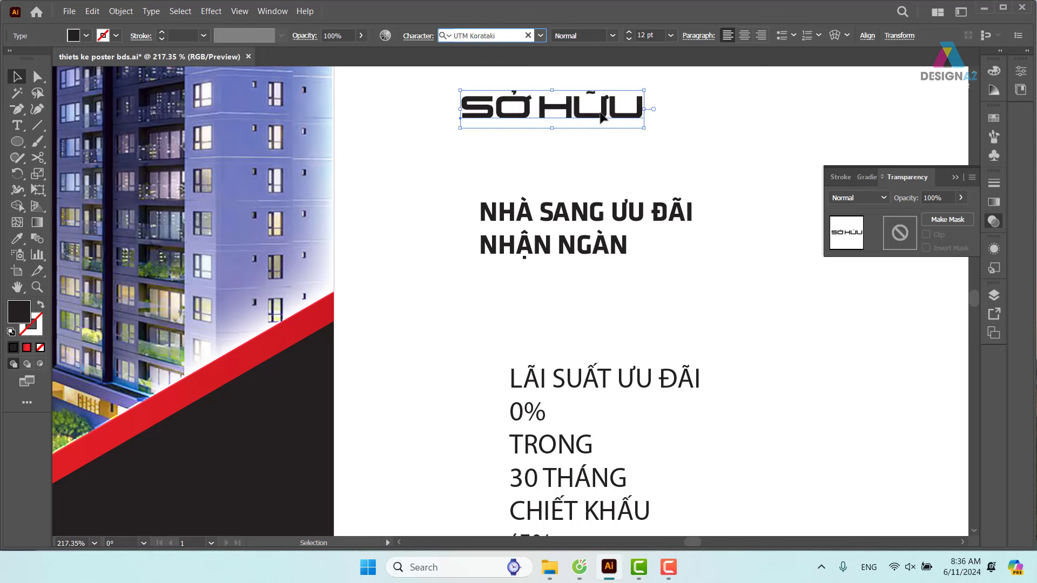
pyautogui.press('Down')
pyautogui.press('Up')
# Step: Give SỞ HỮU the stripe's red, enlarge it and place it below the red chevron
pyautogui.moveTo(607, 122)
pyautogui.mouseDown()
pyautogui.moveTo(169, 288)
pyautogui.moveTo(236, 388)
pyautogui.mouseUp()
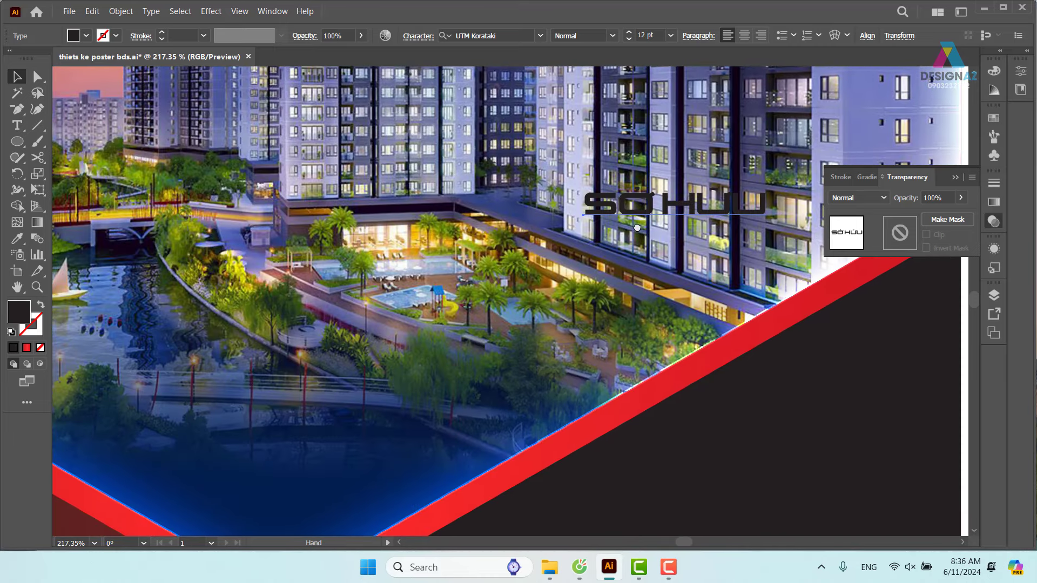
pyautogui.scroll(-5, 236, 389)
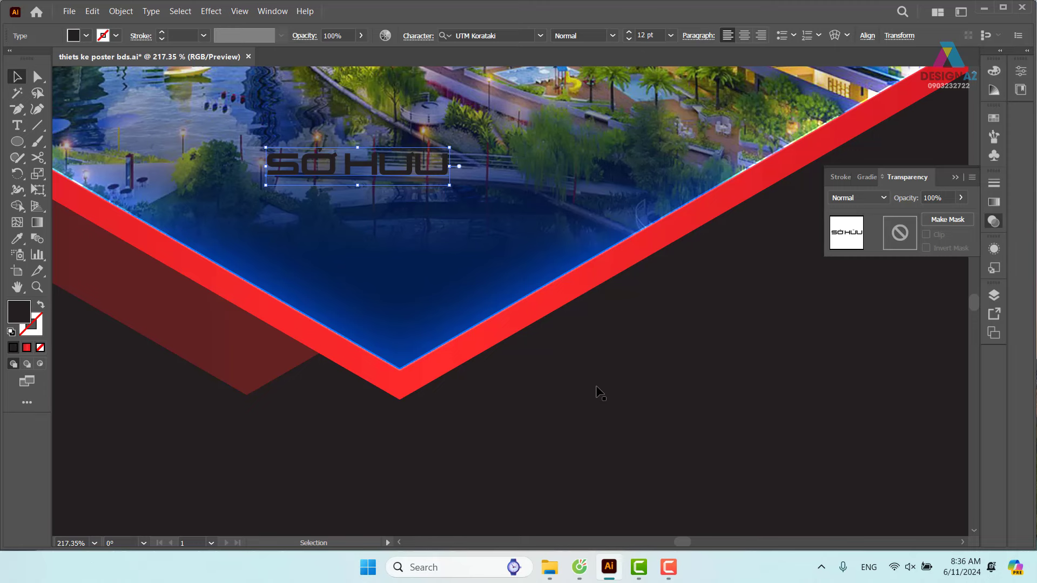
pyautogui.press('i')
pyautogui.click(497, 333)
pyautogui.press('v')
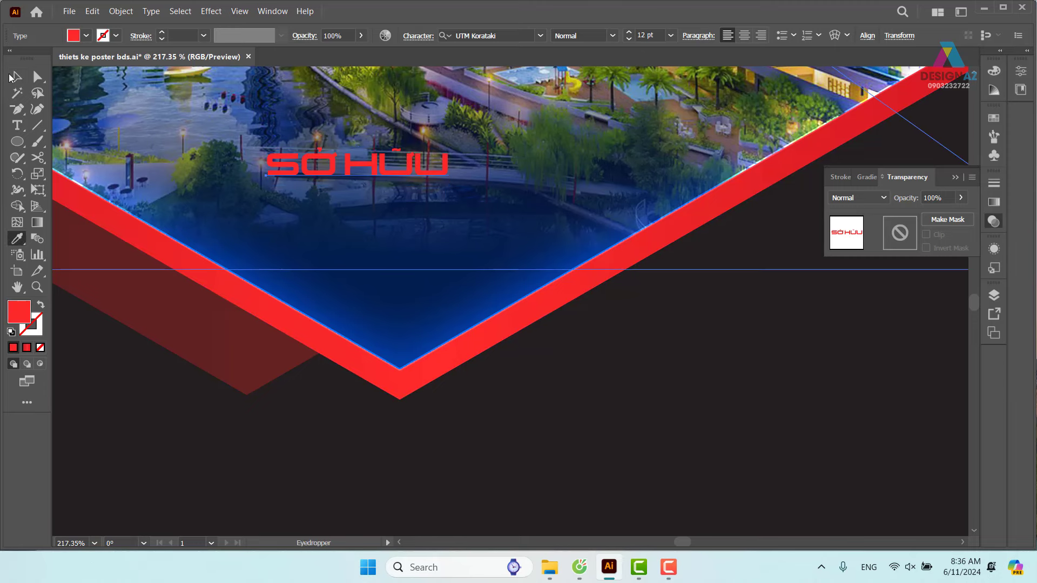
pyautogui.moveTo(453, 233); pyautogui.dragTo(714, 486)
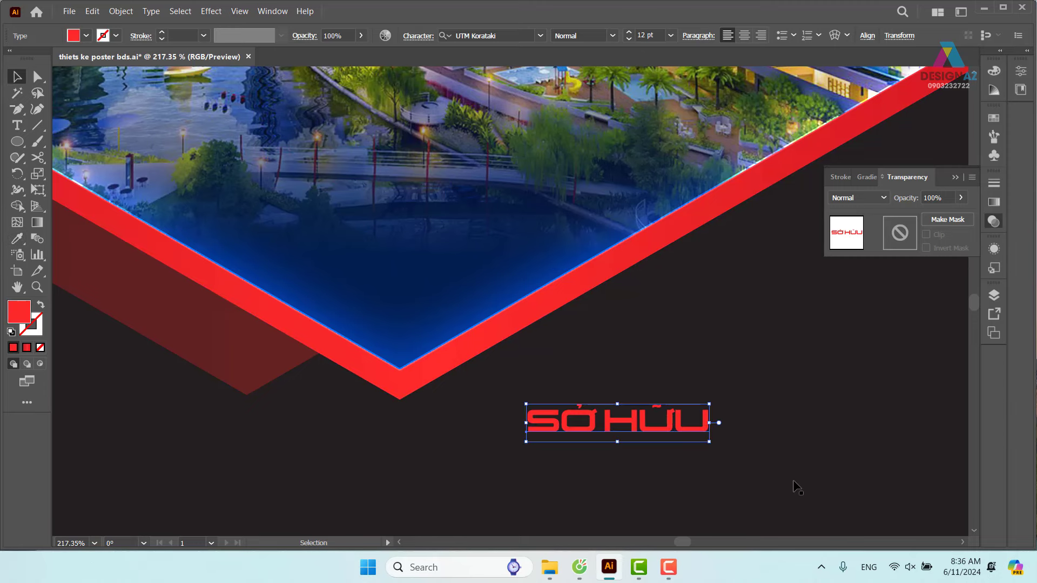
pyautogui.press('a')
pyautogui.hotkey('ctrl', '-')
pyautogui.hotkey('ctrl', '-')
pyautogui.hotkey('ctrl', '-')
pyautogui.hotkey('ctrl', '-')
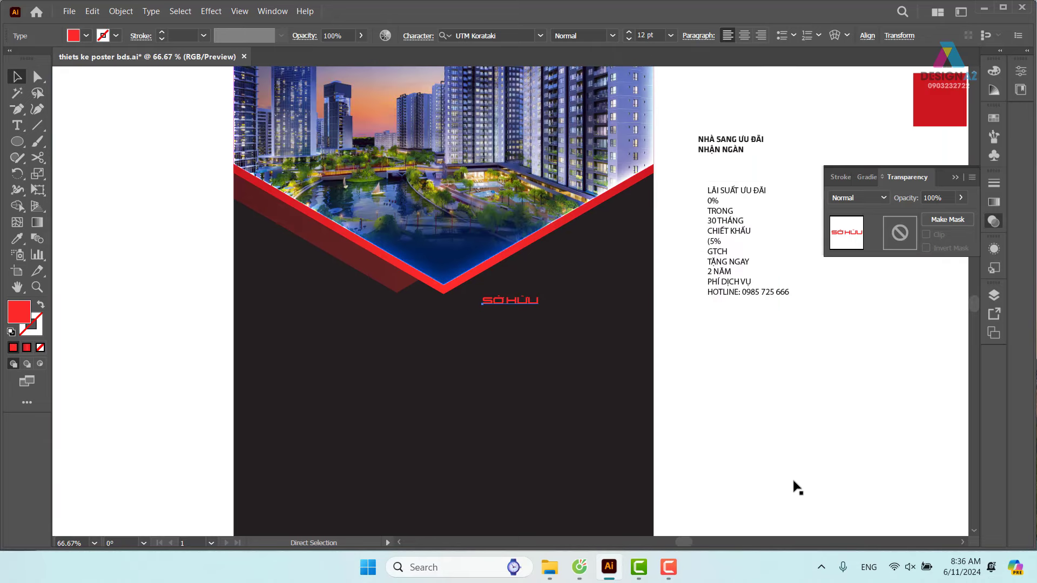
pyautogui.press('v')
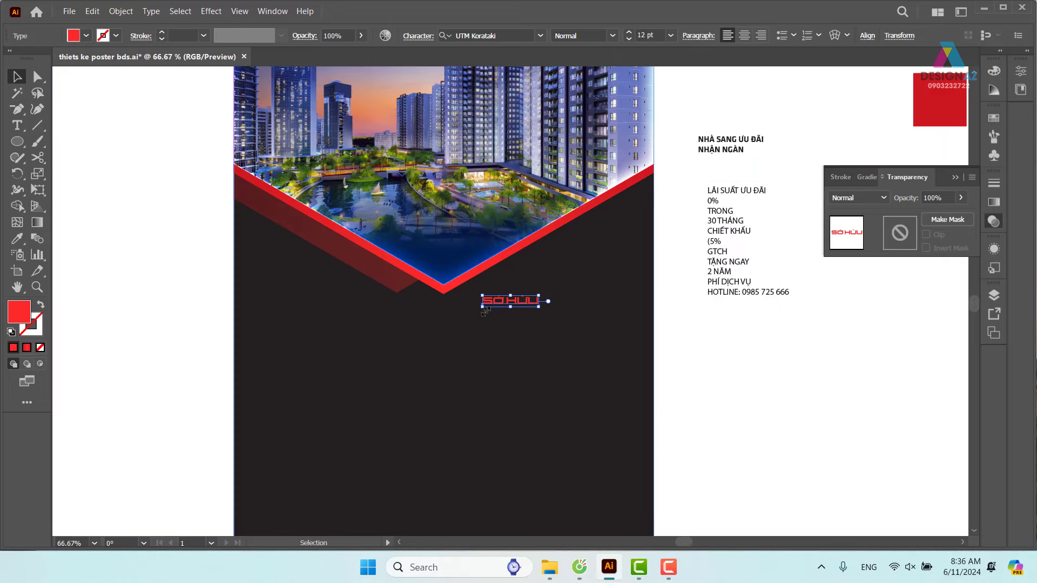
pyautogui.moveTo(484, 307); pyautogui.dragTo(352, 335)
pyautogui.moveTo(476, 329); pyautogui.dragTo(478, 351)
# Step: Move NHÀ SANG ƯU ĐÃI under SỞ HỮU, colour it the same red and enlarge it
pyautogui.moveTo(590, 340); pyautogui.dragTo(559, 432)
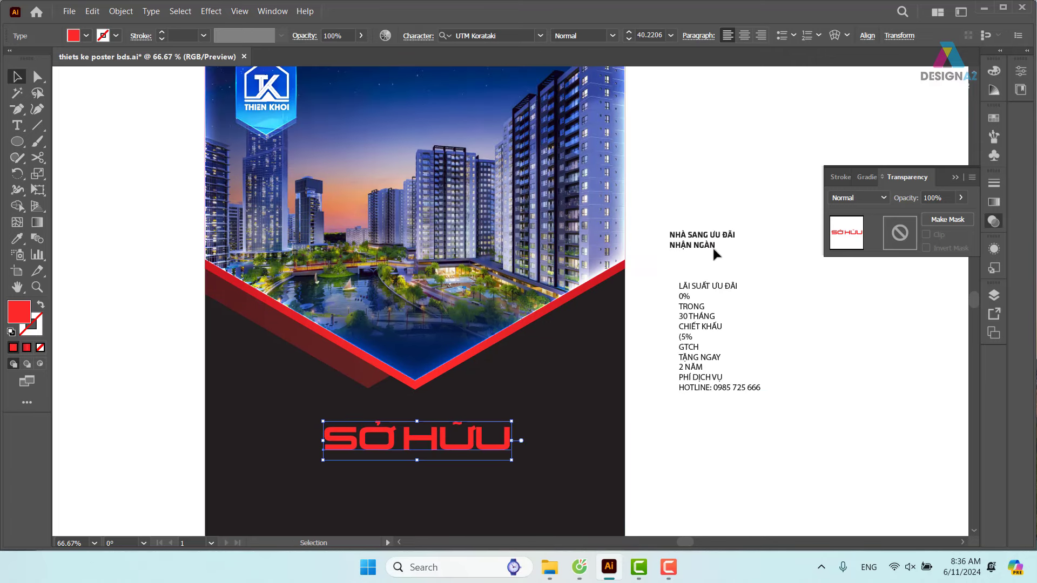
pyautogui.moveTo(716, 253)
pyautogui.mouseDown()
pyautogui.moveTo(626, 385)
pyautogui.moveTo(493, 476)
pyautogui.mouseUp()
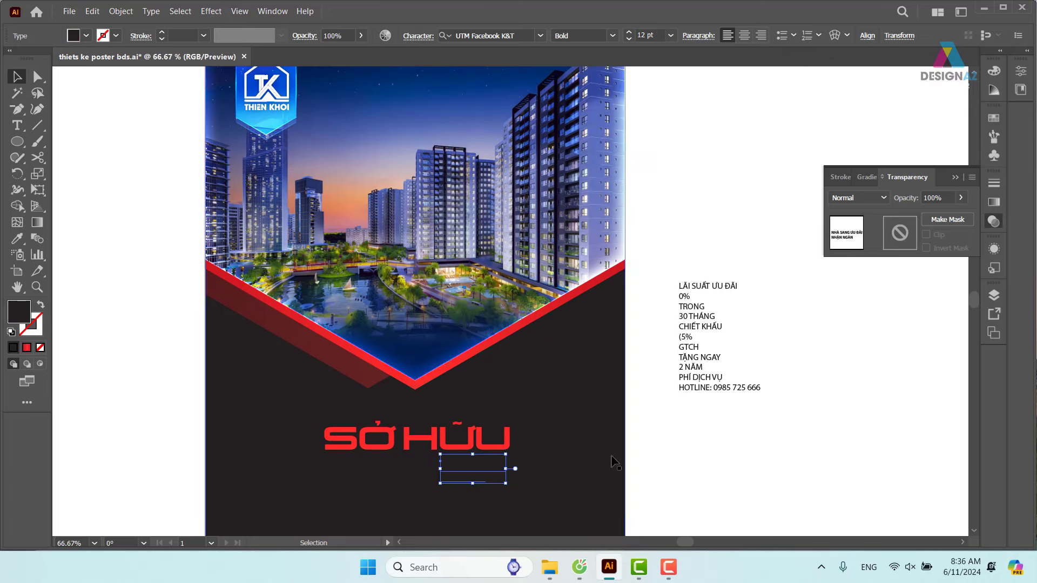
pyautogui.press('i')
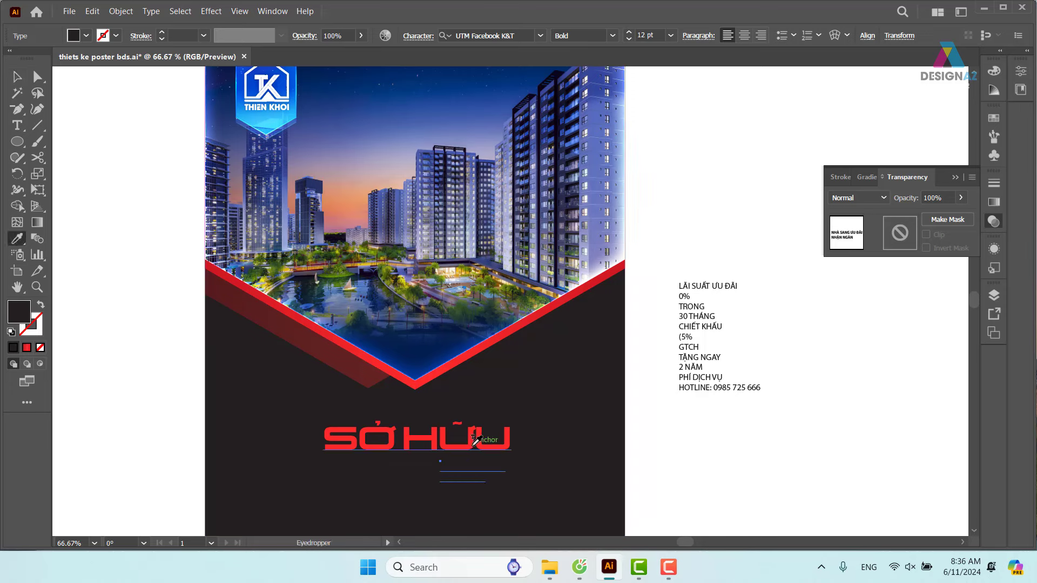
pyautogui.click(473, 443)
pyautogui.press('v')
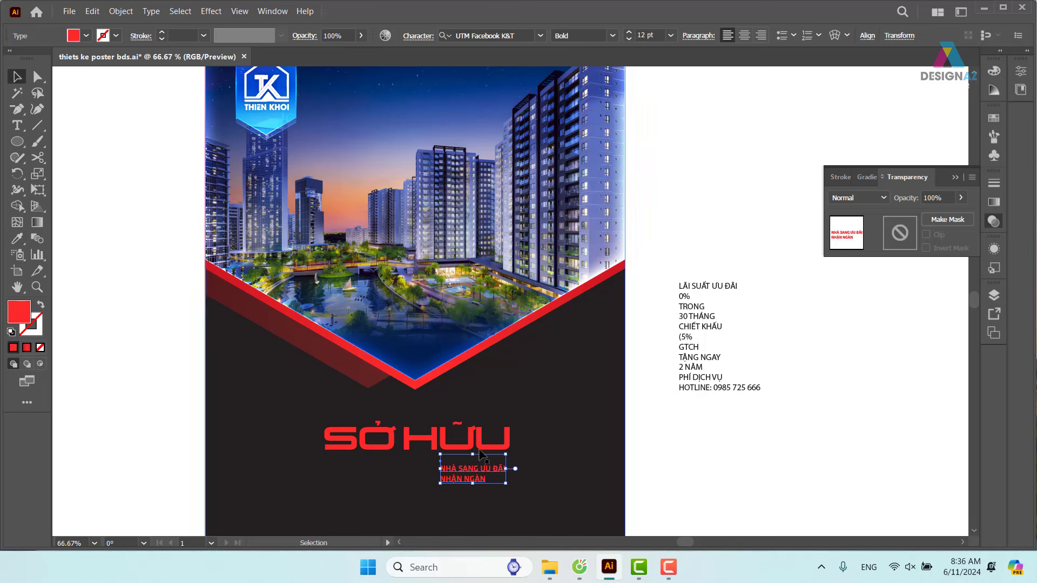
pyautogui.moveTo(474, 476)
pyautogui.mouseDown()
pyautogui.moveTo(357, 470)
pyautogui.moveTo(469, 510)
pyautogui.mouseUp()
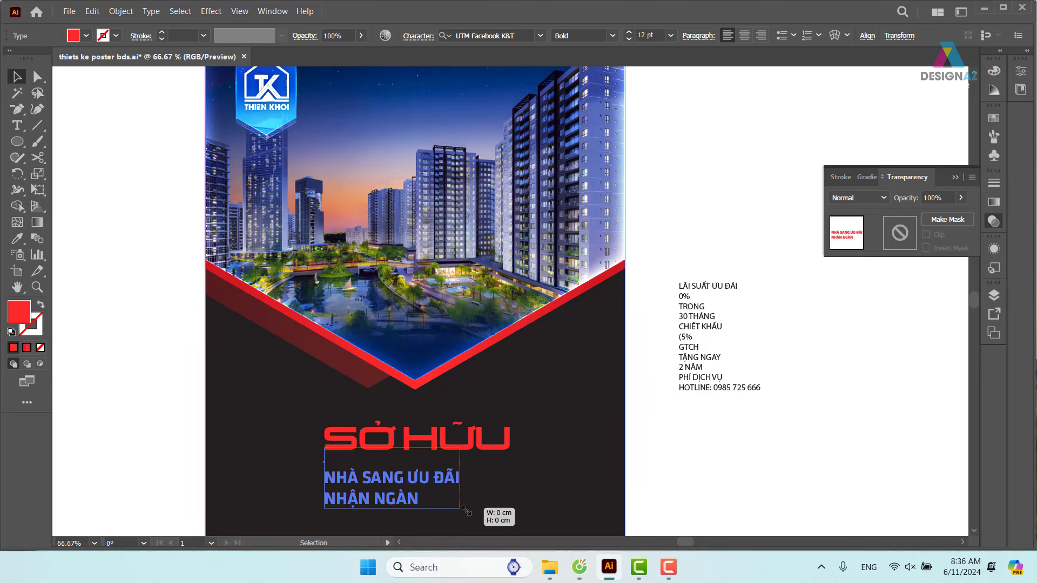
pyautogui.moveTo(397, 479); pyautogui.dragTo(397, 468)
# Step: Zoom to 100% on the red headline block and select the NHÀ SANG ƯU ĐÃI text
pyautogui.scroll(-3, 557, 457)
pyautogui.click(702, 393)
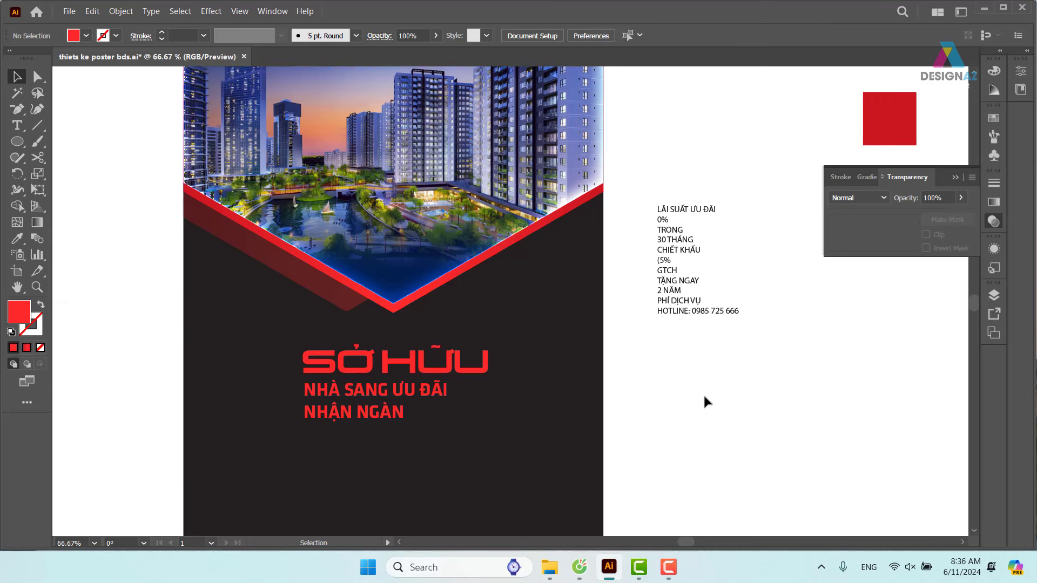
pyautogui.hotkey('ctrl', '1')
pyautogui.press('space')
pyautogui.moveTo(539, 393); pyautogui.dragTo(593, 248)
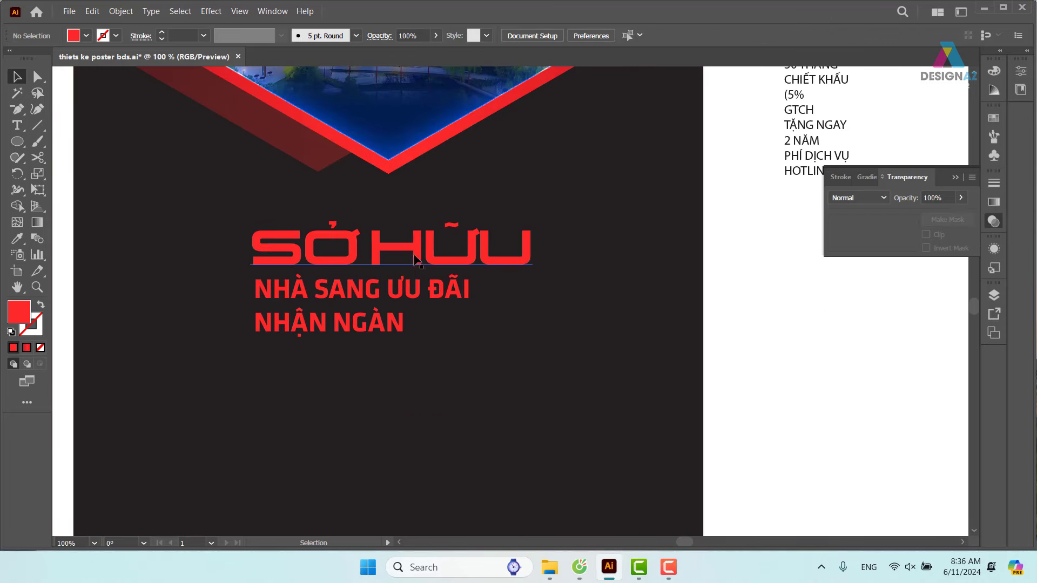
pyautogui.click(424, 291)
pyautogui.click(424, 291)
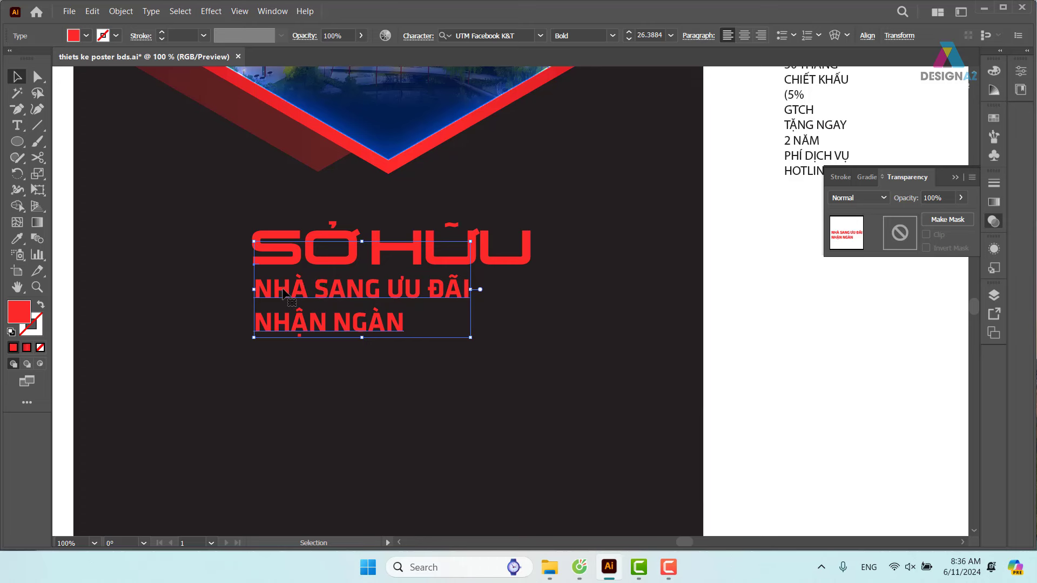
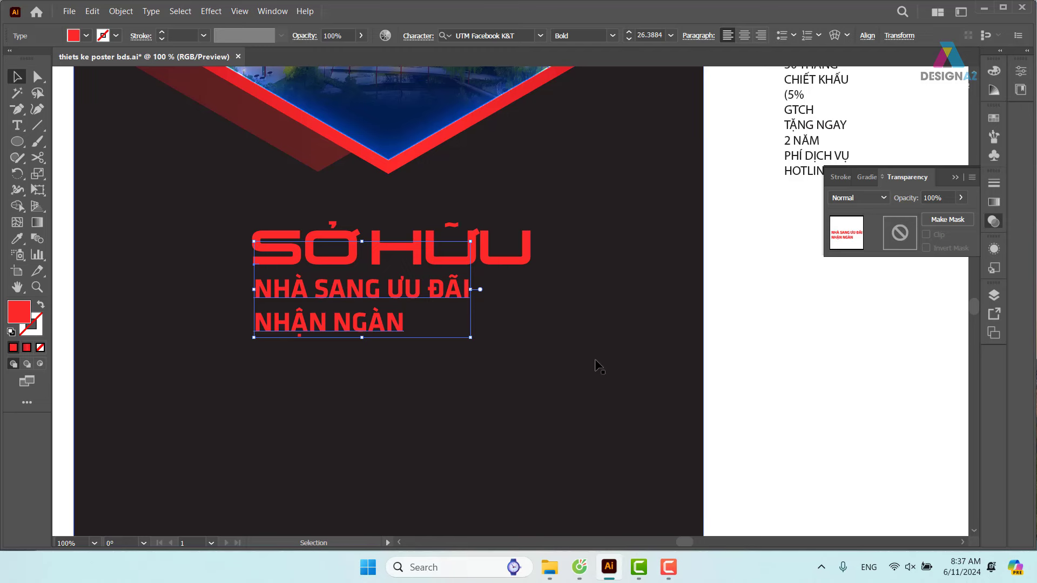
# Step: Scale up the NHÀ SANG ƯU ĐÃI / NHẬN NGÀN subheading with its corner handle
pyautogui.click(817, 374)
pyautogui.click(456, 291)
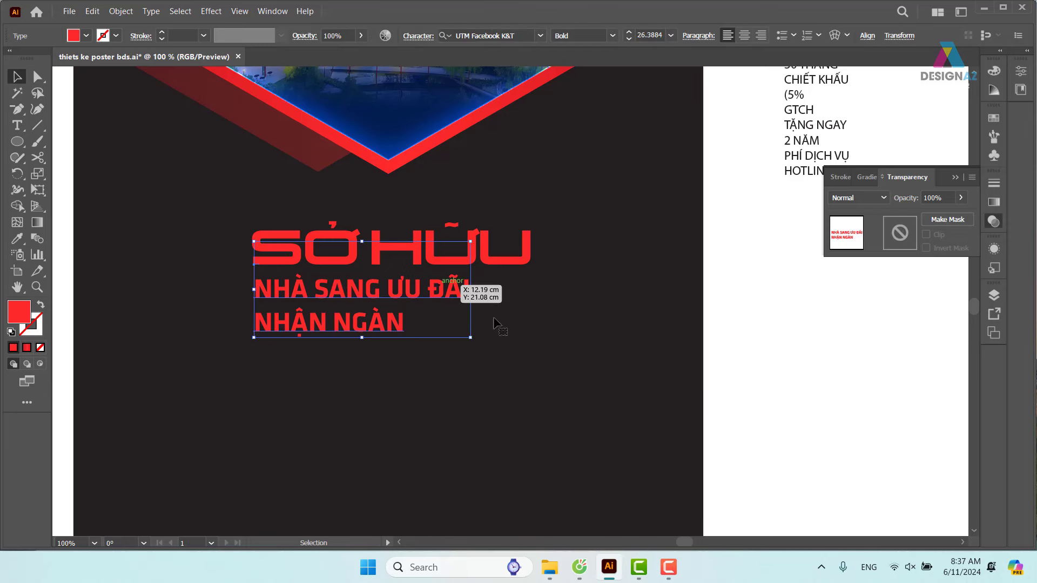
pyautogui.moveTo(473, 338)
pyautogui.mouseDown()
pyautogui.moveTo(553, 378)
pyautogui.moveTo(466, 297)
pyautogui.mouseUp()
pyautogui.moveTo(531, 352); pyautogui.dragTo(538, 357)
pyautogui.click(747, 343)
pyautogui.click(527, 302)
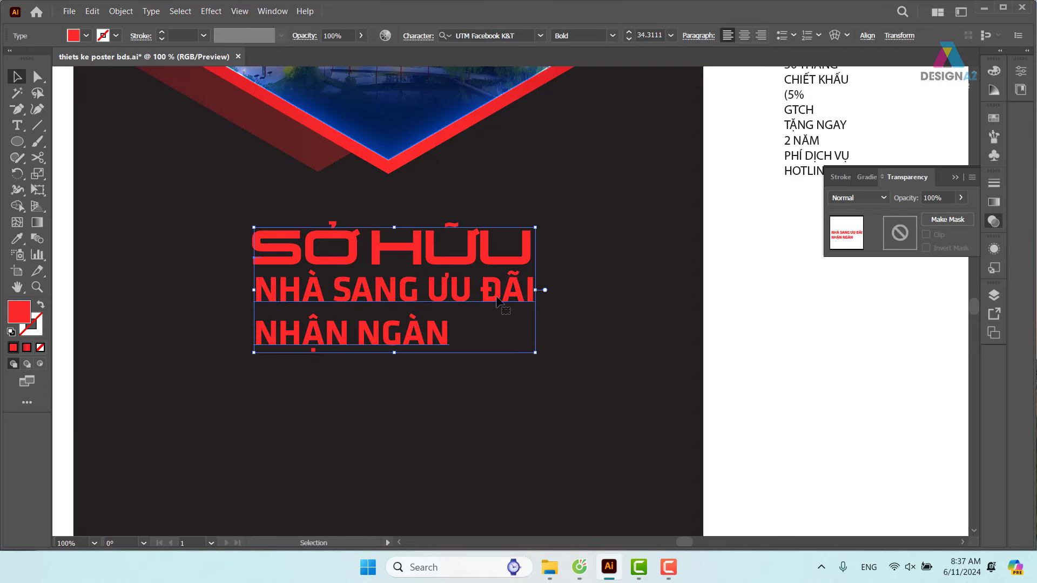
# Step: Remove a line break in the subheading and stack it beneath the SỞ HỮU headline
pyautogui.doubleClick(259, 290)
pyautogui.press('BackSpace')
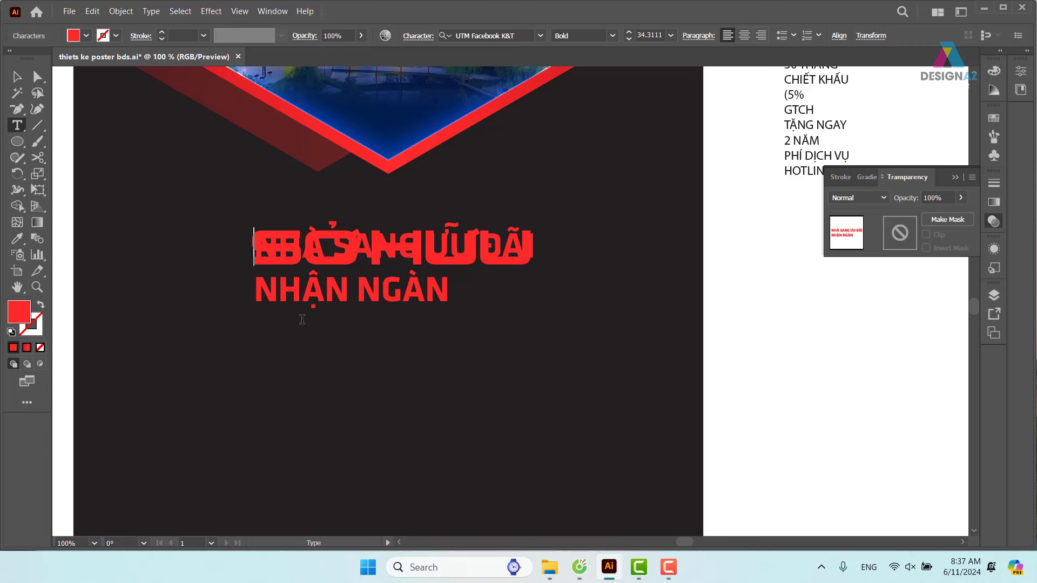
pyautogui.press('Escape')
pyautogui.moveTo(394, 274)
pyautogui.mouseDown()
pyautogui.moveTo(393, 316)
pyautogui.moveTo(394, 211)
pyautogui.moveTo(414, 211)
pyautogui.mouseUp()
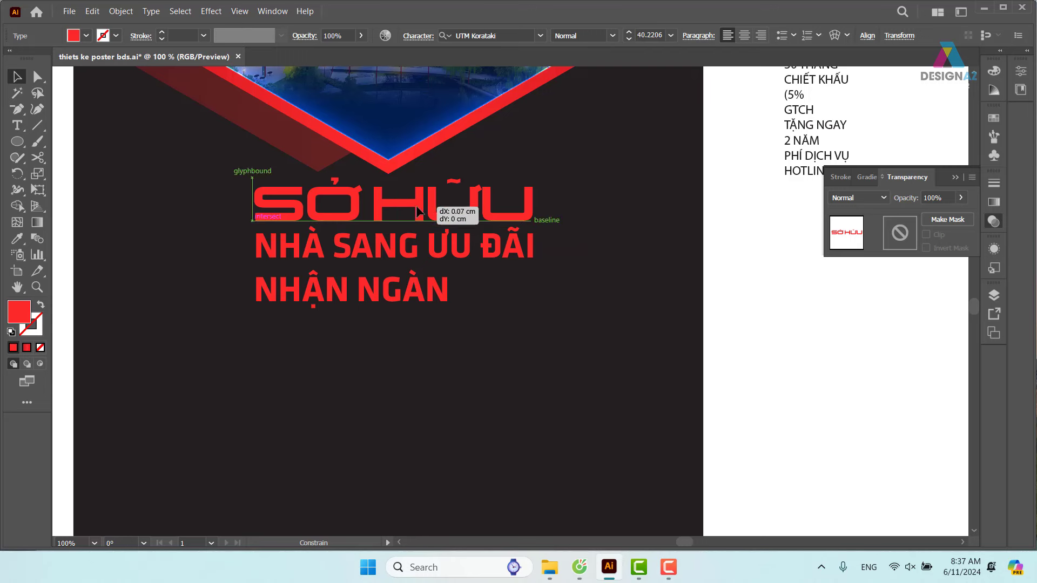
pyautogui.click(809, 365)
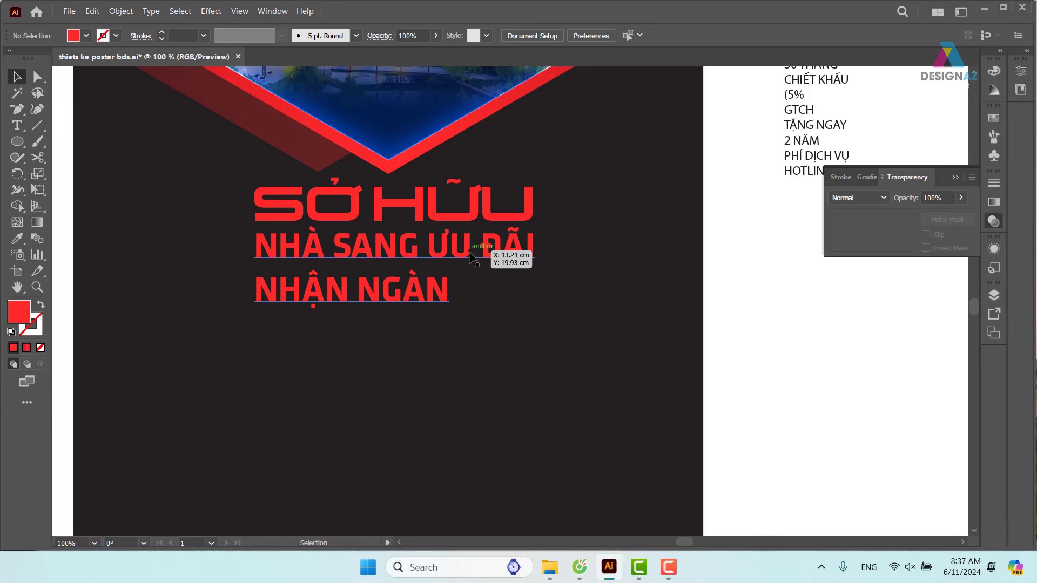
pyautogui.click(471, 258)
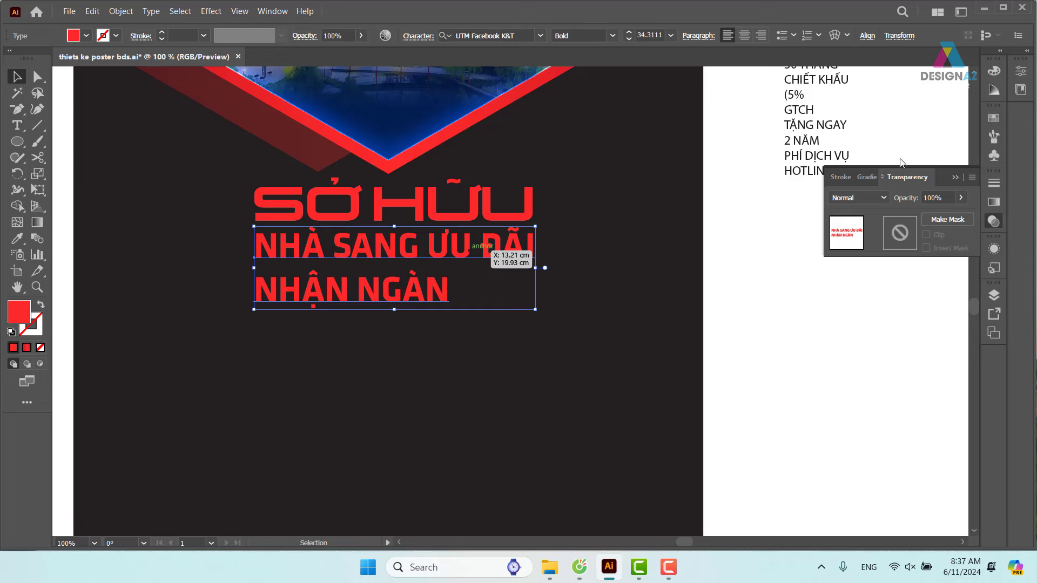
# Step: Fill the subheading with a light grey swatch
pyautogui.click(994, 117)
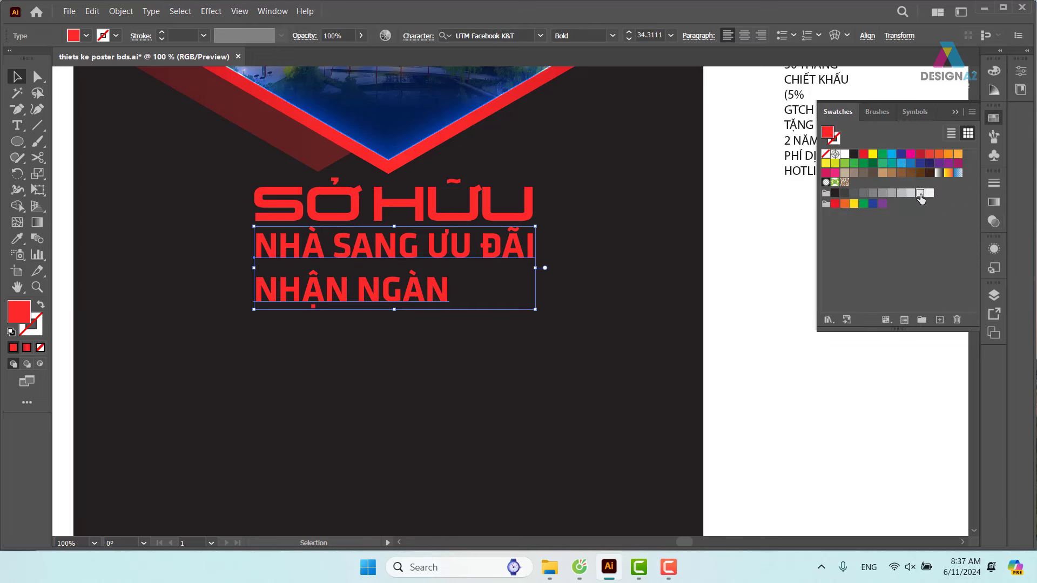
pyautogui.click(920, 193)
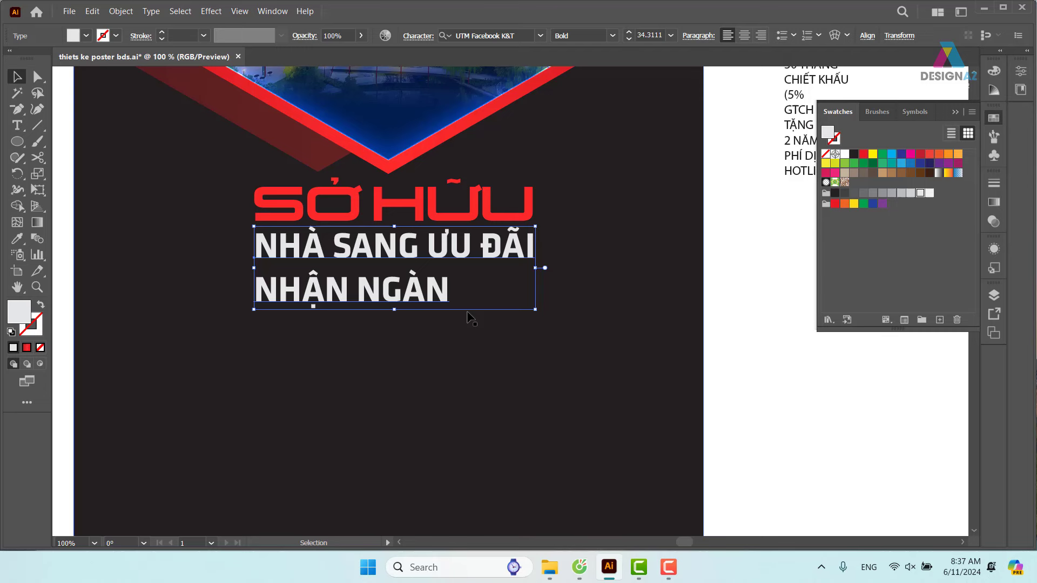
pyautogui.click(912, 196)
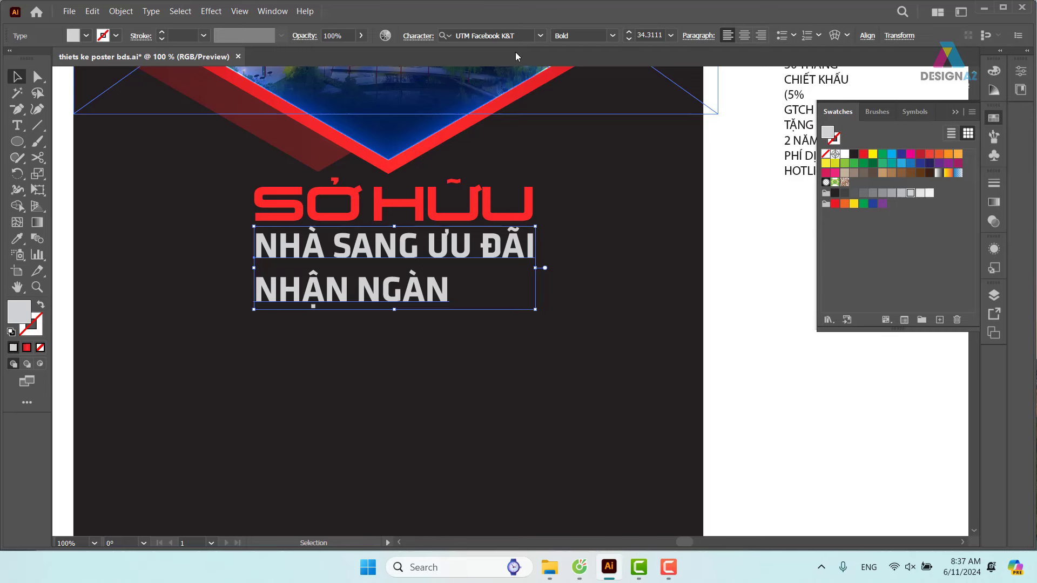
# Step: Preview several fonts on the subheading, then apply UTM Avo
pyautogui.click(521, 36)
pyautogui.press('Down')
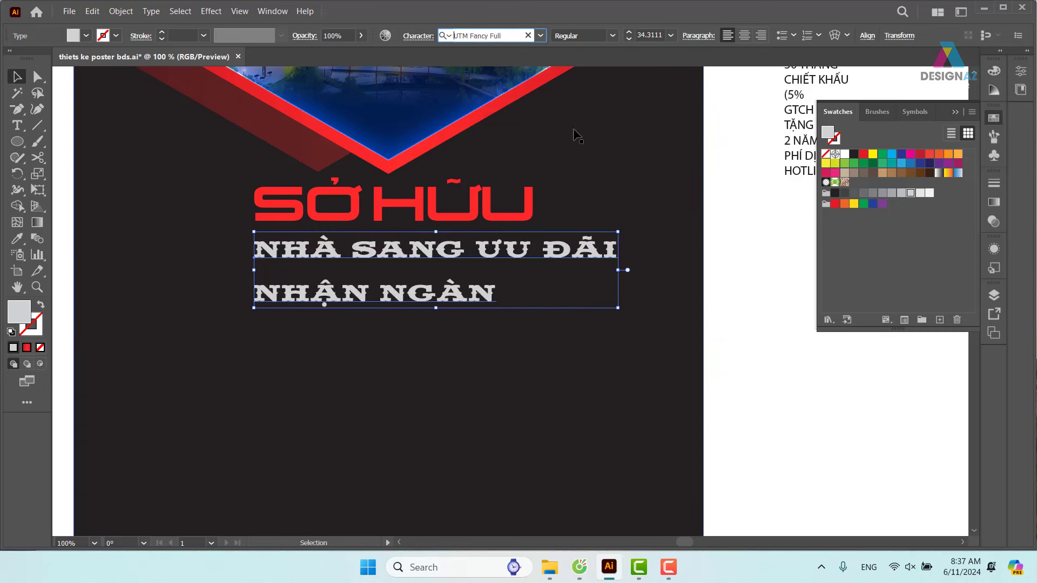
pyautogui.press('Down')
pyautogui.press('Down')
pyautogui.press('Down')
pyautogui.press('Down')
pyautogui.press('Down')
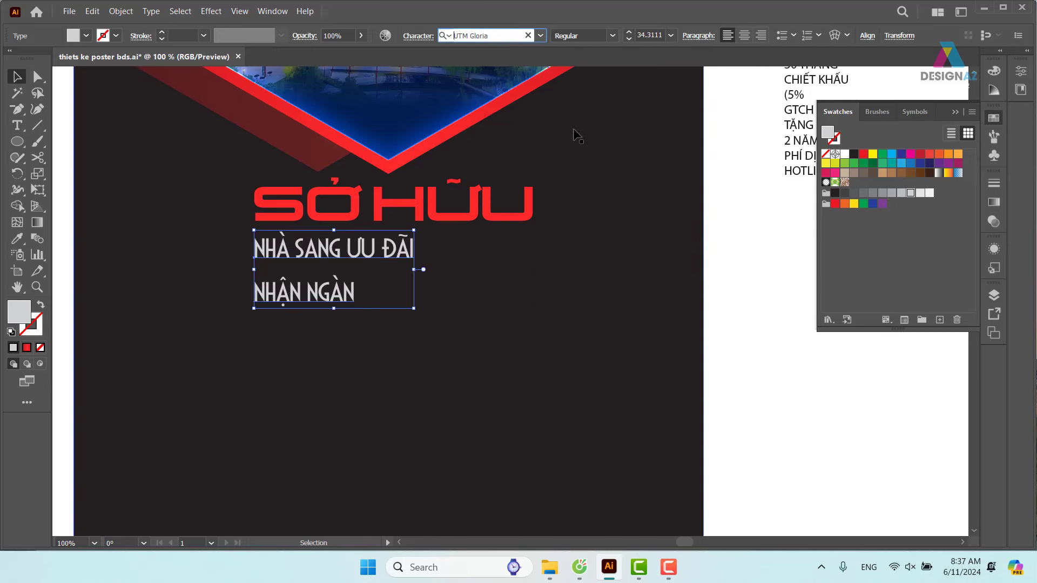
pyautogui.press('Down')
pyautogui.press('Down')
pyautogui.press('Down')
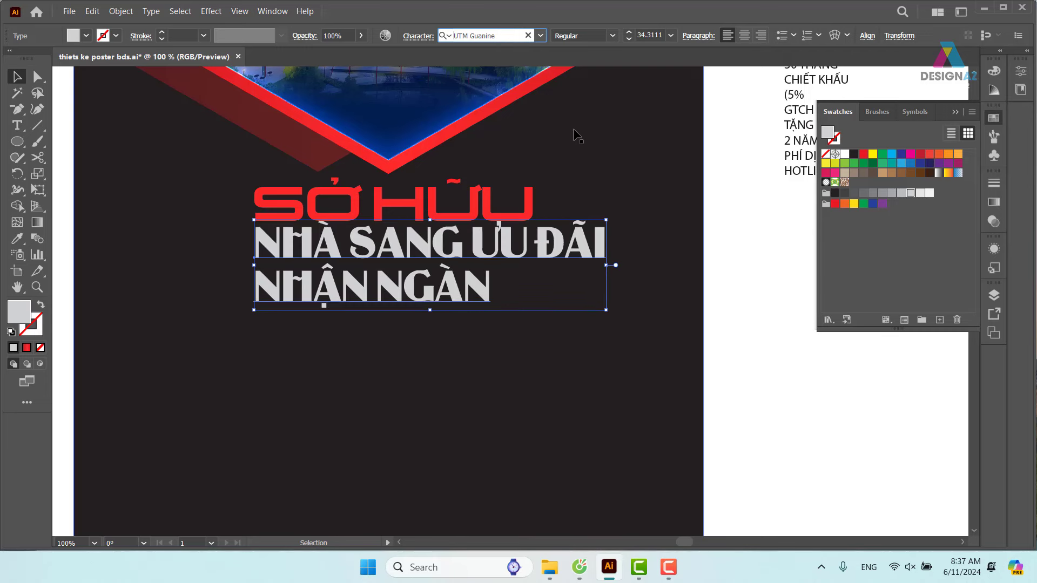
pyautogui.press('Down')
pyautogui.press('Down')
pyautogui.press('Down')
pyautogui.press('Down')
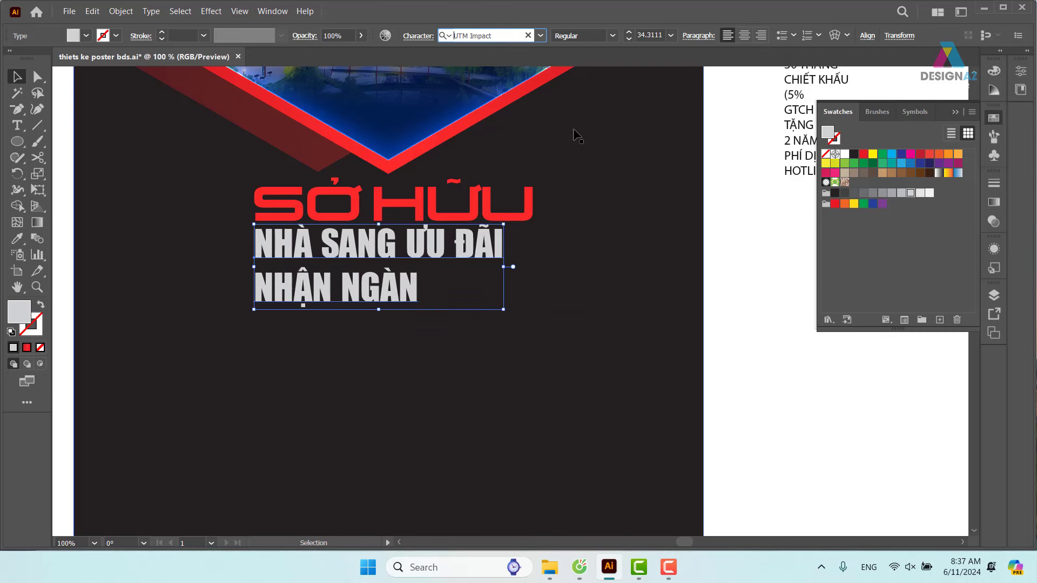
pyautogui.press('Down')
pyautogui.press('Down')
pyautogui.press('Down')
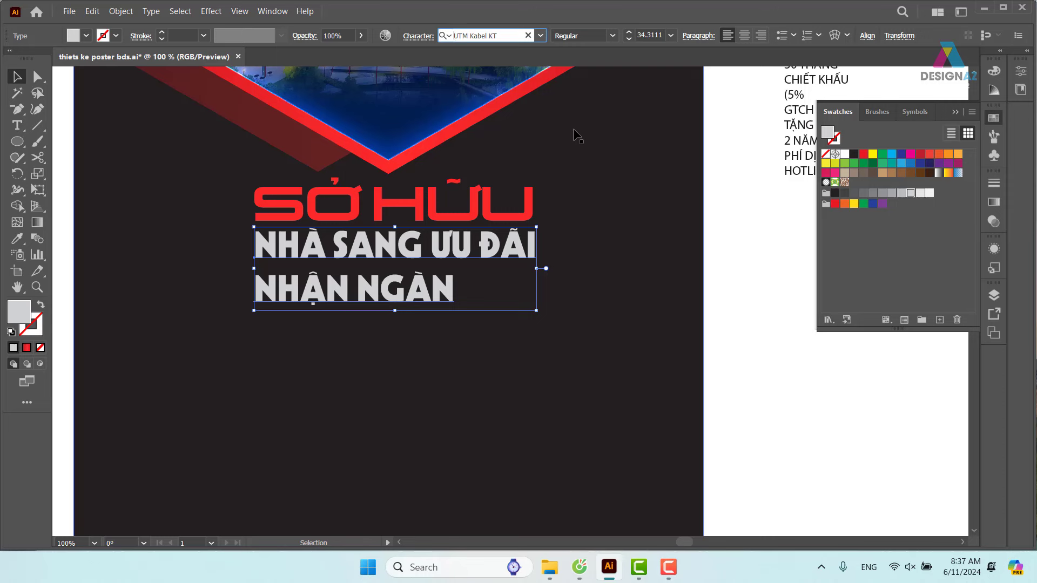
pyautogui.press('Down')
pyautogui.press('Down')
pyautogui.press('Down')
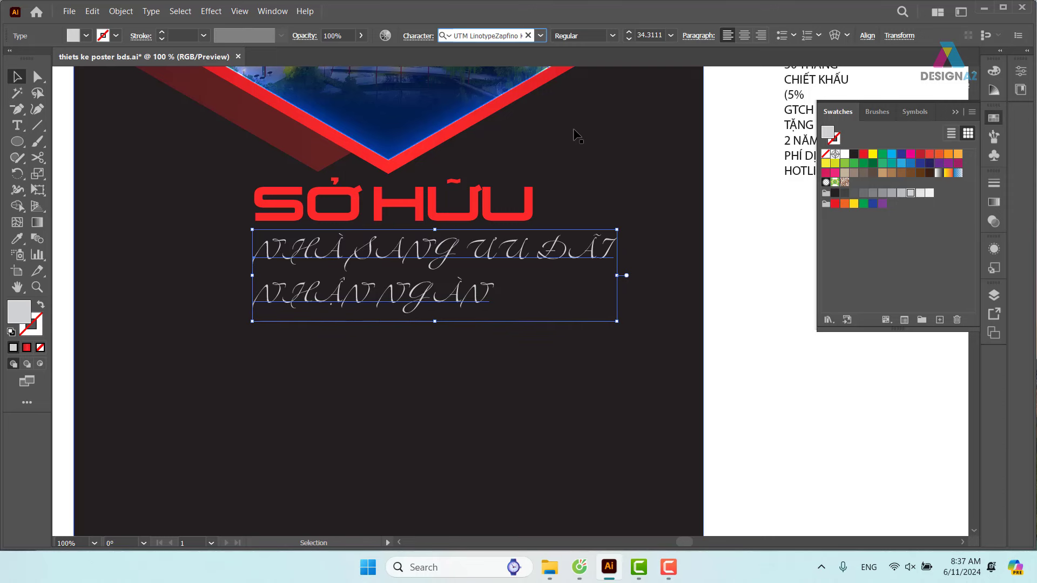
pyautogui.press('Down')
pyautogui.press('Down')
pyautogui.press('Down')
pyautogui.press('Down')
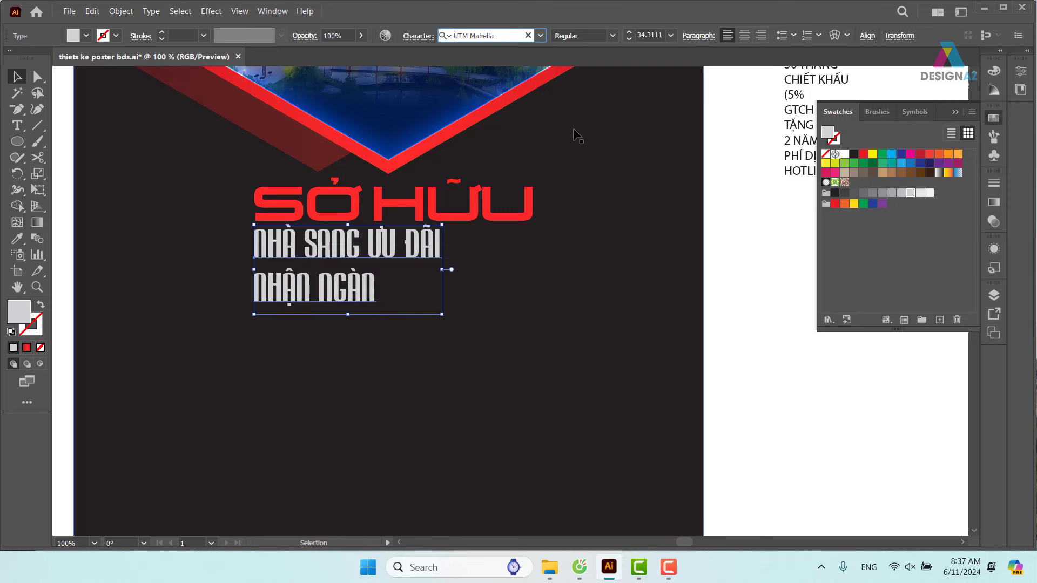
pyautogui.press('Down')
pyautogui.press('Down')
pyautogui.press('Down')
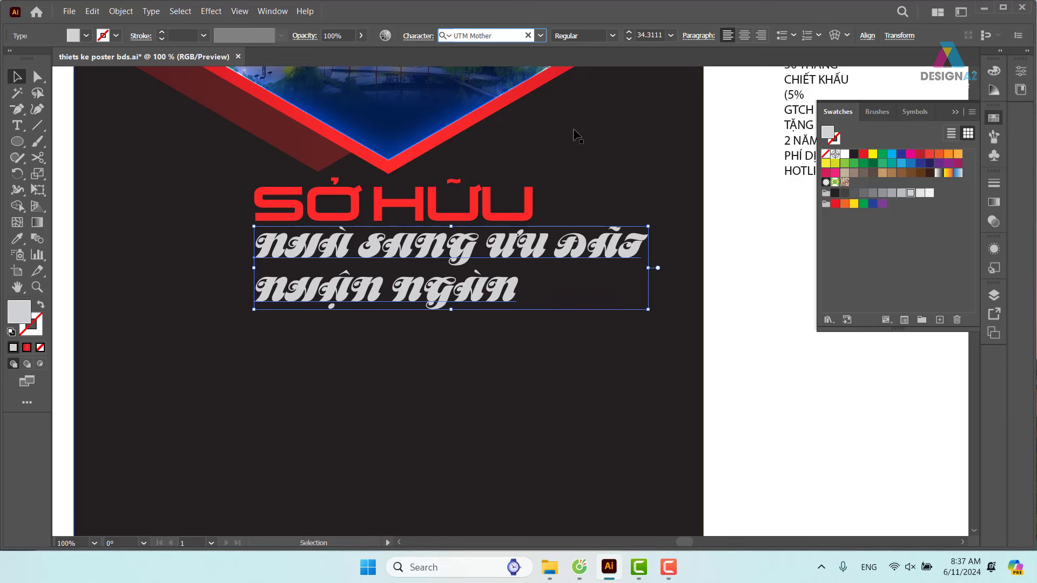
pyautogui.press('Down')
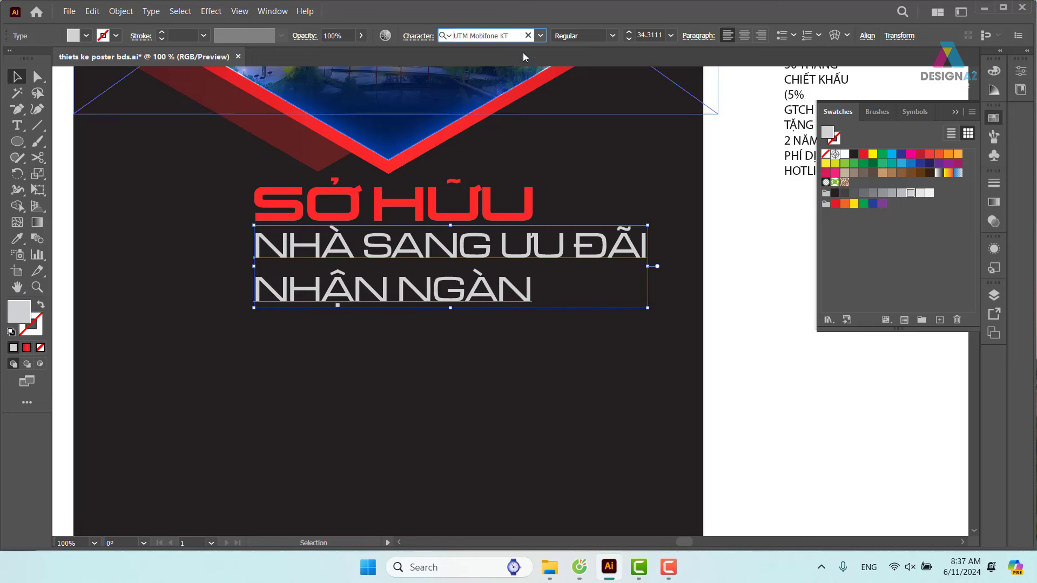
pyautogui.click(514, 34)
pyautogui.write('ut')
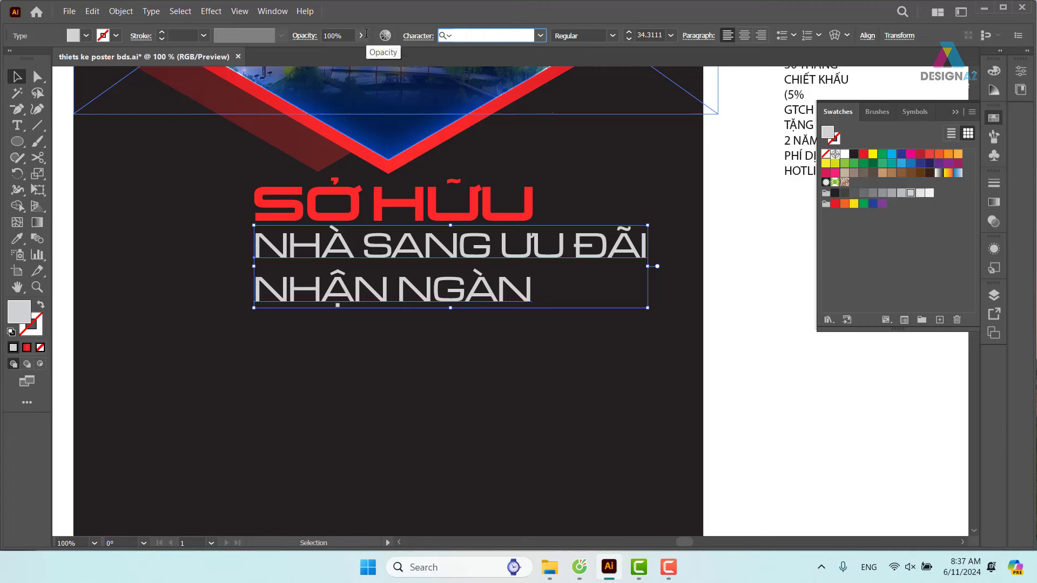
pyautogui.write('mavo')
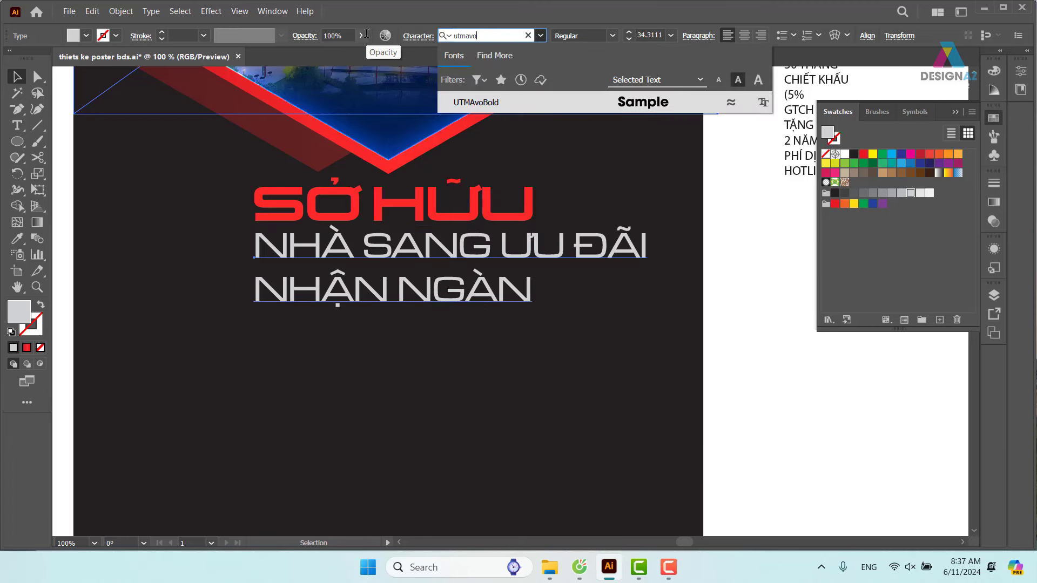
pyautogui.press('Return')
# Step: Set the subheading to Regular weight, tighten its line spacing and nudge it down
pyautogui.click(791, 361)
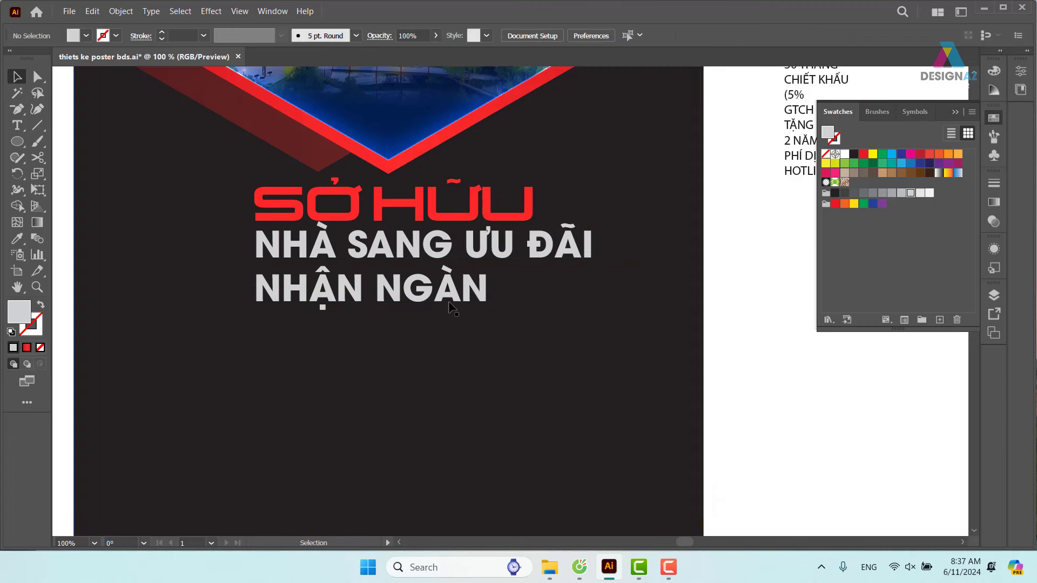
pyautogui.click(444, 306)
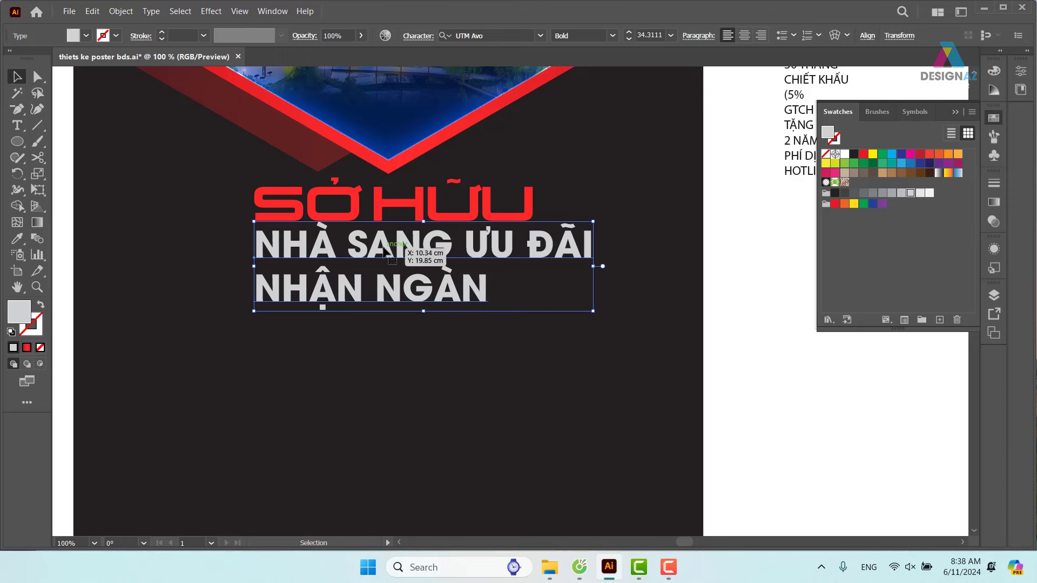
pyautogui.click(612, 35)
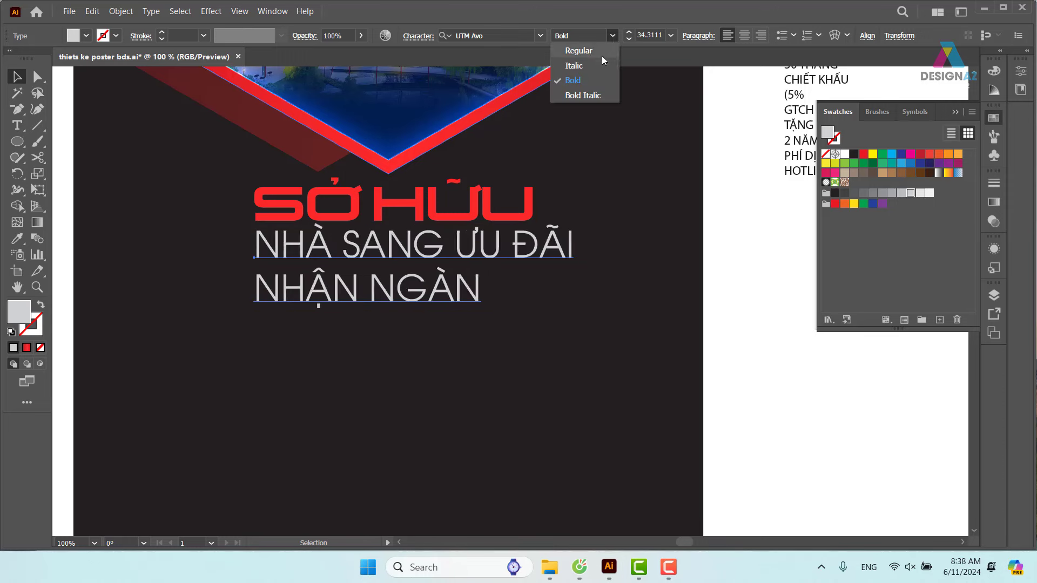
pyautogui.click(594, 49)
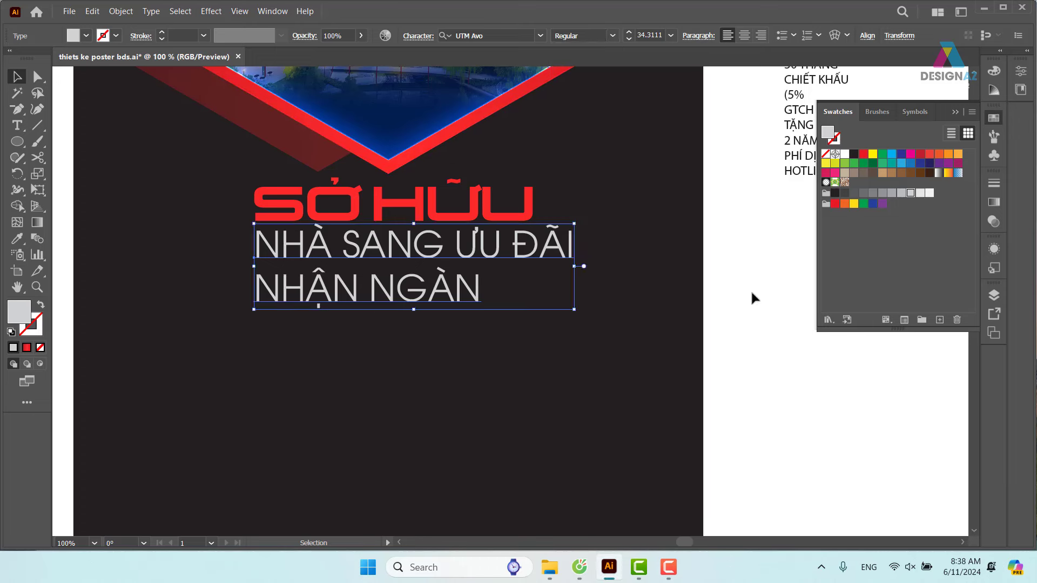
pyautogui.click(746, 292)
pyautogui.click(497, 261)
pyautogui.hotkey('alt', 'Up')
pyautogui.hotkey('alt', 'Up')
pyautogui.hotkey('alt', 'Up')
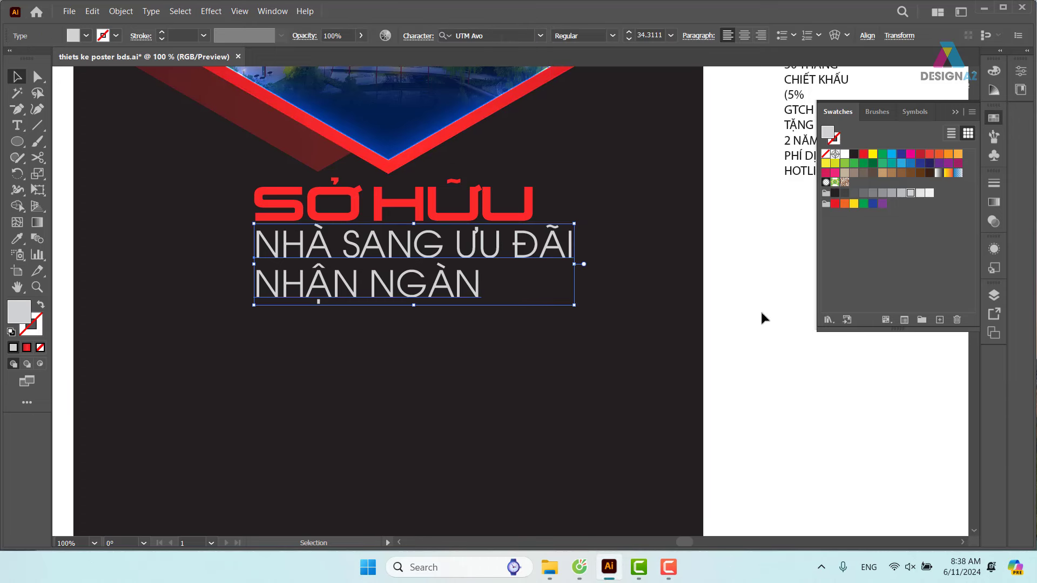
pyautogui.moveTo(507, 267); pyautogui.dragTo(507, 270)
# Step: Try darker grey and blue fills on the subheading, settling on light grey
pyautogui.click(900, 195)
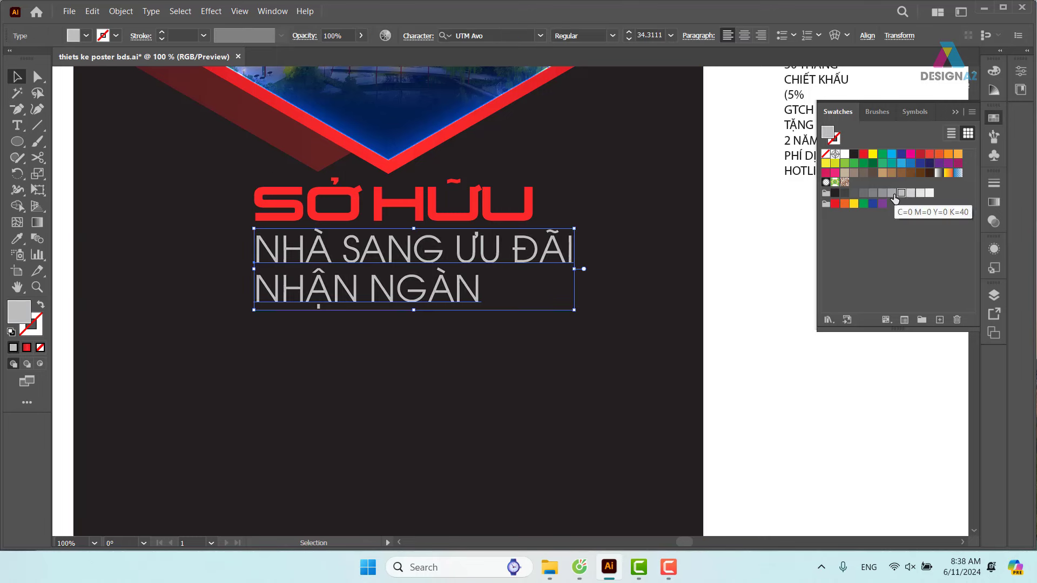
pyautogui.click(892, 194)
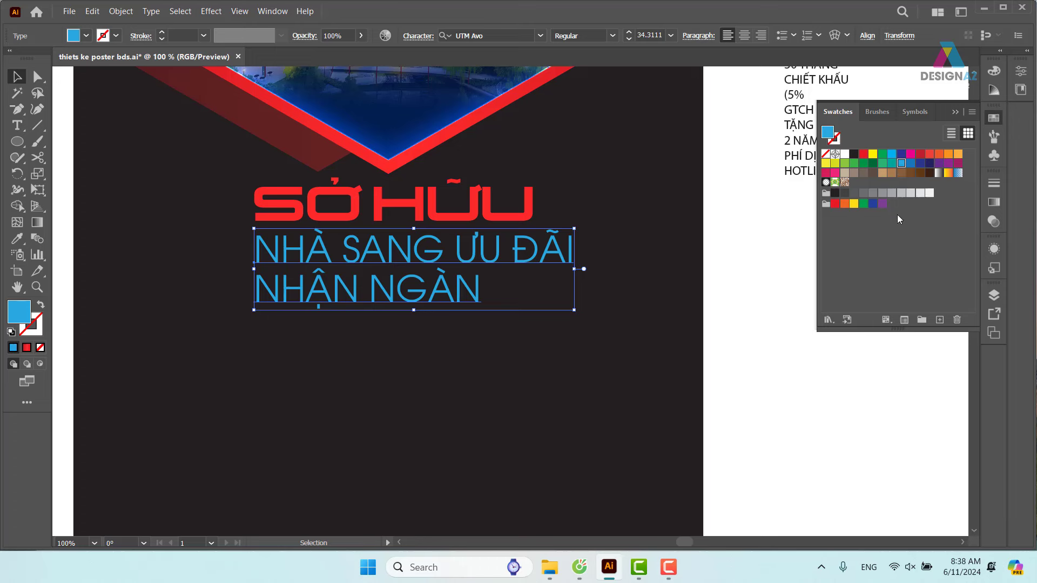
pyautogui.click(902, 194)
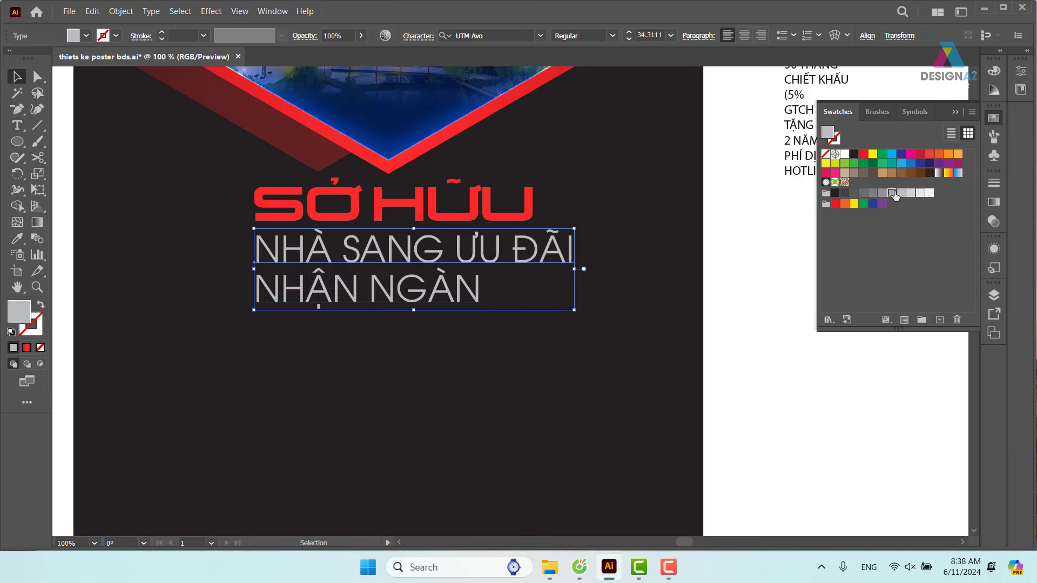
pyautogui.click(892, 193)
pyautogui.click(901, 193)
pyautogui.click(697, 354)
# Step: Shift the headline block left, make the subheading lowercase, and view at 50%
pyautogui.hotkey('ctrl', '-')
pyautogui.hotkey('ctrl', '-')
pyautogui.hotkey('ctrl', '-')
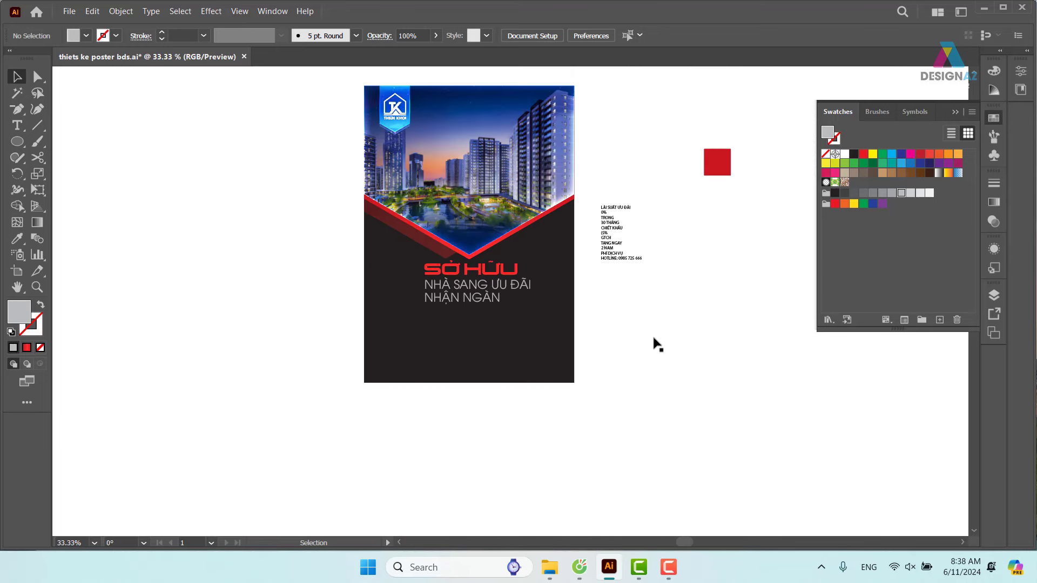
pyautogui.moveTo(497, 292)
pyautogui.mouseDown()
pyautogui.moveTo(382, 270)
pyautogui.moveTo(441, 284)
pyautogui.mouseUp()
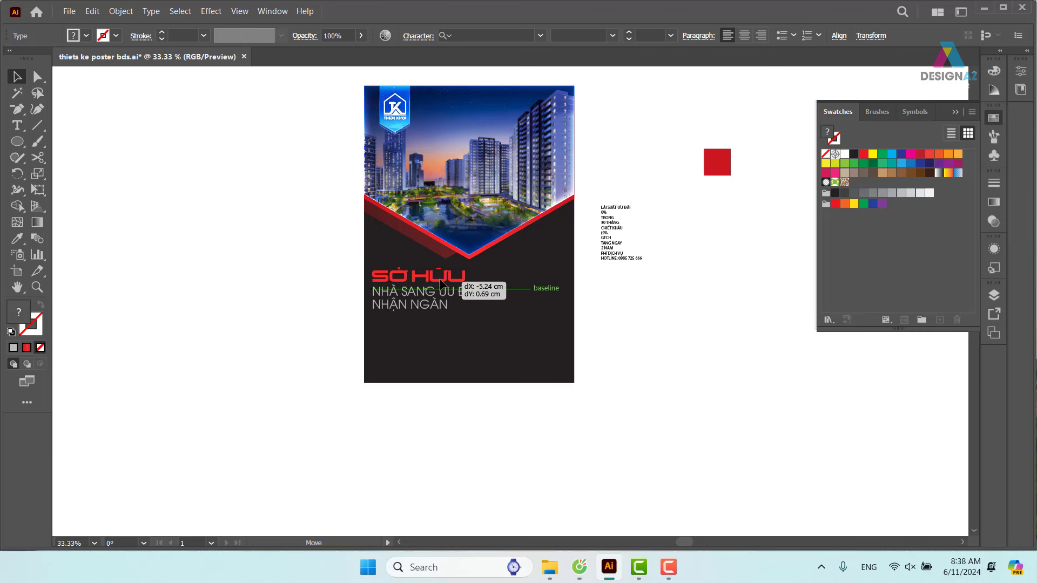
pyautogui.click(418, 302)
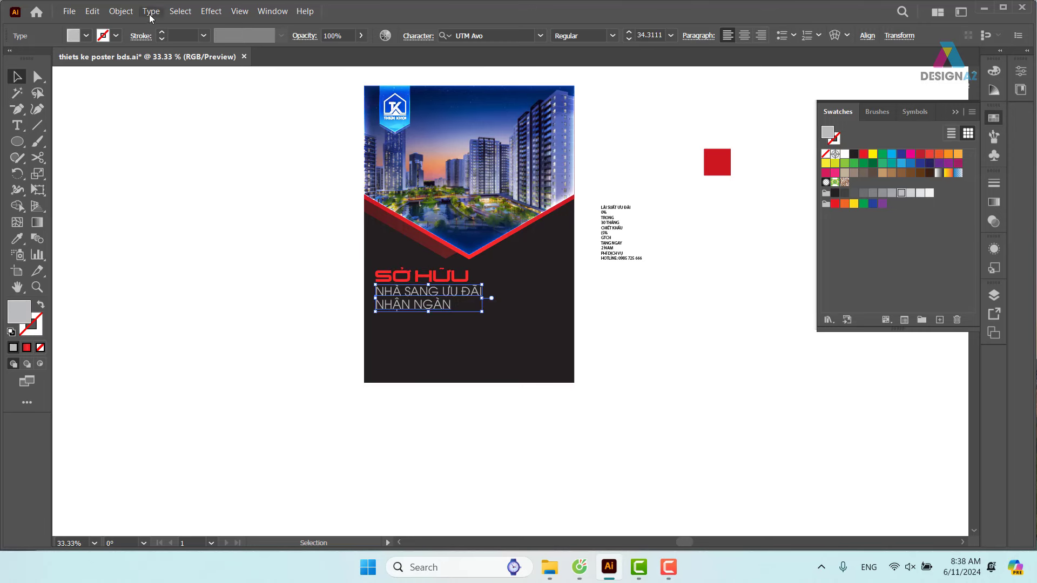
pyautogui.click(152, 12)
pyautogui.moveTo(186, 212)
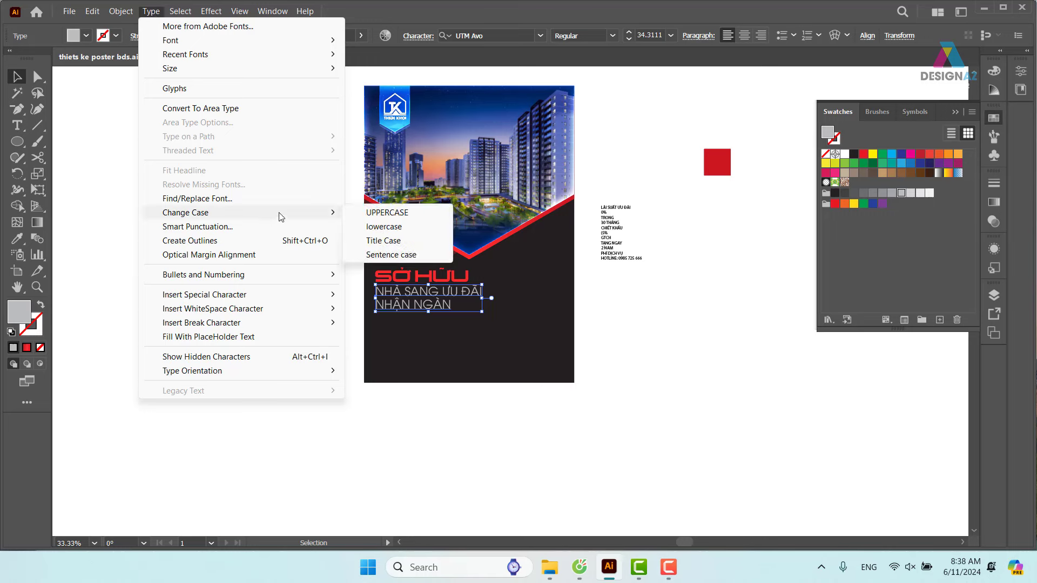
pyautogui.click(394, 227)
pyautogui.click(215, 321)
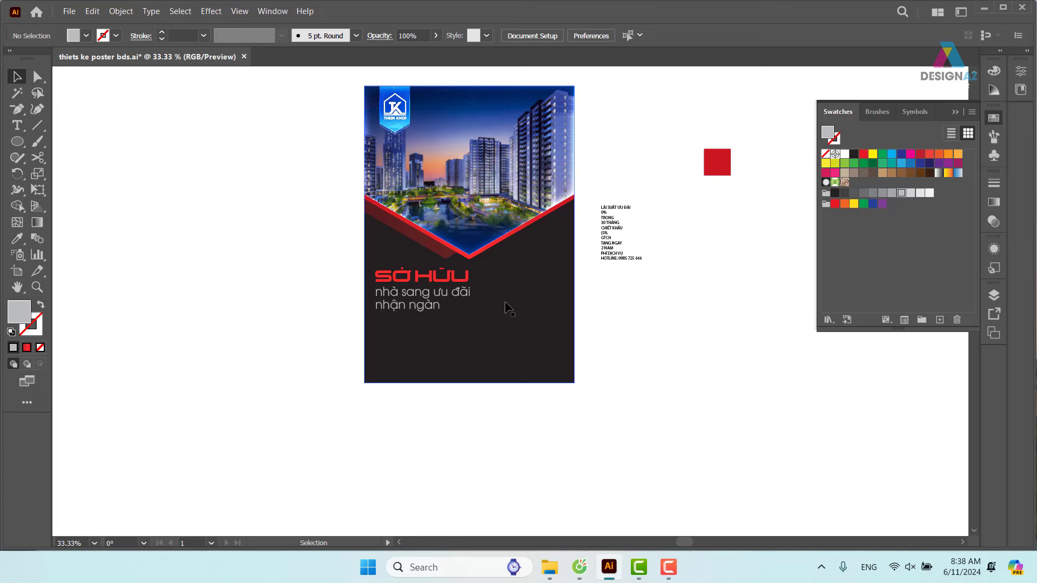
pyautogui.moveTo(672, 322)
pyautogui.mouseDown()
pyautogui.moveTo(629, 319)
pyautogui.moveTo(634, 348)
pyautogui.mouseUp()
pyautogui.hotkey('ctrl', '+')
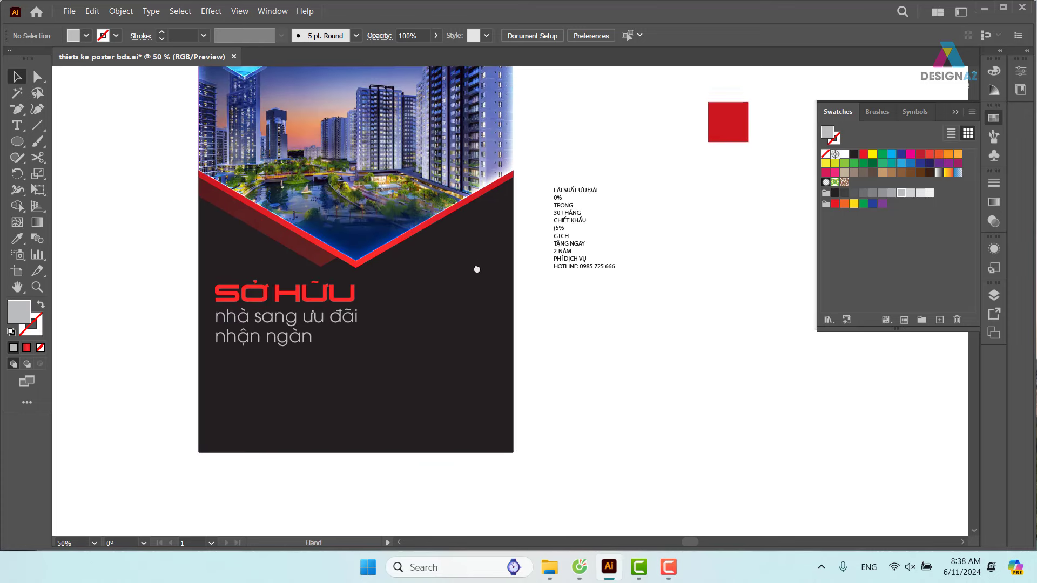
# Step: Draw a grey hexagon with the Polygon tool left of the poster
pyautogui.click(23, 142)
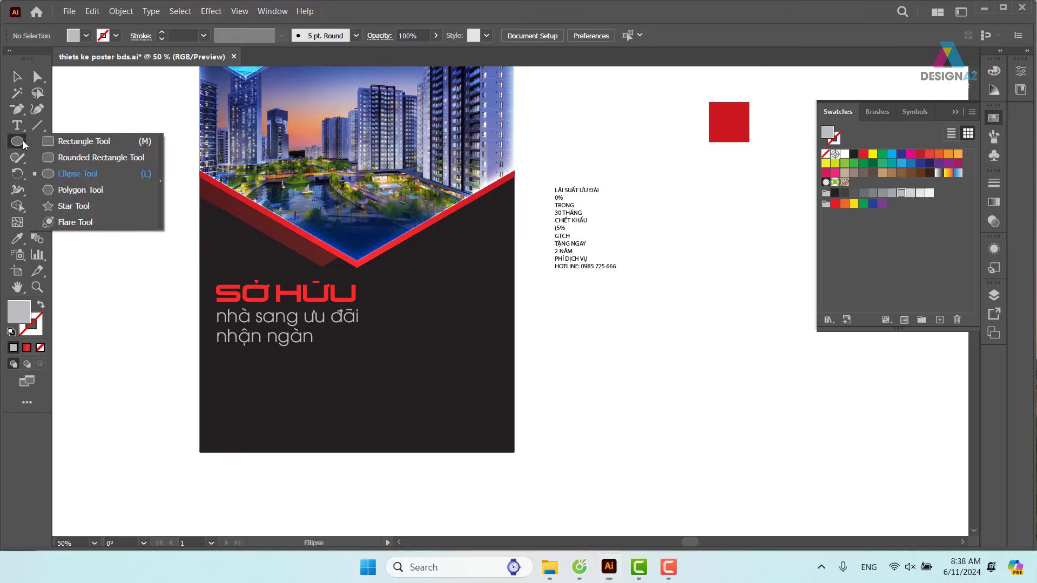
pyautogui.click(64, 189)
pyautogui.moveTo(128, 217); pyautogui.dragTo(157, 251)
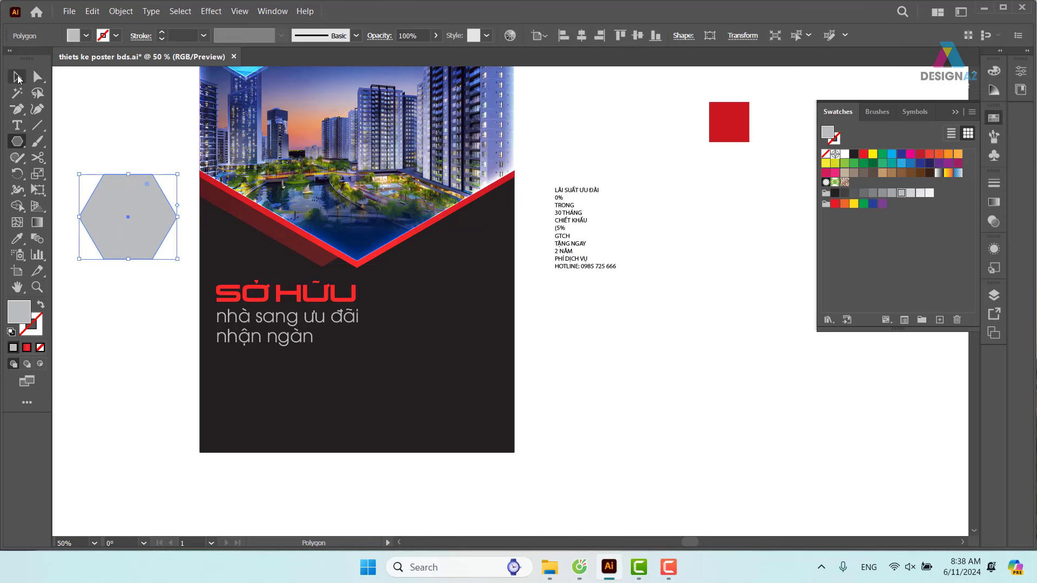
pyautogui.click(17, 77)
pyautogui.click(99, 86)
# Step: Place the pool, tower and vingroup-1-617 interior photos via File > Place
pyautogui.click(69, 11)
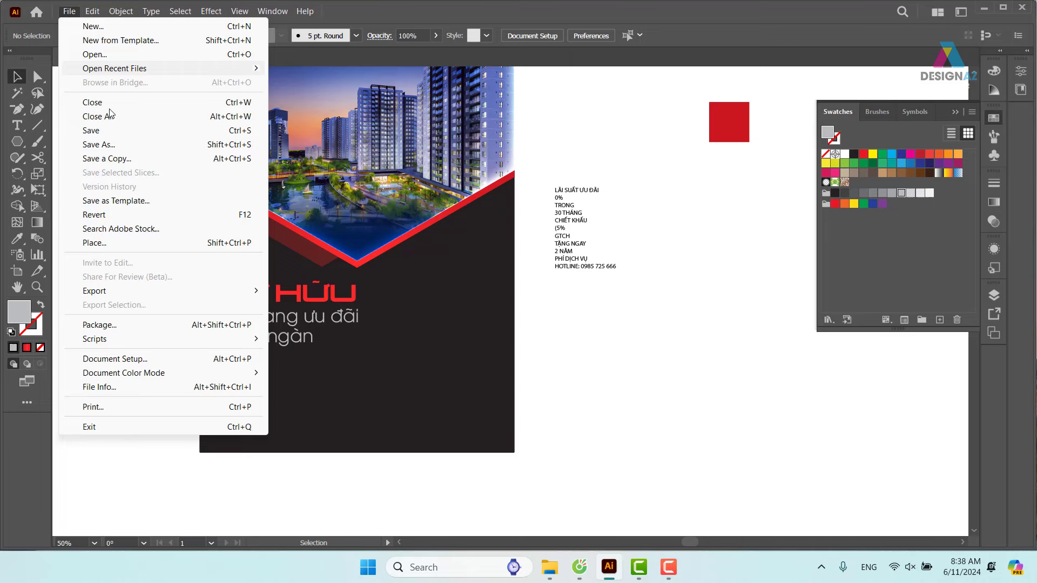
pyautogui.click(127, 245)
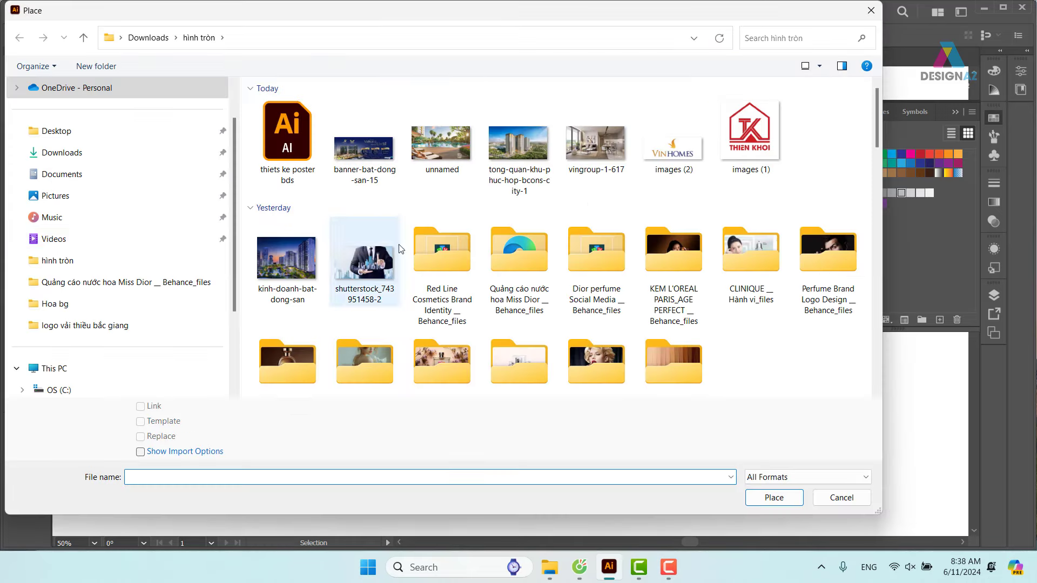
pyautogui.click(452, 148)
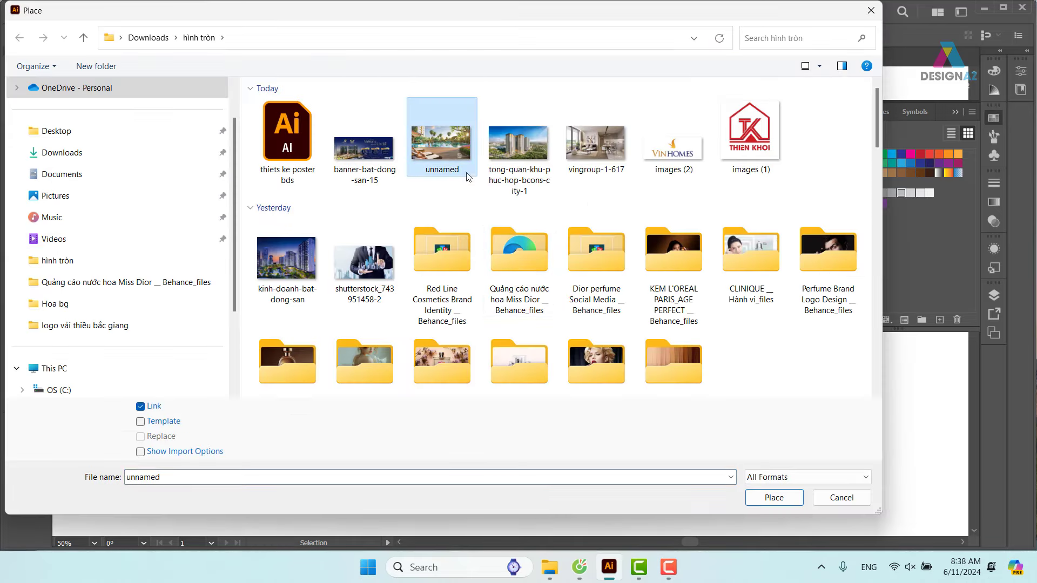
pyautogui.keyDown('ctrl'); pyautogui.click(519, 152); pyautogui.keyUp('ctrl')
pyautogui.keyDown('ctrl'); pyautogui.click(595, 151); pyautogui.keyUp('ctrl')
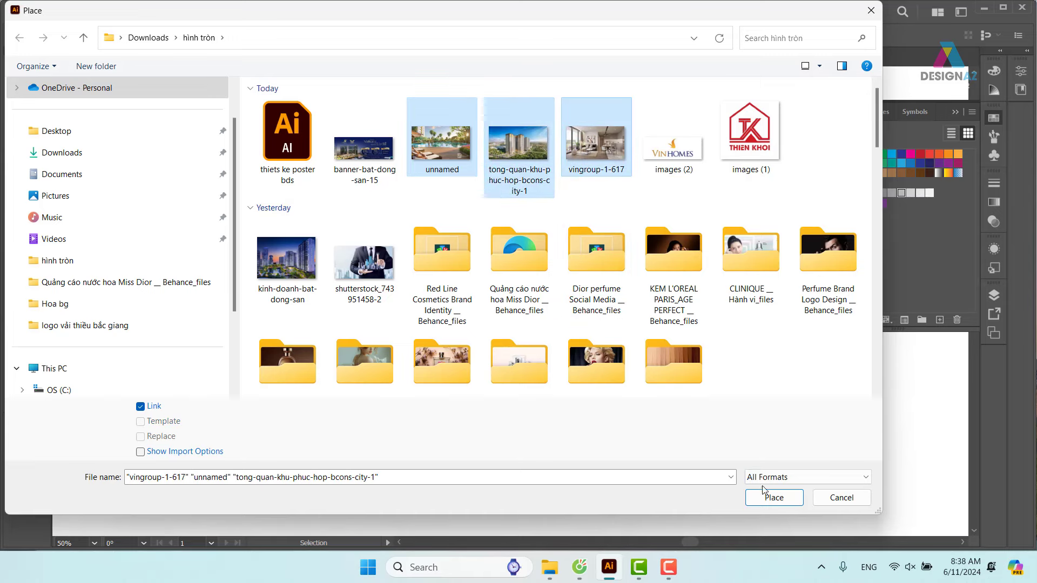
pyautogui.click(773, 497)
# Step: Drop the pool and tower photos in a column beside the poster
pyautogui.moveTo(128, 293); pyautogui.dragTo(455, 477)
pyautogui.hscroll(-5, 318, 378)
pyautogui.scroll(-1, 319, 378)
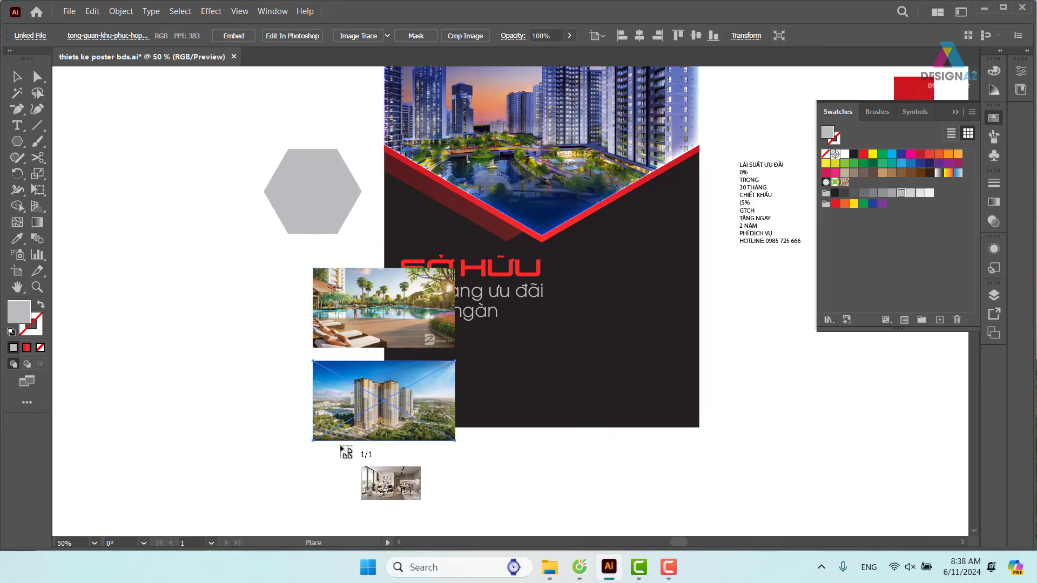
pyautogui.moveTo(312, 449)
pyautogui.mouseDown()
pyautogui.moveTo(457, 536)
pyautogui.moveTo(456, 500)
pyautogui.mouseUp()
pyautogui.scroll(5, 500, 361)
pyautogui.hscroll(3, 501, 360)
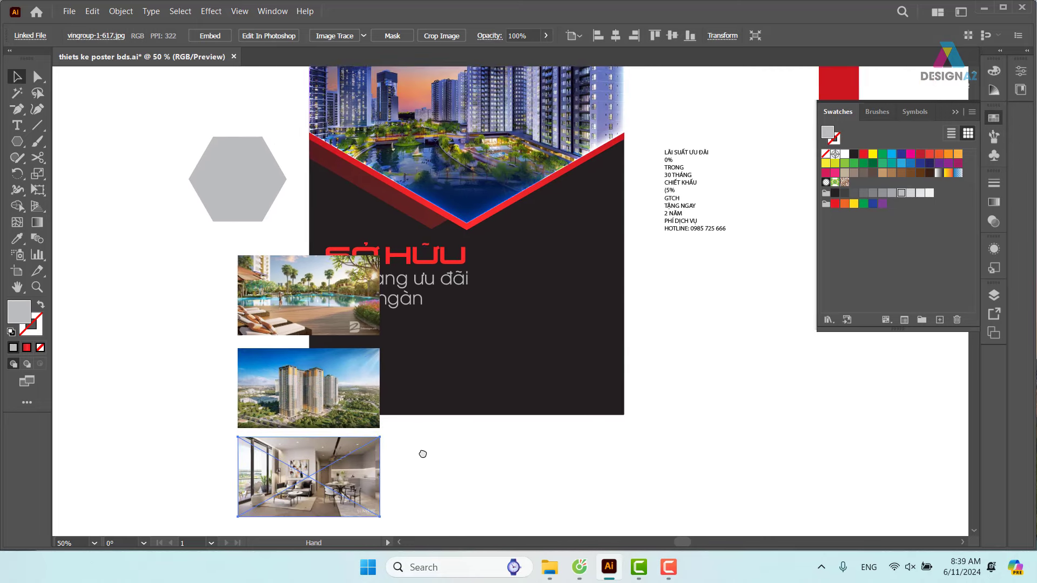
pyautogui.click(439, 306)
# Step: Move the hexagon onto the red chevron and rotate it point-up
pyautogui.moveTo(238, 220); pyautogui.dragTo(466, 194)
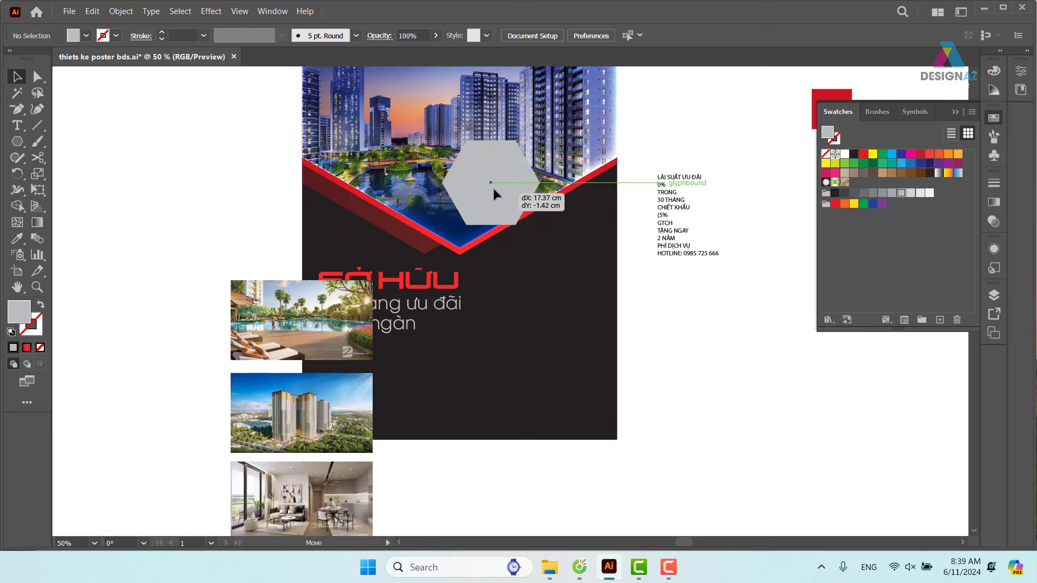
pyautogui.moveTo(512, 130); pyautogui.dragTo(500, 217)
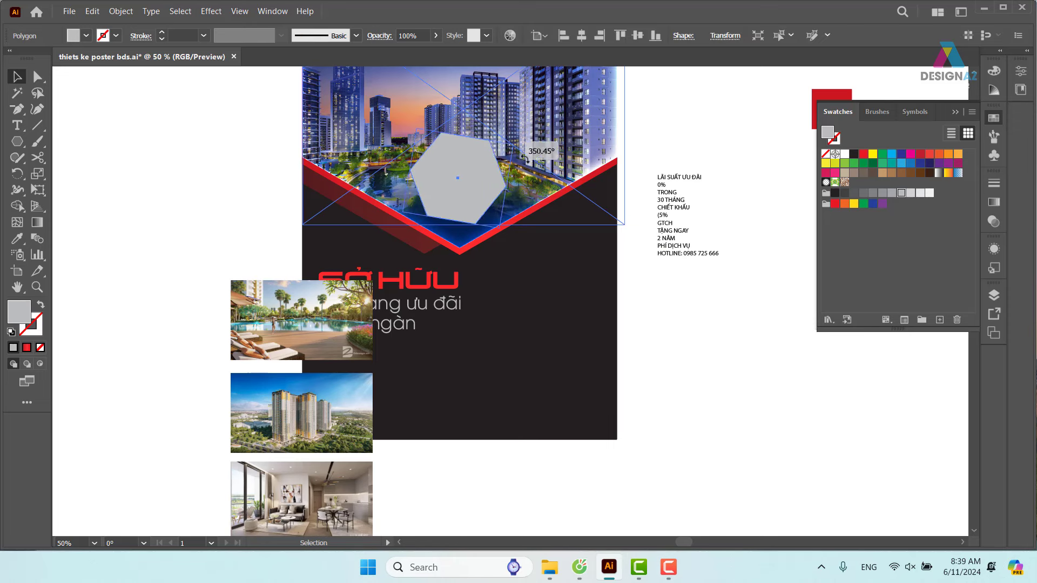
pyautogui.moveTo(471, 180); pyautogui.dragTo(474, 196)
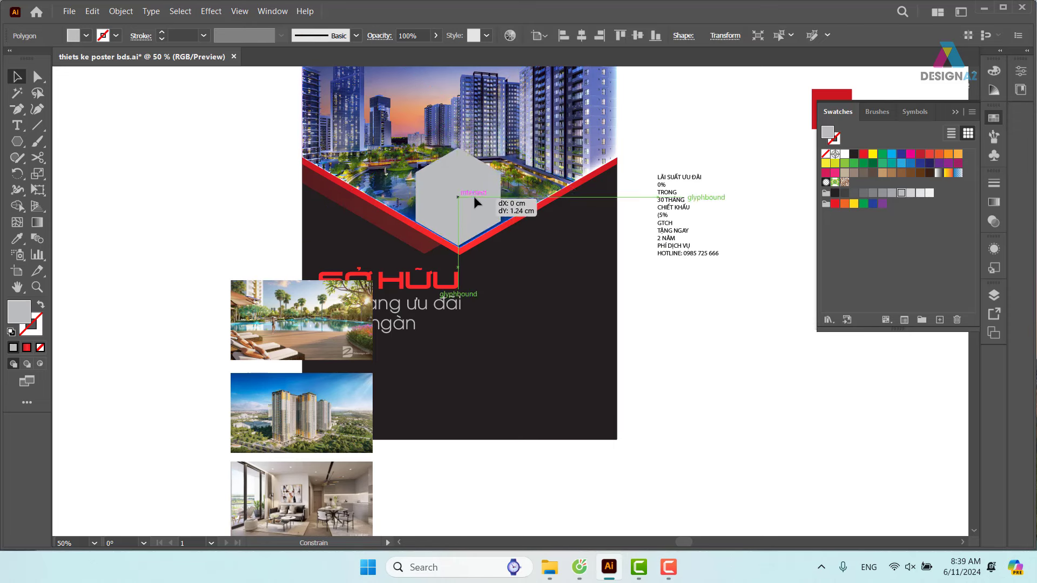
pyautogui.keyDown('shift'); pyautogui.click(540, 178); pyautogui.keyUp('shift')
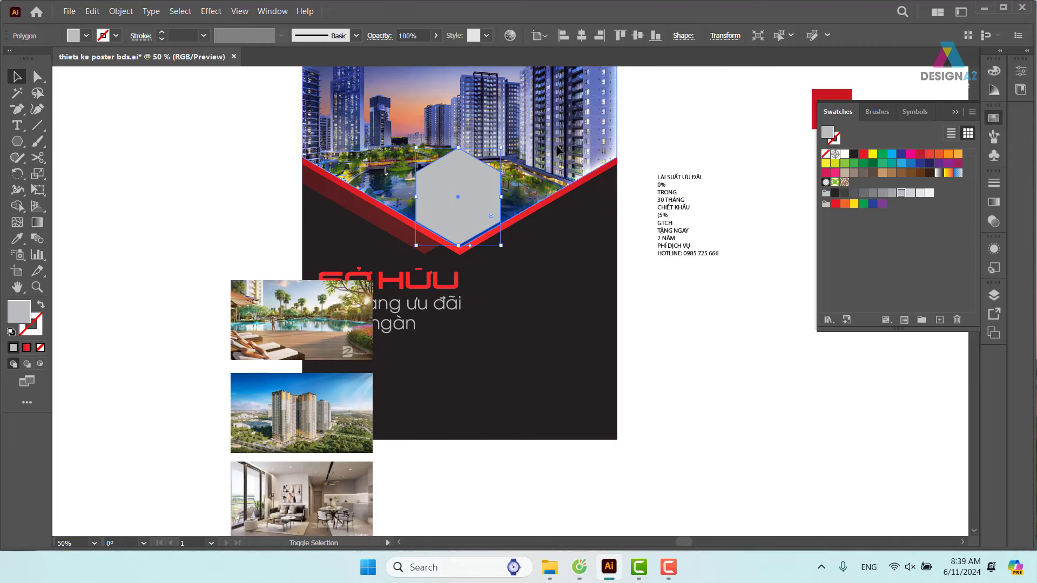
pyautogui.click(627, 283)
pyautogui.moveTo(697, 324); pyautogui.dragTo(565, 378)
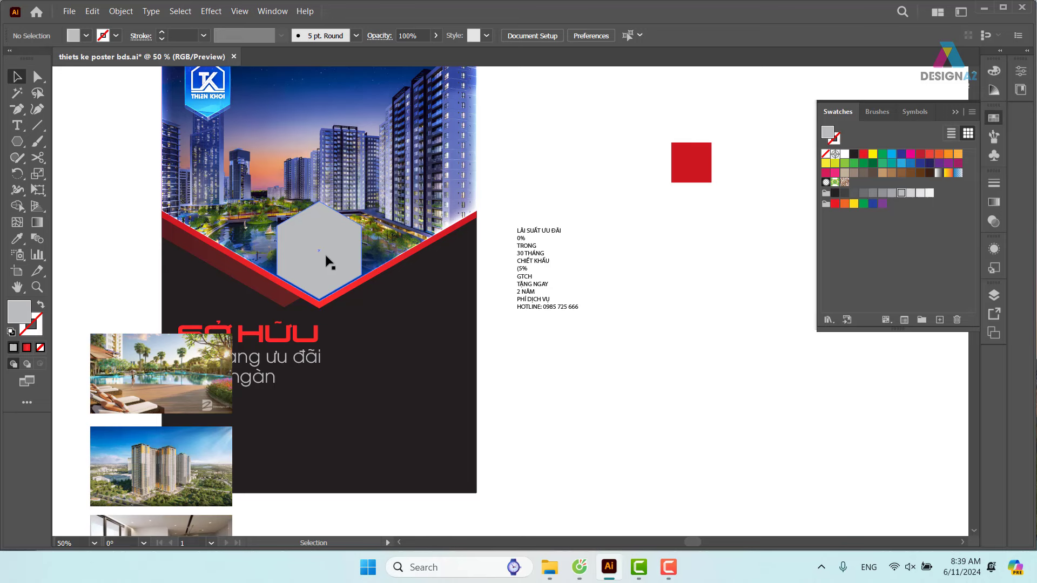
# Step: Alt-drag two copies of the hexagon, one above and one below the original
pyautogui.moveTo(323, 258)
pyautogui.mouseDown()
pyautogui.moveTo(433, 239)
pyautogui.moveTo(358, 288)
pyautogui.mouseUp()
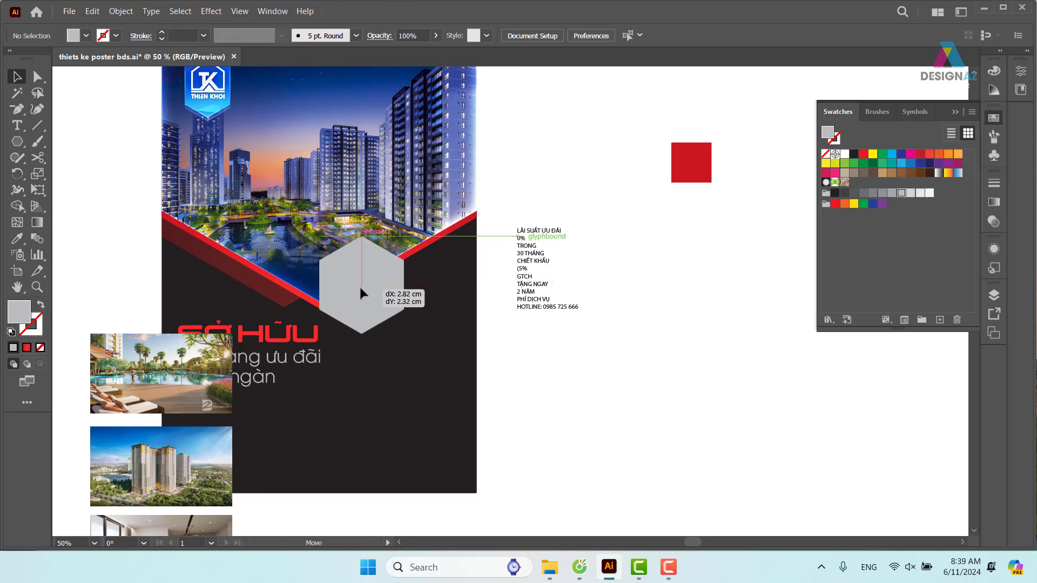
pyautogui.moveTo(358, 287)
pyautogui.mouseDown()
pyautogui.moveTo(447, 207)
pyautogui.moveTo(411, 207)
pyautogui.mouseUp()
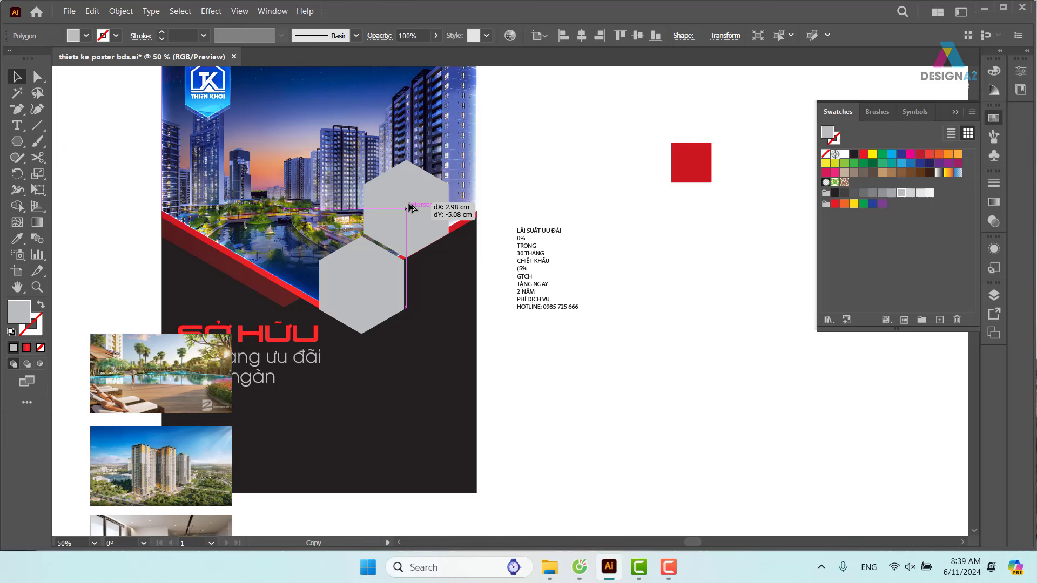
pyautogui.moveTo(410, 207); pyautogui.dragTo(411, 207)
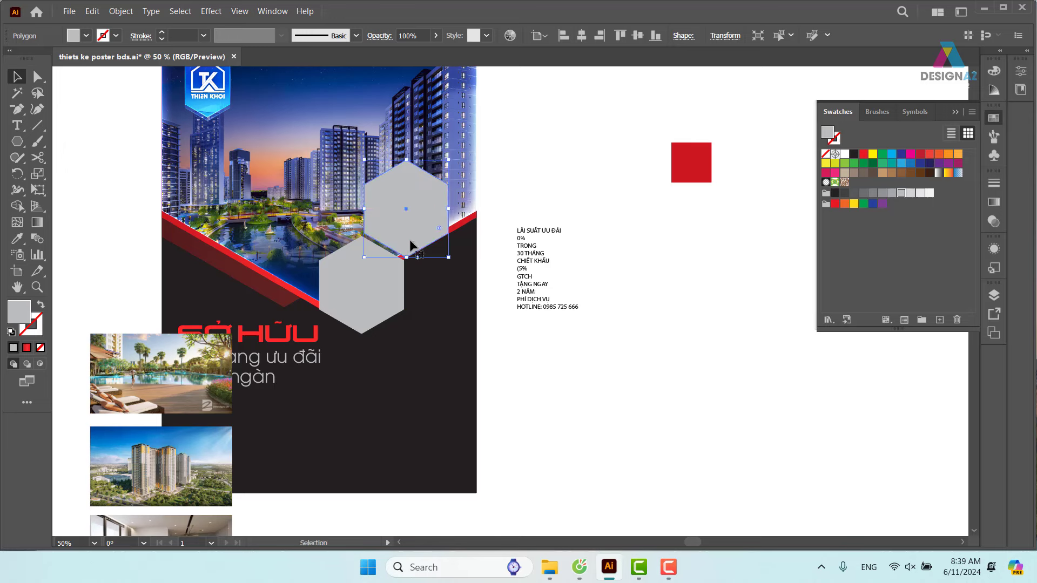
pyautogui.moveTo(412, 243); pyautogui.dragTo(413, 366)
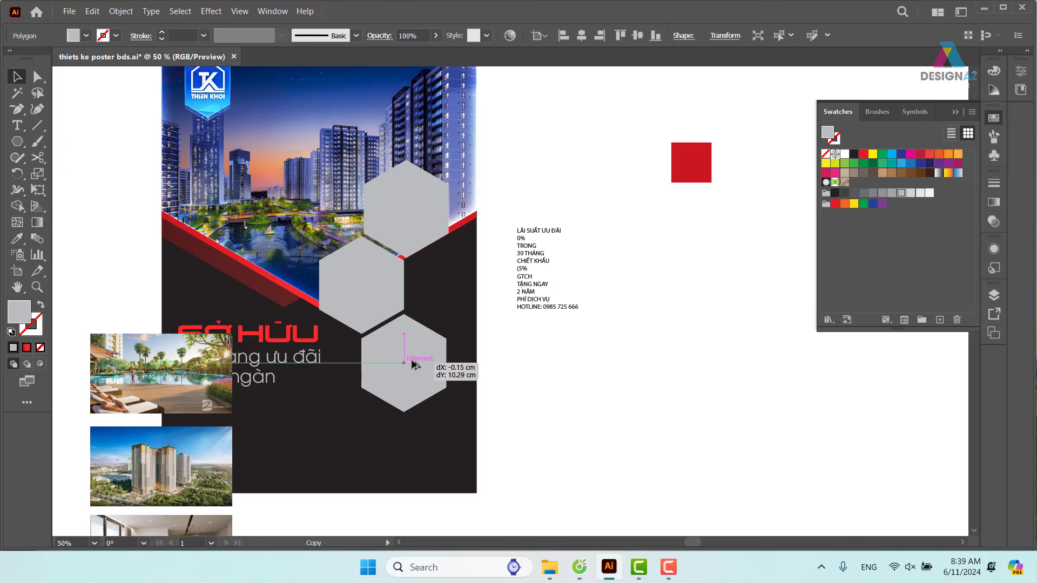
pyautogui.moveTo(413, 365); pyautogui.dragTo(414, 365)
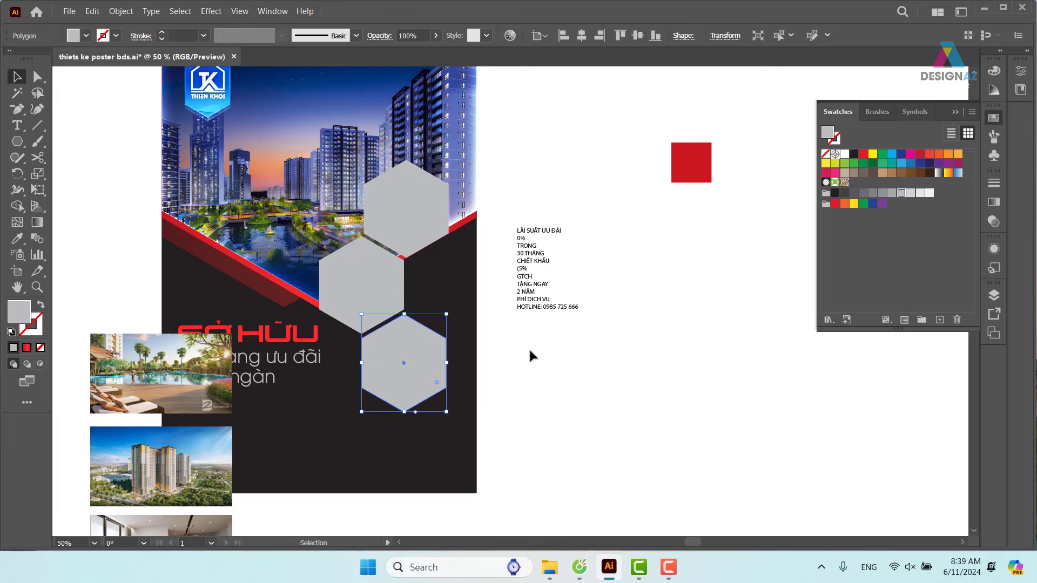
# Step: Try moving all three hexagons onto the chevron, then undo the move
pyautogui.moveTo(529, 356); pyautogui.dragTo(586, 309)
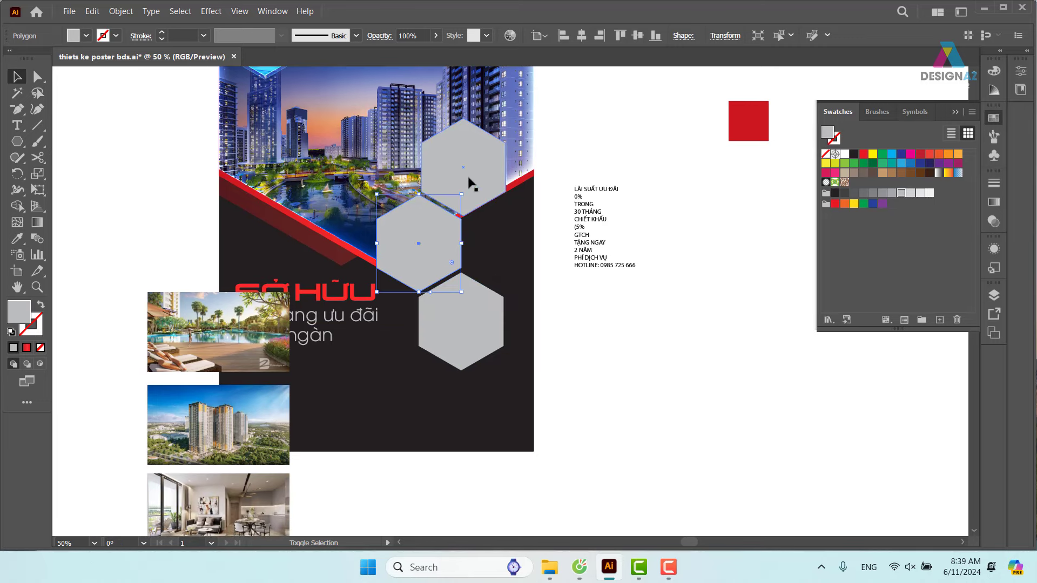
pyautogui.keyDown('shift'); pyautogui.click(471, 184); pyautogui.keyUp('shift')
pyautogui.keyDown('shift'); pyautogui.click(459, 325); pyautogui.keyUp('shift')
pyautogui.moveTo(424, 244)
pyautogui.mouseDown()
pyautogui.moveTo(277, 231)
pyautogui.moveTo(277, 303)
pyautogui.mouseUp()
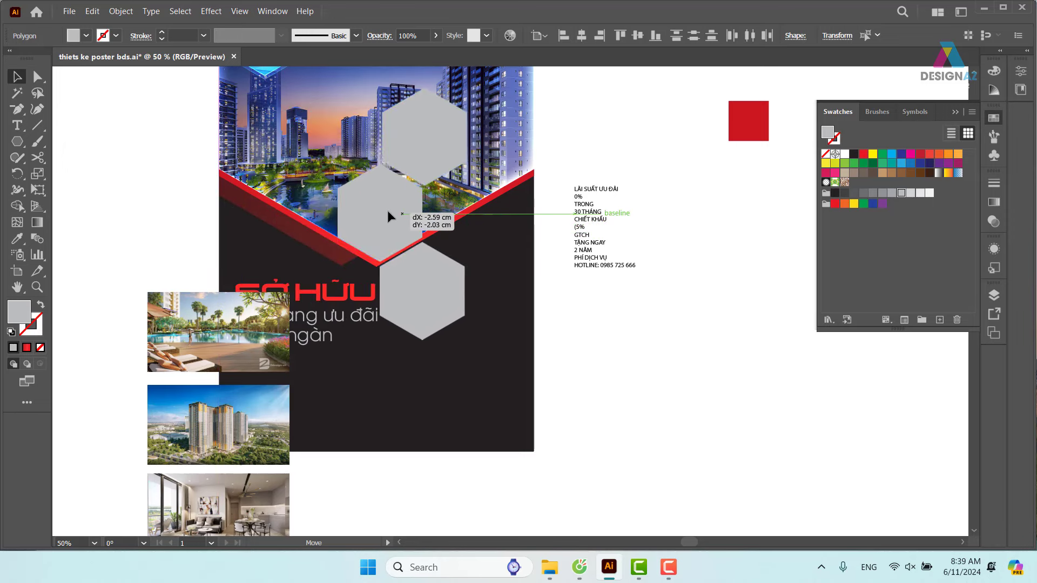
pyautogui.moveTo(282, 293); pyautogui.dragTo(388, 210)
pyautogui.hotkey('ctrl', 'z')
# Step: Rotate the middle and bottom hexagons flat-topped and shift them left
pyautogui.click(667, 300)
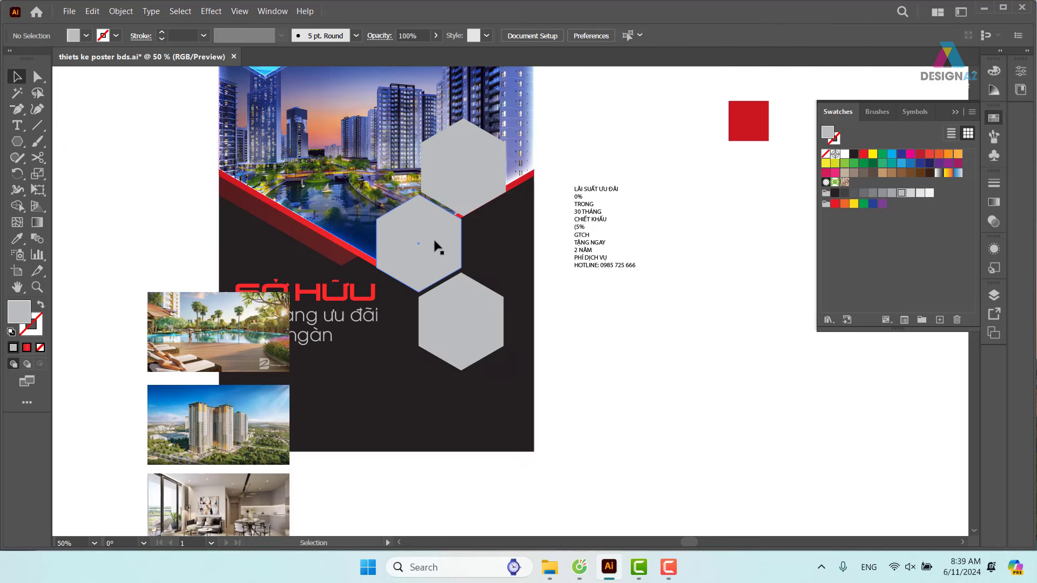
pyautogui.click(436, 246)
pyautogui.keyDown('shift'); pyautogui.click(465, 333); pyautogui.keyUp('shift')
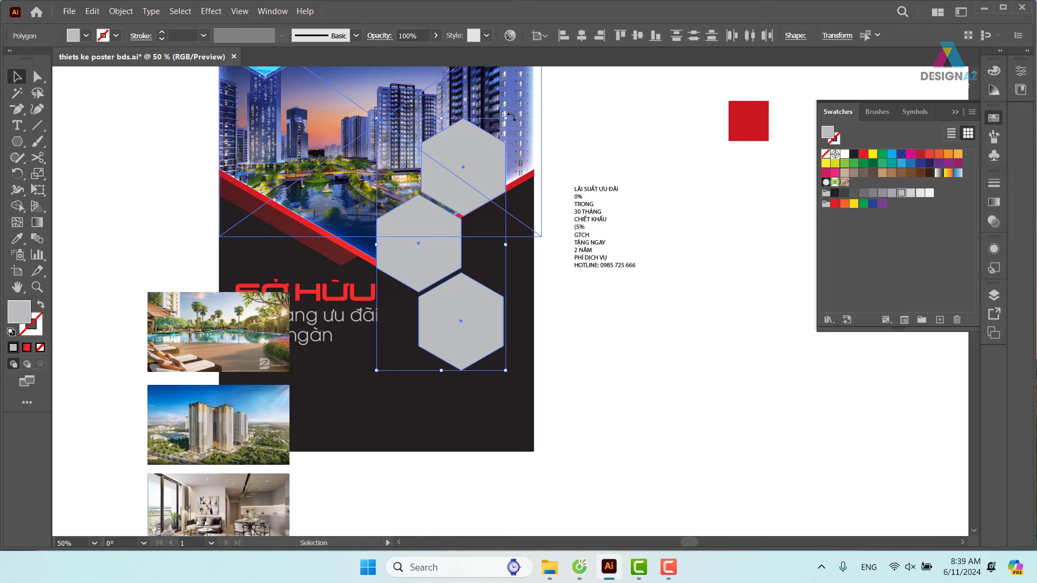
pyautogui.moveTo(523, 130); pyautogui.dragTo(554, 318)
pyautogui.moveTo(479, 247); pyautogui.dragTo(405, 232)
# Step: Undo the rotation and arrange the three hexagons side by side over the red chevron
pyautogui.hotkey('ctrl', 'z')
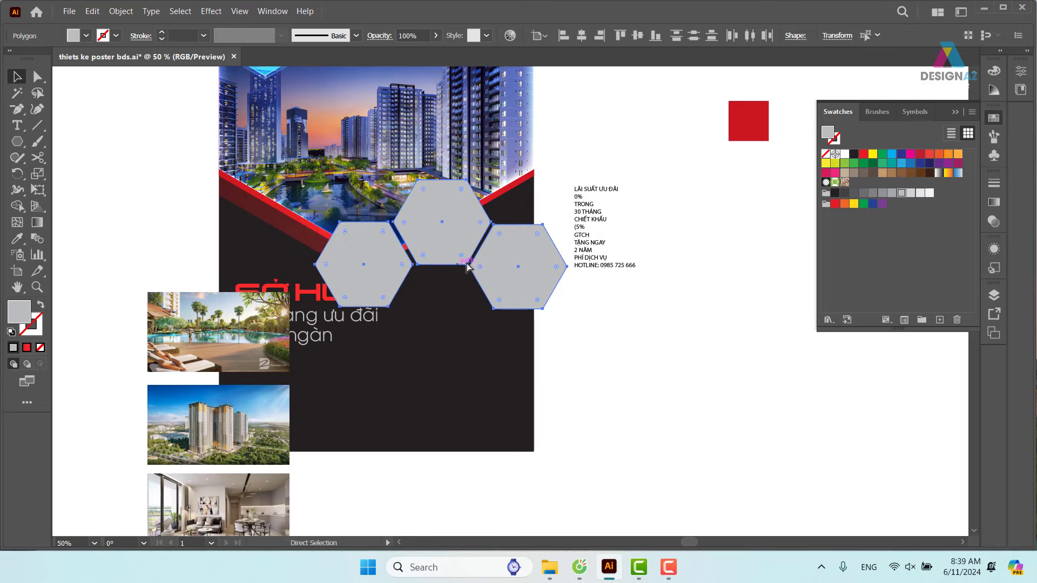
pyautogui.hotkey('ctrl', 'z')
pyautogui.click(610, 302)
pyautogui.moveTo(469, 166); pyautogui.dragTo(514, 241)
pyautogui.moveTo(475, 299); pyautogui.dragTo(327, 239)
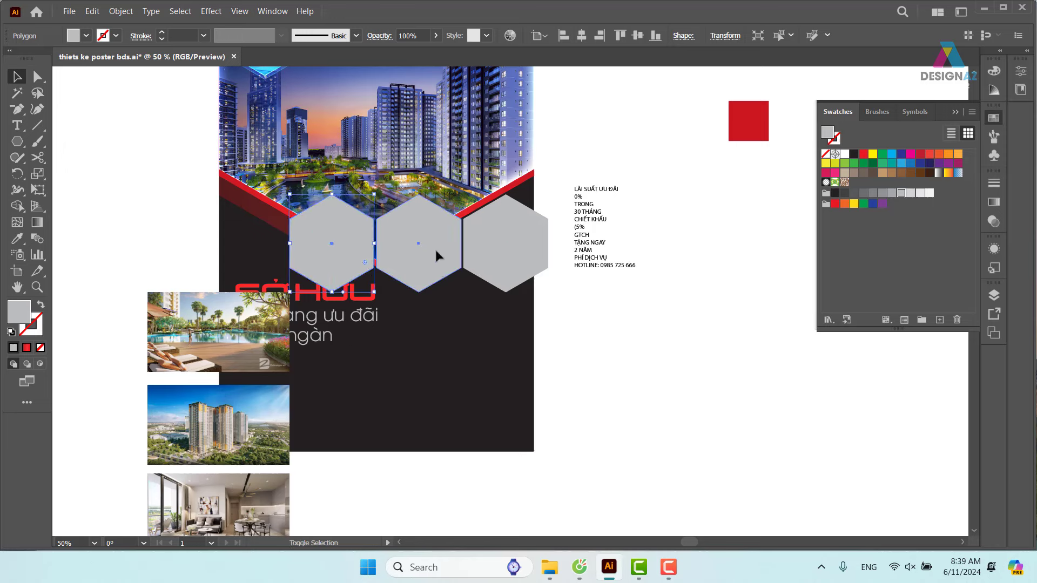
pyautogui.keyDown('shift'); pyautogui.click(435, 249); pyautogui.keyUp('shift')
pyautogui.keyDown('shift'); pyautogui.click(512, 260); pyautogui.keyUp('shift')
pyautogui.moveTo(512, 259); pyautogui.dragTo(472, 219)
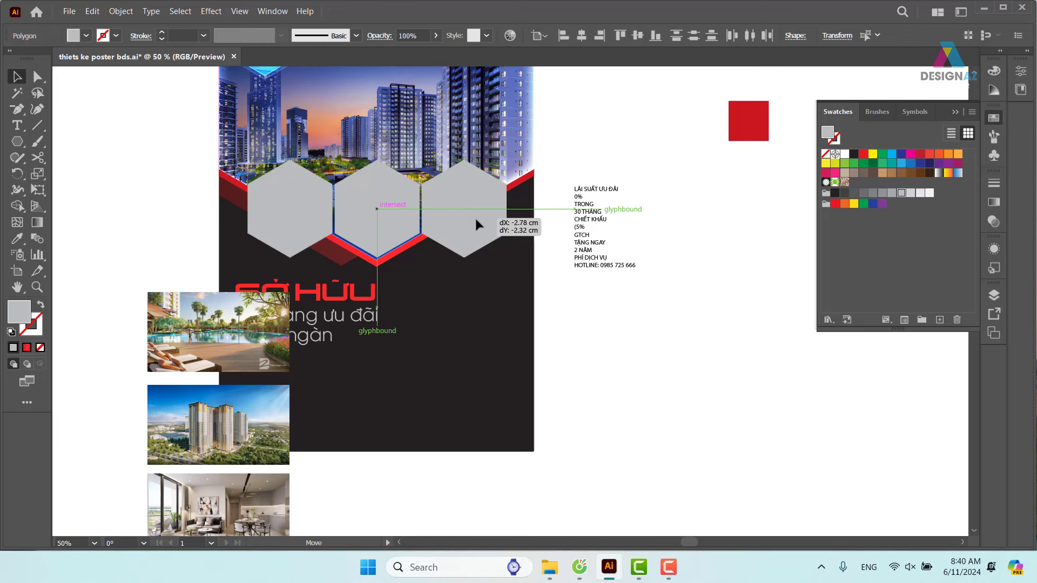
pyautogui.moveTo(472, 219); pyautogui.dragTo(478, 359)
# Step: Move the selected hexagons lower into the poster's dark section
pyautogui.click(602, 412)
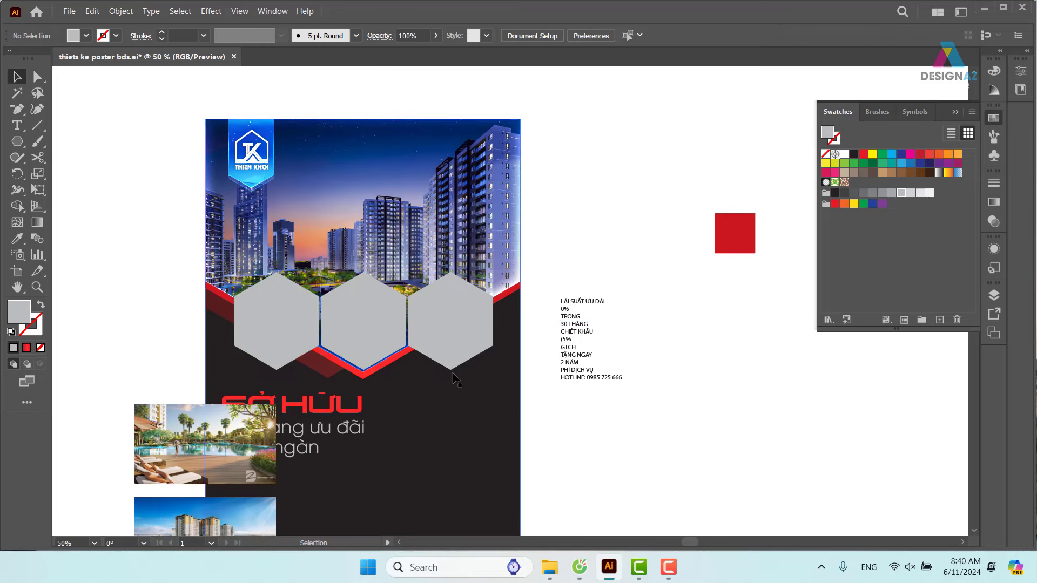
pyautogui.click(448, 346)
pyautogui.keyDown('shift'); pyautogui.click(380, 338); pyautogui.keyUp('shift')
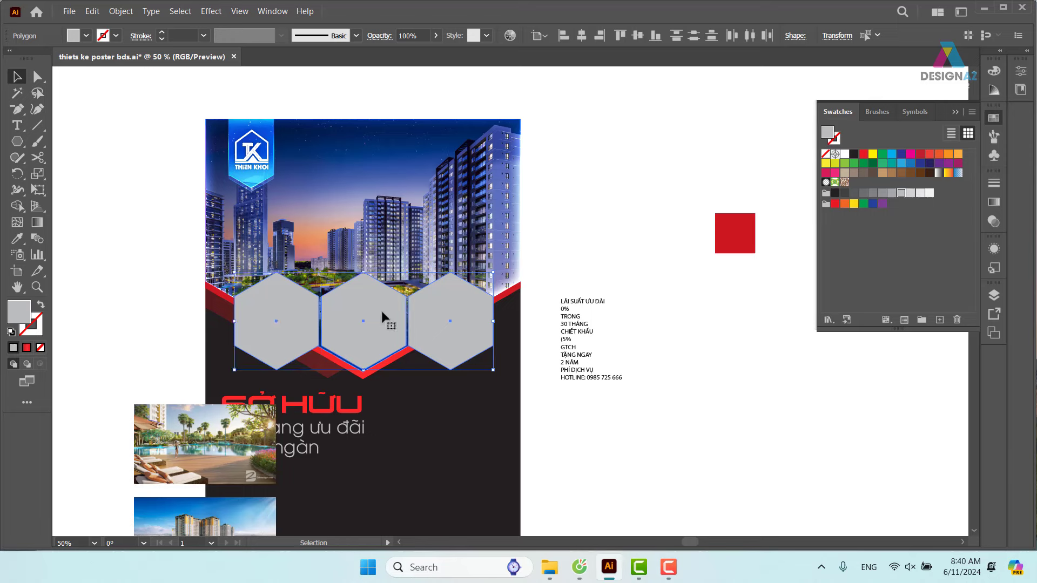
pyautogui.click(482, 342)
pyautogui.keyDown('shift'); pyautogui.click(375, 340); pyautogui.keyUp('shift')
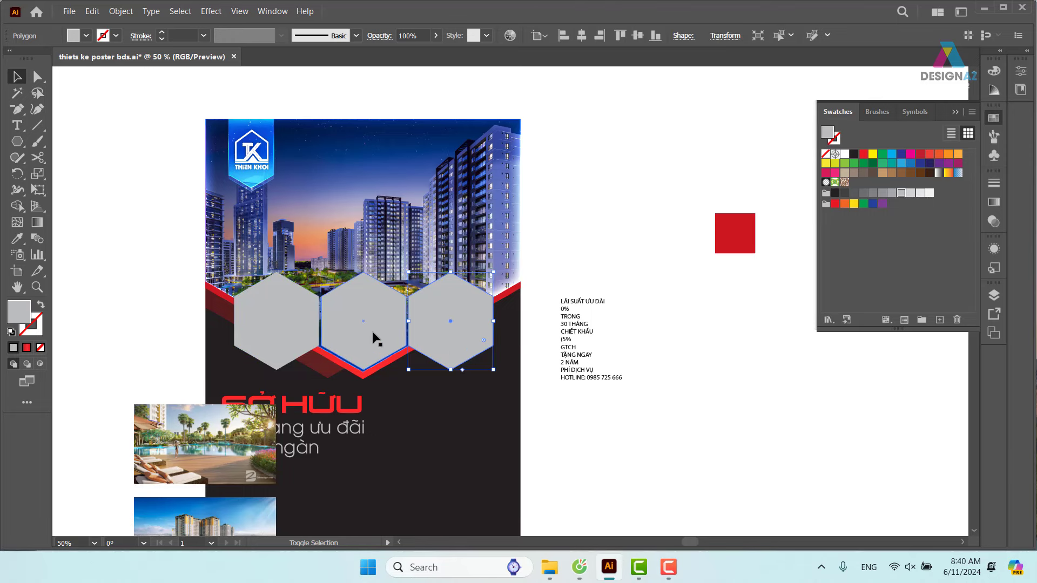
pyautogui.moveTo(382, 325); pyautogui.dragTo(376, 371)
pyautogui.scroll(-5, 376, 371)
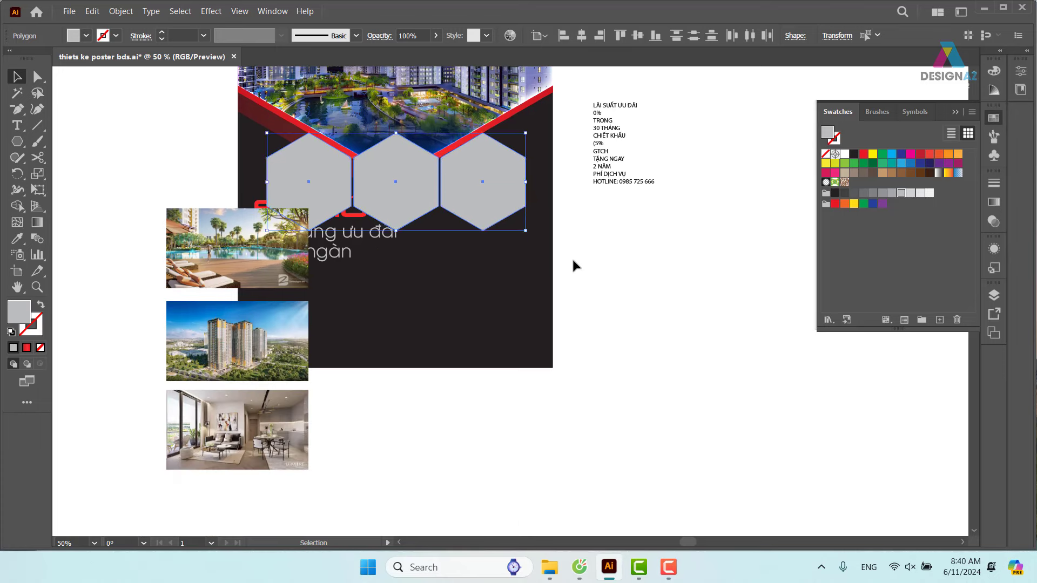
# Step: Move the pool, tower and interior photos further left off the artboard
pyautogui.click(604, 297)
pyautogui.moveTo(606, 301); pyautogui.dragTo(570, 312)
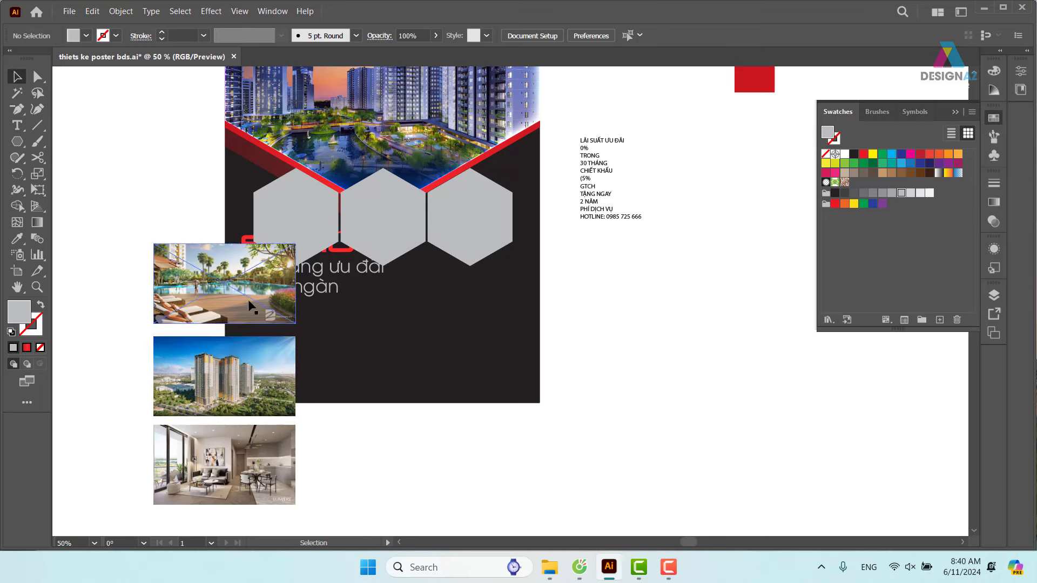
pyautogui.moveTo(251, 308); pyautogui.dragTo(151, 254)
pyautogui.moveTo(231, 414); pyautogui.dragTo(129, 388)
pyautogui.moveTo(162, 432); pyautogui.dragTo(61, 428)
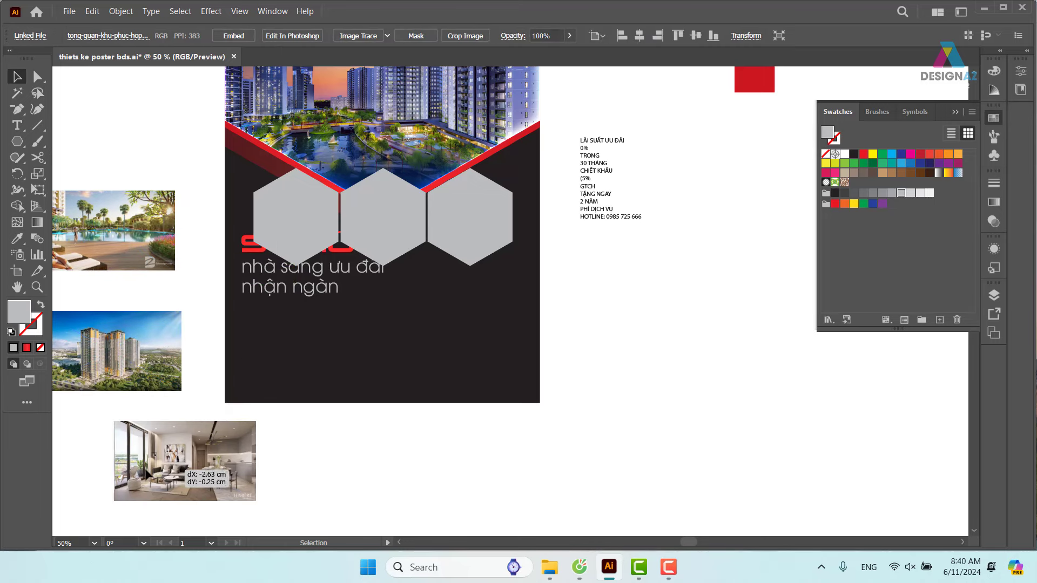
pyautogui.scroll(3, 474, 474)
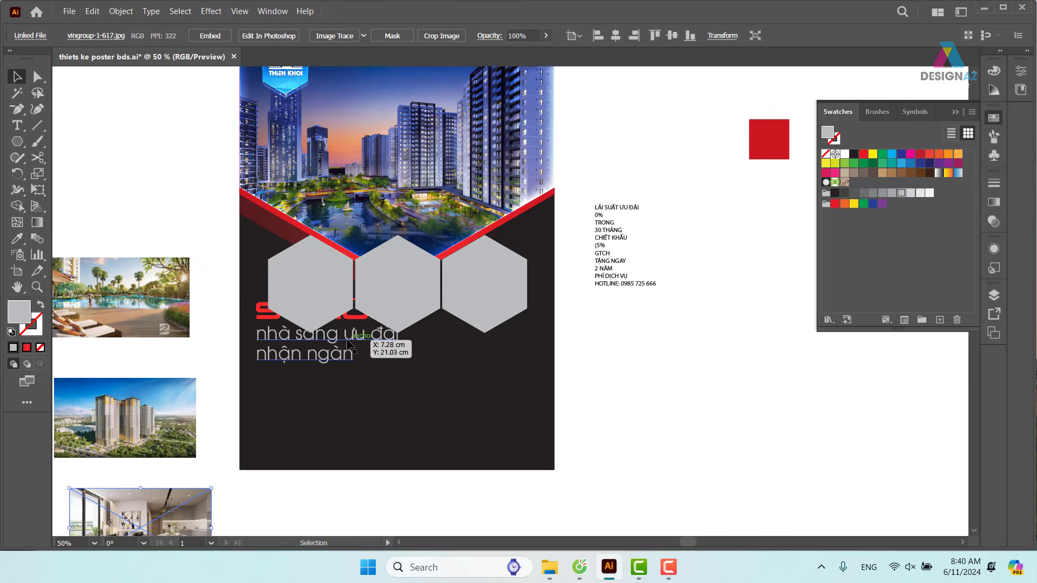
# Step: Drag the SỞ HỮU headline and subtitle beneath the hexagon row
pyautogui.click(371, 346)
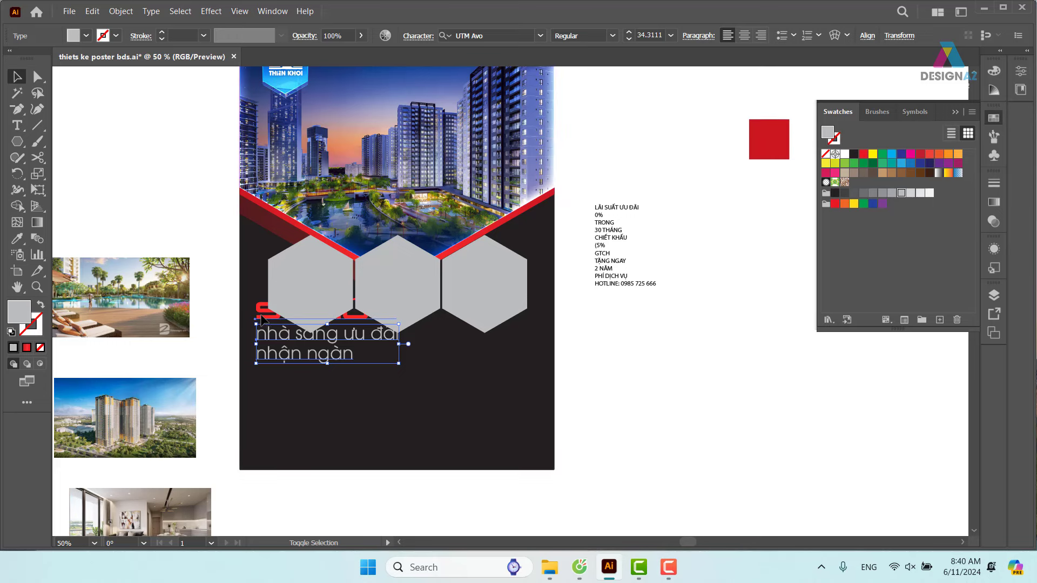
pyautogui.moveTo(262, 320)
pyautogui.mouseDown()
pyautogui.moveTo(331, 211)
pyautogui.moveTo(327, 190)
pyautogui.mouseUp()
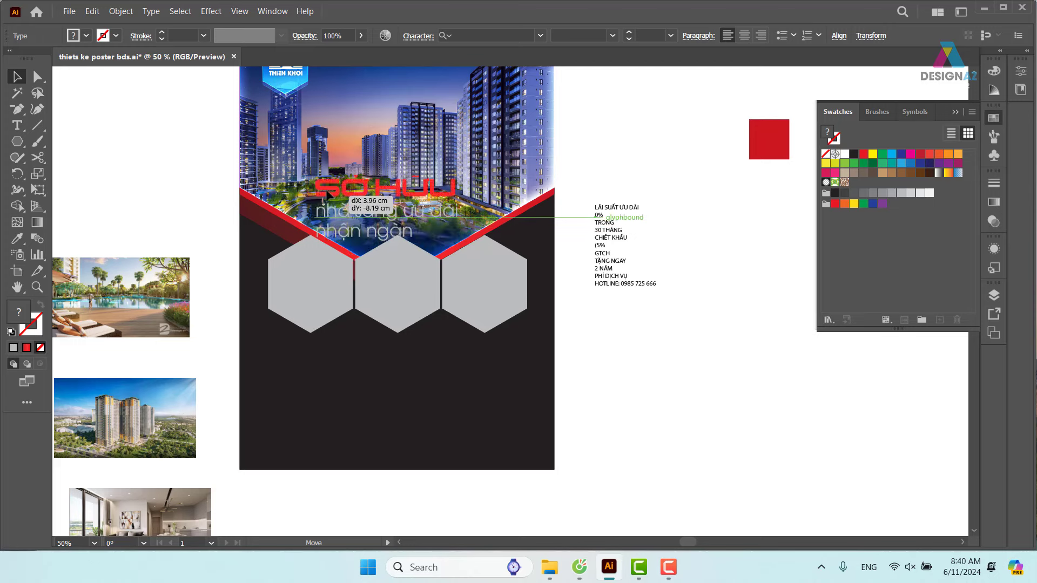
pyautogui.moveTo(327, 192); pyautogui.dragTo(332, 361)
pyautogui.moveTo(456, 393); pyautogui.dragTo(517, 394)
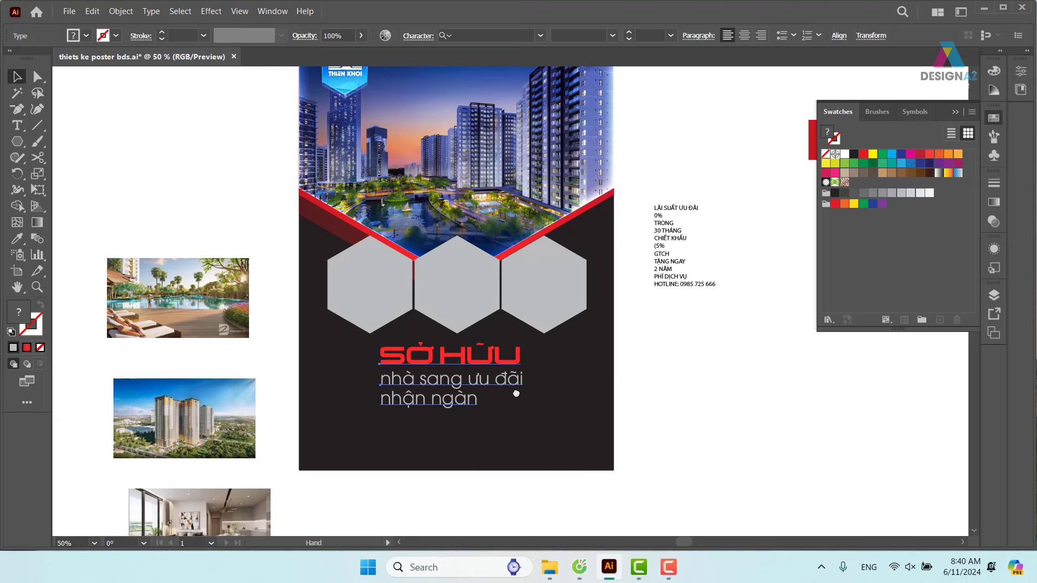
pyautogui.click(740, 403)
pyautogui.moveTo(650, 378)
pyautogui.mouseDown()
pyautogui.moveTo(610, 455)
pyautogui.moveTo(610, 437)
pyautogui.mouseUp()
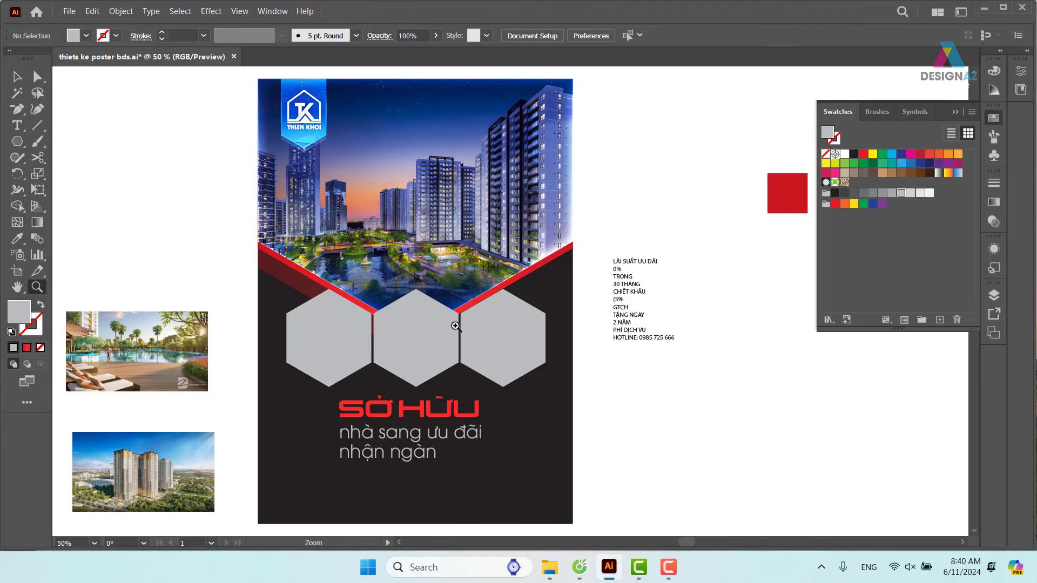
# Step: Centre the middle hexagon horizontally on the red chevron point and nudge it up
pyautogui.scroll(4, 452, 324)
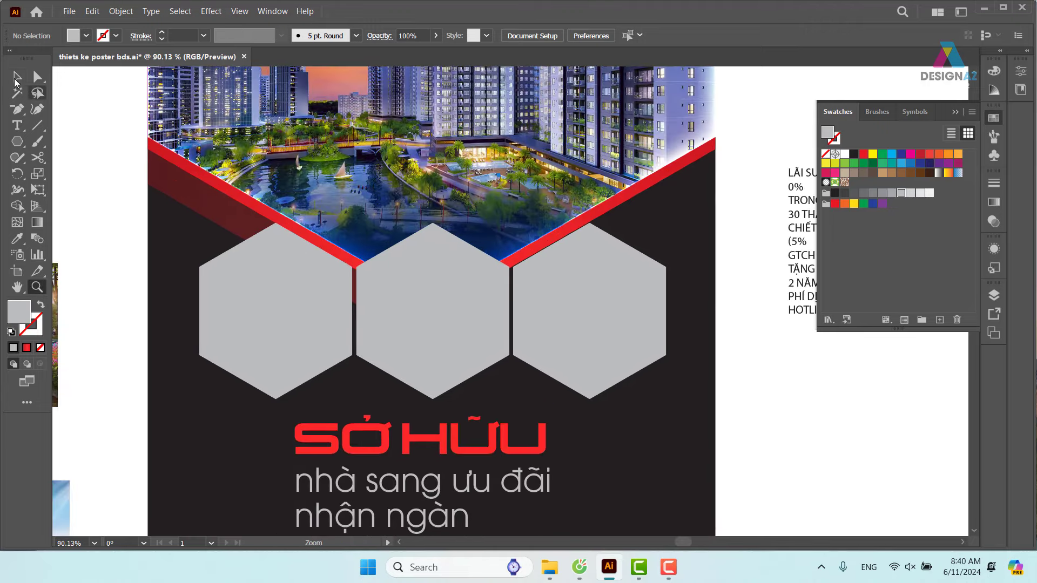
pyautogui.scroll(3, 435, 262)
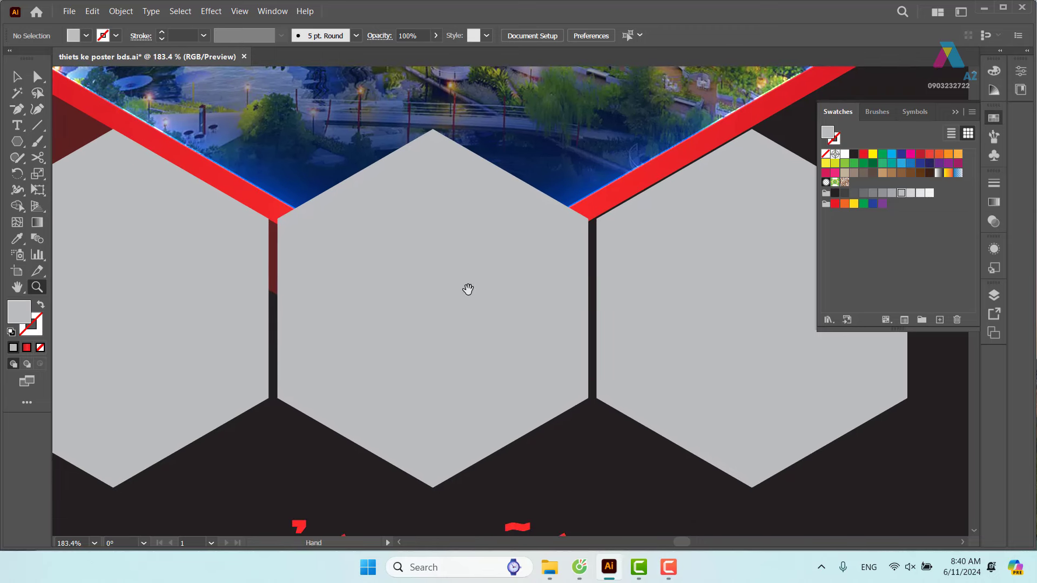
pyautogui.moveTo(503, 334); pyautogui.dragTo(501, 292)
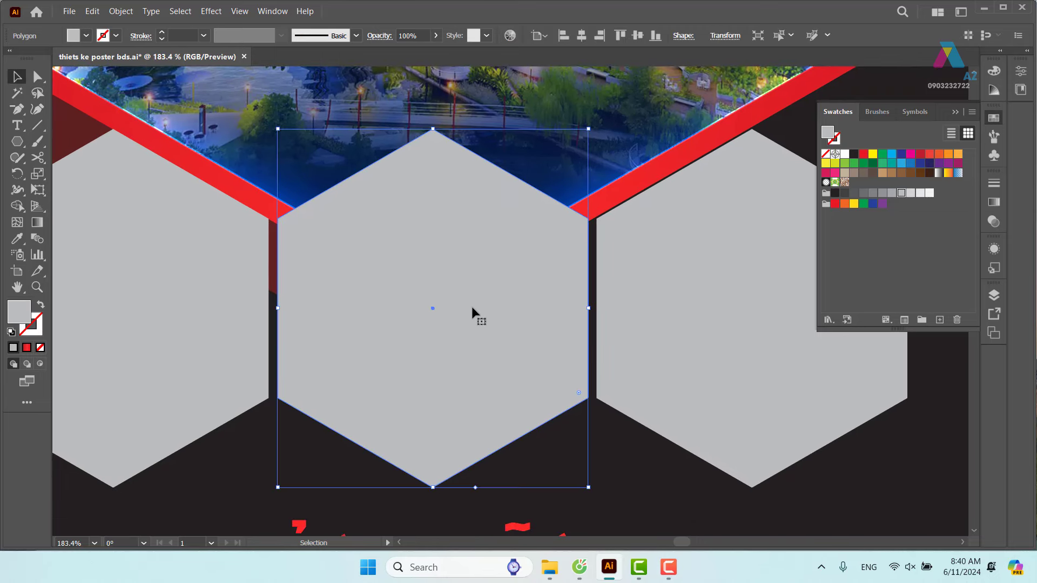
pyautogui.doubleClick(635, 186)
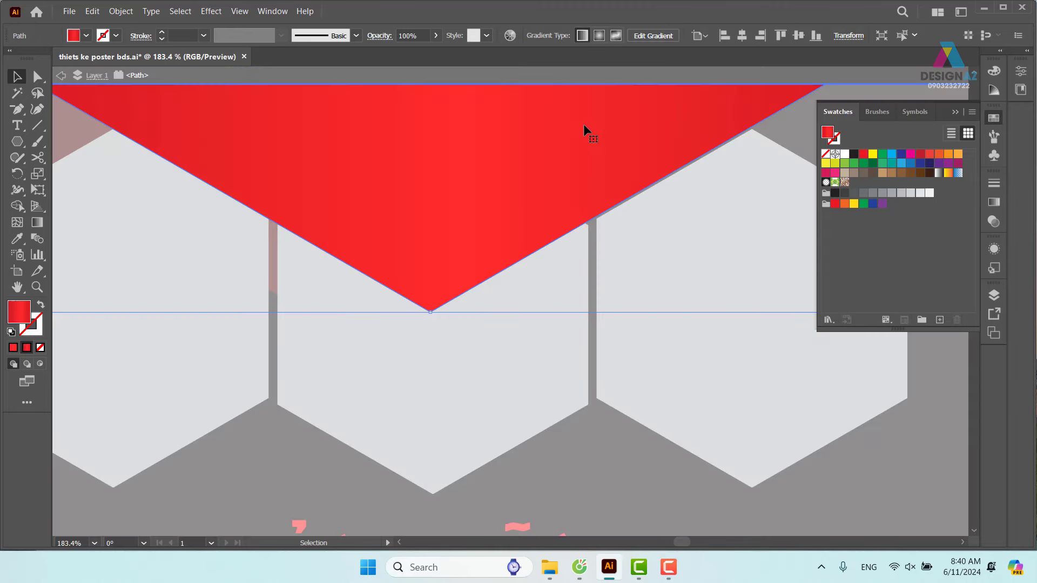
pyautogui.doubleClick(602, 459)
pyautogui.click(573, 284)
pyautogui.keyDown('shift'); pyautogui.click(638, 192); pyautogui.keyUp('shift')
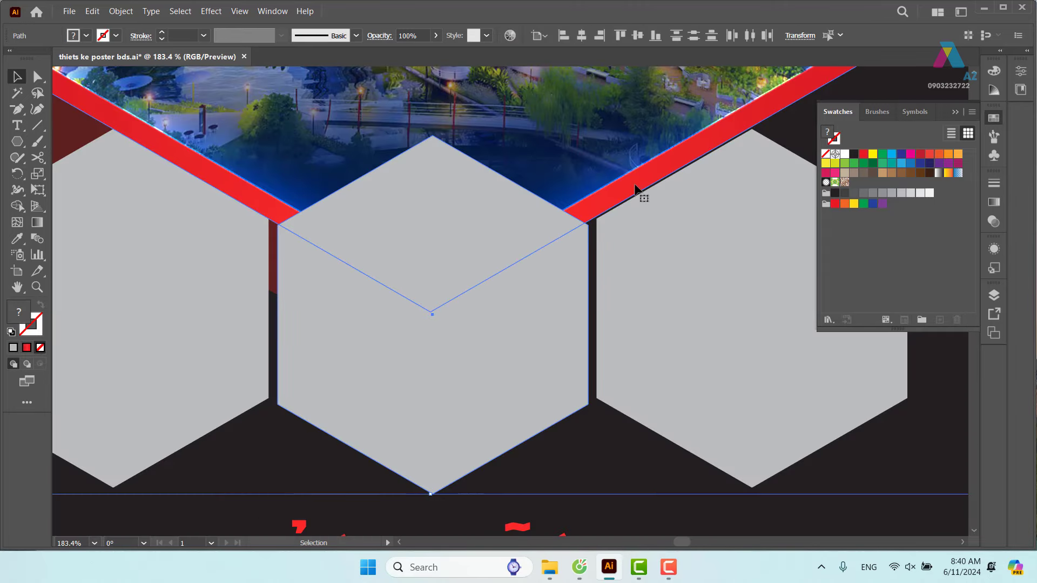
pyautogui.click(581, 35)
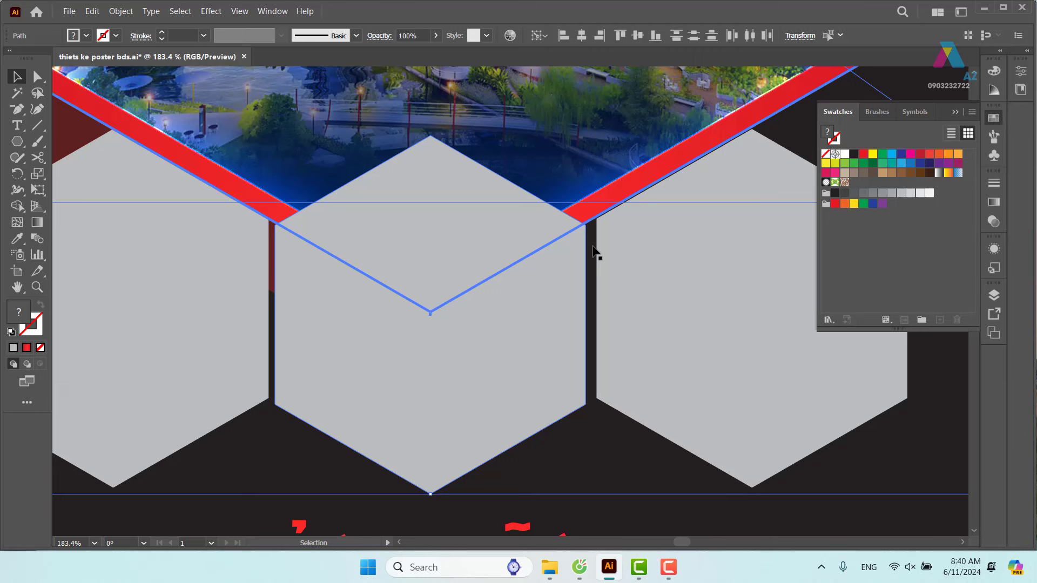
pyautogui.click(602, 453)
pyautogui.click(536, 401)
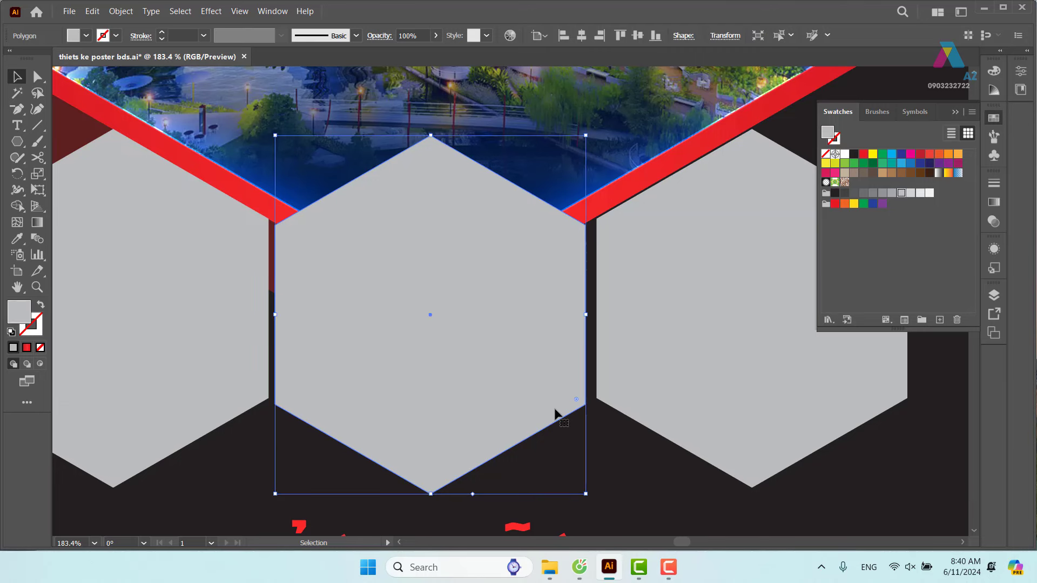
pyautogui.press('Up')
pyautogui.press('Up')
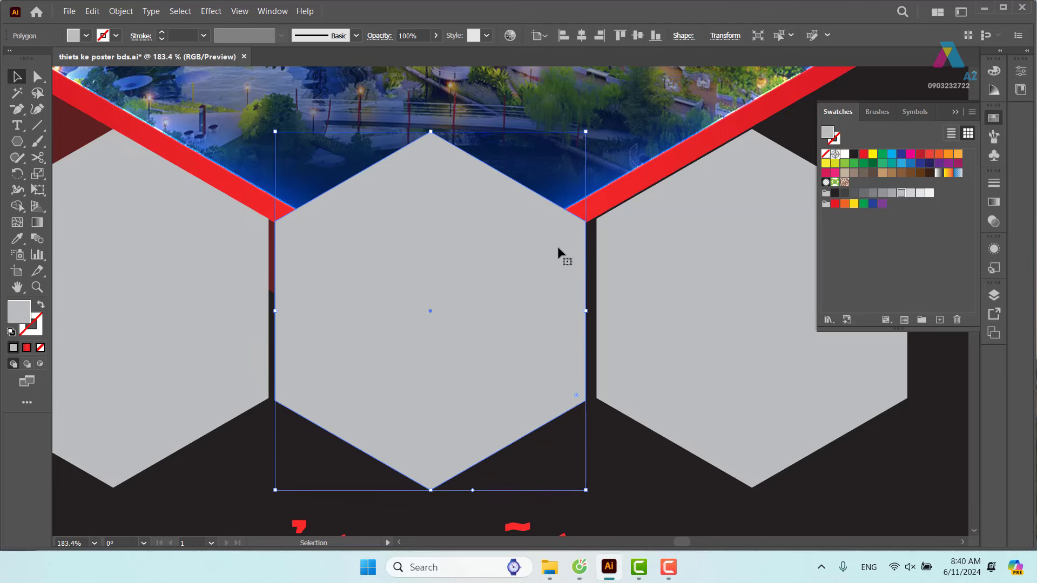
# Step: Move the centre hexagon down so it meets the chevron
pyautogui.press('z')
pyautogui.moveTo(564, 209)
pyautogui.mouseDown()
pyautogui.moveTo(695, 295)
pyautogui.moveTo(818, 400)
pyautogui.mouseUp()
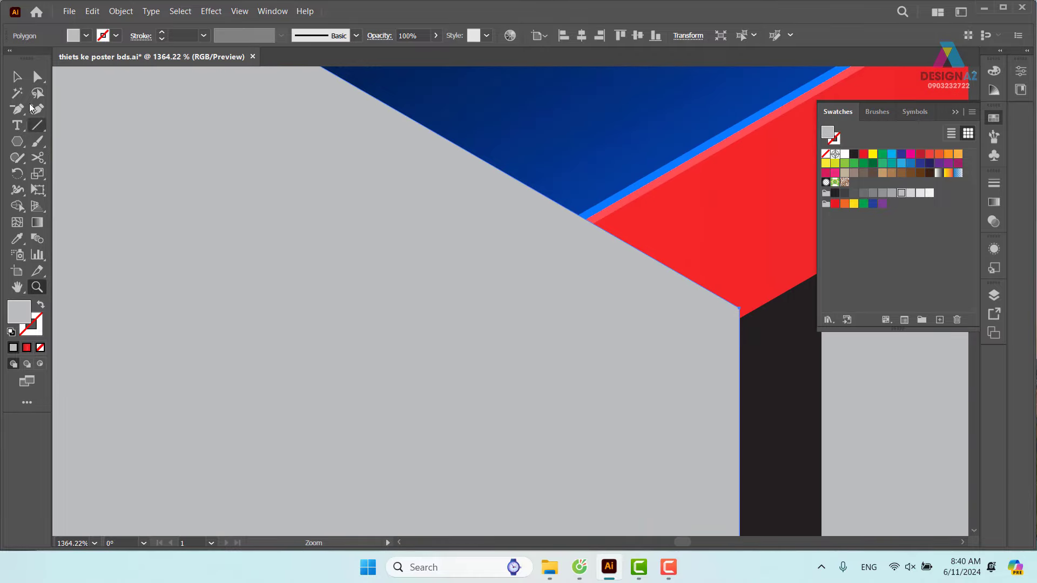
pyautogui.click(17, 77)
pyautogui.moveTo(691, 324); pyautogui.dragTo(725, 384)
pyautogui.hotkey('ctrl', '-')
pyautogui.hotkey('ctrl', '-')
pyautogui.hotkey('ctrl', '-')
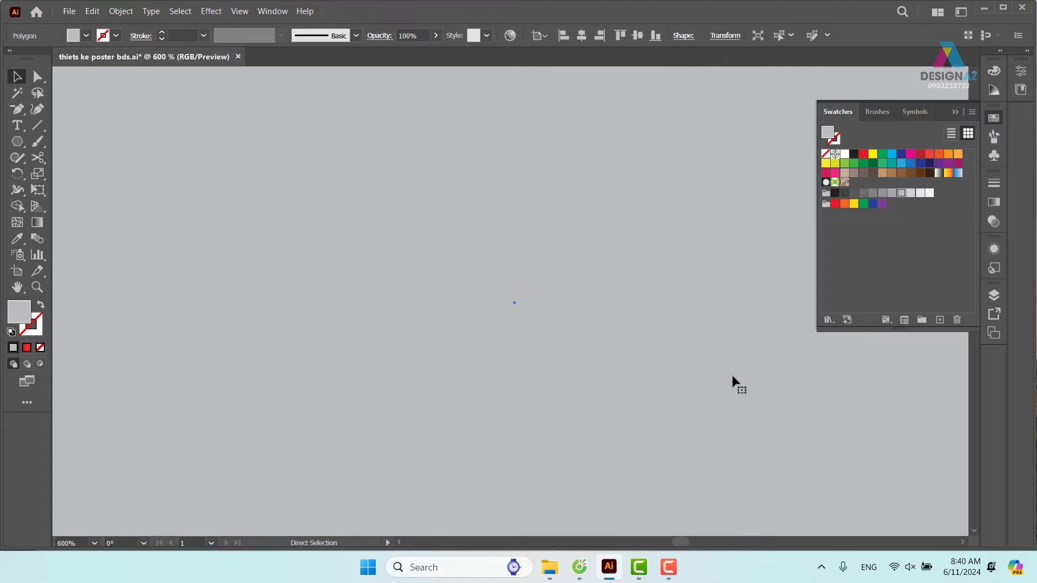
pyautogui.hotkey('ctrl', '-')
pyautogui.hotkey('ctrl', '-')
pyautogui.hotkey('ctrl', '-')
pyautogui.hotkey('ctrl', '-')
pyautogui.hotkey('ctrl', '-')
pyautogui.hotkey('ctrl', '-')
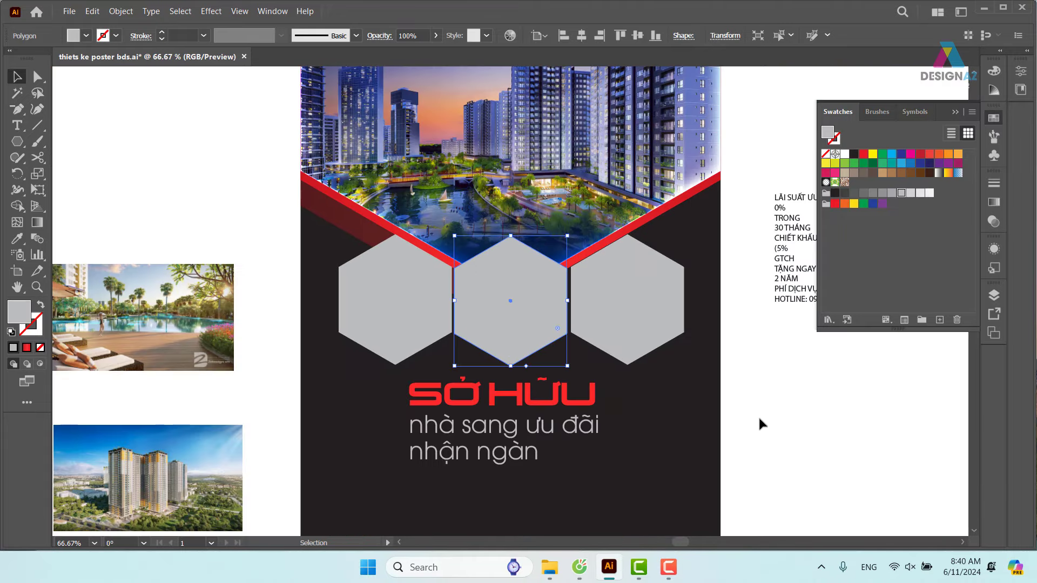
# Step: Align the tops of the right and left hexagons with the middle hexagon
pyautogui.click(758, 418)
pyautogui.click(615, 307)
pyautogui.keyDown('shift'); pyautogui.click(533, 306); pyautogui.keyUp('shift')
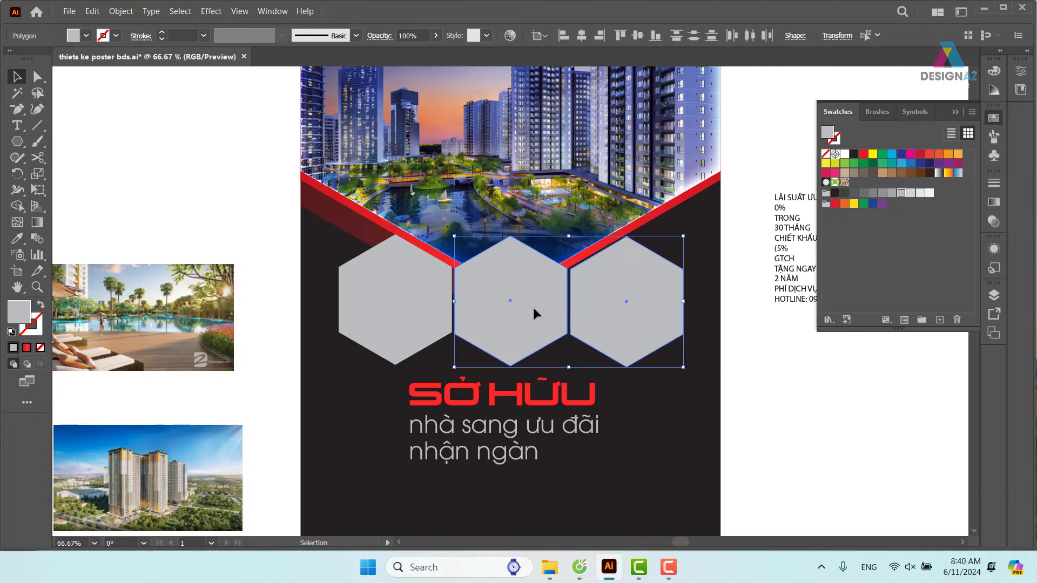
pyautogui.click(534, 306)
pyautogui.click(621, 37)
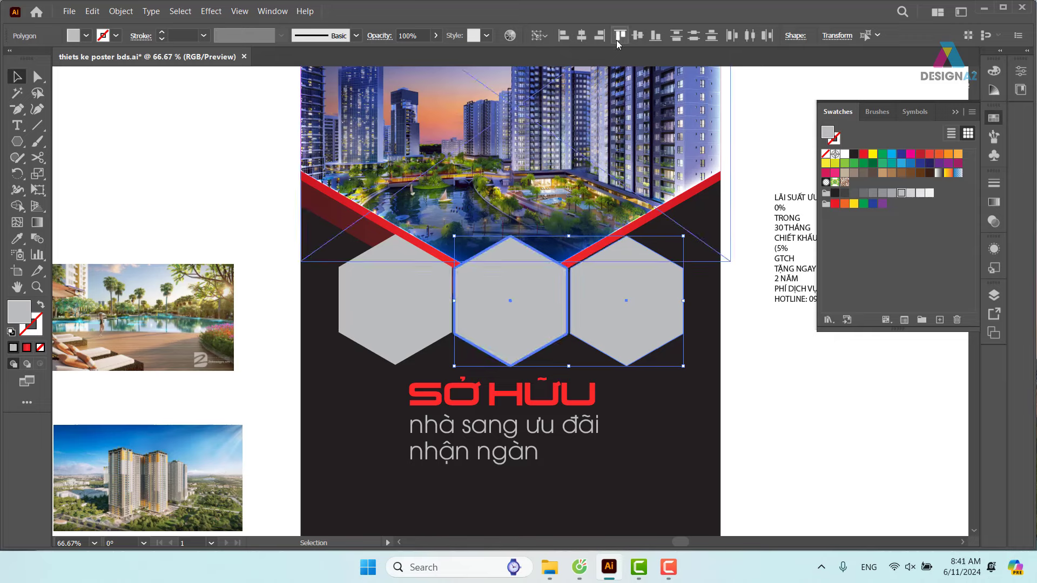
pyautogui.click(773, 455)
pyautogui.click(399, 330)
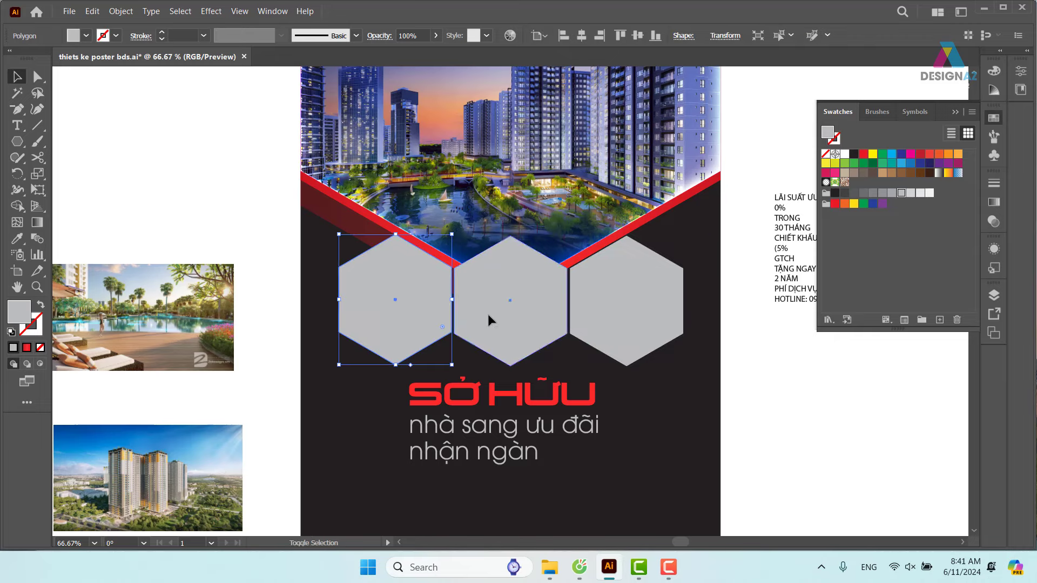
pyautogui.keyDown('shift'); pyautogui.click(522, 303); pyautogui.keyUp('shift')
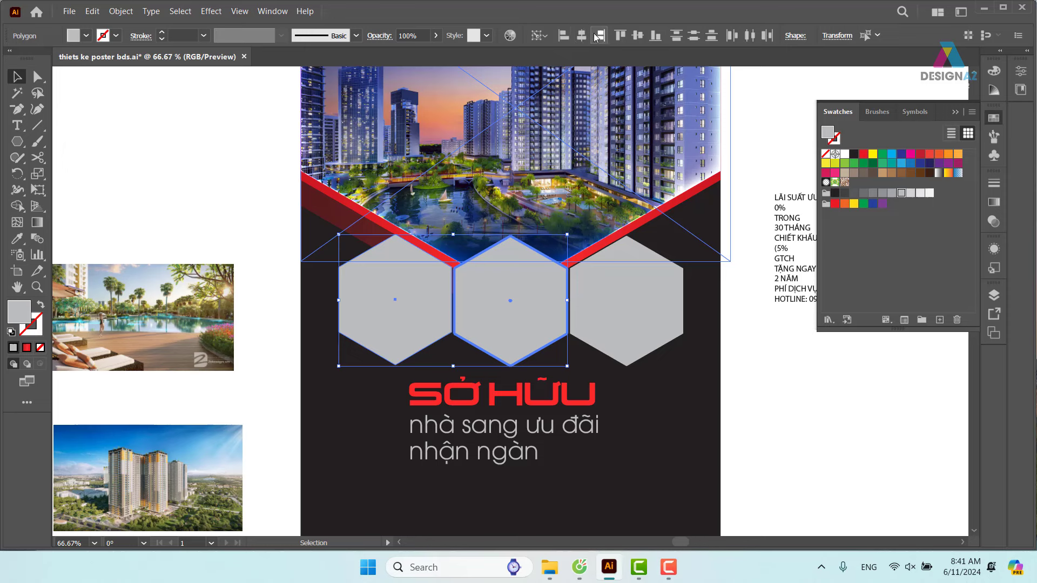
pyautogui.click(618, 37)
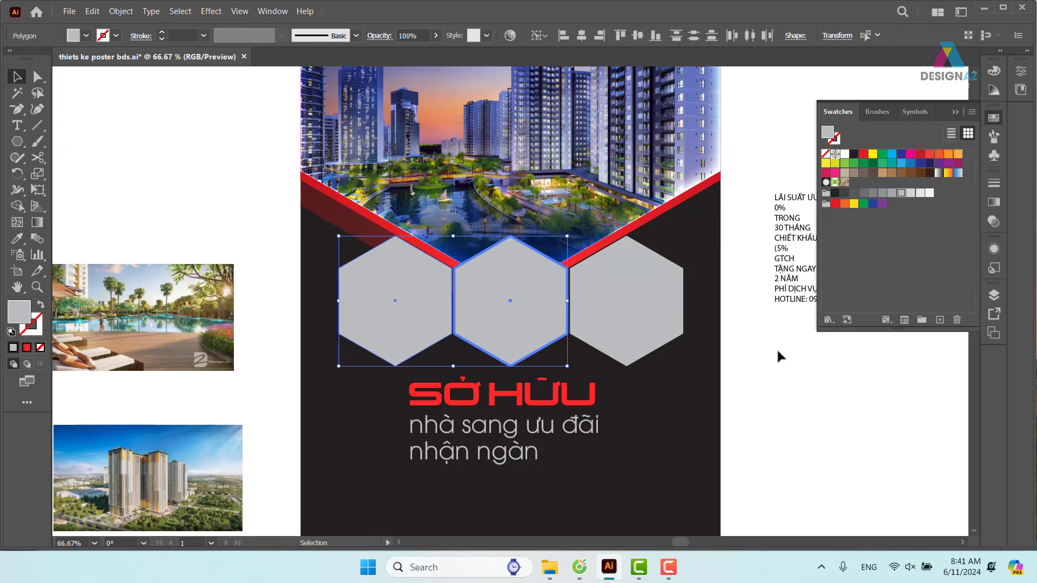
# Step: Group the three hexagons and centre the artwork horizontally on the middle hexagon
pyautogui.click(819, 395)
pyautogui.click(419, 321)
pyautogui.keyDown('shift'); pyautogui.click(511, 324); pyautogui.keyUp('shift')
pyautogui.keyDown('shift'); pyautogui.click(620, 331); pyautogui.keyUp('shift')
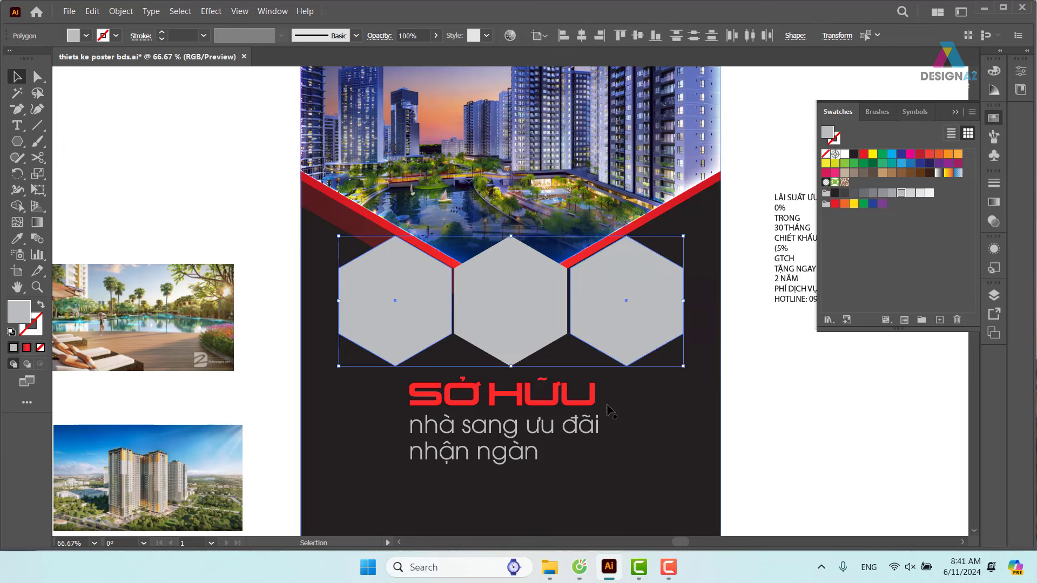
pyautogui.hotkey('ctrl', 'g')
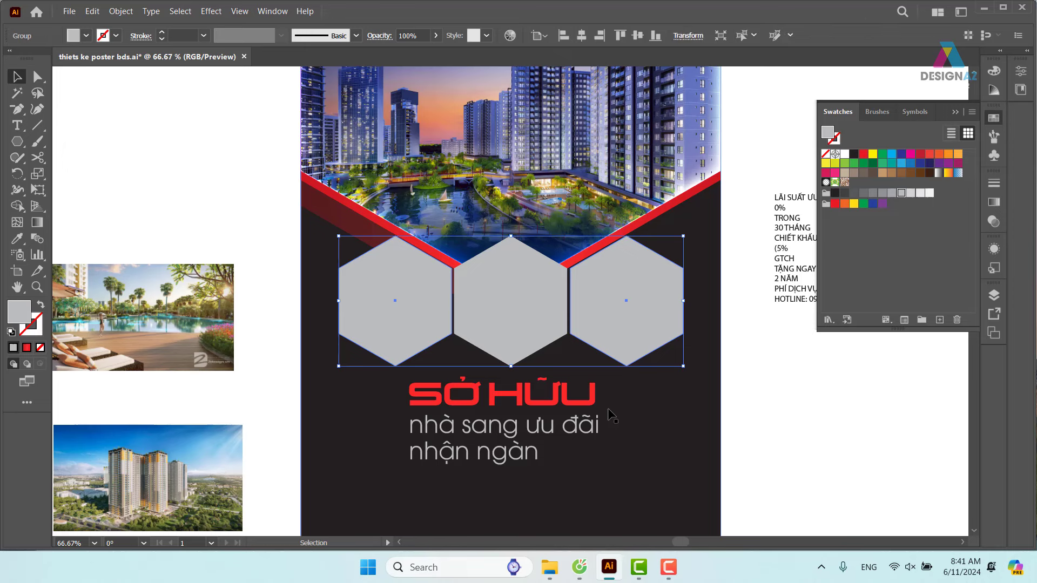
pyautogui.moveTo(625, 308); pyautogui.dragTo(643, 374)
pyautogui.hotkey('ctrl', 'z')
pyautogui.click(822, 427)
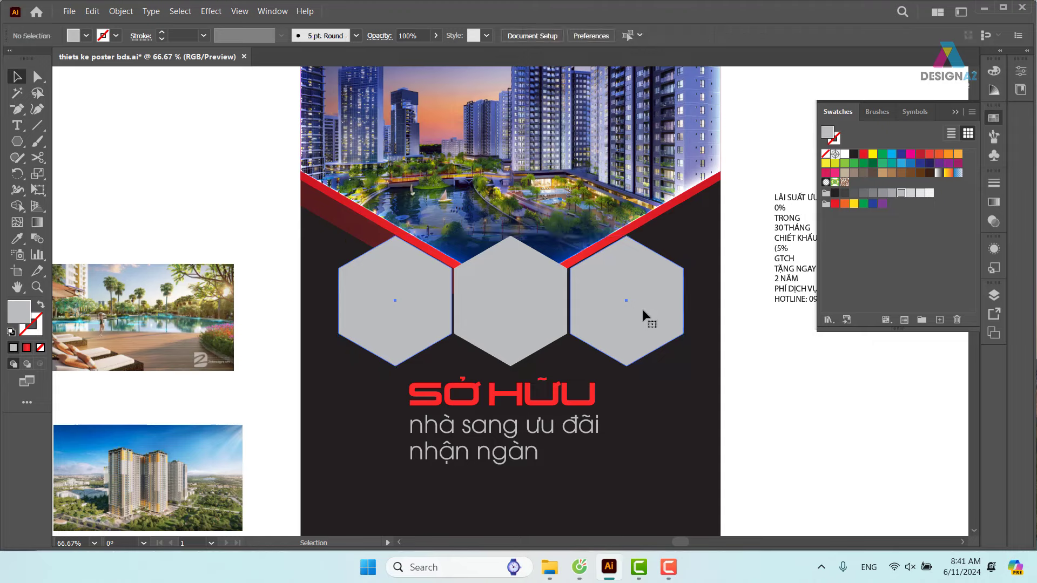
pyautogui.click(643, 309)
pyautogui.click(511, 324)
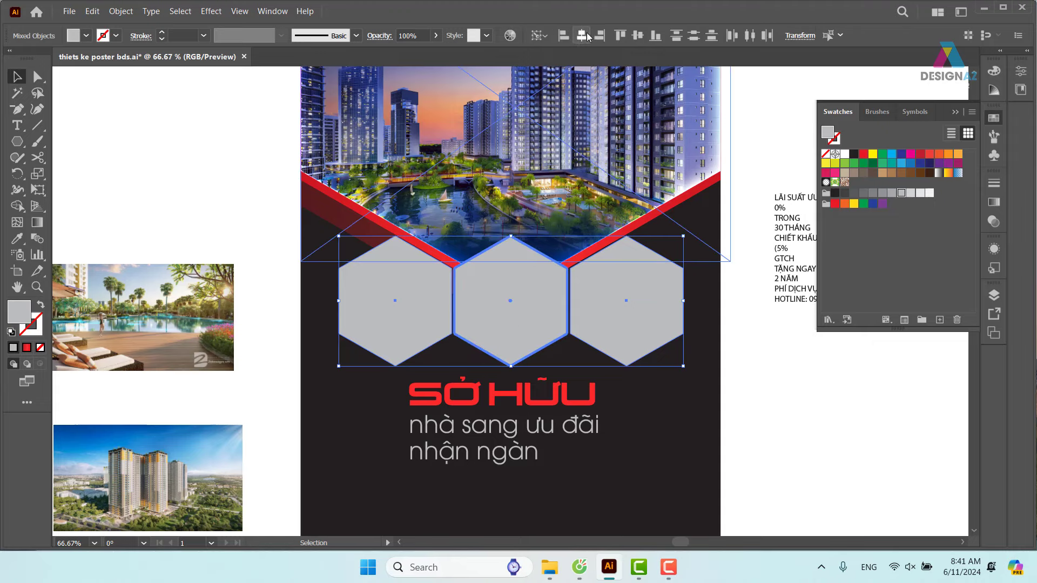
pyautogui.click(587, 36)
# Step: Ungroup the three hexagons into separate shapes and zoom out to the whole poster
pyautogui.click(846, 381)
pyautogui.press('z')
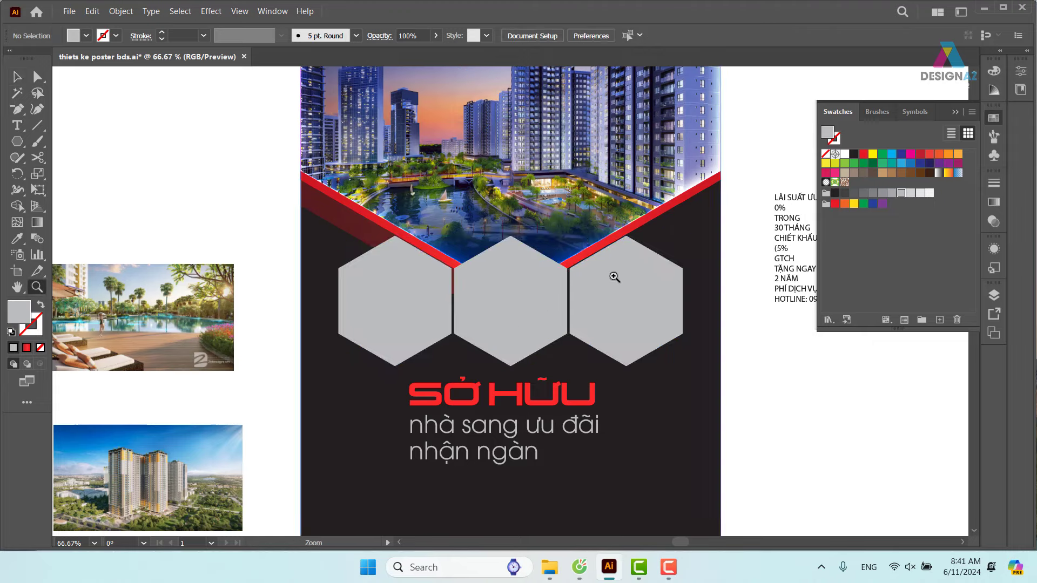
pyautogui.moveTo(613, 275); pyautogui.dragTo(630, 264)
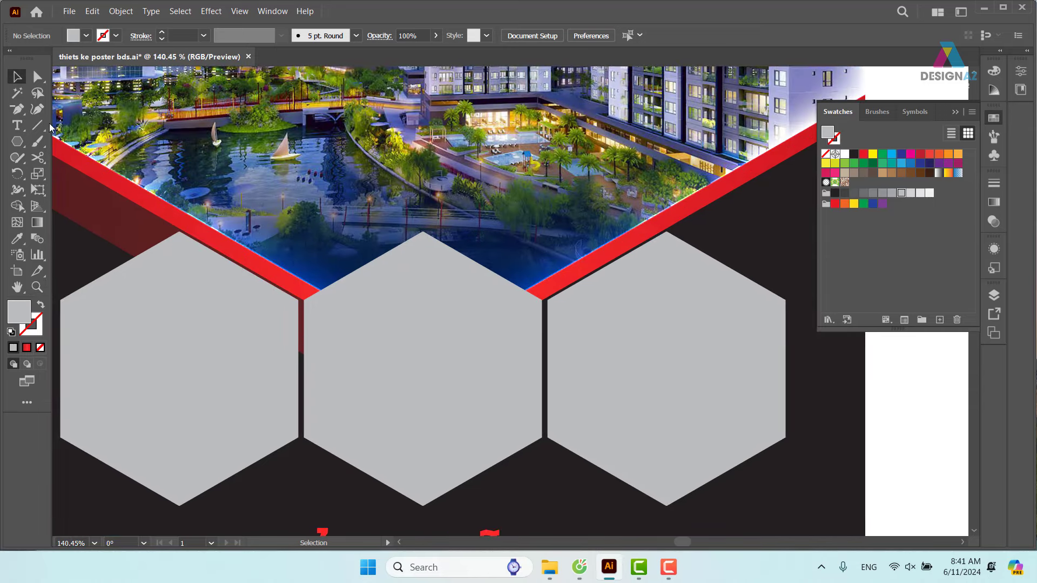
pyautogui.click(167, 294)
pyautogui.rightClick(162, 283)
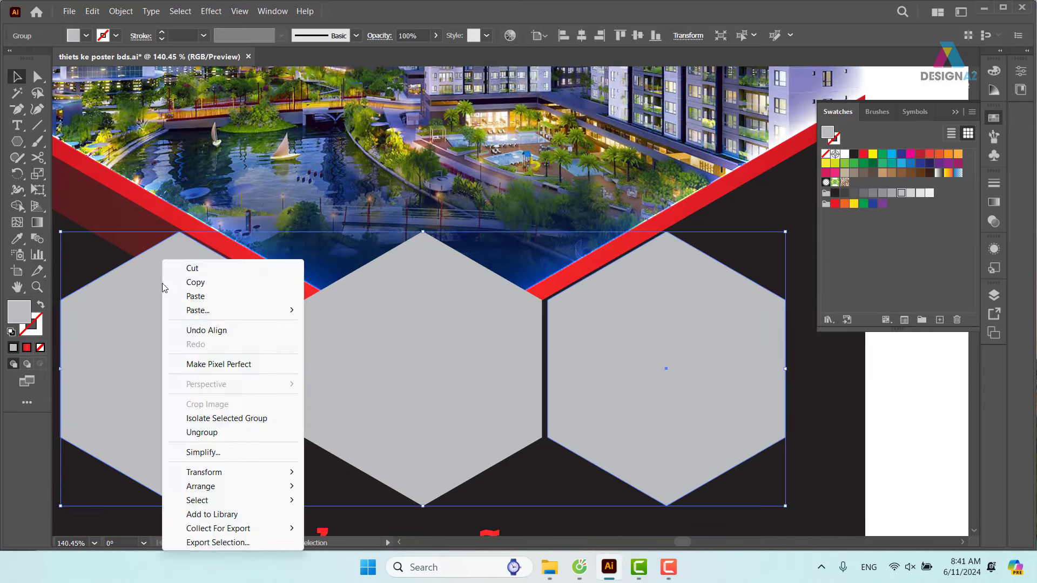
pyautogui.click(219, 432)
pyautogui.click(892, 441)
pyautogui.moveTo(683, 418)
pyautogui.mouseDown()
pyautogui.moveTo(602, 417)
pyautogui.moveTo(639, 365)
pyautogui.mouseUp()
pyautogui.hotkey('ctrl', '-')
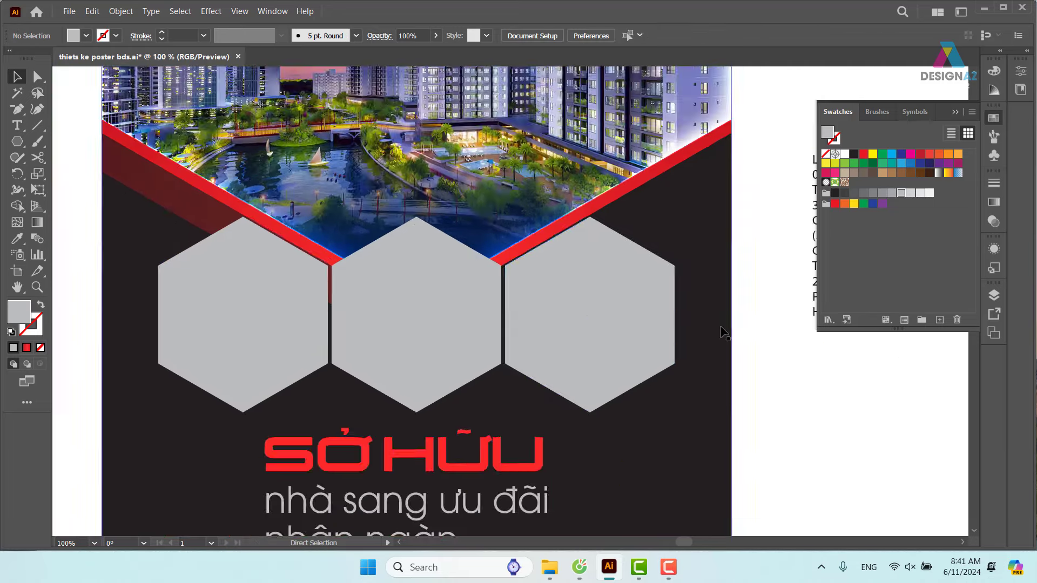
pyautogui.hotkey('ctrl', '-')
pyautogui.hotkey('ctrl', '-')
# Step: Clip the living-room interior photo inside the central hexagon with a clipping mask
pyautogui.moveTo(478, 328); pyautogui.dragTo(508, 192)
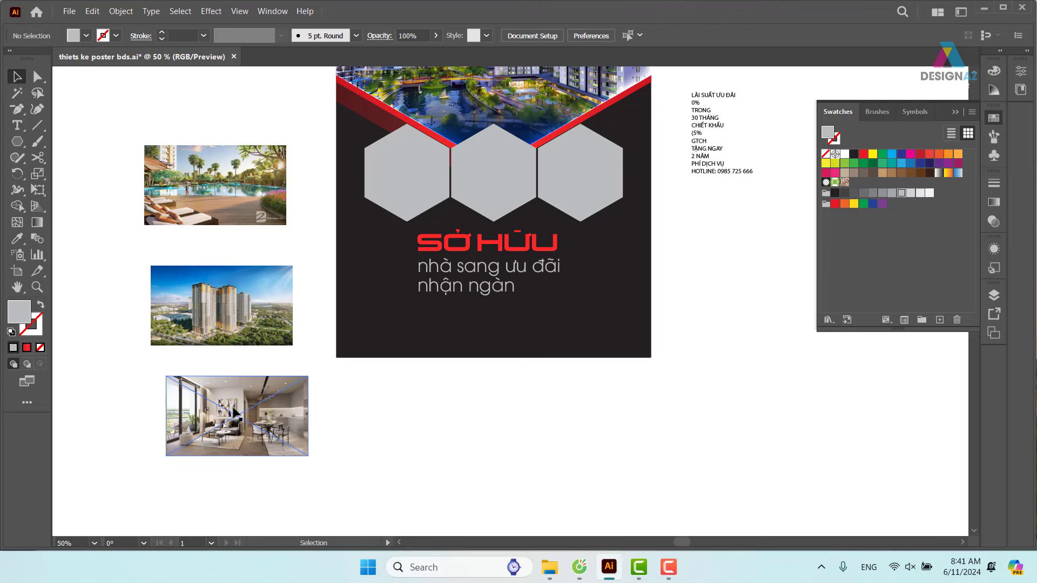
pyautogui.moveTo(242, 418); pyautogui.dragTo(524, 230)
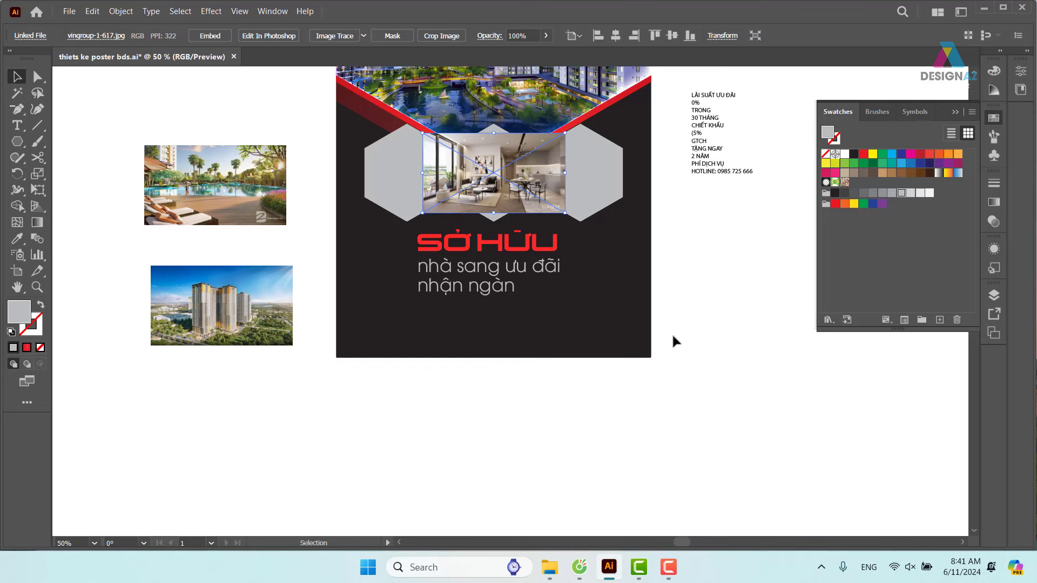
pyautogui.hotkey('ctrl', 'shift', '[')
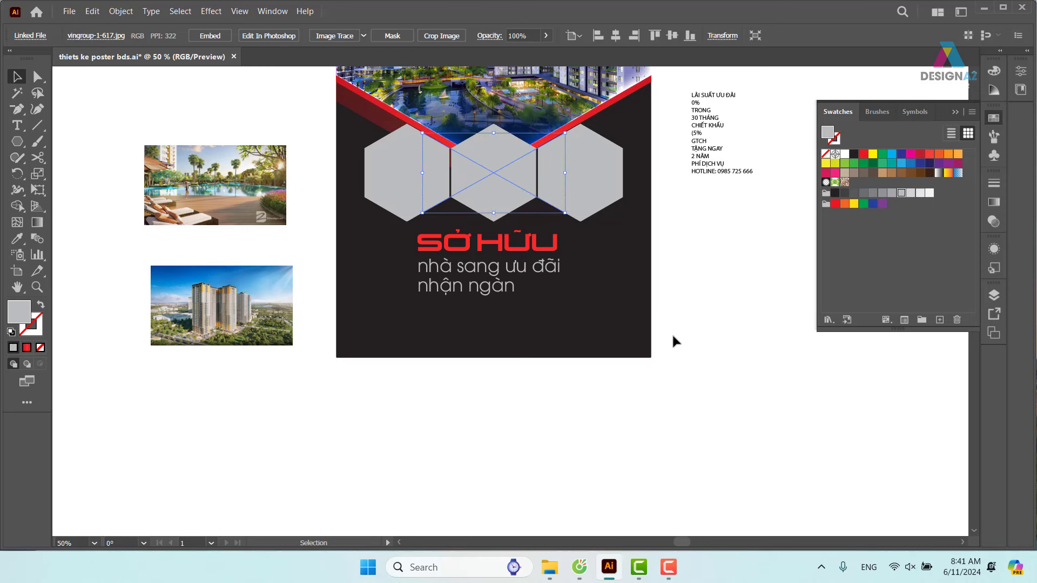
pyautogui.keyDown('shift'); pyautogui.click(503, 154); pyautogui.keyUp('shift')
pyautogui.rightClick(511, 149)
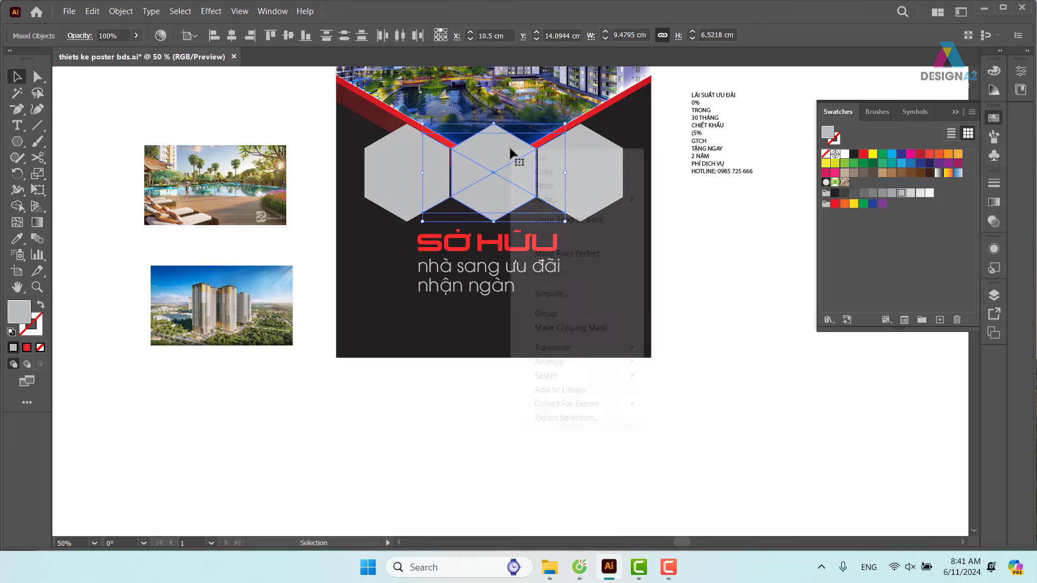
pyautogui.click(557, 327)
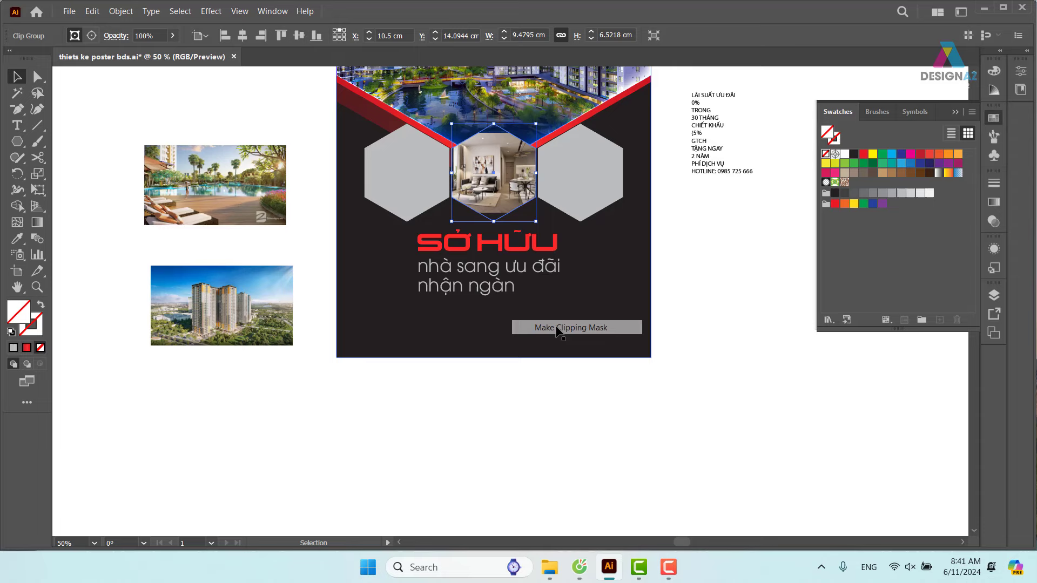
pyautogui.click(733, 304)
# Step: Enlarge the interior photo and shift it right so it fills the central hexagon
pyautogui.press('z')
pyautogui.moveTo(512, 157)
pyautogui.mouseDown()
pyautogui.moveTo(617, 251)
pyautogui.moveTo(587, 288)
pyautogui.mouseUp()
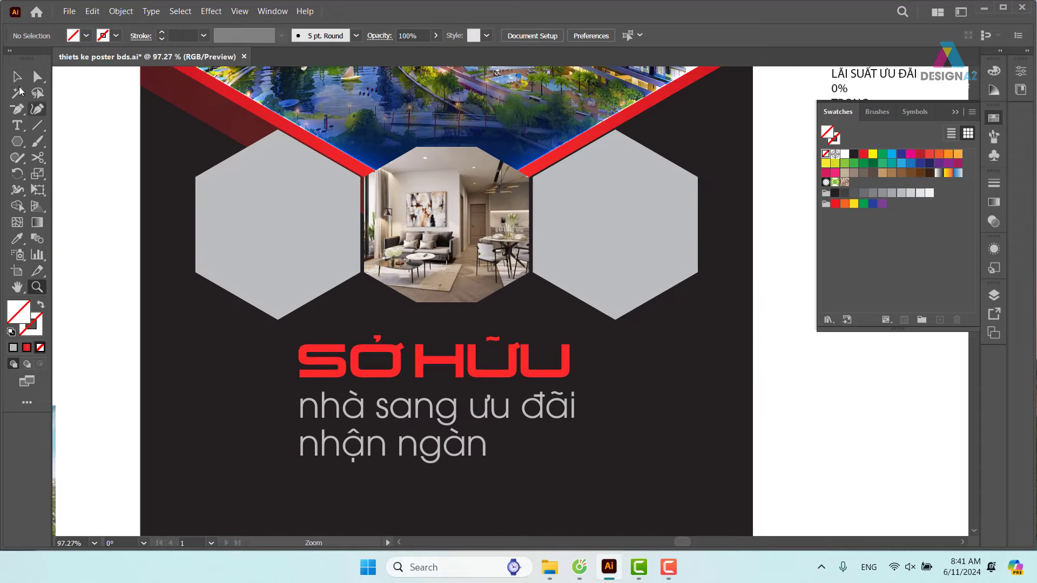
pyautogui.click(16, 77)
pyautogui.click(486, 265)
pyautogui.doubleClick(482, 218)
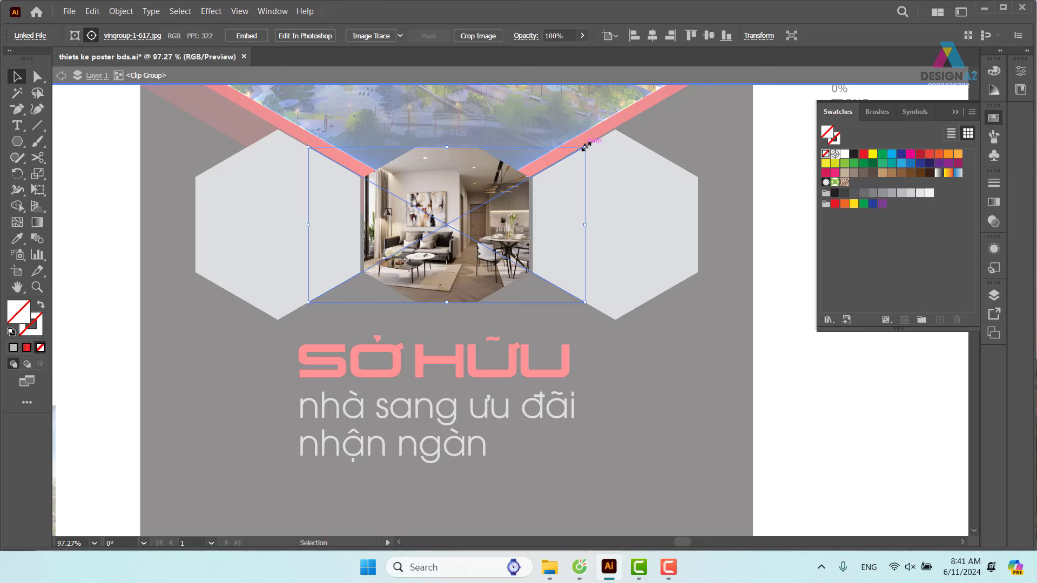
pyautogui.moveTo(585, 147); pyautogui.dragTo(621, 131)
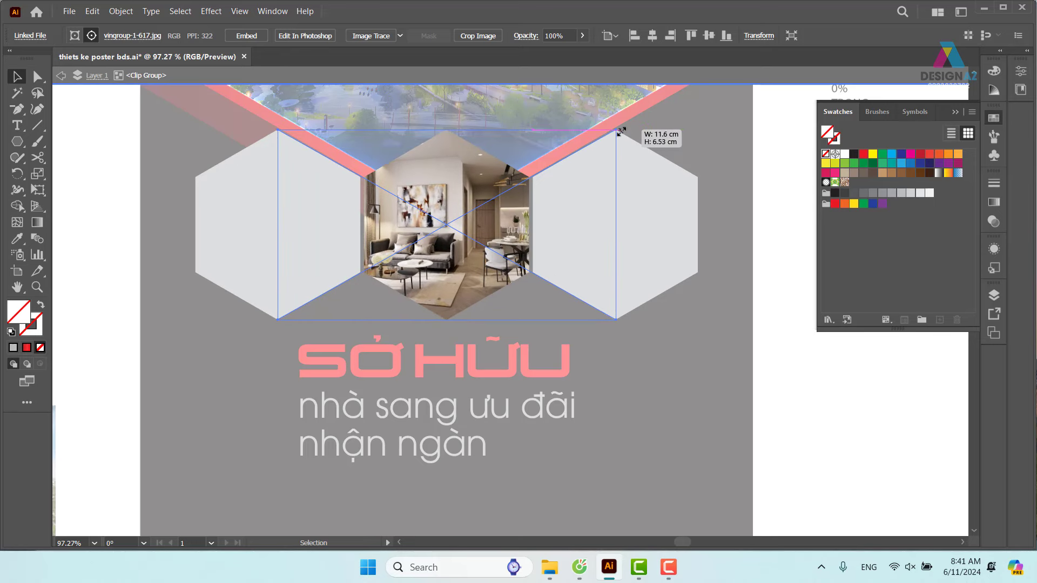
pyautogui.moveTo(466, 227); pyautogui.dragTo(502, 228)
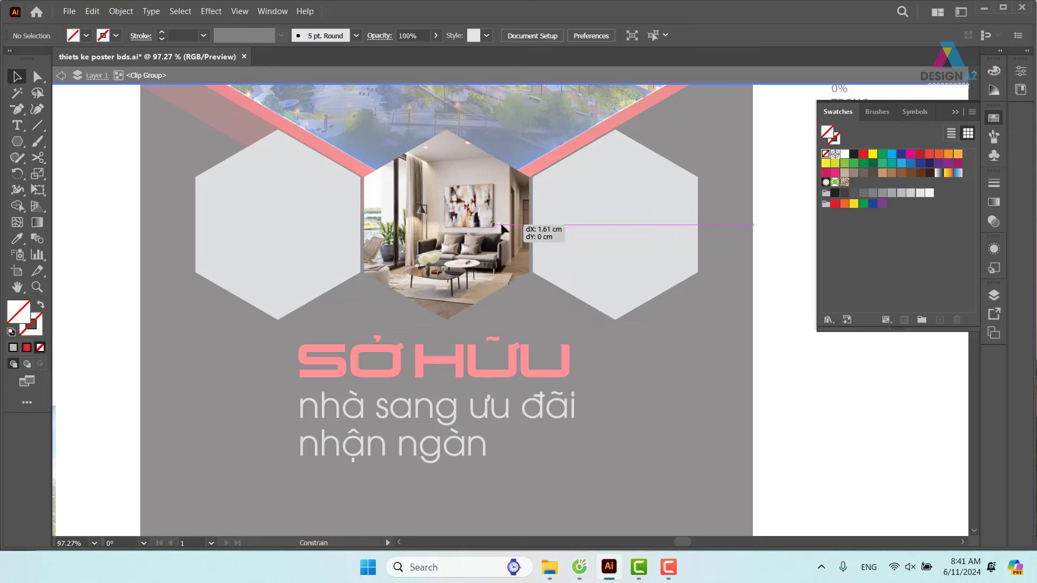
pyautogui.moveTo(502, 227); pyautogui.dragTo(502, 227)
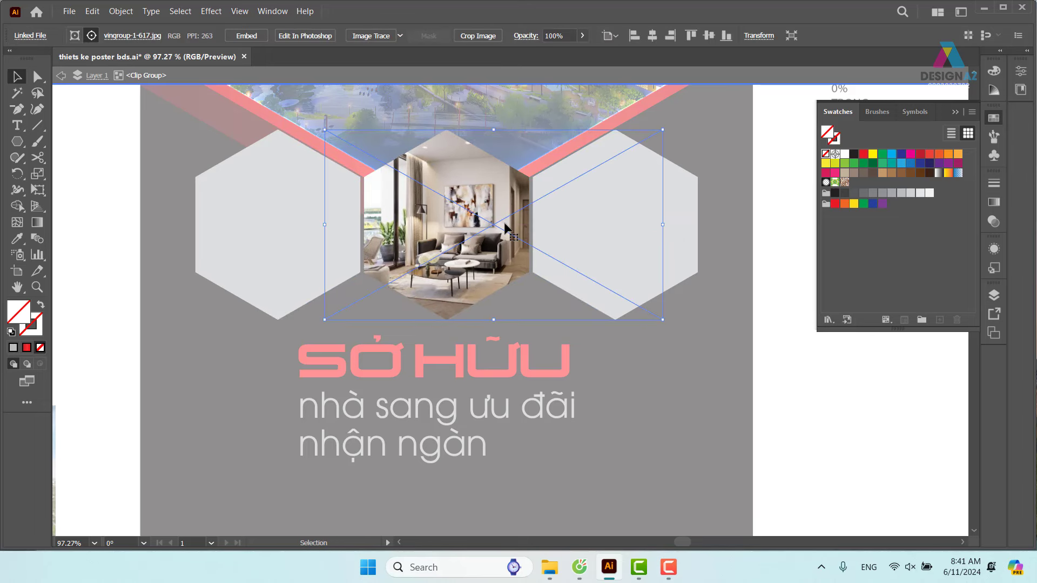
pyautogui.doubleClick(823, 411)
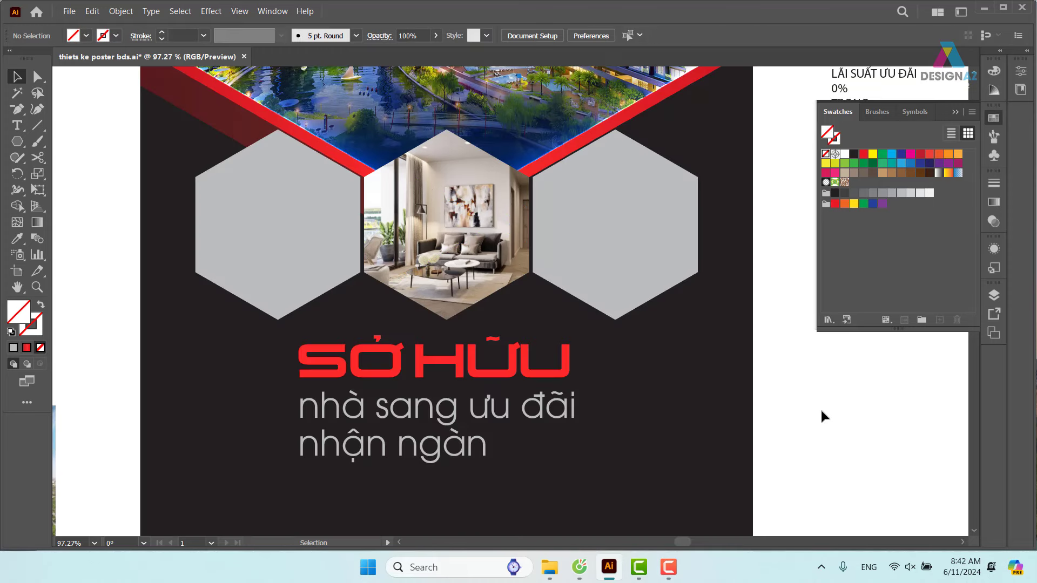
pyautogui.hotkey('ctrl', '-')
pyautogui.hotkey('ctrl', '-')
pyautogui.hotkey('ctrl', '-')
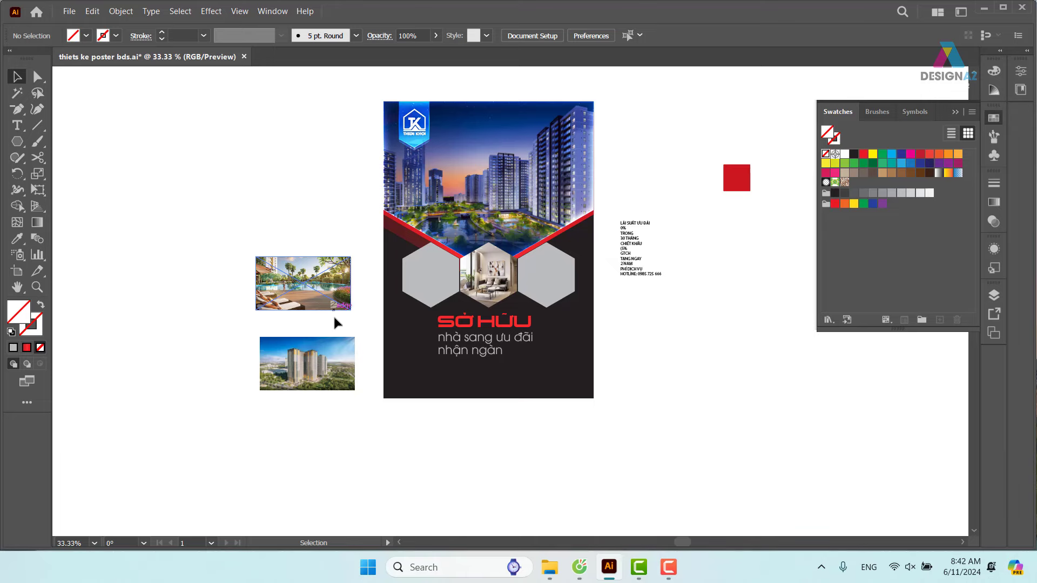
# Step: Clip the pool photo inside the left hexagon with a clipping mask
pyautogui.moveTo(302, 291); pyautogui.dragTo(446, 283)
pyautogui.press('z')
pyautogui.click(520, 287)
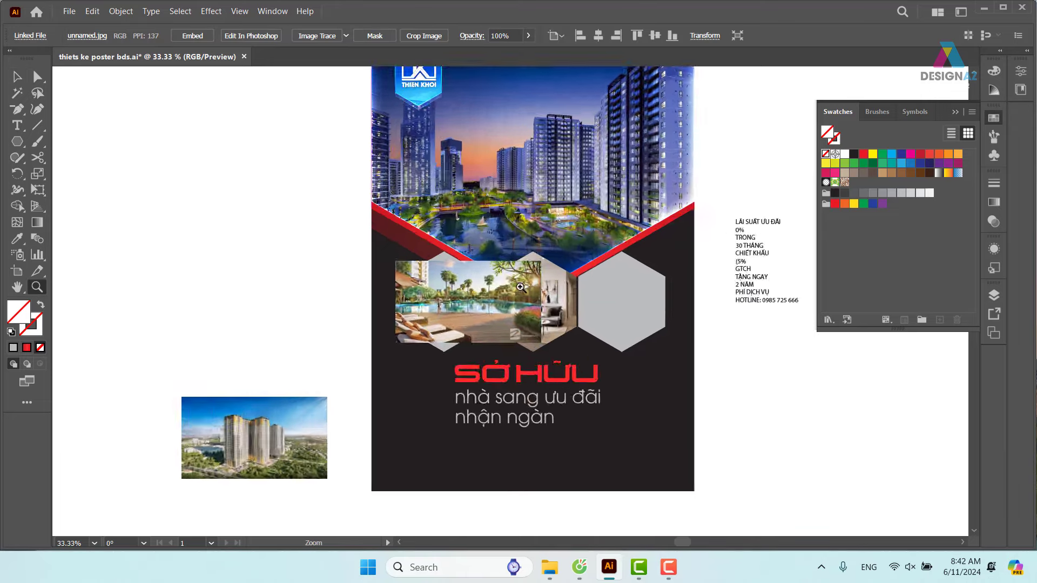
pyautogui.press('v')
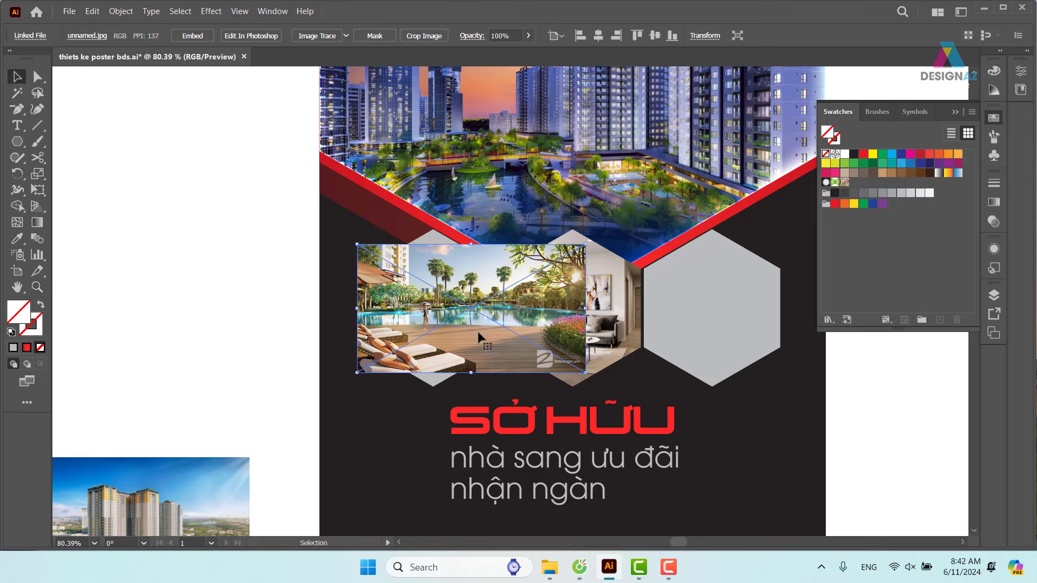
pyautogui.hotkey('ctrl', 'shift', '[')
pyautogui.keyDown('shift'); pyautogui.click(428, 313); pyautogui.keyUp('shift')
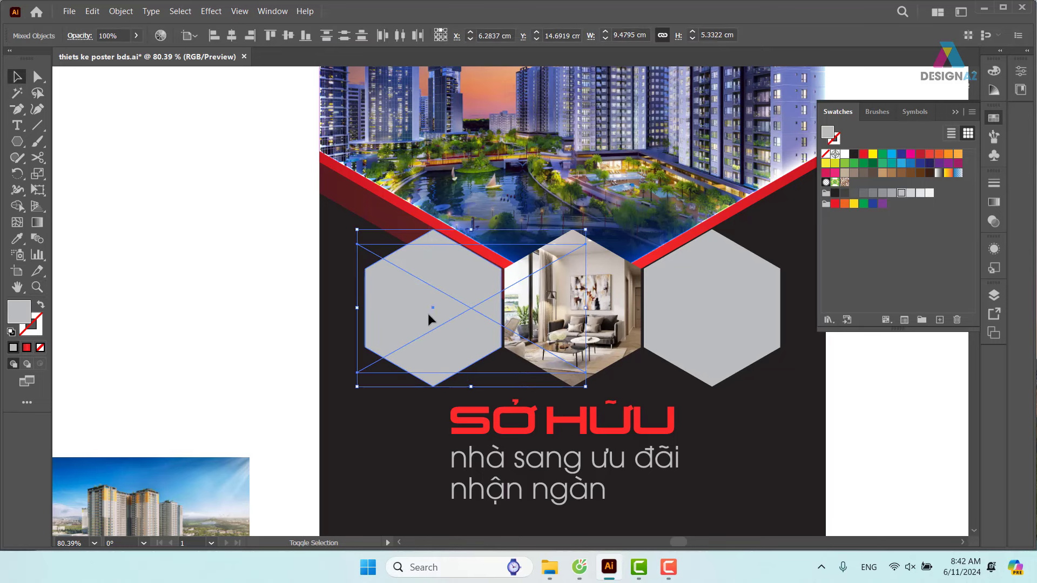
pyautogui.rightClick(428, 313)
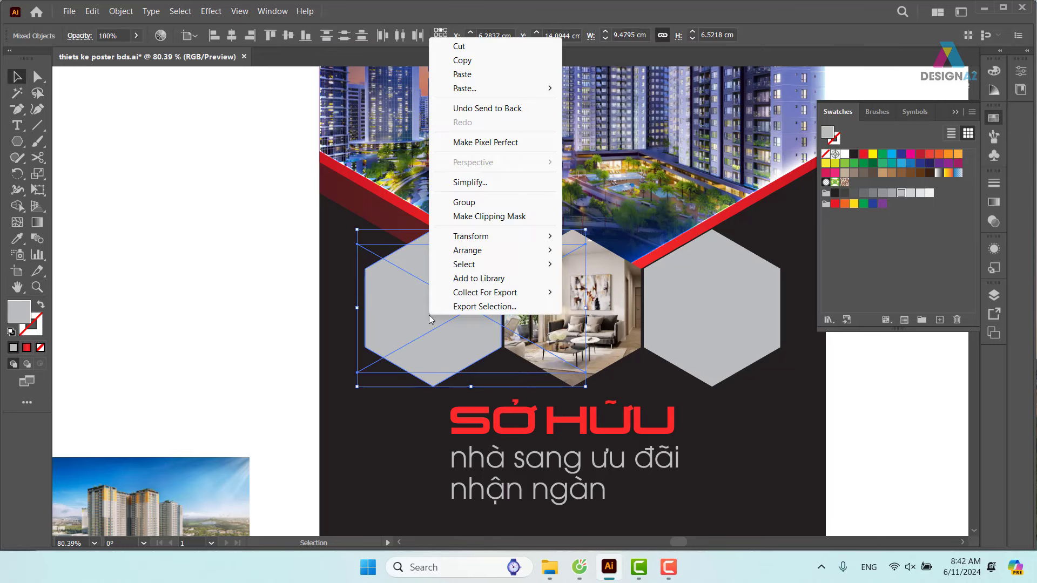
pyautogui.click(511, 217)
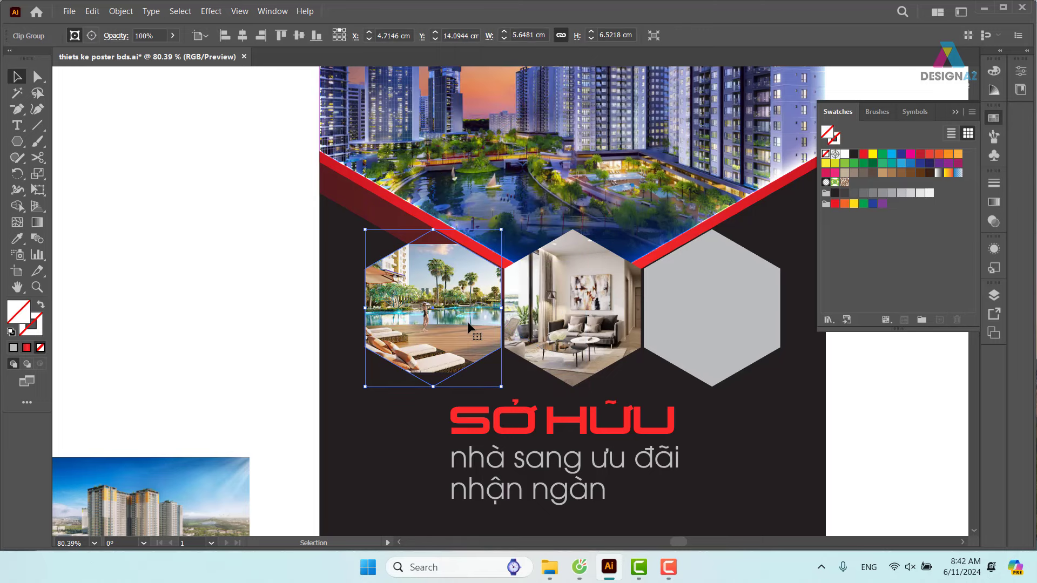
# Step: Enlarge and reposition the pool photo so it fills the left hexagon
pyautogui.doubleClick(467, 322)
pyautogui.click(475, 325)
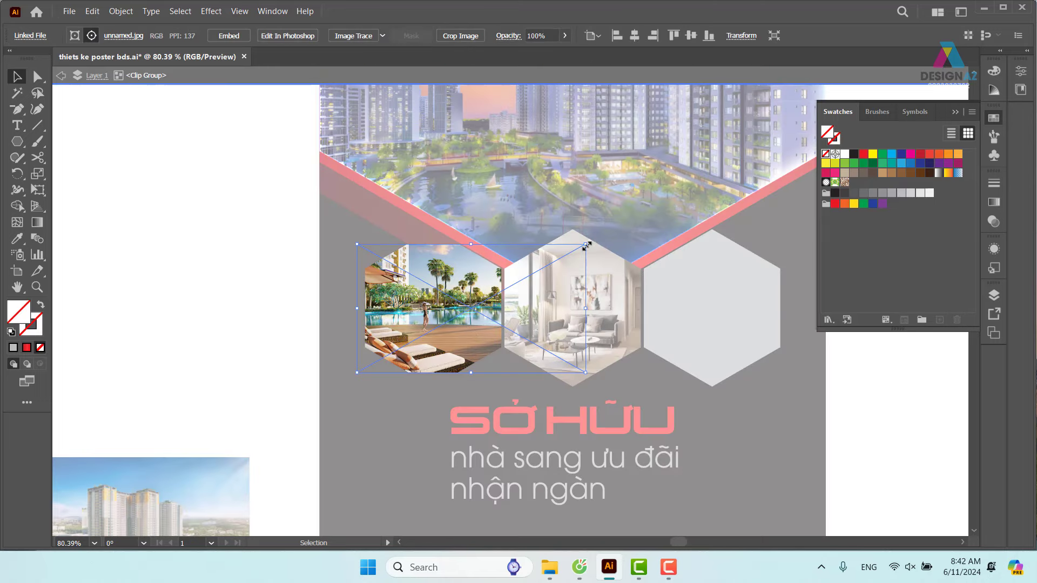
pyautogui.moveTo(585, 246); pyautogui.dragTo(611, 229)
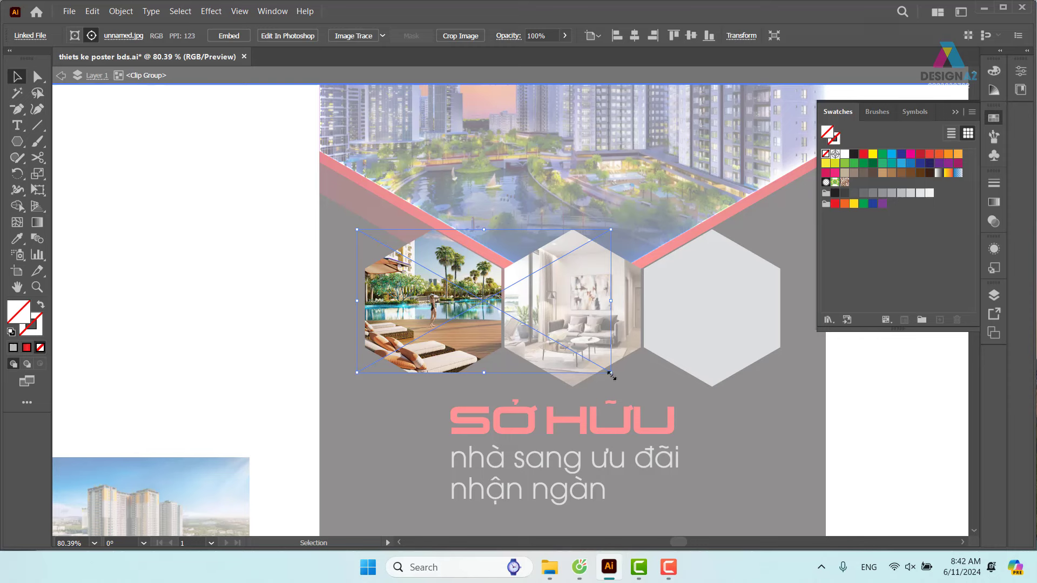
pyautogui.moveTo(611, 372); pyautogui.dragTo(635, 386)
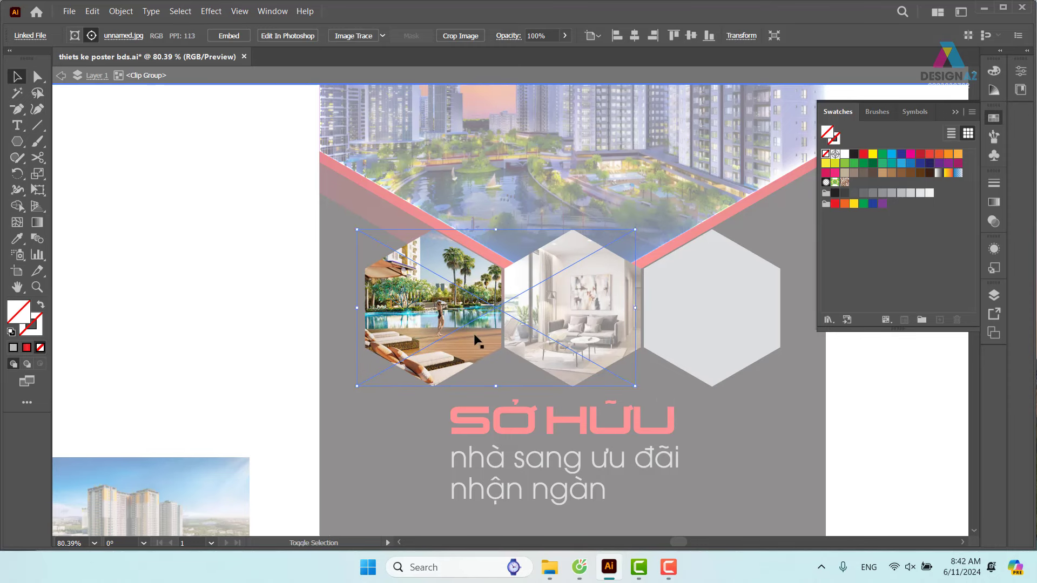
pyautogui.moveTo(441, 328)
pyautogui.mouseDown()
pyautogui.moveTo(456, 328)
pyautogui.moveTo(403, 336)
pyautogui.mouseUp()
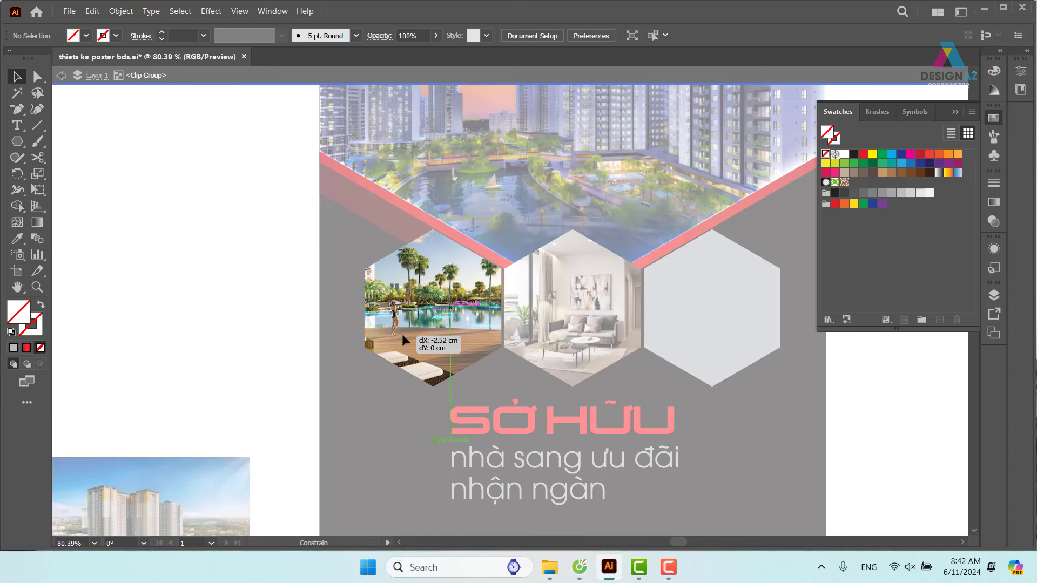
pyautogui.moveTo(403, 338)
pyautogui.mouseDown()
pyautogui.moveTo(442, 337)
pyautogui.moveTo(451, 323)
pyautogui.mouseUp()
pyautogui.doubleClick(175, 288)
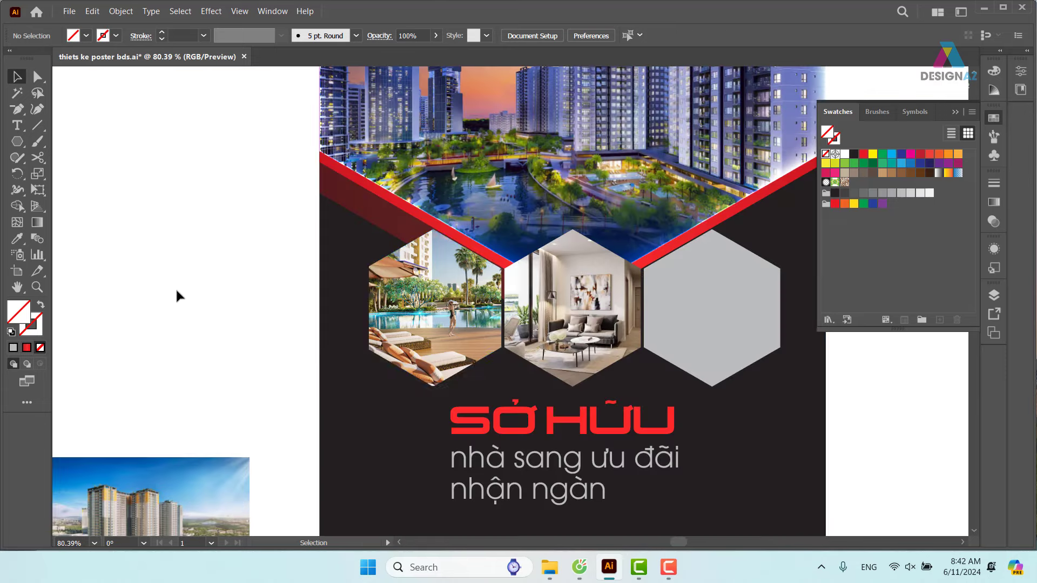
# Step: Move the building photo over the right hexagon
pyautogui.moveTo(632, 410); pyautogui.dragTo(513, 382)
pyautogui.hotkey('ctrl', '-')
pyautogui.hotkey('ctrl', '-')
pyautogui.hotkey('ctrl', '-')
pyautogui.click(302, 372)
pyautogui.moveTo(302, 372); pyautogui.dragTo(513, 309)
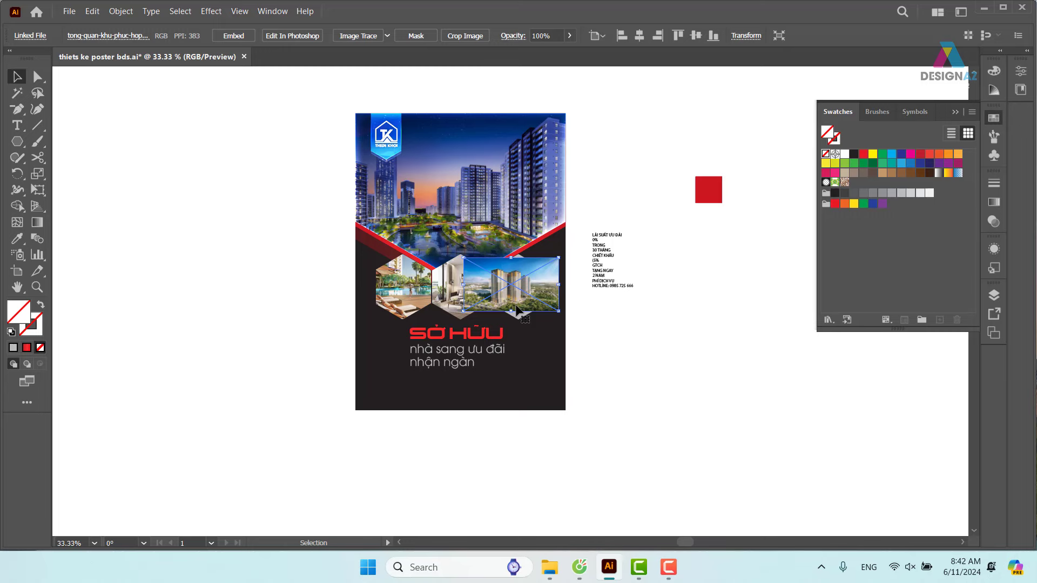
# Step: Clip the building photo inside the right hexagon with a clipping mask
pyautogui.hotkey('ctrl', '+')
pyautogui.hotkey('ctrl', '+')
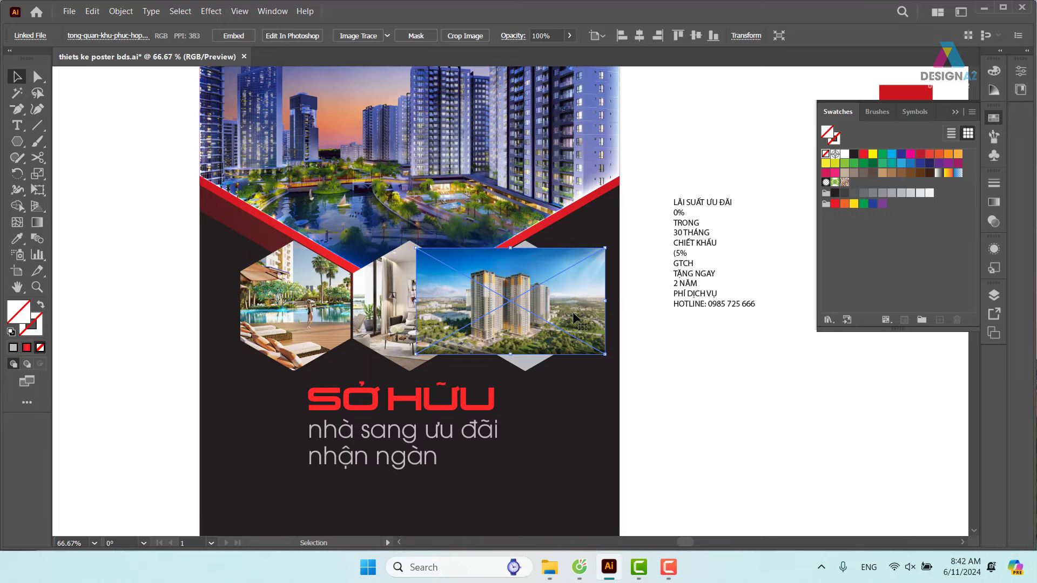
pyautogui.hotkey('ctrl', 'shift', '[')
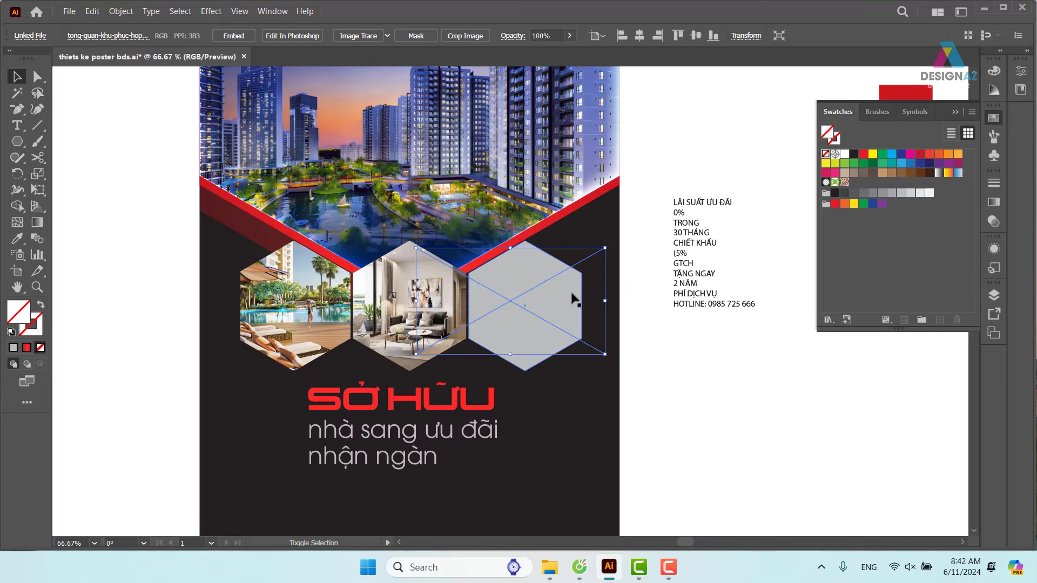
pyautogui.keyDown('shift'); pyautogui.click(571, 293); pyautogui.keyUp('shift')
pyautogui.rightClick(571, 293)
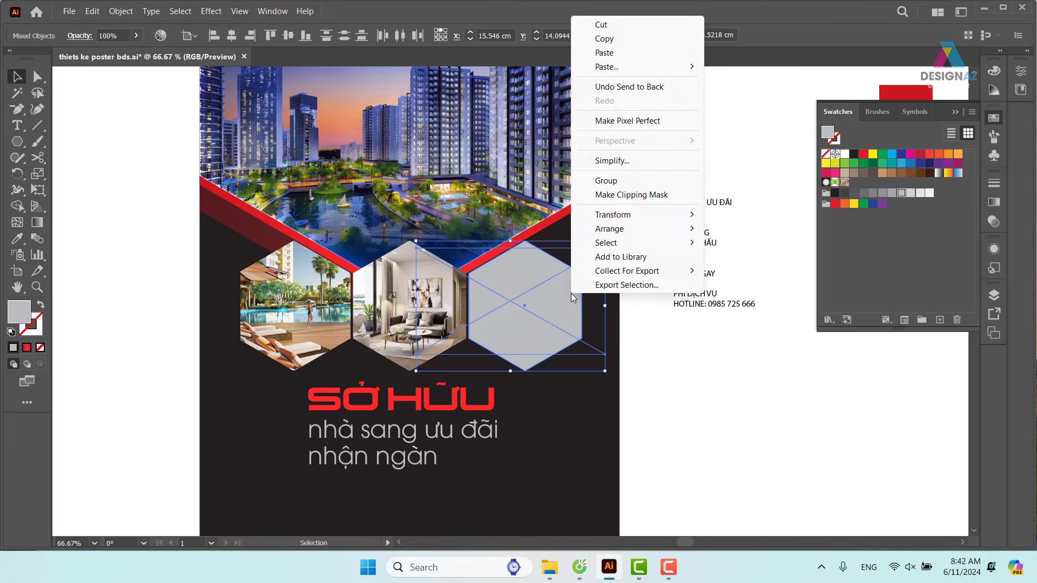
pyautogui.click(623, 195)
# Step: Enlarge the building photo, shift it left within the hexagon, and exit isolation mode
pyautogui.doubleClick(545, 324)
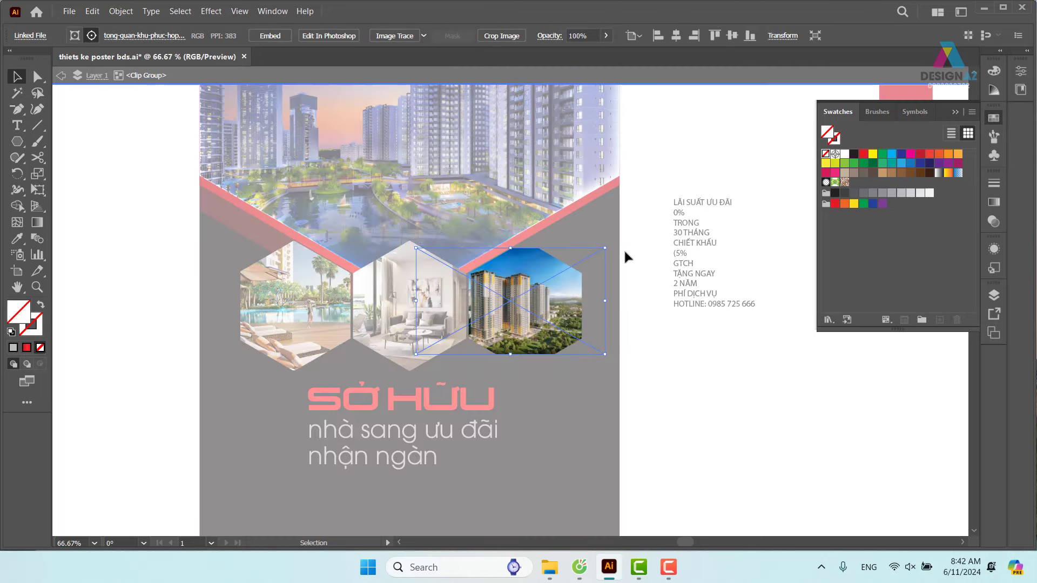
pyautogui.moveTo(603, 250); pyautogui.dragTo(624, 237)
pyautogui.moveTo(624, 357); pyautogui.dragTo(653, 379)
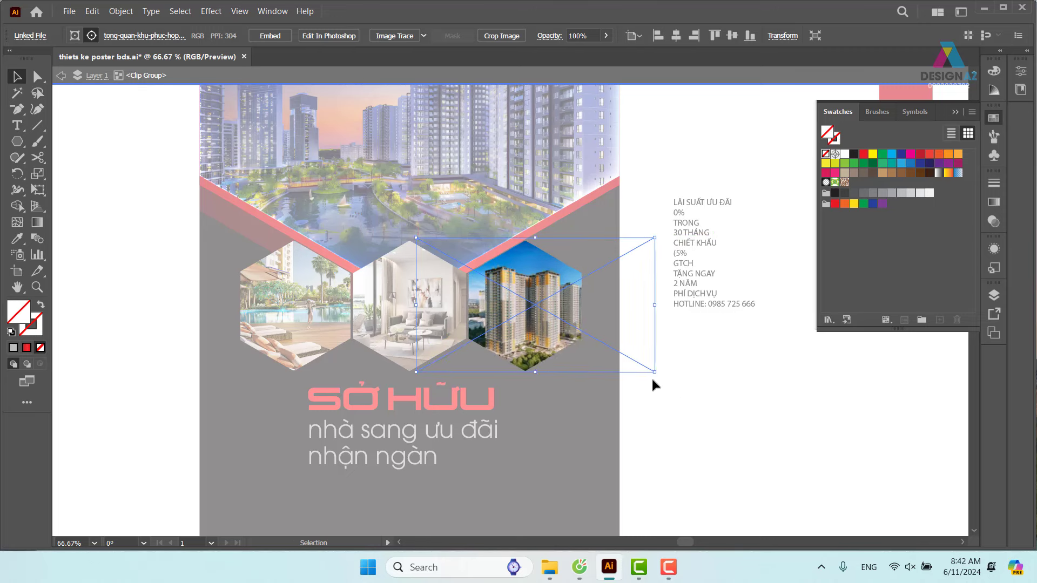
pyautogui.keyDown('shift'); pyautogui.click(542, 331); pyautogui.keyUp('shift')
pyautogui.moveTo(549, 336); pyautogui.dragTo(535, 338)
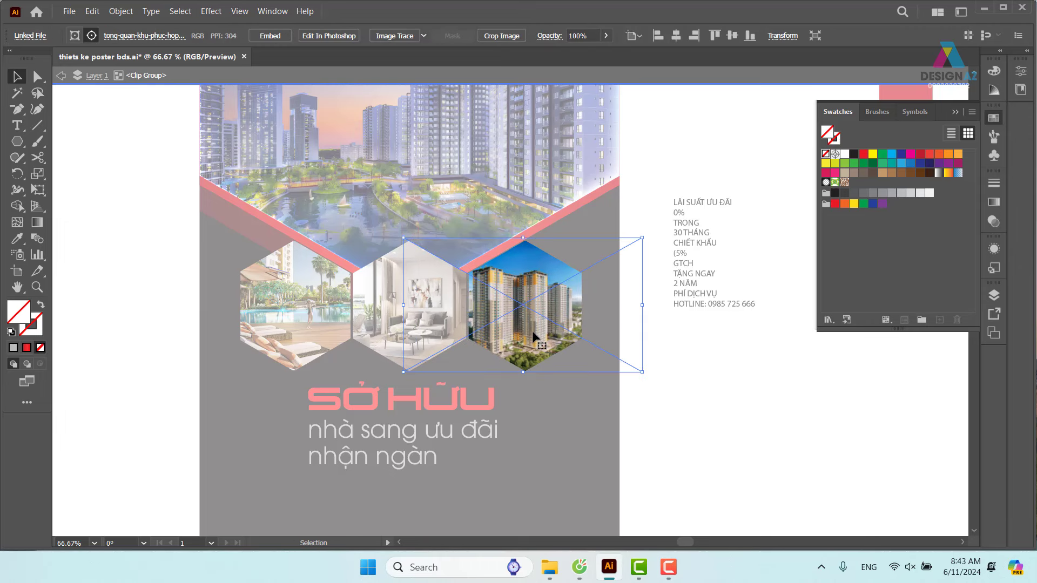
pyautogui.doubleClick(711, 481)
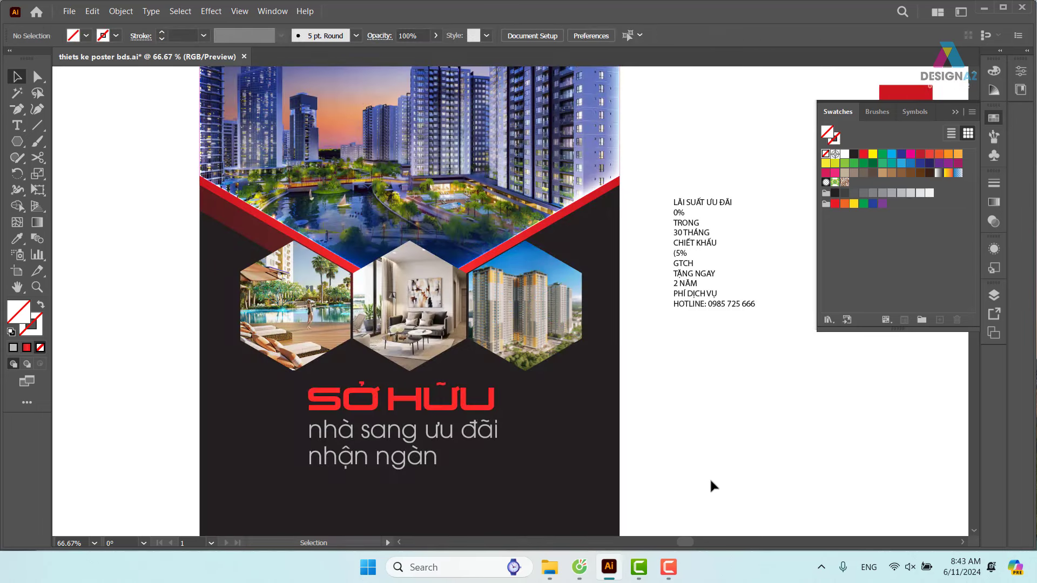
# Step: Duplicate the building hexagon photo to a spot beside the poster
pyautogui.scroll(-2, 627, 408)
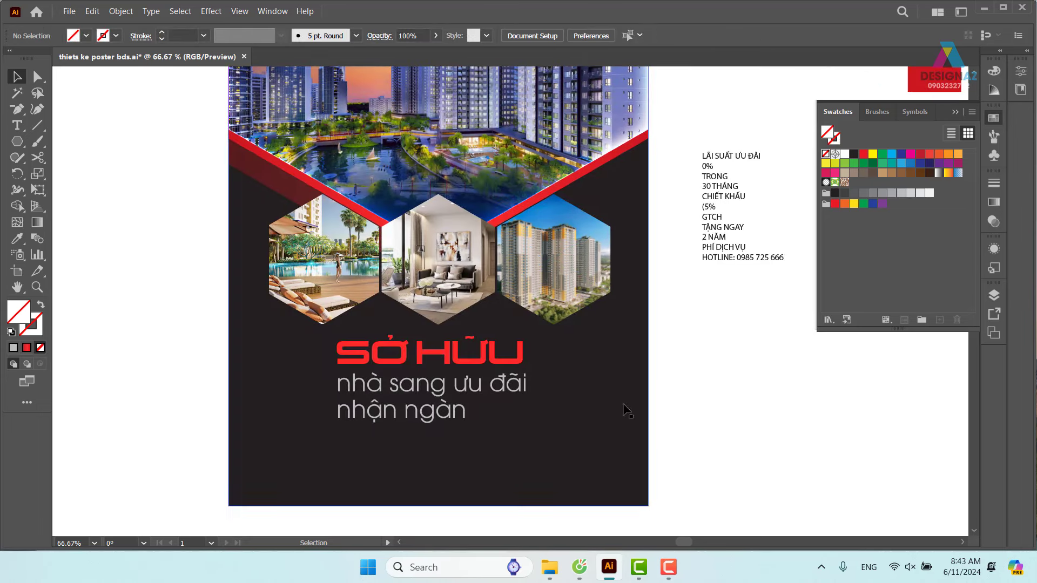
pyautogui.moveTo(671, 351); pyautogui.dragTo(636, 346)
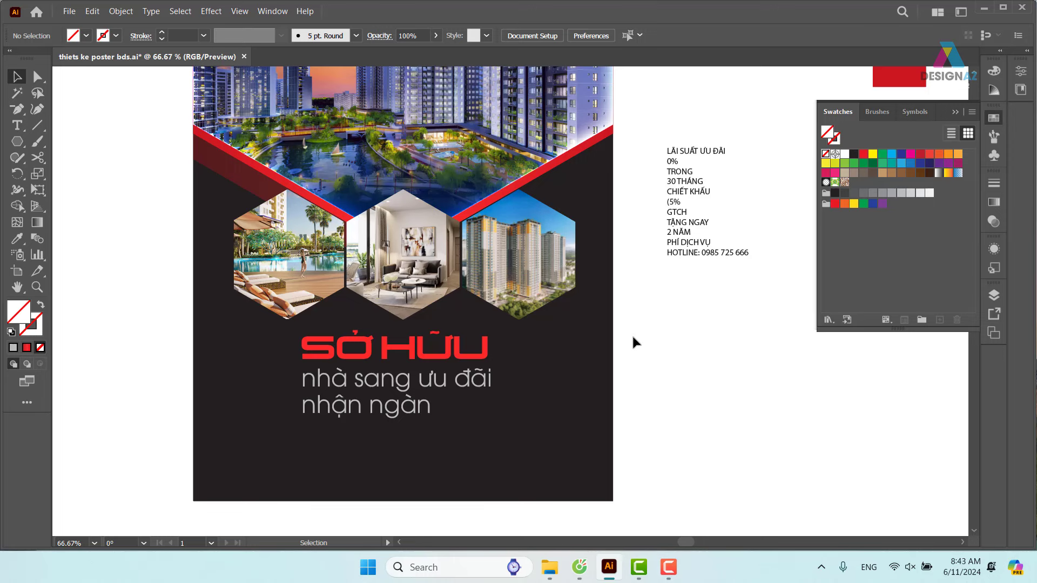
pyautogui.moveTo(551, 262); pyautogui.dragTo(741, 352)
# Step: Release the copy's clipping mask, delete the building photo, and fill the hexagon blue
pyautogui.rightClick(726, 337)
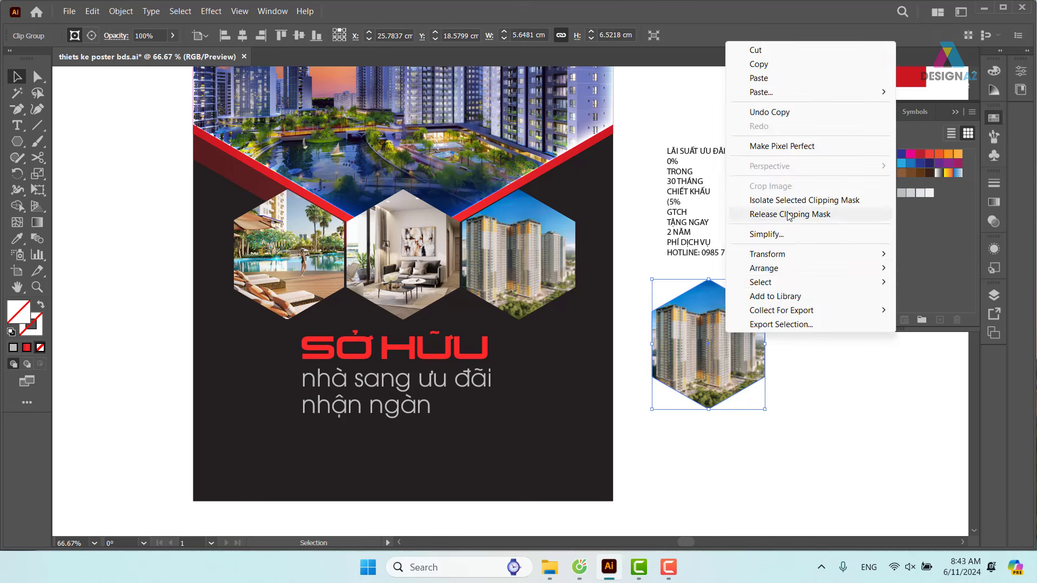
pyautogui.click(128, 16)
pyautogui.moveTo(188, 481)
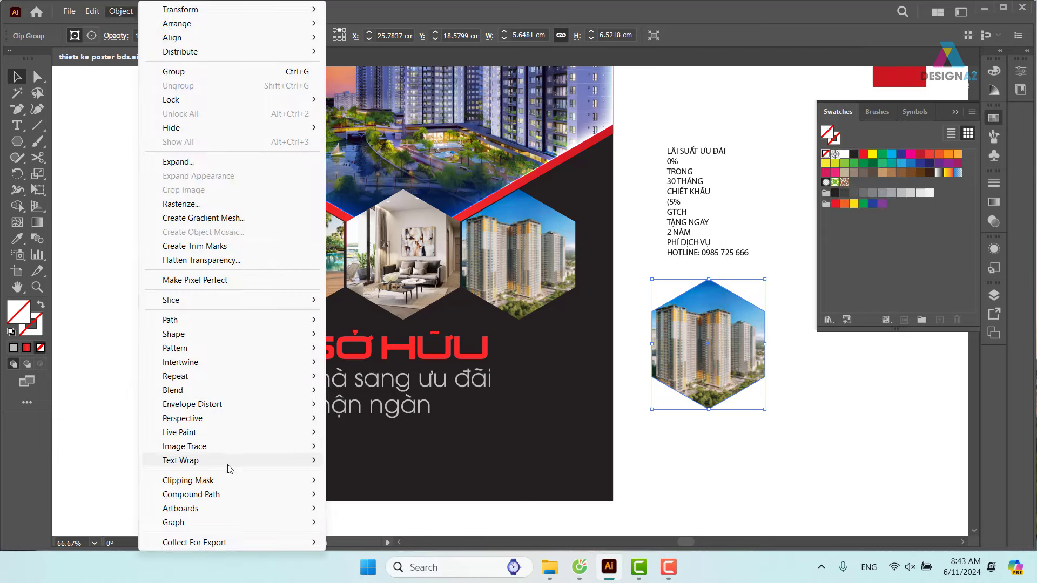
pyautogui.click(413, 494)
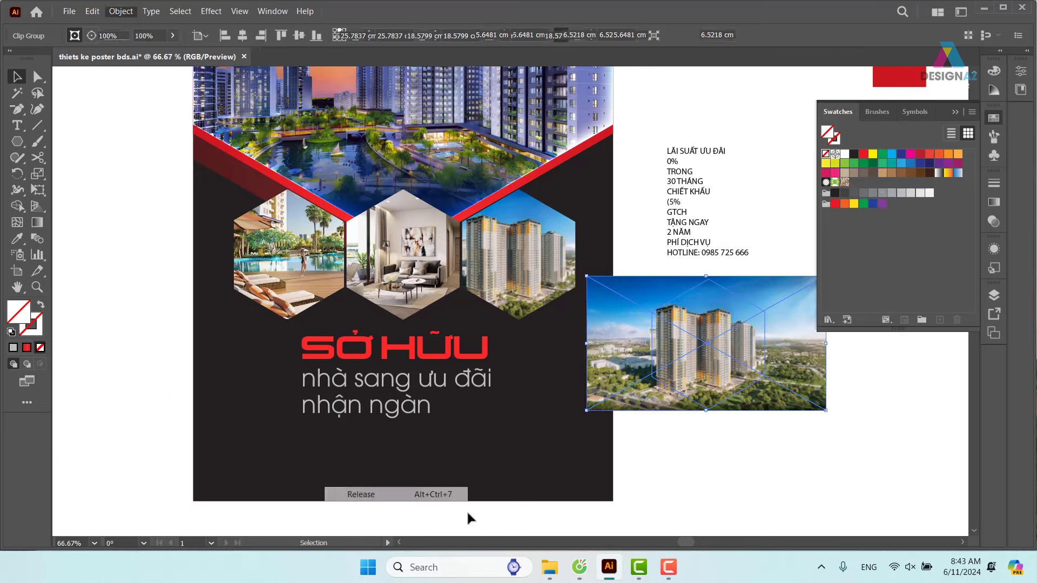
pyautogui.click(867, 502)
pyautogui.moveTo(813, 408)
pyautogui.mouseDown()
pyautogui.moveTo(817, 457)
pyautogui.moveTo(726, 339)
pyautogui.mouseUp()
pyautogui.press('Delete')
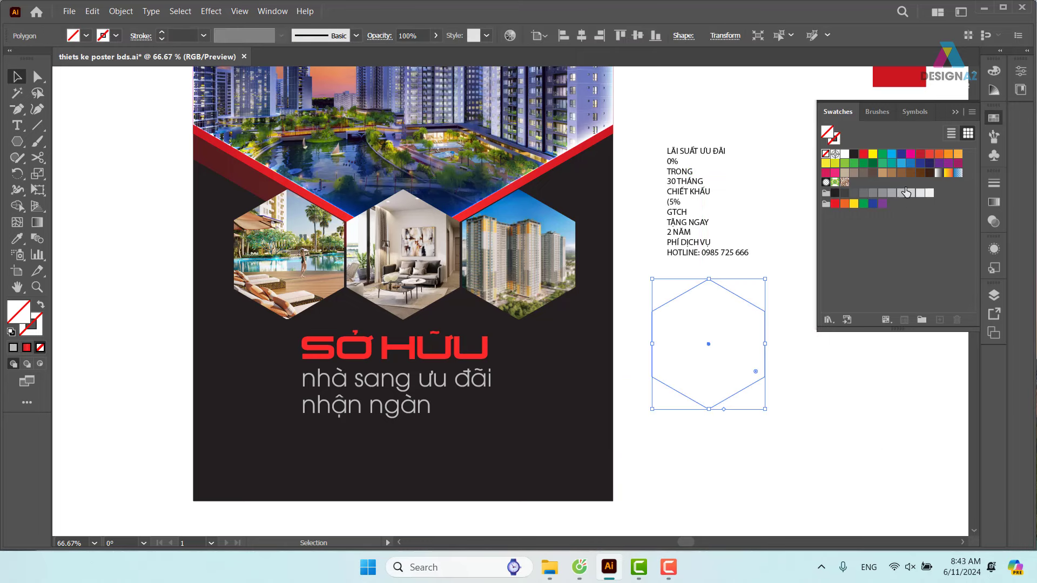
pyautogui.click(901, 164)
pyautogui.click(763, 415)
pyautogui.hscroll(5, 702, 400)
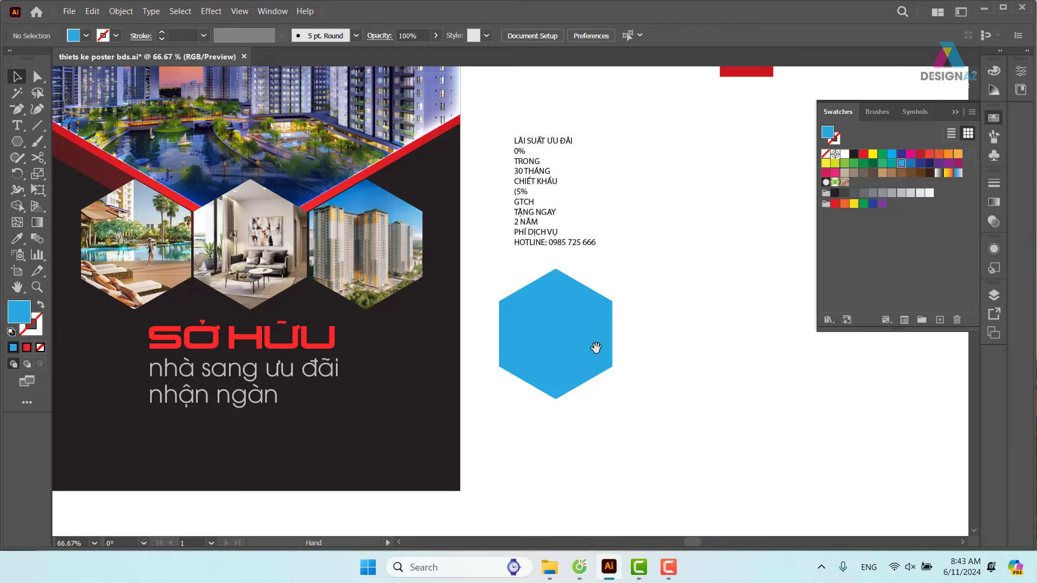
pyautogui.moveTo(596, 347); pyautogui.dragTo(683, 411)
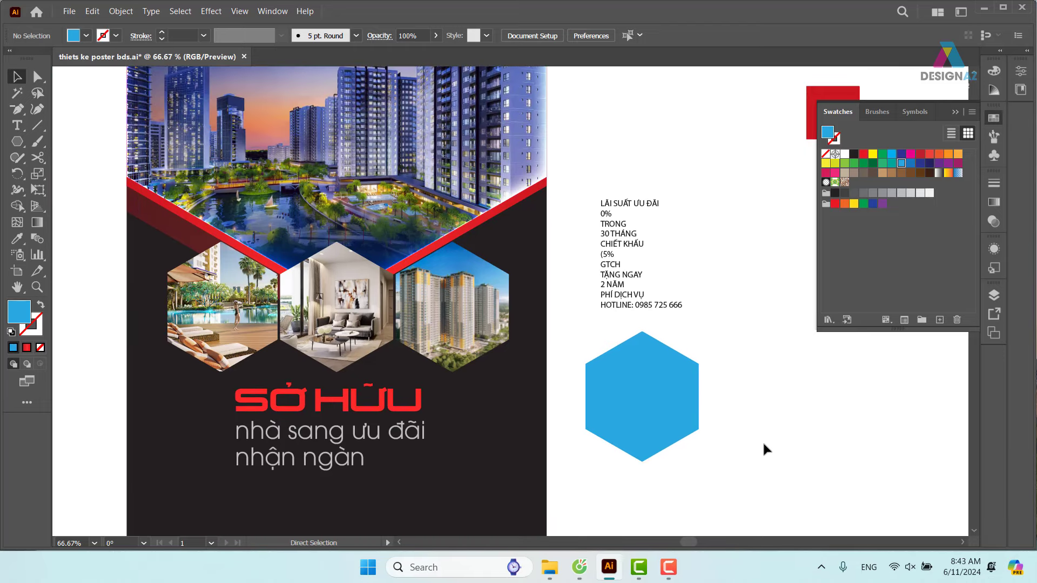
# Step: Browse the Open dialog to the Golden-squares-collection folder on New Volume (E:)
pyautogui.hotkey('ctrl', 'o')
pyautogui.scroll(-3, 128, 309)
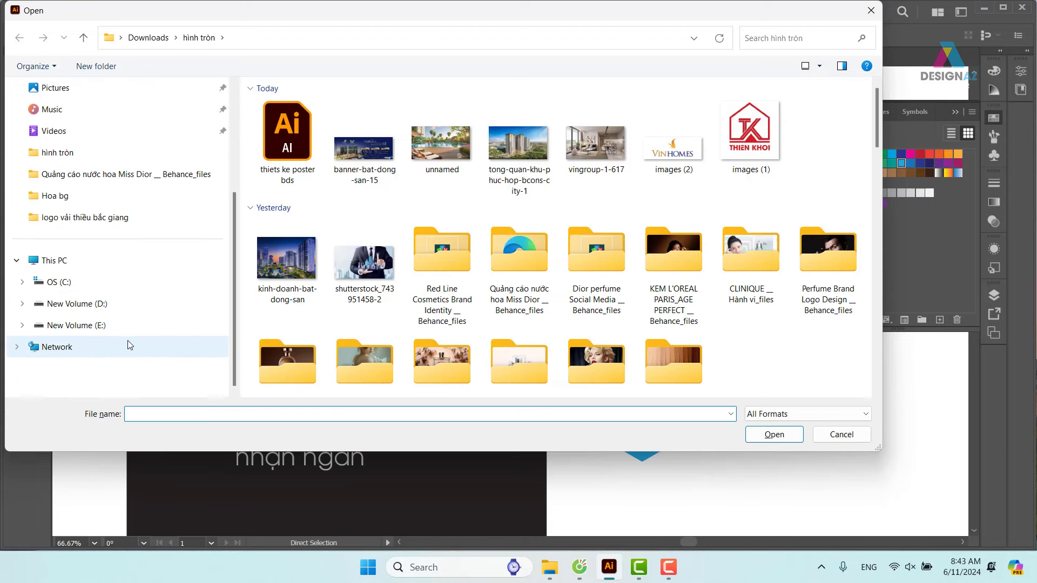
pyautogui.click(124, 326)
pyautogui.scroll(-3, 487, 285)
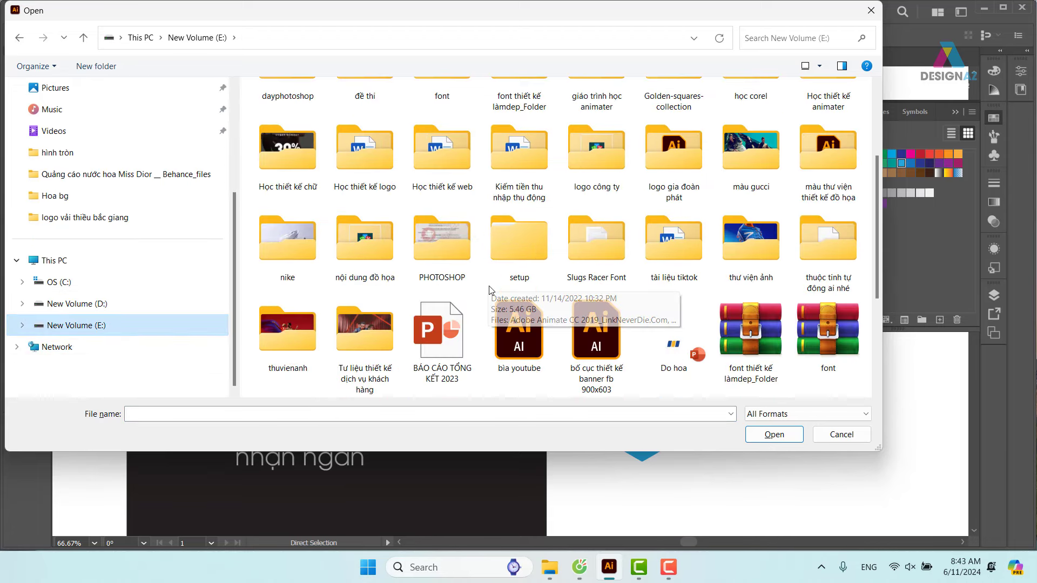
pyautogui.scroll(3, 488, 287)
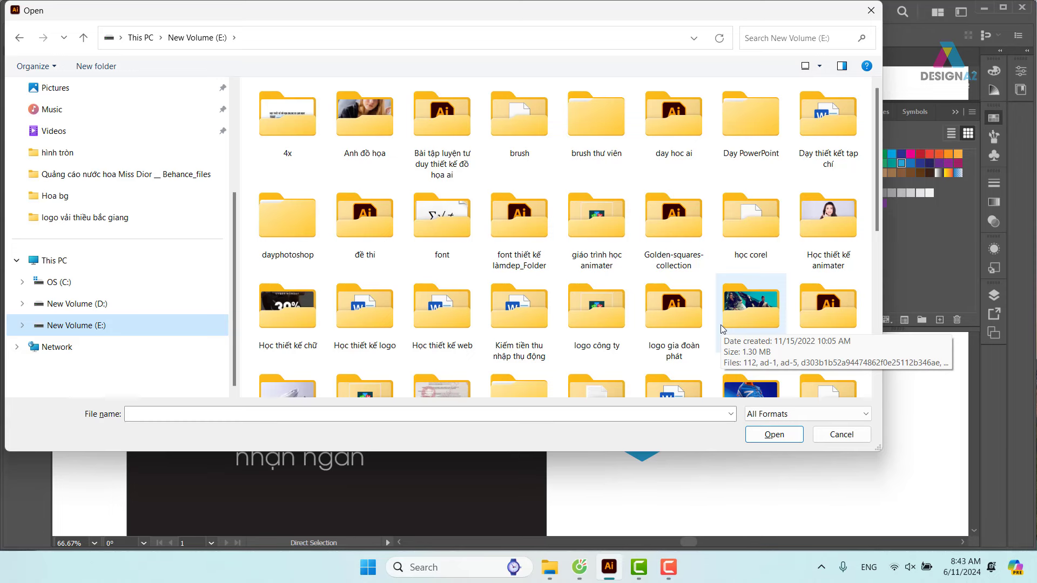
pyautogui.scroll(-3, 666, 274)
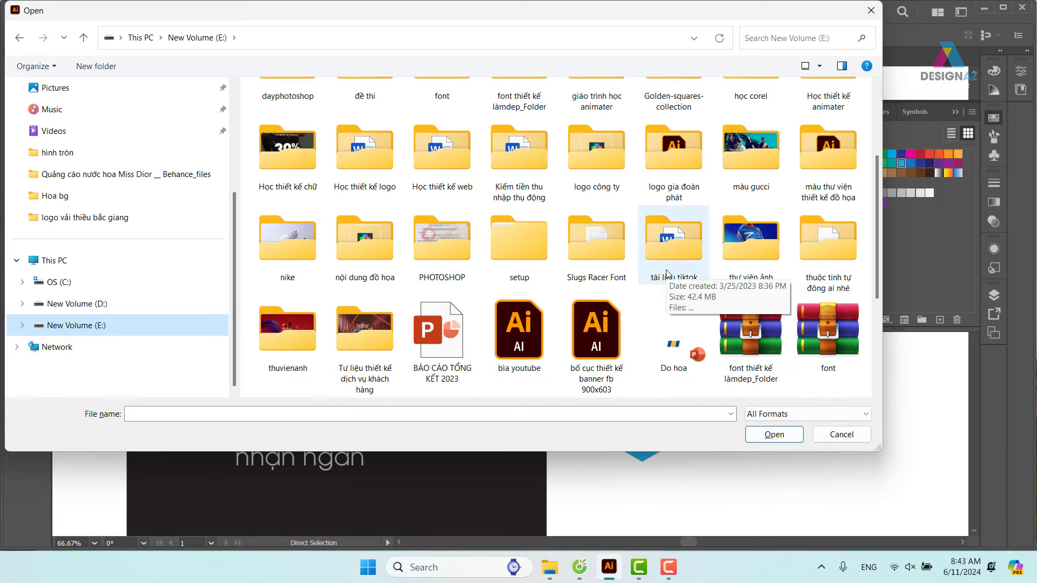
pyautogui.scroll(-3, 529, 336)
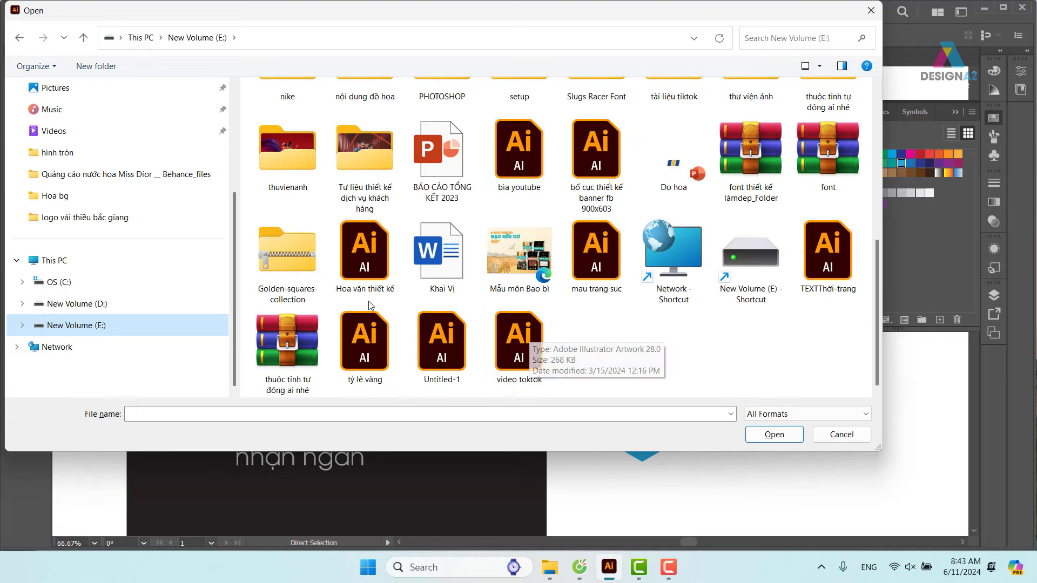
pyautogui.click(303, 272)
pyautogui.scroll(4, 302, 271)
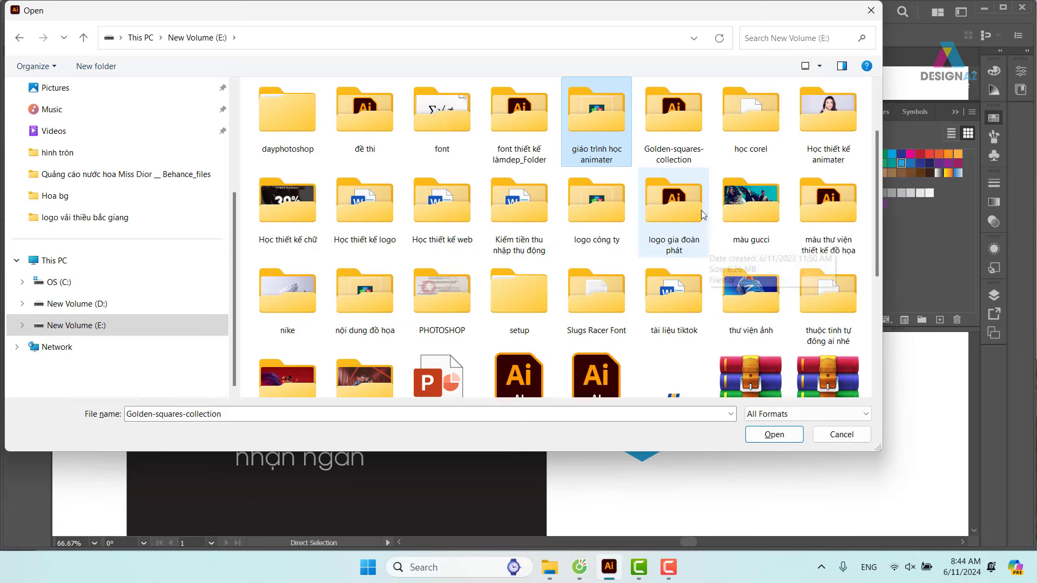
# Step: Open O945XP1.eps from the Golden-squares-collection folder
pyautogui.click(674, 115)
pyautogui.doubleClick(669, 128)
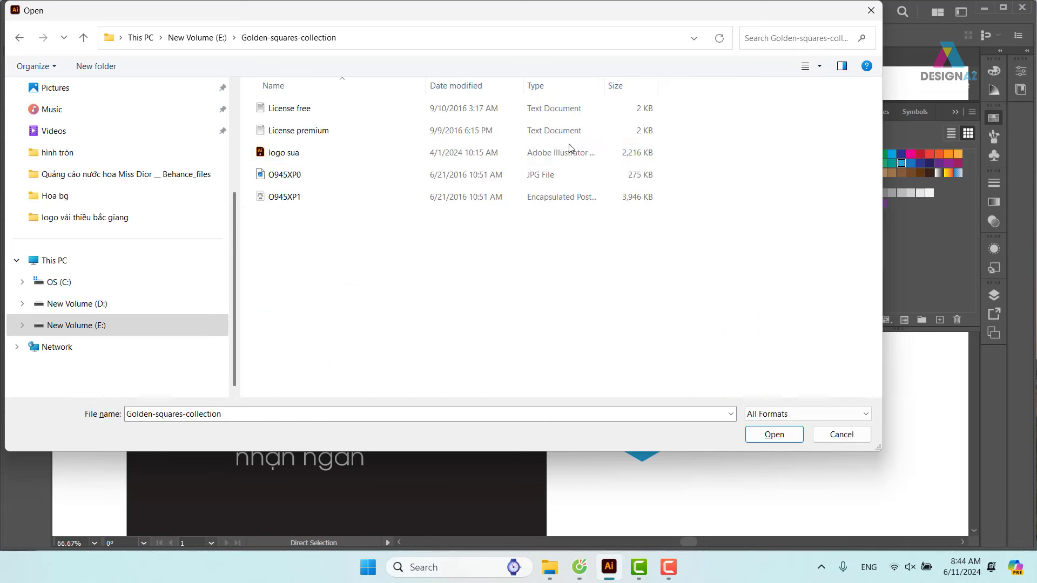
pyautogui.click(291, 156)
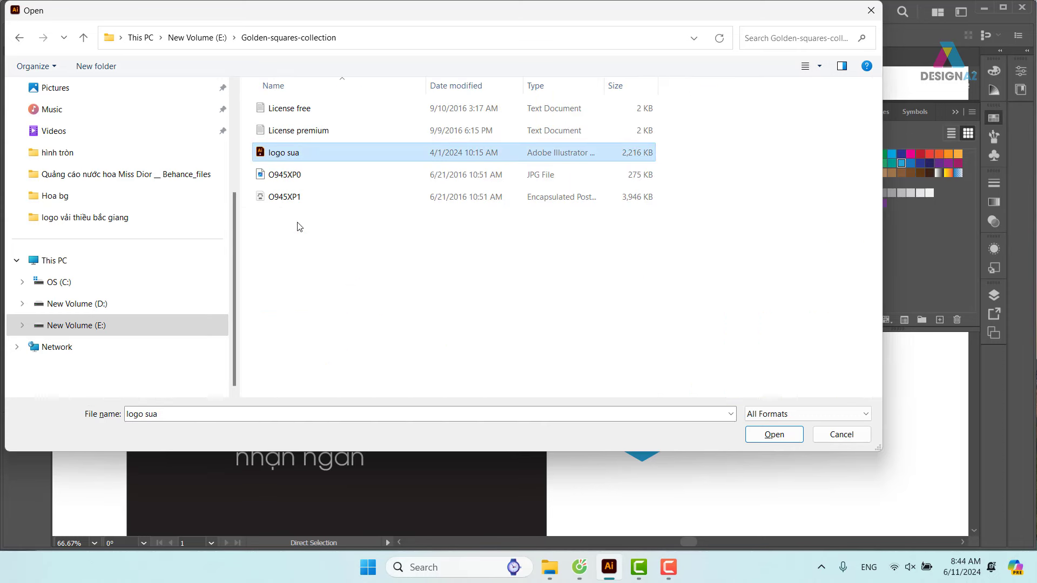
pyautogui.click(291, 199)
pyautogui.click(774, 433)
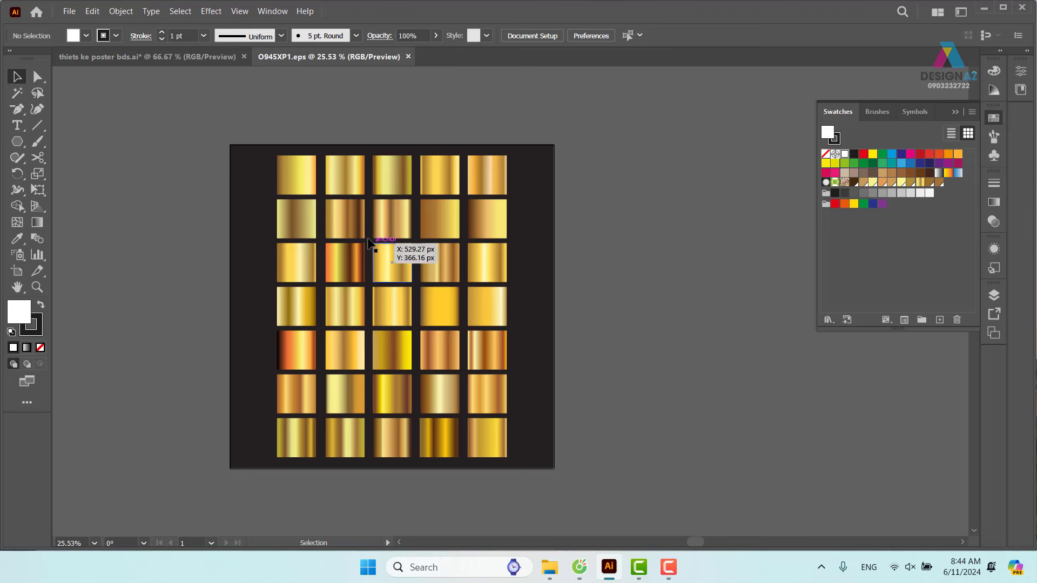
# Step: Paste the bottom-left gold gradient square into the poster beside the offer text
pyautogui.scroll(-3, 368, 243)
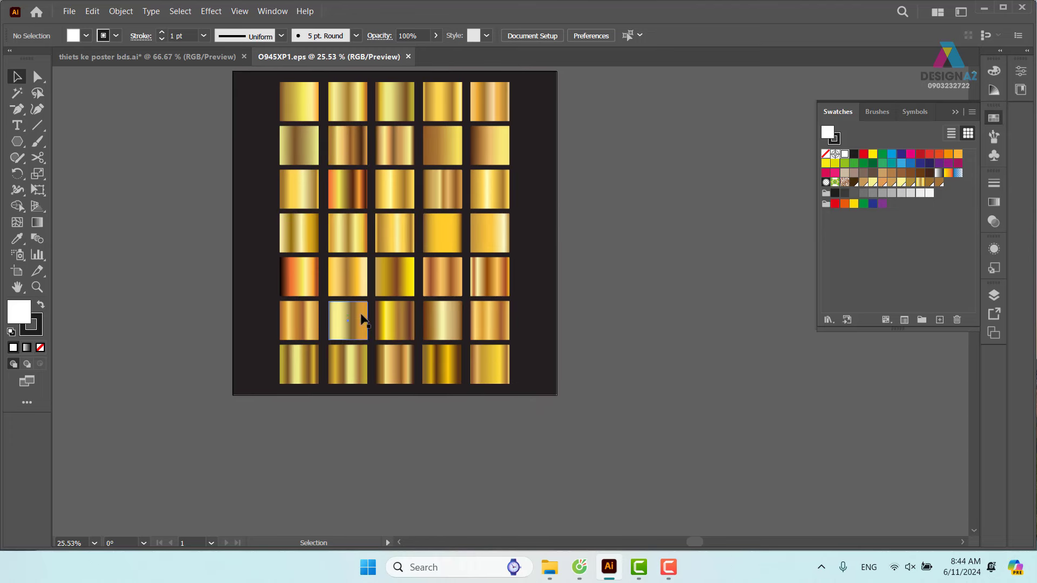
pyautogui.click(308, 373)
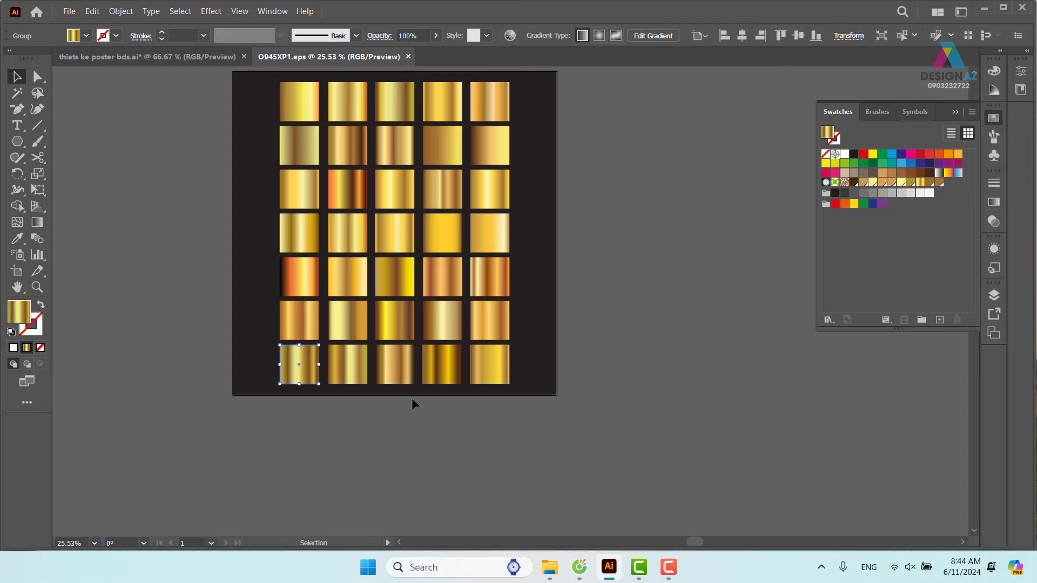
pyautogui.click(127, 57)
pyautogui.moveTo(721, 334); pyautogui.dragTo(672, 334)
pyautogui.hotkey('ctrl', 'v')
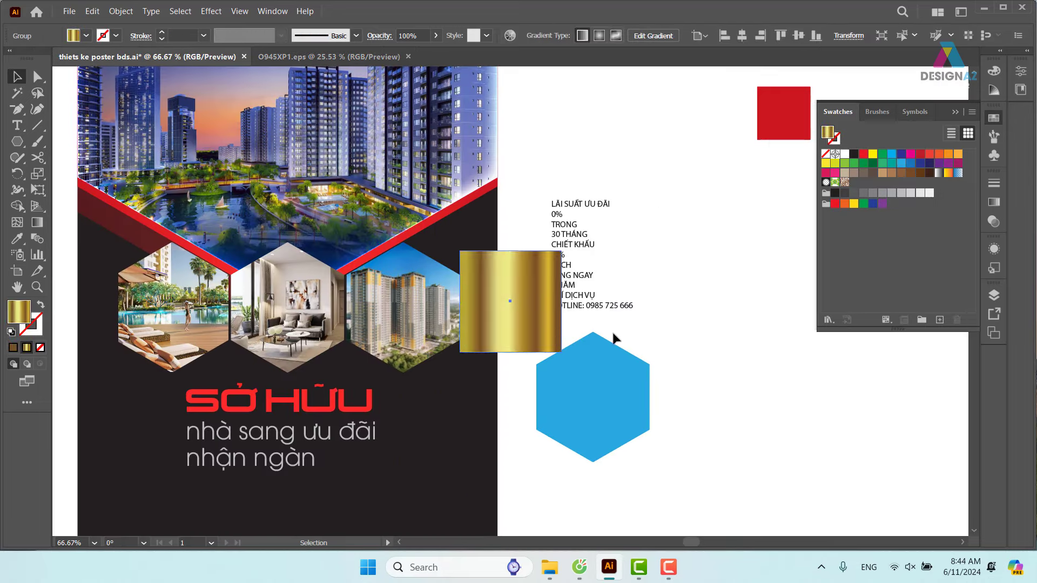
pyautogui.moveTo(510, 300); pyautogui.dragTo(699, 222)
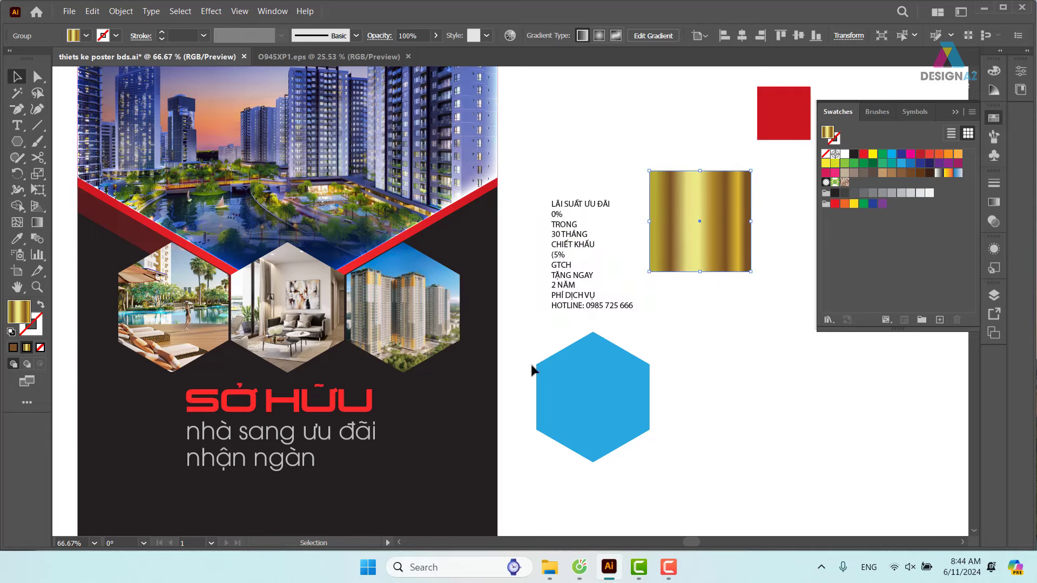
# Step: Sample the gold gradient onto the blue hexagon and swap it into a gold outline
pyautogui.click(750, 390)
pyautogui.click(614, 397)
pyautogui.press('i')
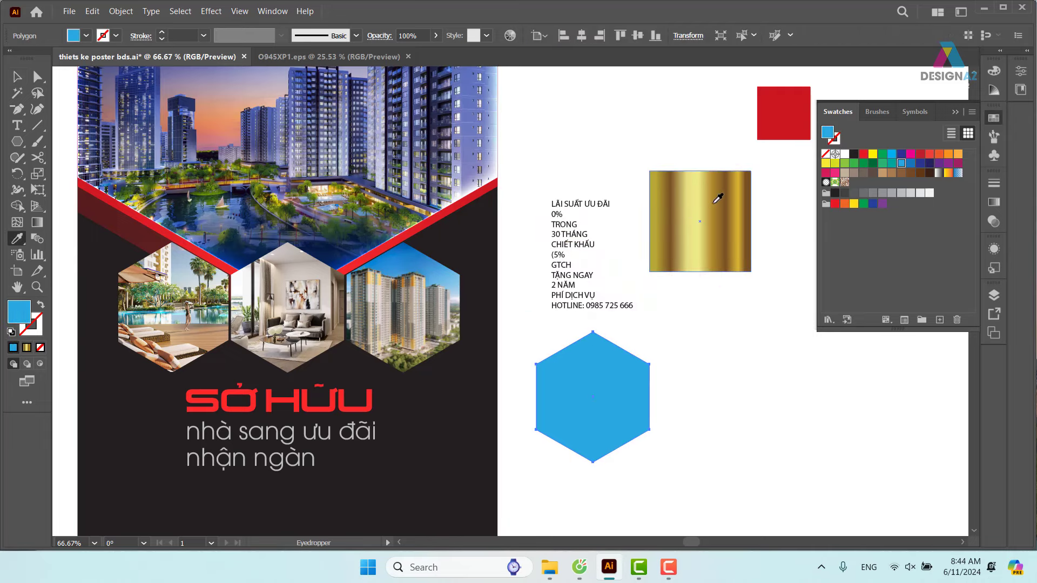
pyautogui.click(718, 197)
pyautogui.click(17, 77)
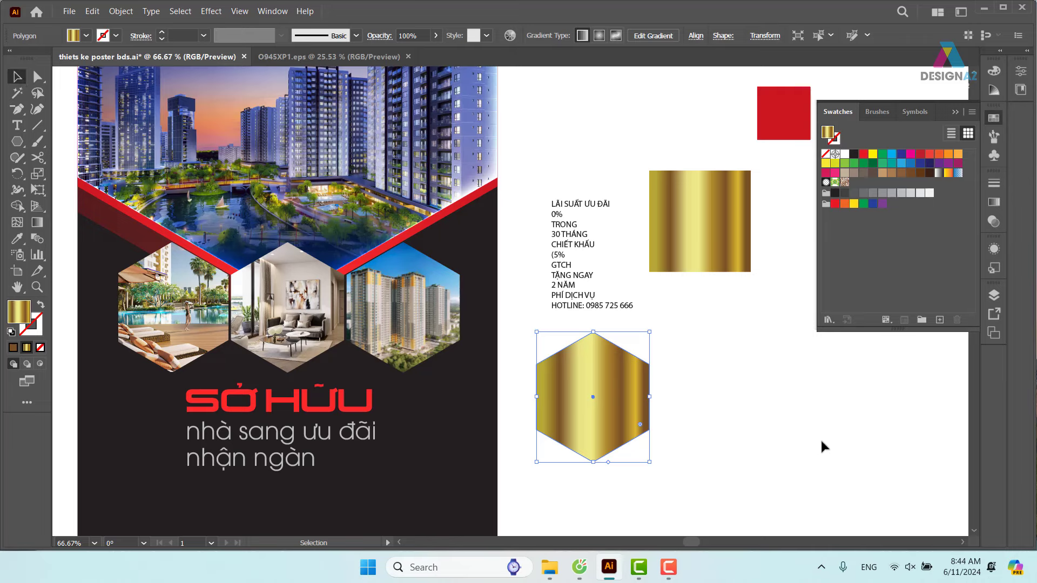
pyautogui.click(767, 413)
pyautogui.click(599, 394)
pyautogui.hotkey('shift', 'x')
pyautogui.click(688, 417)
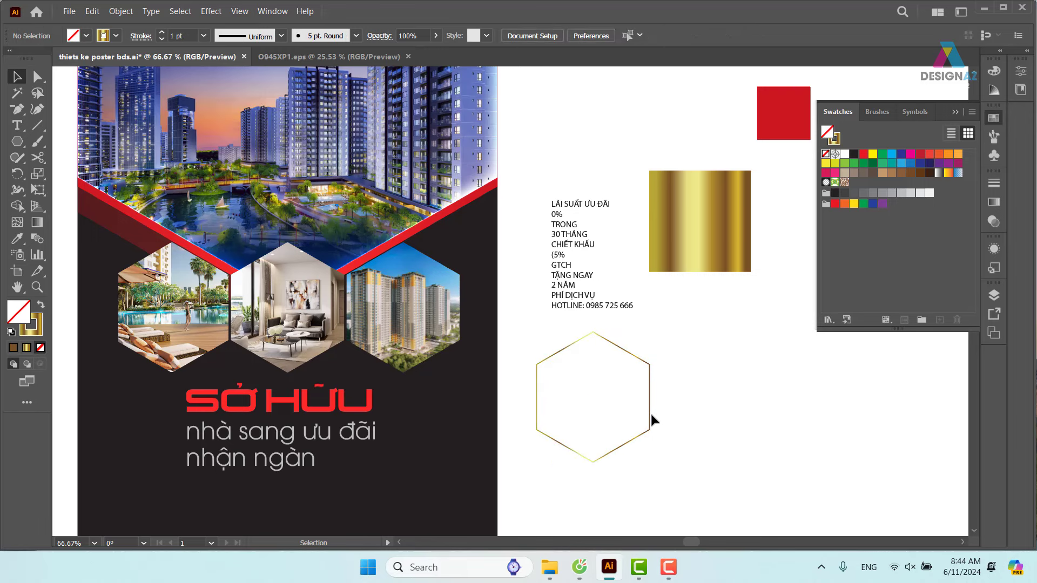
# Step: Place the gold hexagon outline over the building photo and set its stroke to 2 pt
pyautogui.moveTo(651, 418); pyautogui.dragTo(460, 331)
pyautogui.scroll(3, 595, 363)
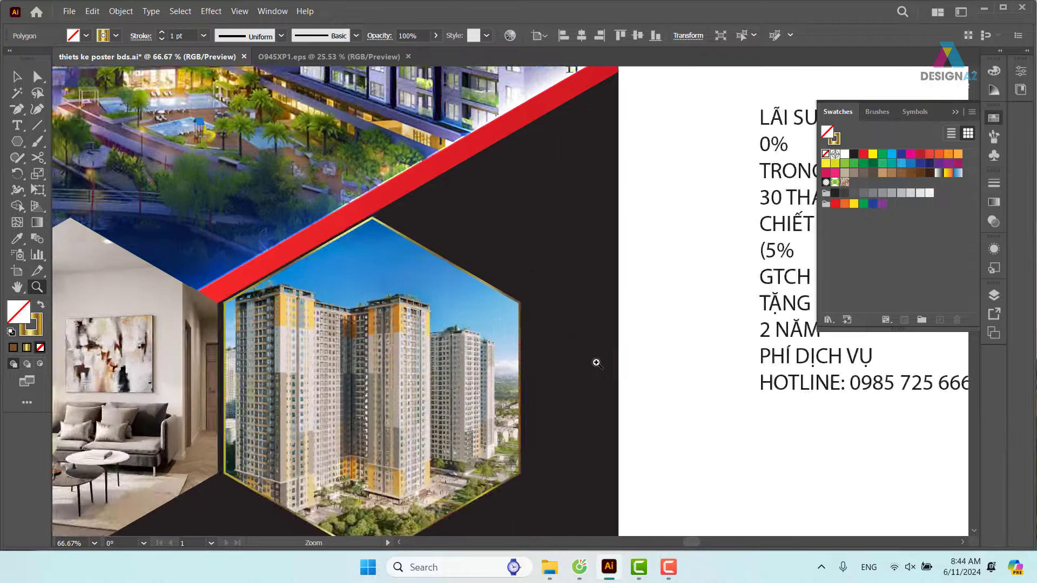
pyautogui.scroll(2, 621, 389)
pyautogui.scroll(2, 471, 208)
pyautogui.moveTo(471, 208); pyautogui.dragTo(496, 154)
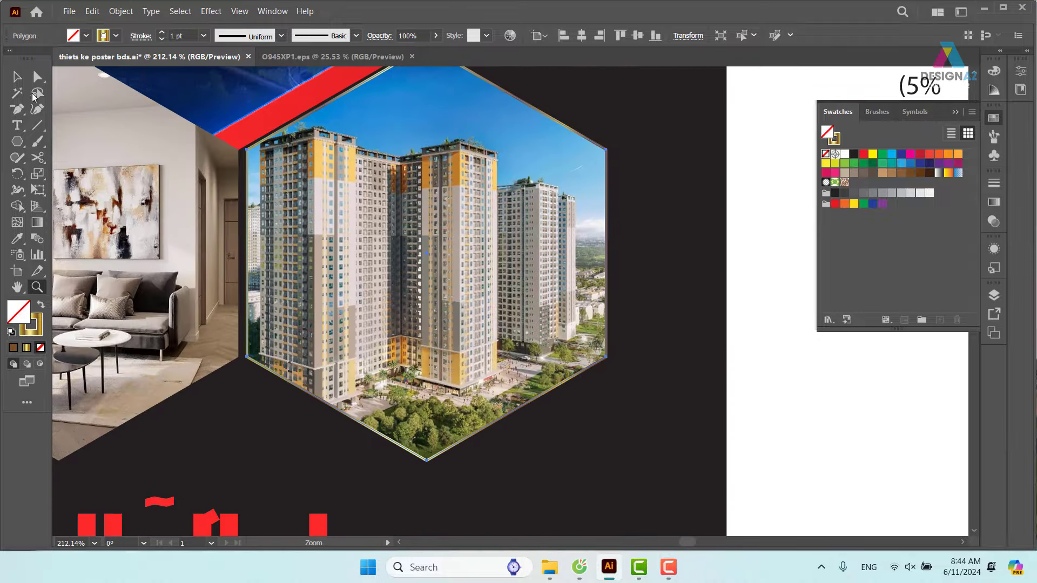
pyautogui.click(794, 414)
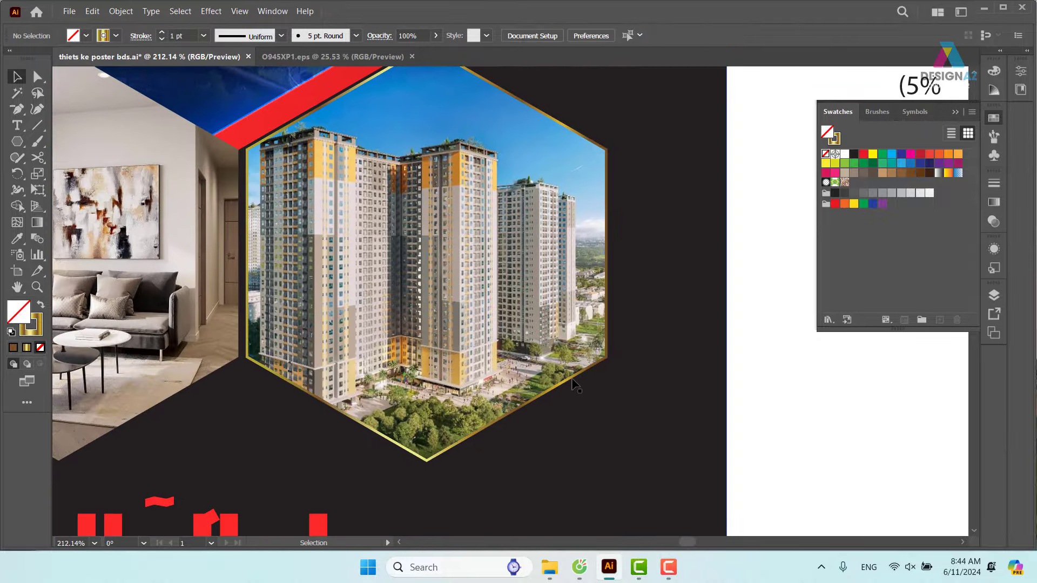
pyautogui.click(580, 374)
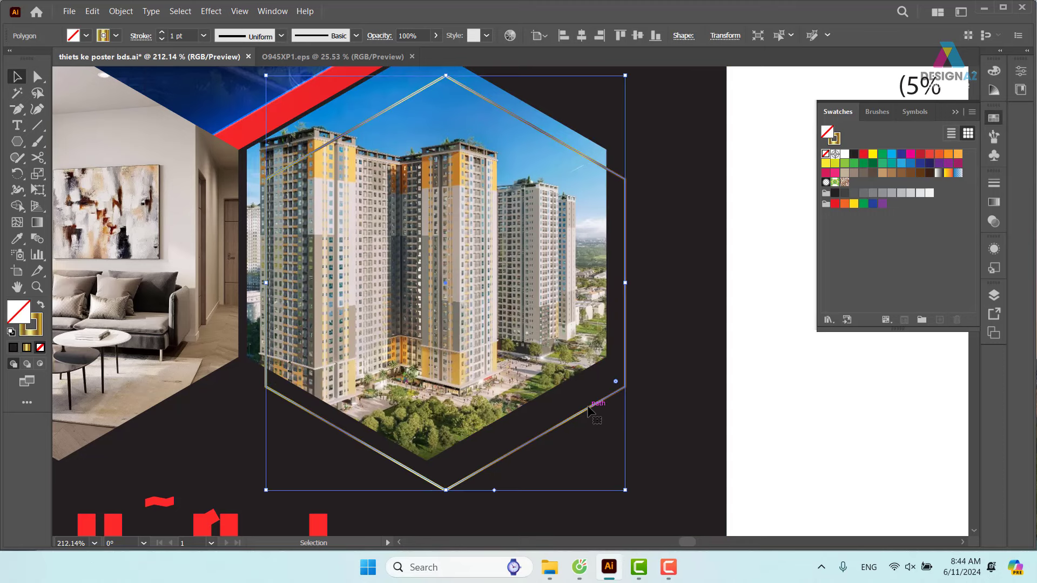
pyautogui.keyDown('shift'); pyautogui.click(512, 298); pyautogui.keyUp('shift')
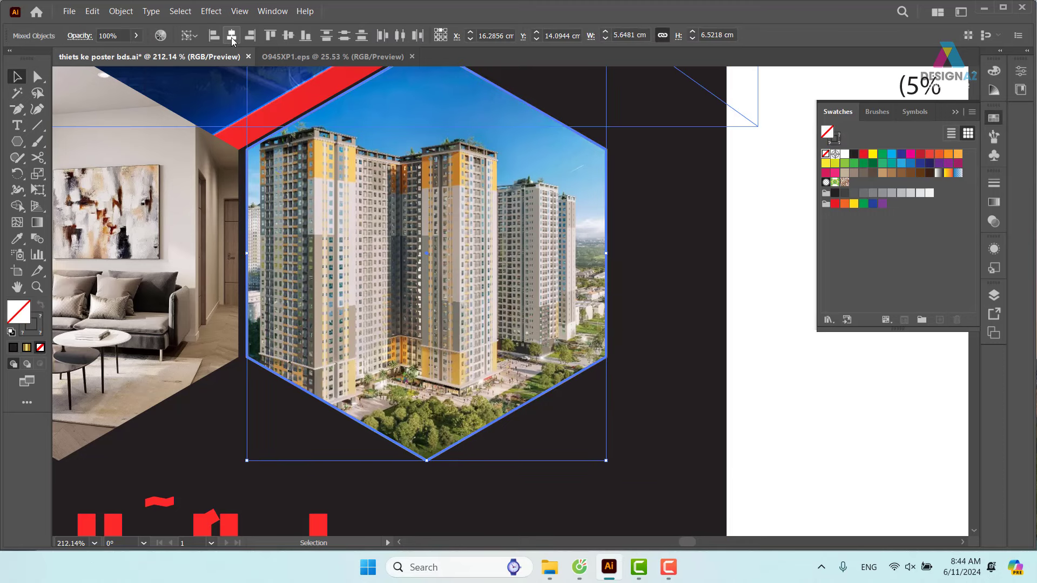
pyautogui.click(539, 405)
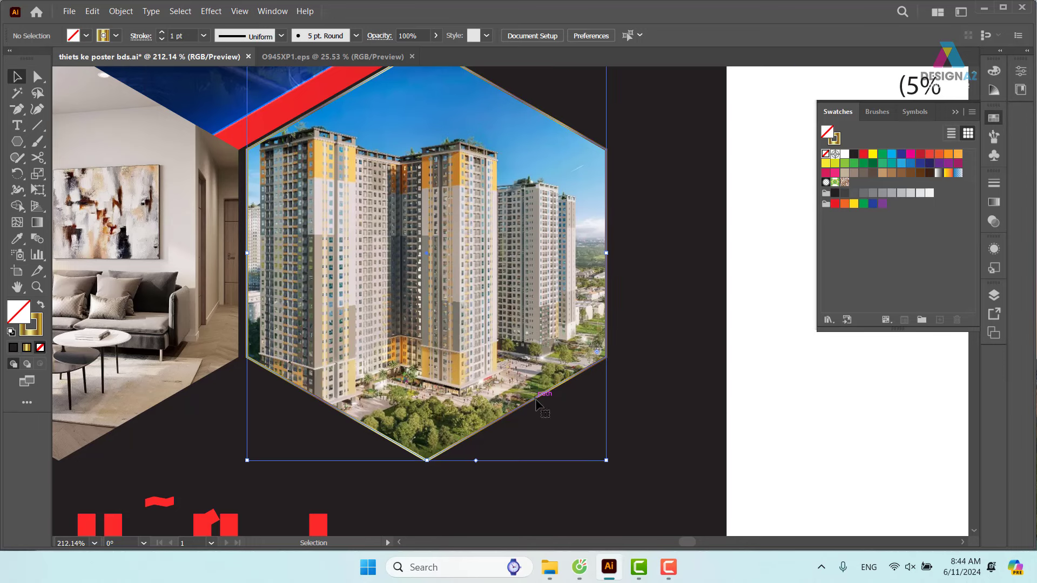
pyautogui.click(204, 36)
pyautogui.click(227, 110)
pyautogui.click(822, 445)
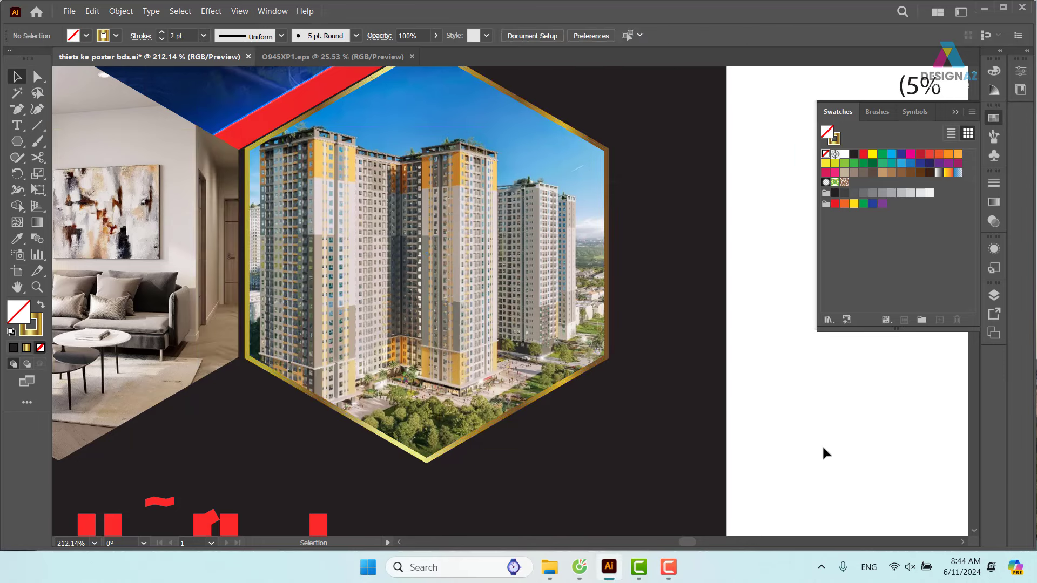
# Step: Copy the gold hexagon frame onto the room photo and centre it there
pyautogui.hscroll(-5, 783, 410)
pyautogui.scroll(-1, 756, 388)
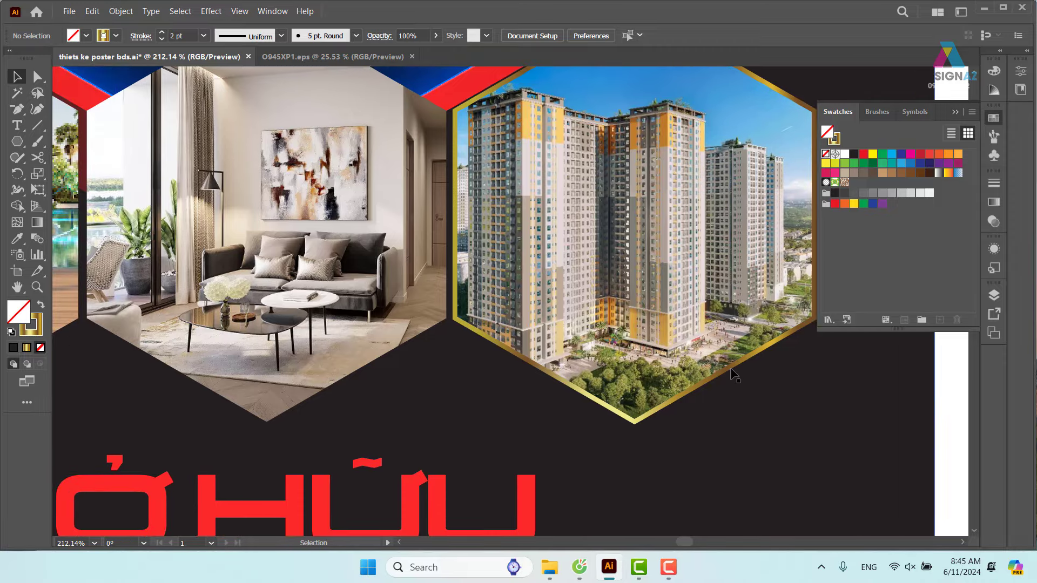
pyautogui.click(412, 399)
pyautogui.moveTo(926, 439); pyautogui.dragTo(616, 436)
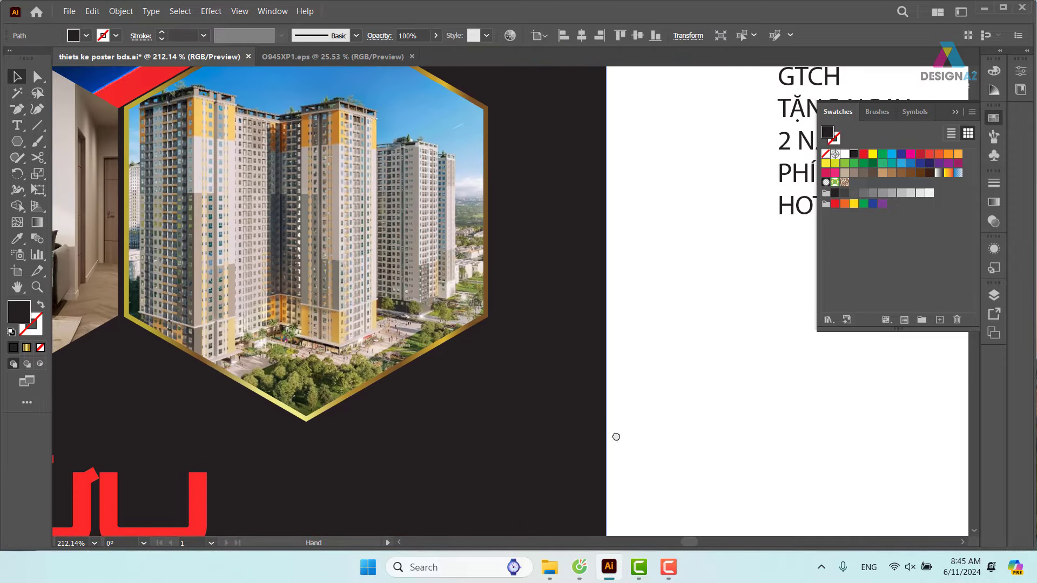
pyautogui.click(617, 437)
pyautogui.moveTo(387, 389); pyautogui.dragTo(184, 391)
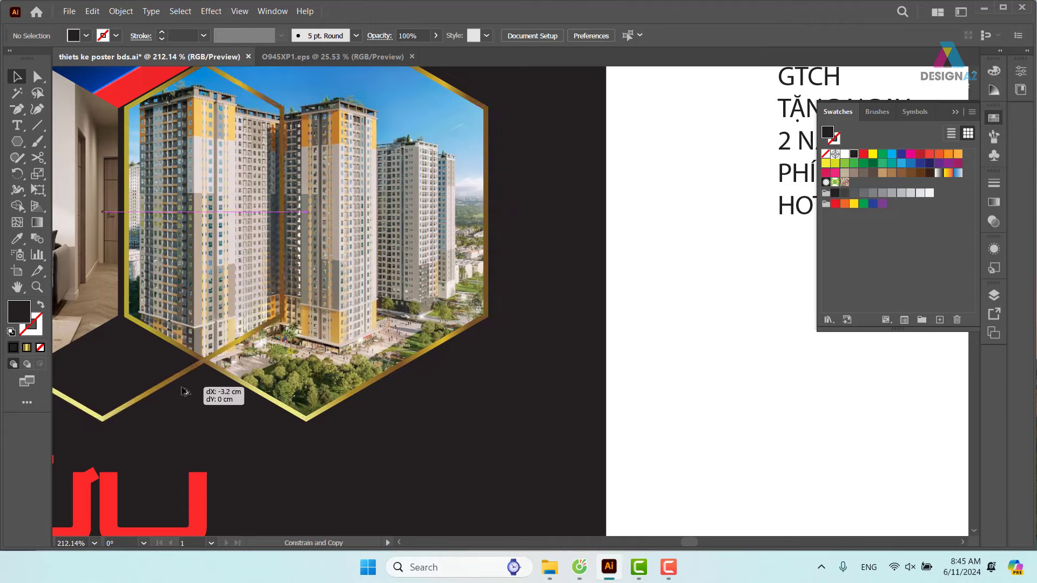
pyautogui.hscroll(-12, 184, 391)
pyautogui.keyDown('shift'); pyautogui.click(476, 340); pyautogui.keyUp('shift')
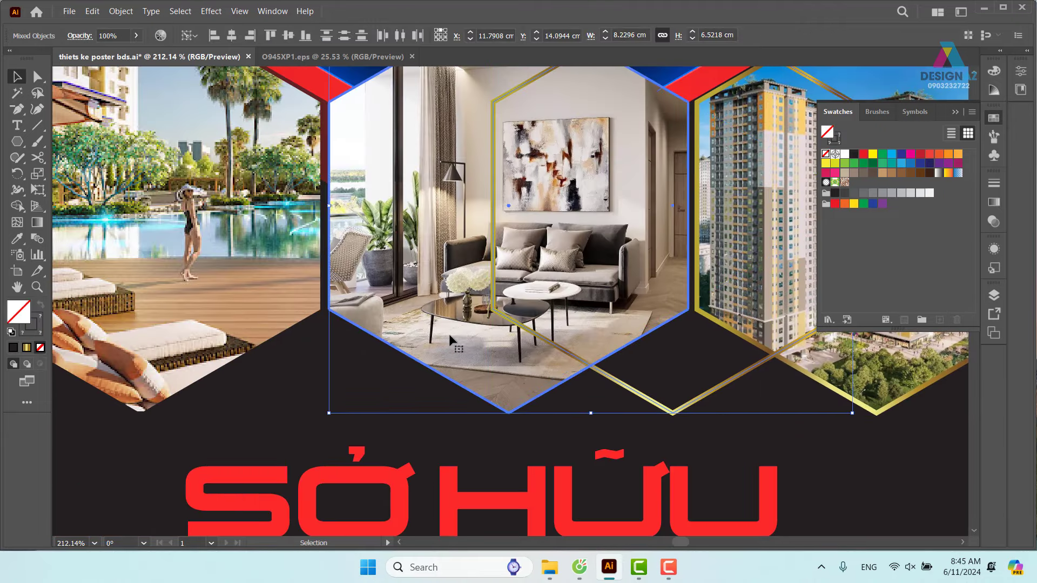
pyautogui.click(233, 36)
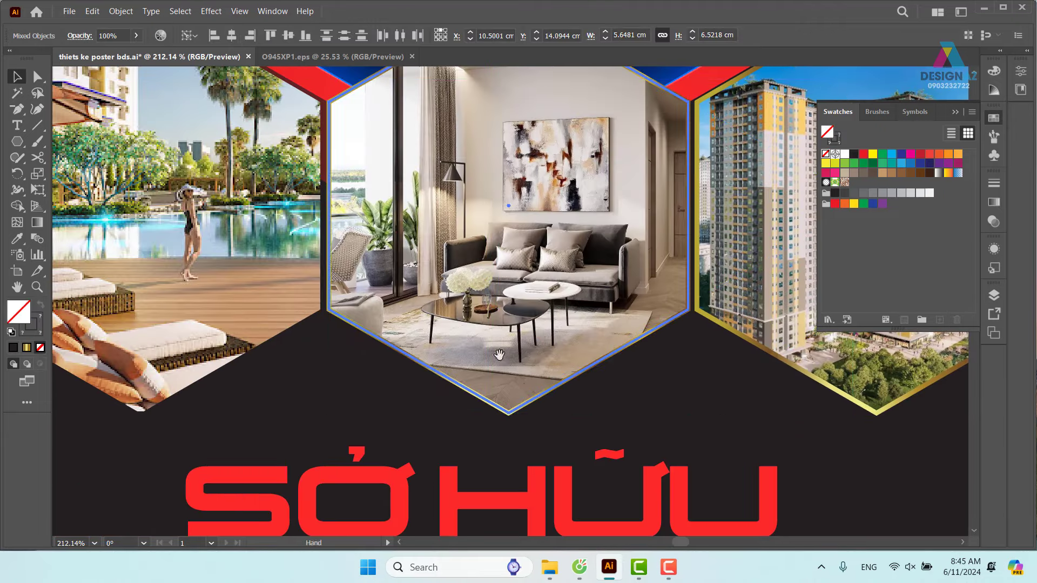
# Step: Copy the gold hexagon frame onto the pool photo and line it up
pyautogui.moveTo(499, 354); pyautogui.dragTo(757, 303)
pyautogui.click(119, 345)
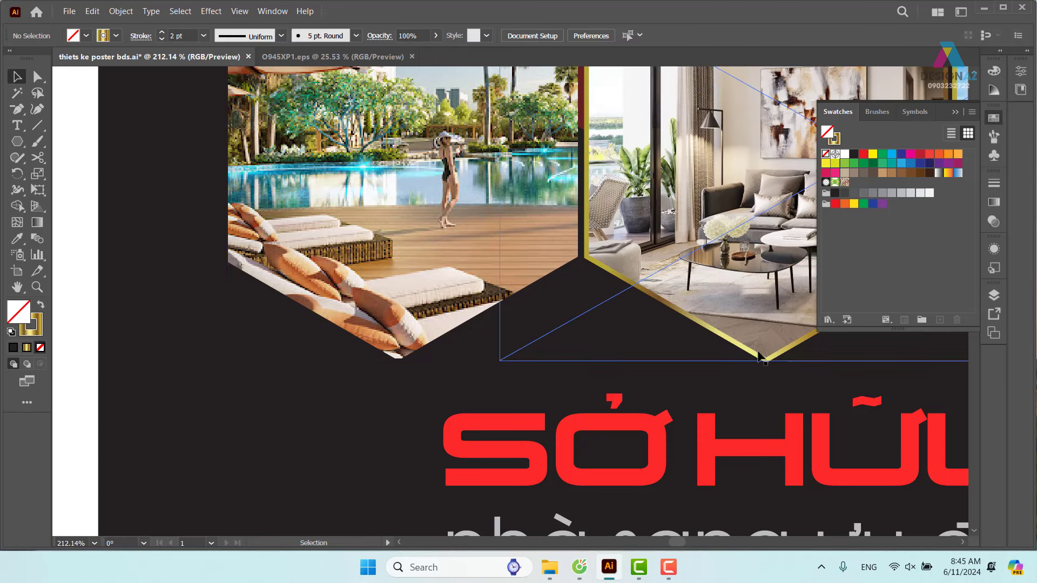
pyautogui.moveTo(758, 356); pyautogui.dragTo(390, 368)
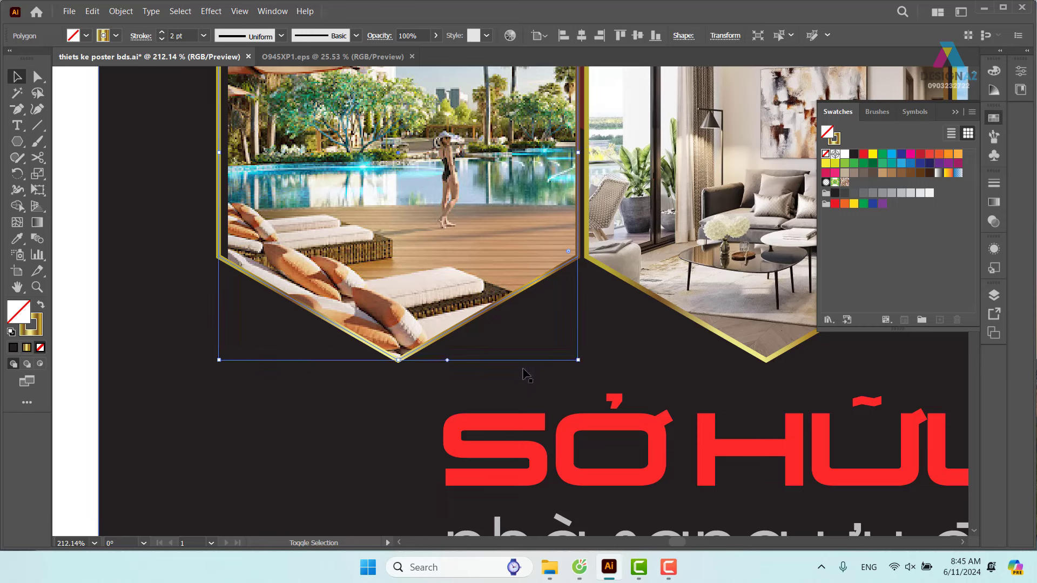
pyautogui.keyDown('shift'); pyautogui.click(461, 245); pyautogui.keyUp('shift')
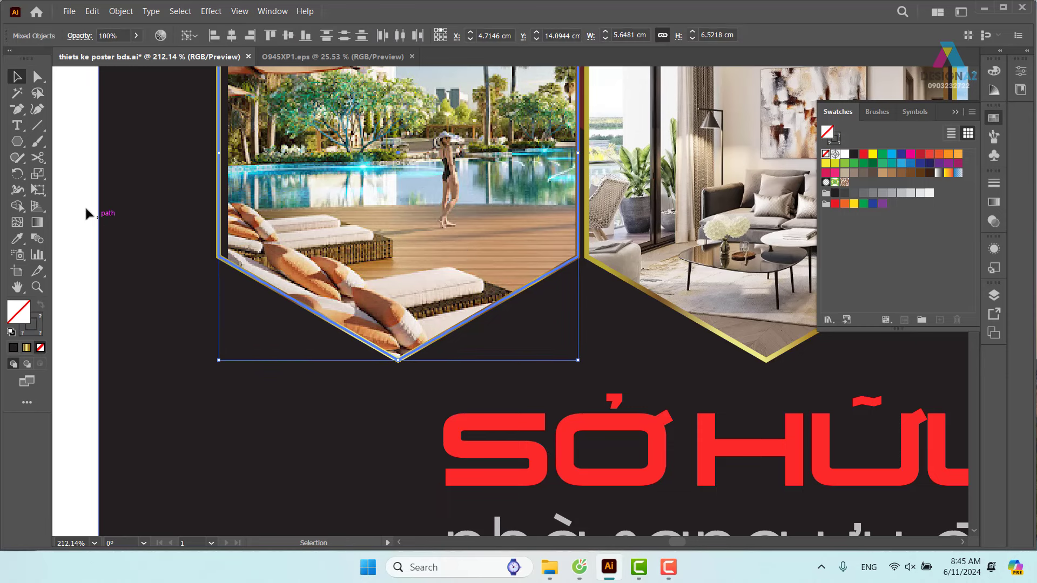
pyautogui.click(184, 316)
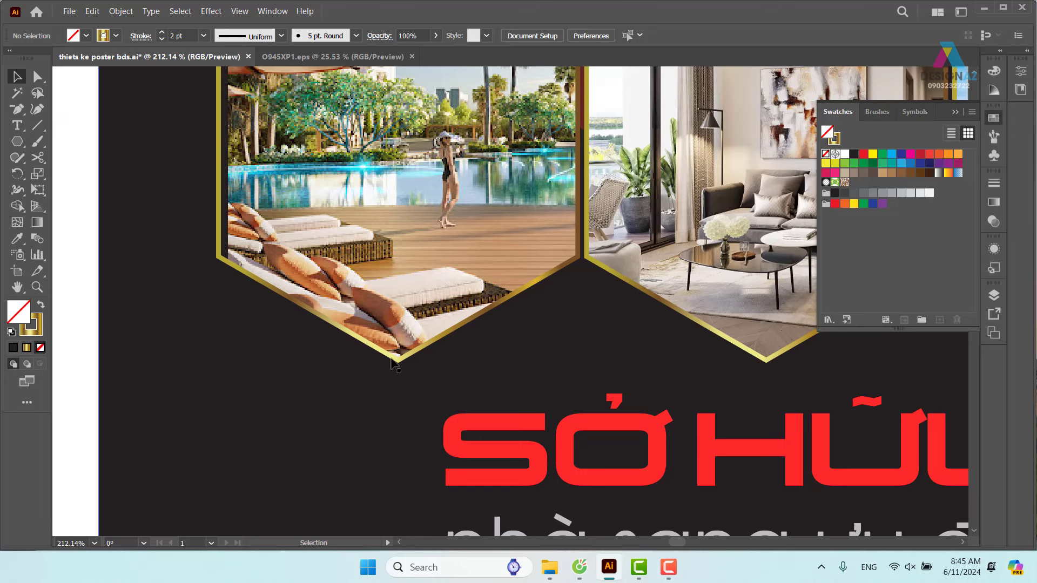
pyautogui.moveTo(392, 367); pyautogui.dragTo(399, 291)
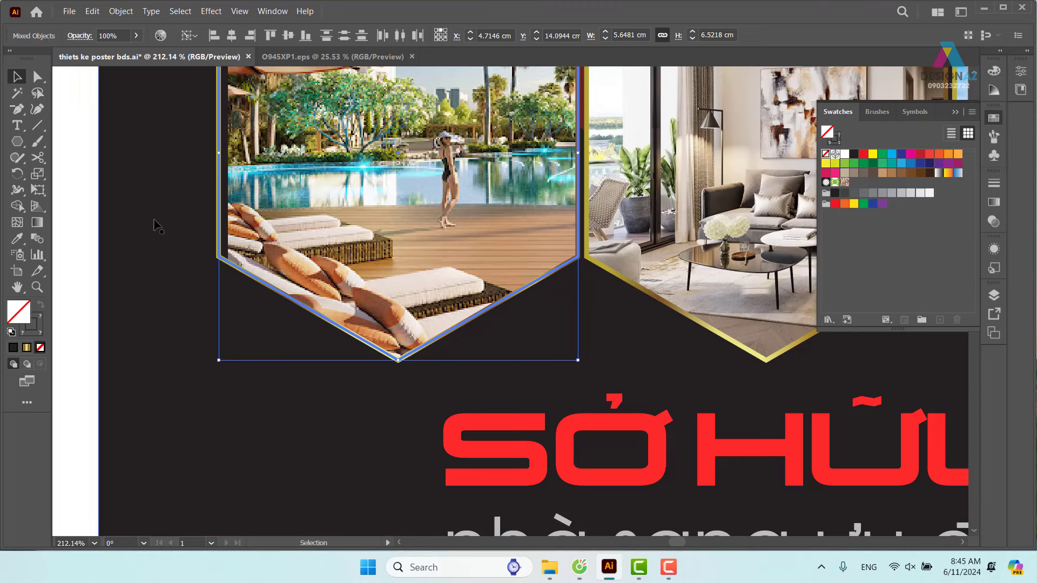
pyautogui.click(73, 242)
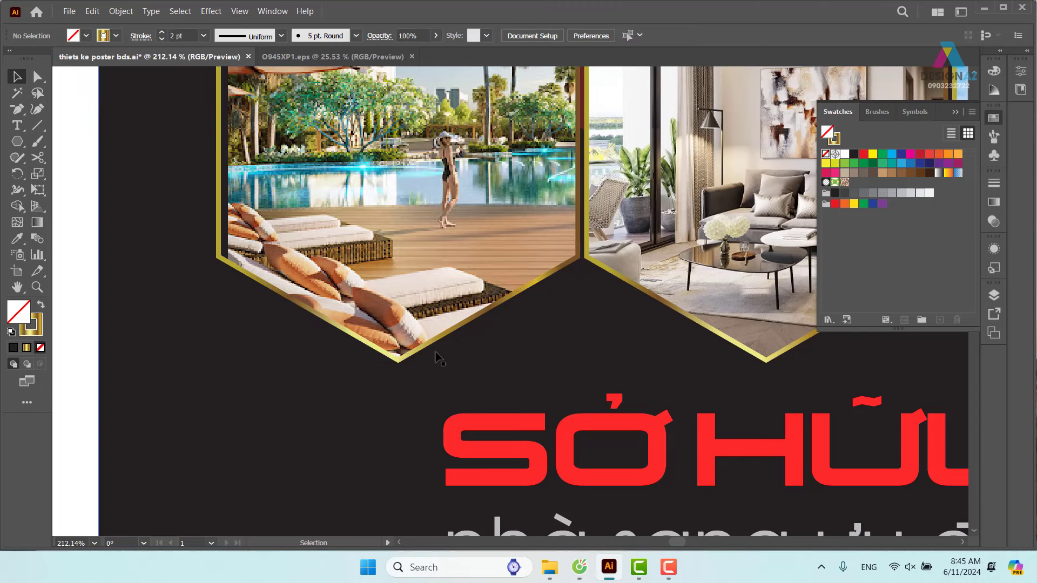
# Step: Enlarge the pool image inside its clipping group so it fills the hexagon
pyautogui.click(400, 358)
pyautogui.scroll(3, 399, 302)
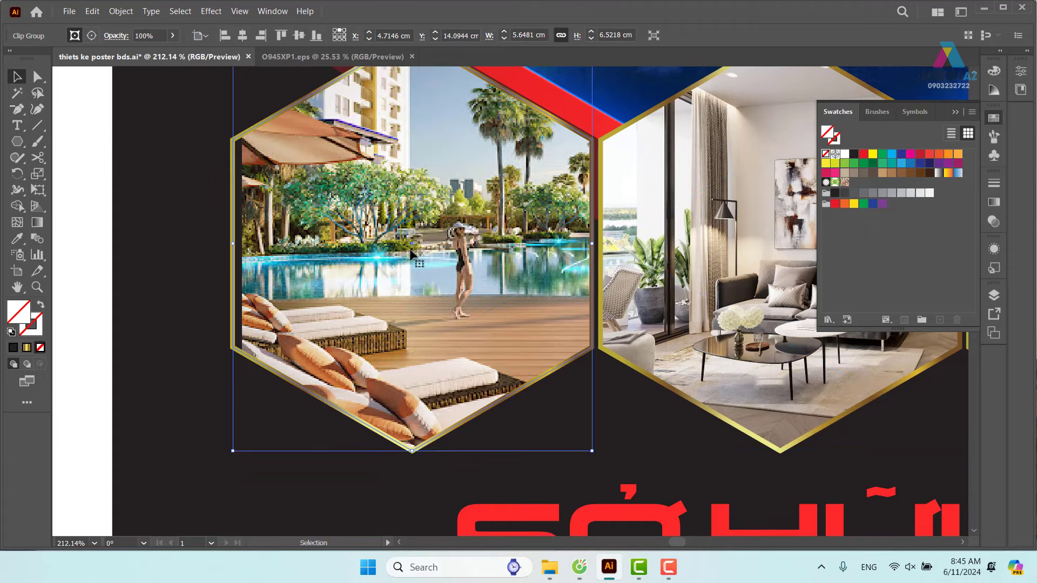
pyautogui.doubleClick(410, 254)
pyautogui.moveTo(241, 447); pyautogui.dragTo(232, 454)
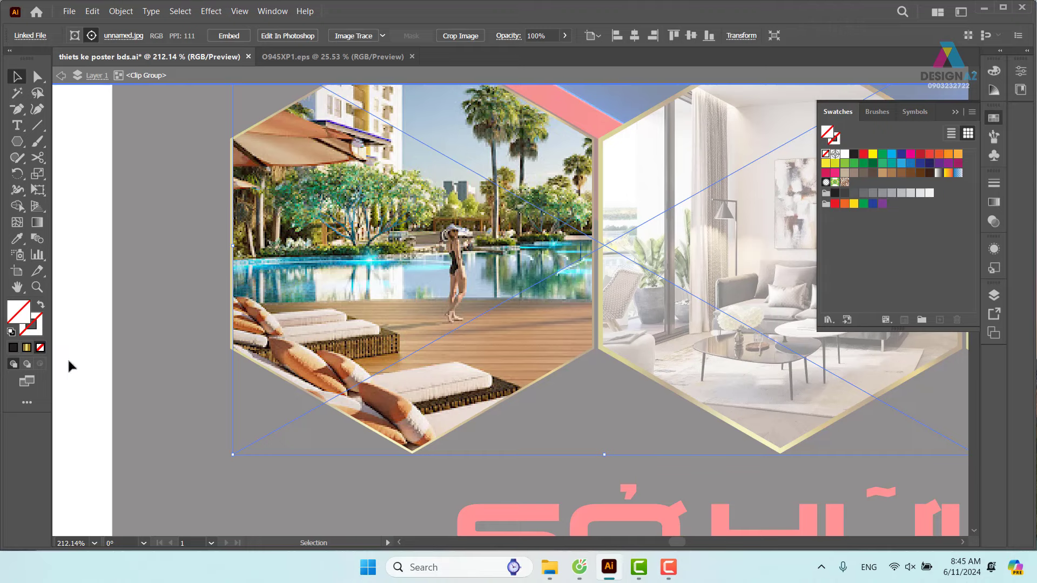
pyautogui.doubleClick(67, 358)
pyautogui.hotkey('ctrl', '-')
pyautogui.hotkey('ctrl', '-')
pyautogui.hotkey('ctrl', '-')
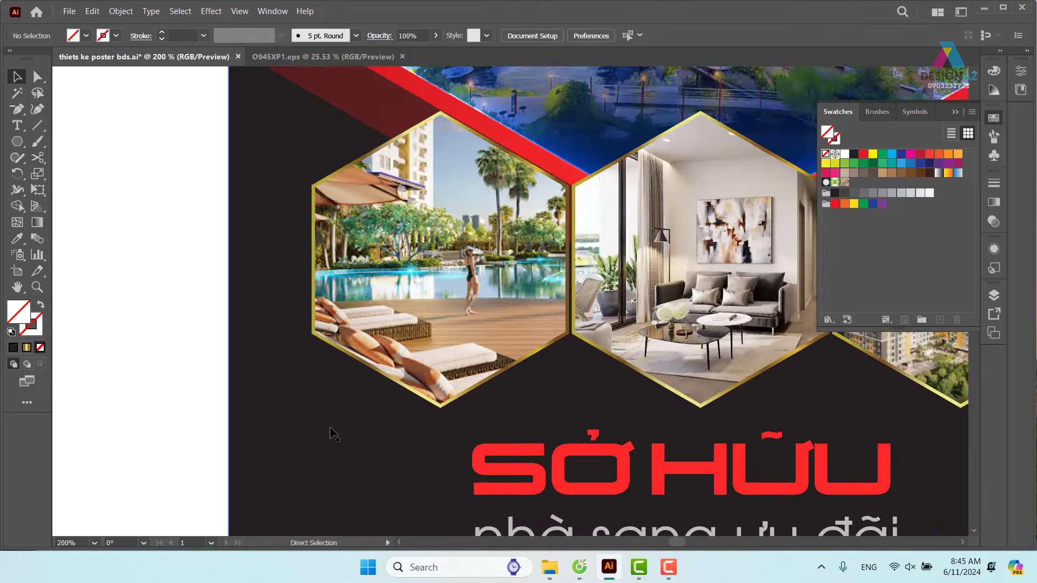
pyautogui.hotkey('ctrl', '-')
# Step: Select the three hexagon outlines and set their stroke gradient angle to 180°
pyautogui.moveTo(884, 342); pyautogui.dragTo(727, 347)
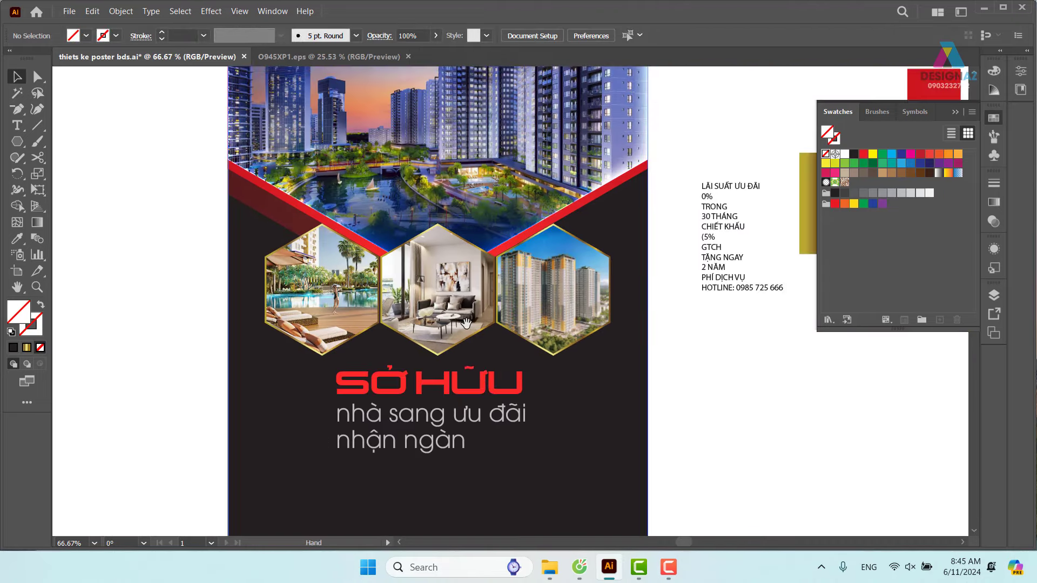
pyautogui.click(572, 345)
pyautogui.keyDown('shift'); pyautogui.click(438, 355); pyautogui.keyUp('shift')
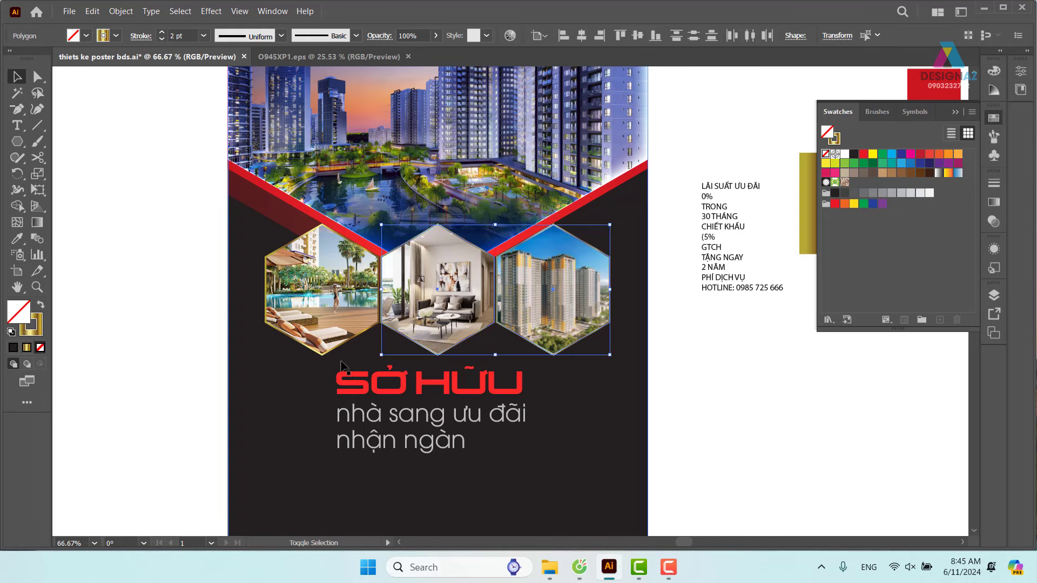
pyautogui.keyDown('shift'); pyautogui.click(324, 355); pyautogui.keyUp('shift')
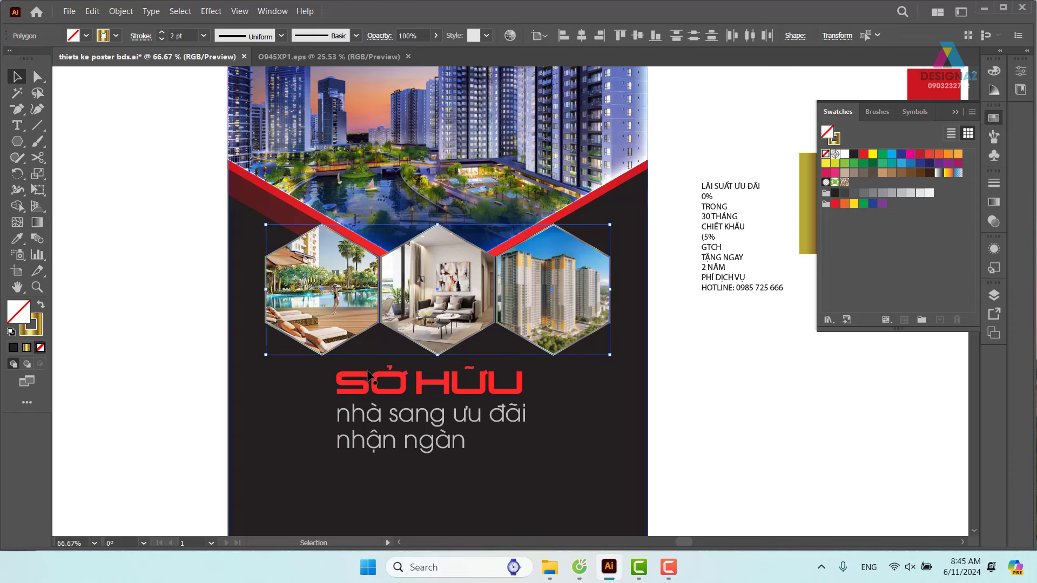
pyautogui.click(37, 330)
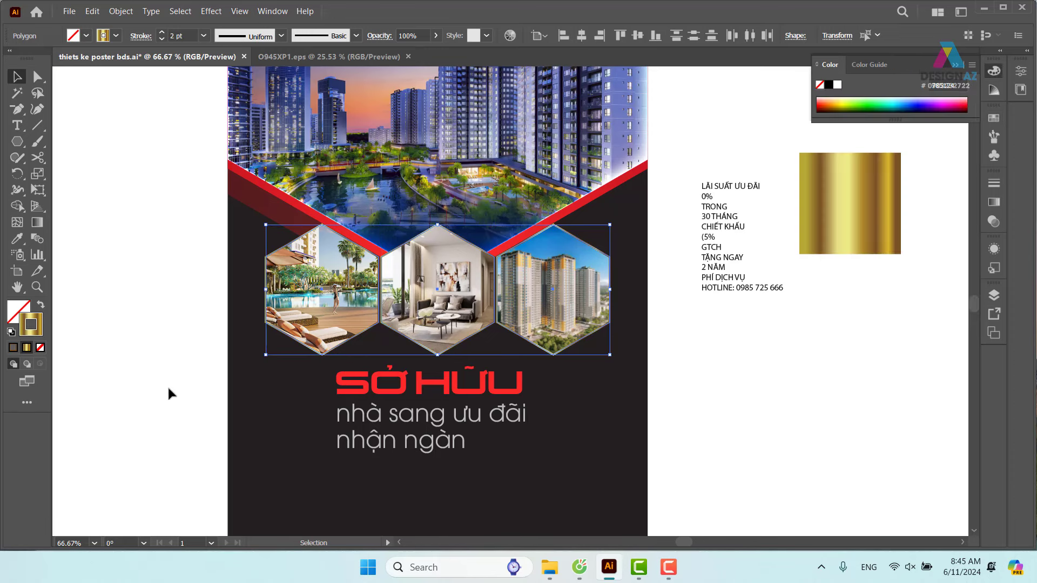
pyautogui.click(996, 223)
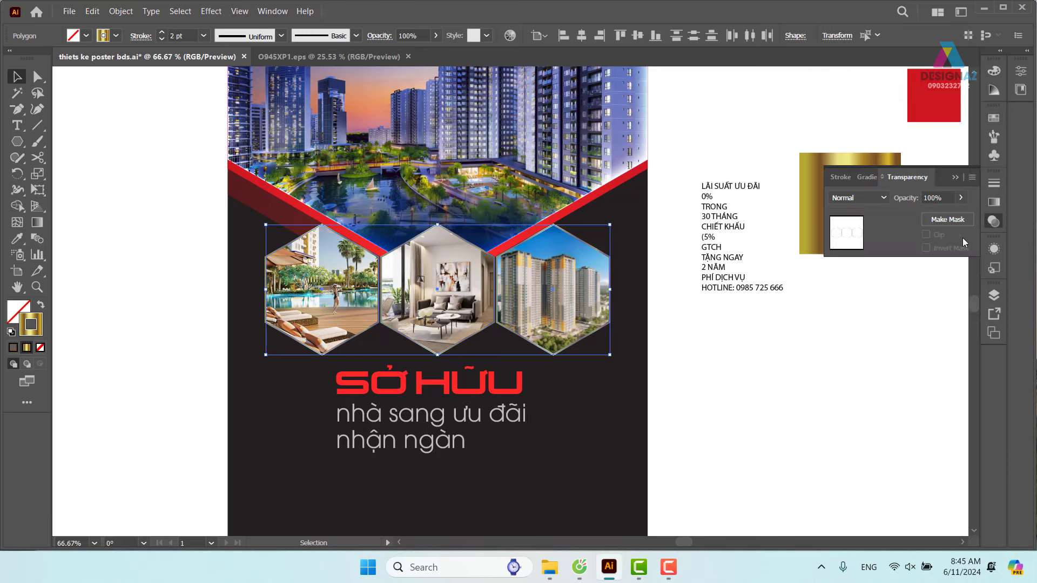
pyautogui.click(994, 202)
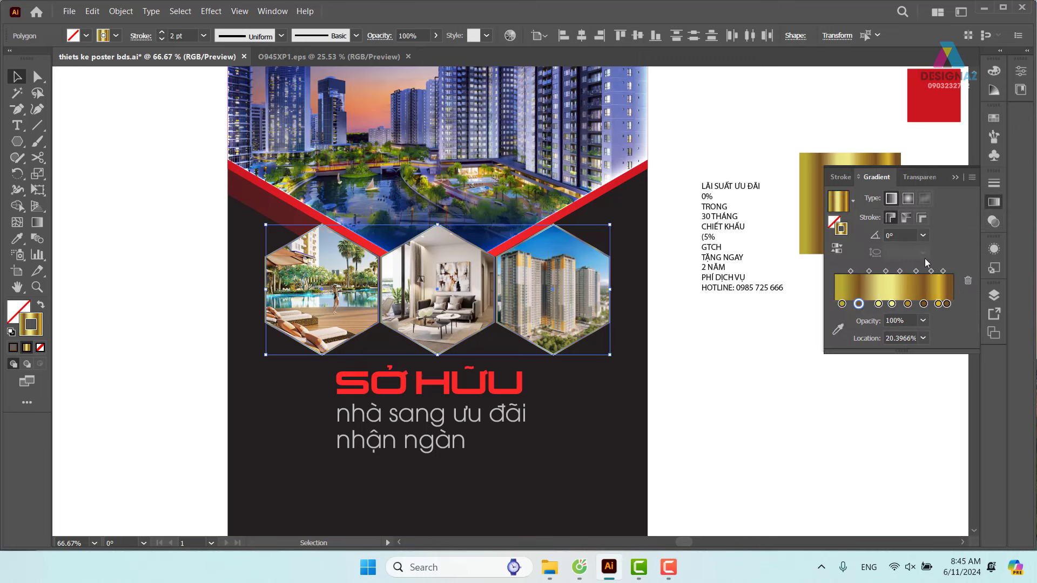
pyautogui.click(899, 233)
pyautogui.write('0')
pyautogui.press('Return')
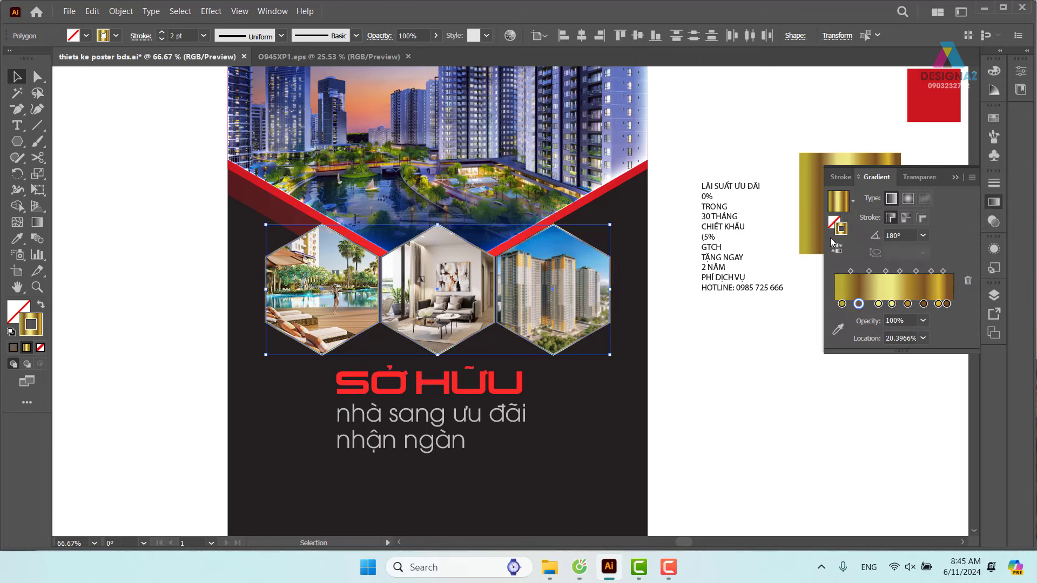
pyautogui.click(733, 367)
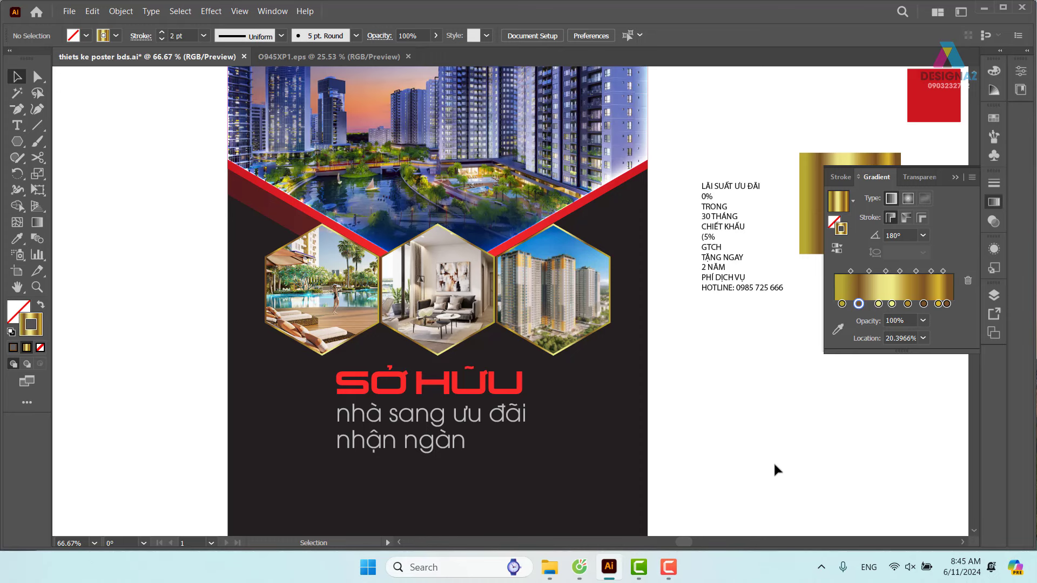
pyautogui.scroll(2, 721, 367)
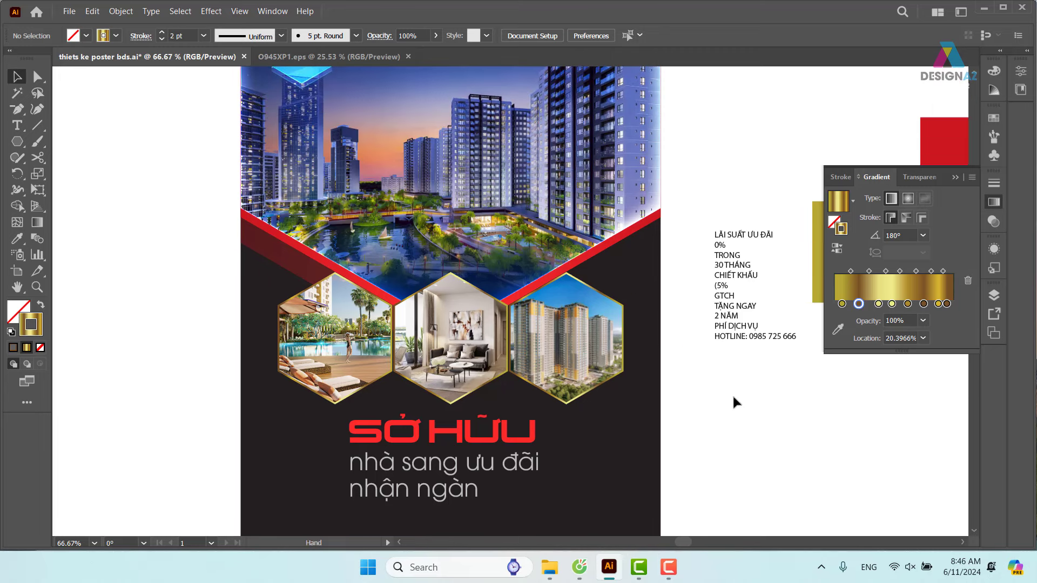
# Step: Give the tower hexagon photo an Overlay inner glow: 100% opacity, 0.5 cm blur, from edge
pyautogui.click(579, 348)
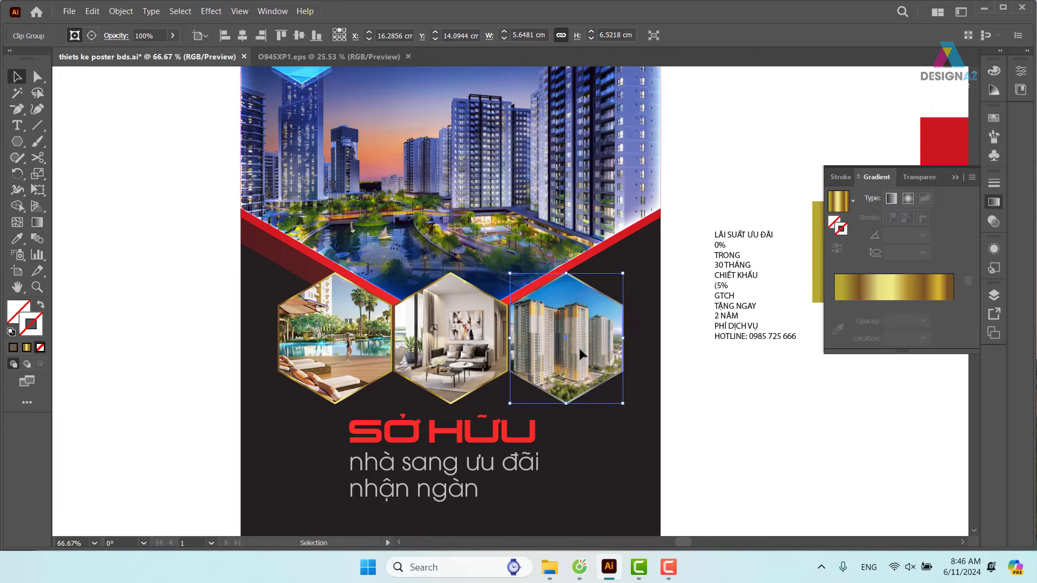
pyautogui.click(211, 11)
pyautogui.moveTo(227, 185)
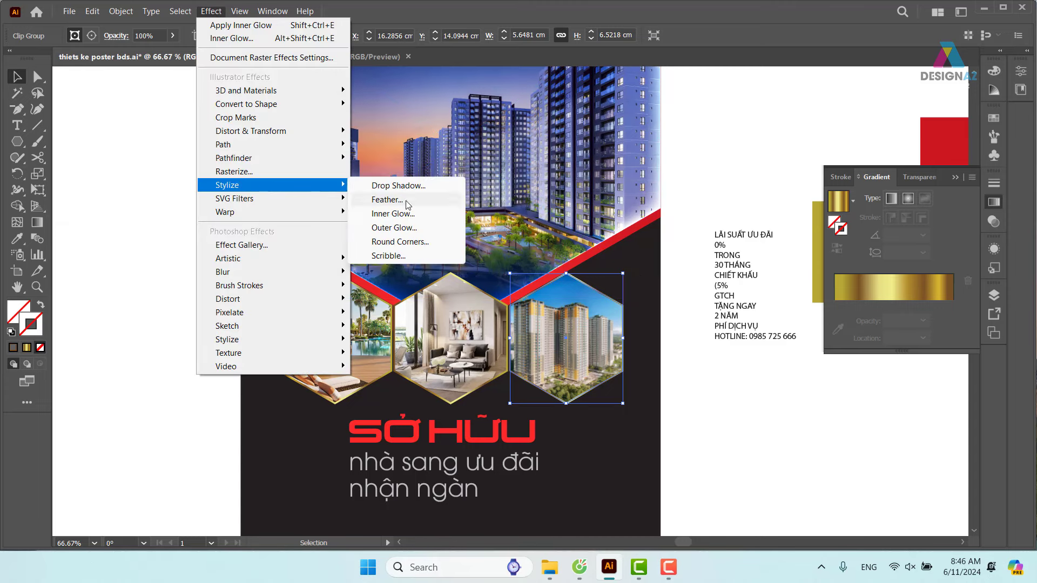
pyautogui.click(408, 214)
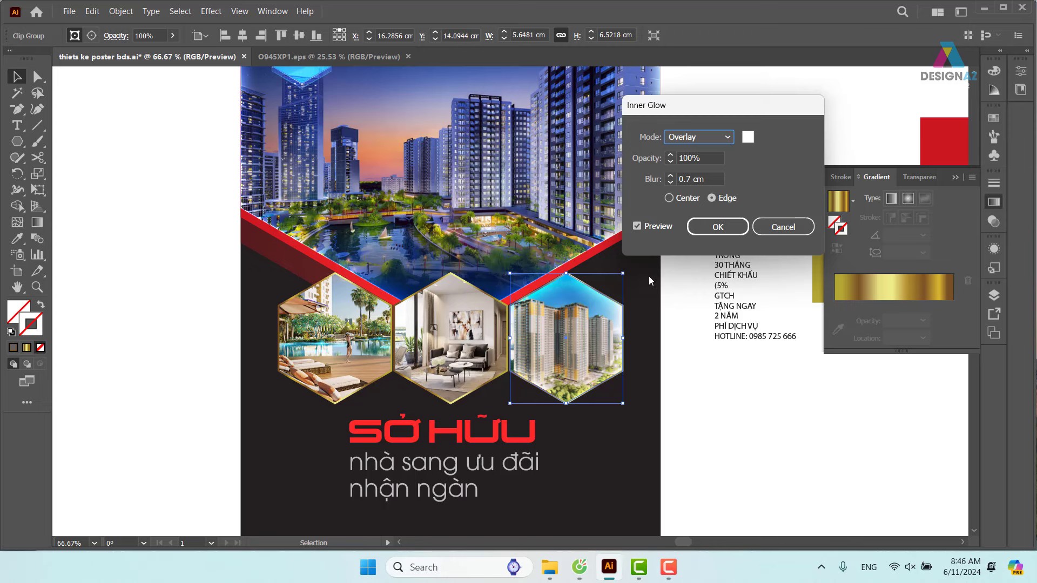
pyautogui.click(689, 179)
pyautogui.write('0.3')
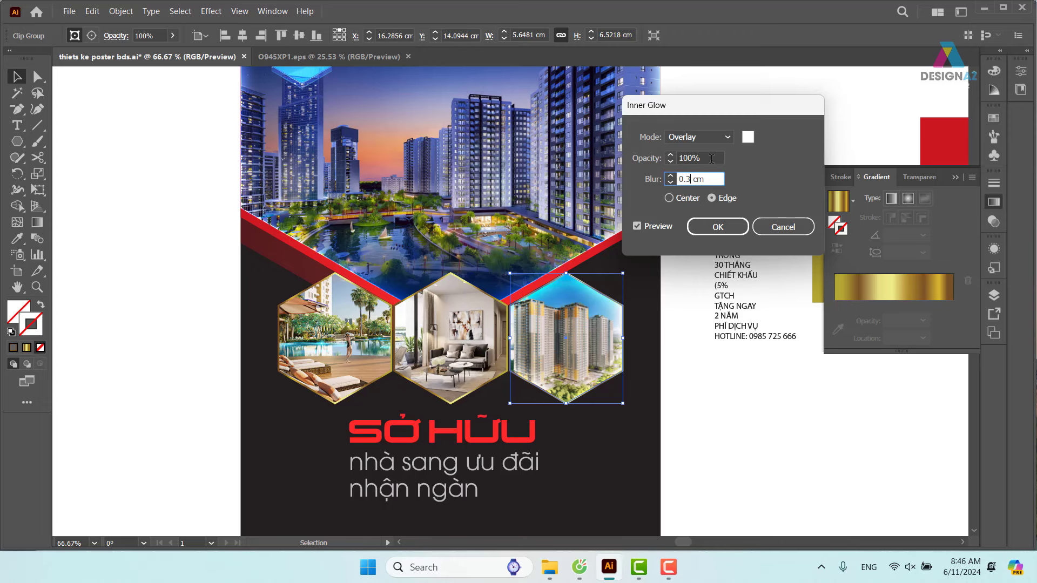
pyautogui.click(711, 159)
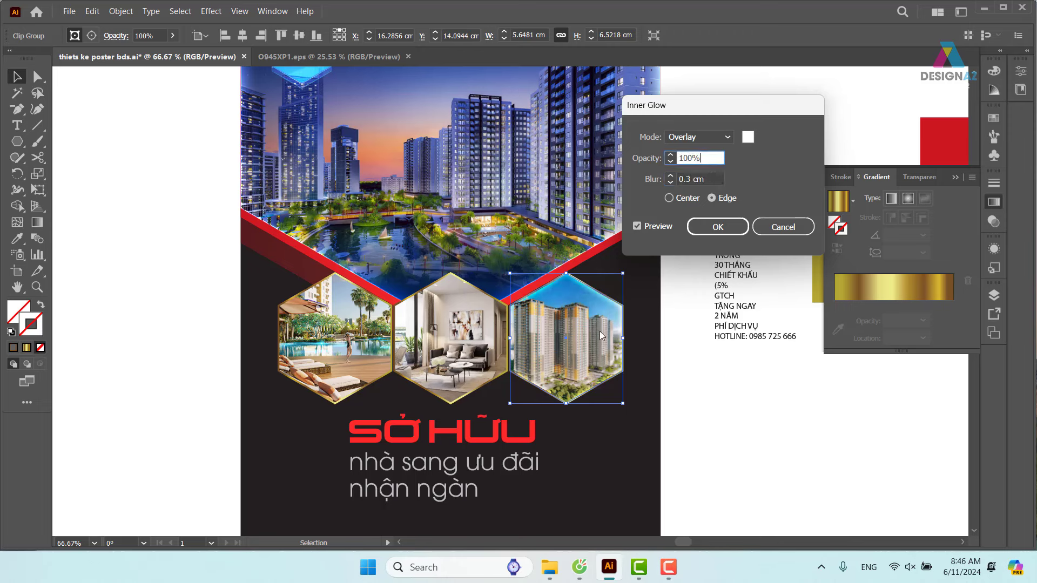
pyautogui.click(688, 179)
pyautogui.write('0.5')
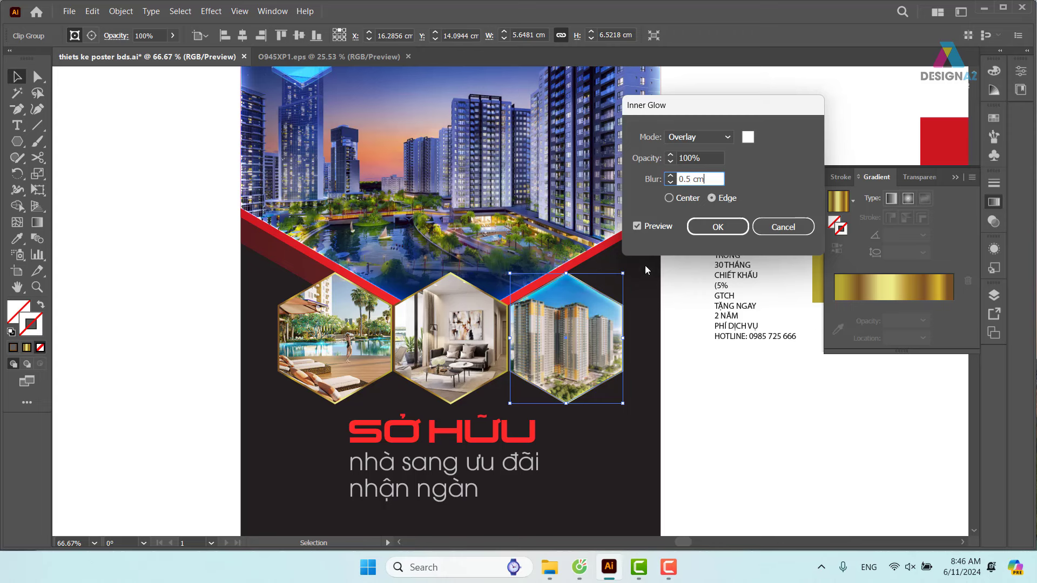
pyautogui.click(712, 157)
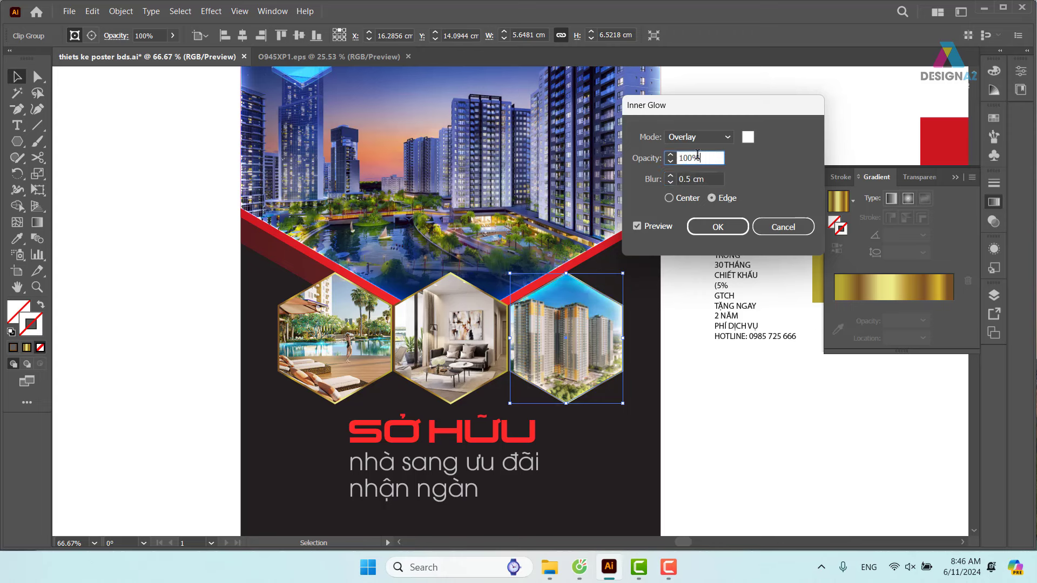
pyautogui.doubleClick(692, 156)
pyautogui.write('50')
pyautogui.press('Return')
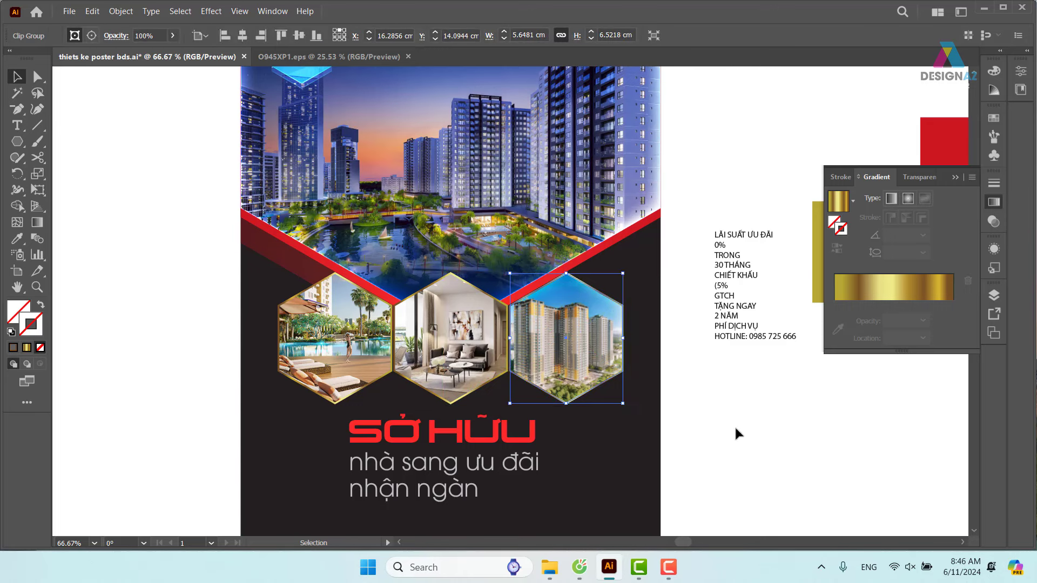
# Step: Reopen the tower group's Inner Glow from the Appearance panel and confirm its settings
pyautogui.click(994, 249)
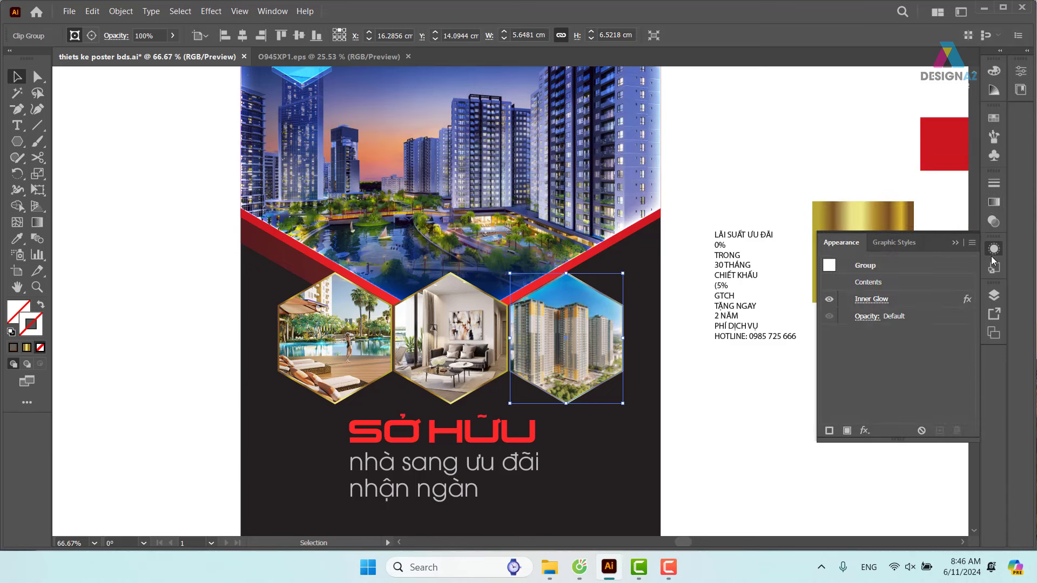
pyautogui.doubleClick(925, 297)
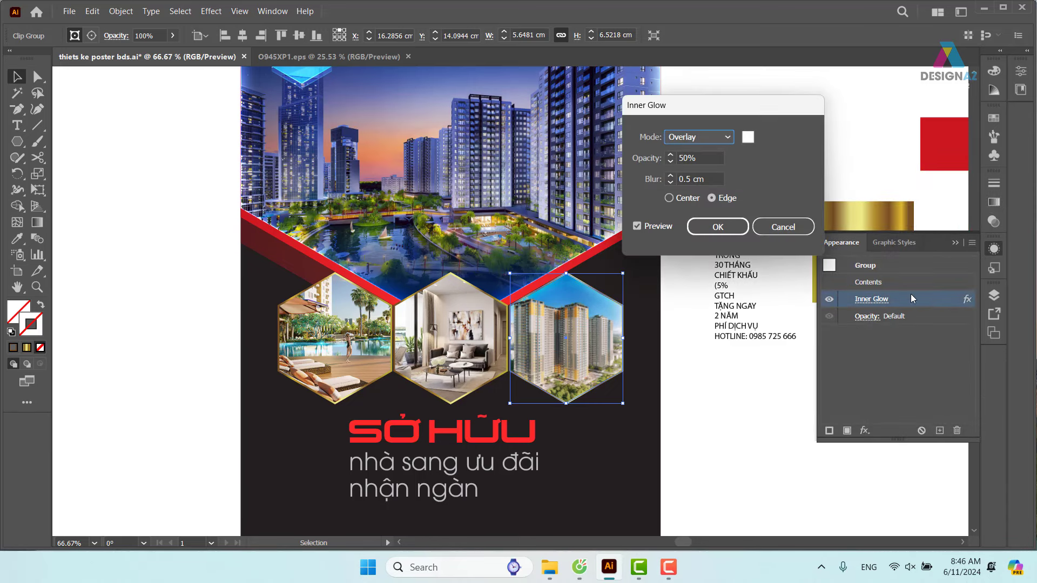
pyautogui.click(707, 157)
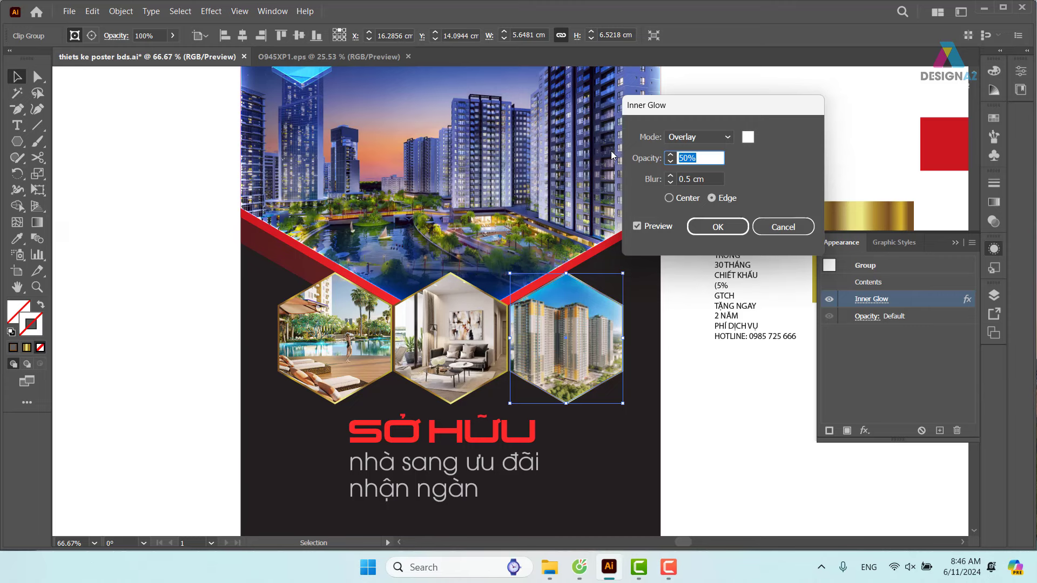
pyautogui.write('75')
pyautogui.press('Return')
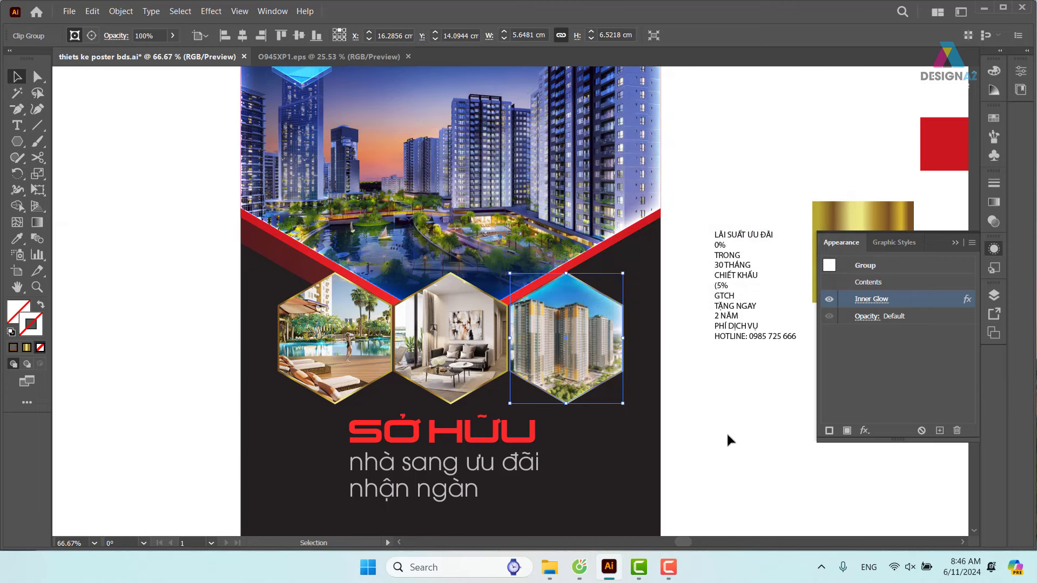
pyautogui.click(729, 434)
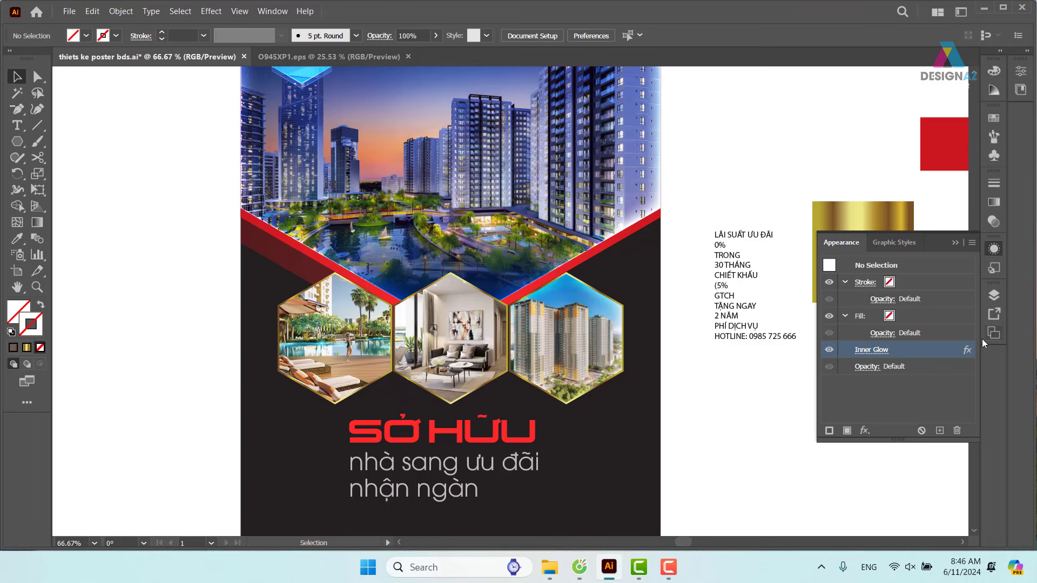
# Step: Save the right hexagon's look as a graphic style and apply it to the middle and left hexagons
pyautogui.click(995, 269)
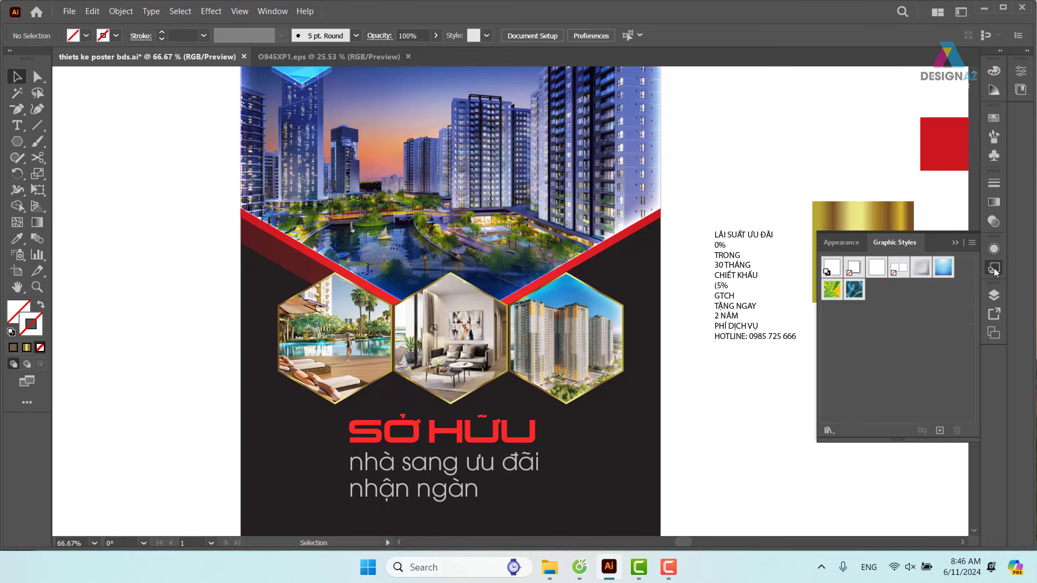
pyautogui.click(589, 340)
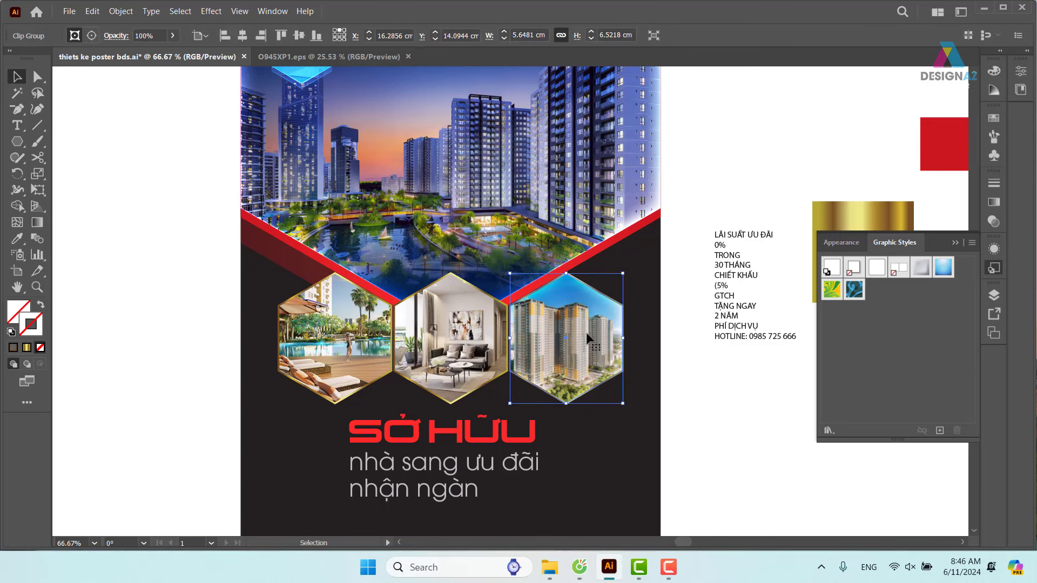
pyautogui.moveTo(587, 339); pyautogui.dragTo(888, 320)
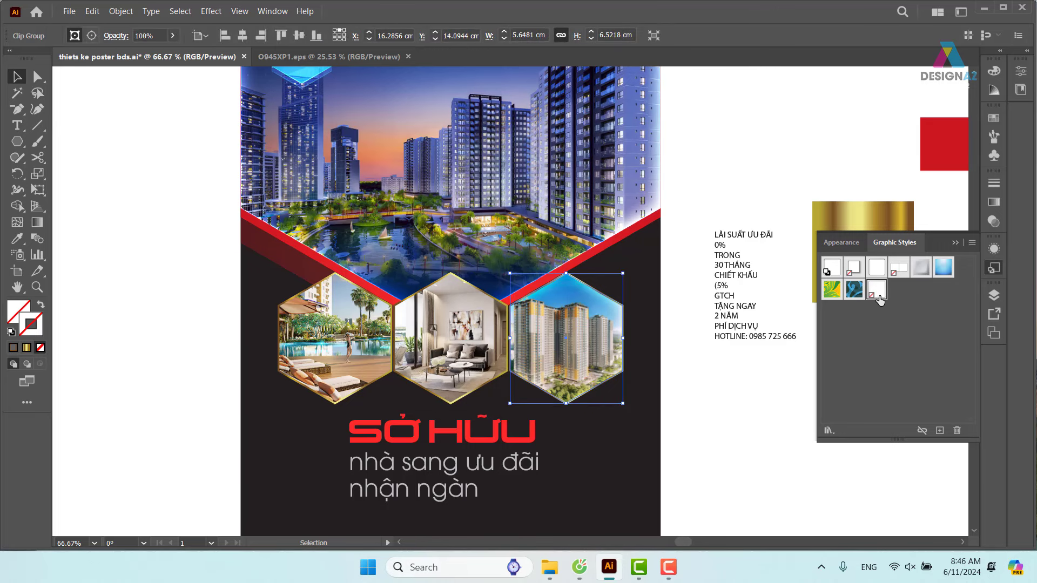
pyautogui.click(686, 424)
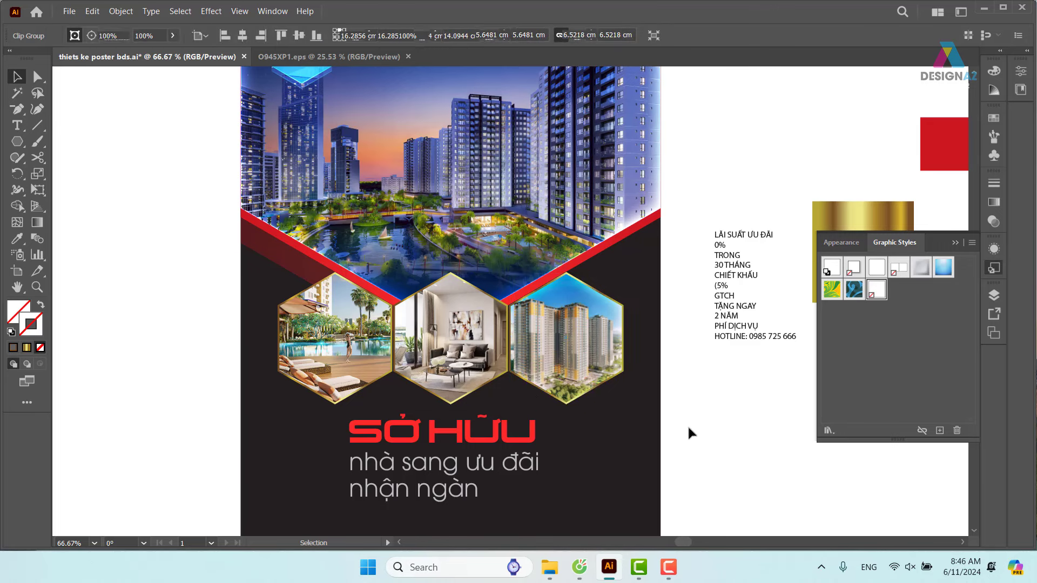
pyautogui.click(450, 338)
pyautogui.moveTo(855, 306)
pyautogui.mouseDown()
pyautogui.moveTo(687, 331)
pyautogui.moveTo(697, 346)
pyautogui.mouseUp()
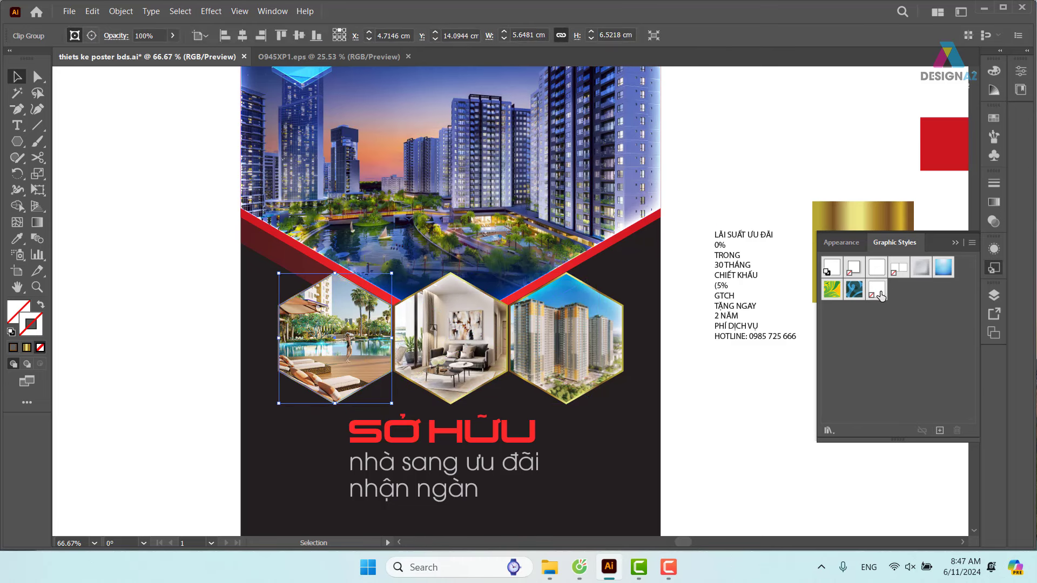
pyautogui.click(759, 449)
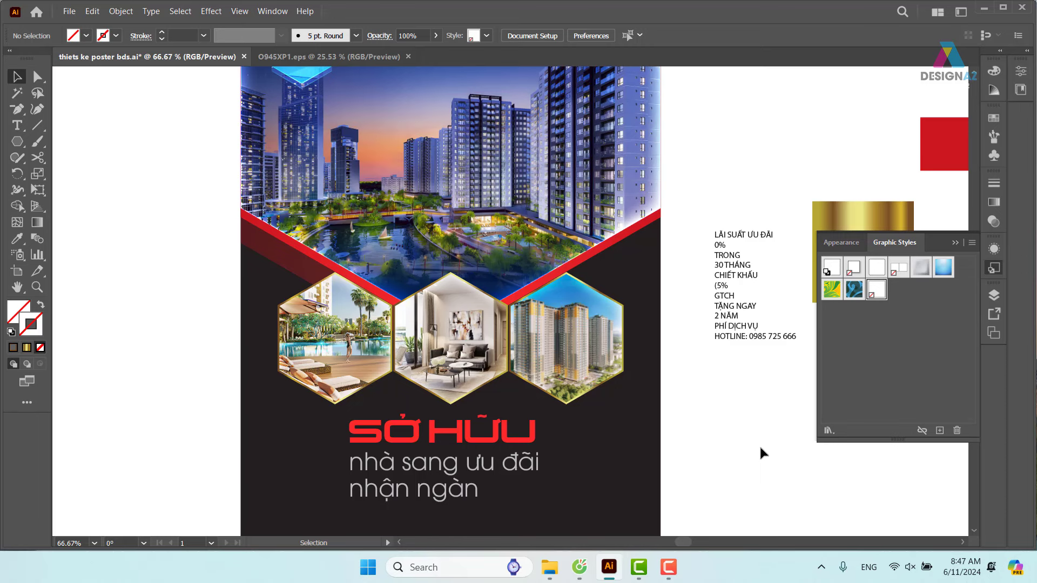
# Step: Duplicate the red diagonal stripe straight down, deleting an unwanted extra copy
pyautogui.moveTo(585, 314); pyautogui.dragTo(583, 313)
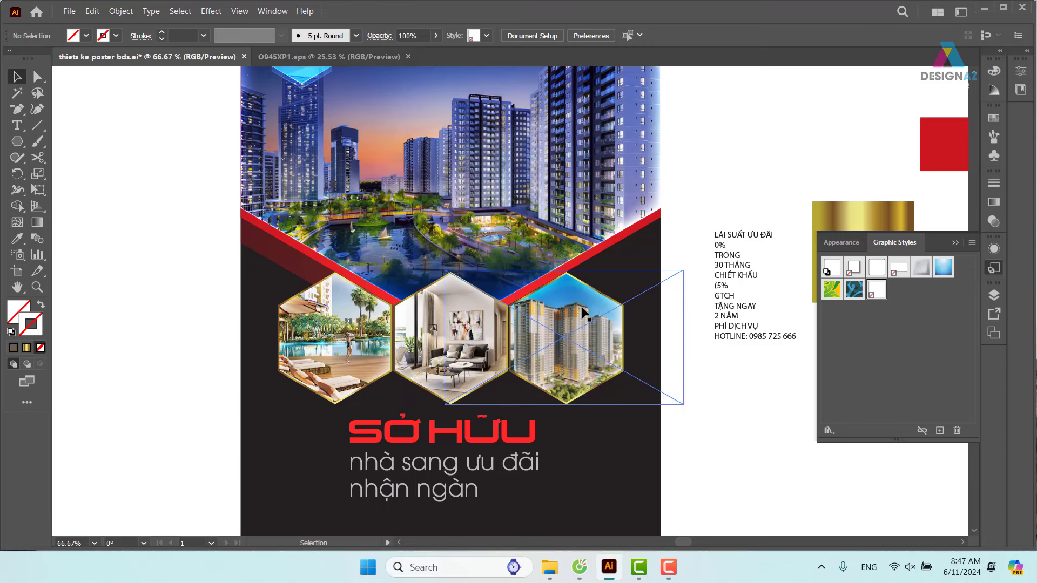
pyautogui.scroll(1, 615, 286)
pyautogui.hscroll(-1, 616, 286)
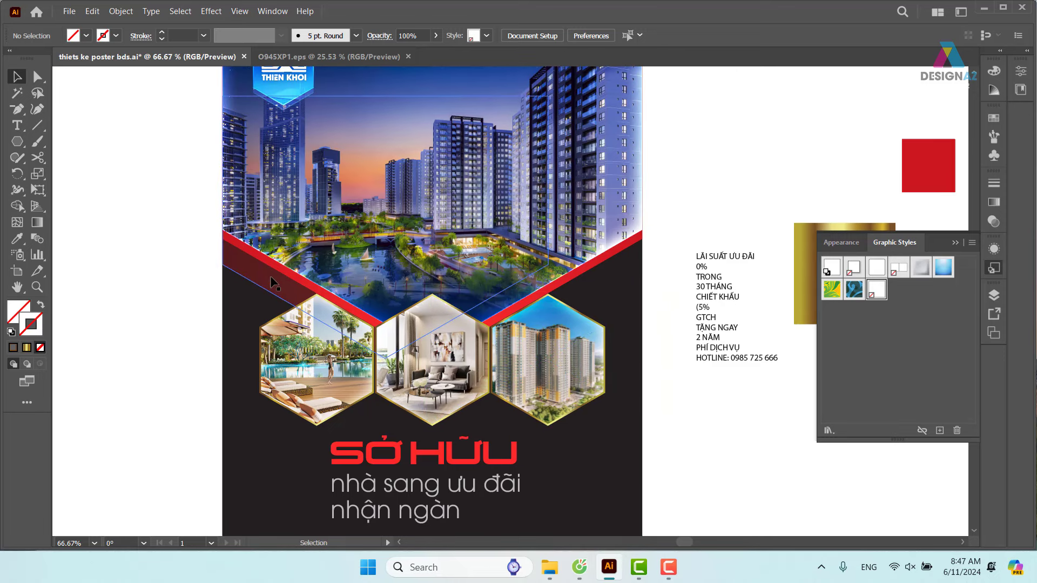
pyautogui.moveTo(272, 282)
pyautogui.mouseDown()
pyautogui.moveTo(363, 289)
pyautogui.moveTo(412, 312)
pyautogui.mouseUp()
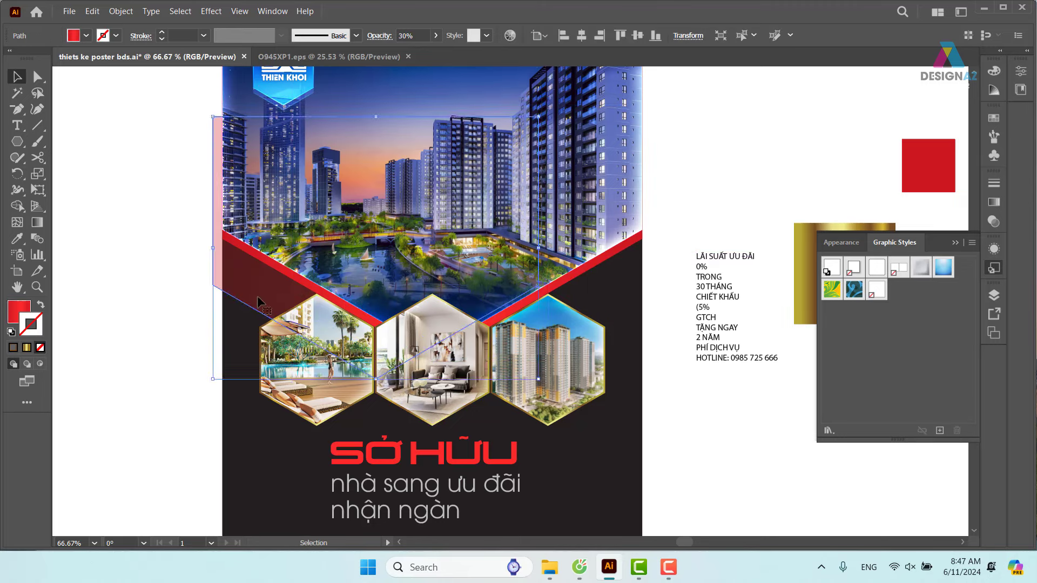
pyautogui.press('Delete')
pyautogui.moveTo(587, 272); pyautogui.dragTo(591, 312)
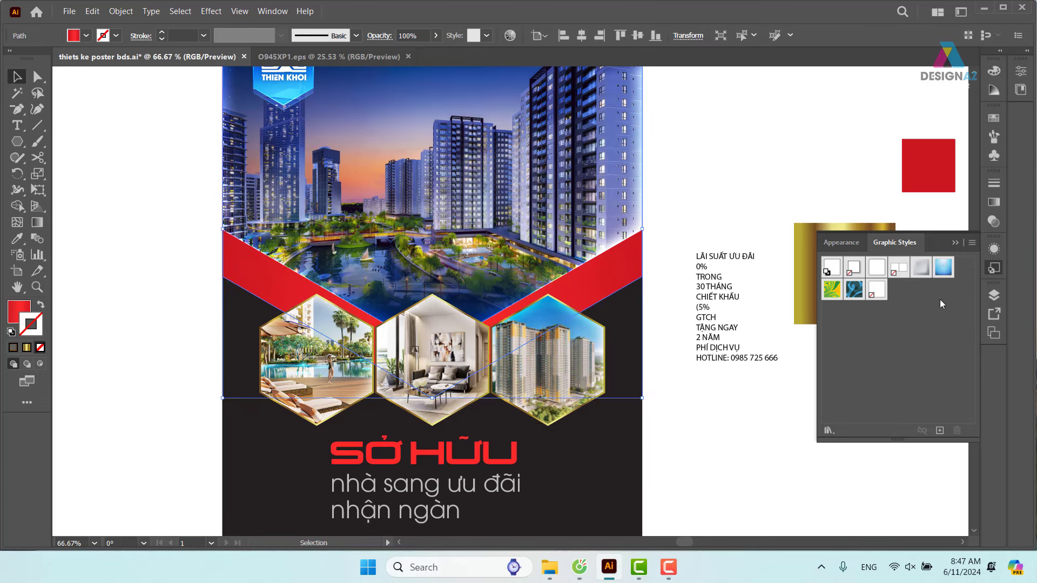
# Step: Lower the red chevron copy's opacity to 30% and nudge it up slightly
pyautogui.click(993, 221)
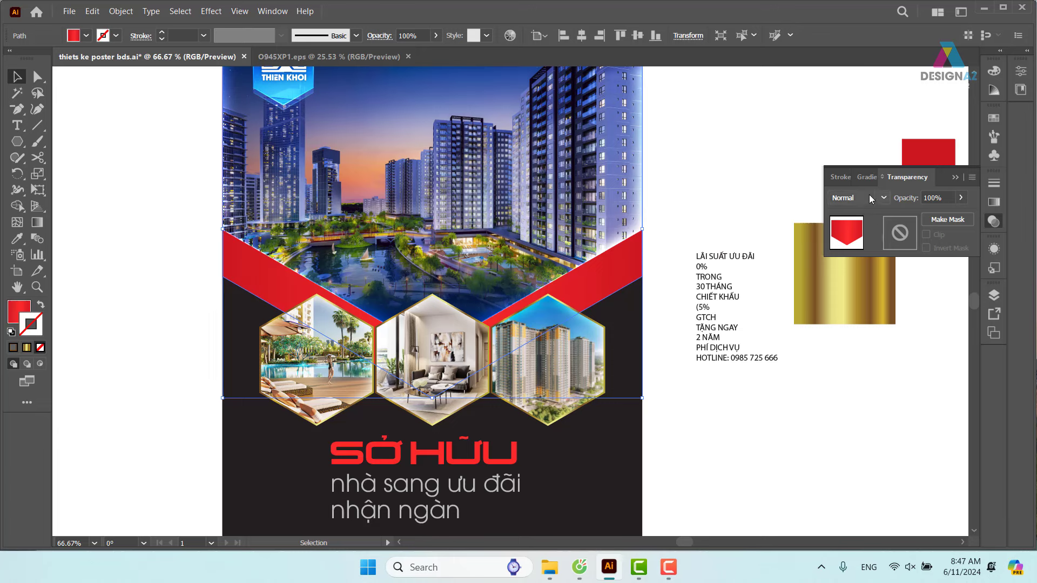
pyautogui.click(870, 198)
pyautogui.click(856, 213)
pyautogui.write('5')
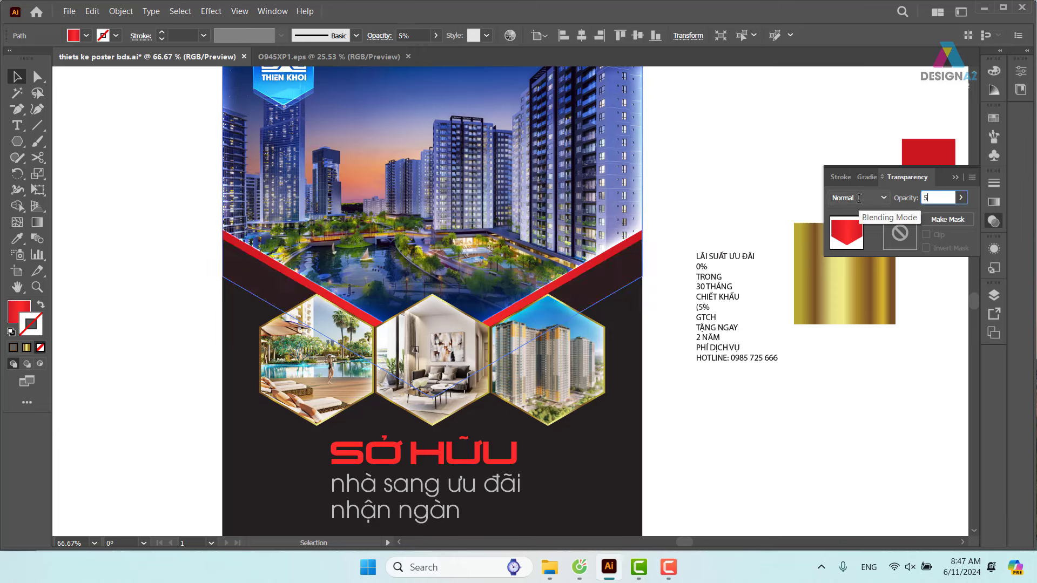
pyautogui.write('0')
pyautogui.press('Return')
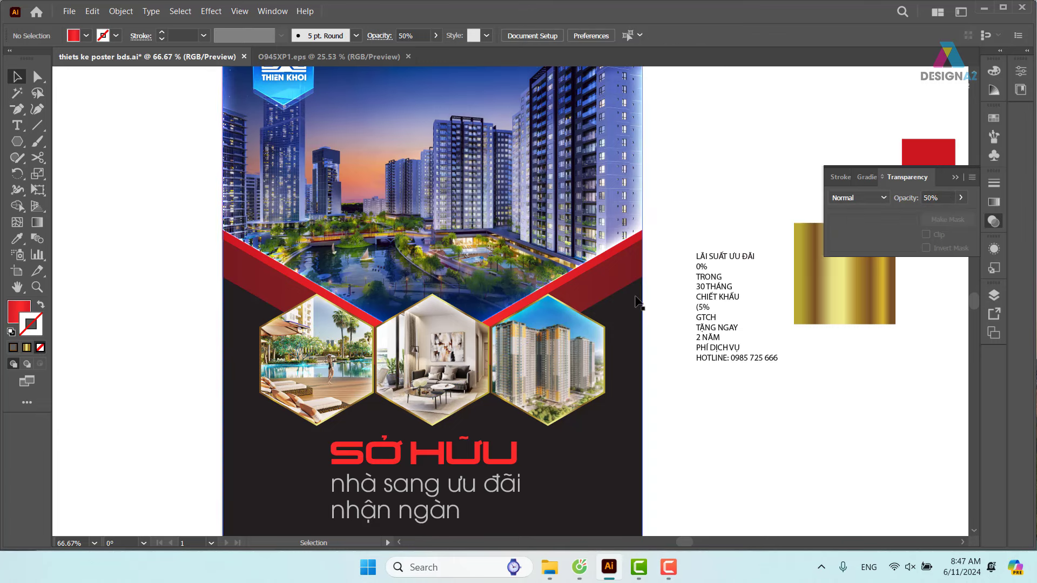
pyautogui.moveTo(615, 297)
pyautogui.mouseDown()
pyautogui.moveTo(614, 278)
pyautogui.moveTo(615, 301)
pyautogui.mouseUp()
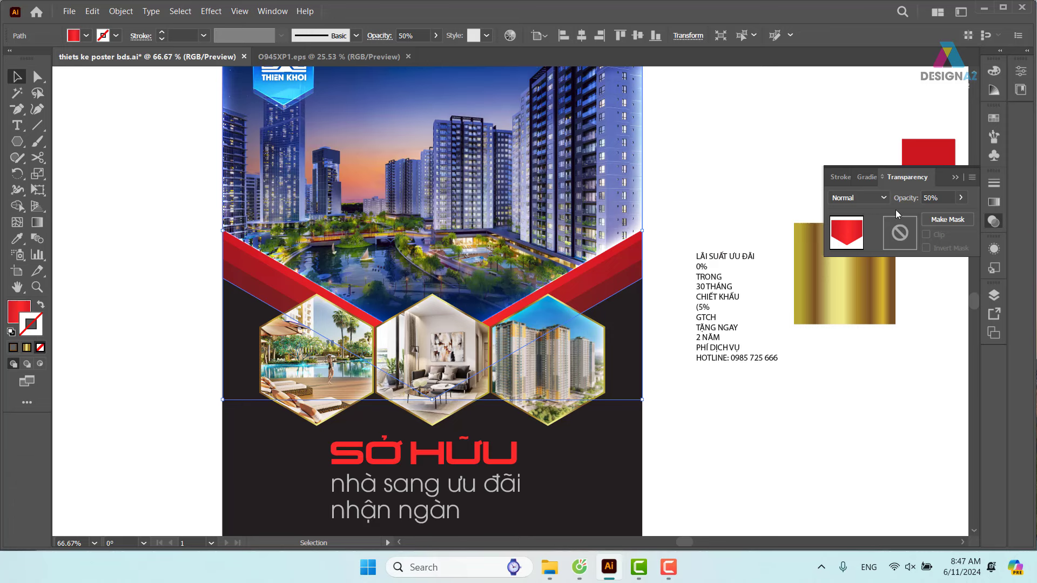
pyautogui.moveTo(934, 198); pyautogui.dragTo(886, 197)
pyautogui.write('30')
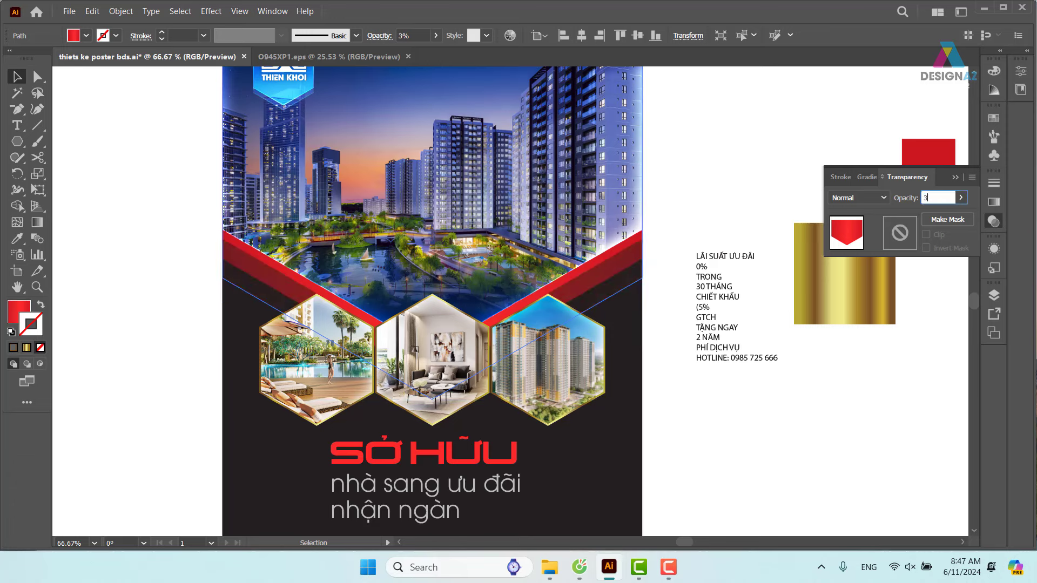
pyautogui.press('Return')
# Step: Pan to the top of the poster and reselect the 50% opacity red chevron
pyautogui.click(731, 417)
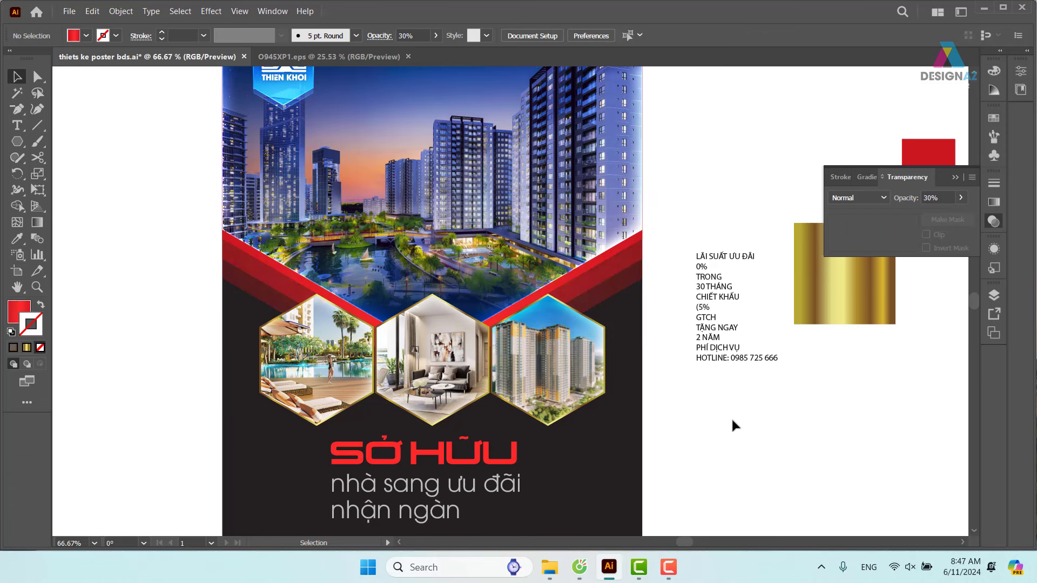
pyautogui.moveTo(731, 417)
pyautogui.mouseDown()
pyautogui.moveTo(711, 423)
pyautogui.moveTo(714, 465)
pyautogui.mouseUp()
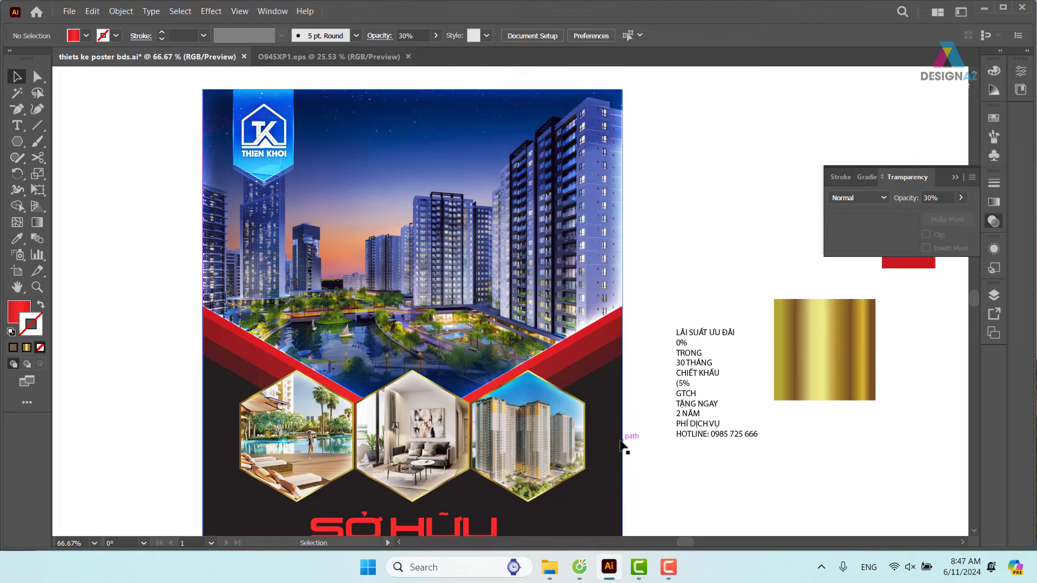
pyautogui.click(607, 368)
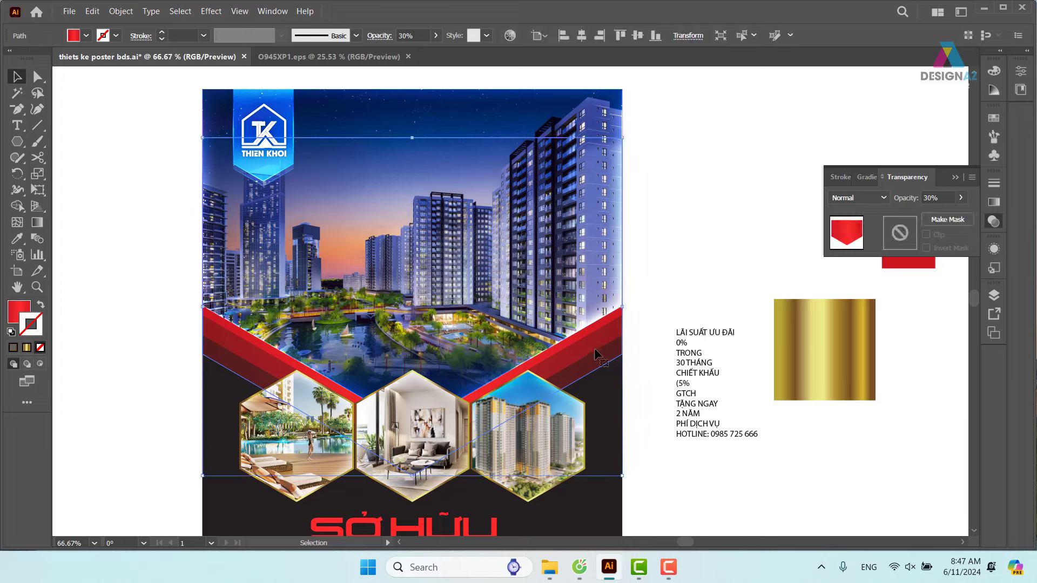
pyautogui.press('a')
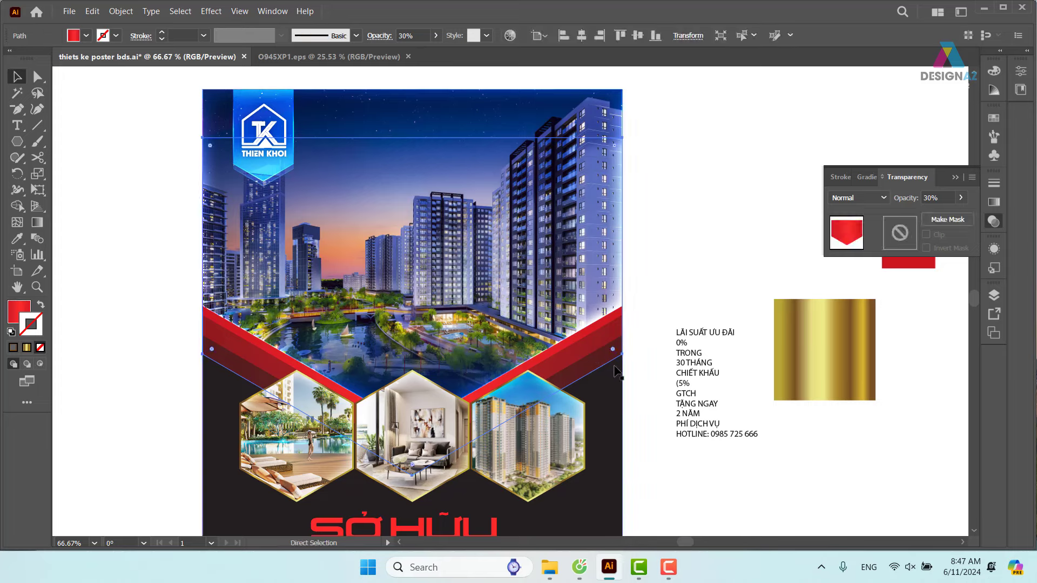
pyautogui.press('v')
pyautogui.click(658, 299)
# Step: Move the red chevrons beside the poster and use Shape Builder to cut out just the V strip
pyautogui.click(609, 345)
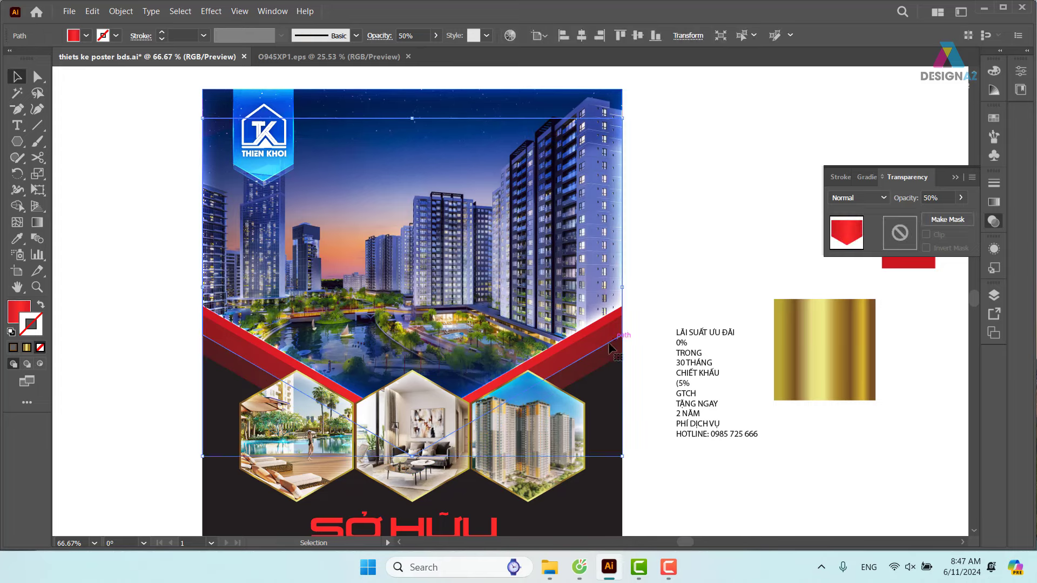
pyautogui.moveTo(610, 349)
pyautogui.mouseDown()
pyautogui.moveTo(386, 334)
pyautogui.moveTo(949, 324)
pyautogui.mouseUp()
pyautogui.moveTo(796, 373)
pyautogui.mouseDown()
pyautogui.moveTo(532, 375)
pyautogui.moveTo(663, 381)
pyautogui.mouseUp()
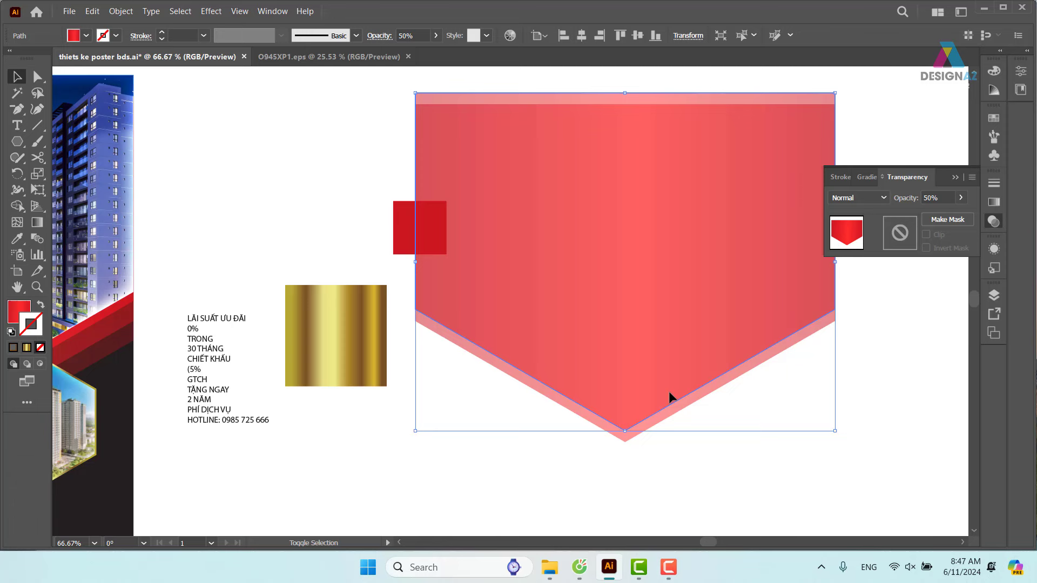
pyautogui.keyDown('shift'); pyautogui.click(702, 399); pyautogui.keyUp('shift')
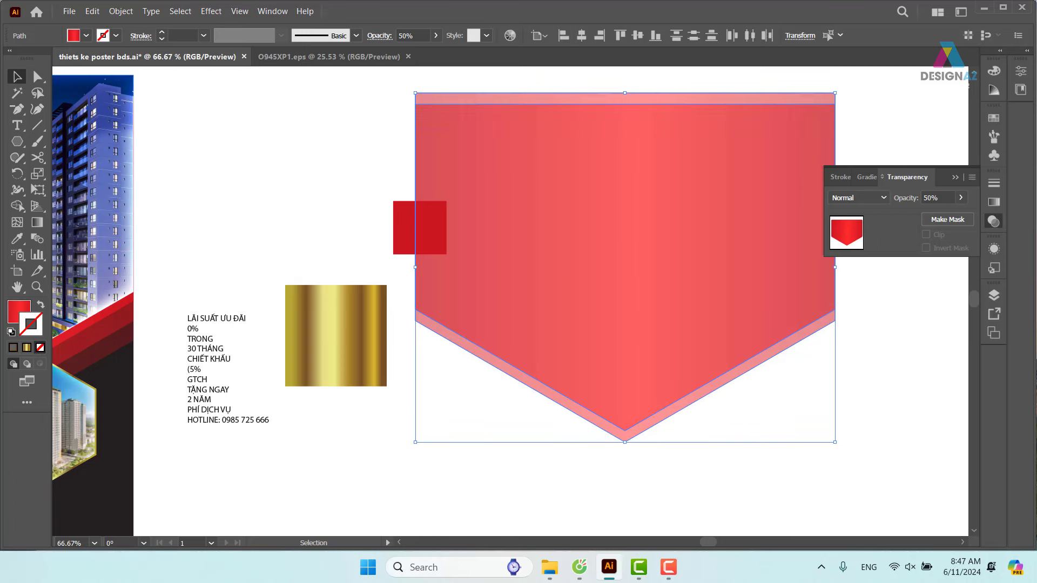
pyautogui.click(17, 206)
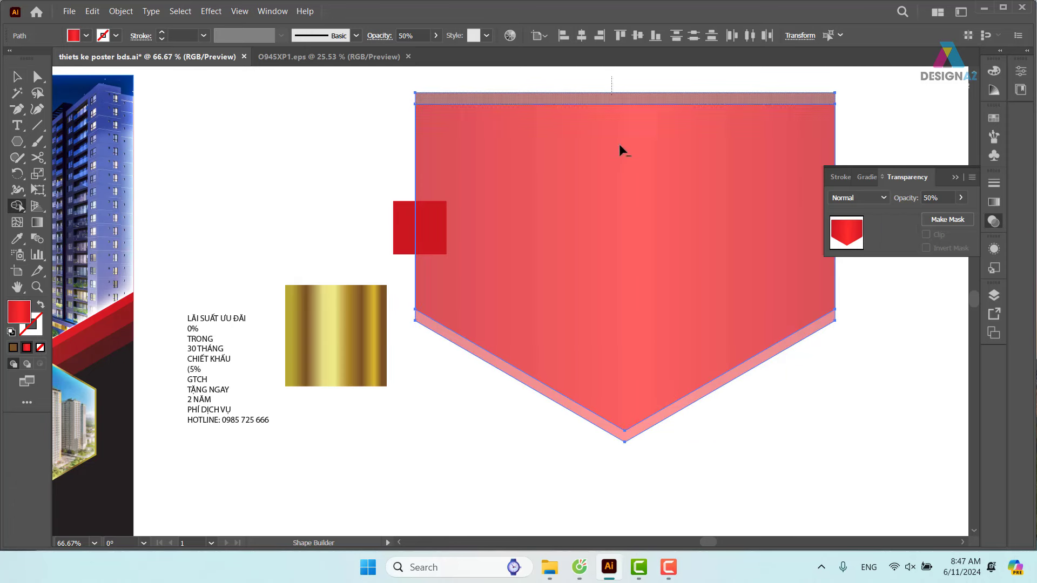
pyautogui.moveTo(619, 98); pyautogui.dragTo(624, 221)
pyautogui.press('v')
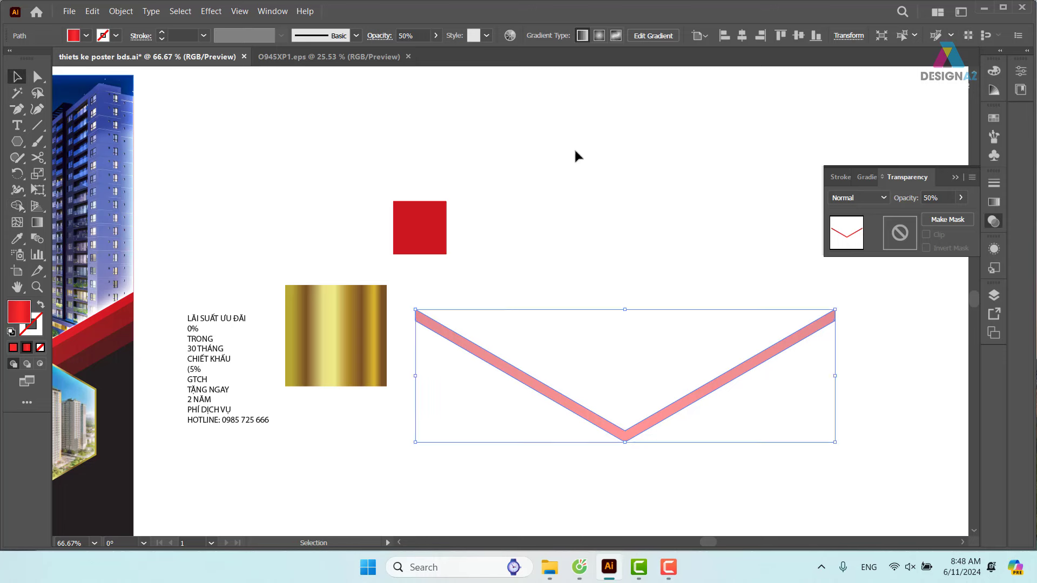
pyautogui.click(574, 155)
# Step: Eyedropper the gold gradient onto the V strip
pyautogui.click(549, 396)
pyautogui.press('i')
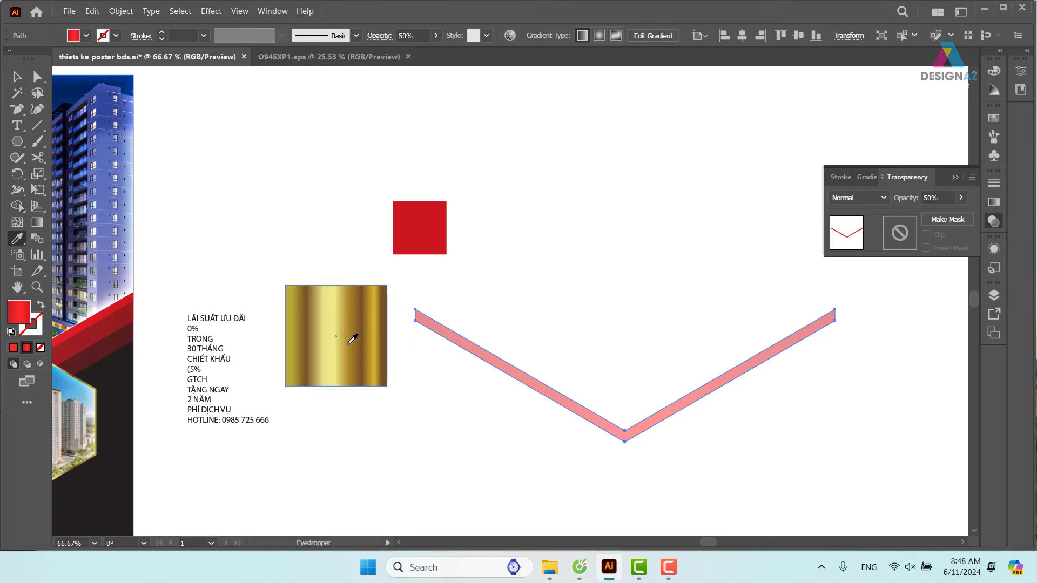
pyautogui.click(352, 338)
pyautogui.press('v')
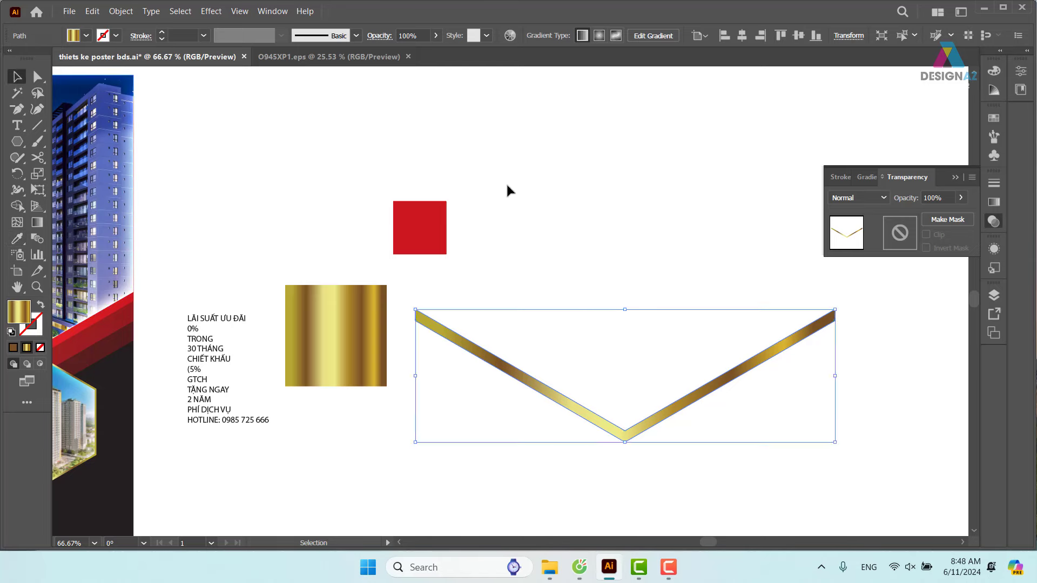
pyautogui.click(546, 371)
# Step: Try the gold V strip above the hexagon photos, then delete it
pyautogui.moveTo(646, 435)
pyautogui.mouseDown()
pyautogui.moveTo(886, 380)
pyautogui.moveTo(186, 316)
pyautogui.mouseUp()
pyautogui.moveTo(156, 389); pyautogui.dragTo(345, 400)
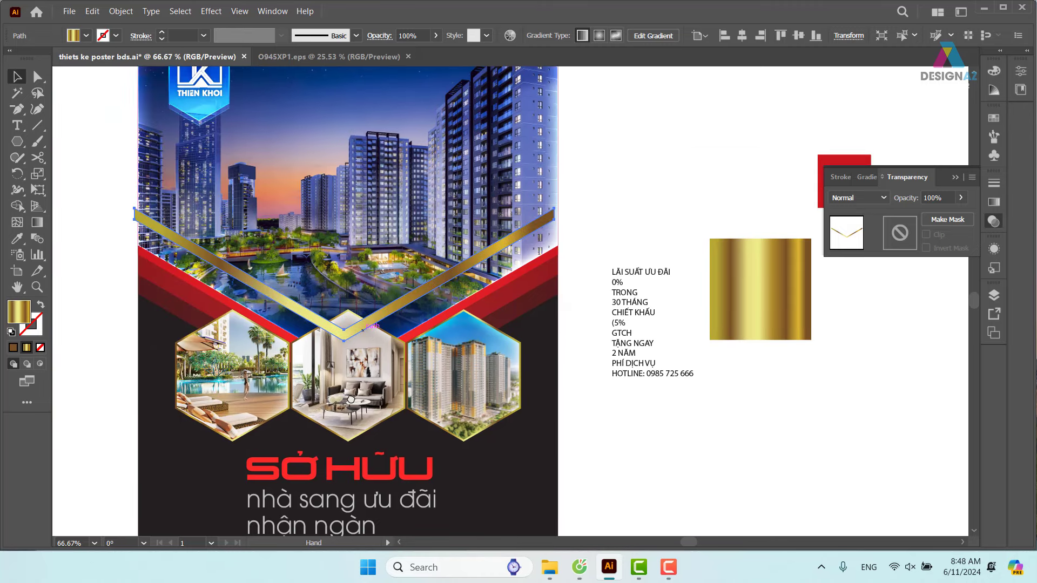
pyautogui.moveTo(433, 287)
pyautogui.mouseDown()
pyautogui.moveTo(429, 326)
pyautogui.moveTo(439, 322)
pyautogui.mouseUp()
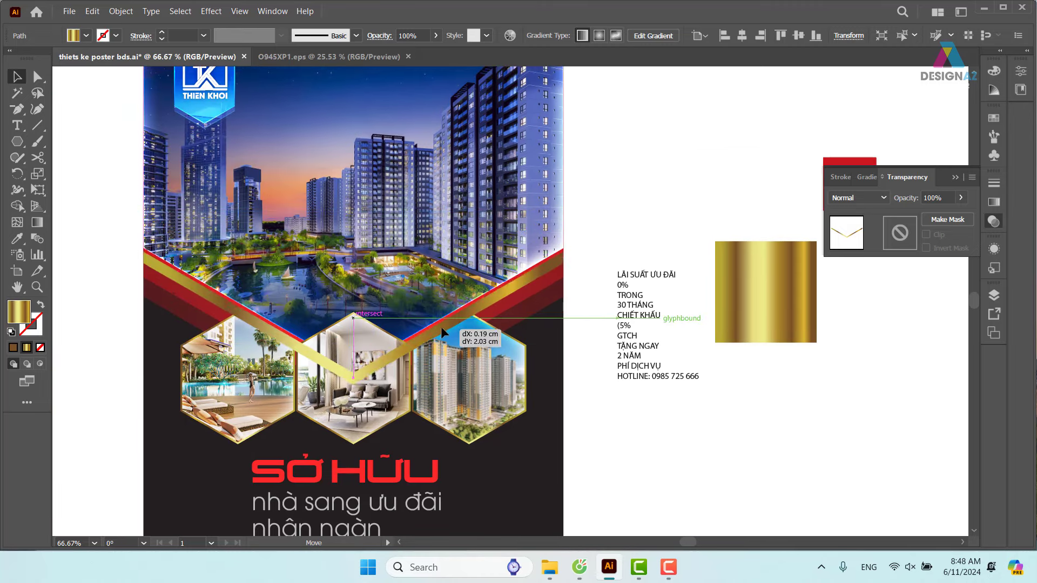
pyautogui.moveTo(440, 312); pyautogui.dragTo(434, 323)
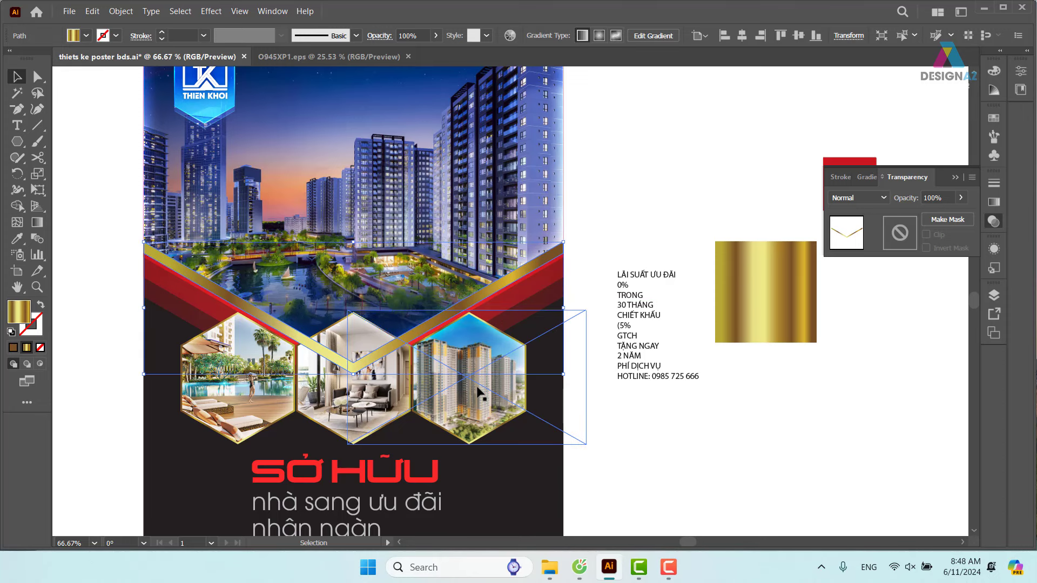
pyautogui.press('Delete')
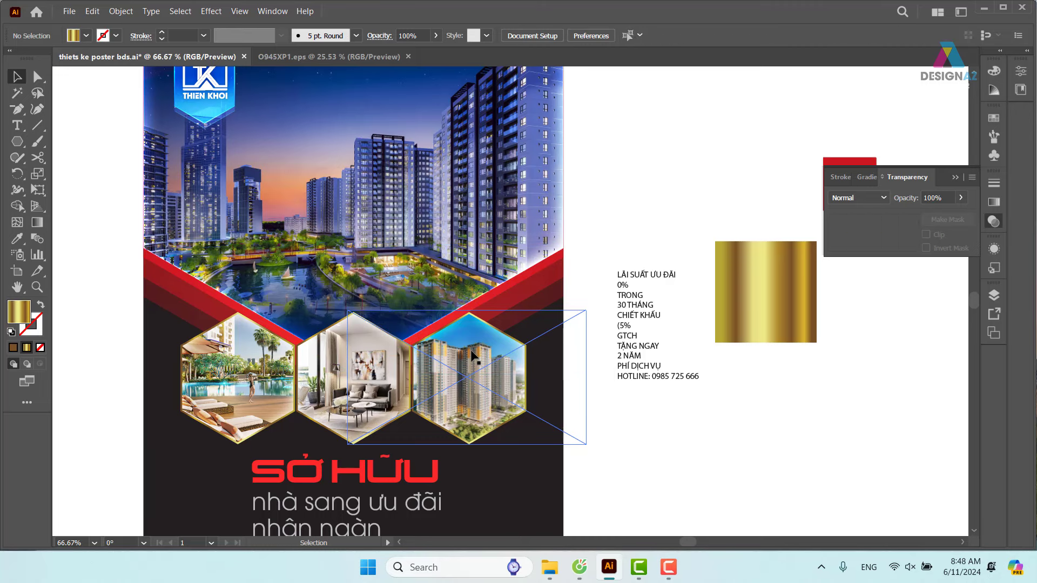
pyautogui.scroll(-4, 468, 356)
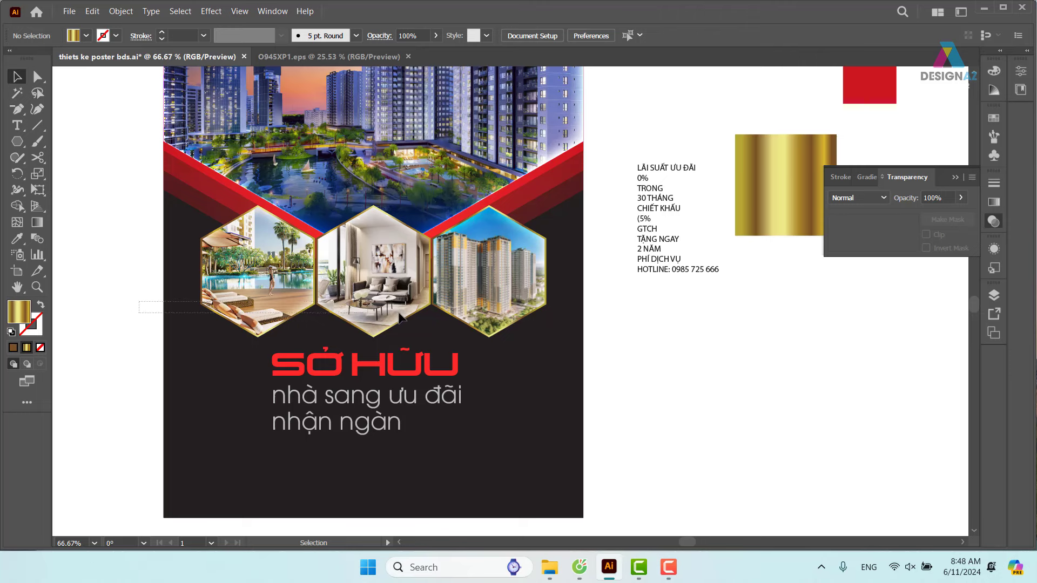
# Step: Select the hexagon photo group without the background and nudge it up two steps
pyautogui.moveTo(400, 314); pyautogui.dragTo(621, 314)
pyautogui.keyDown('shift'); pyautogui.click(572, 374); pyautogui.keyUp('shift')
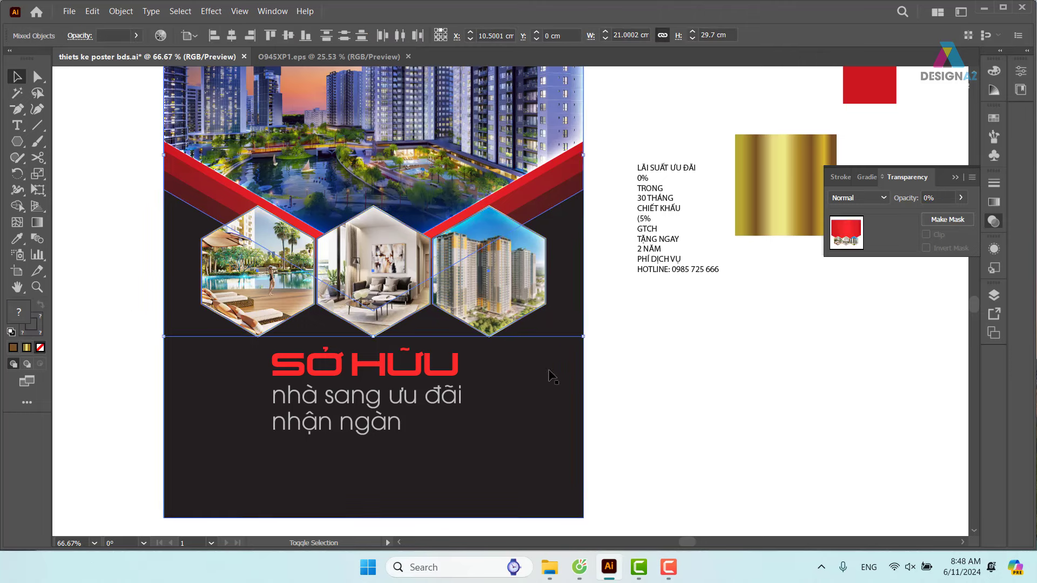
pyautogui.moveTo(509, 273); pyautogui.dragTo(512, 274)
pyautogui.hotkey('ctrl', 'z')
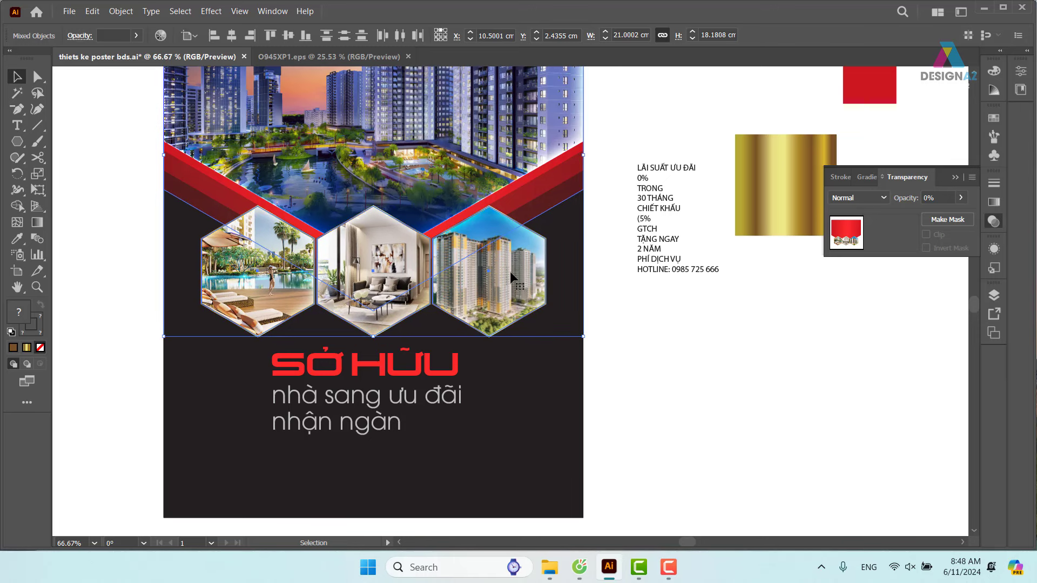
pyautogui.hotkey('ctrl', 'shift', 'z')
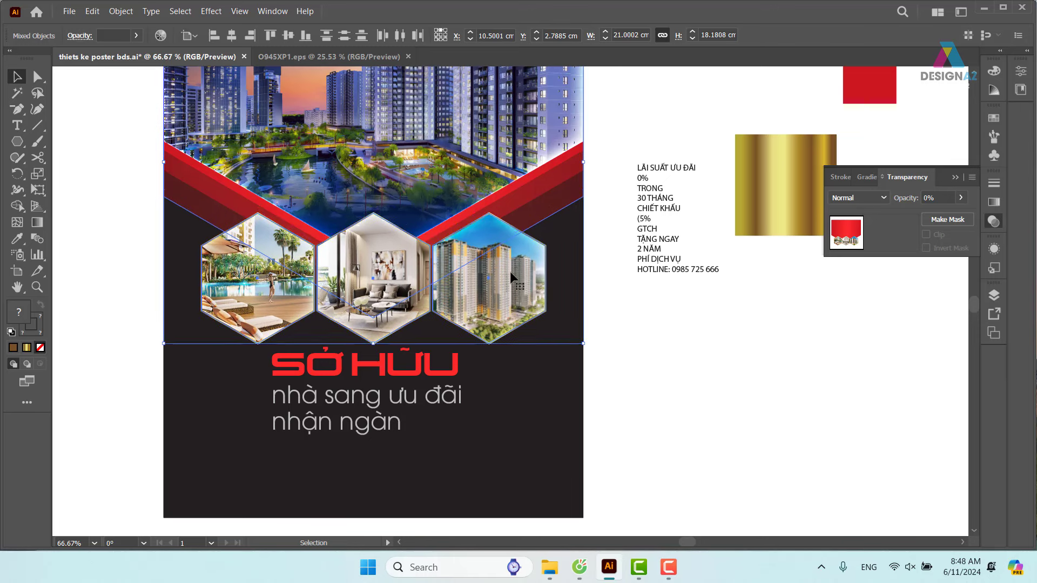
pyautogui.press('Up')
pyautogui.press('Up')
pyautogui.press('Up')
pyautogui.press('Up')
pyautogui.press('Up')
pyautogui.press('Up')
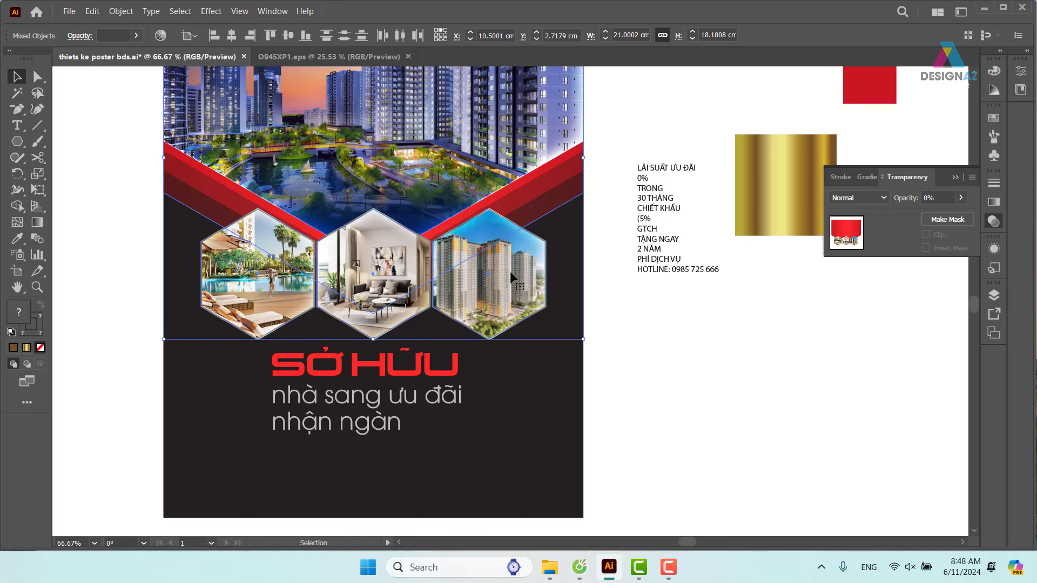
pyautogui.press('Up')
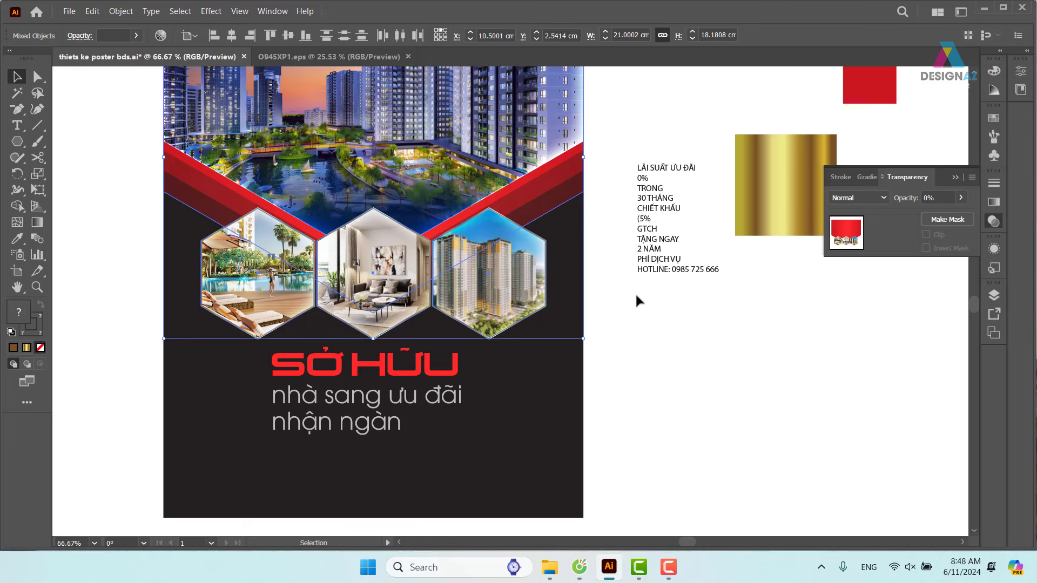
# Step: Nudge the red band slightly higher, then zoom in on the hexagon photos
pyautogui.click(572, 205)
pyautogui.hotkey('shift', 'Up')
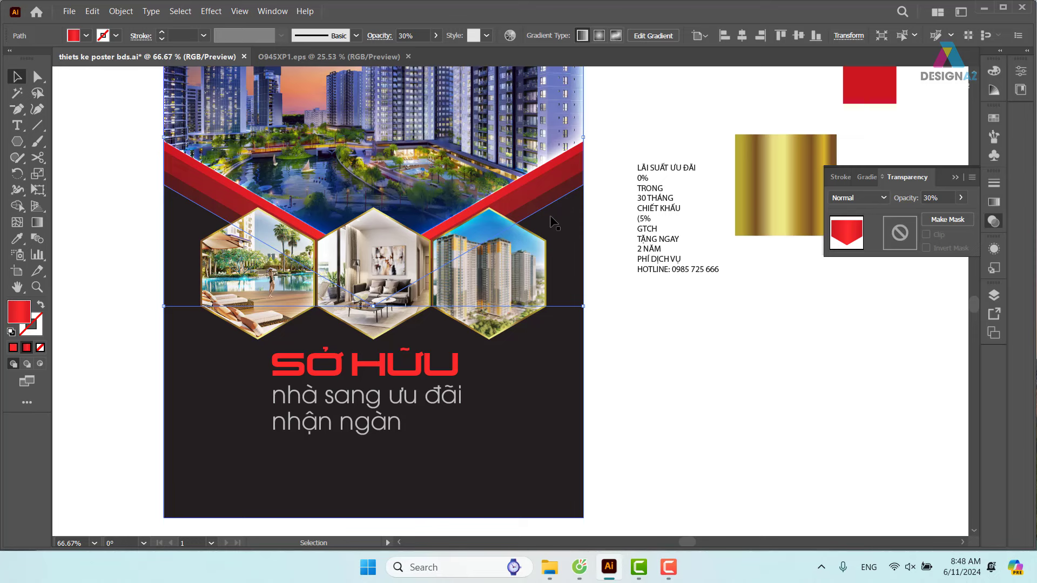
pyautogui.press('Down')
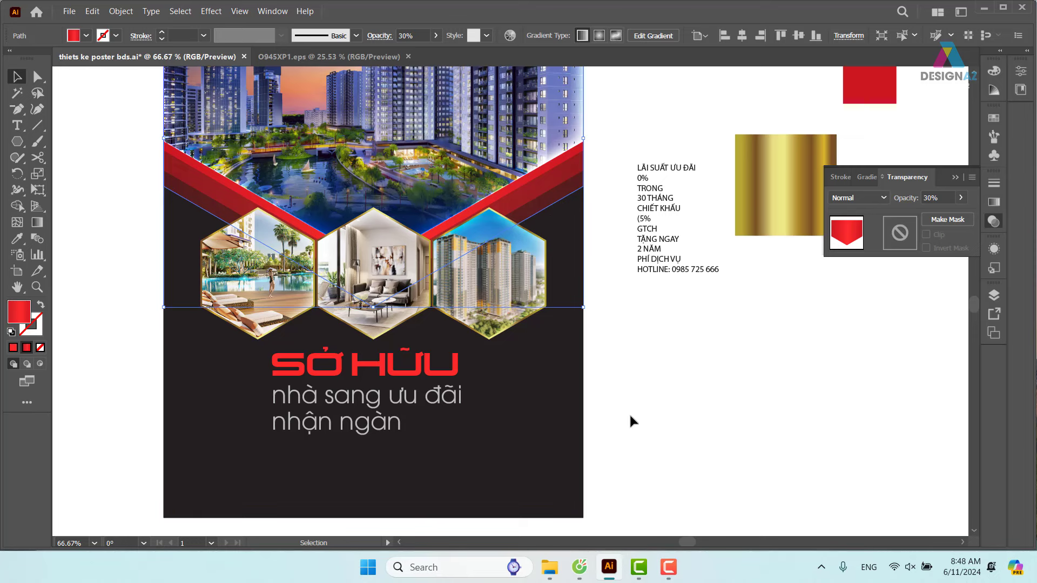
pyautogui.click(630, 419)
pyautogui.hotkey('ctrl', '-')
pyautogui.press('z')
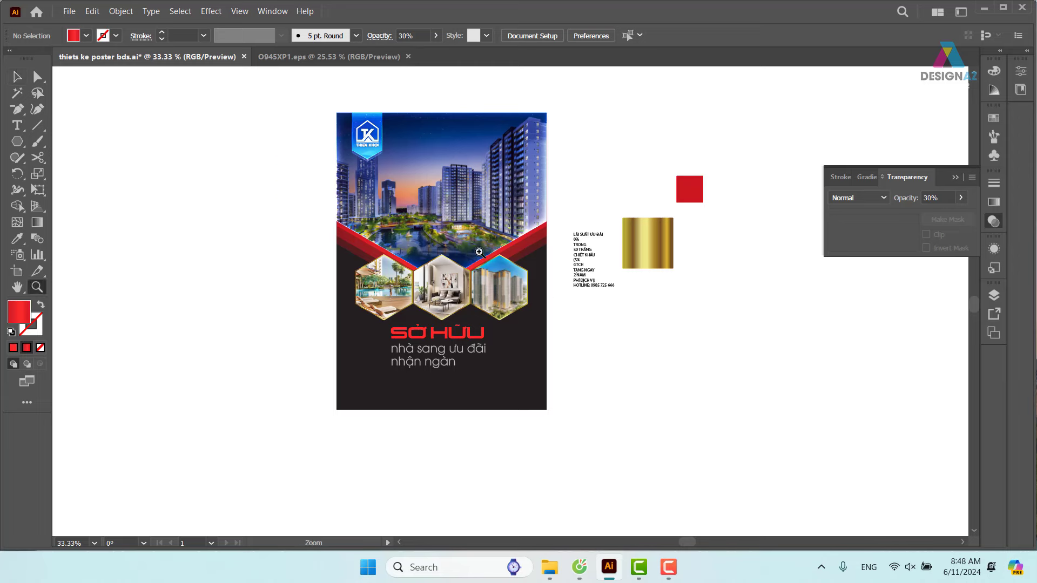
pyautogui.click(426, 238)
pyautogui.scroll(-3, 427, 238)
pyautogui.click(16, 77)
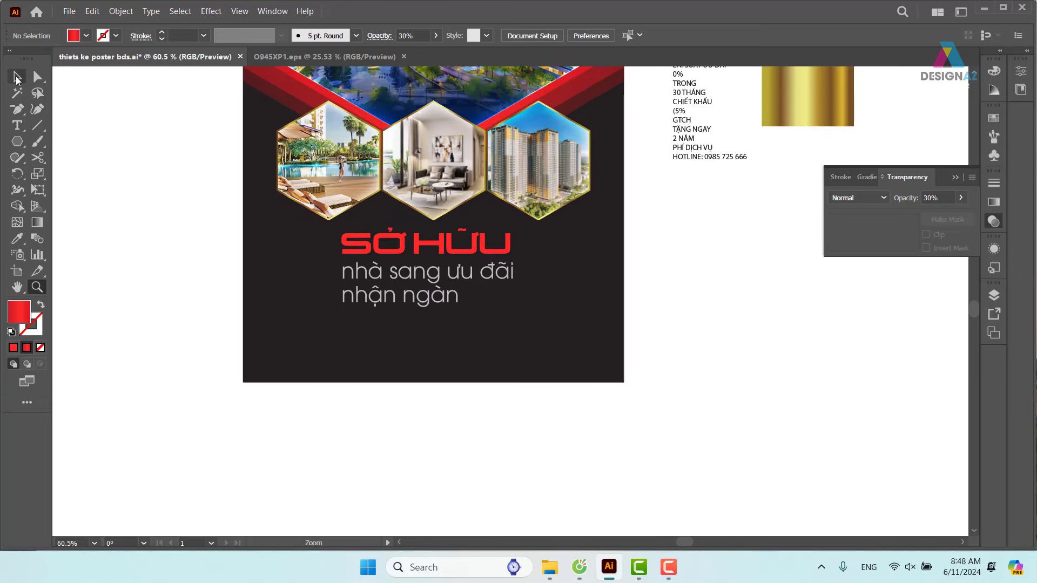
# Step: Select the dark poster background and apply a gradient fill to it
pyautogui.moveTo(590, 353); pyautogui.dragTo(548, 467)
pyautogui.click(566, 432)
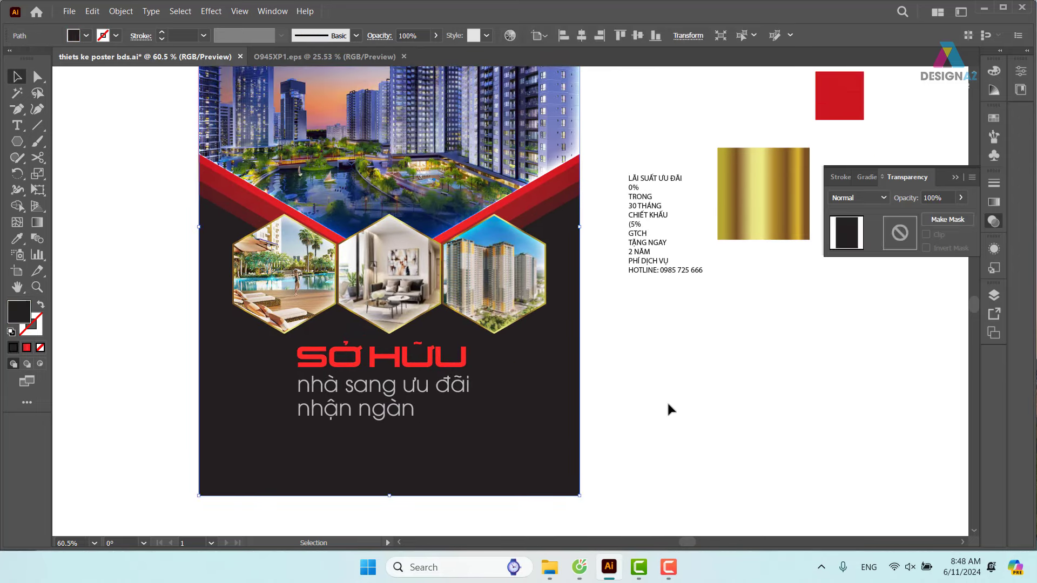
pyautogui.scroll(2, 599, 361)
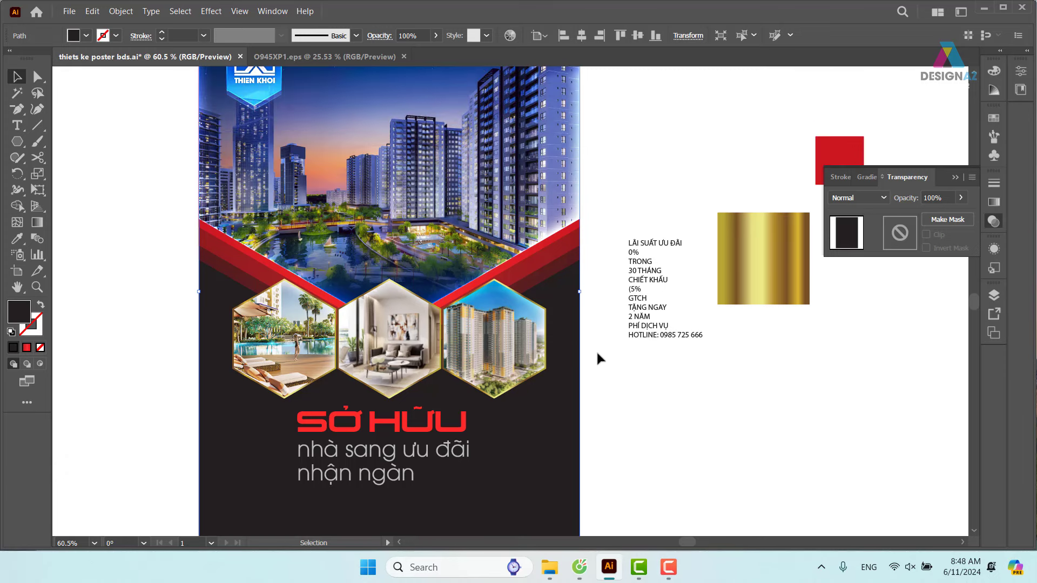
pyautogui.click(995, 202)
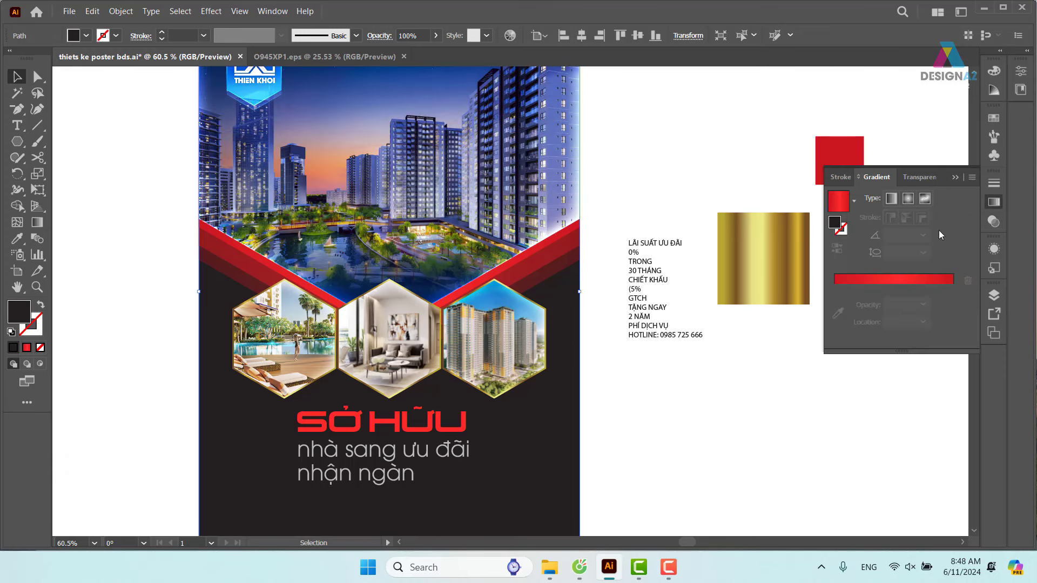
pyautogui.click(910, 279)
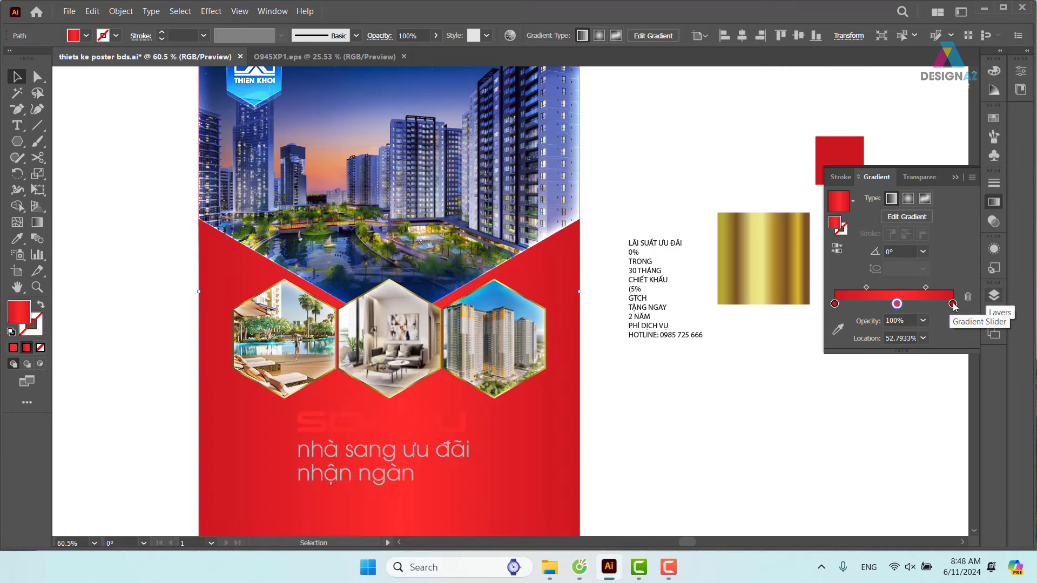
# Step: Reduce the gradient to two stops, coloured with dark red and darker red swatches
pyautogui.moveTo(896, 303); pyautogui.dragTo(952, 304)
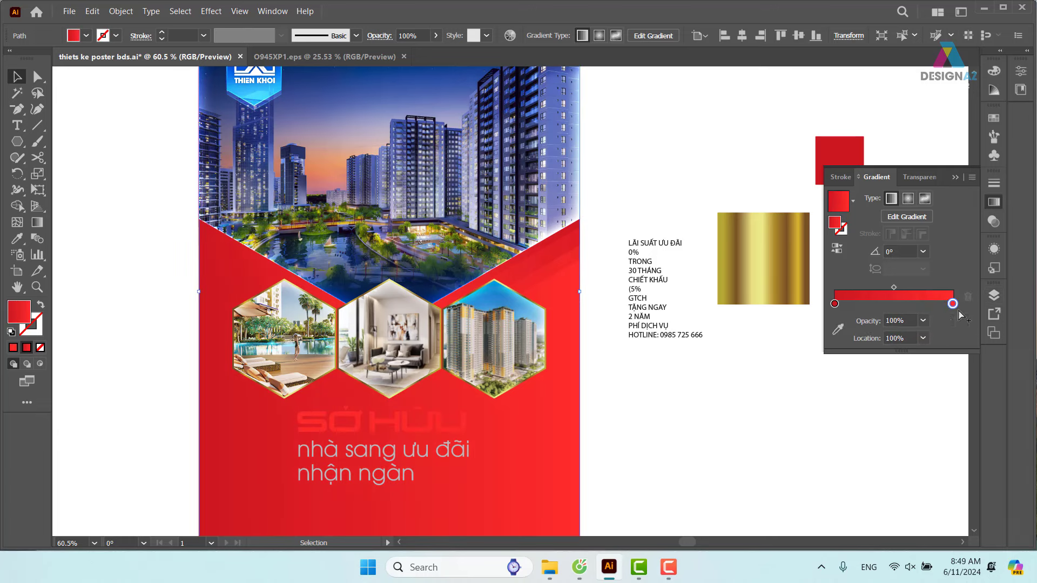
pyautogui.doubleClick(952, 304)
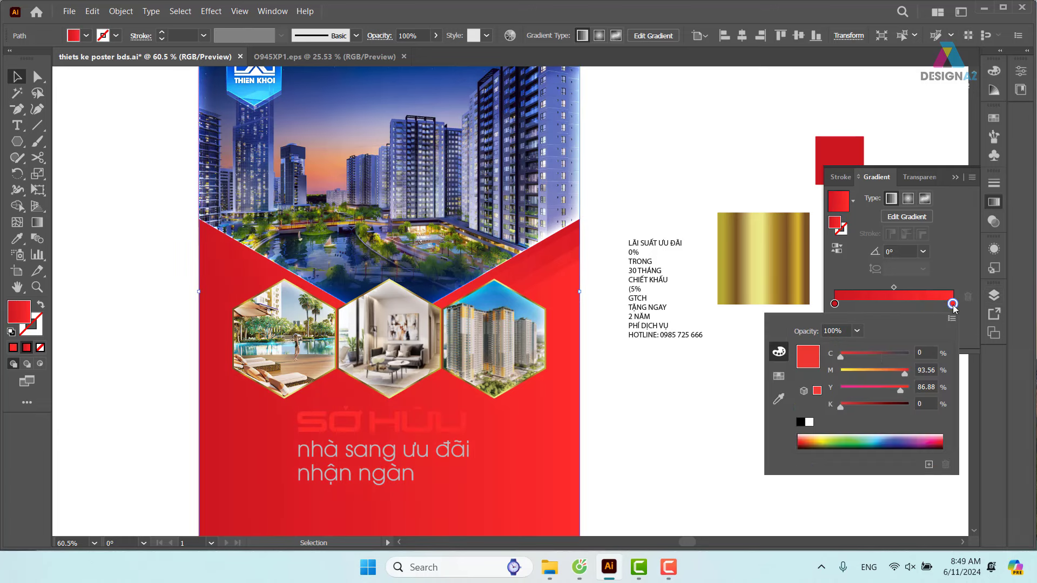
pyautogui.click(778, 376)
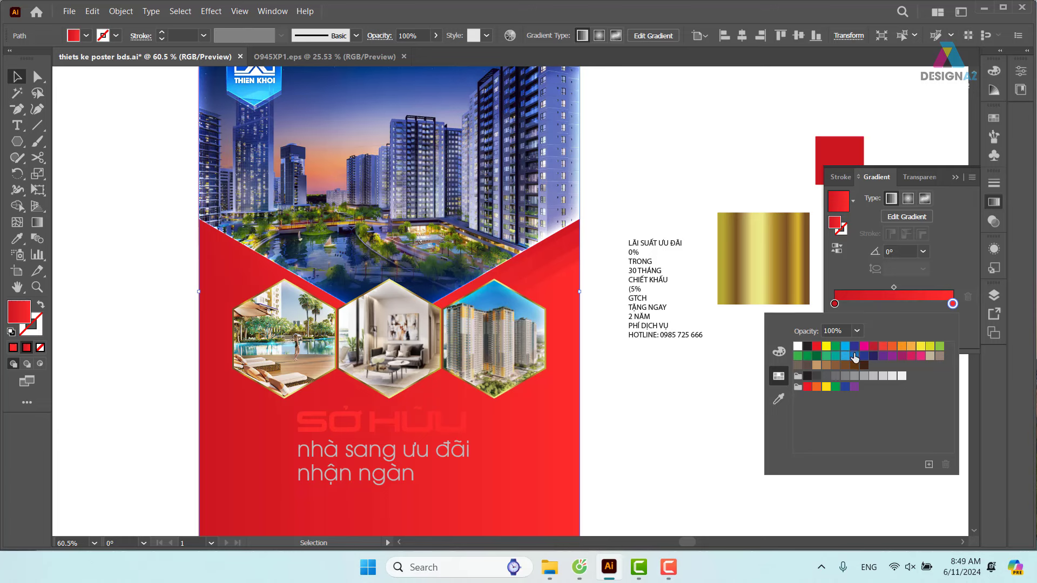
pyautogui.click(818, 347)
pyautogui.click(836, 305)
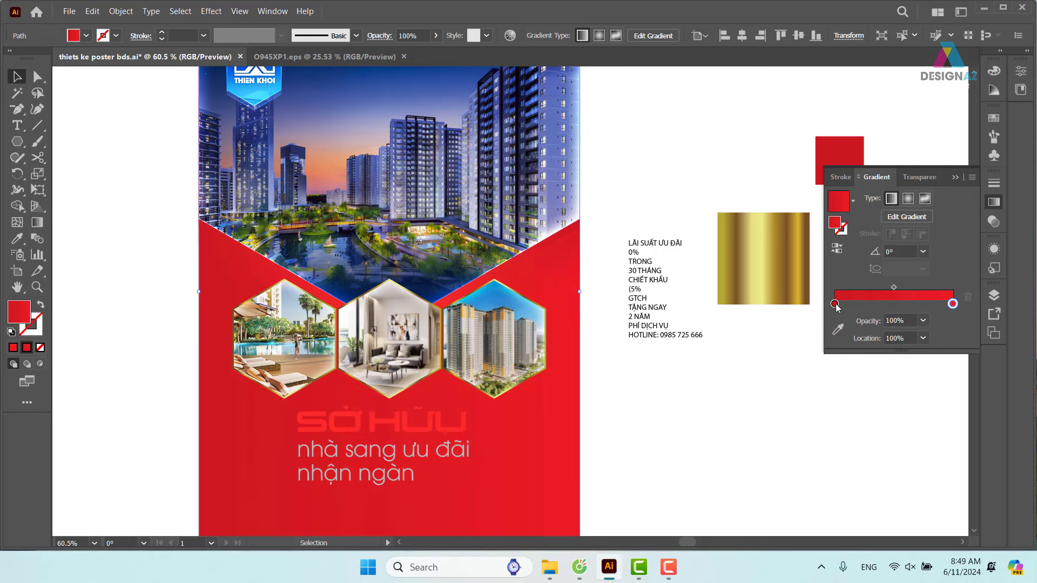
pyautogui.doubleClick(835, 304)
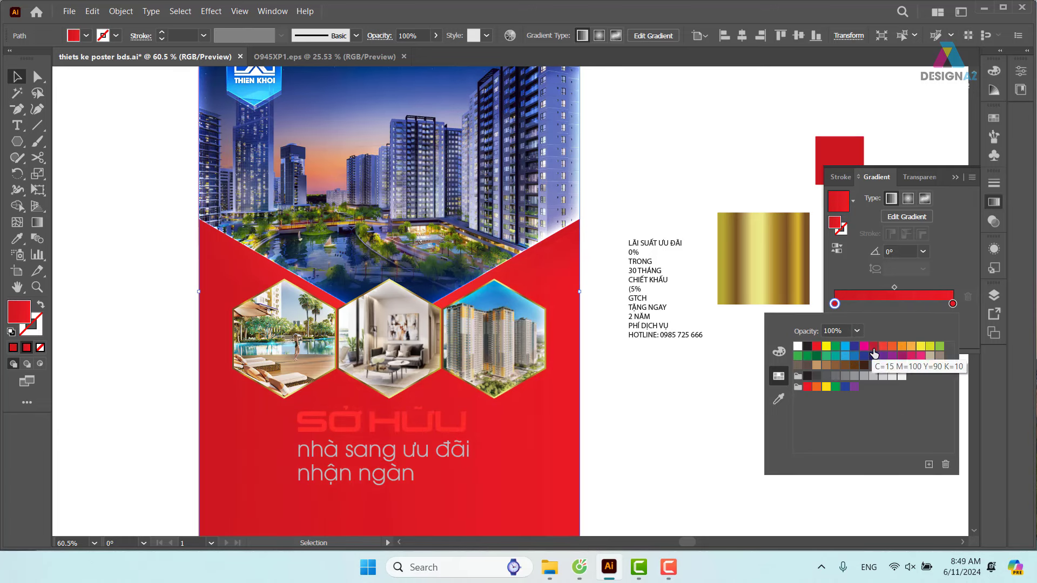
pyautogui.click(874, 349)
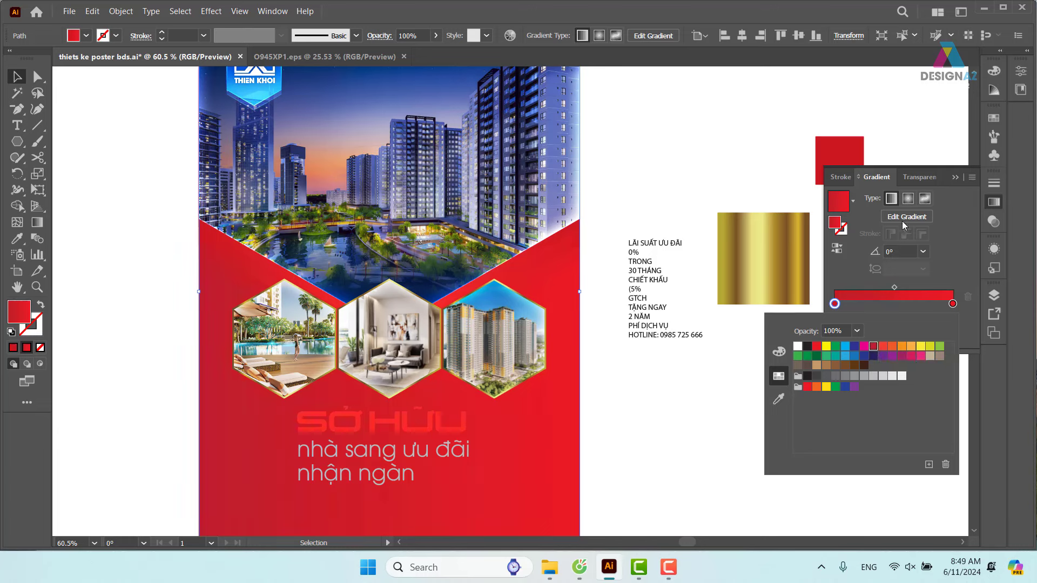
# Step: Make the gradient radial and reverse it so the edges are darker red
pyautogui.click(910, 198)
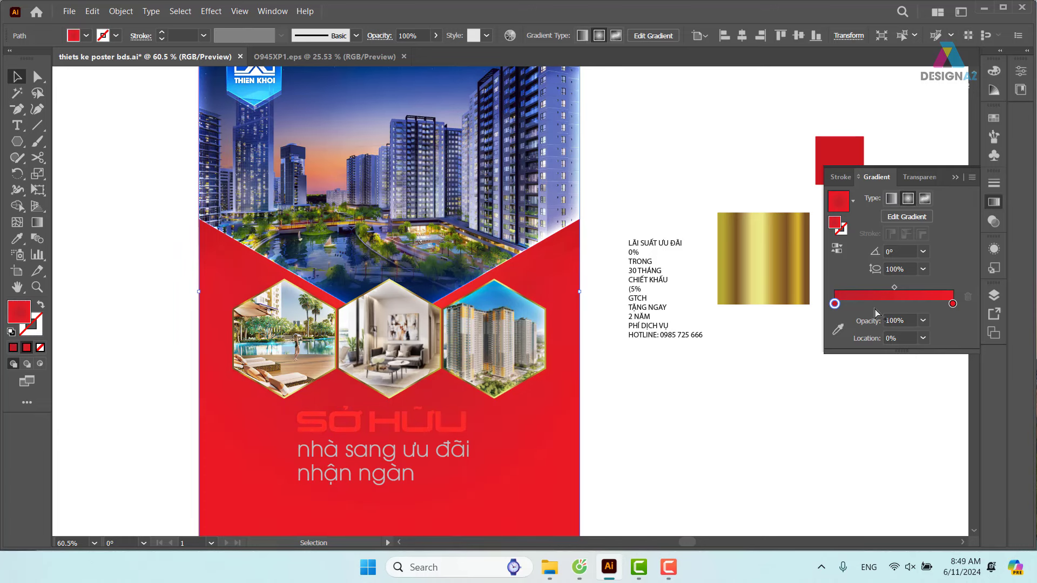
pyautogui.click(838, 252)
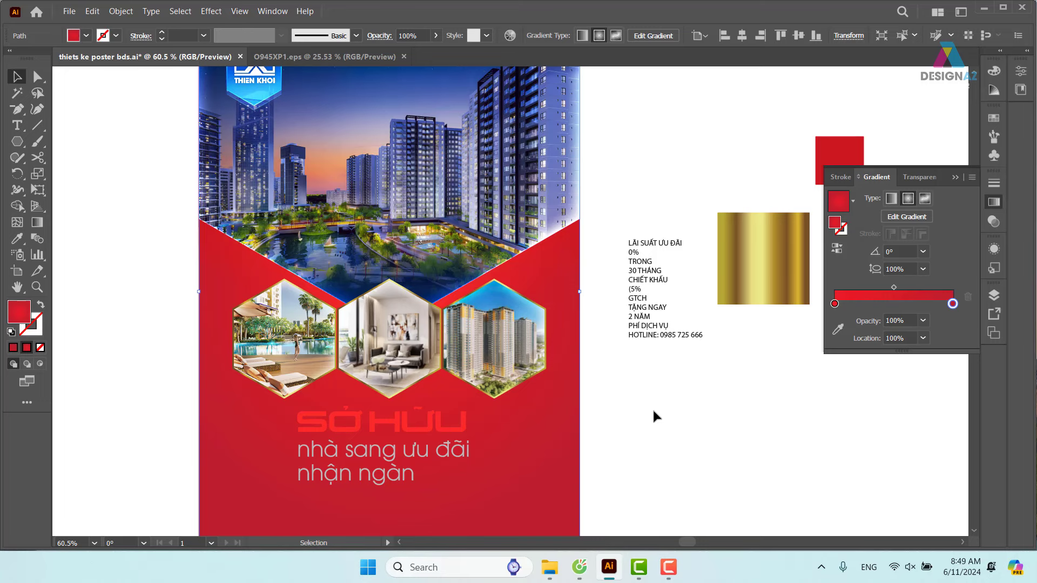
pyautogui.scroll(-3, 652, 407)
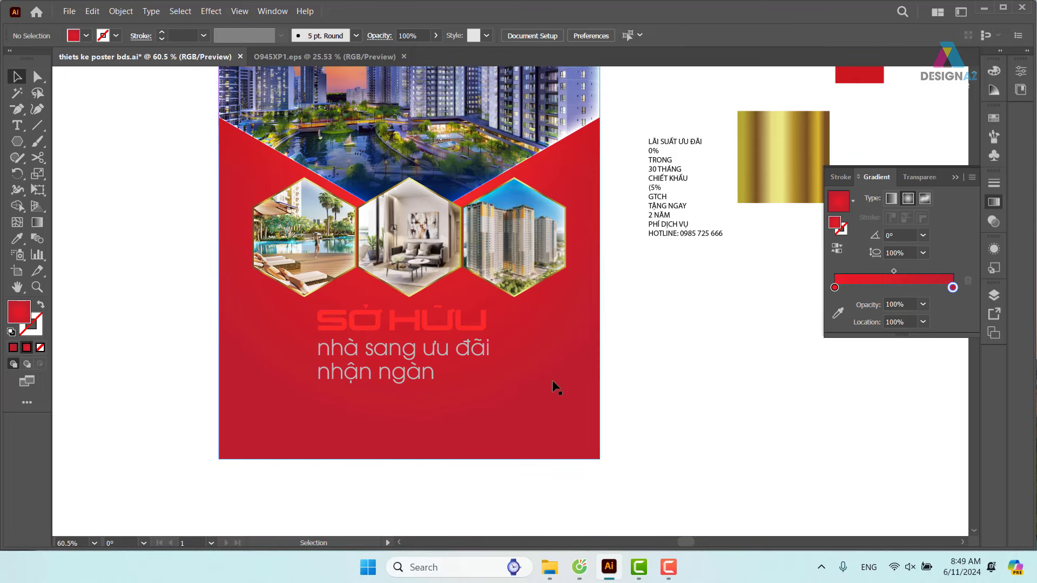
pyautogui.scroll(4, 551, 381)
pyautogui.scroll(-2, 625, 435)
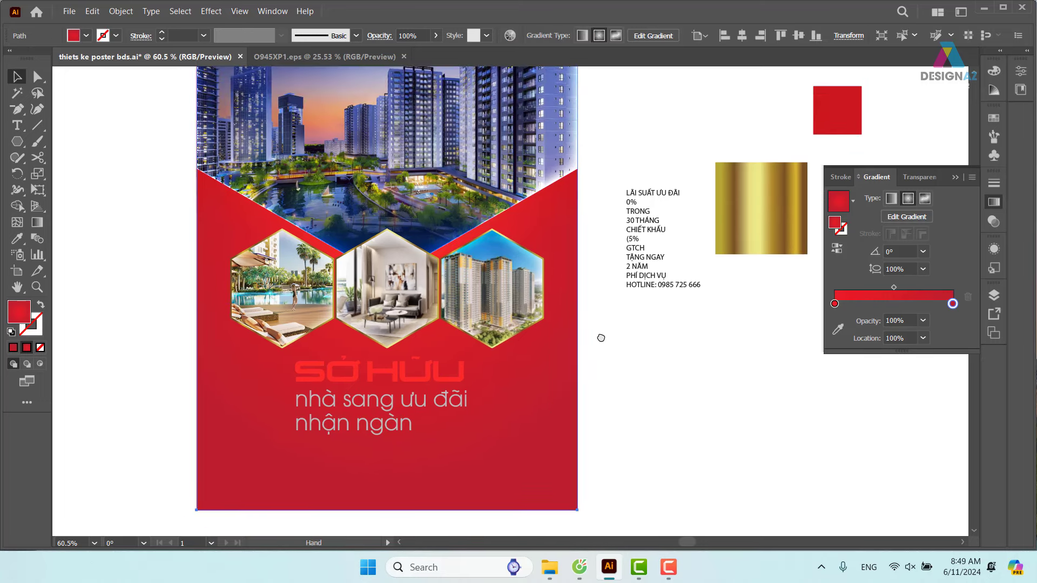
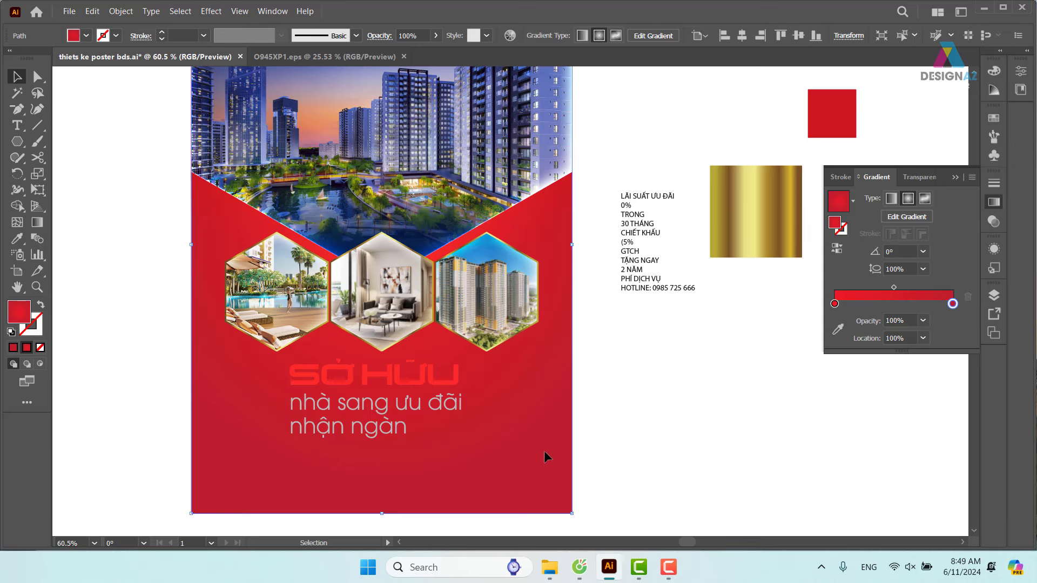
# Step: Set the gradient's start stop to #7C0009 and reverse the gradient so dark red is outside
pyautogui.click(834, 304)
pyautogui.click(837, 328)
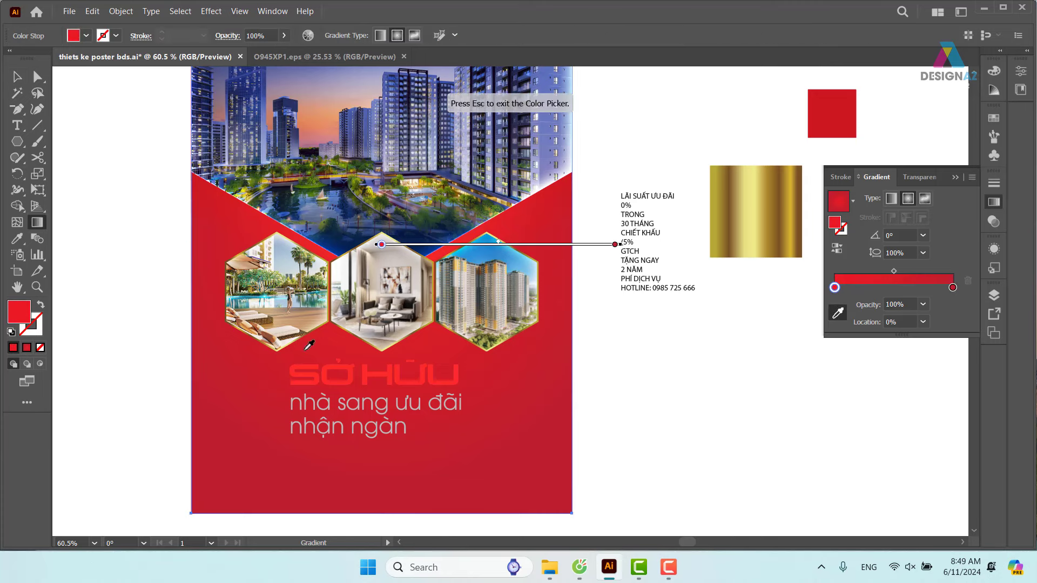
pyautogui.doubleClick(28, 312)
pyautogui.write('7C0009')
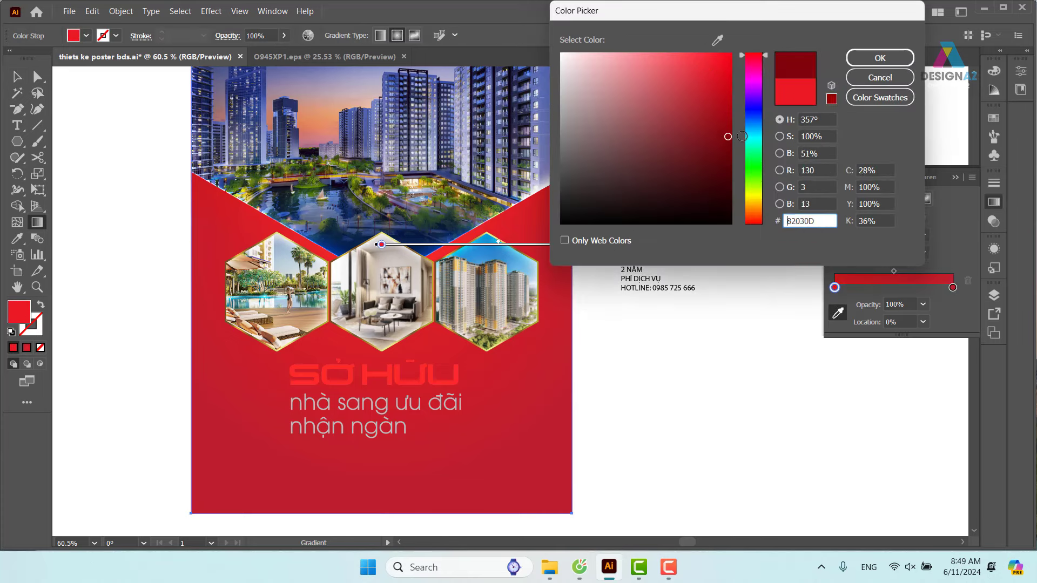
pyautogui.click(881, 58)
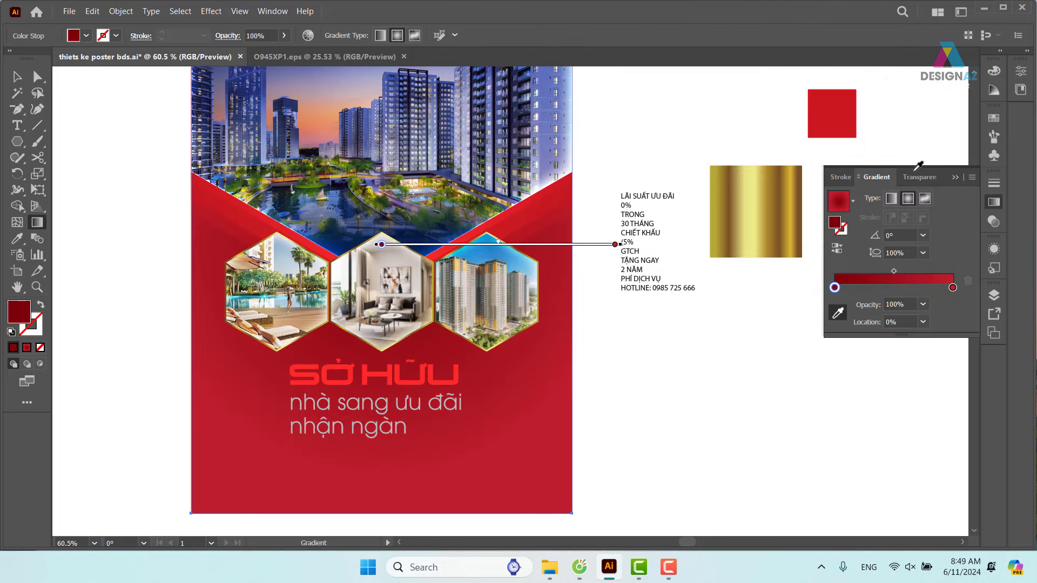
pyautogui.click(837, 248)
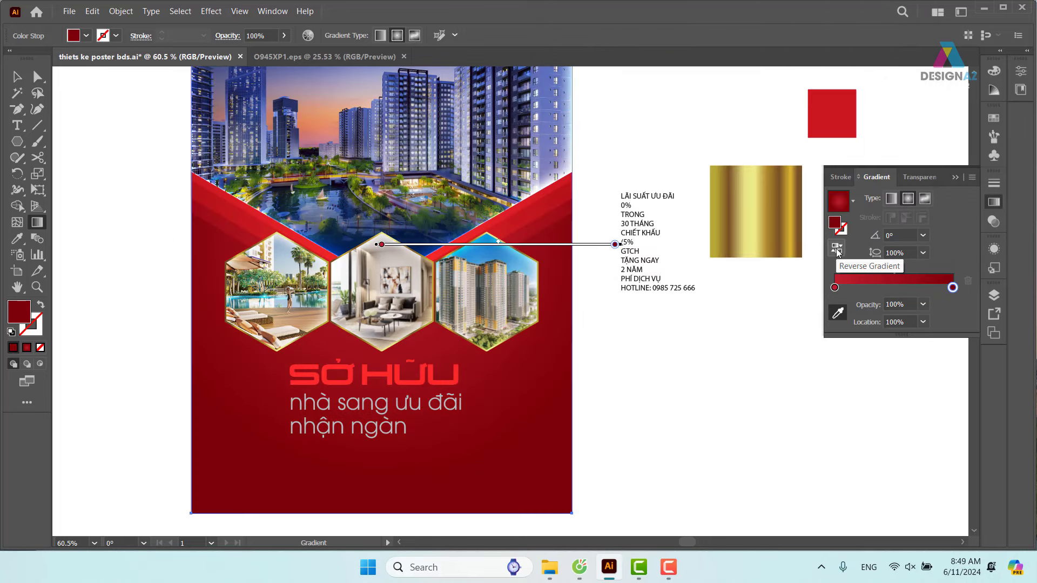
# Step: Redraw the radial gradient with the Gradient tool, recentring and enlarging the red glow
pyautogui.press('v')
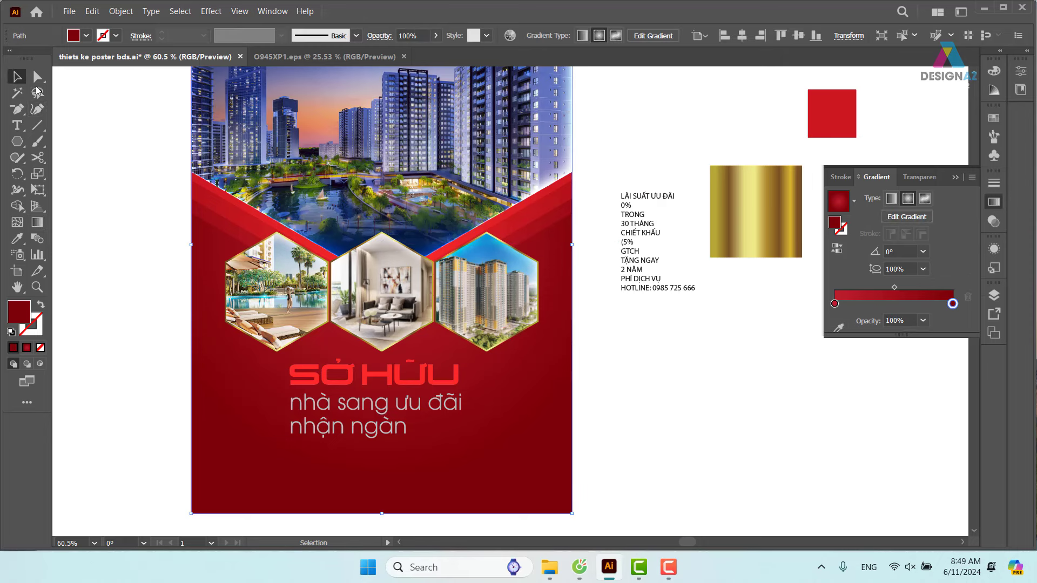
pyautogui.press('g')
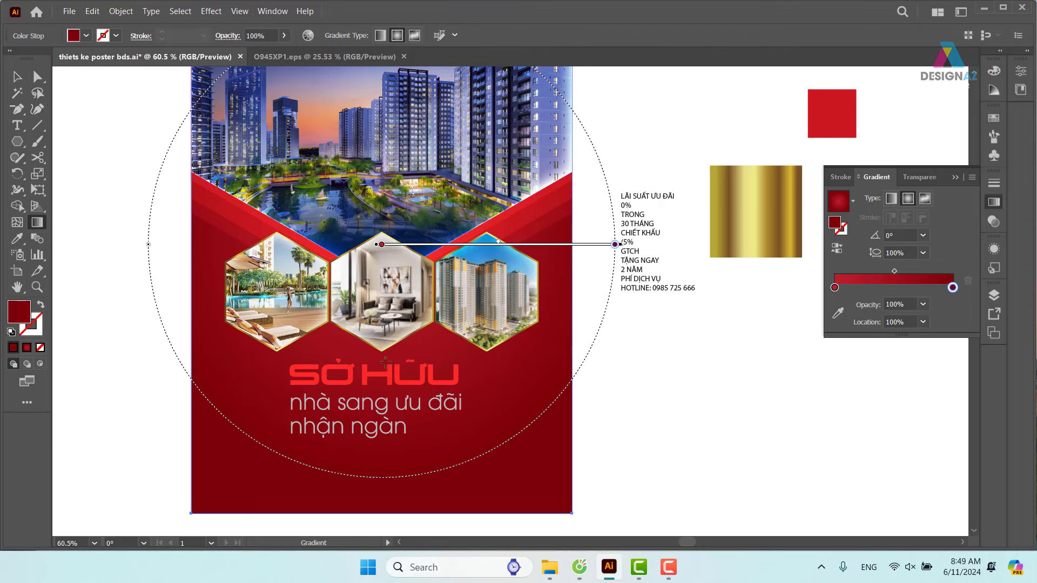
pyautogui.moveTo(384, 411)
pyautogui.mouseDown()
pyautogui.moveTo(614, 507)
pyautogui.moveTo(639, 540)
pyautogui.mouseUp()
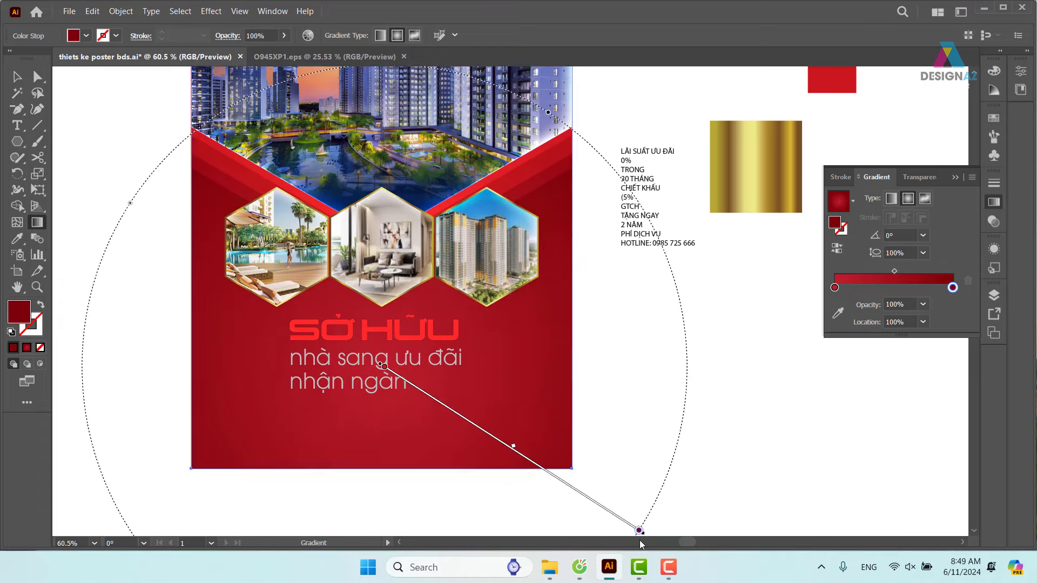
pyautogui.moveTo(639, 540); pyautogui.dragTo(646, 502)
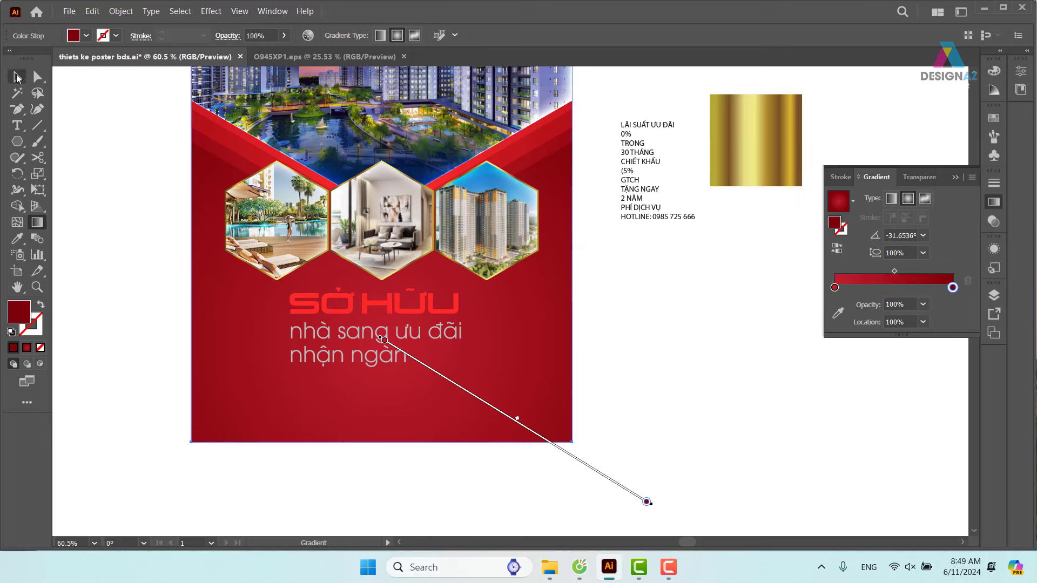
pyautogui.click(16, 78)
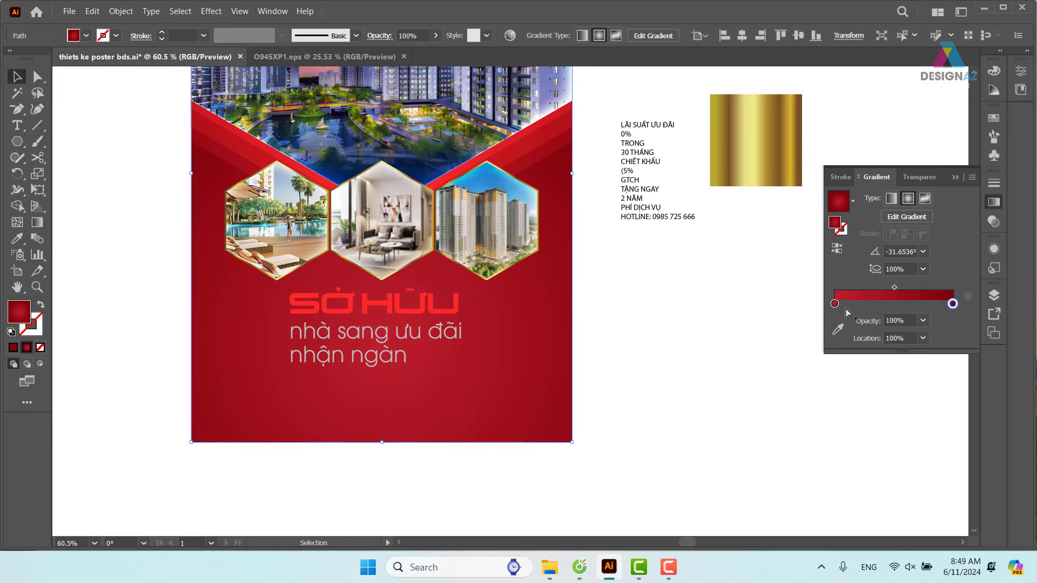
# Step: Add a middle stop and set the gradient's end stop to dark purple #280038
pyautogui.moveTo(952, 303); pyautogui.dragTo(903, 305)
pyautogui.click(949, 304)
pyautogui.click(953, 304)
pyautogui.click(838, 329)
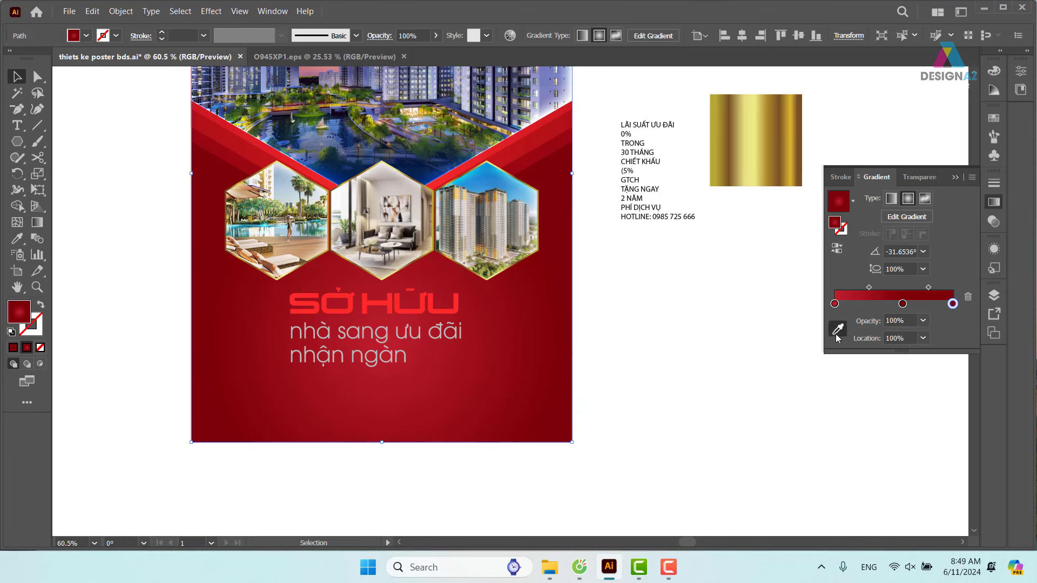
pyautogui.doubleClick(24, 316)
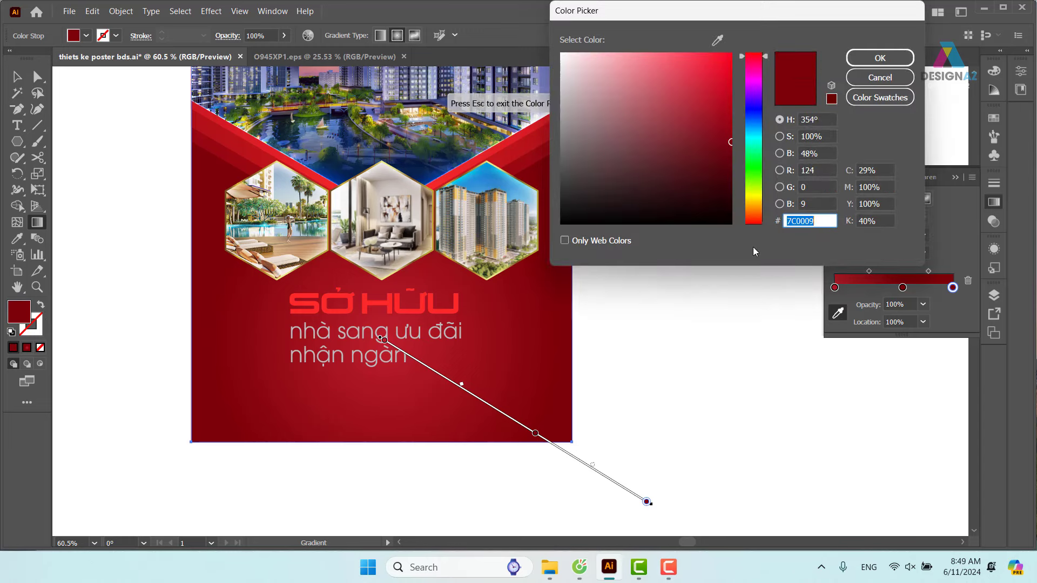
pyautogui.click(750, 103)
pyautogui.moveTo(749, 86); pyautogui.dragTo(746, 90)
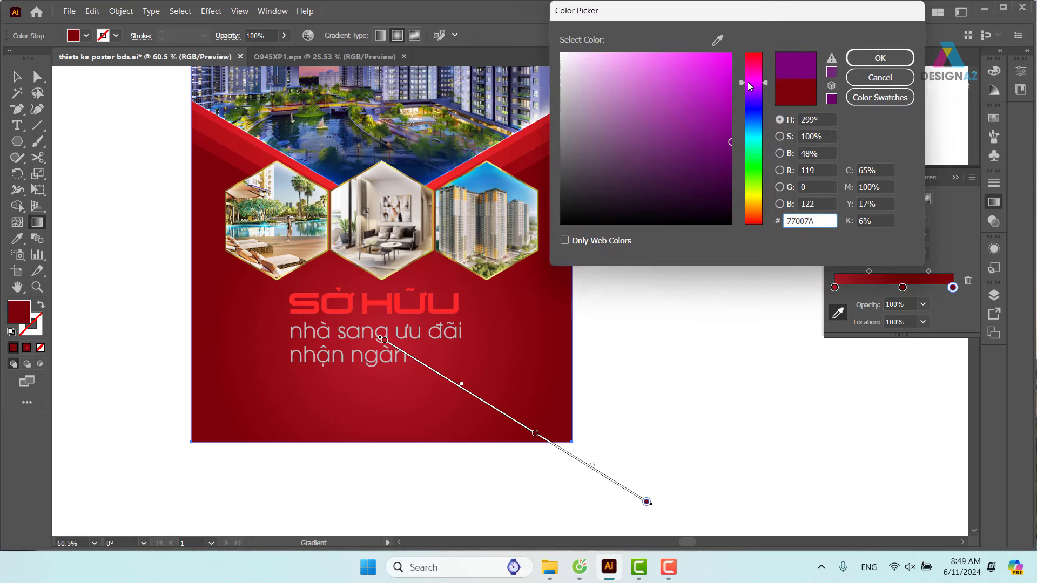
pyautogui.click(730, 185)
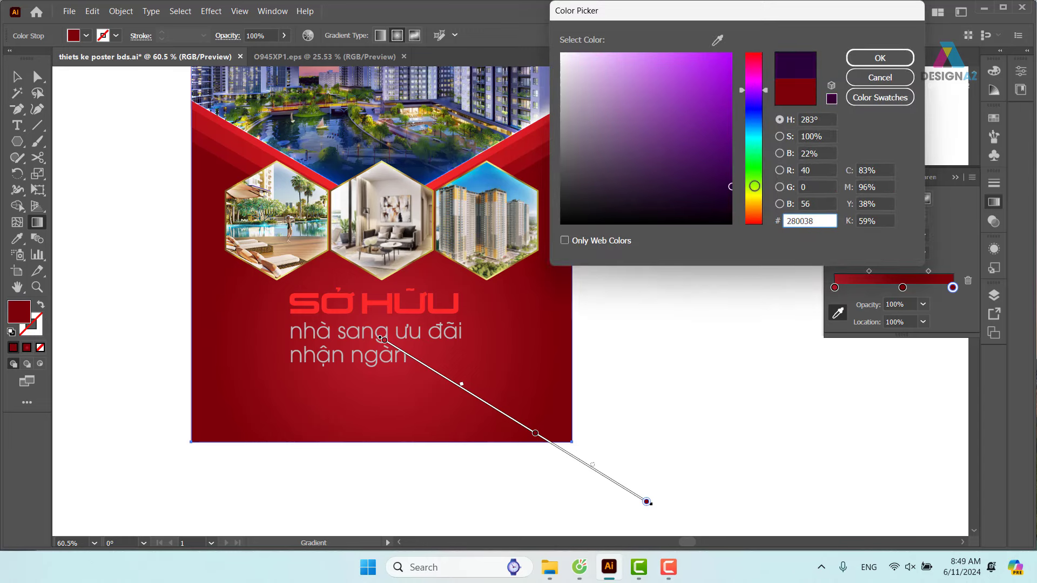
pyautogui.click(874, 57)
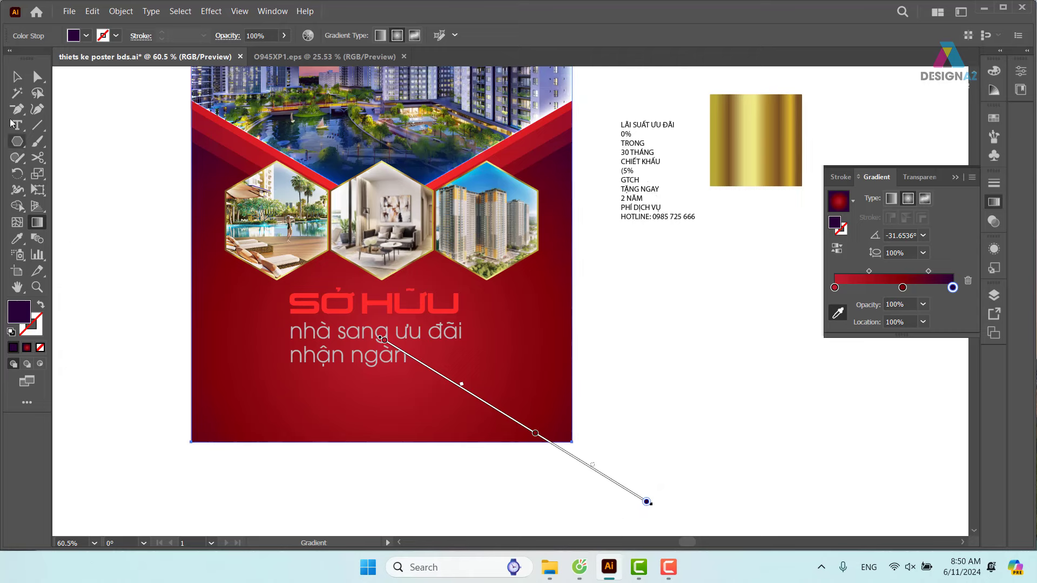
# Step: Redraw the glow on the background so its edges turn dark purple
pyautogui.press('v')
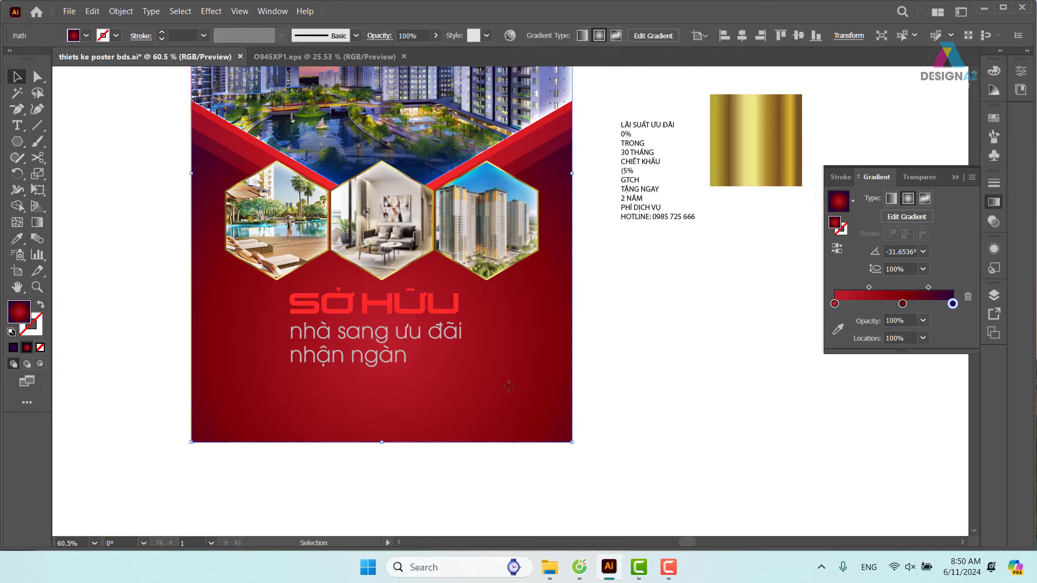
pyautogui.press('g')
pyautogui.moveTo(387, 305)
pyautogui.mouseDown()
pyautogui.moveTo(606, 417)
pyautogui.moveTo(595, 417)
pyautogui.mouseUp()
pyautogui.press('v')
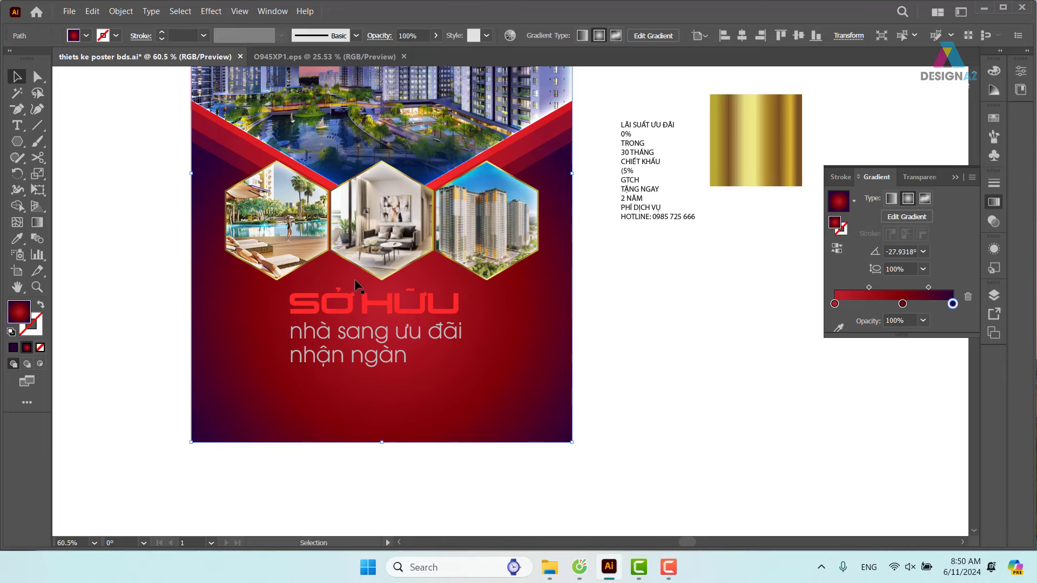
pyautogui.click(689, 377)
pyautogui.scroll(5, 683, 486)
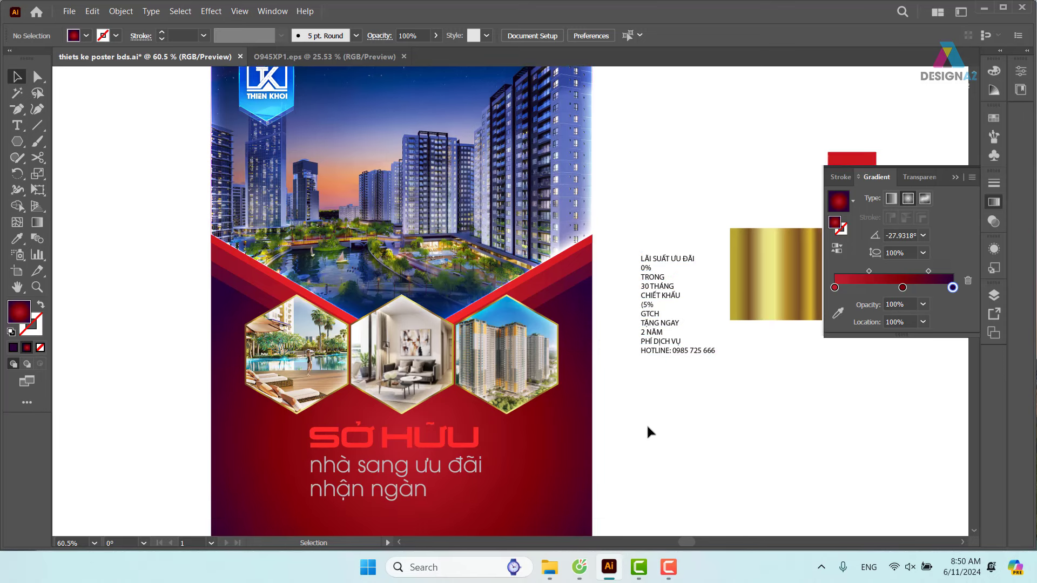
# Step: Join the two-line subtitle under SỞ HỮU into a single line
pyautogui.scroll(-3, 636, 430)
pyautogui.click(455, 309)
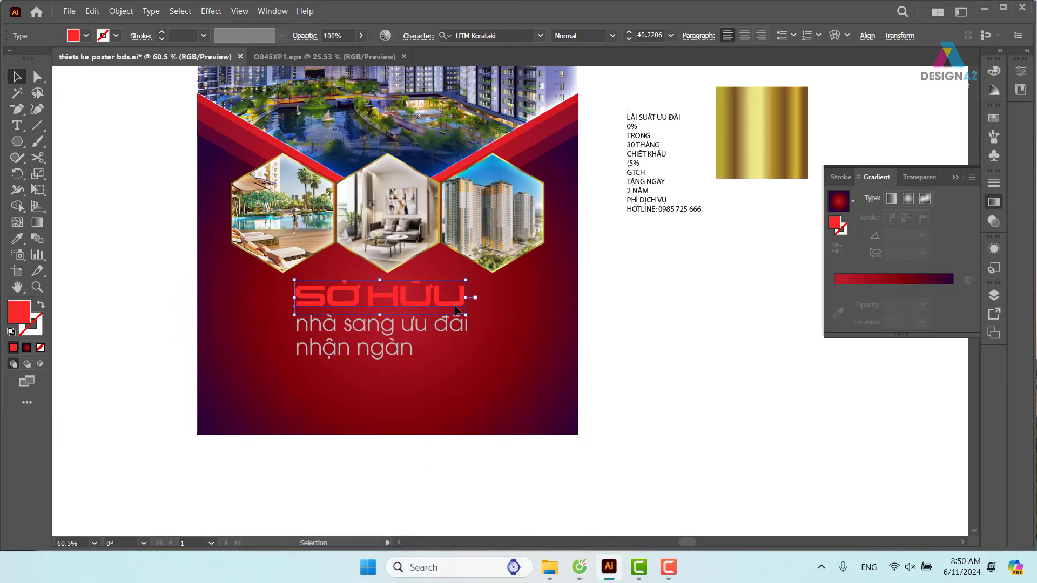
pyautogui.click(356, 351)
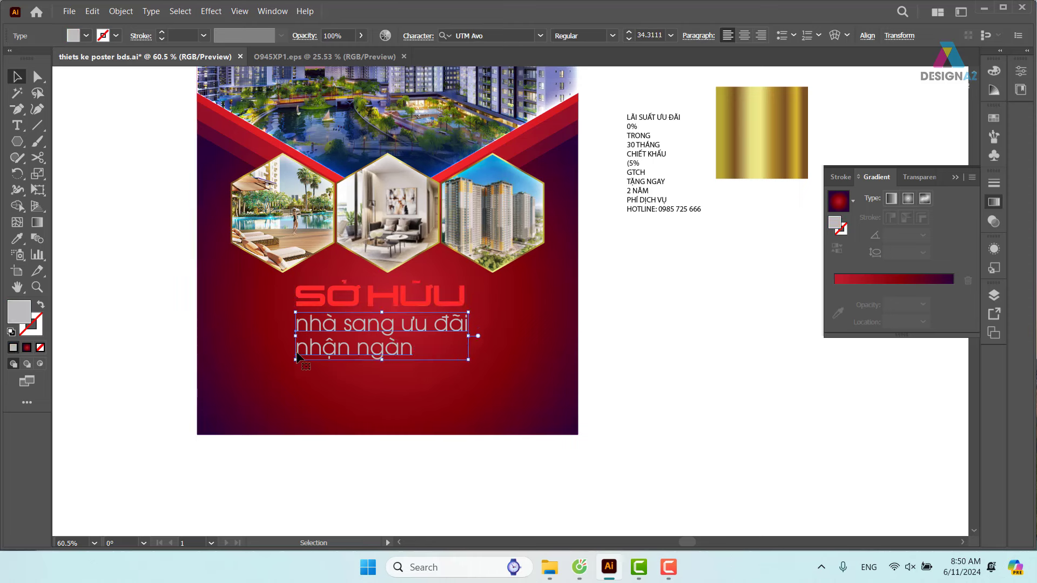
pyautogui.doubleClick(297, 353)
pyautogui.press('BackSpace')
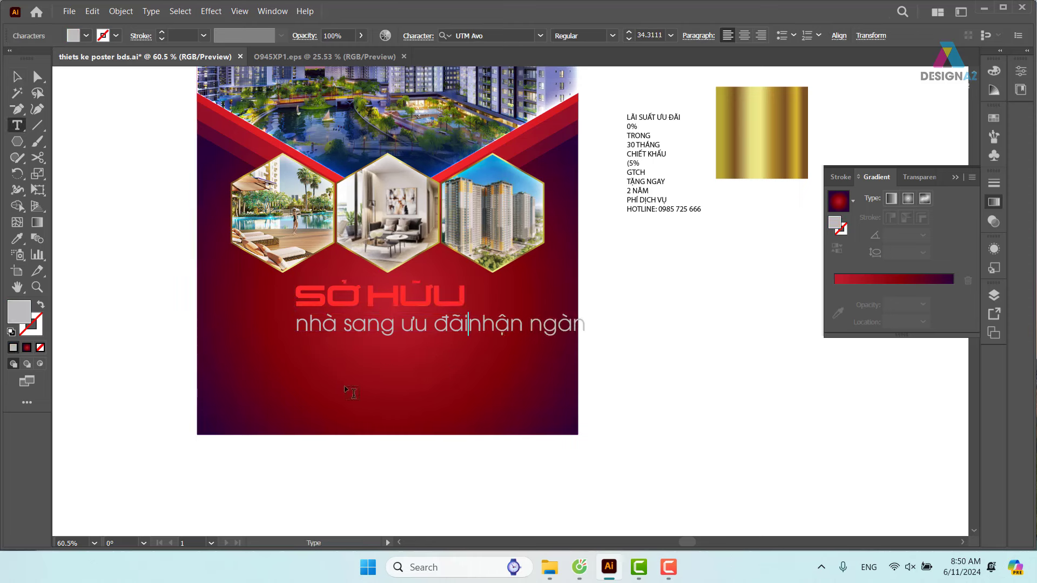
pyautogui.press('Escape')
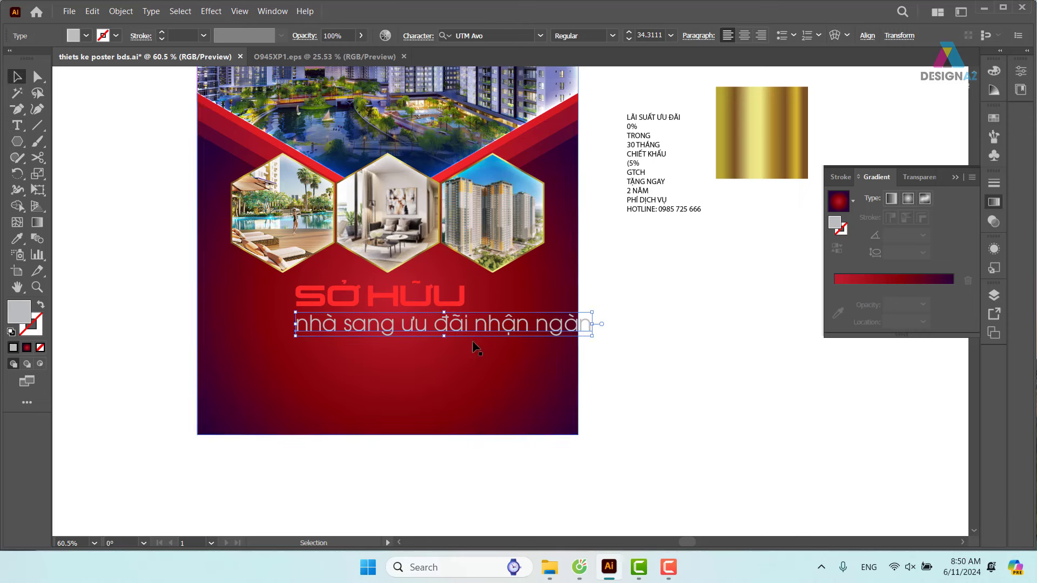
# Step: Horizontally centre the SỞ HỮU headline and the subtitle to each other
pyautogui.click(410, 305)
pyautogui.keyDown('shift'); pyautogui.click(452, 381); pyautogui.keyUp('shift')
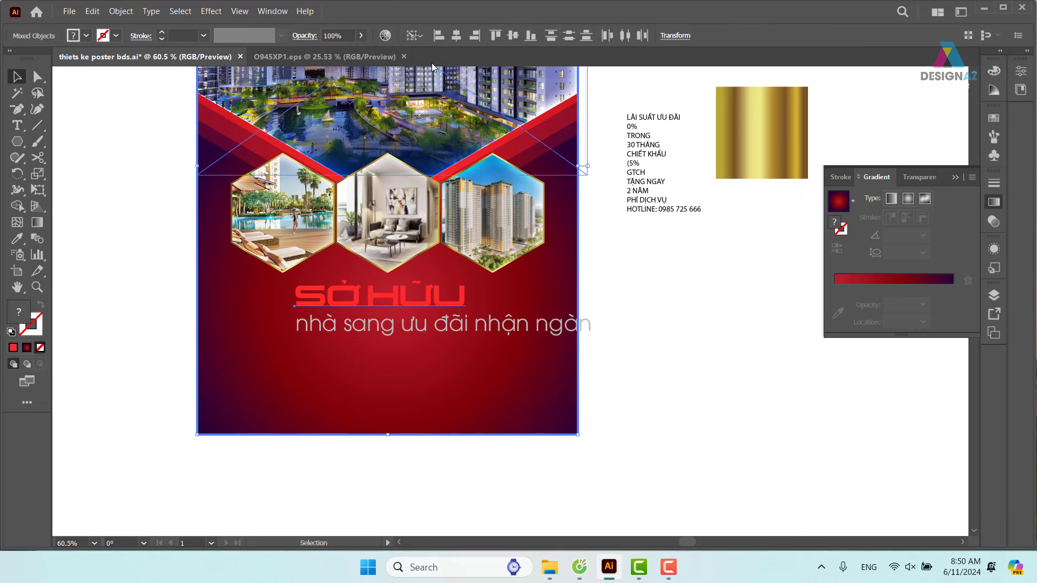
pyautogui.click(653, 345)
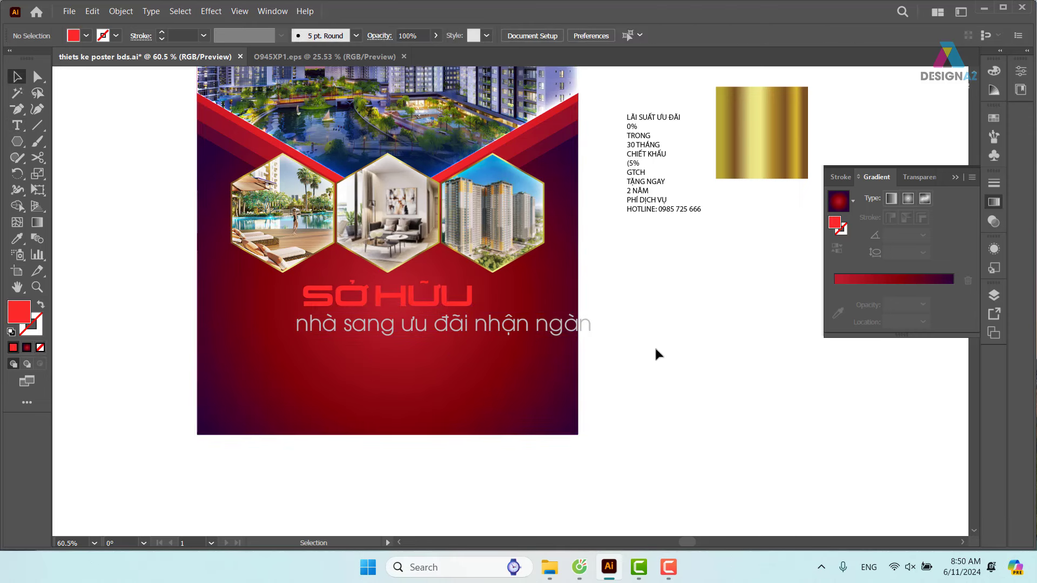
pyautogui.click(546, 328)
pyautogui.keyDown('shift'); pyautogui.click(463, 304); pyautogui.keyUp('shift')
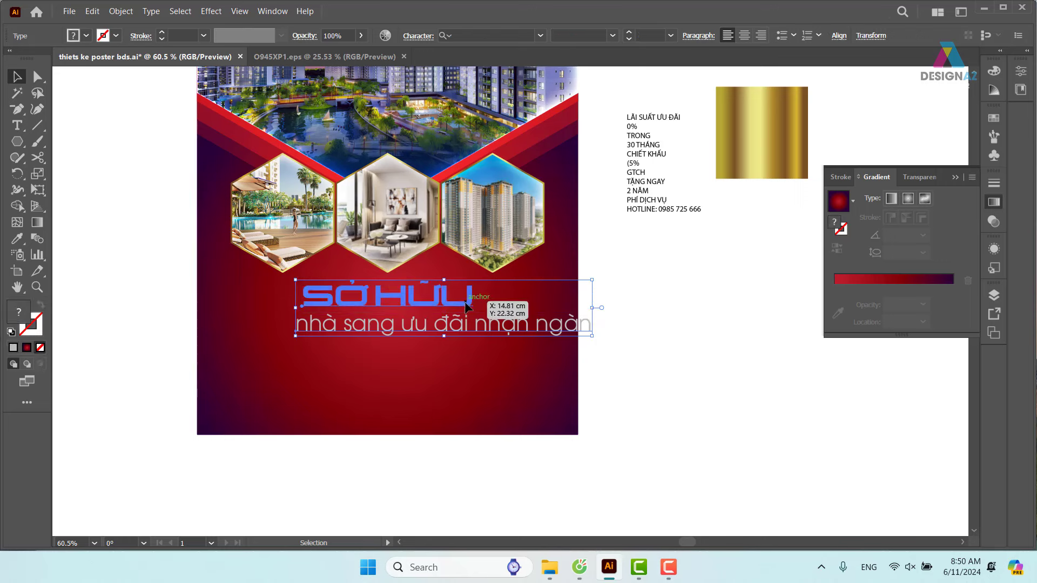
pyautogui.click(839, 36)
pyautogui.click(720, 76)
pyautogui.click(650, 378)
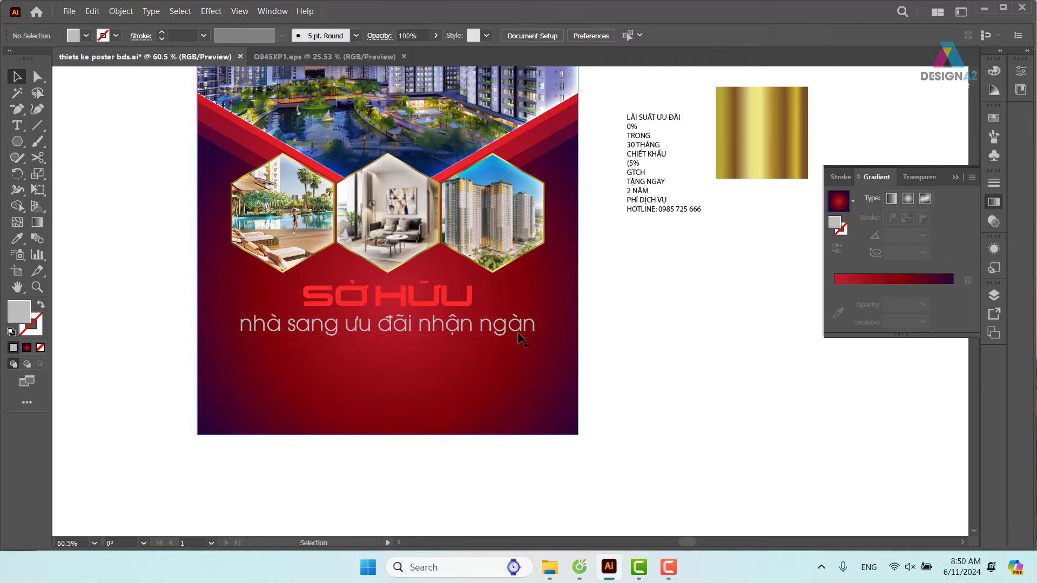
# Step: Shrink the subtitle slightly and move it up closer to the headline
pyautogui.click(503, 327)
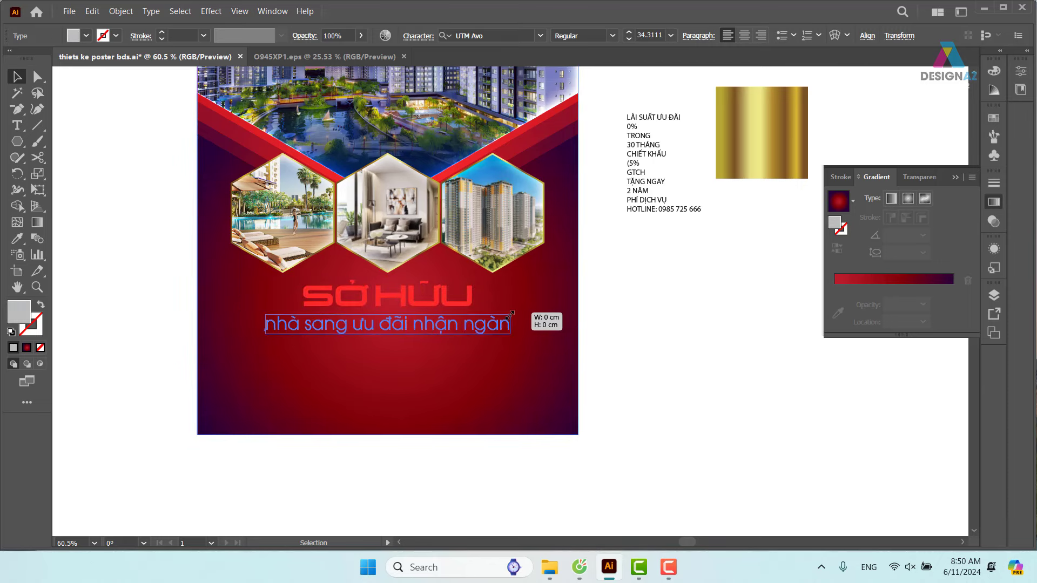
pyautogui.moveTo(510, 313); pyautogui.dragTo(501, 316)
pyautogui.click(627, 324)
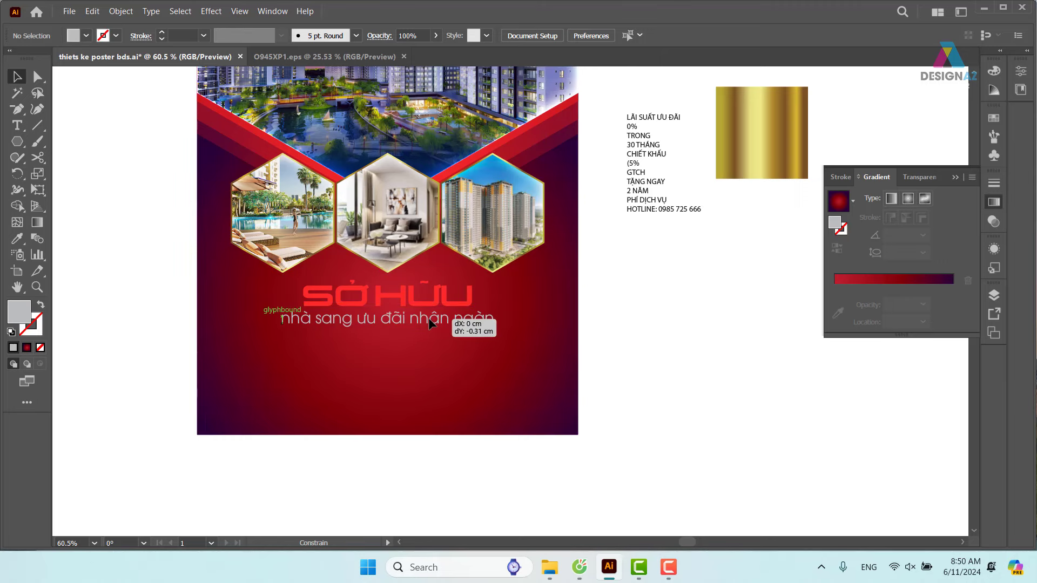
pyautogui.moveTo(631, 350); pyautogui.dragTo(699, 329)
pyautogui.hotkey('ctrl', '=')
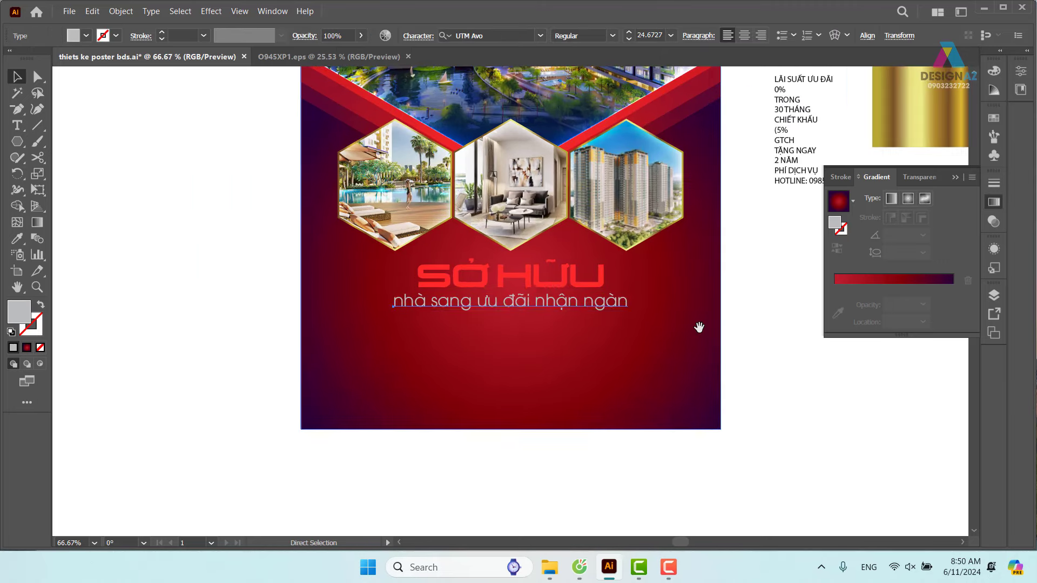
pyautogui.hotkey('ctrl', '1')
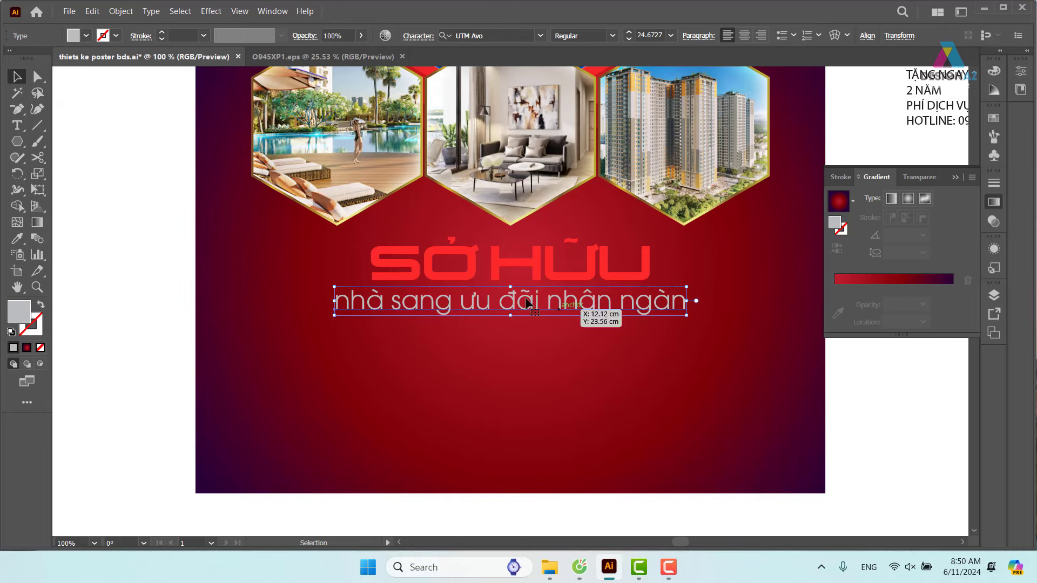
# Step: Change the subtitle to UPPERCASE and centre it horizontally on the background
pyautogui.click(151, 12)
pyautogui.moveTo(185, 212)
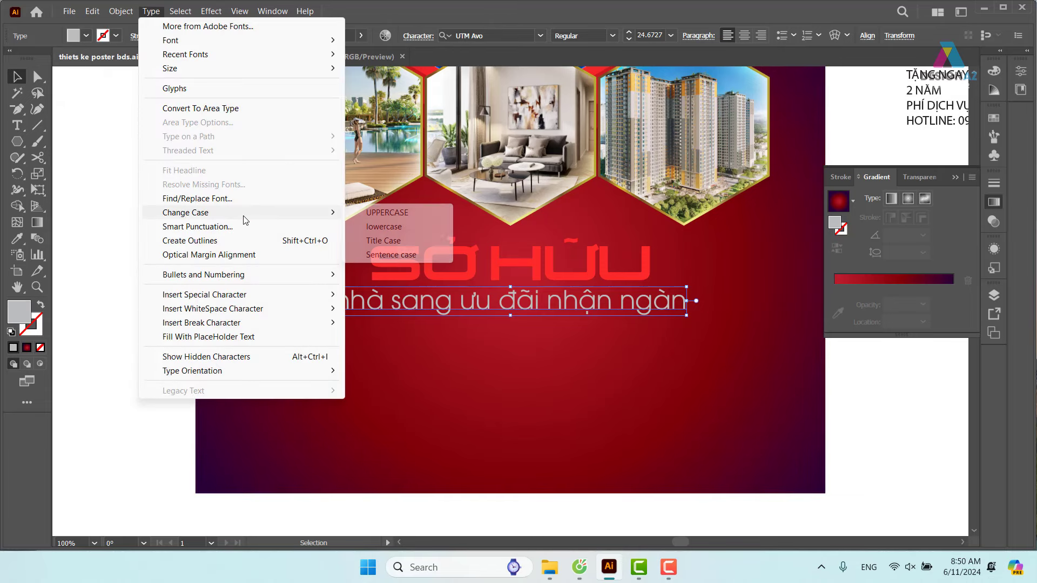
pyautogui.click(399, 215)
pyautogui.hscroll(3, 628, 393)
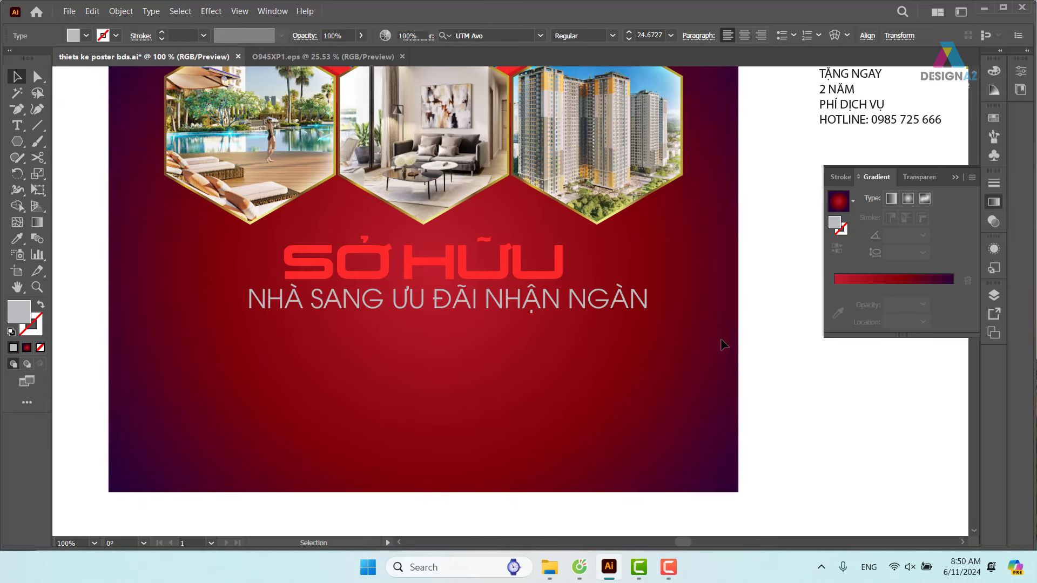
pyautogui.keyDown('shift'); pyautogui.click(459, 348); pyautogui.keyUp('shift')
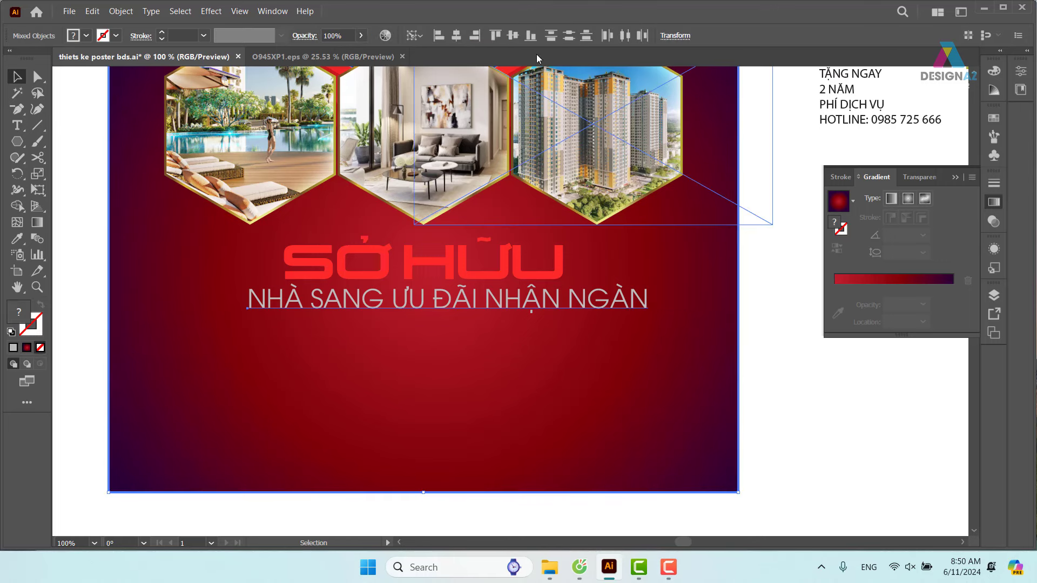
pyautogui.click(456, 35)
# Step: Fill the subtitle text with white from the Swatches panel
pyautogui.click(746, 356)
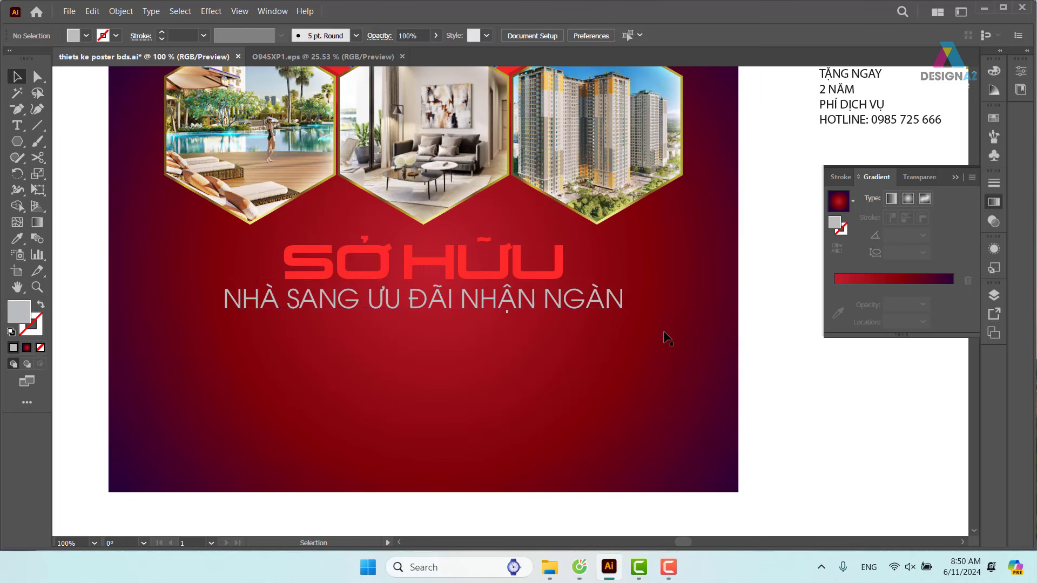
pyautogui.click(584, 309)
pyautogui.click(995, 119)
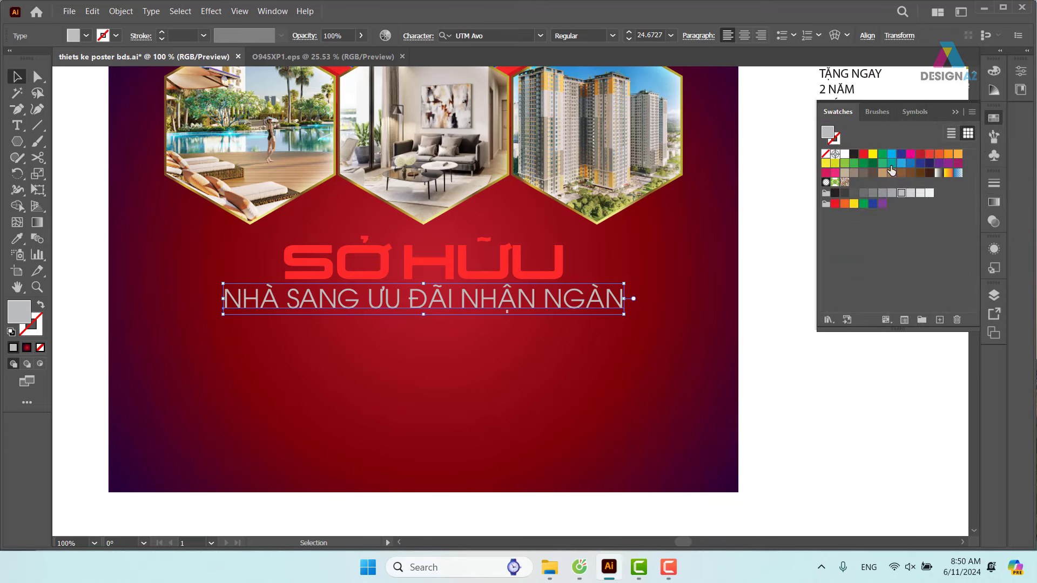
pyautogui.click(845, 155)
pyautogui.click(799, 227)
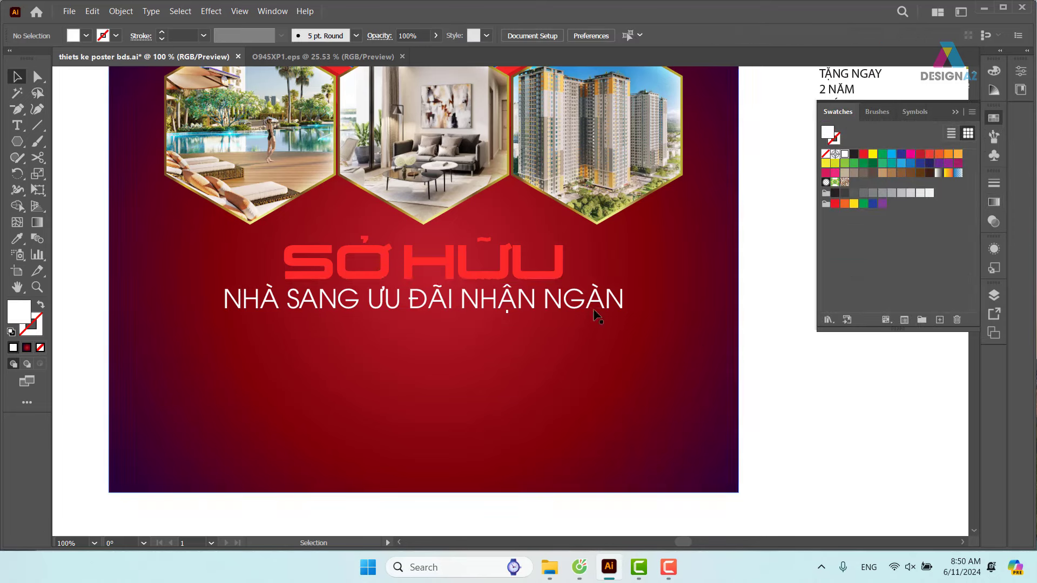
# Step: Nudge the white subtitle down slightly below the SỞ HỮU headline
pyautogui.click(515, 276)
pyautogui.moveTo(622, 306); pyautogui.dragTo(562, 351)
pyautogui.click(567, 358)
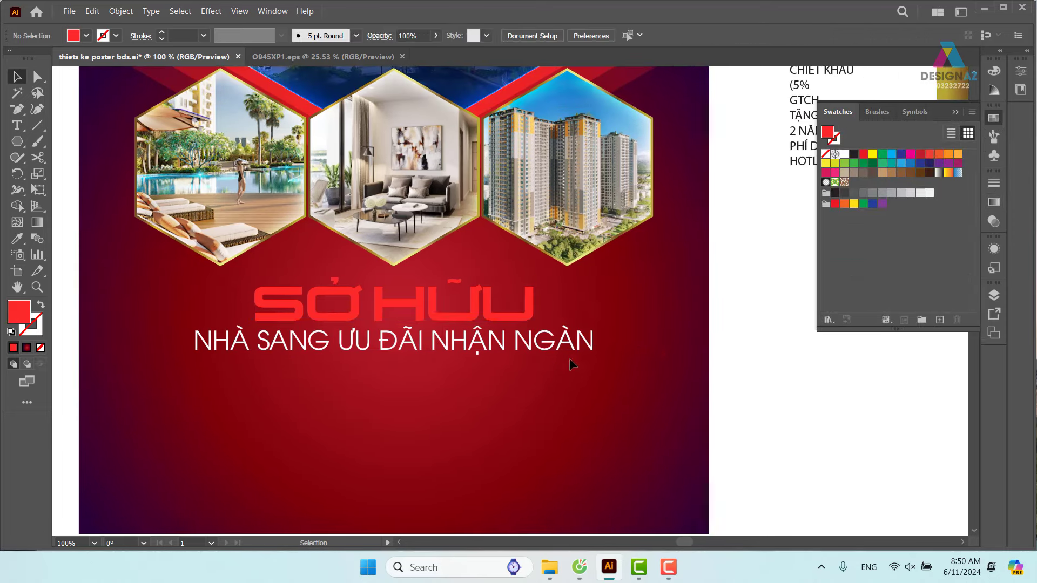
pyautogui.click(513, 321)
pyautogui.click(557, 341)
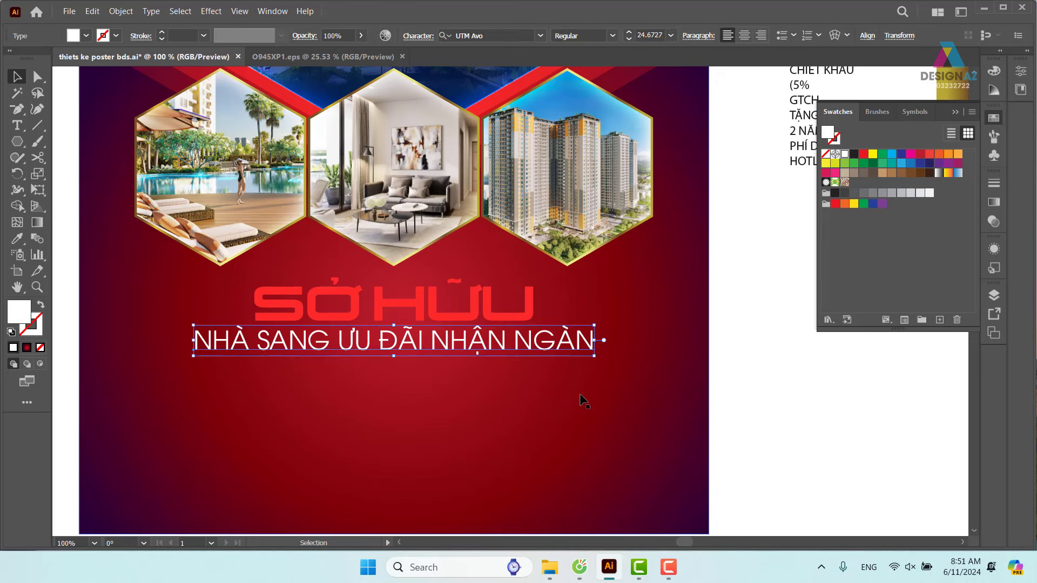
pyautogui.press('Down')
pyautogui.press('Down')
pyautogui.press('Down')
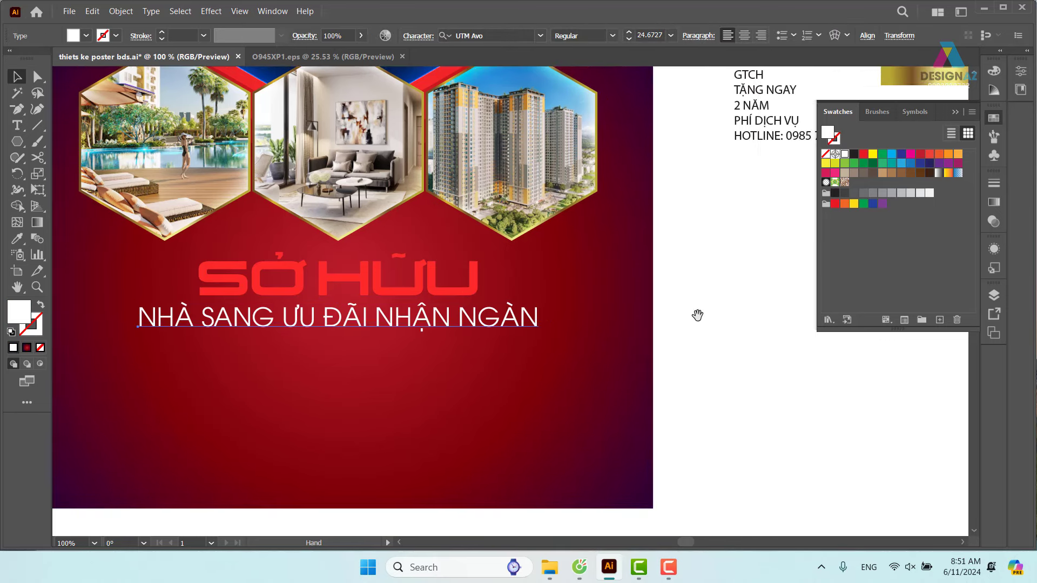
pyautogui.moveTo(722, 346); pyautogui.dragTo(695, 313)
pyautogui.click(324, 277)
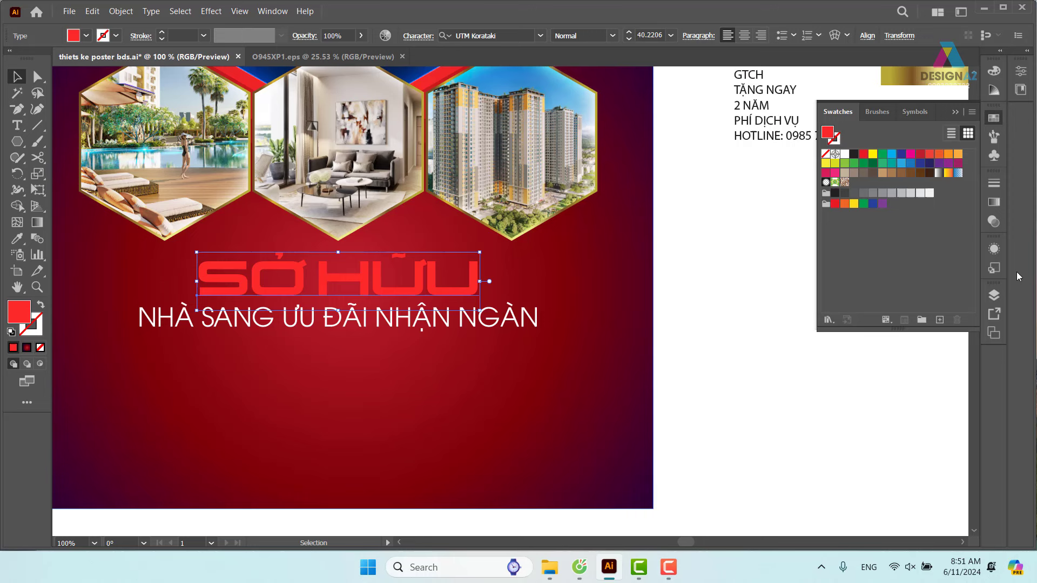
# Step: Add a new fill to the headline in the Appearance panel and sample the gold logo's gradient
pyautogui.click(994, 248)
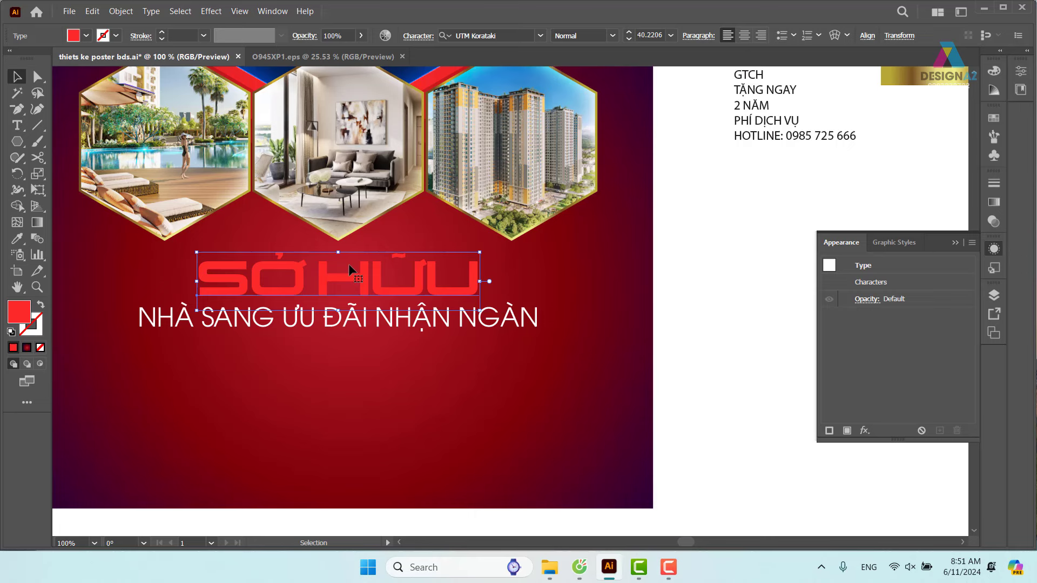
pyautogui.click(971, 243)
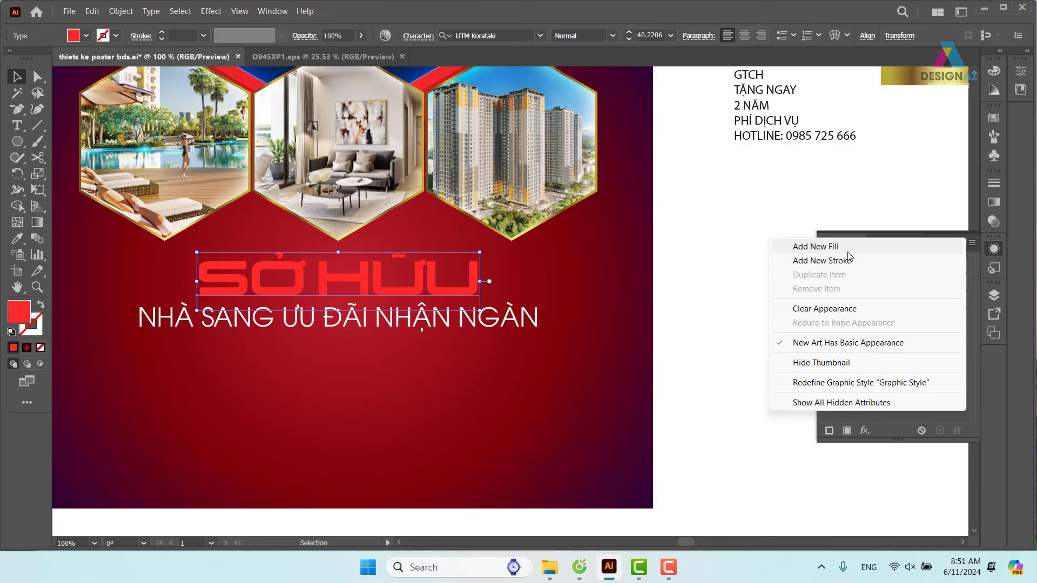
pyautogui.click(848, 249)
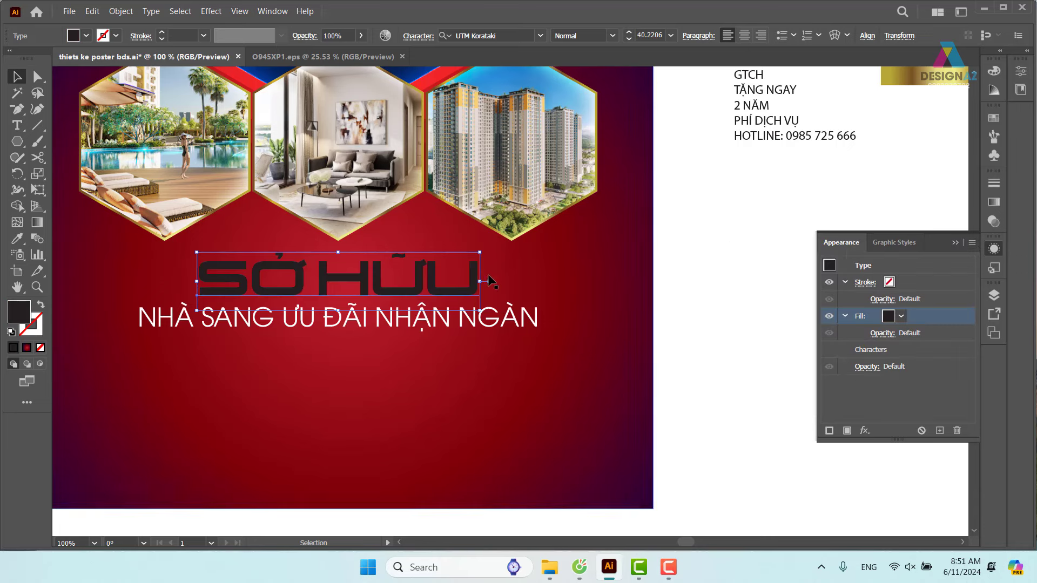
pyautogui.press('i')
pyautogui.click(918, 76)
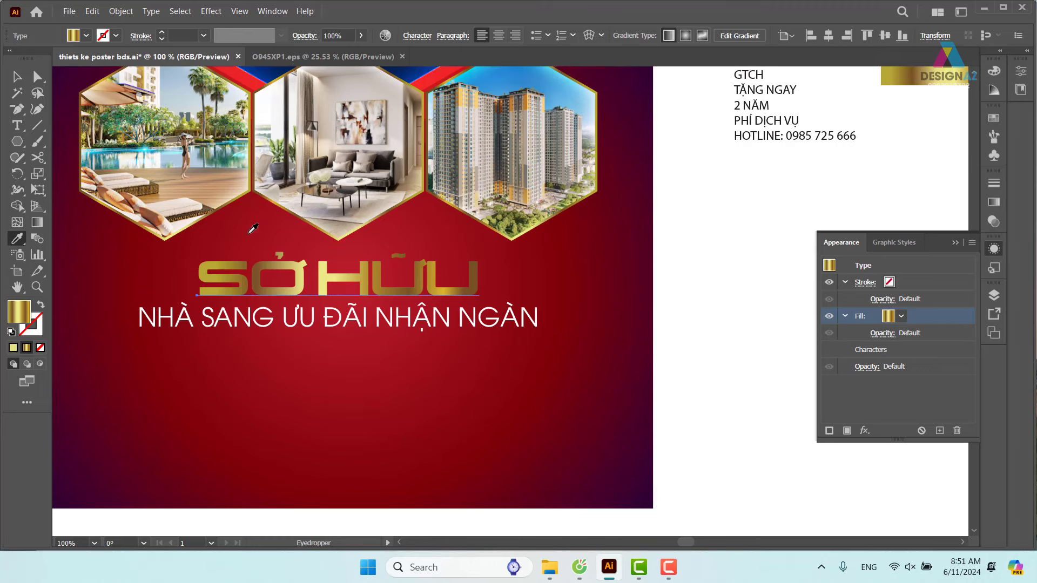
pyautogui.press('v')
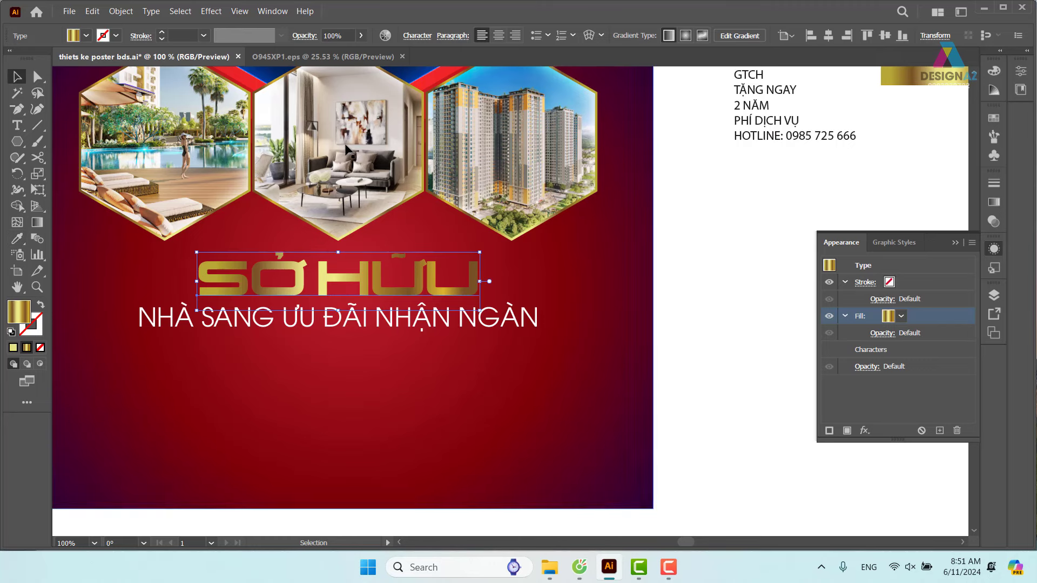
# Step: Copy a gold swatch from O945XP1.eps and paste it to the right of the artboard
pyautogui.click(324, 57)
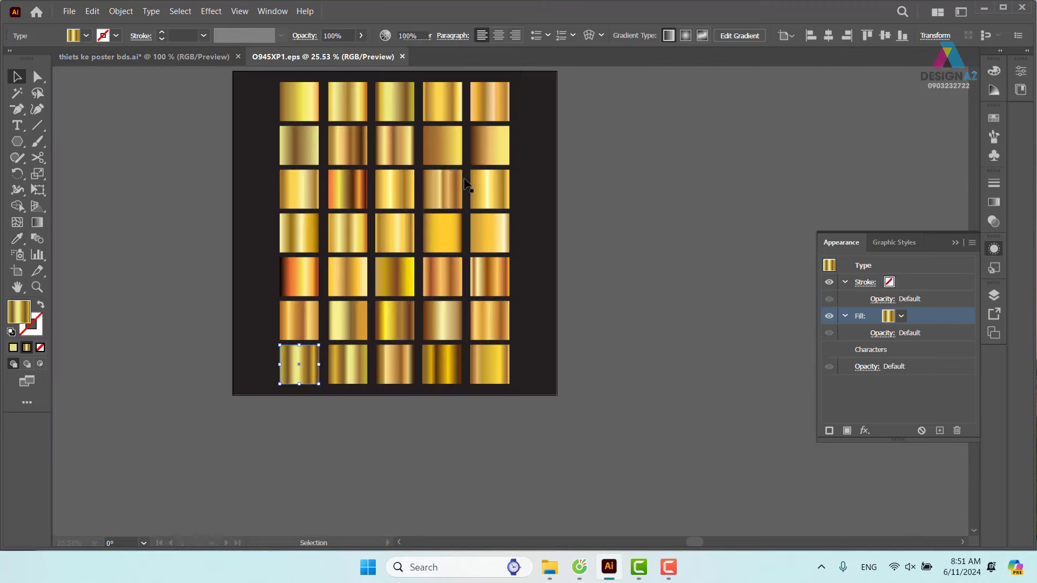
pyautogui.click(352, 154)
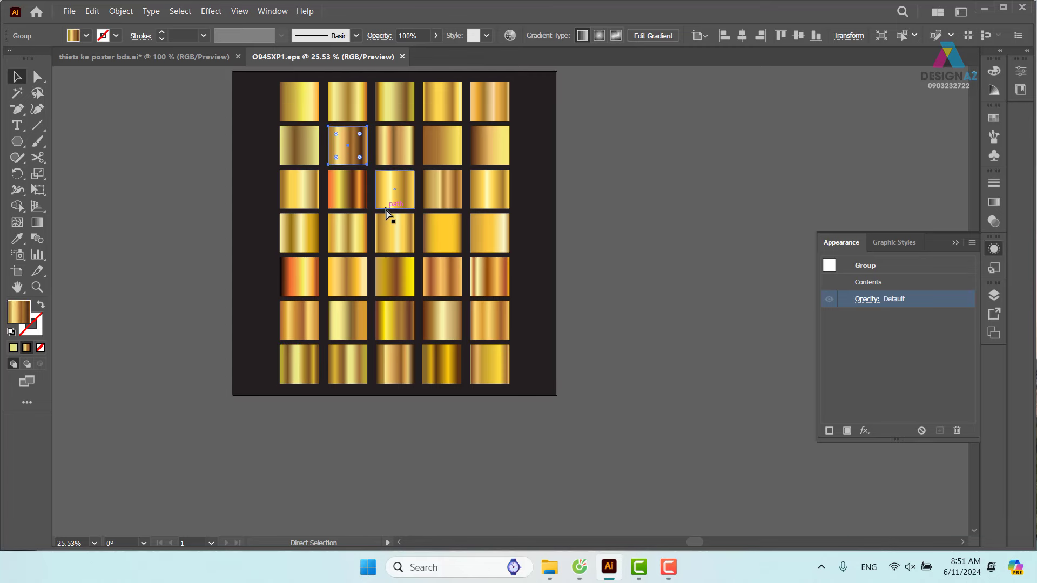
pyautogui.click(105, 56)
pyautogui.press('a')
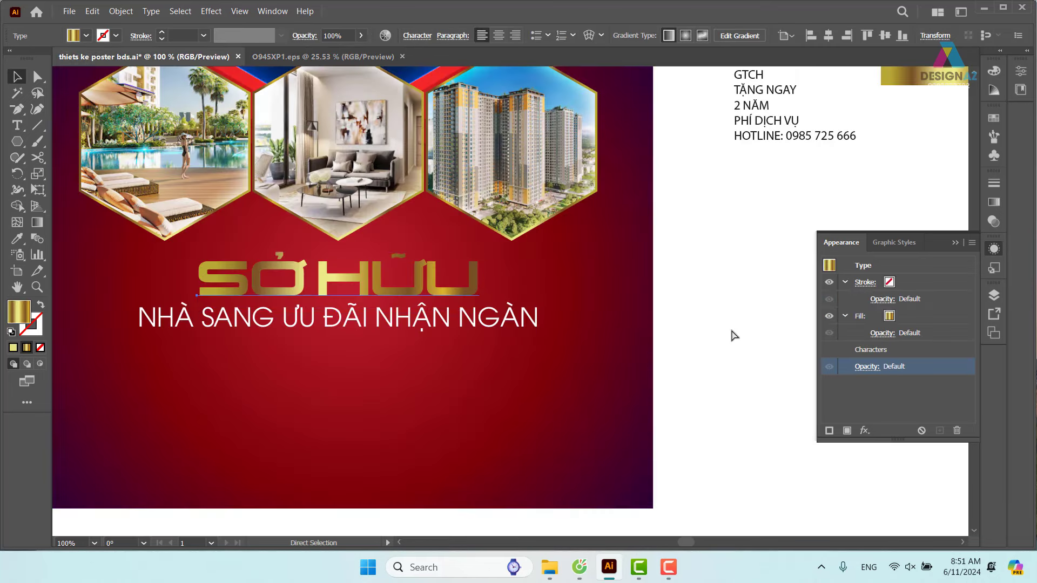
pyautogui.press('v')
pyautogui.hotkey('ctrl', 'v')
pyautogui.moveTo(521, 318); pyautogui.dragTo(655, 296)
# Step: Eyedrop the gold square's gradient onto the SỞ HỮU headline, then delete the square
pyautogui.click(452, 284)
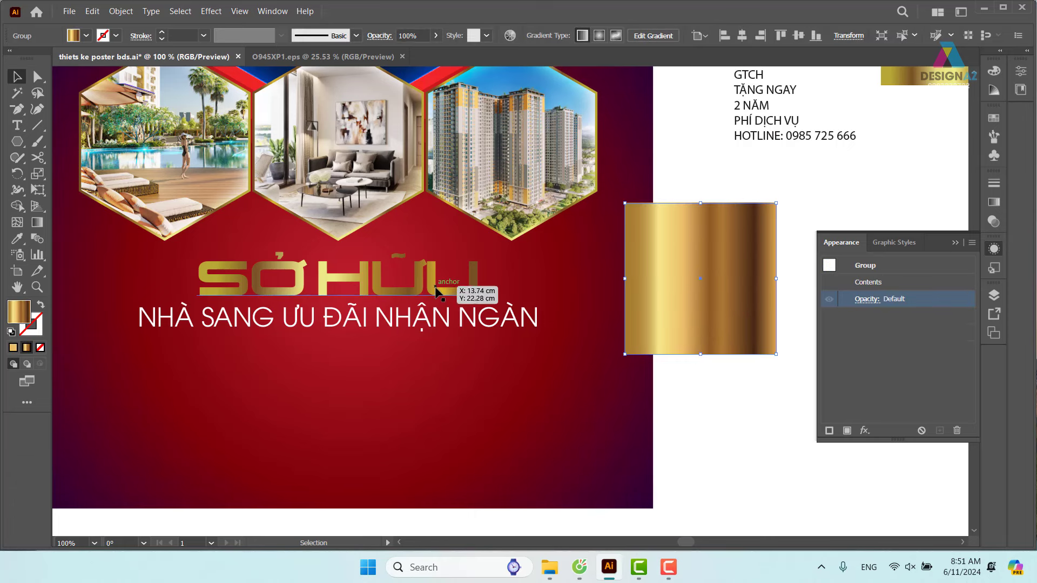
pyautogui.press('i')
pyautogui.click(717, 269)
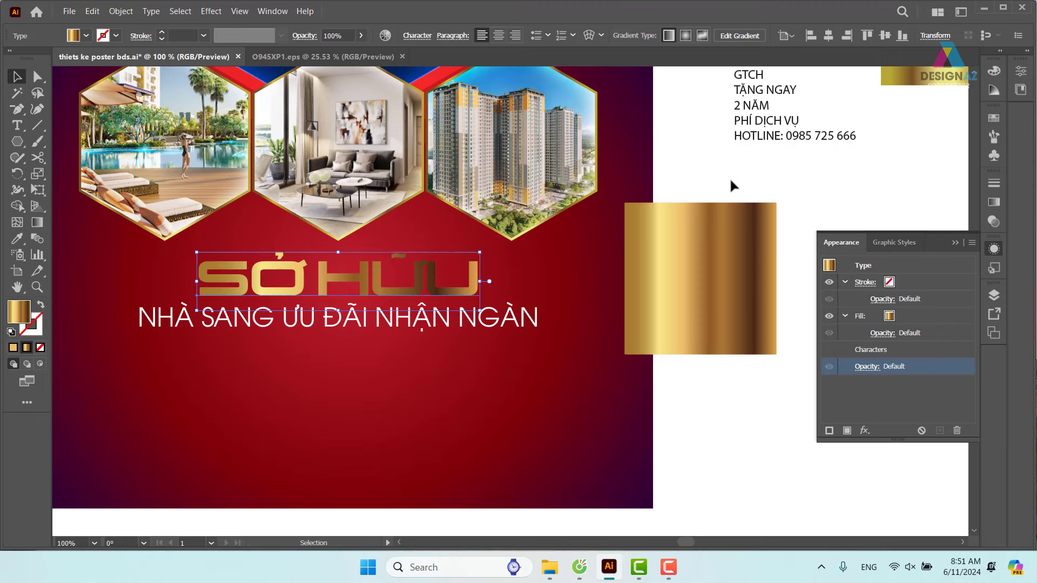
pyautogui.click(699, 259)
pyautogui.press('Delete')
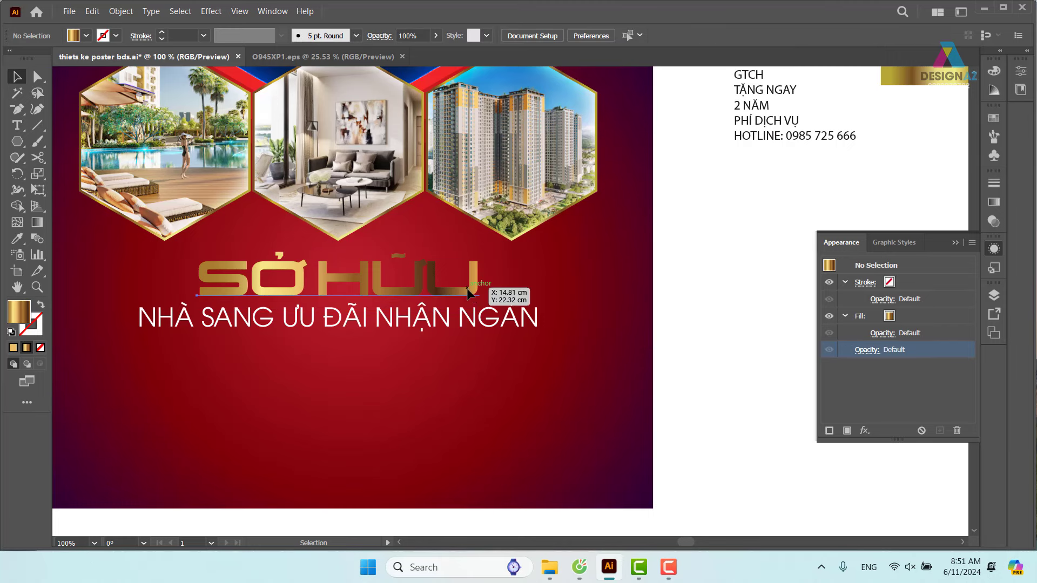
pyautogui.click(468, 293)
pyautogui.click(994, 202)
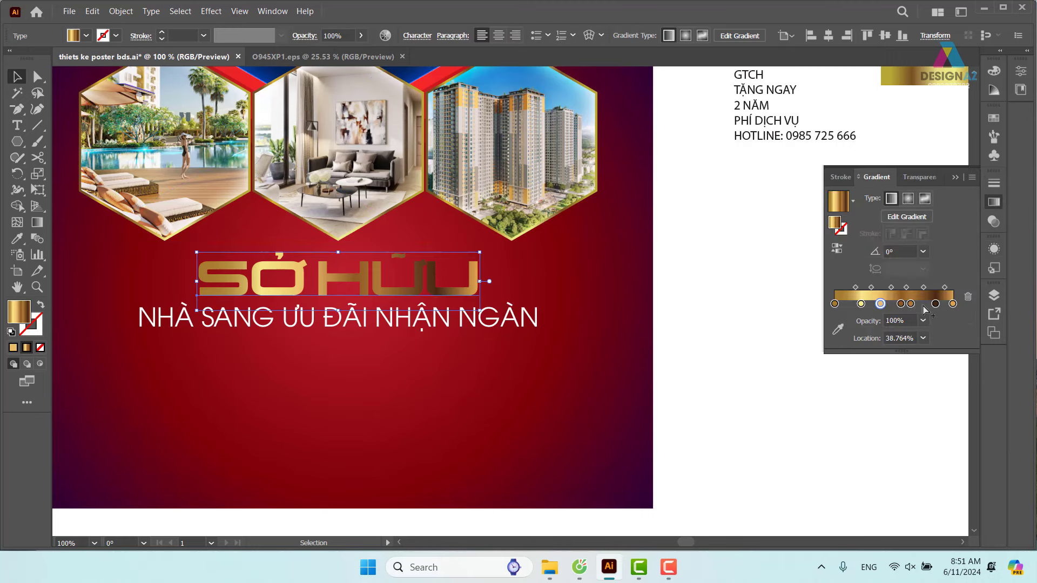
# Step: Remove the dark stop, add a stop near 82.8%, and redraw the gradient vertically over the headline
pyautogui.moveTo(935, 304); pyautogui.dragTo(929, 328)
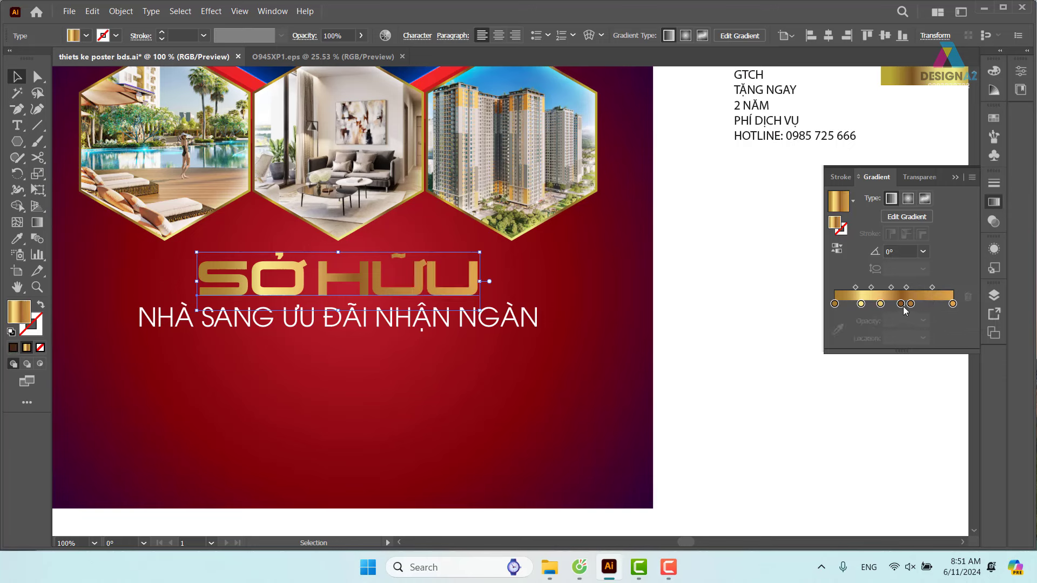
pyautogui.click(932, 303)
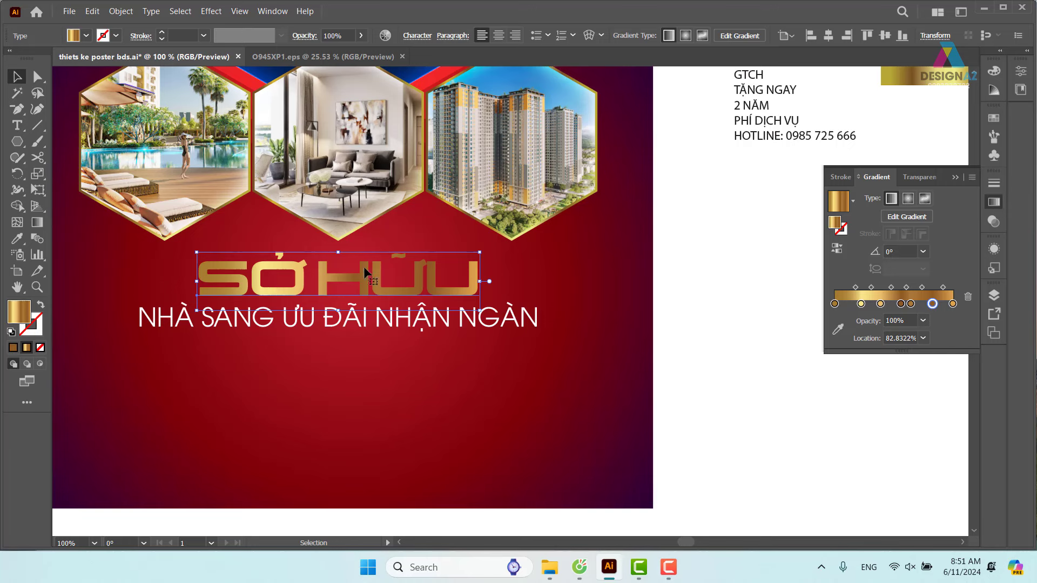
pyautogui.press('g')
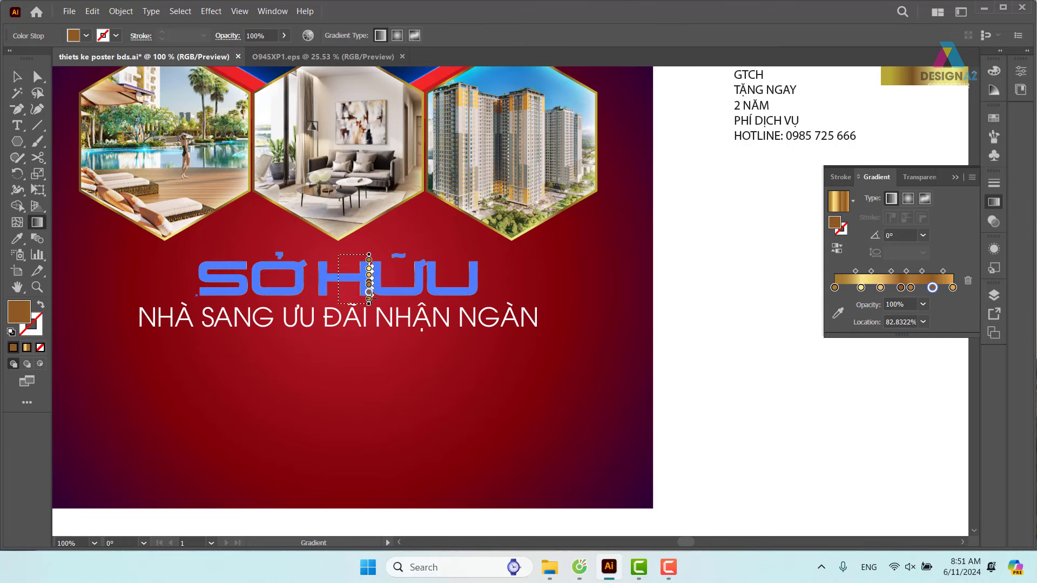
pyautogui.moveTo(373, 297); pyautogui.dragTo(352, 296)
pyautogui.moveTo(405, 252); pyautogui.dragTo(406, 309)
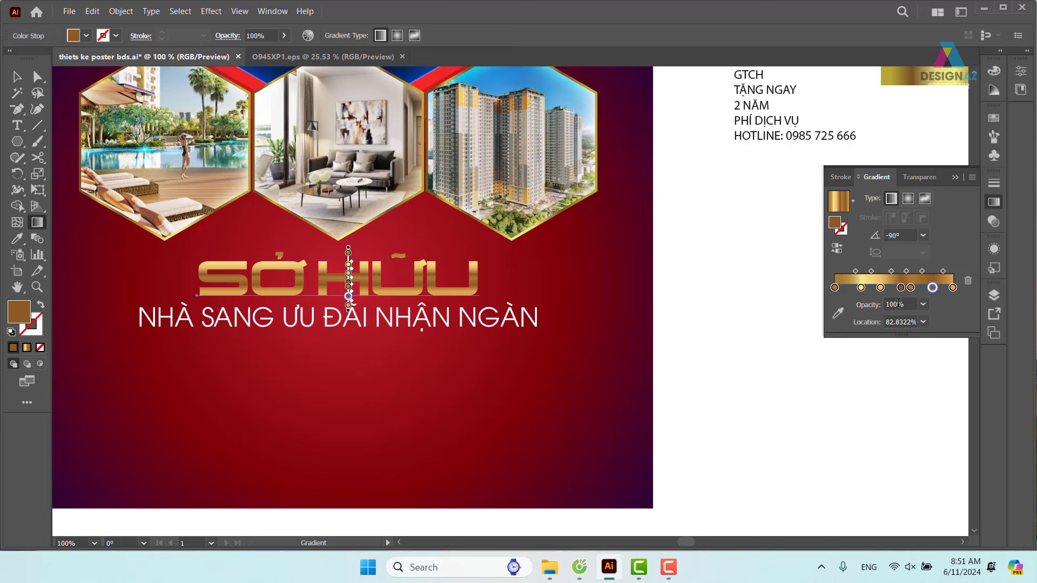
# Step: Reposition the gradient stops to about 51%, 16% and 87.30%, removing one stop
pyautogui.moveTo(900, 290); pyautogui.dragTo(896, 291)
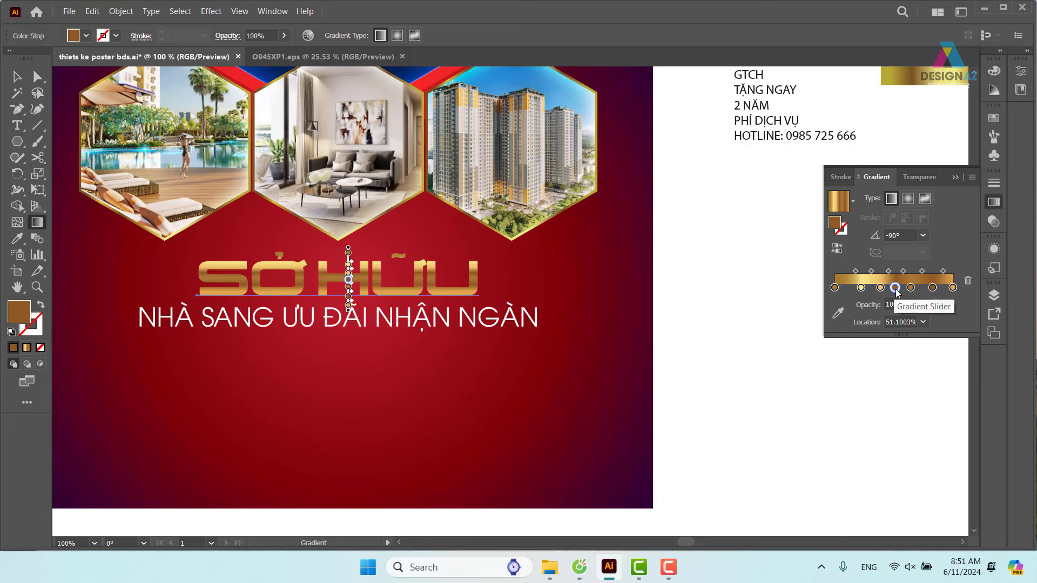
pyautogui.moveTo(911, 288)
pyautogui.mouseDown()
pyautogui.moveTo(895, 297)
pyautogui.moveTo(915, 288)
pyautogui.mouseUp()
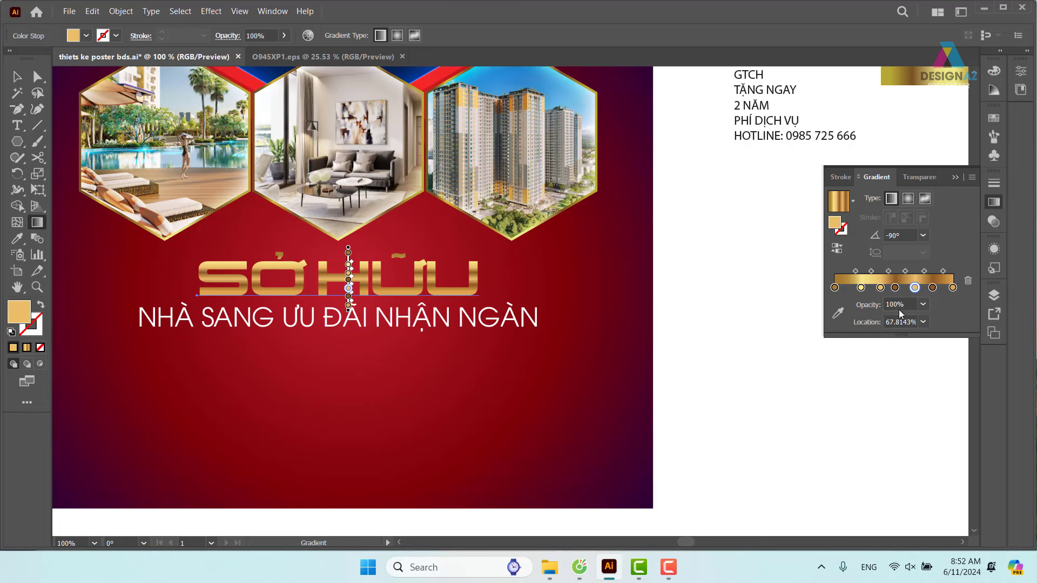
pyautogui.moveTo(861, 288); pyautogui.dragTo(874, 288)
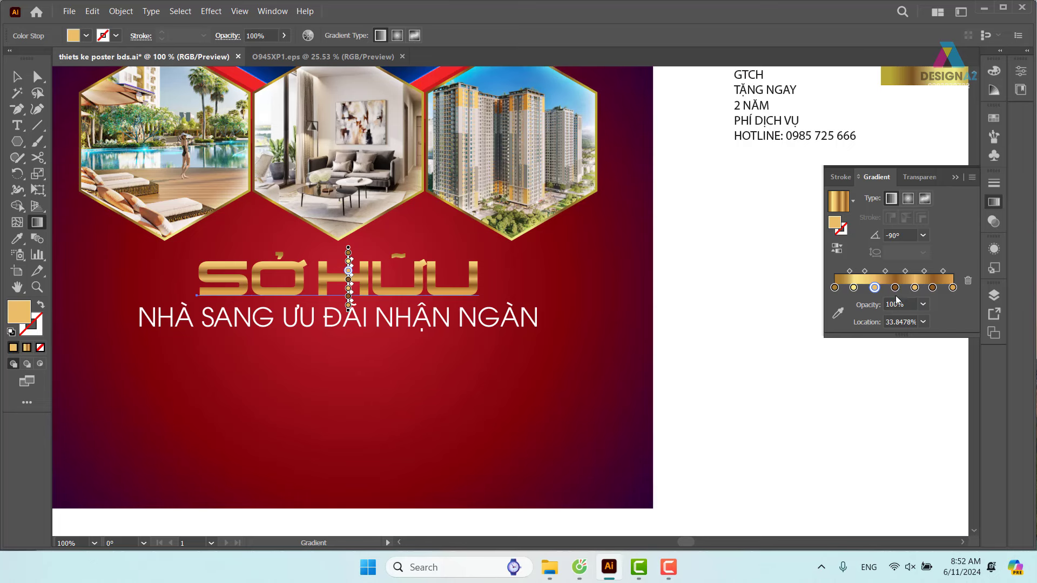
pyautogui.click(895, 289)
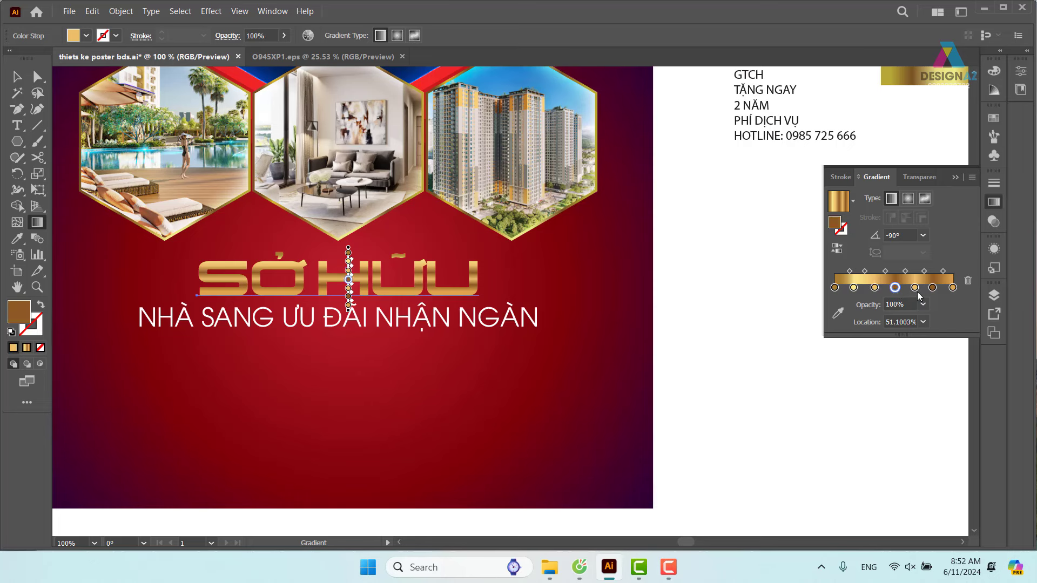
pyautogui.moveTo(933, 289); pyautogui.dragTo(937, 288)
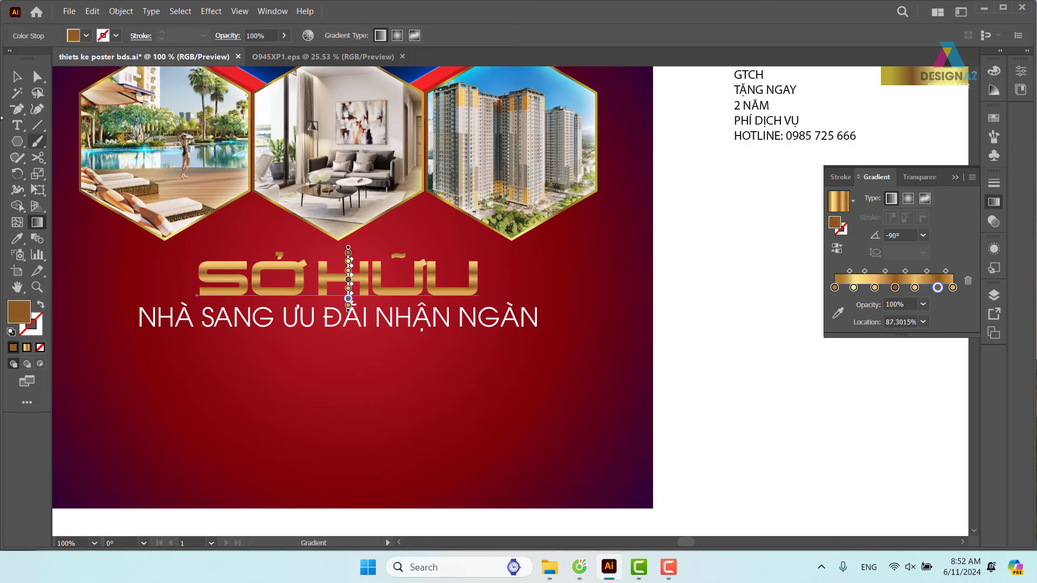
pyautogui.click(19, 79)
pyautogui.click(702, 351)
# Step: Redraw the headline's gold gradient vertically through the text with the Gradient tool
pyautogui.scroll(-1, 695, 375)
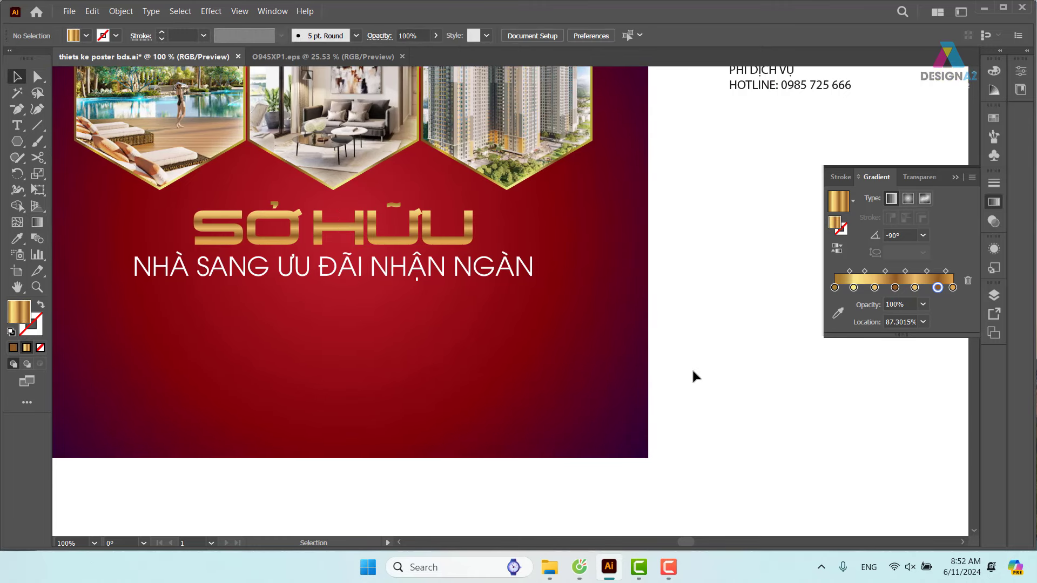
pyautogui.click(412, 238)
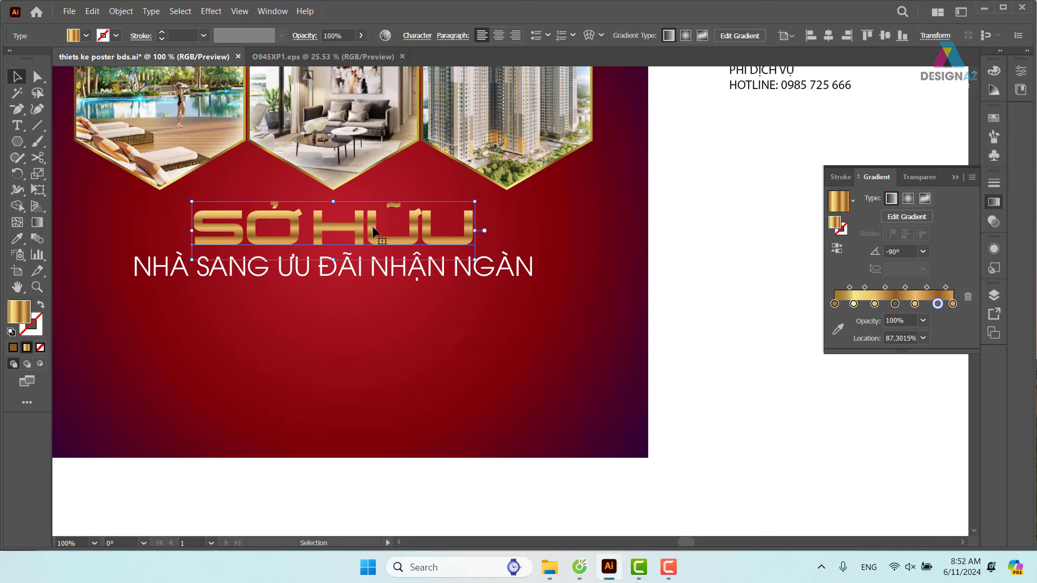
pyautogui.press('g')
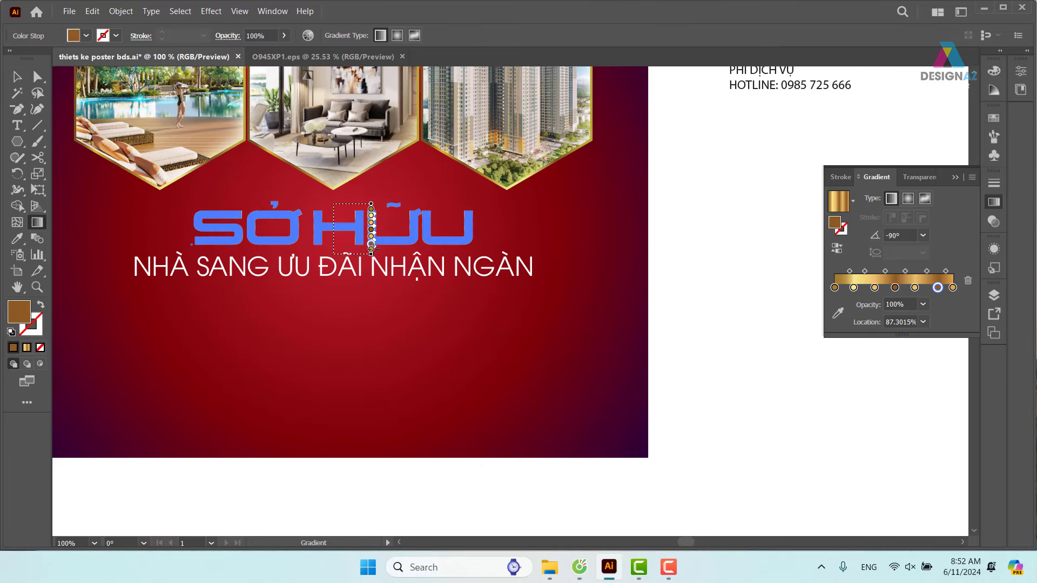
pyautogui.moveTo(368, 184); pyautogui.dragTo(368, 232)
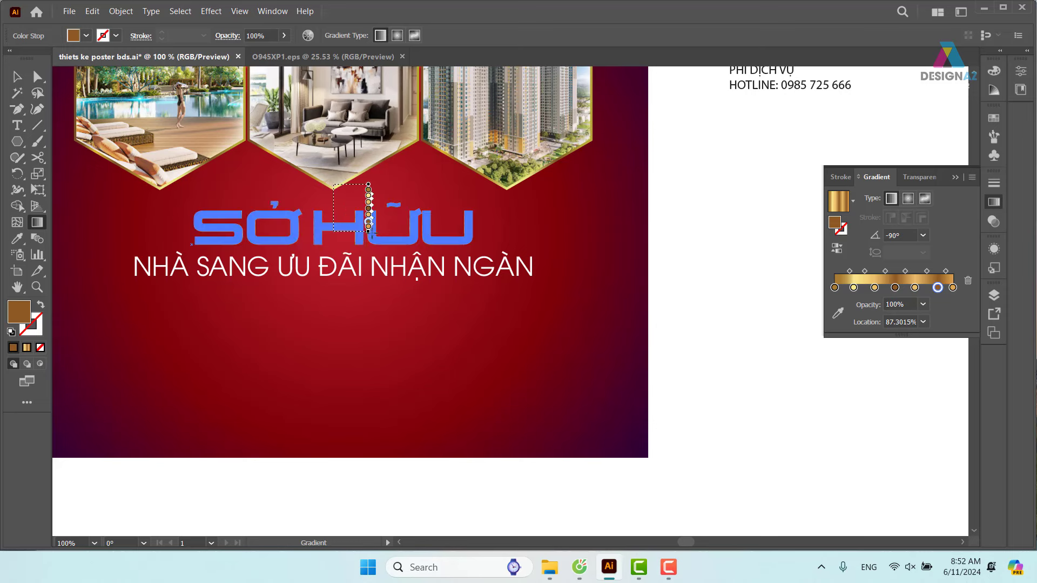
pyautogui.moveTo(343, 184); pyautogui.dragTo(343, 273)
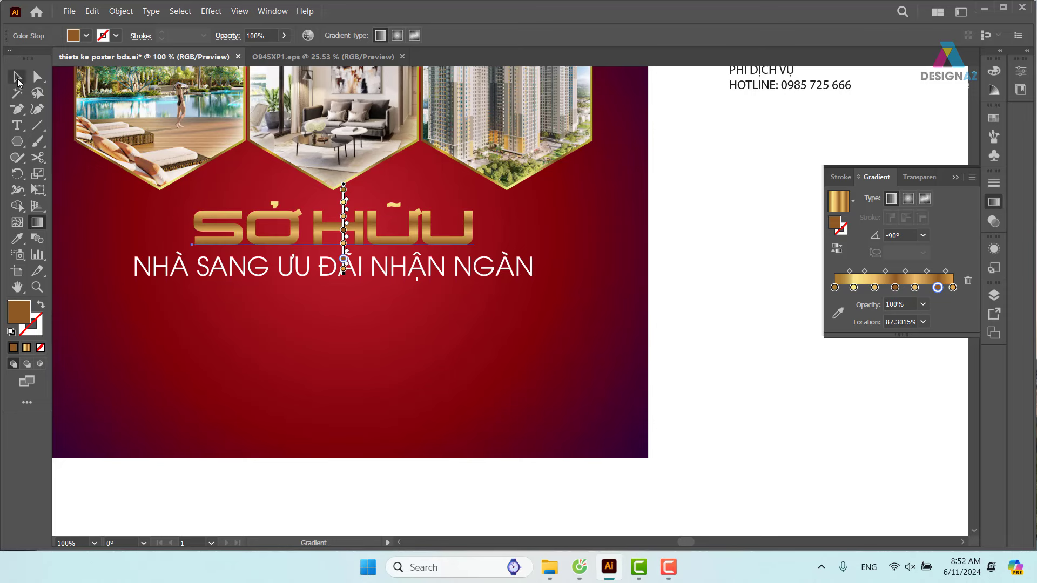
pyautogui.click(18, 81)
# Step: Alt-drag a duplicate of the SỞ HỮU headline to beside the poster on the right
pyautogui.click(787, 307)
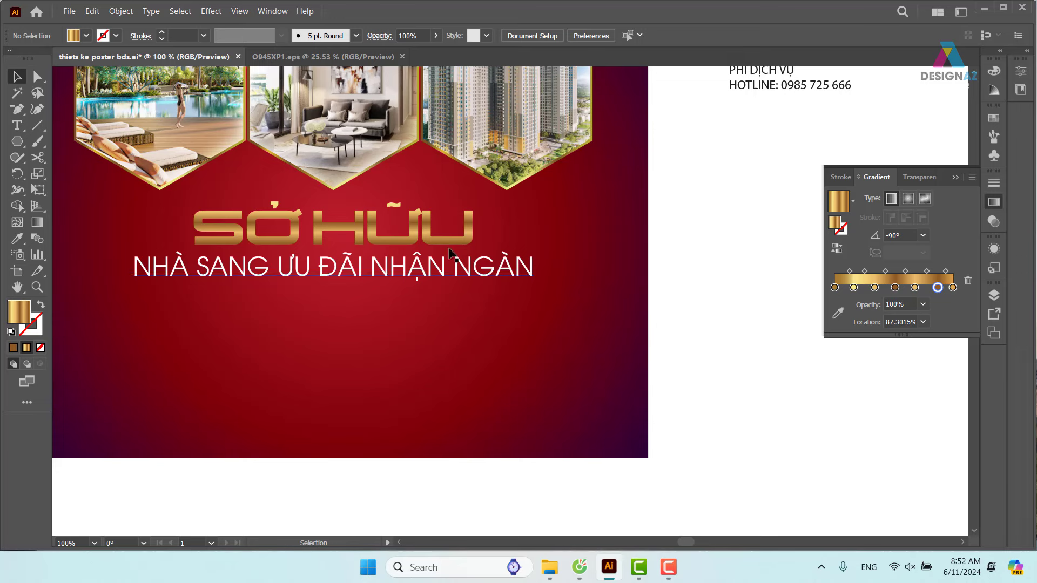
pyautogui.moveTo(451, 253); pyautogui.dragTo(813, 447)
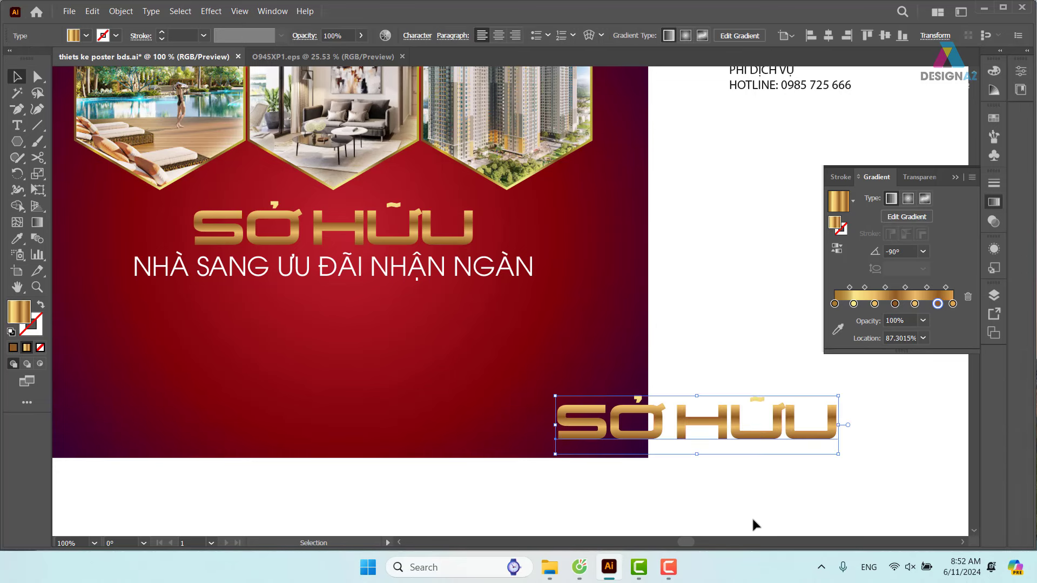
pyautogui.moveTo(798, 447)
pyautogui.mouseDown()
pyautogui.moveTo(483, 278)
pyautogui.moveTo(512, 282)
pyautogui.mouseUp()
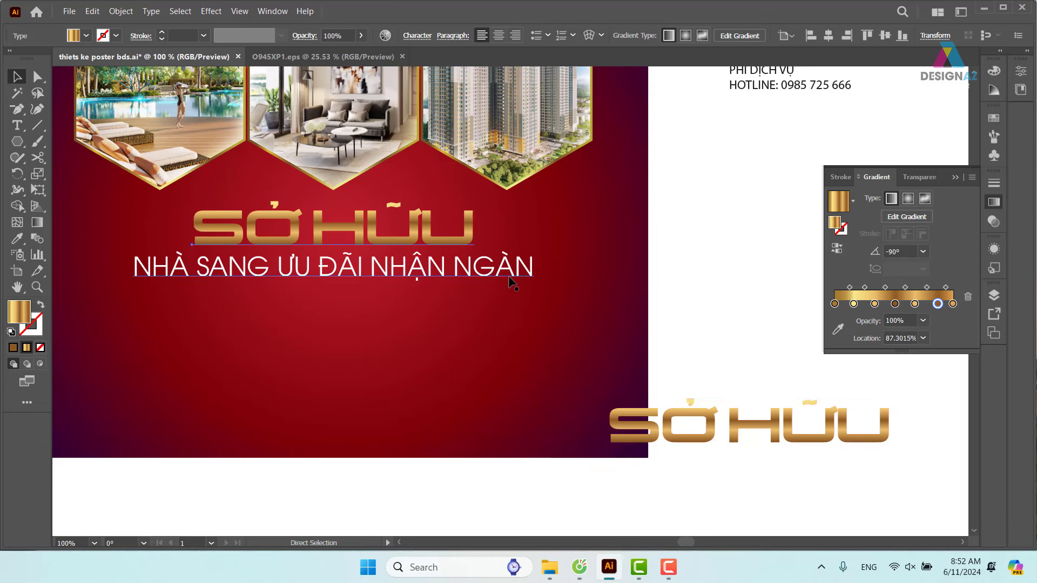
# Step: Set the SỞ HỮU headline's blend mode to Screen in the Transparency panel
pyautogui.click(994, 221)
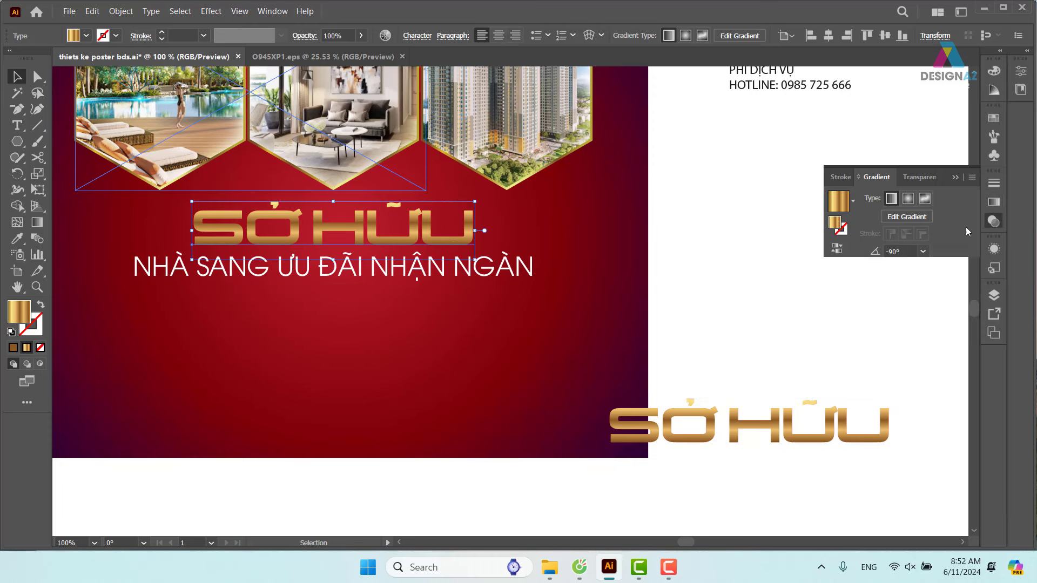
pyautogui.click(854, 197)
pyautogui.click(868, 293)
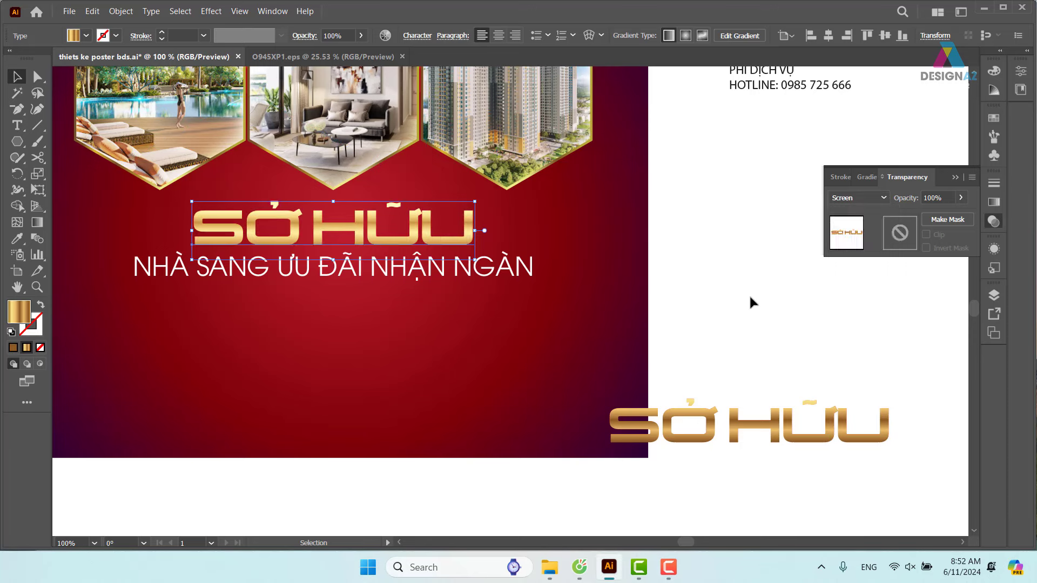
pyautogui.click(728, 297)
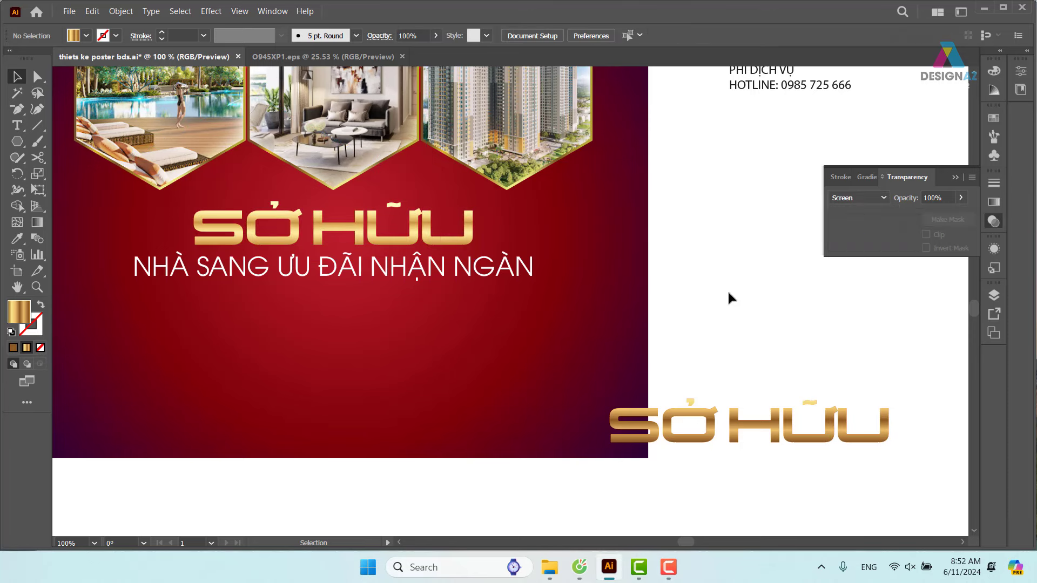
# Step: Try 86% opacity on the headline
pyautogui.click(469, 233)
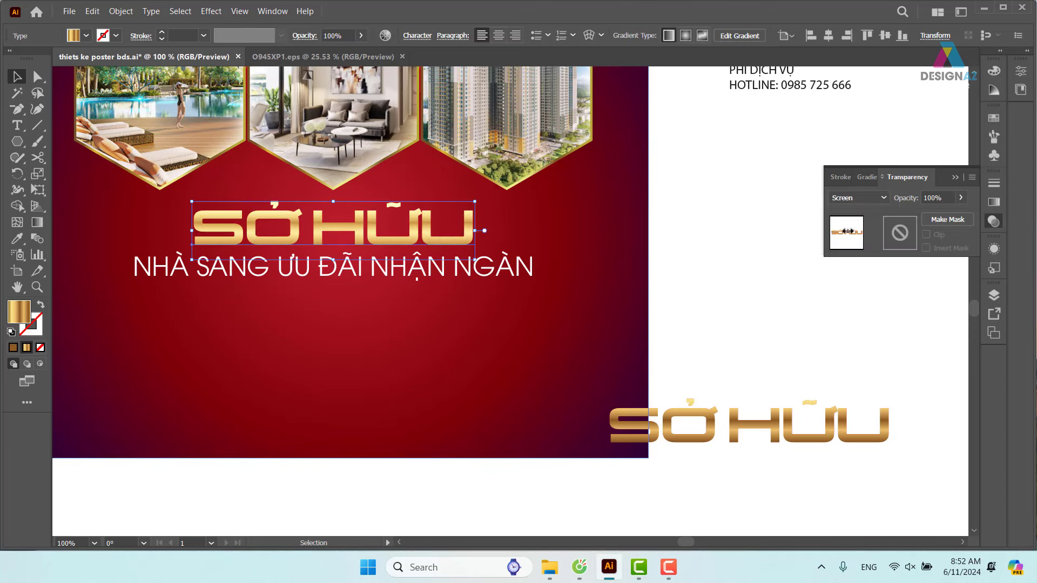
pyautogui.click(949, 198)
pyautogui.write('86')
pyautogui.press('Return')
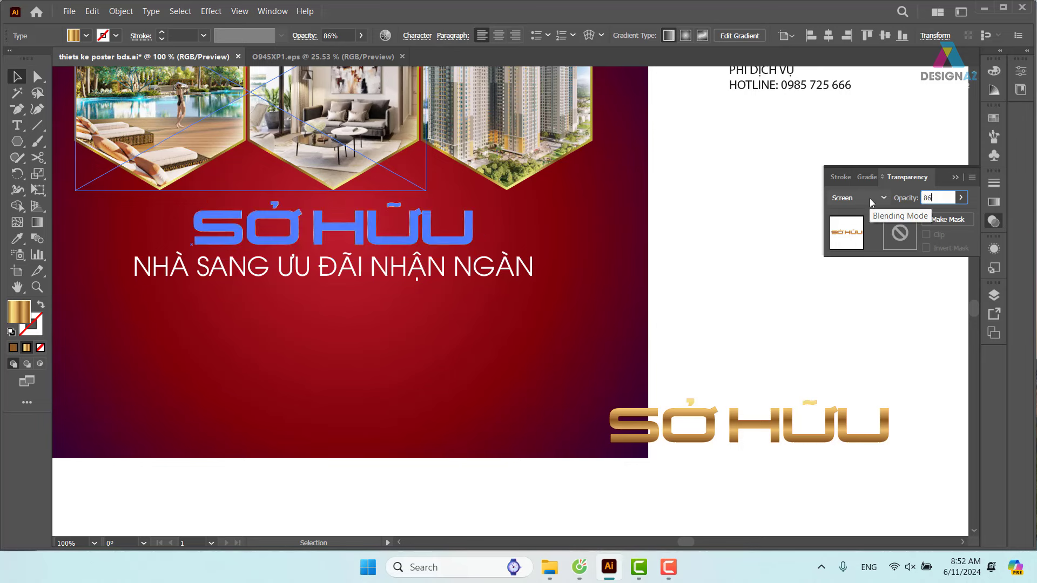
pyautogui.click(736, 265)
pyautogui.click(465, 233)
pyautogui.press('a')
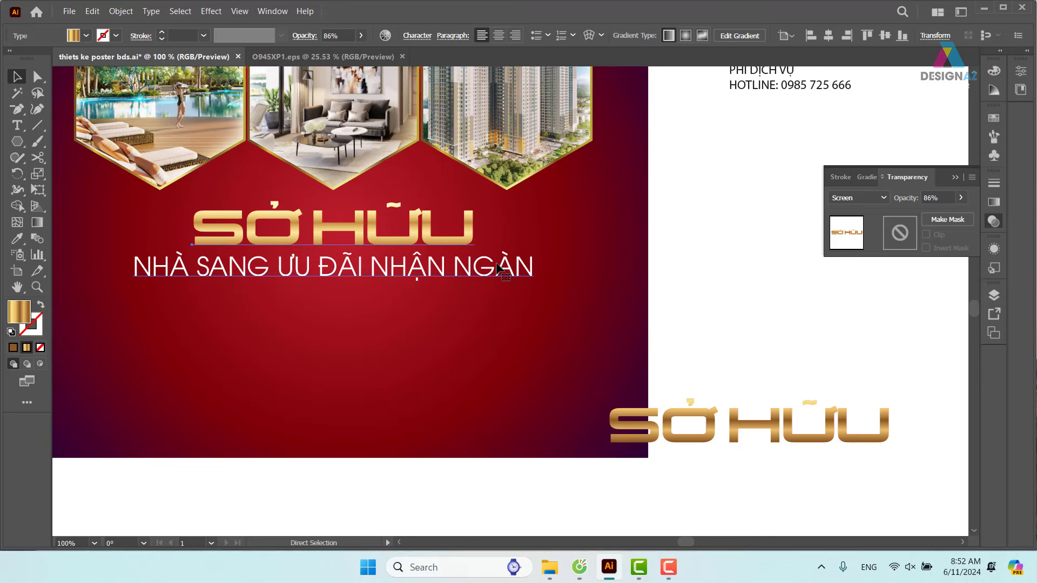
pyautogui.press('v')
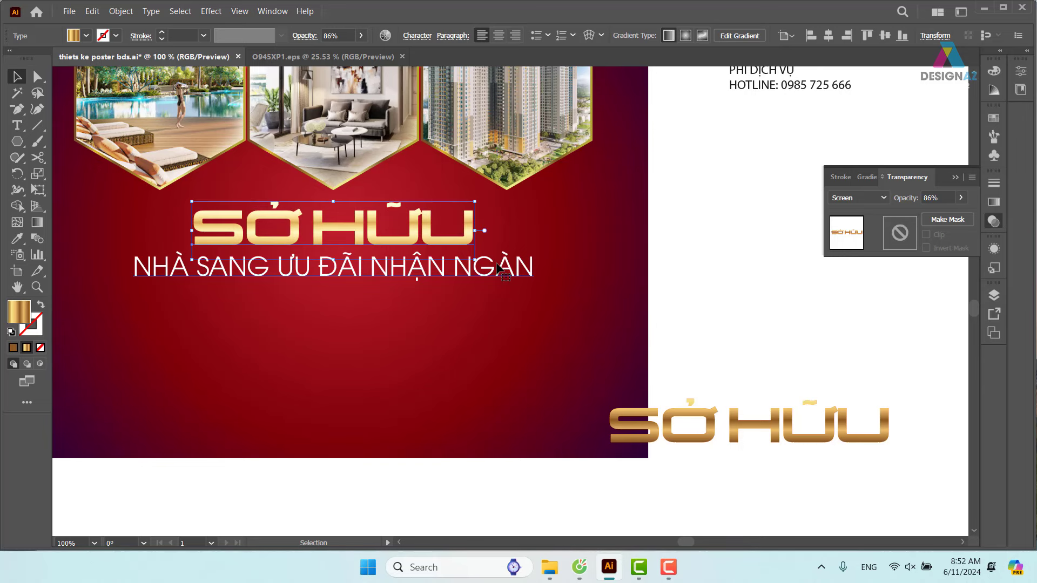
pyautogui.click(610, 294)
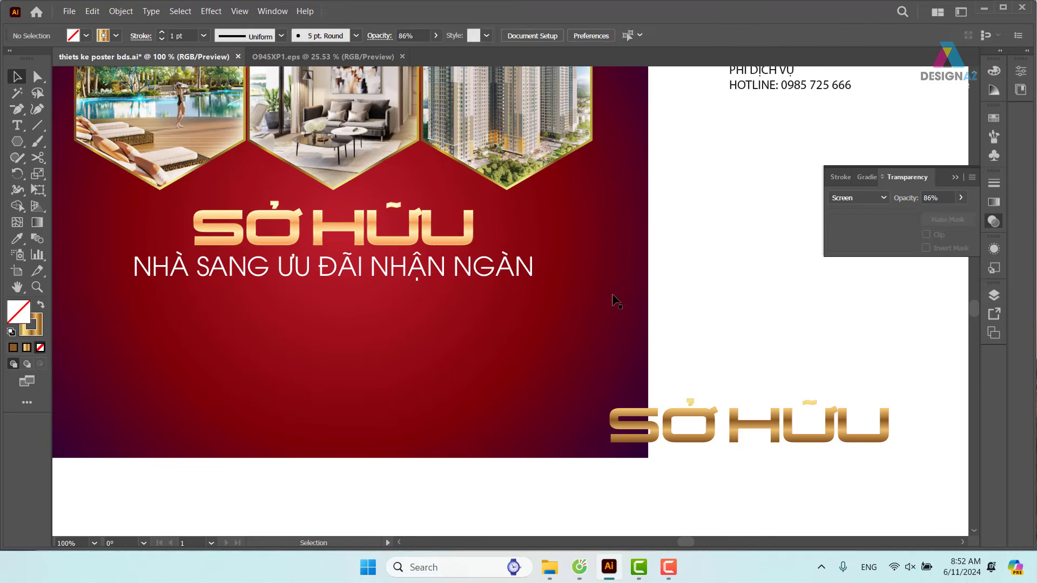
# Step: Zoom in on the headline and set its opacity back to 100%
pyautogui.press('z')
pyautogui.click(560, 270)
pyautogui.moveTo(559, 270); pyautogui.dragTo(447, 208)
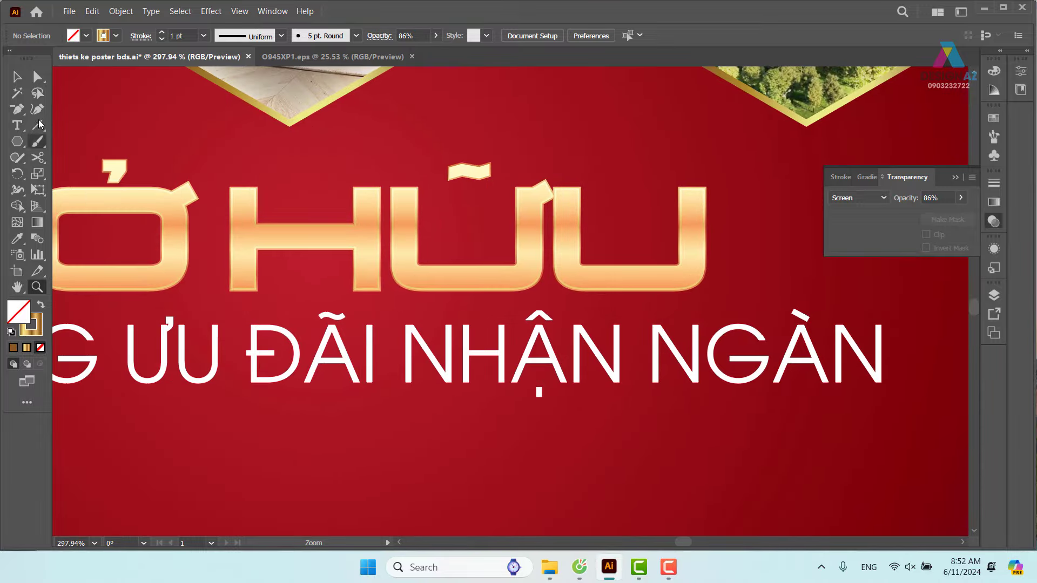
pyautogui.press('v')
pyautogui.moveTo(607, 297); pyautogui.dragTo(617, 321)
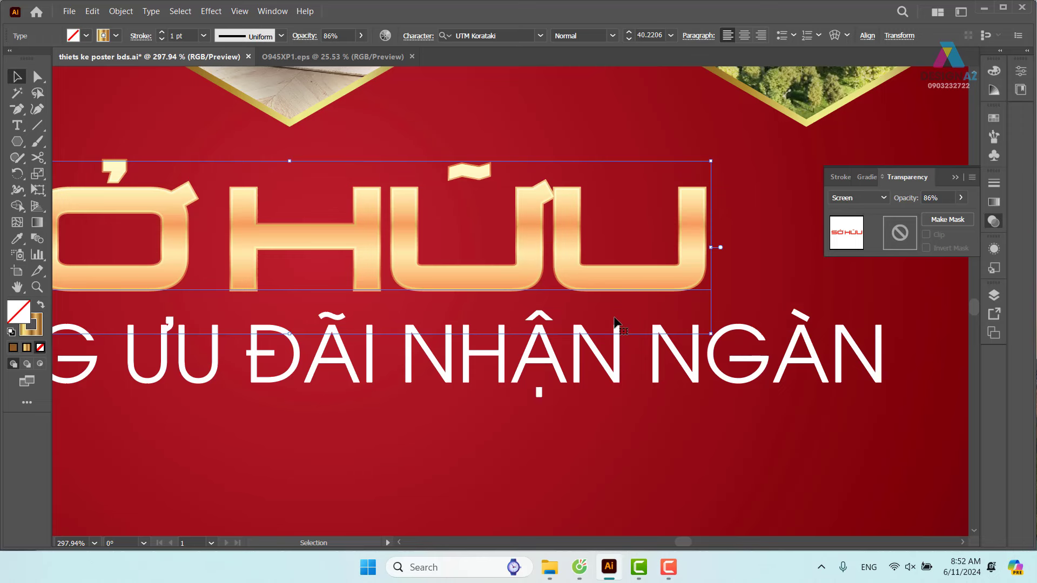
pyautogui.doubleClick(930, 198)
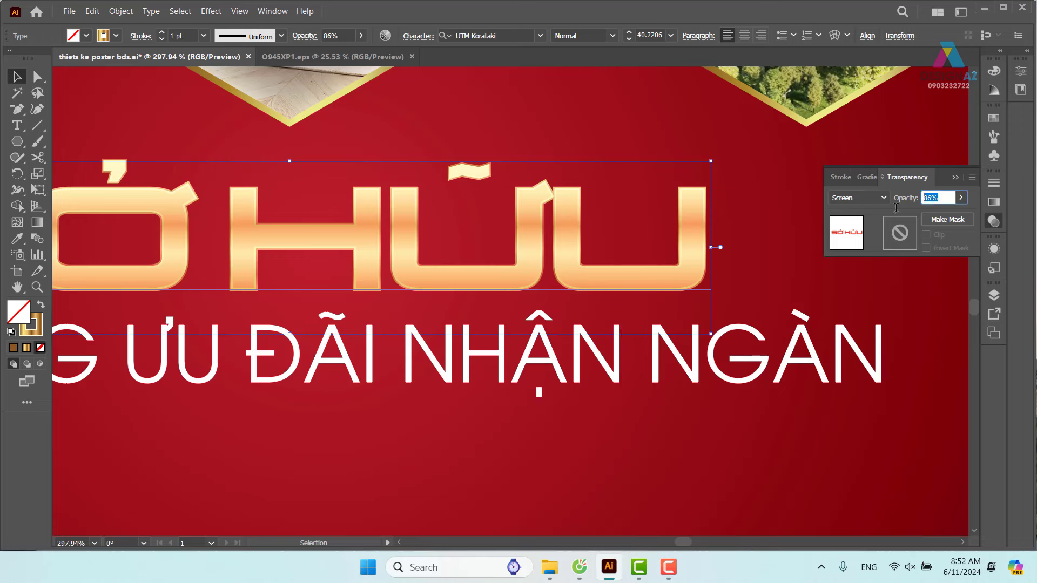
pyautogui.write('100')
pyautogui.press('Return')
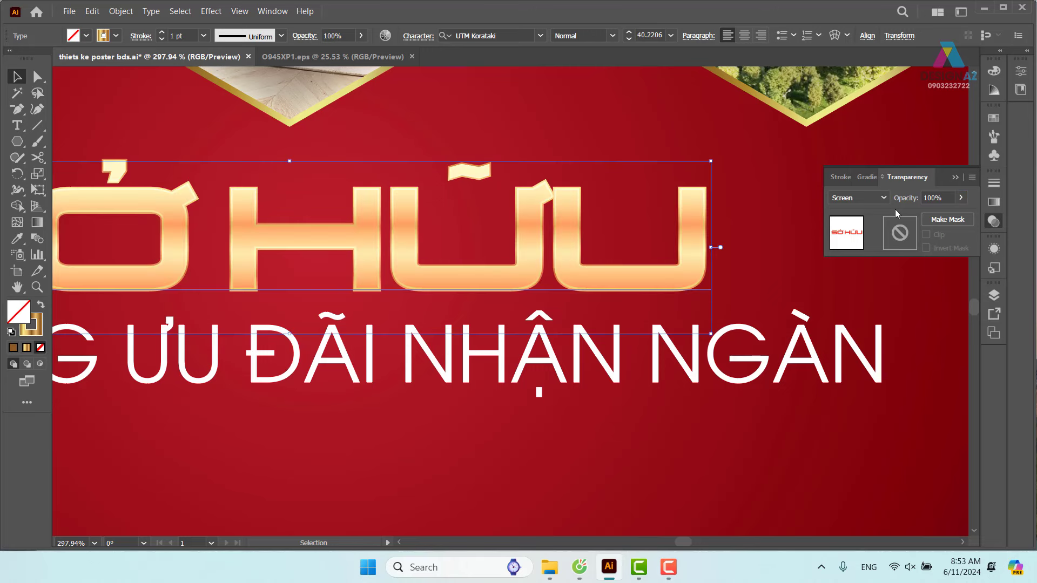
pyautogui.click(703, 287)
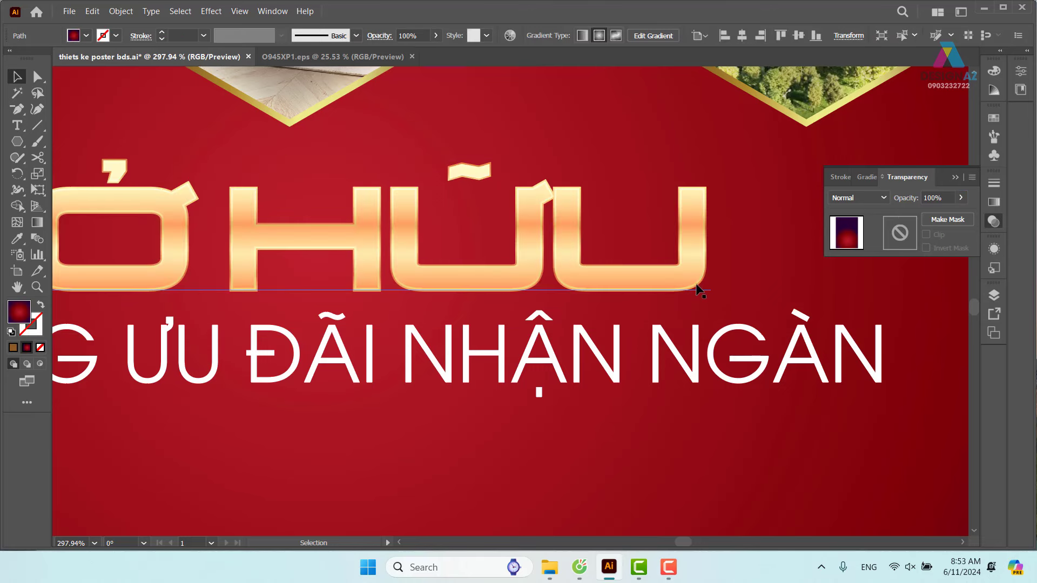
pyautogui.click(701, 285)
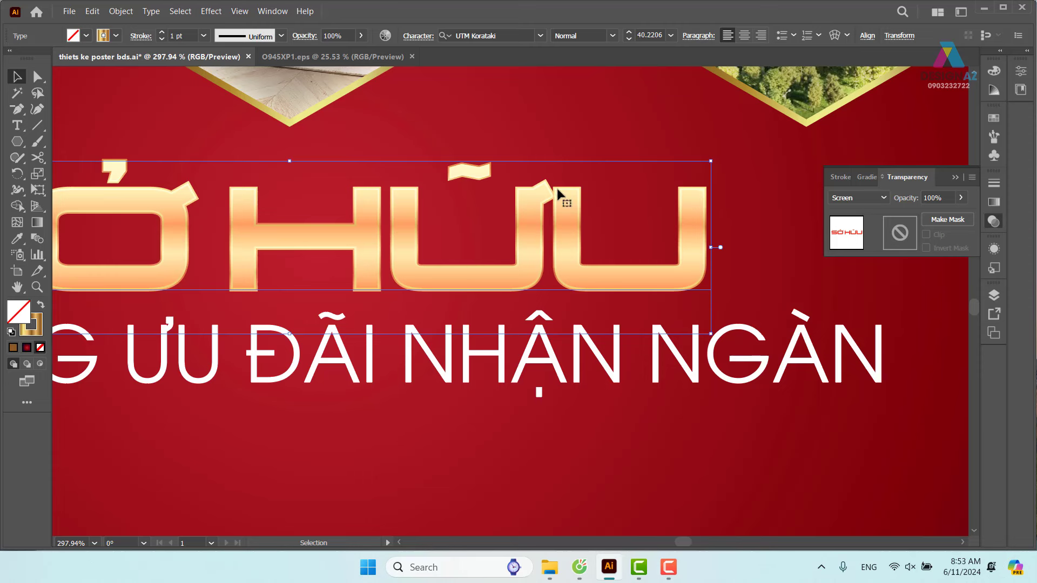
pyautogui.click(993, 203)
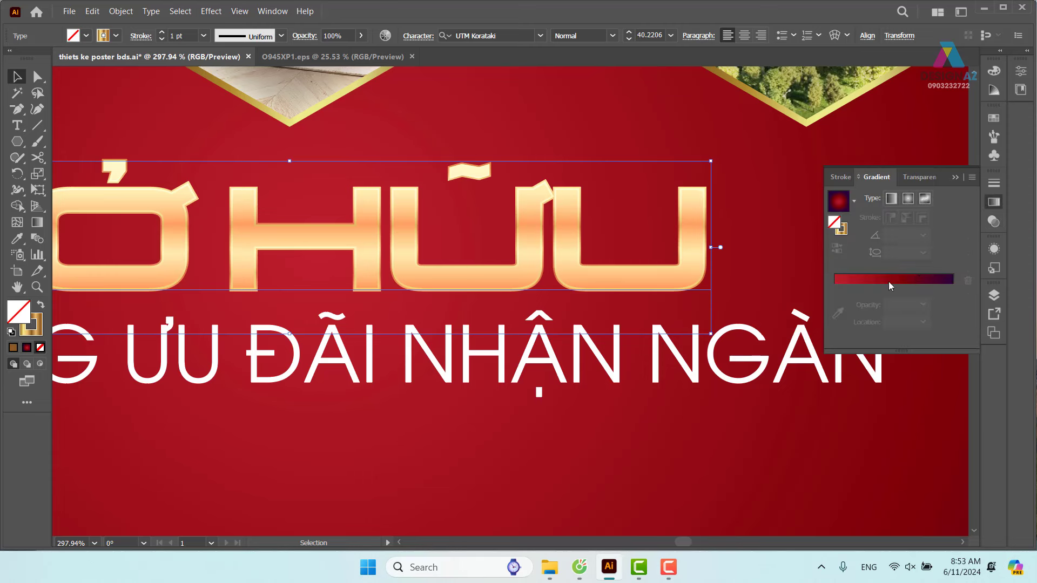
# Step: Try offset placements of the red SỞ HỮU copy, undoing the first attempt
pyautogui.keyDown('alt'); pyautogui.moveTo(693, 290); pyautogui.dragTo(745, 314); pyautogui.keyUp('alt')
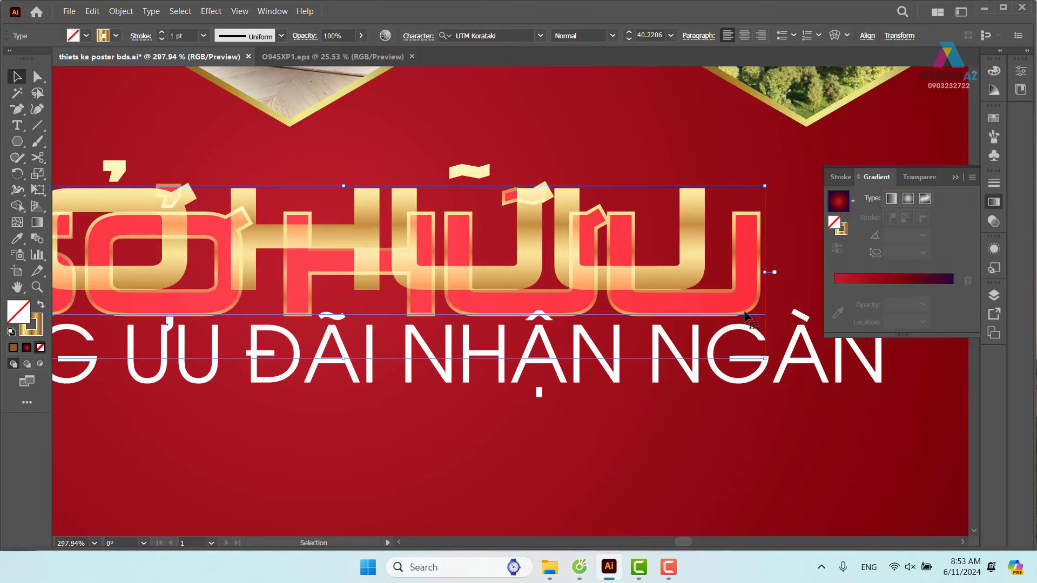
pyautogui.keyDown('alt'); pyautogui.moveTo(746, 315); pyautogui.dragTo(784, 298); pyautogui.keyUp('alt')
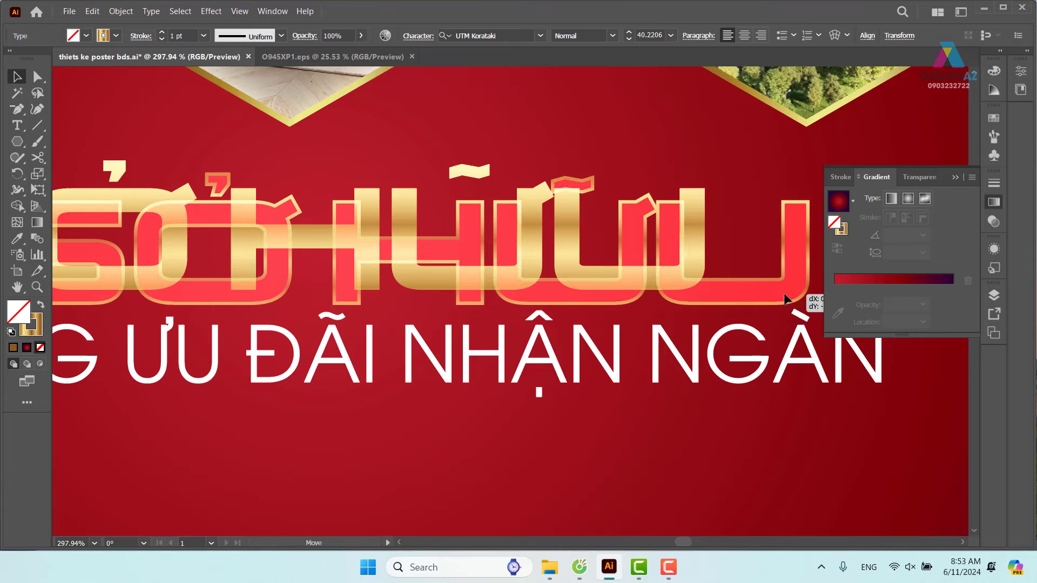
pyautogui.hotkey('ctrl', 'z')
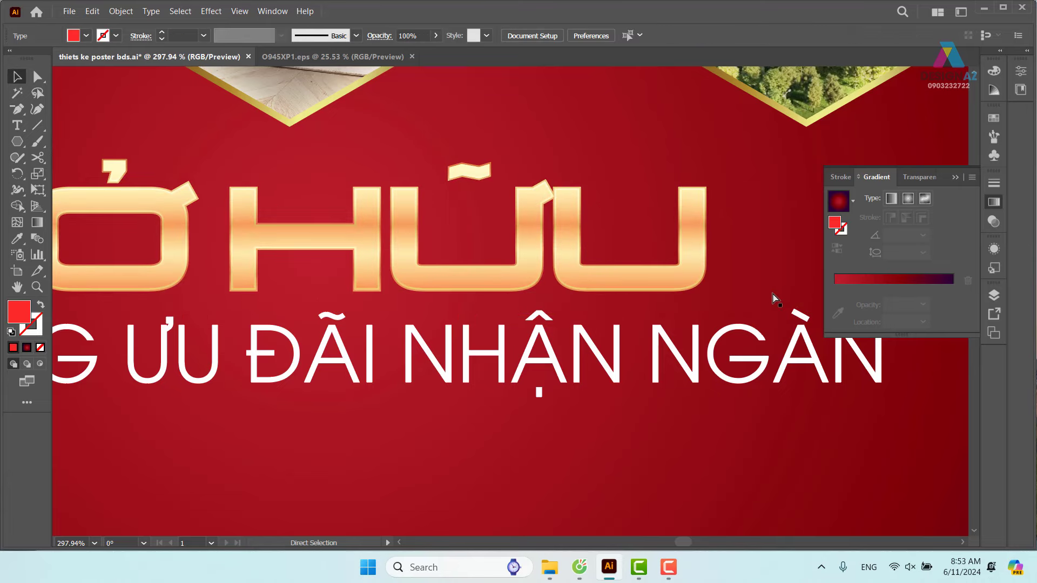
pyautogui.moveTo(695, 285)
pyautogui.keyDown('alt'); pyautogui.mouseDown()
pyautogui.moveTo(778, 319)
pyautogui.moveTo(693, 328)
pyautogui.moveTo(618, 305)
pyautogui.mouseUp(); pyautogui.keyUp('alt')
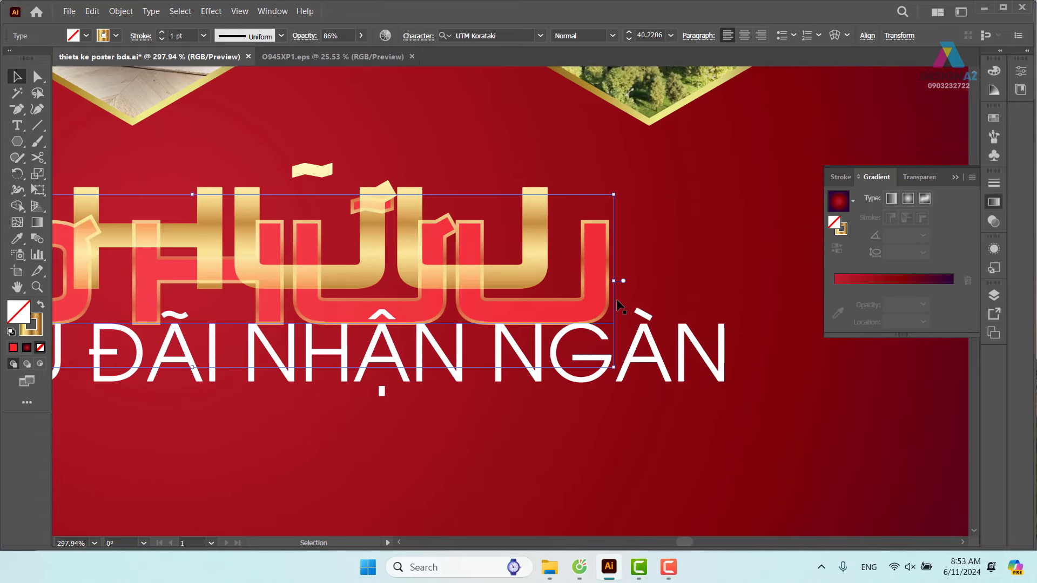
pyautogui.scroll(-3, 617, 299)
pyautogui.scroll(-3, 617, 299)
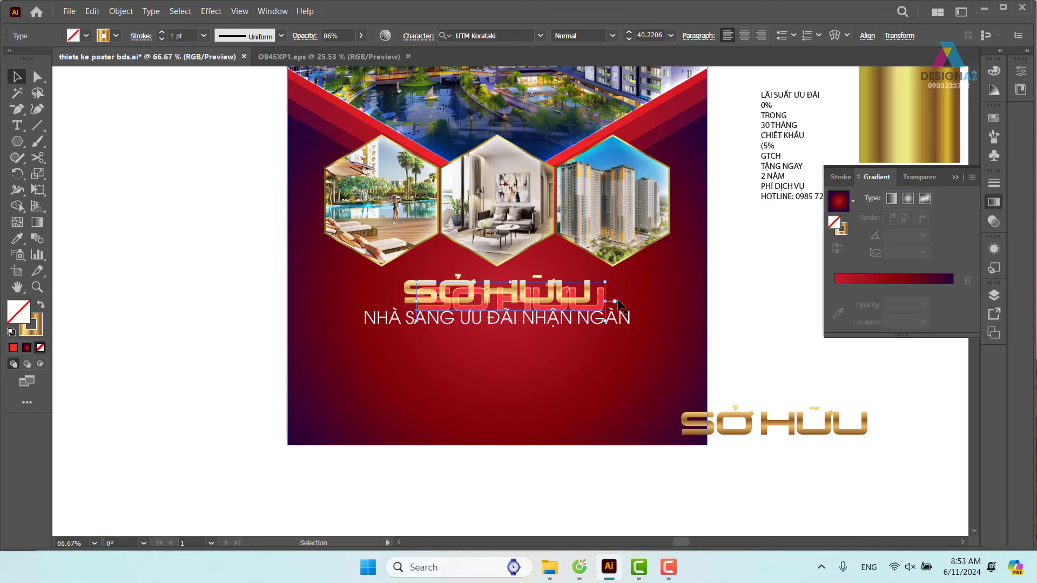
# Step: Move the red copy to the lower right and confirm its Screen blending at 86%
pyautogui.moveTo(592, 301); pyautogui.dragTo(783, 349)
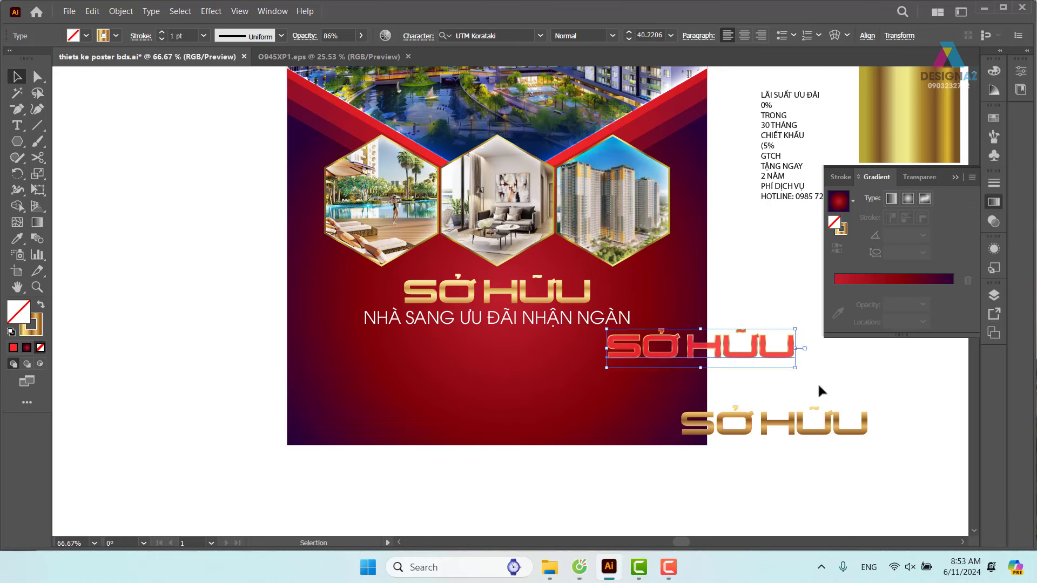
pyautogui.click(995, 222)
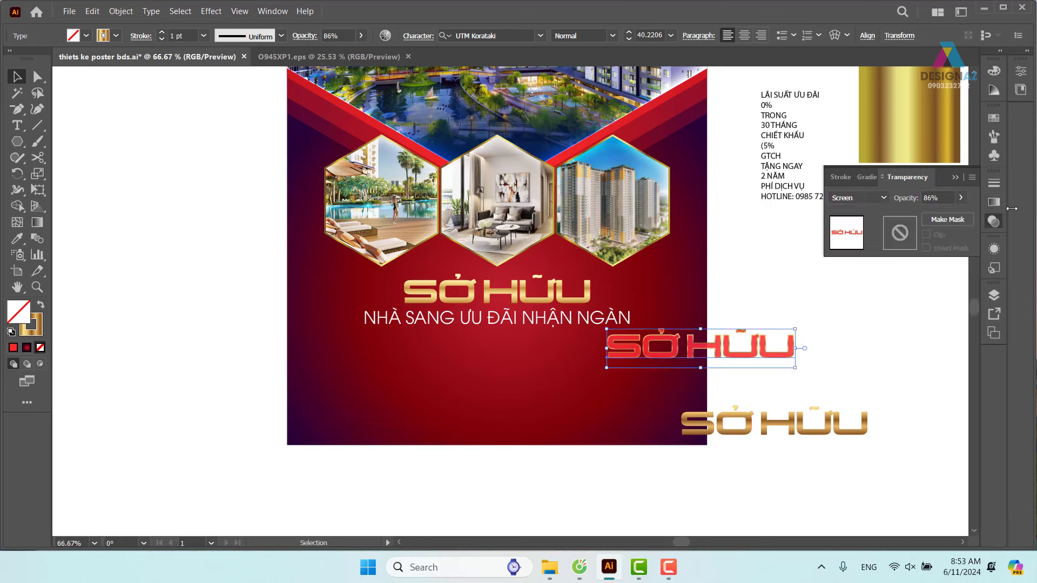
pyautogui.click(994, 201)
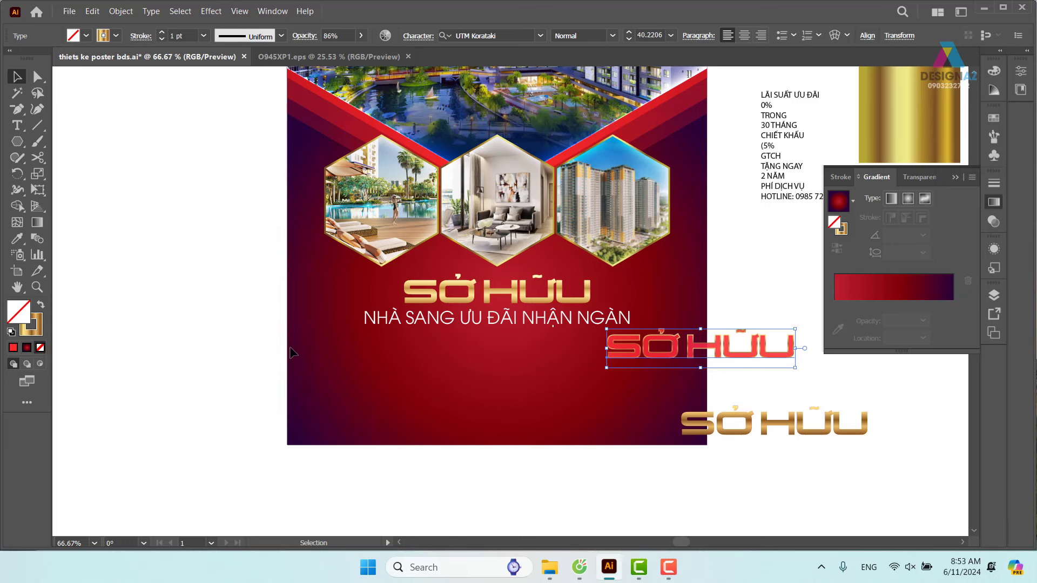
pyautogui.moveTo(743, 361); pyautogui.dragTo(754, 381)
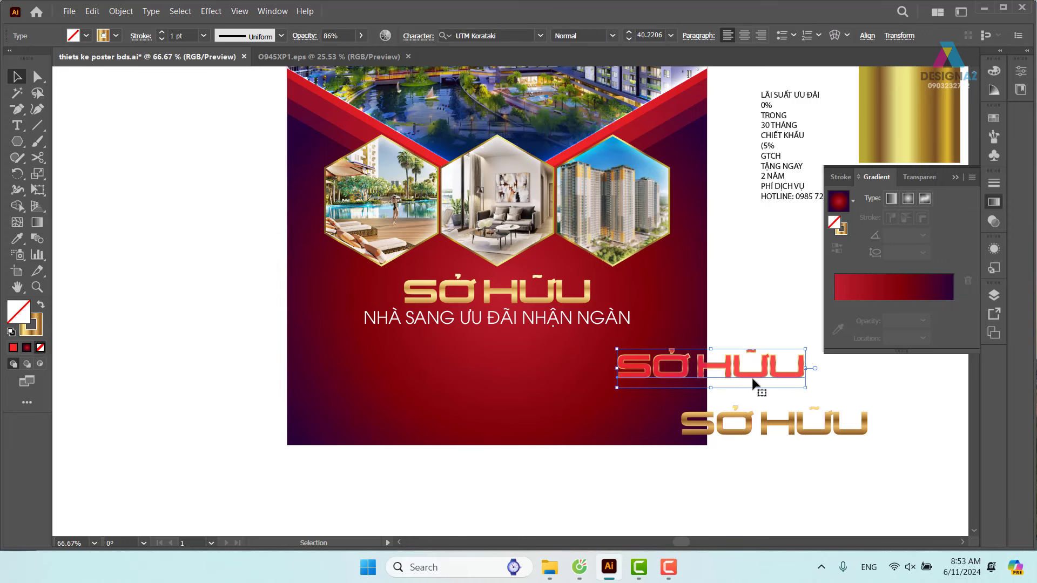
pyautogui.hotkey('ctrl', 'z')
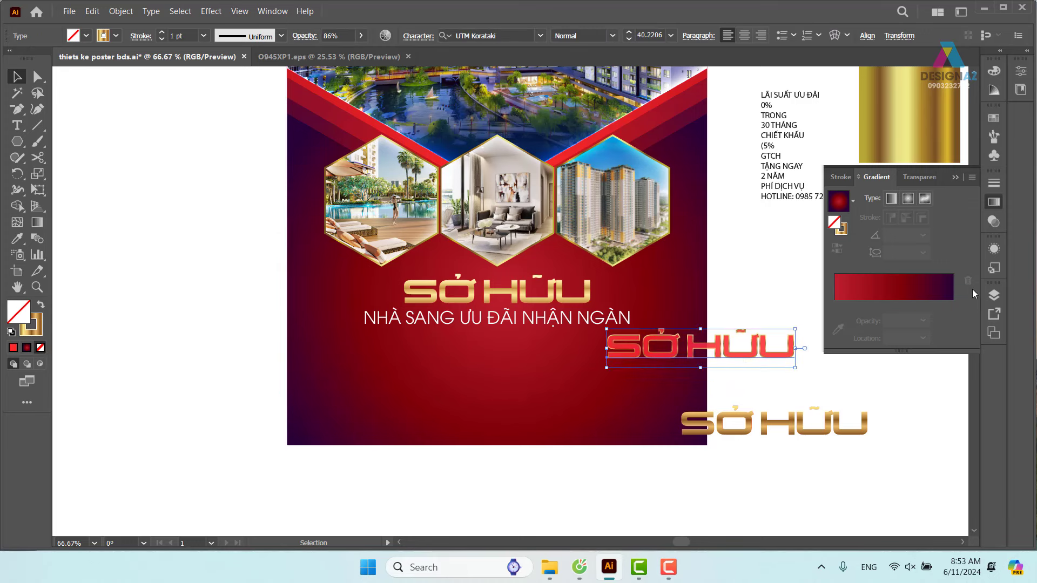
pyautogui.click(995, 248)
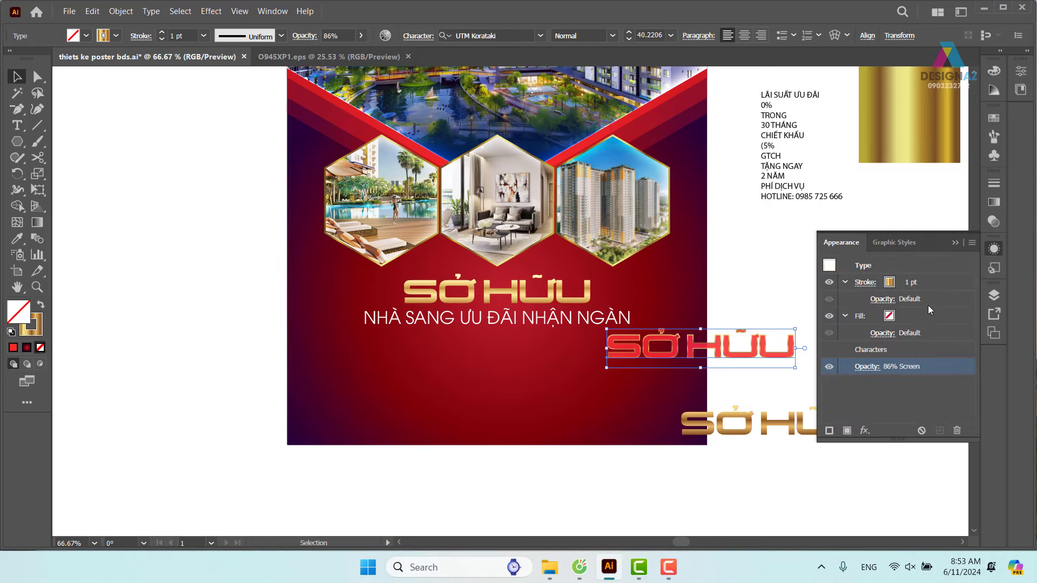
# Step: Shift the red SỞ HỮU copy slightly left and zoom to 150%
pyautogui.click(937, 333)
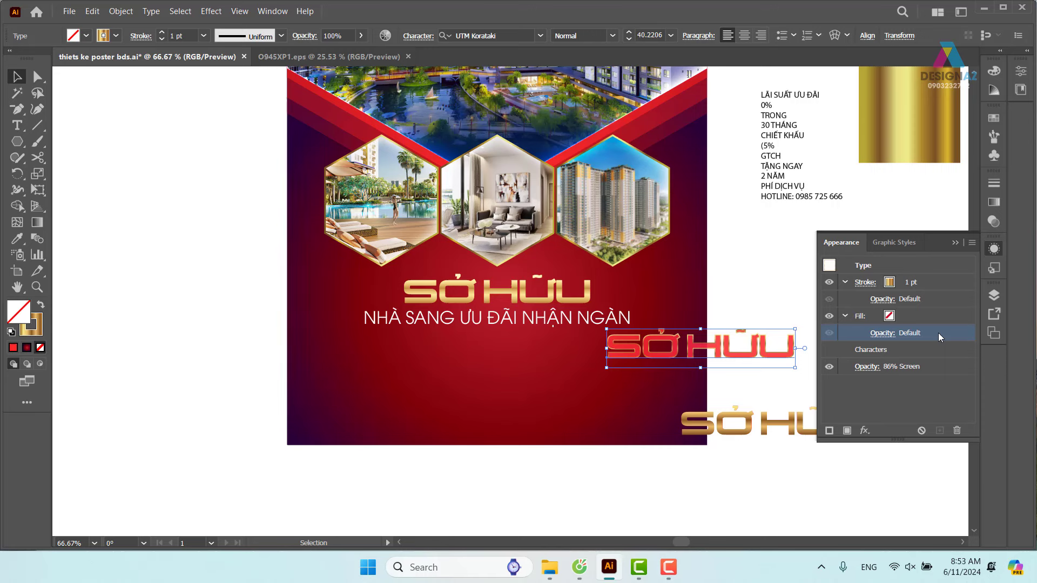
pyautogui.hotkey('ctrl', 'shift', 'F10')
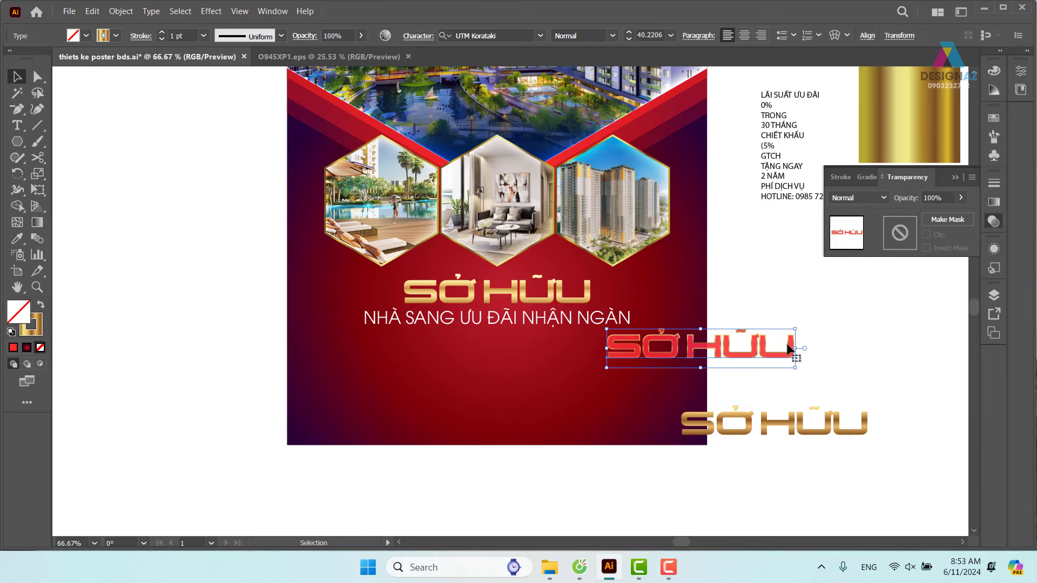
pyautogui.click(822, 306)
pyautogui.moveTo(767, 357); pyautogui.dragTo(728, 361)
pyautogui.hotkey('ctrl', '+')
pyautogui.hotkey('ctrl', '+')
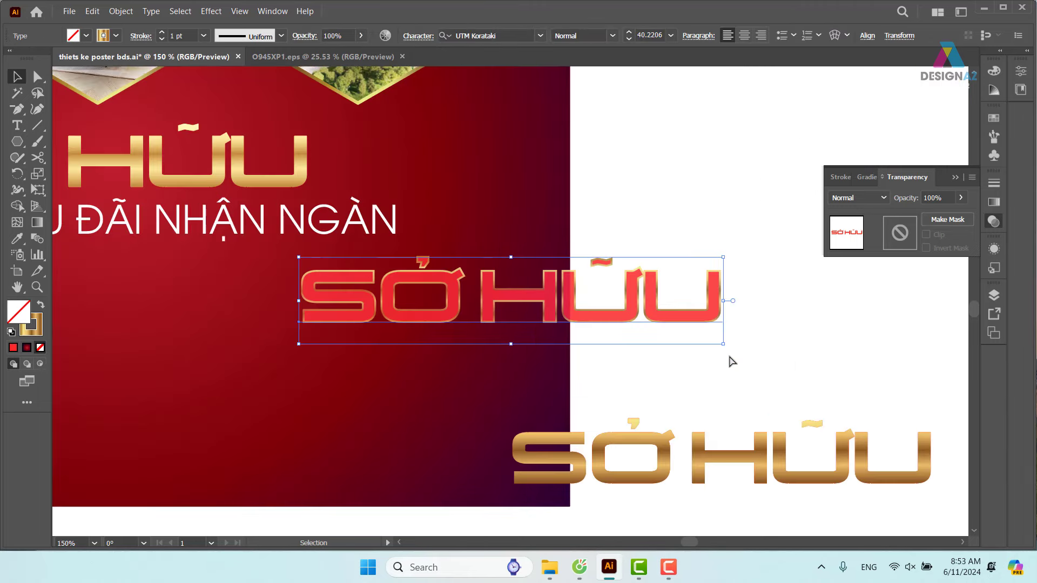
# Step: Change the red copy's gold stroke gradient angle from -90° to 0°
pyautogui.press('x')
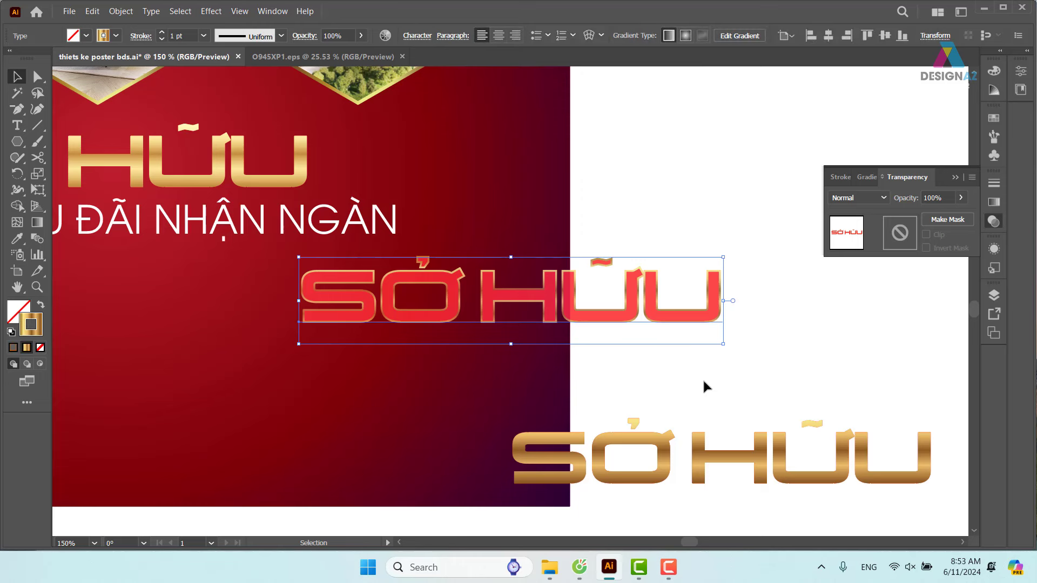
pyautogui.click(993, 201)
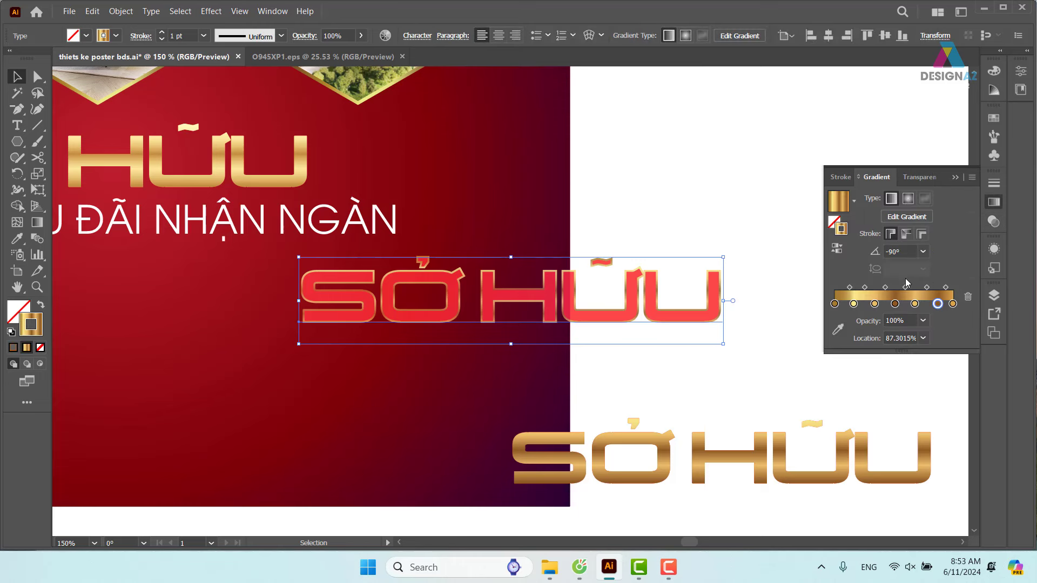
pyautogui.click(902, 251)
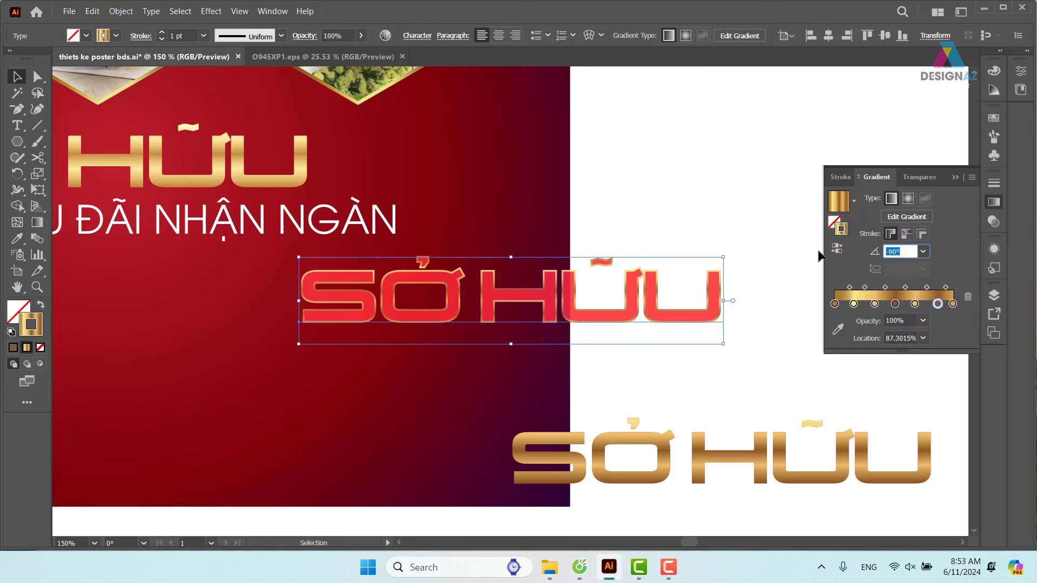
pyautogui.write('0')
pyautogui.press('Return')
pyautogui.click(619, 258)
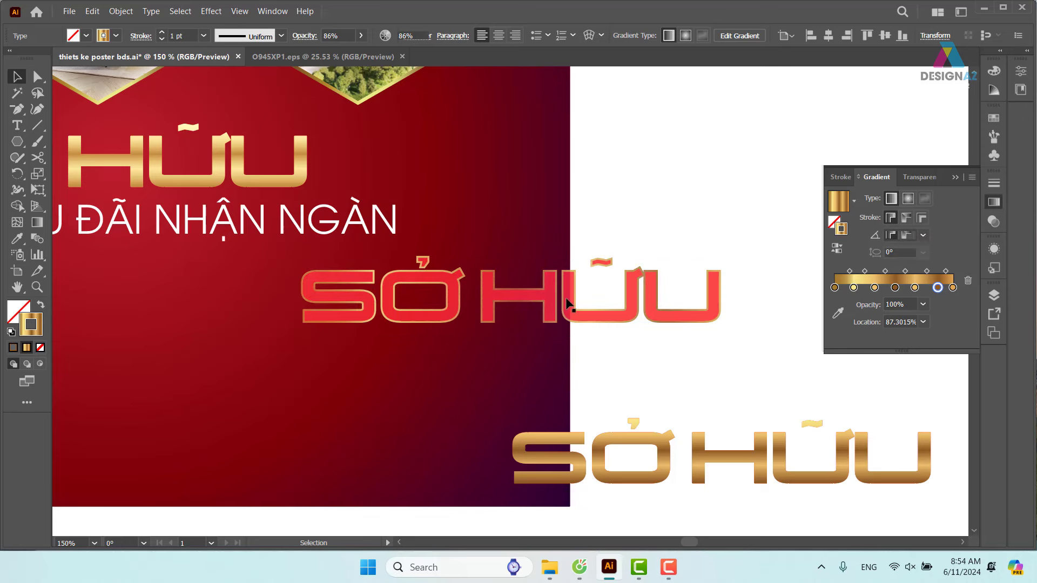
# Step: Drag the red copy onto the gold headline and vertically center-align the pair
pyautogui.moveTo(568, 303)
pyautogui.mouseDown()
pyautogui.moveTo(228, 170)
pyautogui.moveTo(162, 176)
pyautogui.mouseUp()
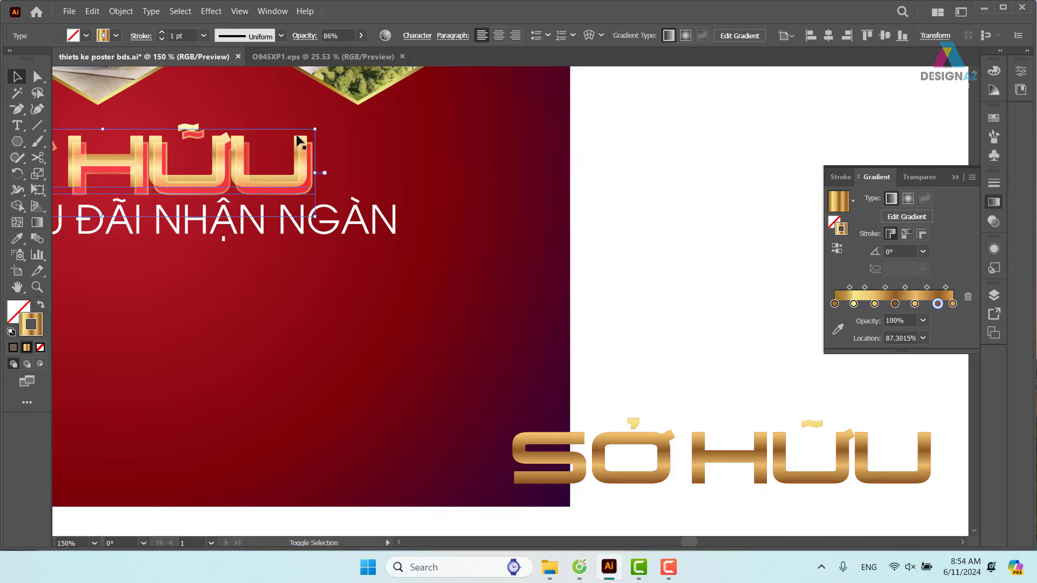
pyautogui.moveTo(301, 139); pyautogui.dragTo(327, 141)
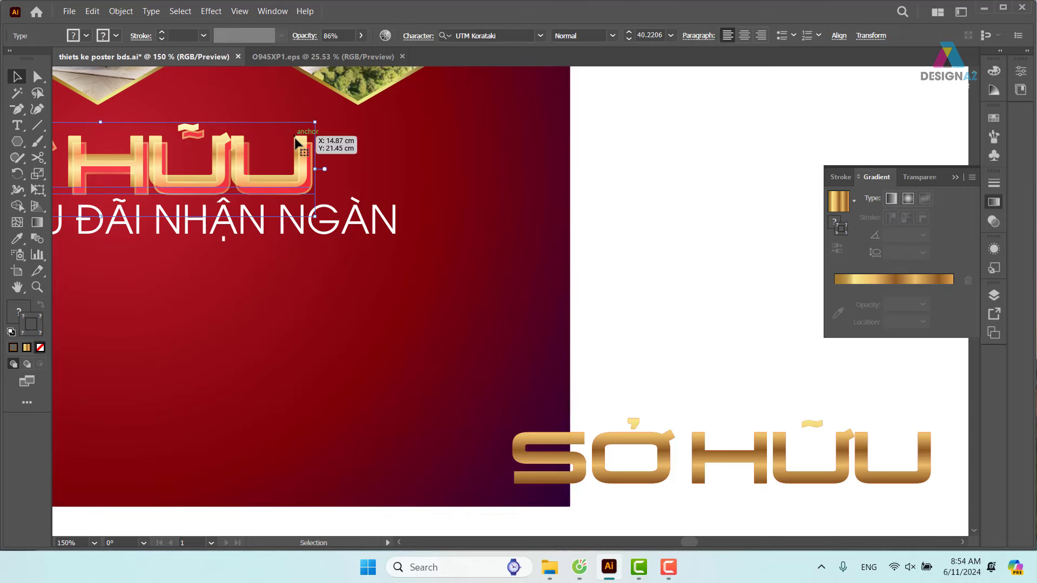
pyautogui.click(839, 36)
pyautogui.click(810, 75)
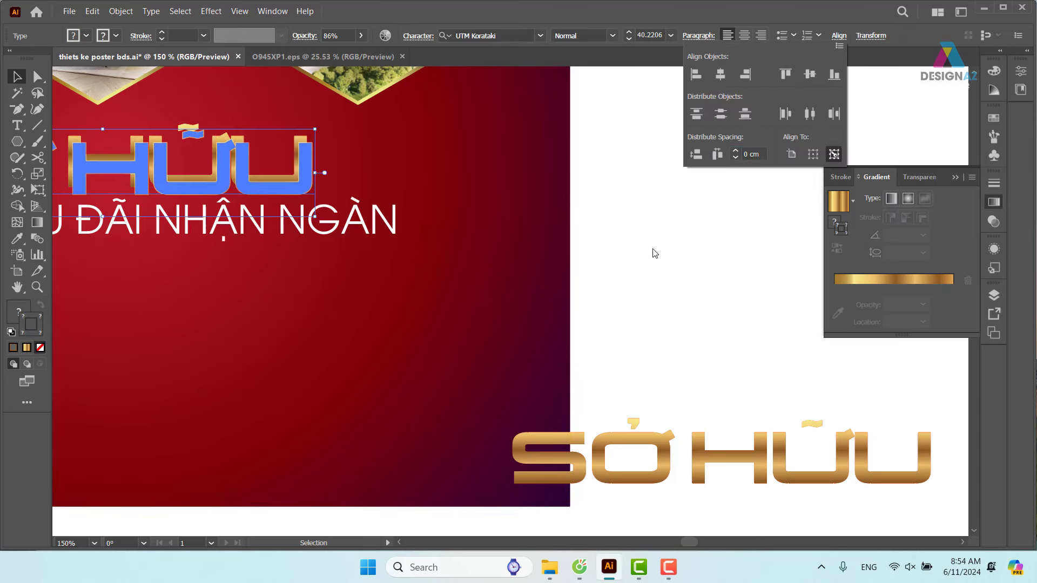
pyautogui.hscroll(-5, 608, 299)
pyautogui.hscroll(-5, 648, 313)
pyautogui.scroll(2, 670, 318)
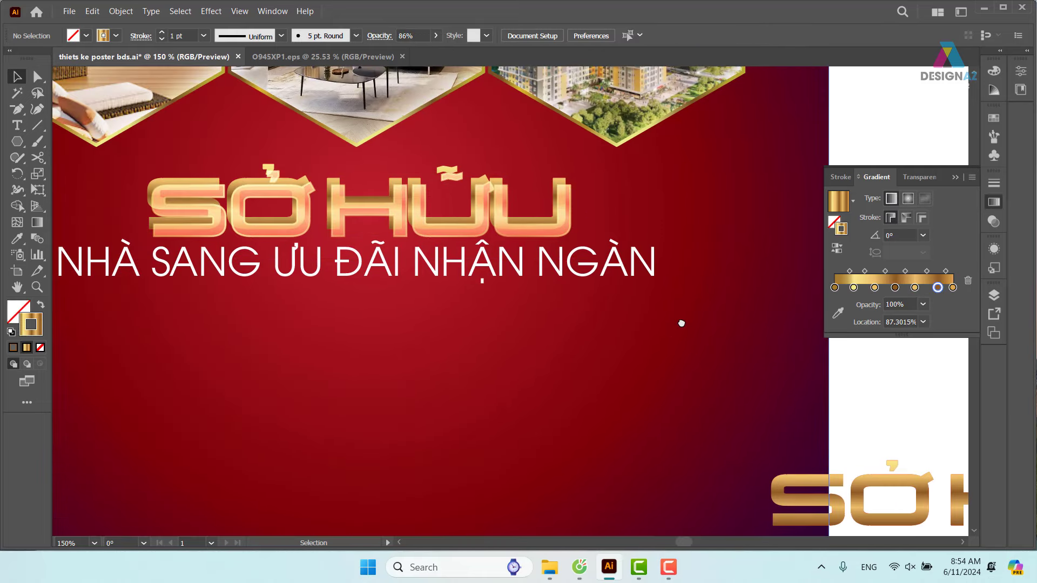
pyautogui.press('a')
pyautogui.press('v')
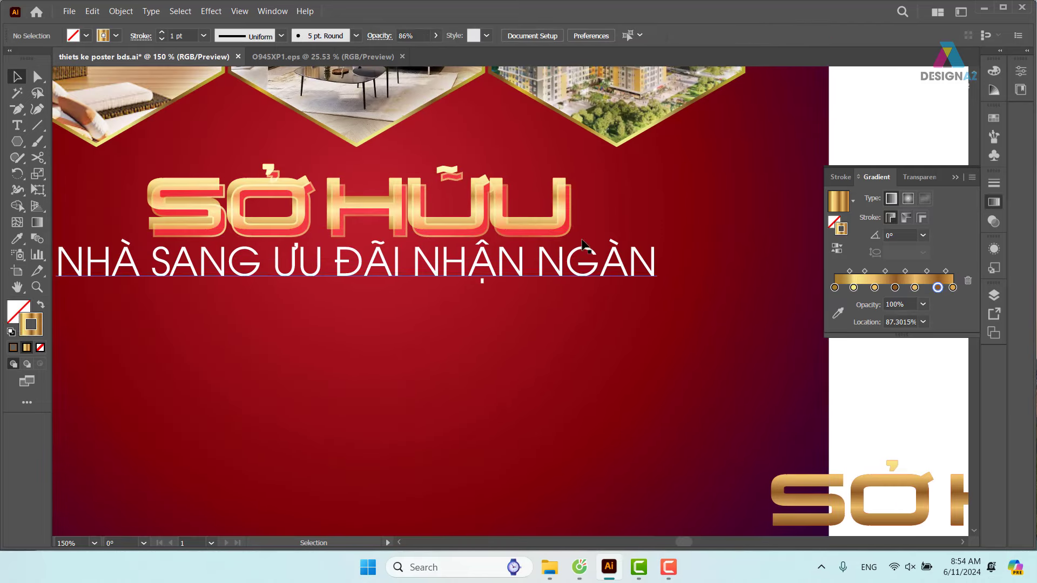
# Step: Reapply Vertical Align Center with both headlines selected and check the result
pyautogui.moveTo(562, 206); pyautogui.dragTo(562, 334)
pyautogui.keyDown('shift'); pyautogui.click(560, 214); pyautogui.keyUp('shift')
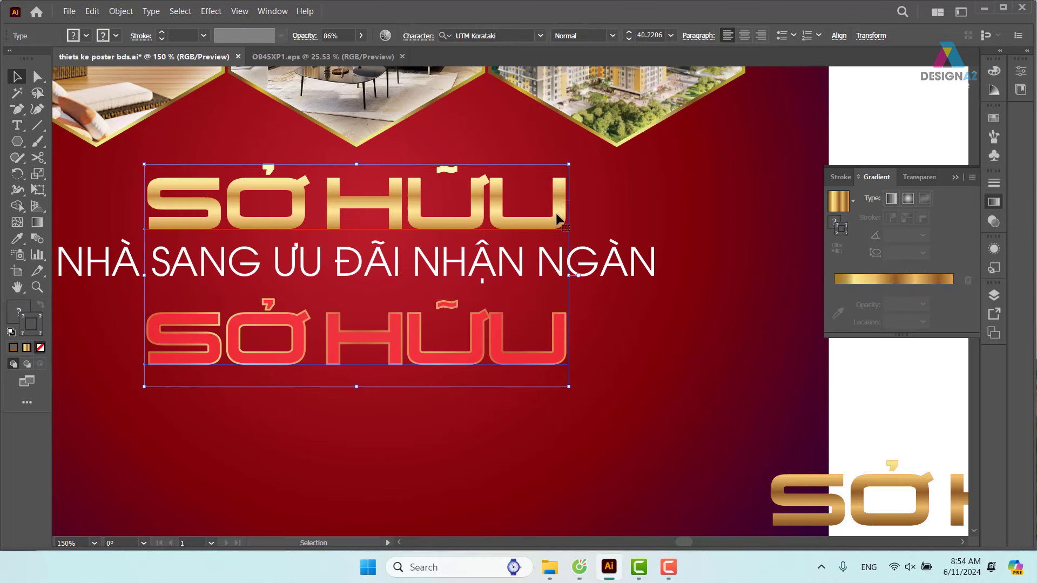
pyautogui.click(841, 35)
pyautogui.click(811, 77)
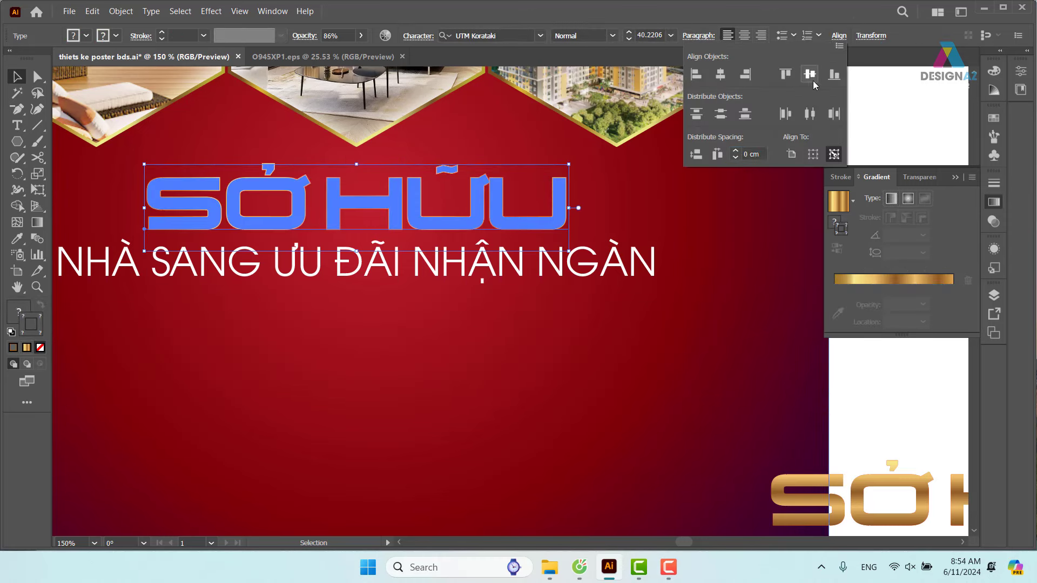
pyautogui.click(729, 216)
pyautogui.click(650, 286)
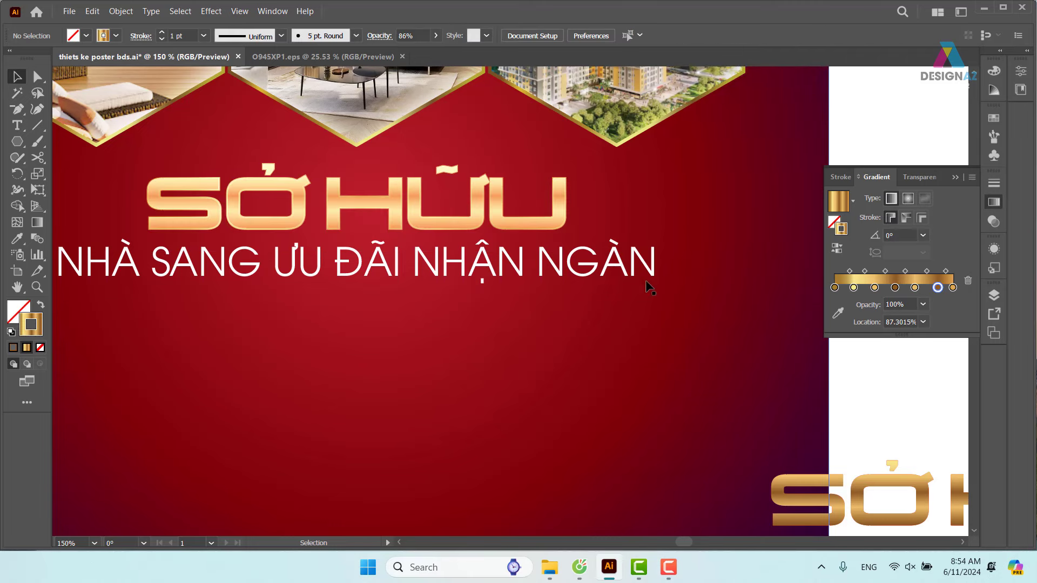
# Step: Raise the headline copy's Screen opacity from 86% to 100% and deselect it
pyautogui.click(559, 227)
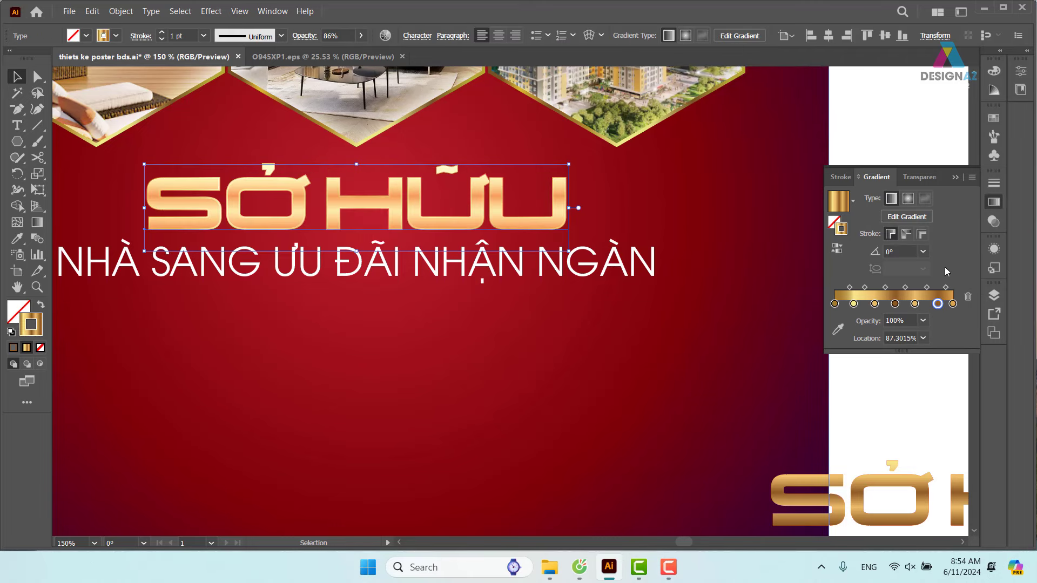
pyautogui.click(994, 222)
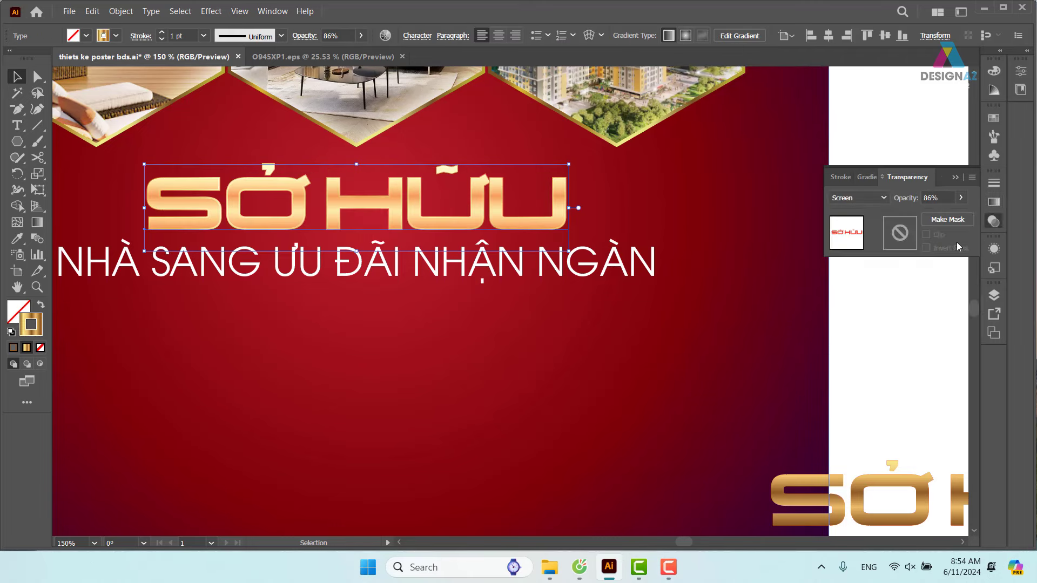
pyautogui.doubleClick(941, 198)
pyautogui.write('100')
pyautogui.press('Return')
pyautogui.press('a')
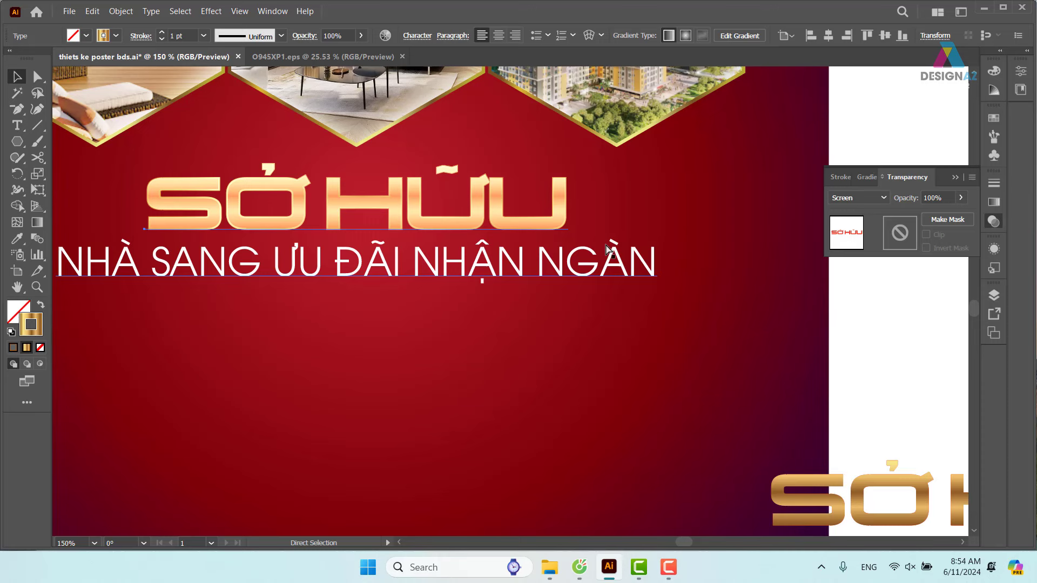
pyautogui.press('v')
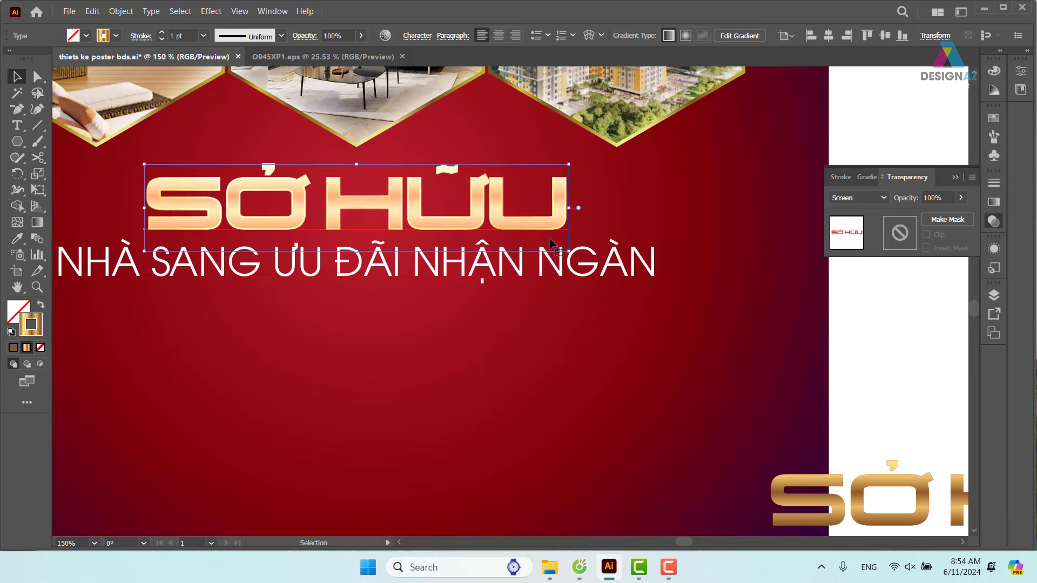
pyautogui.click(883, 383)
pyautogui.scroll(-2, 689, 312)
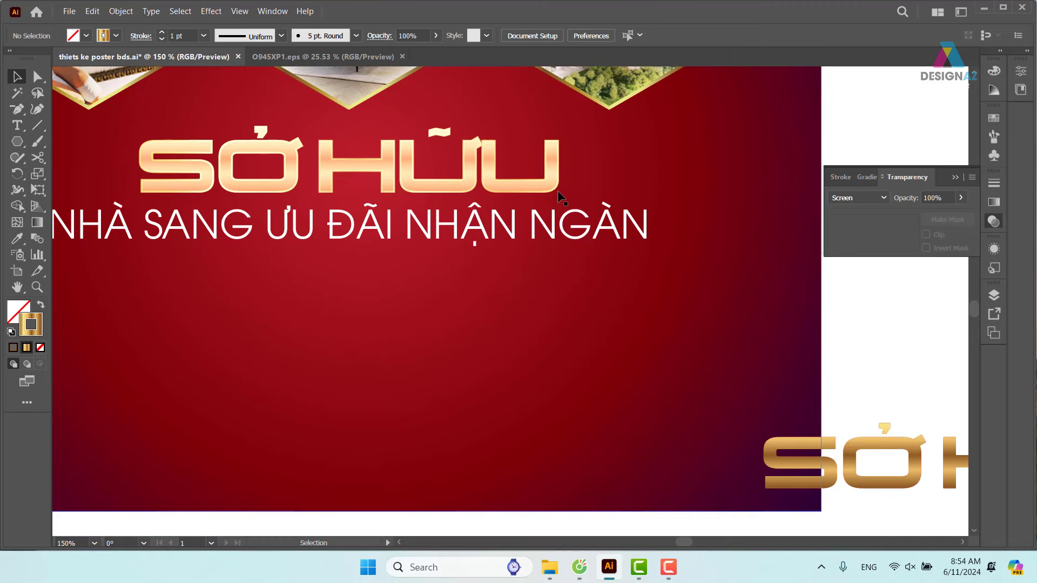
# Step: Undo the trial headline copies back to the gold SỞ HỮU headline and select it
pyautogui.moveTo(557, 190); pyautogui.dragTo(661, 339)
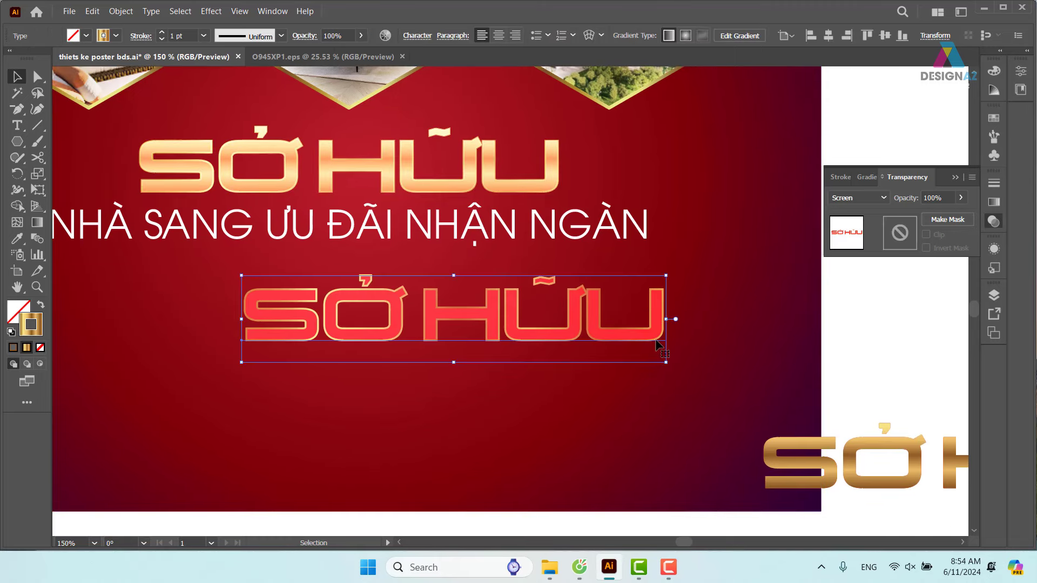
pyautogui.hotkey('ctrl', 'z')
pyautogui.hotkey('ctrl', 'z')
pyautogui.moveTo(540, 184); pyautogui.dragTo(561, 312)
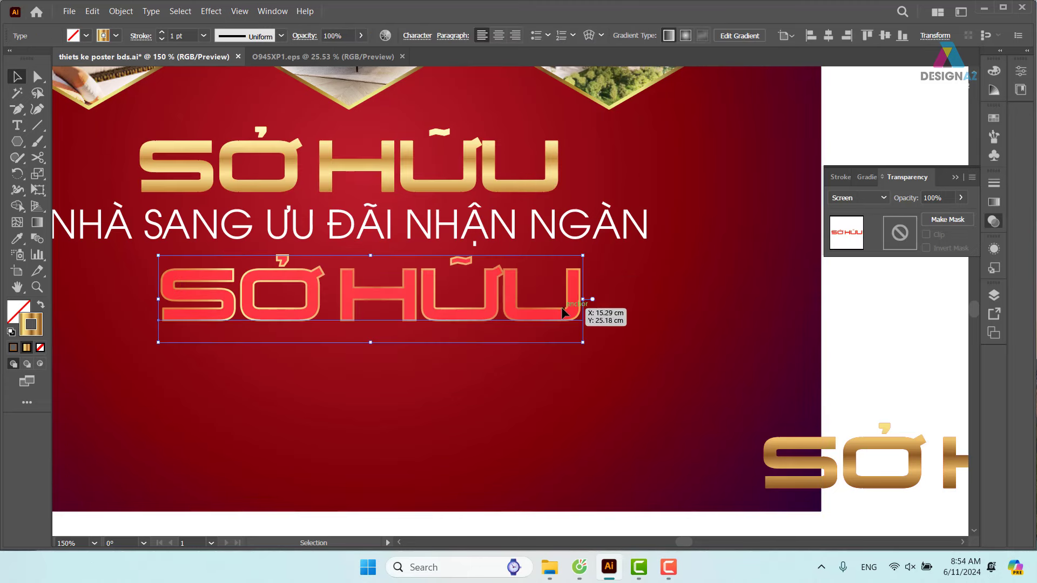
pyautogui.hotkey('ctrl', 'z')
pyautogui.click(540, 173)
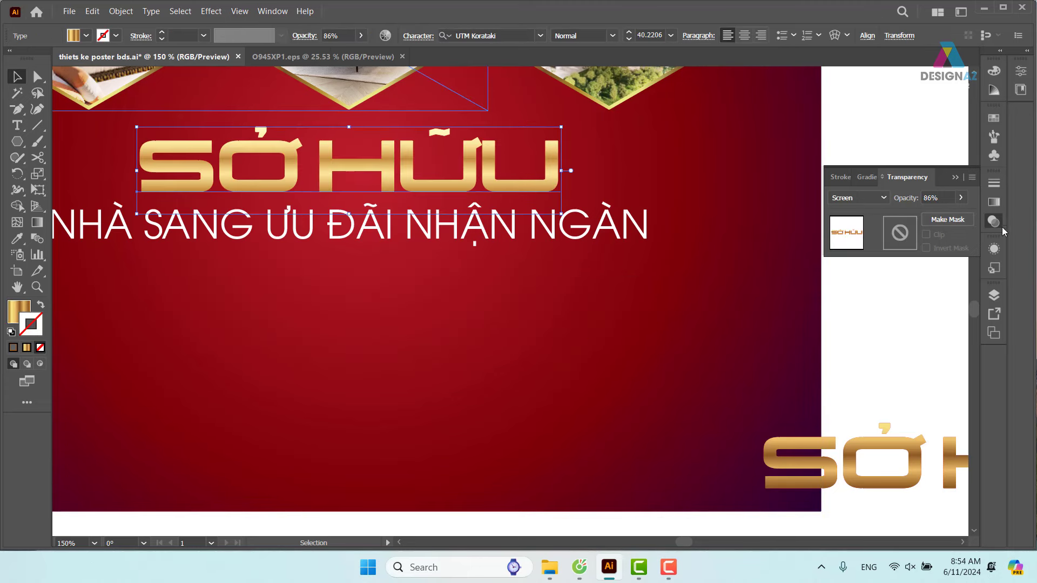
# Step: Inspect the gold headline's fill and stroke opacity in Appearance and Transparency
pyautogui.click(993, 248)
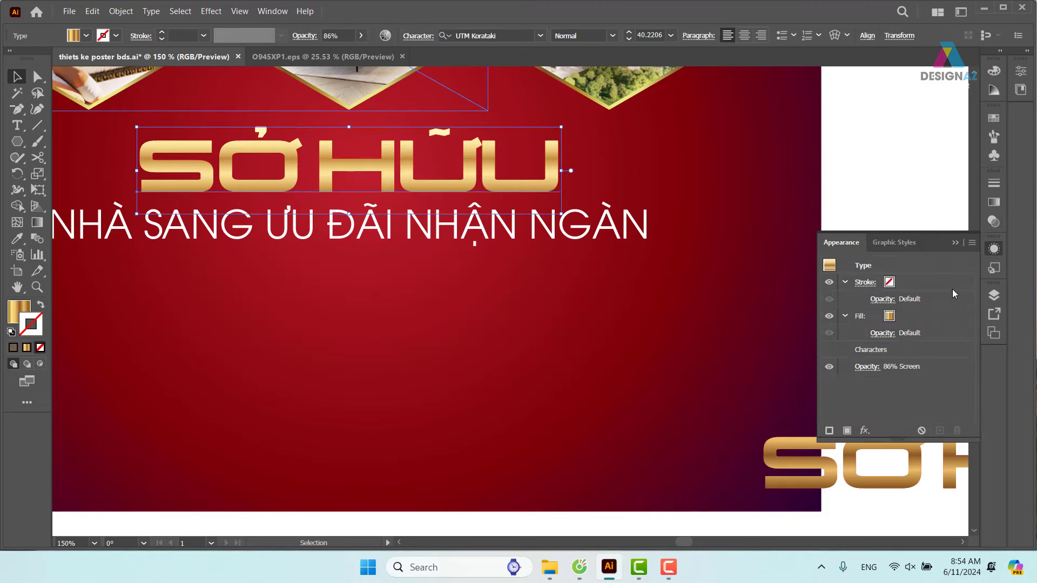
pyautogui.click(938, 334)
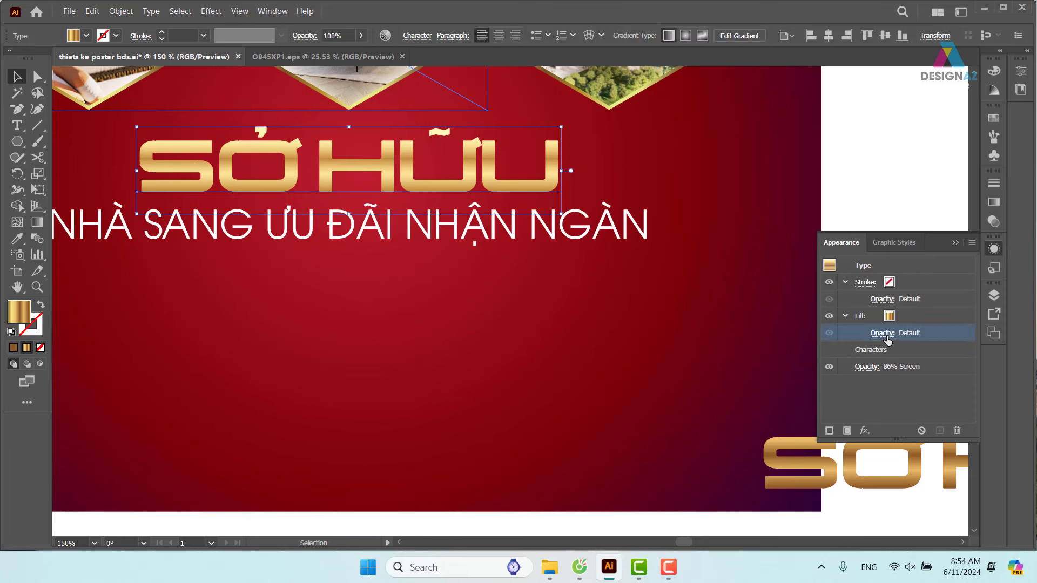
pyautogui.hotkey('ctrl', 'shift', 'F10')
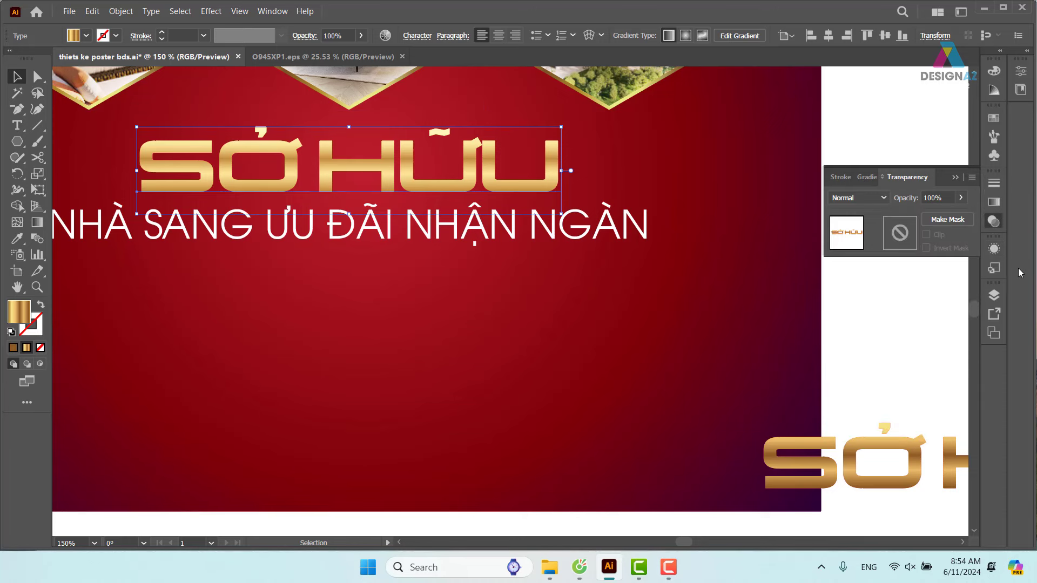
pyautogui.click(998, 247)
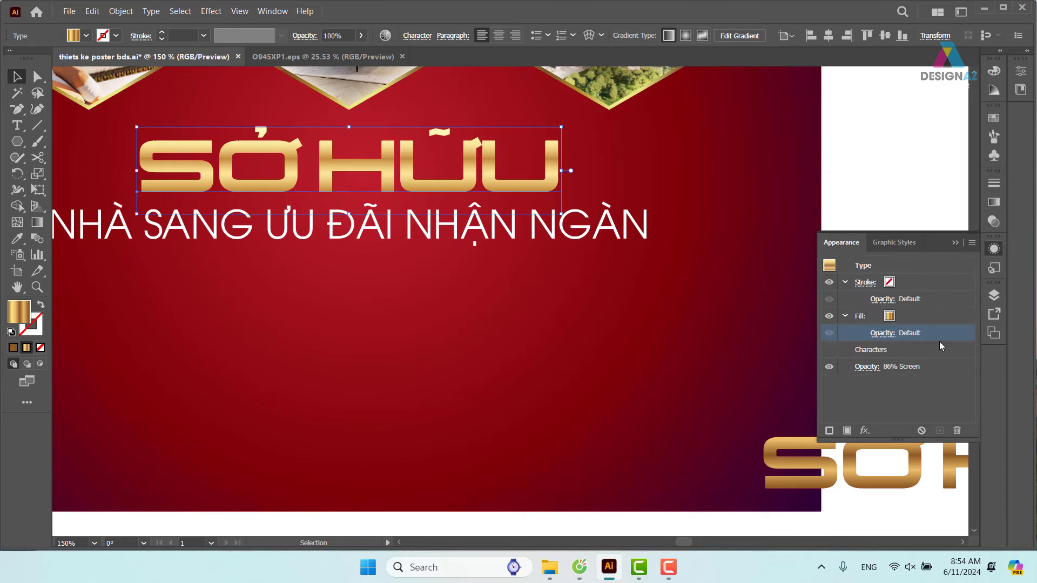
pyautogui.click(945, 299)
pyautogui.click(949, 301)
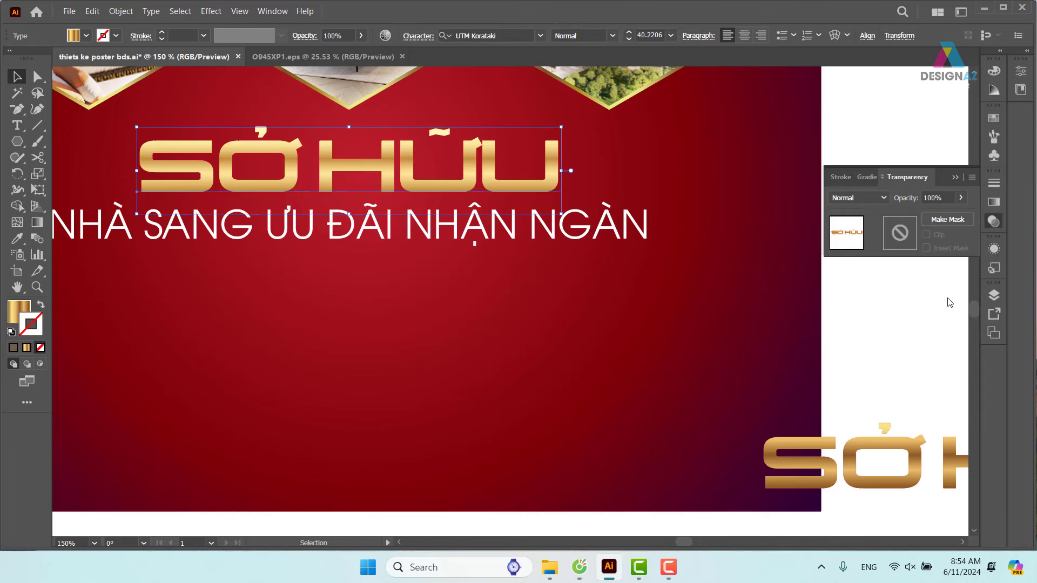
# Step: Check the headline's -90° gold gradient stops, then reselect the gold headline
pyautogui.click(997, 203)
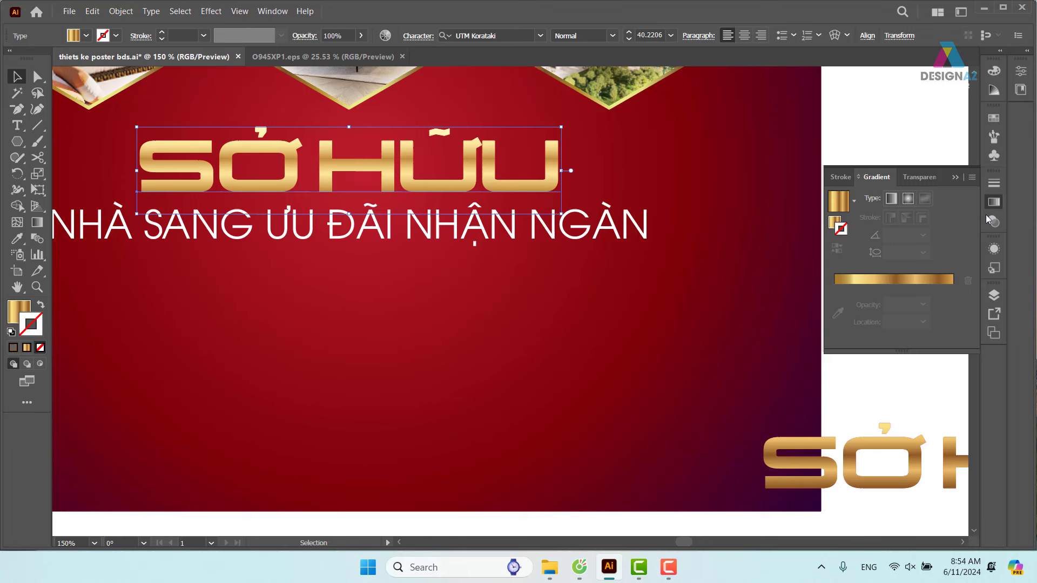
pyautogui.click(941, 294)
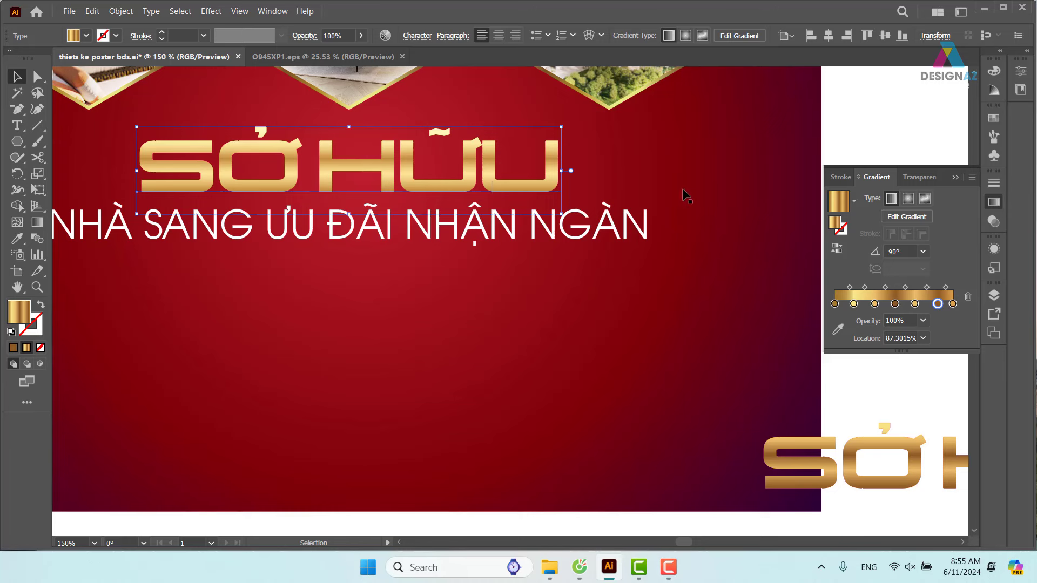
pyautogui.click(993, 221)
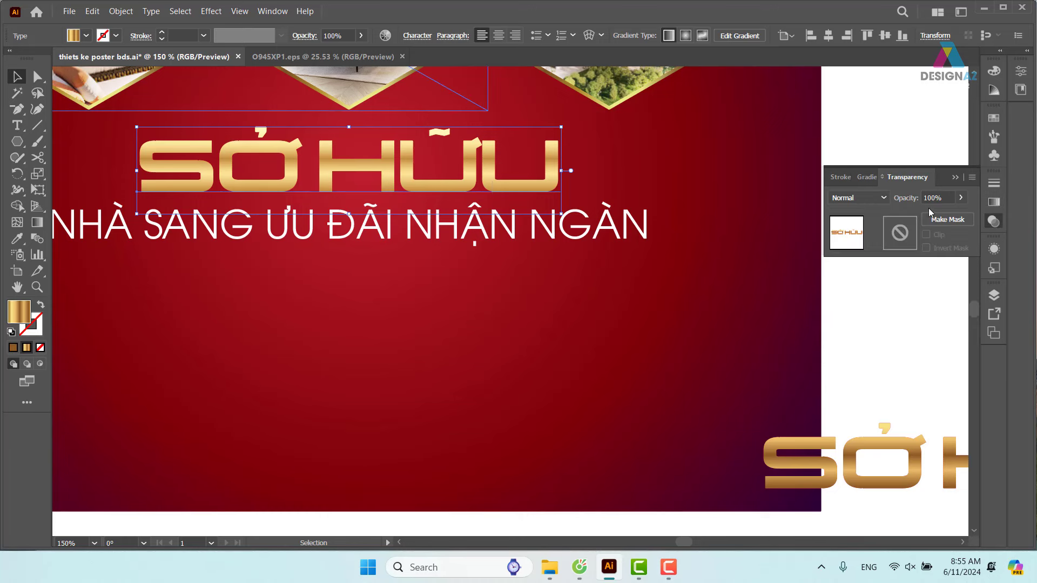
pyautogui.click(910, 342)
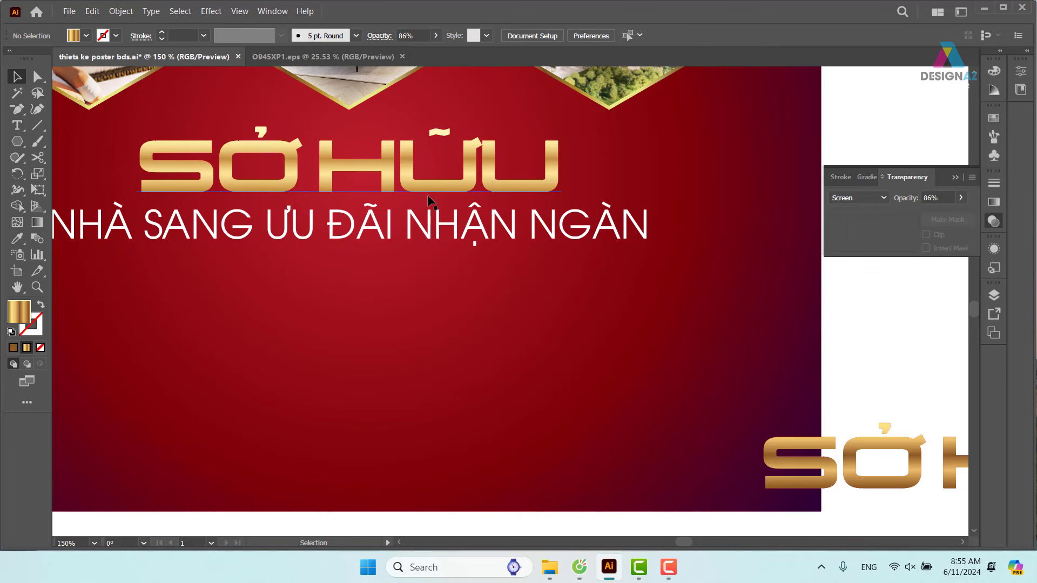
pyautogui.click(509, 193)
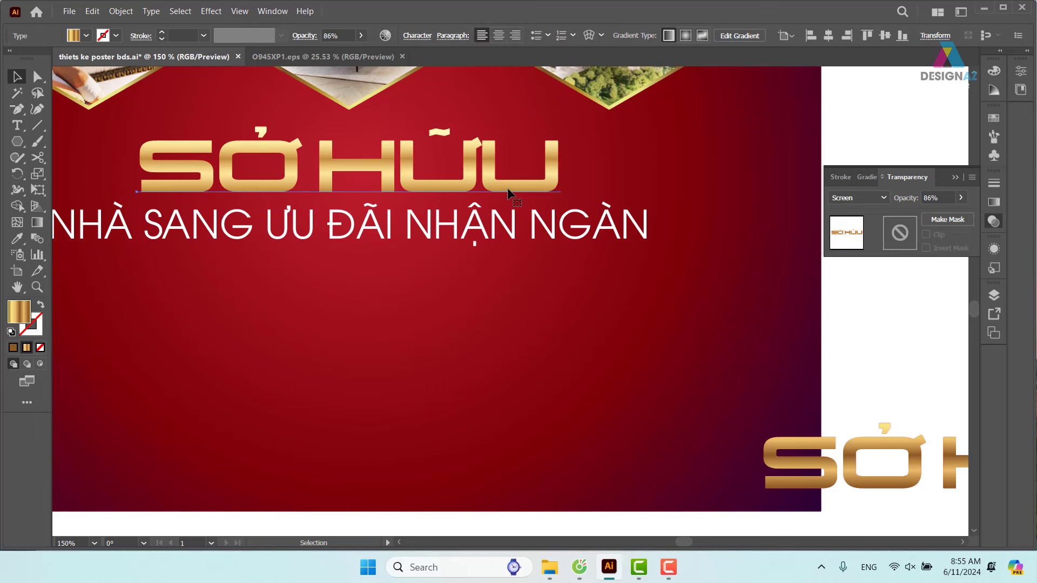
# Step: Undo the lowered duplicate and review the headline's gradient and fill opacity
pyautogui.moveTo(510, 192); pyautogui.dragTo(514, 238)
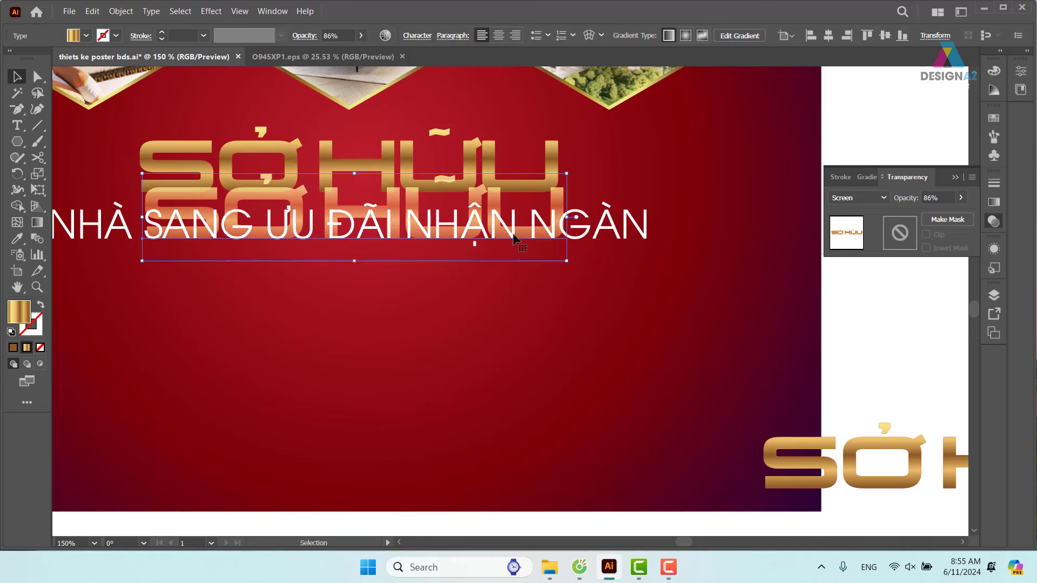
pyautogui.hotkey('ctrl', 'z')
pyautogui.hotkey('ctrl', 'z')
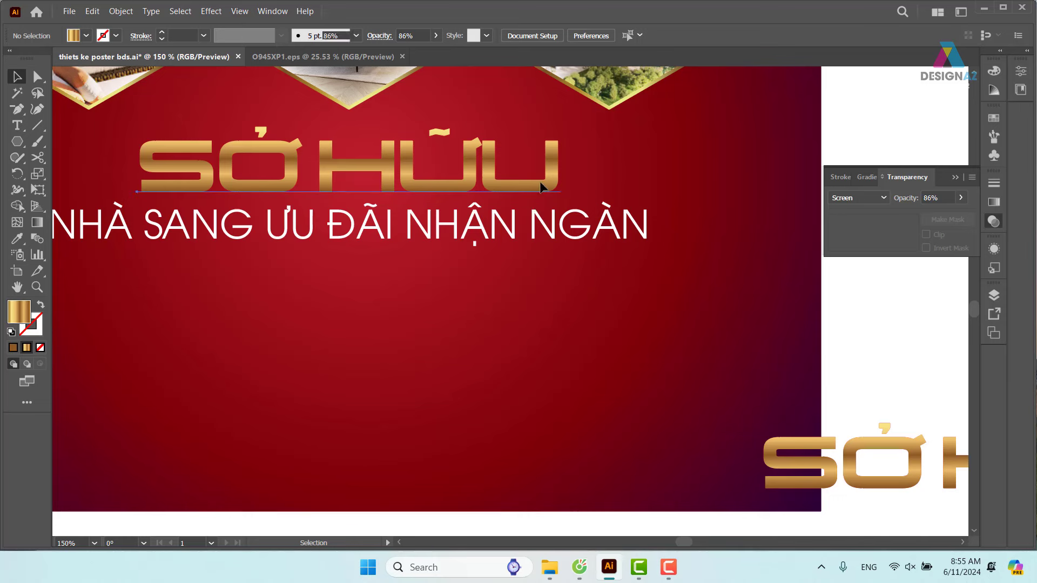
pyautogui.click(994, 202)
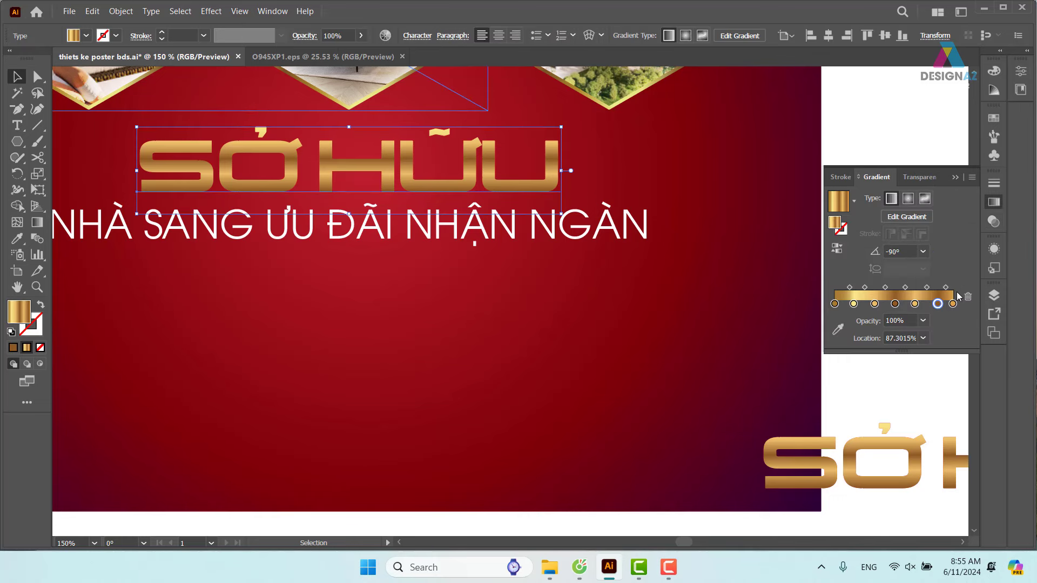
pyautogui.click(995, 251)
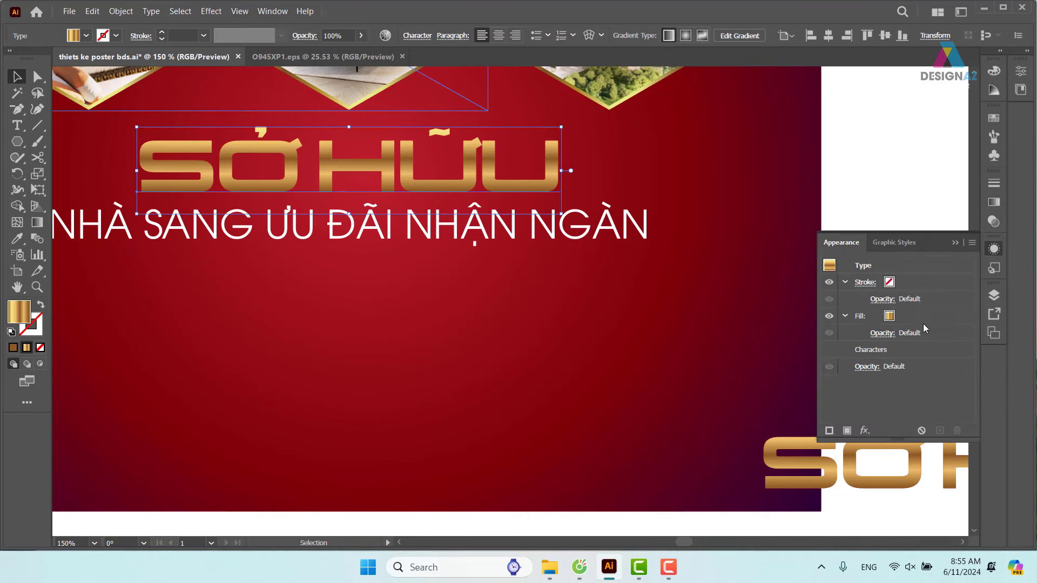
pyautogui.click(940, 337)
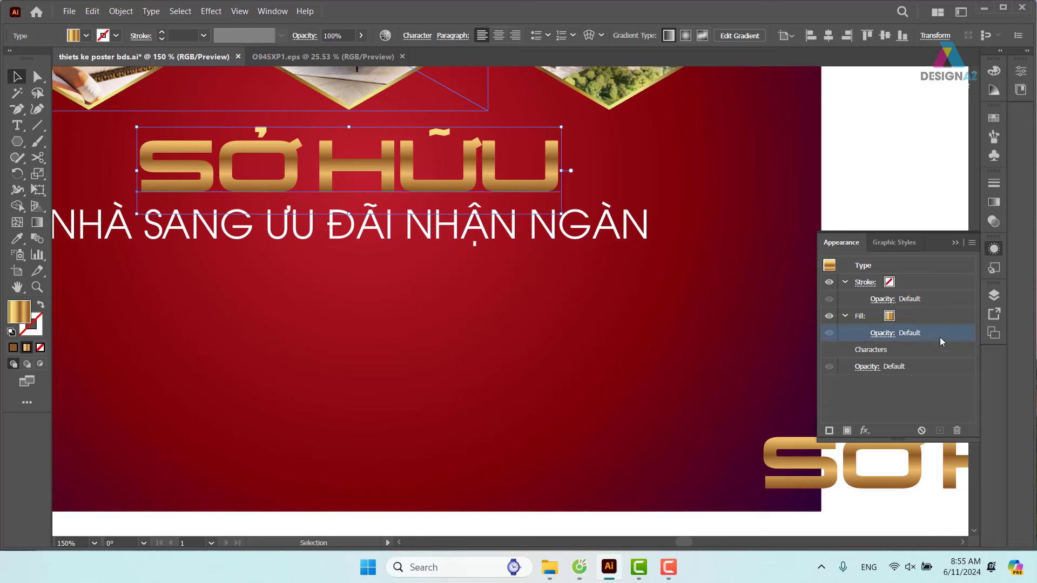
pyautogui.click(958, 432)
pyautogui.click(936, 337)
pyautogui.click(957, 431)
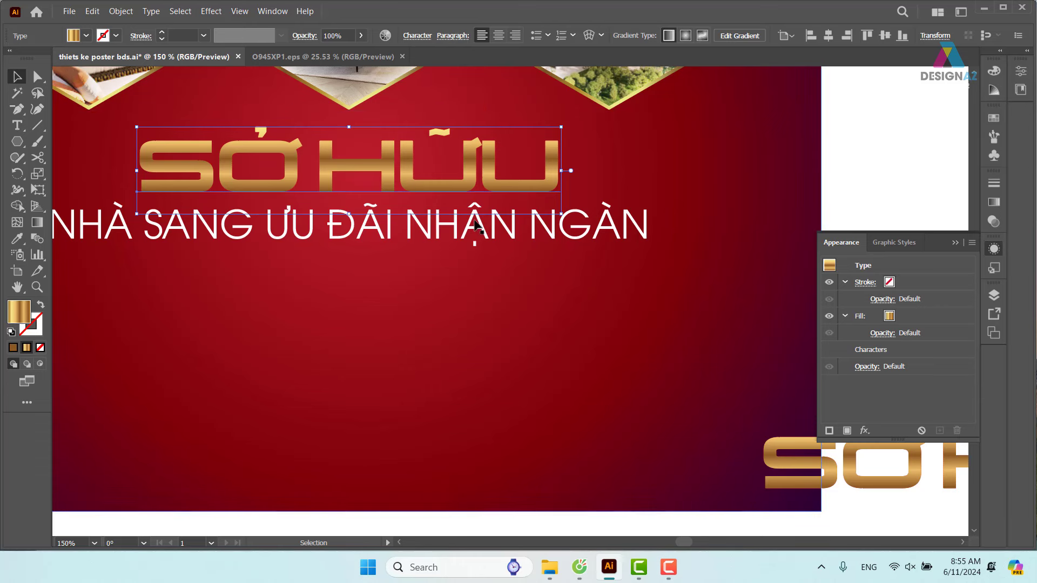
pyautogui.moveTo(548, 183)
pyautogui.mouseDown()
pyautogui.moveTo(552, 194)
pyautogui.moveTo(537, 184)
pyautogui.mouseUp()
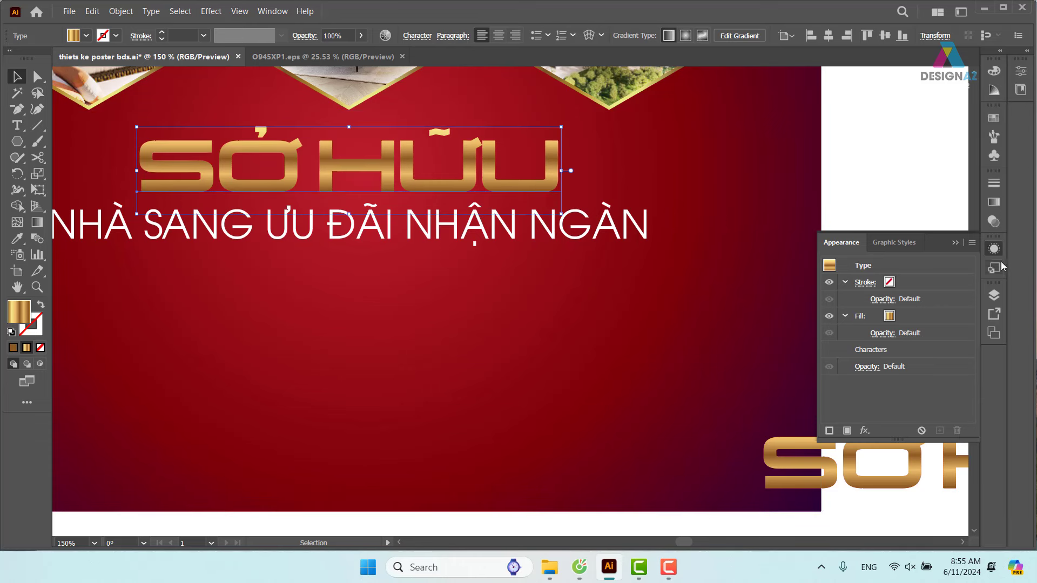
# Step: Set the gold SỞ HỮU headline's blend mode to Screen
pyautogui.click(993, 222)
pyautogui.click(858, 198)
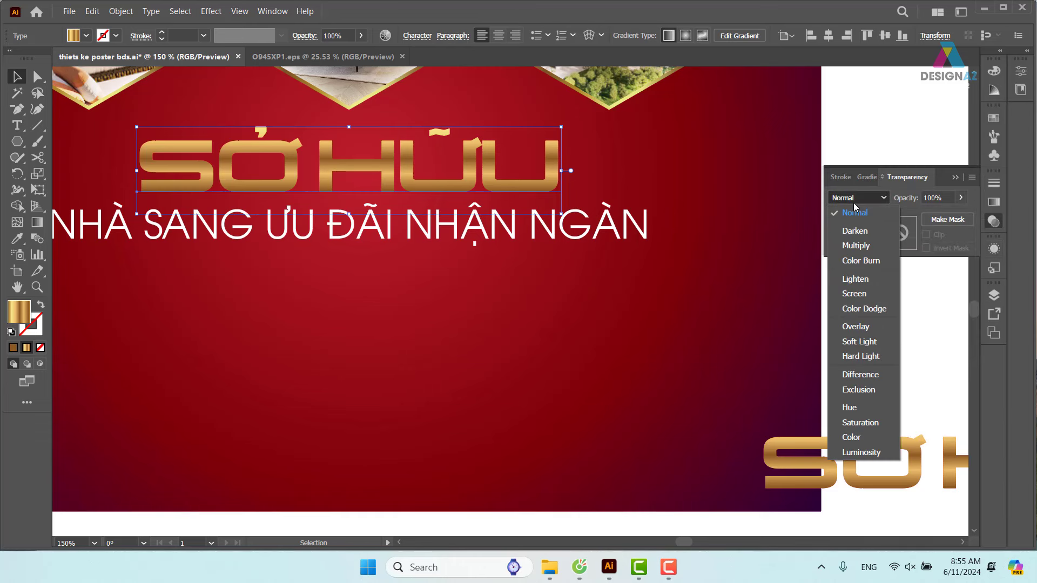
pyautogui.click(856, 295)
pyautogui.click(951, 349)
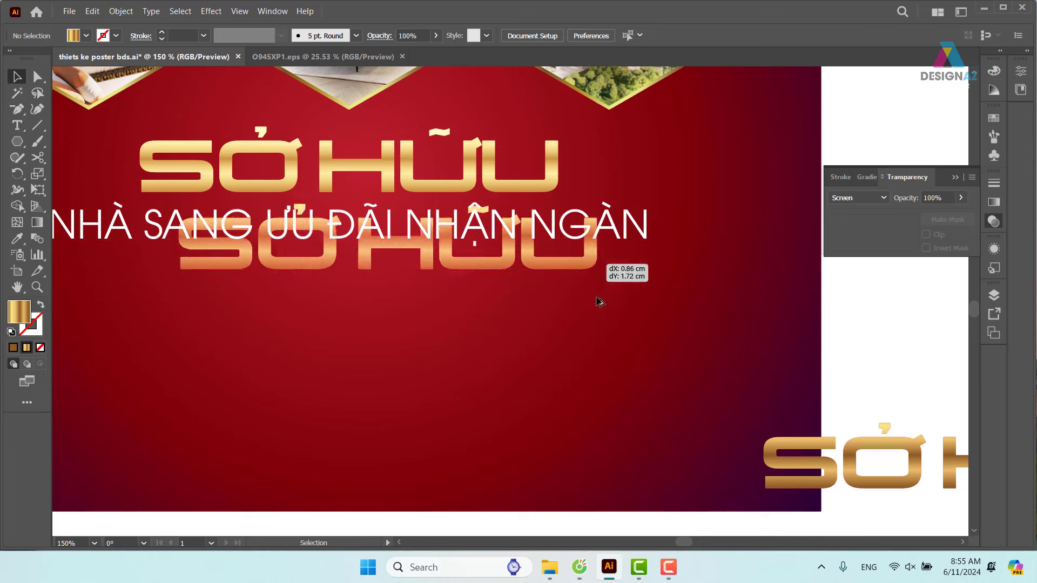
# Step: Place a red, gold-edged copy below the subtitle with Normal blending, nudged right and down
pyautogui.moveTo(844, 462); pyautogui.dragTo(644, 338)
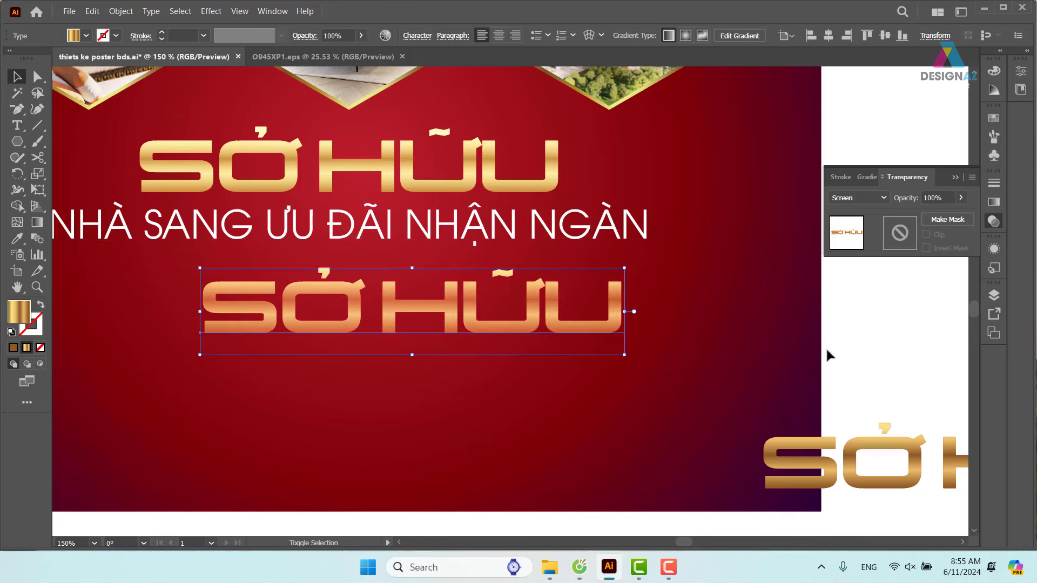
pyautogui.hotkey('shift', 'x')
pyautogui.click(903, 331)
pyautogui.moveTo(570, 329); pyautogui.dragTo(608, 342)
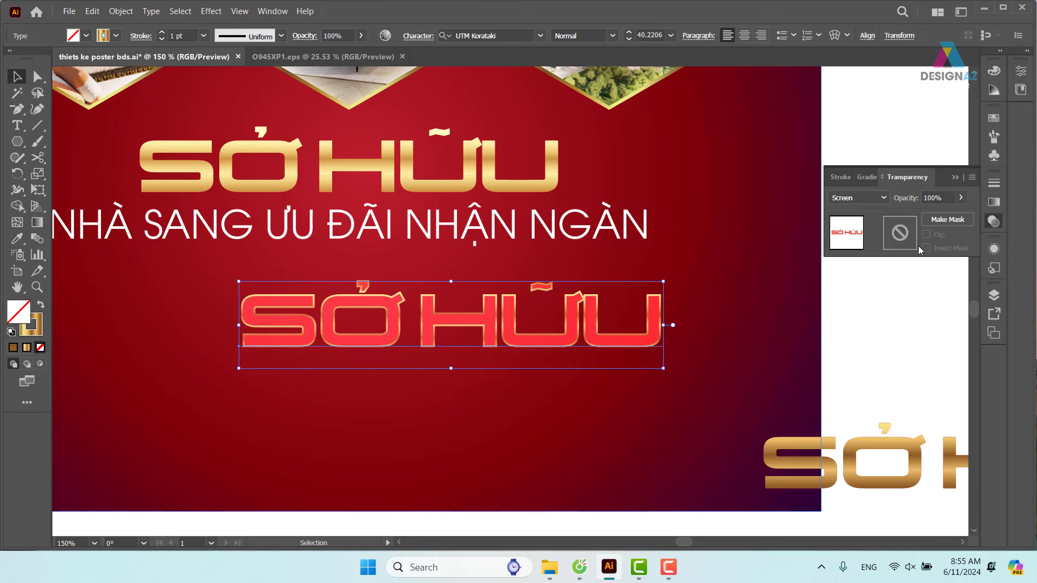
pyautogui.click(864, 198)
pyautogui.click(851, 214)
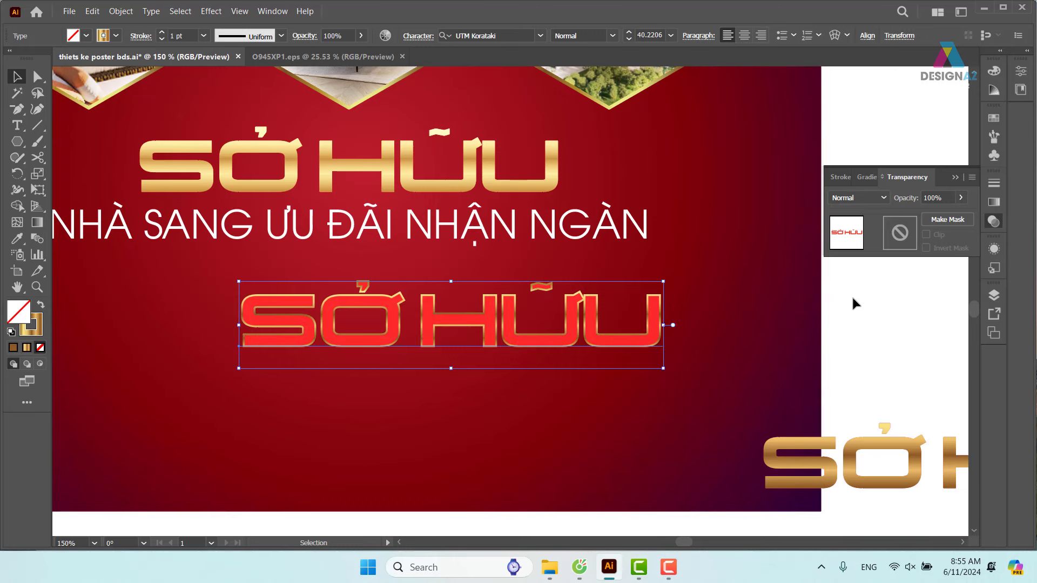
pyautogui.click(621, 339)
pyautogui.moveTo(621, 340); pyautogui.dragTo(640, 350)
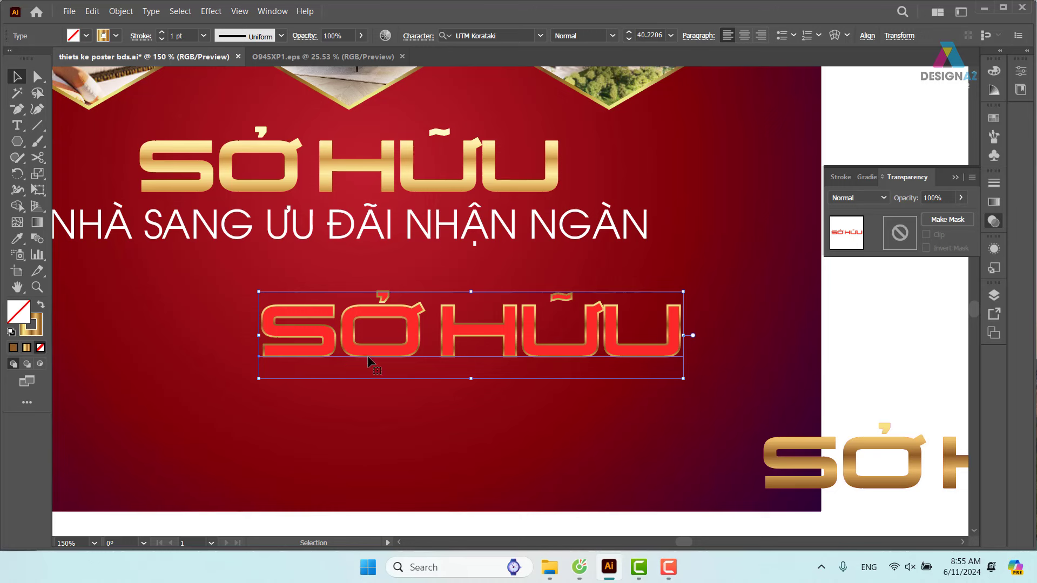
# Step: Set the text copy's character fill to None, keeping its gold stroke
pyautogui.click(994, 251)
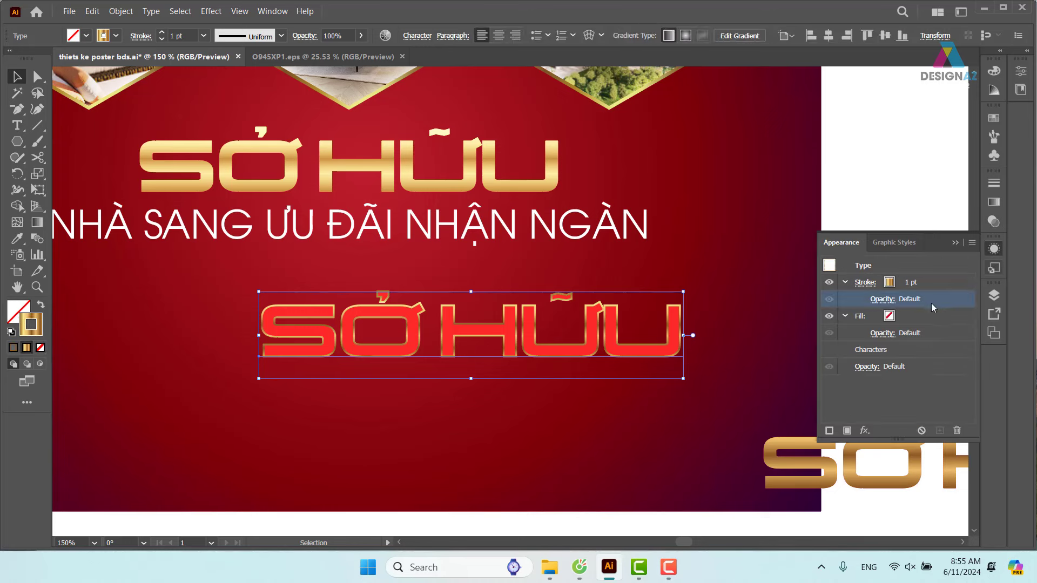
pyautogui.click(923, 335)
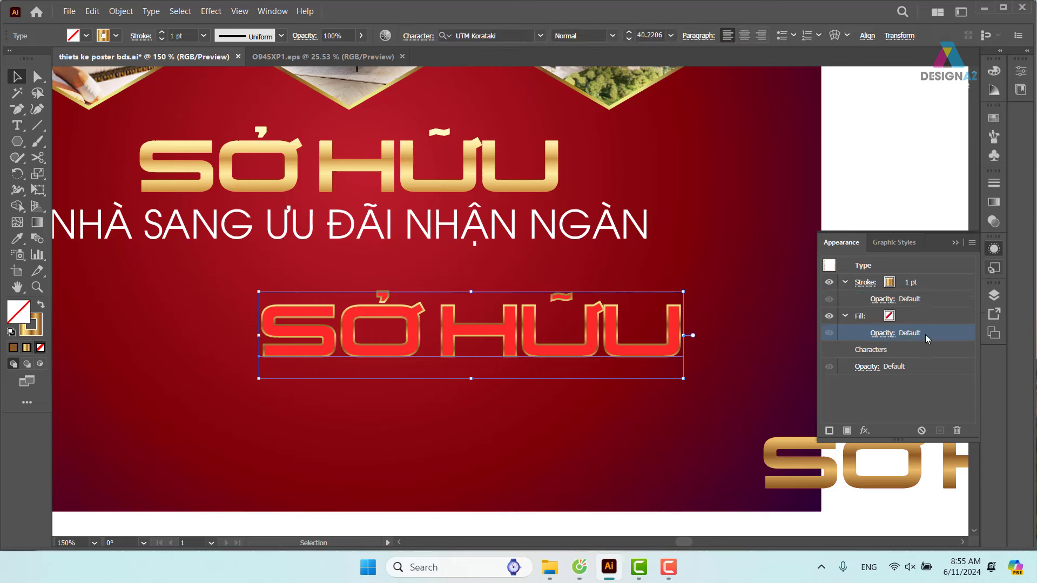
pyautogui.doubleClick(877, 351)
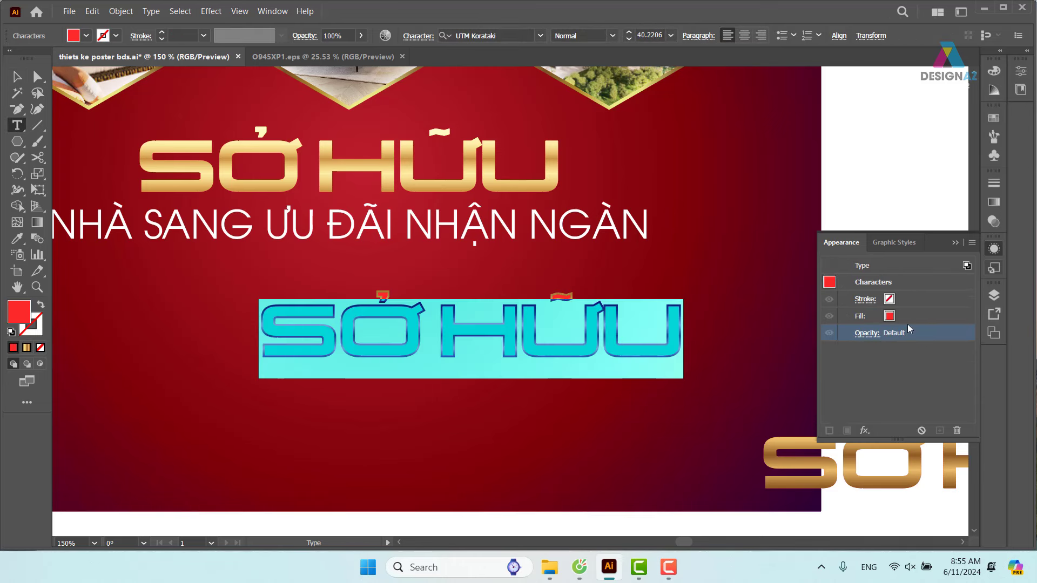
pyautogui.click(907, 317)
pyautogui.click(901, 317)
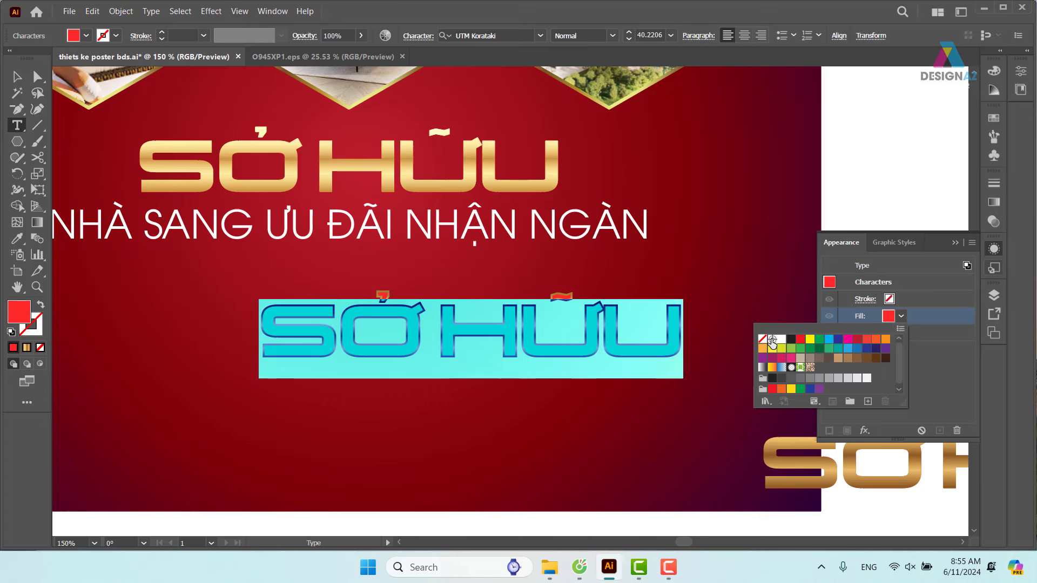
pyautogui.click(763, 339)
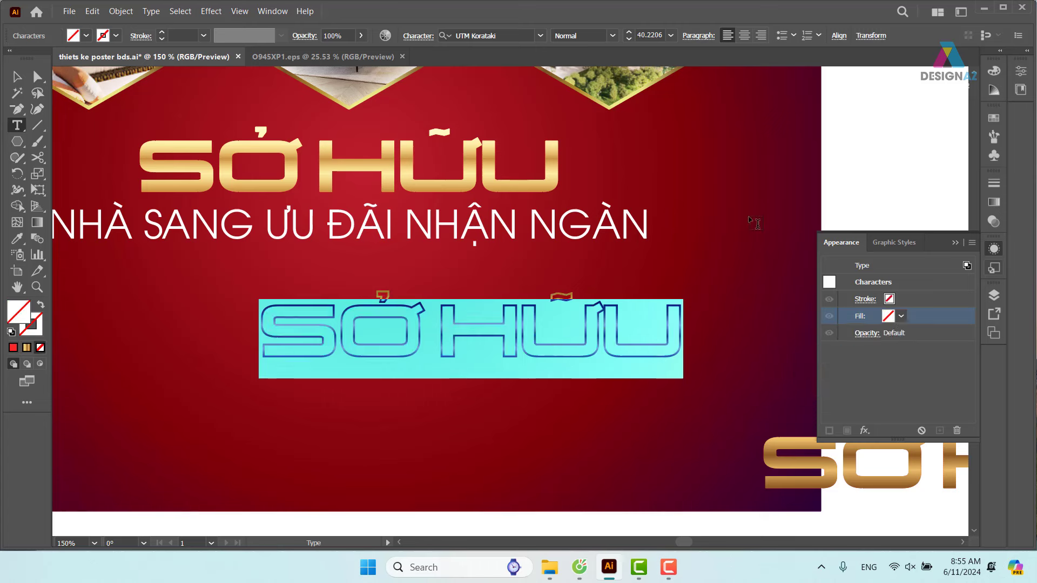
# Step: Move the outlined copy onto the gold SỞ HỮU headline
pyautogui.click(17, 77)
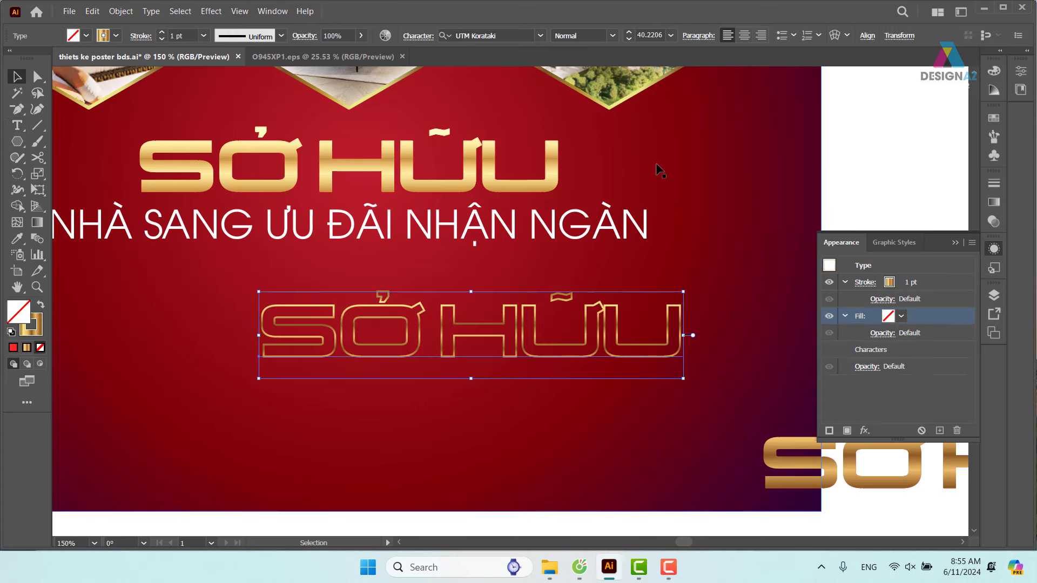
pyautogui.click(696, 343)
pyautogui.moveTo(631, 307)
pyautogui.mouseDown()
pyautogui.moveTo(545, 251)
pyautogui.moveTo(525, 179)
pyautogui.mouseUp()
# Step: Align the outline overlay with arrow nudges and set its blend mode to Screen
pyautogui.press('Right')
pyautogui.press('Right')
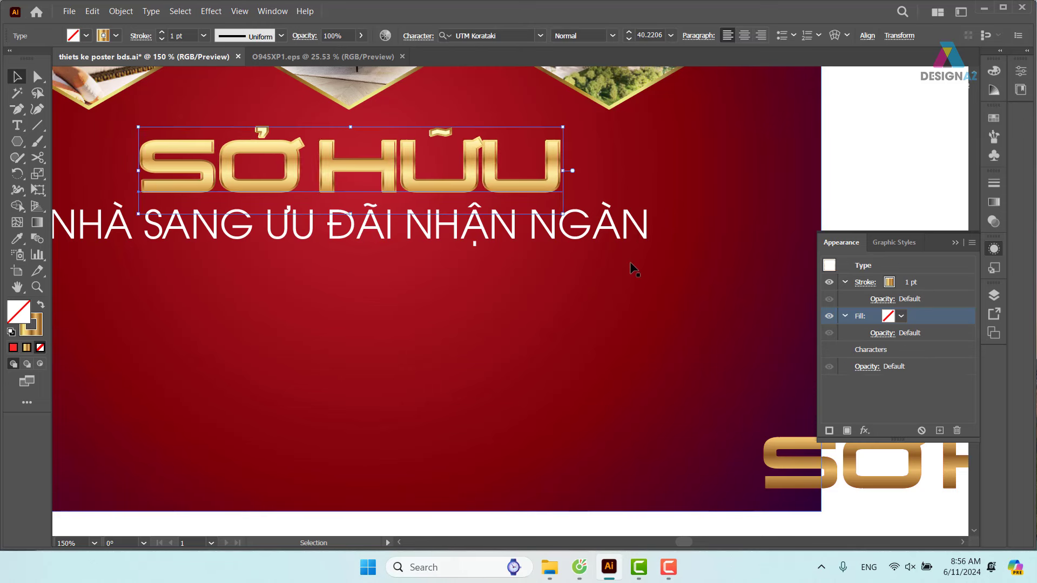
pyautogui.press('Left')
pyautogui.press('Left')
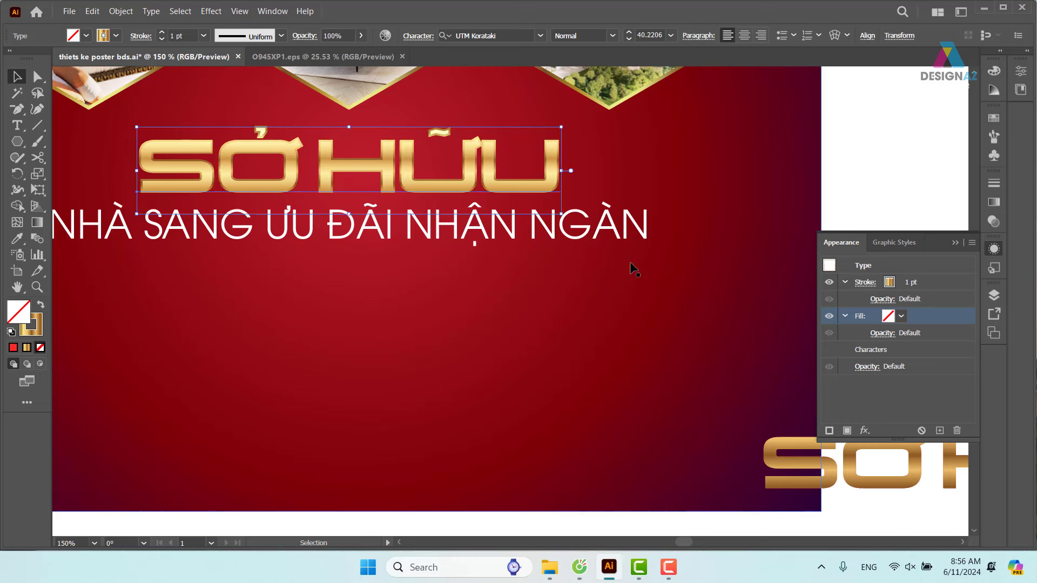
pyautogui.press('a')
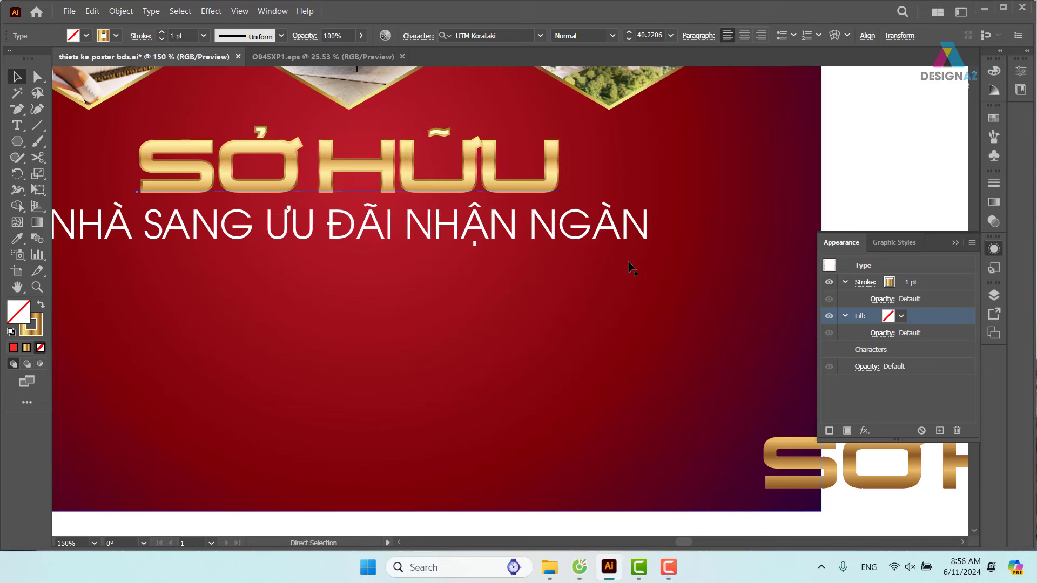
pyautogui.press('v')
pyautogui.click(993, 222)
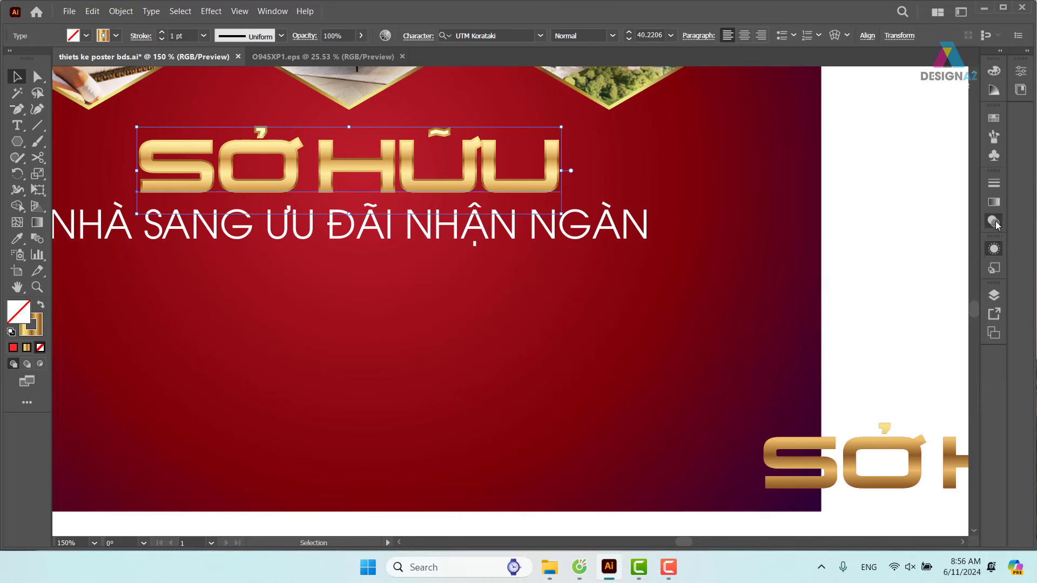
pyautogui.click(859, 198)
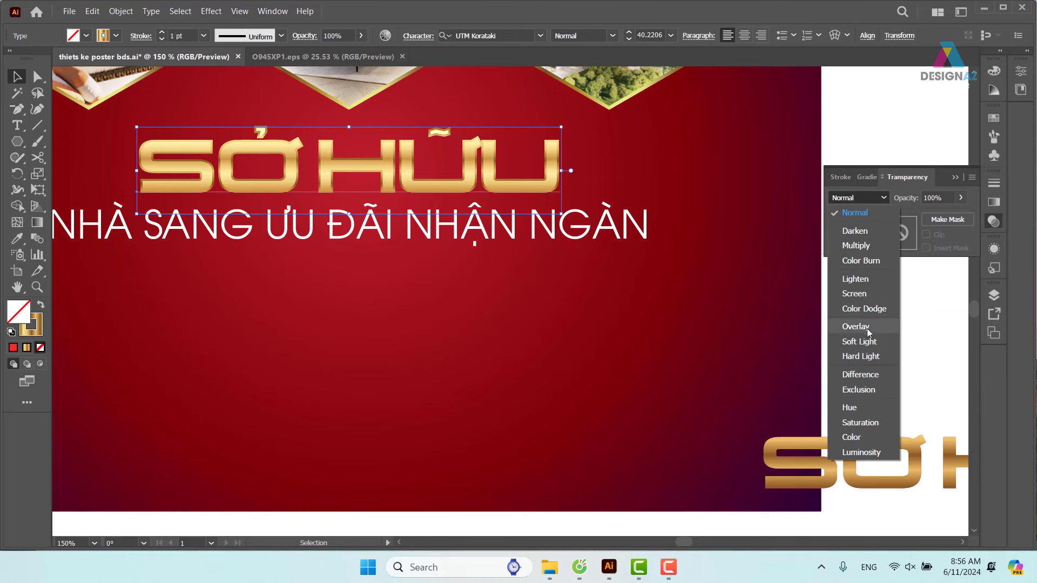
pyautogui.click(870, 294)
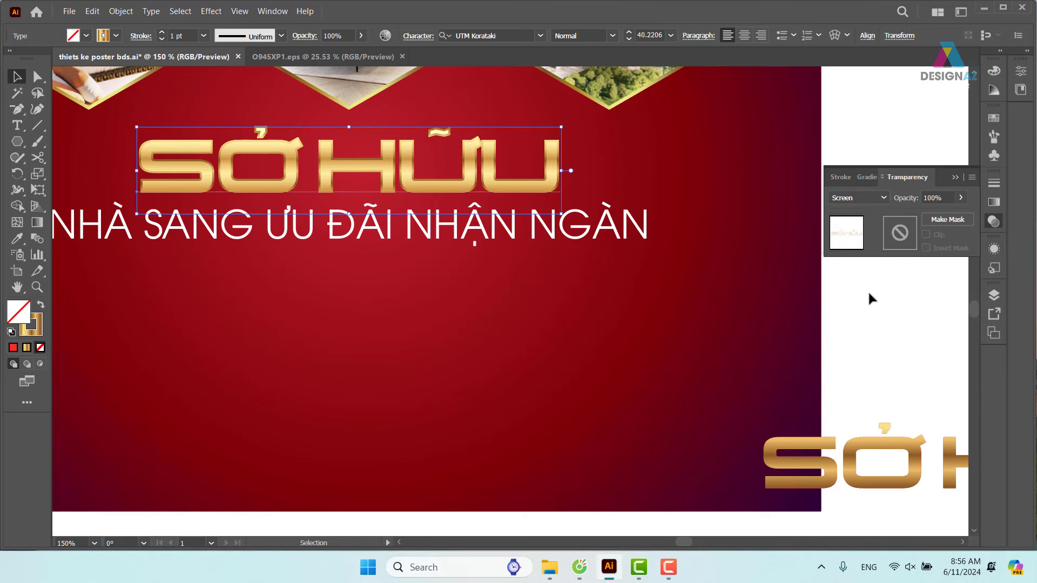
pyautogui.click(871, 199)
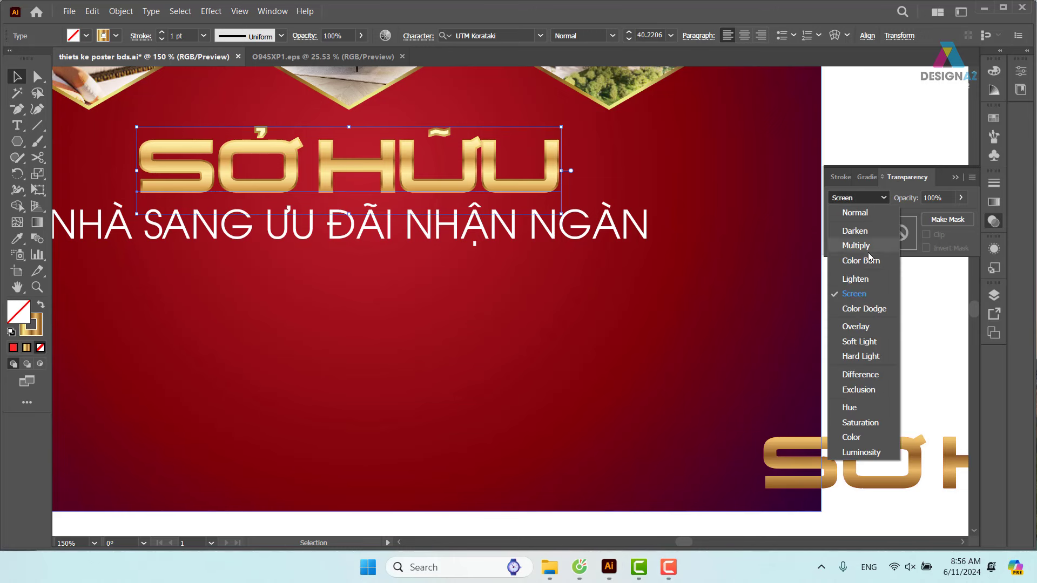
pyautogui.click(854, 294)
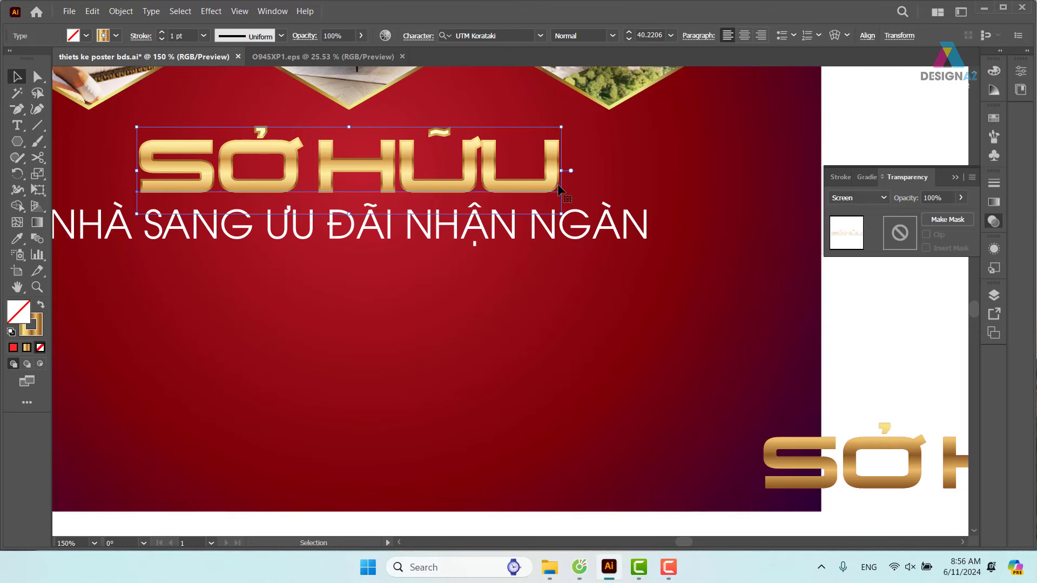
# Step: Set the overlay's stroke blend mode to Screen as well, then view the whole poster
pyautogui.moveTo(565, 191); pyautogui.dragTo(674, 234)
pyautogui.hotkey('ctrl', 'z')
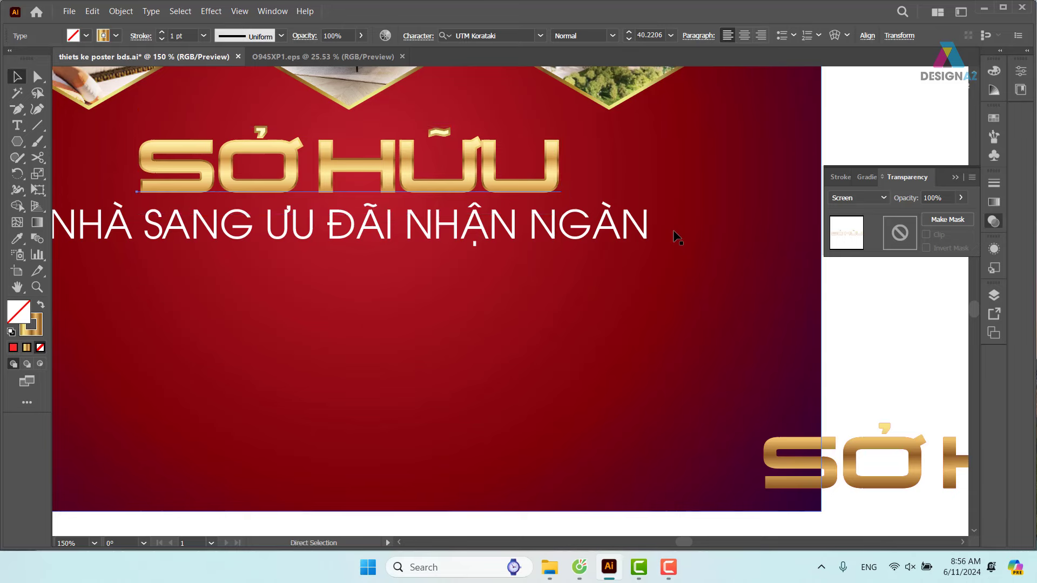
pyautogui.hotkey('ctrl', '=')
pyautogui.press('v')
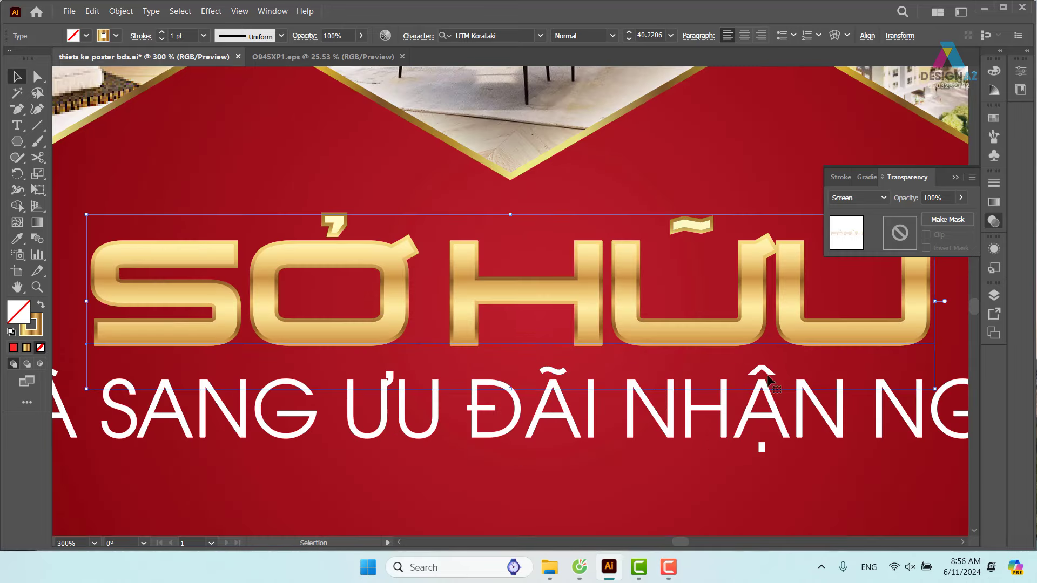
pyautogui.click(994, 249)
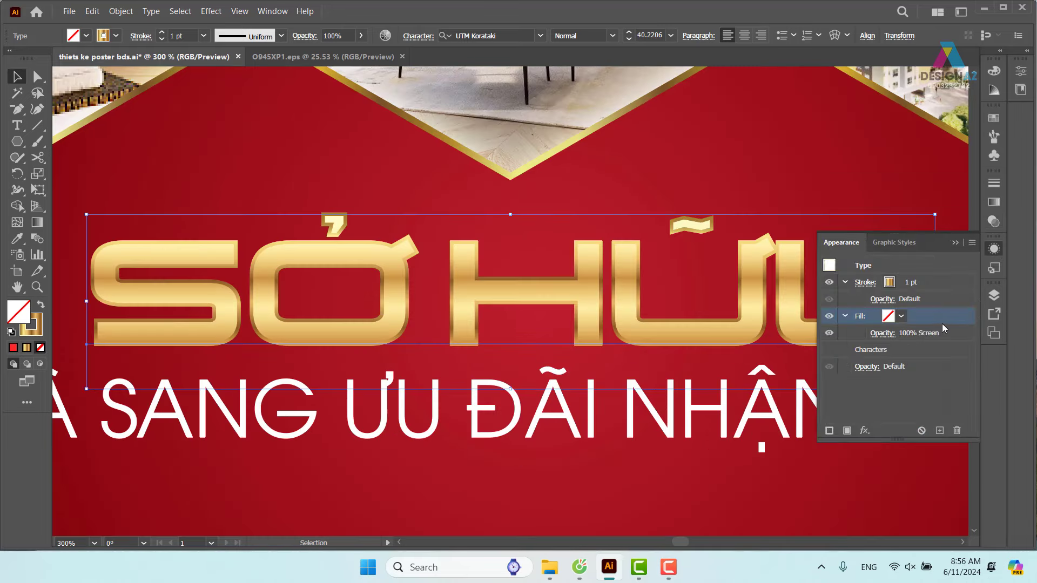
pyautogui.click(939, 283)
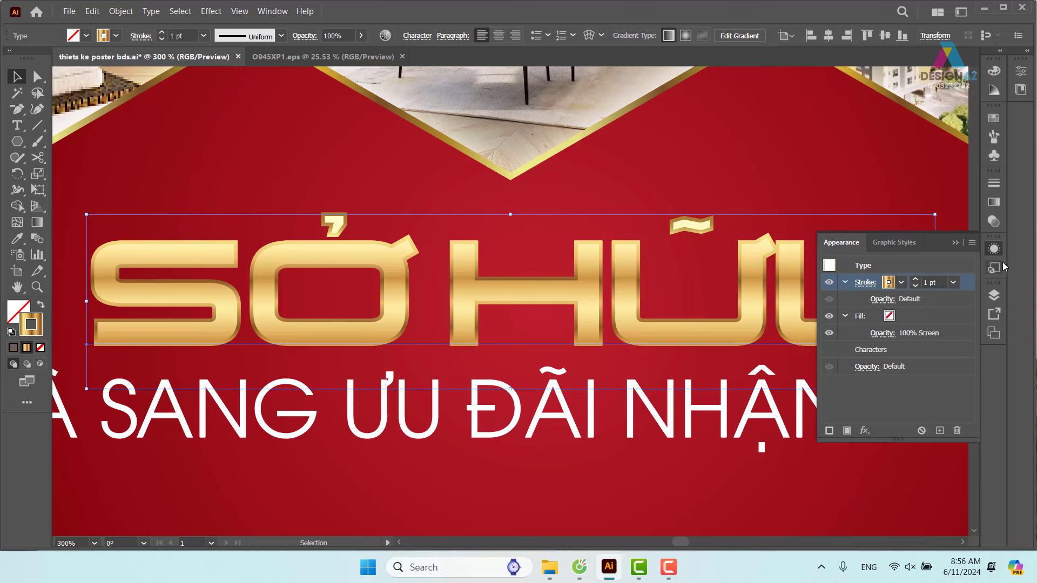
pyautogui.click(994, 222)
pyautogui.click(878, 199)
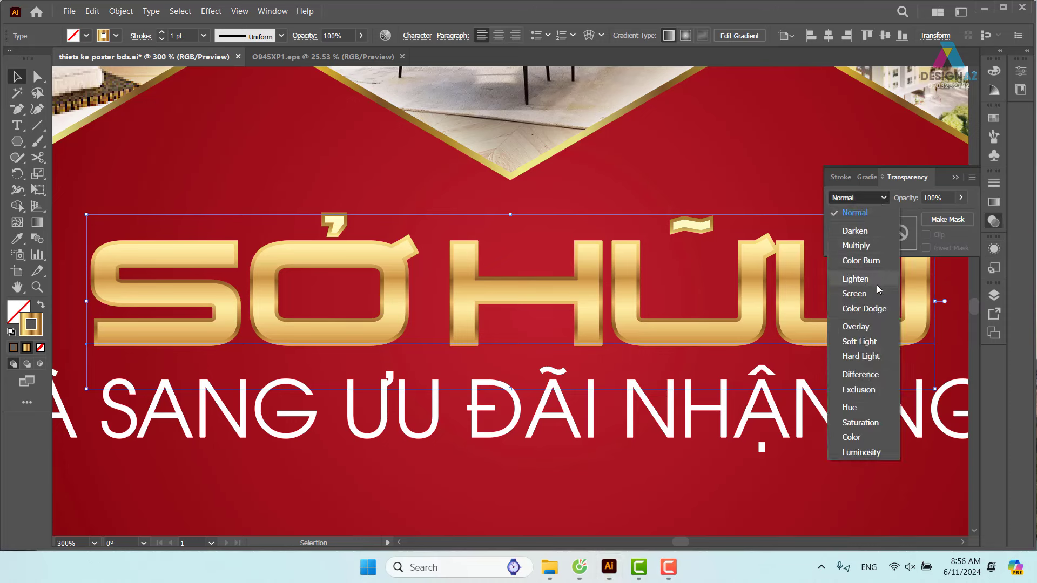
pyautogui.click(854, 293)
pyautogui.moveTo(800, 341); pyautogui.dragTo(592, 334)
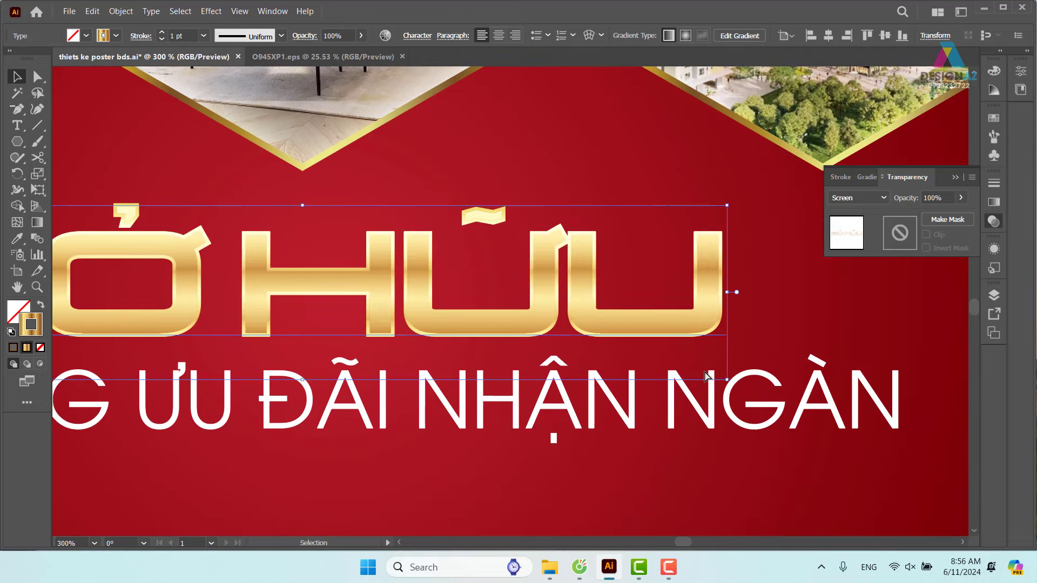
pyautogui.scroll(-2, 706, 376)
pyautogui.hotkey('ctrl', '-')
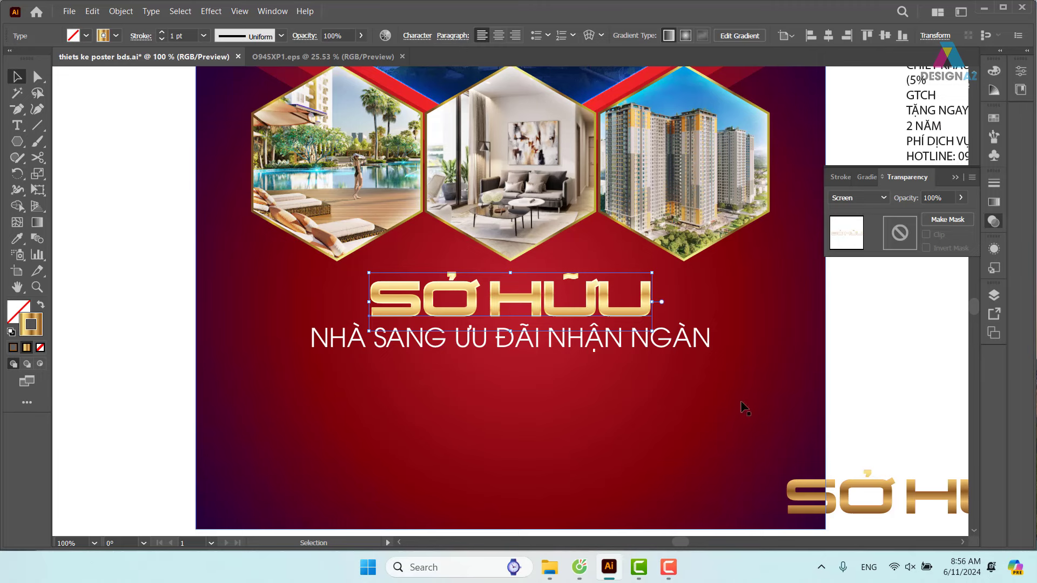
# Step: Move the spare SỞ HỮU copy upward, try a black stroke, then undo it
pyautogui.click(886, 370)
pyautogui.moveTo(886, 370)
pyautogui.mouseDown()
pyautogui.moveTo(755, 320)
pyautogui.moveTo(714, 318)
pyautogui.mouseUp()
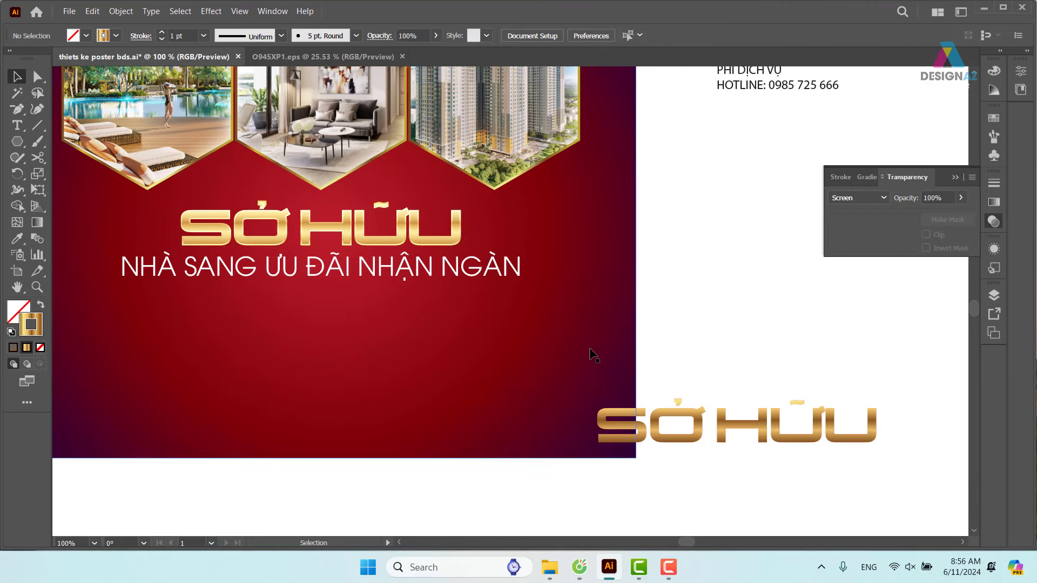
pyautogui.moveTo(706, 433)
pyautogui.mouseDown()
pyautogui.moveTo(696, 400)
pyautogui.moveTo(701, 251)
pyautogui.mouseUp()
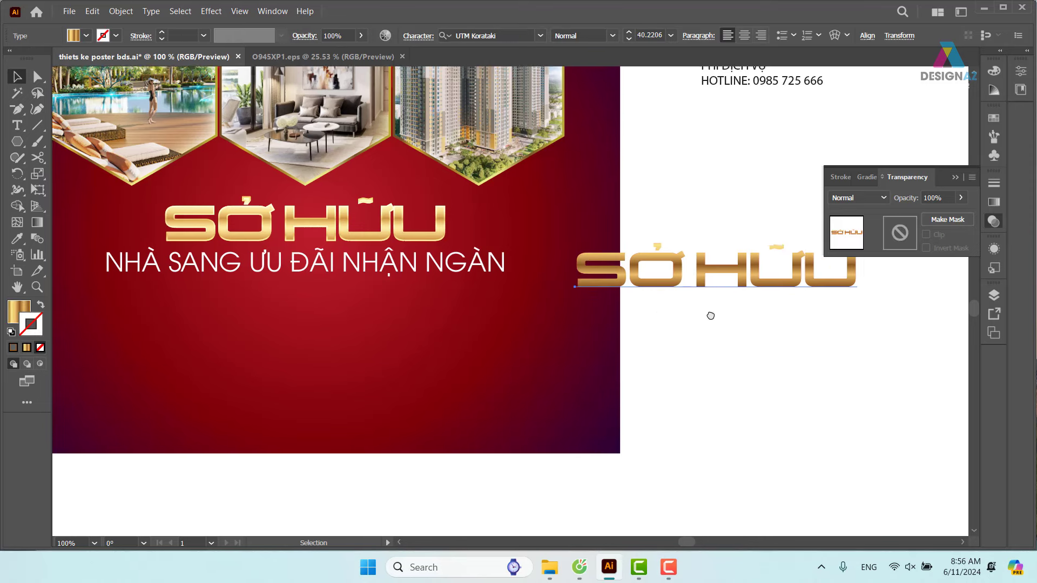
pyautogui.hscroll(3, 710, 315)
pyautogui.click(993, 118)
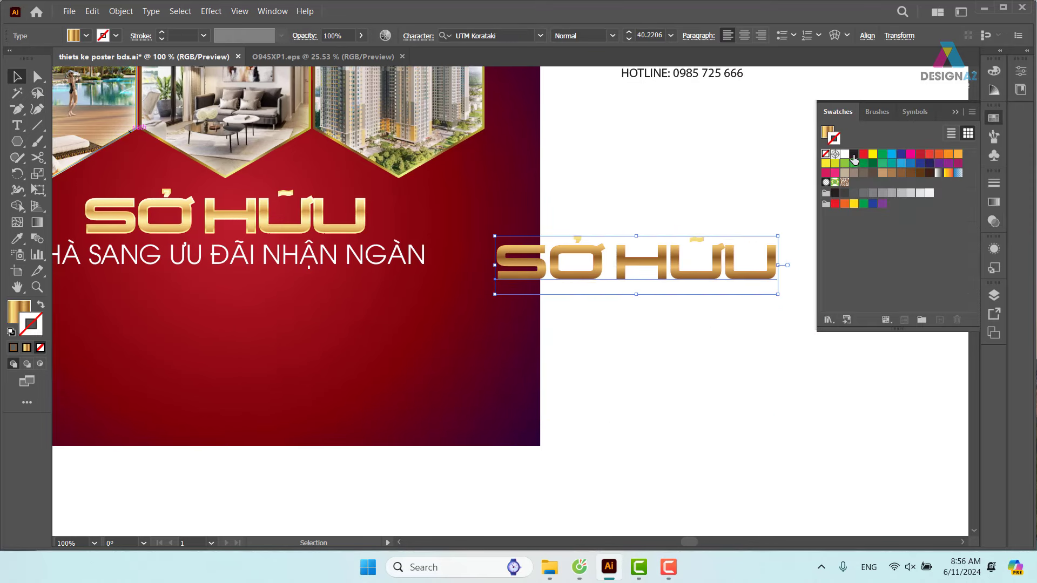
pyautogui.click(854, 154)
pyautogui.click(740, 362)
pyautogui.click(707, 279)
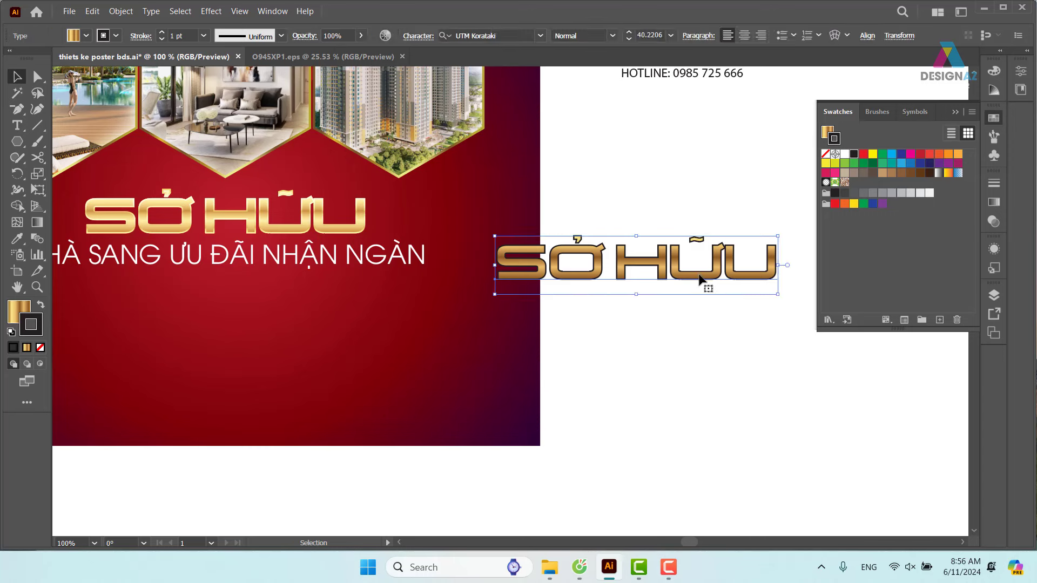
pyautogui.hotkey('ctrl', 'z')
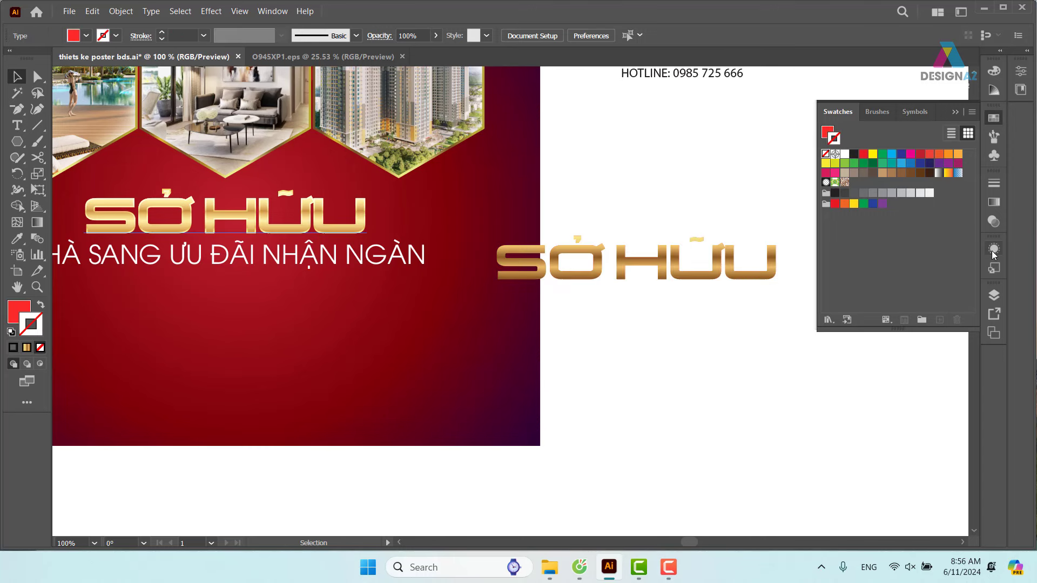
# Step: Delete the red character fill from the spare copy and nudge it down
pyautogui.click(994, 249)
pyautogui.click(949, 334)
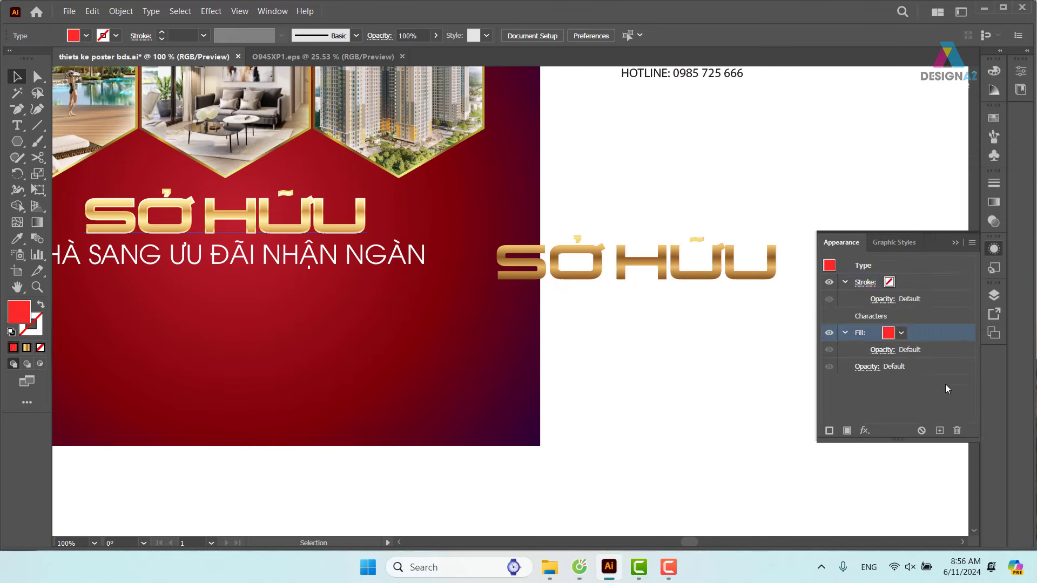
pyautogui.click(957, 430)
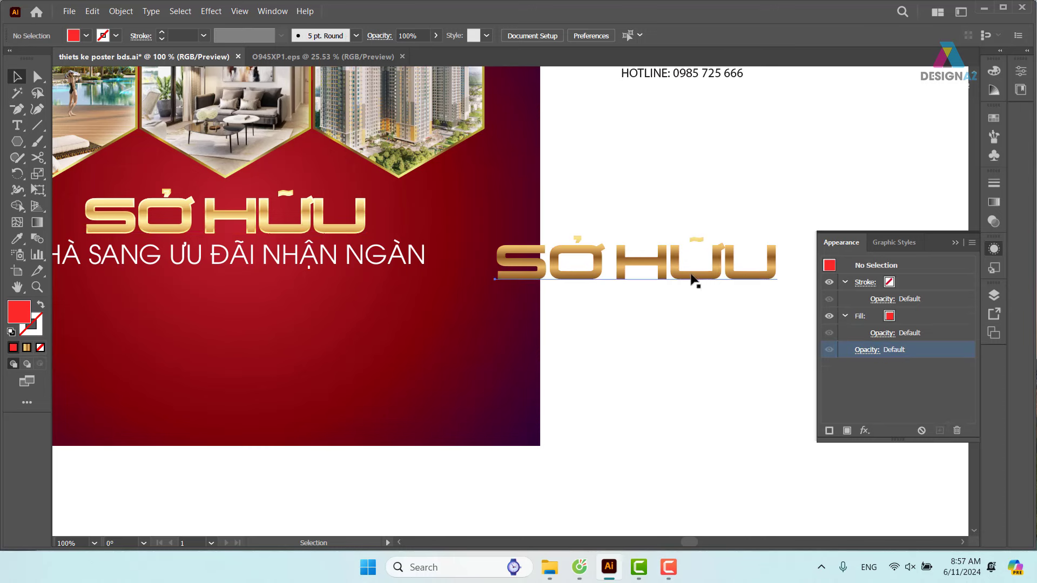
pyautogui.moveTo(693, 280); pyautogui.dragTo(693, 301)
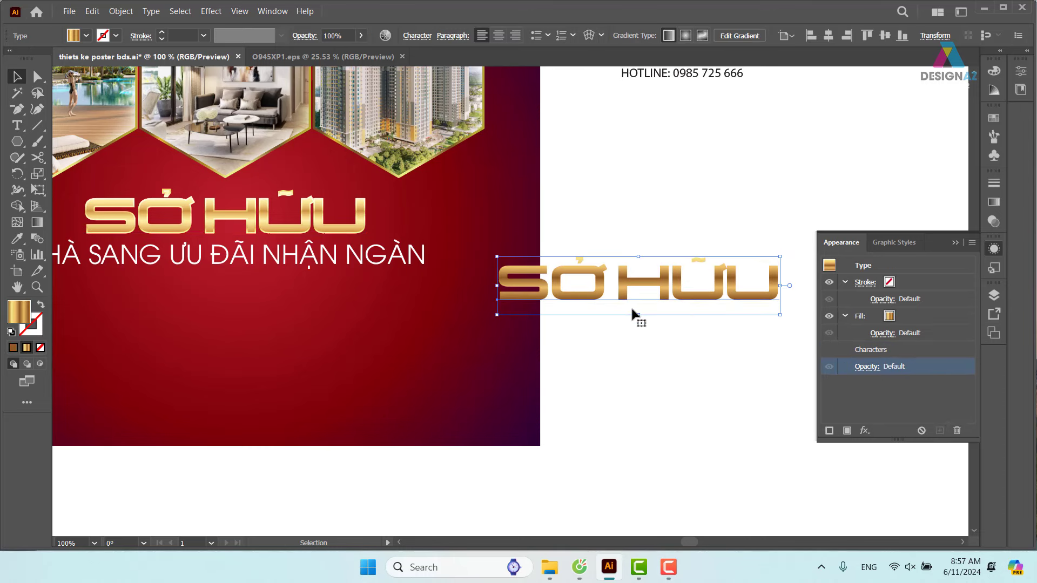
pyautogui.press('ctrl')
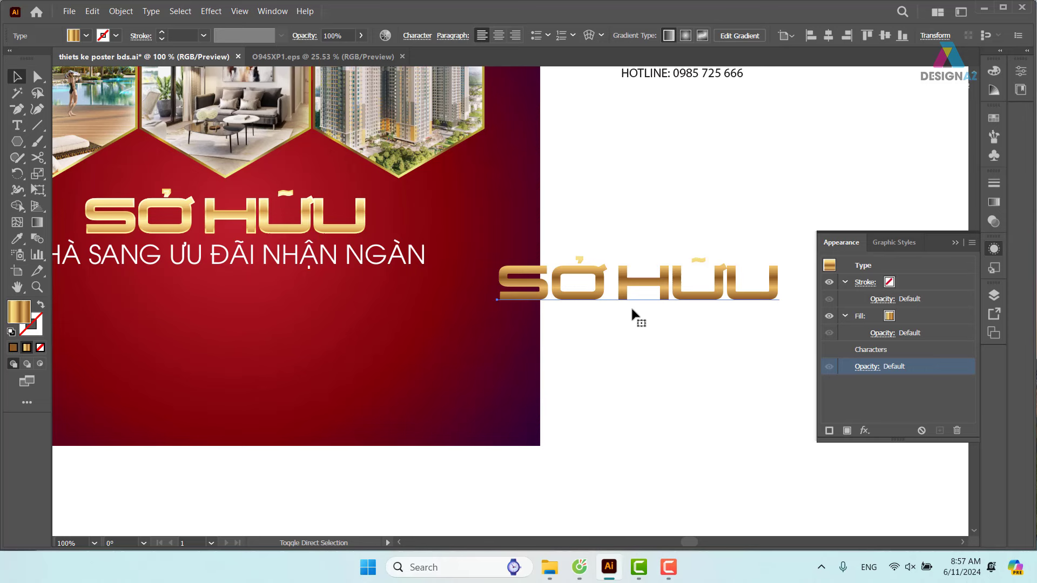
# Step: Convert the spare copy to outlines and fill it solid black
pyautogui.hotkey('ctrl', 'shift', 'o')
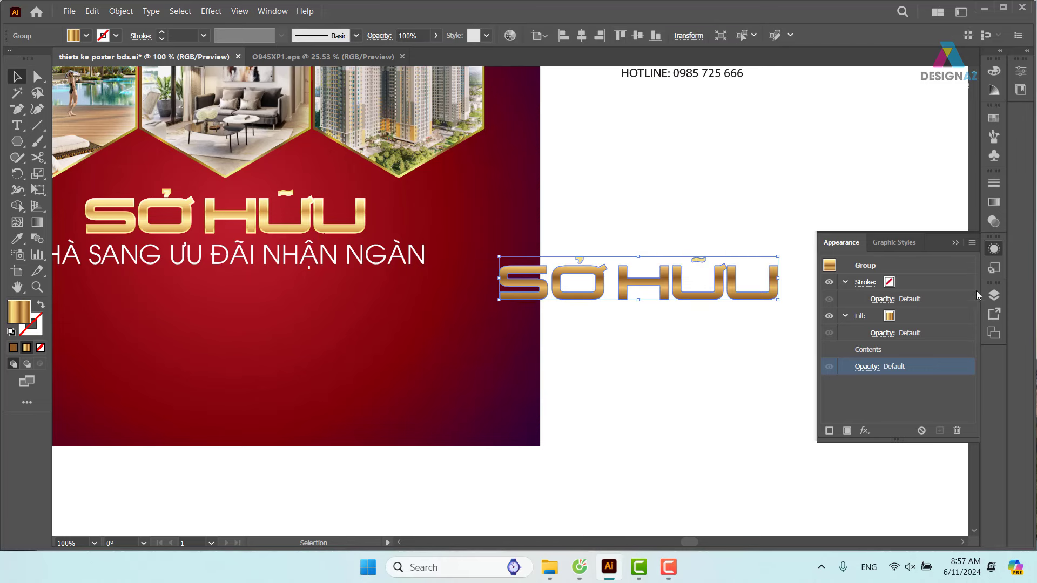
pyautogui.click(994, 119)
pyautogui.click(854, 154)
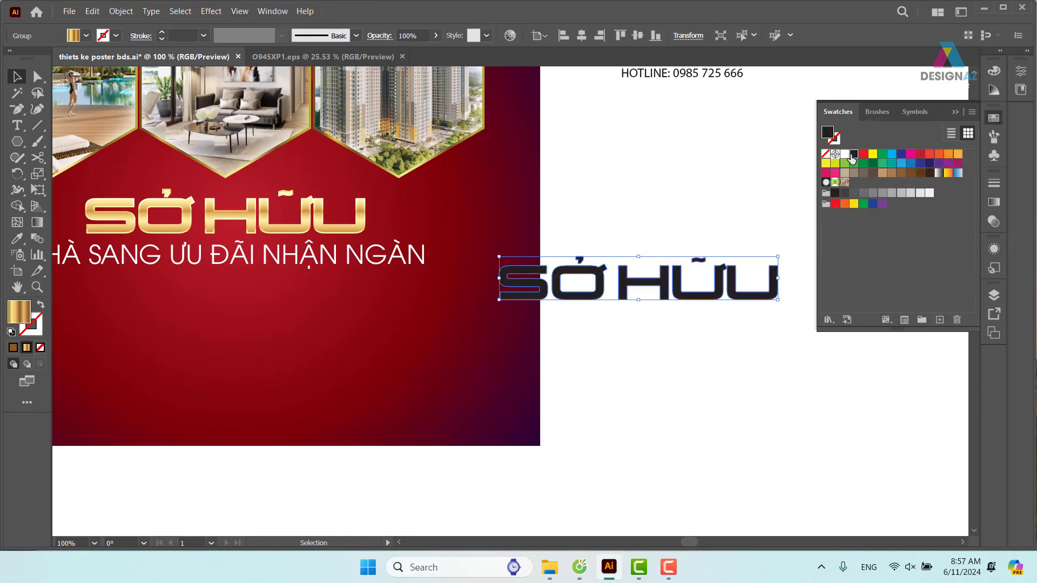
pyautogui.click(689, 222)
pyautogui.hscroll(3, 567, 363)
pyautogui.hscroll(2, 523, 315)
# Step: Offset a duplicate of the black SỞ HỮU lettering and set the front copy's opacity to 0%
pyautogui.moveTo(523, 315); pyautogui.dragTo(665, 347)
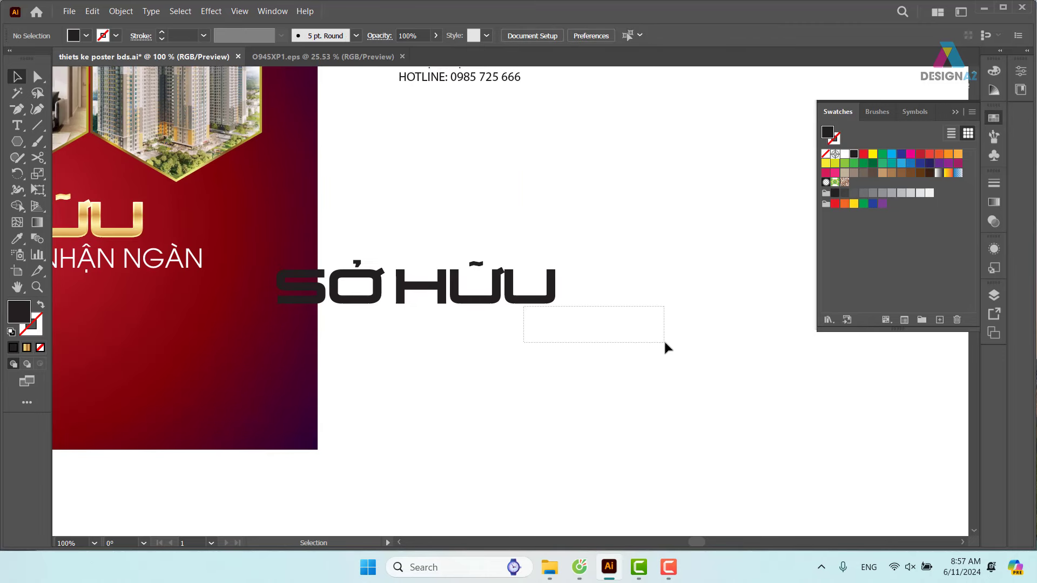
pyautogui.moveTo(534, 310)
pyautogui.mouseDown()
pyautogui.moveTo(723, 354)
pyautogui.moveTo(714, 347)
pyautogui.mouseUp()
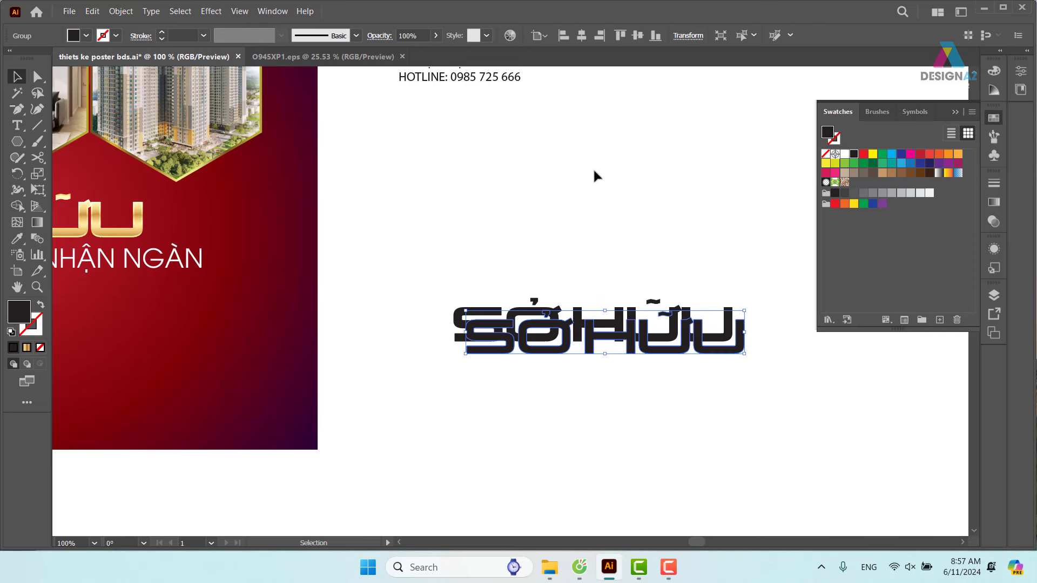
pyautogui.click(420, 37)
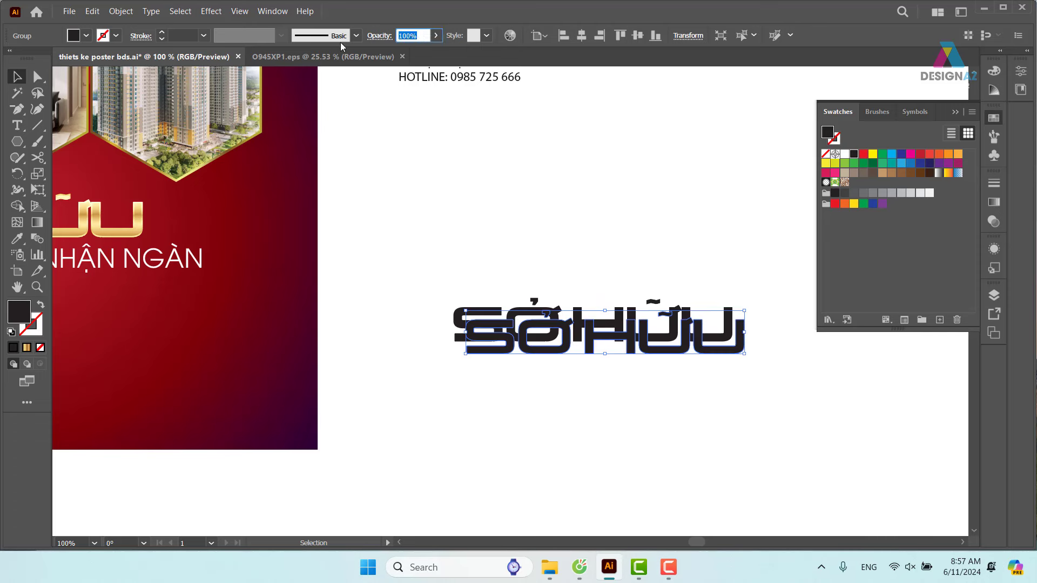
pyautogui.write('0')
pyautogui.press('Return')
# Step: Blend the two SỞ HỮU groups with Ctrl+Alt+B and switch the blend spacing to Specified Steps
pyautogui.moveTo(528, 258); pyautogui.dragTo(663, 424)
pyautogui.hotkey('ctrl', 'alt', 'b')
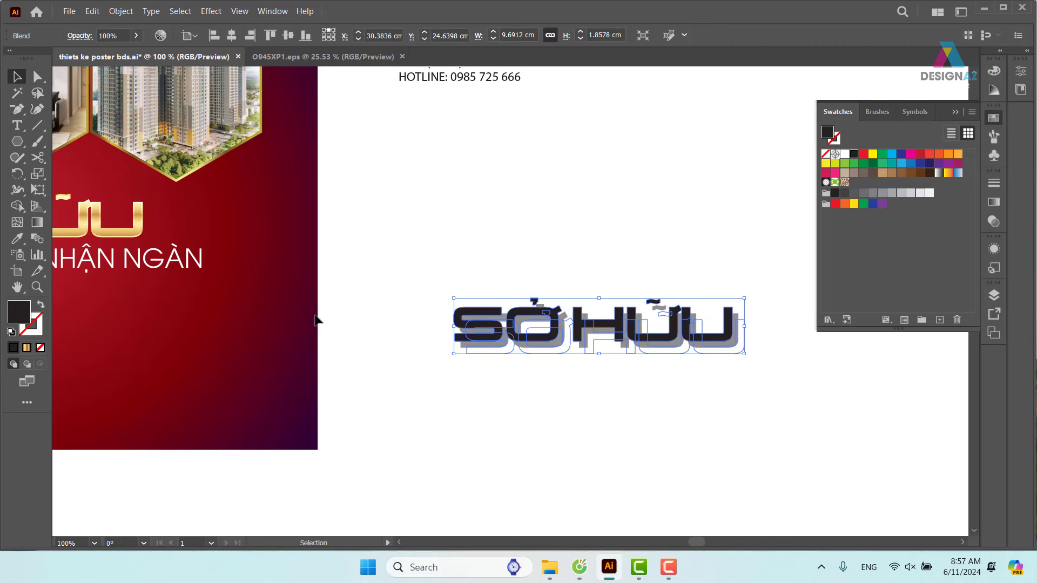
pyautogui.doubleClick(38, 241)
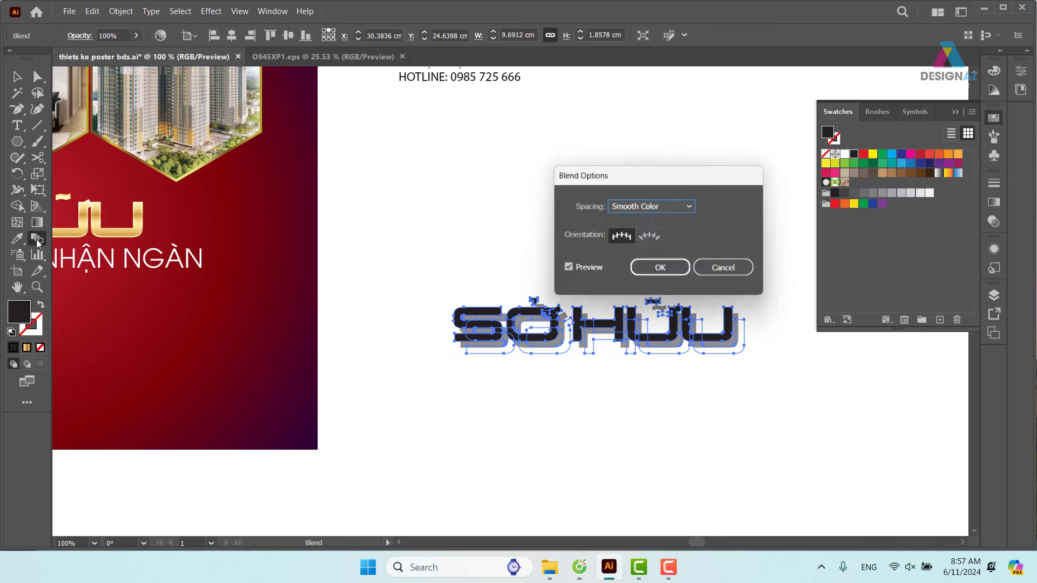
pyautogui.click(688, 208)
pyautogui.click(686, 234)
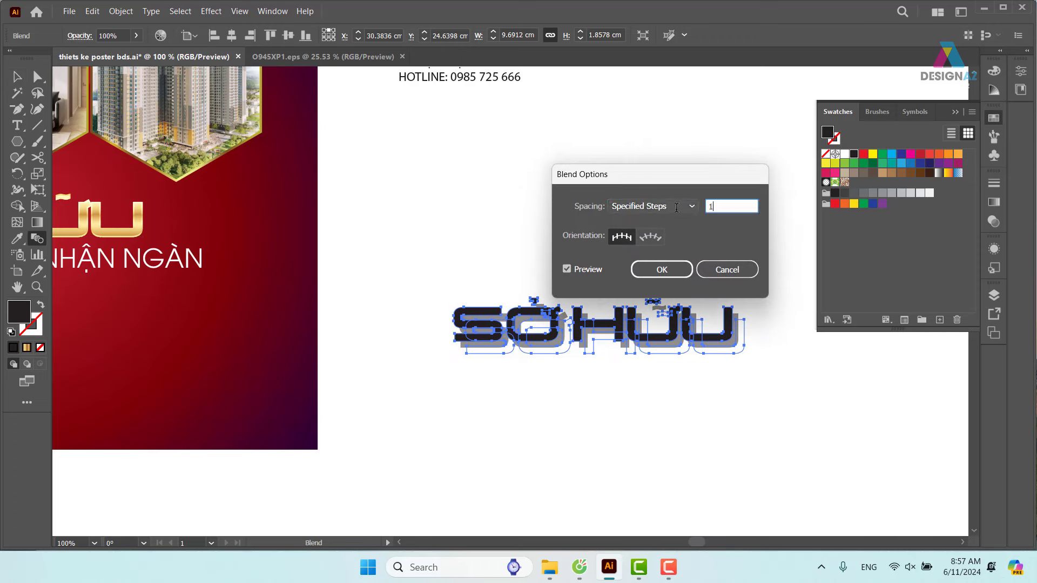
pyautogui.write('0')
pyautogui.press('Return')
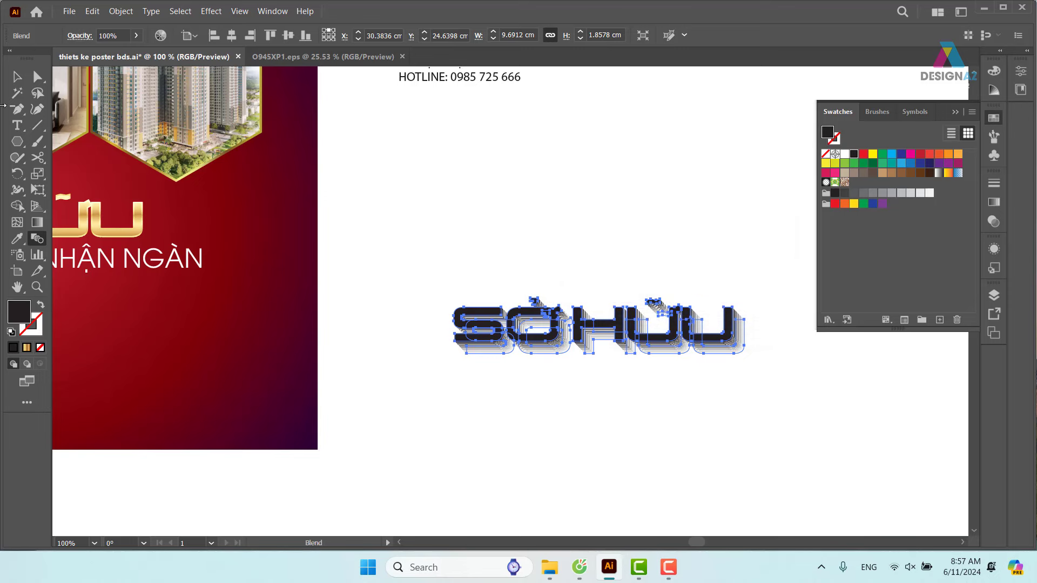
pyautogui.click(17, 76)
pyautogui.click(594, 432)
# Step: Zoom in on the SỞ HỮU extrusion and turn on View > Overprint Preview
pyautogui.press('z')
pyautogui.moveTo(675, 413)
pyautogui.mouseDown()
pyautogui.moveTo(707, 418)
pyautogui.moveTo(617, 395)
pyautogui.mouseUp()
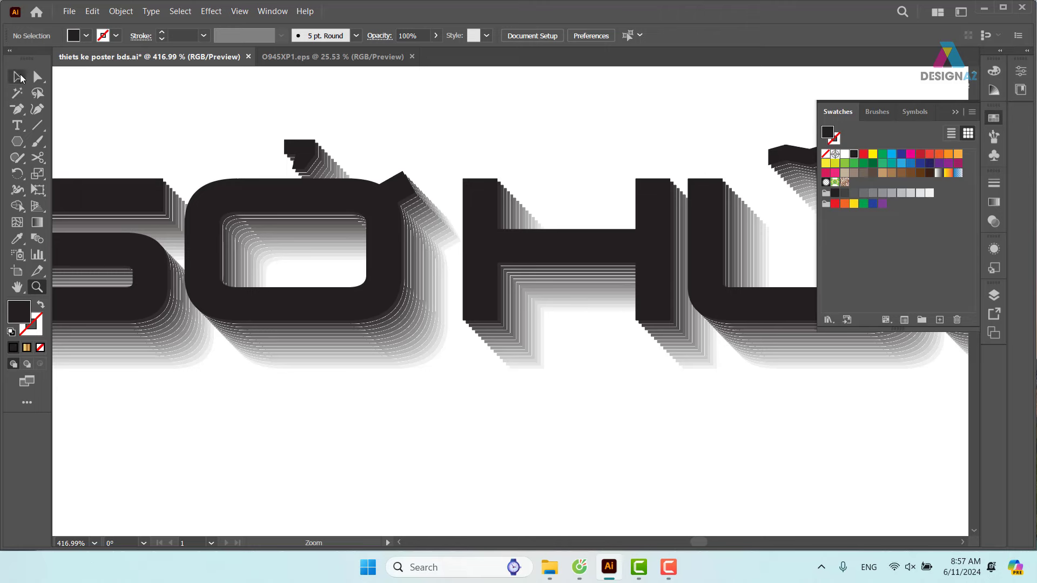
pyautogui.click(16, 76)
pyautogui.click(324, 186)
pyautogui.click(240, 11)
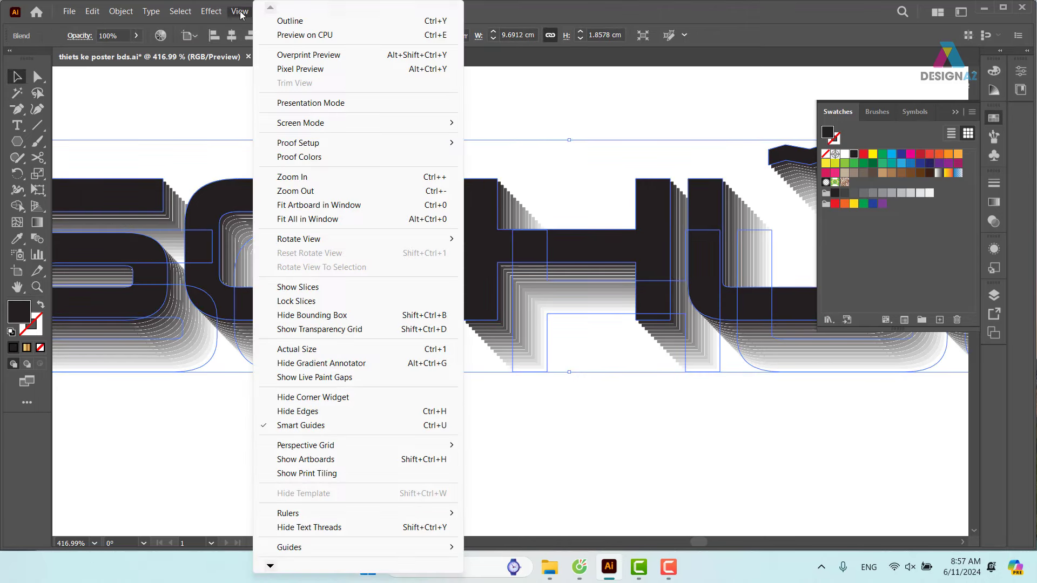
pyautogui.click(382, 55)
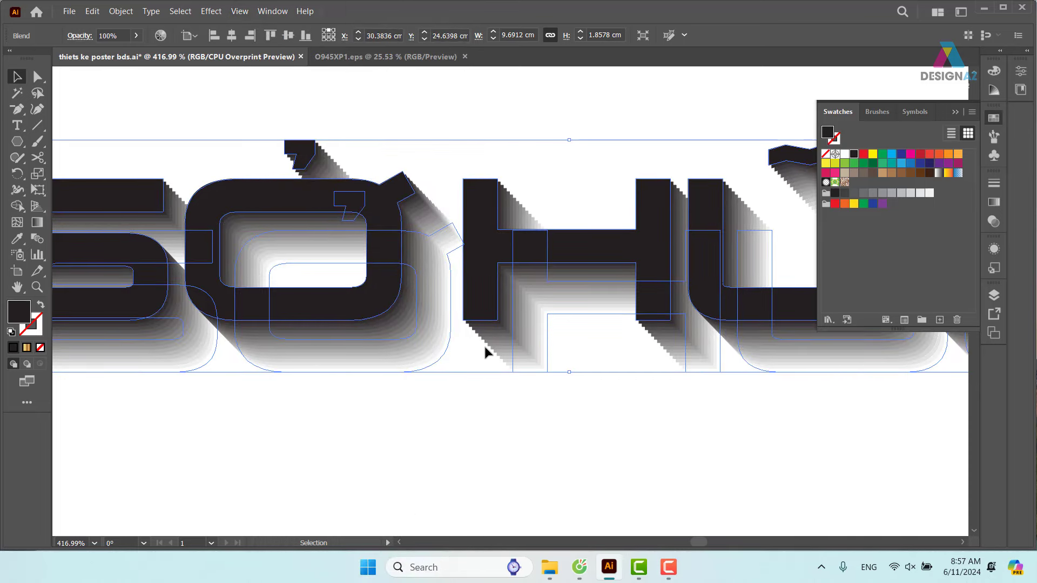
pyautogui.click(486, 118)
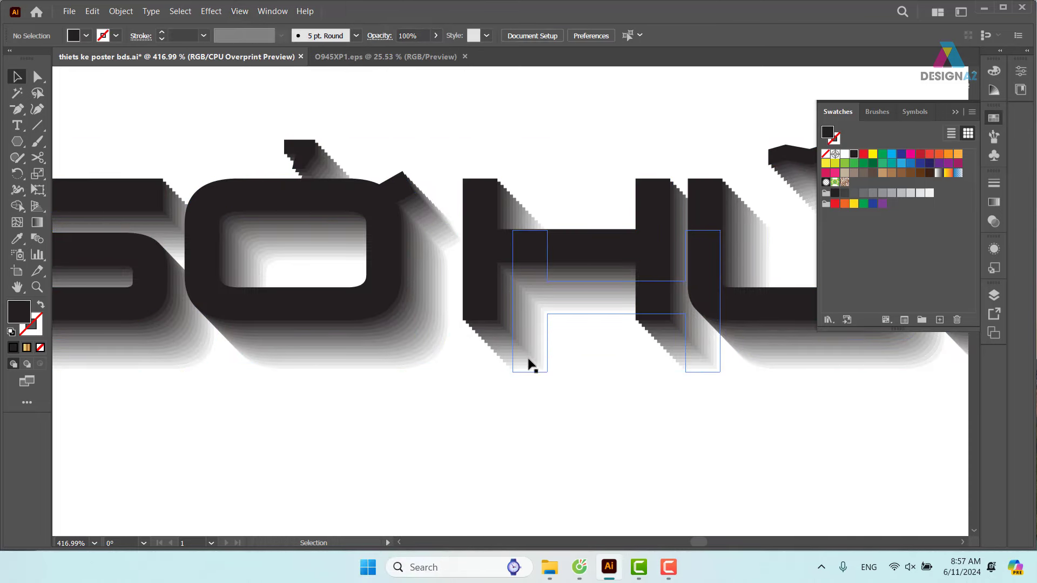
pyautogui.click(528, 365)
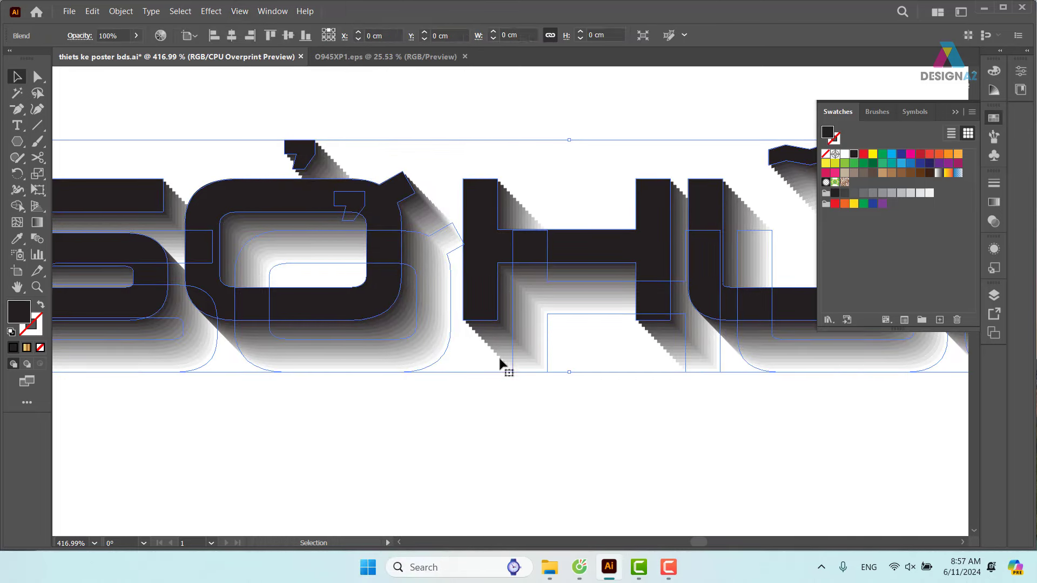
# Step: Raise the blend's Specified Steps for a smooth shadow, then zoom back out
pyautogui.doubleClick(37, 238)
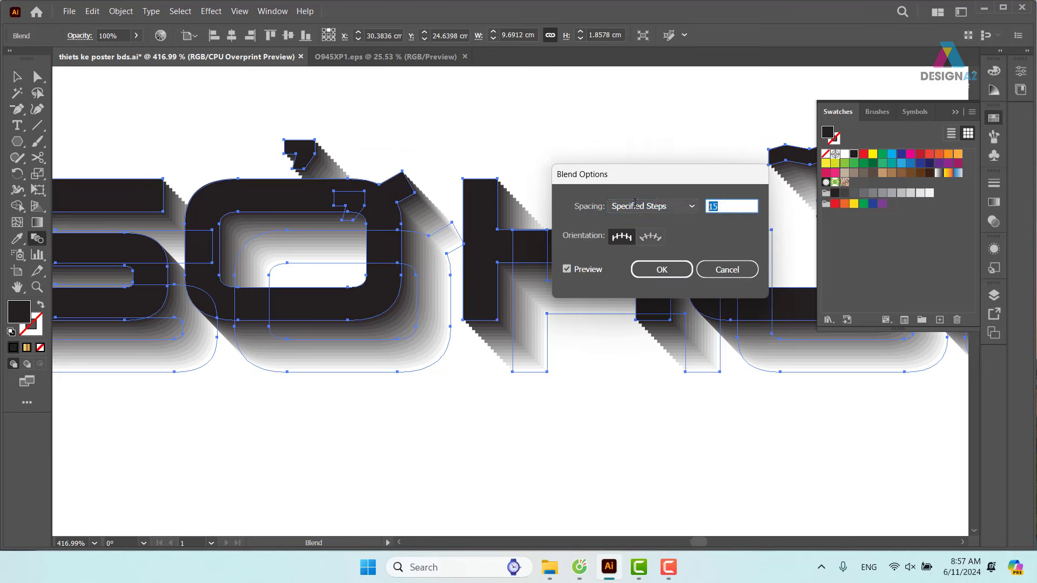
pyautogui.write('0')
pyautogui.press('Return')
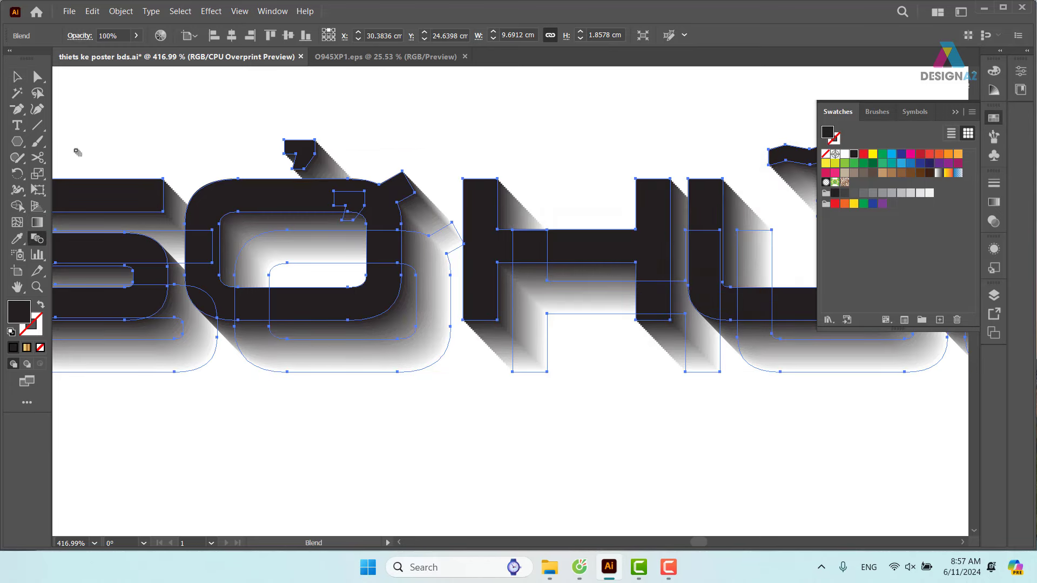
pyautogui.click(17, 76)
pyautogui.click(478, 112)
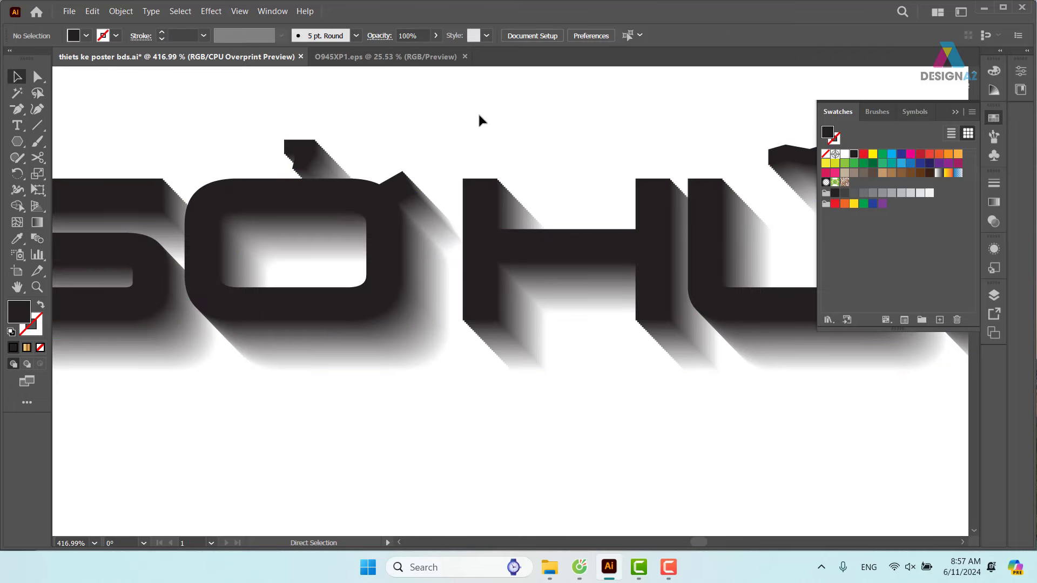
pyautogui.hotkey('ctrl', '-')
pyautogui.hotkey('ctrl', '-')
pyautogui.hotkey('ctrl', '-')
pyautogui.hotkey('ctrl', '-')
pyautogui.hotkey('ctrl', '-')
pyautogui.hotkey('ctrl', '-')
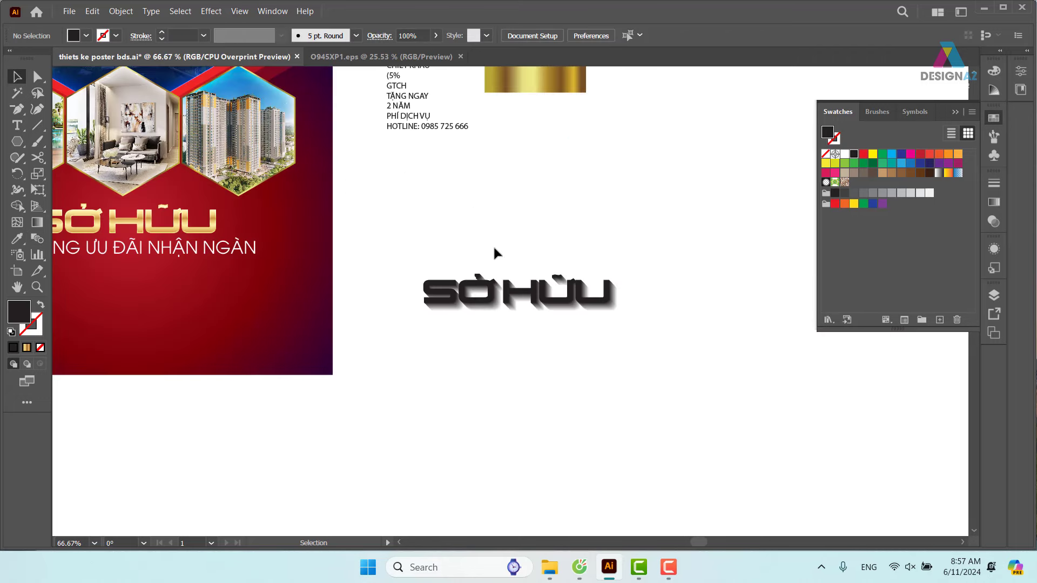
# Step: Move the SỞ HỮU blend onto the red poster and set its blending mode to Multiply
pyautogui.moveTo(512, 297); pyautogui.dragTo(232, 301)
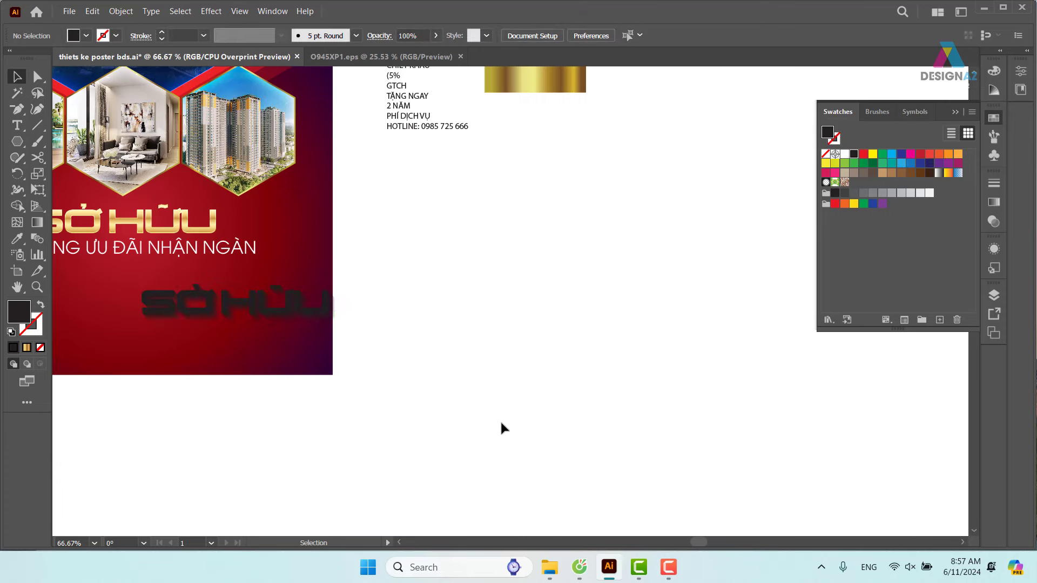
pyautogui.moveTo(375, 389); pyautogui.dragTo(611, 366)
pyautogui.click(475, 281)
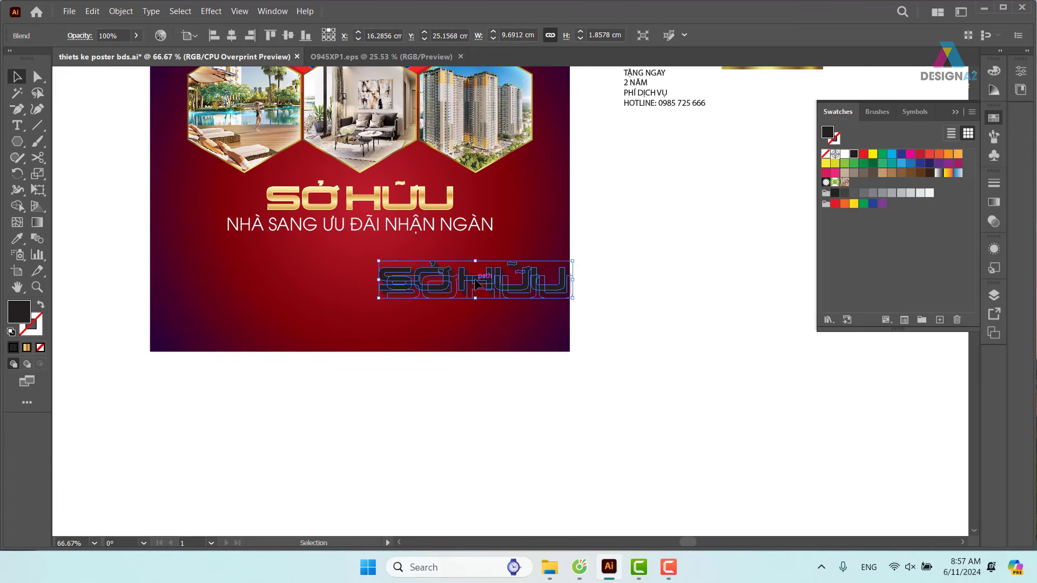
pyautogui.click(992, 221)
pyautogui.click(862, 199)
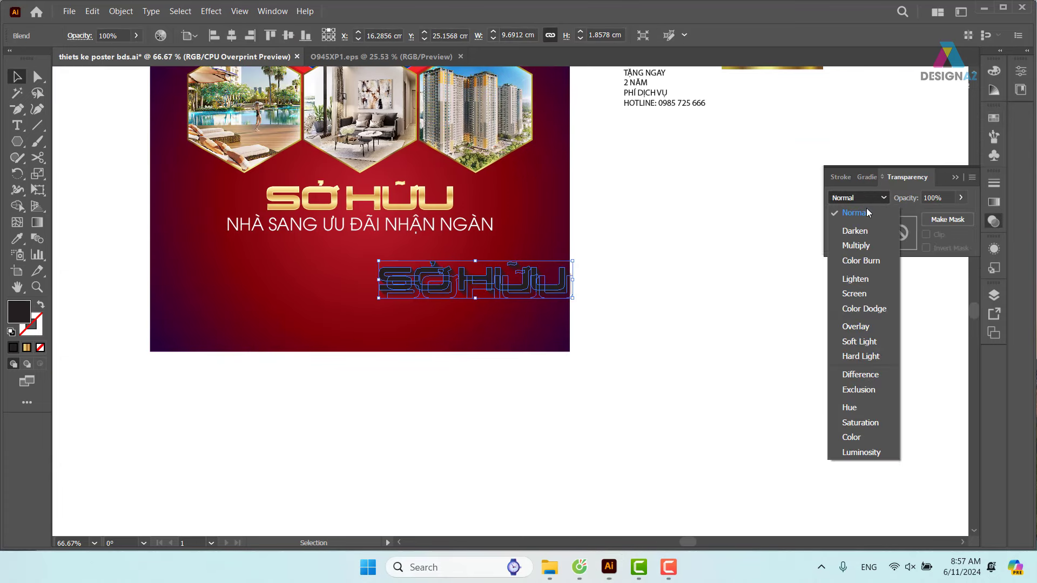
pyautogui.click(845, 246)
pyautogui.click(696, 299)
# Step: Position the dark extrusion directly behind the gold SỞ HỮU headline
pyautogui.moveTo(624, 347); pyautogui.dragTo(676, 394)
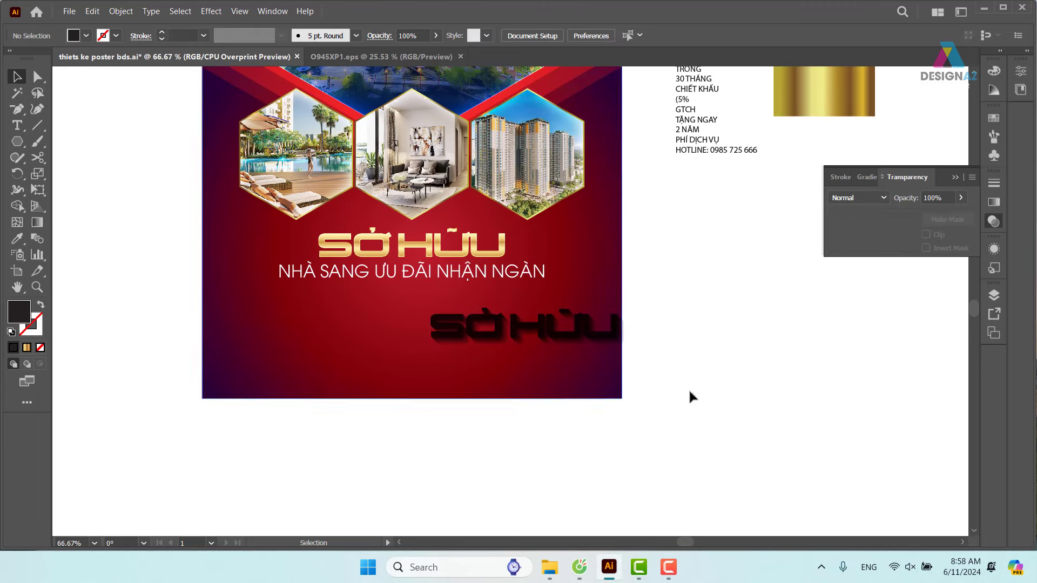
pyautogui.press('z')
pyautogui.moveTo(406, 254); pyautogui.dragTo(638, 369)
pyautogui.scroll(3, 615, 340)
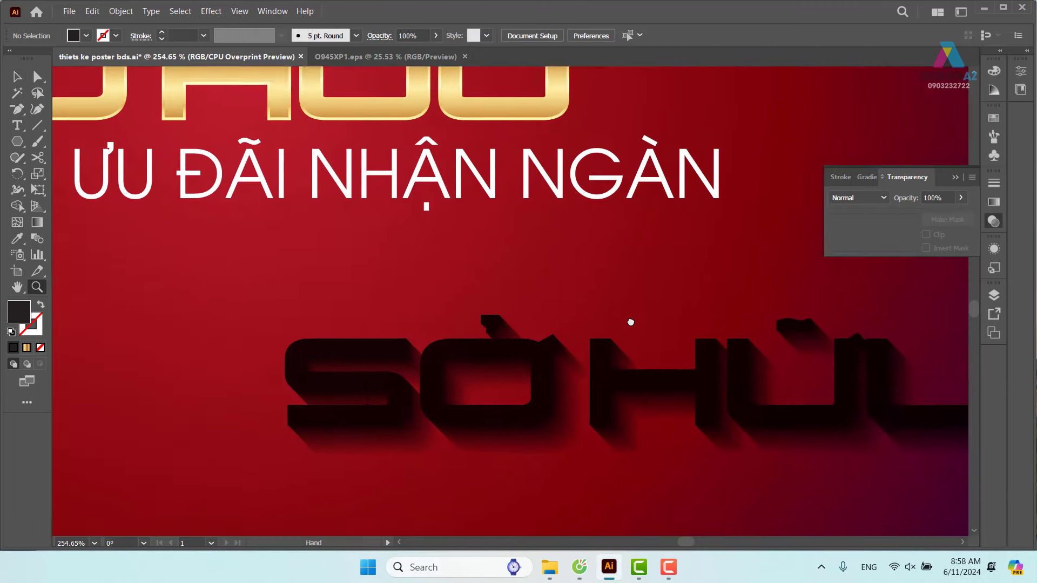
pyautogui.hscroll(-5, 626, 324)
pyautogui.click(15, 81)
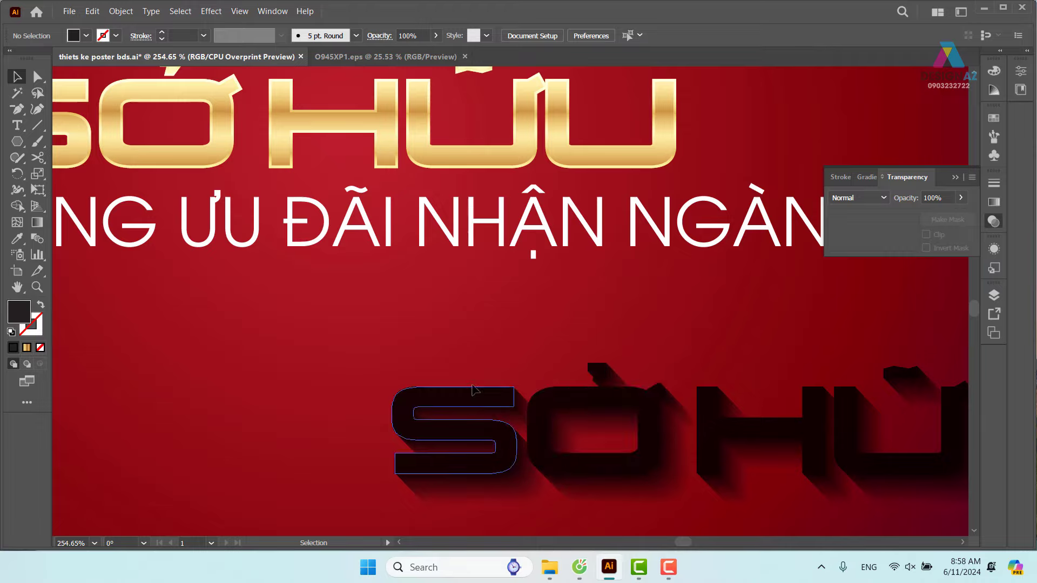
pyautogui.moveTo(513, 477)
pyautogui.mouseDown()
pyautogui.moveTo(219, 183)
pyautogui.moveTo(408, 240)
pyautogui.mouseUp()
pyautogui.moveTo(625, 303); pyautogui.dragTo(436, 240)
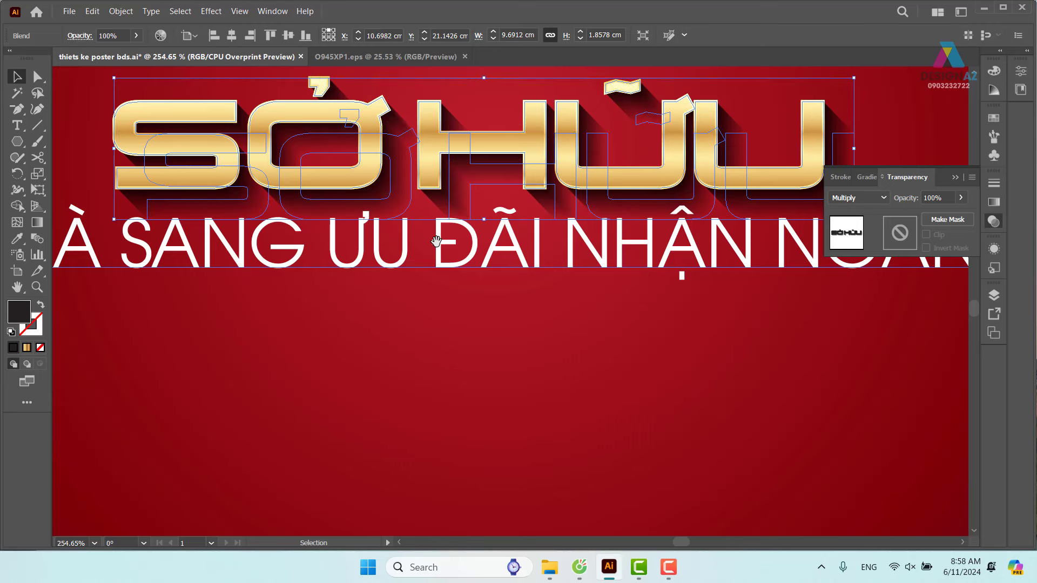
# Step: Reduce the dark SỞ HỮU shadow's opacity to 68%
pyautogui.press('v')
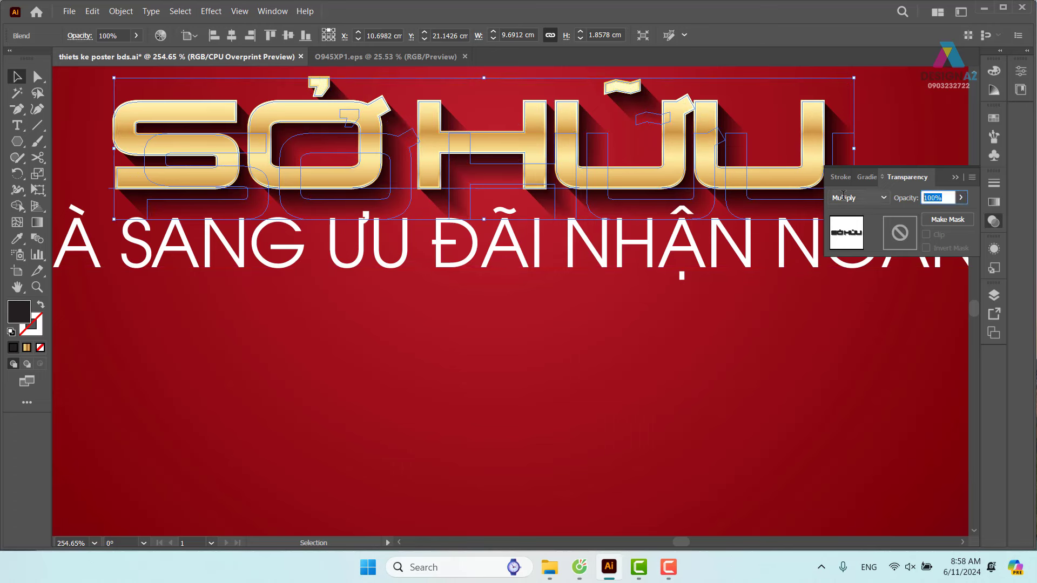
pyautogui.write('60')
pyautogui.press('Return')
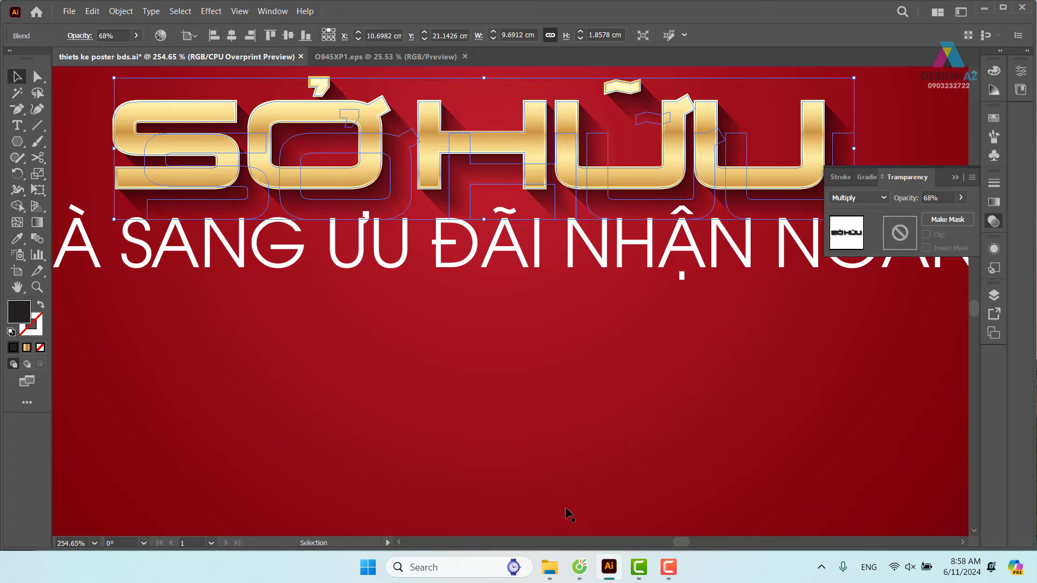
pyautogui.click(629, 397)
# Step: Nudge the NHÀ SANG ƯU ĐÃI NHẬN NGÀN tagline down slightly, then bring up the Open dialog
pyautogui.hotkey('ctrl', '0')
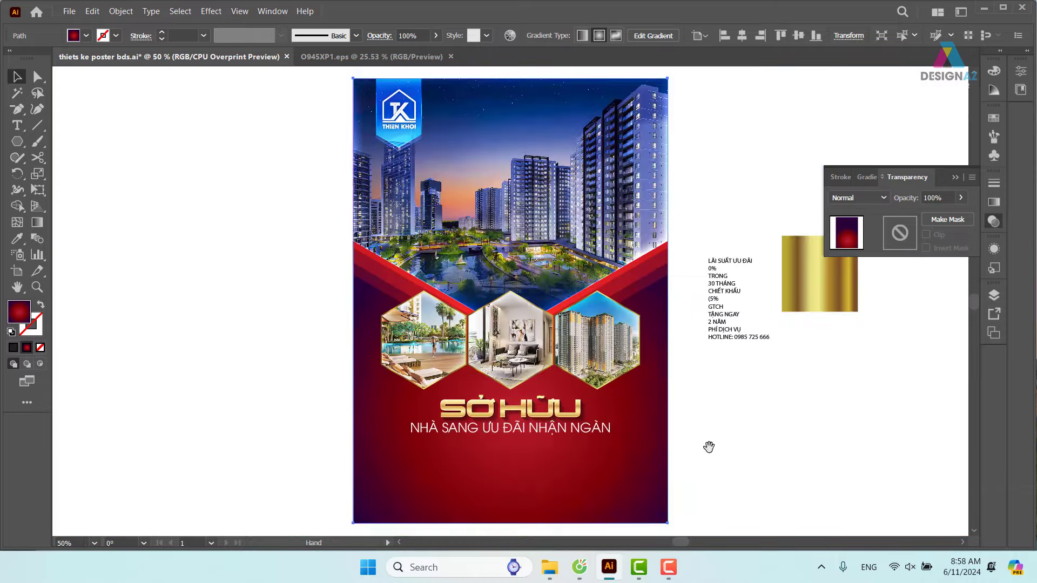
pyautogui.moveTo(708, 447); pyautogui.dragTo(680, 335)
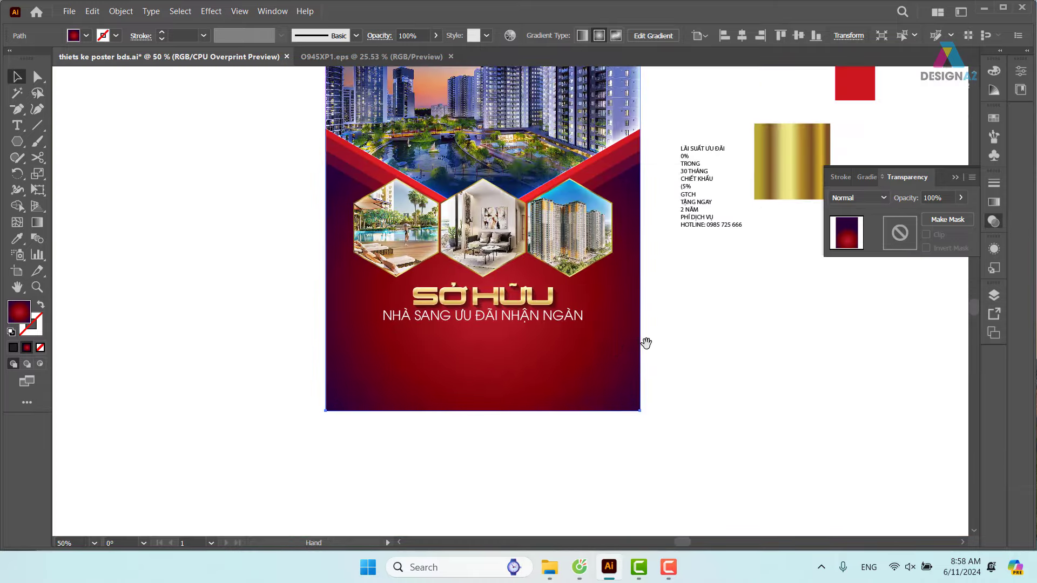
pyautogui.click(572, 317)
pyautogui.press('Down')
pyautogui.press('Down')
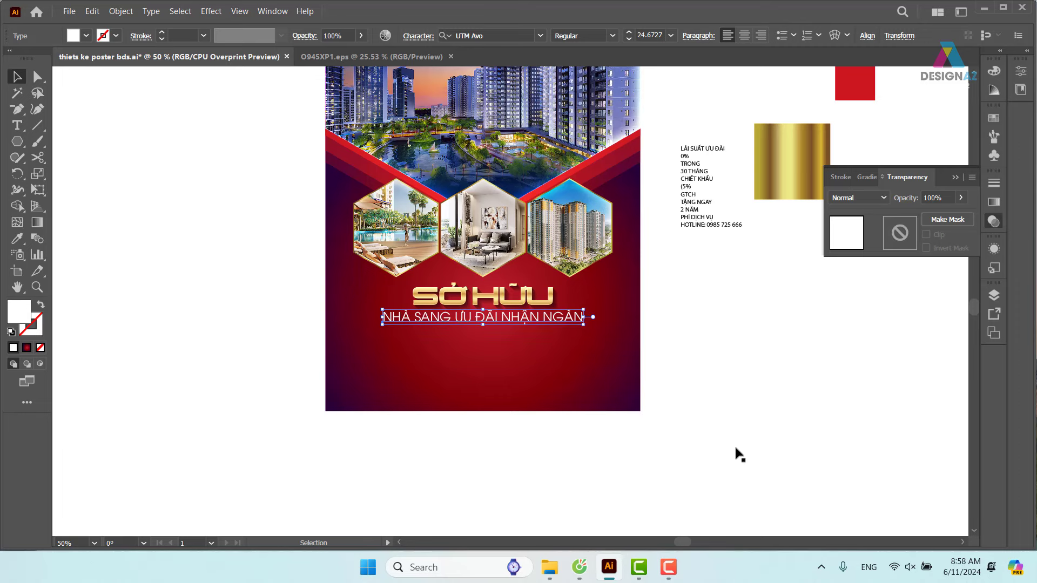
pyautogui.click(763, 400)
pyautogui.moveTo(763, 400); pyautogui.dragTo(747, 381)
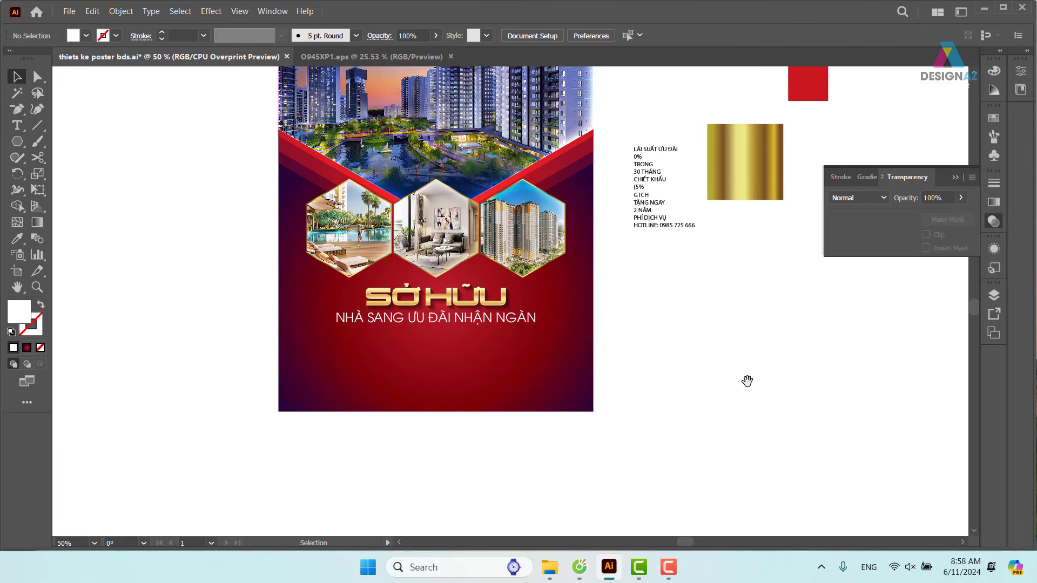
pyautogui.hotkey('ctrl', '+')
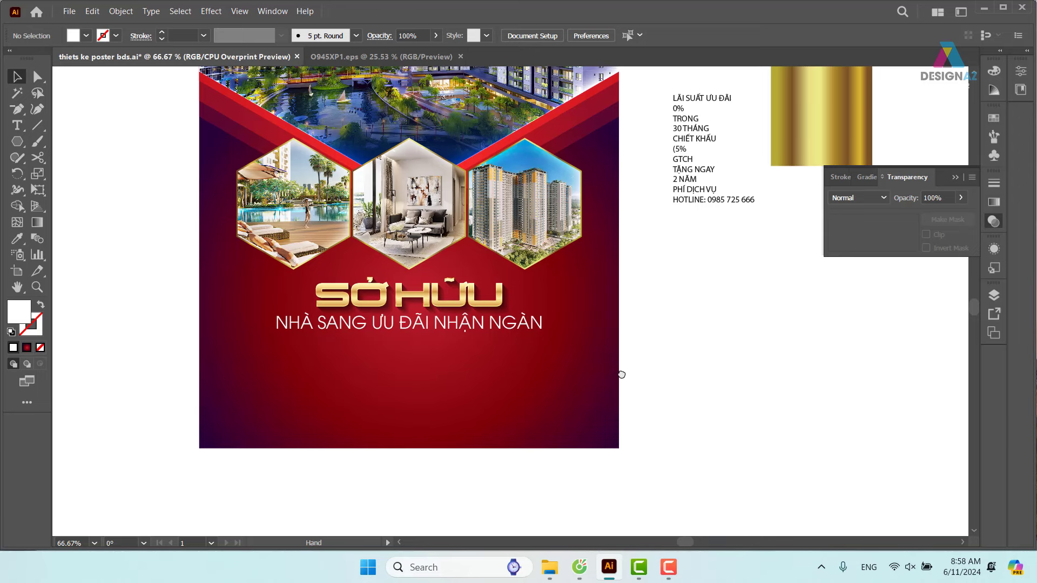
pyautogui.moveTo(618, 373); pyautogui.dragTo(639, 463)
pyautogui.moveTo(547, 242)
pyautogui.mouseDown()
pyautogui.moveTo(467, 281)
pyautogui.moveTo(456, 228)
pyautogui.mouseUp()
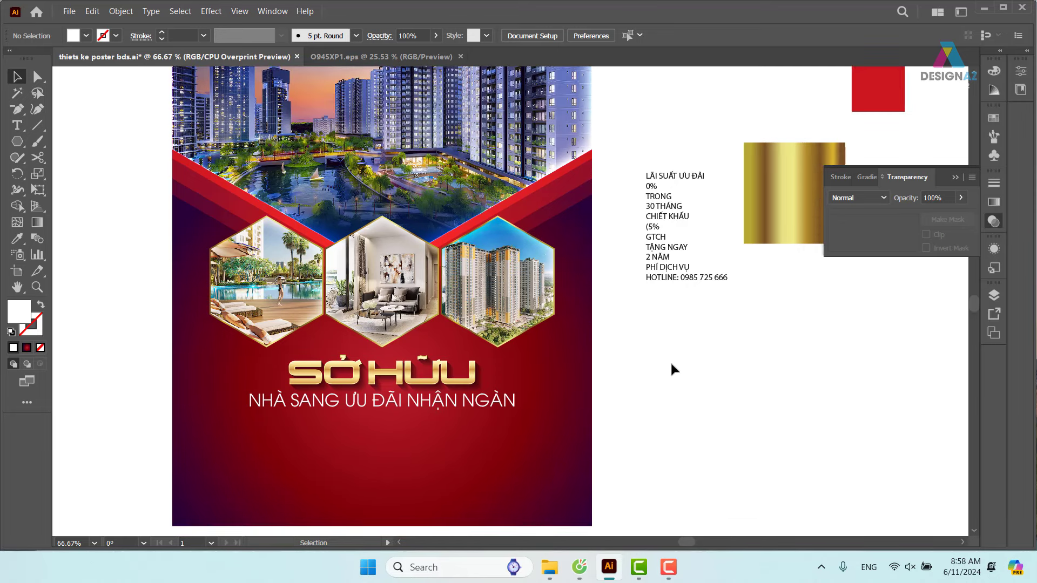
pyautogui.hotkey('ctrl', 'o')
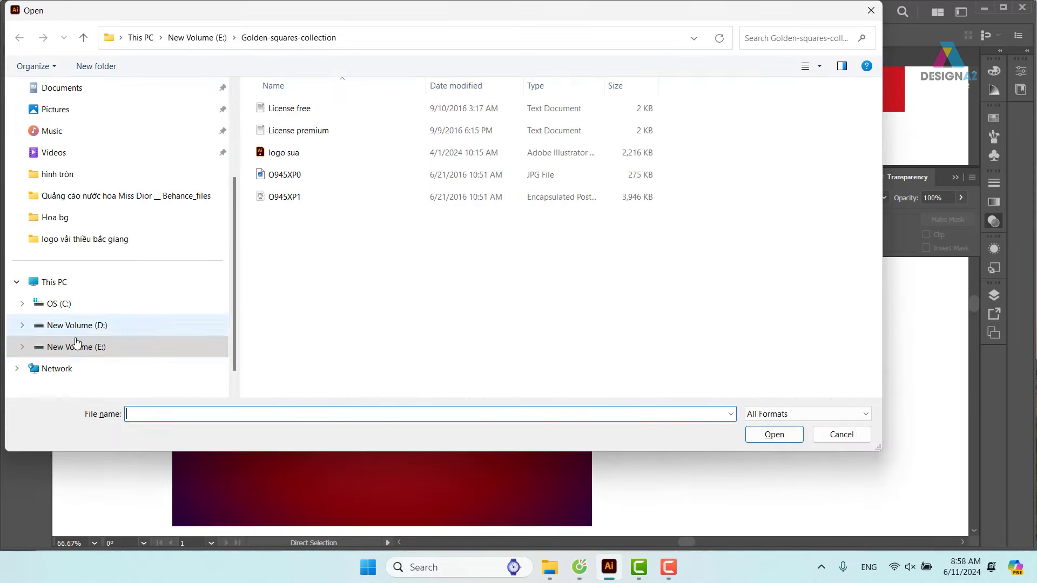
# Step: Open 6314.eps from E:\day hoc ai\giáo trình illustrator\tư liệu thiết kế\tư liệu thiết kế
pyautogui.click(76, 345)
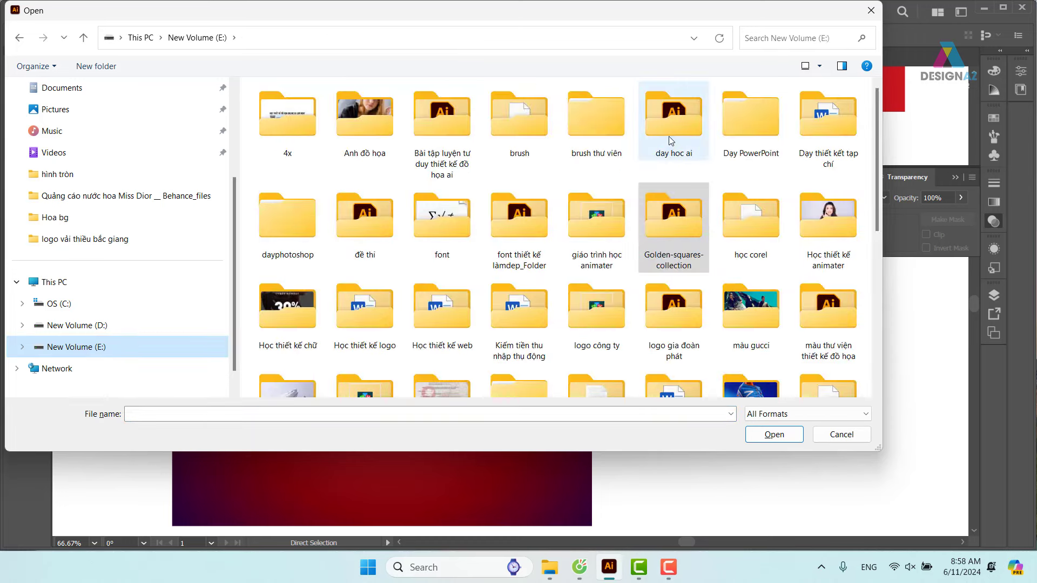
pyautogui.doubleClick(670, 140)
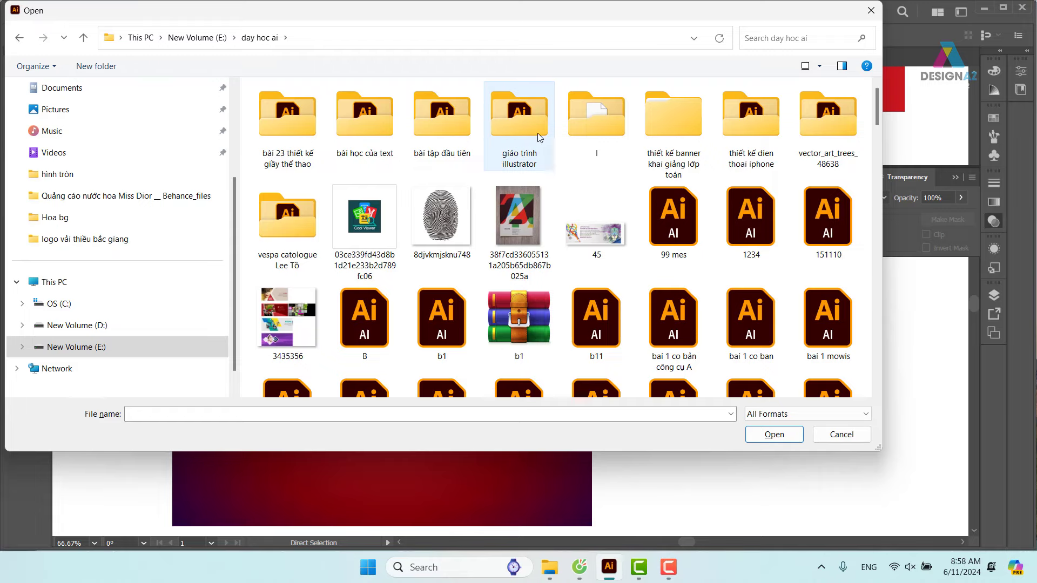
pyautogui.click(538, 113)
pyautogui.doubleClick(537, 112)
pyautogui.scroll(-5, 656, 254)
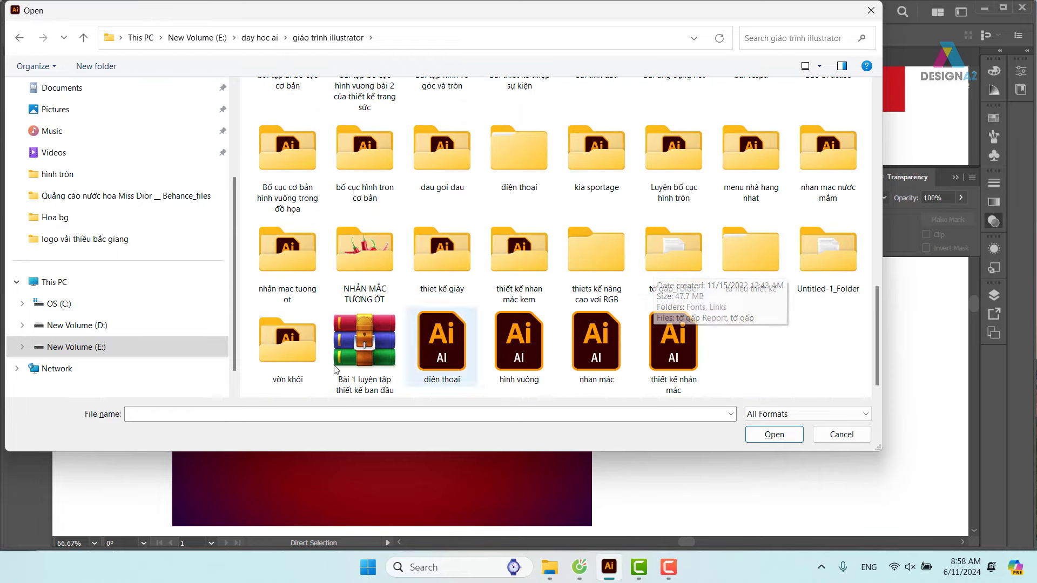
pyautogui.doubleClick(759, 258)
pyautogui.doubleClick(309, 110)
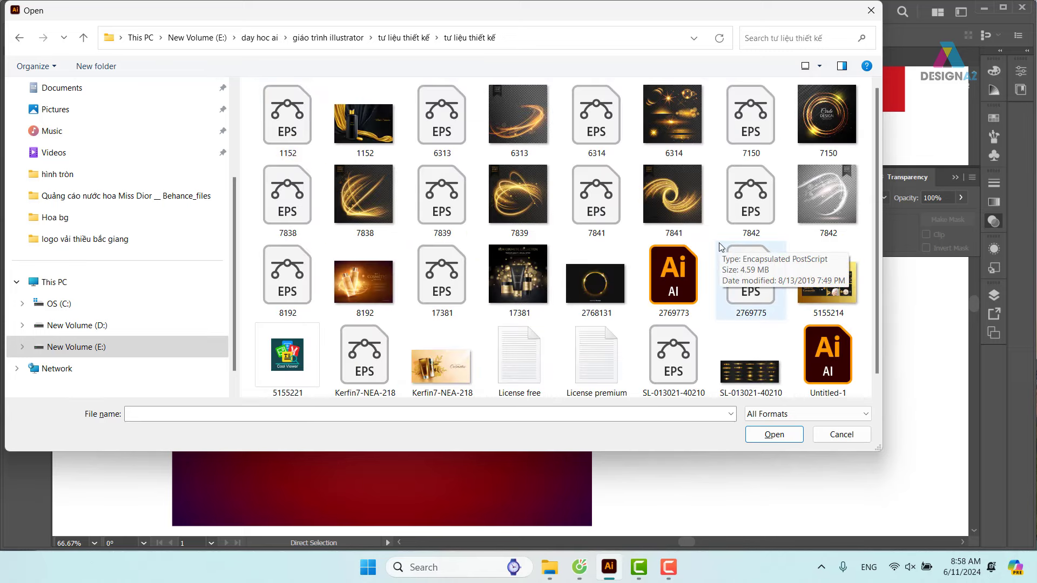
pyautogui.click(596, 120)
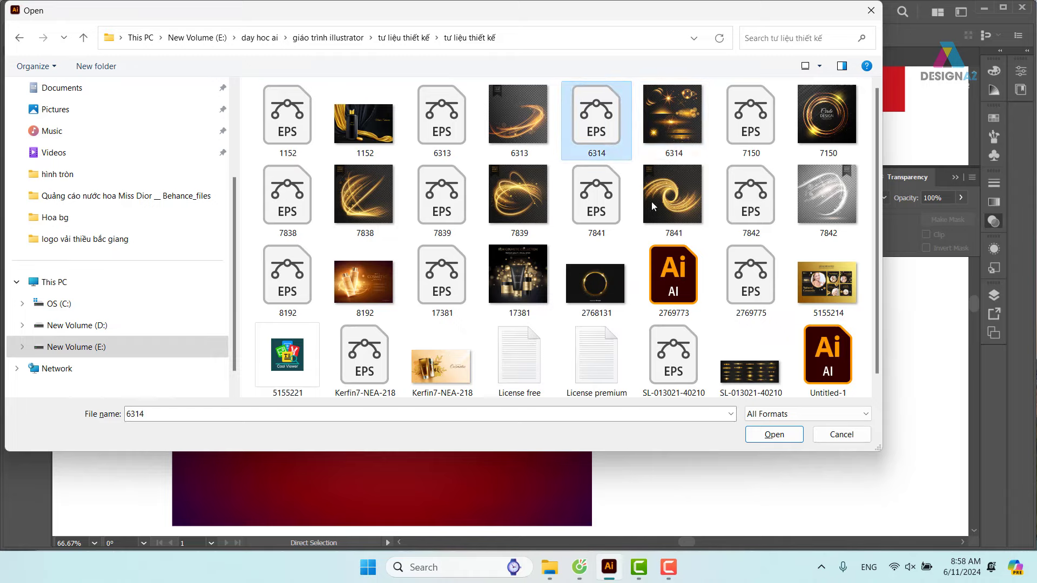
pyautogui.click(791, 439)
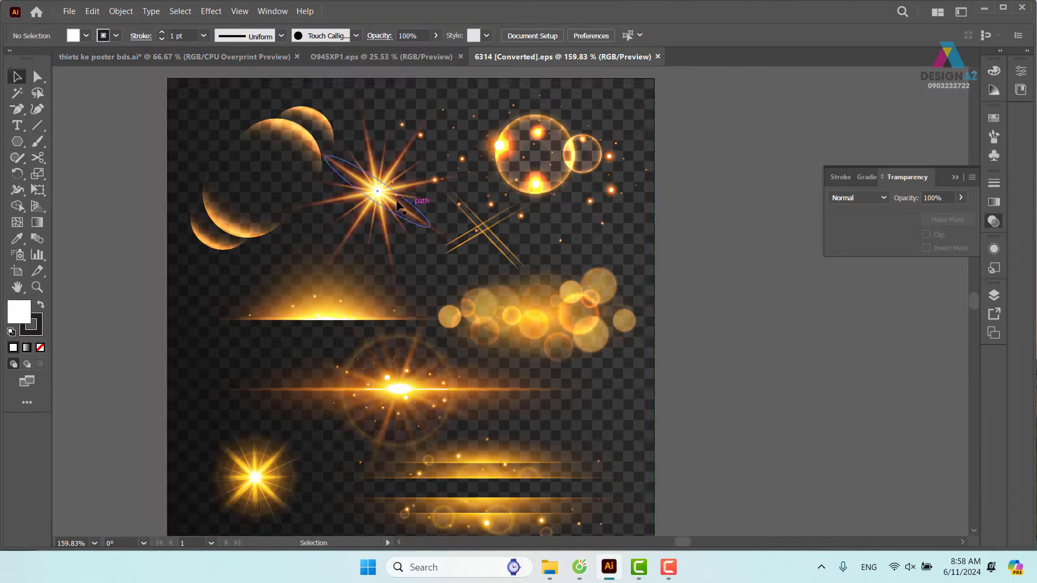
# Step: Ungroup the 6314 light effects and paste the bright horizontal flare into the poster
pyautogui.click(392, 217)
pyautogui.rightClick(649, 134)
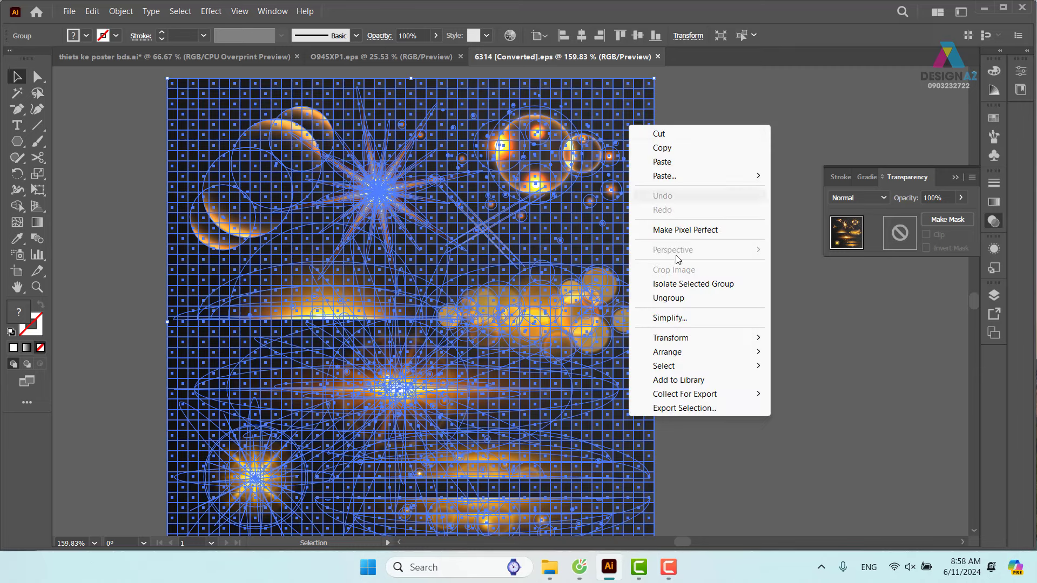
pyautogui.click(681, 298)
pyautogui.click(785, 342)
pyautogui.scroll(-3, 432, 266)
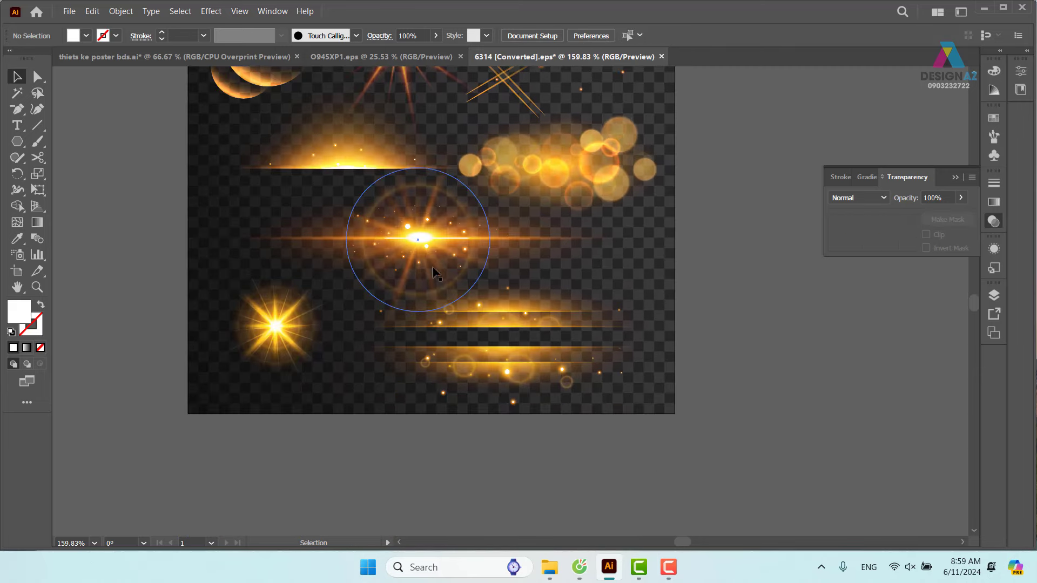
pyautogui.moveTo(426, 248); pyautogui.dragTo(571, 218)
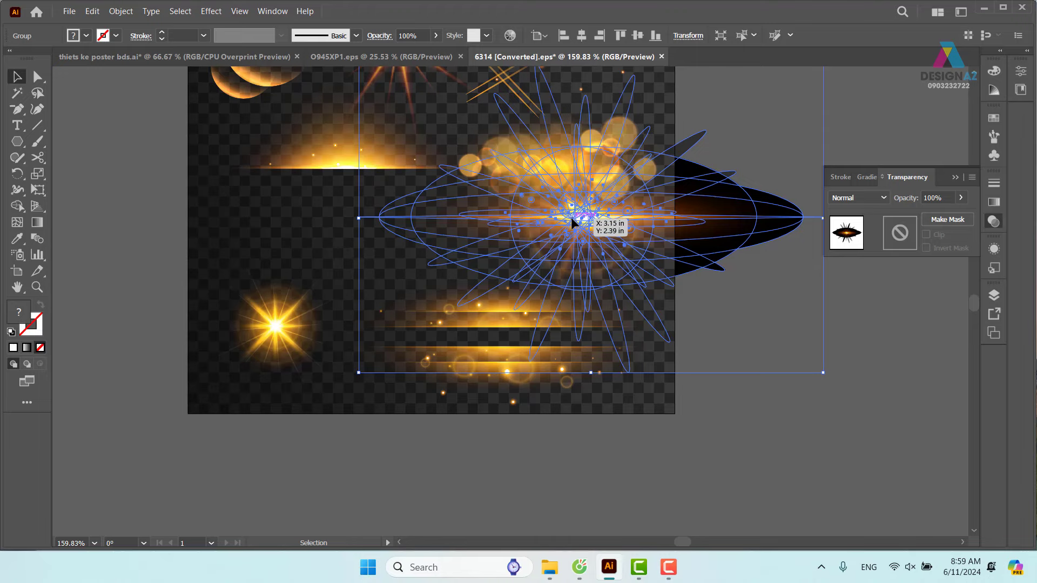
pyautogui.moveTo(571, 217)
pyautogui.mouseDown()
pyautogui.moveTo(381, 278)
pyautogui.moveTo(701, 388)
pyautogui.mouseUp()
pyautogui.hotkey('ctrl', 'v')
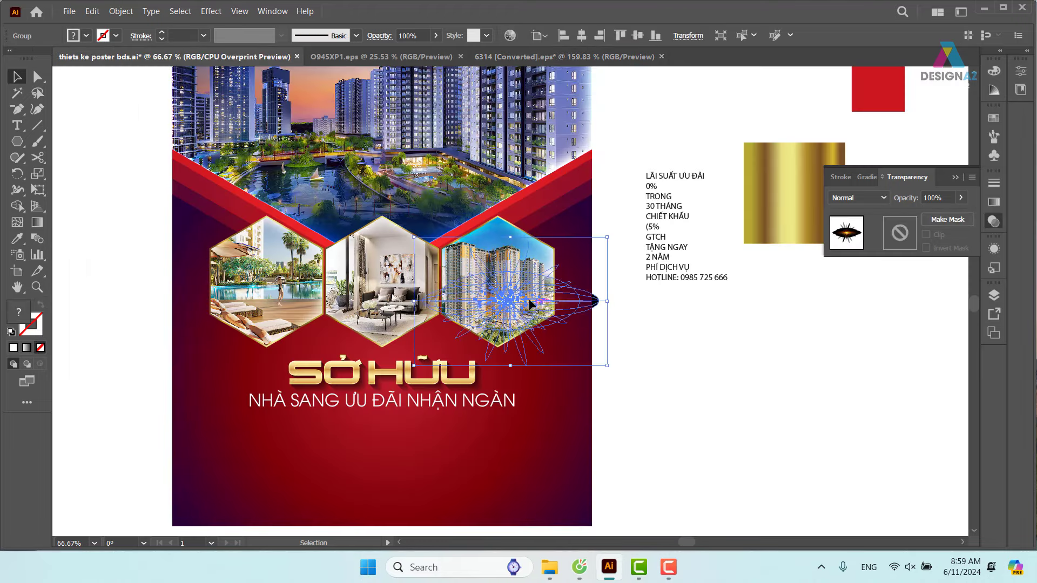
# Step: Place the flare over the SỞ HỮU headline, nudging it slightly down
pyautogui.moveTo(489, 333); pyautogui.dragTo(406, 389)
pyautogui.click(729, 470)
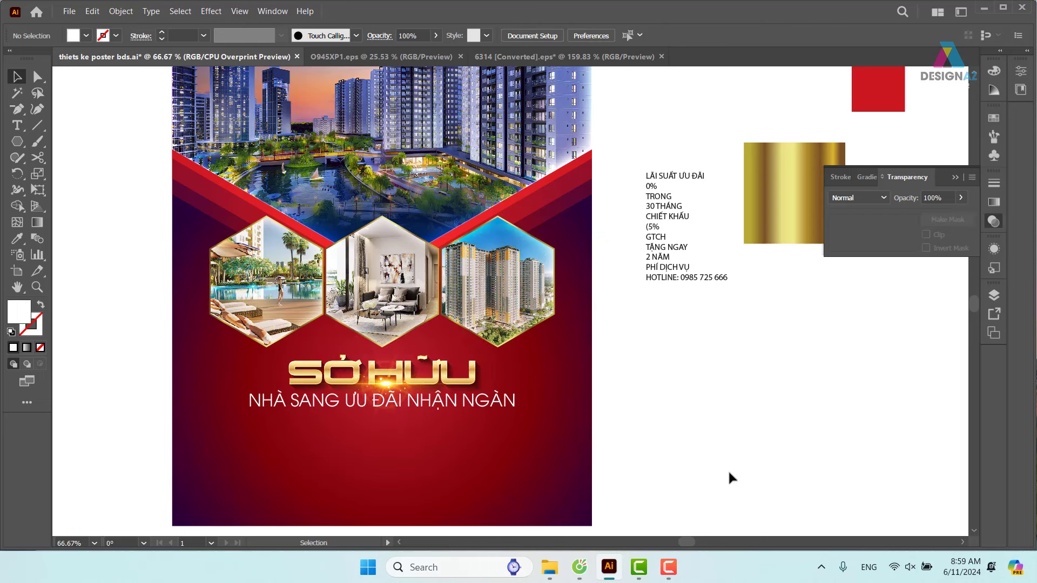
pyautogui.scroll(-3, 729, 356)
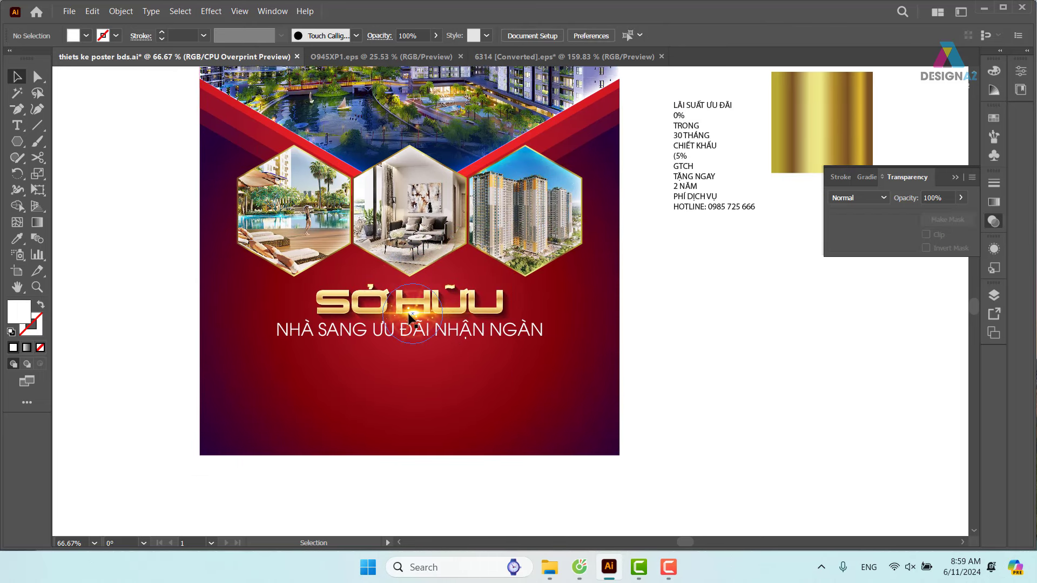
pyautogui.click(411, 317)
pyautogui.press('Down')
pyautogui.press('Down')
pyautogui.press('Down')
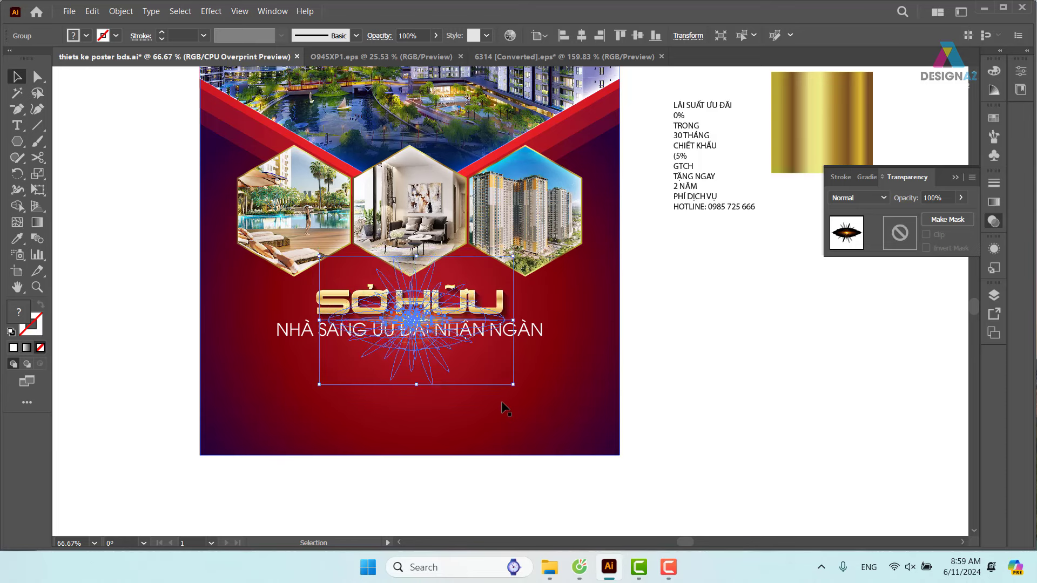
pyautogui.press('Down')
pyautogui.press('Down')
pyautogui.press('Down')
pyautogui.press('Down')
pyautogui.press('Down')
pyautogui.press('Down')
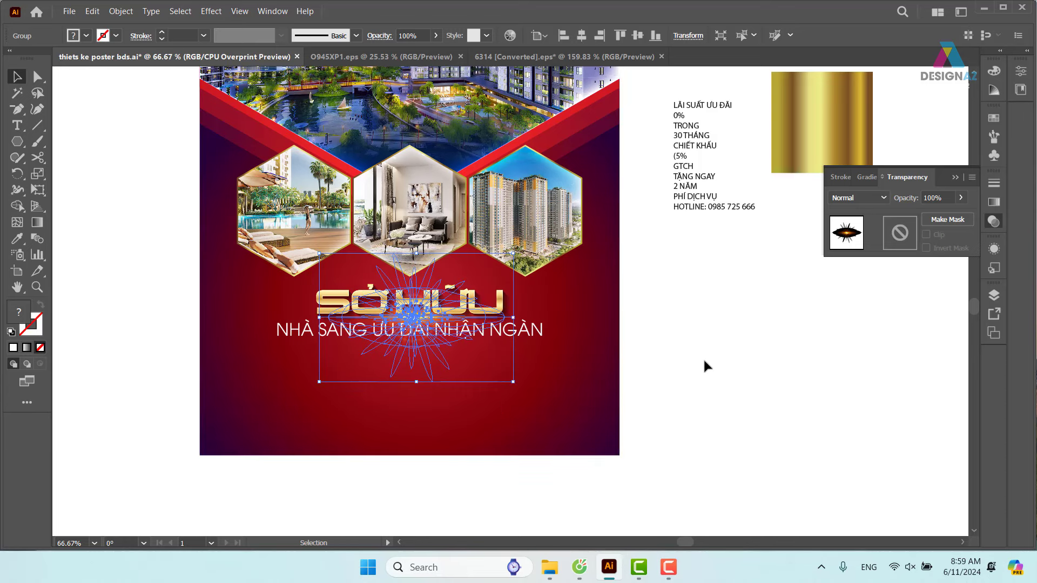
pyautogui.click(702, 357)
pyautogui.scroll(3, 702, 358)
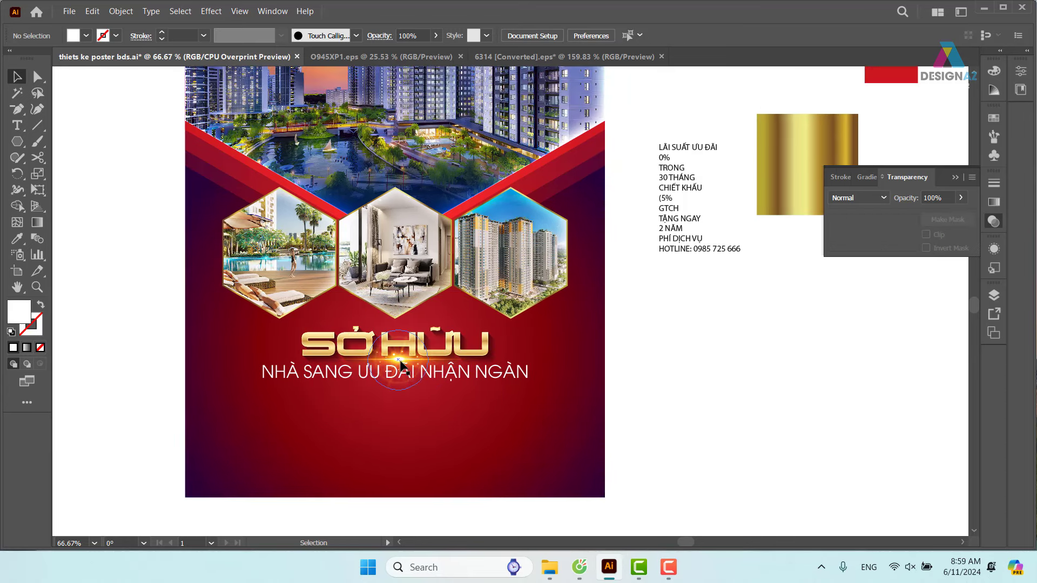
pyautogui.click(400, 367)
pyautogui.click(685, 393)
pyautogui.moveTo(564, 231)
pyautogui.mouseDown()
pyautogui.moveTo(587, 395)
pyautogui.moveTo(603, 318)
pyautogui.mouseUp()
# Step: Paste the golden glow streak from 6314.eps into the poster, rotated about 28° onto the red stripe
pyautogui.click(537, 56)
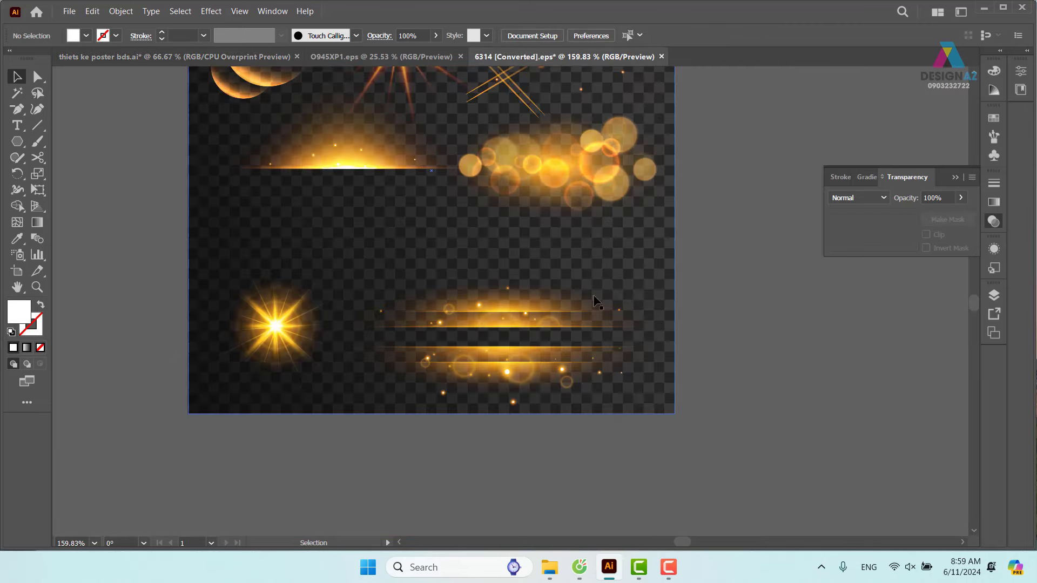
pyautogui.moveTo(488, 183); pyautogui.dragTo(493, 356)
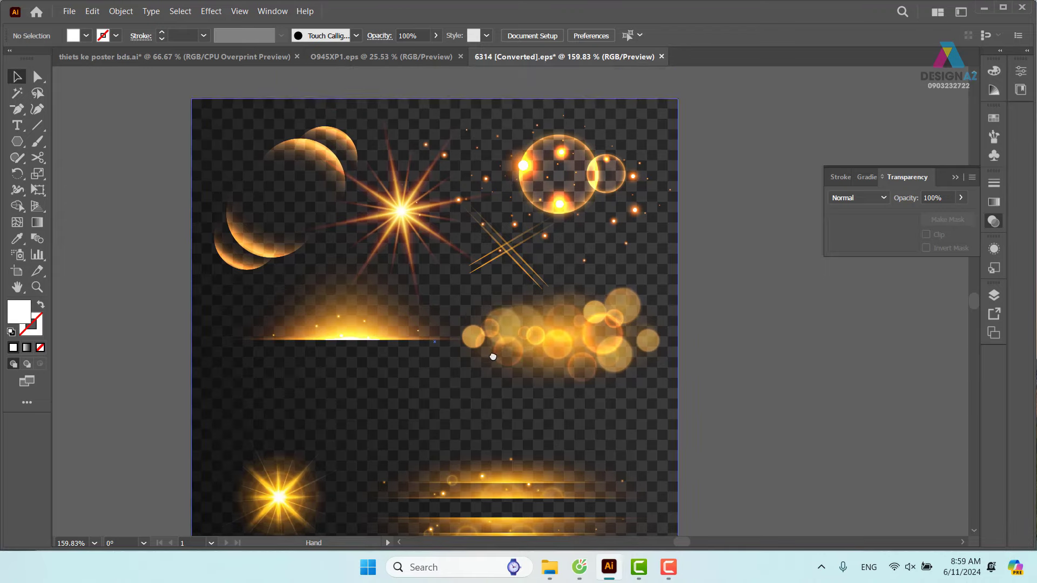
pyautogui.click(382, 335)
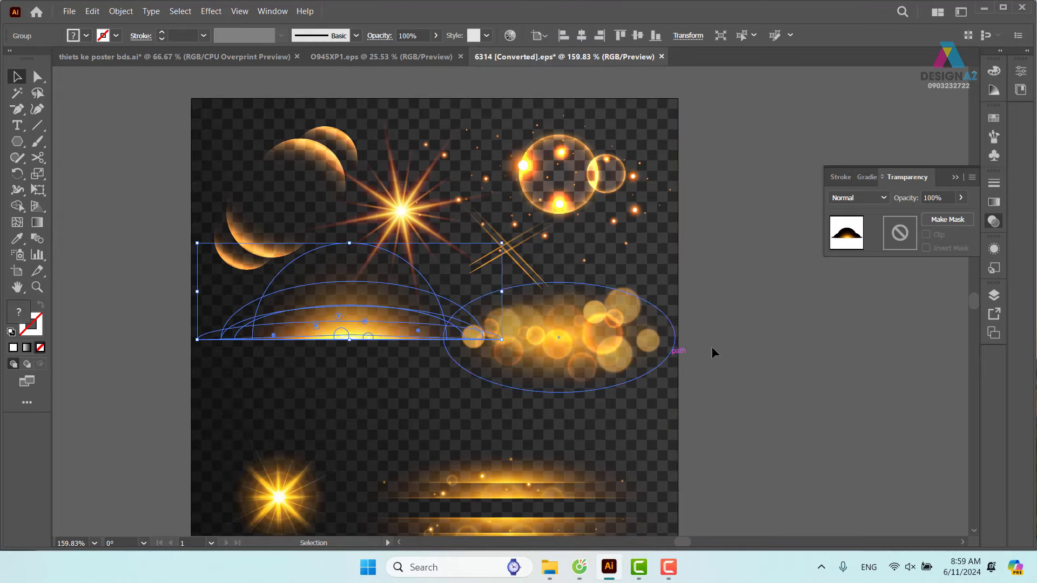
pyautogui.click(713, 350)
pyautogui.click(124, 54)
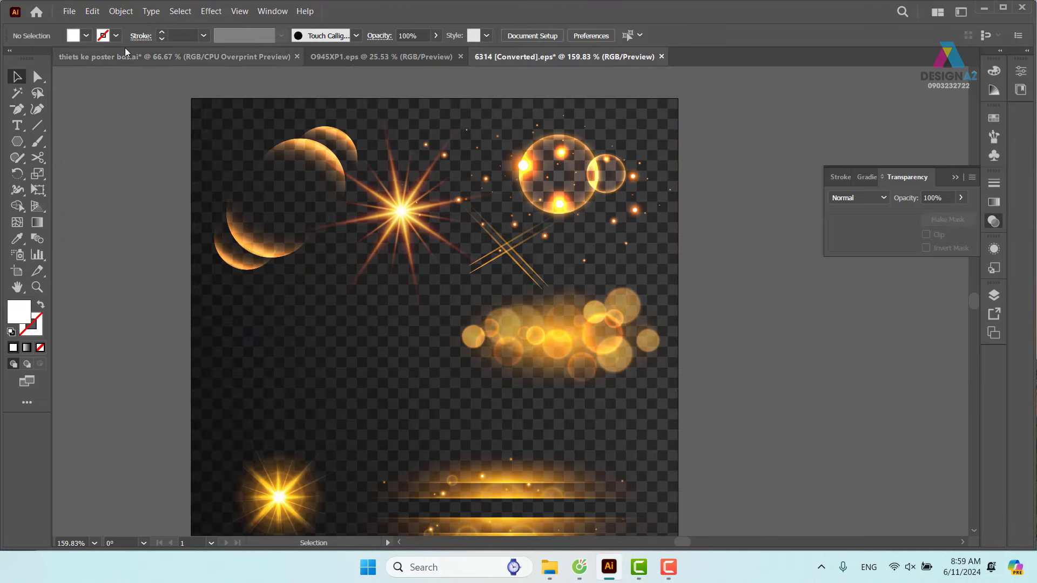
pyautogui.hotkey('ctrl', 'v')
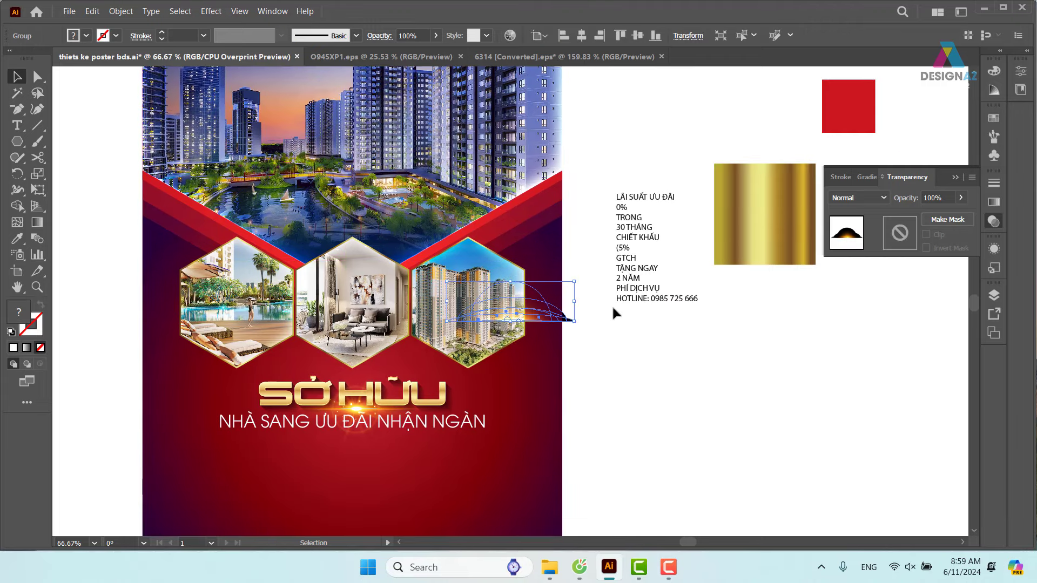
pyautogui.moveTo(587, 280); pyautogui.dragTo(563, 244)
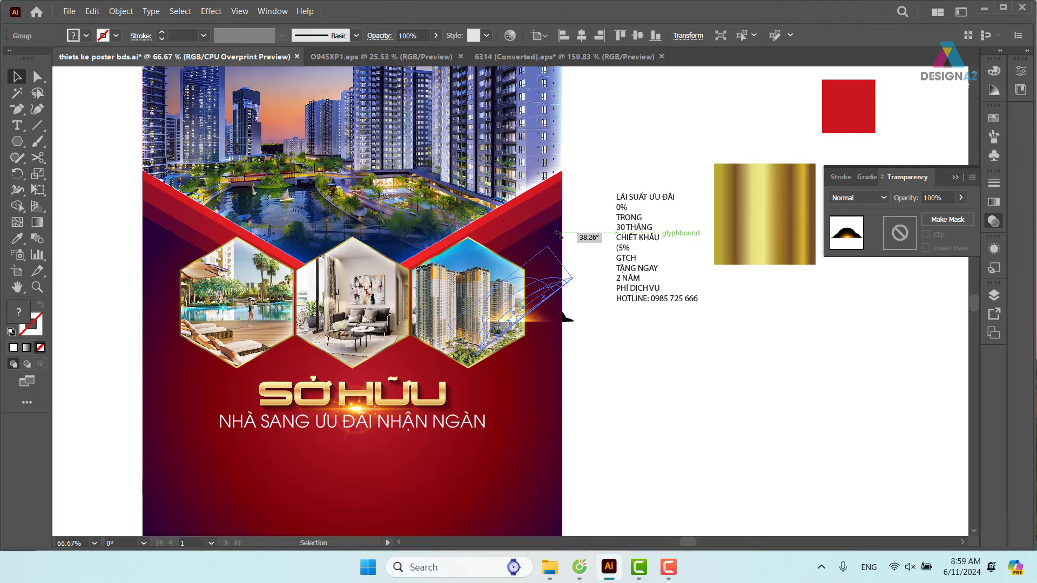
pyautogui.moveTo(565, 287)
pyautogui.mouseDown()
pyautogui.moveTo(506, 201)
pyautogui.moveTo(572, 274)
pyautogui.mouseUp()
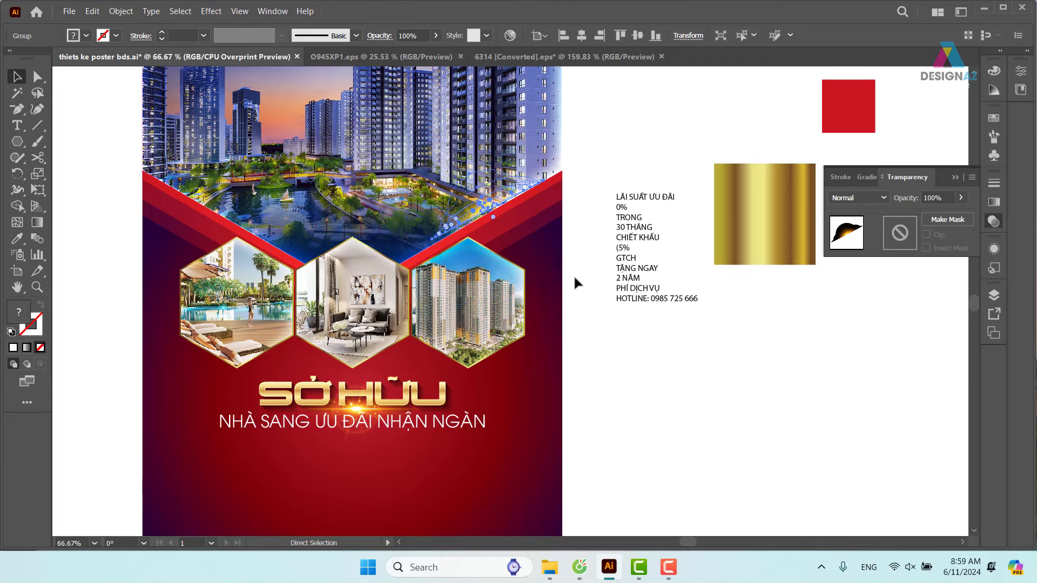
# Step: Zoom in and rotate the glow streak to 30°, seating it along the red stripe's upper edge
pyautogui.hotkey('ctrl', '+')
pyautogui.hotkey('ctrl', '+')
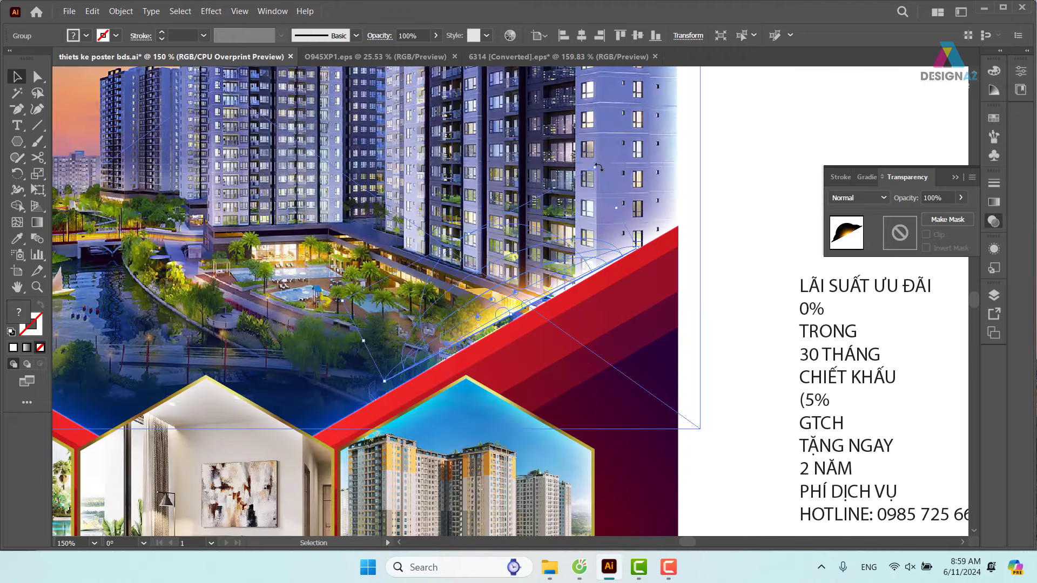
pyautogui.moveTo(598, 163); pyautogui.dragTo(591, 160)
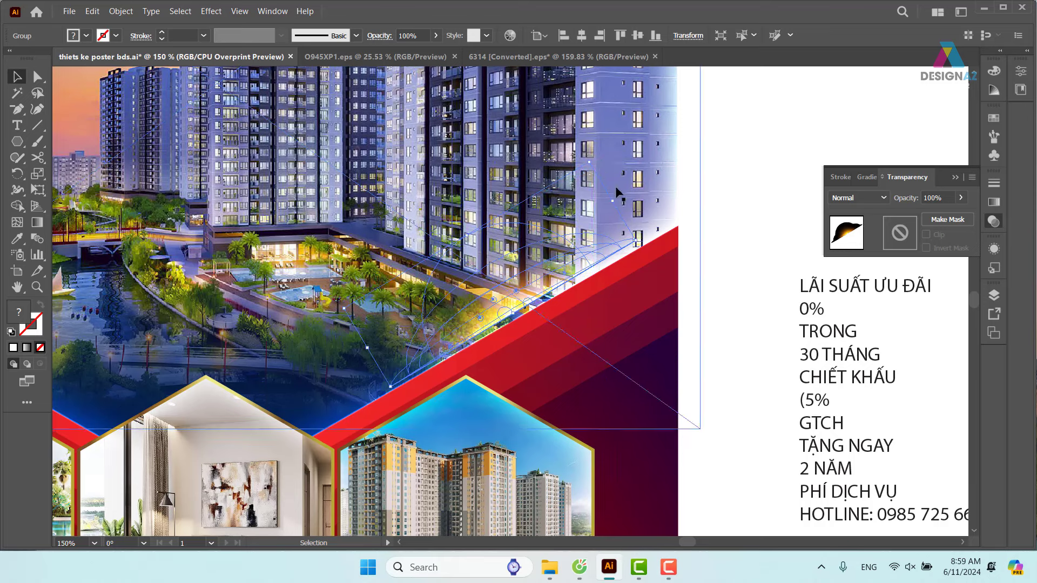
pyautogui.moveTo(639, 241); pyautogui.dragTo(644, 244)
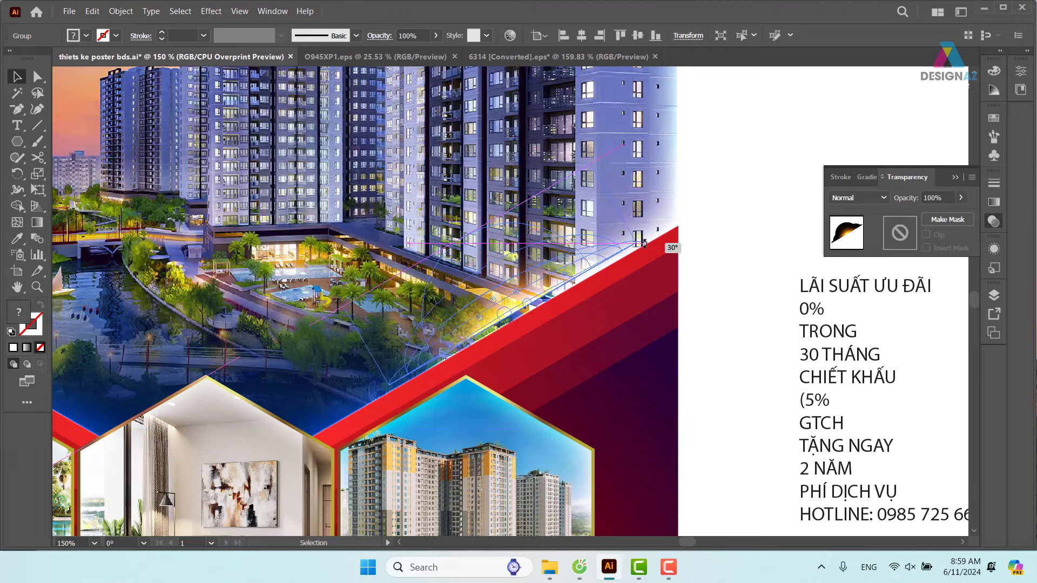
pyautogui.moveTo(538, 300); pyautogui.dragTo(537, 306)
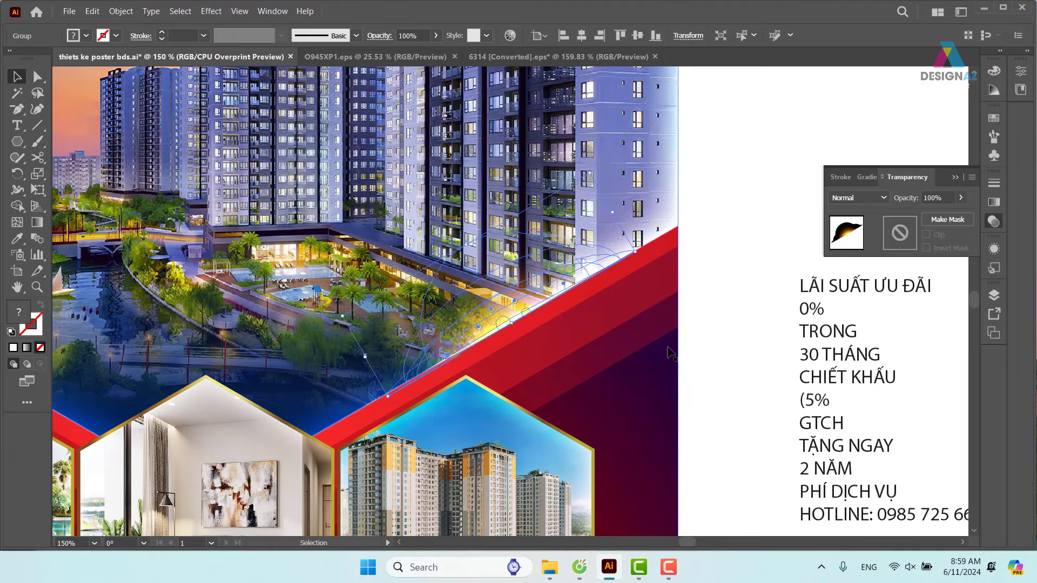
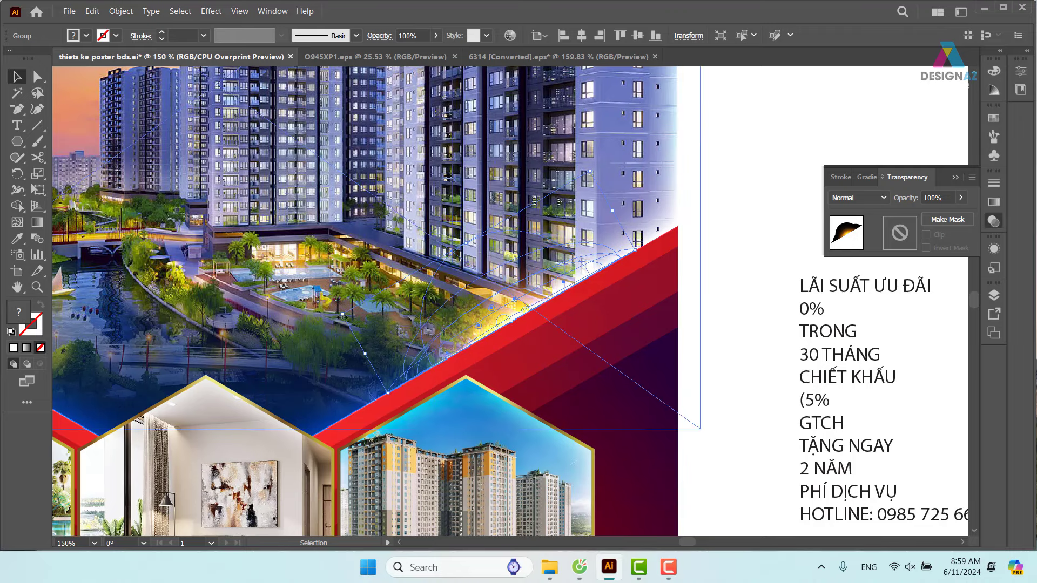
# Step: Resize and reposition the light-streak glow group on the right red band
pyautogui.moveTo(342, 316); pyautogui.dragTo(205, 344)
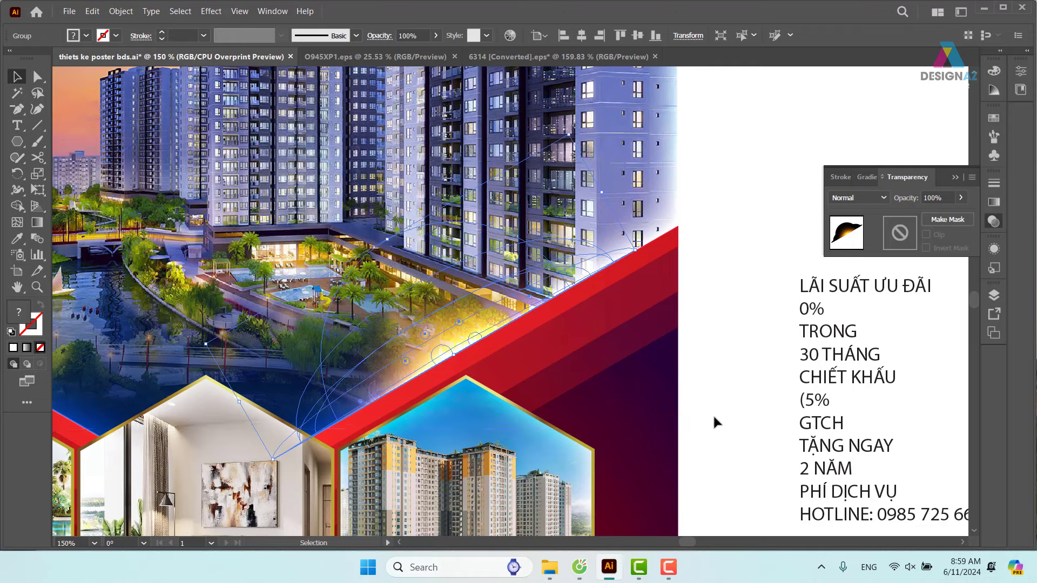
pyautogui.click(721, 381)
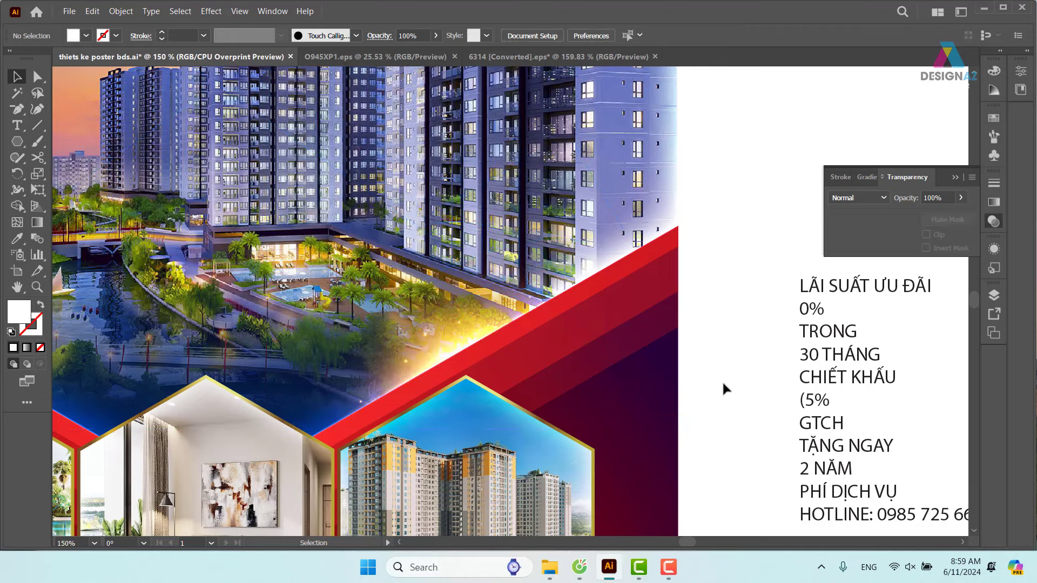
pyautogui.click(453, 329)
pyautogui.moveTo(385, 238); pyautogui.dragTo(450, 295)
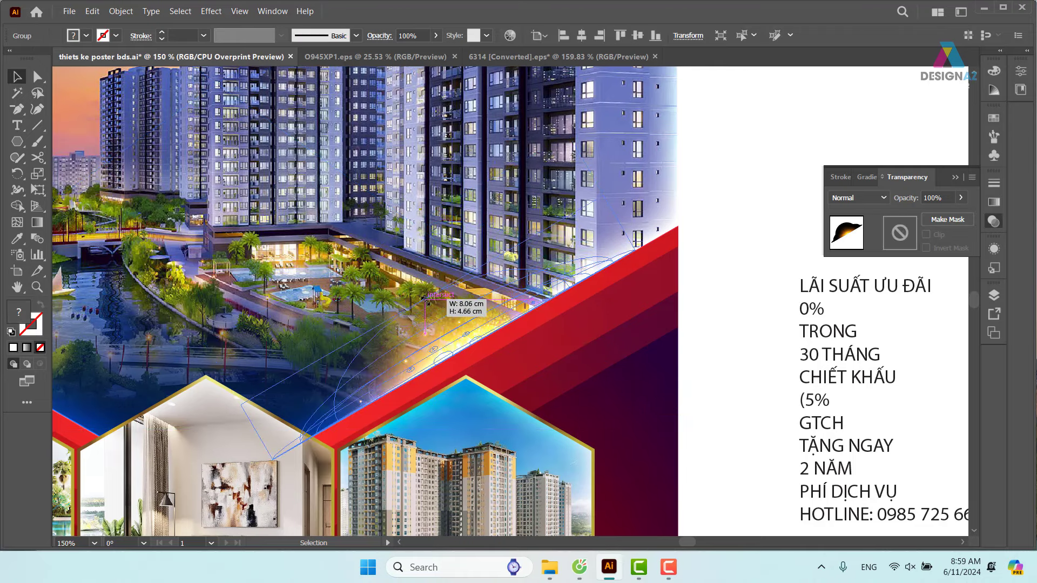
pyautogui.click(708, 421)
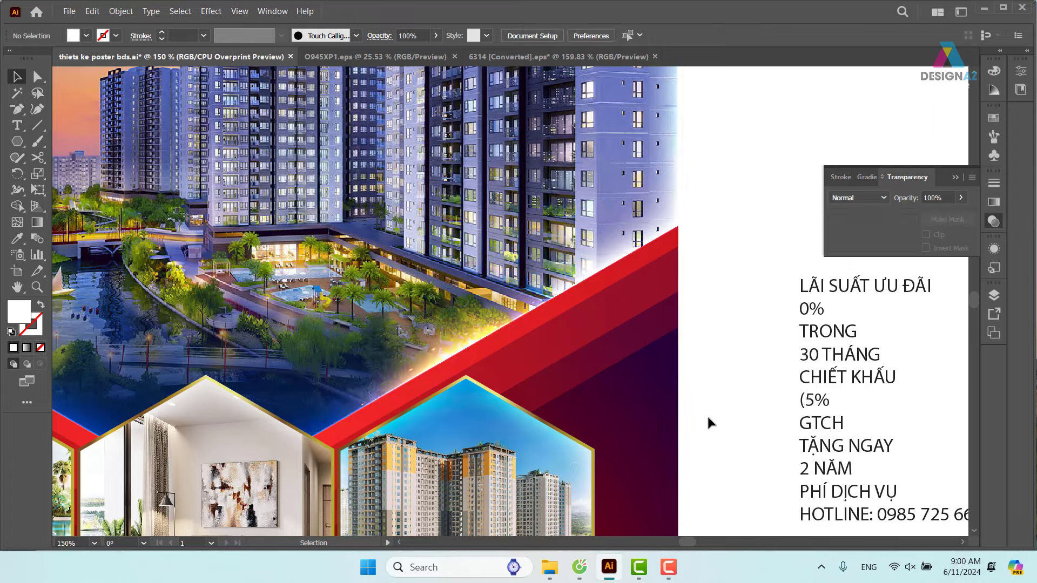
# Step: Make a horizontally mirrored copy of the glow and place it on the left red band
pyautogui.moveTo(706, 414); pyautogui.dragTo(932, 347)
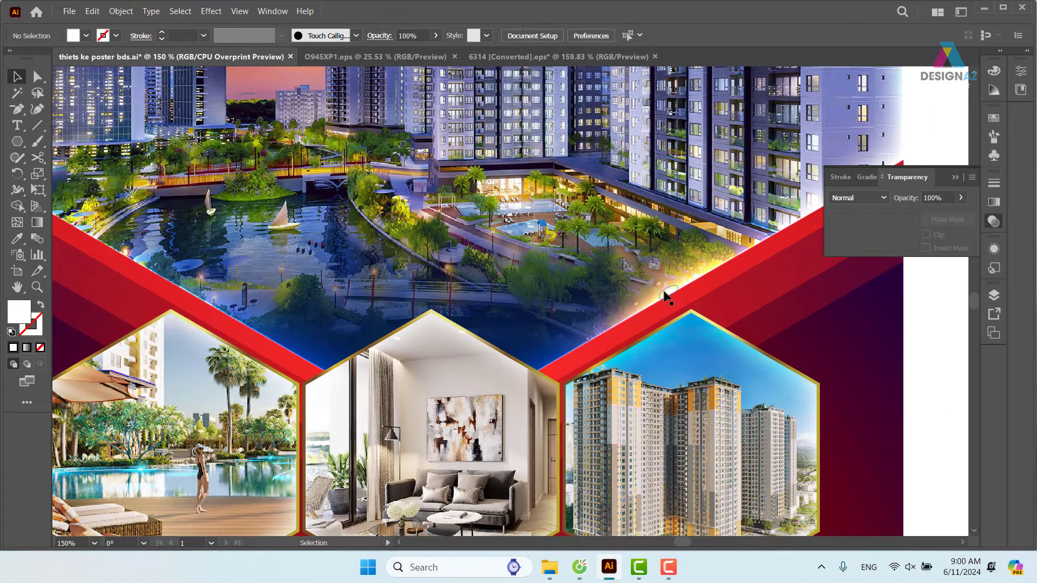
pyautogui.moveTo(667, 296); pyautogui.dragTo(237, 224)
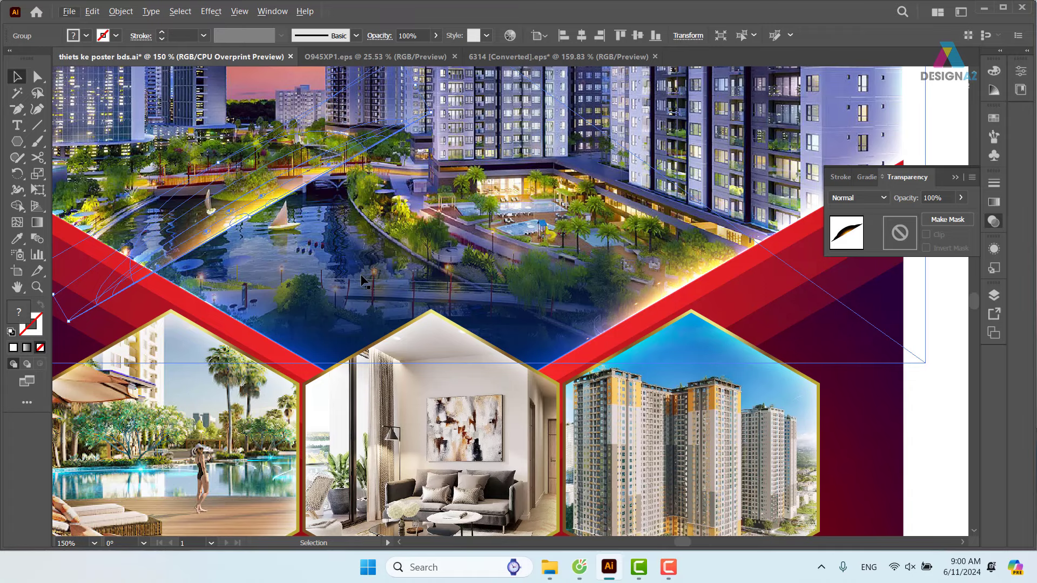
pyautogui.hotkey('ctrl', 'z')
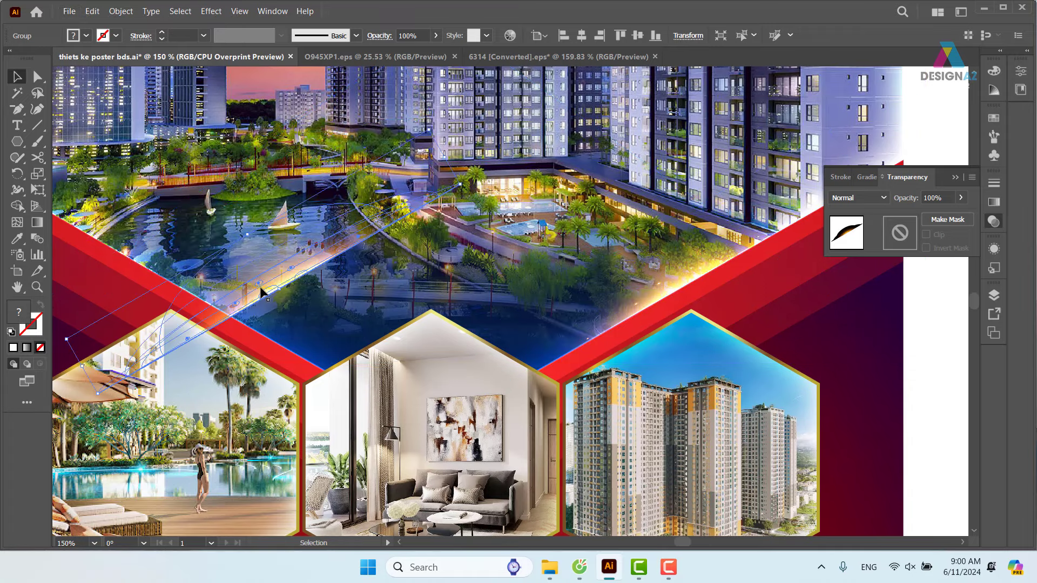
pyautogui.press('o')
pyautogui.moveTo(265, 291); pyautogui.dragTo(105, 296)
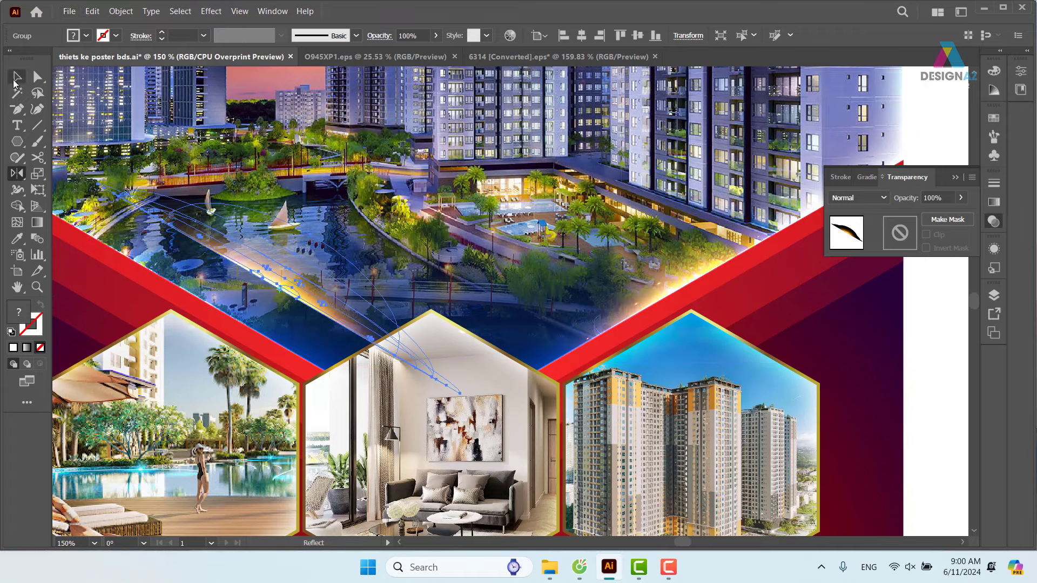
pyautogui.click(15, 80)
pyautogui.moveTo(326, 316); pyautogui.dragTo(268, 367)
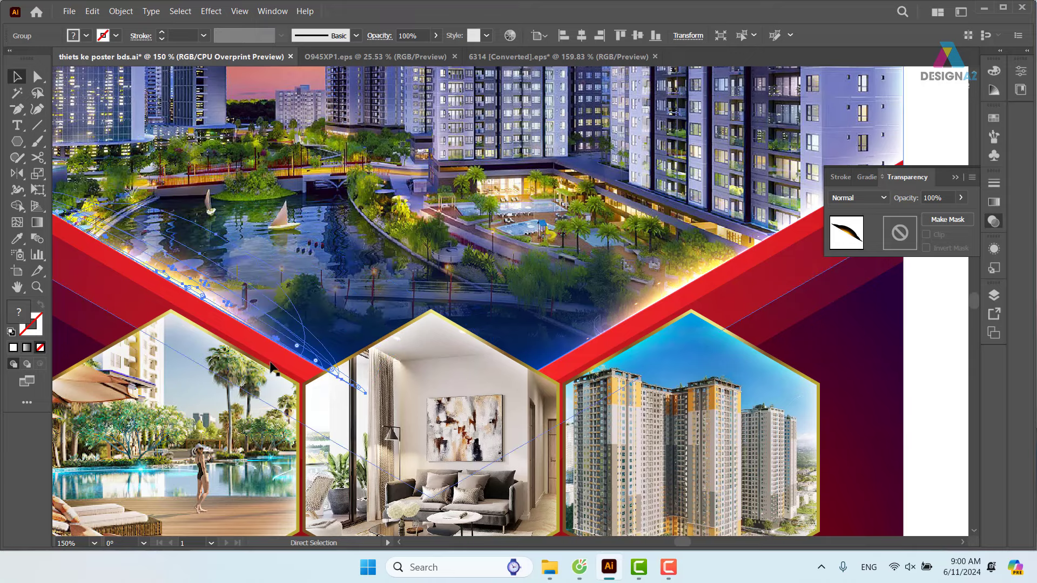
pyautogui.hotkey('ctrl', '-')
pyautogui.hotkey('ctrl', '-')
pyautogui.hotkey('ctrl', '-')
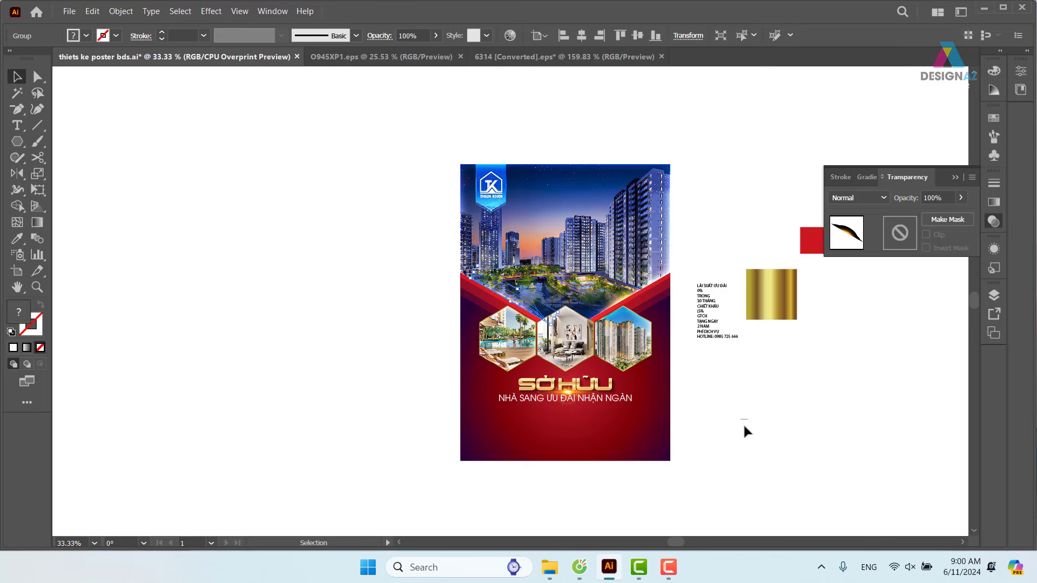
# Step: Scale the lens-flare glow on the SỞ HỮU title and shift it slightly left
pyautogui.click(743, 427)
pyautogui.moveTo(743, 427); pyautogui.dragTo(566, 384)
pyautogui.press('z')
pyautogui.moveTo(375, 336); pyautogui.dragTo(657, 399)
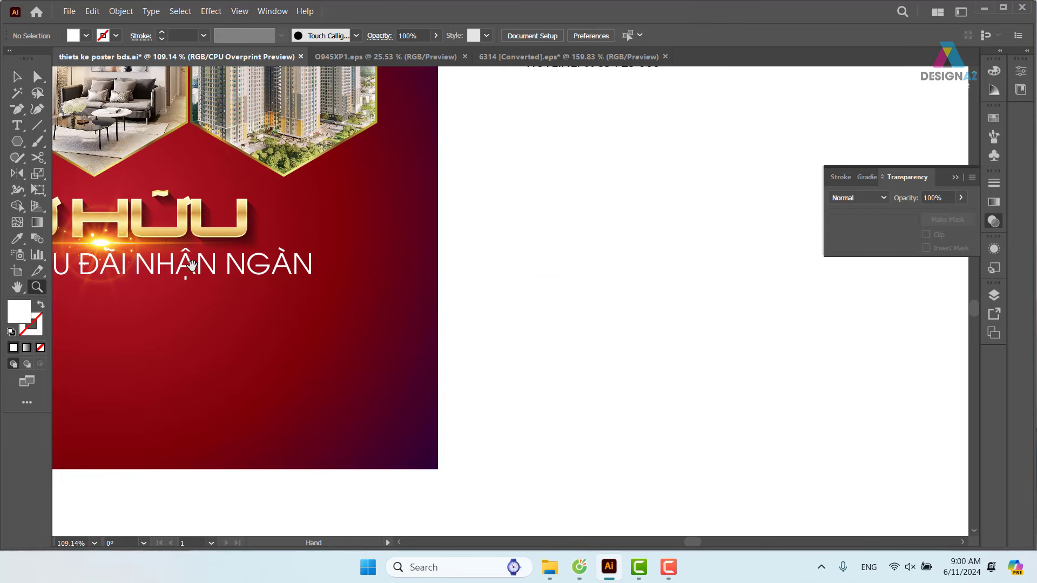
pyautogui.moveTo(205, 278); pyautogui.dragTo(493, 278)
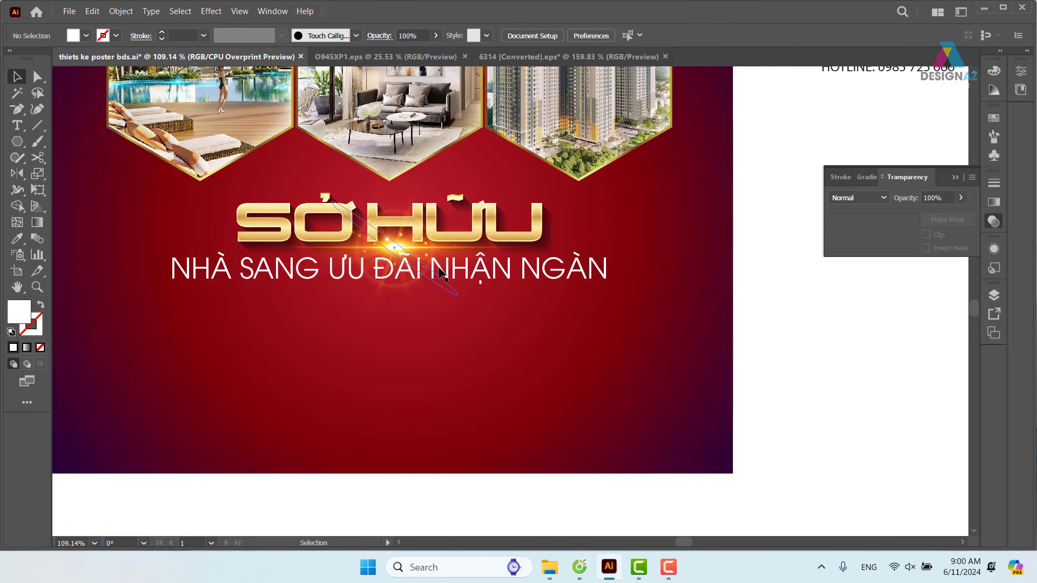
pyautogui.click(413, 253)
pyautogui.moveTo(589, 122)
pyautogui.mouseDown()
pyautogui.moveTo(770, 182)
pyautogui.moveTo(589, 123)
pyautogui.mouseUp()
pyautogui.moveTo(395, 246); pyautogui.dragTo(390, 246)
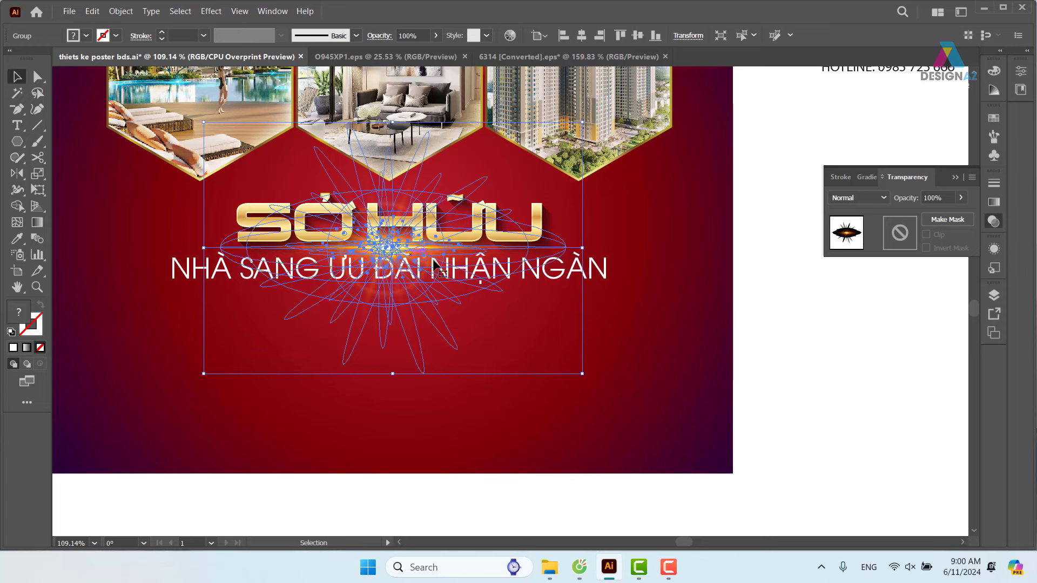
pyautogui.click(816, 370)
# Step: Nudge the title text and its flare slightly upward as one block
pyautogui.moveTo(684, 361); pyautogui.dragTo(659, 364)
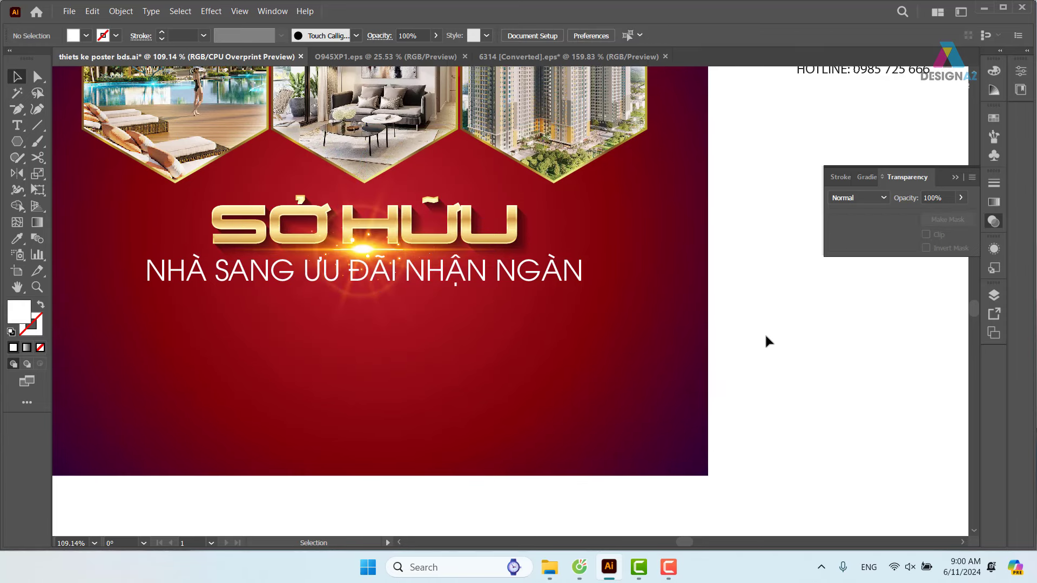
pyautogui.moveTo(769, 341); pyautogui.dragTo(162, 238)
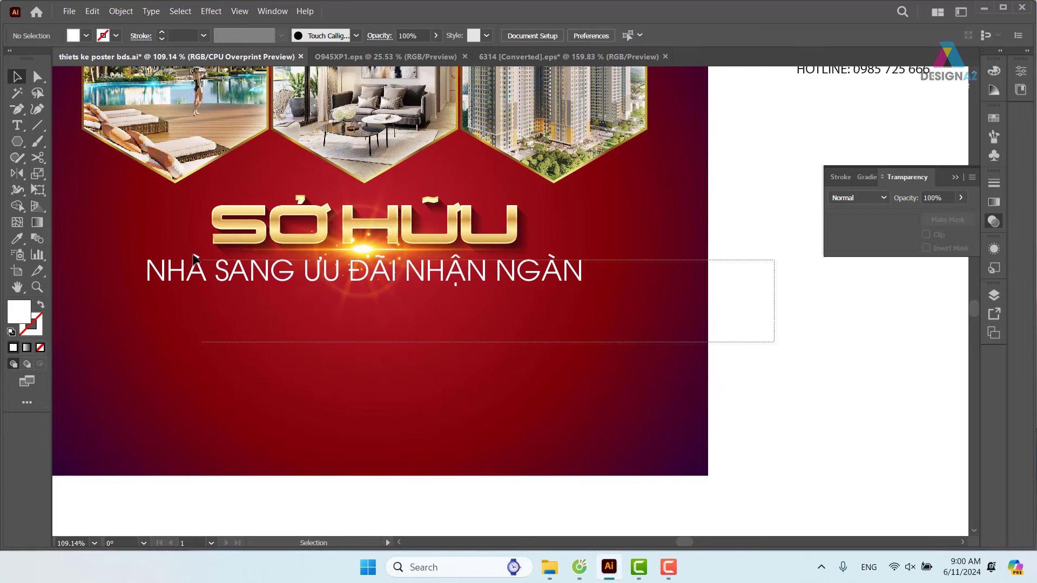
pyautogui.keyDown('shift'); pyautogui.click(695, 405); pyautogui.keyUp('shift')
pyautogui.moveTo(390, 236); pyautogui.dragTo(390, 224)
pyautogui.click(804, 363)
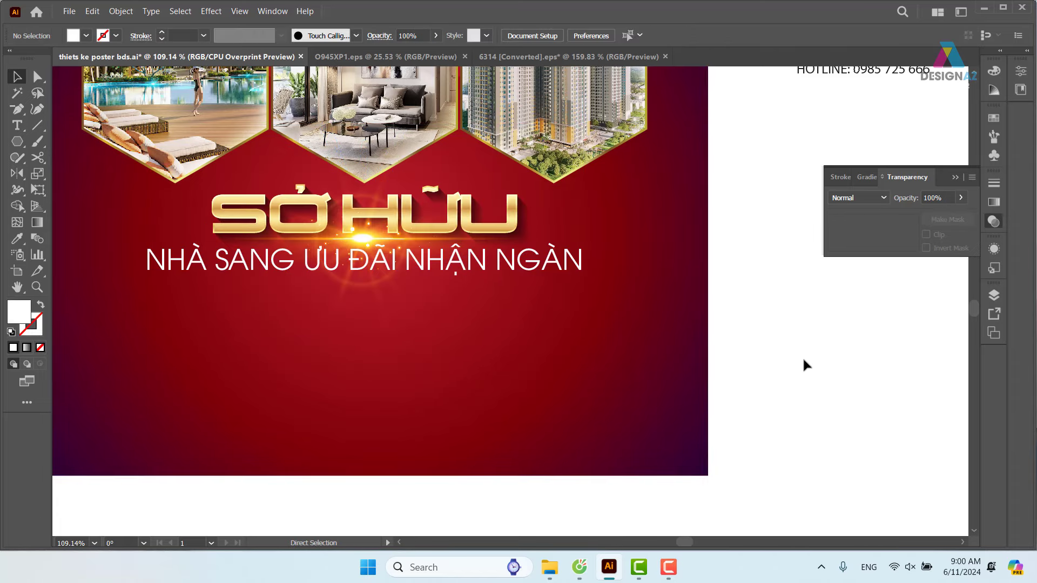
pyautogui.hotkey('ctrl', '-')
pyautogui.hotkey('ctrl', '-')
pyautogui.hotkey('ctrl', '-')
pyautogui.scroll(1, 707, 300)
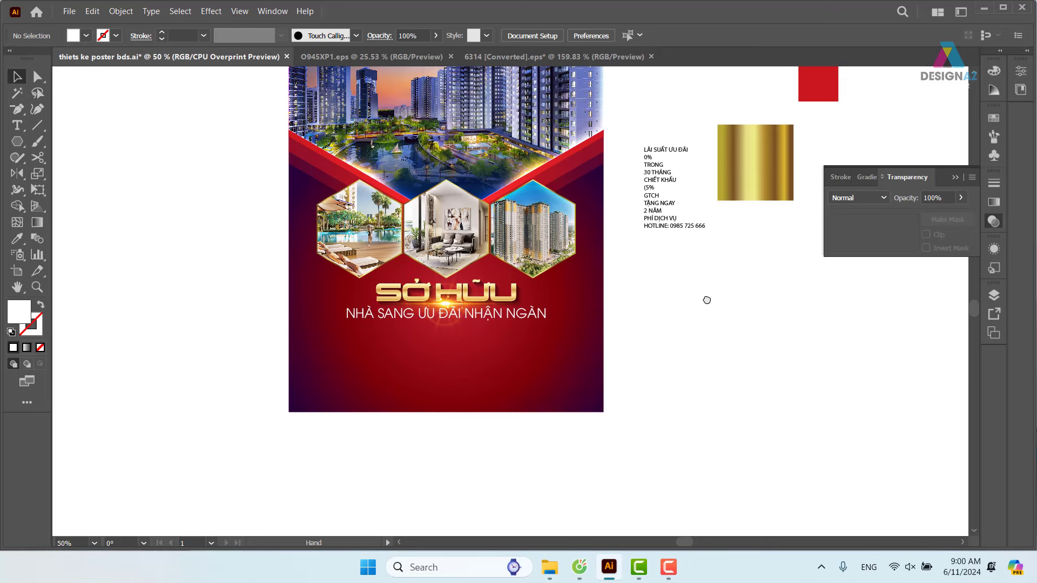
pyautogui.moveTo(693, 355); pyautogui.dragTo(346, 319)
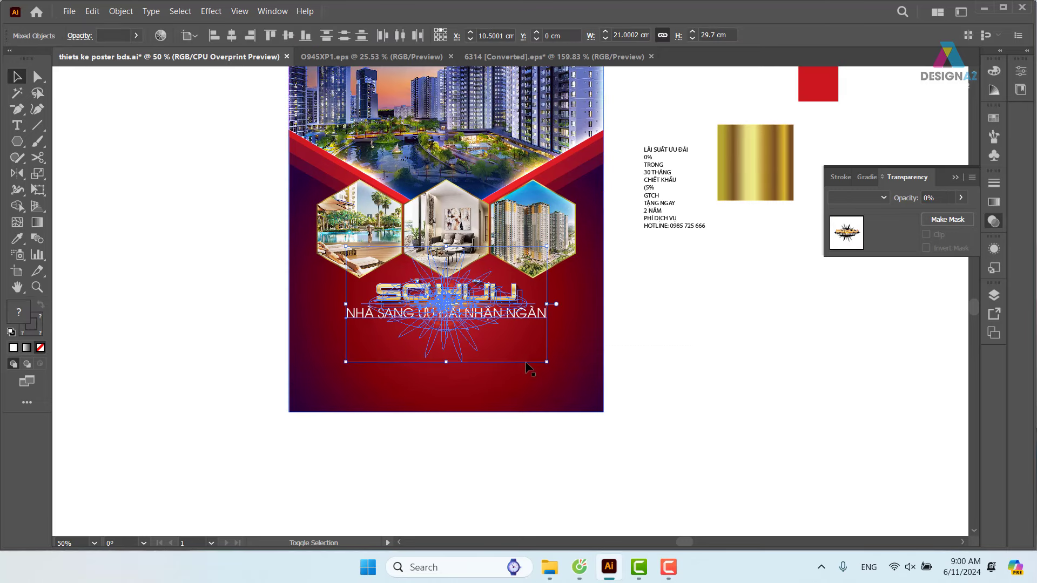
pyautogui.moveTo(471, 297); pyautogui.dragTo(470, 294)
pyautogui.click(695, 356)
pyautogui.hscroll(3, 695, 357)
# Step: Cut the LÃI SUẤT ƯU ĐÃI line out of the offer text block
pyautogui.press('z')
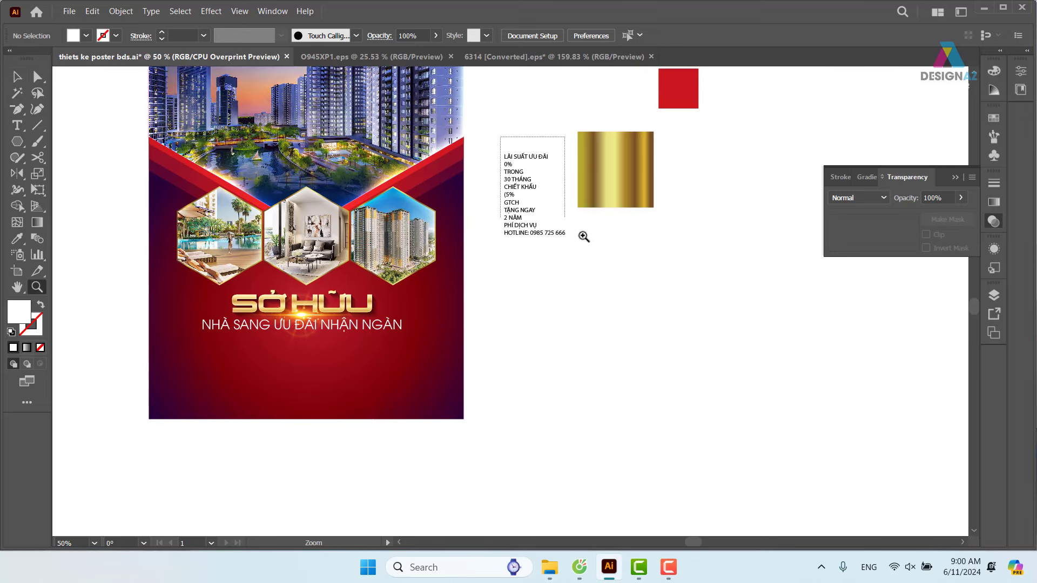
pyautogui.moveTo(583, 236); pyautogui.dragTo(611, 283)
pyautogui.hscroll(-3, 540, 243)
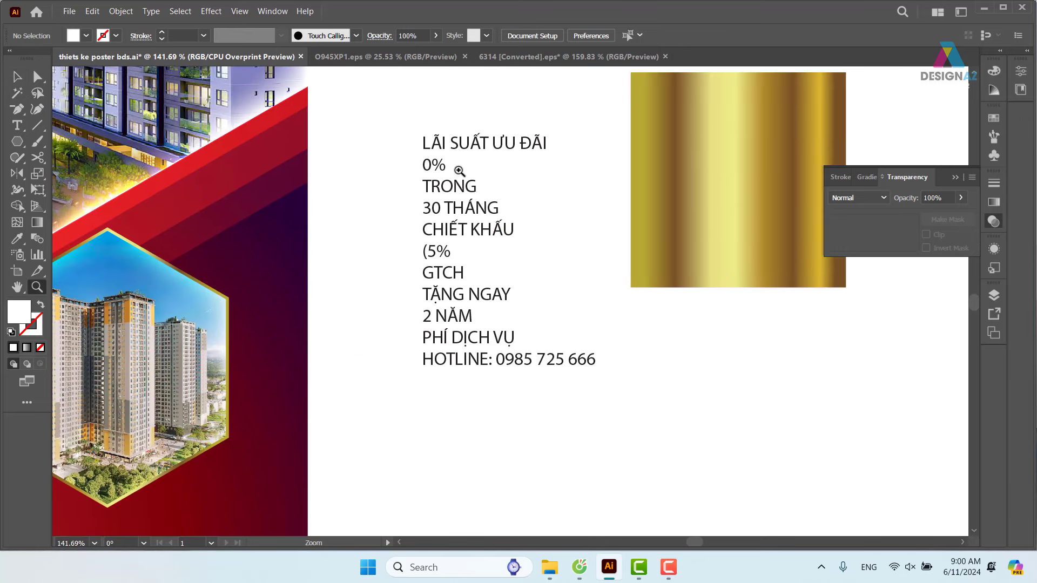
pyautogui.press('v')
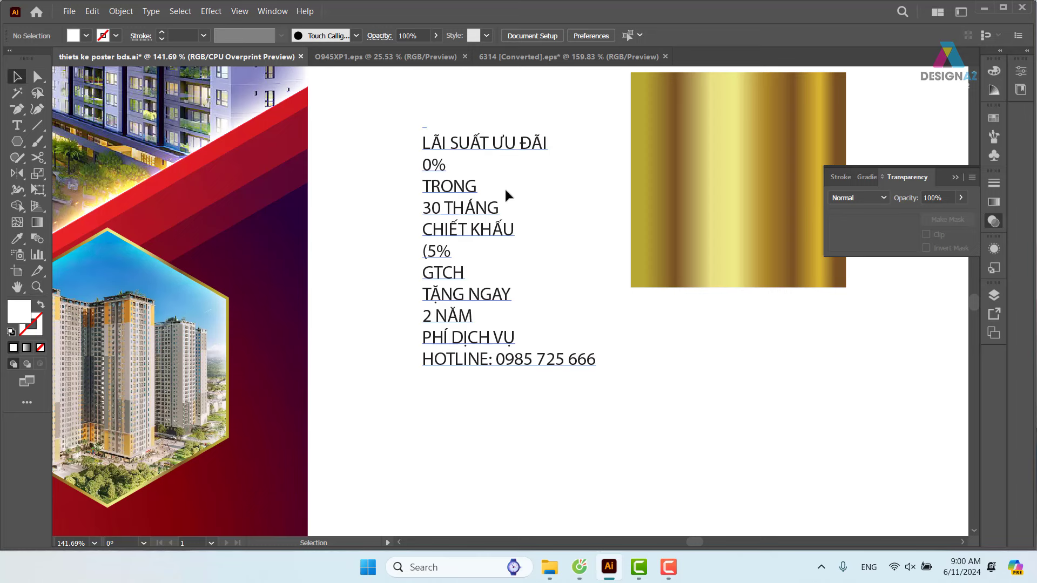
pyautogui.click(468, 150)
pyautogui.press('t')
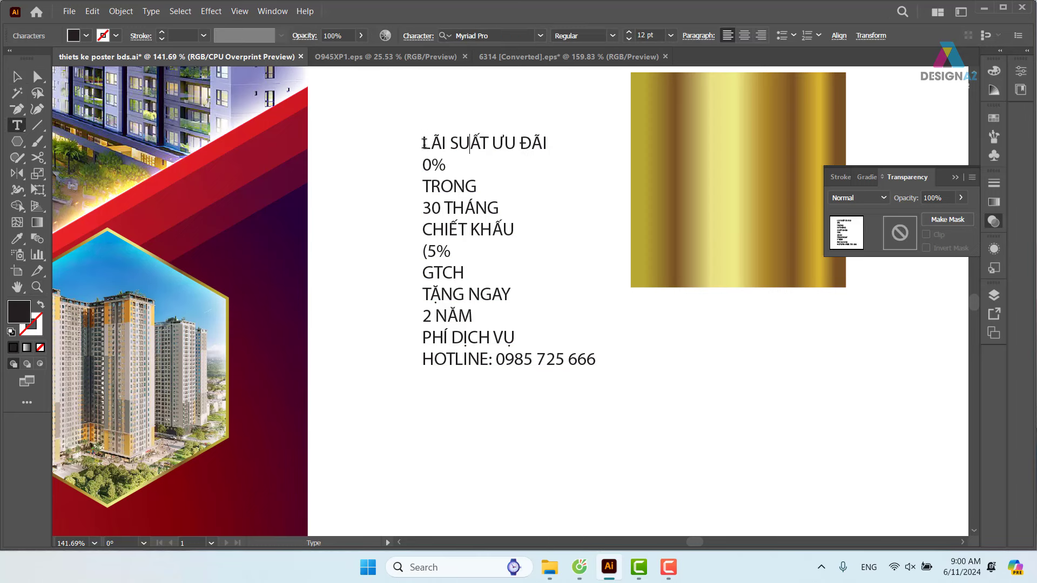
pyautogui.moveTo(466, 150); pyautogui.dragTo(509, 143)
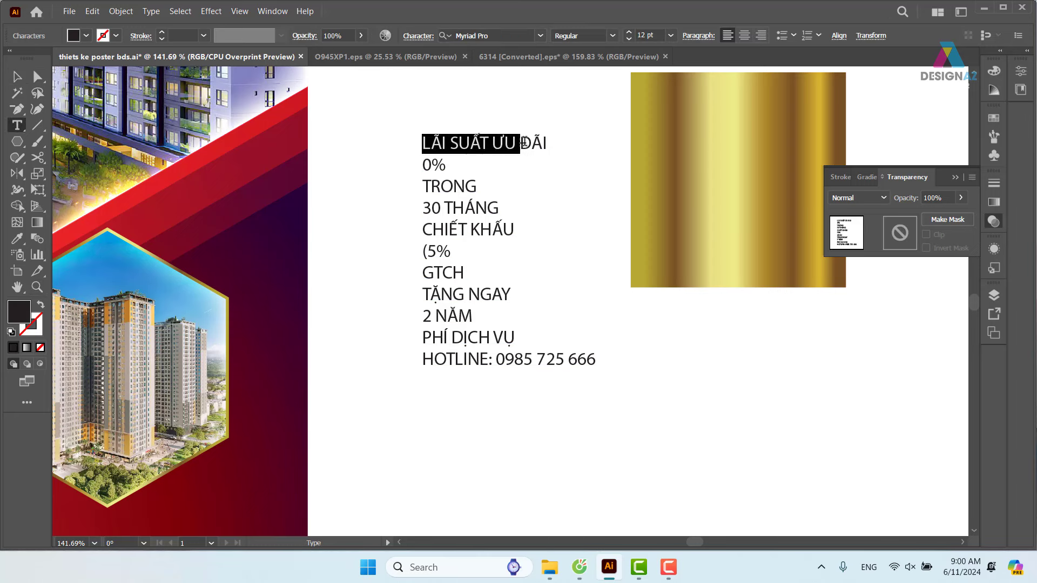
pyautogui.press('ctrl')
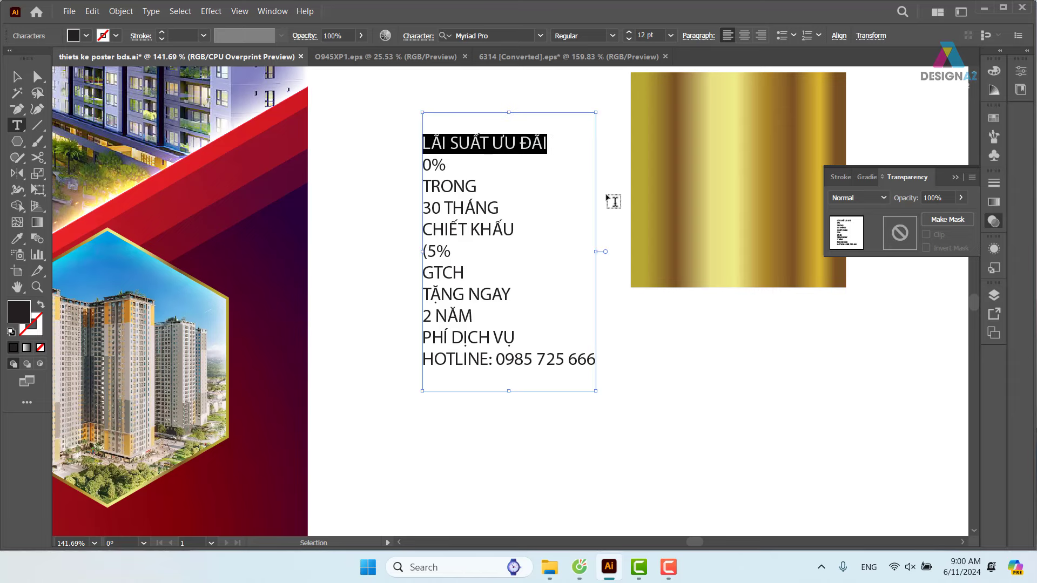
pyautogui.hotkey('ctrl', 'x')
# Step: Paste LÃI SUẤT ƯU ĐÃI as new text on the red area below the subtitle
pyautogui.press('Escape')
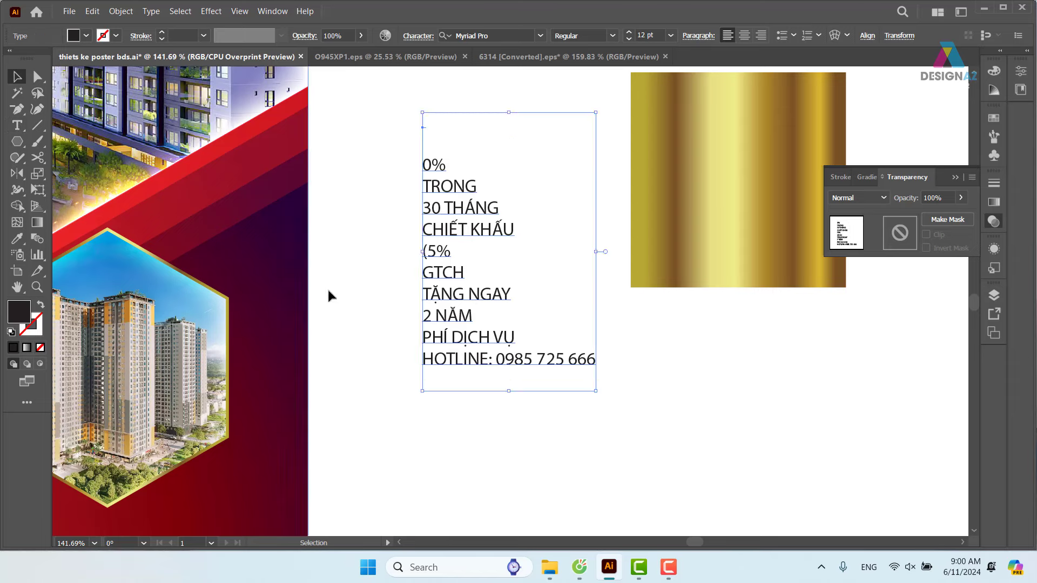
pyautogui.moveTo(331, 293); pyautogui.dragTo(697, 132)
pyautogui.moveTo(314, 332); pyautogui.dragTo(460, 442)
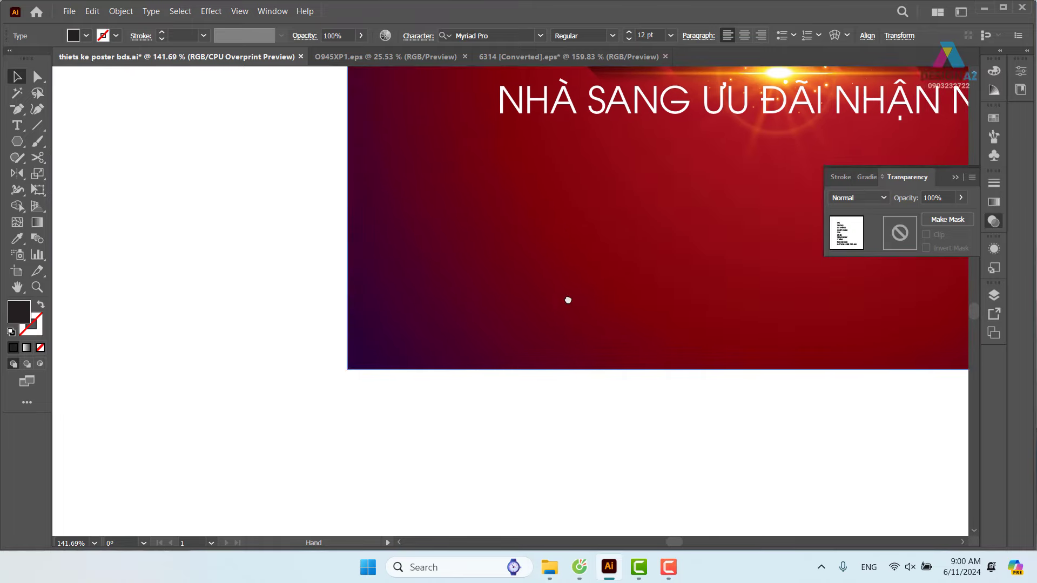
pyautogui.keyDown('ctrl'); pyautogui.click(449, 465); pyautogui.keyUp('ctrl')
pyautogui.hotkey('ctrl', 'f')
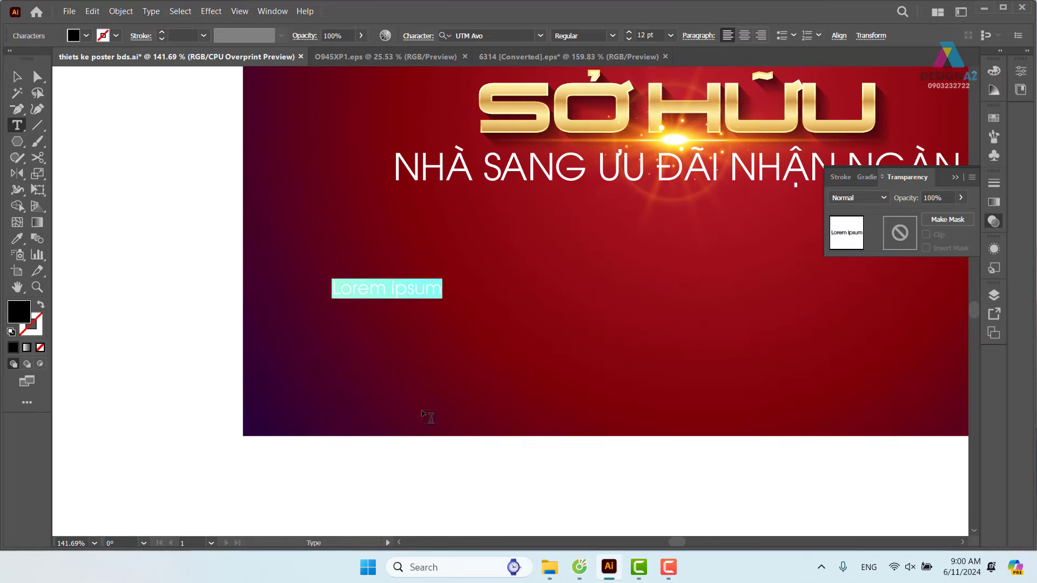
pyautogui.click(17, 77)
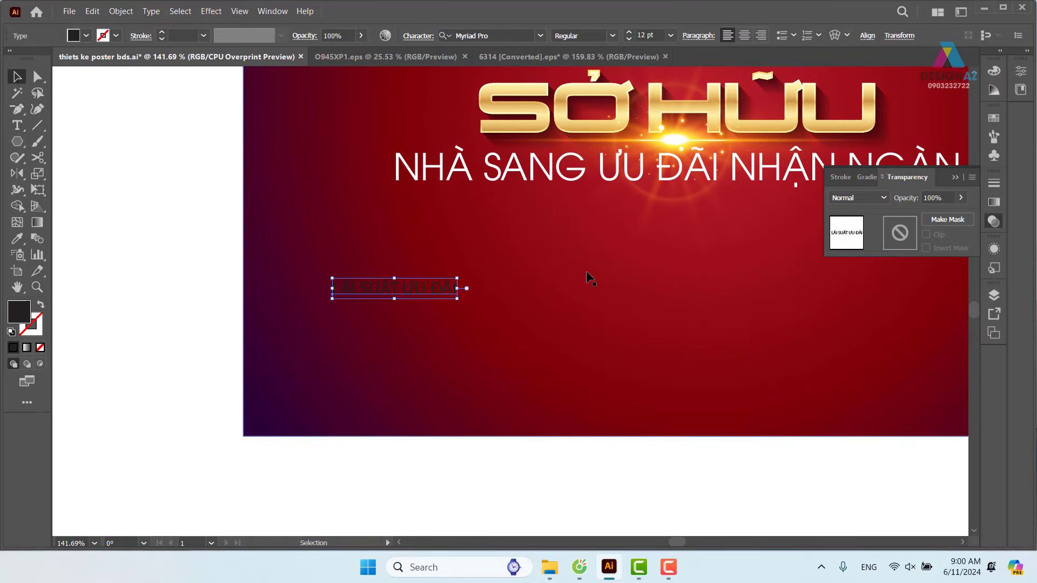
# Step: Fill the LÃI SUẤT ƯU ĐÃI heading with the orange swatch
pyautogui.press('i')
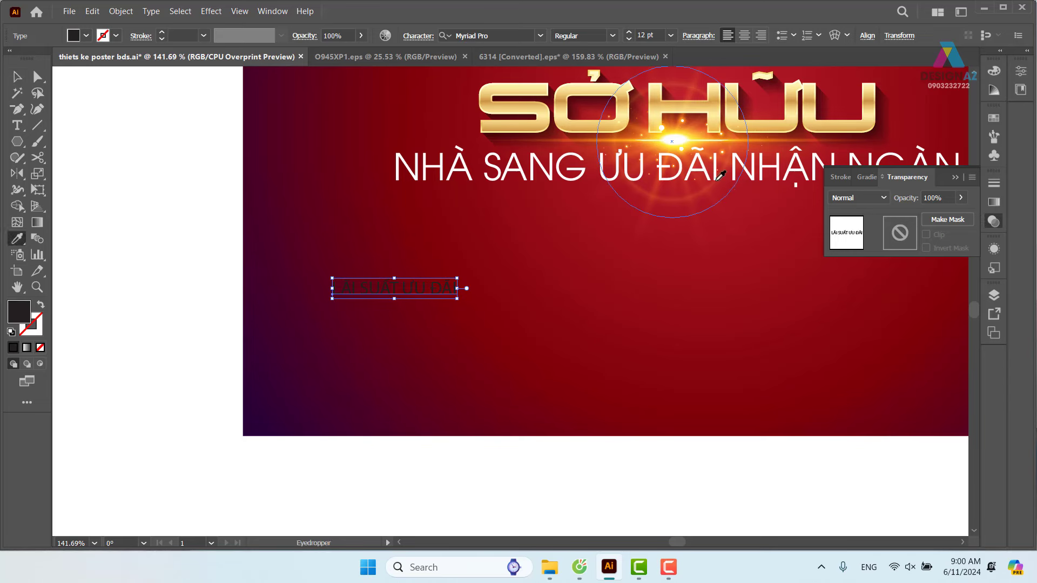
pyautogui.click(864, 116)
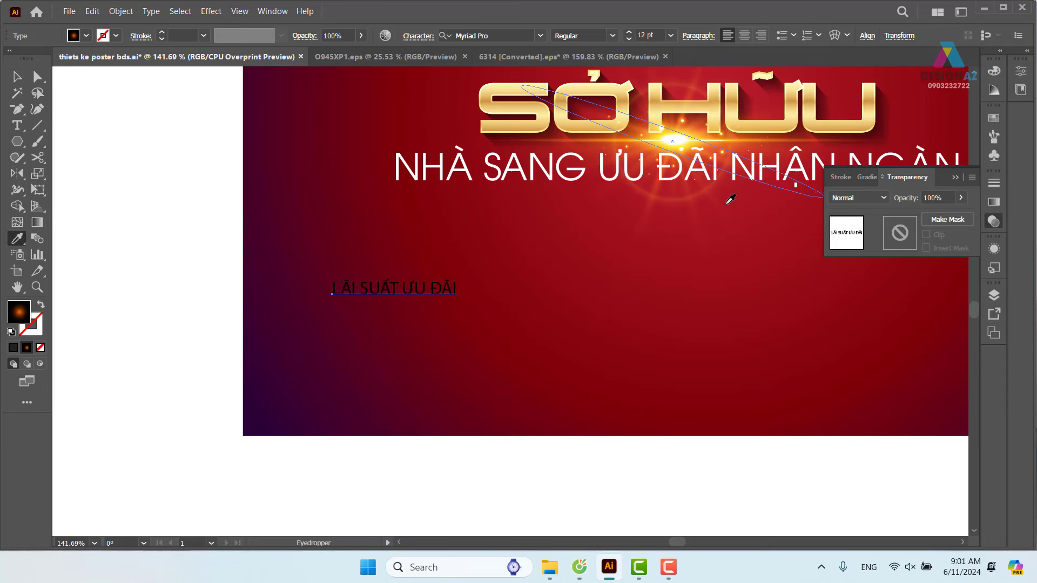
pyautogui.click(994, 118)
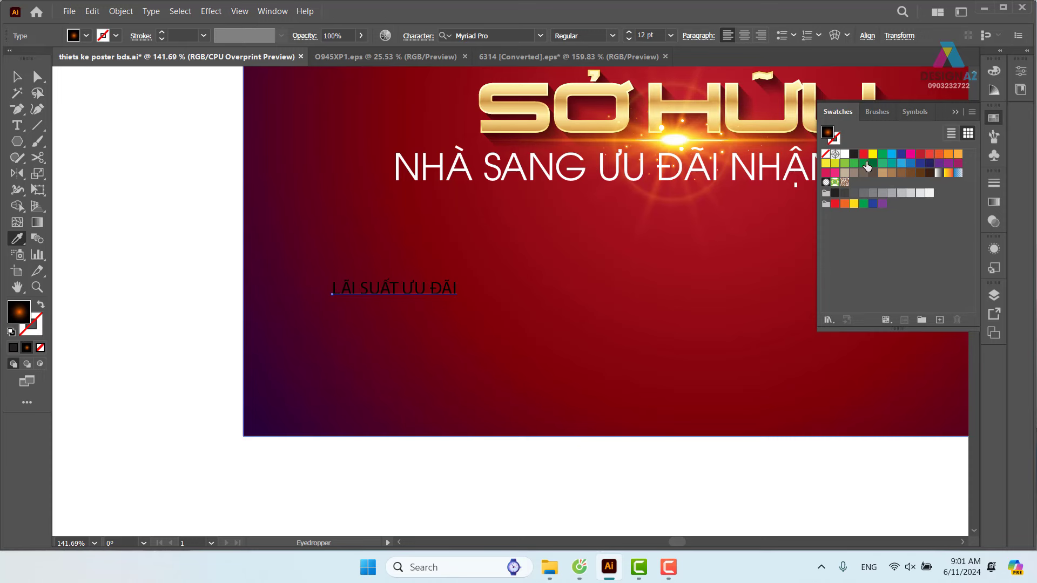
pyautogui.click(958, 156)
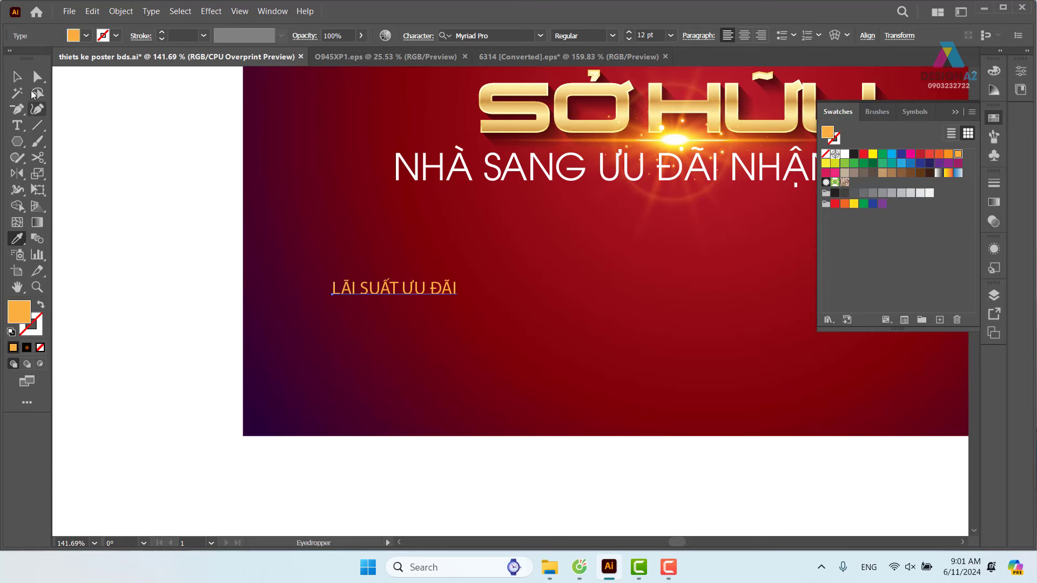
# Step: Move the orange heading down and to the left
pyautogui.click(16, 76)
pyautogui.click(112, 222)
pyautogui.moveTo(415, 290); pyautogui.dragTo(400, 312)
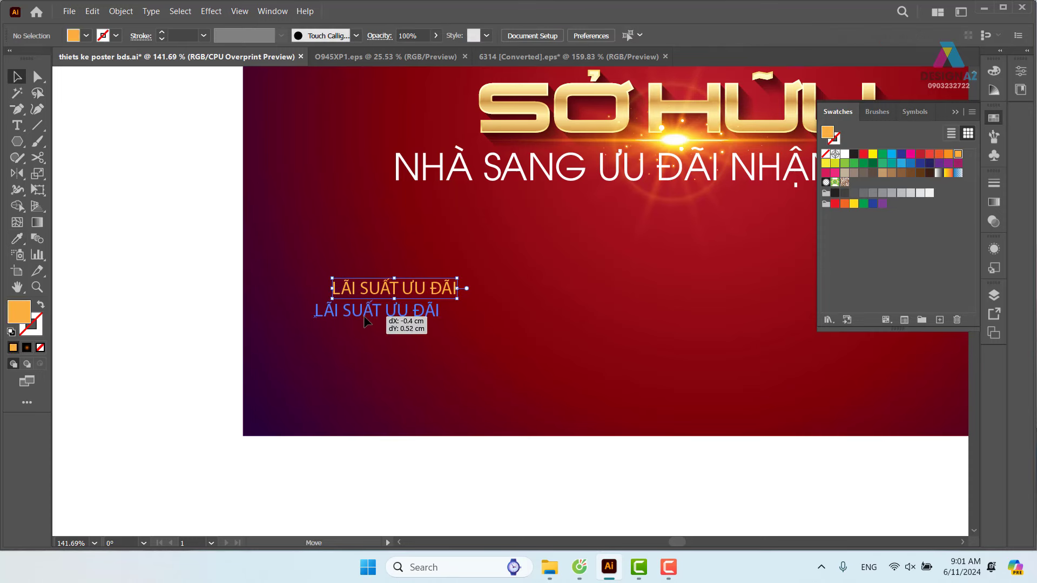
pyautogui.click(223, 312)
pyautogui.moveTo(590, 214); pyautogui.dragTo(268, 225)
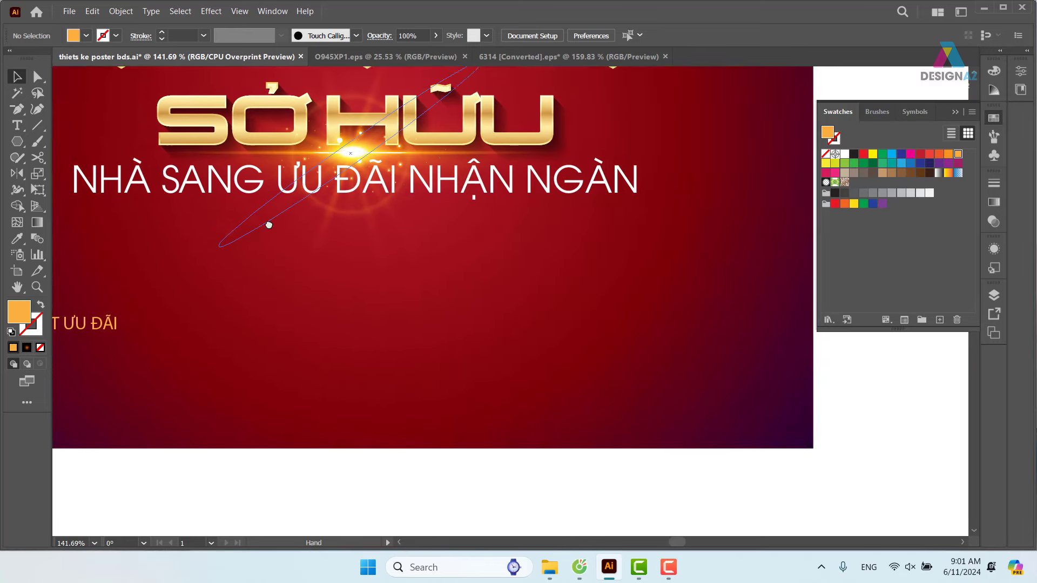
pyautogui.hscroll(6, 204, 262)
pyautogui.scroll(3, 621, 459)
pyautogui.scroll(3, 551, 433)
# Step: Delete the 0%, TRONG and 30 THÁNG lines from the offer text list
pyautogui.scroll(1, 469, 217)
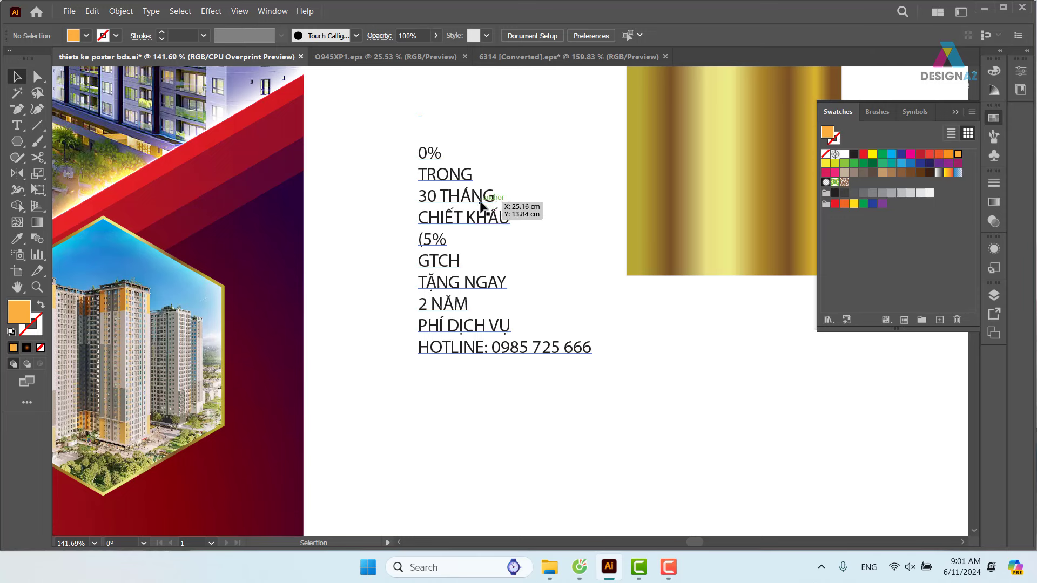
pyautogui.doubleClick(499, 206)
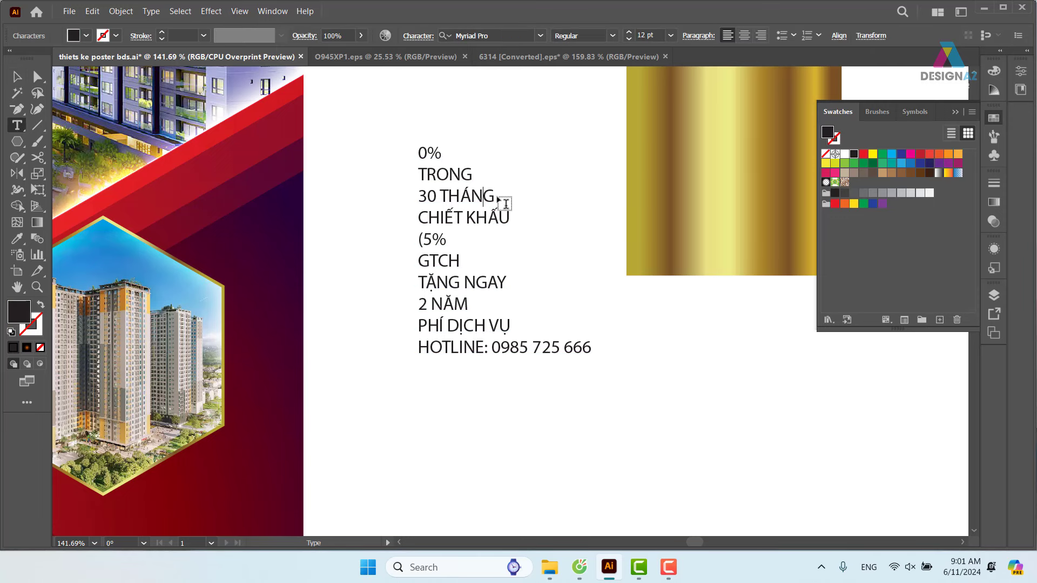
pyautogui.moveTo(492, 196); pyautogui.dragTo(406, 156)
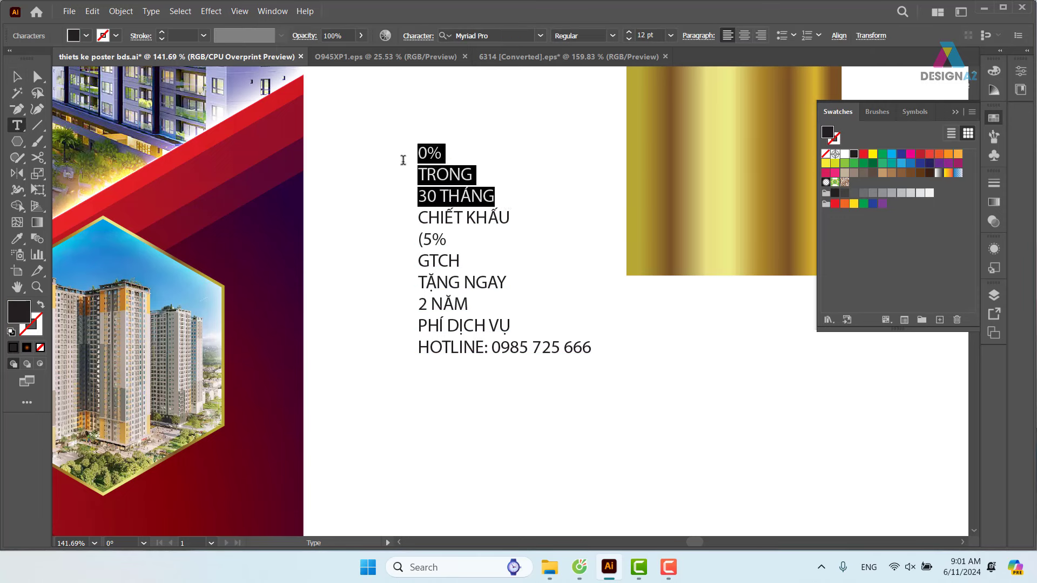
pyautogui.press('BackSpace')
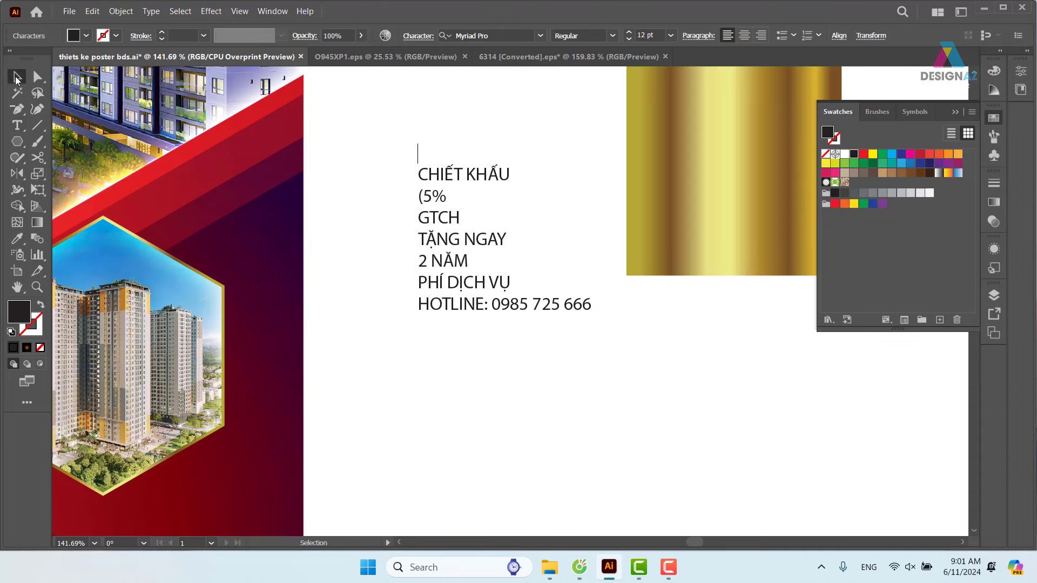
pyautogui.click(16, 79)
pyautogui.click(464, 416)
pyautogui.moveTo(382, 412); pyautogui.dragTo(456, 260)
# Step: Select the LÃI SUẤT ƯU ĐÃI heading and browse its font style list
pyautogui.click(354, 337)
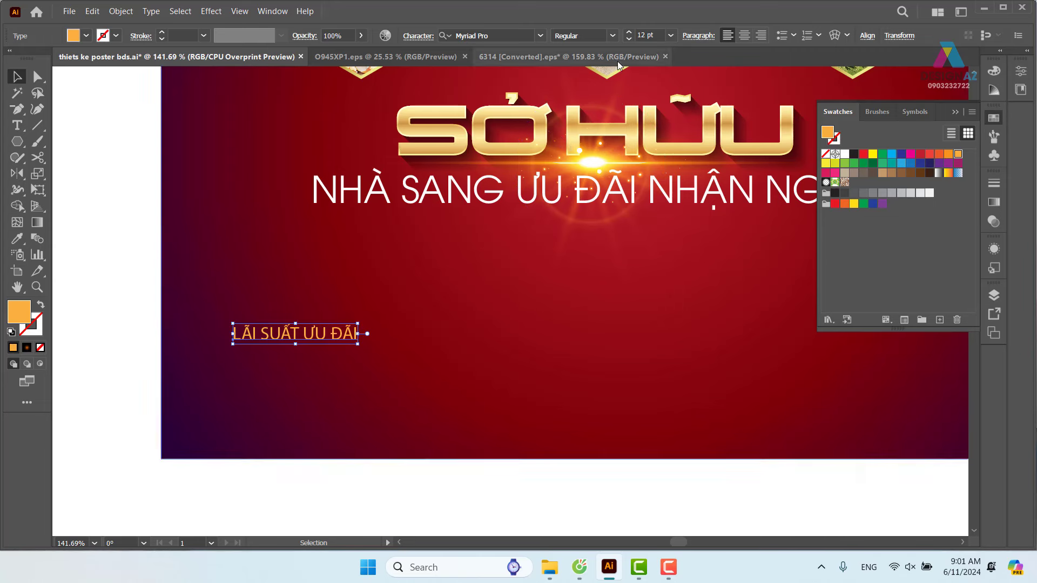
pyautogui.click(612, 37)
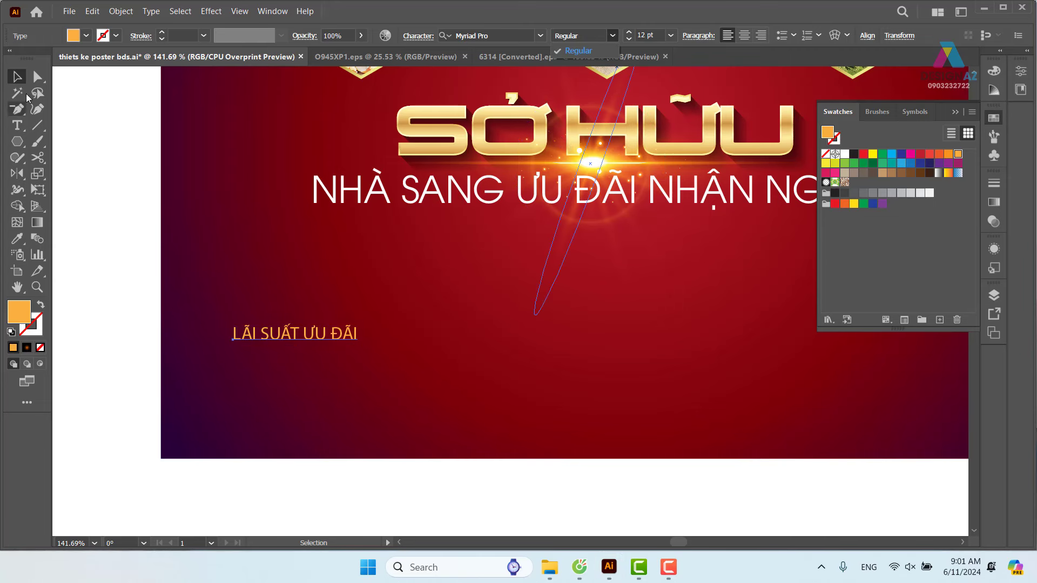
pyautogui.click(17, 76)
pyautogui.click(227, 307)
# Step: Change the LÃI SUẤT ƯU ĐÃI heading font to UTMAvoBold
pyautogui.click(294, 333)
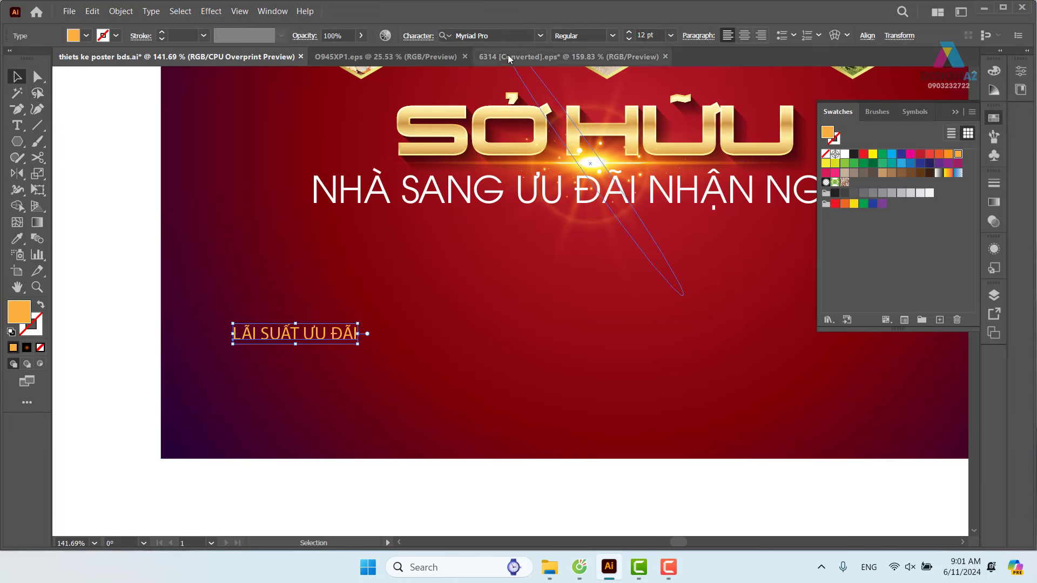
pyautogui.click(500, 35)
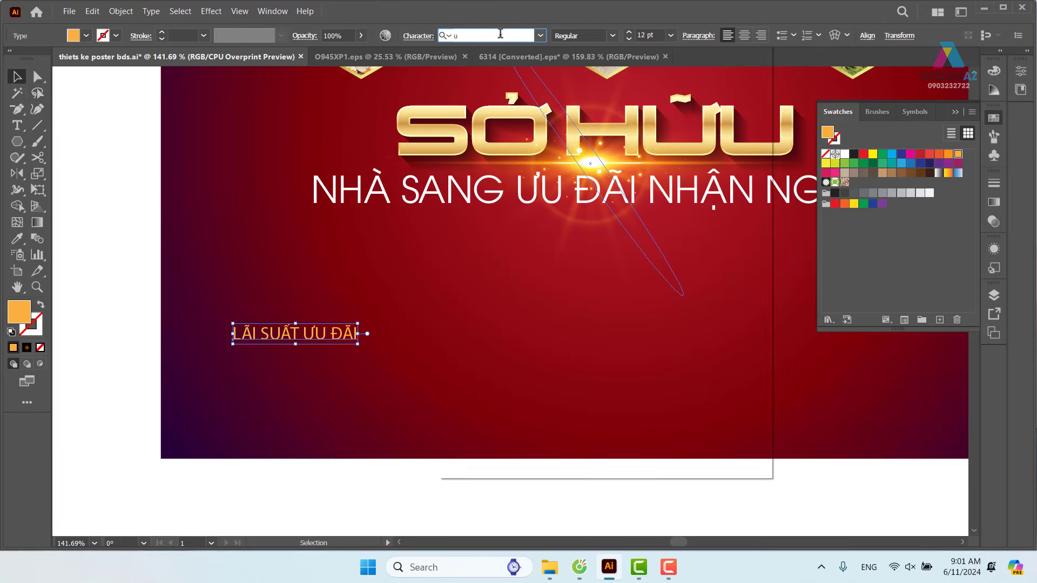
pyautogui.write('utmavo')
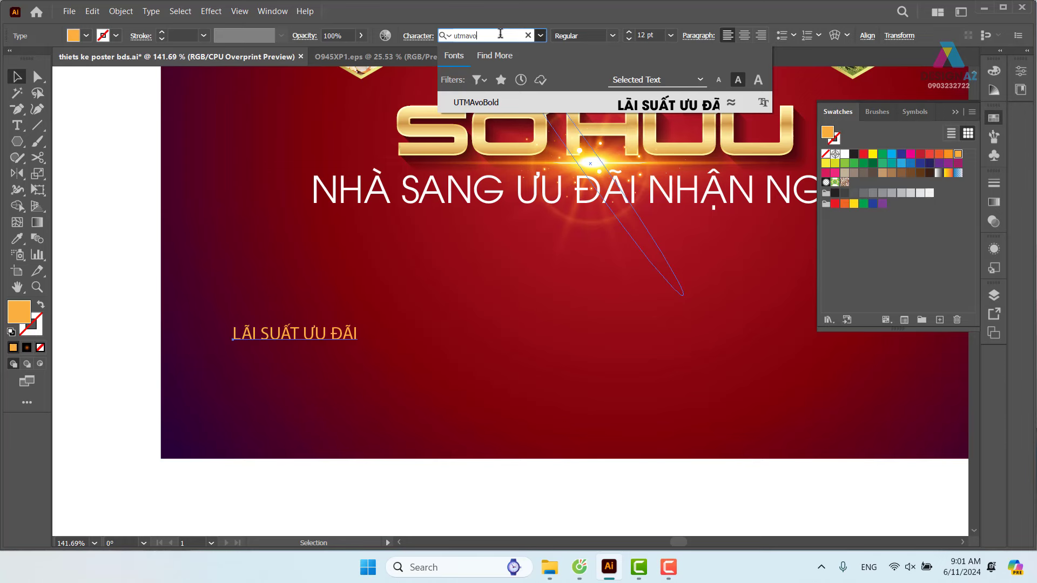
pyautogui.press('Return')
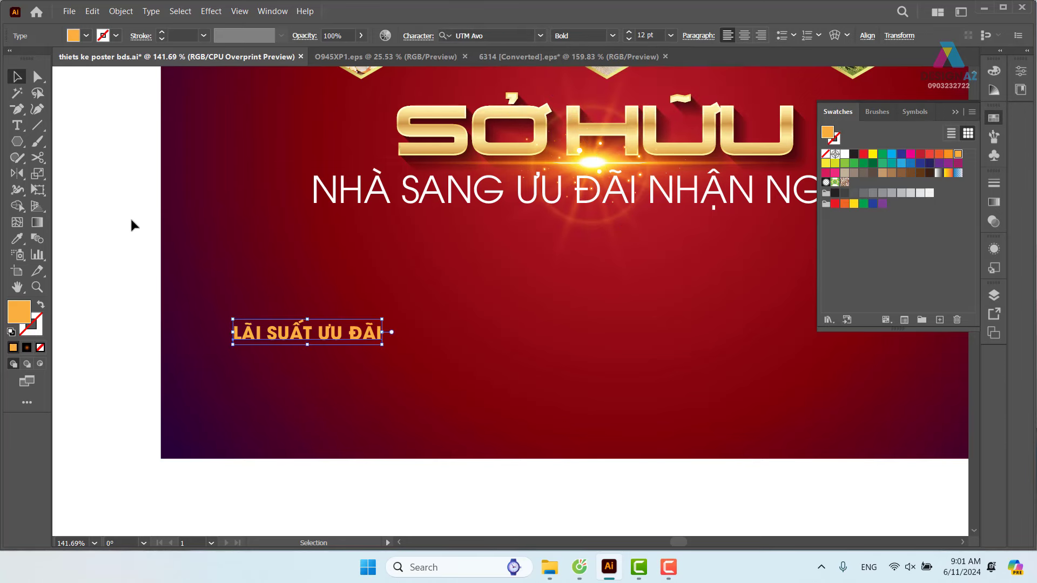
pyautogui.click(132, 225)
# Step: Add orange '0% TRONG 30 THÁNG' text just below the heading
pyautogui.press('t')
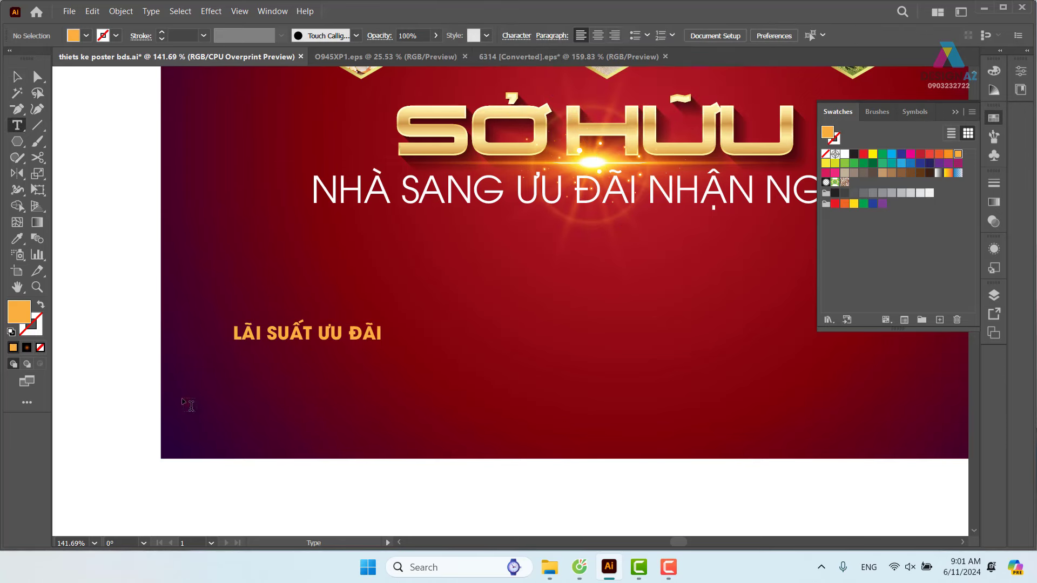
pyautogui.click(239, 394)
pyautogui.write('0%')
pyautogui.press('Return')
pyautogui.write('TRONG')
pyautogui.press('Return')
pyautogui.write('30 THÁNG')
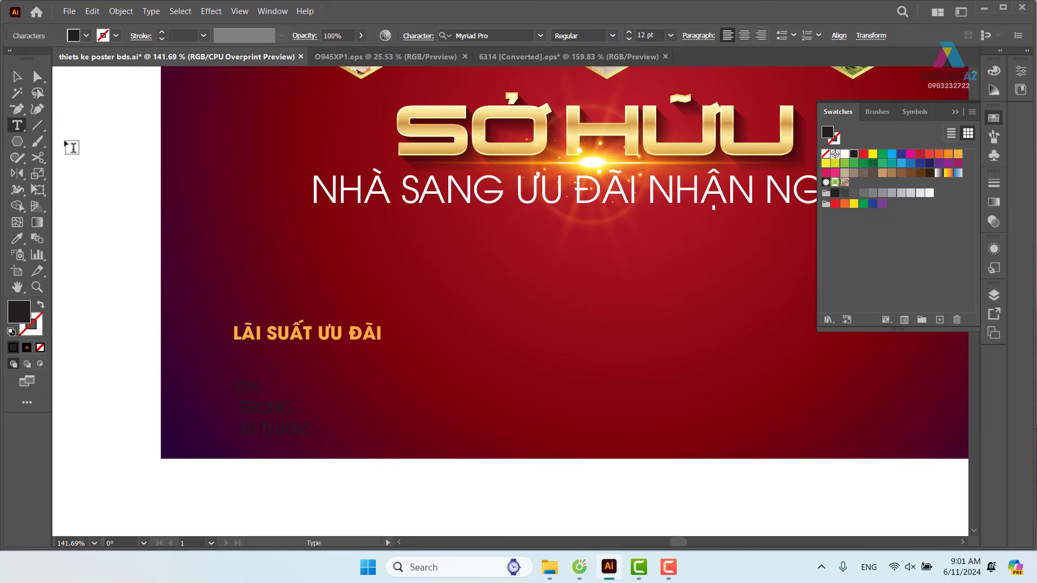
pyautogui.click(15, 78)
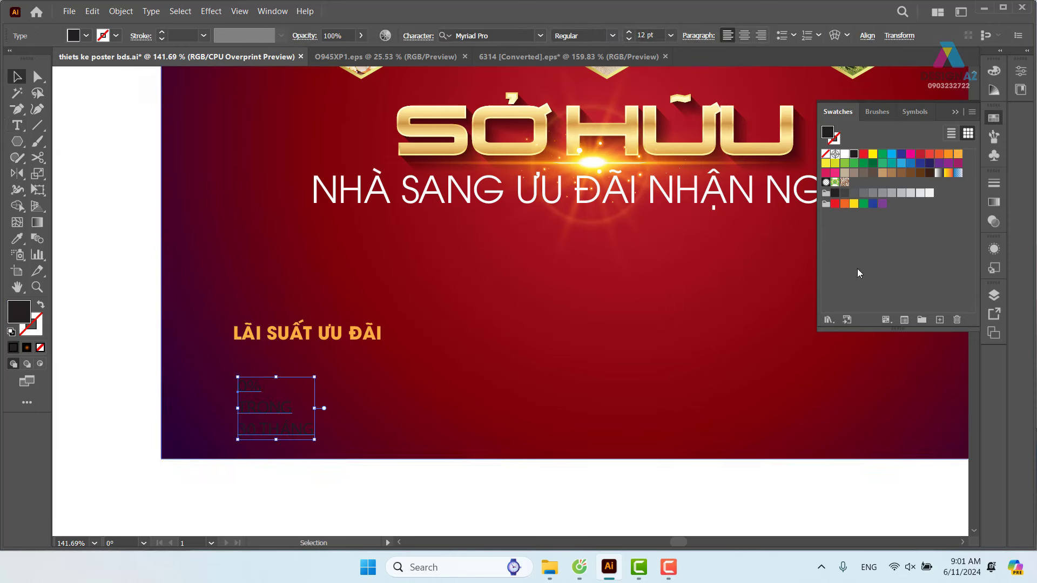
pyautogui.click(956, 155)
pyautogui.moveTo(265, 393); pyautogui.dragTo(271, 368)
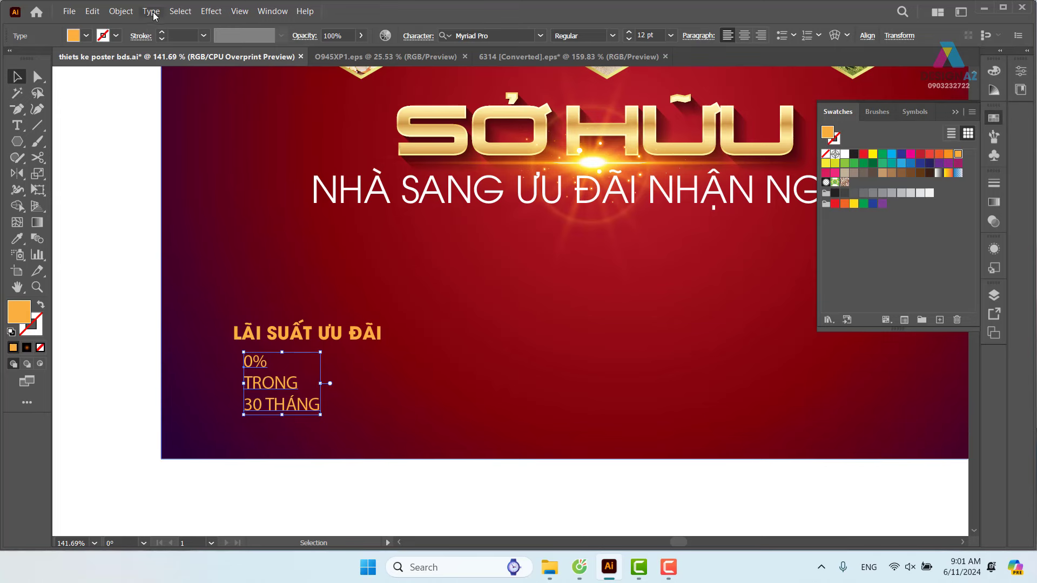
# Step: Make the offer lines lowercase, align them under the heading, and copy the heading rightward
pyautogui.click(150, 11)
pyautogui.moveTo(211, 213)
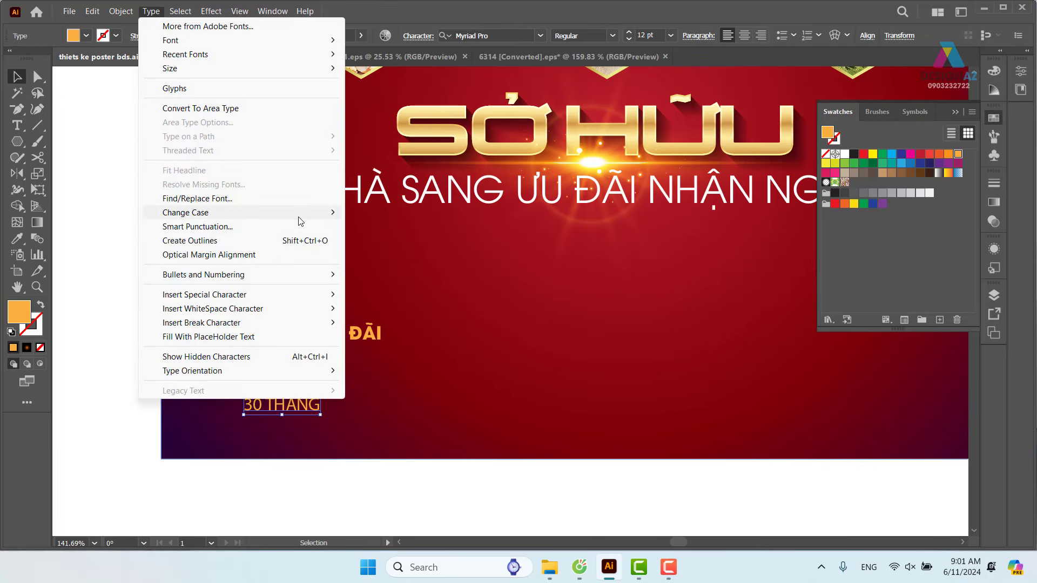
pyautogui.click(404, 226)
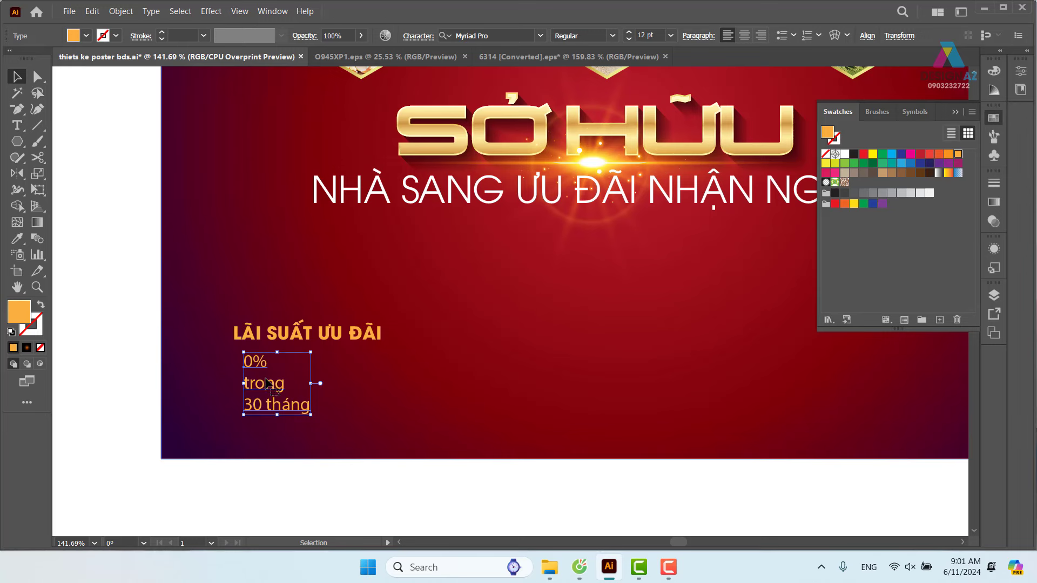
pyautogui.moveTo(266, 382); pyautogui.dragTo(312, 394)
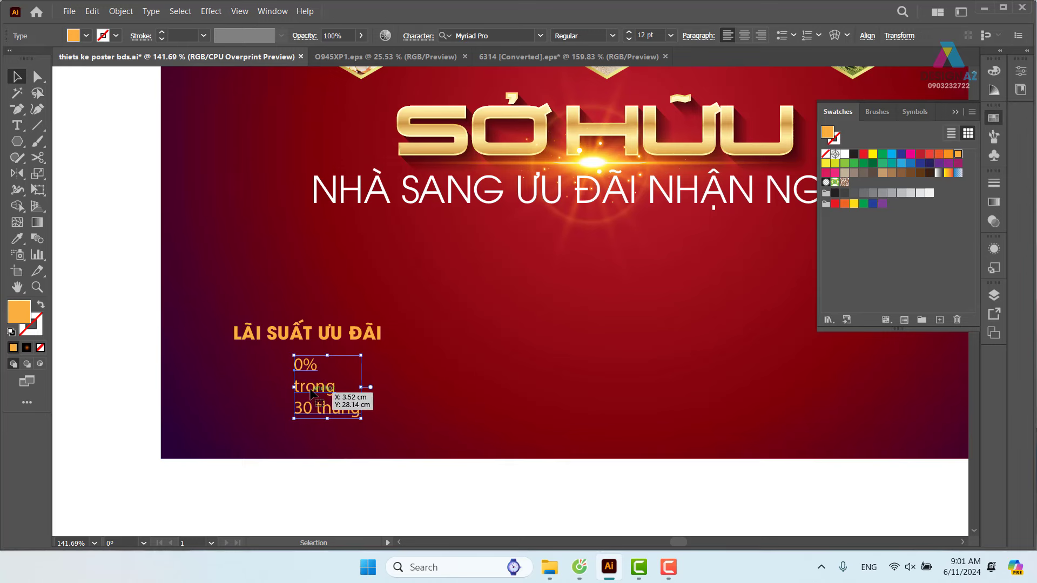
pyautogui.moveTo(312, 395); pyautogui.dragTo(249, 390)
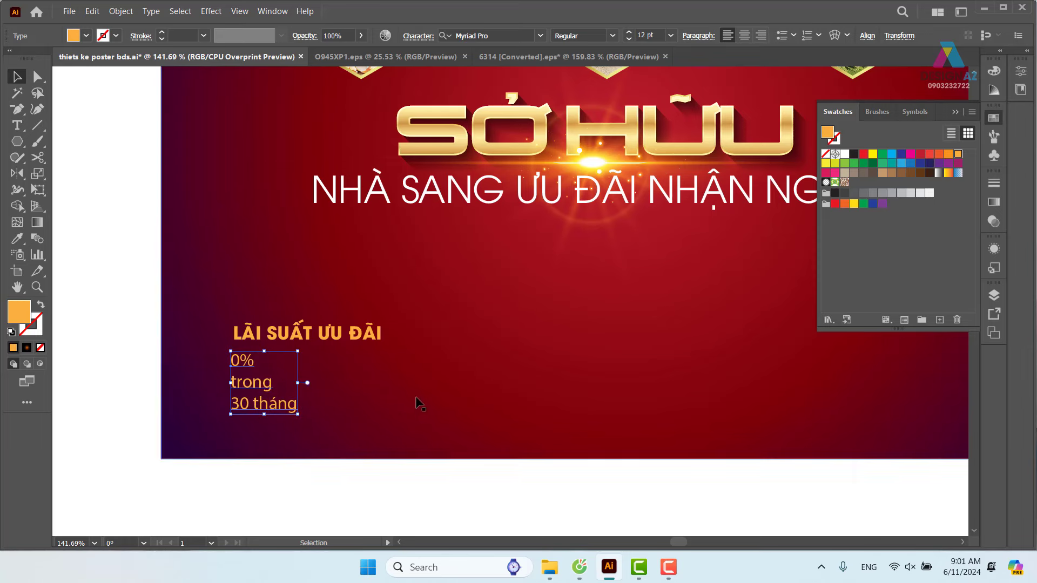
pyautogui.moveTo(276, 304); pyautogui.dragTo(542, 313)
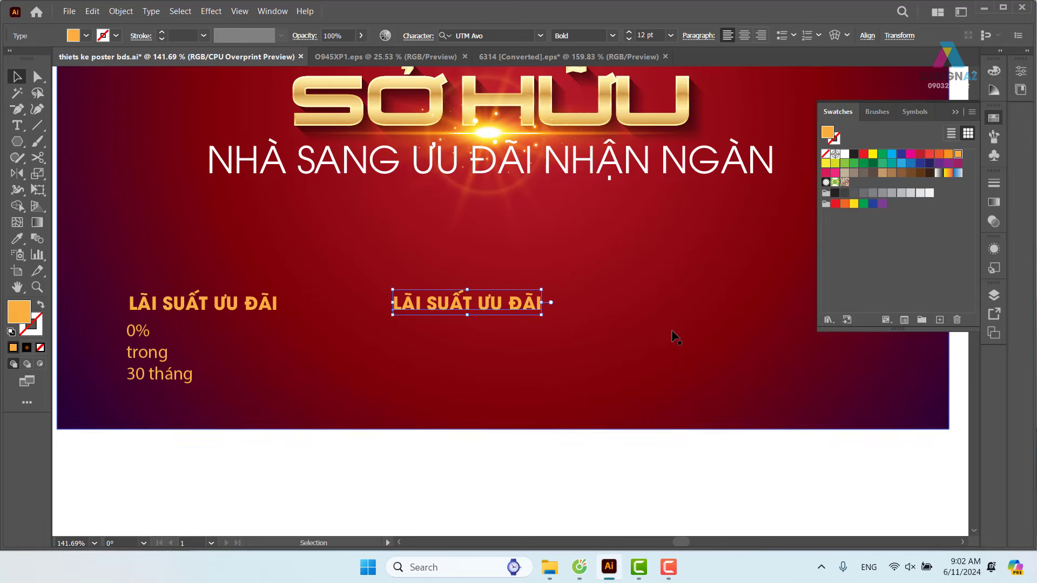
# Step: Delete the CHIẾT KHẤU line from the spare text list
pyautogui.hotkey('ctrl', '-')
pyautogui.hotkey('ctrl', '-')
pyautogui.hotkey('ctrl', '-')
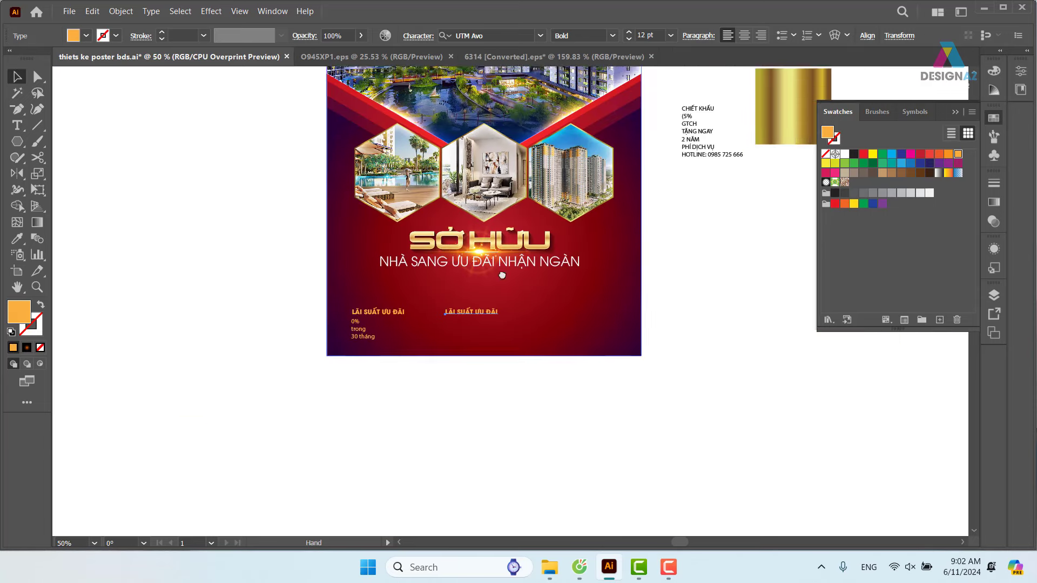
pyautogui.press('z')
pyautogui.moveTo(507, 213); pyautogui.dragTo(551, 261)
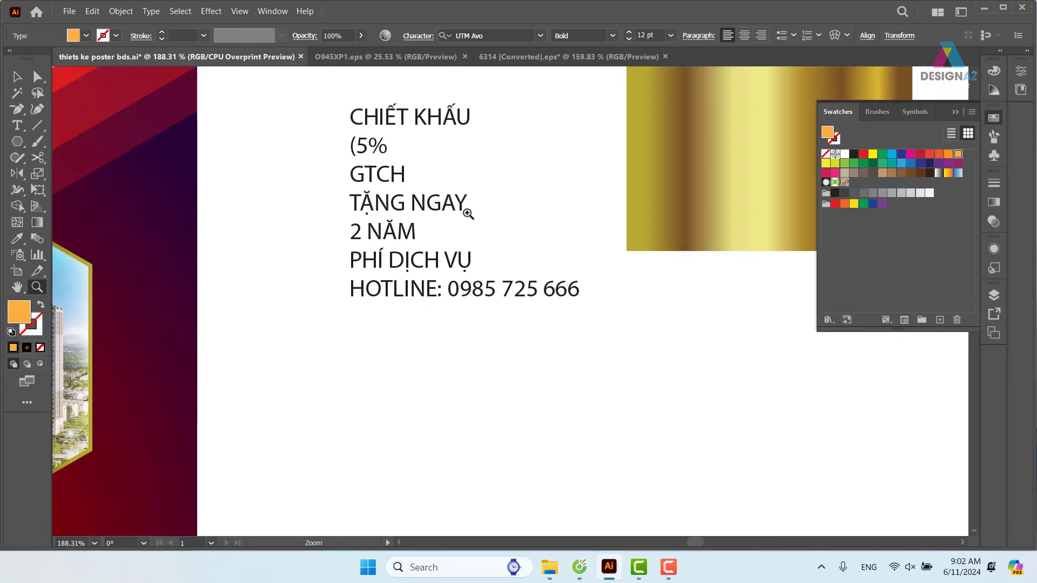
pyautogui.press('t')
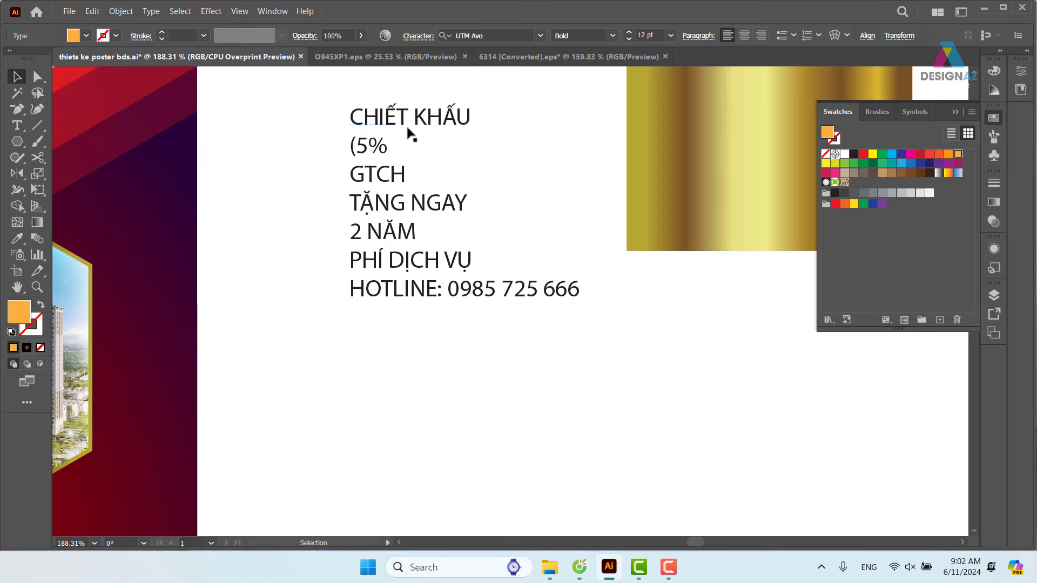
pyautogui.click(374, 114)
pyautogui.moveTo(356, 116); pyautogui.dragTo(493, 116)
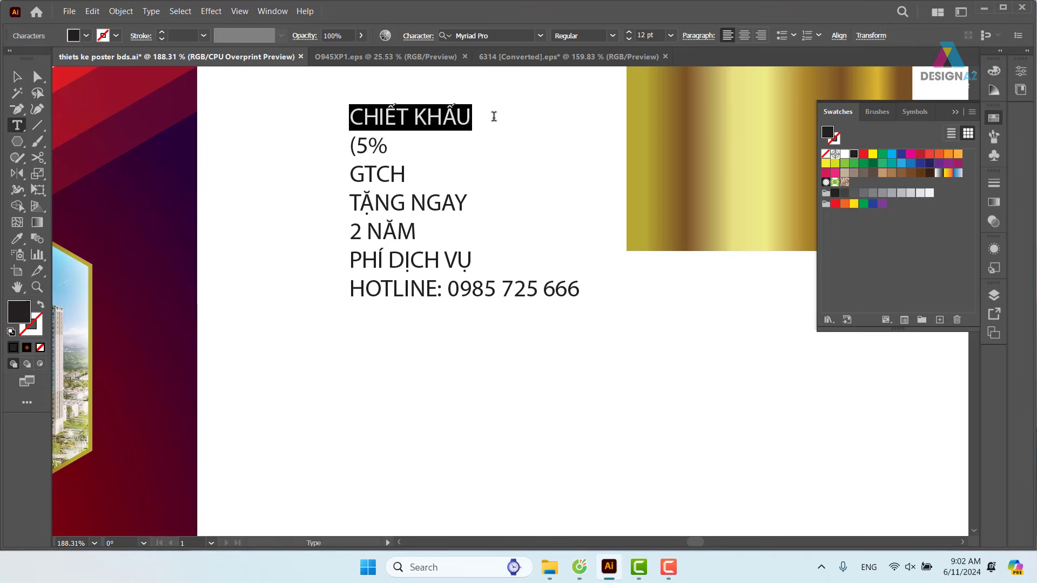
pyautogui.press('BackSpace')
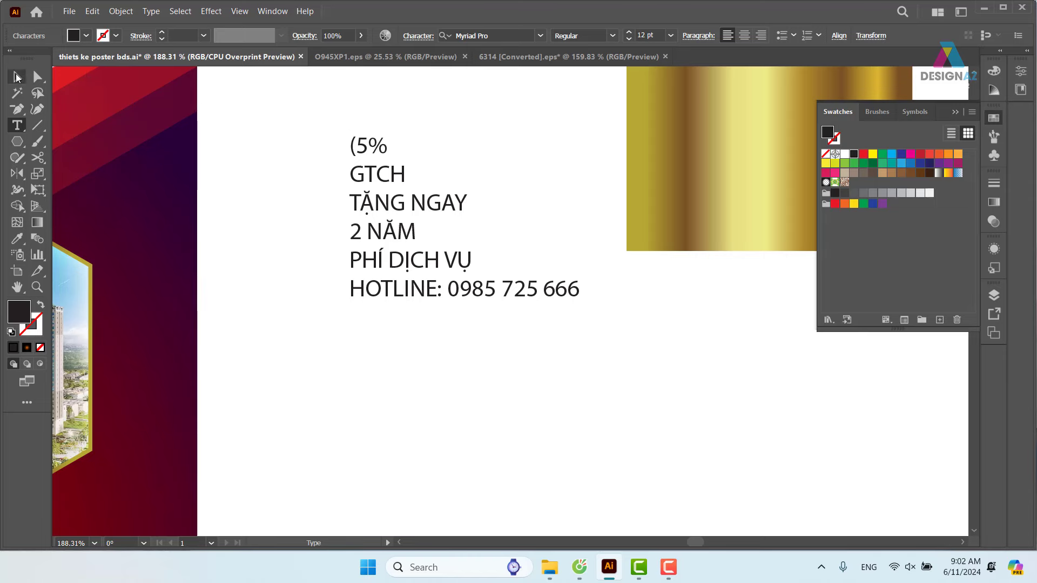
pyautogui.click(17, 76)
pyautogui.click(269, 357)
pyautogui.moveTo(389, 311); pyautogui.dragTo(535, 240)
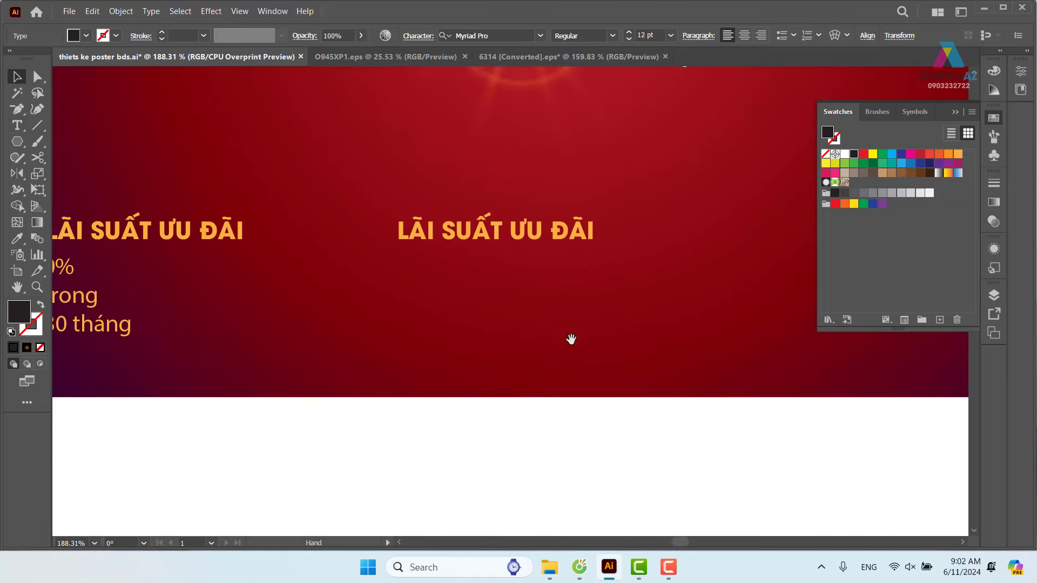
# Step: Retype the copied heading as CHIẾT KHẤU, matching the orange bold heading style
pyautogui.click(513, 239)
pyautogui.press('t')
pyautogui.press('Return')
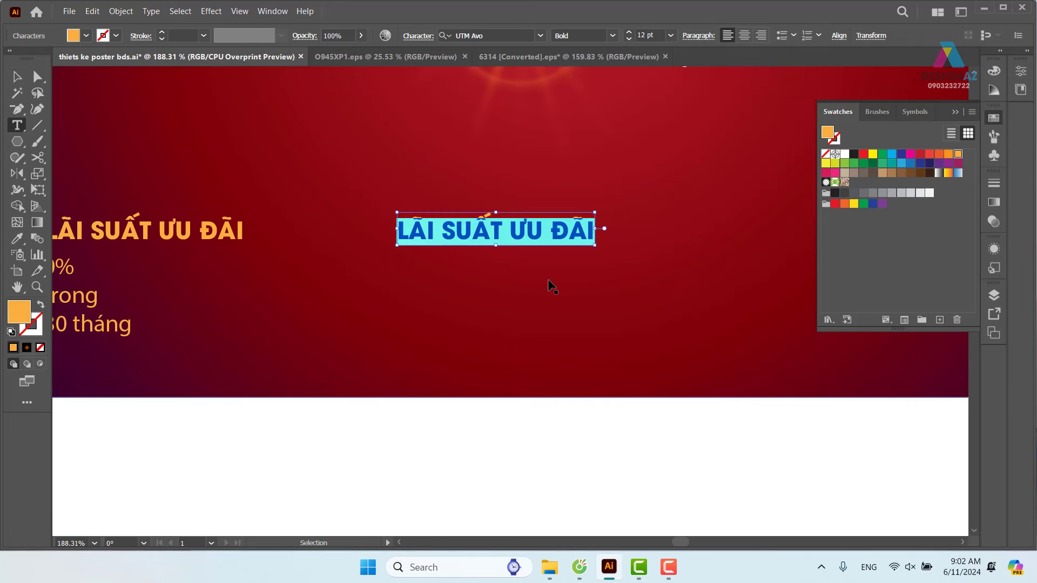
pyautogui.write('CHIẾT KHẤU')
pyautogui.click(17, 76)
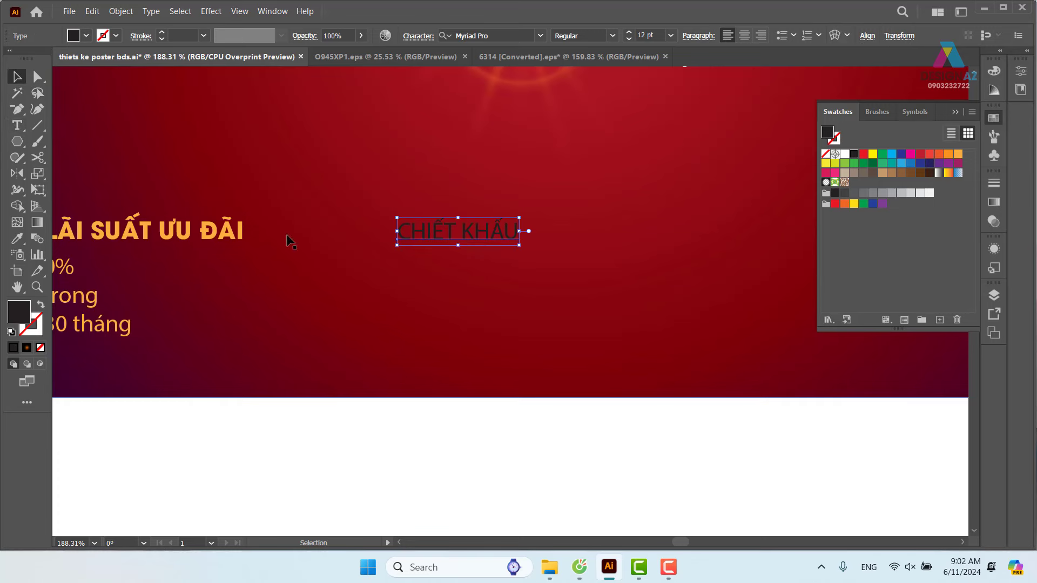
pyautogui.press('i')
pyautogui.click(249, 235)
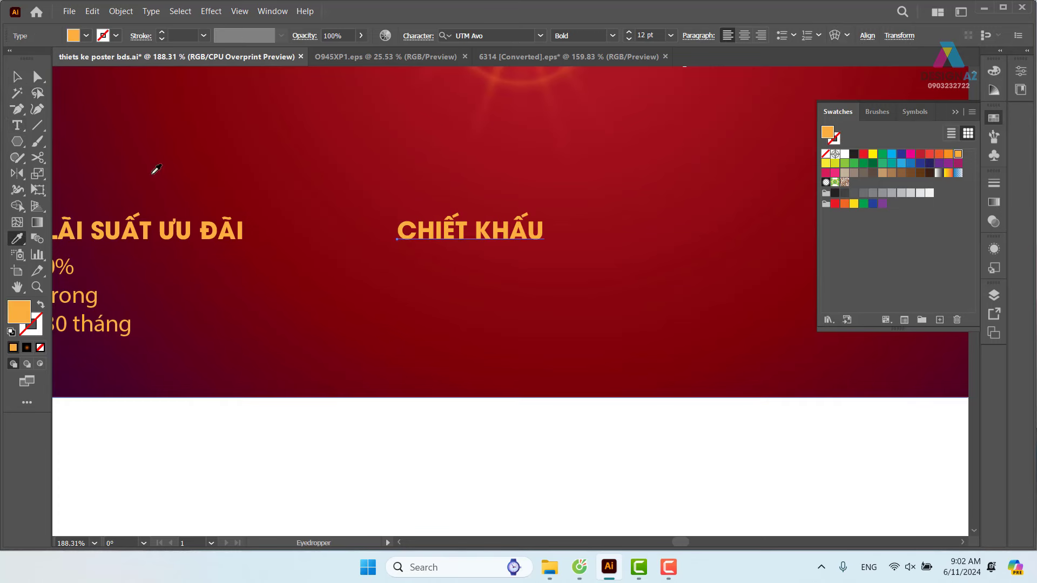
pyautogui.click(18, 78)
pyautogui.click(502, 472)
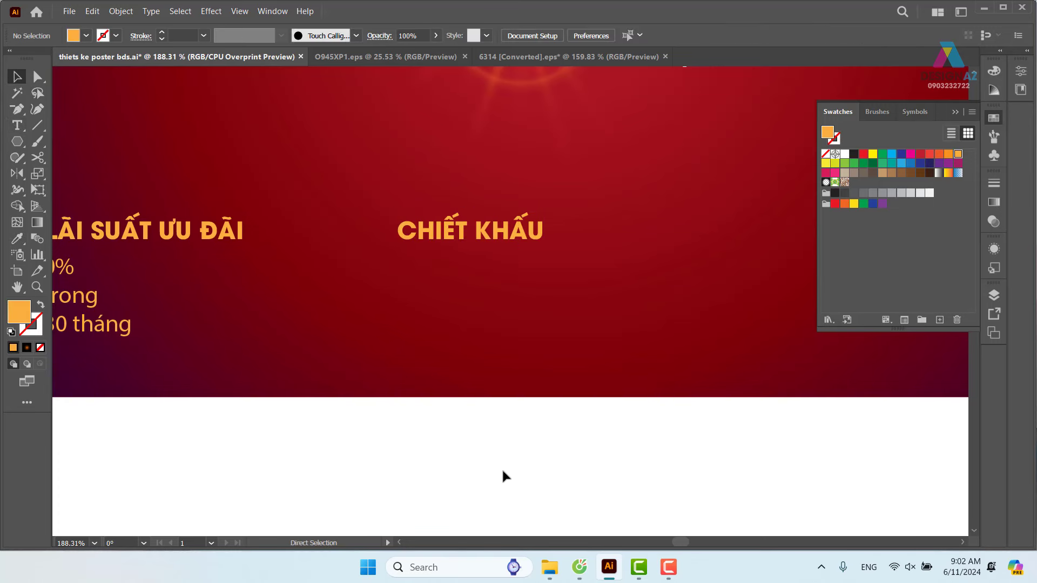
# Step: Take the 5% and GTCH lines out of the spare offer text
pyautogui.hotkey('ctrl', '-')
pyautogui.hotkey('ctrl', '-')
pyautogui.hotkey('ctrl', '-')
pyautogui.hotkey('ctrl', '-')
pyautogui.moveTo(704, 283); pyautogui.dragTo(530, 330)
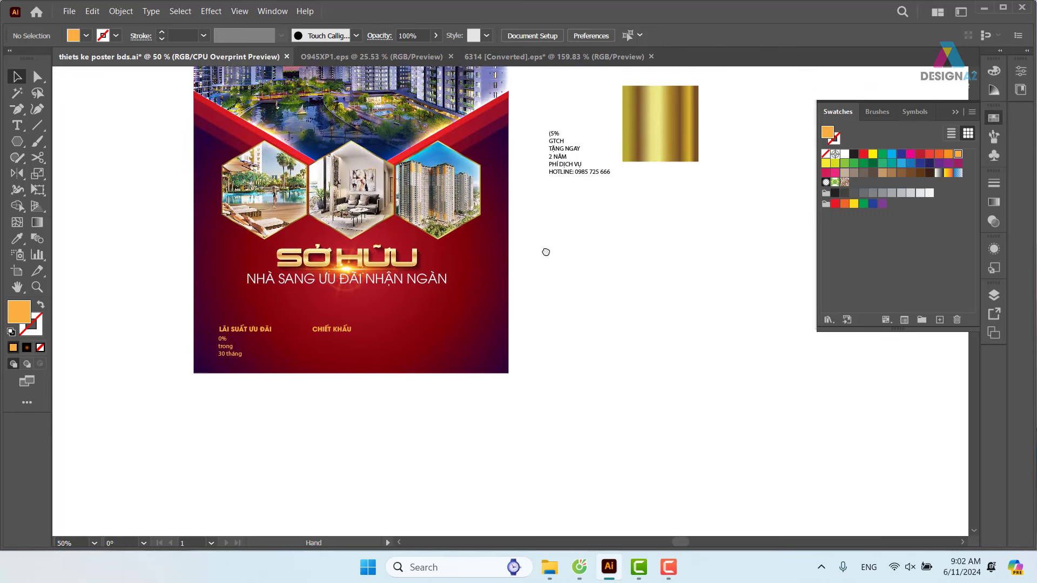
pyautogui.press('z')
pyautogui.moveTo(515, 108); pyautogui.dragTo(674, 249)
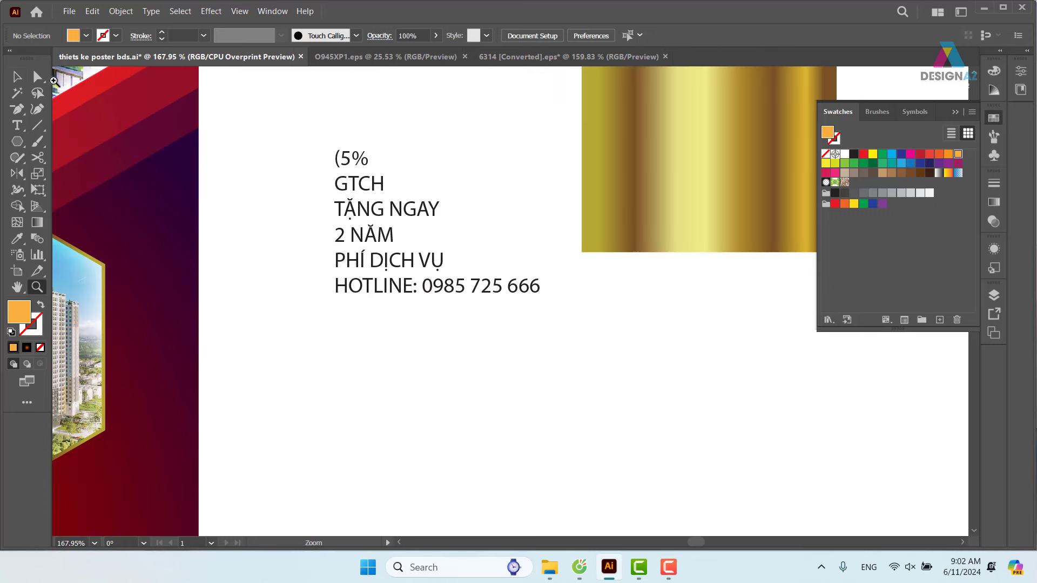
pyautogui.click(16, 77)
pyautogui.doubleClick(354, 165)
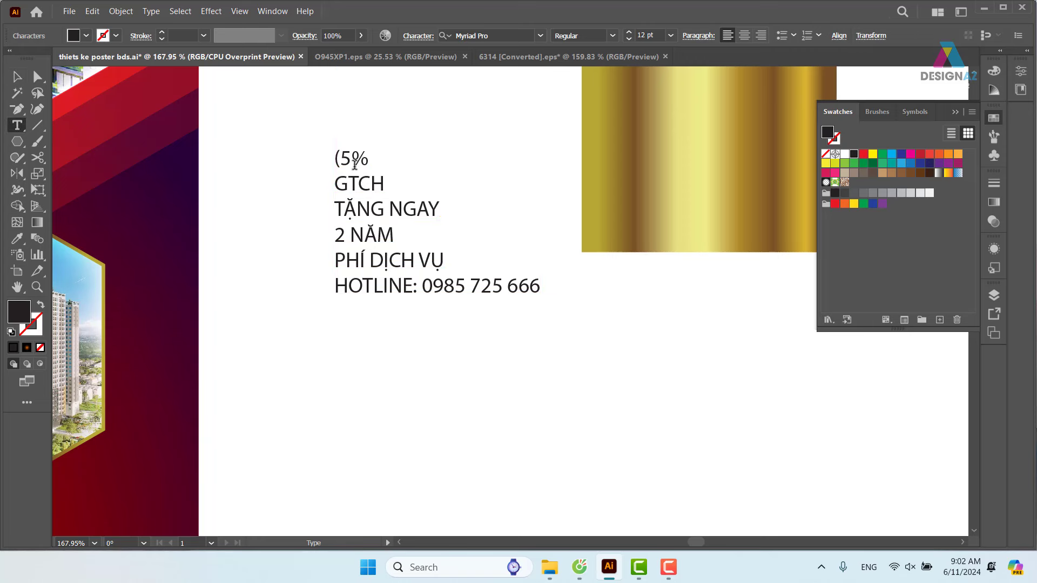
pyautogui.moveTo(344, 159); pyautogui.dragTo(378, 180)
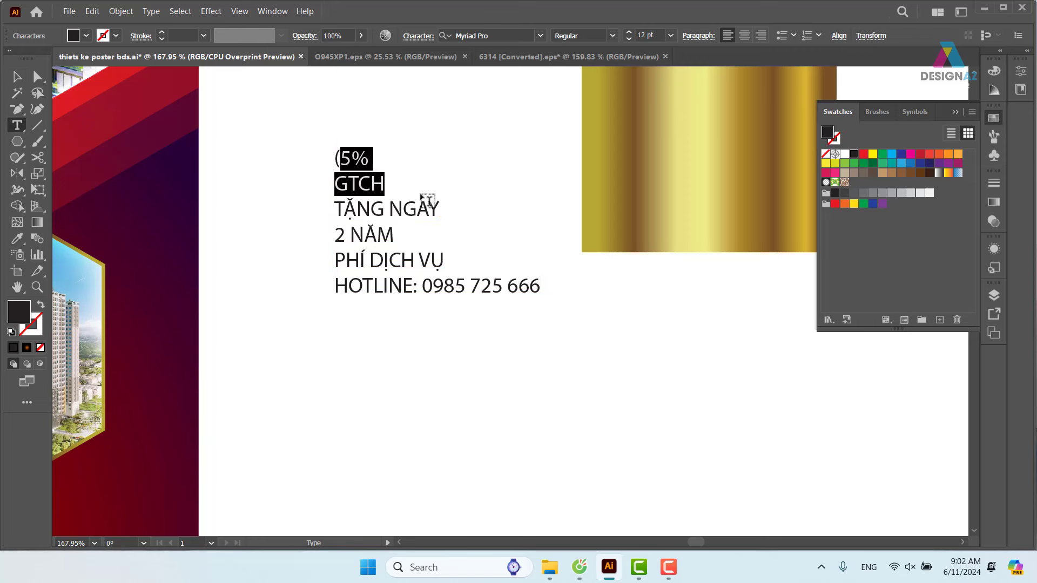
pyautogui.press('ctrl')
pyautogui.press('BackSpace')
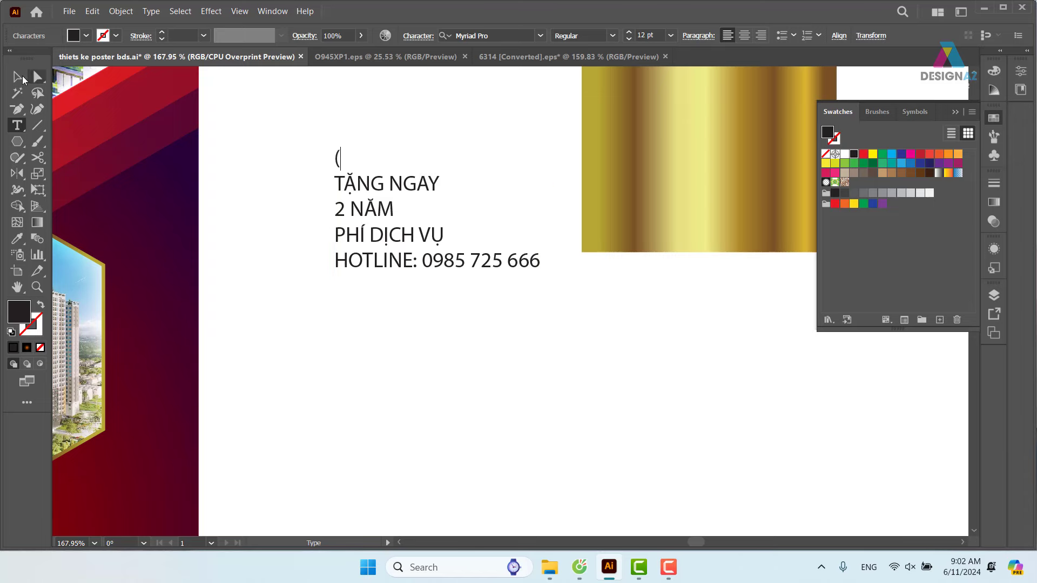
pyautogui.click(22, 79)
pyautogui.click(319, 286)
# Step: Paste 5% GTCH as new text under CHIẾT KHẤU, styled orange like 30 tháng
pyautogui.moveTo(357, 387)
pyautogui.mouseDown()
pyautogui.moveTo(403, 387)
pyautogui.moveTo(339, 322)
pyautogui.moveTo(615, 166)
pyautogui.mouseUp()
pyautogui.press('t')
pyautogui.click(474, 250)
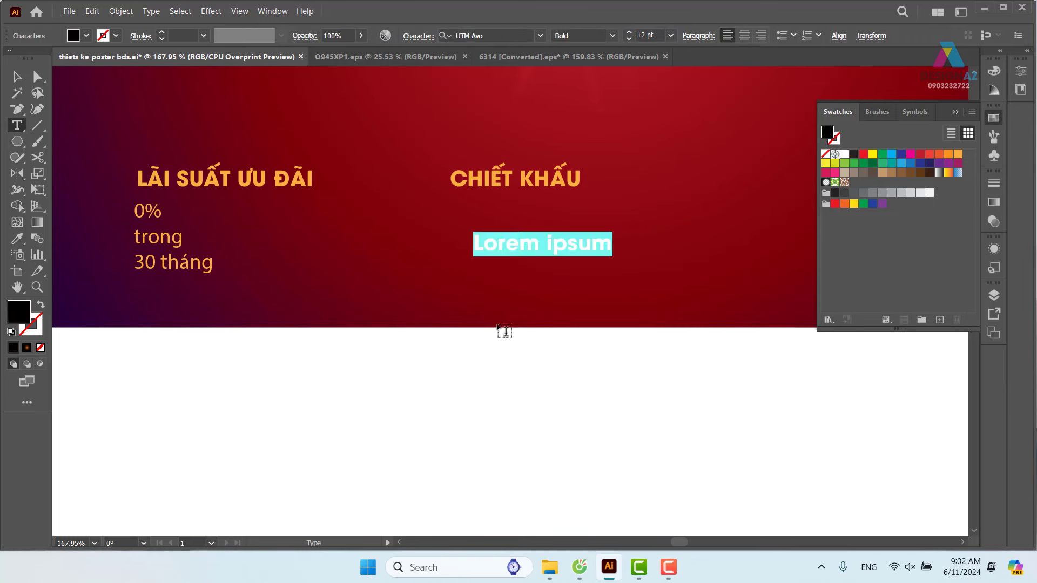
pyautogui.write('5% GTCH')
pyautogui.click(16, 77)
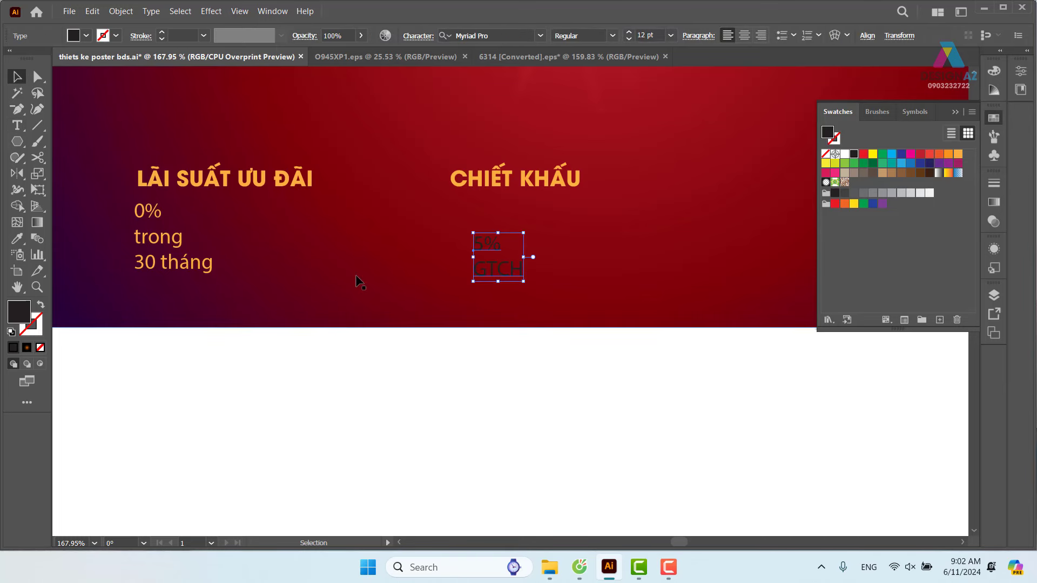
pyautogui.press('i')
pyautogui.click(187, 257)
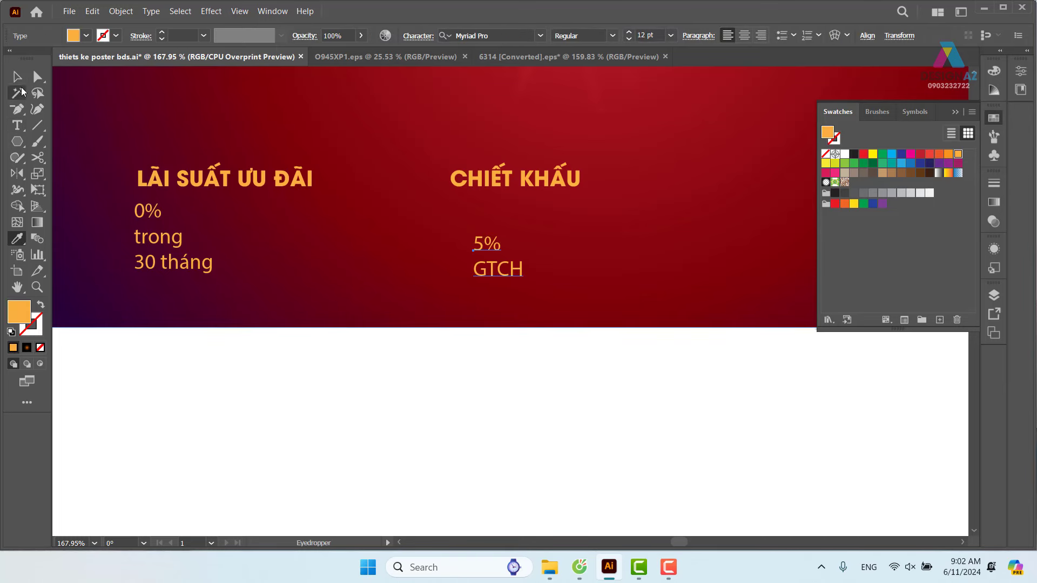
pyautogui.click(17, 77)
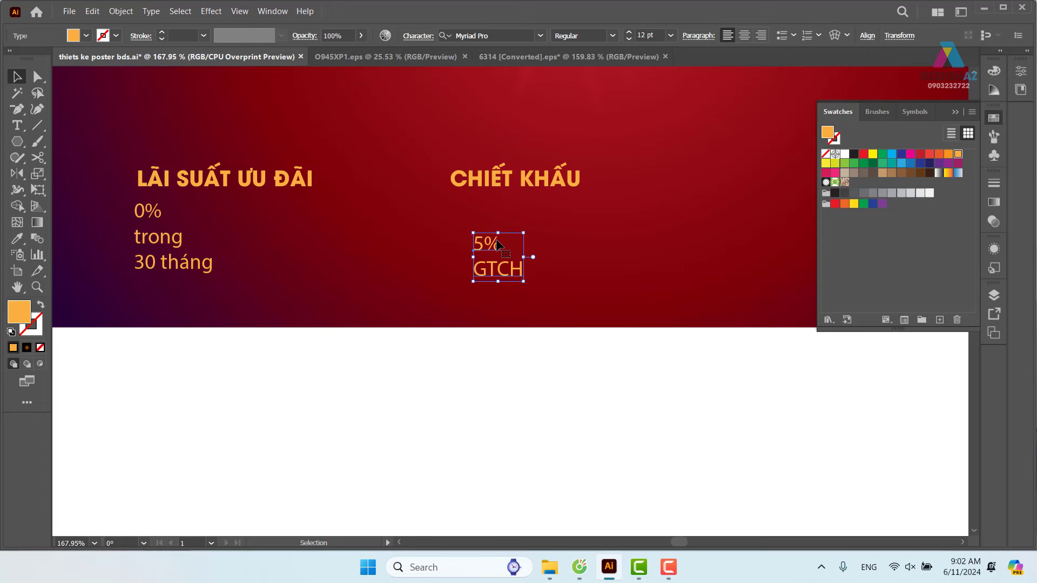
# Step: Top-align 5% GTCH with the 0% trong 30 tháng text and shift it left under CHIẾT KHẤU
pyautogui.keyDown('shift'); pyautogui.click(142, 217); pyautogui.keyUp('shift')
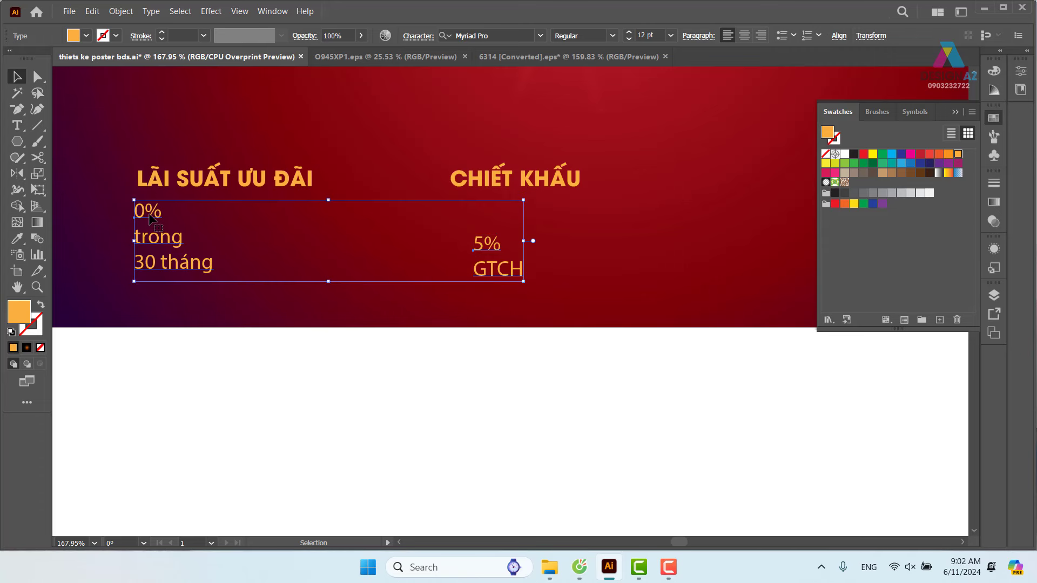
pyautogui.click(844, 40)
pyautogui.click(785, 74)
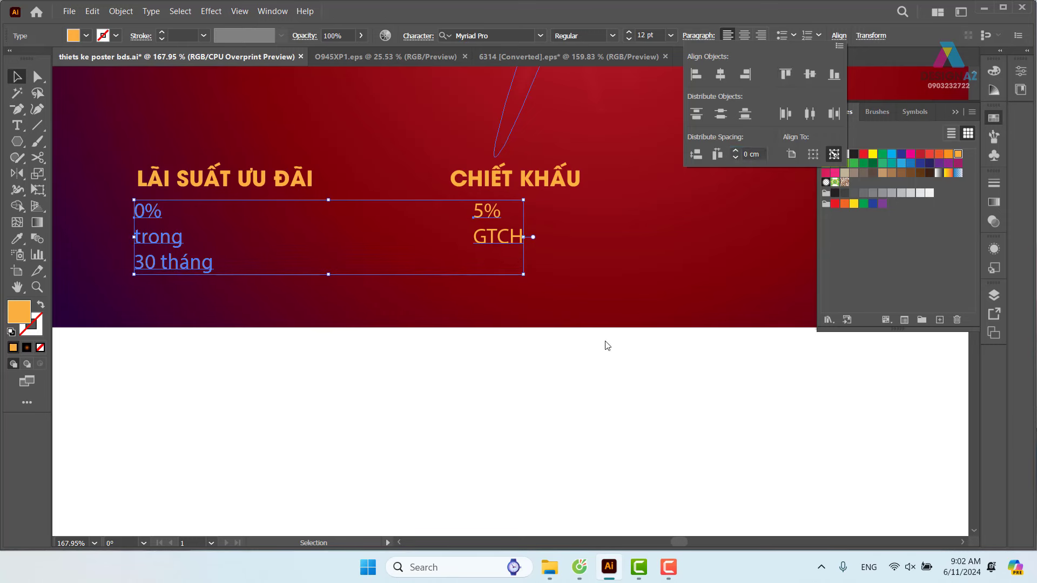
pyautogui.click(607, 346)
pyautogui.click(565, 384)
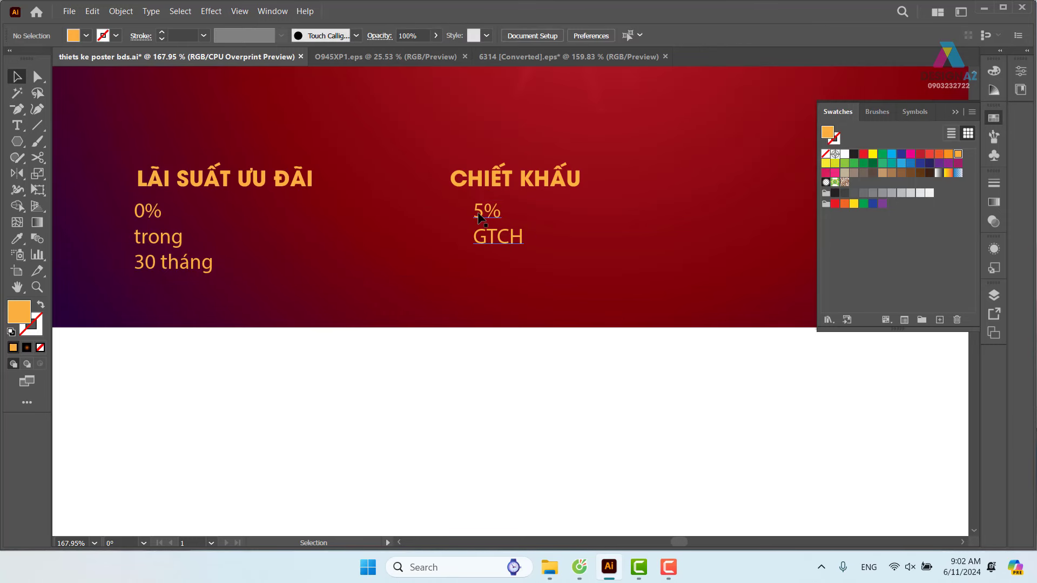
pyautogui.moveTo(479, 218); pyautogui.dragTo(455, 218)
pyautogui.click(476, 398)
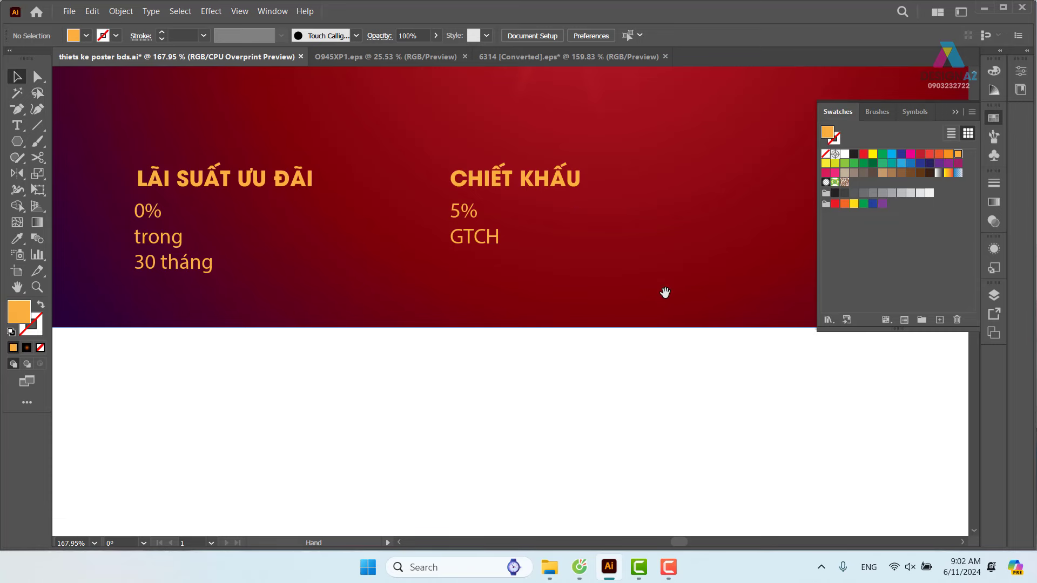
pyautogui.moveTo(664, 292); pyautogui.dragTo(609, 301)
pyautogui.hotkey('ctrl', '-')
pyautogui.hotkey('ctrl', '-')
pyautogui.hotkey('ctrl', '-')
pyautogui.hotkey('ctrl', '-')
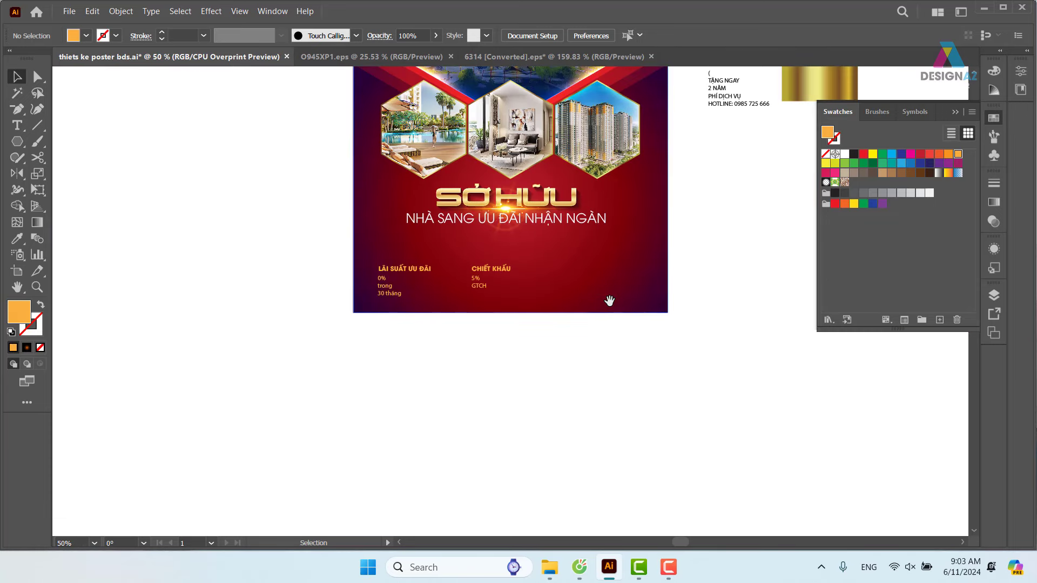
# Step: Duplicate the CHIẾT KHẤU heading to the right and zoom in on the spare offer text
pyautogui.moveTo(491, 268); pyautogui.dragTo(589, 268)
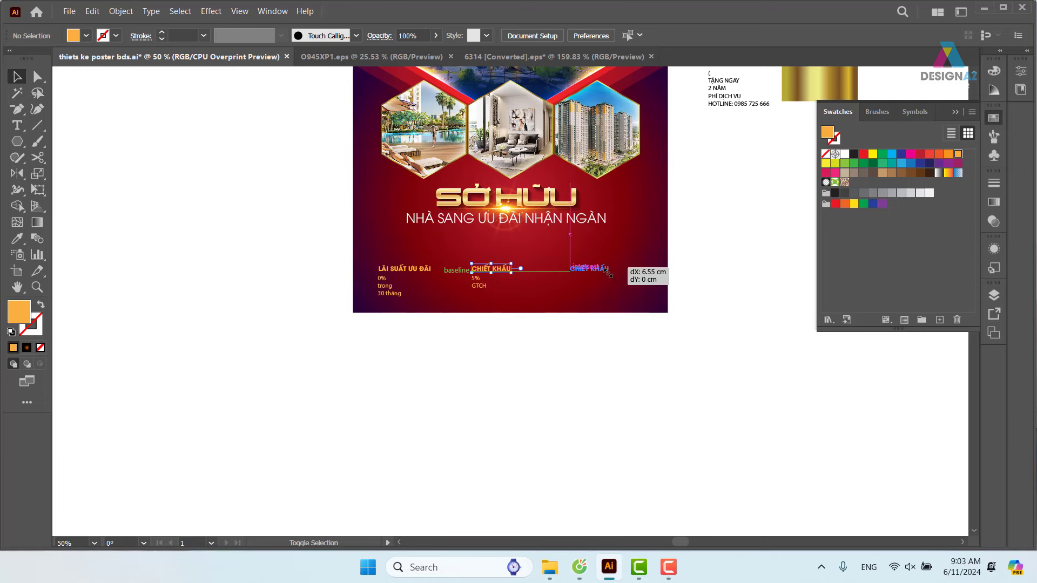
pyautogui.moveTo(574, 390); pyautogui.dragTo(419, 431)
pyautogui.click(588, 142)
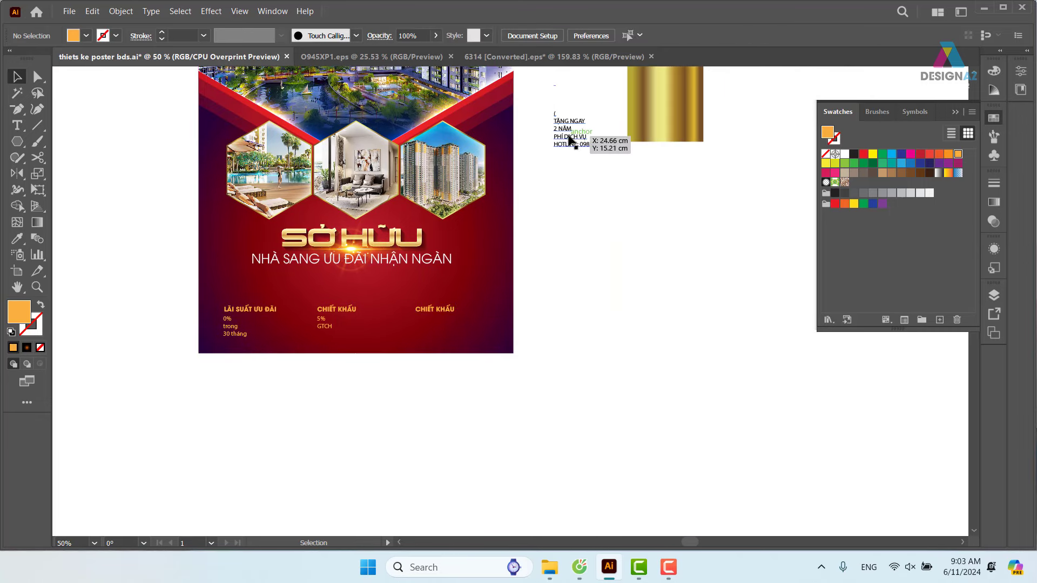
pyautogui.press('z')
pyautogui.moveTo(549, 96); pyautogui.dragTo(668, 194)
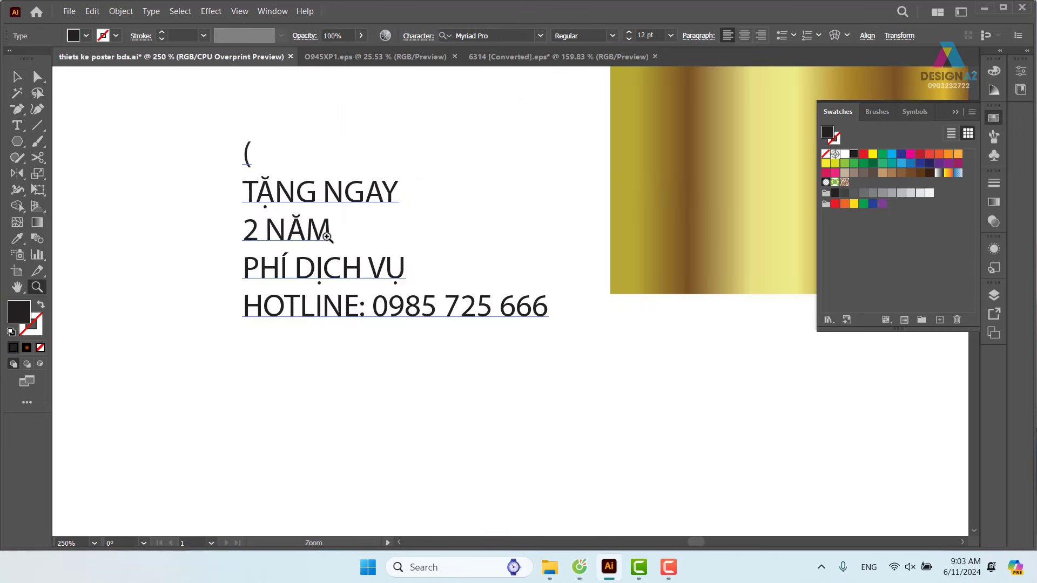
# Step: Cut the TẶNG NGAY line out of the spare text block
pyautogui.press('v')
pyautogui.press('t')
pyautogui.click(254, 189)
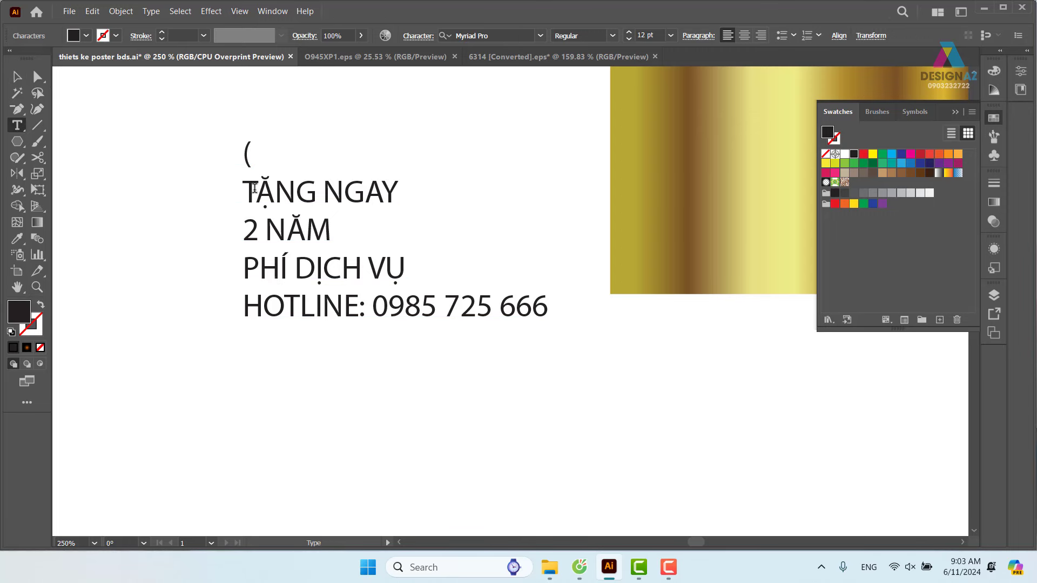
pyautogui.moveTo(246, 181); pyautogui.dragTo(407, 196)
pyautogui.hotkey('ctrl', 'c')
pyautogui.press('BackSpace')
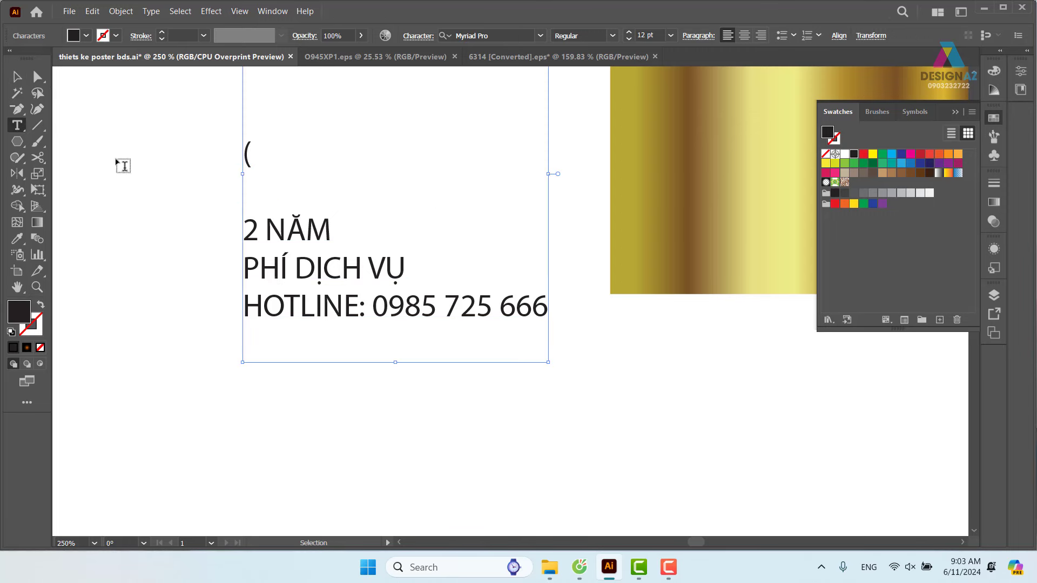
pyautogui.click(12, 80)
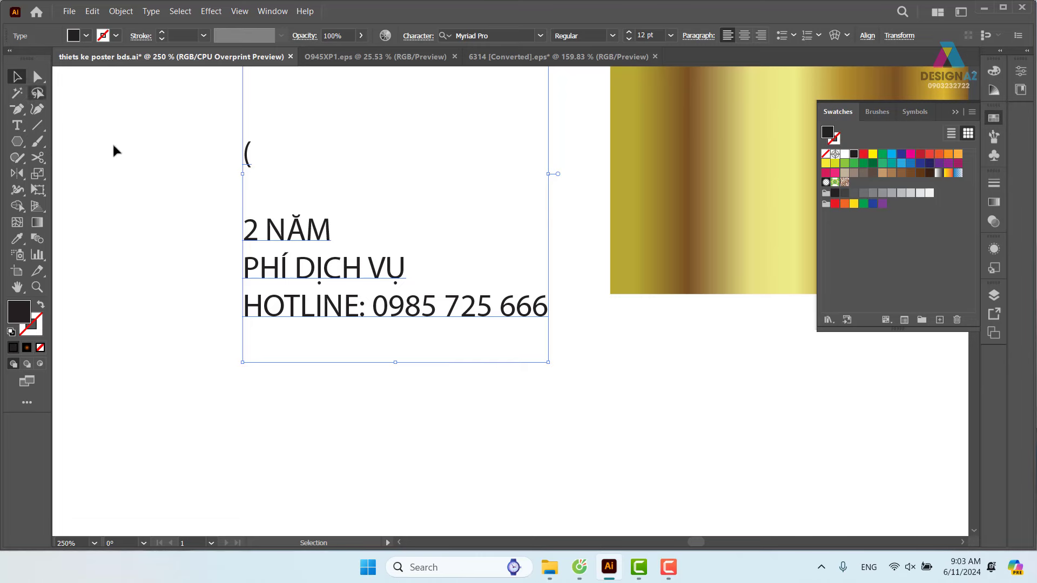
pyautogui.click(197, 340)
# Step: Replace the copied heading's text with the pasted TẶNG NGAY
pyautogui.moveTo(197, 341)
pyautogui.mouseDown()
pyautogui.moveTo(505, 138)
pyautogui.moveTo(624, 7)
pyautogui.mouseUp()
pyautogui.scroll(-10, 540, 243)
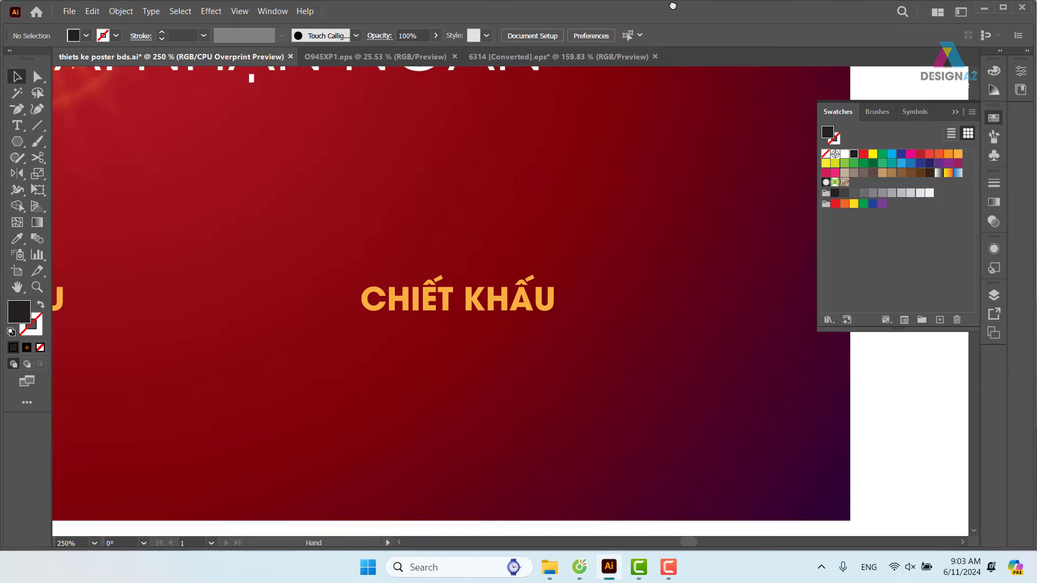
pyautogui.moveTo(571, 261); pyautogui.dragTo(620, 240)
pyautogui.press('t')
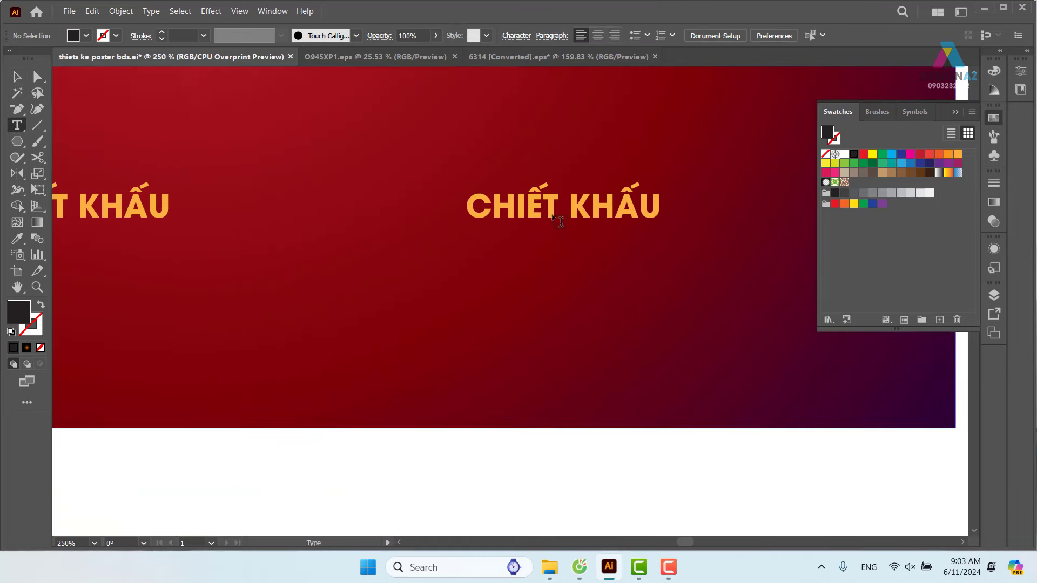
pyautogui.click(526, 205)
pyautogui.hotkey('ctrl', 'a')
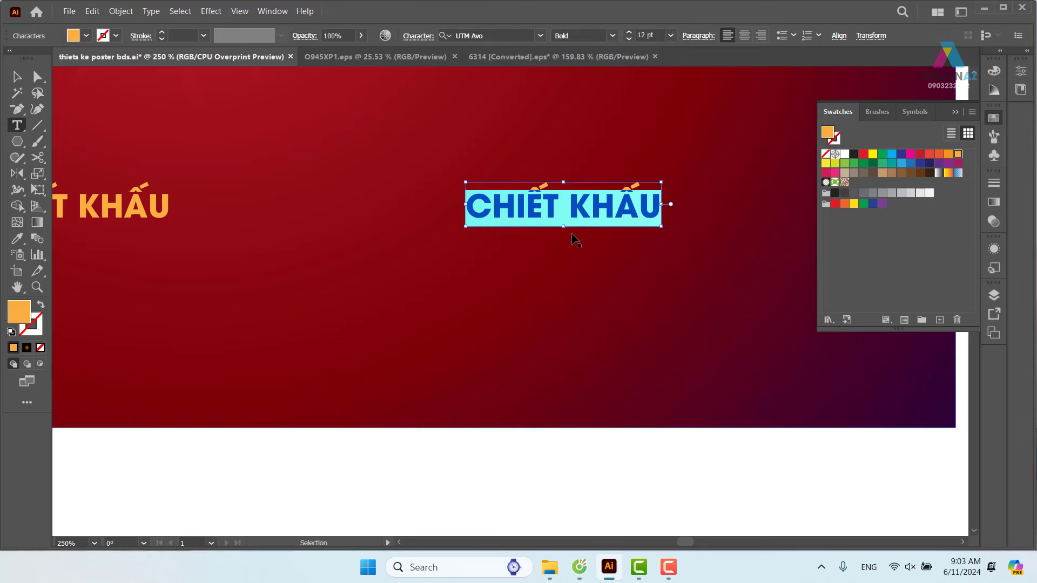
pyautogui.hotkey('ctrl', 'v')
pyautogui.click(16, 77)
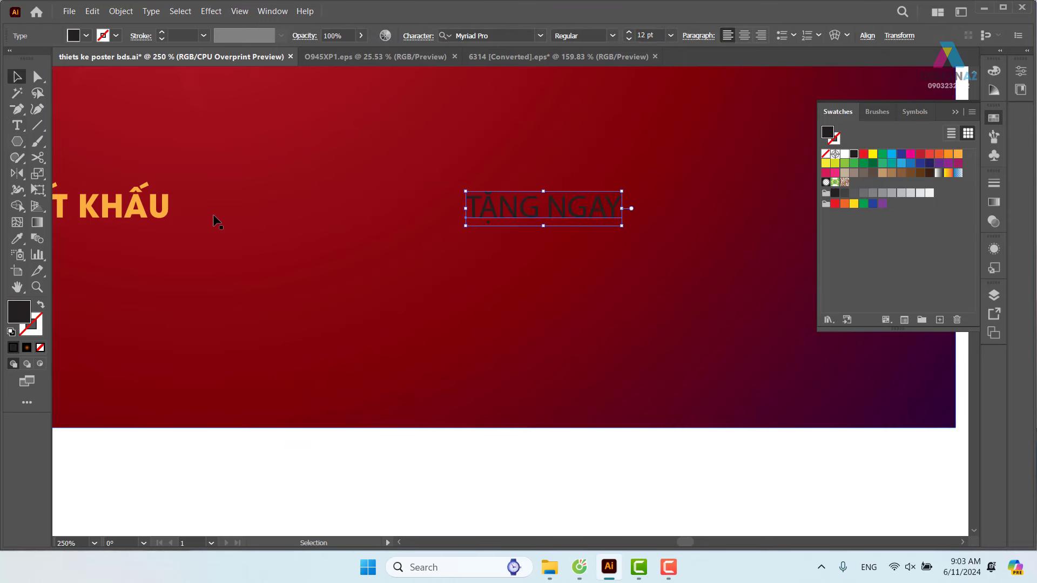
# Step: Give TẶNG NGAY the orange bold style sampled from CHIẾT KHẤU
pyautogui.press('i')
pyautogui.click(166, 208)
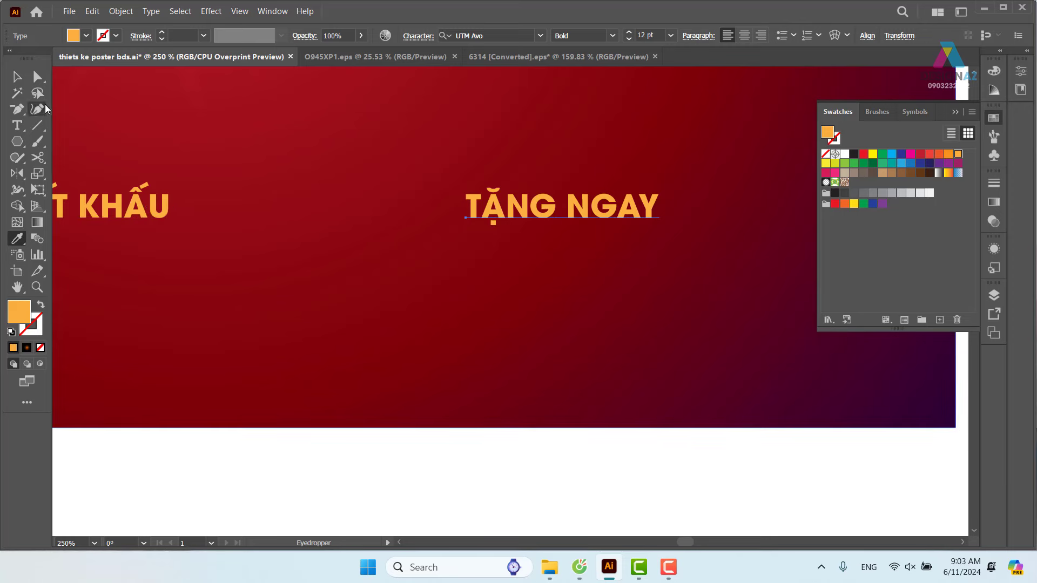
pyautogui.press('v')
pyautogui.click(636, 482)
pyautogui.hotkey('ctrl', '-')
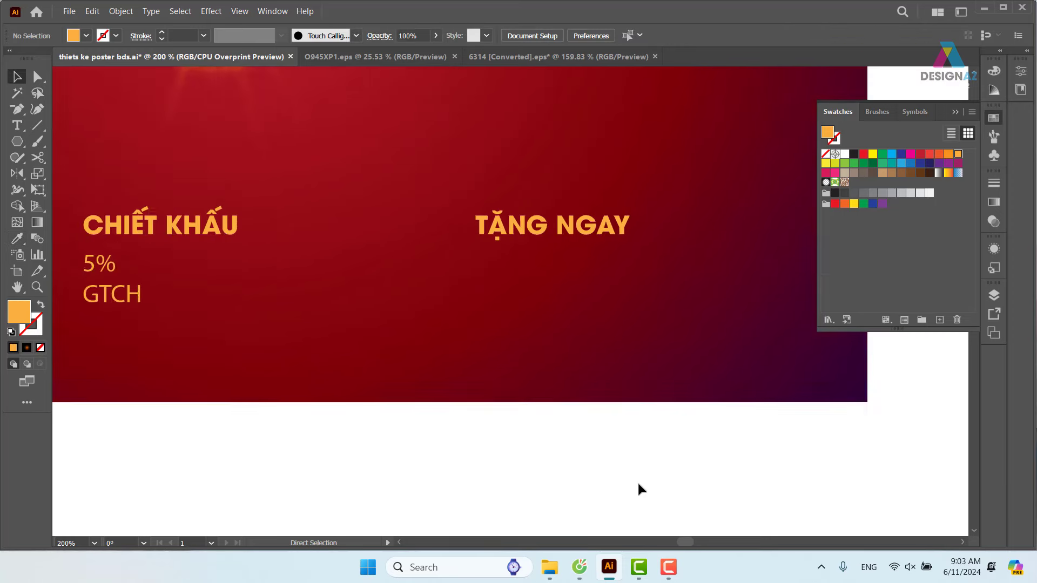
pyautogui.hotkey('ctrl', '-')
pyautogui.hotkey('ctrl', '-')
pyautogui.hotkey('ctrl', '-')
pyautogui.hotkey('ctrl', '-')
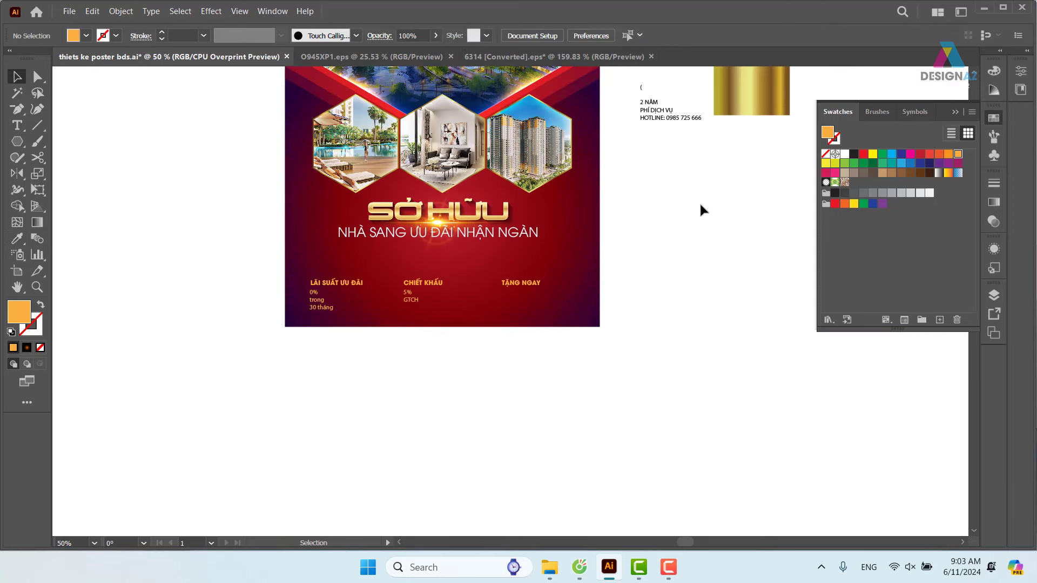
# Step: Delete the PHÍ DỊCH VỤ line from the draft text block
pyautogui.press('z')
pyautogui.moveTo(546, 128); pyautogui.dragTo(696, 195)
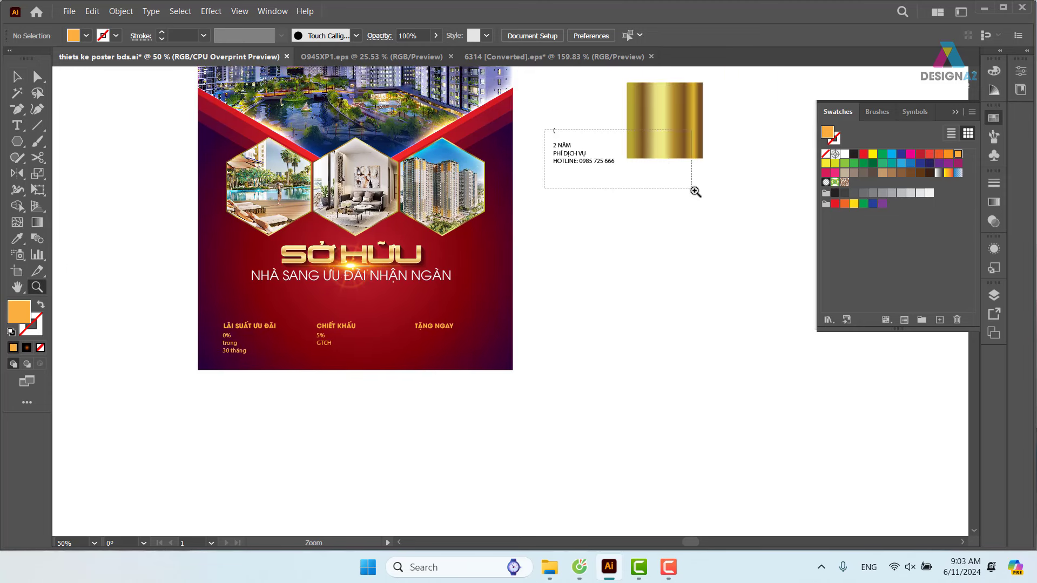
pyautogui.moveTo(318, 311); pyautogui.dragTo(415, 258)
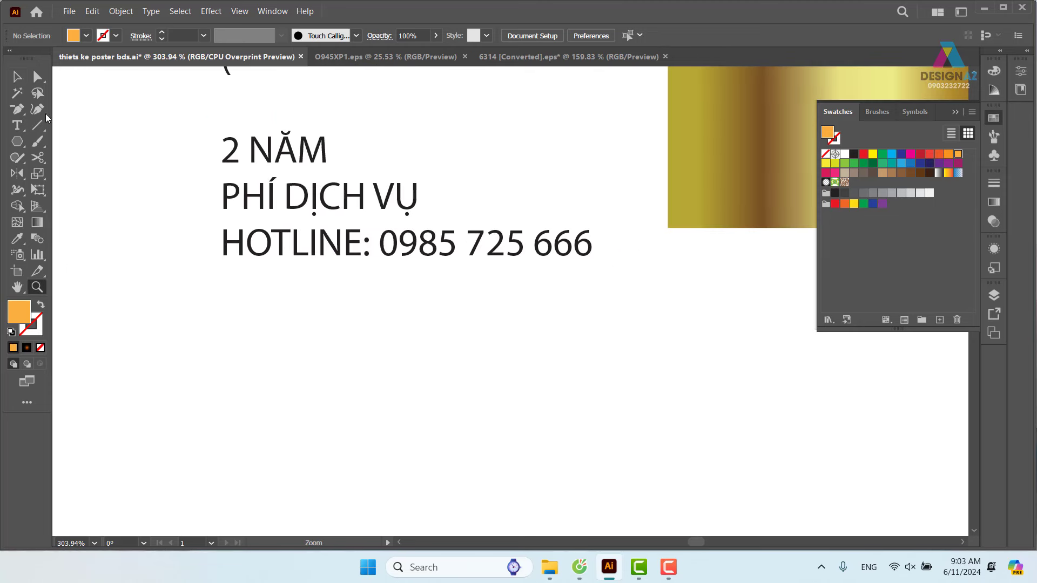
pyautogui.press('t')
pyautogui.click(383, 211)
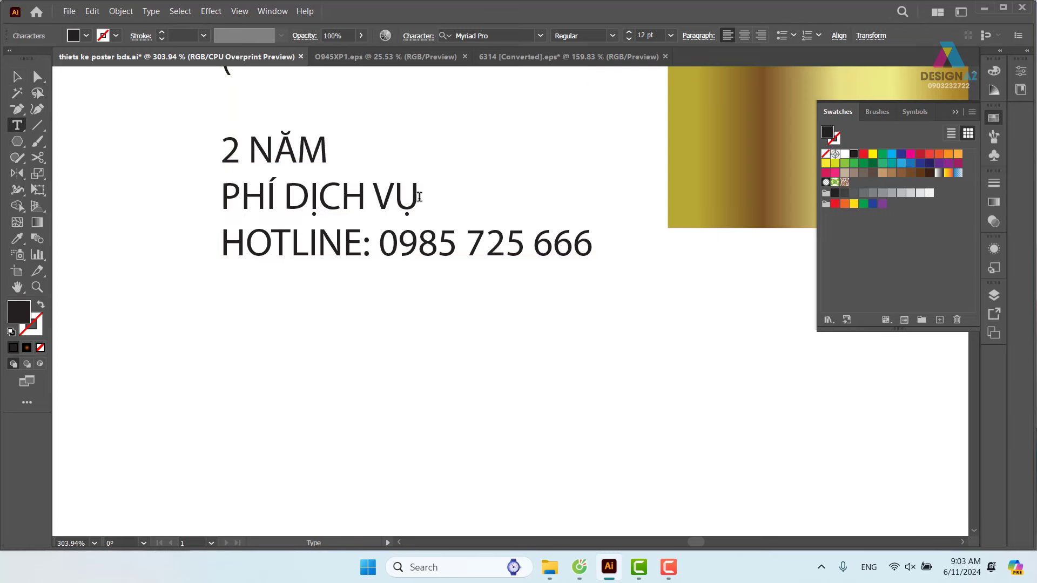
pyautogui.moveTo(420, 197); pyautogui.dragTo(215, 198)
pyautogui.hotkey('ctrl', 'c')
pyautogui.press('Delete')
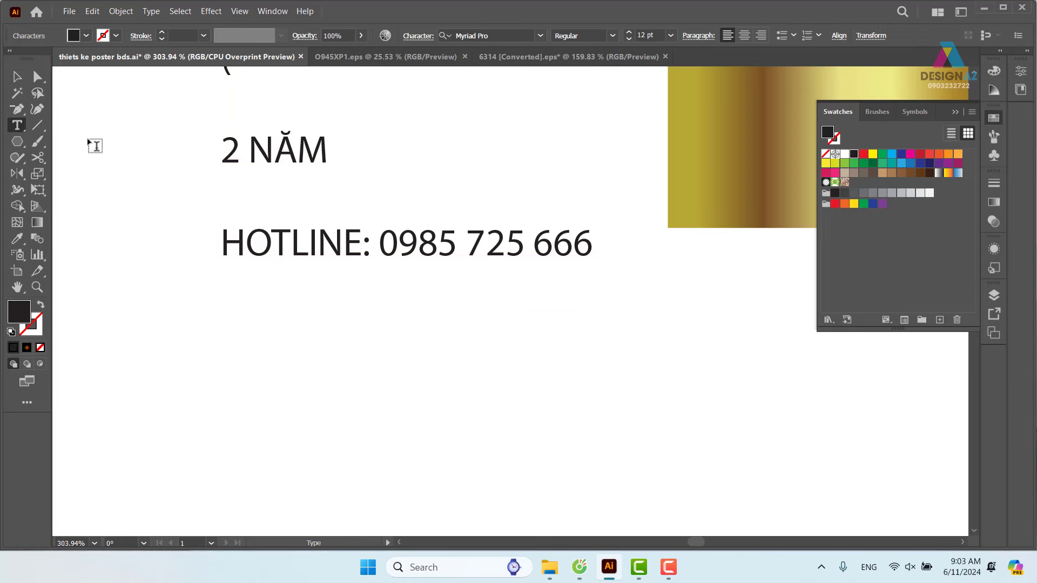
pyautogui.press('Escape')
pyautogui.click(251, 394)
# Step: Alt-drag a copy of 5% GTCH across to sit under TẶNG NGAY
pyautogui.hotkey('ctrl', '-')
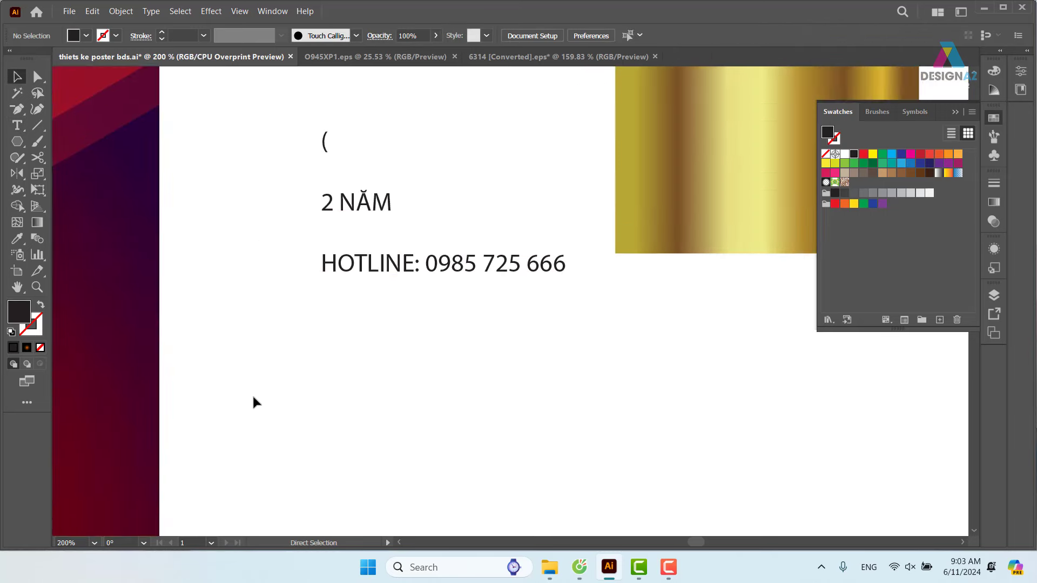
pyautogui.hotkey('ctrl', '-')
pyautogui.hotkey('ctrl', '-')
pyautogui.hotkey('ctrl', '-')
pyautogui.moveTo(297, 384)
pyautogui.mouseDown()
pyautogui.moveTo(374, 277)
pyautogui.moveTo(548, 424)
pyautogui.mouseUp()
pyautogui.press('z')
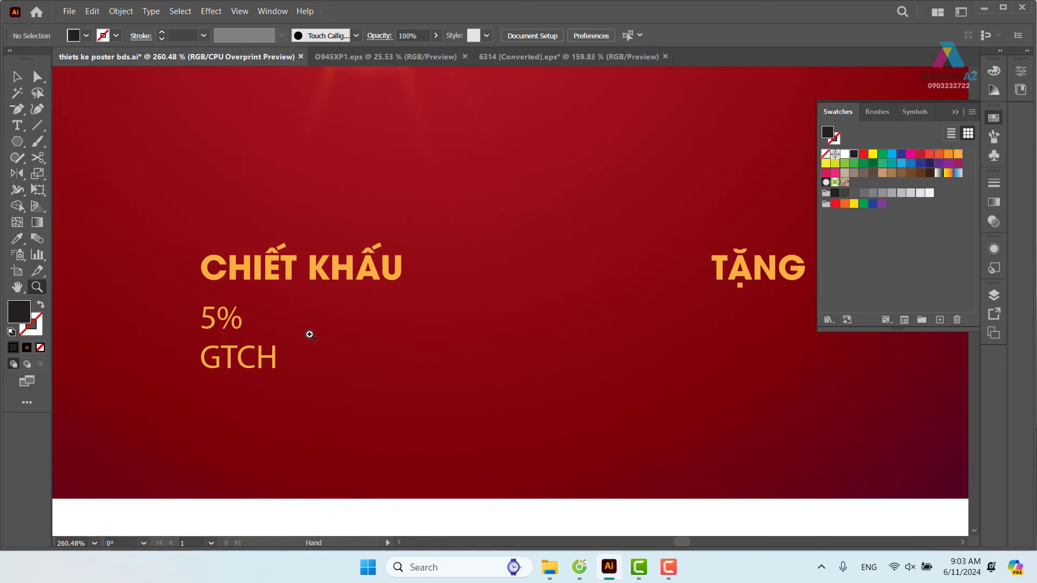
pyautogui.click(19, 79)
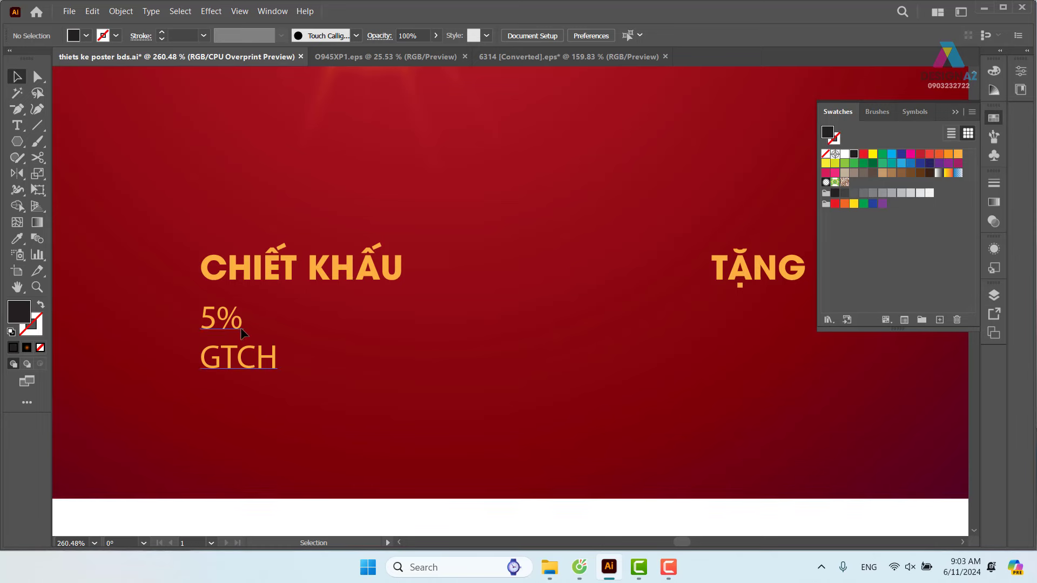
pyautogui.moveTo(229, 362); pyautogui.dragTo(739, 365)
# Step: Replace the copied text with the pasted PHÍ DỊCH VỤ
pyautogui.hscroll(5, 740, 365)
pyautogui.doubleClick(476, 326)
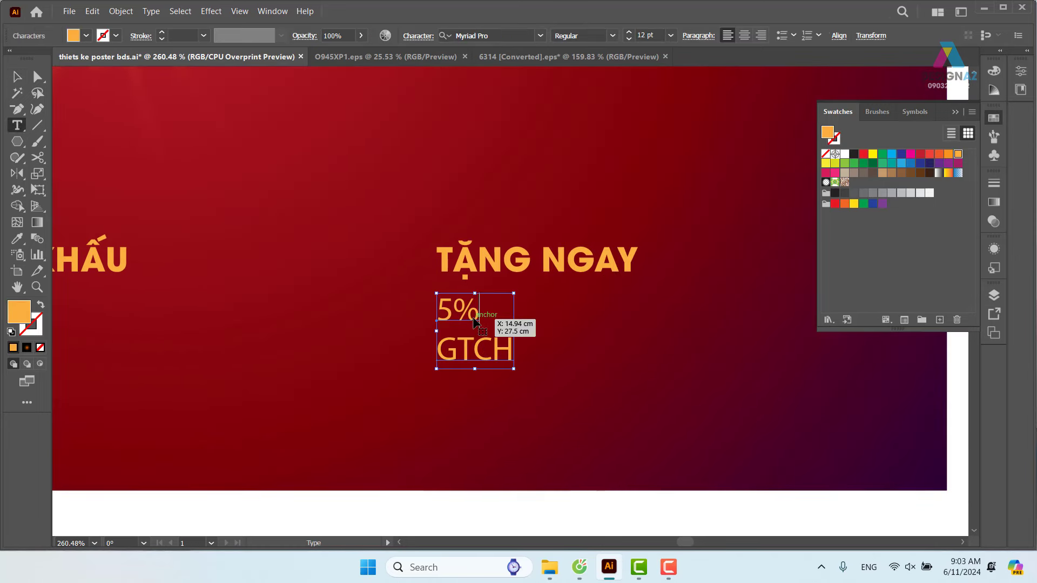
pyautogui.hotkey('ctrl', 'a')
pyautogui.hotkey('ctrl', 'v')
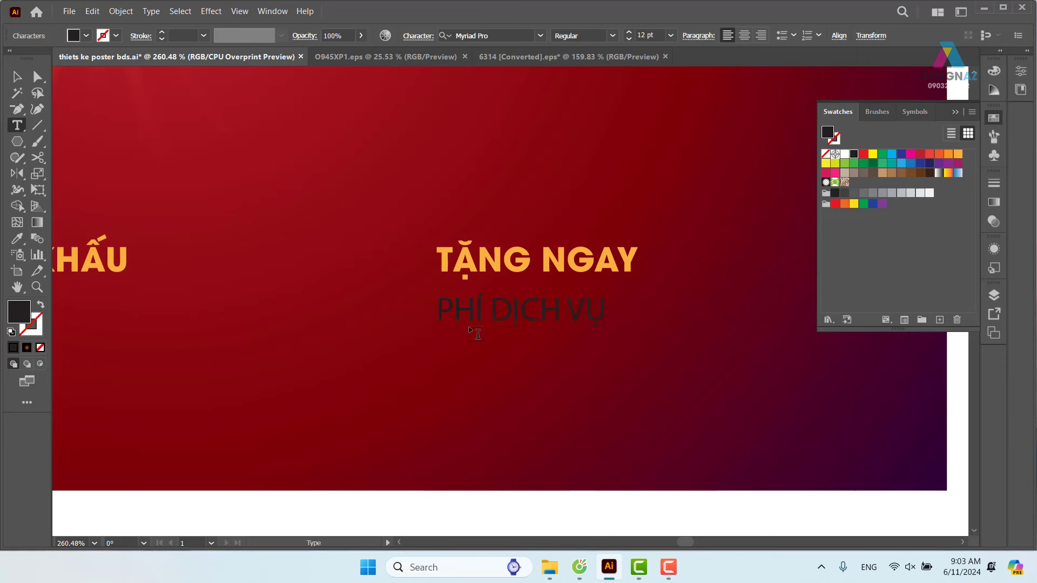
pyautogui.press('Escape')
pyautogui.hscroll(-5, 319, 264)
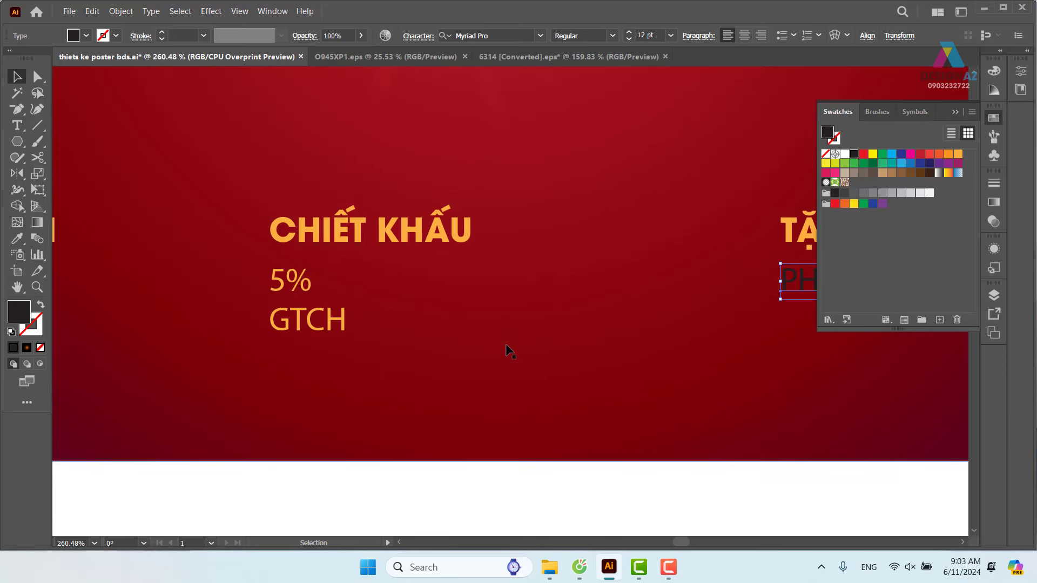
# Step: Colour PHÍ DỊCH VỤ orange to match GTCH, undoing an accidental white sample
pyautogui.press('i')
pyautogui.click(344, 323)
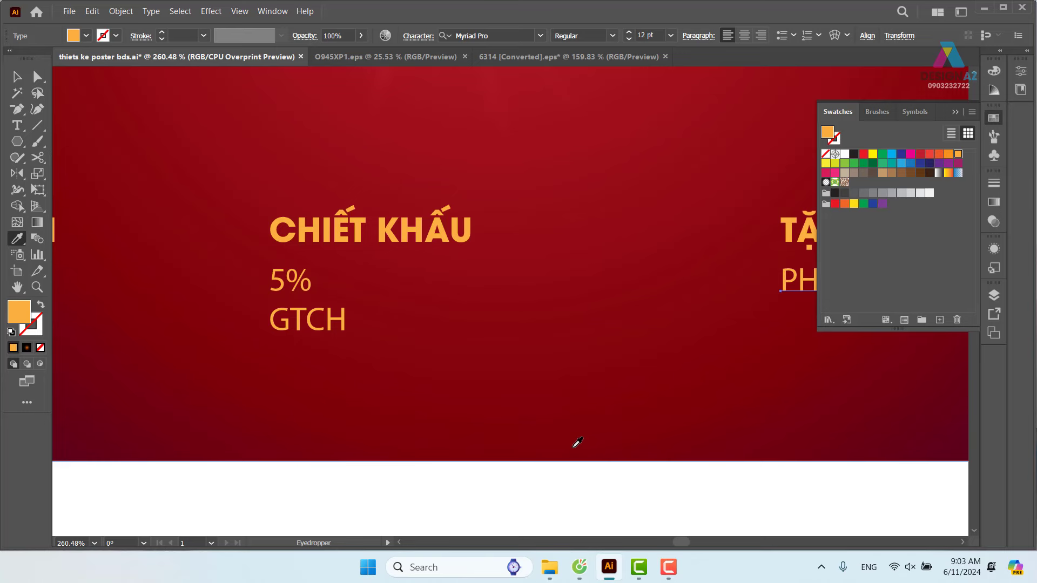
pyautogui.hotkey('ctrl', '1')
pyautogui.click(470, 430)
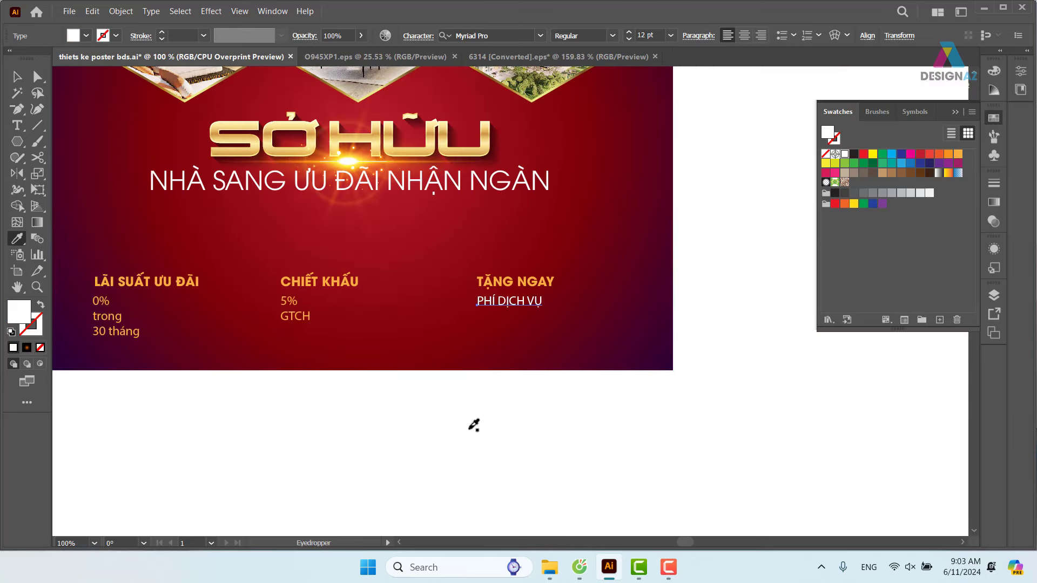
pyautogui.hotkey('ctrl', 'z')
pyautogui.click(16, 76)
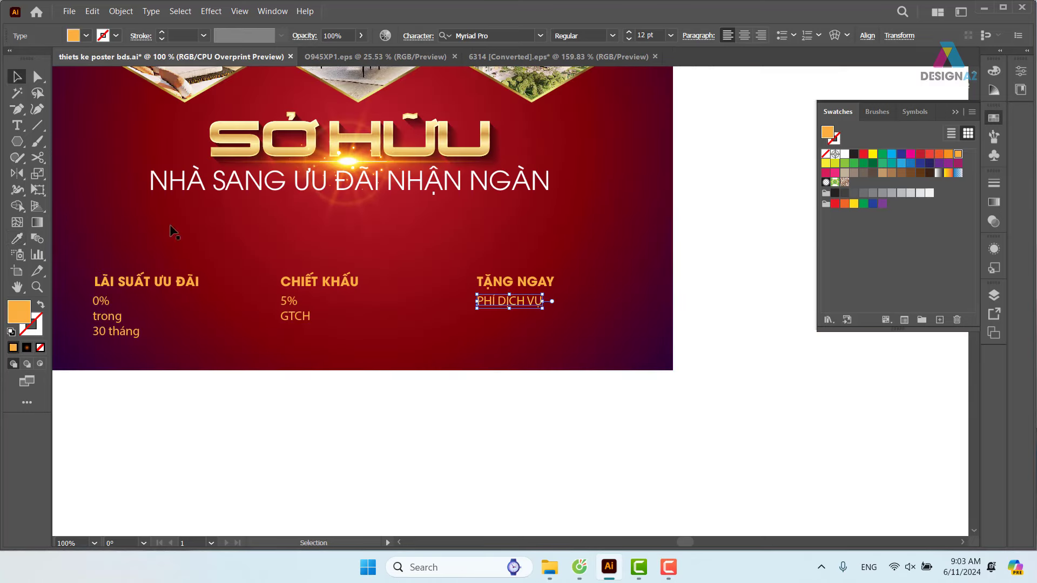
pyautogui.click(393, 420)
pyautogui.moveTo(393, 420); pyautogui.dragTo(493, 415)
# Step: Select the offer detail texts and nudge the first offer's detail into place
pyautogui.click(643, 305)
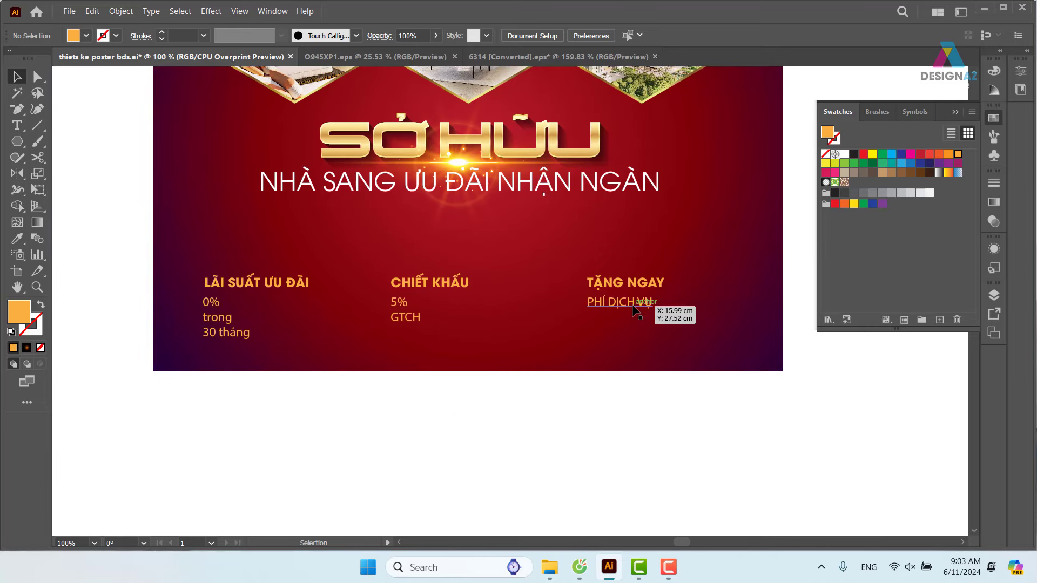
pyautogui.keyDown('shift'); pyautogui.click(405, 317); pyautogui.keyUp('shift')
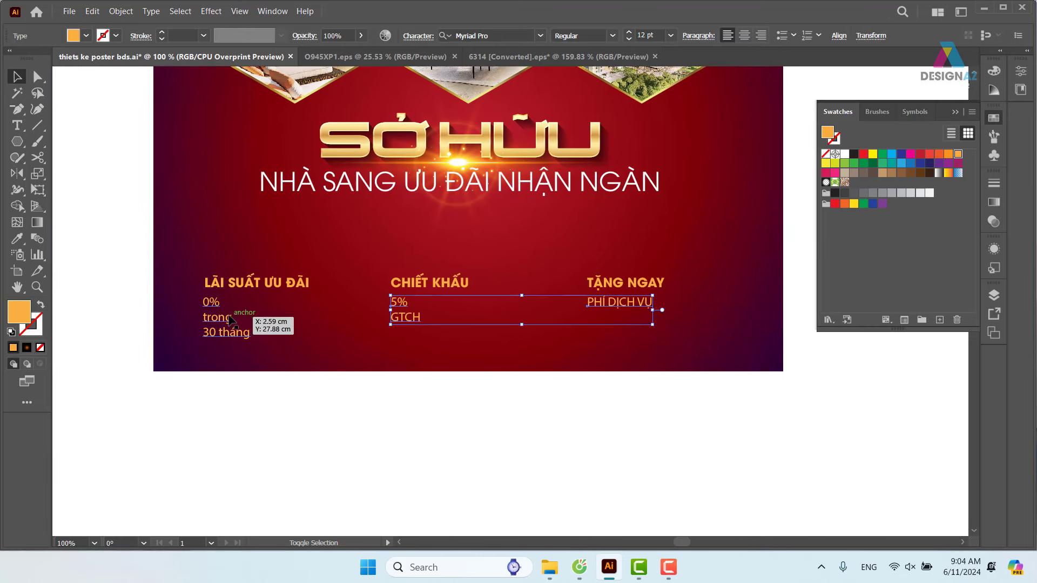
pyautogui.moveTo(201, 314); pyautogui.dragTo(201, 321)
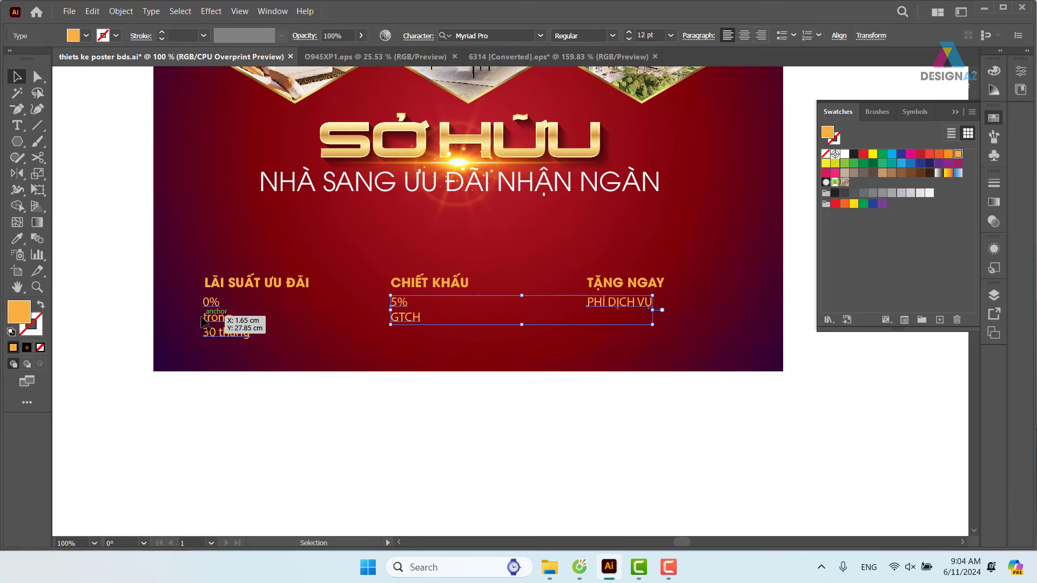
pyautogui.click(257, 386)
pyautogui.moveTo(207, 320); pyautogui.dragTo(206, 318)
# Step: Remove the line breaks so the details read '0% trong 30 tháng' and '5% GTCH'
pyautogui.press('t')
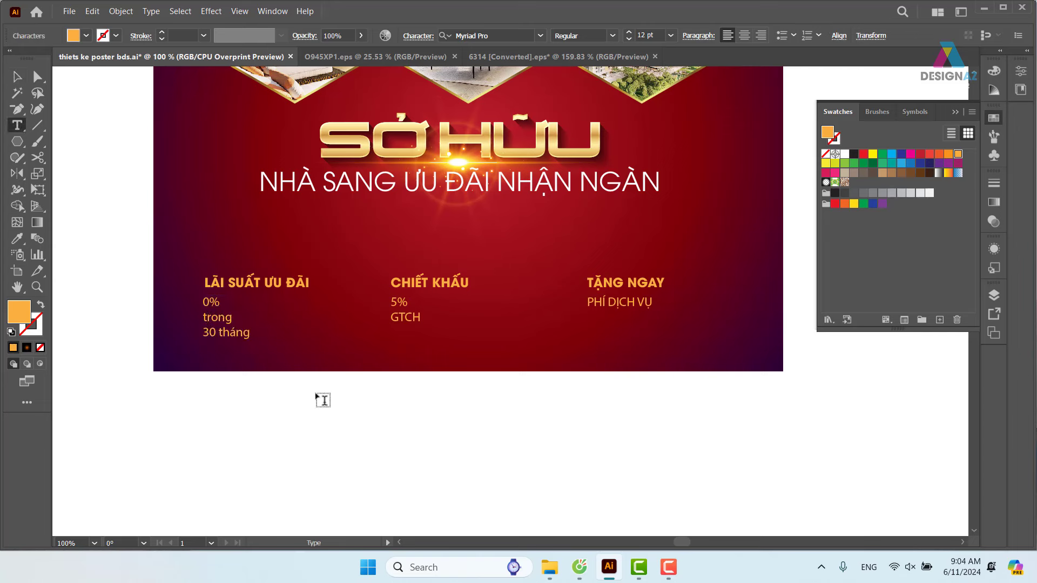
pyautogui.press('BackSpace')
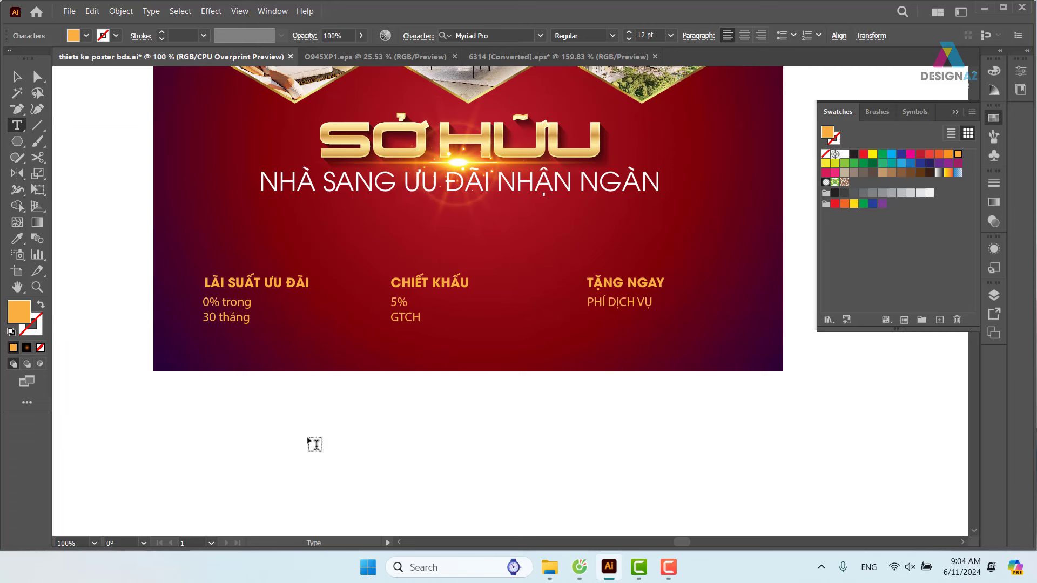
pyautogui.press('BackSpace')
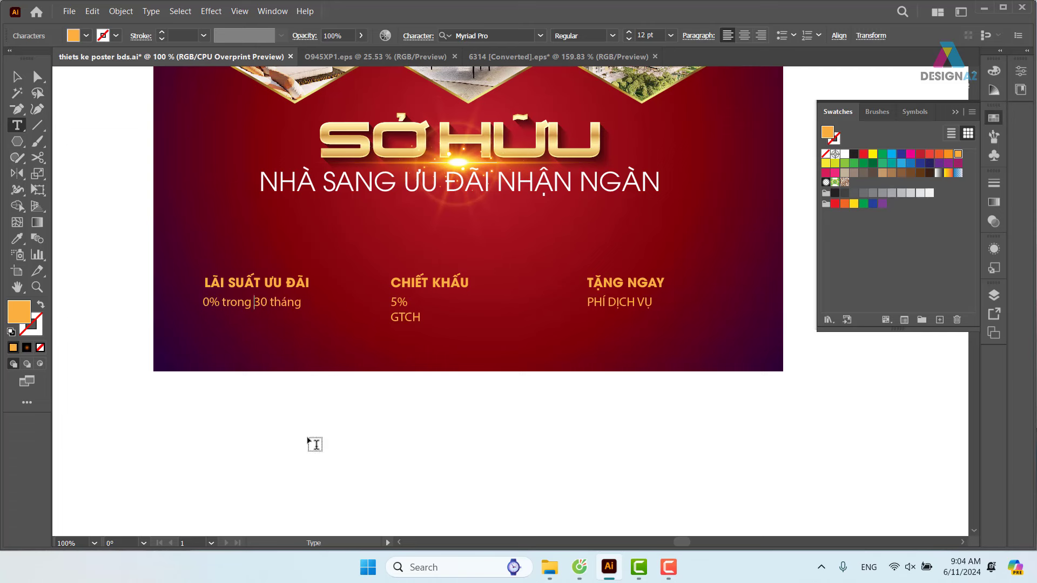
pyautogui.press('Escape')
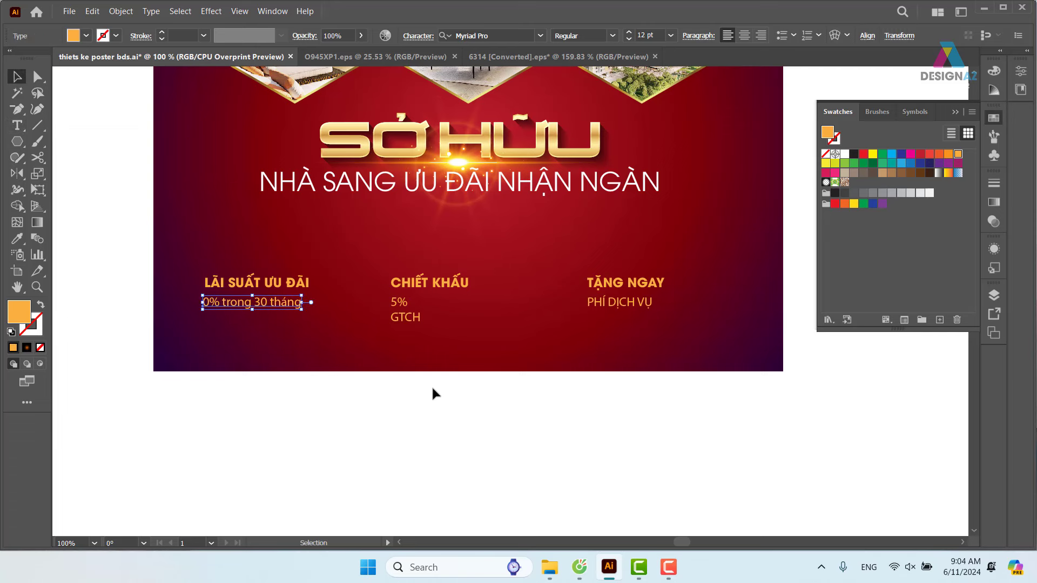
pyautogui.click(432, 386)
pyautogui.doubleClick(392, 323)
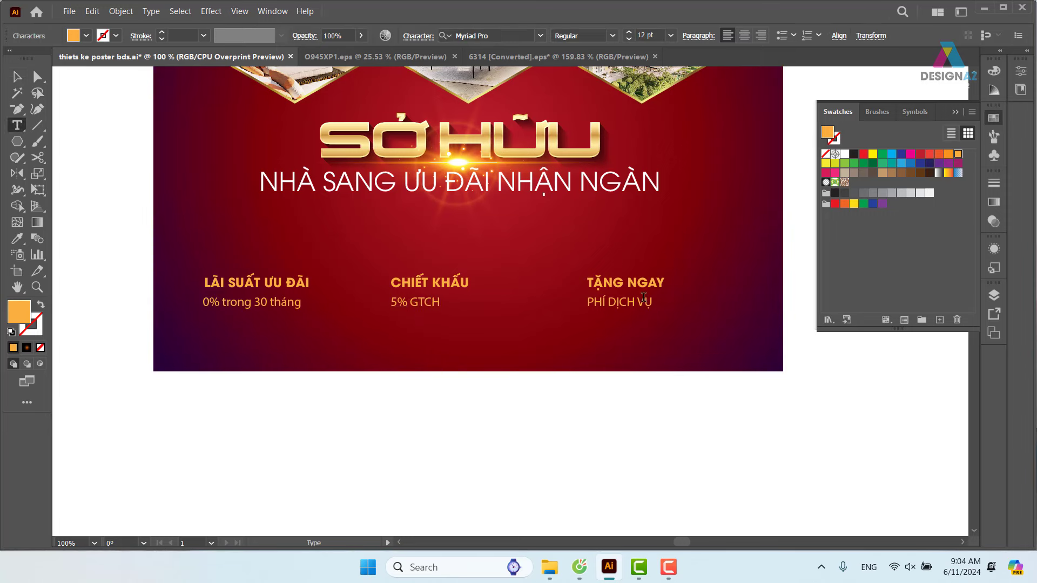
pyautogui.press('Escape')
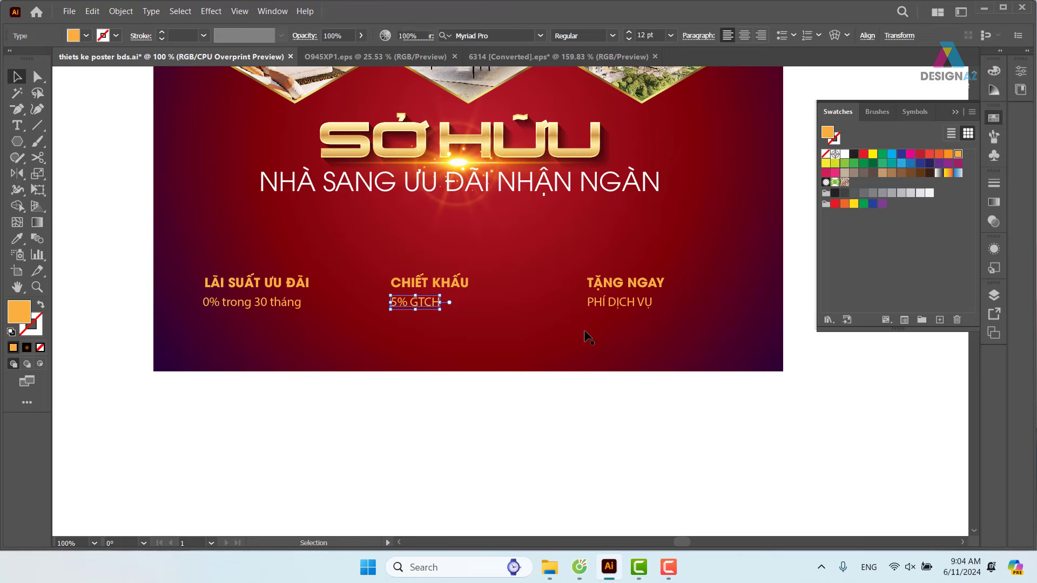
pyautogui.click(616, 303)
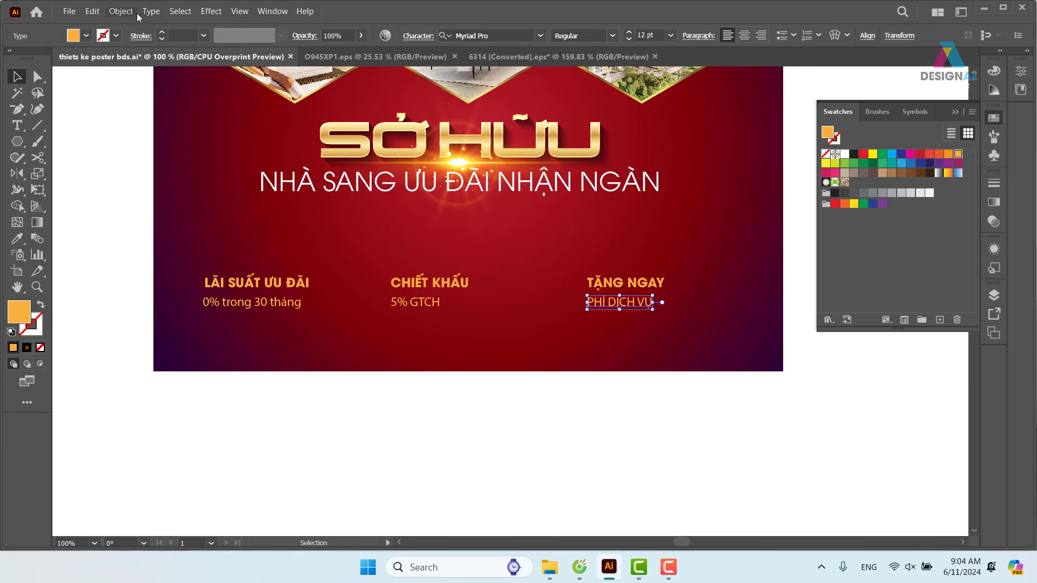
# Step: Change the PHÍ DỊCH VỤ text case to read 'Phí dịch vụ'
pyautogui.click(150, 12)
pyautogui.moveTo(185, 213)
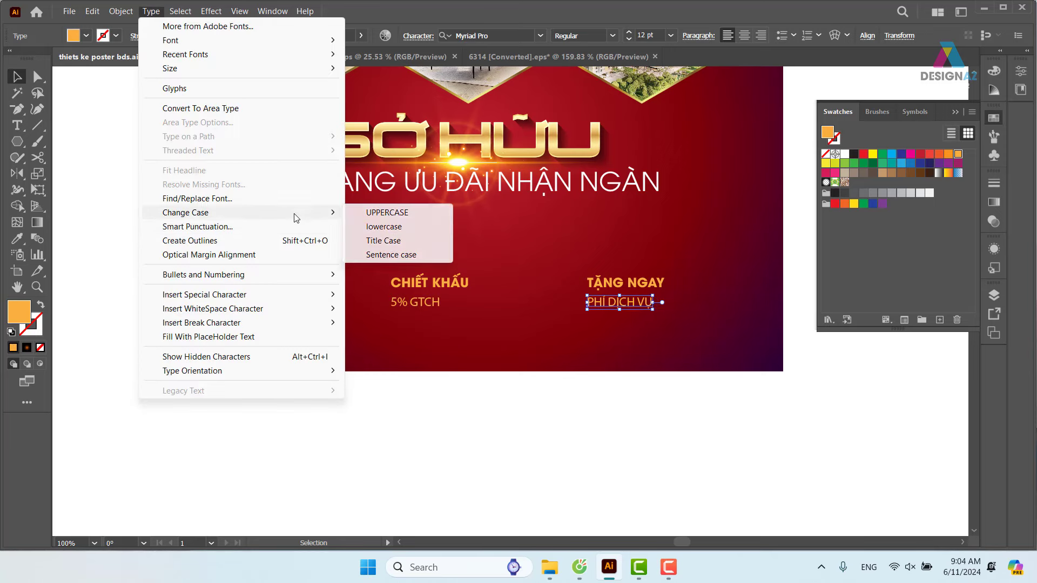
pyautogui.click(400, 214)
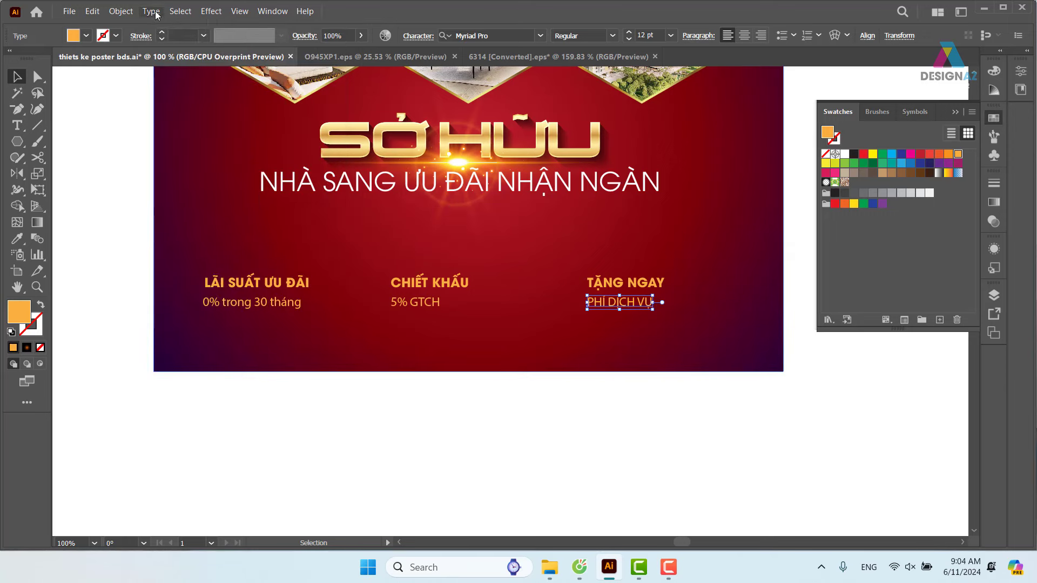
pyautogui.click(151, 11)
pyautogui.click(398, 227)
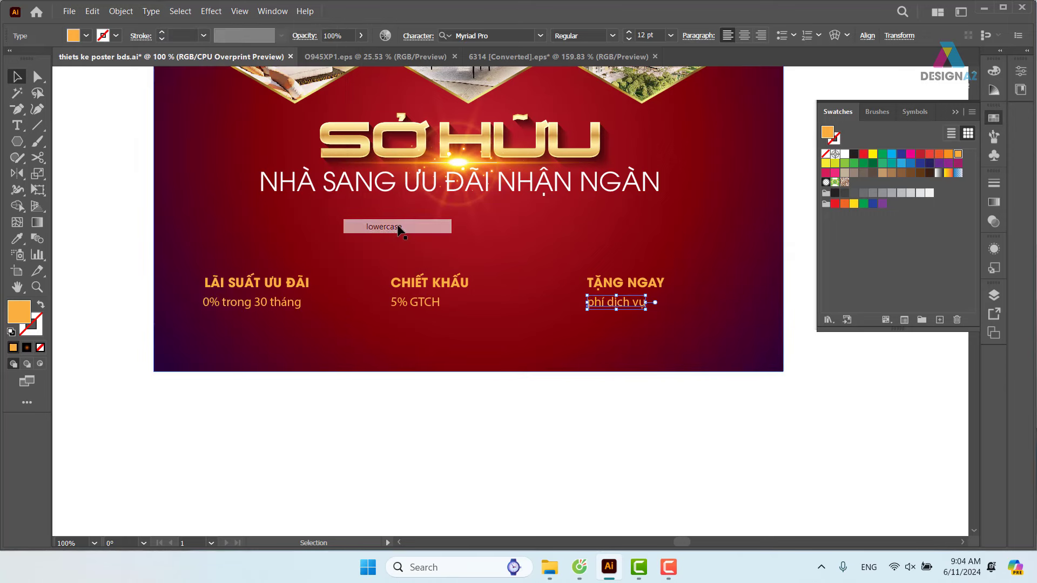
pyautogui.click(594, 371)
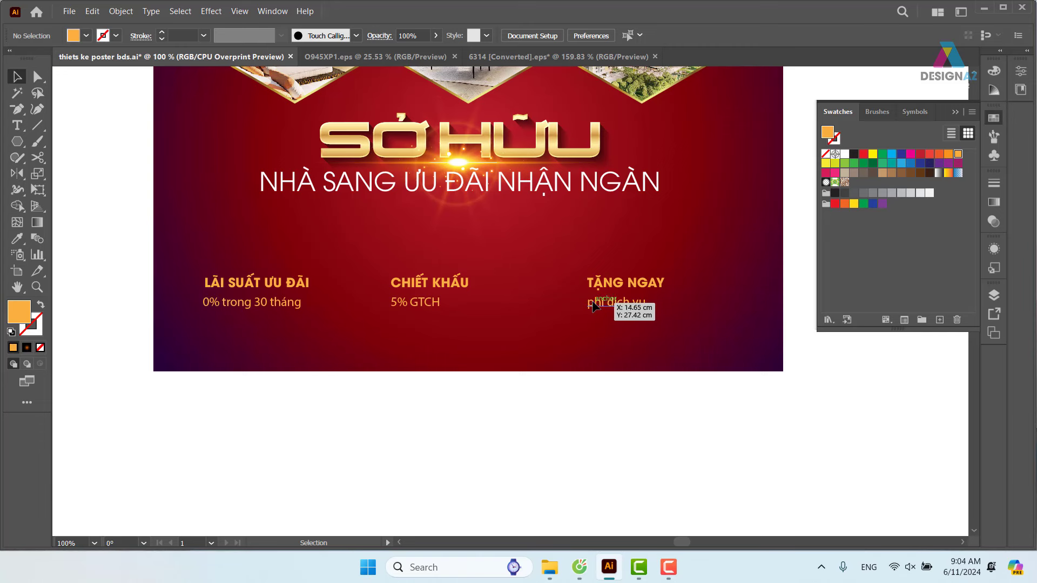
# Step: Select the LÃI SUẤT ƯU ĐÃI and CHIẾT KHẤU headings and the first offer's text
pyautogui.press('t')
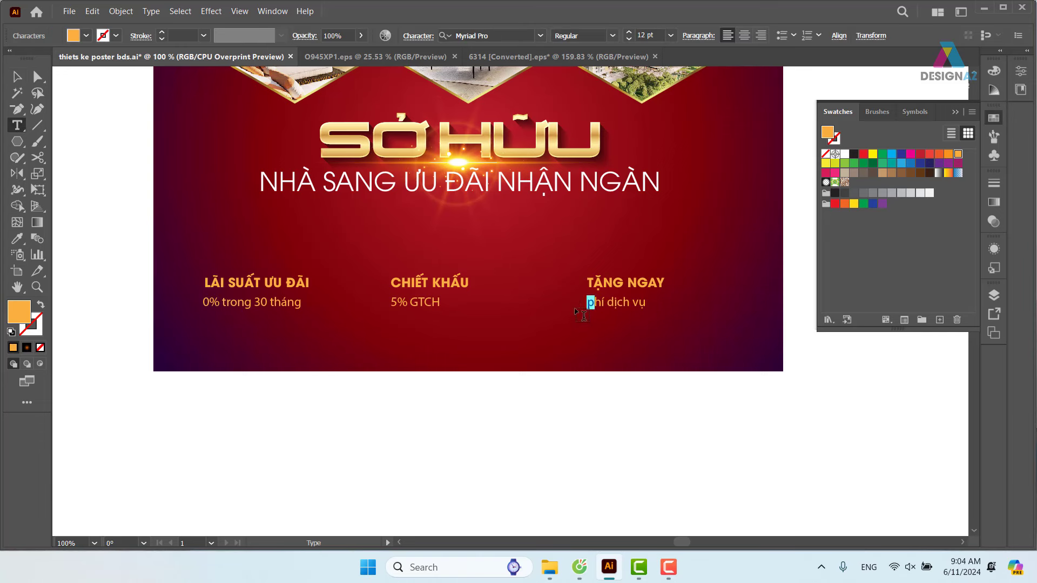
pyautogui.click(17, 77)
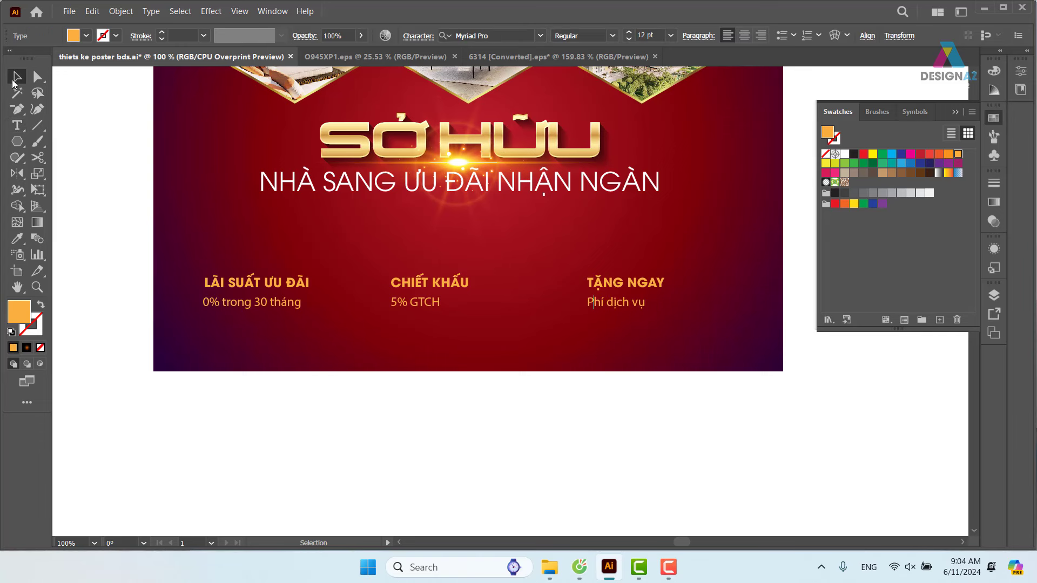
pyautogui.click(473, 412)
pyautogui.moveTo(454, 357); pyautogui.dragTo(455, 395)
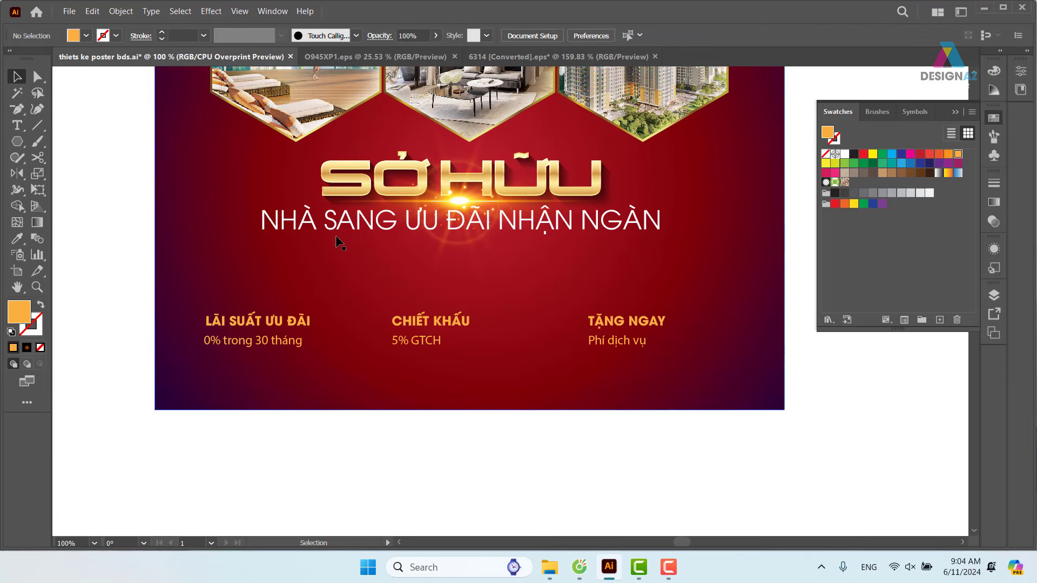
pyautogui.click(308, 324)
pyautogui.keyDown('shift'); pyautogui.click(463, 324); pyautogui.keyUp('shift')
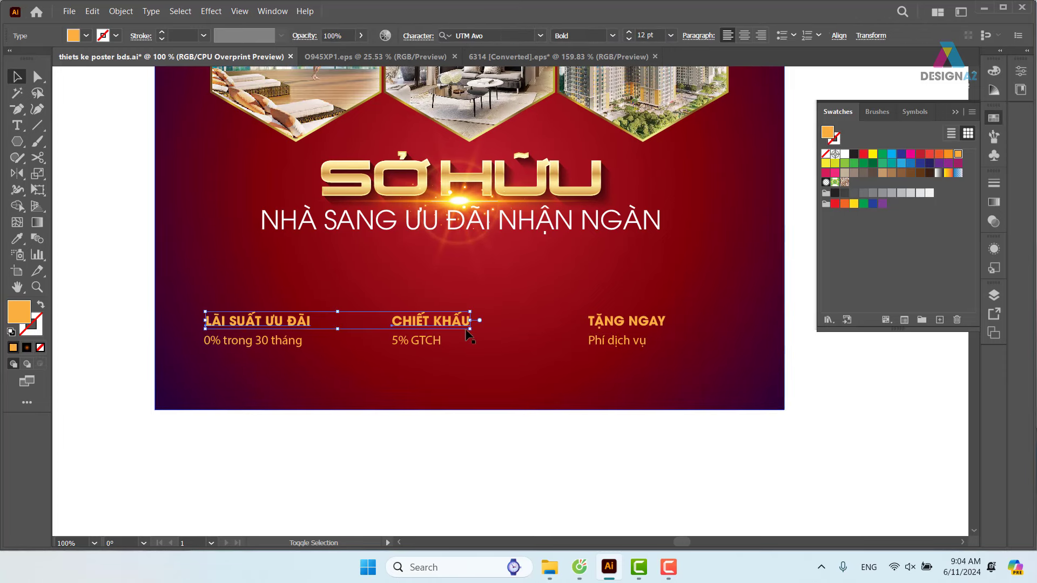
pyautogui.moveTo(180, 454); pyautogui.dragTo(299, 350)
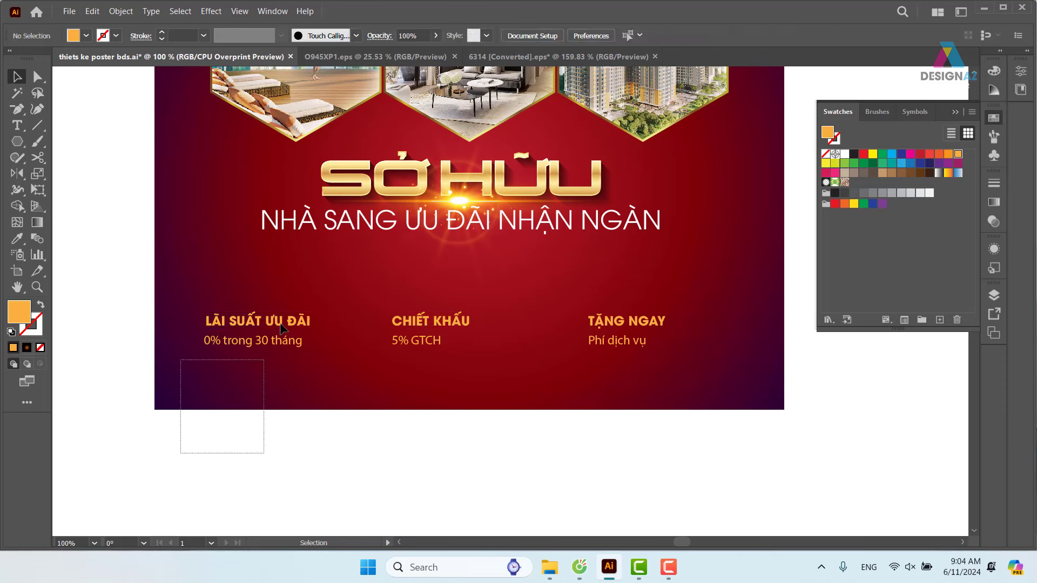
# Step: Delete the '0% trong 30 tháng' text, then undo to restore it under LÃI SUẤT ƯU ĐÃI
pyautogui.press('t')
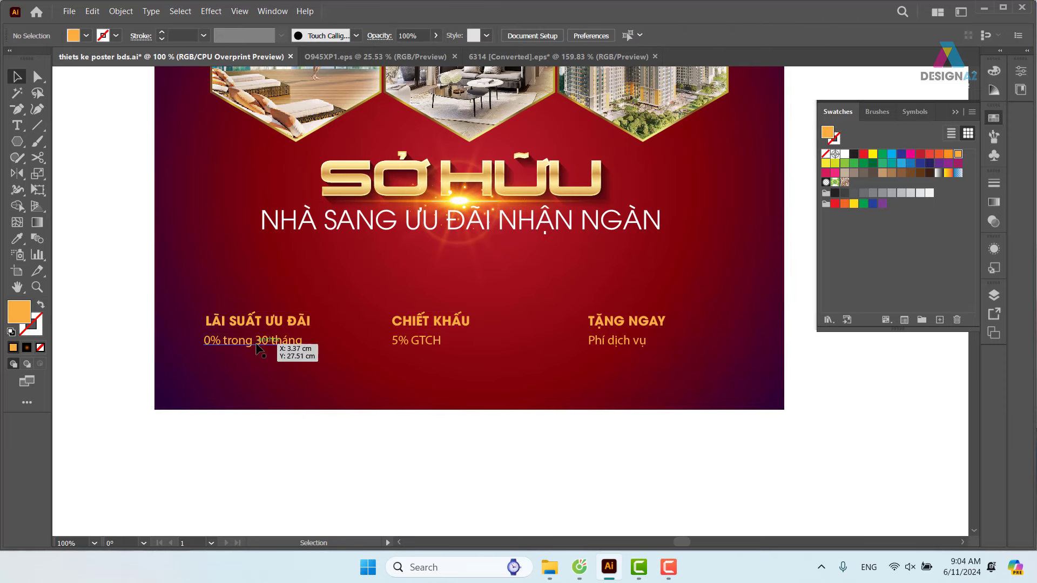
pyautogui.click(206, 340)
pyautogui.moveTo(206, 340); pyautogui.dragTo(356, 340)
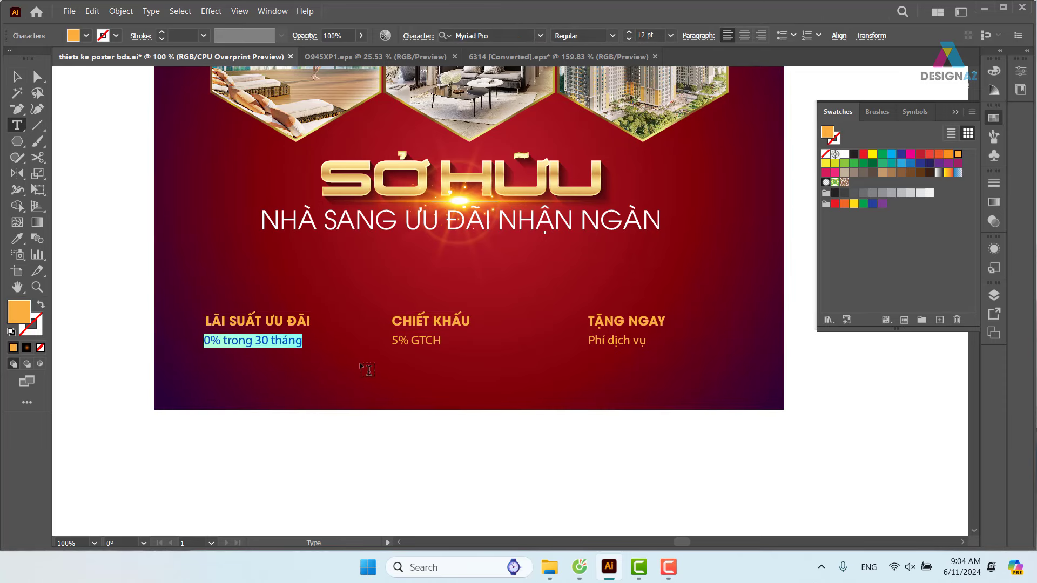
pyautogui.press('BackSpace')
pyautogui.press('Escape')
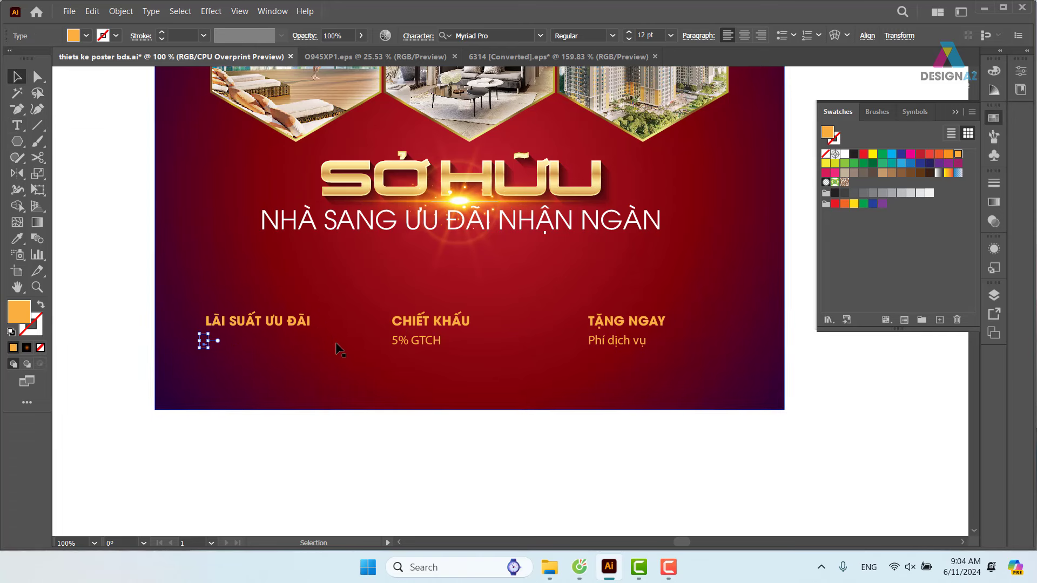
pyautogui.click(310, 323)
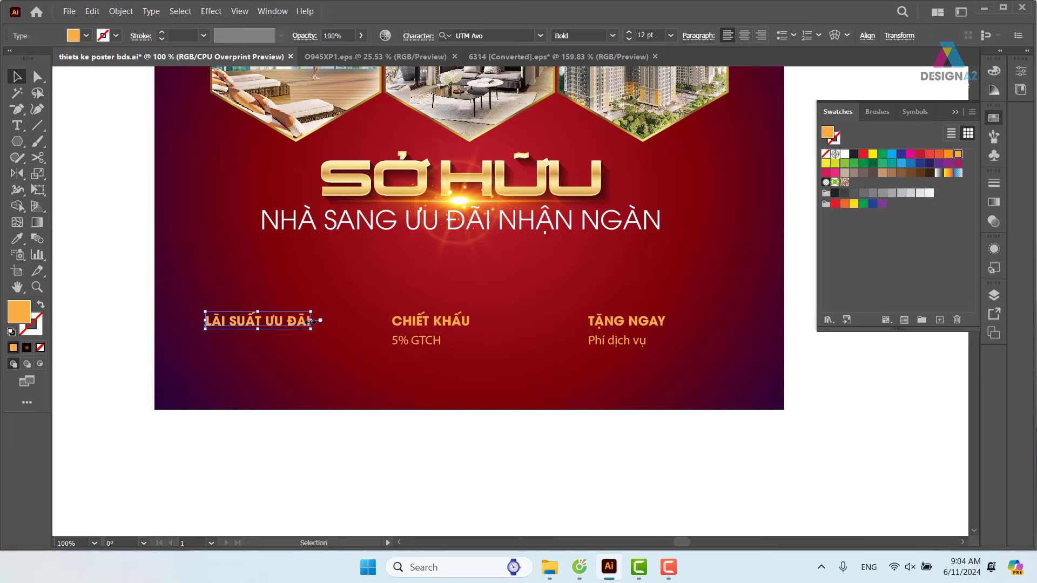
pyautogui.hotkey('ctrl', 'z')
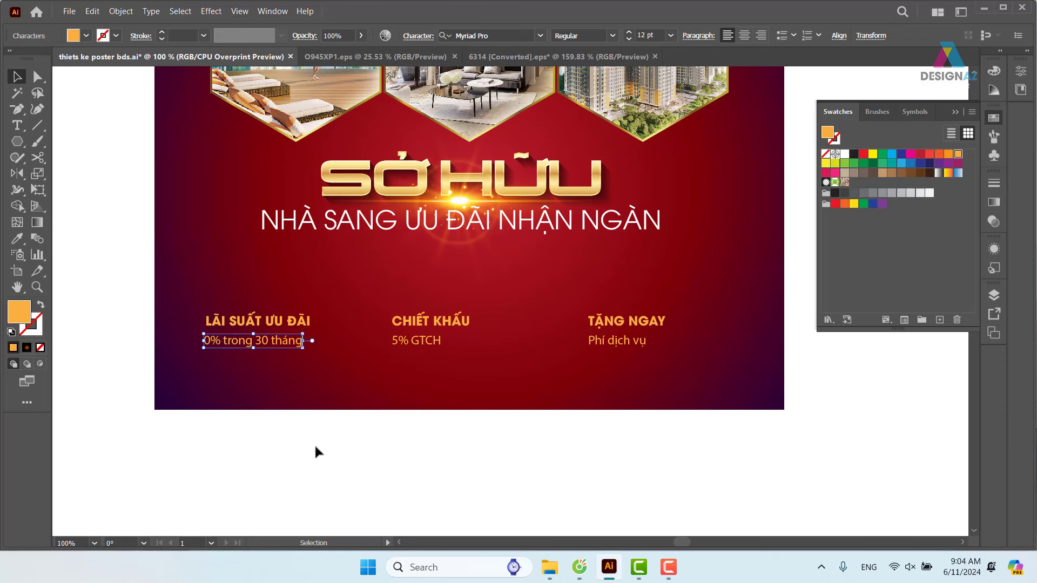
pyautogui.click(315, 451)
# Step: Left-align LÃI SUẤT ƯU ĐÃI with '0% trong 30 tháng', undoing an artboard-edge alignment
pyautogui.click(295, 341)
pyautogui.keyDown('shift'); pyautogui.click(302, 322); pyautogui.keyUp('shift')
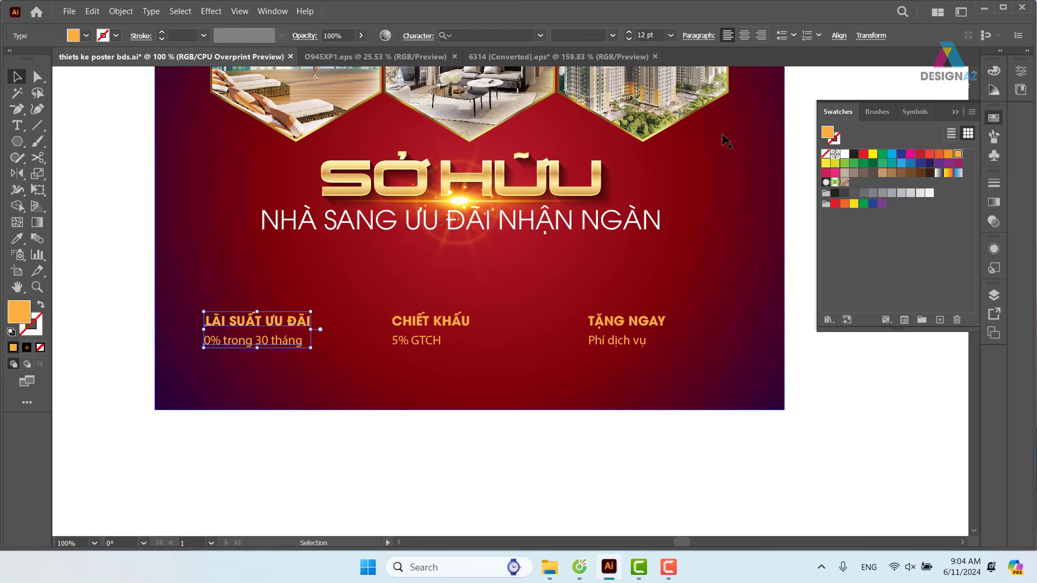
pyautogui.click(831, 35)
pyautogui.click(698, 75)
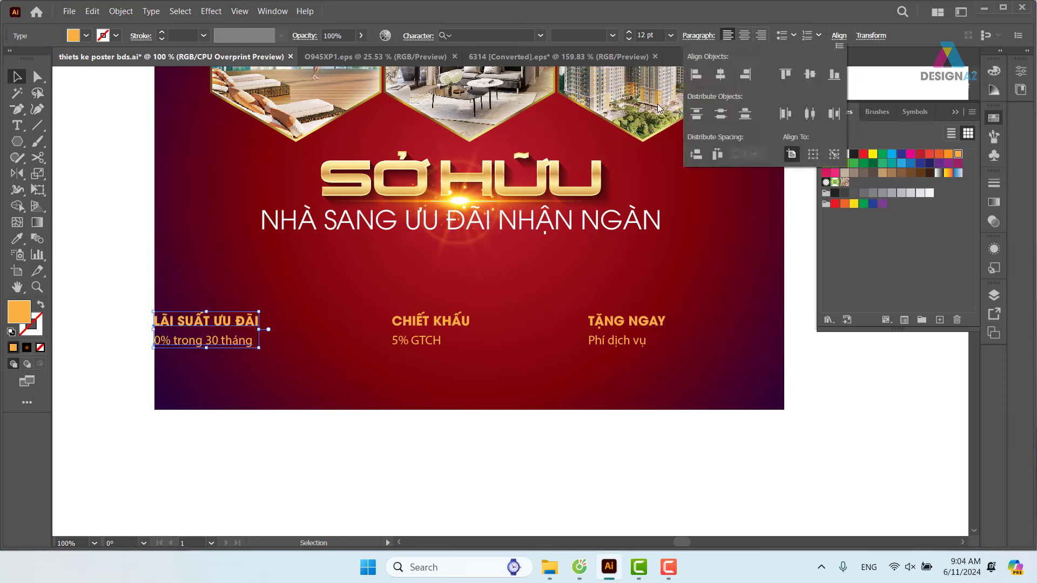
pyautogui.press('Escape')
pyautogui.hotkey('ctrl', 'z')
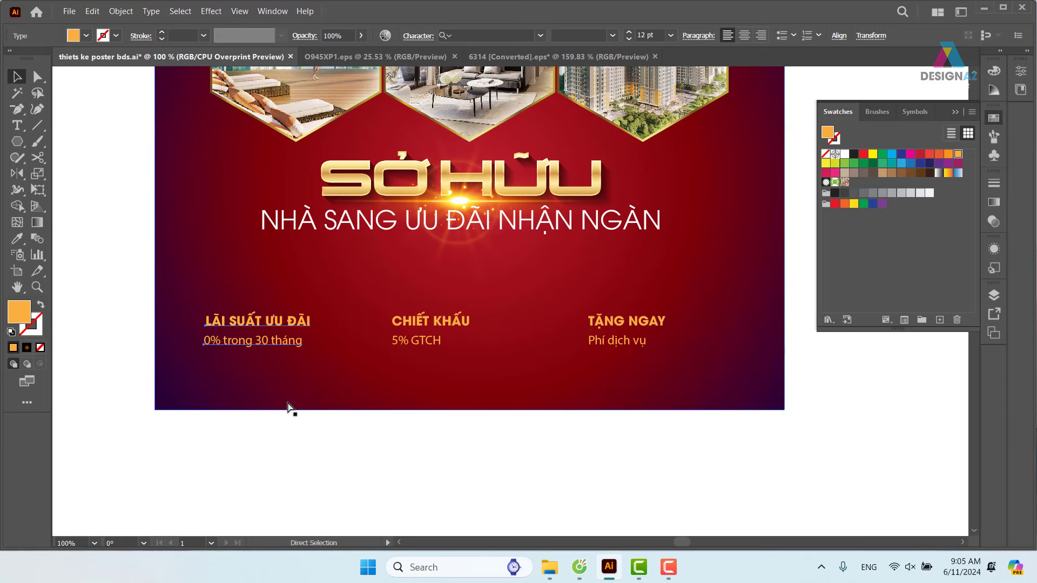
pyautogui.click(299, 341)
pyautogui.keyDown('shift'); pyautogui.click(297, 322); pyautogui.keyUp('shift')
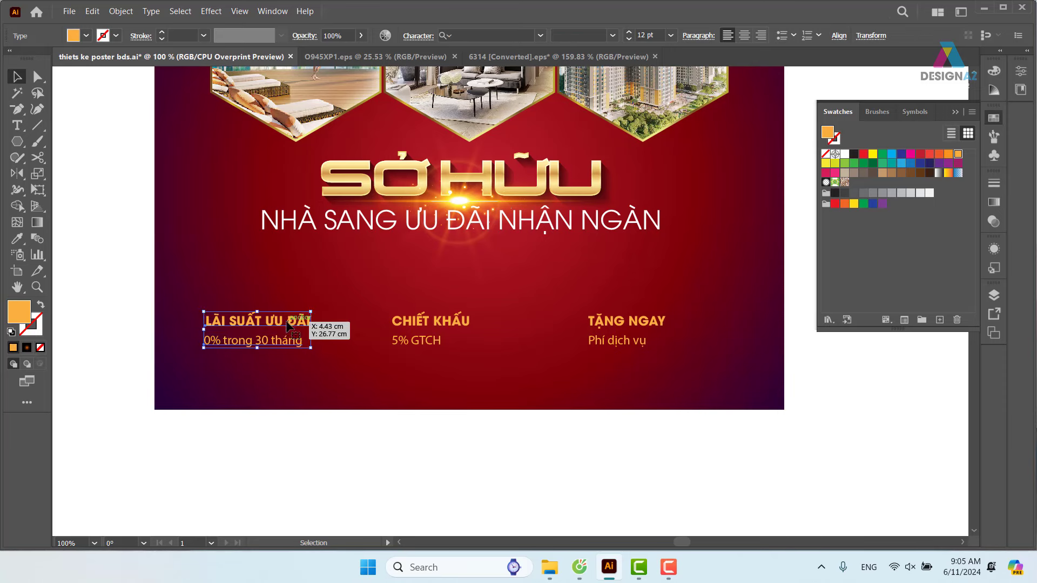
pyautogui.click(838, 36)
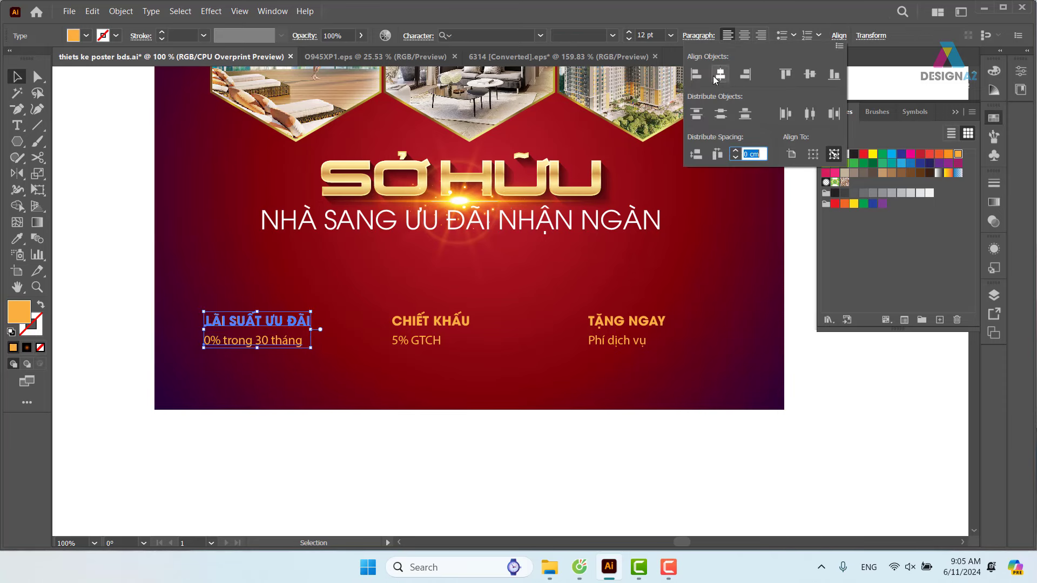
pyautogui.click(697, 74)
pyautogui.click(426, 340)
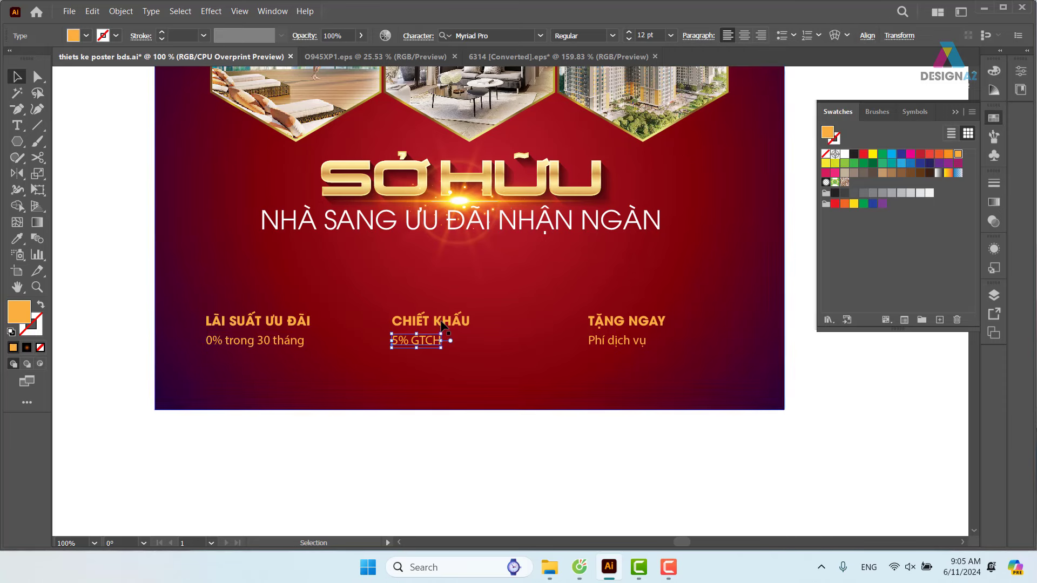
# Step: Left-align the CHIẾT KHẤU and TẶNG NGAY headings with their lines, each heading as key object
pyautogui.keyDown('shift'); pyautogui.click(448, 323); pyautogui.keyUp('shift')
pyautogui.click(448, 323)
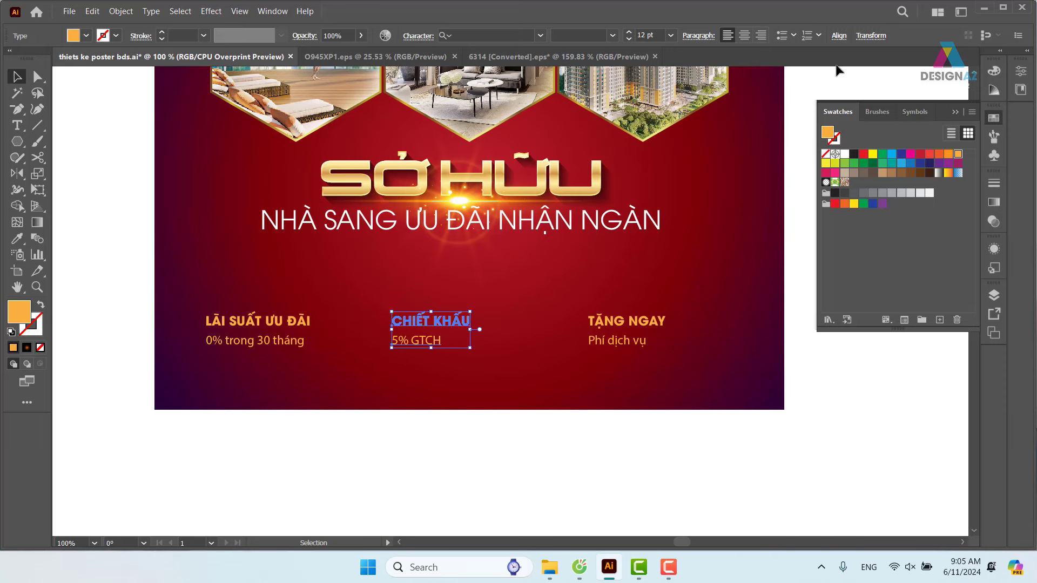
pyautogui.click(838, 36)
pyautogui.click(598, 399)
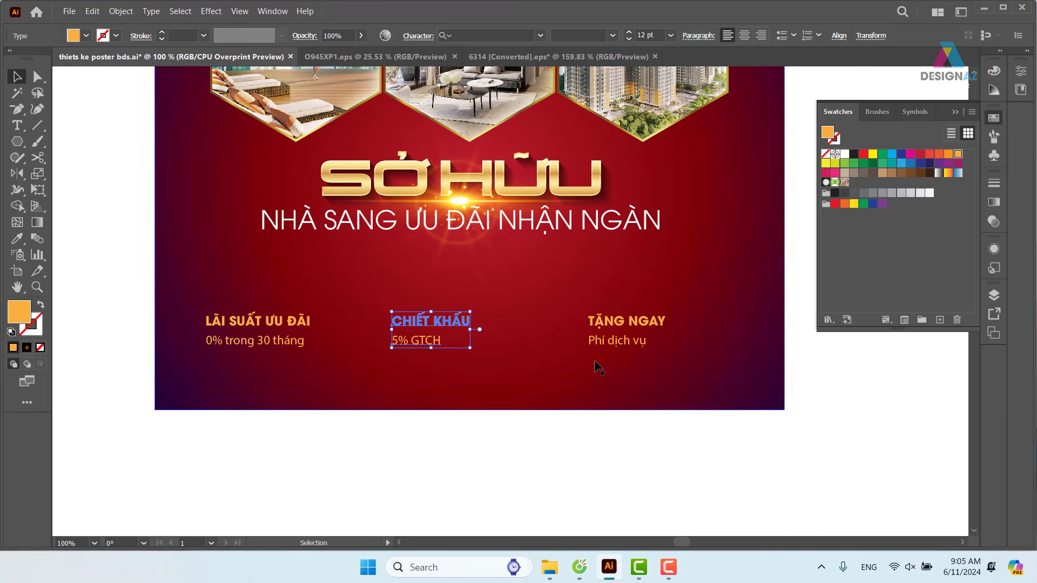
pyautogui.click(639, 331)
pyautogui.click(640, 324)
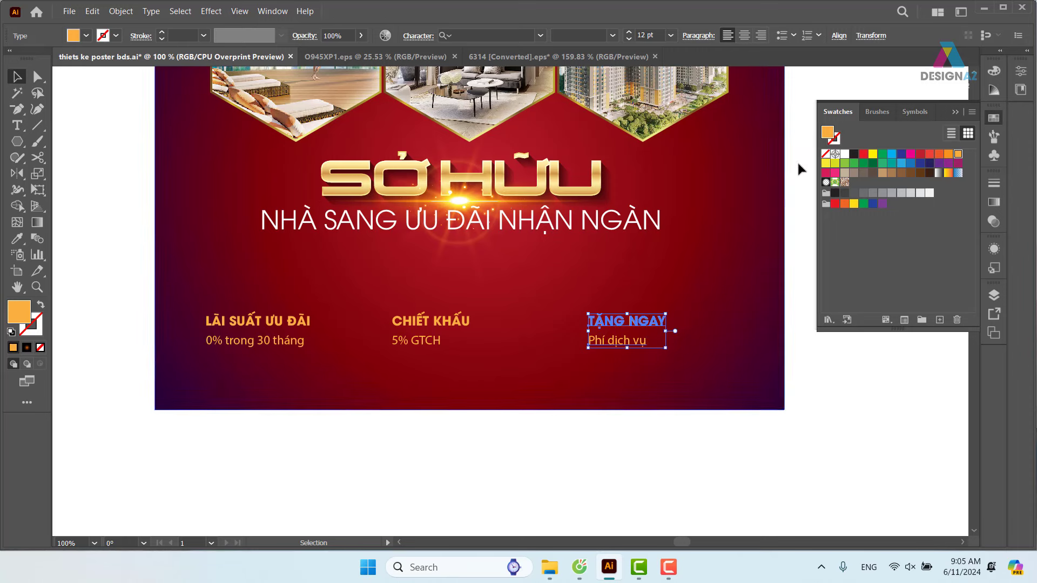
pyautogui.click(837, 36)
pyautogui.click(698, 78)
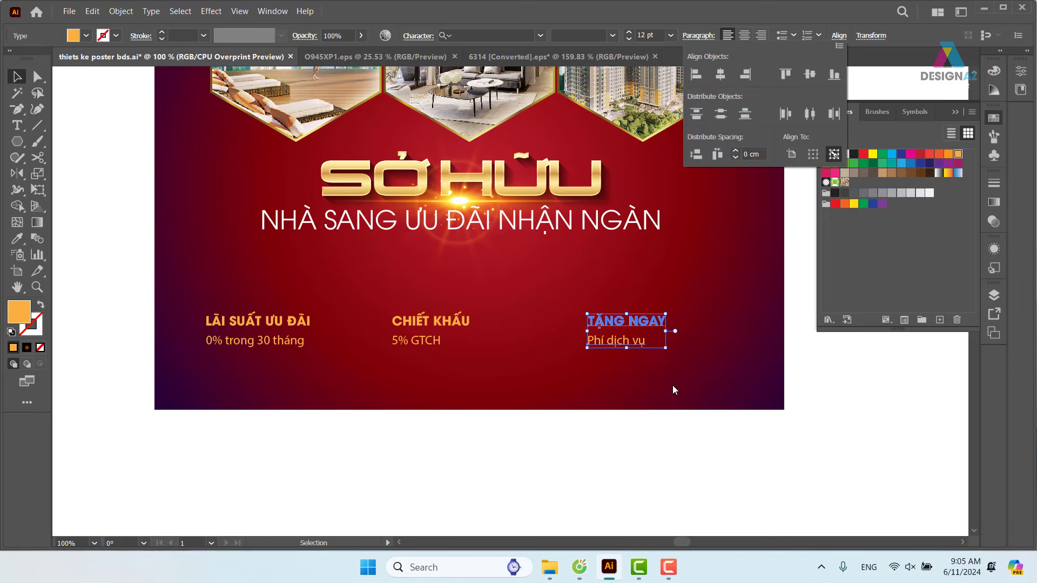
pyautogui.click(622, 485)
# Step: Marquee-select the CHIẾT KHẤU and LÃI SUẤT ƯU ĐÃI text groups without the background
pyautogui.moveTo(555, 461); pyautogui.dragTo(714, 306)
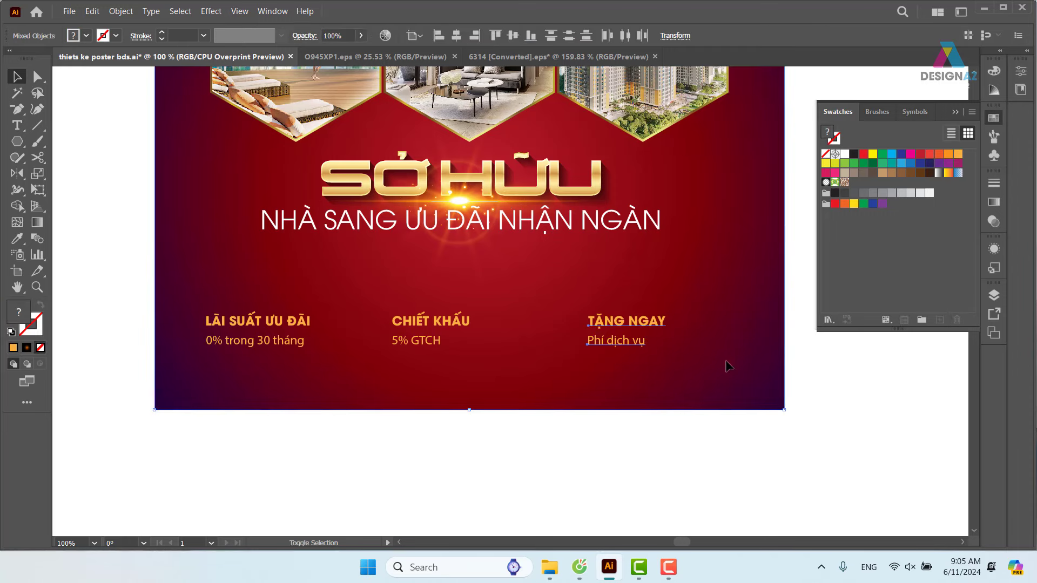
pyautogui.moveTo(378, 463); pyautogui.dragTo(481, 300)
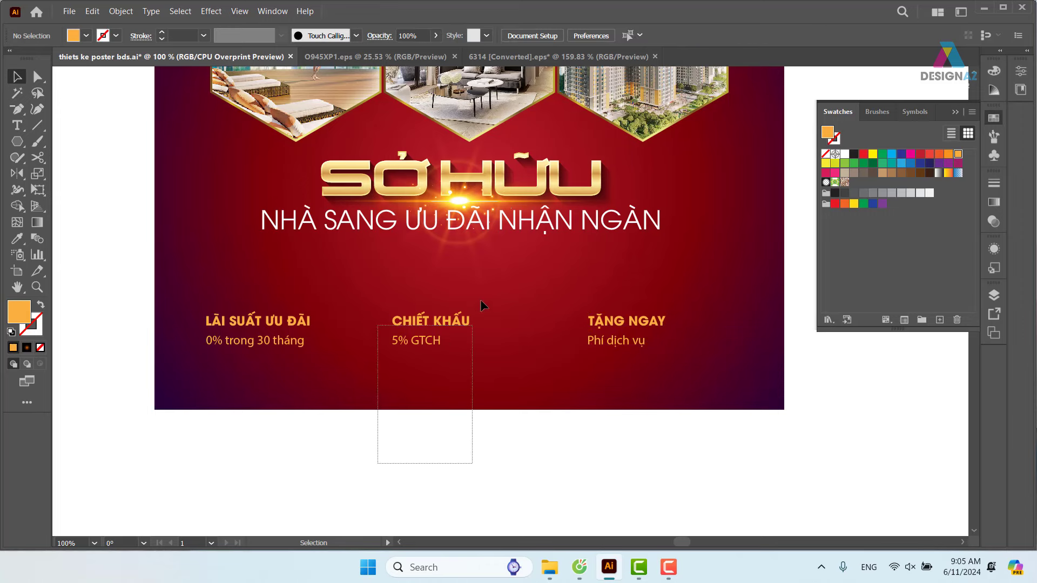
pyautogui.moveTo(358, 475); pyautogui.dragTo(478, 317)
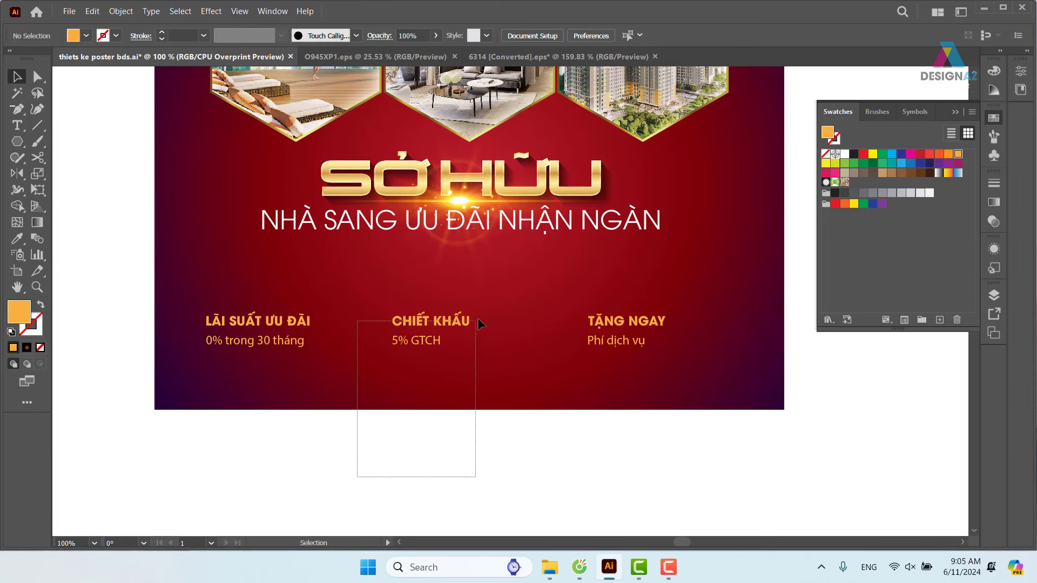
pyautogui.moveTo(520, 371); pyautogui.dragTo(549, 456)
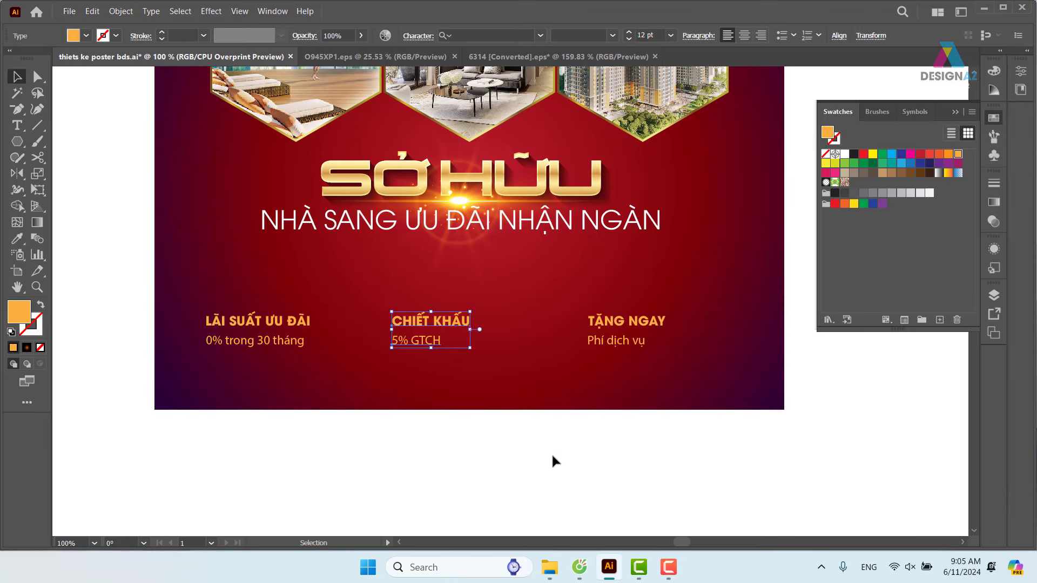
pyautogui.moveTo(199, 436); pyautogui.dragTo(308, 324)
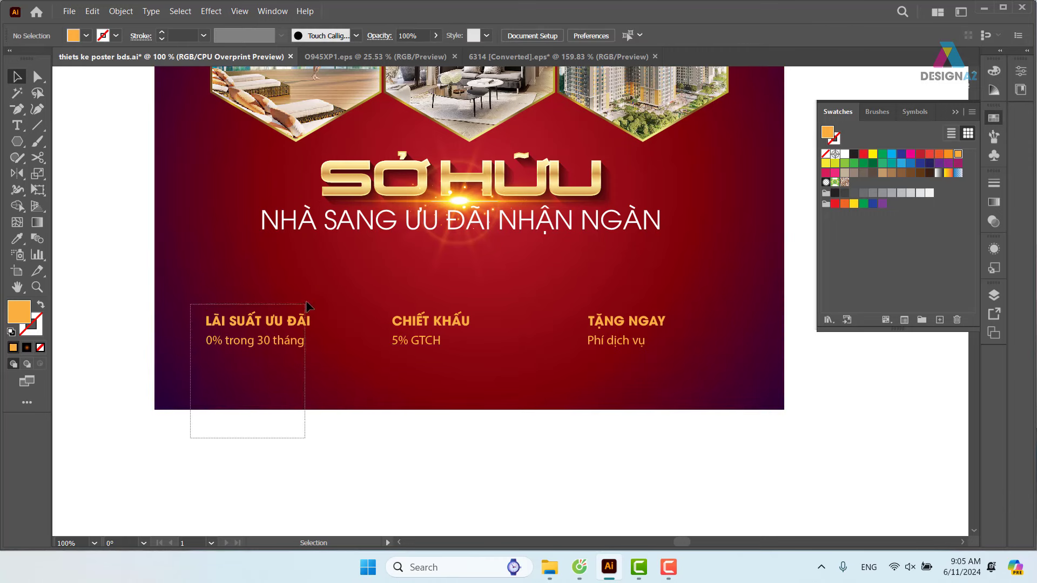
pyautogui.moveTo(358, 414); pyautogui.dragTo(359, 406)
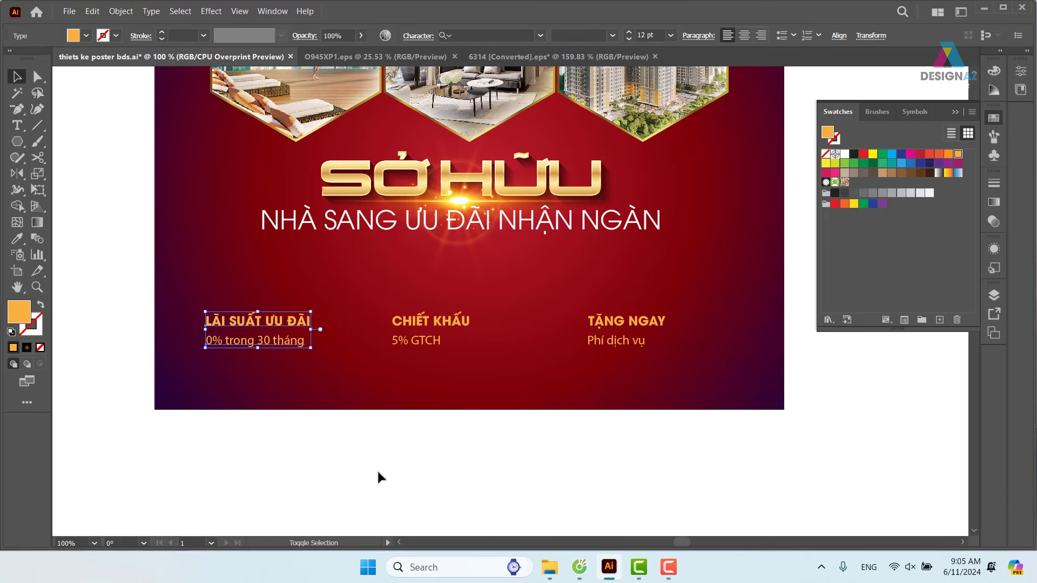
pyautogui.click(391, 432)
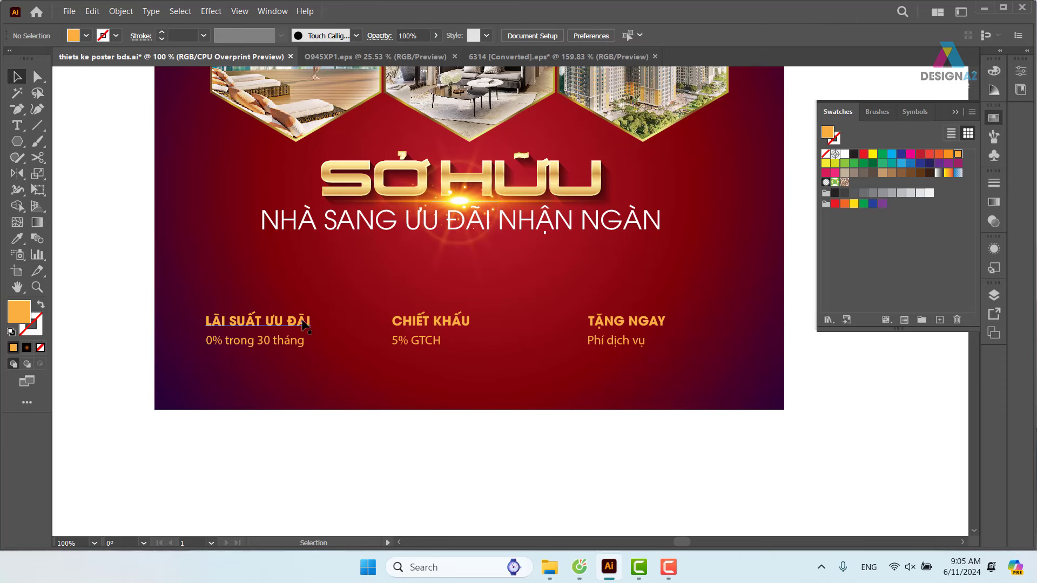
# Step: Reposition the three offer groups and select all of them together
pyautogui.moveTo(298, 324); pyautogui.dragTo(353, 279)
pyautogui.moveTo(648, 339); pyautogui.dragTo(655, 277)
pyautogui.moveTo(477, 320); pyautogui.dragTo(490, 276)
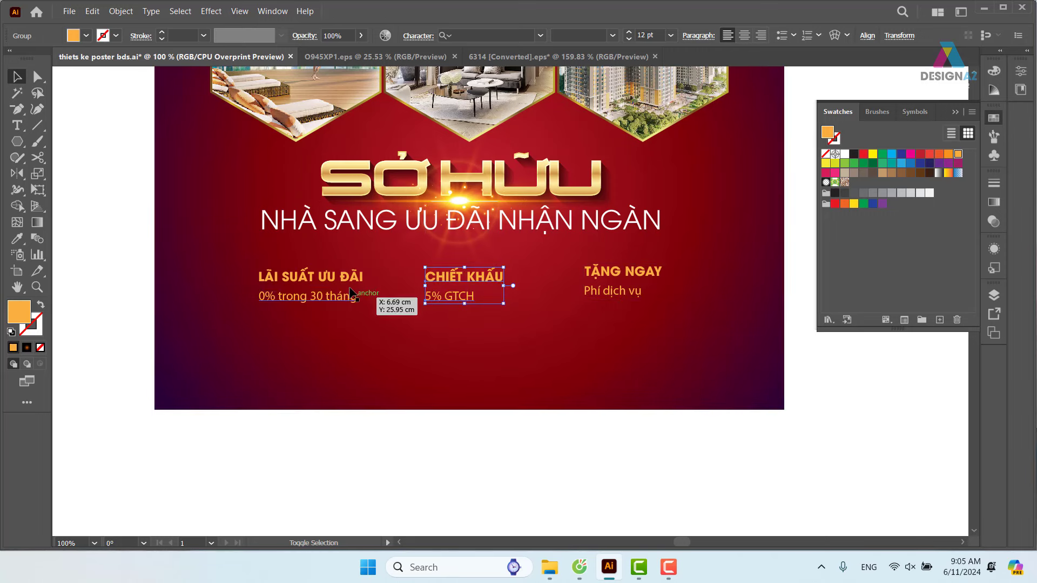
pyautogui.keyDown('shift'); pyautogui.click(372, 282); pyautogui.keyUp('shift')
pyautogui.keyDown('shift'); pyautogui.click(657, 273); pyautogui.keyUp('shift')
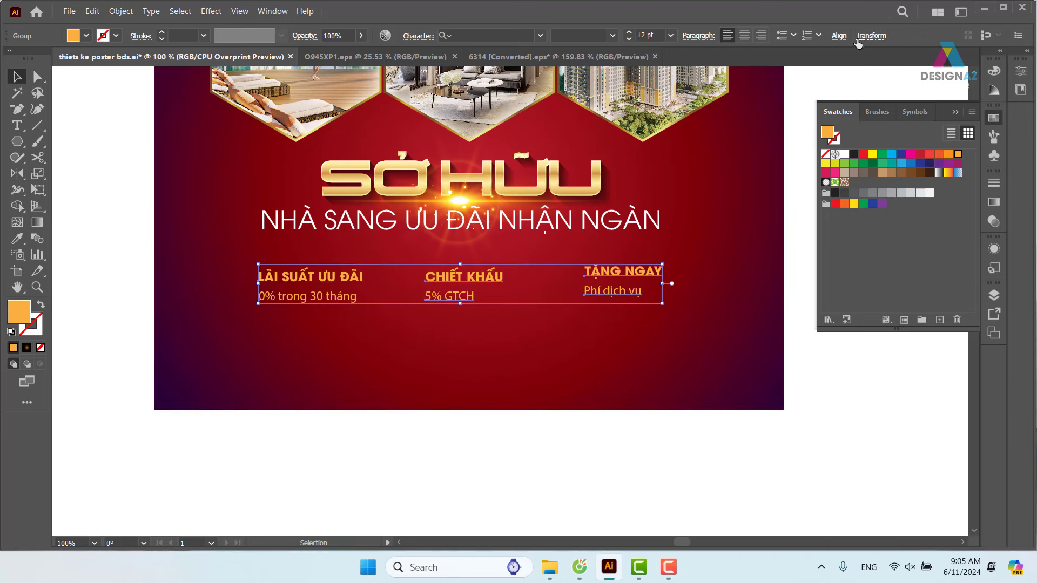
# Step: Top-align the three offer columns, undoing a zero-spacing distribution
pyautogui.click(839, 35)
pyautogui.click(790, 77)
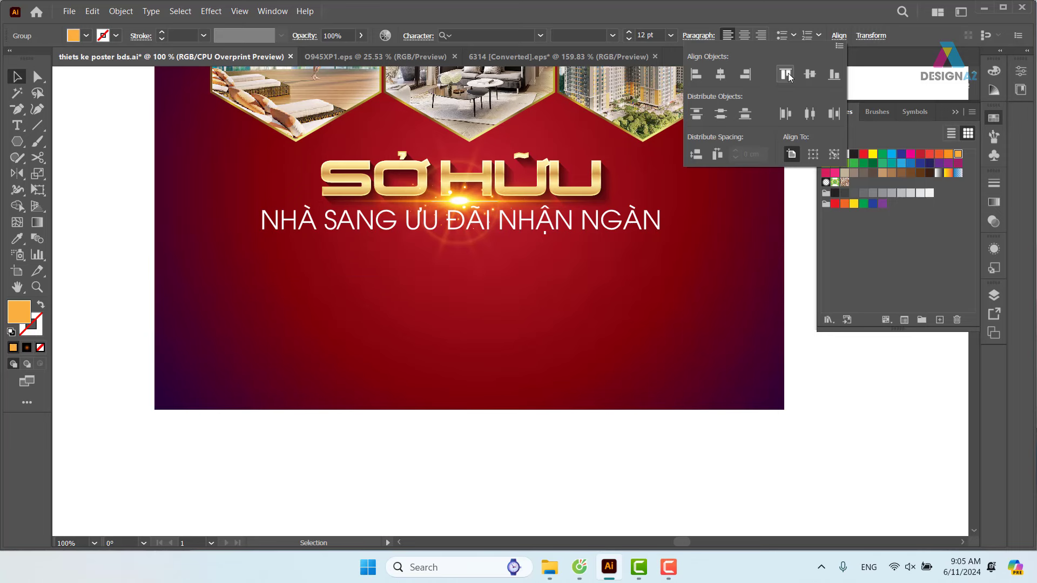
pyautogui.press('a')
pyautogui.press('v')
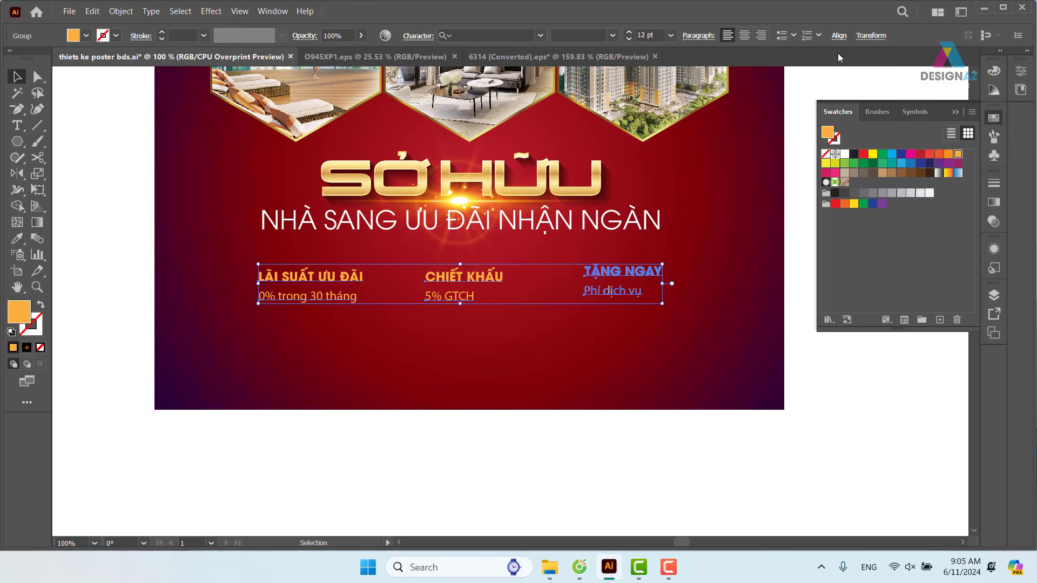
pyautogui.click(839, 35)
pyautogui.click(786, 74)
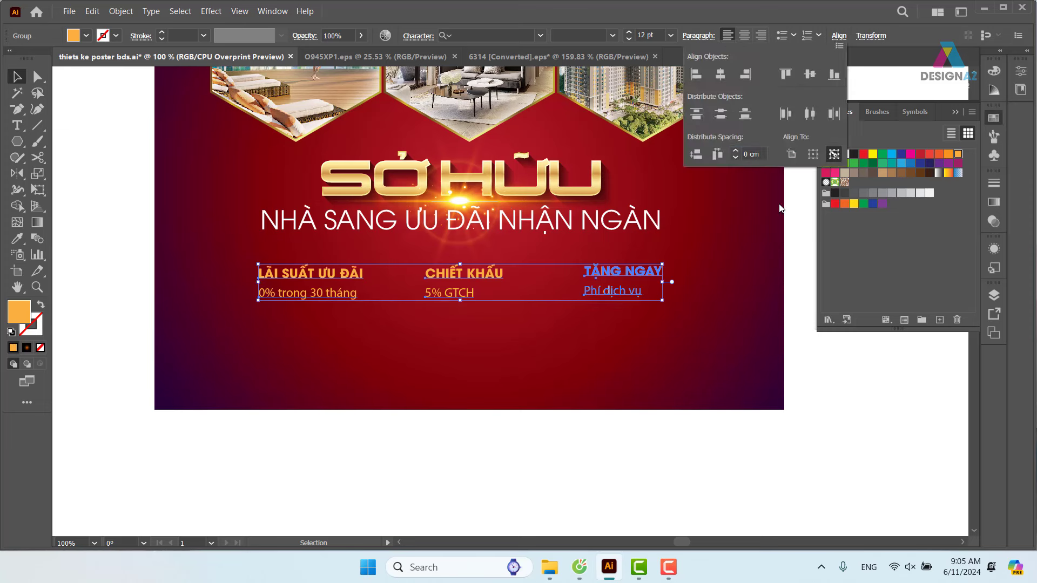
pyautogui.click(718, 159)
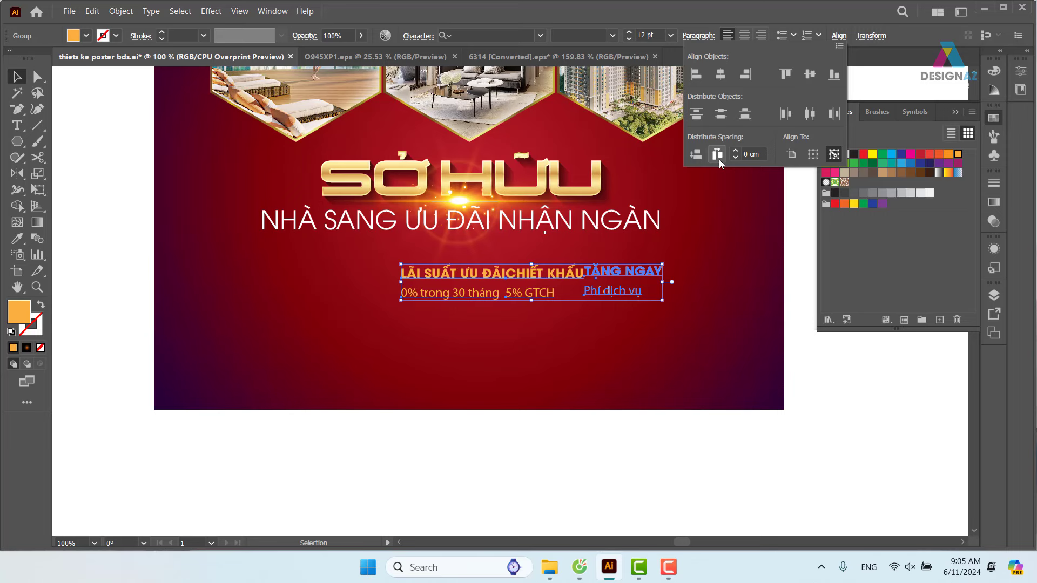
pyautogui.hotkey('ctrl', 'z')
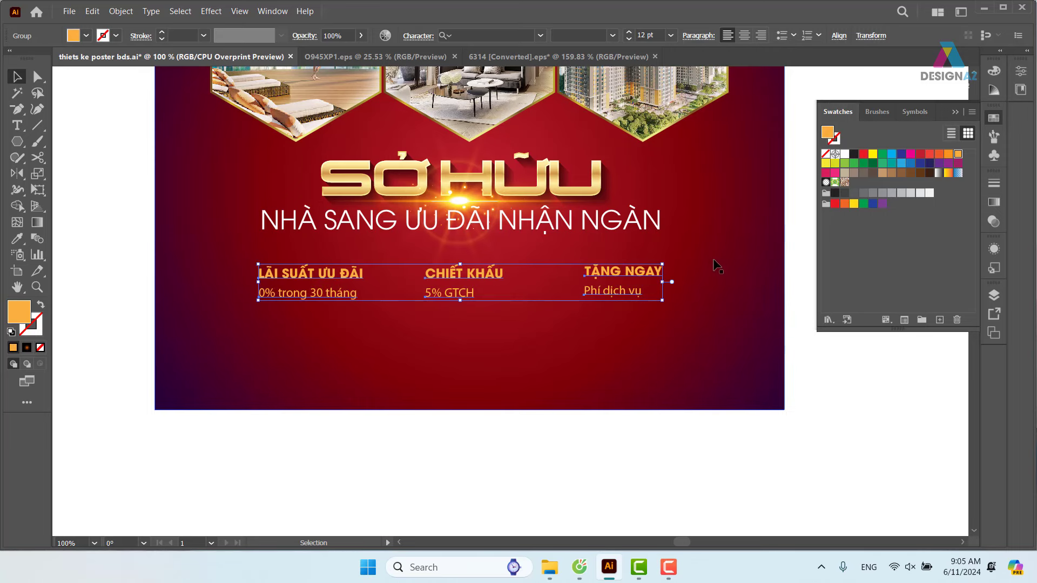
pyautogui.click(469, 278)
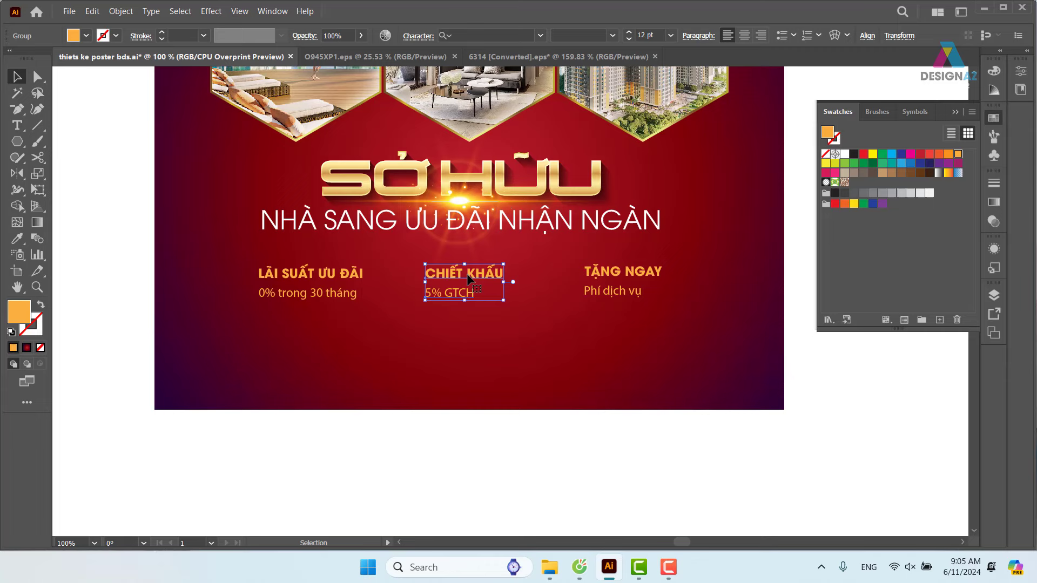
pyautogui.click(809, 384)
# Step: Move the LÃI SUẤT ƯU ĐÃI, CHIẾT KHẤU and TẶNG NGAY columns down slightly
pyautogui.scroll(2, 616, 426)
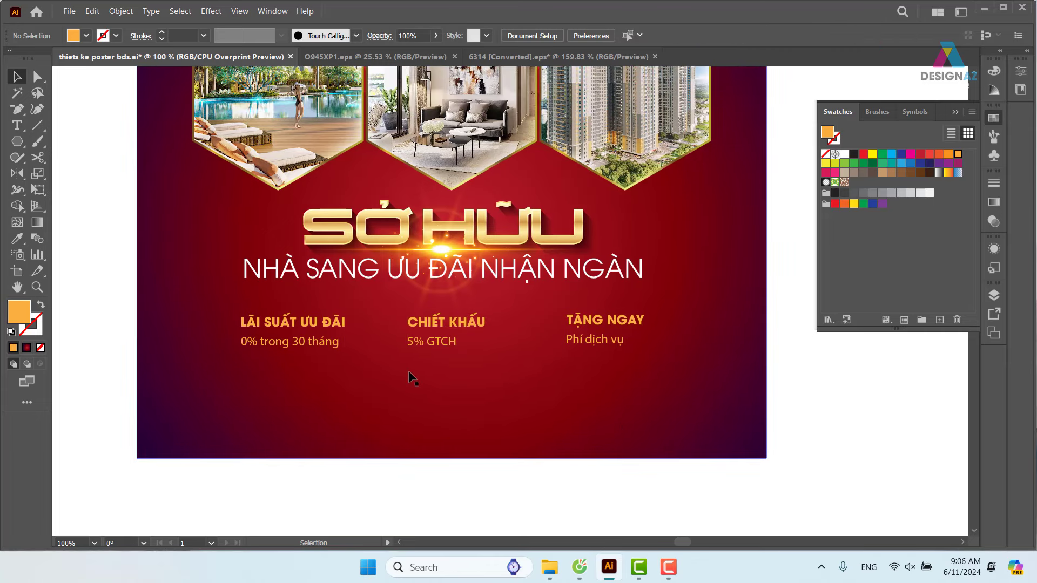
pyautogui.click(313, 323)
pyautogui.keyDown('shift'); pyautogui.click(457, 328); pyautogui.keyUp('shift')
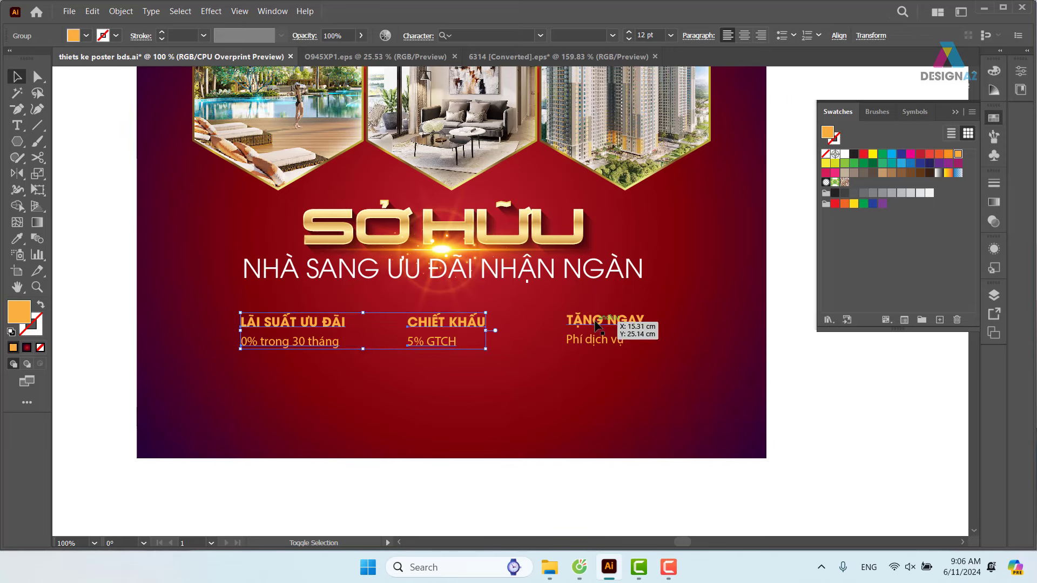
pyautogui.keyDown('shift'); pyautogui.click(596, 324); pyautogui.keyUp('shift')
pyautogui.moveTo(596, 324); pyautogui.dragTo(597, 334)
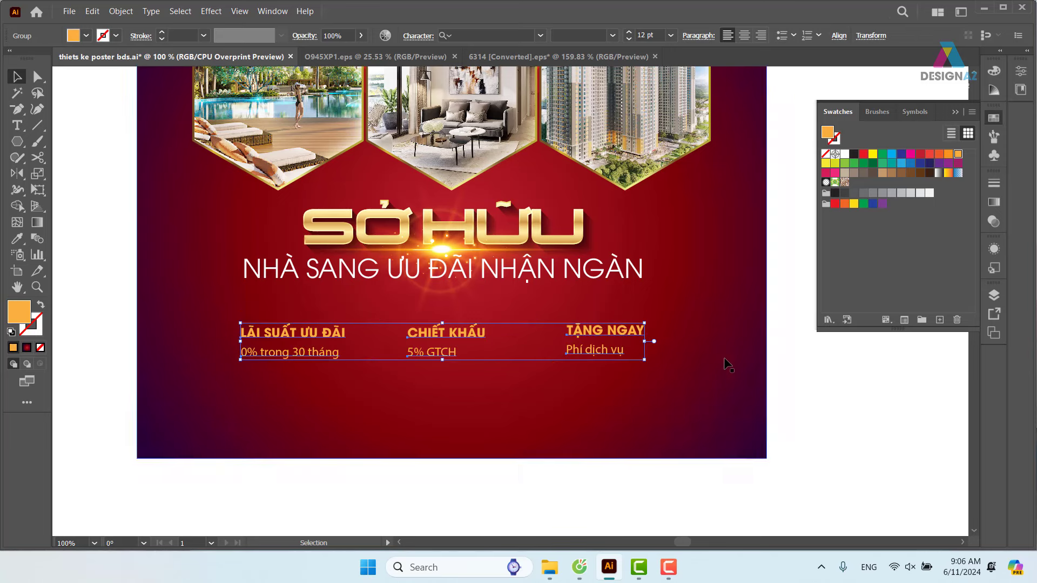
pyautogui.click(884, 405)
# Step: Draw a horizontal line above the offer columns and give its stroke the title's gold gradient
pyautogui.click(39, 128)
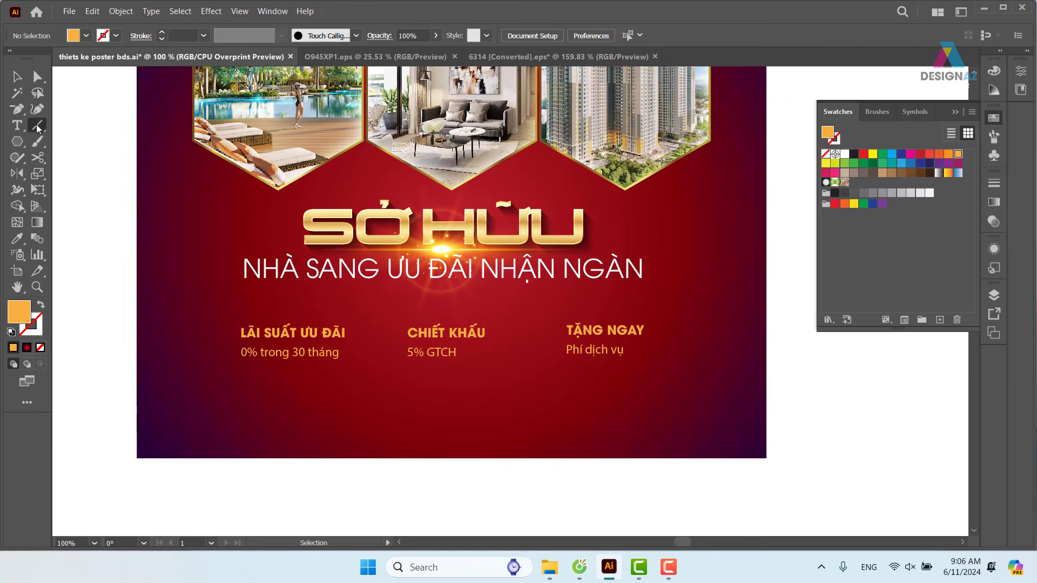
pyautogui.moveTo(244, 317); pyautogui.dragTo(641, 316)
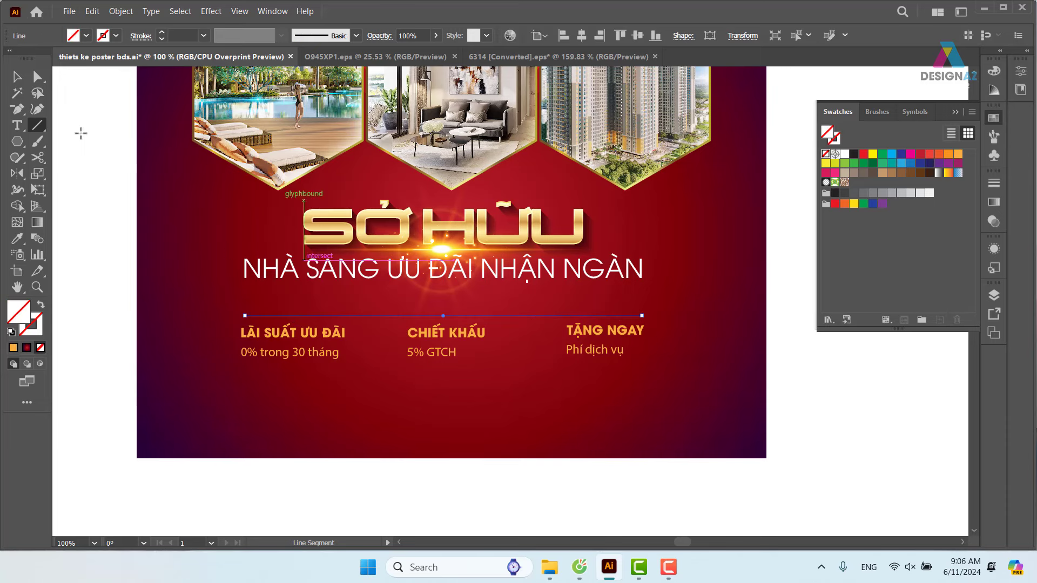
pyautogui.press('v')
pyautogui.press('i')
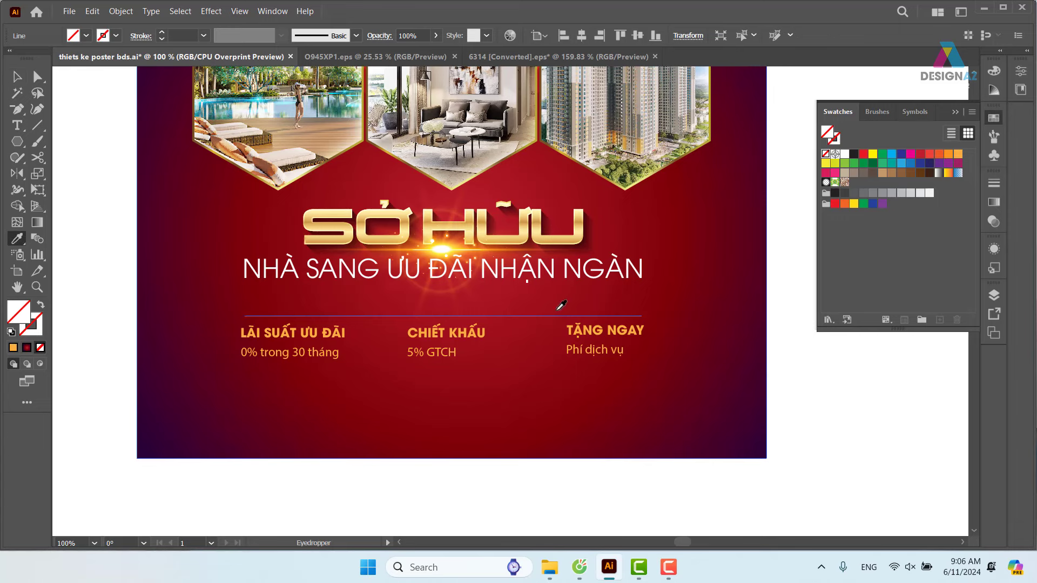
pyautogui.click(580, 230)
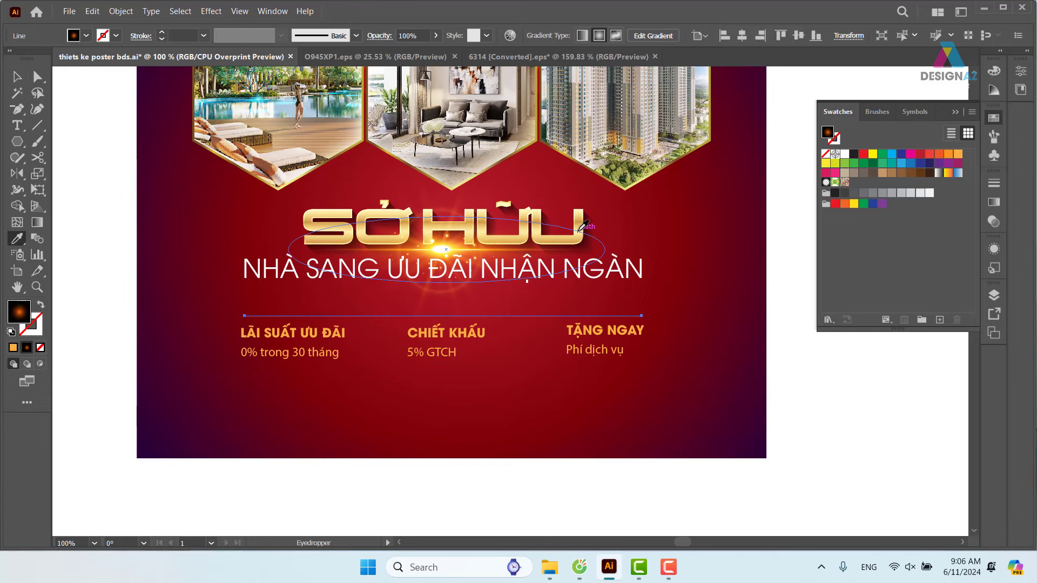
pyautogui.click(584, 212)
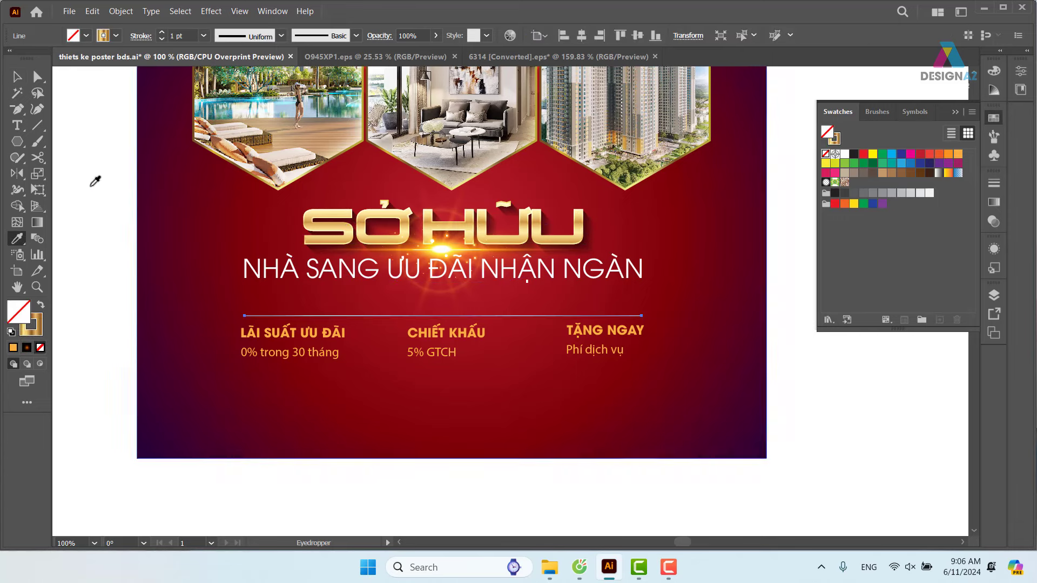
# Step: Nudge the gold divider line slightly upward, then reselect it for transparency settings
pyautogui.click(18, 76)
pyautogui.click(824, 403)
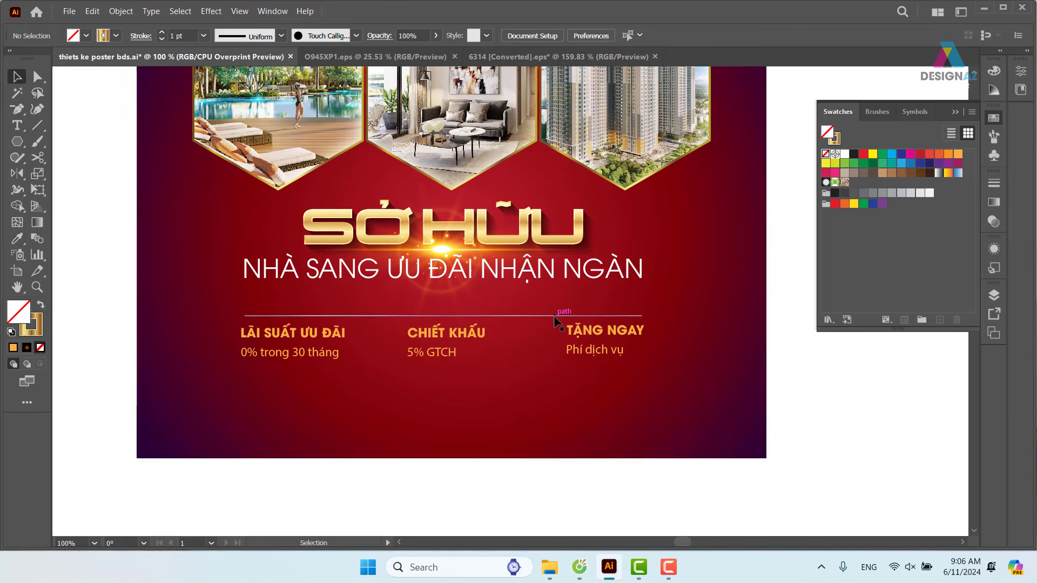
pyautogui.moveTo(556, 316); pyautogui.dragTo(555, 309)
pyautogui.click(824, 413)
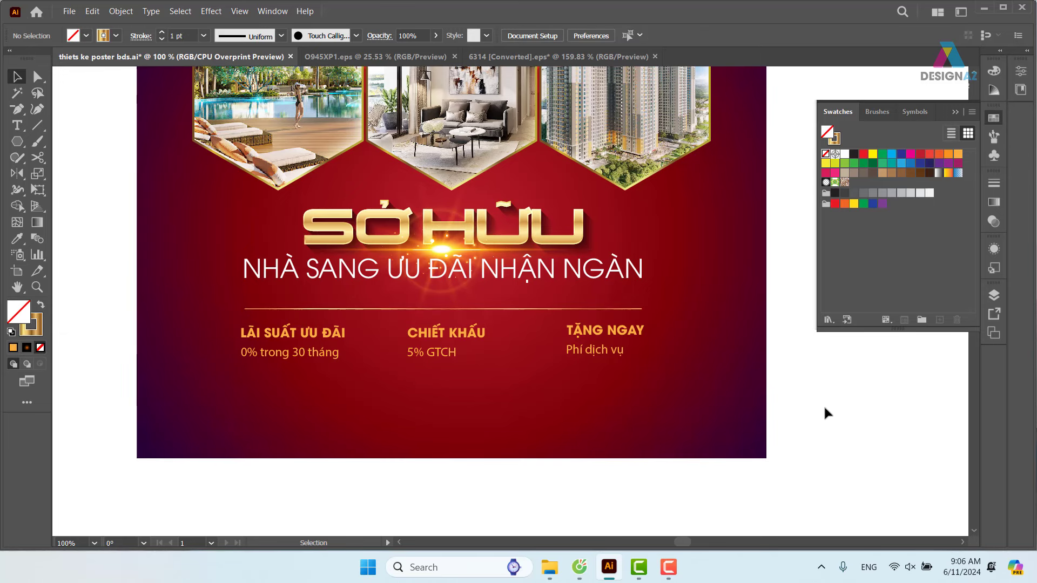
pyautogui.click(634, 308)
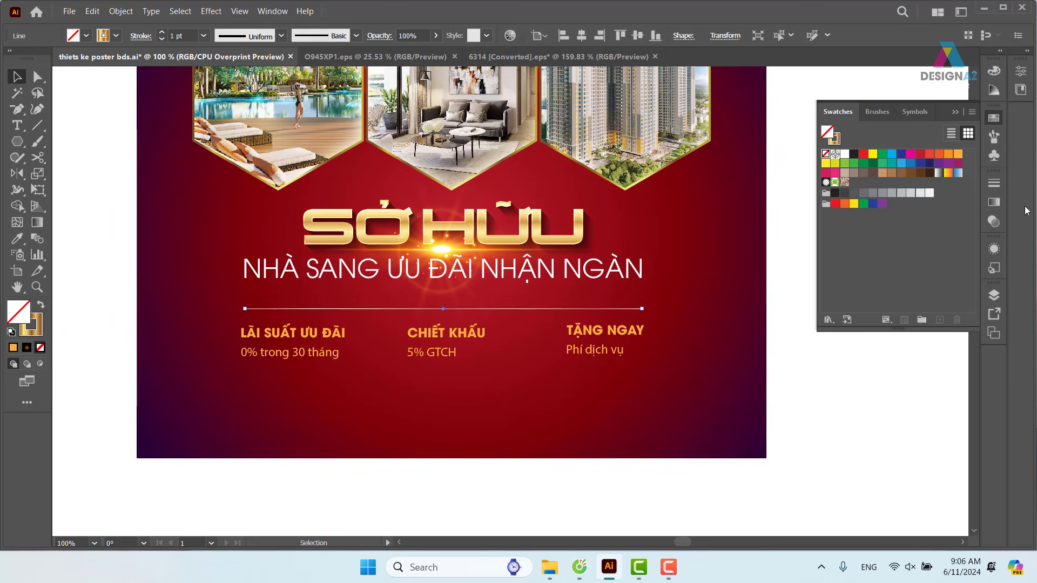
pyautogui.click(994, 222)
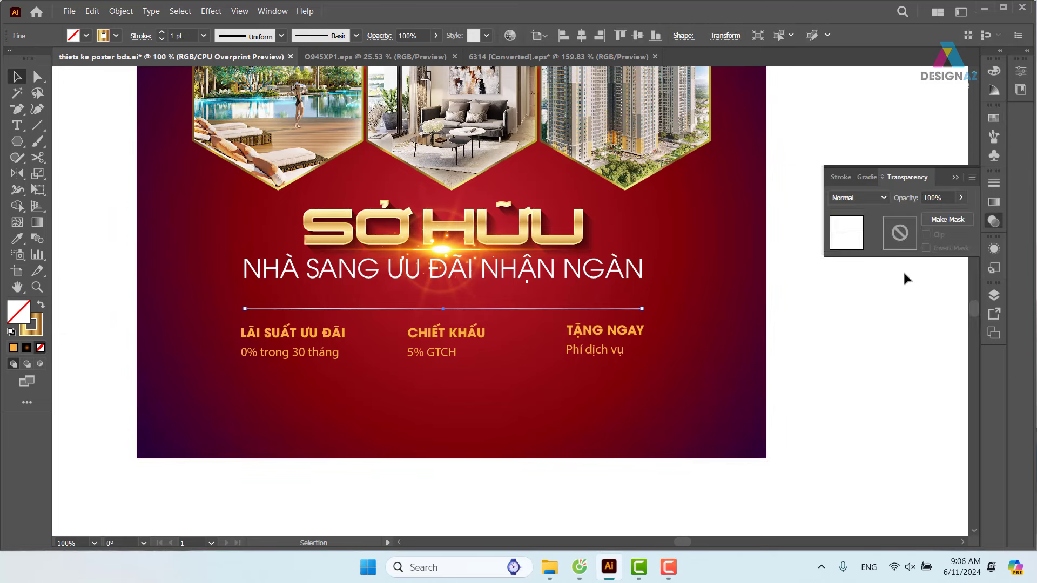
# Step: Create an opacity mask on the line with a gradient-filled rectangle covering it
pyautogui.doubleClick(900, 234)
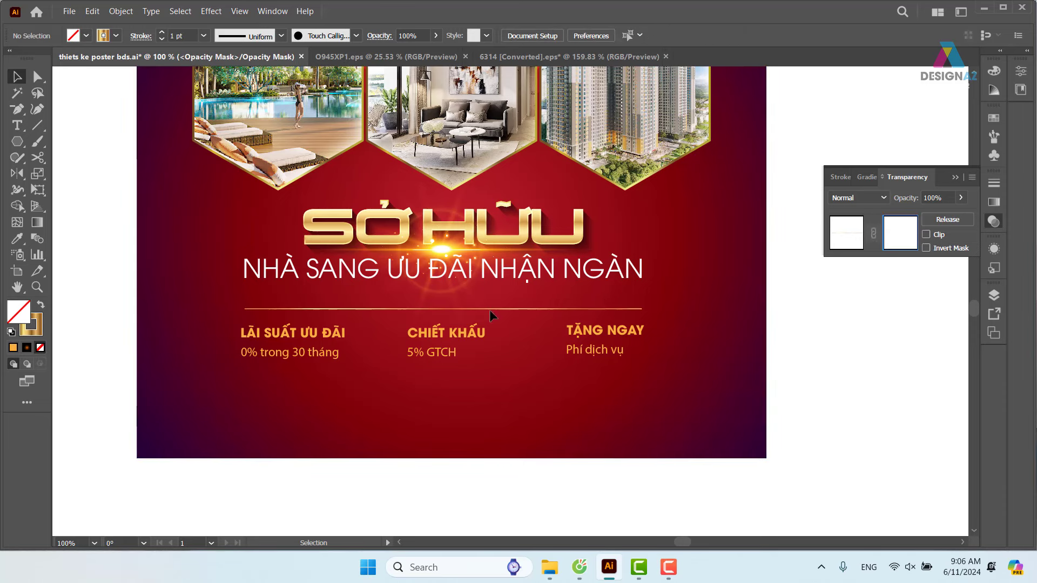
pyautogui.click(17, 142)
pyautogui.click(60, 142)
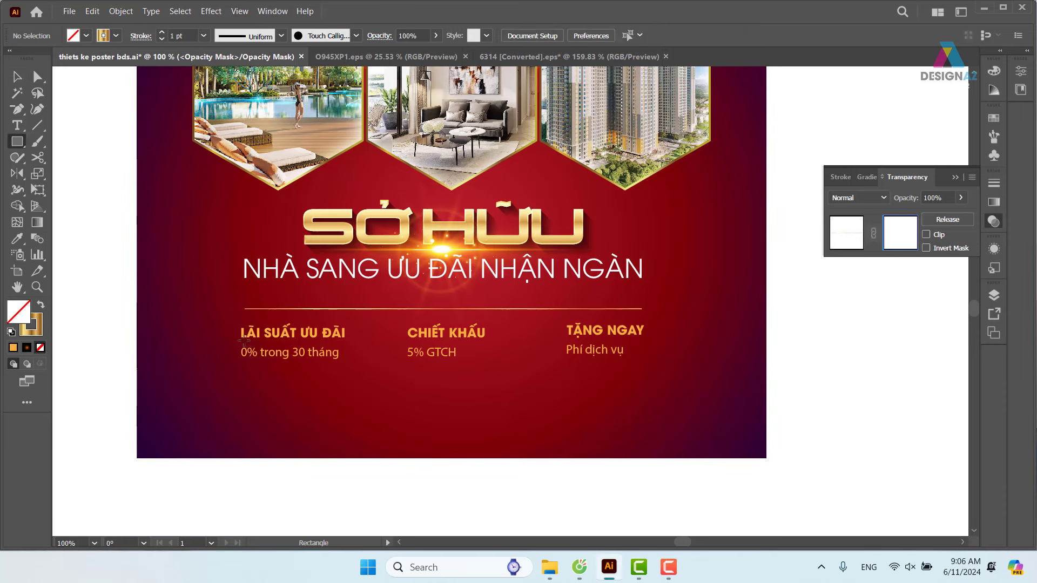
pyautogui.moveTo(232, 300); pyautogui.dragTo(649, 315)
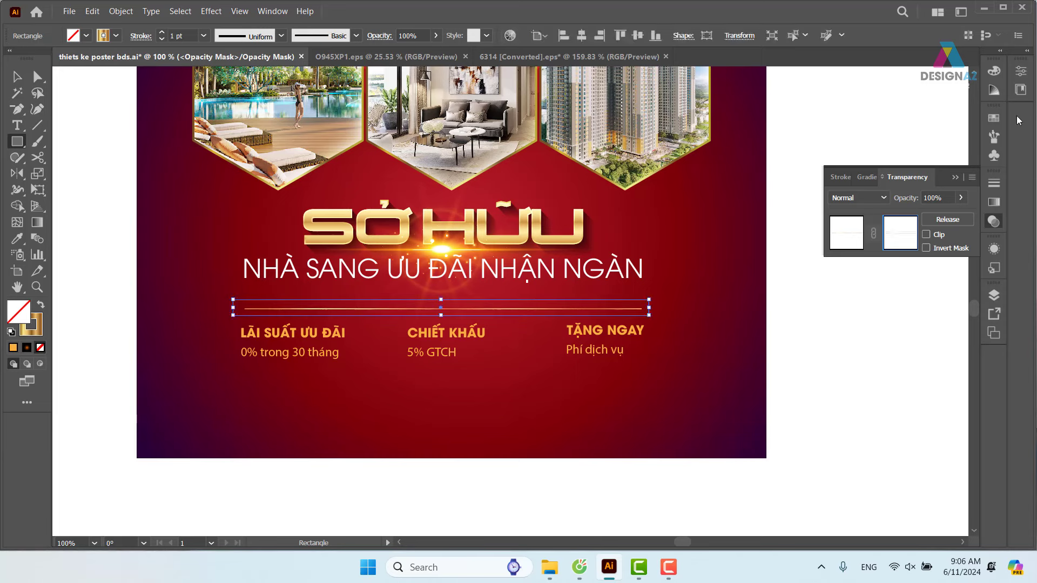
pyautogui.click(997, 118)
pyautogui.click(938, 173)
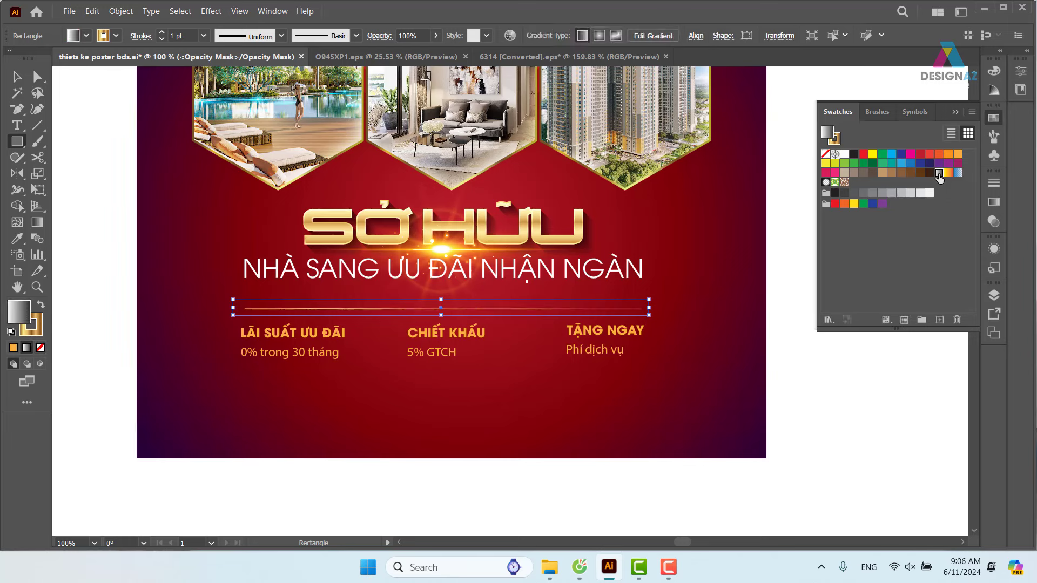
# Step: Set the mask gradient to black-white-black stops, then exit mask editing
pyautogui.click(997, 202)
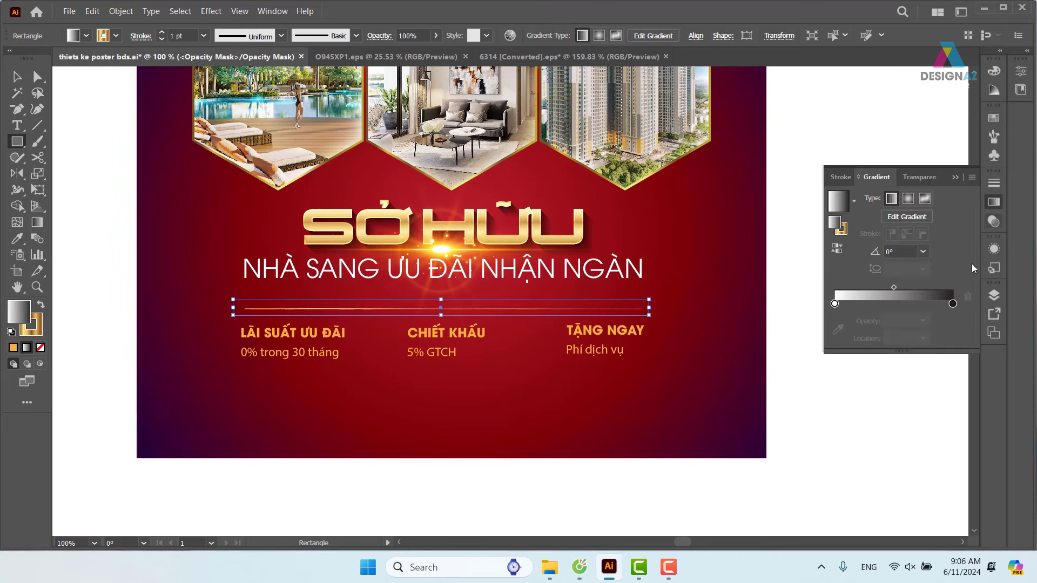
pyautogui.doubleClick(834, 304)
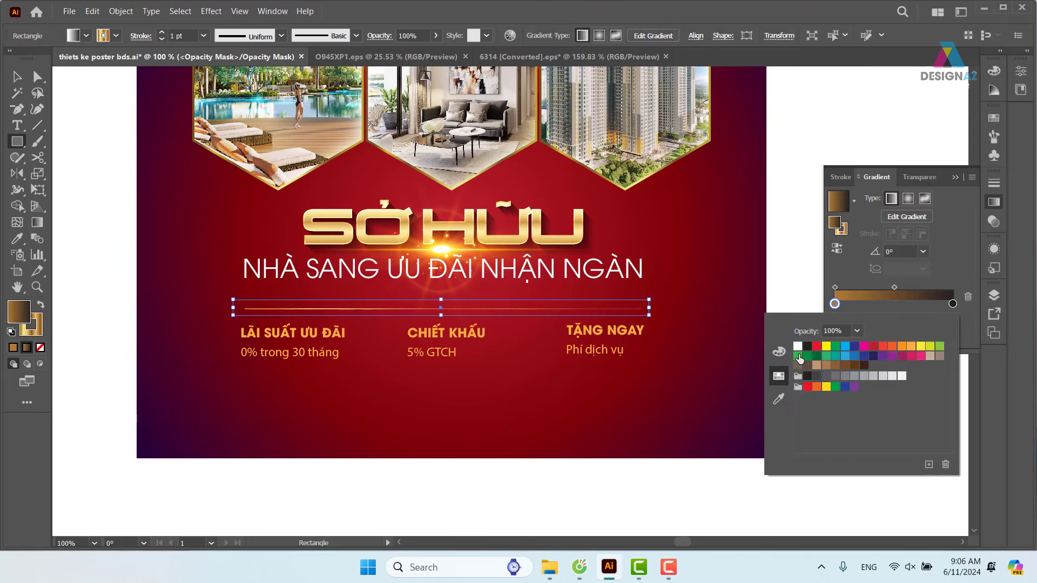
pyautogui.click(807, 346)
pyautogui.click(899, 305)
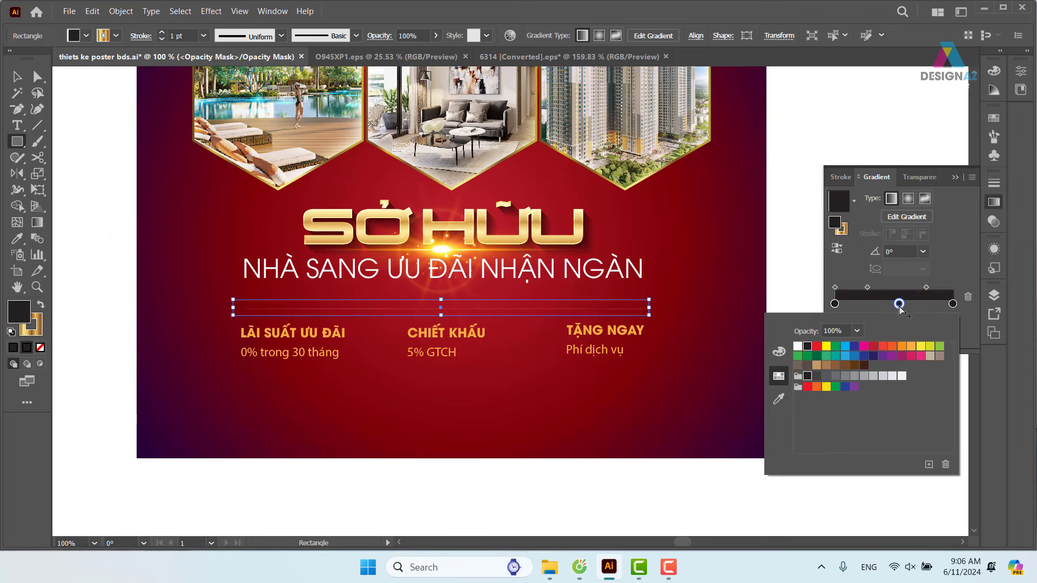
pyautogui.click(798, 346)
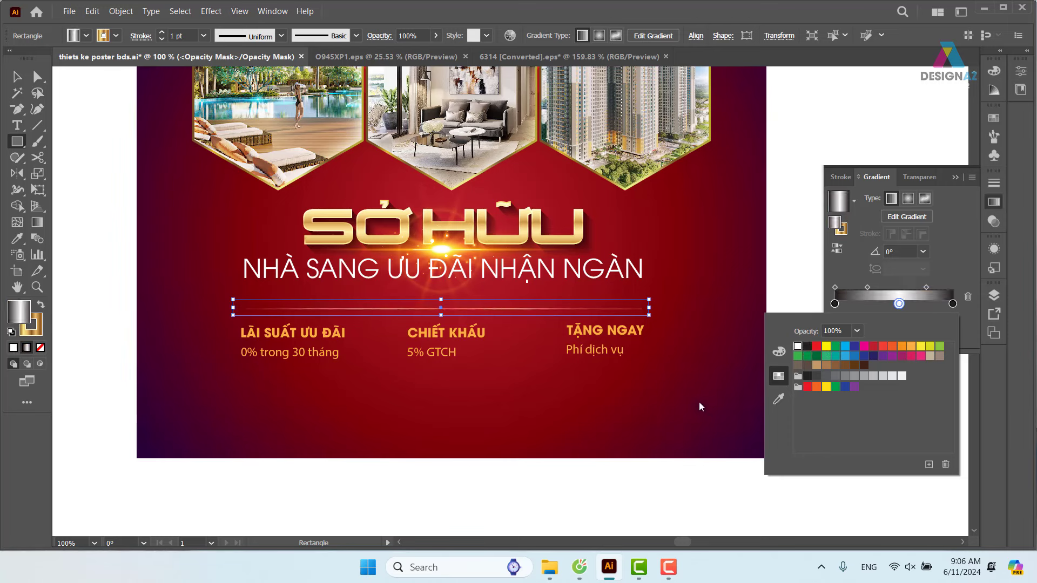
pyautogui.click(993, 222)
pyautogui.click(848, 241)
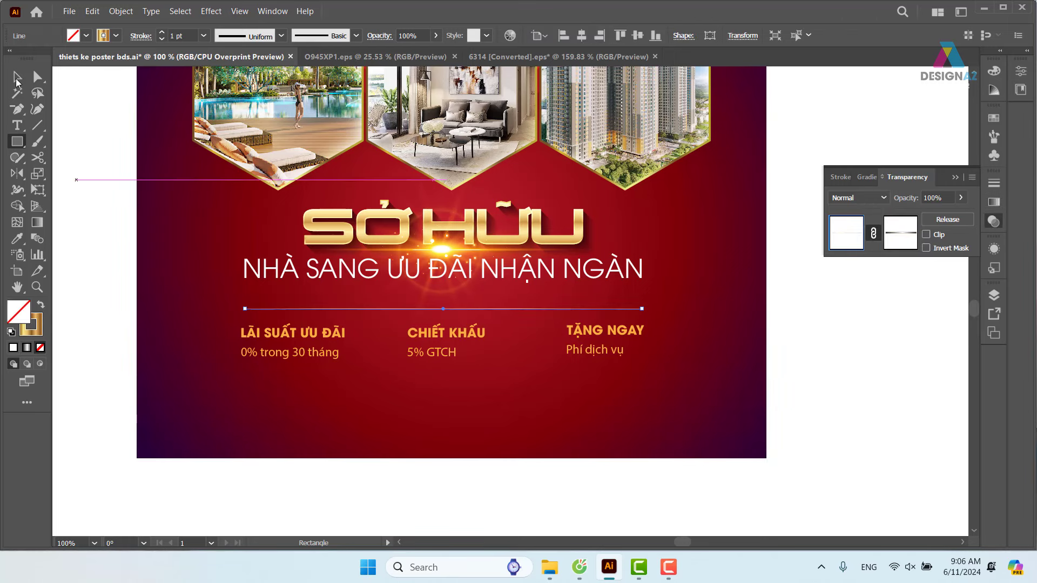
pyautogui.click(17, 79)
pyautogui.click(837, 346)
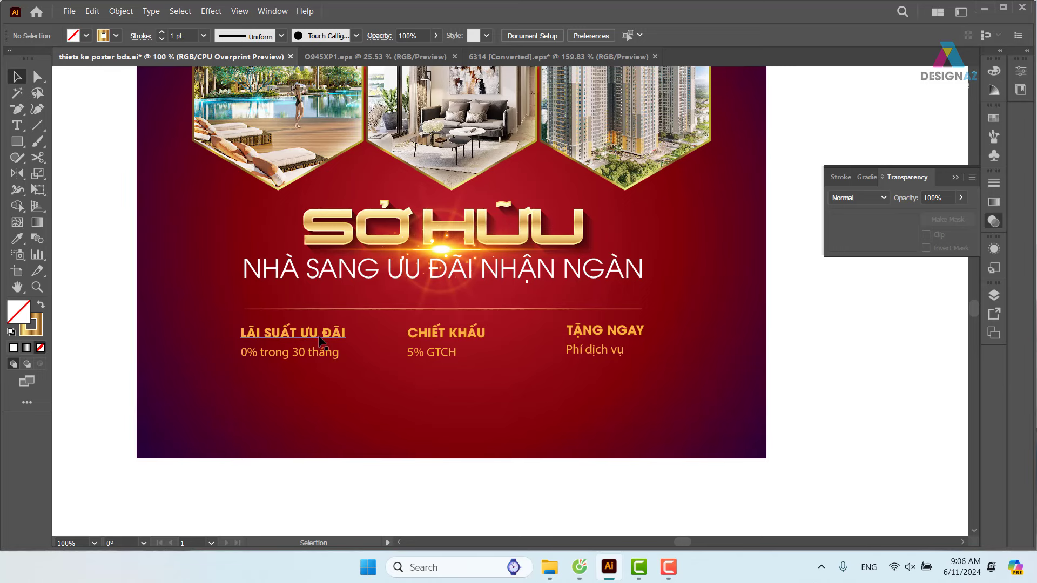
# Step: Ungroup the three offer columns: LÃI SUẤT ƯU ĐÃI, CHIẾT KHẤU and TẶNG NGAY
pyautogui.moveTo(519, 384); pyautogui.dragTo(532, 348)
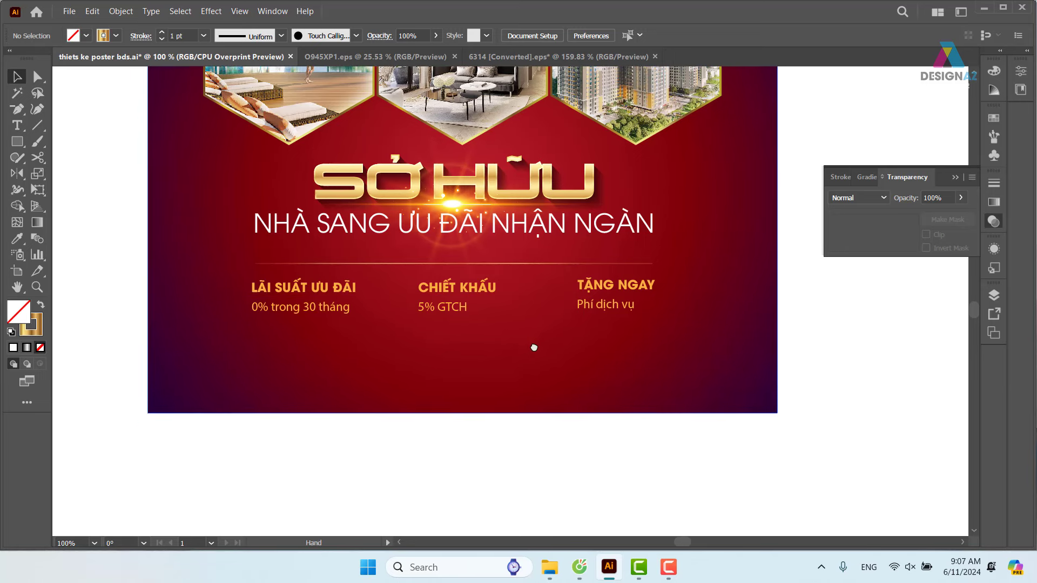
pyautogui.click(330, 308)
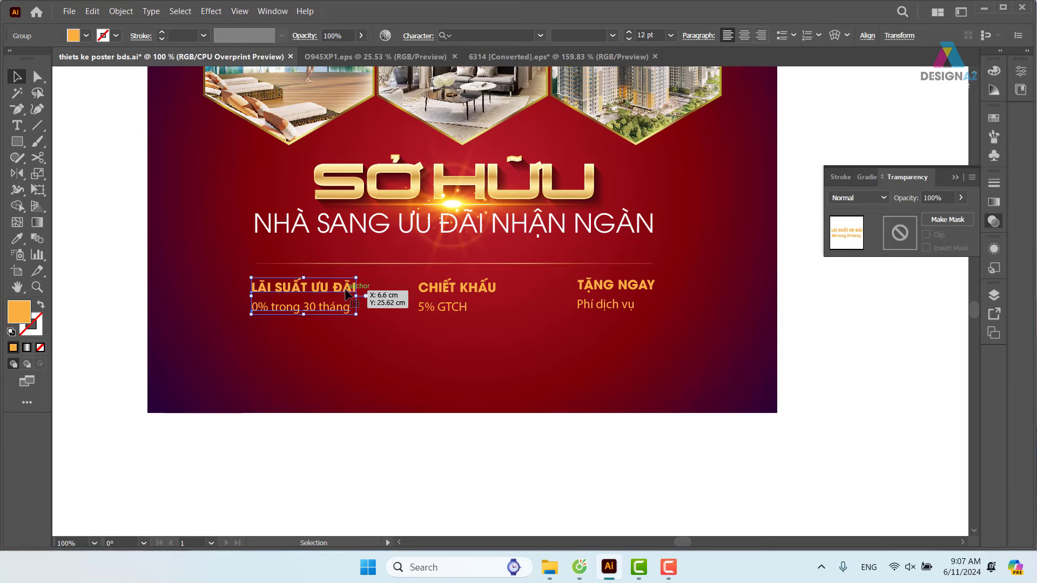
pyautogui.keyDown('shift'); pyautogui.click(475, 287); pyautogui.keyUp('shift')
pyautogui.keyDown('shift'); pyautogui.click(597, 286); pyautogui.keyUp('shift')
pyautogui.rightClick(598, 286)
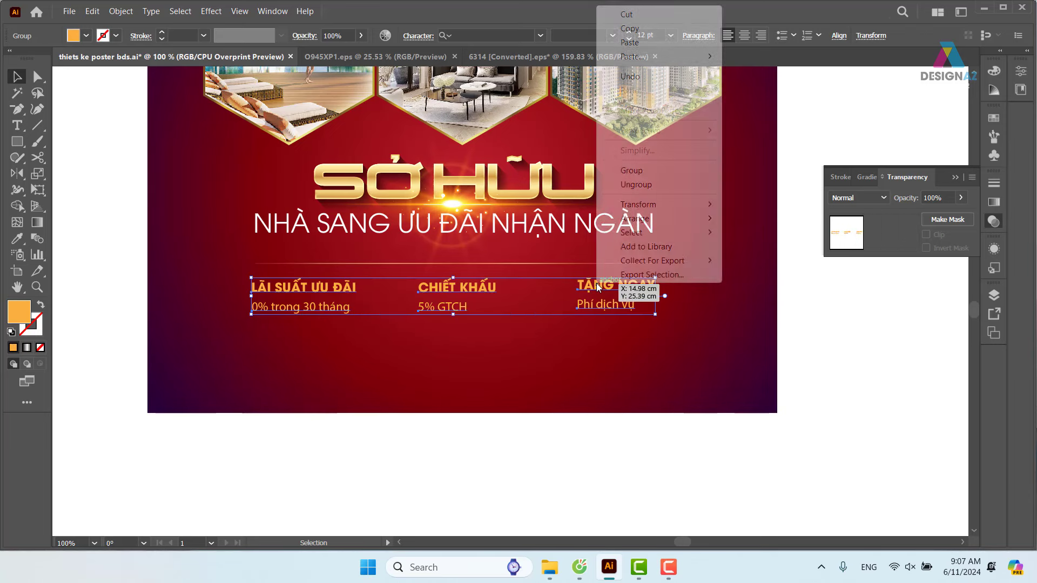
pyautogui.click(641, 184)
pyautogui.click(734, 350)
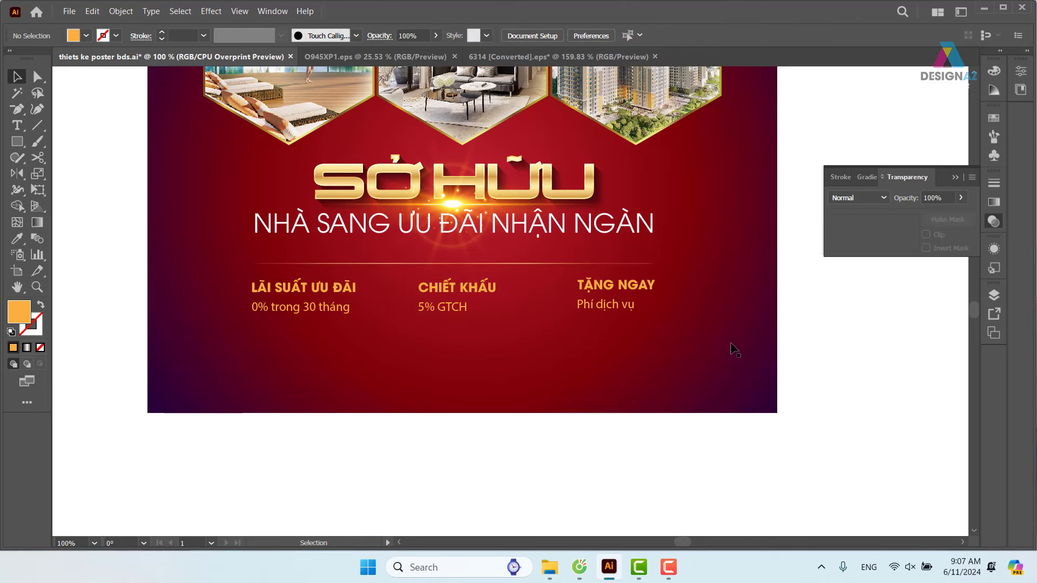
# Step: Recolour the three offer headings pale light orange F7D3A4
pyautogui.click(640, 286)
pyautogui.keyDown('shift'); pyautogui.click(475, 288); pyautogui.keyUp('shift')
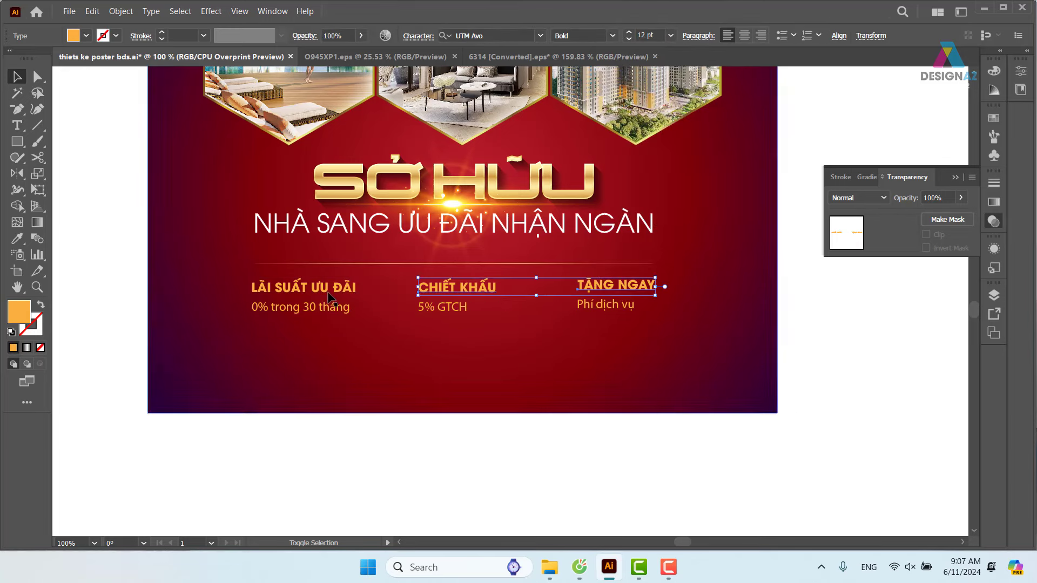
pyautogui.keyDown('shift'); pyautogui.click(328, 289); pyautogui.keyUp('shift')
pyautogui.doubleClick(19, 311)
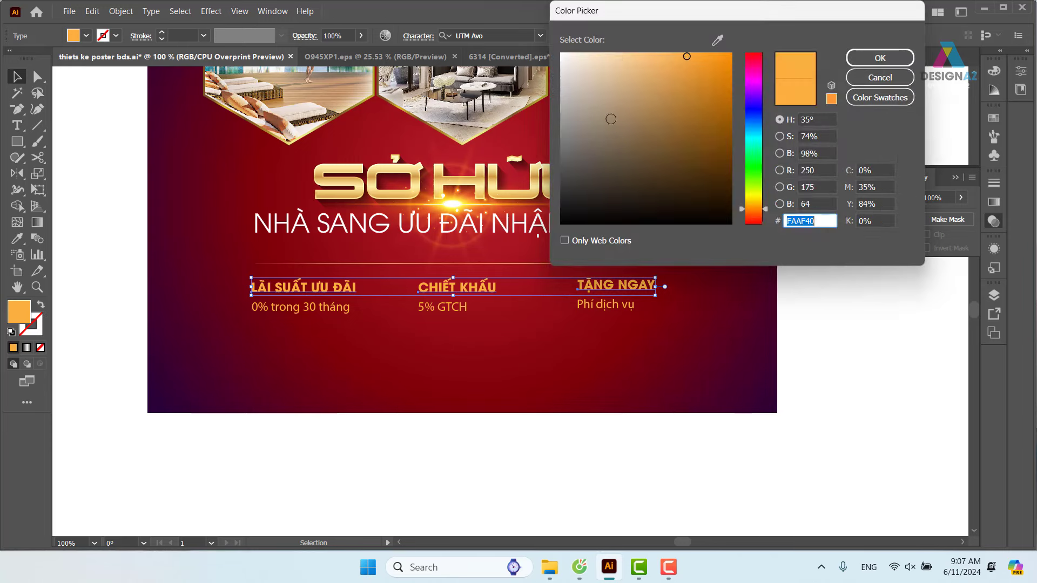
pyautogui.moveTo(610, 118); pyautogui.dragTo(617, 58)
pyautogui.click(880, 56)
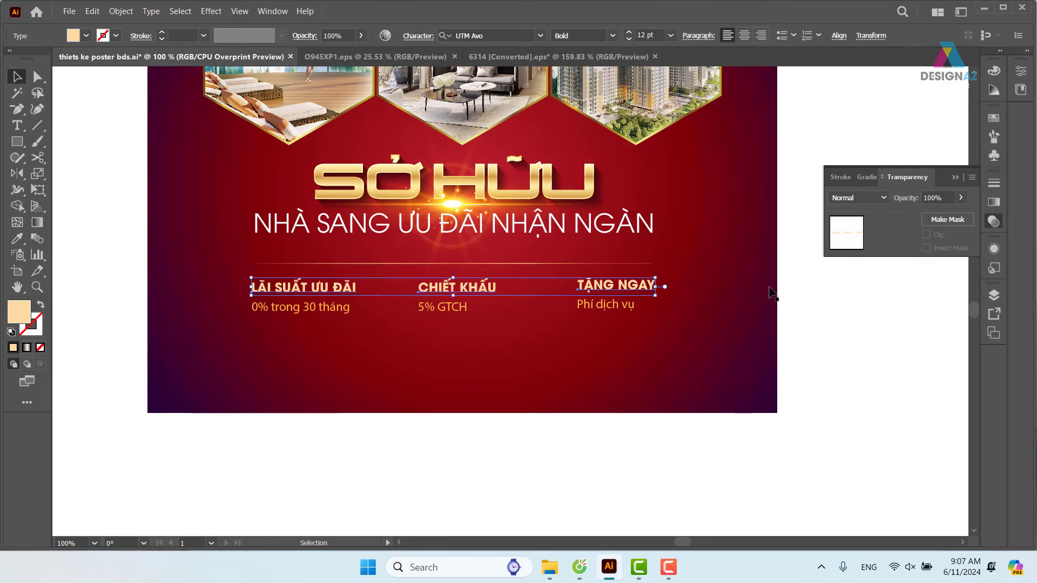
pyautogui.click(872, 371)
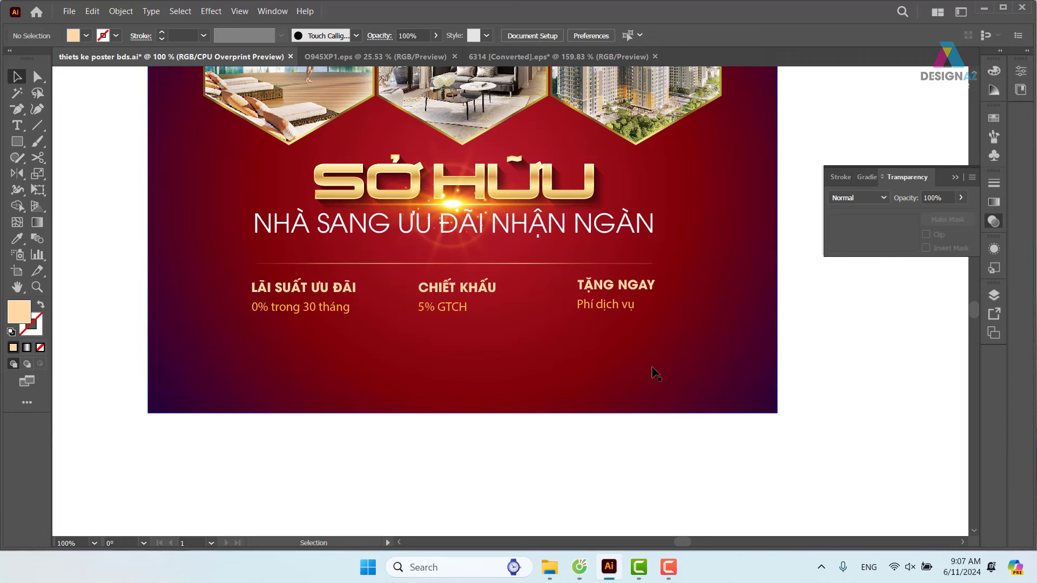
# Step: Cut the HOTLINE line out of the loose text group beside the poster
pyautogui.scroll(-3, 651, 371)
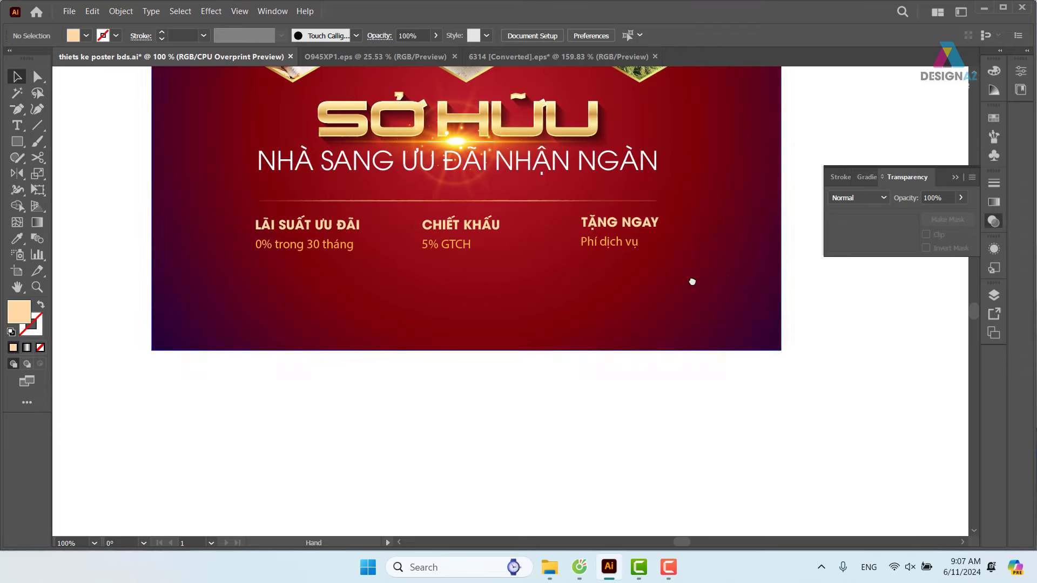
pyautogui.moveTo(864, 70)
pyautogui.mouseDown()
pyautogui.moveTo(534, 211)
pyautogui.moveTo(477, 367)
pyautogui.mouseUp()
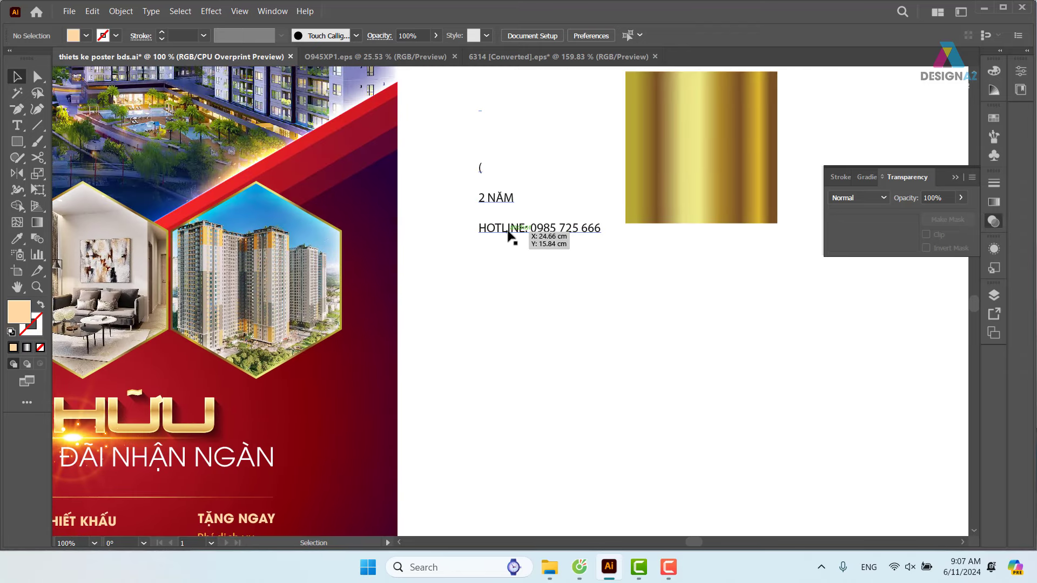
pyautogui.moveTo(511, 236); pyautogui.dragTo(560, 213)
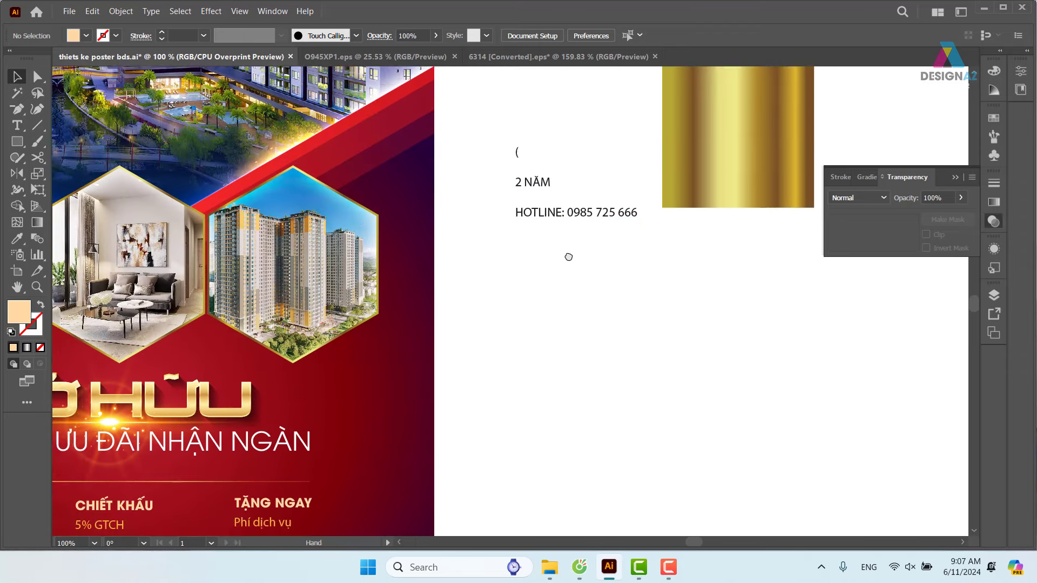
pyautogui.click(565, 210)
pyautogui.doubleClick(564, 210)
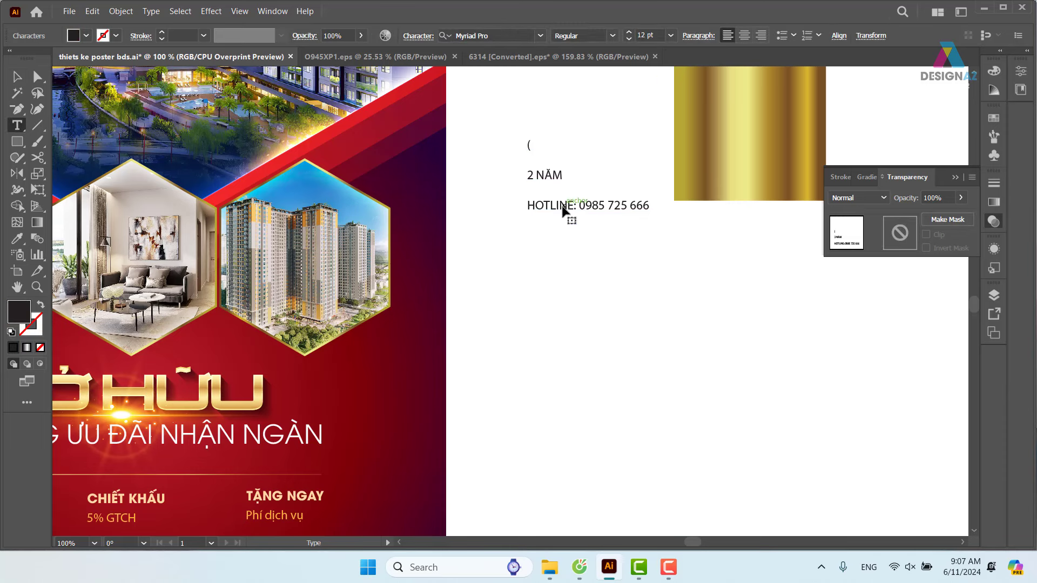
pyautogui.moveTo(531, 204)
pyautogui.mouseDown()
pyautogui.moveTo(635, 206)
pyautogui.moveTo(706, 246)
pyautogui.mouseUp()
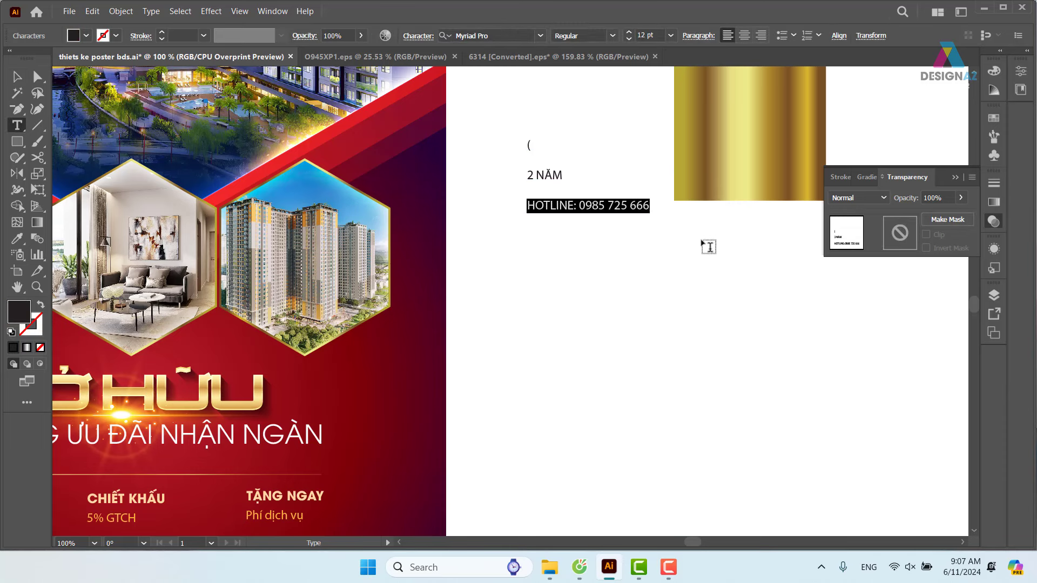
pyautogui.press('Delete')
pyautogui.click(17, 76)
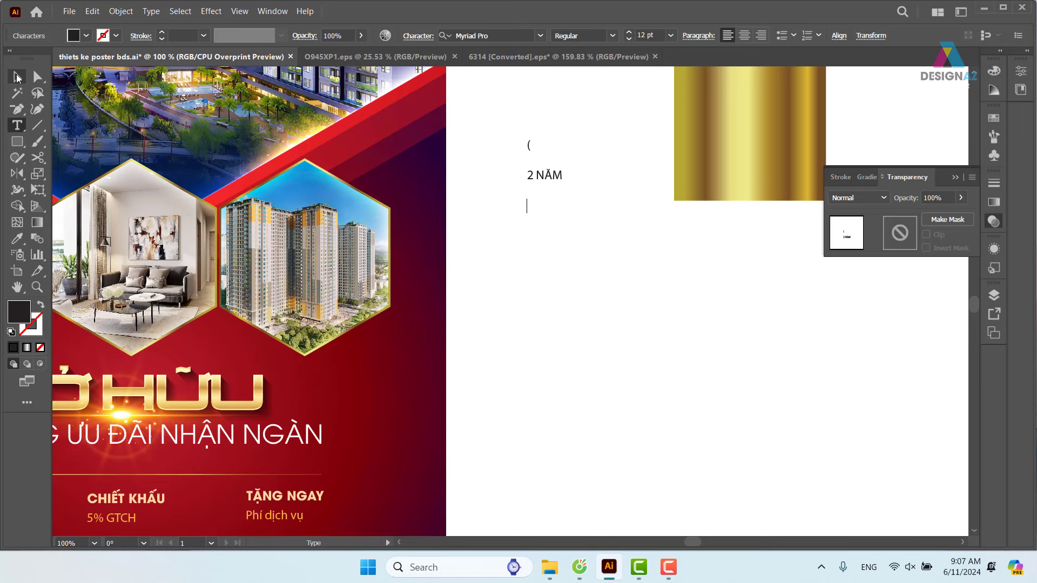
pyautogui.click(601, 265)
# Step: Place the hotline text on the poster's lower area with the CHIẾT KHẤU heading style
pyautogui.moveTo(534, 408); pyautogui.dragTo(594, 251)
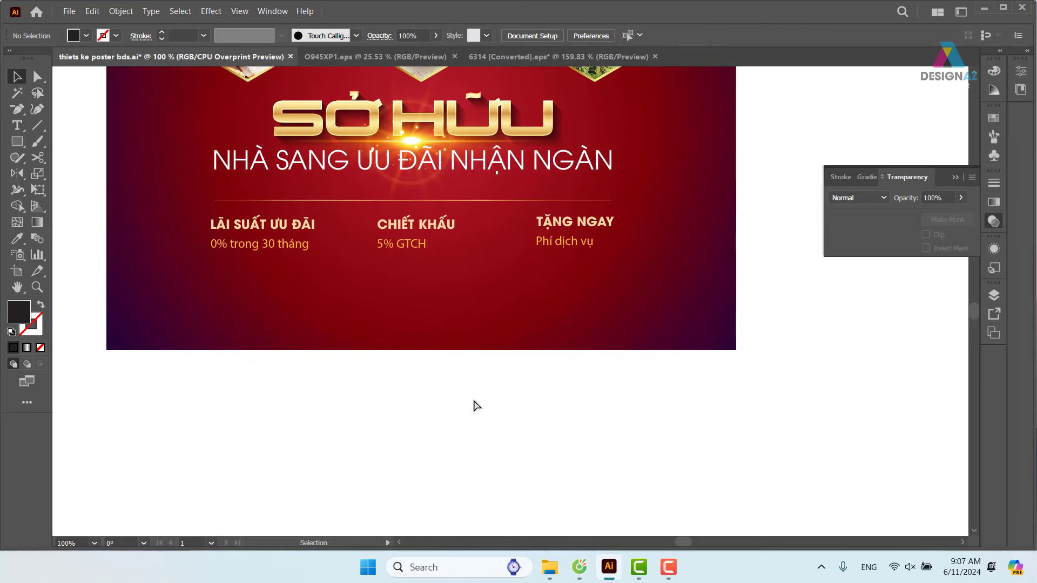
pyautogui.hotkey('ctrl', 'z')
pyautogui.moveTo(521, 302); pyautogui.dragTo(446, 319)
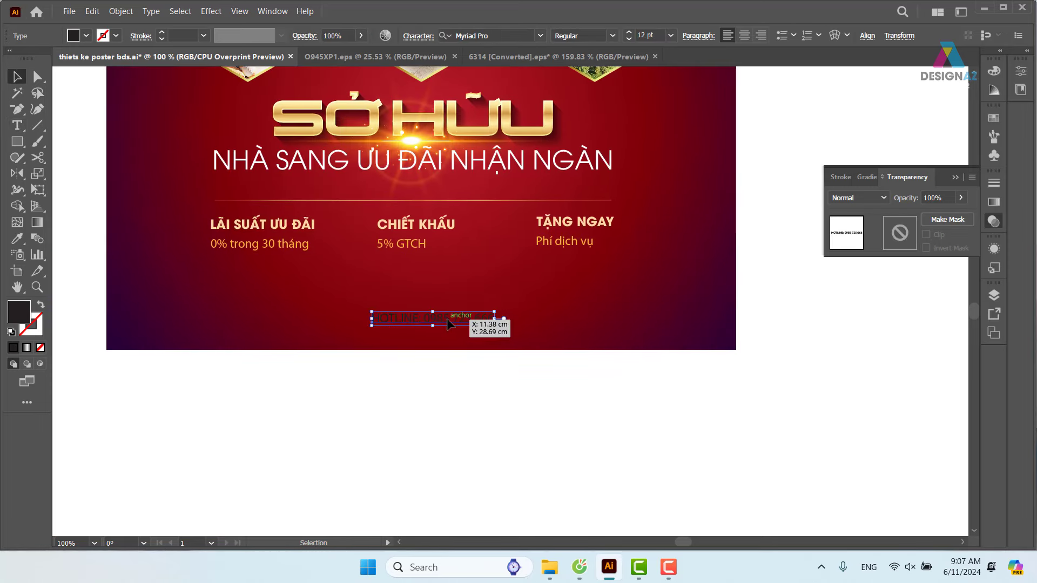
pyautogui.press('i')
pyautogui.click(438, 226)
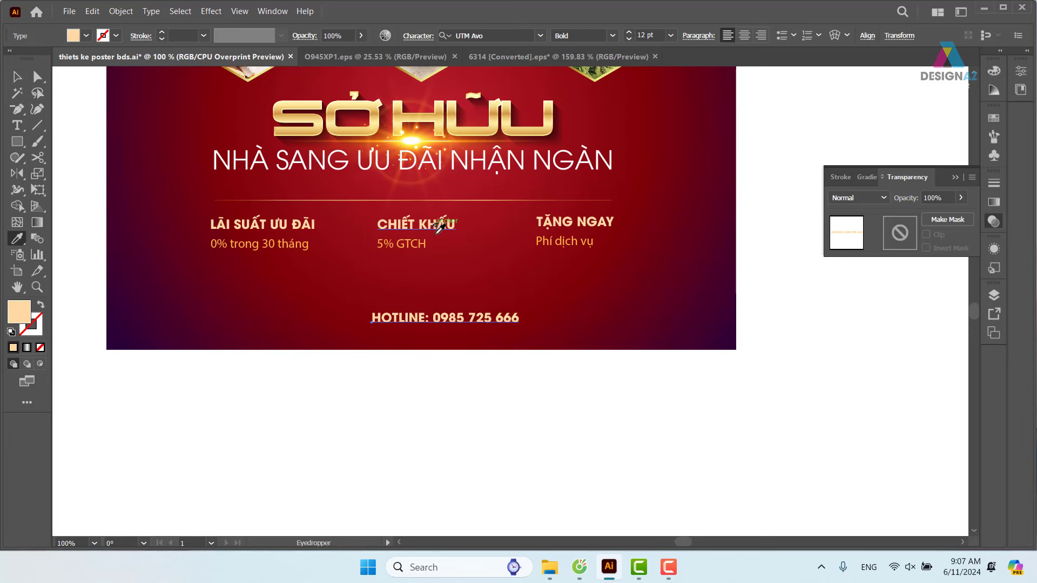
pyautogui.click(12, 80)
pyautogui.click(500, 394)
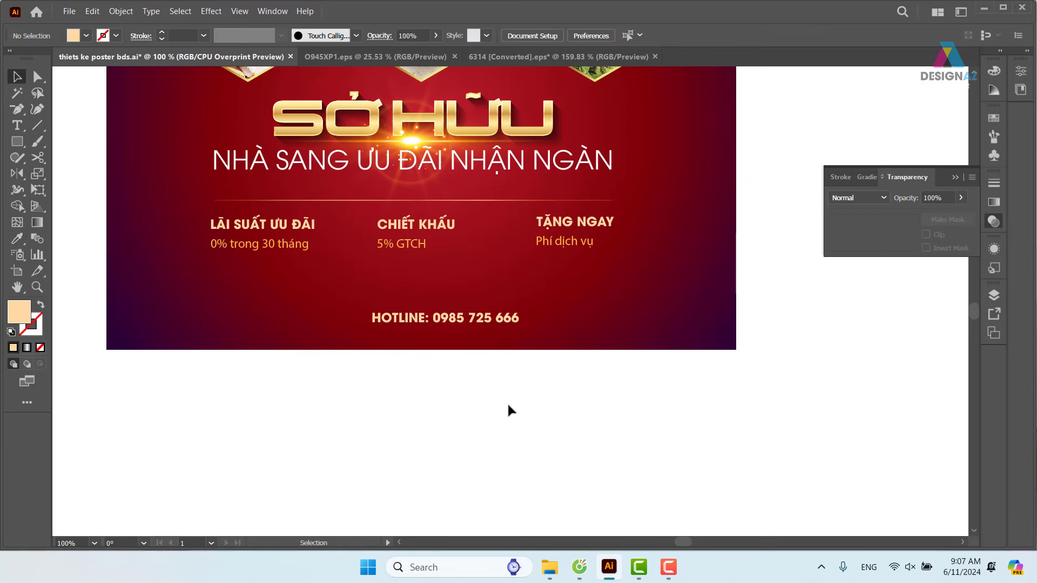
pyautogui.moveTo(520, 393); pyautogui.dragTo(487, 481)
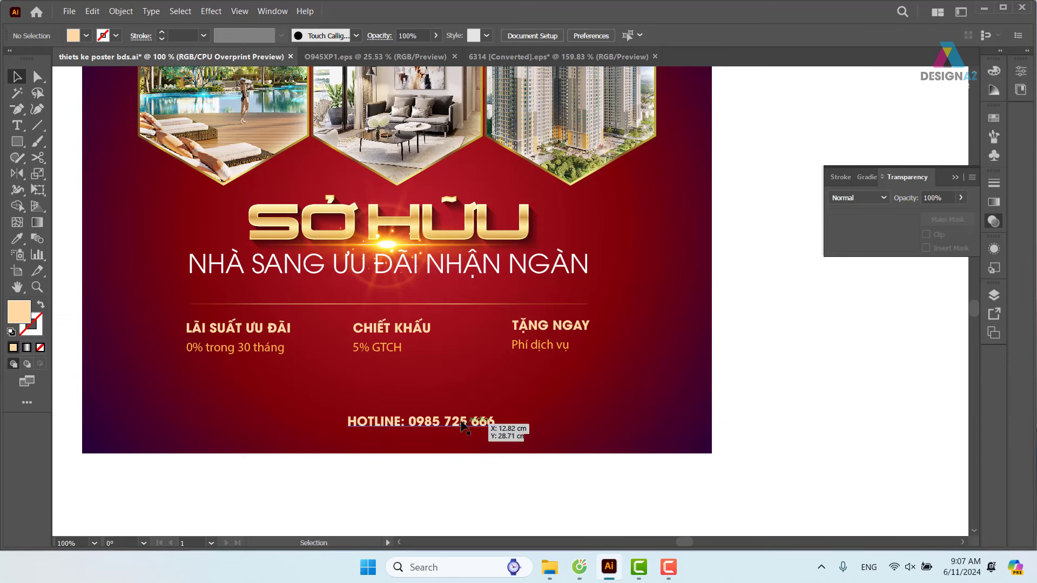
pyautogui.moveTo(461, 425); pyautogui.dragTo(432, 392)
pyautogui.click(430, 491)
# Step: Draw a small hexagon below the poster and sample the poster's red gradient onto it
pyautogui.click(18, 142)
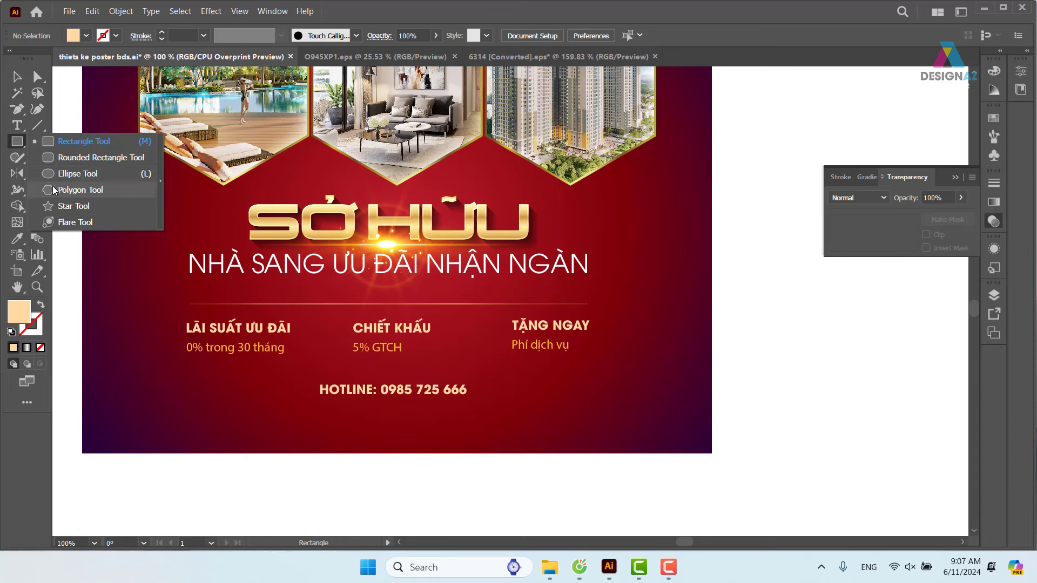
pyautogui.click(53, 188)
pyautogui.moveTo(538, 407); pyautogui.dragTo(591, 287)
pyautogui.moveTo(417, 352); pyautogui.dragTo(436, 362)
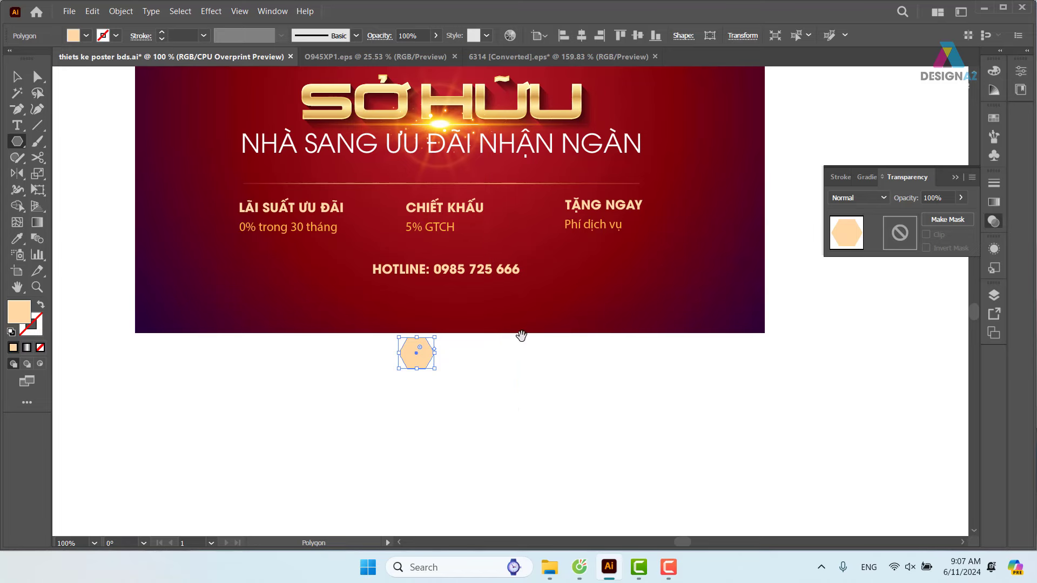
pyautogui.moveTo(521, 336)
pyautogui.mouseDown()
pyautogui.moveTo(540, 403)
pyautogui.moveTo(653, 287)
pyautogui.mouseUp()
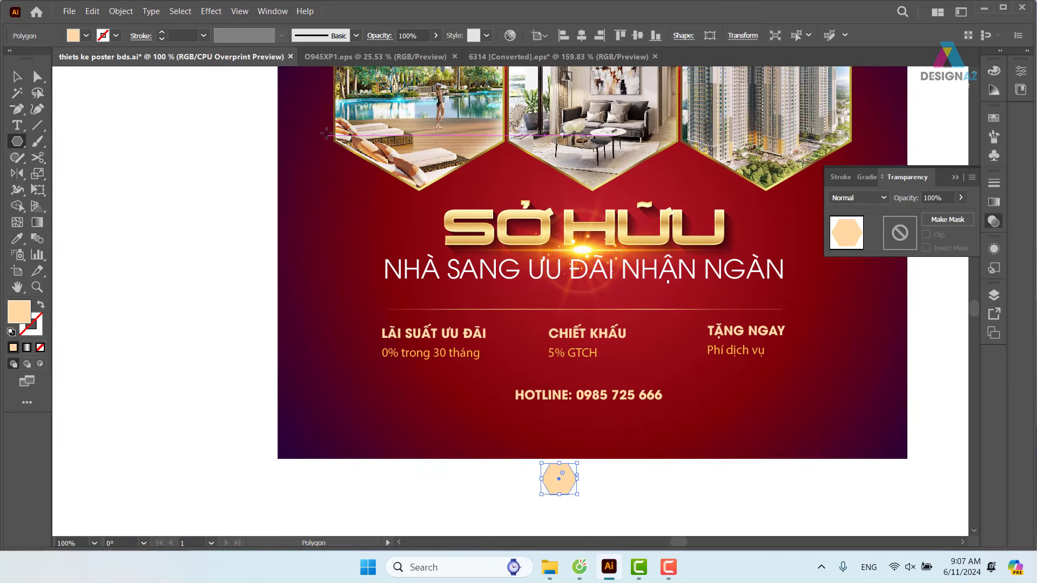
pyautogui.press('i')
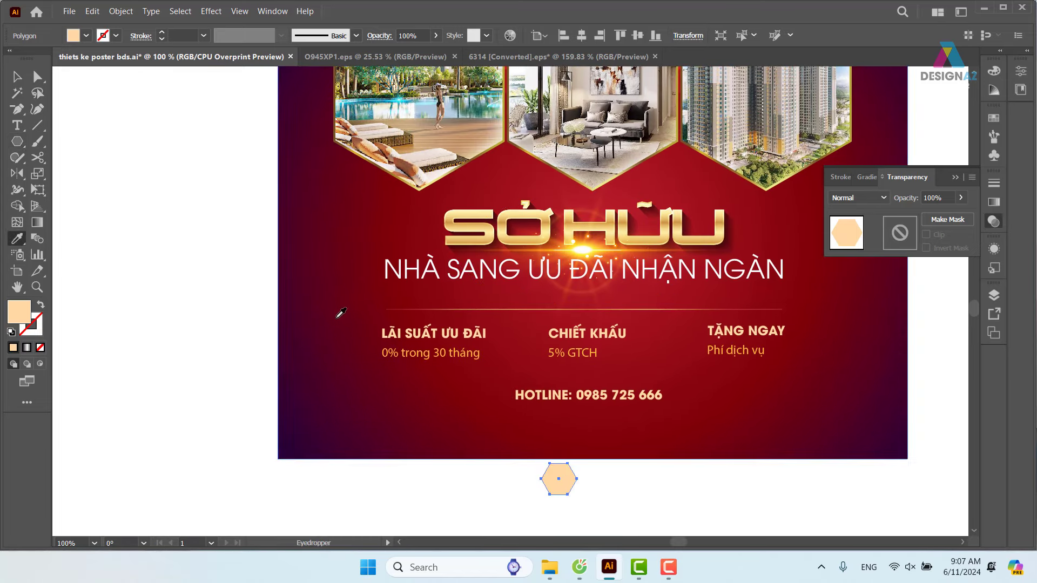
pyautogui.click(341, 313)
pyautogui.scroll(-5, 467, 425)
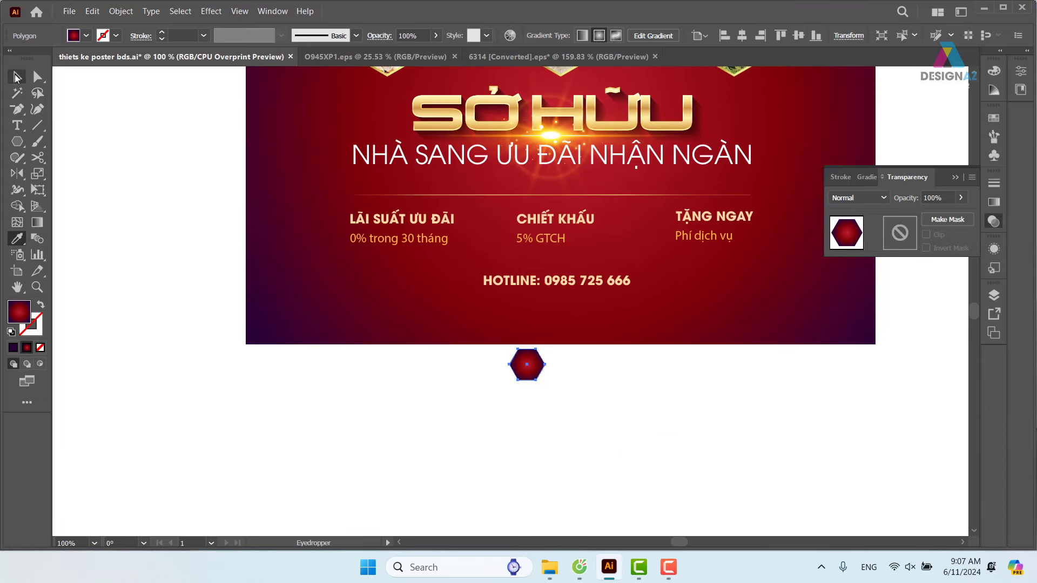
pyautogui.click(16, 78)
pyautogui.click(589, 416)
pyautogui.click(526, 365)
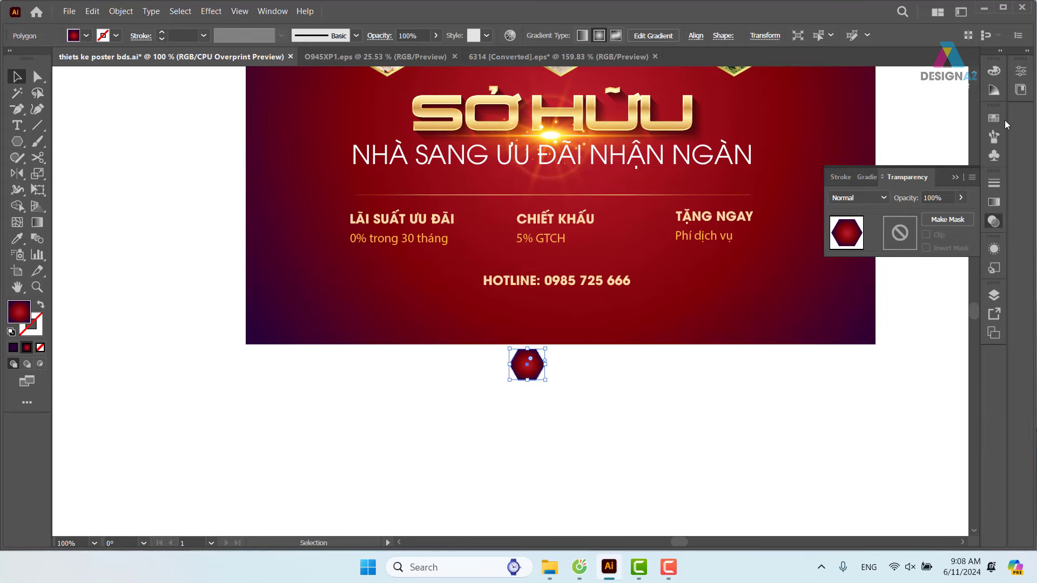
# Step: Fill the hexagon with a gradient, set red stops, and add a middle stop
pyautogui.click(993, 118)
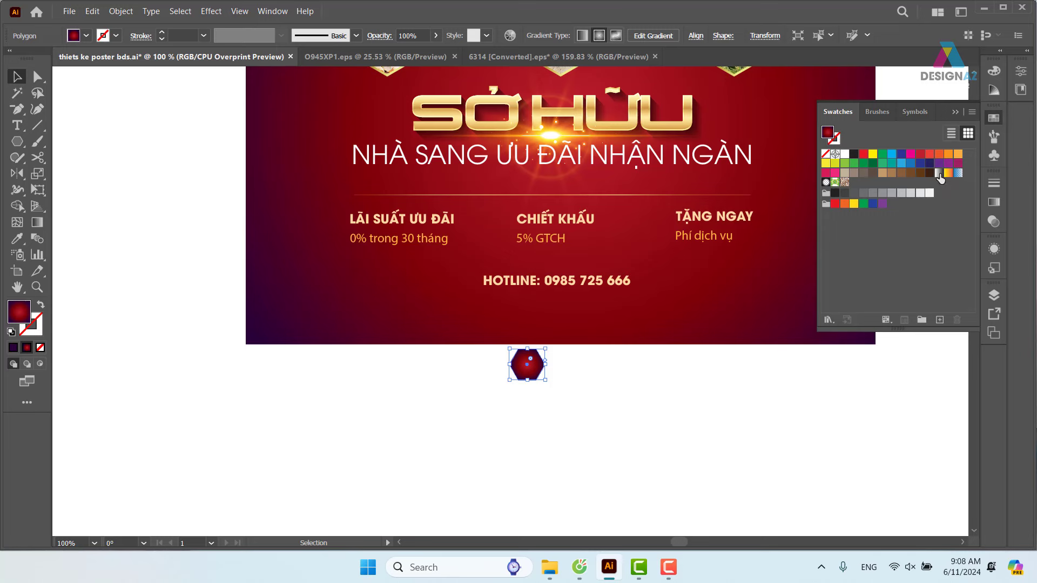
pyautogui.click(939, 174)
pyautogui.click(994, 203)
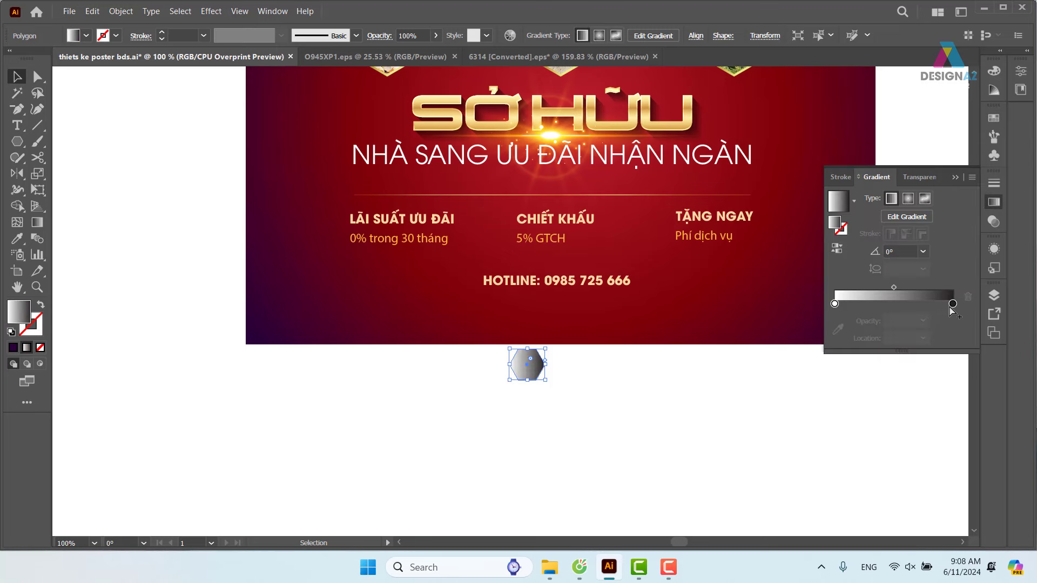
pyautogui.doubleClick(953, 304)
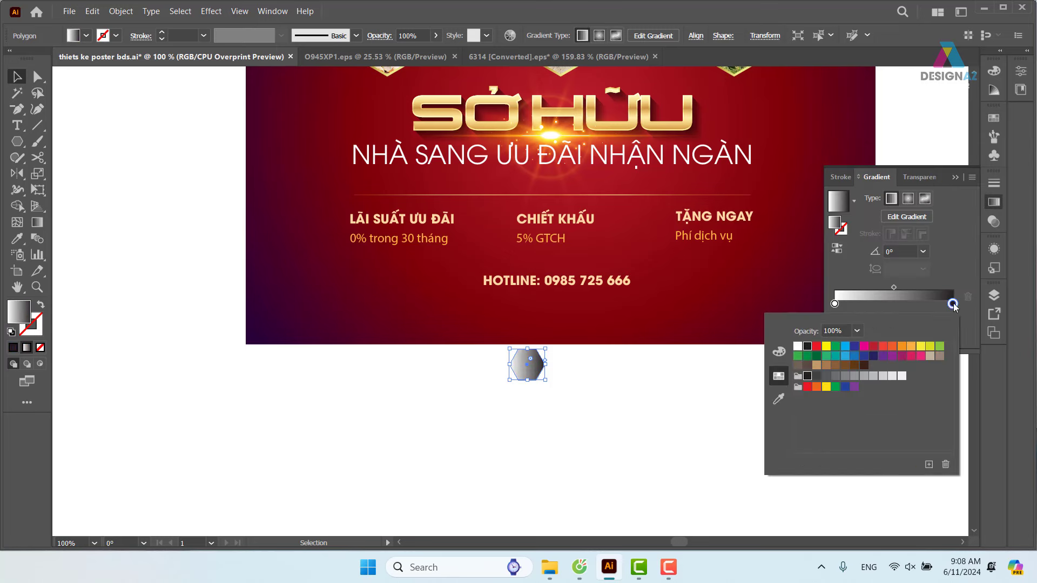
pyautogui.click(817, 347)
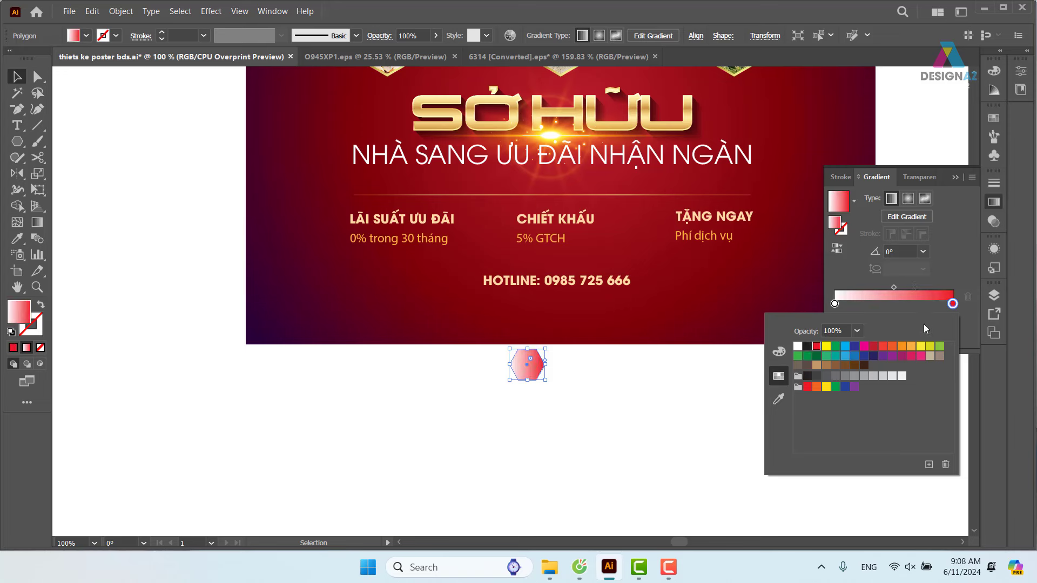
pyautogui.press('Escape')
pyautogui.doubleClick(835, 303)
pyautogui.click(897, 306)
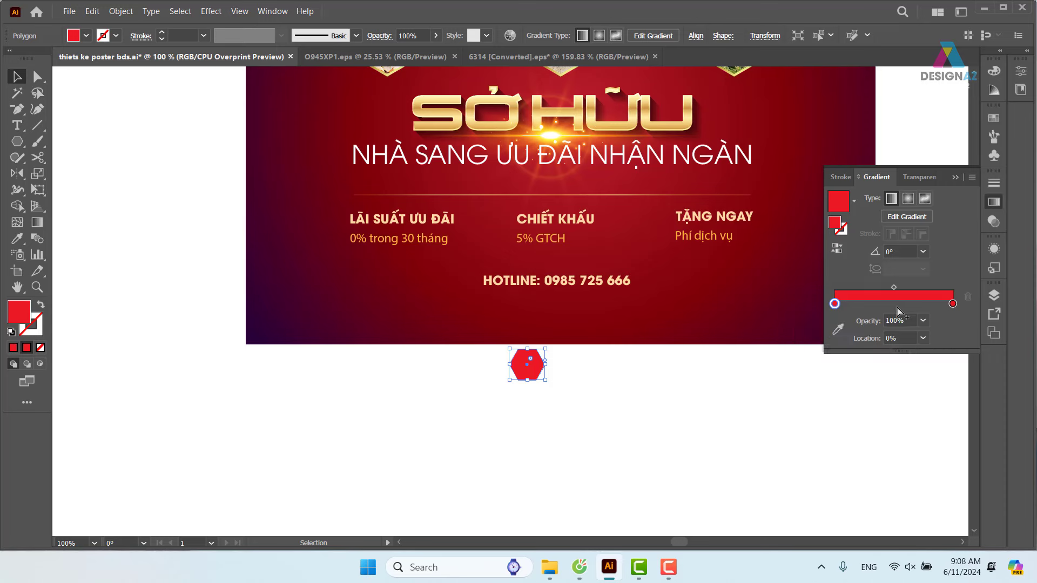
pyautogui.doubleClick(896, 303)
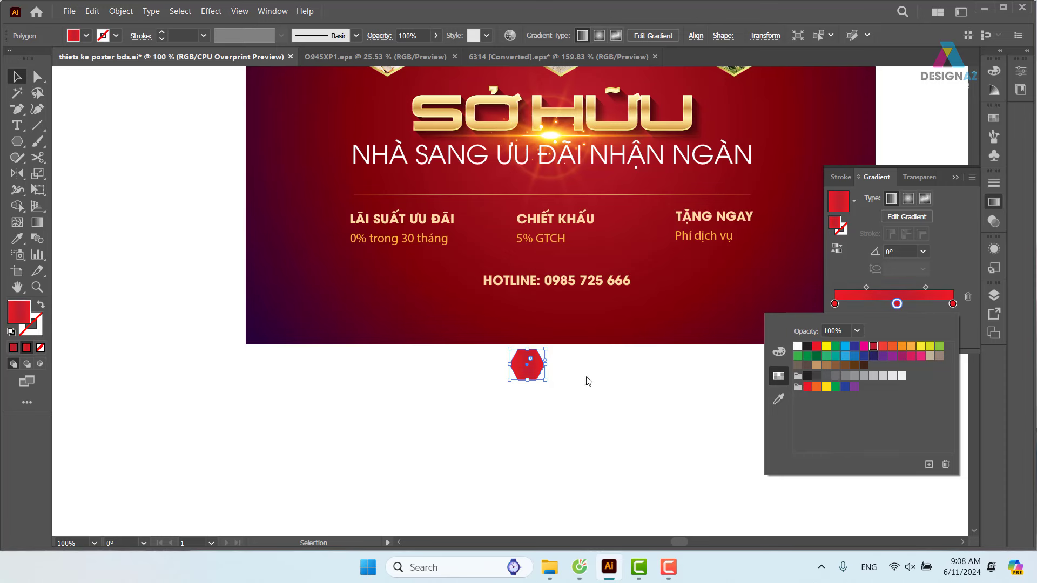
# Step: Move the red hexagon left and stretch its right side into a long bar
pyautogui.click(318, 400)
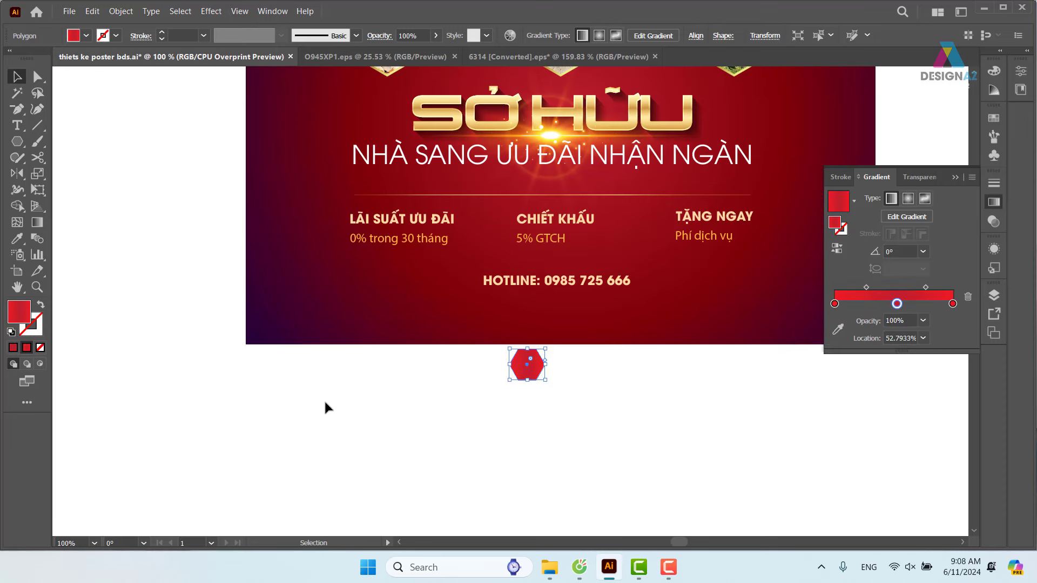
pyautogui.moveTo(535, 378); pyautogui.dragTo(446, 399)
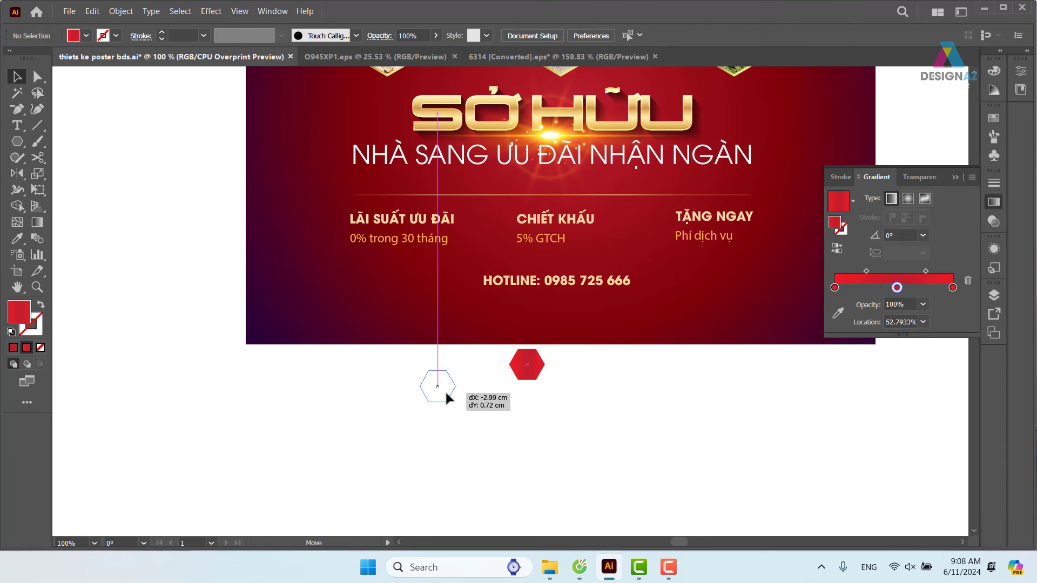
pyautogui.click(37, 78)
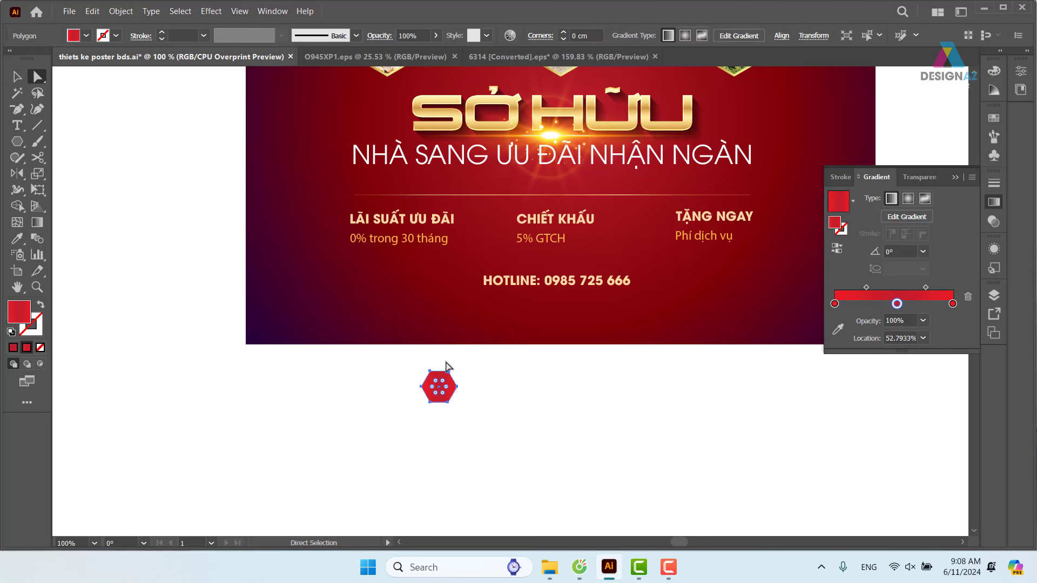
pyautogui.moveTo(447, 403); pyautogui.dragTo(521, 413)
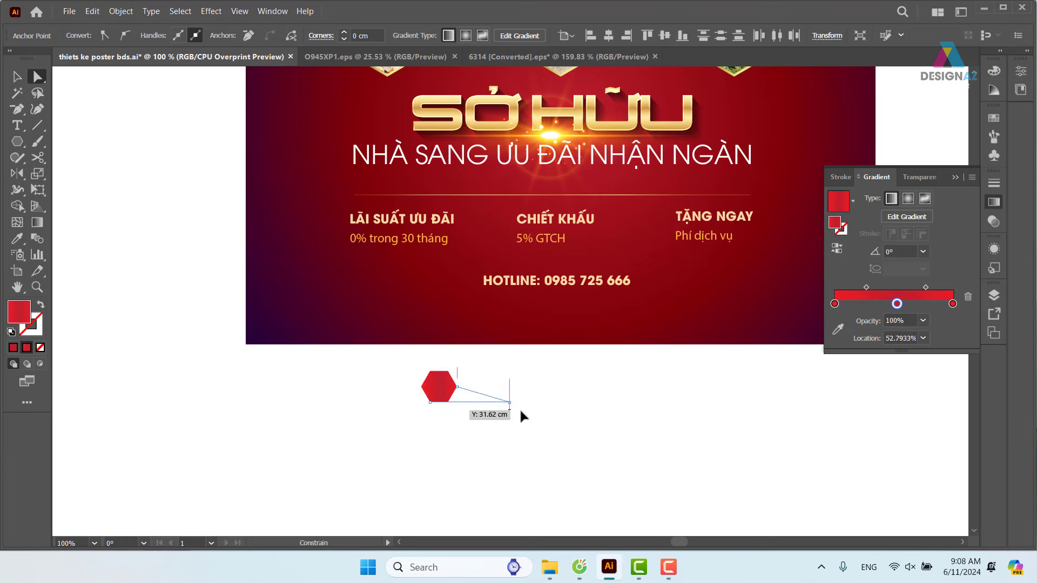
pyautogui.hotkey('ctrl', 'z')
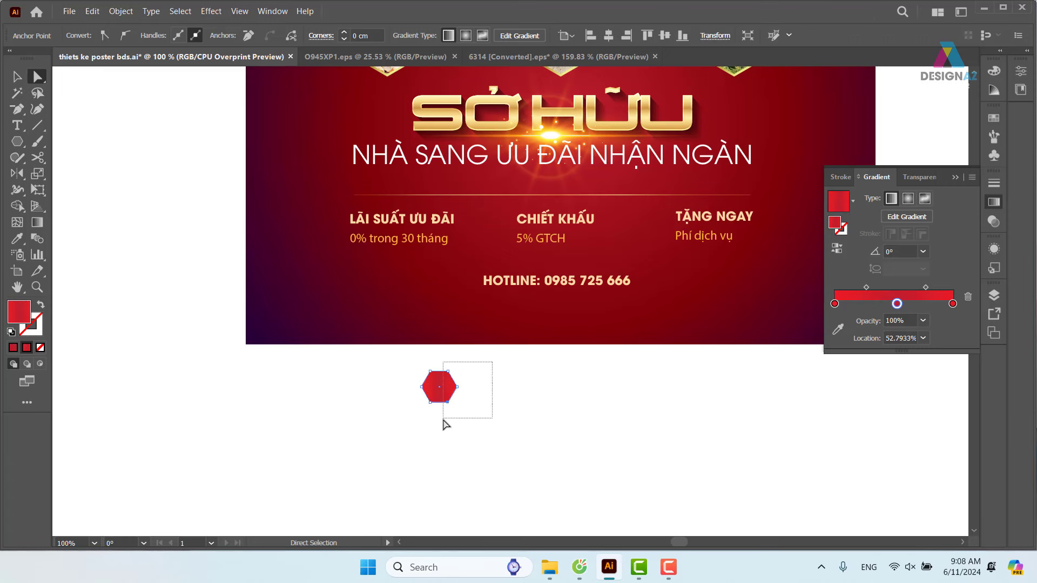
pyautogui.moveTo(448, 411); pyautogui.dragTo(619, 416)
pyautogui.click(597, 463)
pyautogui.press('v')
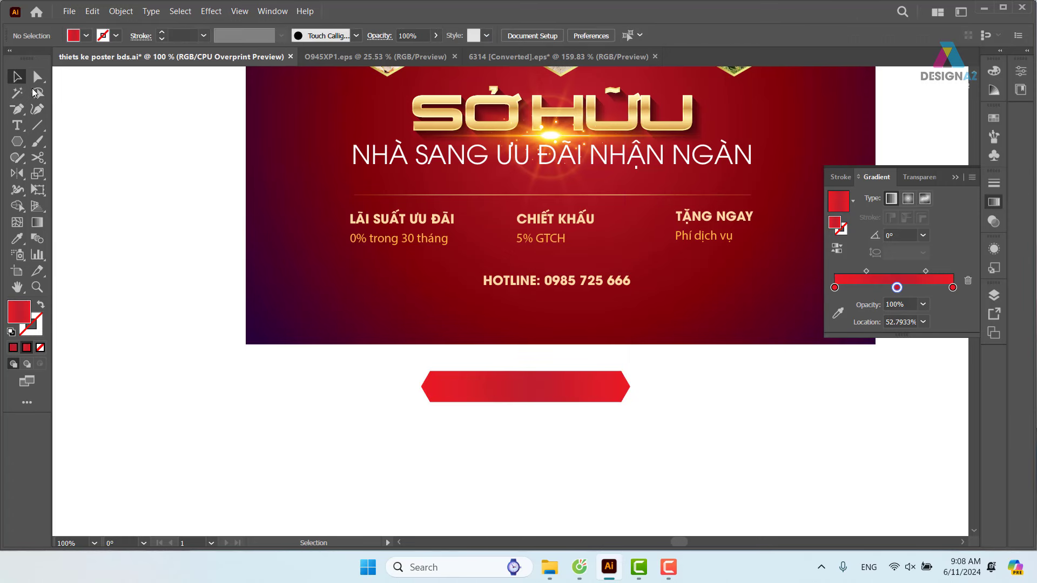
# Step: Run the bar's gradient vertically from its top edge to its bottom edge
pyautogui.click(575, 402)
pyautogui.press('g')
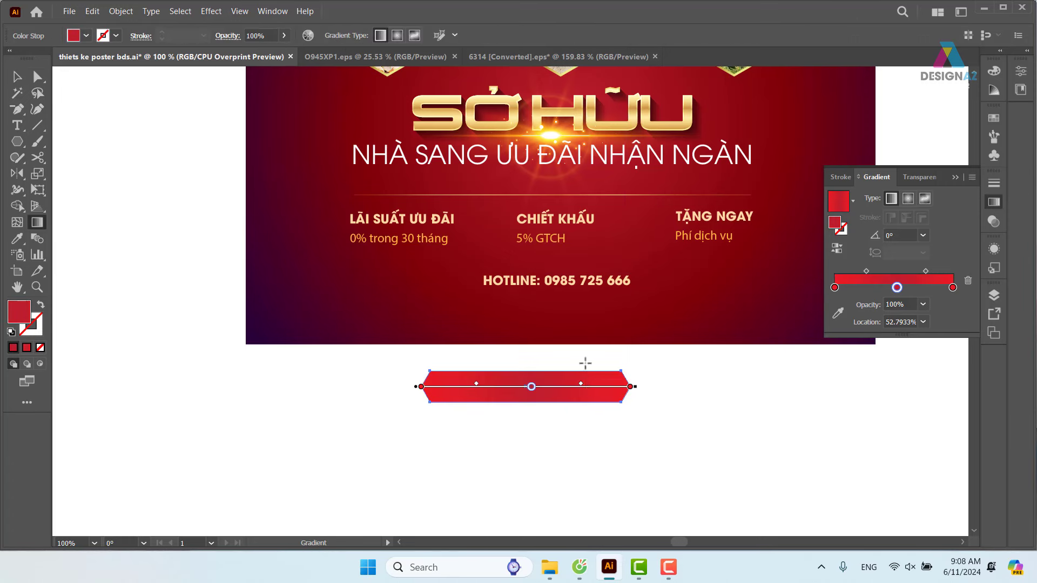
pyautogui.moveTo(526, 366); pyautogui.dragTo(525, 402)
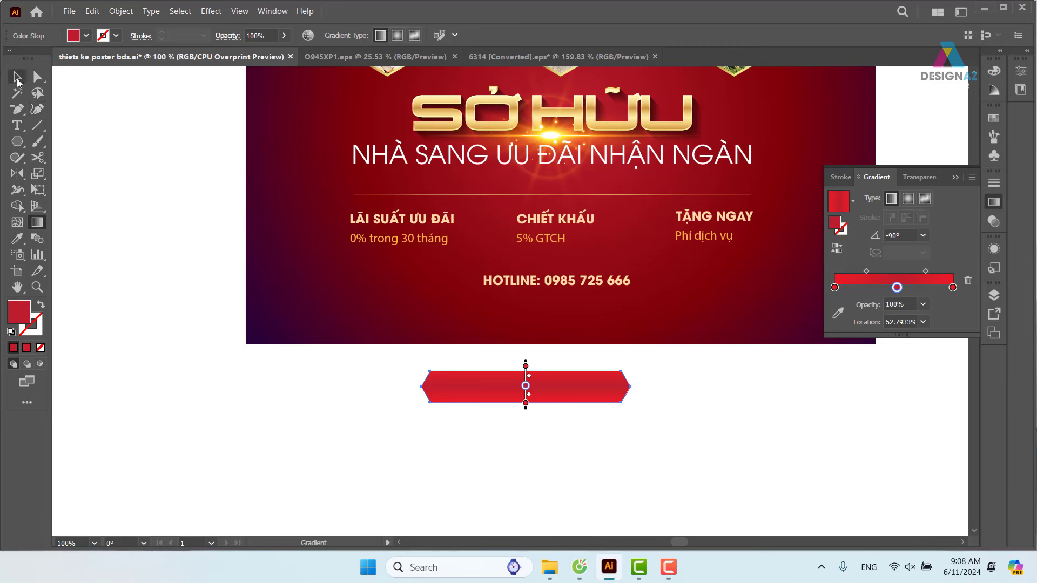
pyautogui.click(18, 82)
pyautogui.press('z')
pyautogui.moveTo(454, 328); pyautogui.dragTo(628, 421)
pyautogui.press('g')
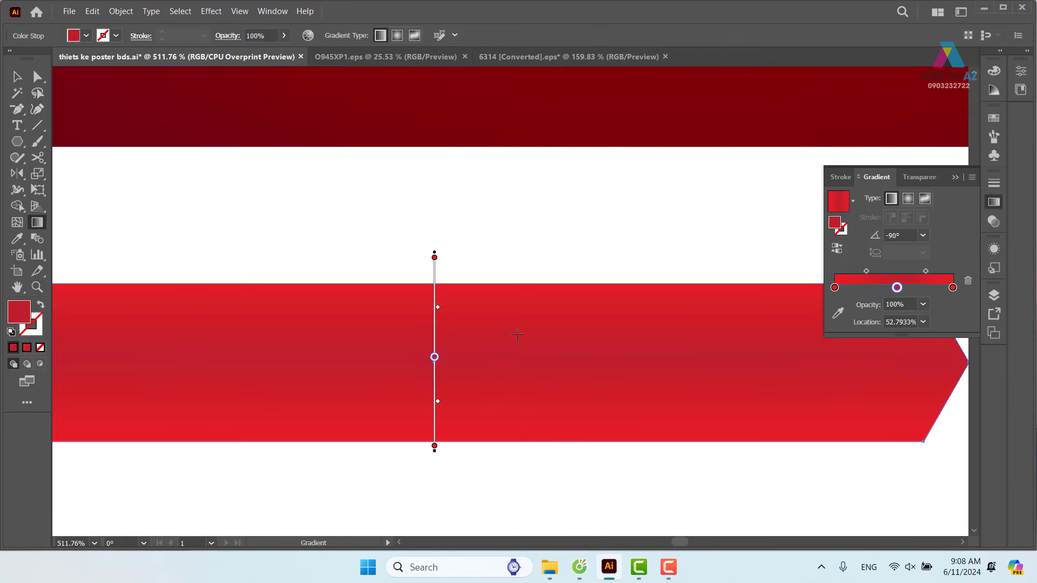
pyautogui.moveTo(518, 283); pyautogui.dragTo(524, 440)
pyautogui.click(16, 78)
# Step: Set the middle gradient stop's location to 50%, then deselect and zoom out
pyautogui.click(449, 211)
pyautogui.click(457, 364)
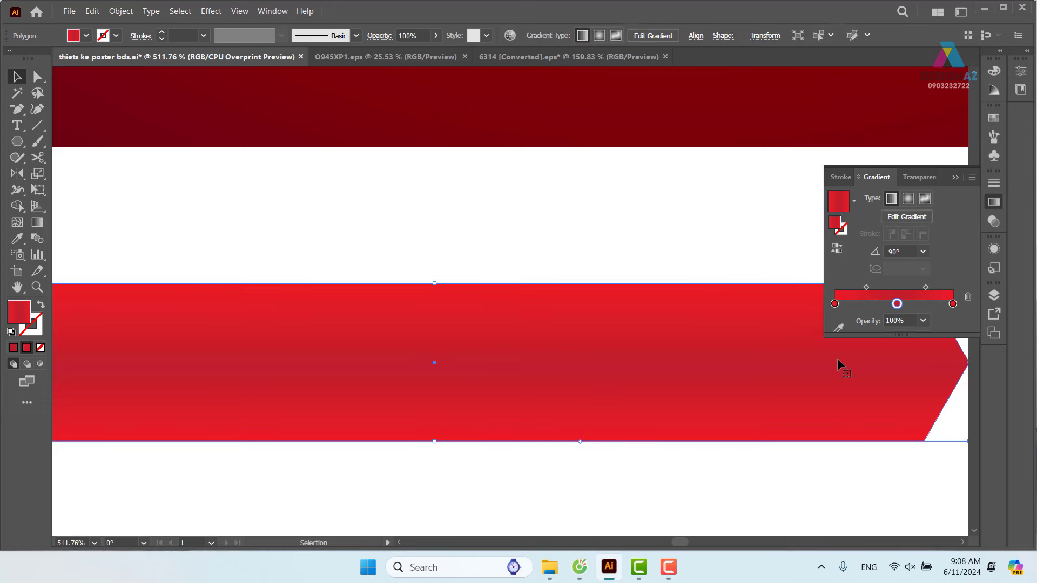
pyautogui.click(902, 338)
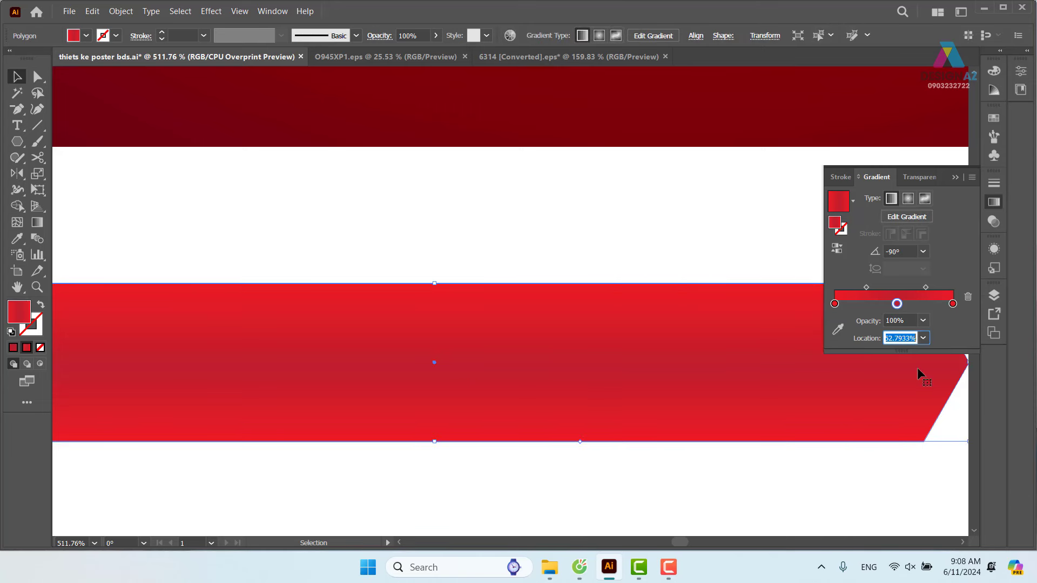
pyautogui.write('50')
pyautogui.press('Return')
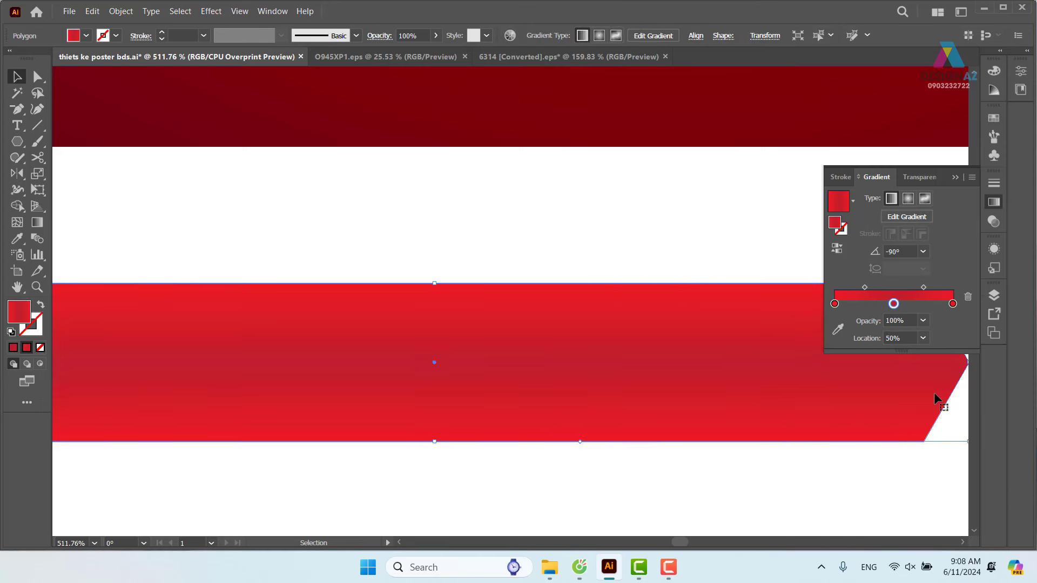
pyautogui.hotkey('ctrl', 'shift', 'a')
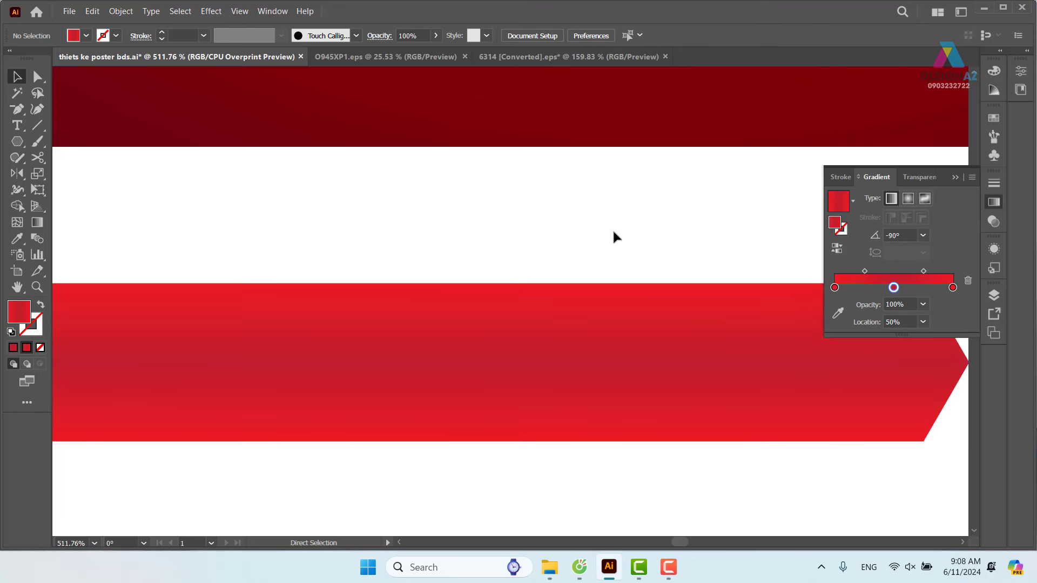
pyautogui.hotkey('ctrl', '-')
pyautogui.hotkey('ctrl', '-')
pyautogui.hotkey('ctrl', '-')
pyautogui.hotkey('ctrl', '-')
pyautogui.hotkey('ctrl', '-')
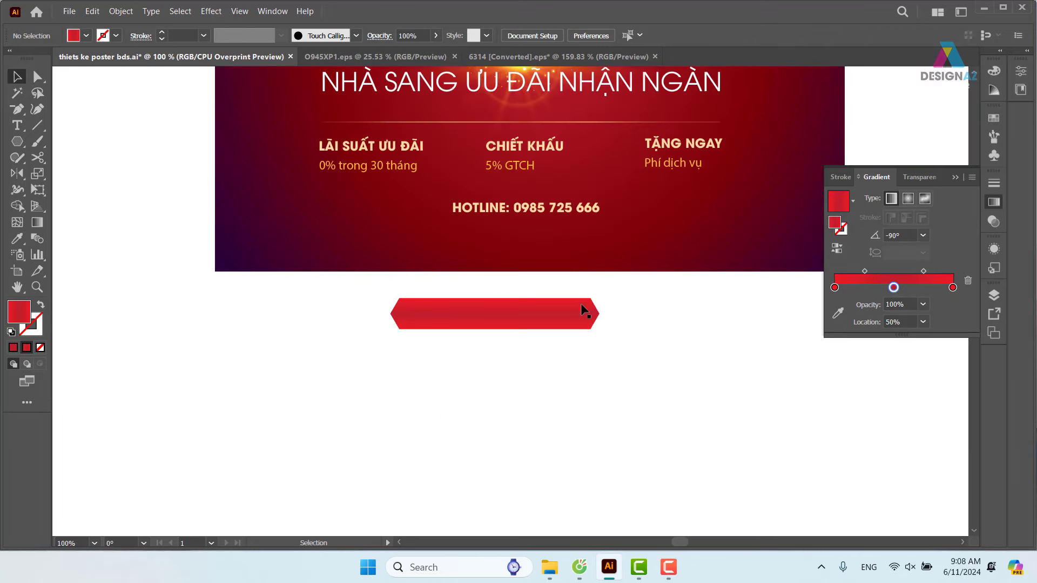
# Step: Place the red banner behind the HOTLINE text and make the text white
pyautogui.moveTo(570, 322); pyautogui.dragTo(597, 222)
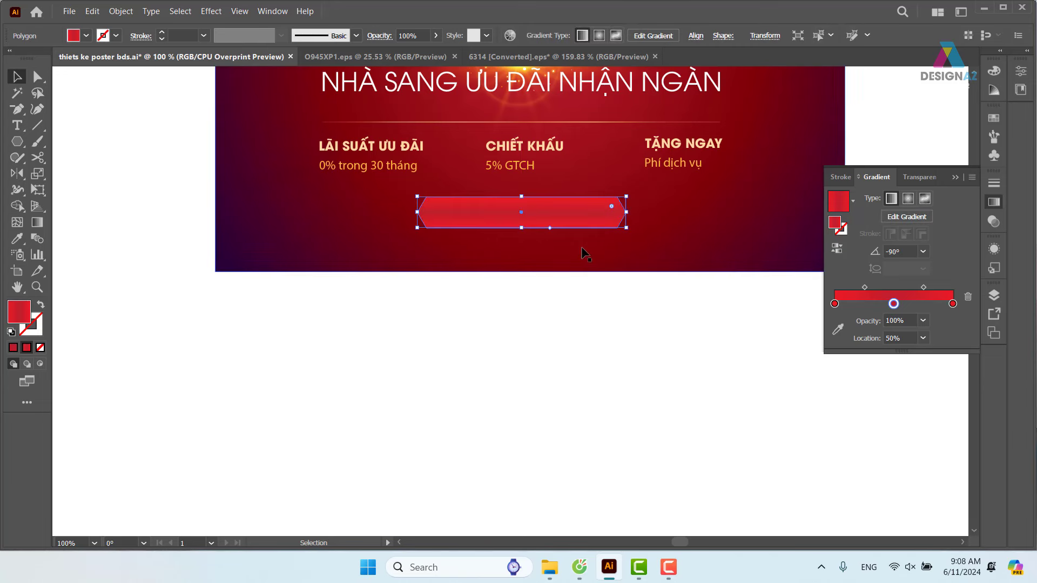
pyautogui.press('a')
pyautogui.hotkey('ctrl', '[')
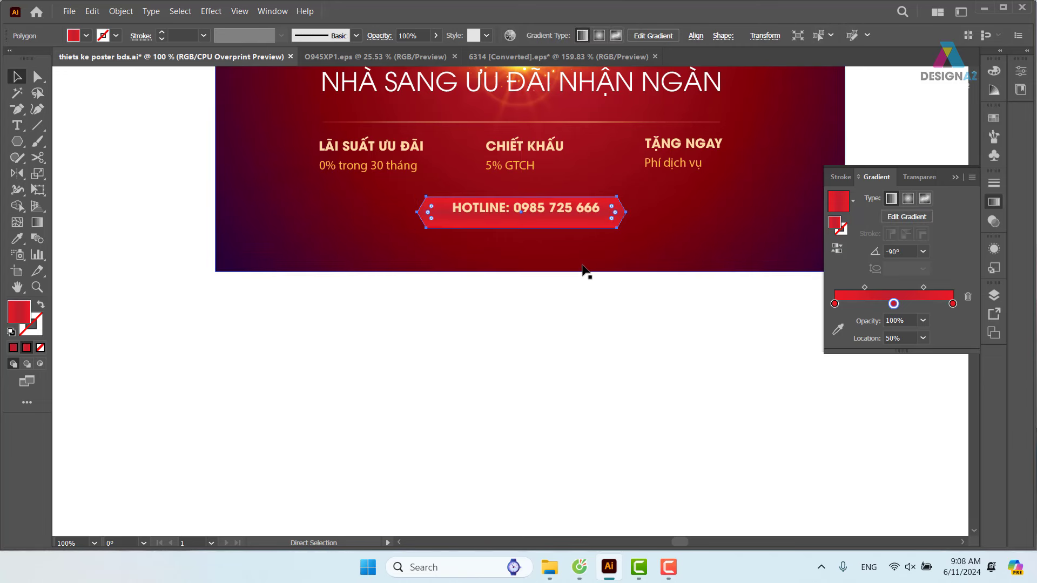
pyautogui.press('v')
pyautogui.click(594, 211)
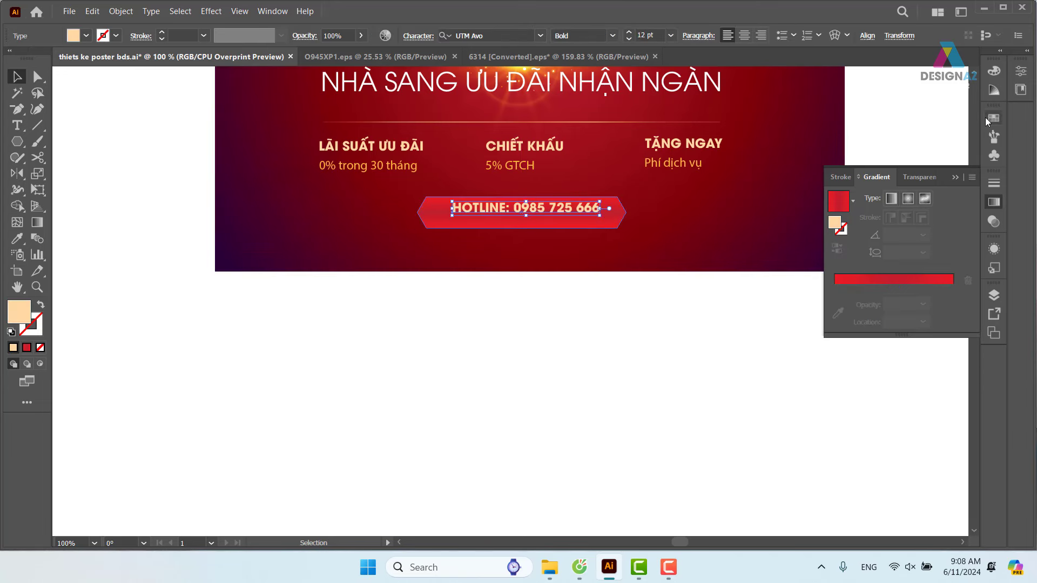
pyautogui.click(988, 120)
pyautogui.click(845, 155)
pyautogui.click(731, 278)
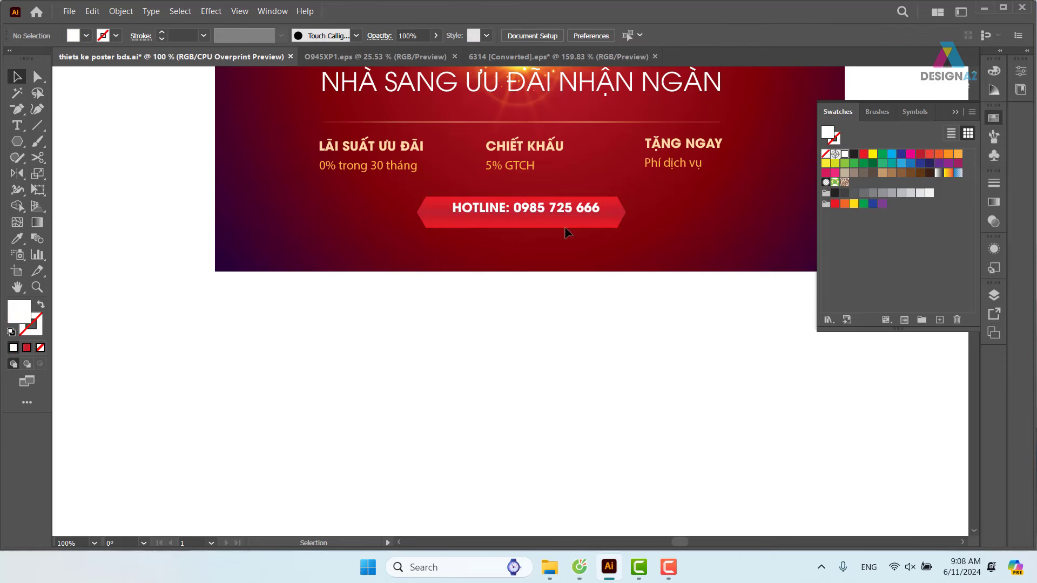
# Step: Centre the HOTLINE text on the red banner and group them together
pyautogui.click(554, 216)
pyautogui.keyDown('shift'); pyautogui.click(438, 228); pyautogui.keyUp('shift')
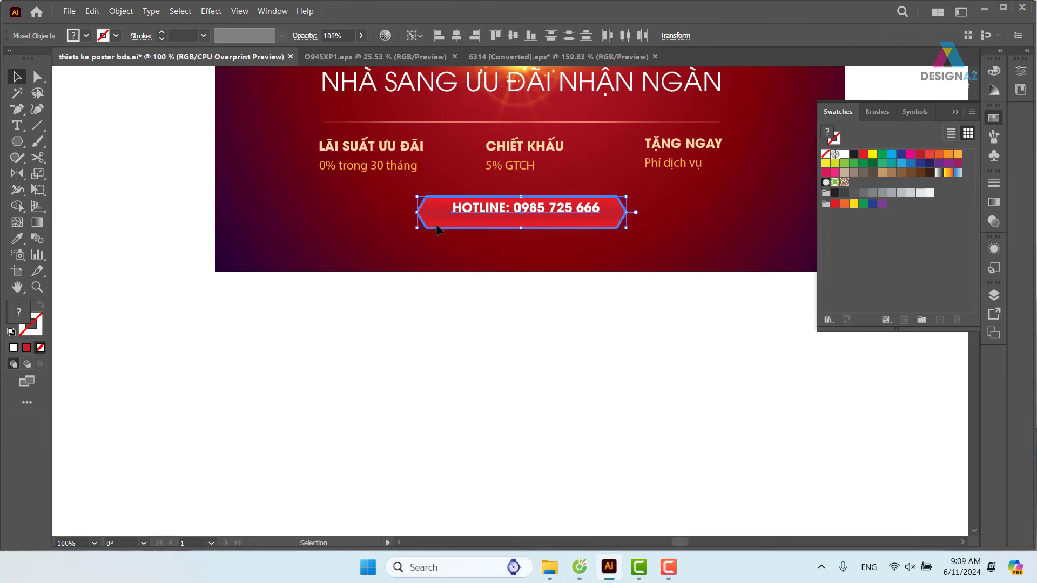
pyautogui.click(457, 35)
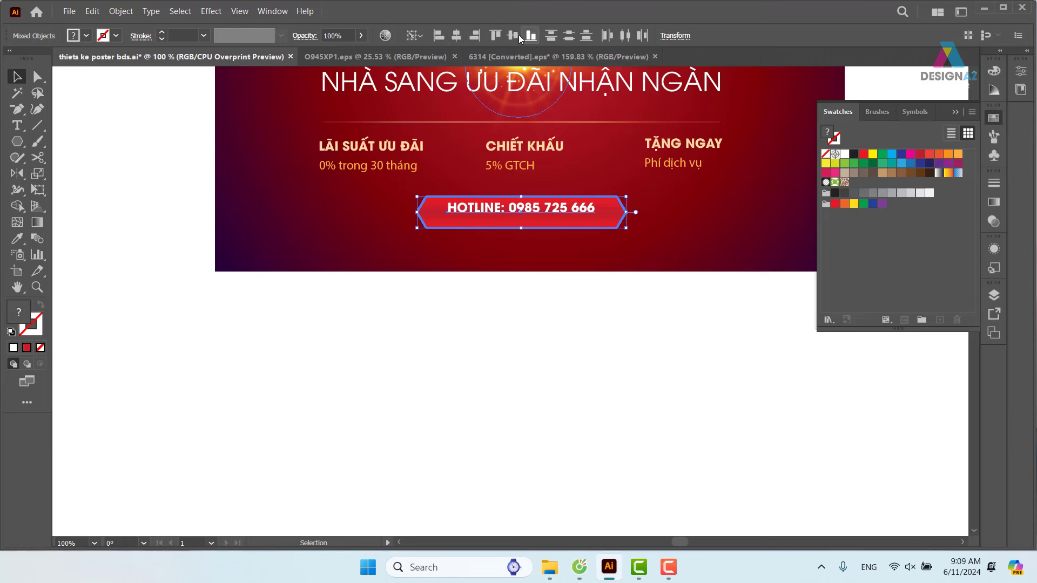
pyautogui.click(512, 35)
pyautogui.click(580, 353)
pyautogui.moveTo(547, 272); pyautogui.dragTo(603, 205)
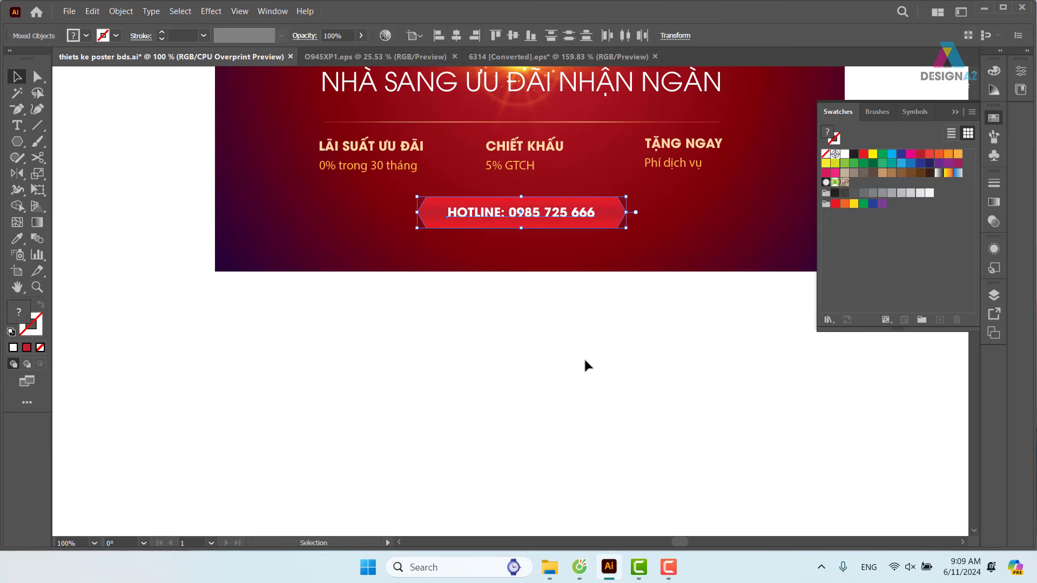
pyautogui.hotkey('ctrl', 'g')
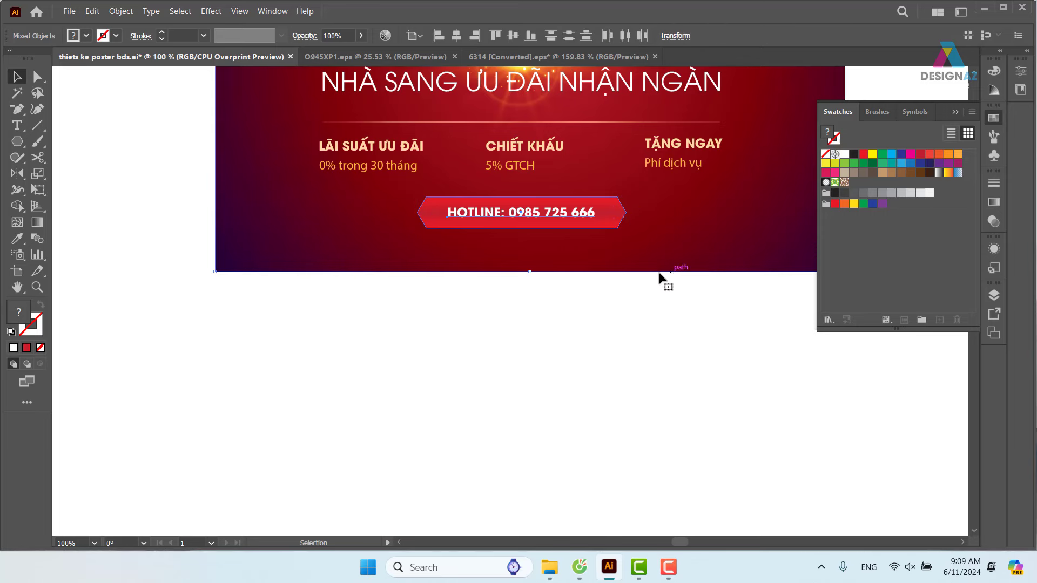
# Step: Centre the hotline group horizontally on the poster background, then reselect the banner shape
pyautogui.keyDown('shift'); pyautogui.click(659, 268); pyautogui.keyUp('shift')
pyautogui.click(456, 35)
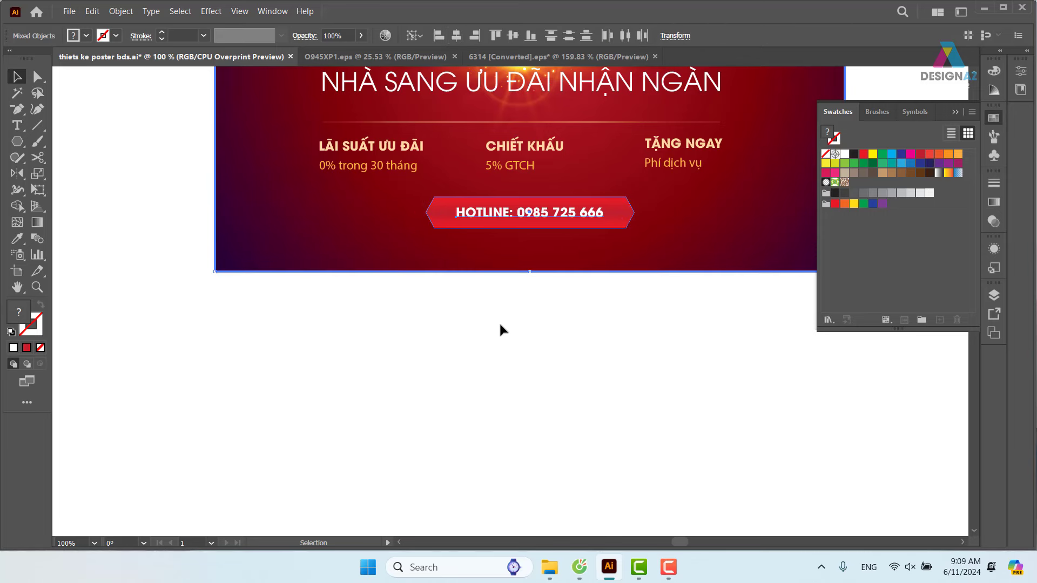
pyautogui.click(683, 340)
pyautogui.moveTo(682, 340); pyautogui.dragTo(561, 431)
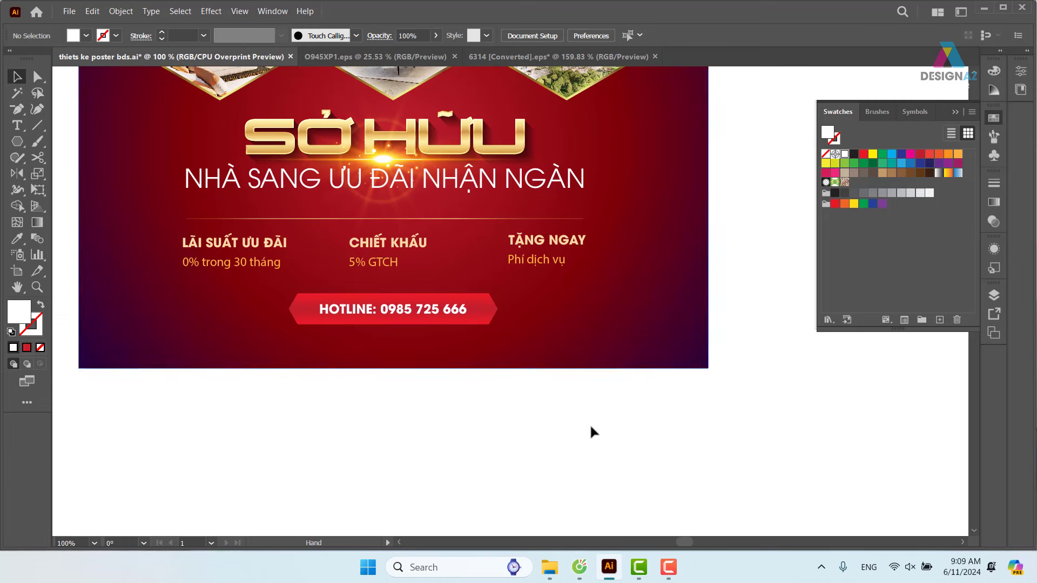
pyautogui.click(489, 312)
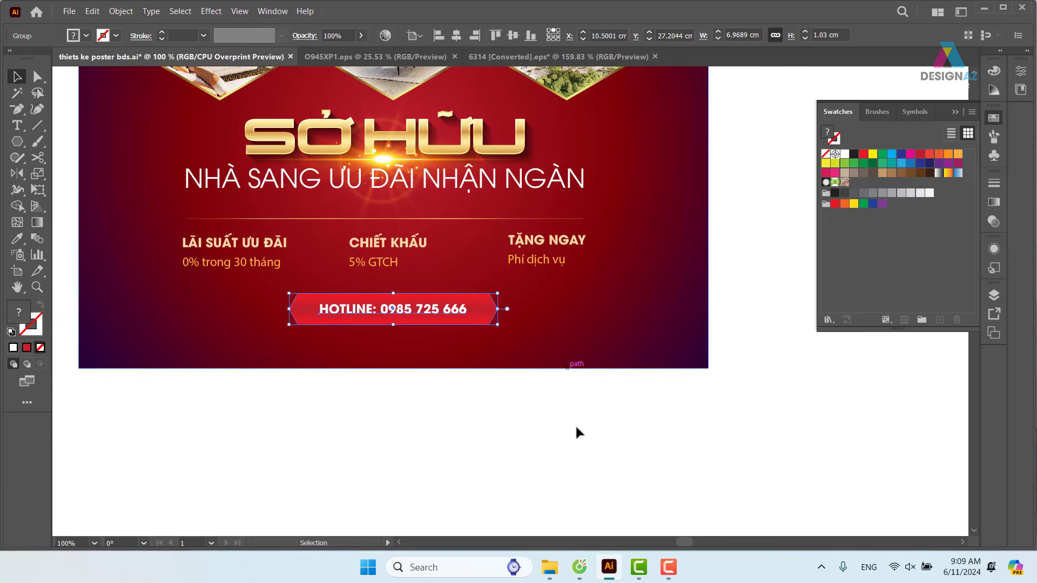
pyautogui.click(575, 423)
pyautogui.rightClick(486, 319)
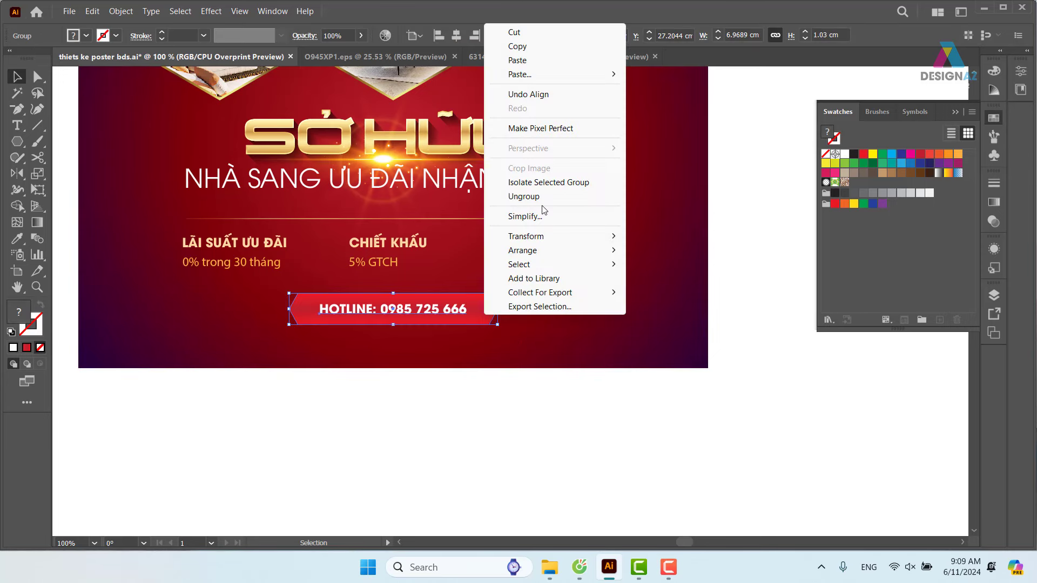
pyautogui.click(462, 407)
pyautogui.click(489, 318)
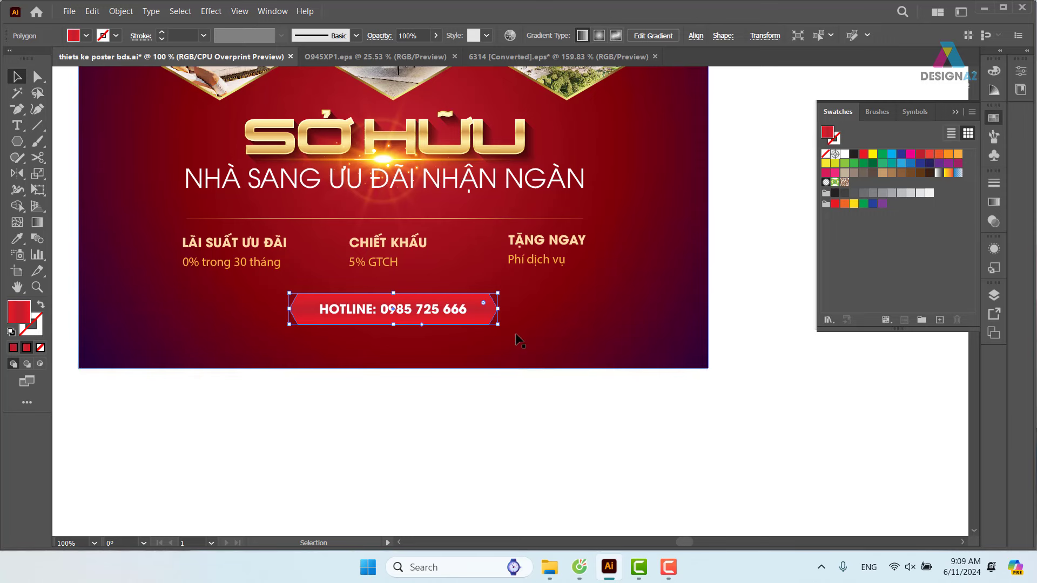
pyautogui.press('i')
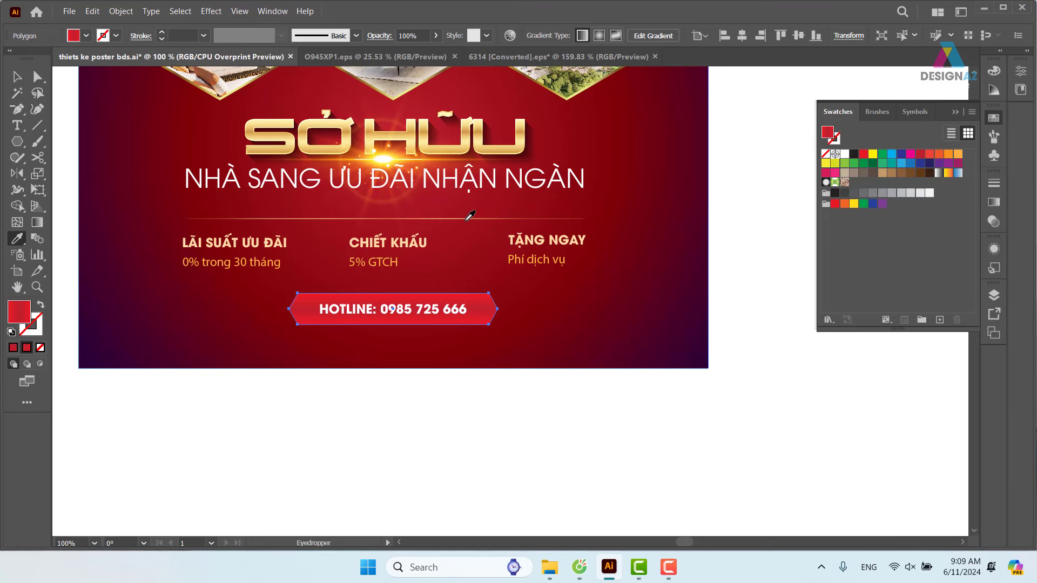
# Step: Eyedrop the gold divider's style onto the banner and duplicate the divider down to hotline level
pyautogui.click(469, 215)
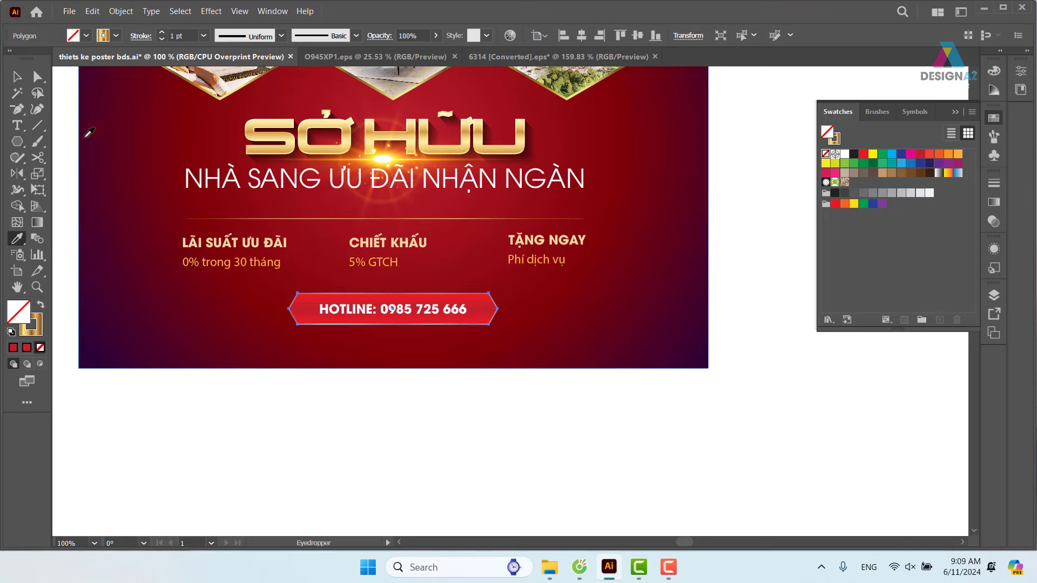
pyautogui.click(17, 77)
pyautogui.click(383, 356)
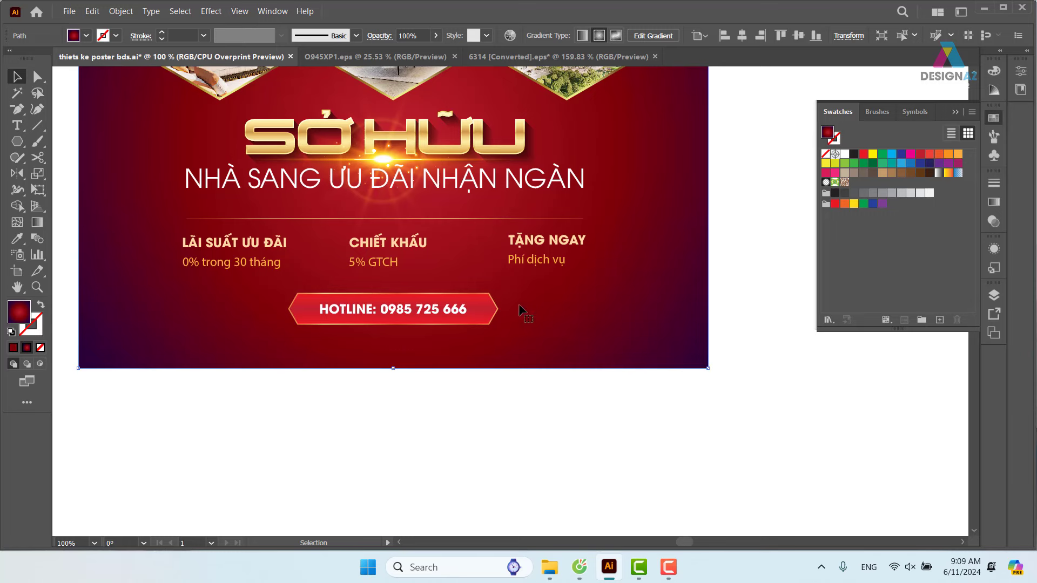
pyautogui.moveTo(460, 218); pyautogui.dragTo(462, 312)
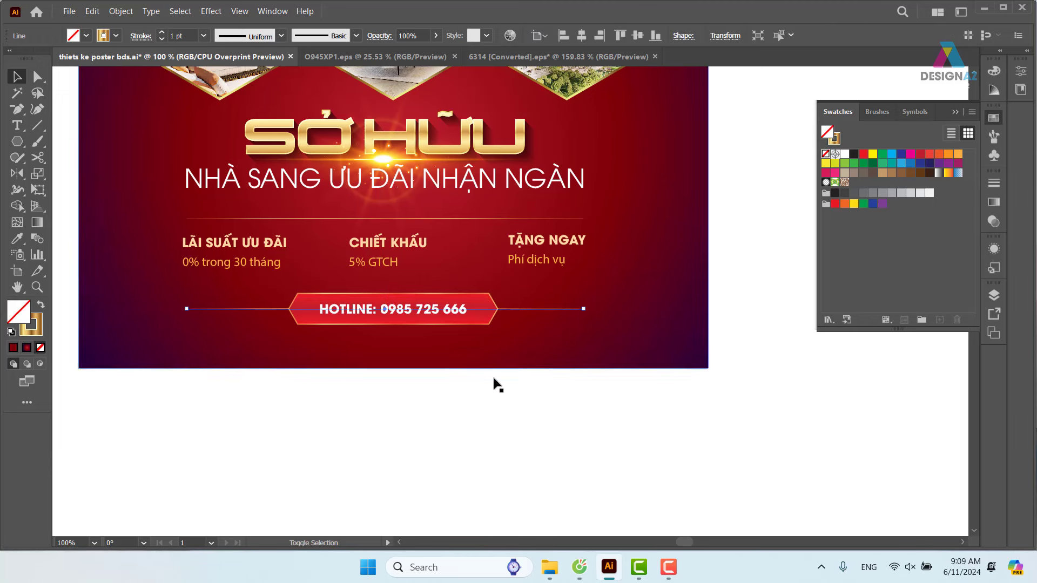
pyautogui.click(521, 421)
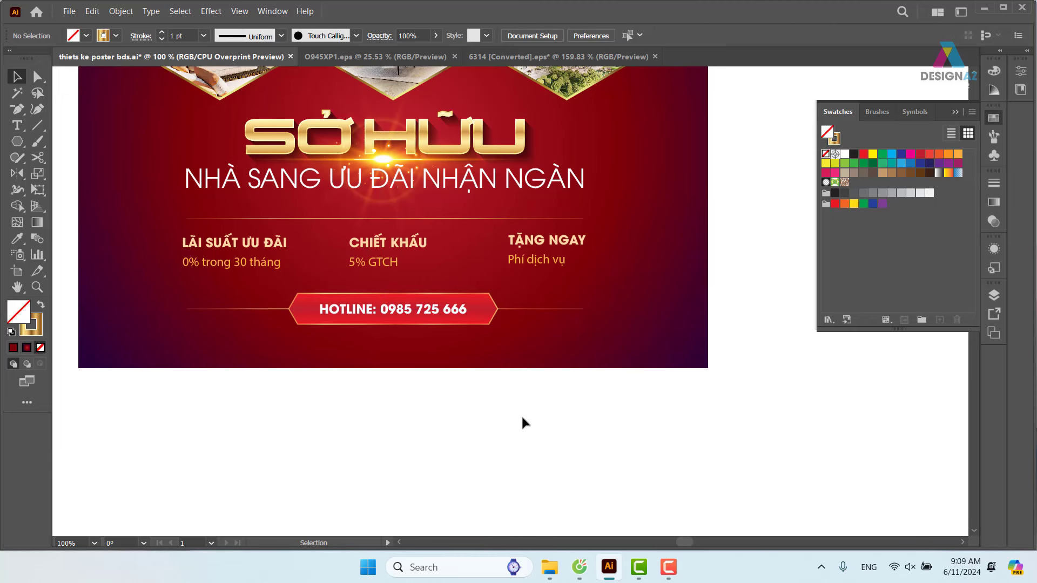
# Step: Set the new divider line behind the hotline to a 2 pt stroke
pyautogui.click(545, 309)
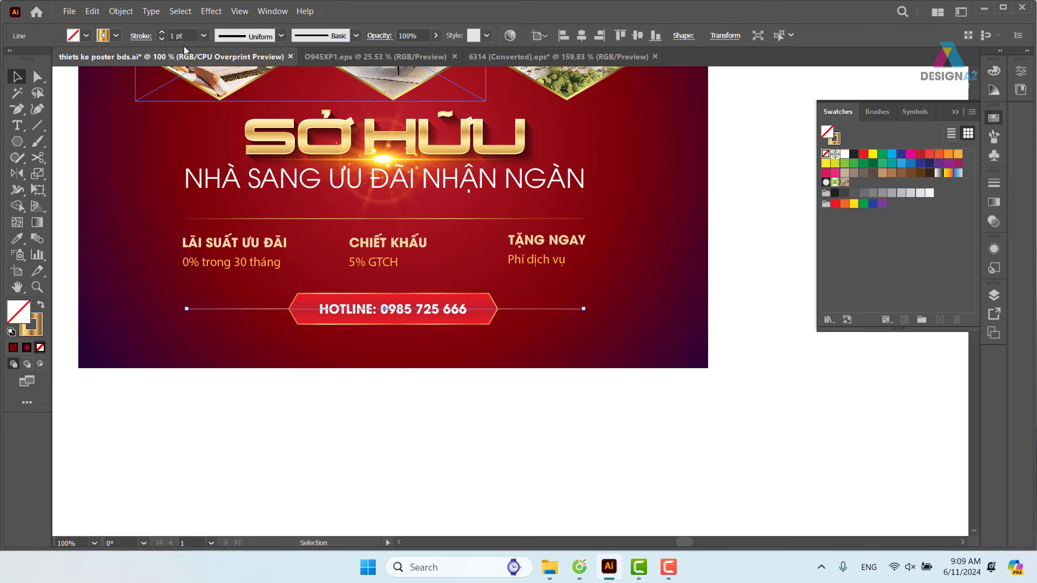
pyautogui.click(178, 36)
pyautogui.write('2')
pyautogui.press('Return')
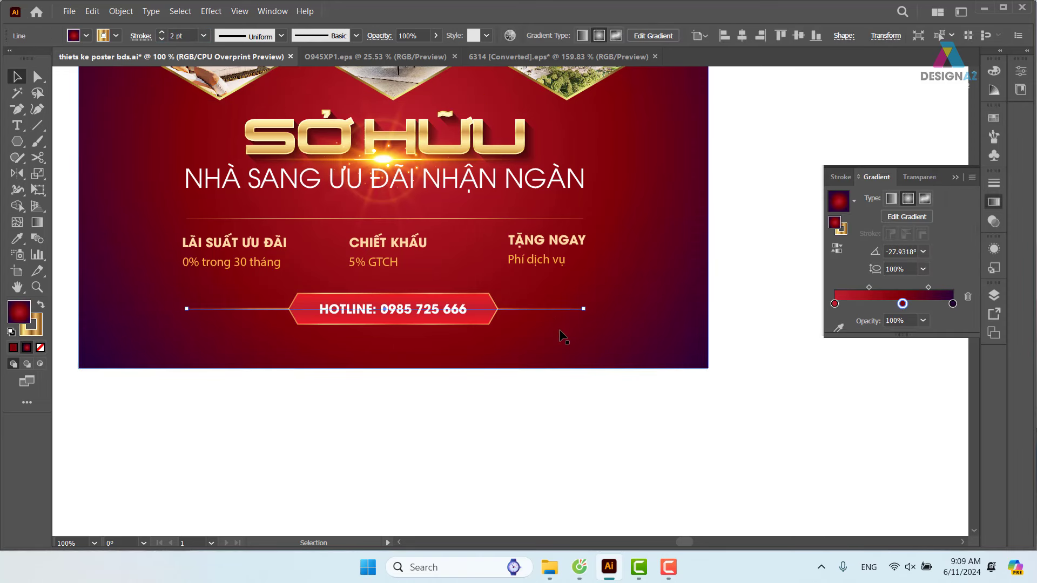
pyautogui.click(548, 378)
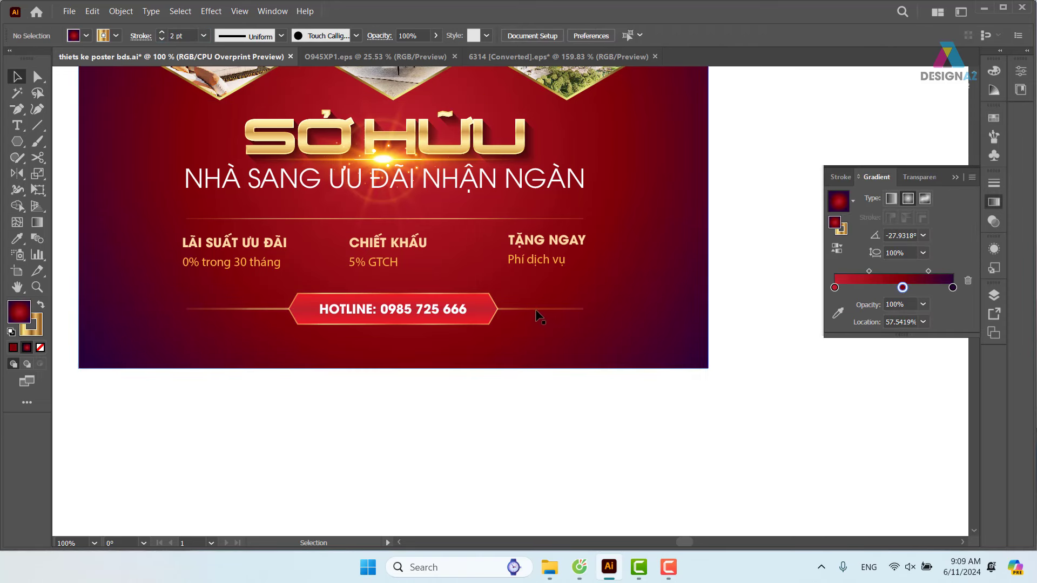
pyautogui.click(521, 309)
pyautogui.click(481, 426)
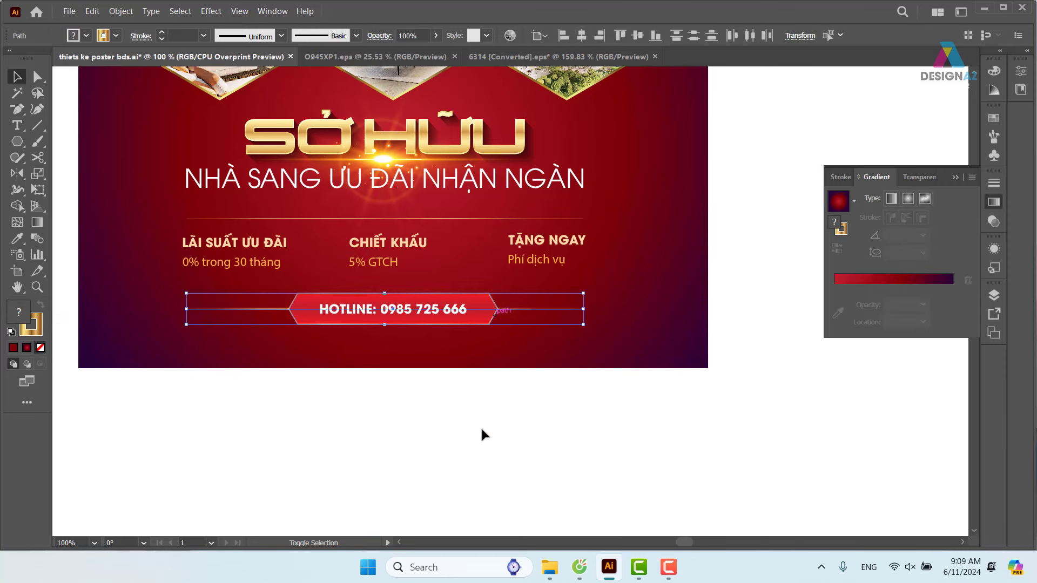
# Step: Raise the hotline banner and its divider line together slightly, leaving the background unmoved
pyautogui.moveTo(210, 429); pyautogui.dragTo(547, 308)
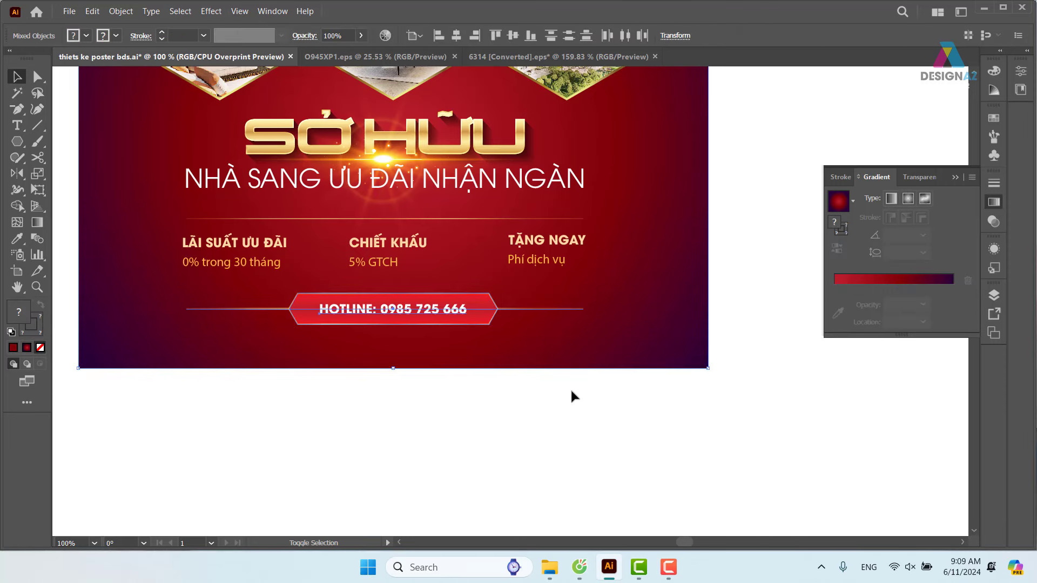
pyautogui.moveTo(584, 359); pyautogui.dragTo(583, 360)
pyautogui.moveTo(456, 324); pyautogui.dragTo(456, 317)
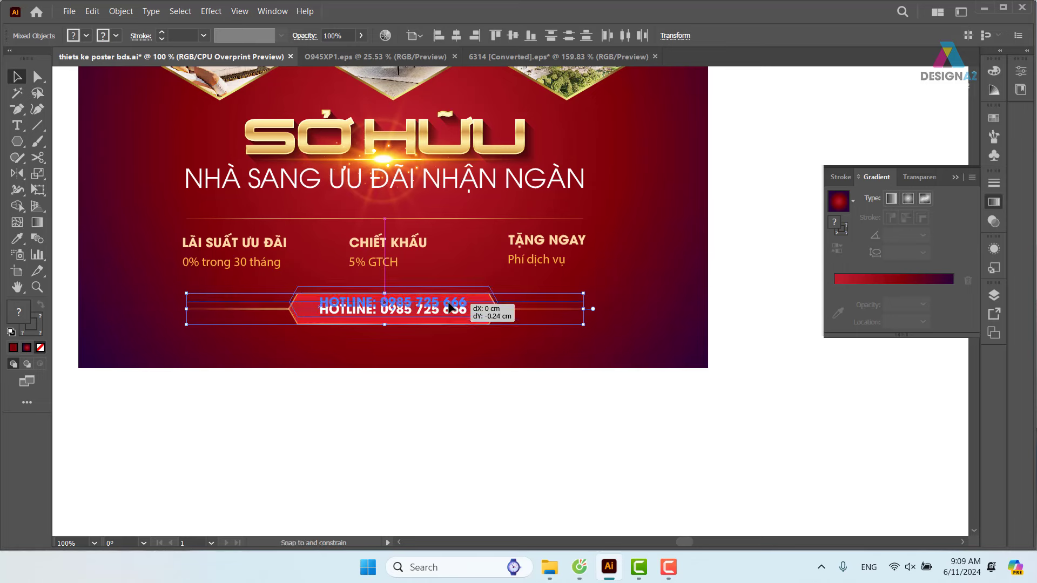
pyautogui.click(462, 395)
pyautogui.moveTo(513, 402); pyautogui.dragTo(533, 503)
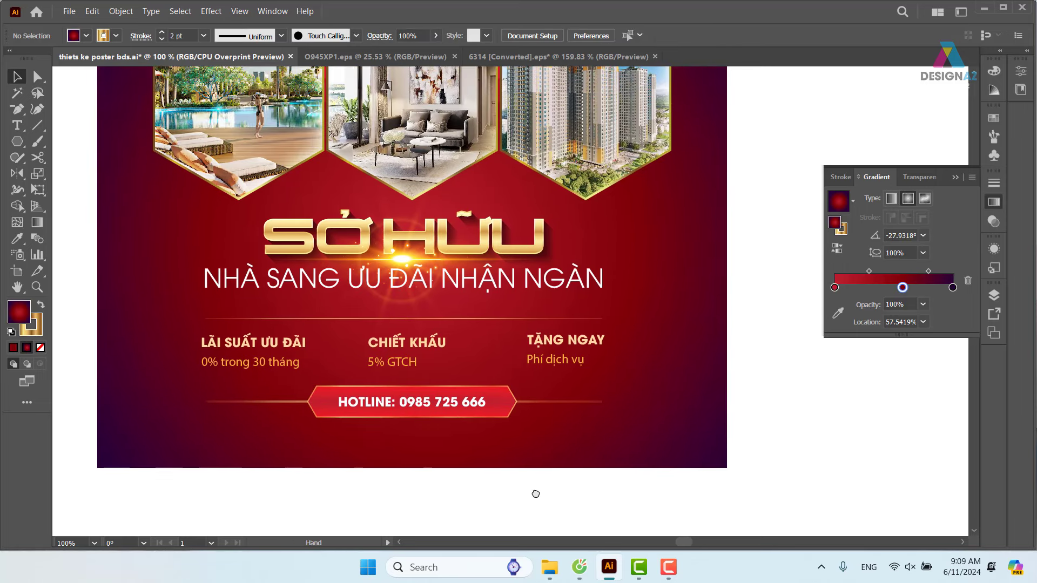
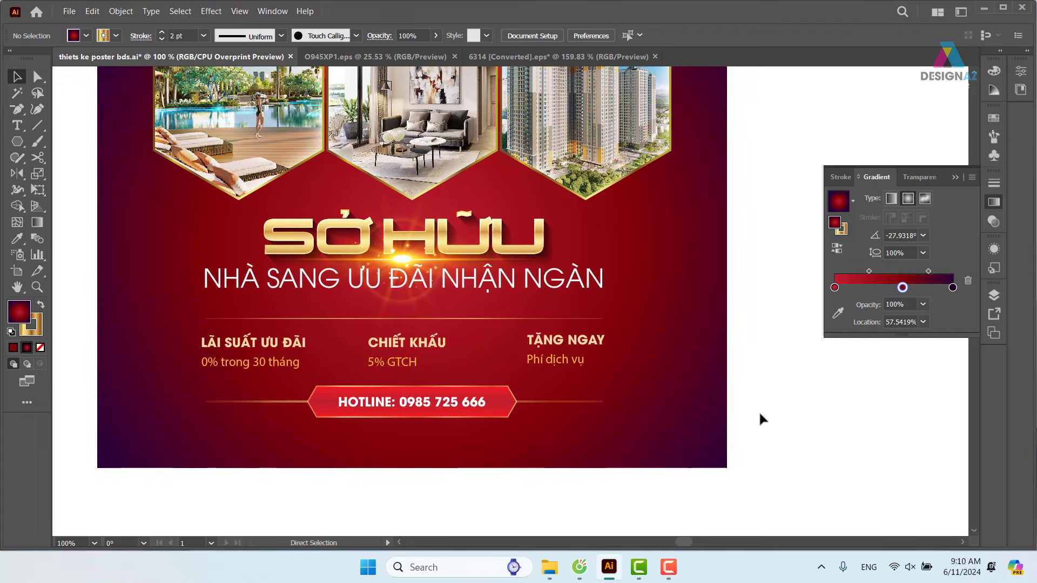
# Step: Bring the whole poster into view after undocking the gold gradient swatch document
pyautogui.hotkey('ctrl', '-')
pyautogui.hotkey('ctrl', '-')
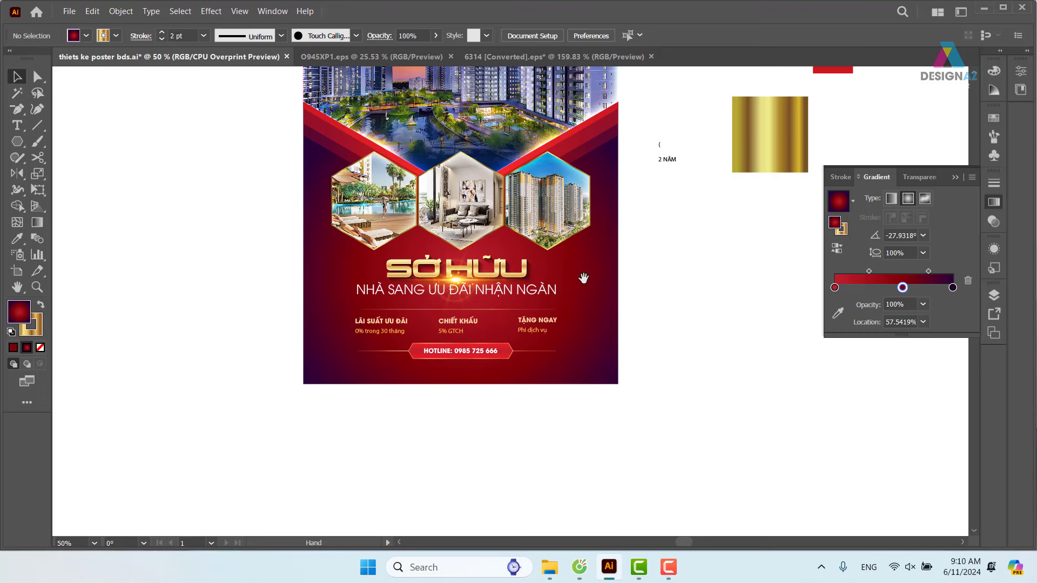
pyautogui.moveTo(584, 278); pyautogui.dragTo(564, 367)
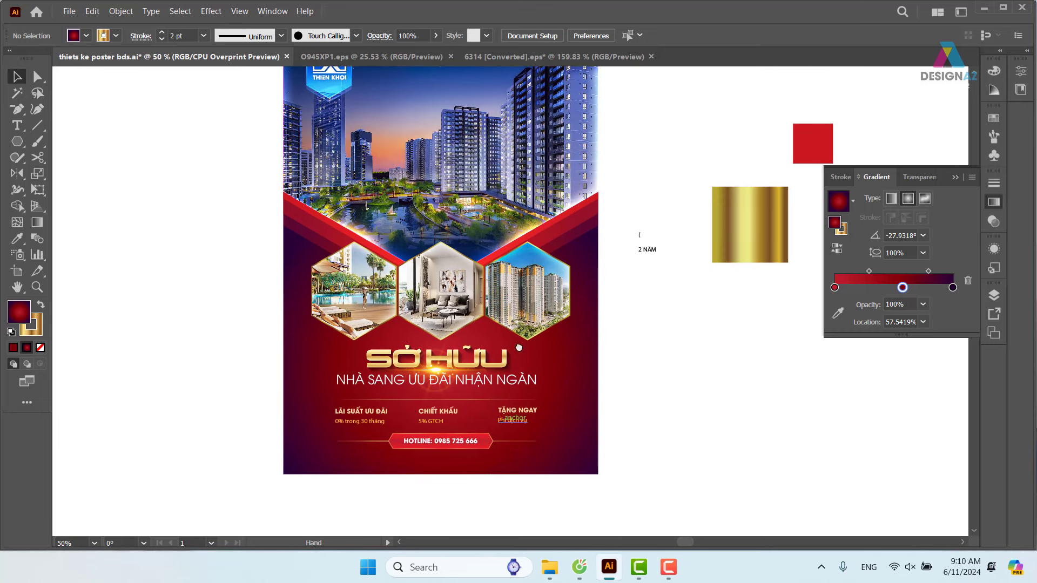
pyautogui.moveTo(493, 442); pyautogui.dragTo(445, 493)
pyautogui.moveTo(493, 362)
pyautogui.mouseDown()
pyautogui.moveTo(506, 324)
pyautogui.moveTo(459, 399)
pyautogui.mouseUp()
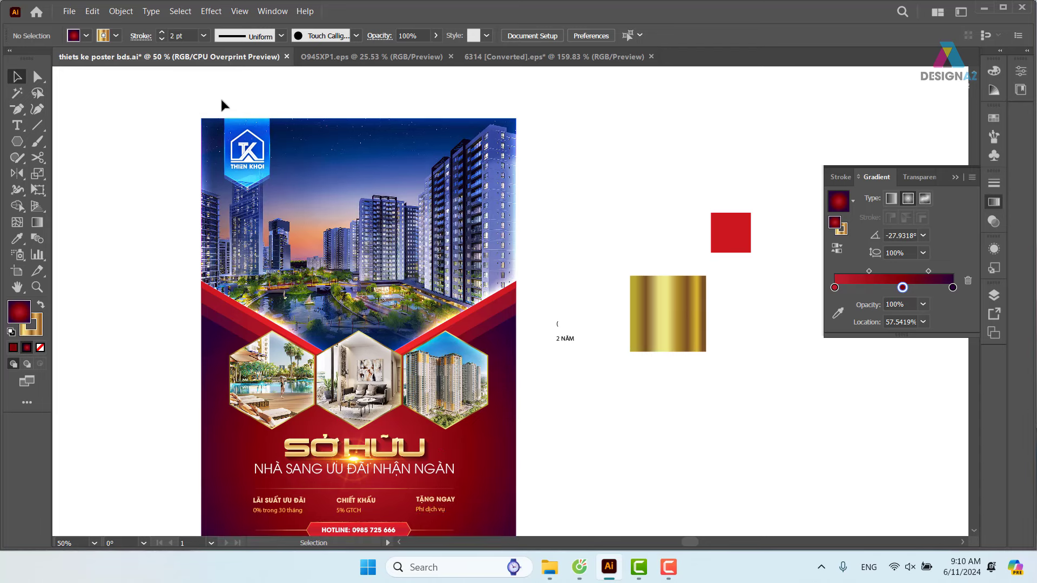
pyautogui.moveTo(367, 56)
pyautogui.mouseDown()
pyautogui.moveTo(241, 101)
pyautogui.moveTo(519, 71)
pyautogui.mouseUp()
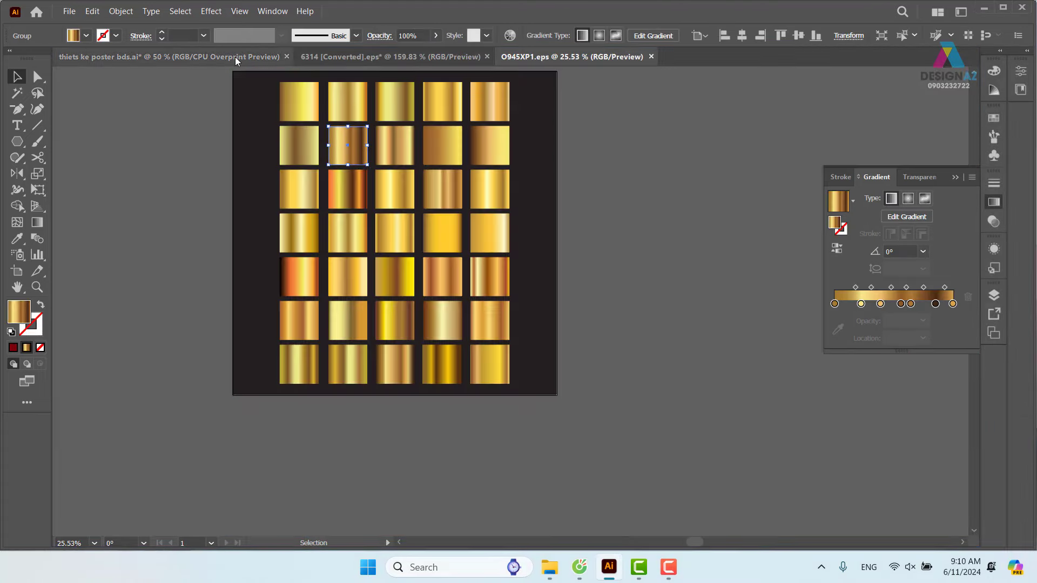
pyautogui.click(168, 57)
# Step: Select just the Thien Khoi logo and nudge it toward the poster centre
pyautogui.click(322, 116)
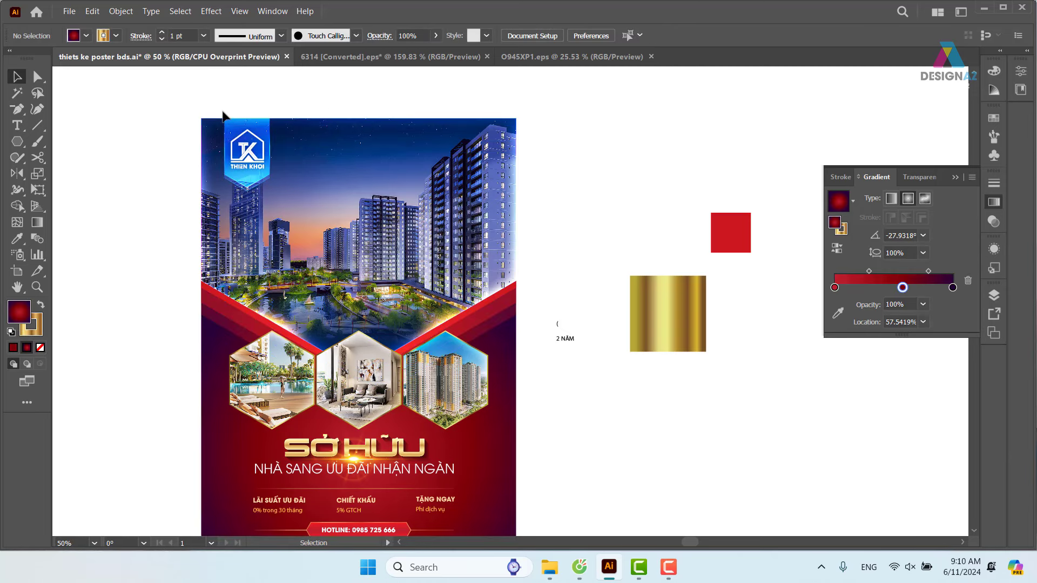
pyautogui.moveTo(223, 115); pyautogui.dragTo(328, 213)
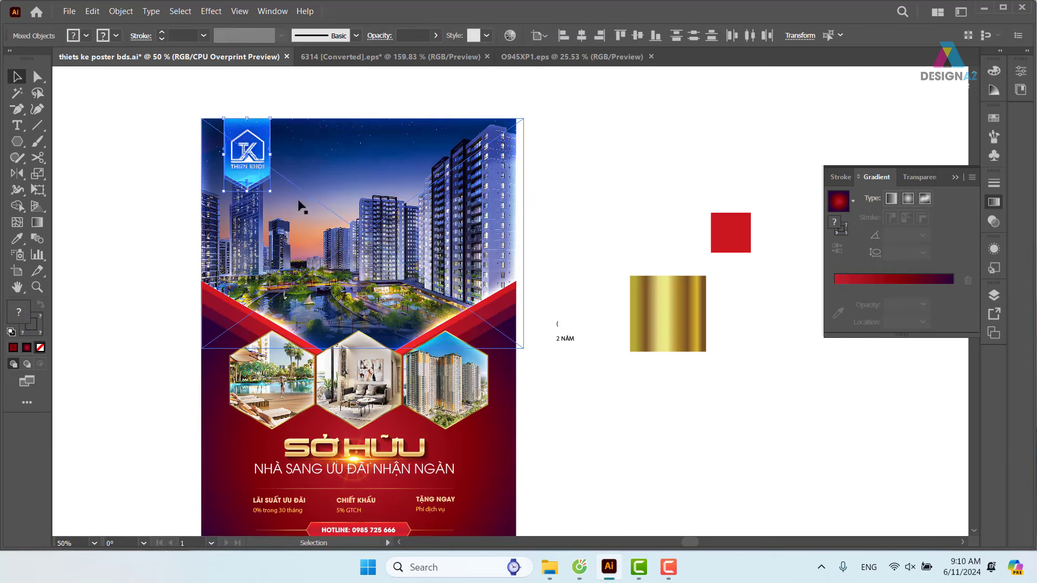
pyautogui.keyDown('shift'); pyautogui.click(362, 162); pyautogui.keyUp('shift')
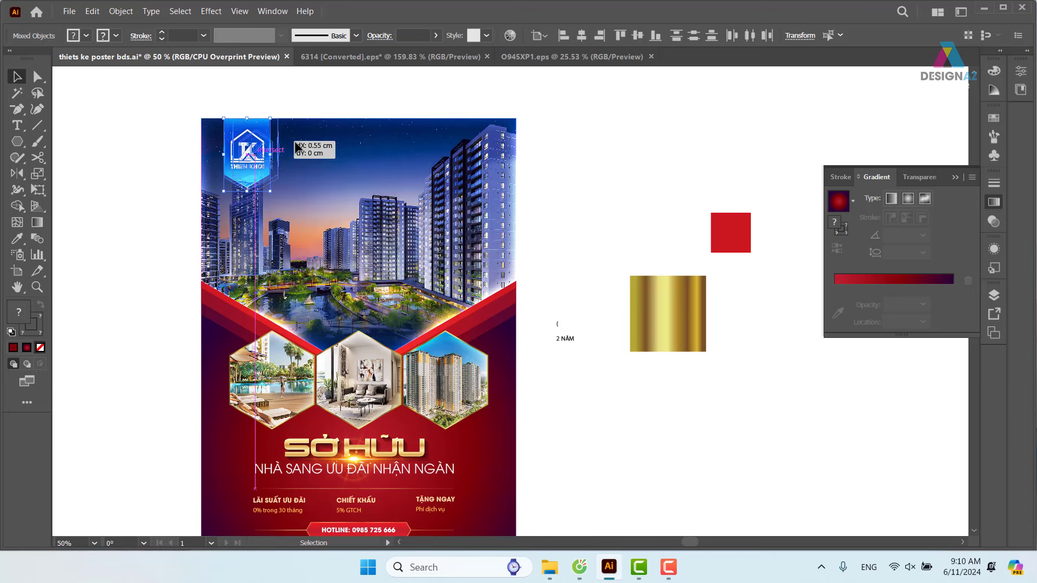
pyautogui.moveTo(268, 149); pyautogui.dragTo(377, 149)
pyautogui.moveTo(588, 238); pyautogui.dragTo(598, 251)
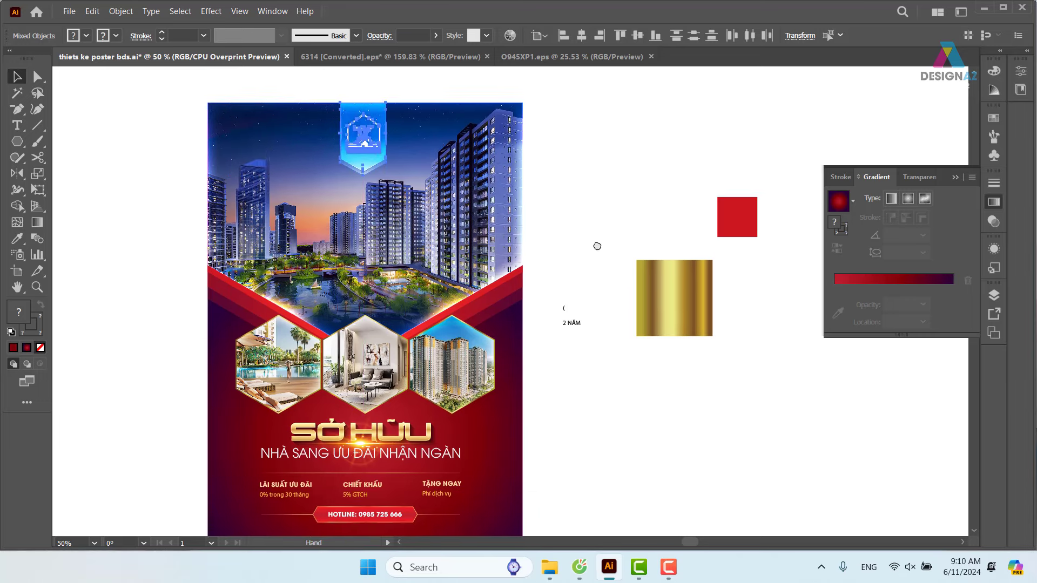
# Step: Horizontally centre the logo with the top image group, then select the gold 2 NĂM square
pyautogui.click(427, 150)
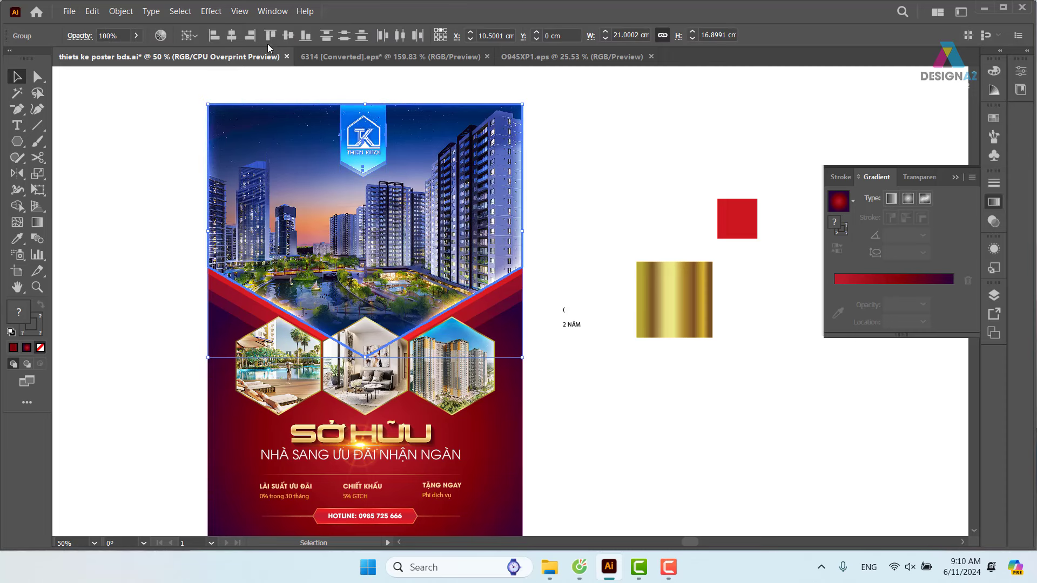
pyautogui.click(232, 35)
pyautogui.click(585, 212)
pyautogui.moveTo(573, 305); pyautogui.dragTo(578, 186)
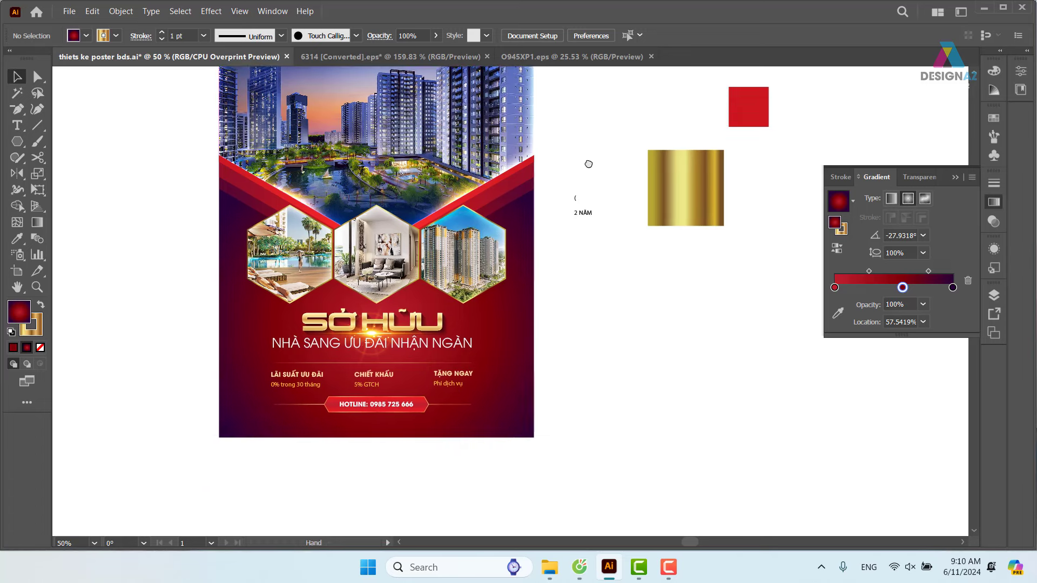
pyautogui.moveTo(600, 336); pyautogui.dragTo(558, 440)
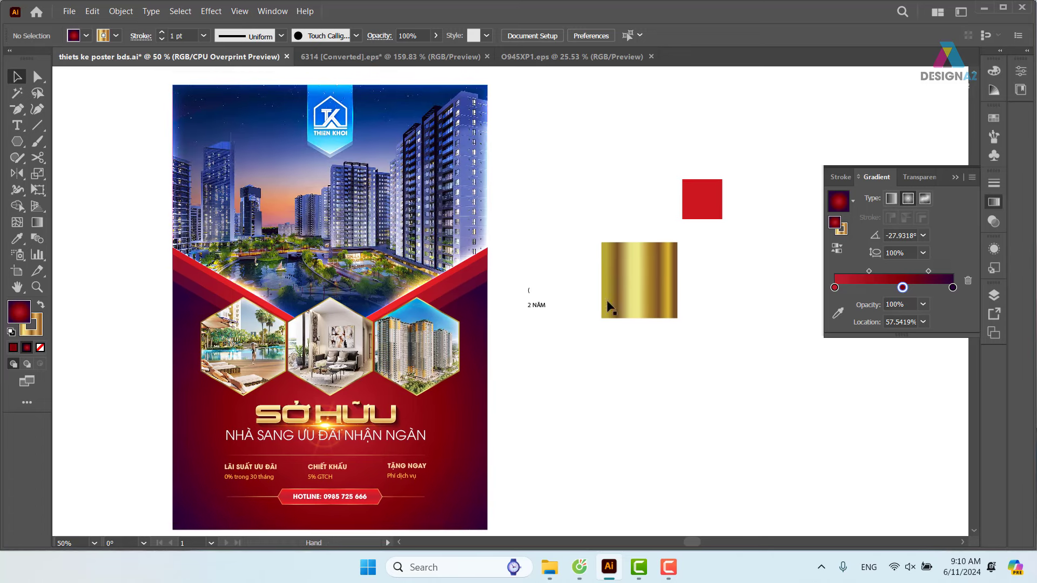
pyautogui.moveTo(537, 263); pyautogui.dragTo(628, 385)
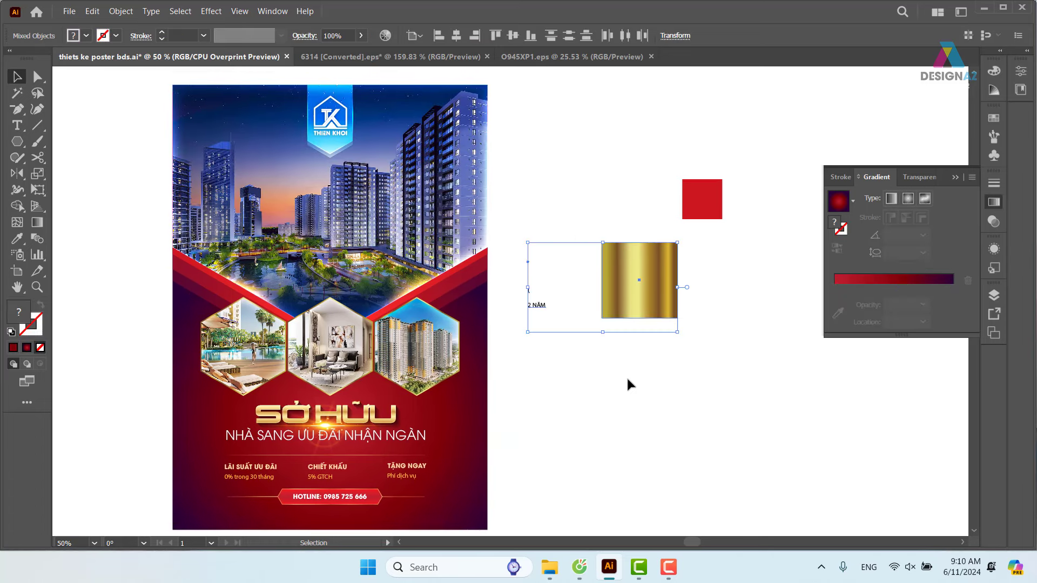
# Step: Append ' 2 năm' to the Phí dịch vụ line under TẶNG NGAY
pyautogui.press('t')
pyautogui.press('z')
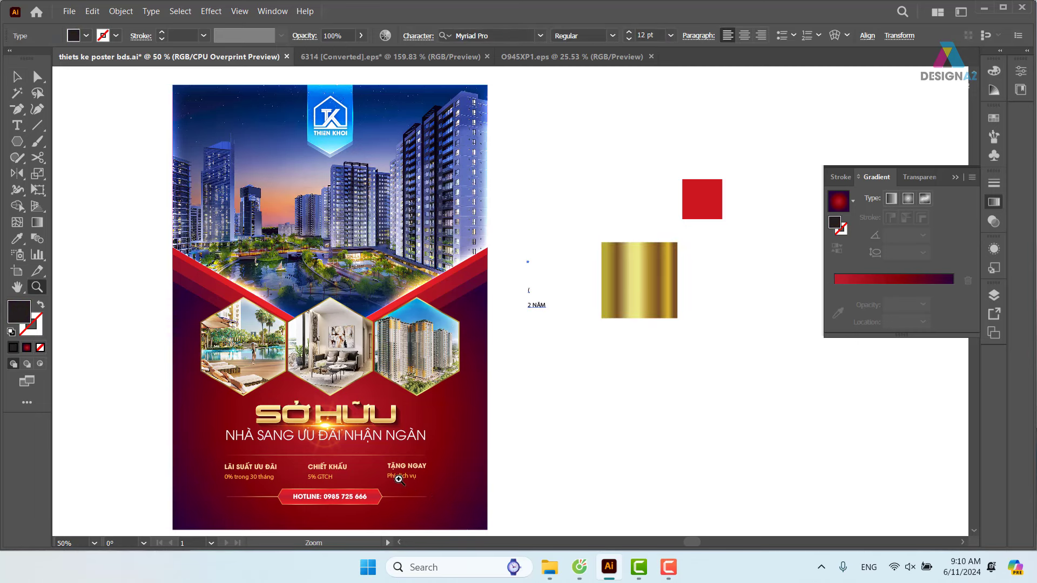
pyautogui.moveTo(398, 478); pyautogui.dragTo(536, 502)
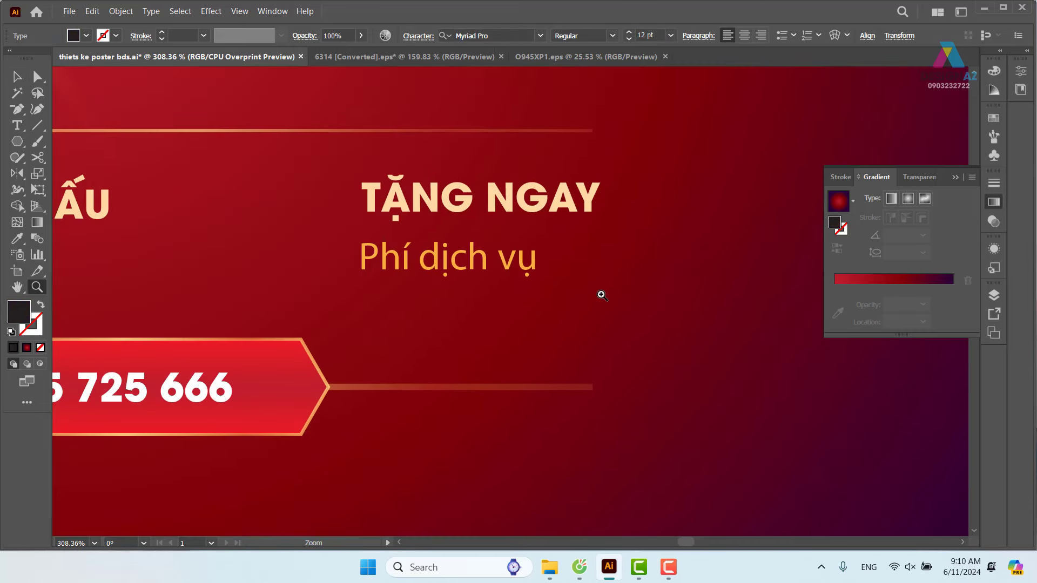
pyautogui.press('t')
pyautogui.click(533, 256)
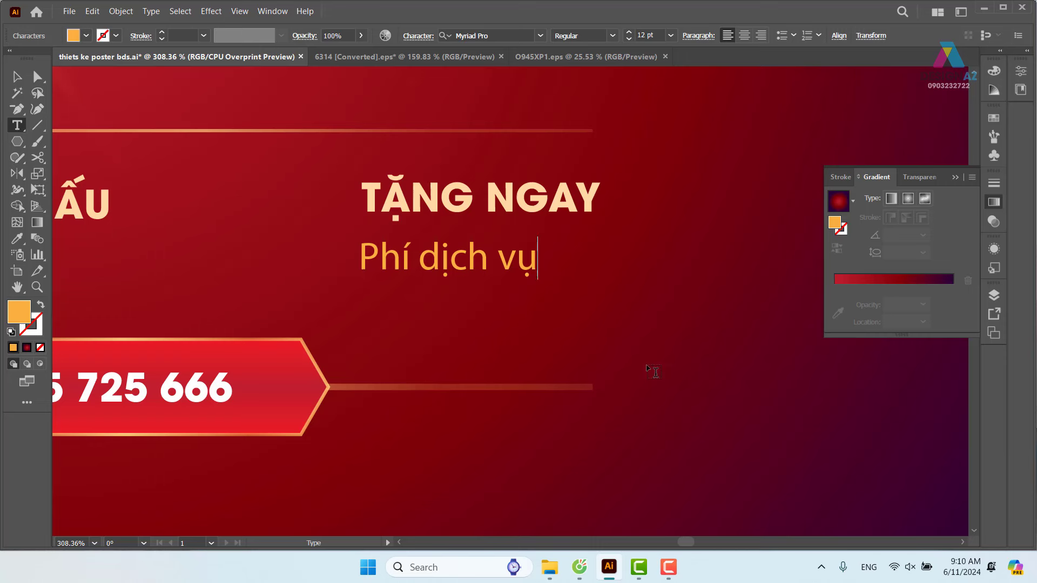
pyautogui.write('2na')
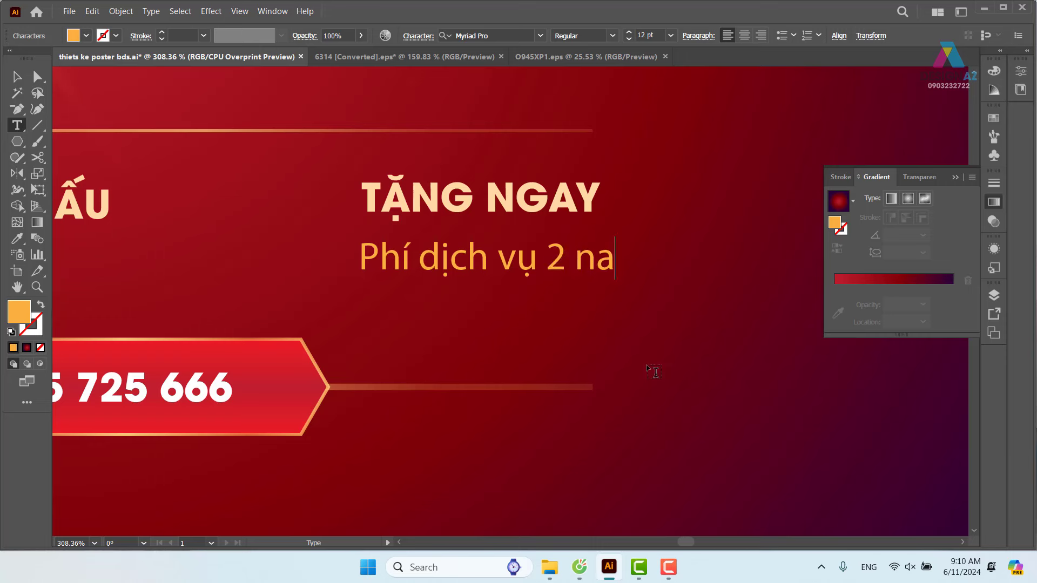
pyautogui.write('ăm')
pyautogui.press('Escape')
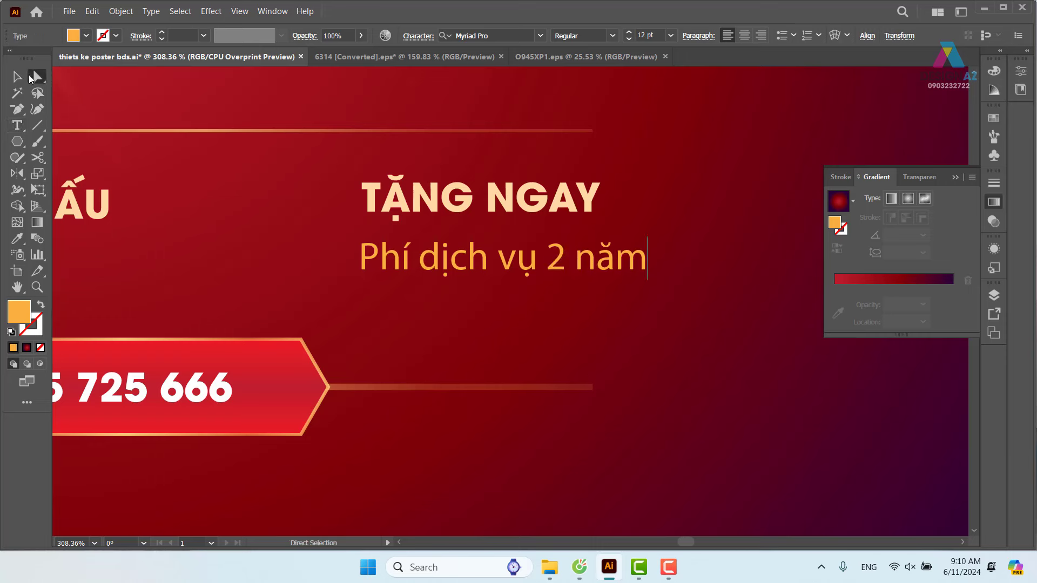
# Step: Centre '0% trong 30 tháng' under the LÃI SUẤT ƯU ĐÃI heading
pyautogui.hotkey('ctrl', '-')
pyautogui.hotkey('ctrl', '-')
pyautogui.hotkey('ctrl', '-')
pyautogui.hotkey('ctrl', '-')
pyautogui.hotkey('ctrl', '-')
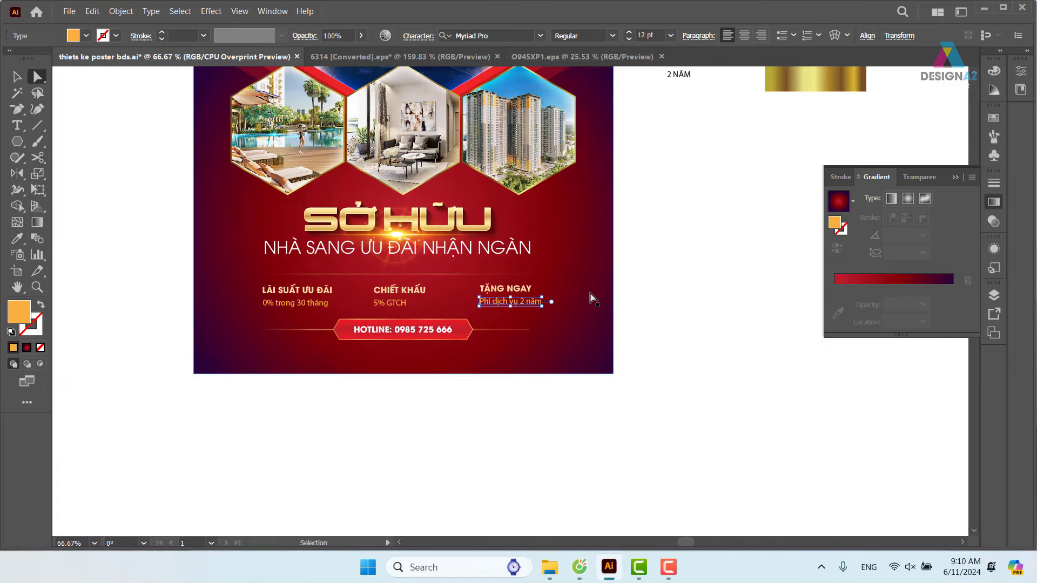
pyautogui.click(594, 300)
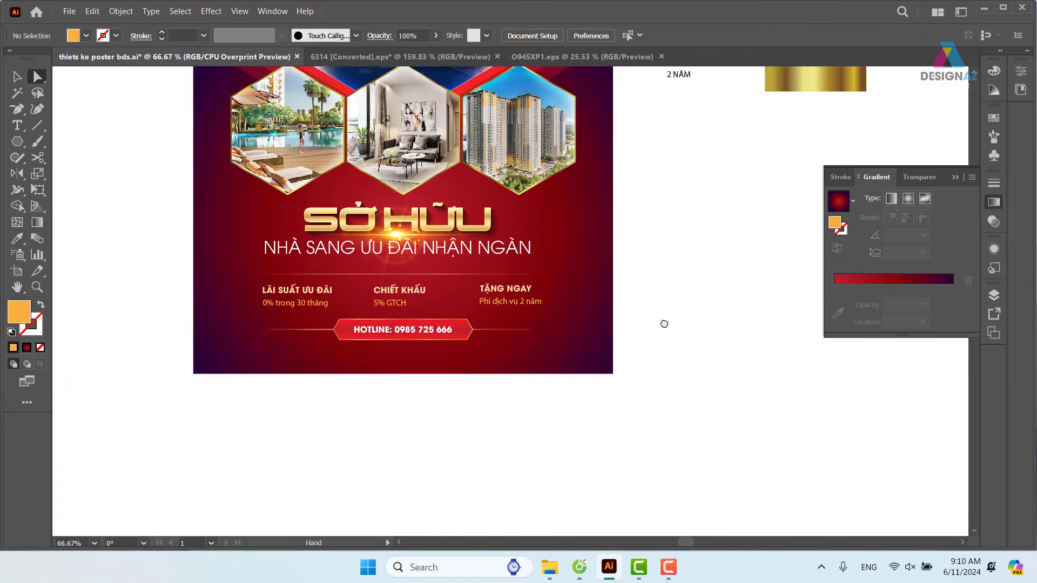
pyautogui.moveTo(664, 324); pyautogui.dragTo(678, 325)
pyautogui.click(542, 304)
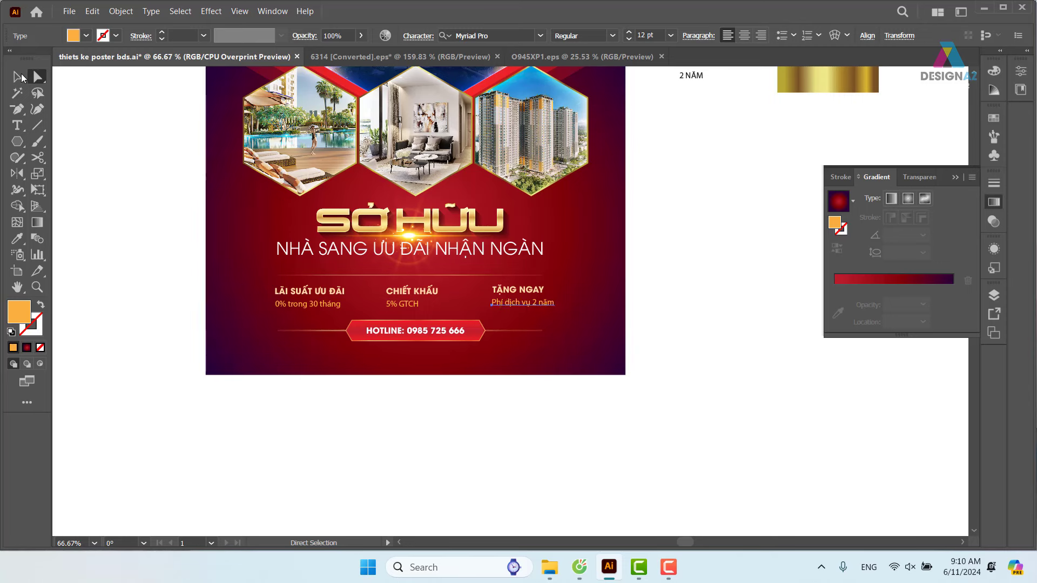
pyautogui.click(22, 78)
pyautogui.click(590, 300)
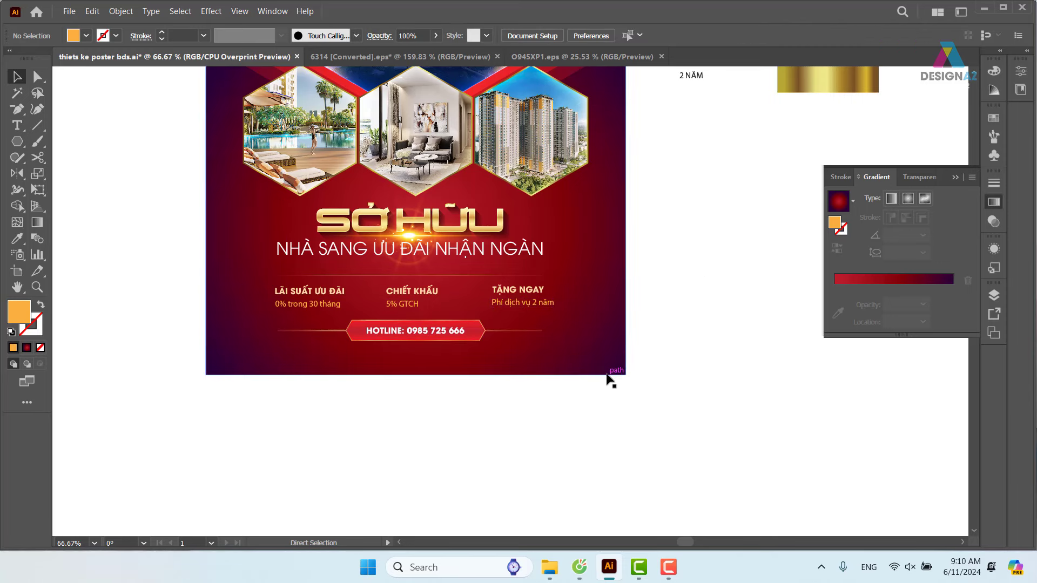
pyautogui.hotkey('ctrl', '+')
pyautogui.moveTo(494, 367); pyautogui.dragTo(632, 315)
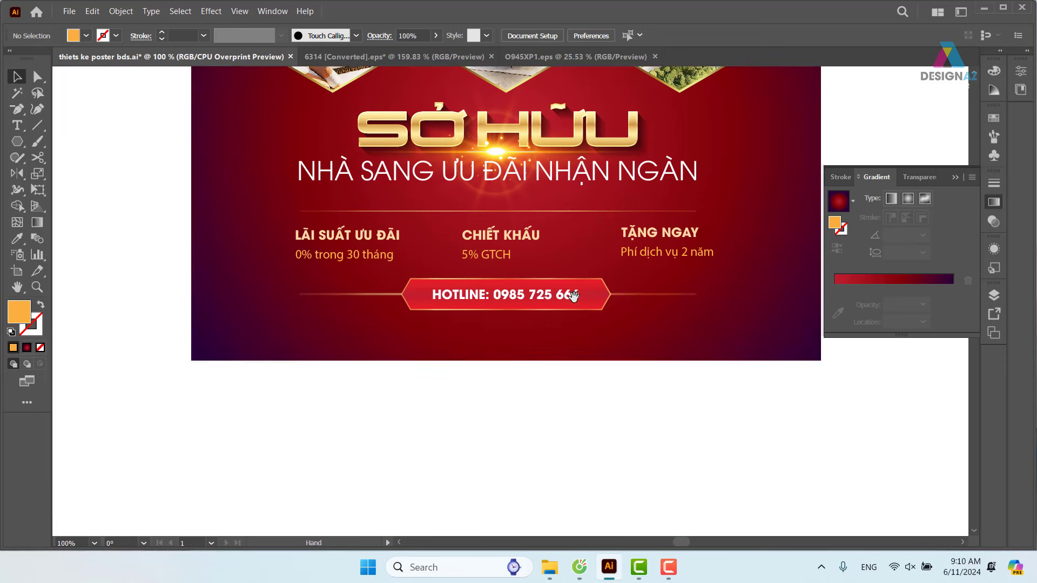
pyautogui.click(394, 257)
pyautogui.keyDown('shift'); pyautogui.click(387, 237); pyautogui.keyUp('shift')
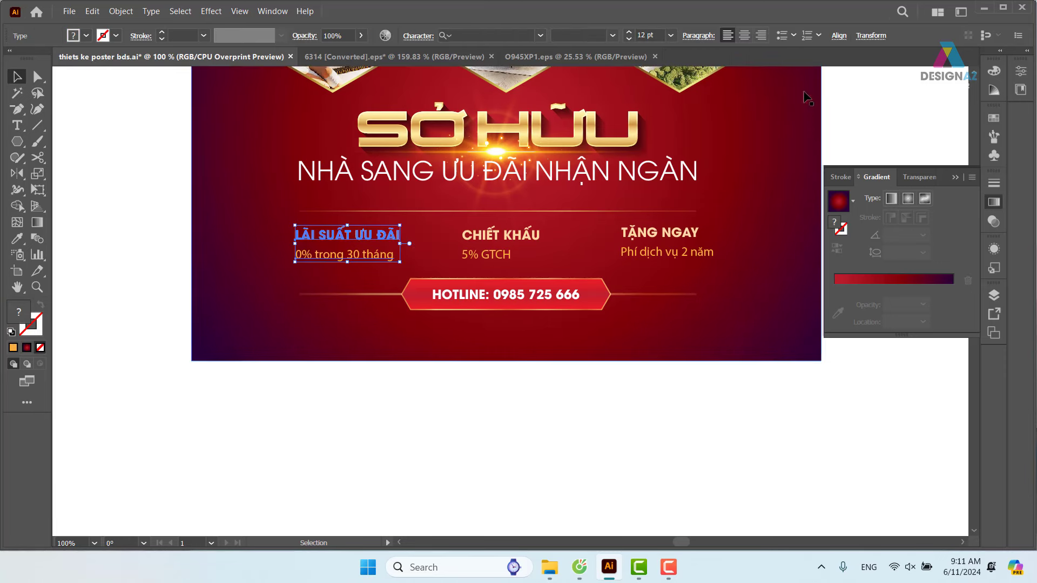
pyautogui.click(839, 35)
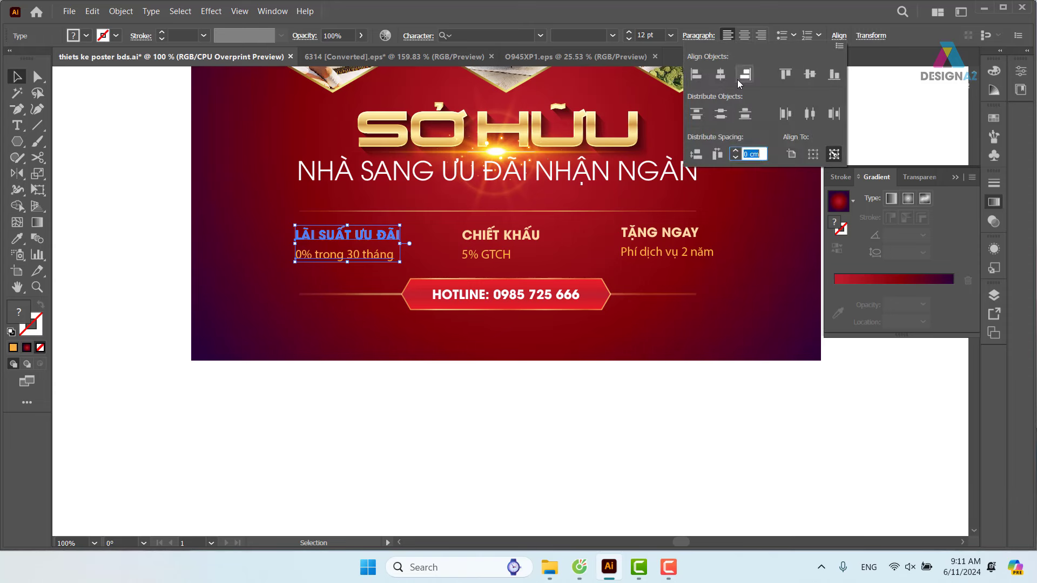
pyautogui.click(720, 74)
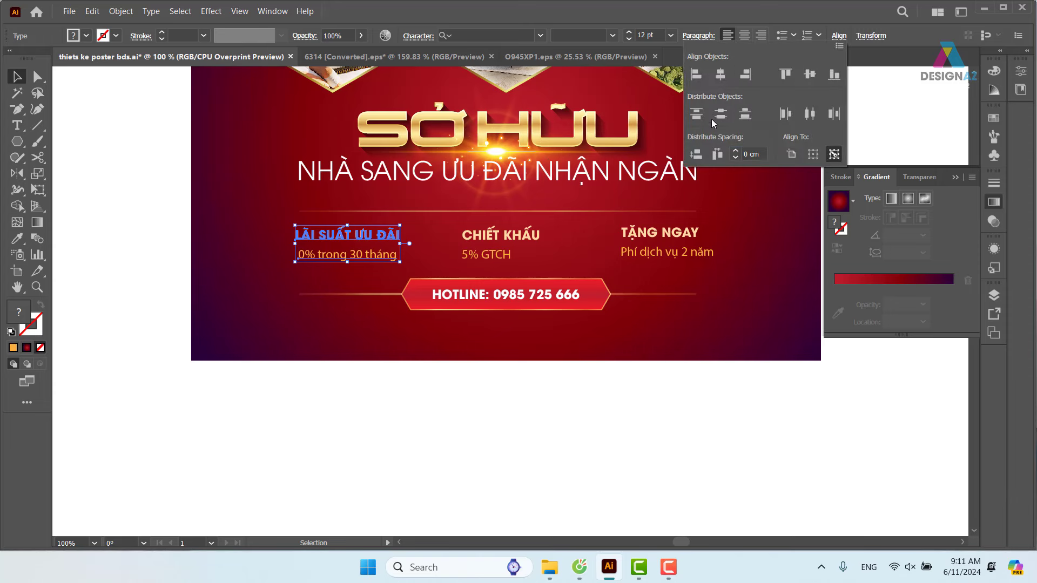
# Step: Centre '5% GTCH' under the CHIẾT KHẤU heading
pyautogui.click(502, 254)
pyautogui.keyDown('shift'); pyautogui.click(533, 239); pyautogui.keyUp('shift')
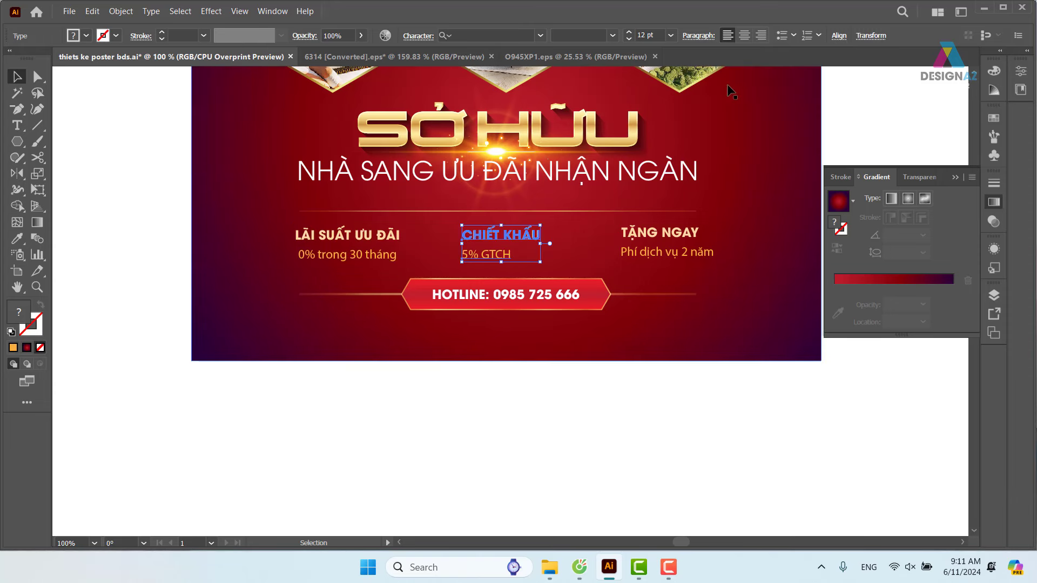
pyautogui.click(838, 35)
pyautogui.click(719, 74)
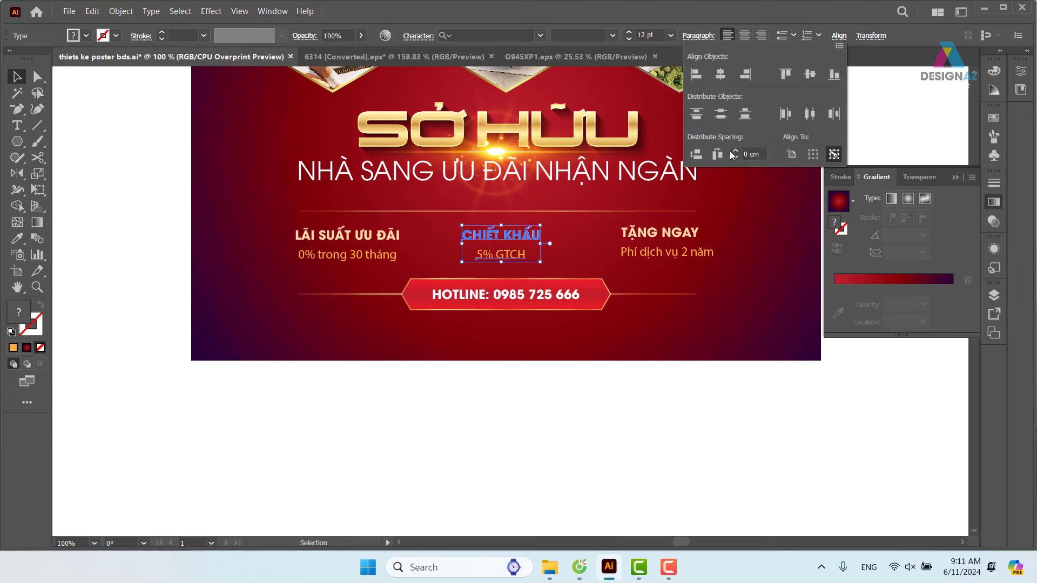
# Step: Centre 'Phí dịch vụ 2 năm' under the TẶNG NGAY heading
pyautogui.click(726, 438)
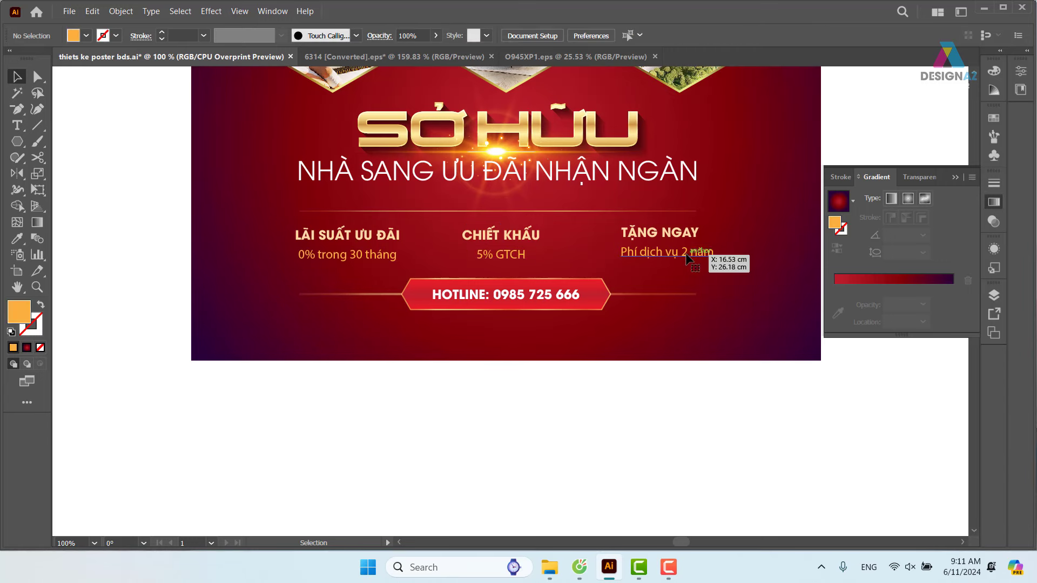
pyautogui.click(696, 253)
pyautogui.keyDown('shift'); pyautogui.click(672, 238); pyautogui.keyUp('shift')
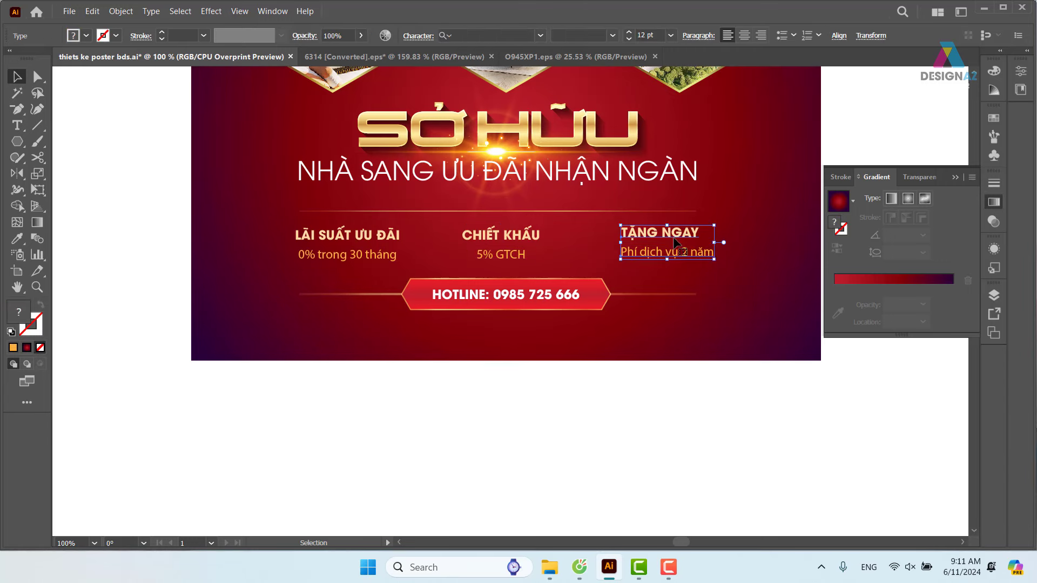
pyautogui.click(839, 36)
pyautogui.click(724, 76)
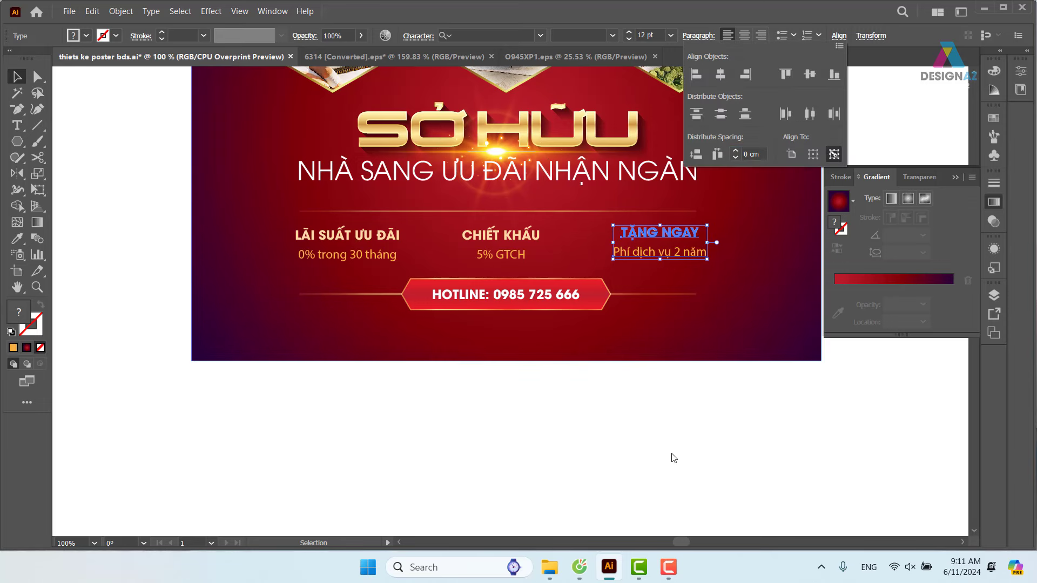
pyautogui.click(674, 455)
pyautogui.moveTo(713, 451); pyautogui.dragTo(618, 454)
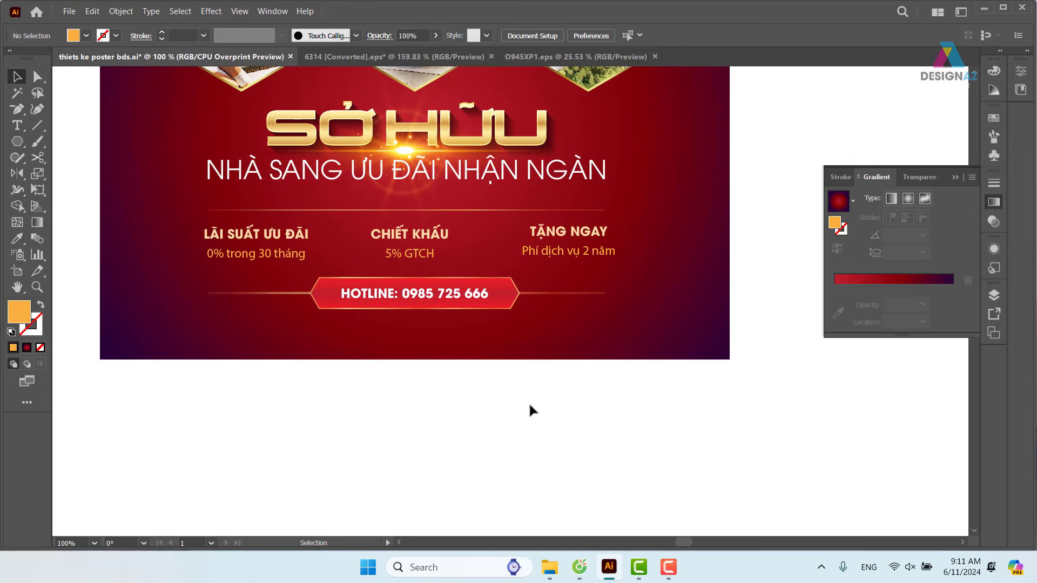
# Step: Draw a vertical line between the left and centre columns with the divider's gold stroke
pyautogui.click(37, 125)
pyautogui.moveTo(337, 223); pyautogui.dragTo(337, 257)
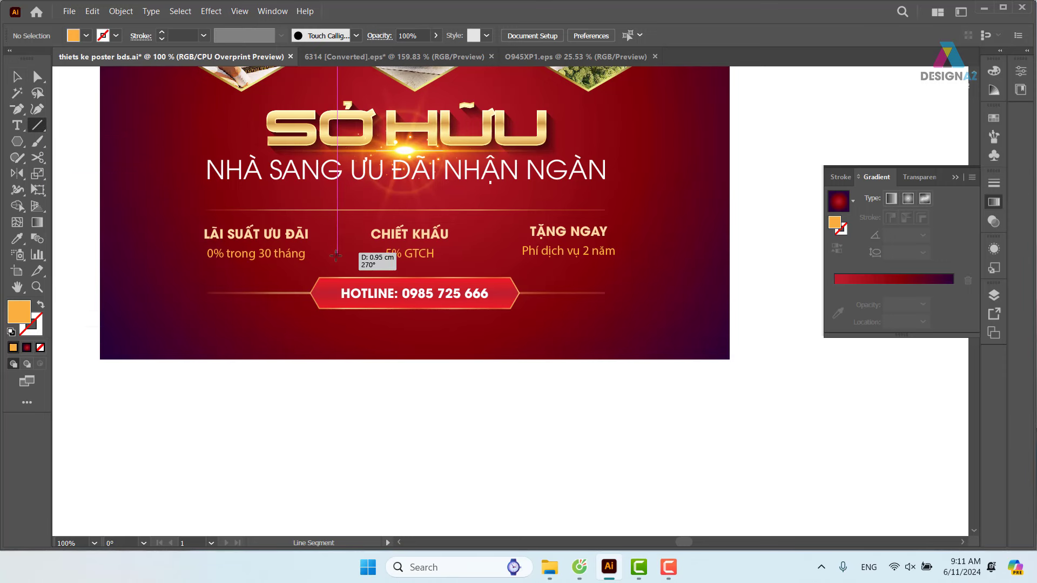
pyautogui.press('i')
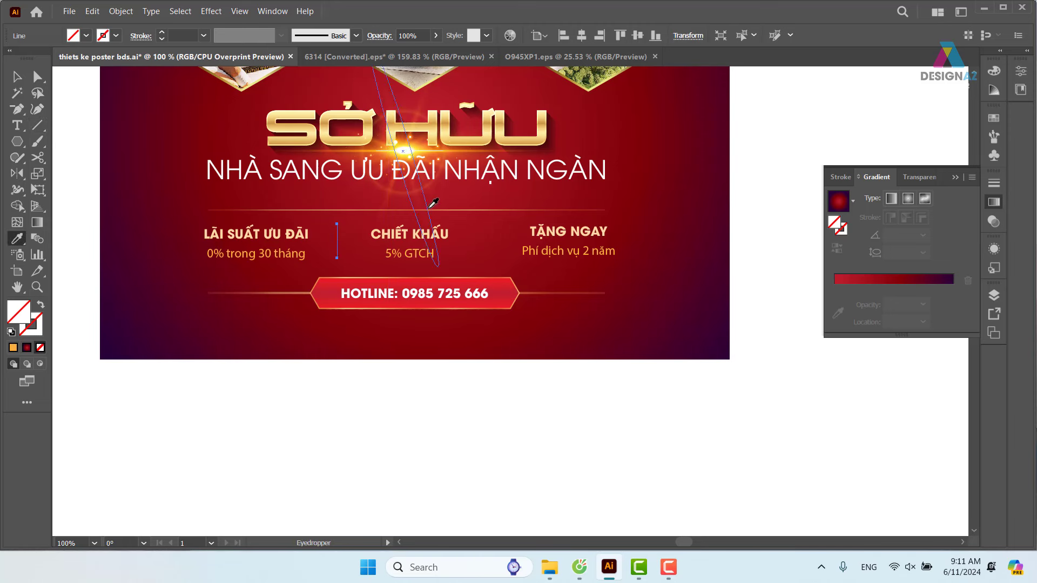
pyautogui.click(444, 209)
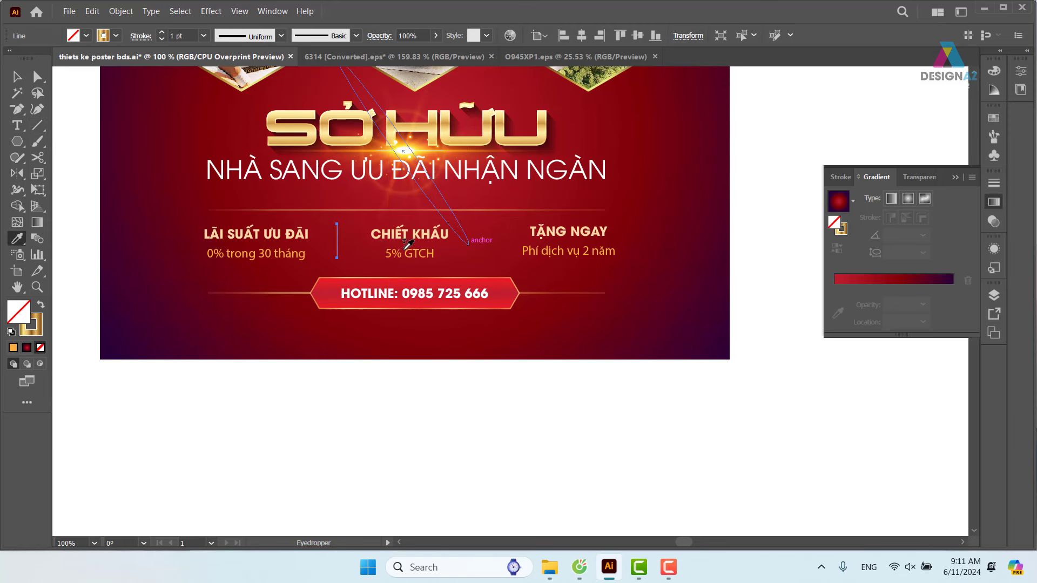
# Step: Set the vertical line's gradient angle so it runs along the line's length
pyautogui.press('v')
pyautogui.click(295, 426)
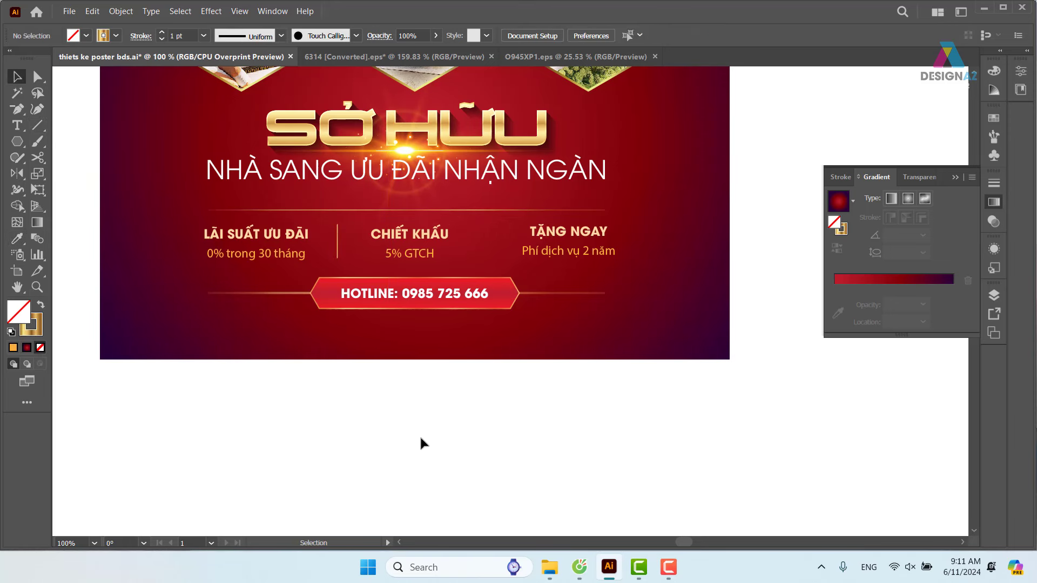
pyautogui.press('z')
pyautogui.moveTo(322, 243)
pyautogui.mouseDown()
pyautogui.moveTo(454, 329)
pyautogui.moveTo(459, 391)
pyautogui.mouseUp()
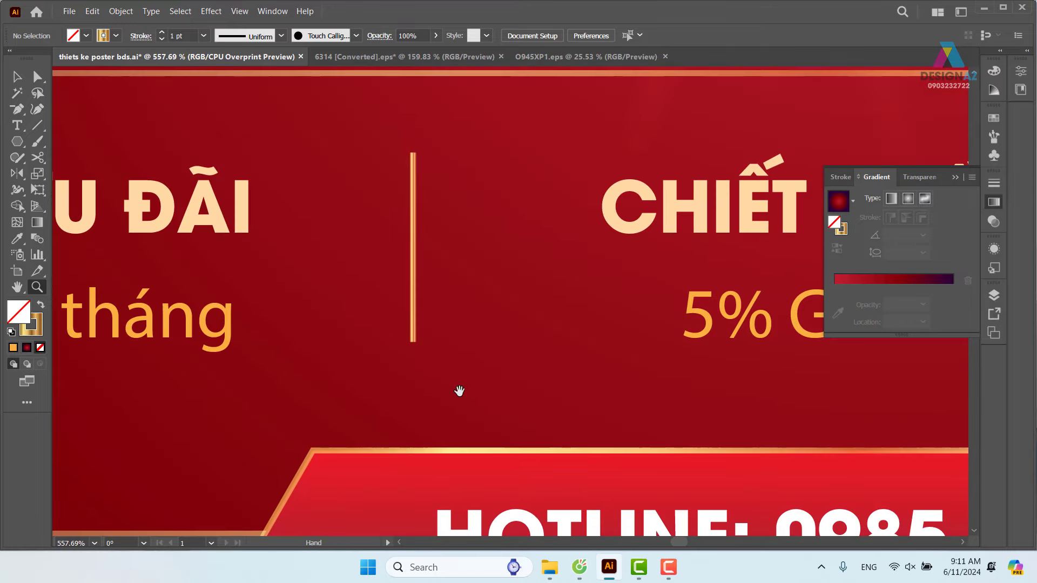
pyautogui.click(17, 76)
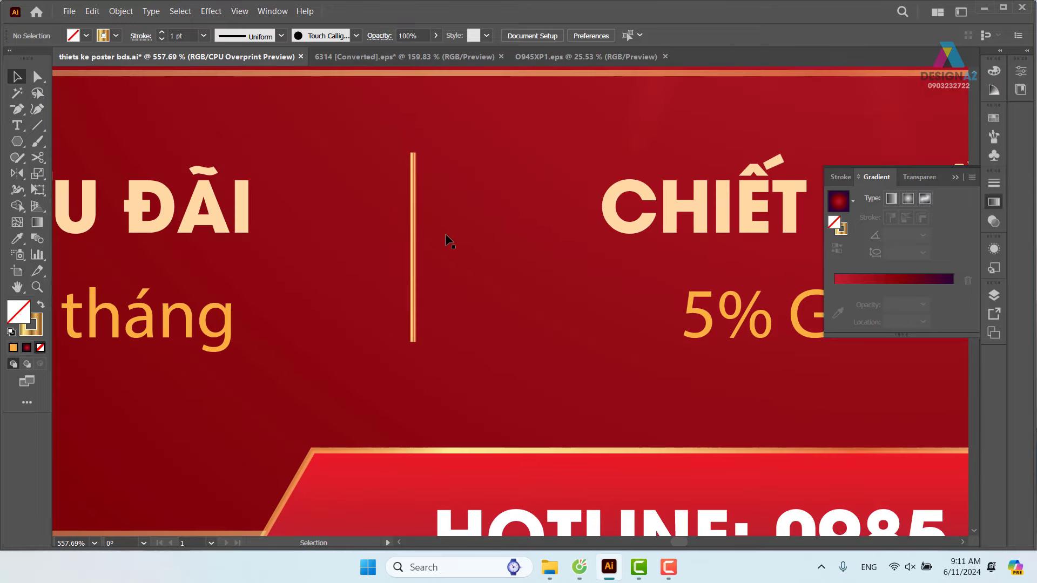
pyautogui.click(414, 231)
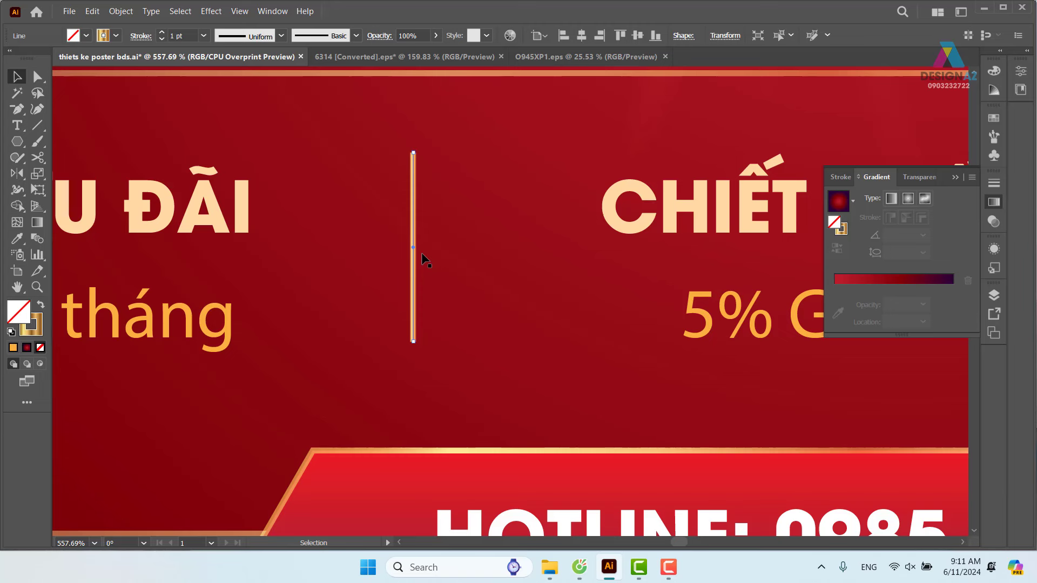
pyautogui.click(996, 203)
pyautogui.click(995, 205)
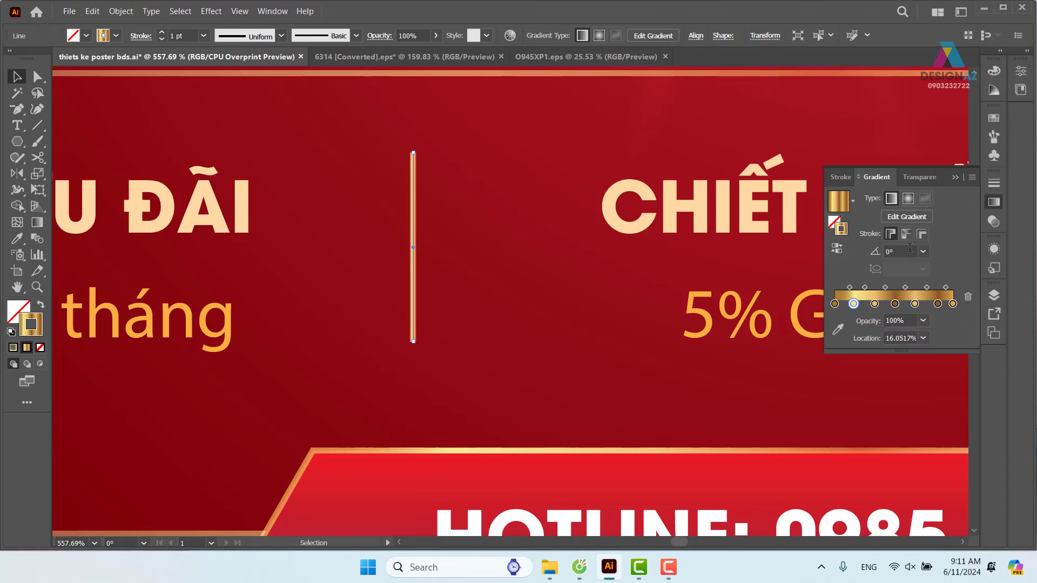
pyautogui.click(901, 251)
pyautogui.write('0')
pyautogui.press('Return')
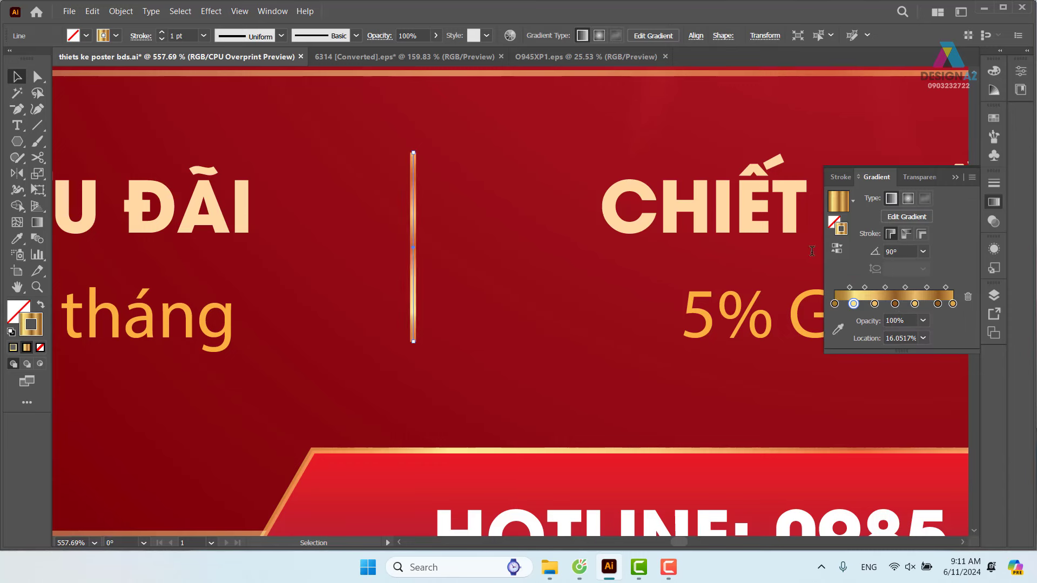
# Step: Make the first and last gradient stops 0% opacity
pyautogui.click(834, 303)
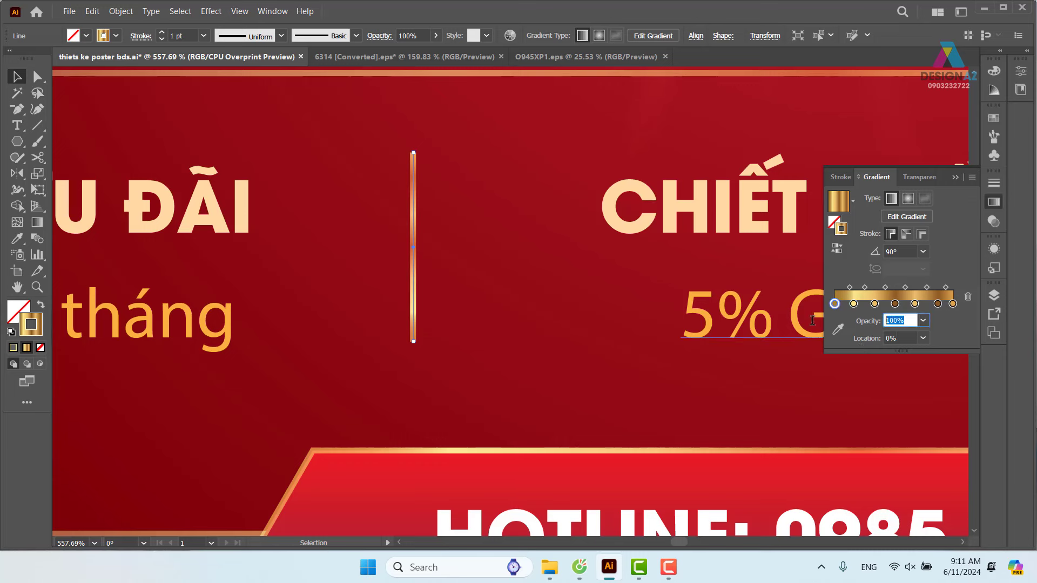
pyautogui.write('0')
pyautogui.press('Return')
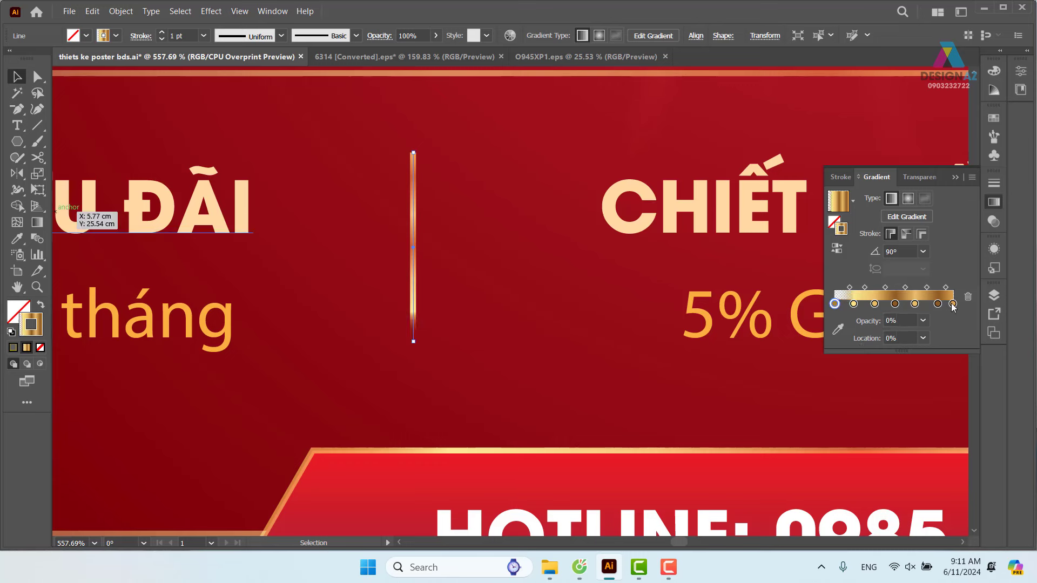
pyautogui.click(953, 303)
pyautogui.doubleClick(912, 320)
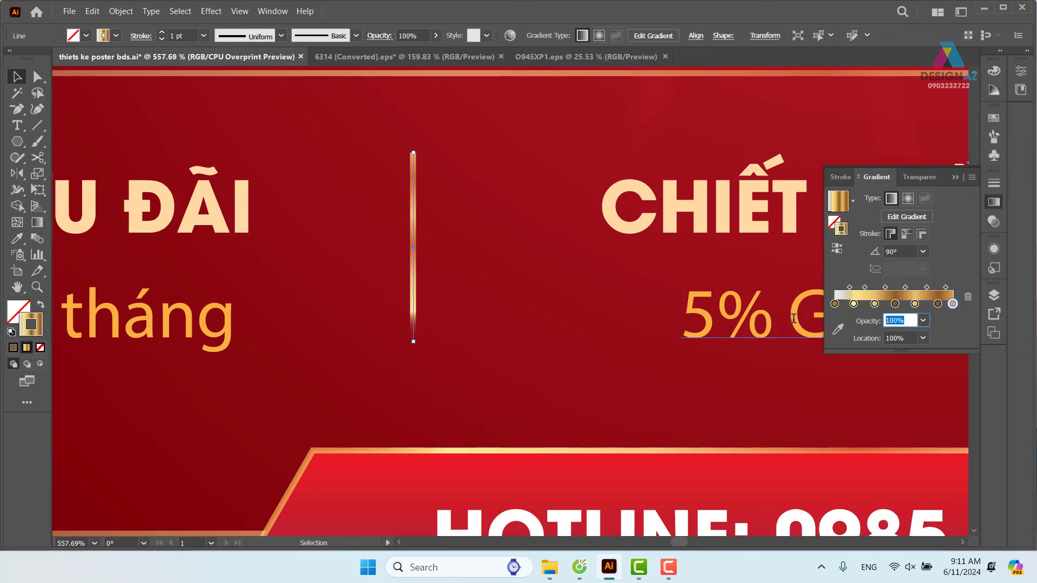
pyautogui.press('Return')
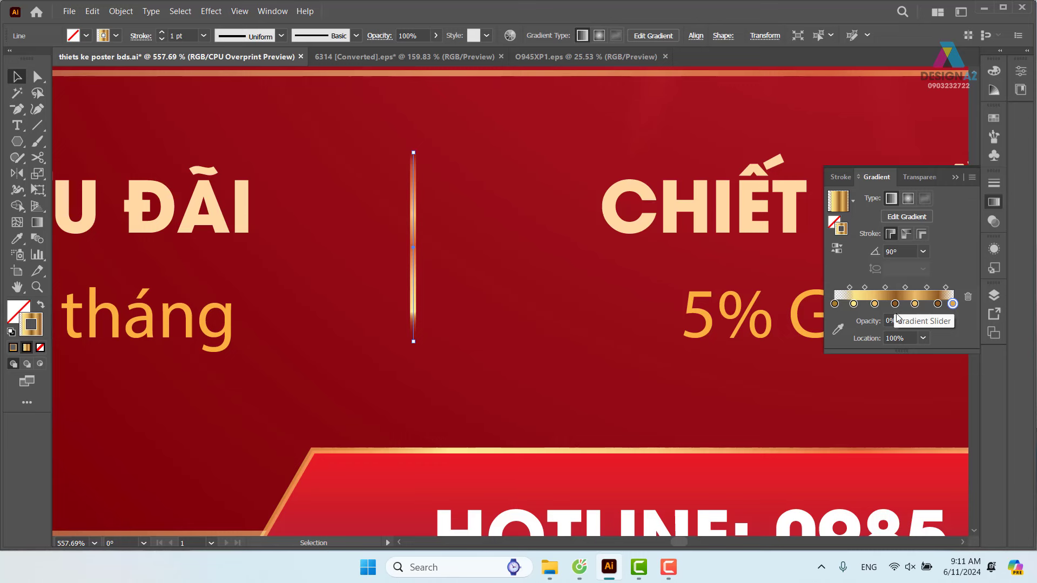
# Step: Delete the extra gradient stops and put the central stop at 50% location
pyautogui.moveTo(895, 304)
pyautogui.mouseDown()
pyautogui.moveTo(894, 332)
pyautogui.moveTo(923, 315)
pyautogui.moveTo(896, 304)
pyautogui.mouseUp()
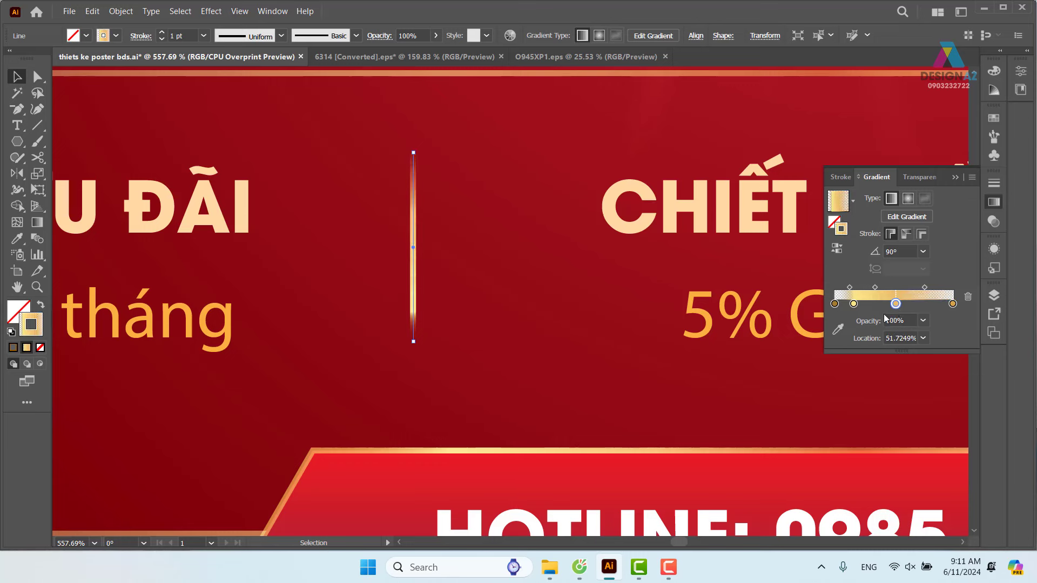
pyautogui.click(853, 305)
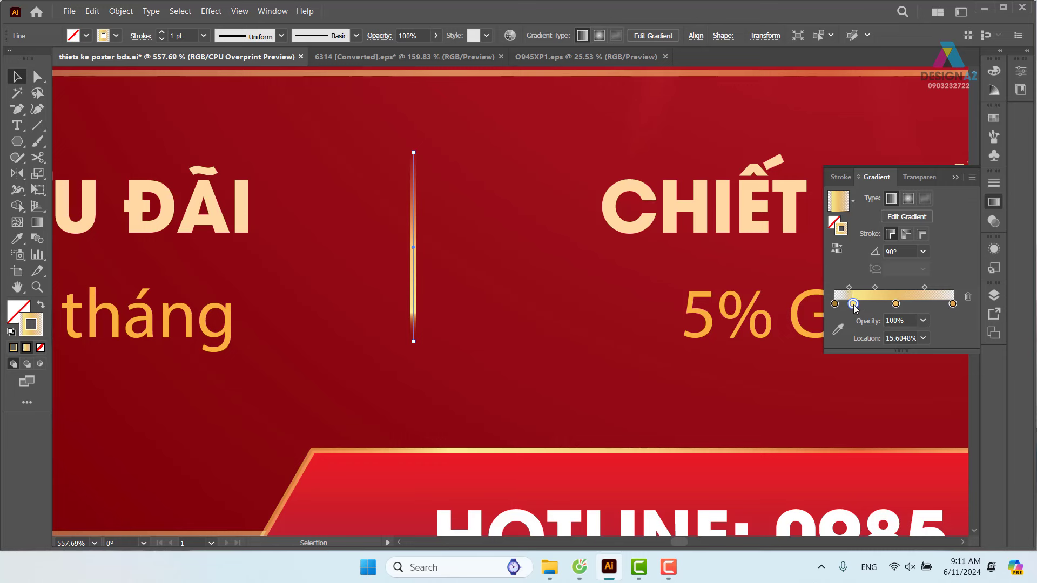
pyautogui.moveTo(854, 304); pyautogui.dragTo(852, 344)
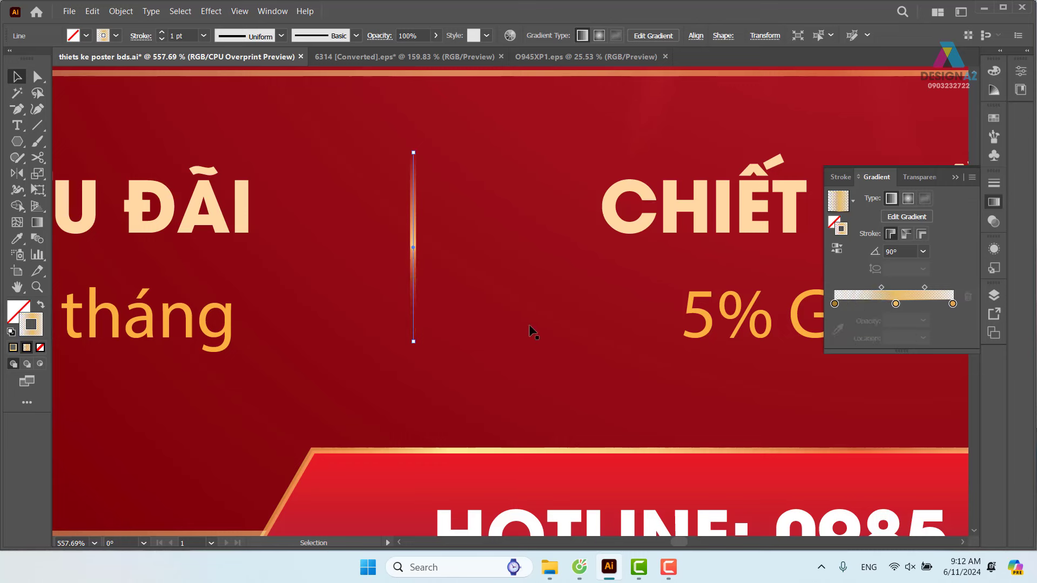
pyautogui.click(895, 304)
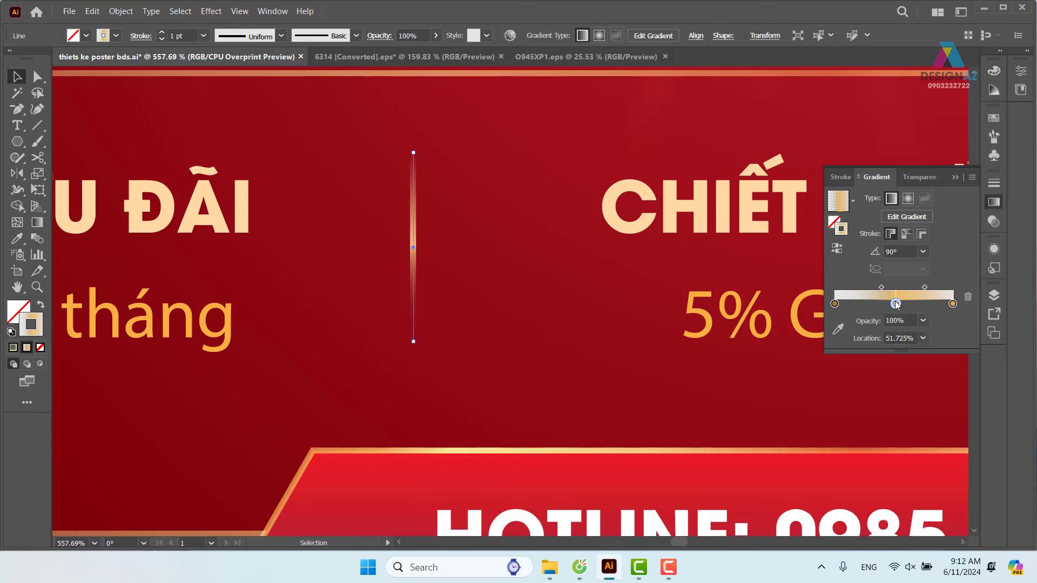
pyautogui.moveTo(880, 287); pyautogui.dragTo(863, 287)
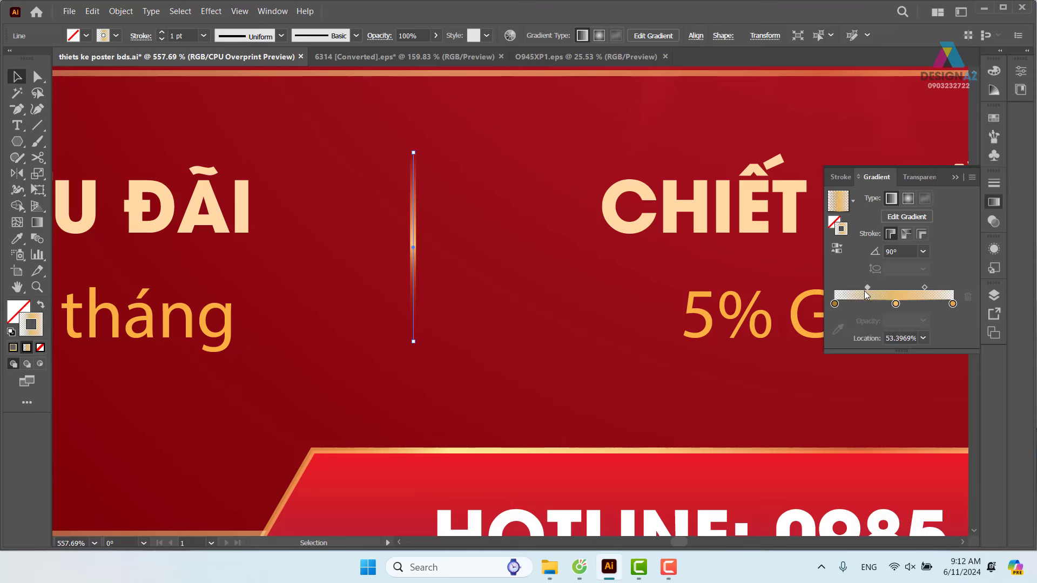
pyautogui.click(908, 339)
pyautogui.doubleClick(908, 338)
pyautogui.write('50')
pyautogui.press('Return')
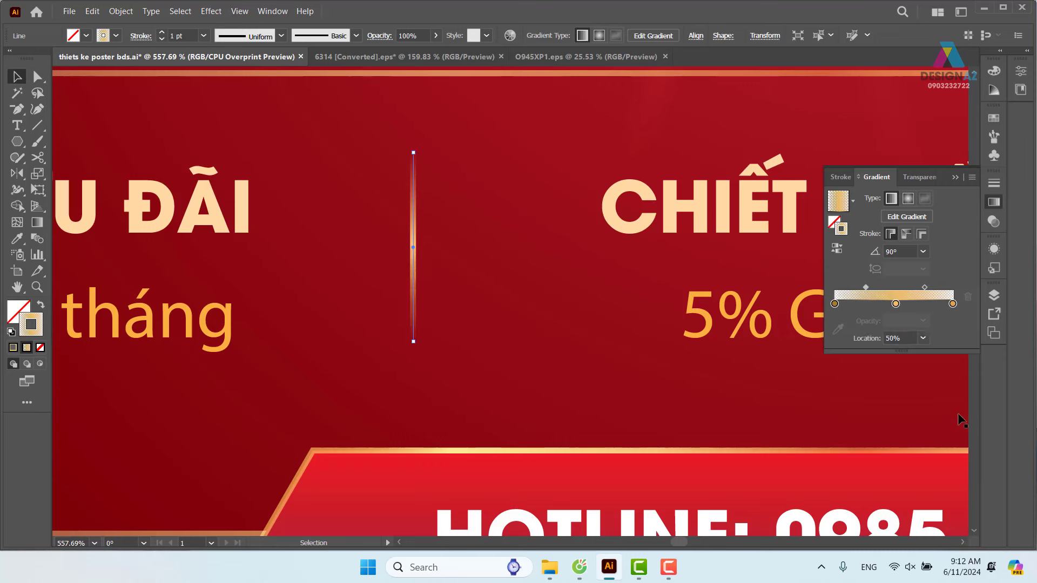
# Step: Nudge the gold divider down beside the columns and place a copy before TẶNG NGAY
pyautogui.click(262, 143)
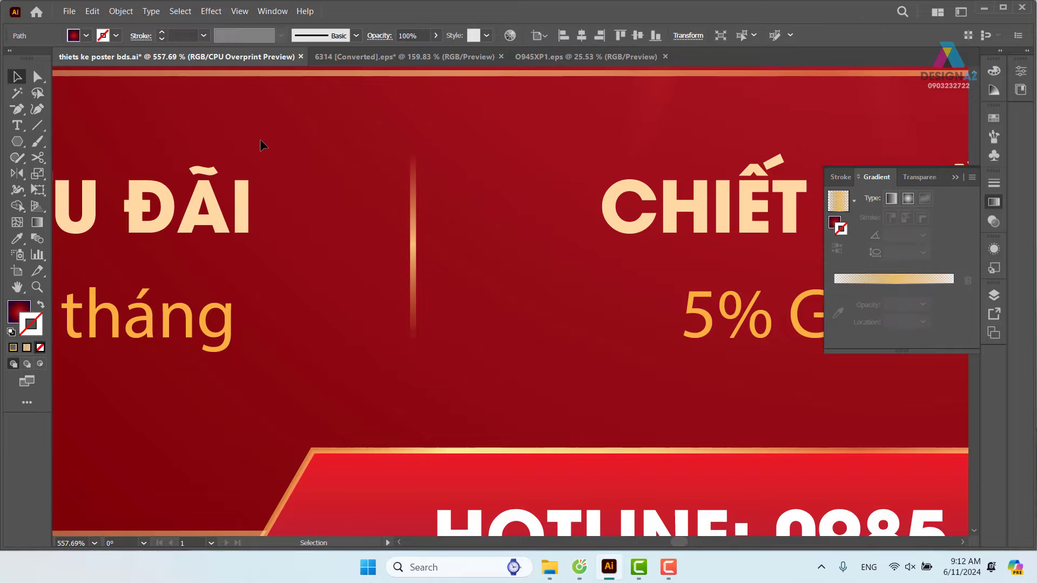
pyautogui.hotkey('ctrl', '0')
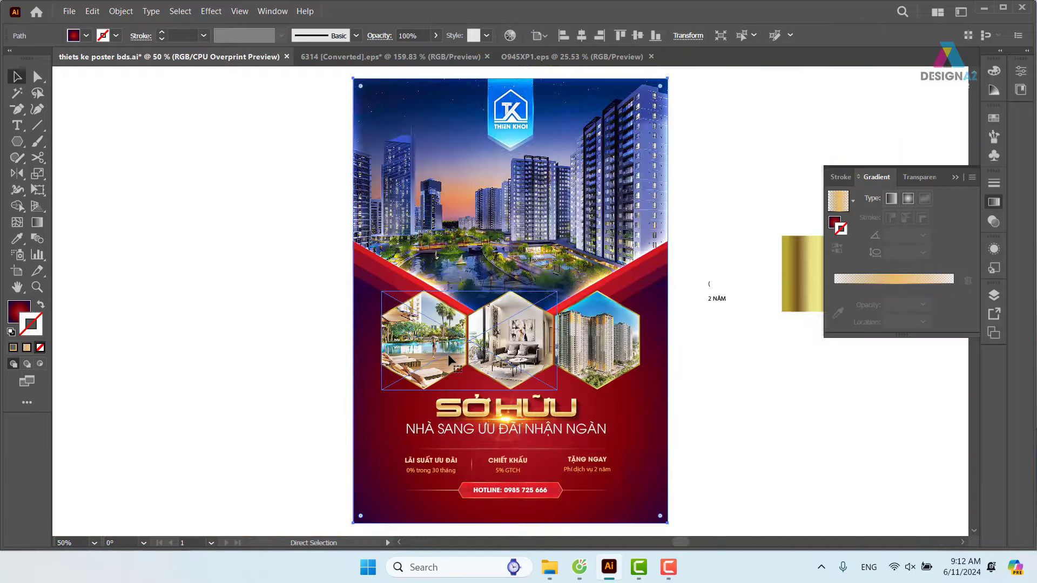
pyautogui.press('space')
pyautogui.moveTo(547, 443); pyautogui.dragTo(537, 241)
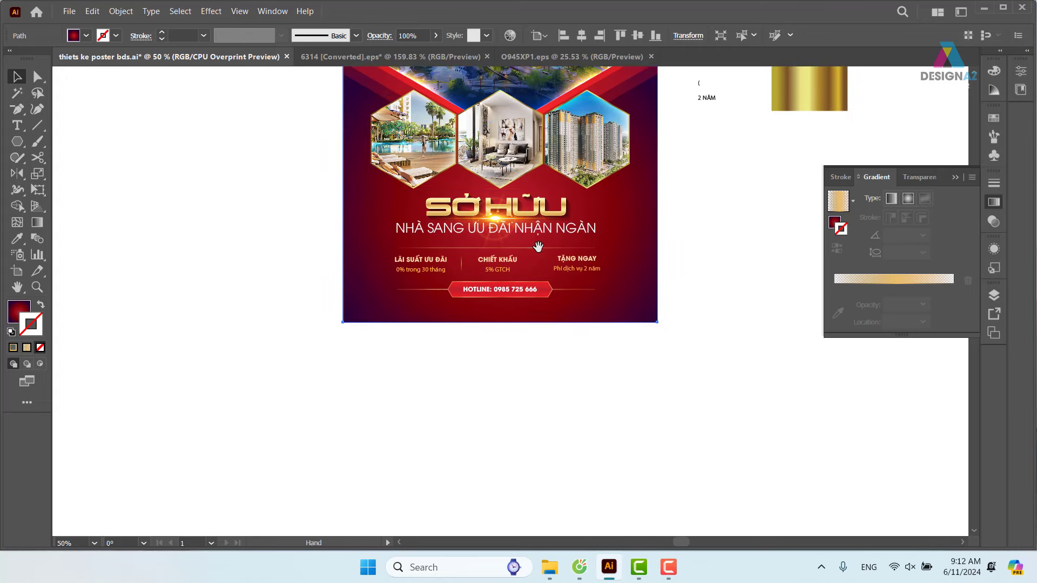
pyautogui.scroll(3, 538, 247)
pyautogui.scroll(-5, 538, 246)
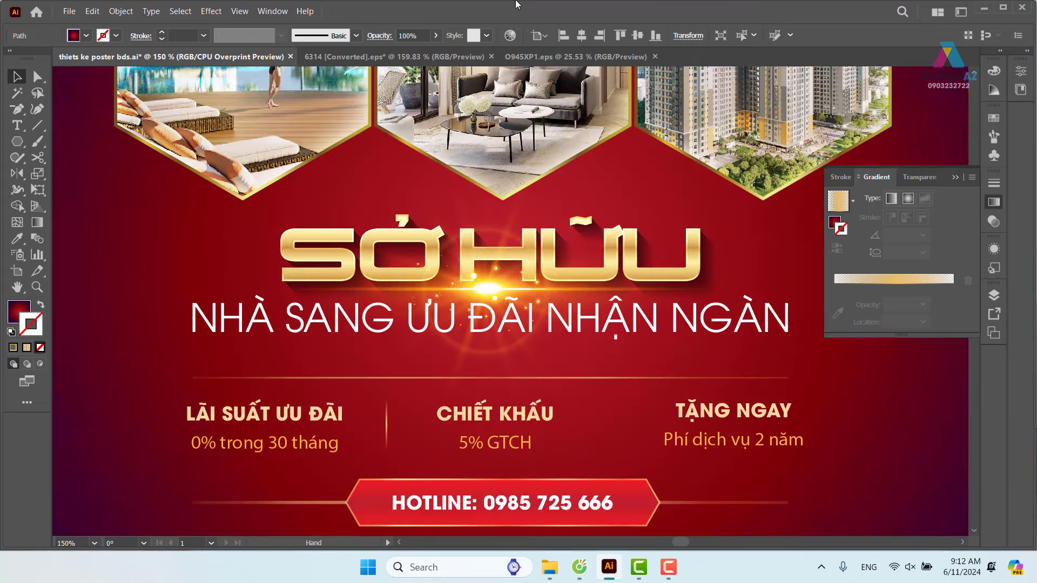
pyautogui.scroll(-2, 430, 220)
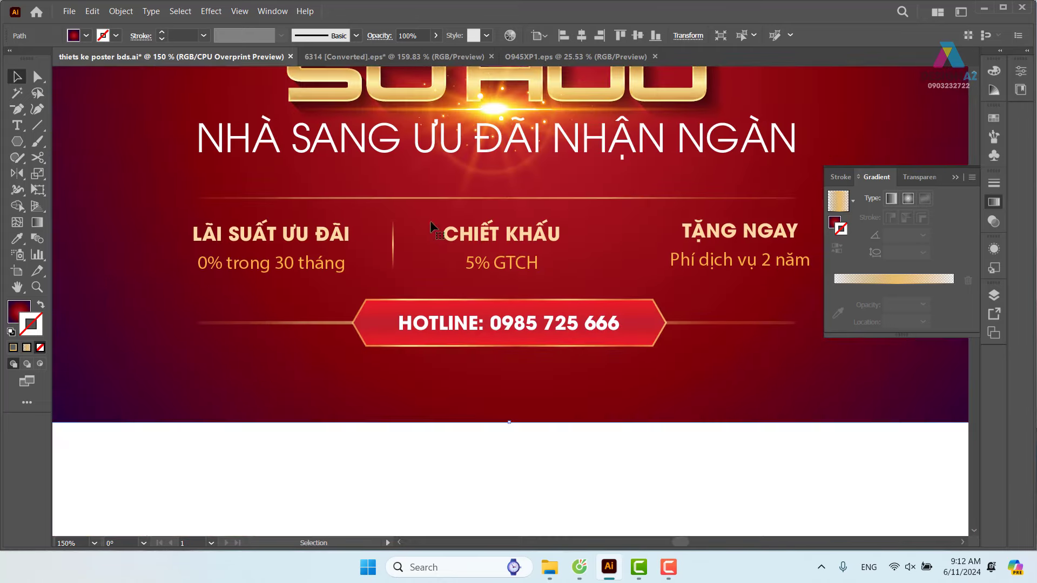
pyautogui.click(394, 252)
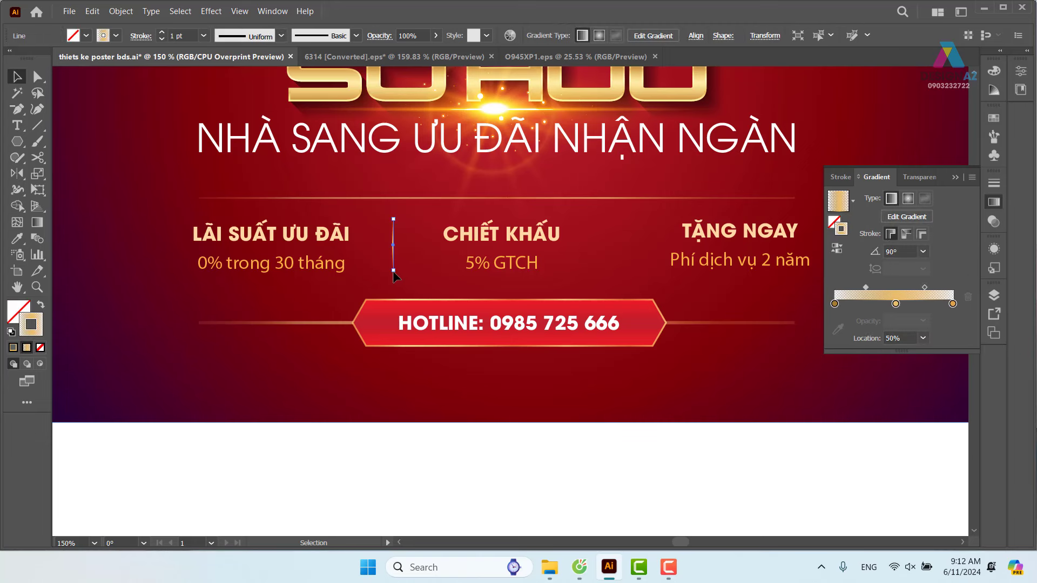
pyautogui.moveTo(394, 272); pyautogui.dragTo(397, 297)
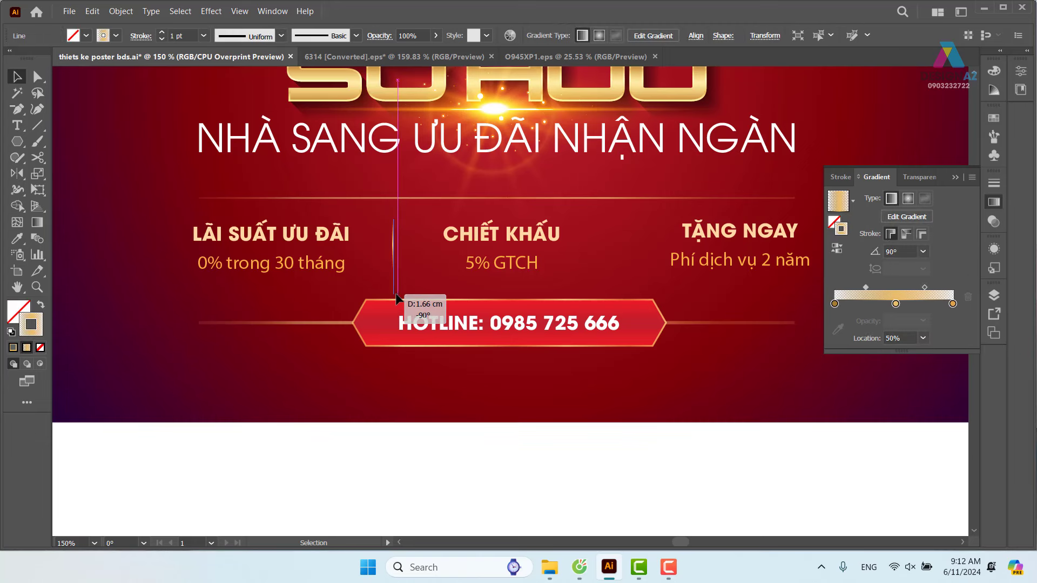
pyautogui.click(463, 444)
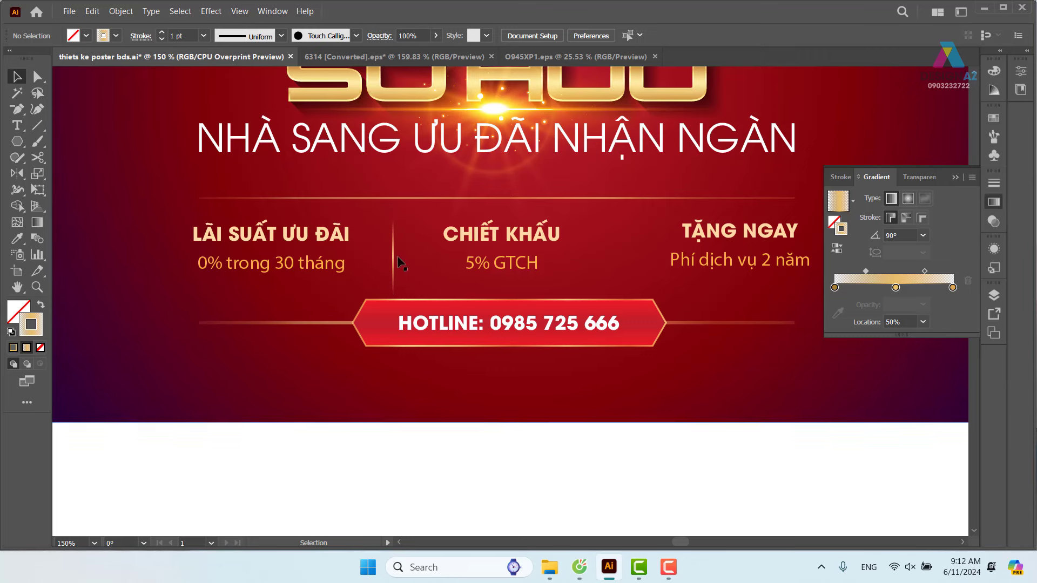
pyautogui.moveTo(398, 258); pyautogui.dragTo(608, 266)
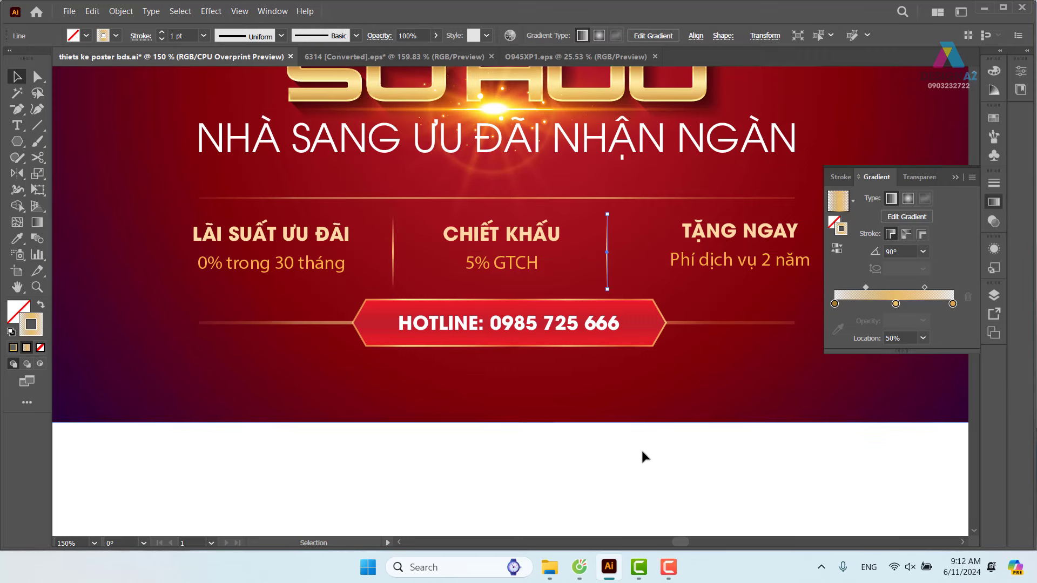
pyautogui.click(641, 463)
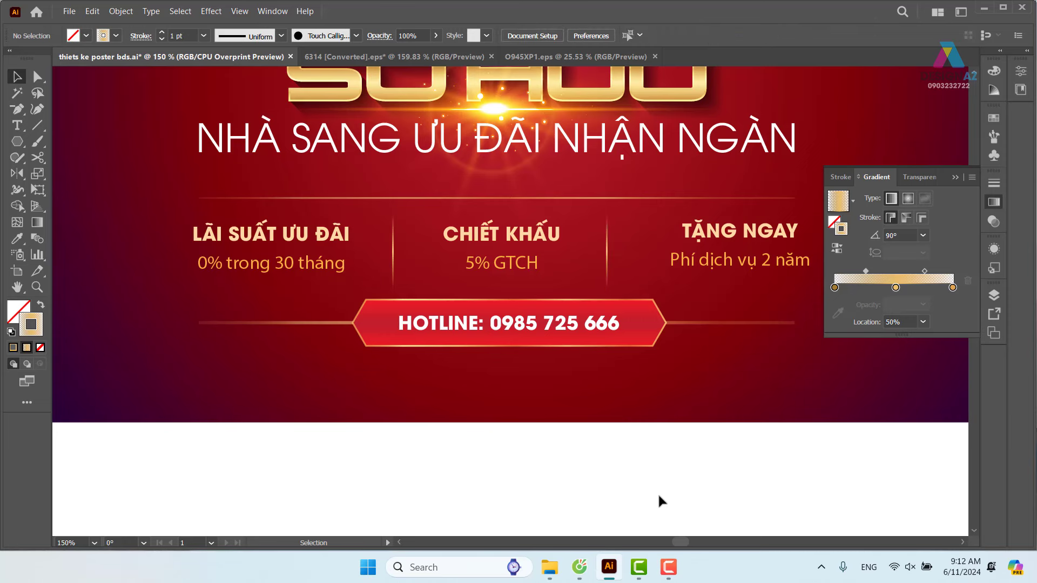
# Step: Make the horizontal divider above the offer columns a dashed stroke
pyautogui.click(613, 198)
pyautogui.click(141, 36)
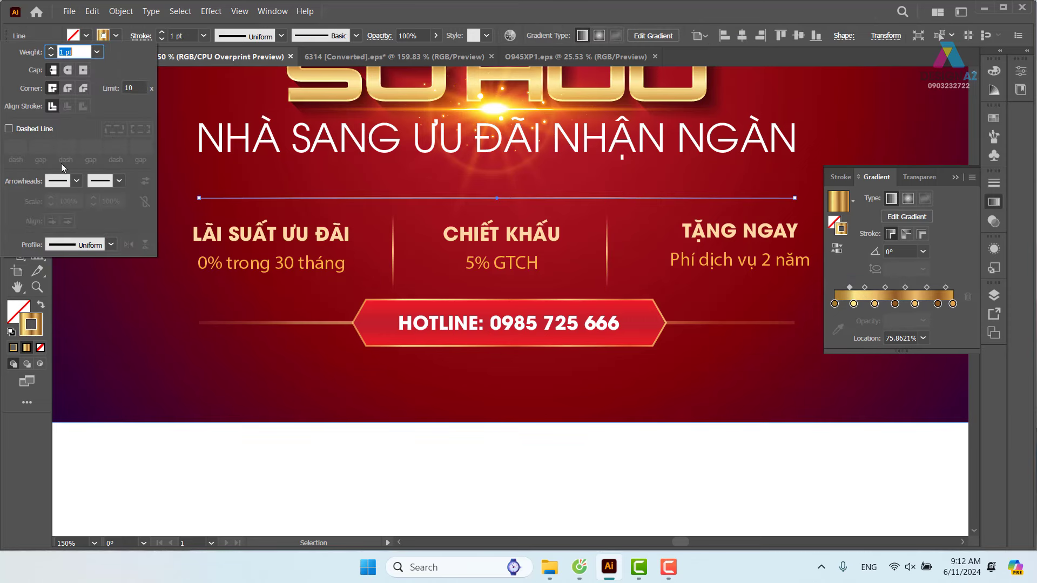
pyautogui.click(8, 129)
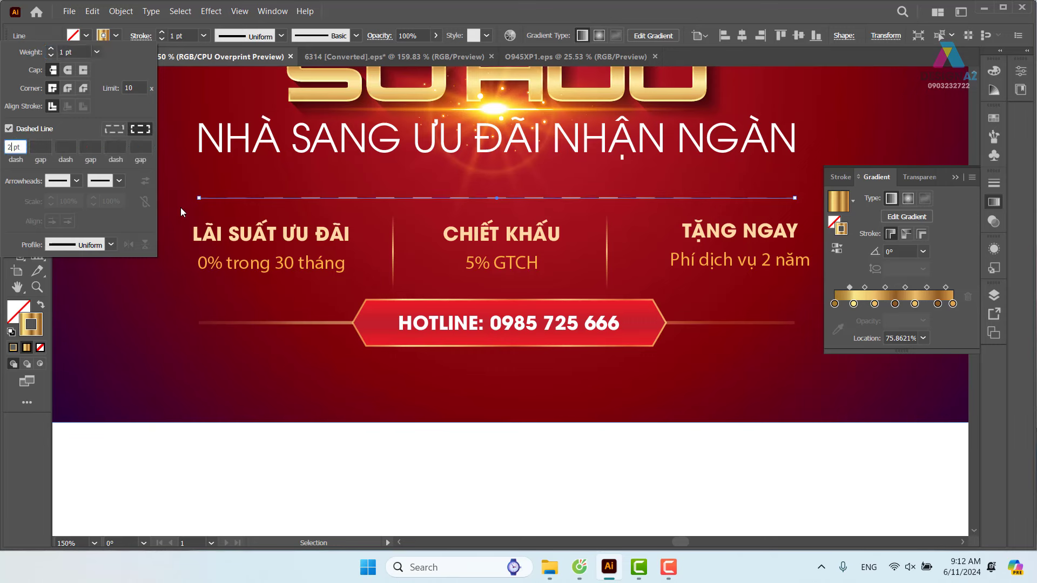
pyautogui.press('Return')
pyautogui.click(541, 452)
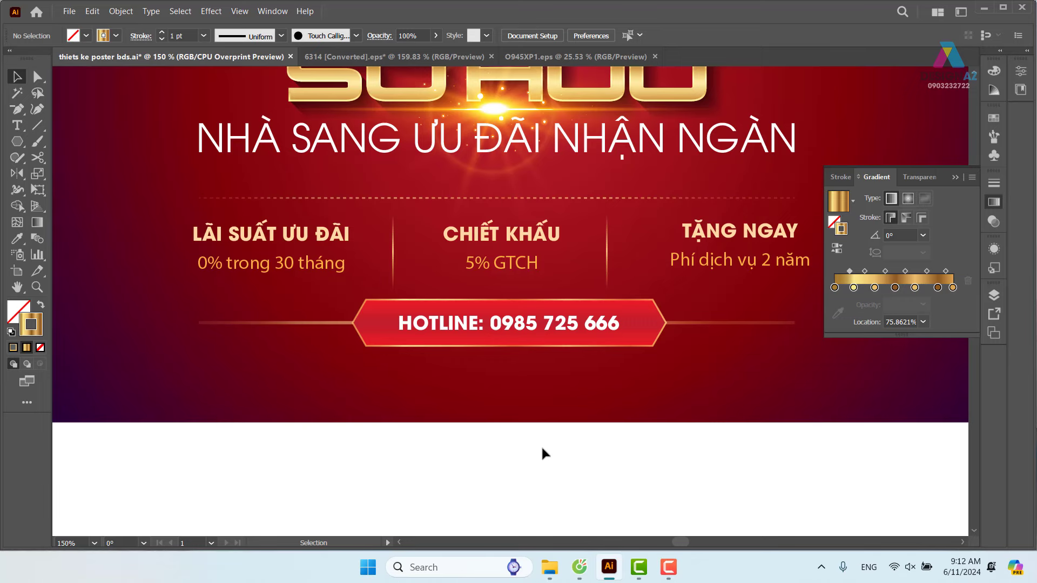
pyautogui.hotkey('ctrl', '-')
pyautogui.hotkey('ctrl', '-')
pyautogui.hotkey('ctrl', '-')
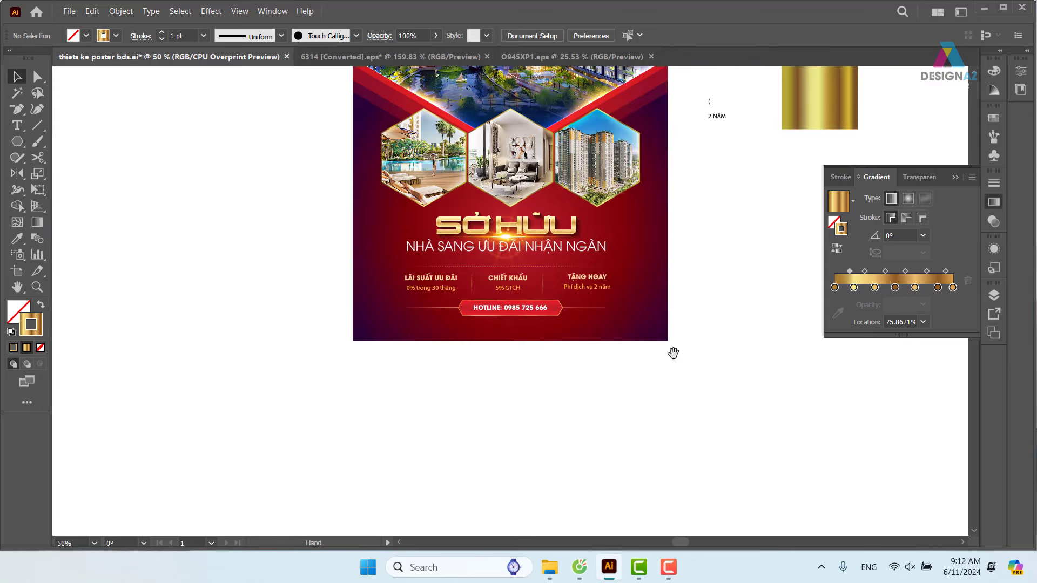
# Step: Zoom to 100% and pan to the SỞ HỮU headline and offer section
pyautogui.moveTo(673, 353); pyautogui.dragTo(606, 416)
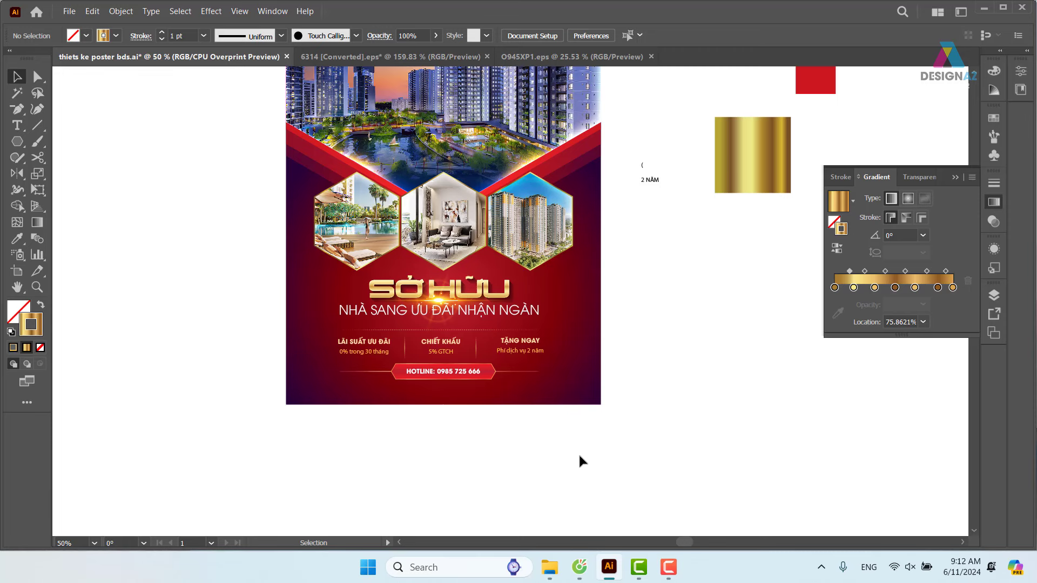
pyautogui.scroll(-2, 645, 390)
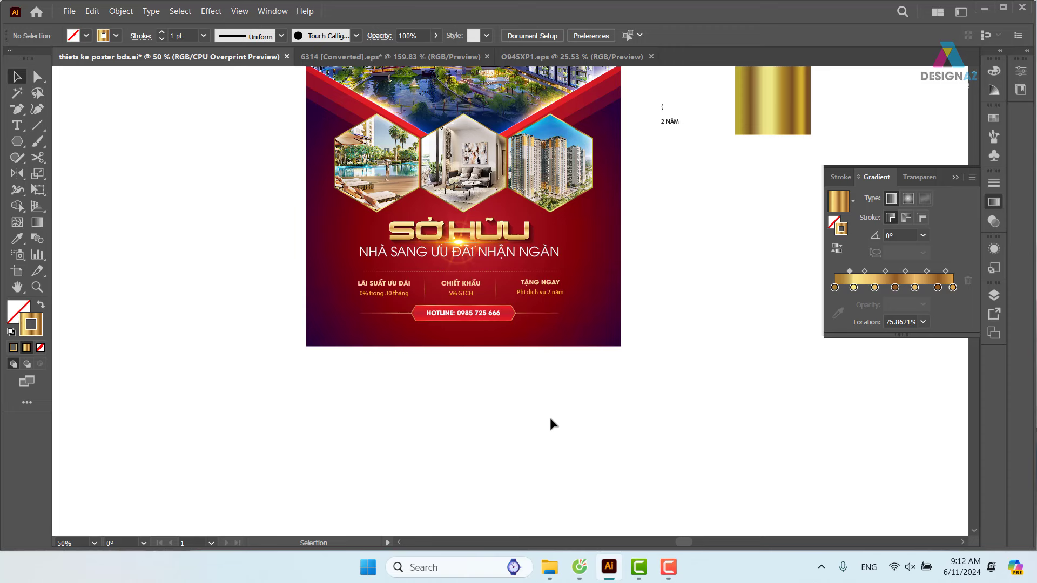
pyautogui.hotkey('ctrl', '=')
pyautogui.hotkey('ctrl', '=')
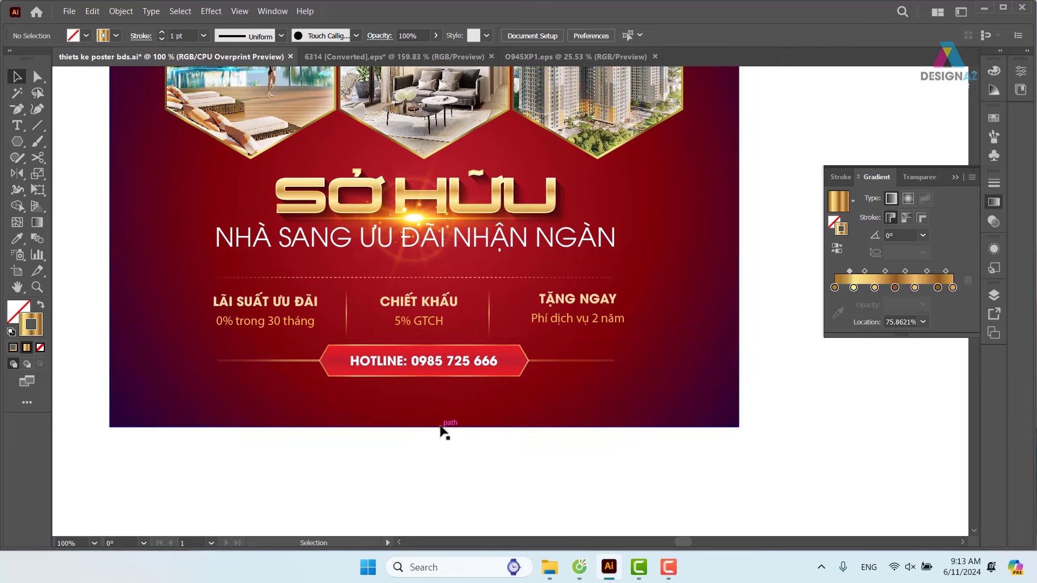
pyautogui.moveTo(496, 314); pyautogui.dragTo(515, 348)
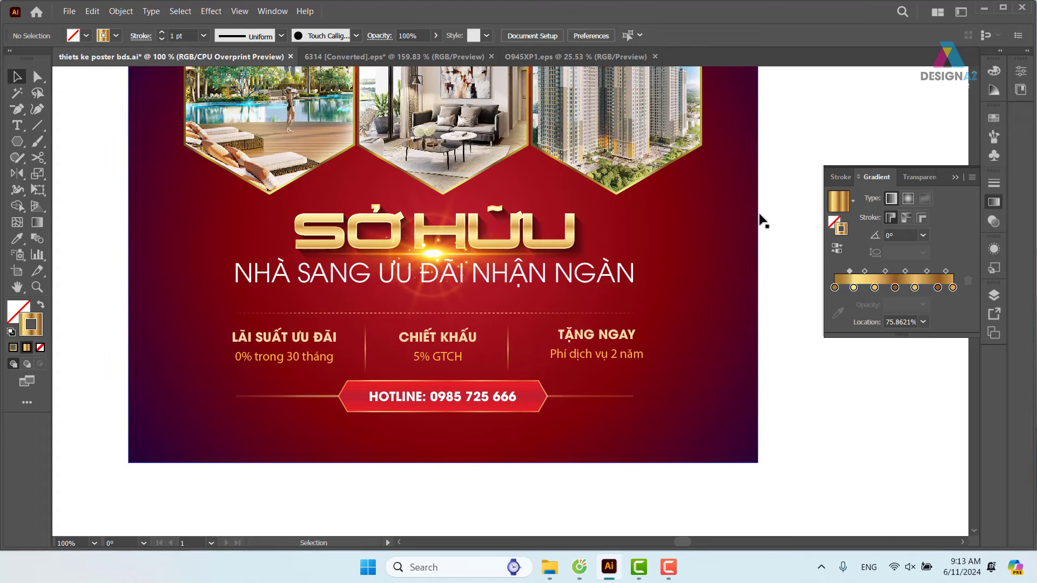
# Step: Move the headline and offer content about 1 cm lower and shift the light glow aside
pyautogui.moveTo(762, 220); pyautogui.dragTo(562, 238)
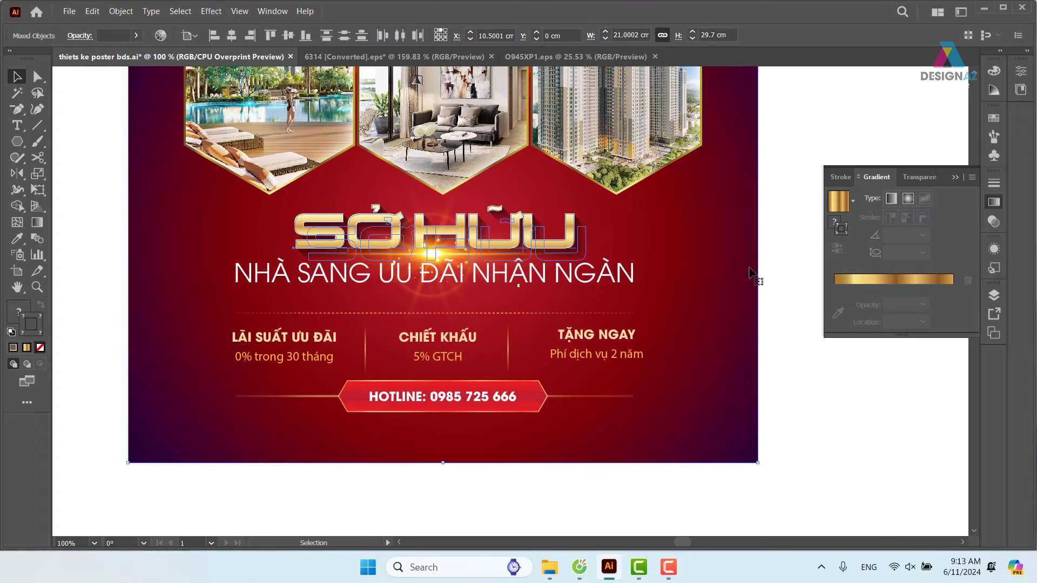
pyautogui.hotkey('ctrl', 'shift', 'a')
pyautogui.moveTo(140, 510)
pyautogui.mouseDown()
pyautogui.moveTo(735, 312)
pyautogui.moveTo(778, 380)
pyautogui.mouseUp()
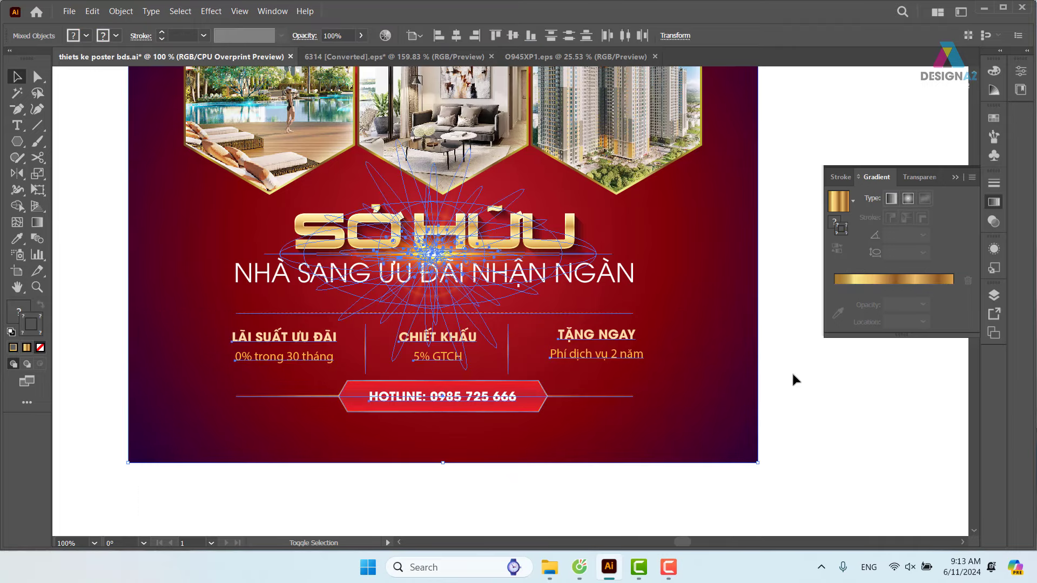
pyautogui.moveTo(608, 332); pyautogui.dragTo(603, 348)
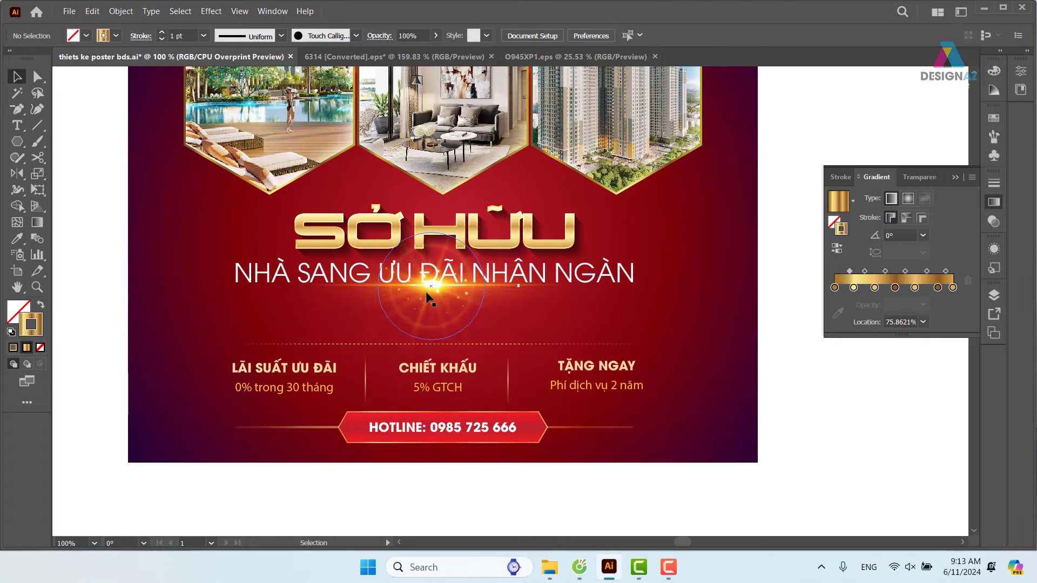
pyautogui.moveTo(432, 296); pyautogui.dragTo(794, 381)
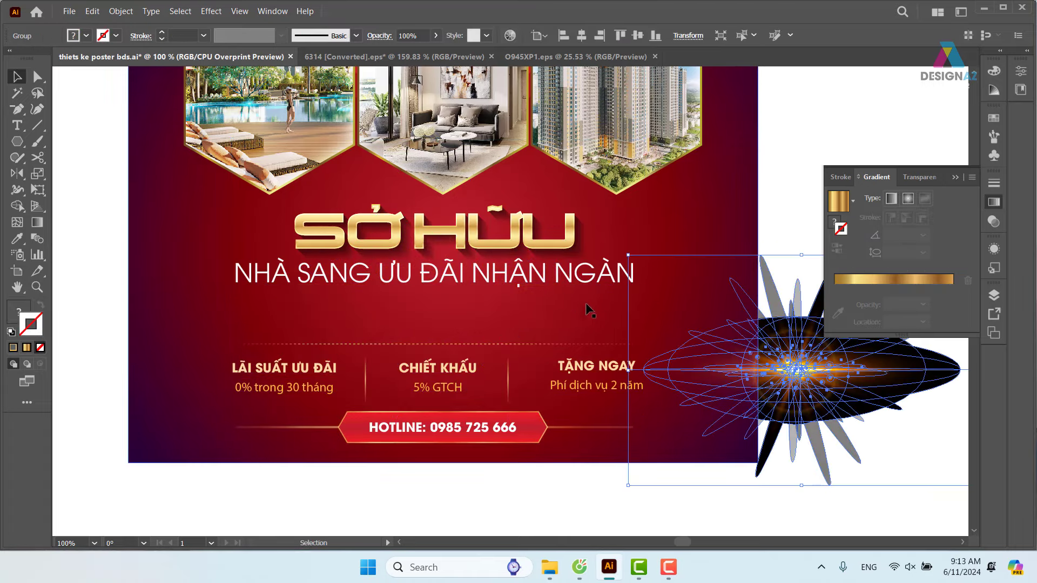
pyautogui.scroll(2, 585, 311)
pyautogui.hscroll(-3, 586, 311)
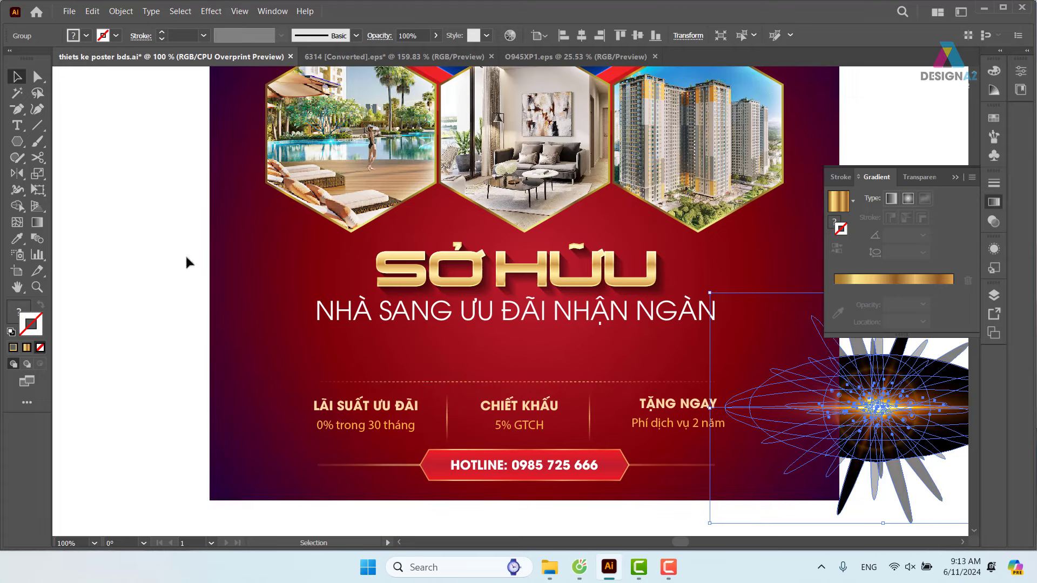
# Step: Scale the SỞ HỮU headline up to about 13.85 cm wide
pyautogui.moveTo(186, 261); pyautogui.dragTo(488, 283)
pyautogui.moveTo(182, 270); pyautogui.dragTo(248, 280)
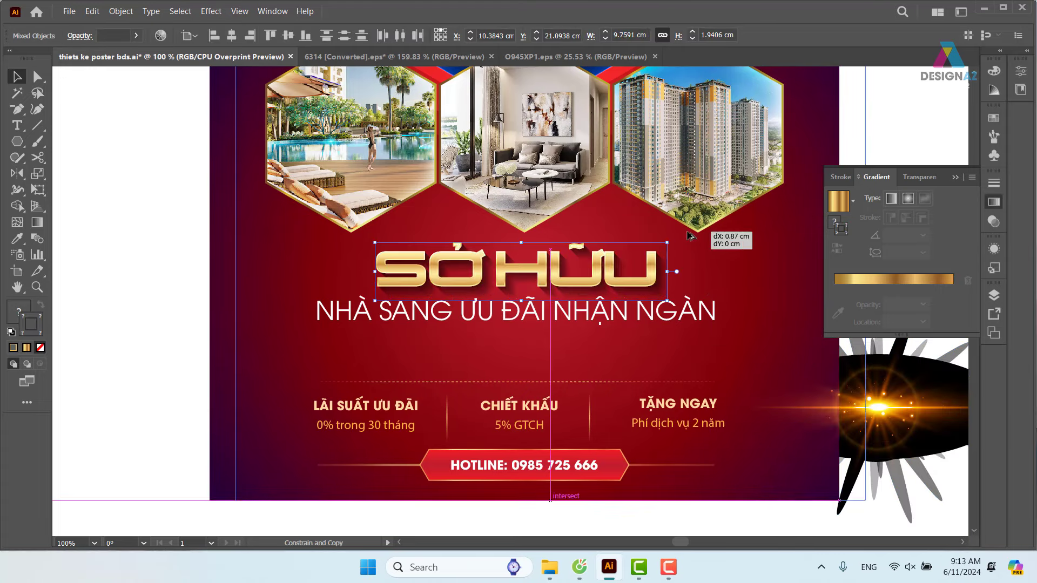
pyautogui.click(186, 271)
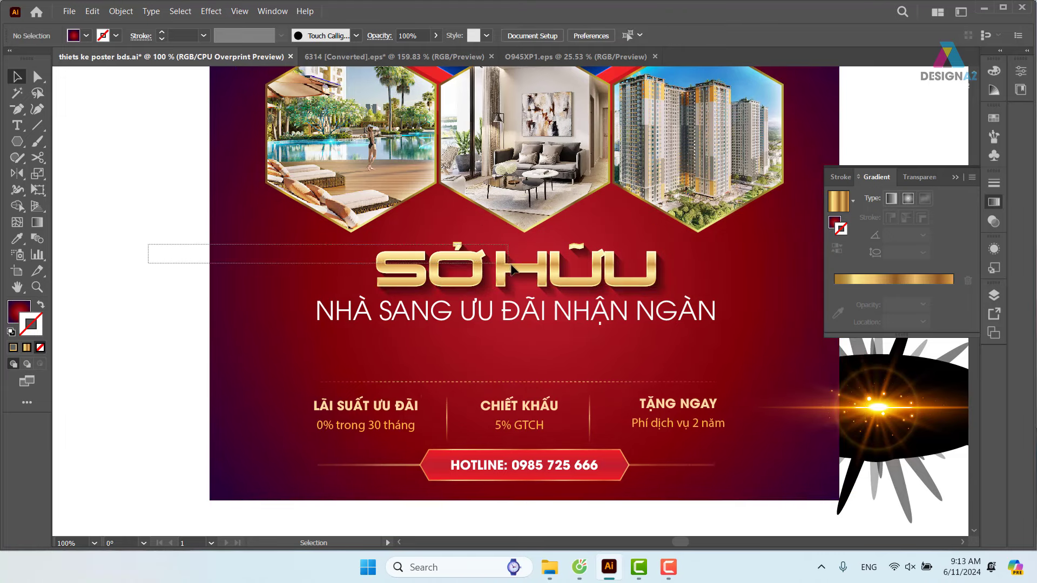
pyautogui.moveTo(171, 254); pyautogui.dragTo(439, 263)
pyautogui.moveTo(176, 267); pyautogui.dragTo(247, 292)
pyautogui.keyDown('shift'); pyautogui.click(247, 292); pyautogui.keyUp('shift')
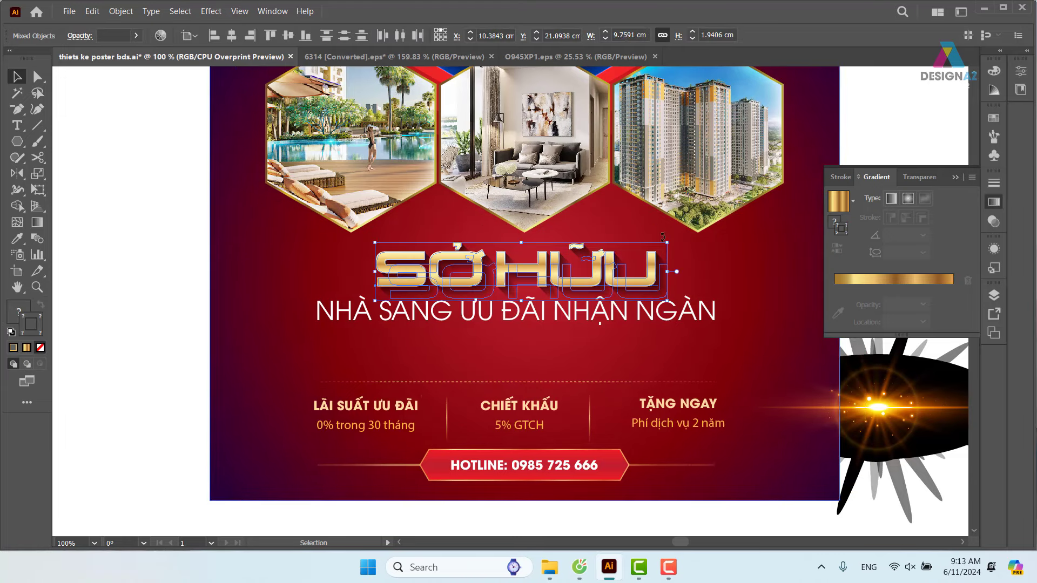
pyautogui.moveTo(670, 241); pyautogui.dragTo(730, 221)
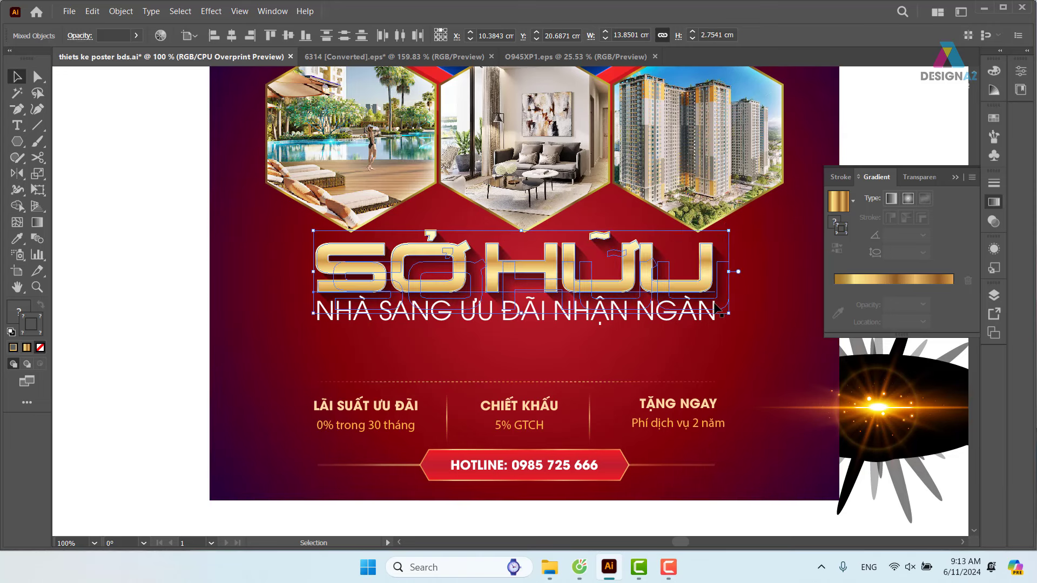
pyautogui.hotkey('ctrl', 'shift', 'a')
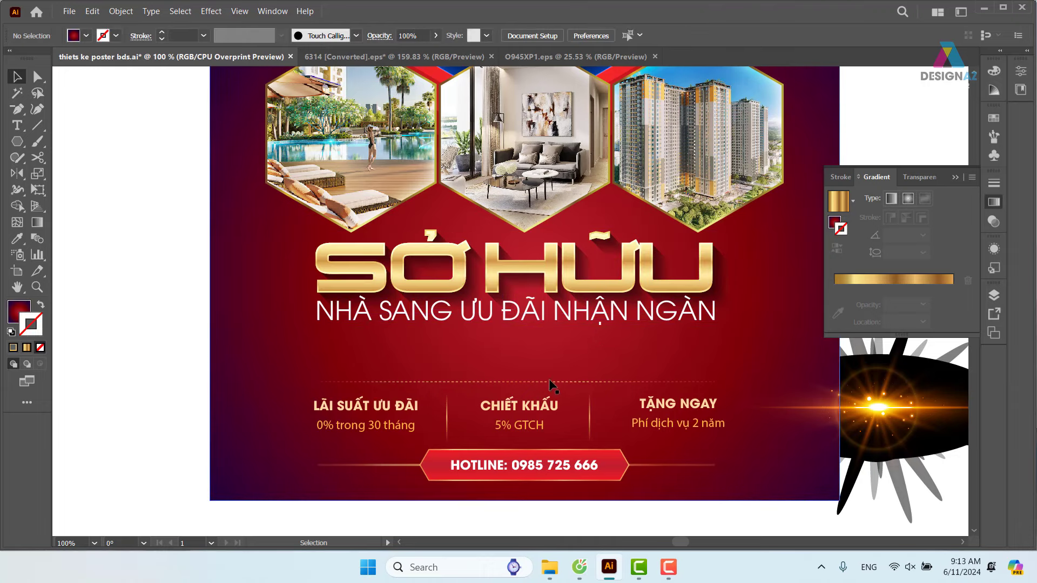
# Step: Group the headline with the lowered subtitle and centre the group horizontally on the poster
pyautogui.moveTo(553, 319); pyautogui.dragTo(554, 323)
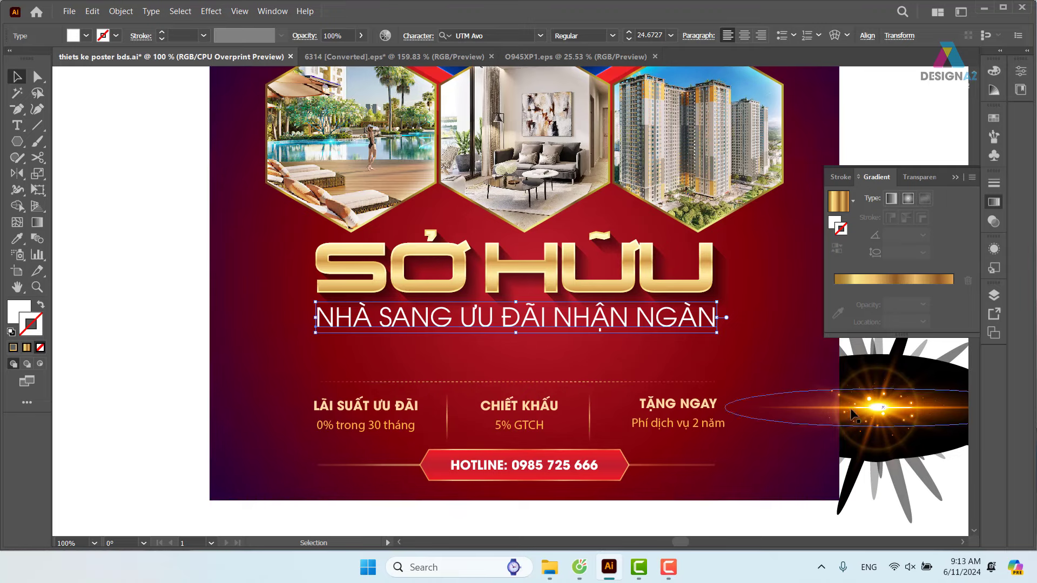
pyautogui.moveTo(145, 260); pyautogui.dragTo(489, 342)
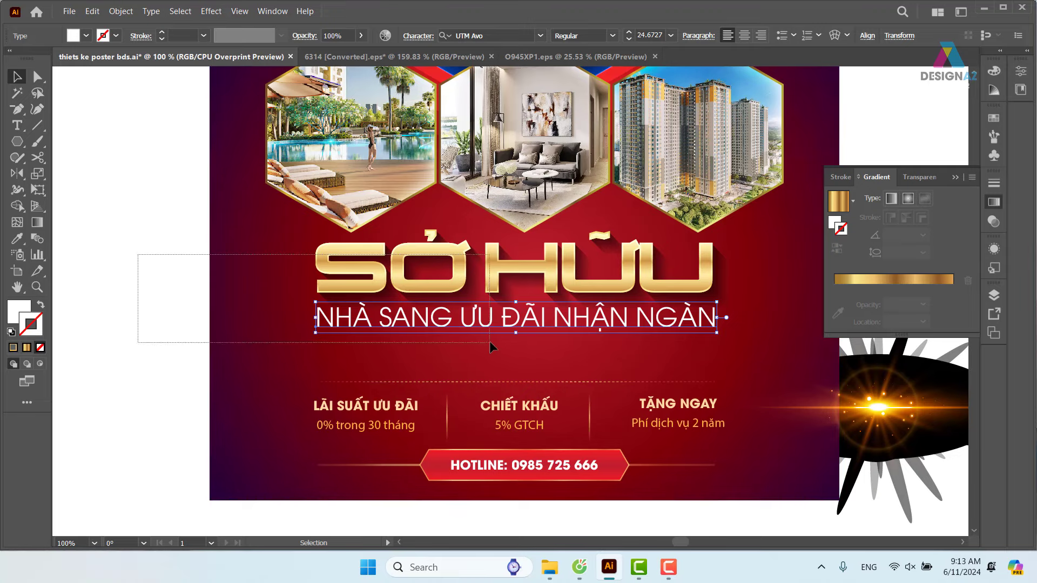
pyautogui.keyDown('shift'); pyautogui.click(248, 338); pyautogui.keyUp('shift')
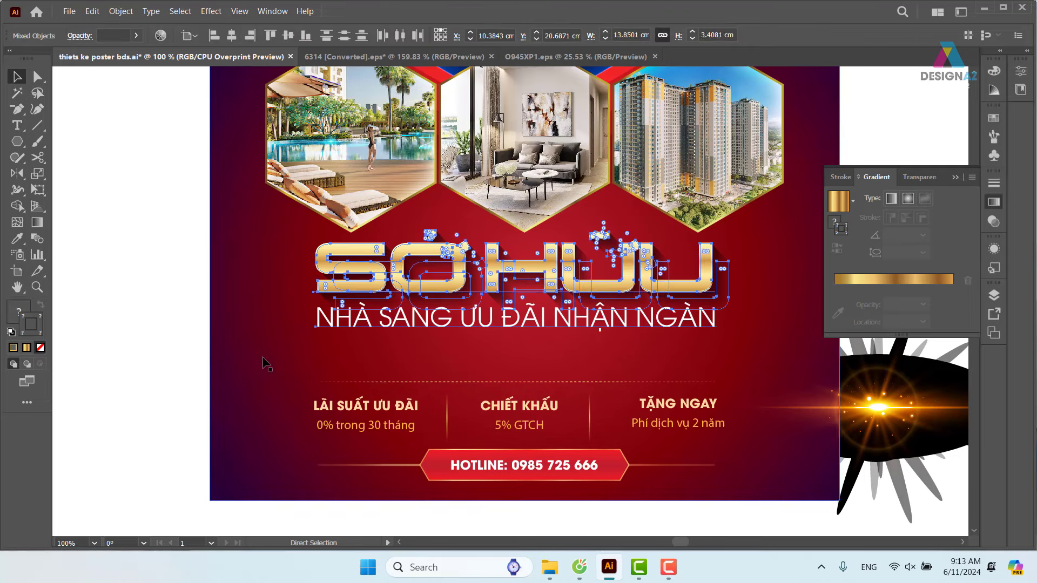
pyautogui.hotkey('ctrl', 'g')
pyautogui.keyDown('shift'); pyautogui.click(772, 363); pyautogui.keyUp('shift')
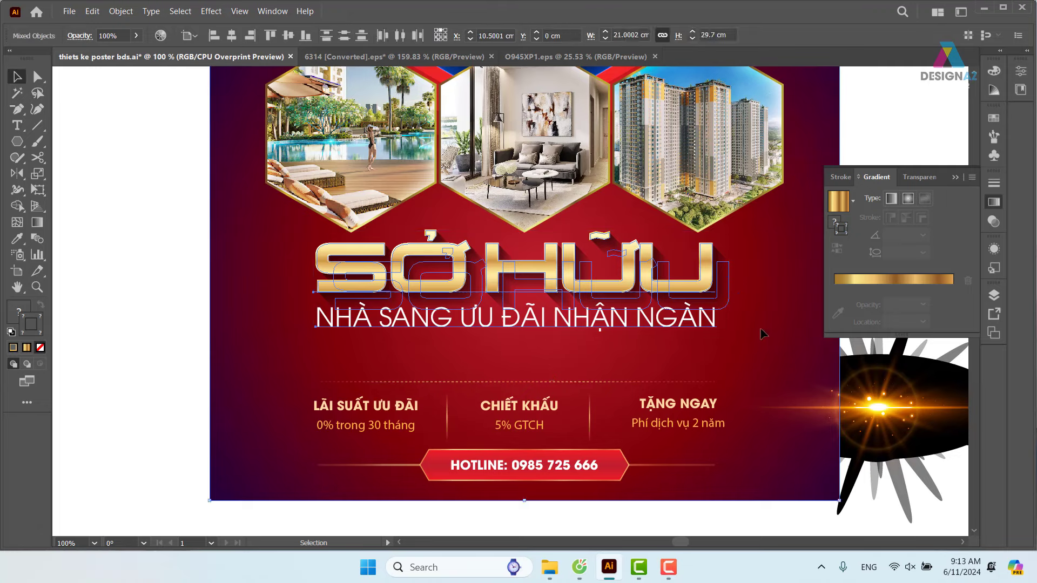
pyautogui.click(232, 38)
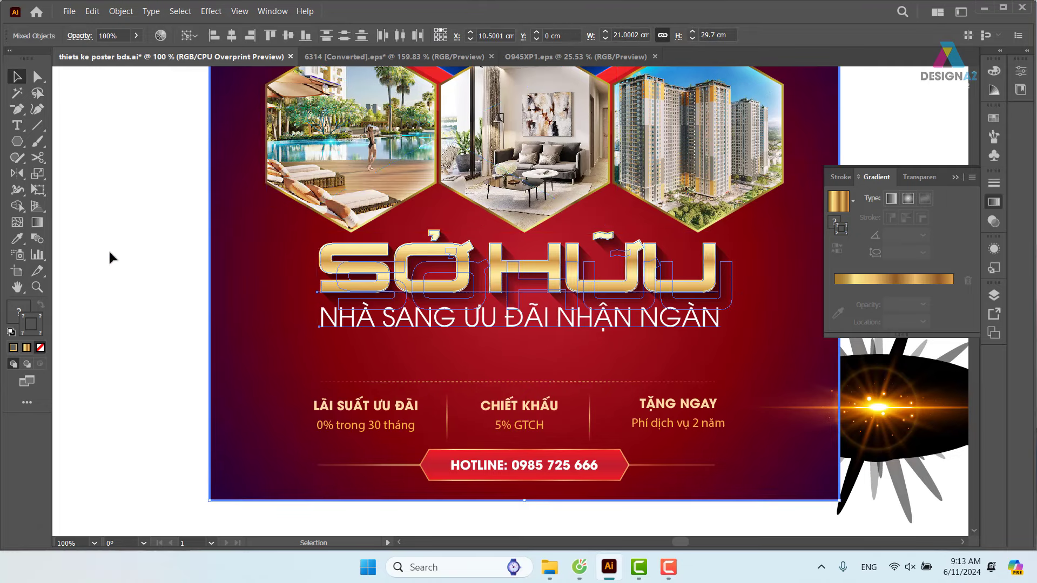
pyautogui.click(108, 249)
# Step: Move the light starburst onto the headline centre and enlarge it
pyautogui.moveTo(917, 465)
pyautogui.mouseDown()
pyautogui.moveTo(526, 306)
pyautogui.moveTo(535, 301)
pyautogui.mouseUp()
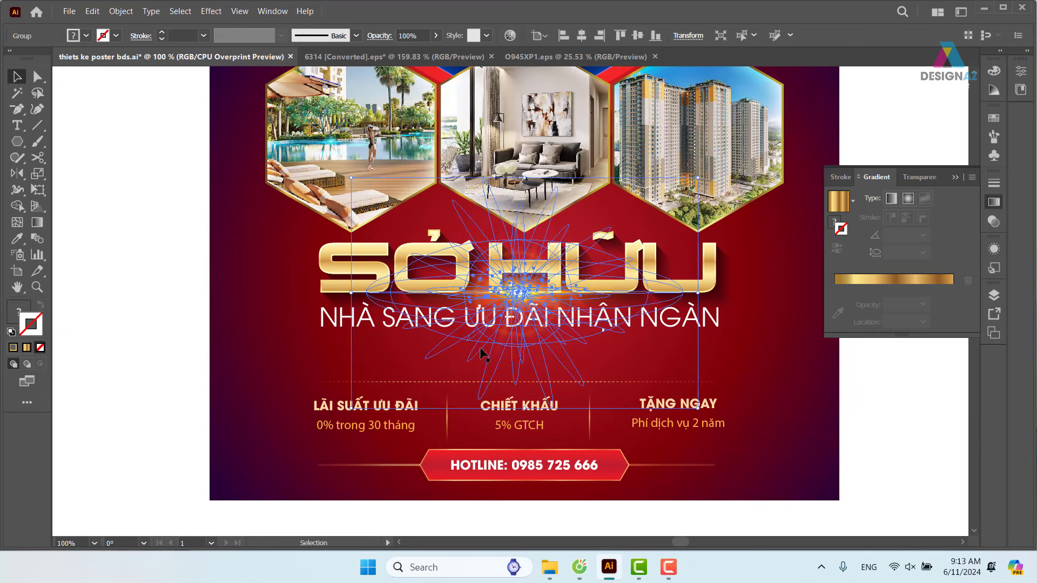
pyautogui.press('Down')
pyautogui.press('Down')
pyautogui.press('Down')
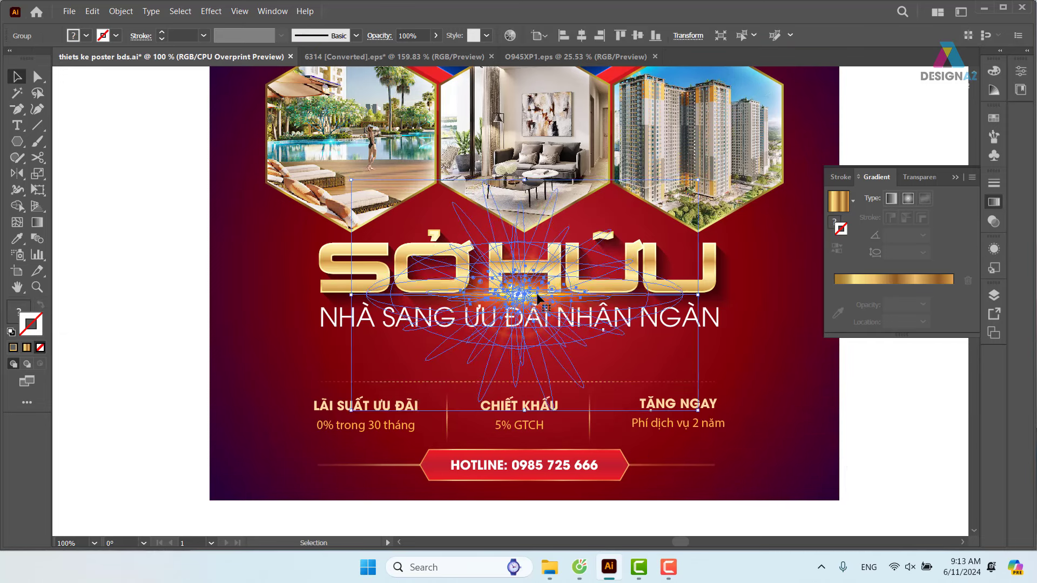
pyautogui.press('Down')
pyautogui.press('Down')
pyautogui.press('Down')
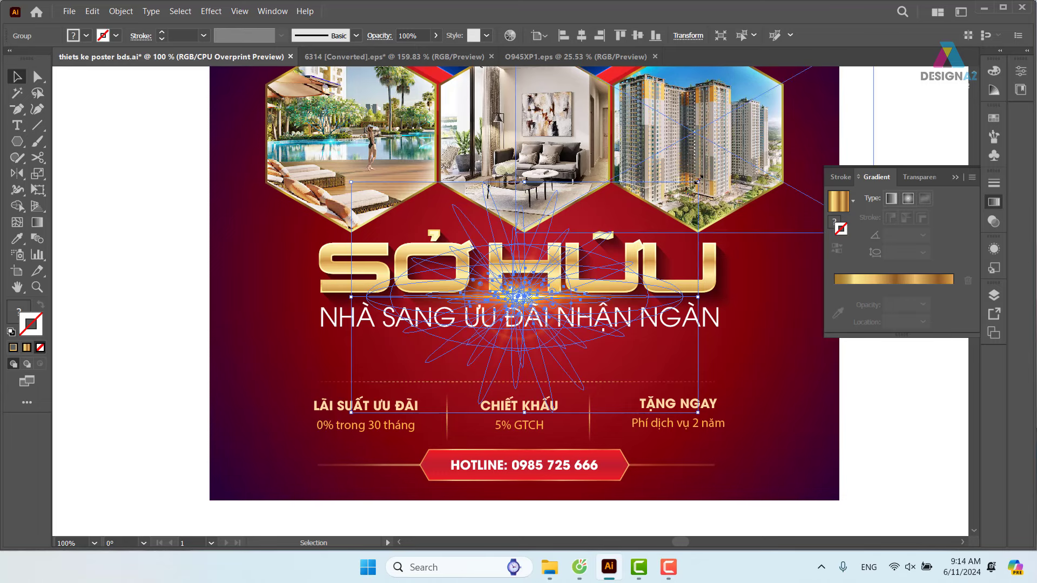
pyautogui.moveTo(698, 182); pyautogui.dragTo(713, 172)
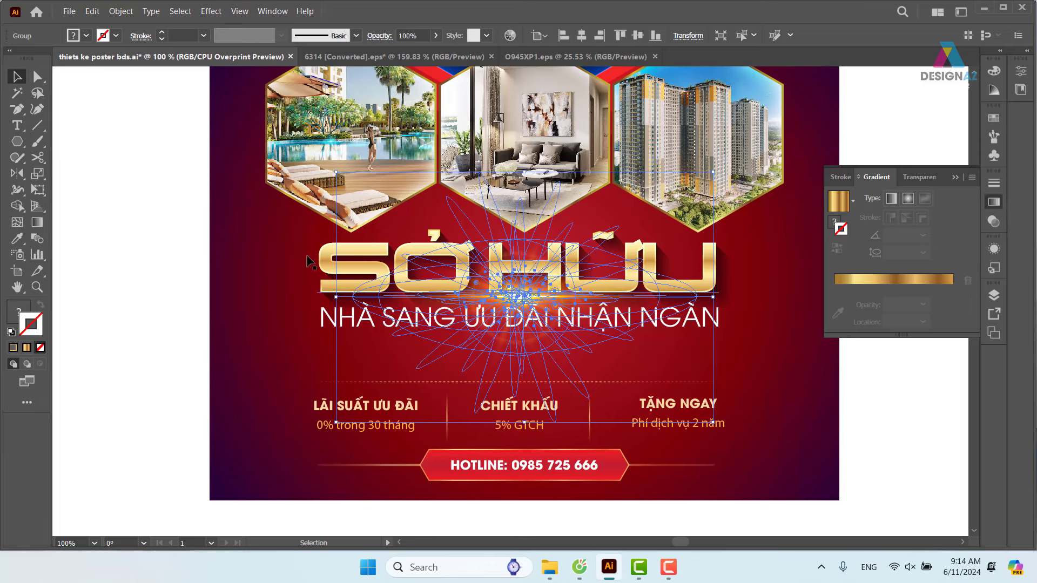
pyautogui.click(166, 261)
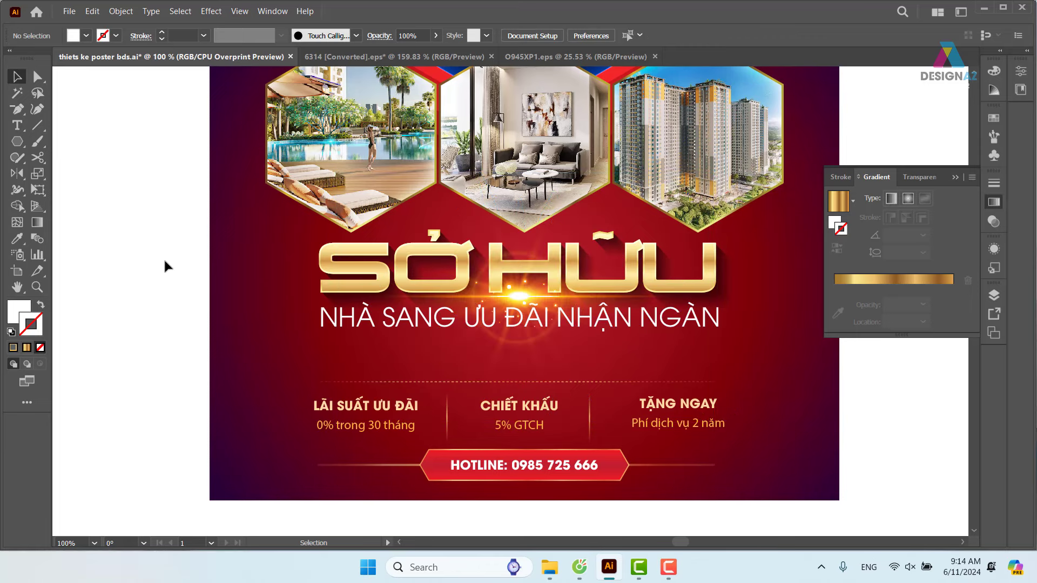
pyautogui.press('space')
# Step: Move the offer and hotline block up closer to the headline
pyautogui.moveTo(313, 388); pyautogui.dragTo(326, 339)
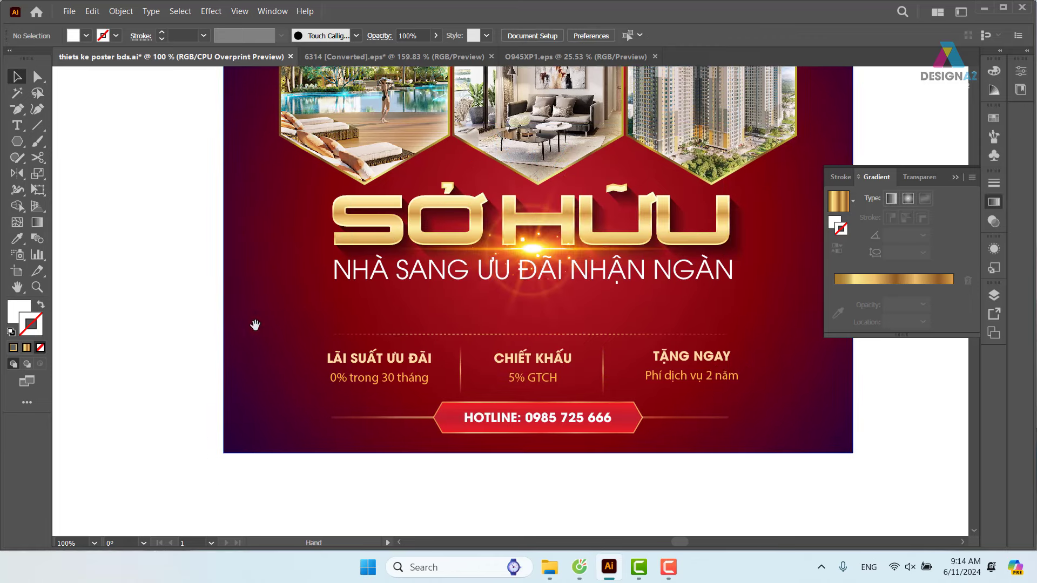
pyautogui.moveTo(155, 318); pyautogui.dragTo(806, 478)
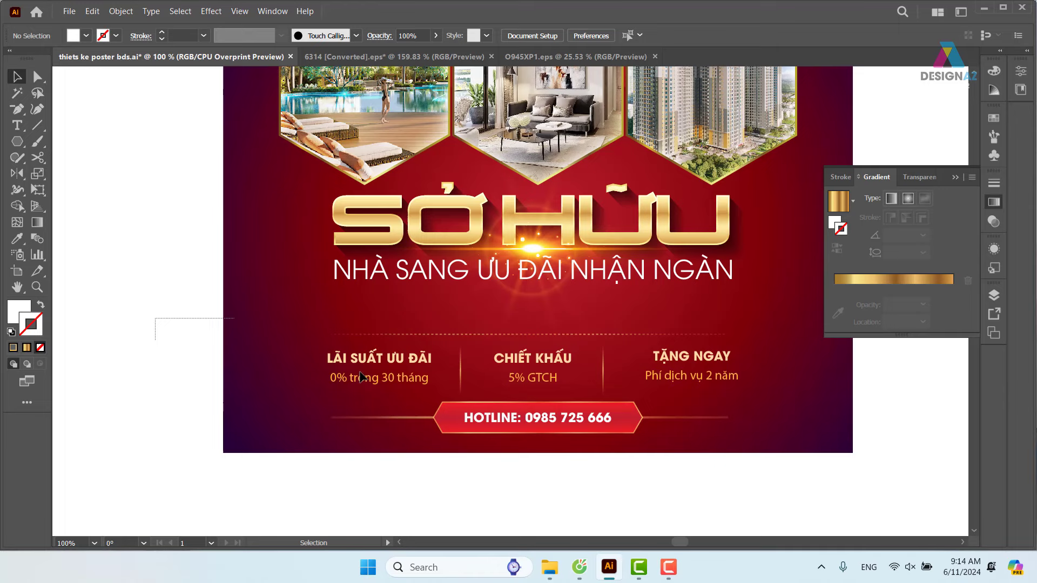
pyautogui.keyDown('shift'); pyautogui.click(831, 449); pyautogui.keyUp('shift')
pyautogui.moveTo(306, 493); pyautogui.dragTo(805, 334)
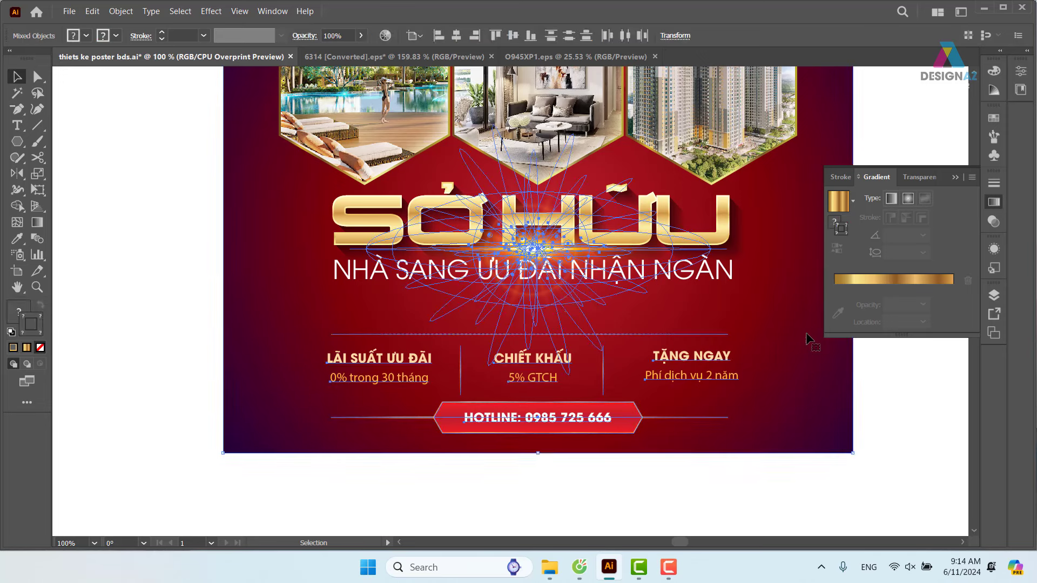
pyautogui.keyDown('shift'); pyautogui.click(562, 299); pyautogui.keyUp('shift')
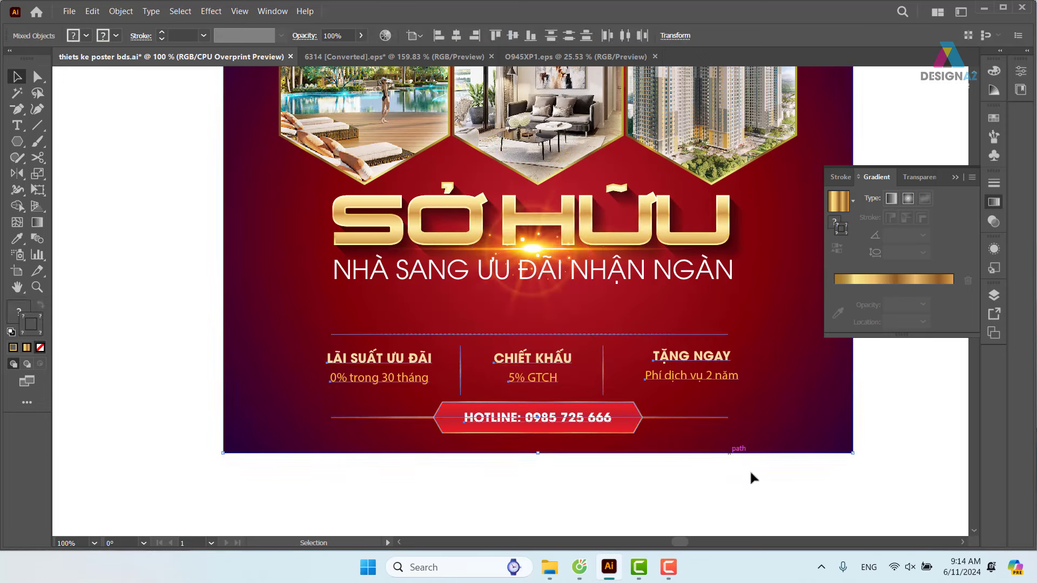
pyautogui.moveTo(817, 467)
pyautogui.mouseDown()
pyautogui.moveTo(675, 382)
pyautogui.moveTo(681, 327)
pyautogui.mouseUp()
pyautogui.click(624, 467)
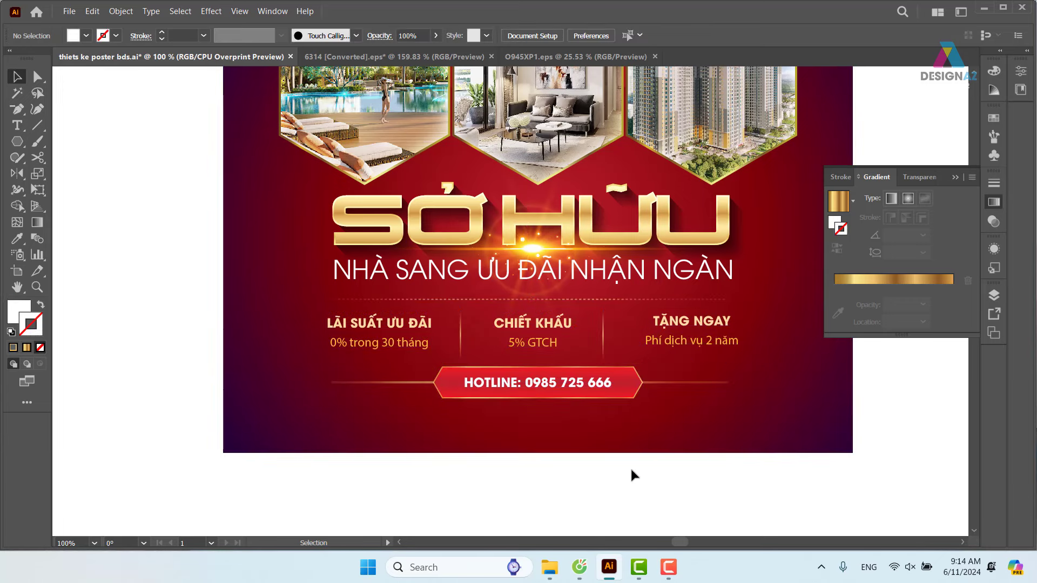
# Step: Shift the whole headline and offer group slightly down, then zoom out
pyautogui.moveTo(699, 459); pyautogui.dragTo(639, 449)
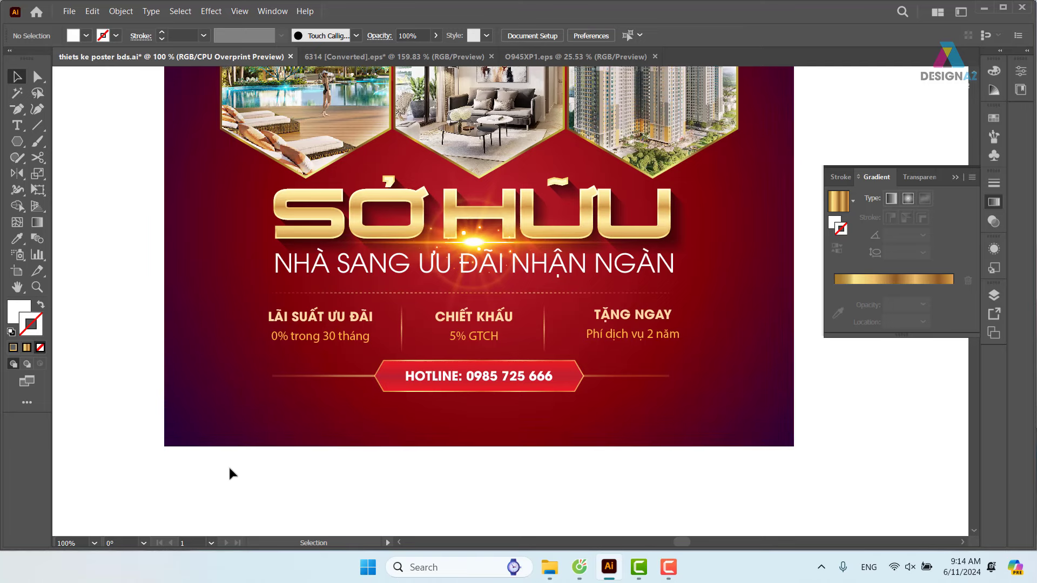
pyautogui.moveTo(230, 473); pyautogui.dragTo(776, 233)
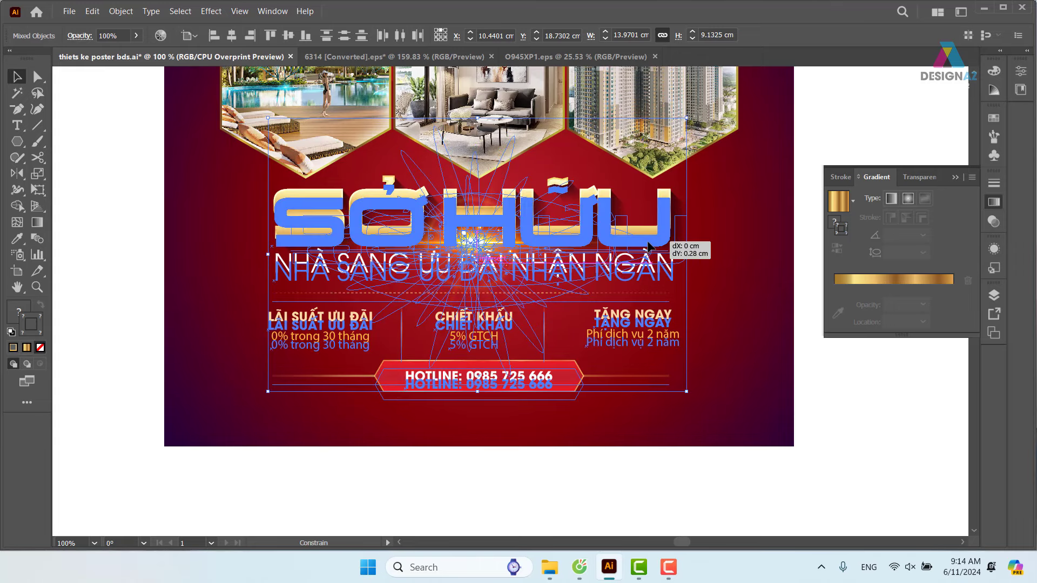
pyautogui.moveTo(648, 241); pyautogui.dragTo(648, 249)
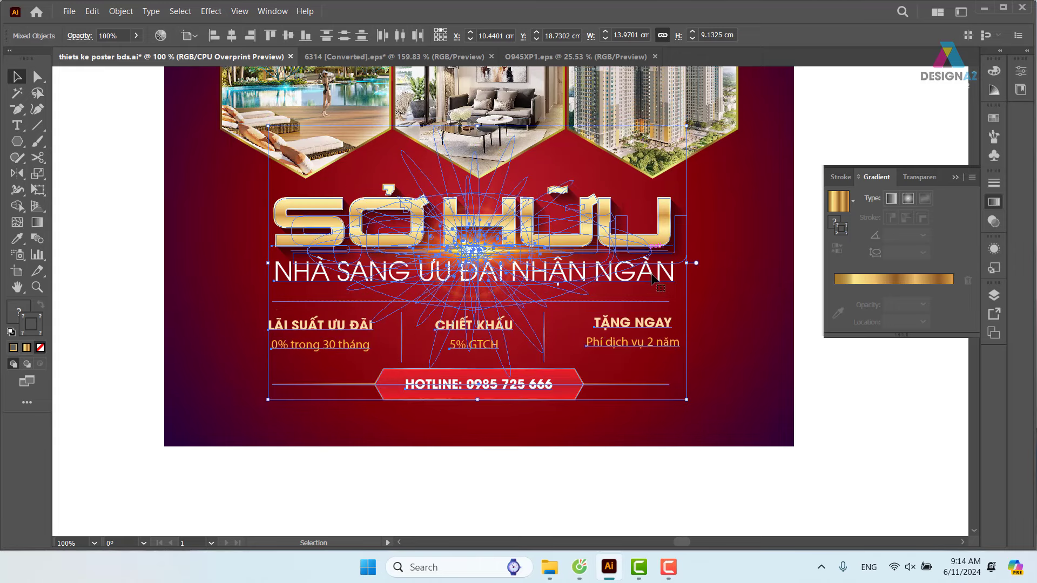
pyautogui.click(844, 392)
pyautogui.hotkey('ctrl', '-')
pyautogui.hotkey('ctrl', '-')
pyautogui.hotkey('ctrl', '-')
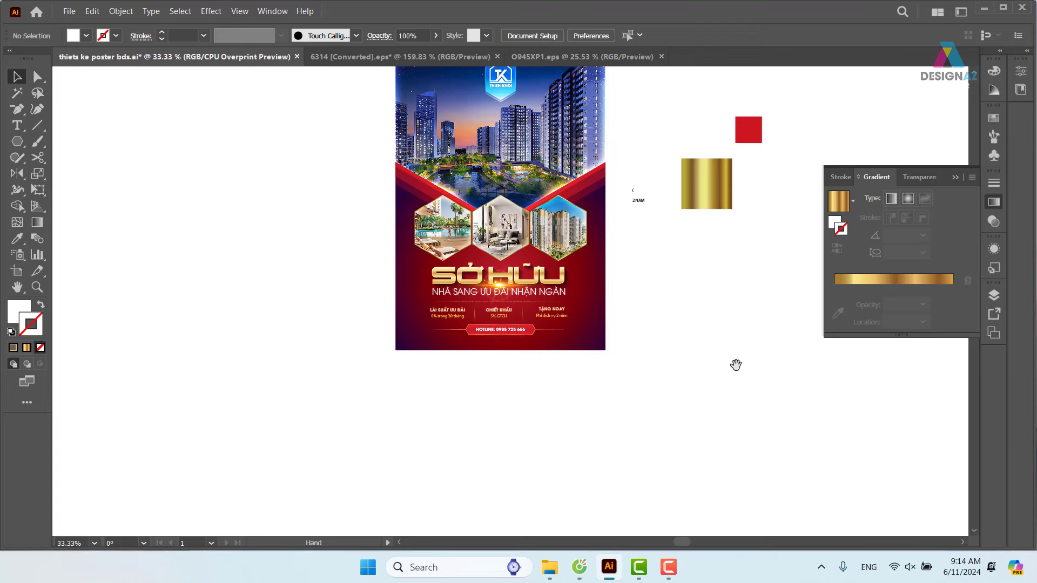
# Step: Delete the red and gold squares and the leftover text beside the poster
pyautogui.moveTo(701, 320); pyautogui.dragTo(637, 394)
pyautogui.press('z')
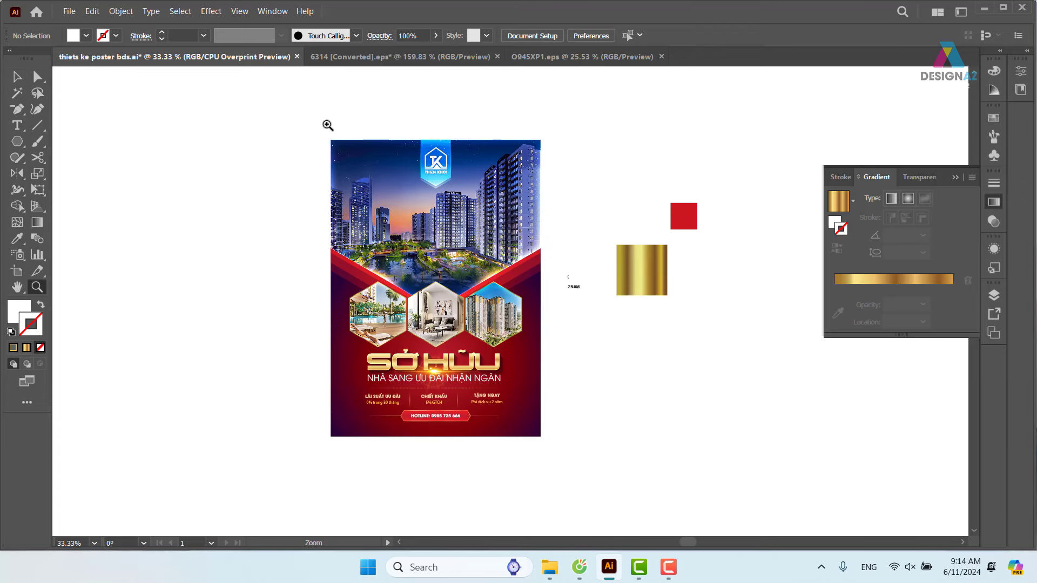
pyautogui.moveTo(324, 127); pyautogui.dragTo(558, 449)
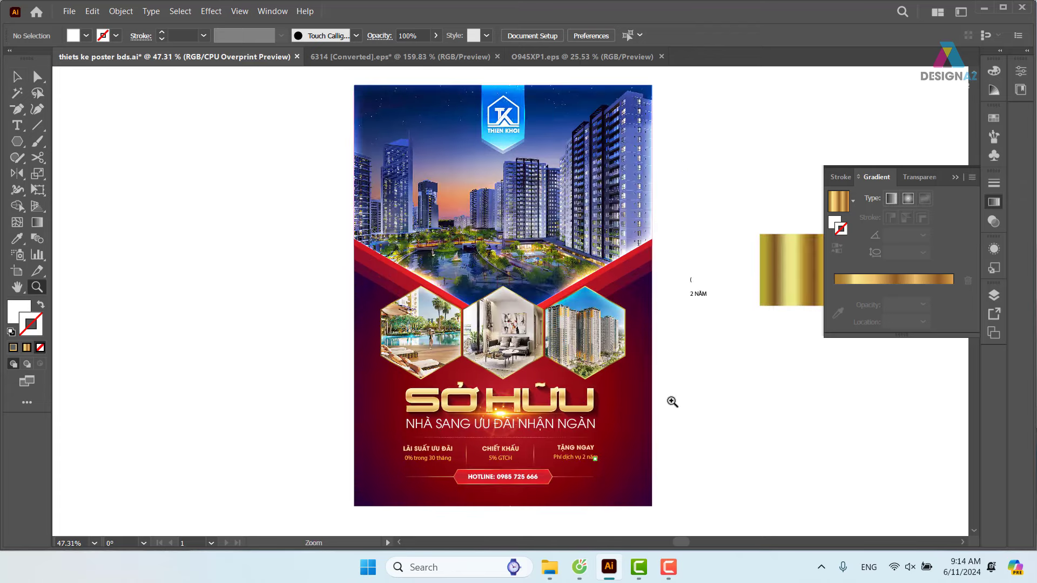
pyautogui.moveTo(670, 401); pyautogui.dragTo(402, 326)
pyautogui.click(17, 76)
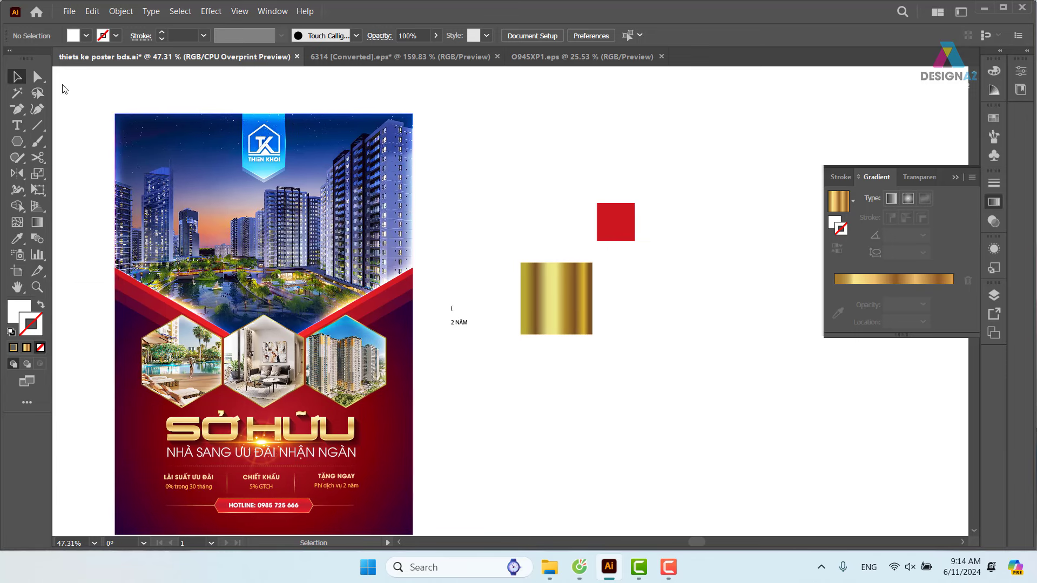
pyautogui.moveTo(500, 148); pyautogui.dragTo(767, 426)
pyautogui.press('Delete')
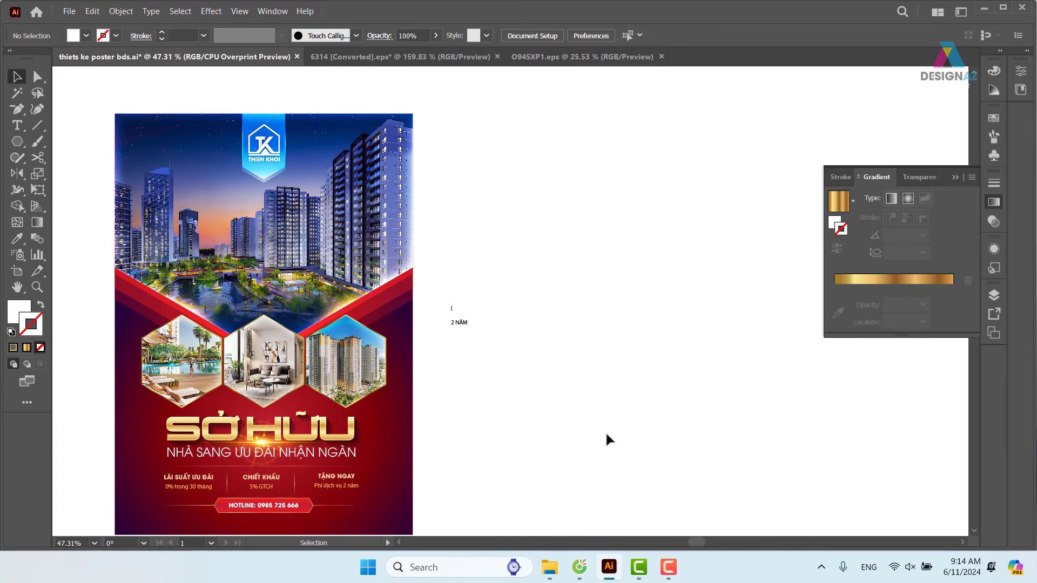
pyautogui.moveTo(476, 336); pyautogui.dragTo(452, 358)
pyautogui.press('Delete')
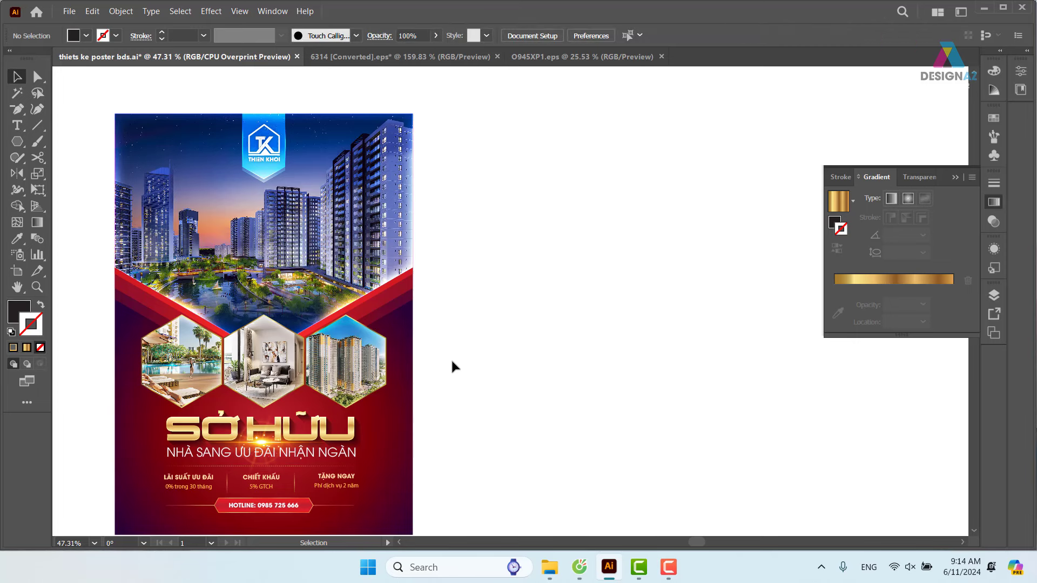
pyautogui.moveTo(513, 338); pyautogui.dragTo(683, 254)
pyautogui.hotkey('ctrl', '-')
pyautogui.hotkey('ctrl', '-')
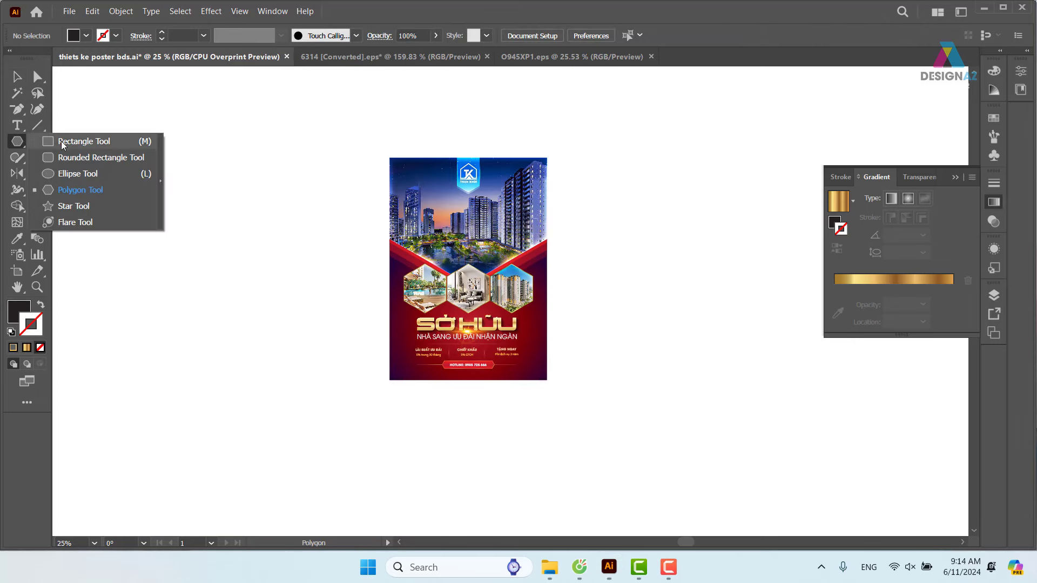
# Step: Draw a large trial rectangle behind the poster and fill it dark navy
pyautogui.moveTo(17, 142); pyautogui.dragTo(62, 142)
pyautogui.moveTo(243, 106); pyautogui.dragTo(701, 443)
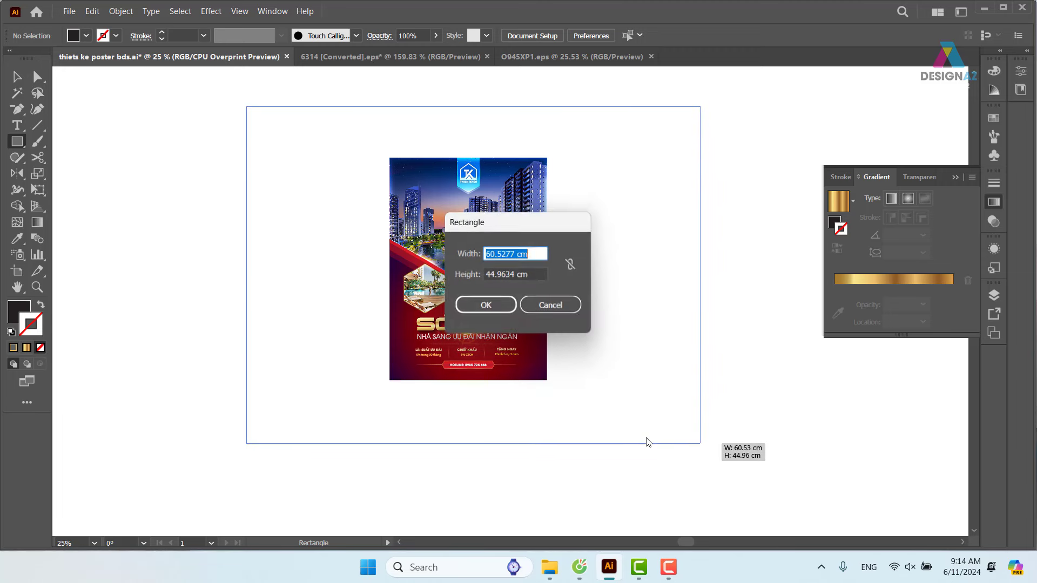
pyautogui.press('Return')
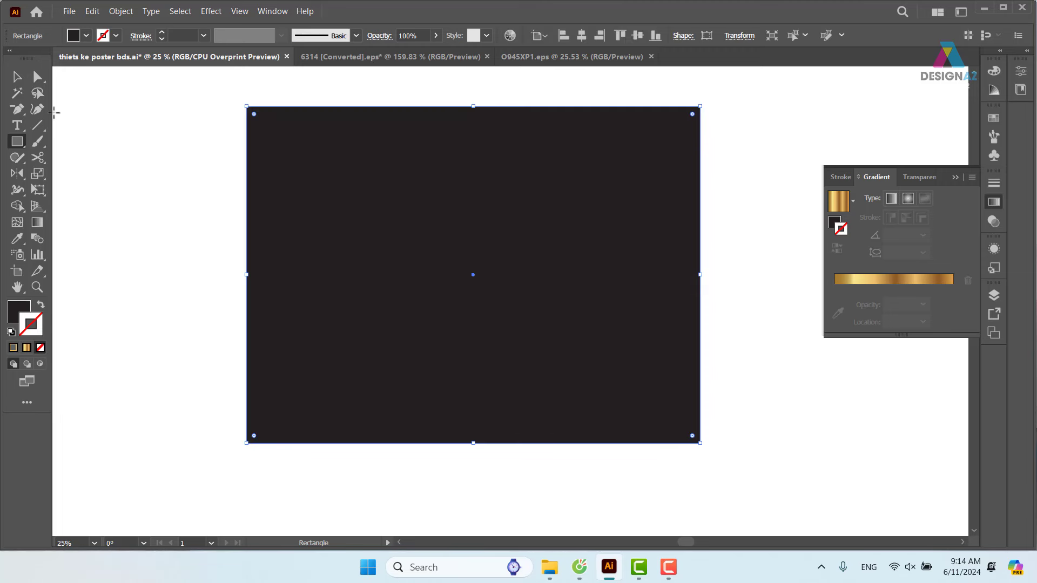
pyautogui.click(18, 76)
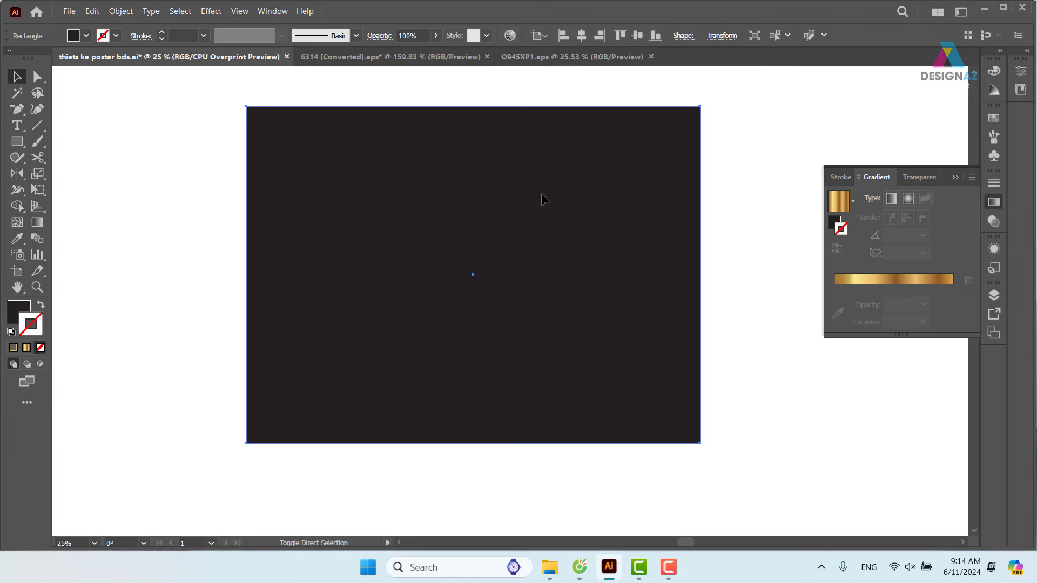
pyautogui.click(543, 197)
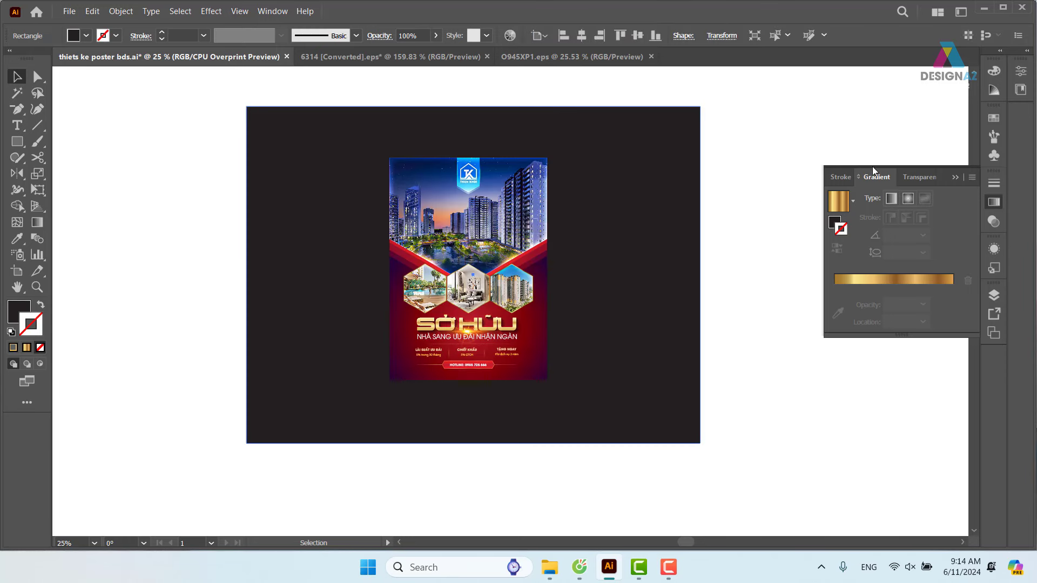
pyautogui.click(994, 118)
pyautogui.click(930, 172)
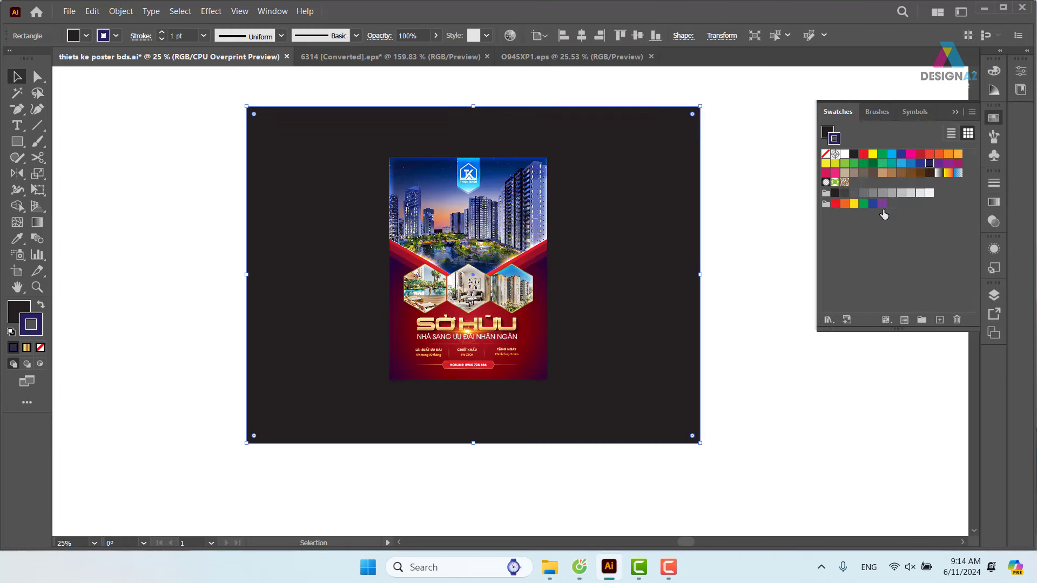
pyautogui.hotkey('ctrl', 'z')
pyautogui.press('x')
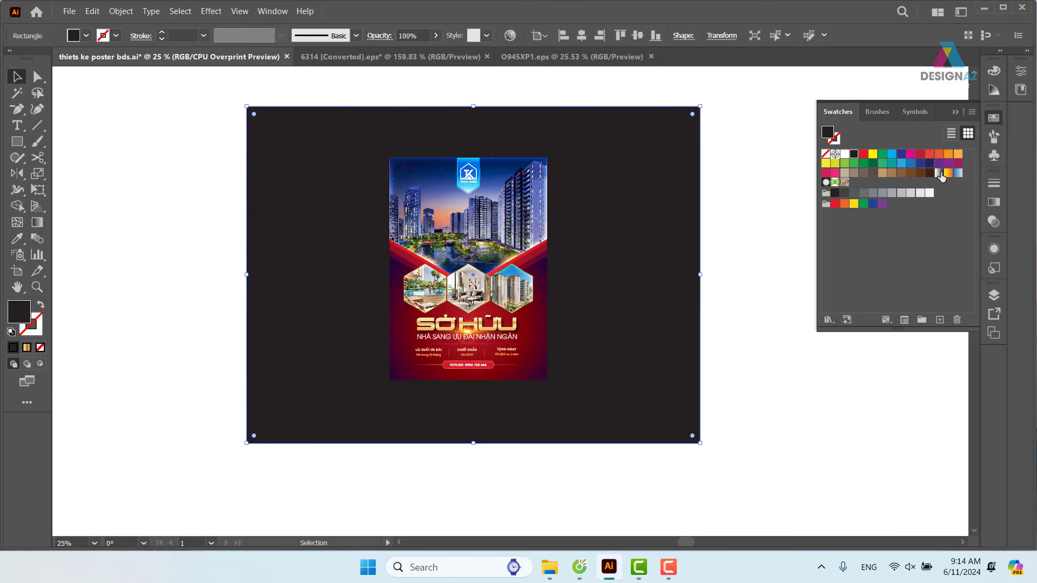
pyautogui.click(929, 162)
# Step: Try a red fill on the backdrop, revert to navy, then delete the rectangle
pyautogui.click(718, 259)
pyautogui.click(675, 270)
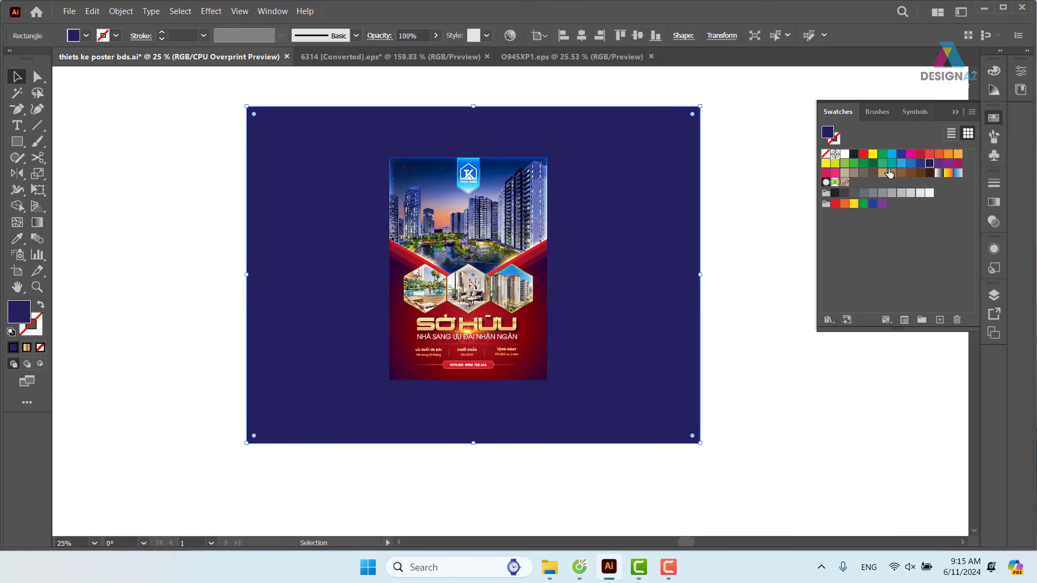
pyautogui.click(863, 154)
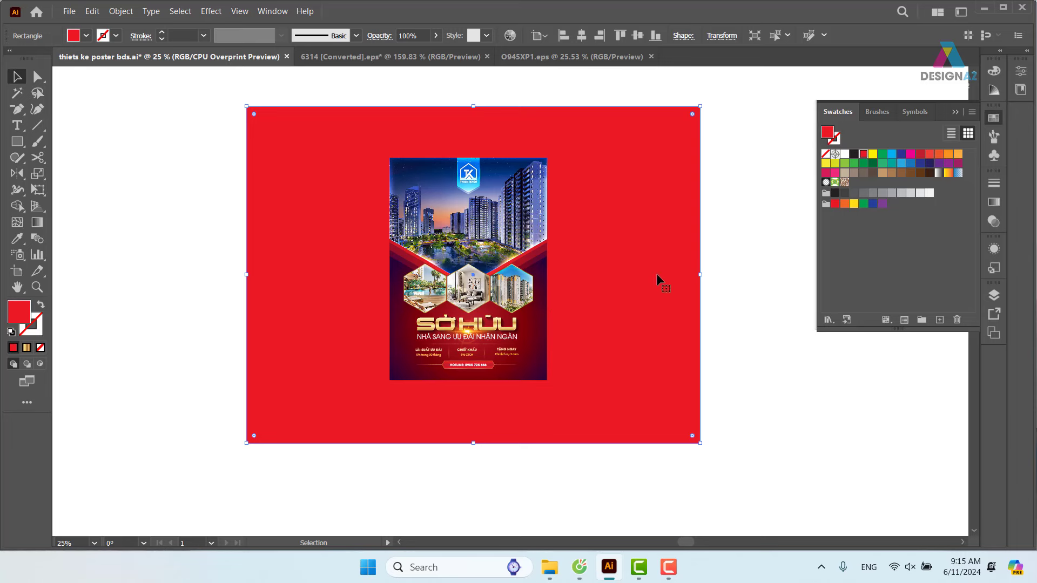
pyautogui.hotkey('ctrl', 'z')
pyautogui.hotkey('ctrl', 'z')
pyautogui.moveTo(681, 329); pyautogui.dragTo(262, 338)
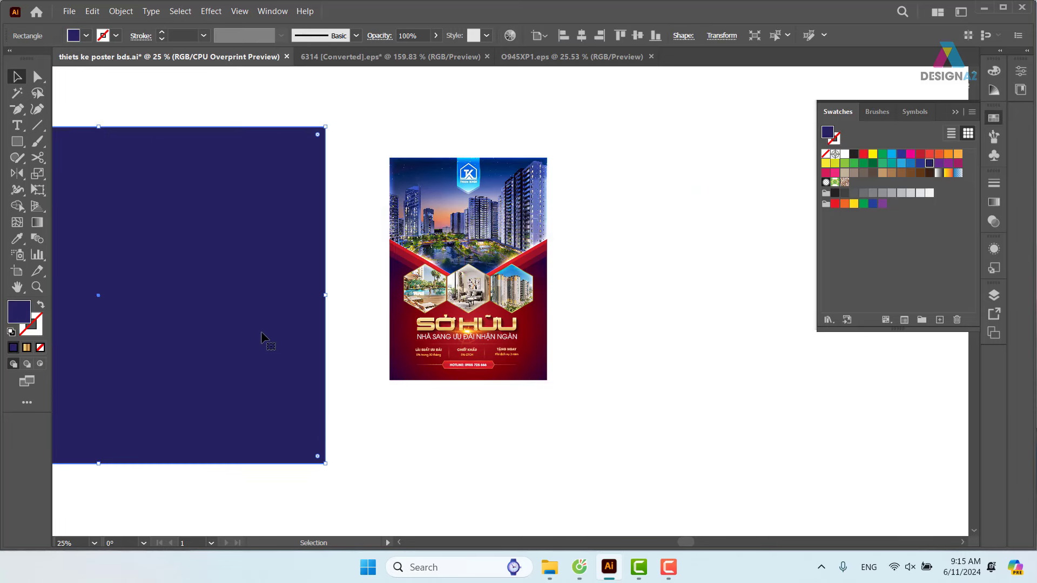
pyautogui.press('Delete')
# Step: Zoom in on the poster and preview it in Full Screen Mode at 50%
pyautogui.press('z')
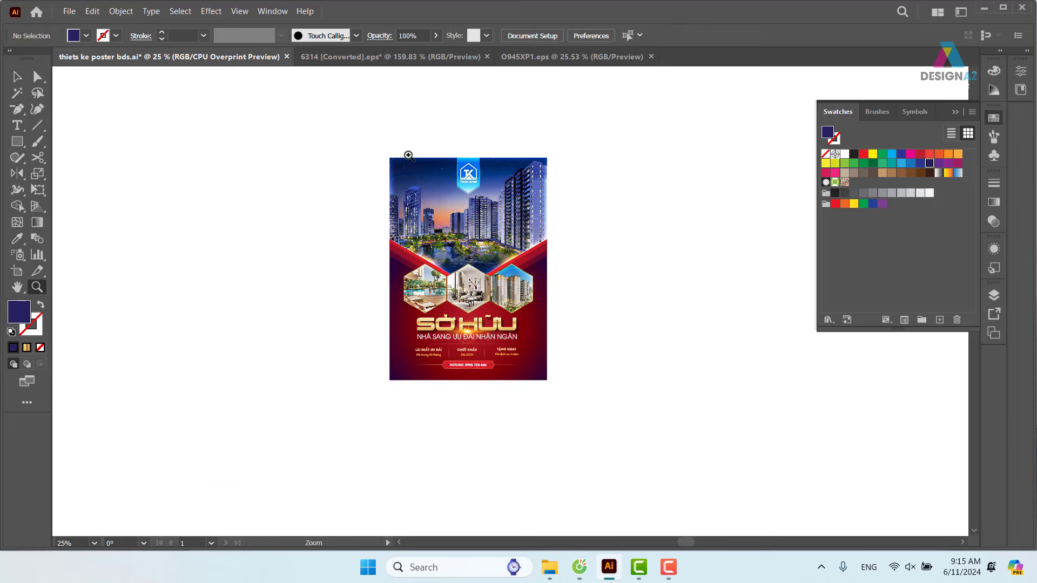
pyautogui.moveTo(390, 153); pyautogui.dragTo(551, 386)
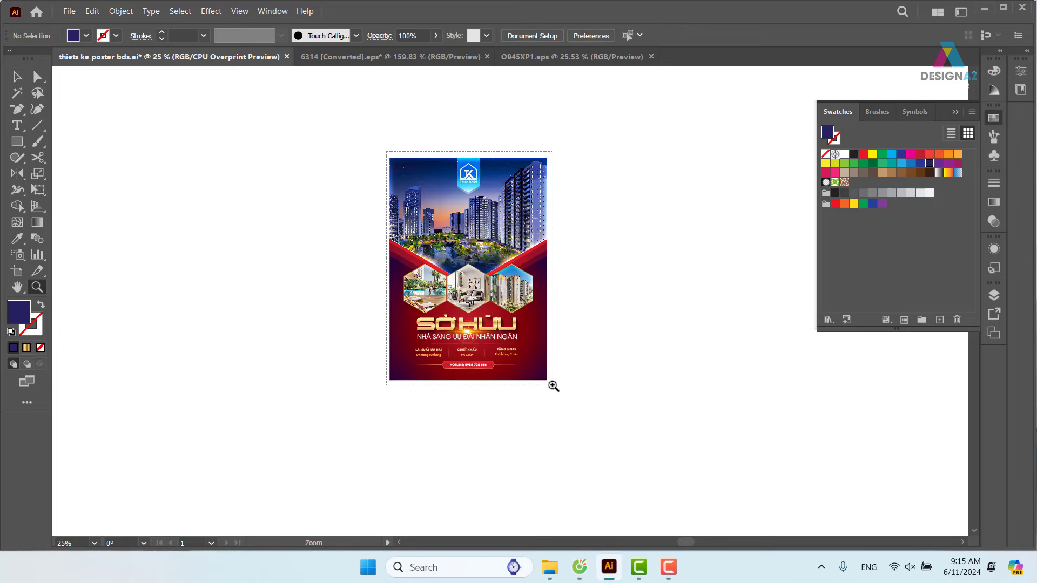
pyautogui.moveTo(705, 414); pyautogui.dragTo(664, 408)
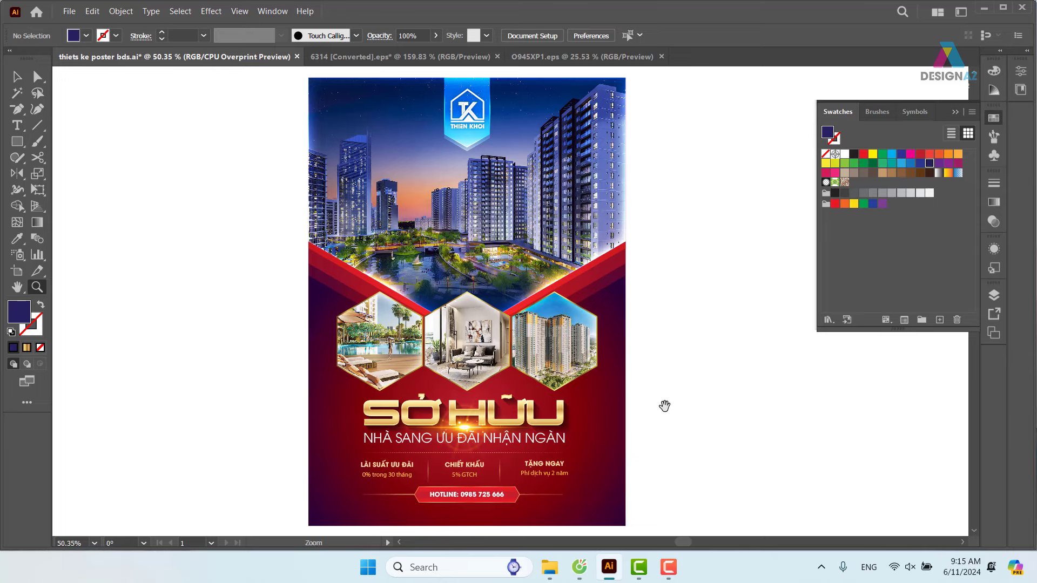
pyautogui.press('f')
pyautogui.press('f')
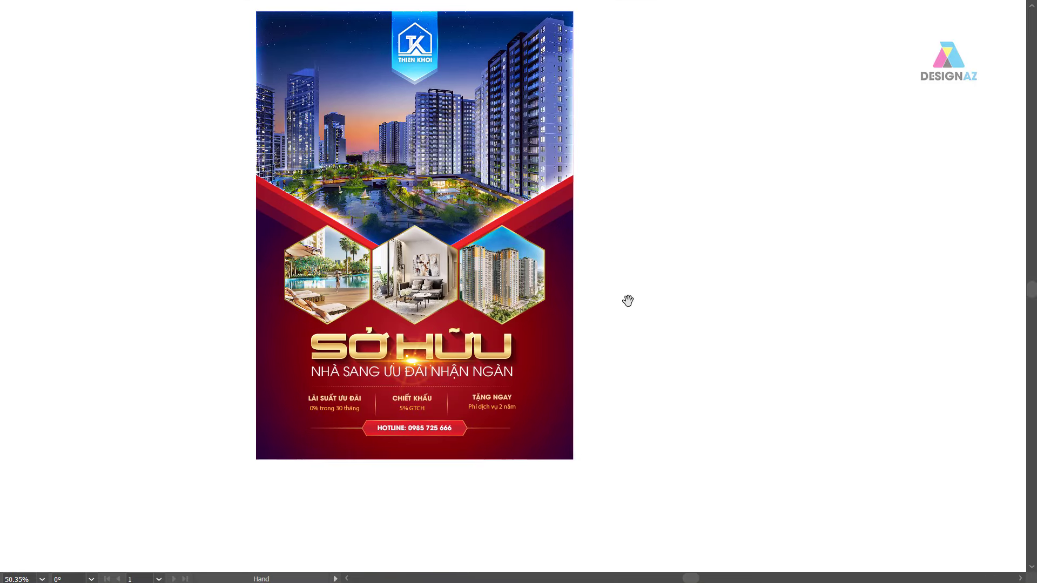
pyautogui.moveTo(628, 301); pyautogui.dragTo(683, 322)
pyautogui.hotkey('ctrl', '=')
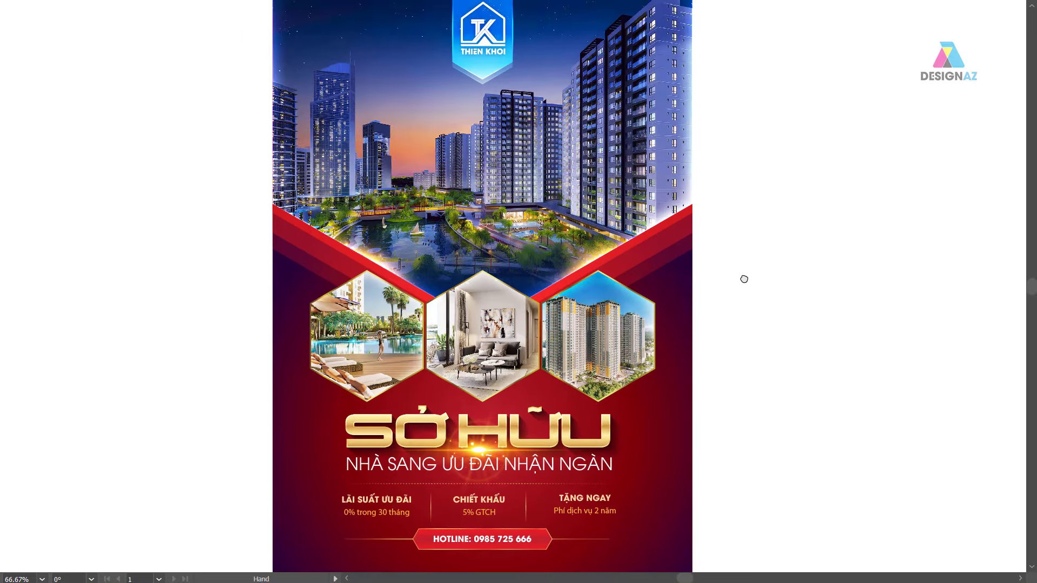
pyautogui.hotkey('ctrl', '-')
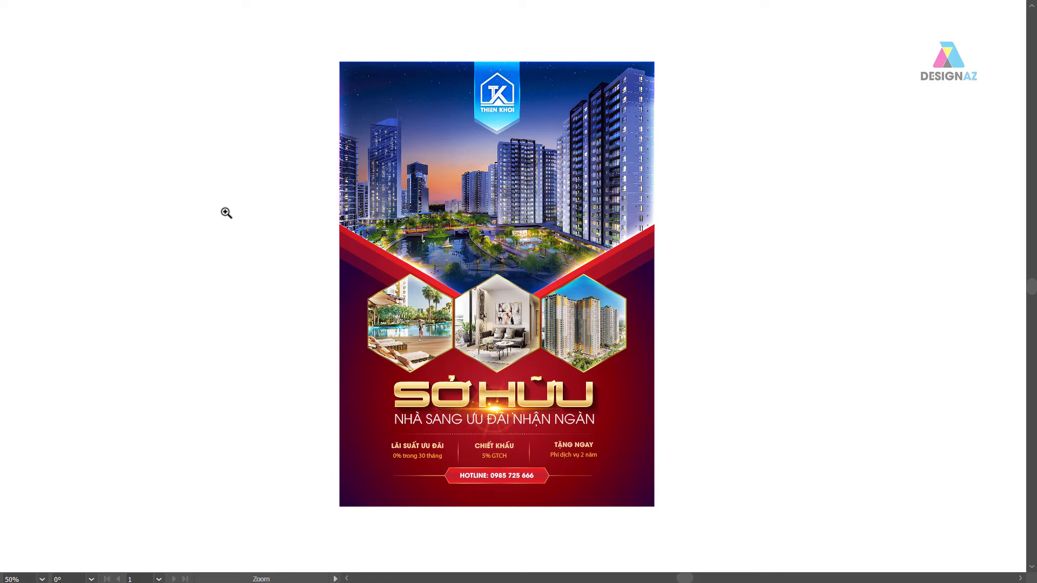
# Step: In 6314 [Converted].eps, move the bottom light-streaks group up and right
pyautogui.press('Escape')
pyautogui.click(397, 58)
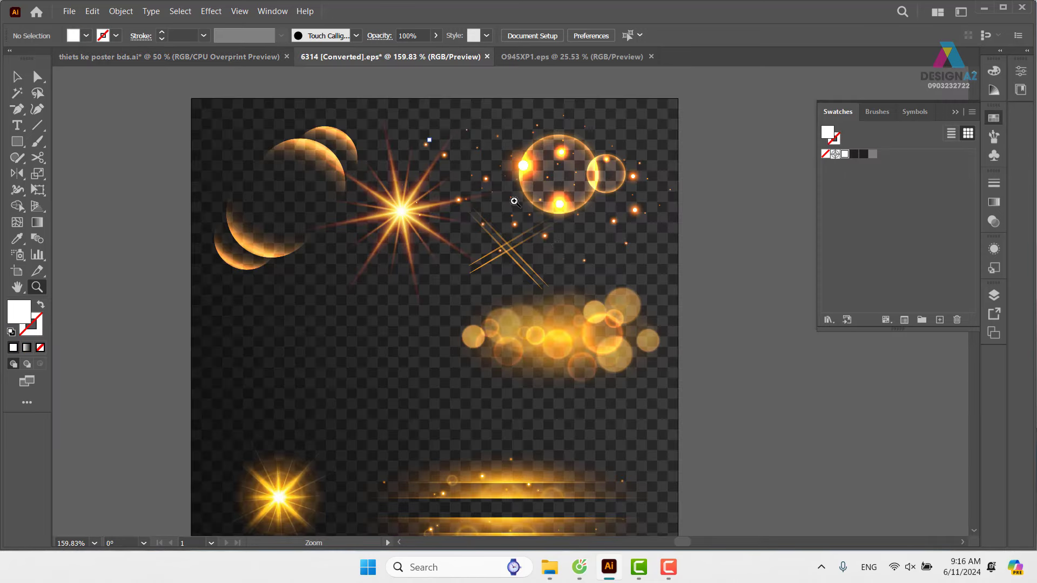
pyautogui.click(17, 76)
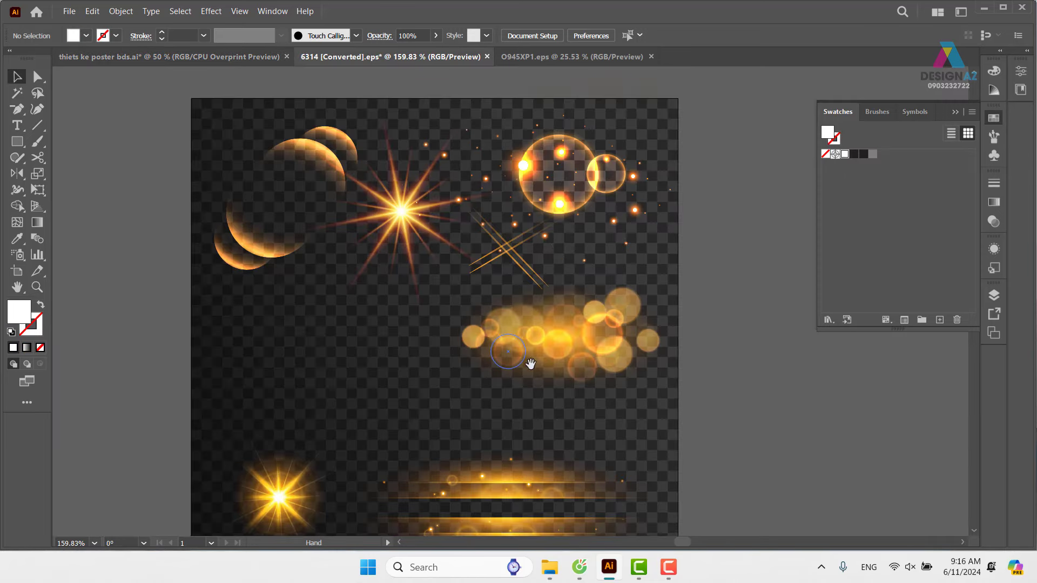
pyautogui.moveTo(531, 364); pyautogui.dragTo(556, 182)
pyautogui.click(573, 312)
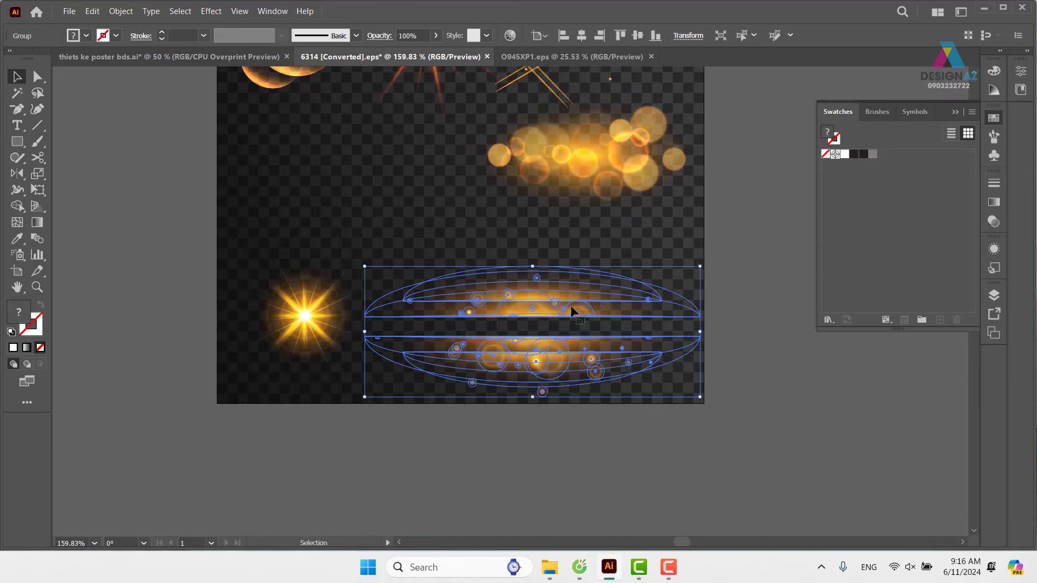
pyautogui.moveTo(572, 313)
pyautogui.mouseDown()
pyautogui.moveTo(590, 237)
pyautogui.moveTo(550, 325)
pyautogui.moveTo(556, 409)
pyautogui.mouseUp()
pyautogui.click(688, 258)
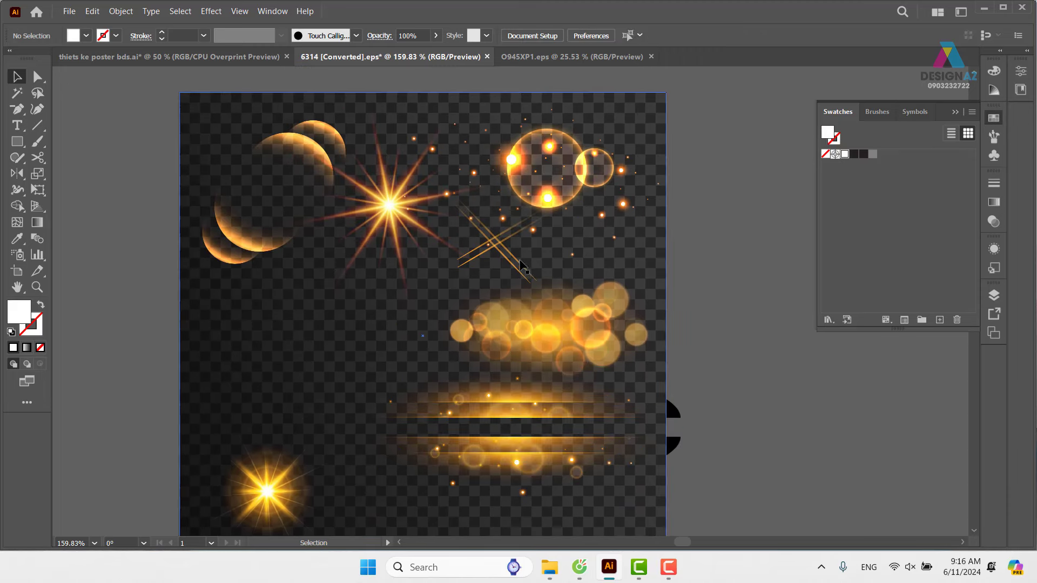
# Step: Select the light-streak paths and the top arc glow group in the light-effects document
pyautogui.scroll(-3, 520, 265)
pyautogui.scroll(-3, 476, 267)
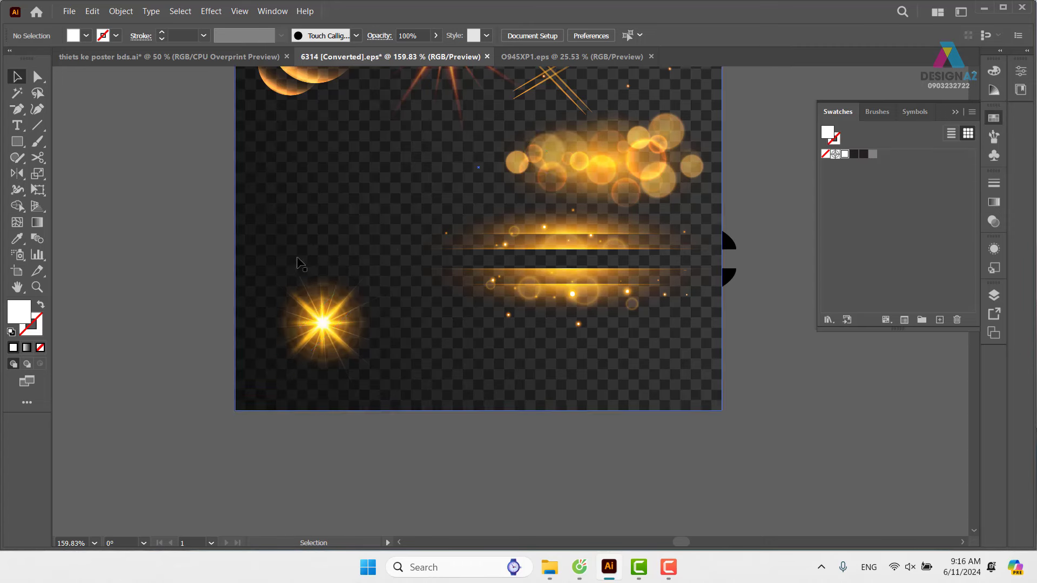
pyautogui.press('a')
pyautogui.click(389, 286)
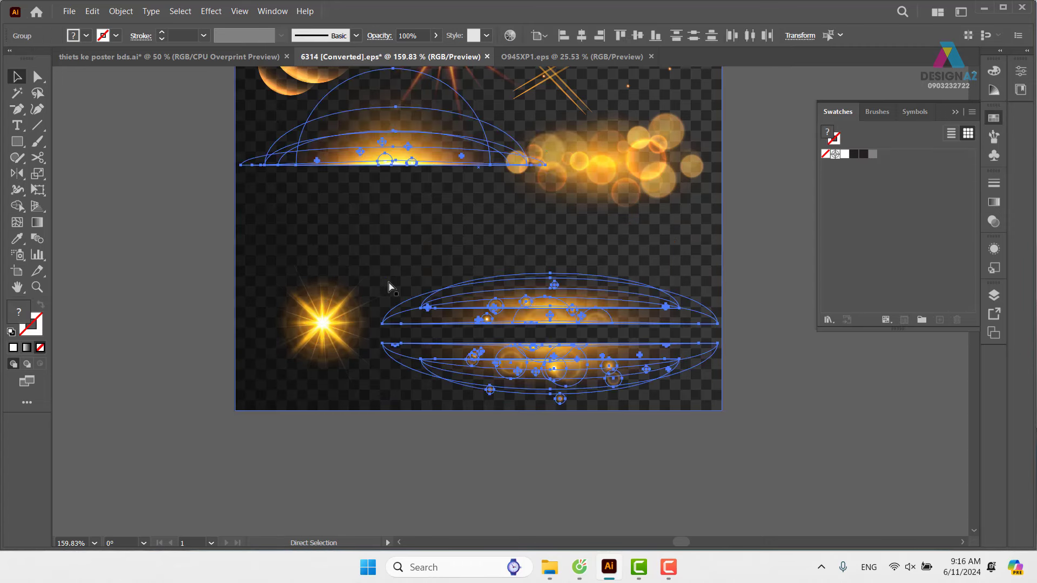
pyautogui.press('v')
pyautogui.click(161, 209)
pyautogui.click(382, 161)
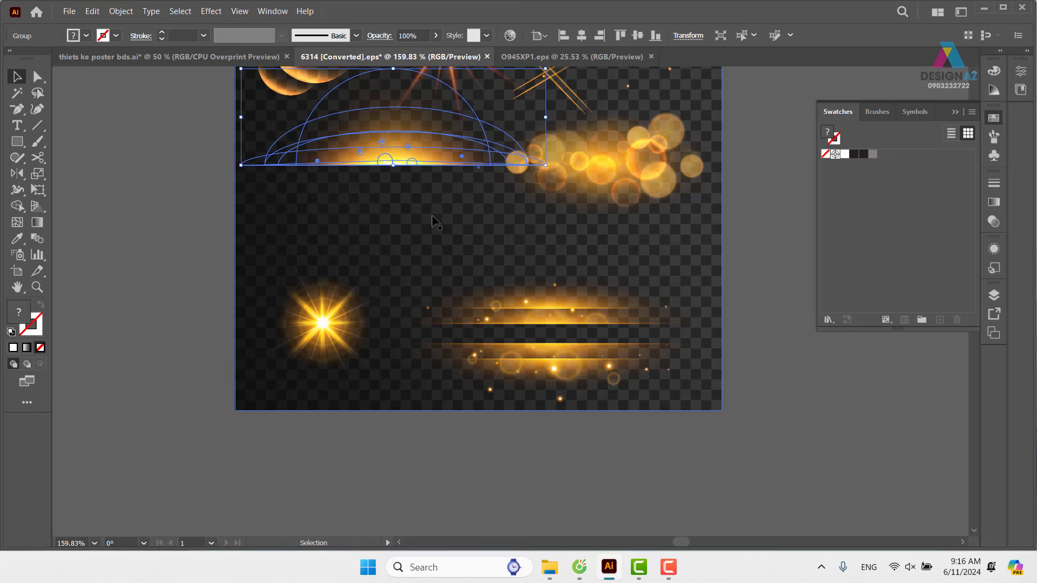
pyautogui.press('a')
# Step: In the poster document, move the dome glow group above the poster and reflect it vertically
pyautogui.click(205, 139)
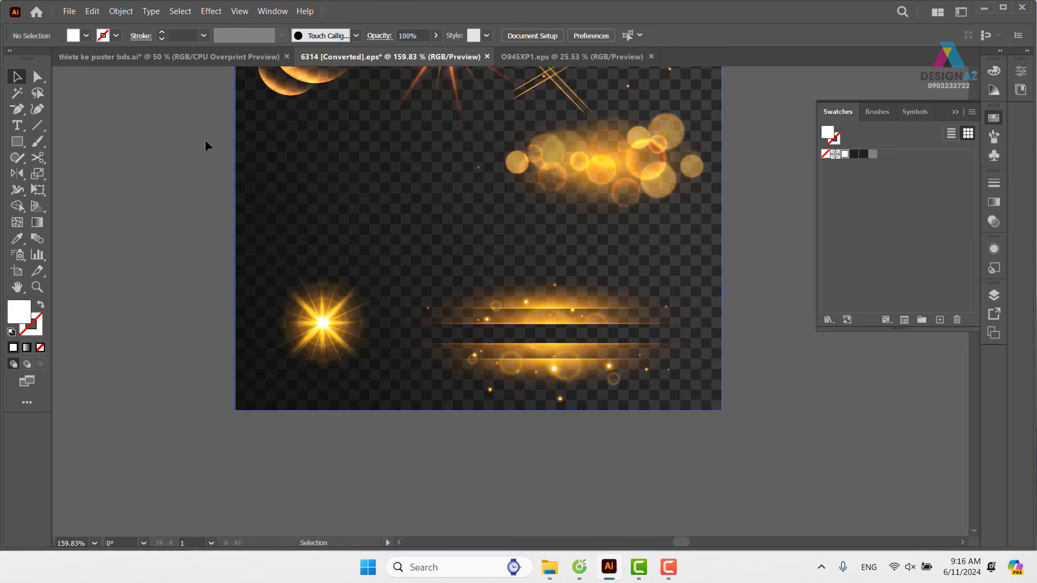
pyautogui.click(181, 56)
pyautogui.press('v')
pyautogui.click(540, 306)
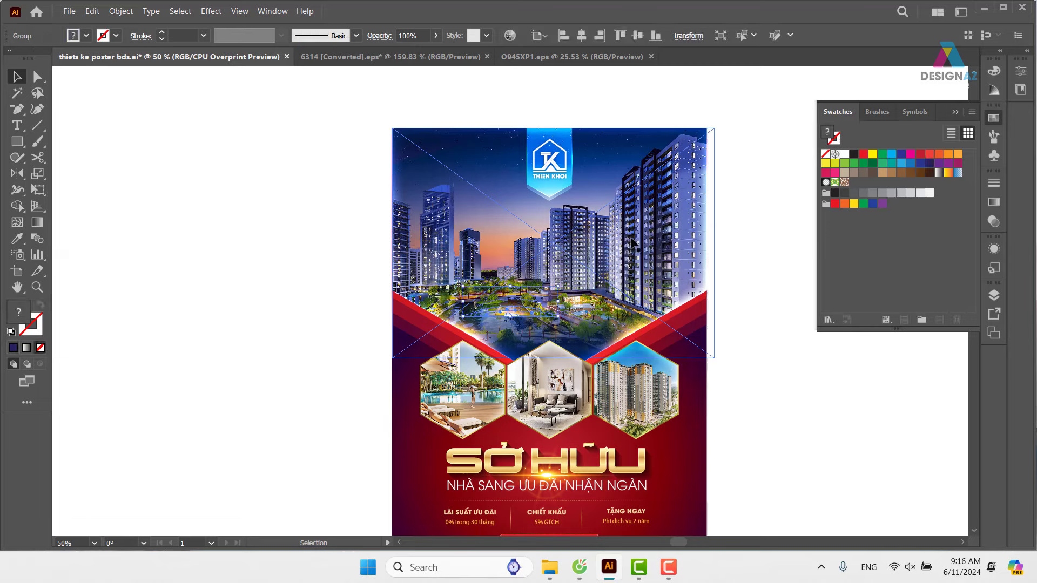
pyautogui.moveTo(558, 296); pyautogui.dragTo(601, 135)
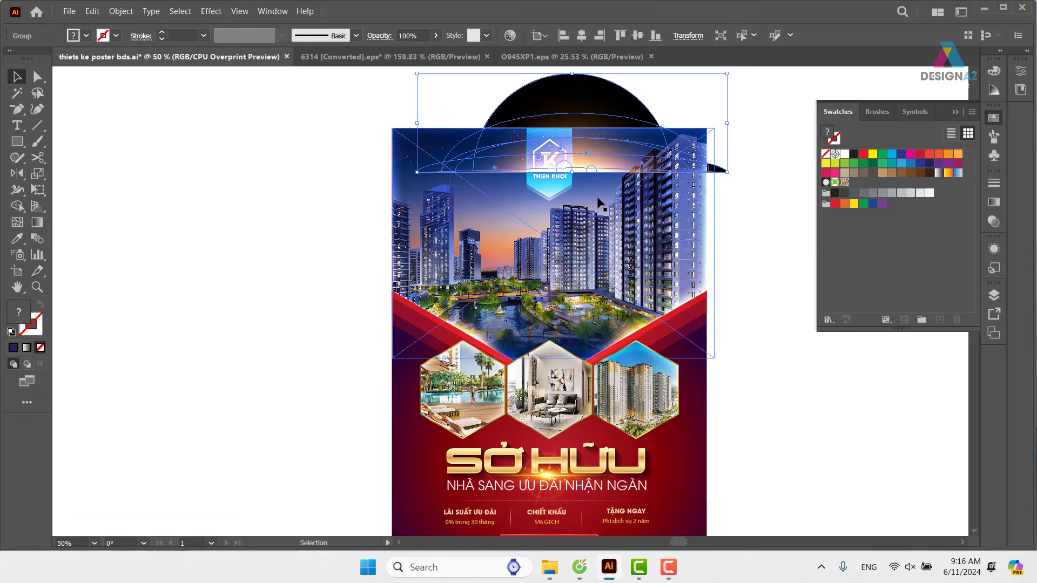
pyautogui.press('o')
pyautogui.moveTo(594, 206); pyautogui.dragTo(249, 221)
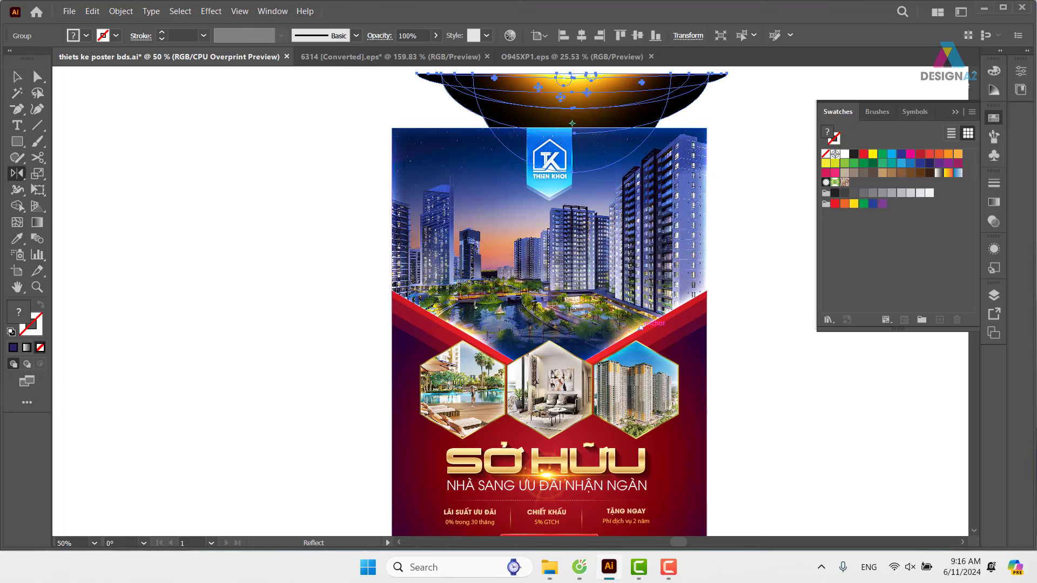
# Step: Align the dome's top edge with the top of the poster photo group
pyautogui.click(17, 77)
pyautogui.scroll(3, 408, 253)
pyautogui.hscroll(2, 408, 253)
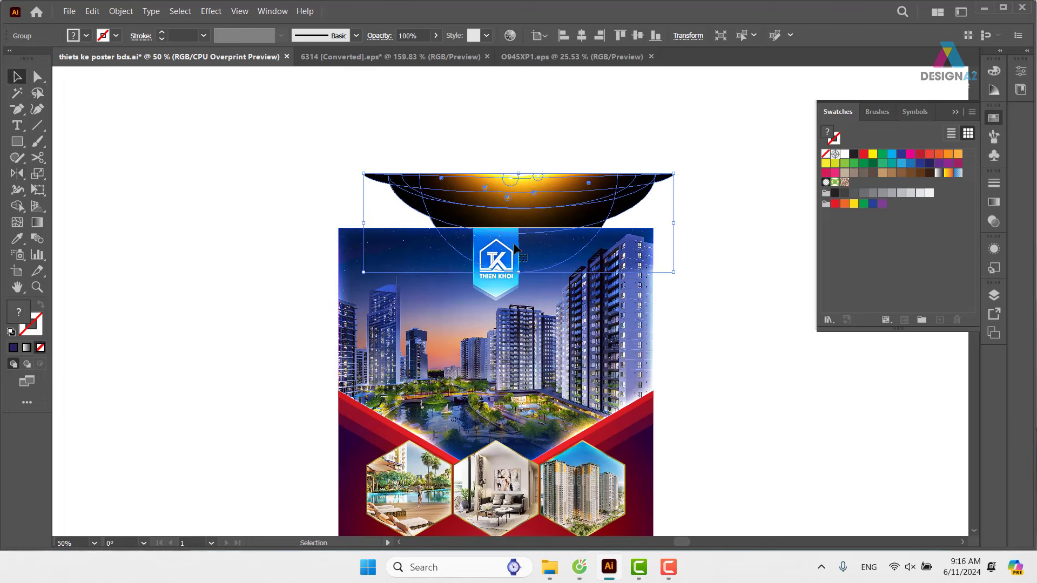
pyautogui.keyDown('shift'); pyautogui.click(408, 253); pyautogui.keyUp('shift')
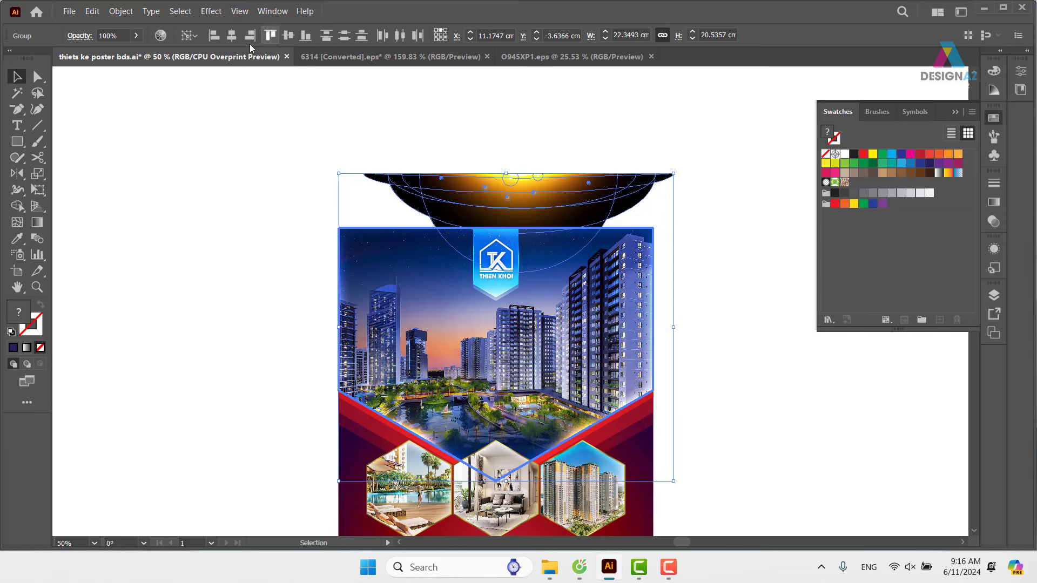
pyautogui.click(271, 38)
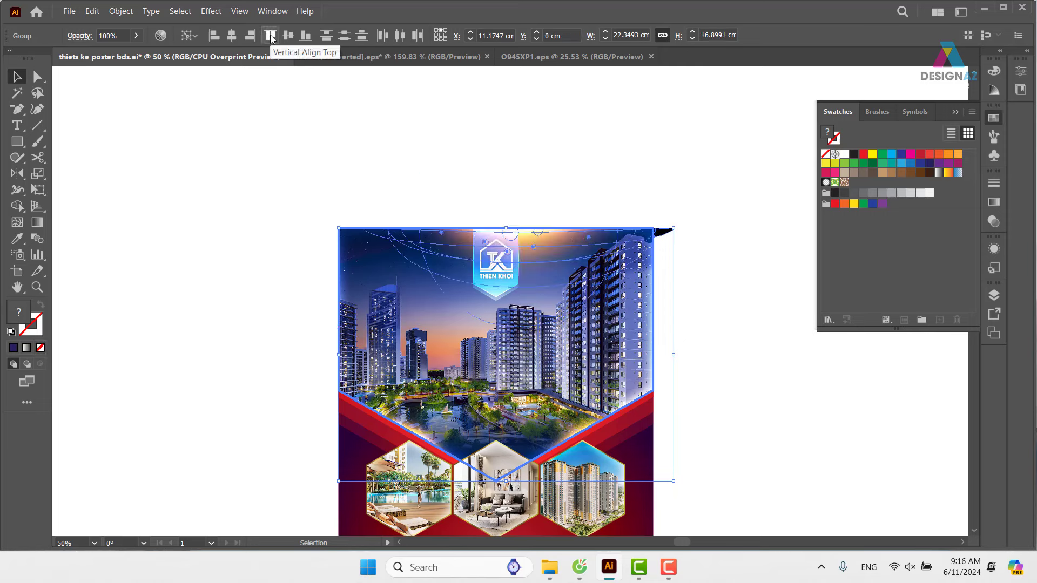
pyautogui.click(432, 131)
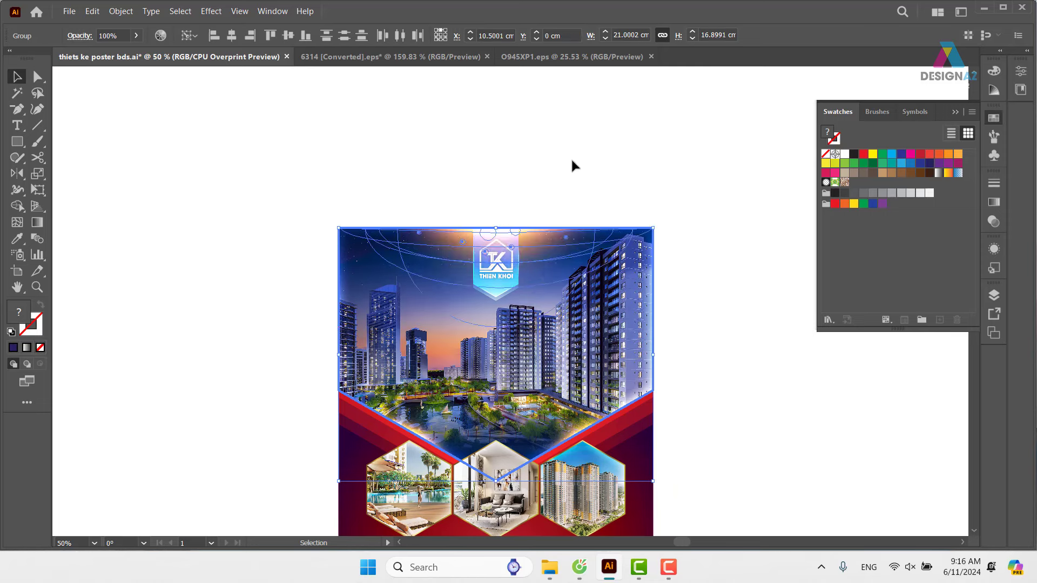
# Step: Scale the dome overlay flatter vertically and wider from its centre
pyautogui.scroll(-3, 702, 194)
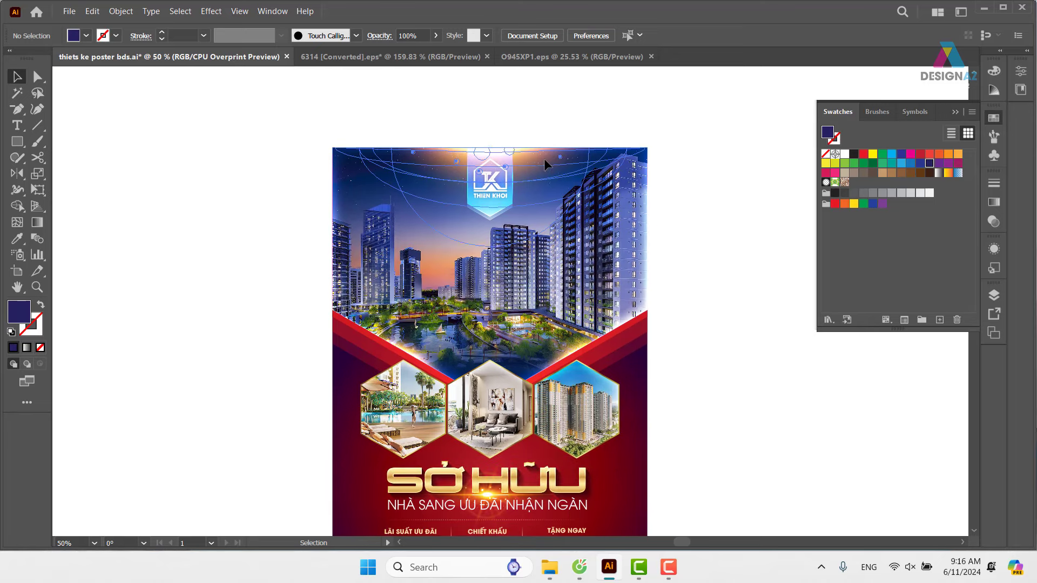
pyautogui.click(495, 266)
pyautogui.moveTo(489, 247); pyautogui.dragTo(489, 204)
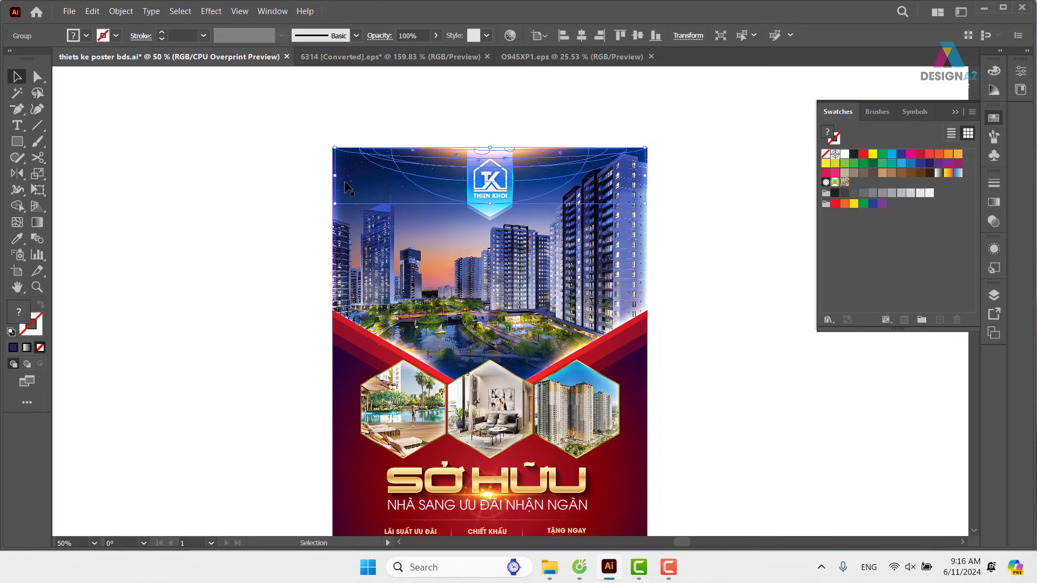
pyautogui.moveTo(336, 177); pyautogui.dragTo(283, 181)
pyautogui.hotkey('alt', 'shift')
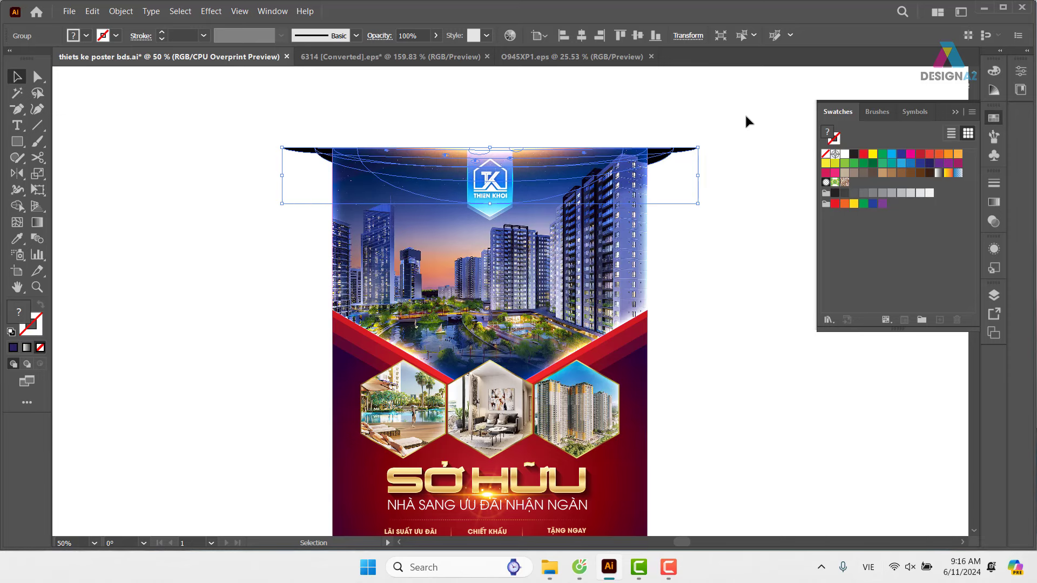
pyautogui.click(740, 124)
# Step: Inspect the poster's lower part and the black arc group, then zoom to the logo
pyautogui.moveTo(700, 233); pyautogui.dragTo(650, 189)
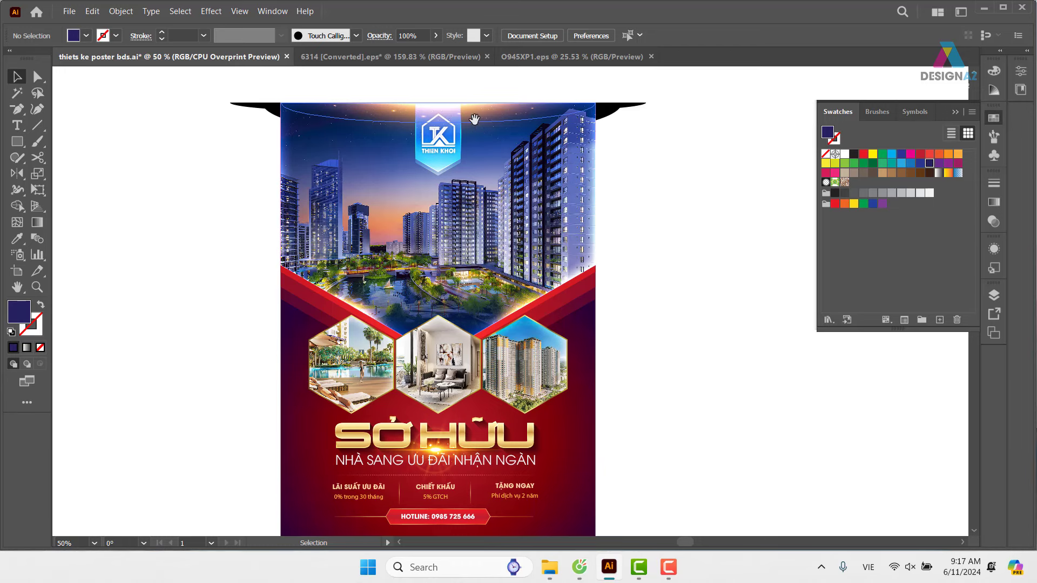
pyautogui.hscroll(5, 505, 179)
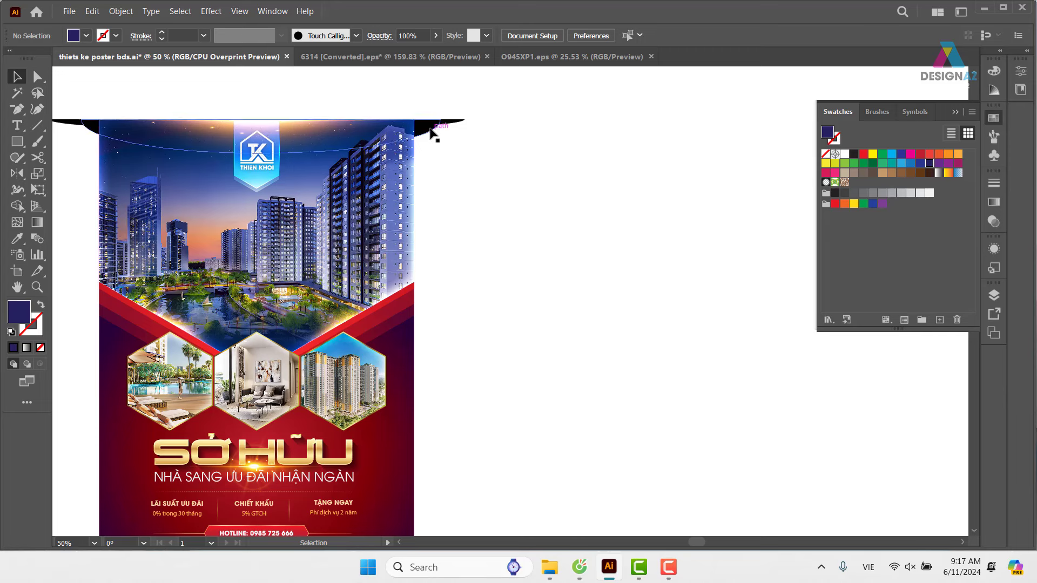
pyautogui.click(432, 134)
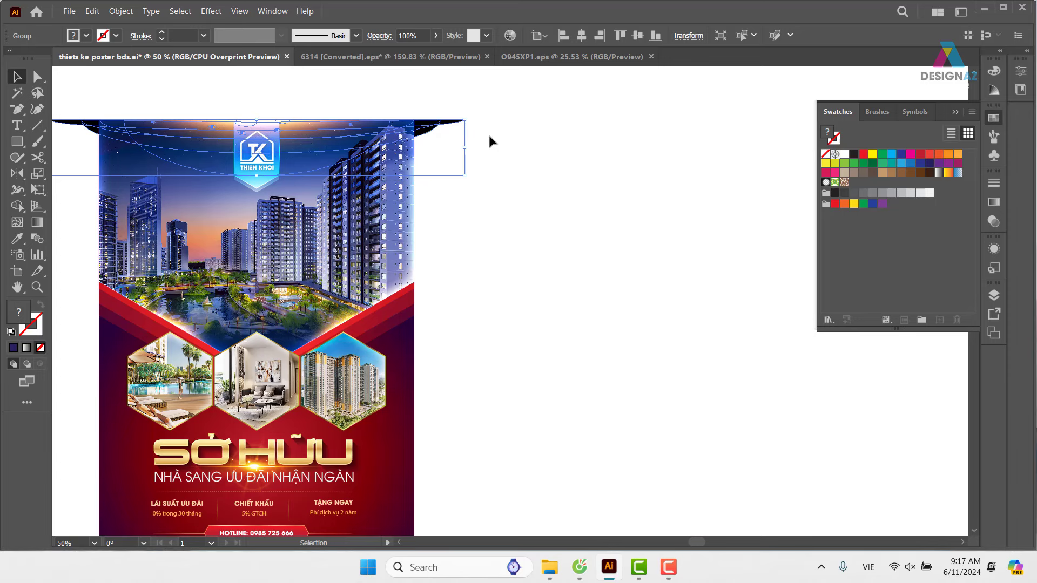
pyautogui.click(500, 151)
pyautogui.moveTo(446, 219); pyautogui.dragTo(572, 250)
# Step: Zoom in on the THIEN KHOI logo and nudge the sky lights group upward
pyautogui.press('z')
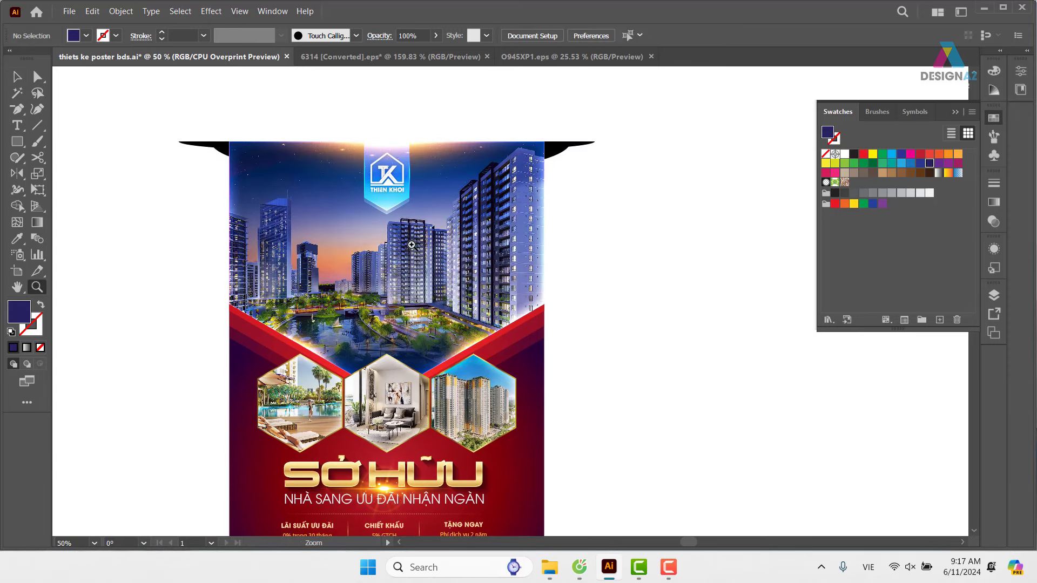
pyautogui.moveTo(329, 173)
pyautogui.mouseDown()
pyautogui.moveTo(583, 312)
pyautogui.moveTo(594, 447)
pyautogui.moveTo(637, 414)
pyautogui.mouseUp()
pyautogui.click(17, 77)
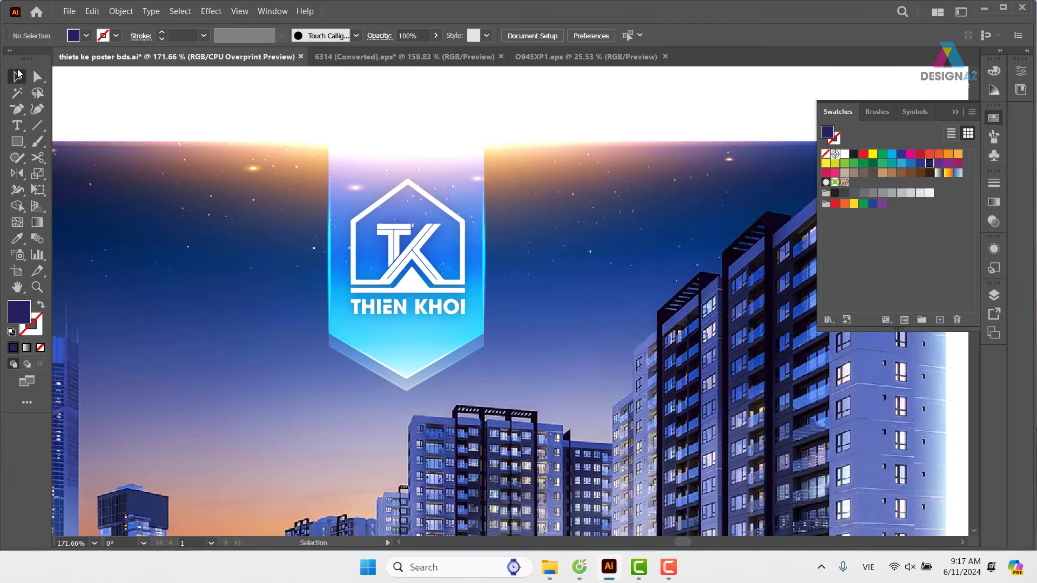
pyautogui.moveTo(543, 164); pyautogui.dragTo(544, 182)
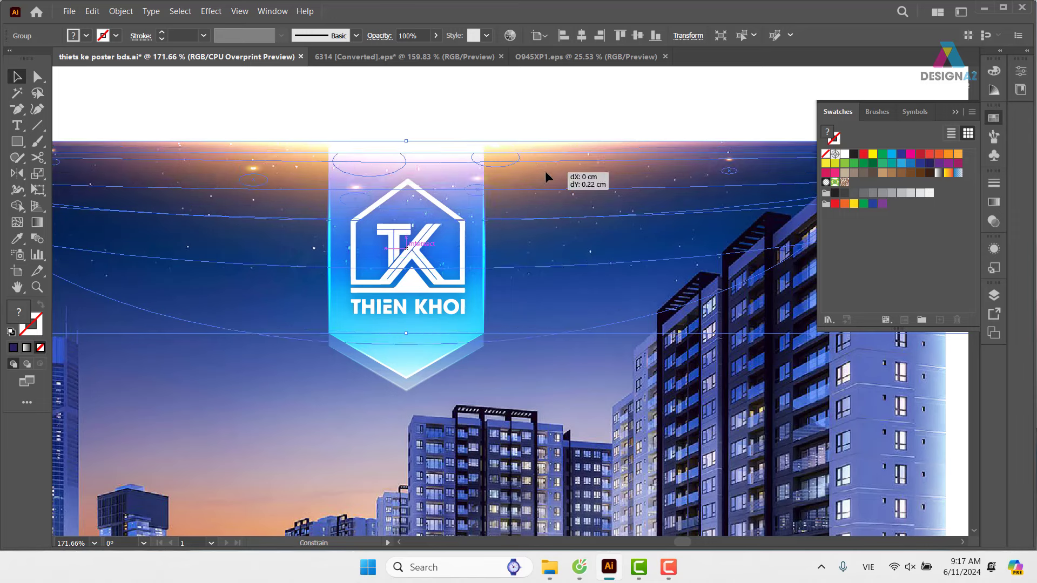
pyautogui.press('Up')
pyautogui.press('Up')
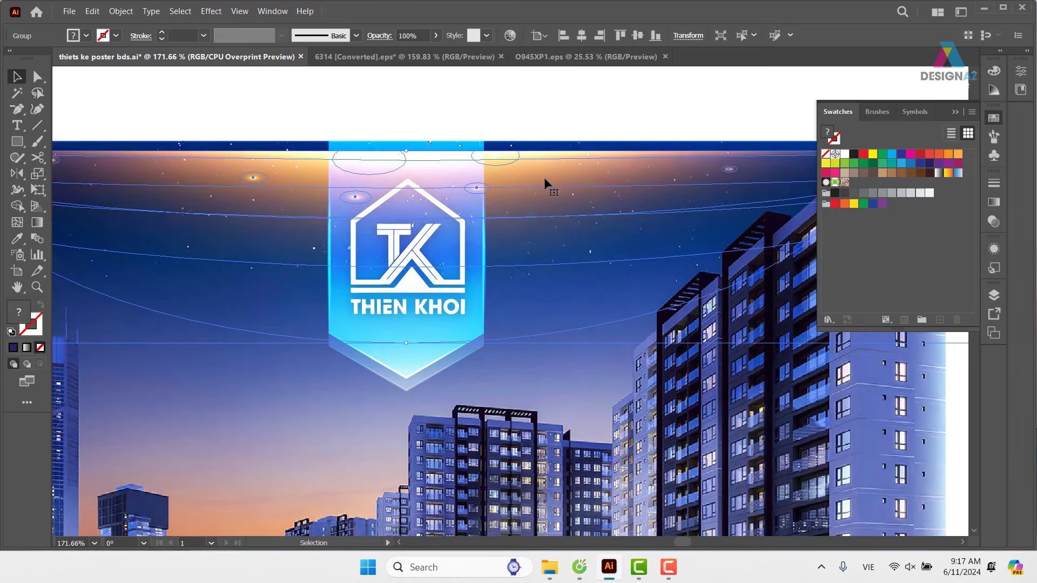
pyautogui.press('Up')
pyautogui.press('Up')
pyautogui.press('Up')
pyautogui.press('Up')
pyautogui.press('Up')
pyautogui.press('Up')
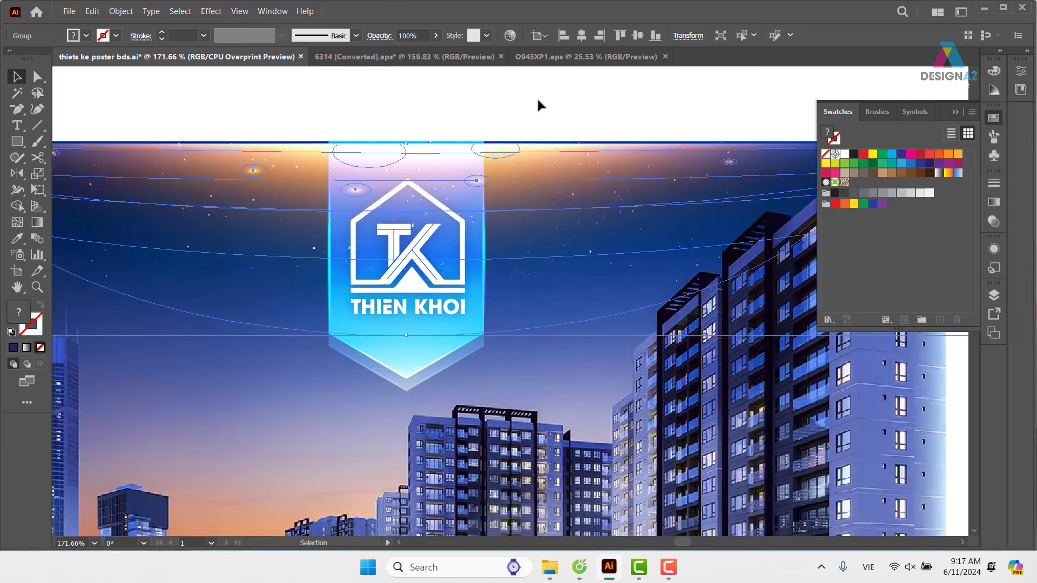
pyautogui.click(537, 103)
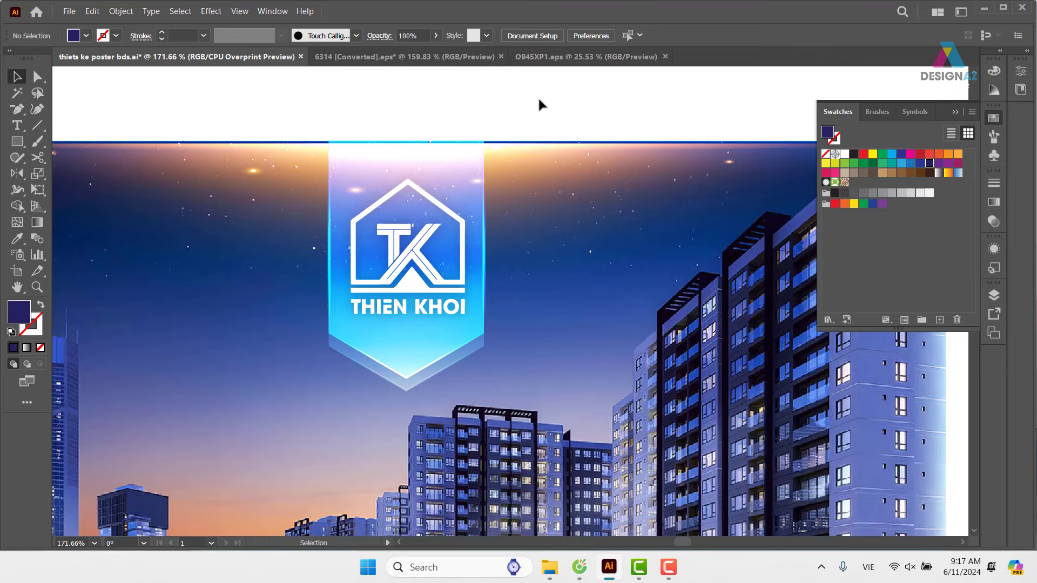
# Step: Draw a rectangle across the poster's top and fill it light blue
pyautogui.scroll(-1, 324, 216)
pyautogui.hscroll(-1, 324, 216)
pyautogui.press('m')
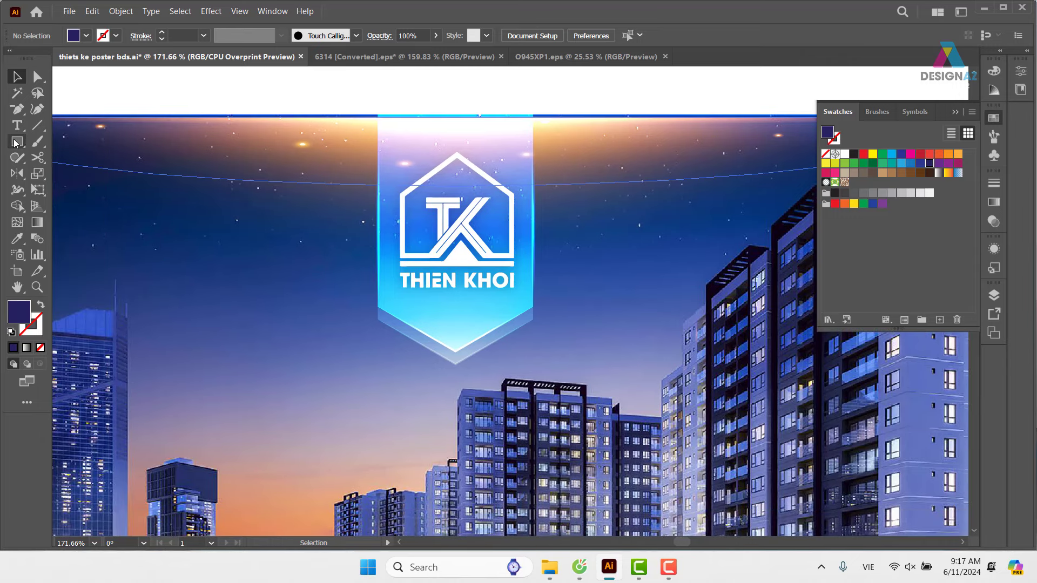
pyautogui.moveTo(92, 117)
pyautogui.mouseDown()
pyautogui.moveTo(601, 267)
pyautogui.moveTo(747, 354)
pyautogui.mouseUp()
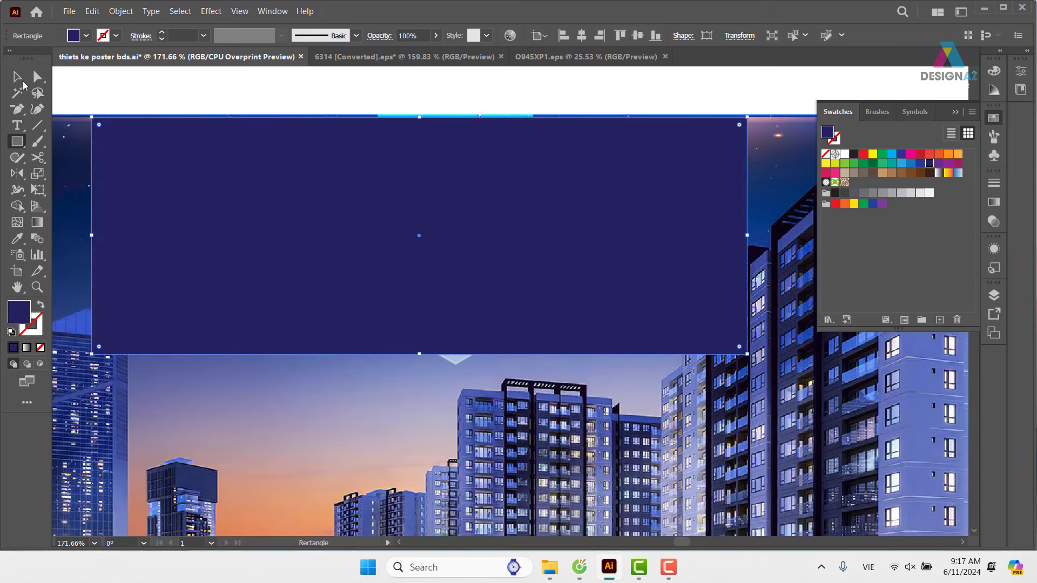
pyautogui.click(19, 75)
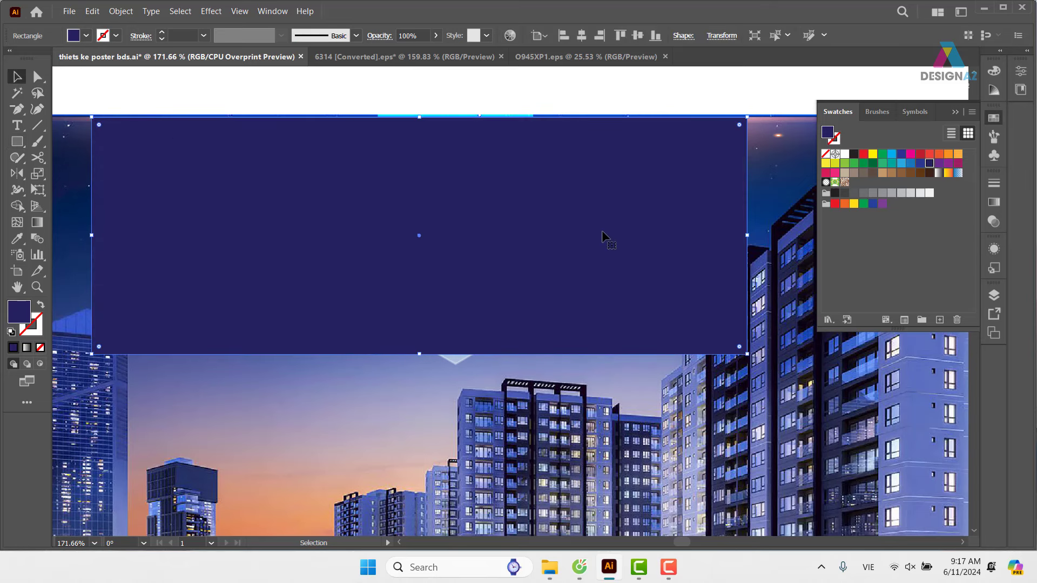
pyautogui.moveTo(601, 230); pyautogui.dragTo(602, 412)
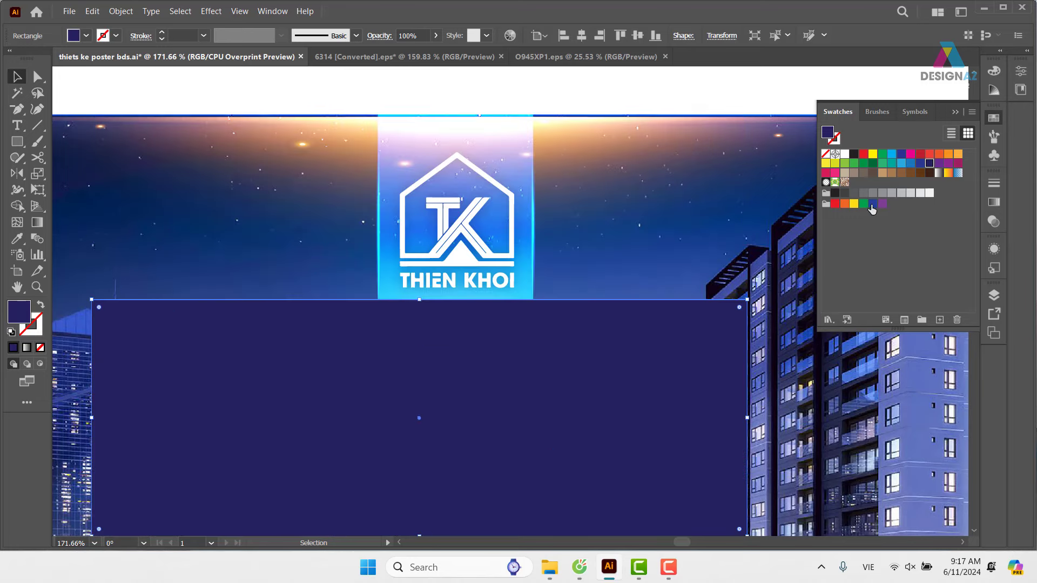
pyautogui.hotkey('ctrl', 'z')
pyautogui.click(901, 162)
pyautogui.click(726, 82)
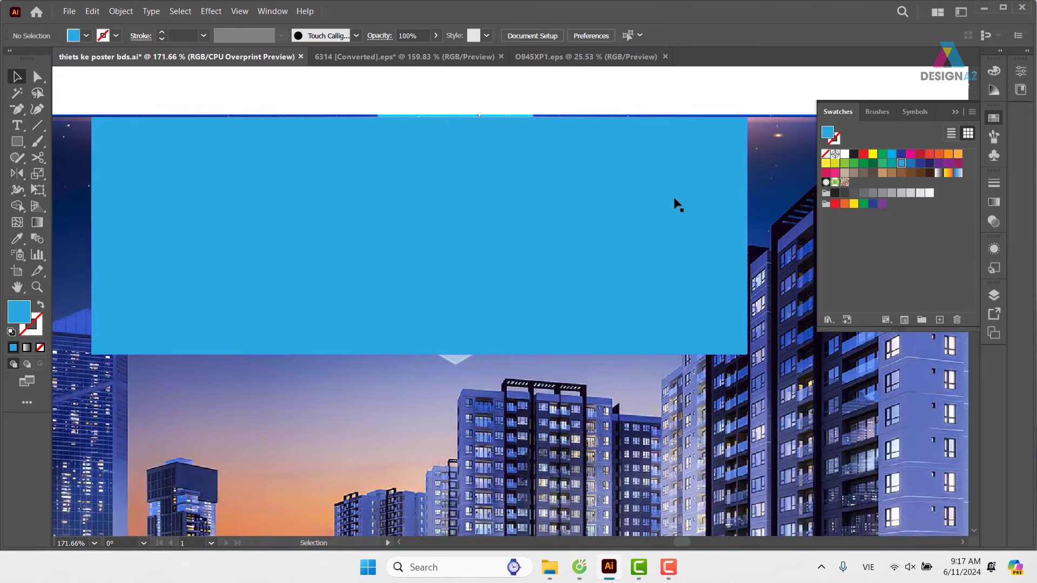
# Step: Adjust the blue rectangle and logo stacking order, then view the poster at 100%
pyautogui.click(653, 224)
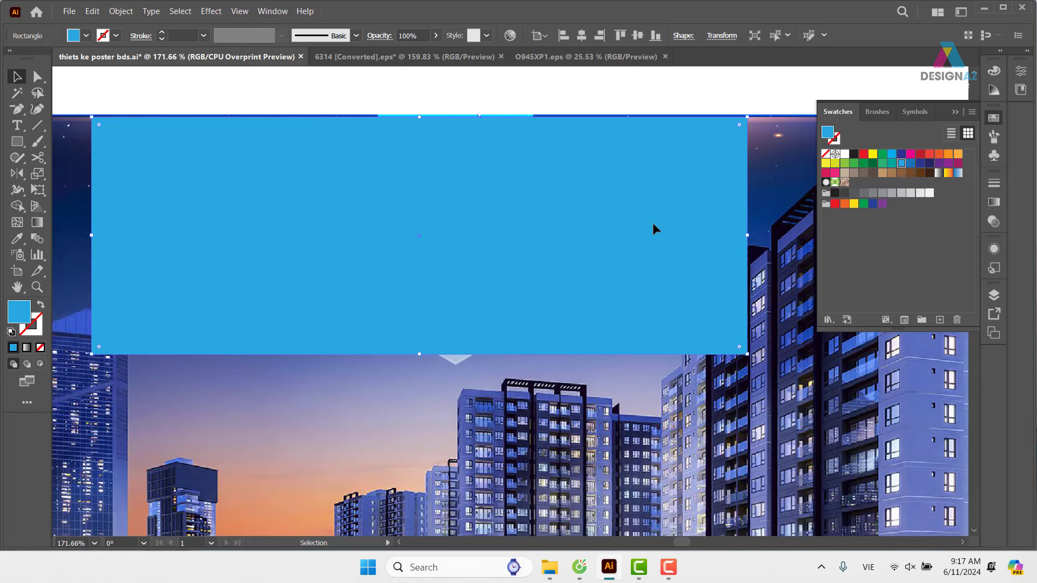
pyautogui.press('a')
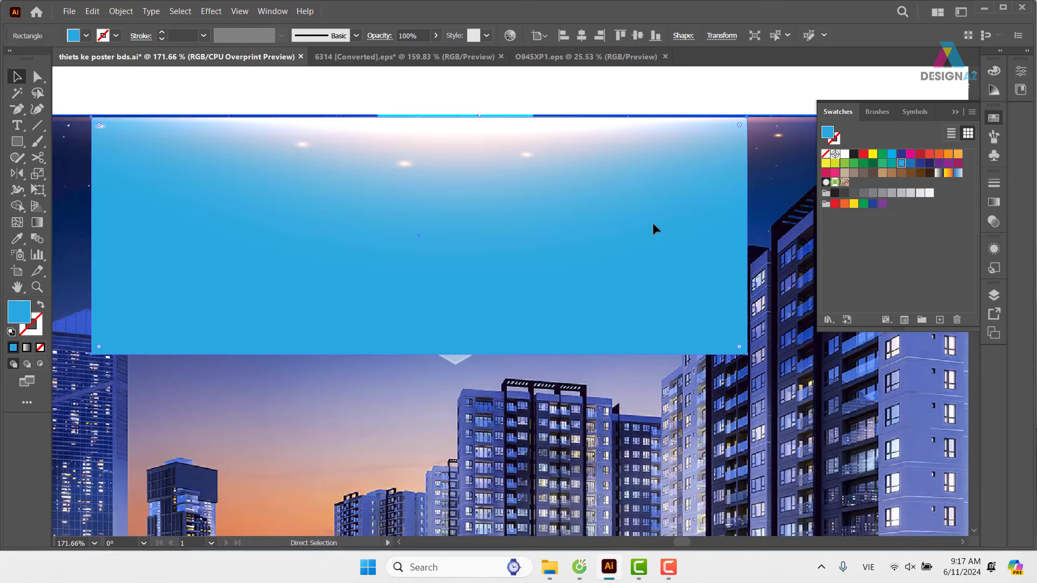
pyautogui.hotkey('ctrl', 'z')
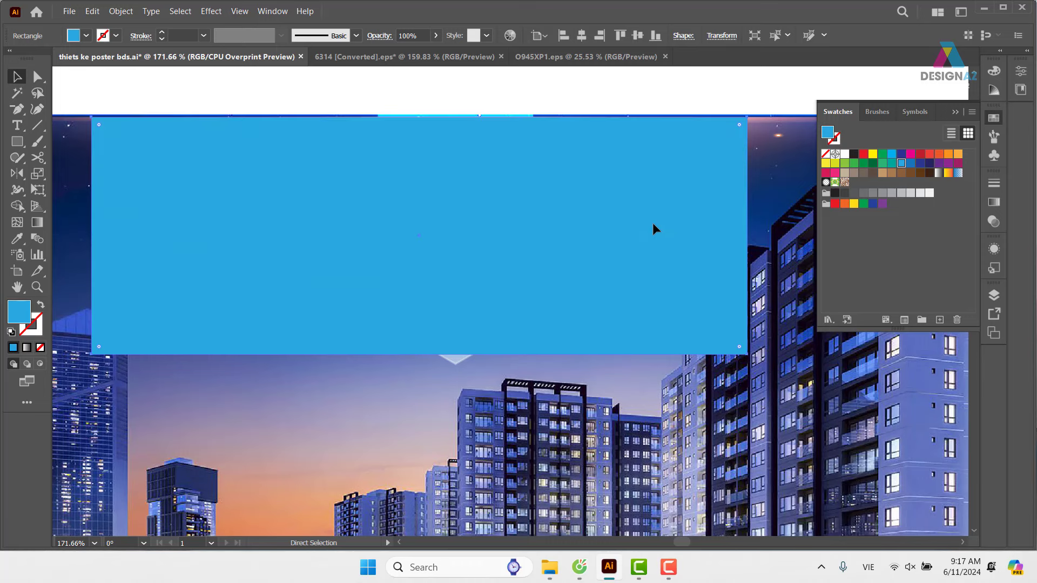
pyautogui.press('v')
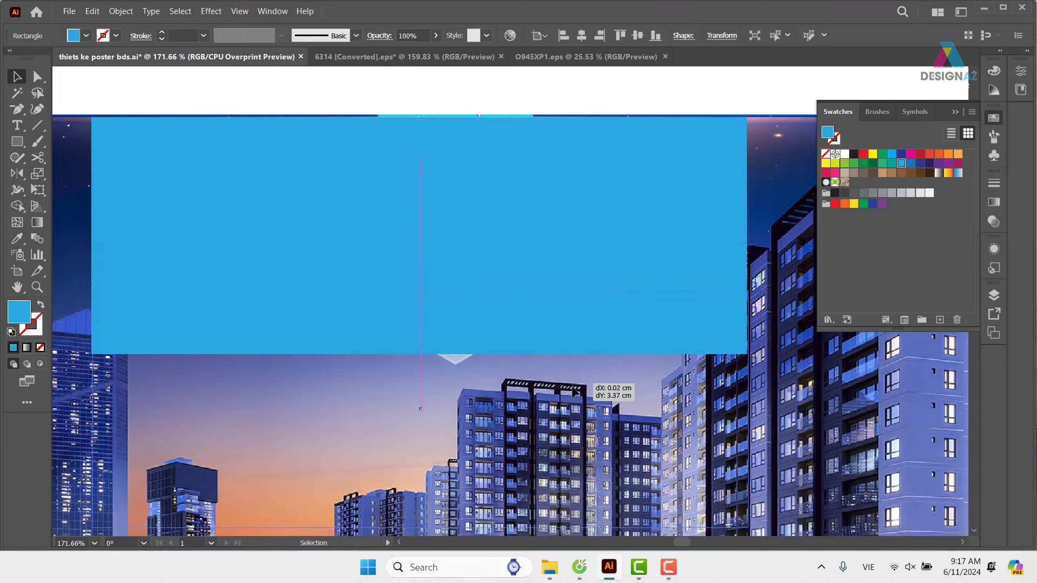
pyautogui.hotkey('ctrl', 'z')
pyautogui.scroll(3, 552, 192)
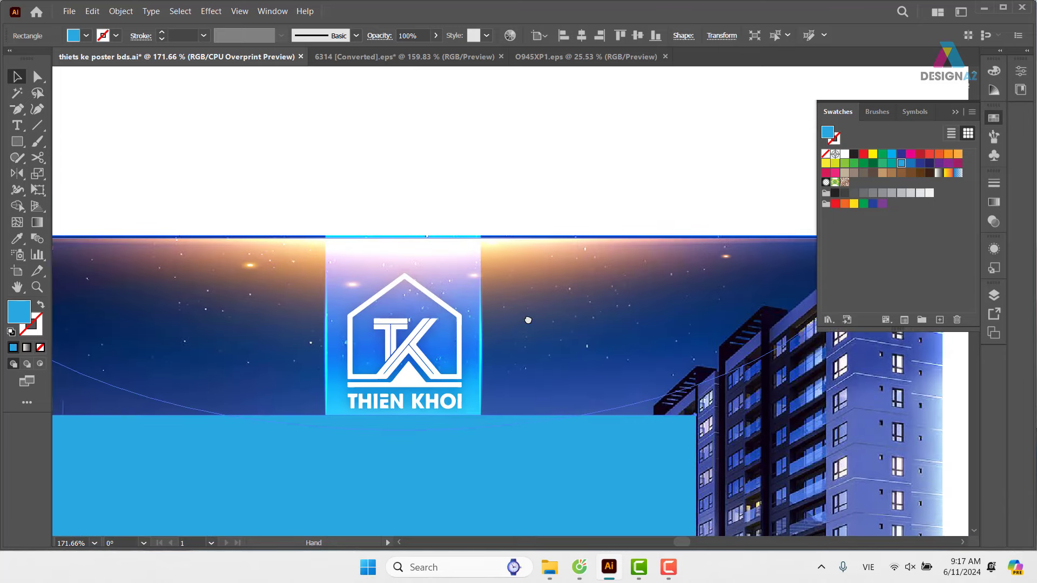
pyautogui.moveTo(292, 100)
pyautogui.mouseDown()
pyautogui.moveTo(458, 231)
pyautogui.moveTo(588, 229)
pyautogui.mouseUp()
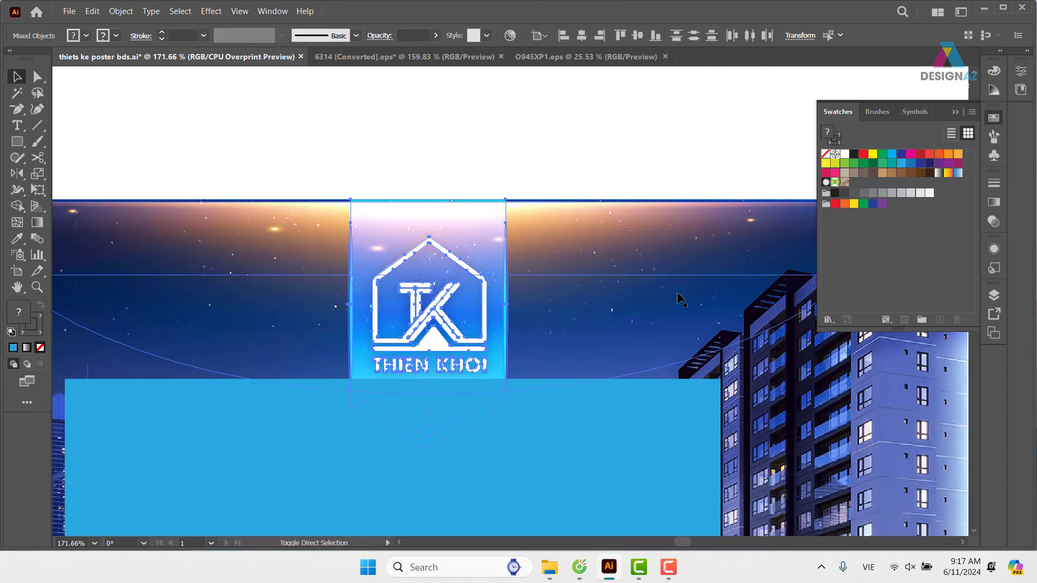
pyautogui.hotkey('ctrl', 'shift', ']')
pyautogui.hotkey('ctrl', 'z')
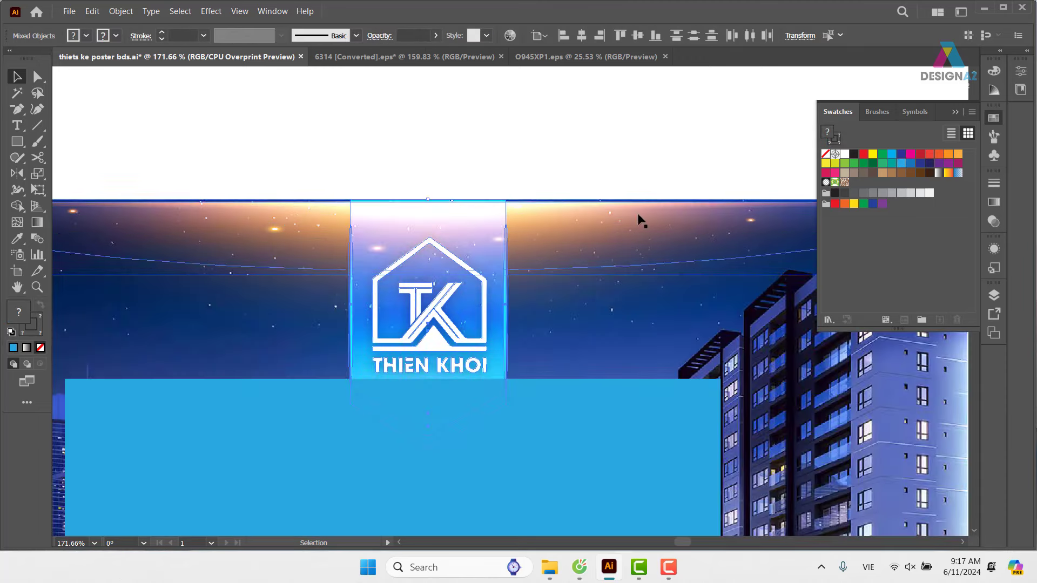
pyautogui.click(641, 160)
pyautogui.hotkey('ctrl', '1')
# Step: Set the blue rectangle aside and reposition the dark arc behind the poster's top edge
pyautogui.hotkey('ctrl', '-')
pyautogui.hotkey('ctrl', '-')
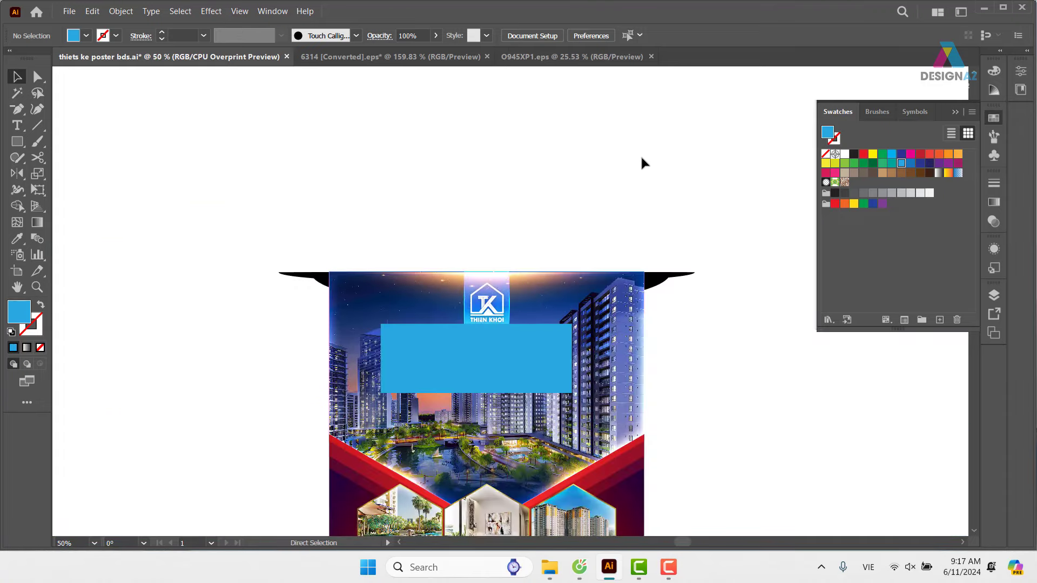
pyautogui.moveTo(544, 357); pyautogui.dragTo(317, 130)
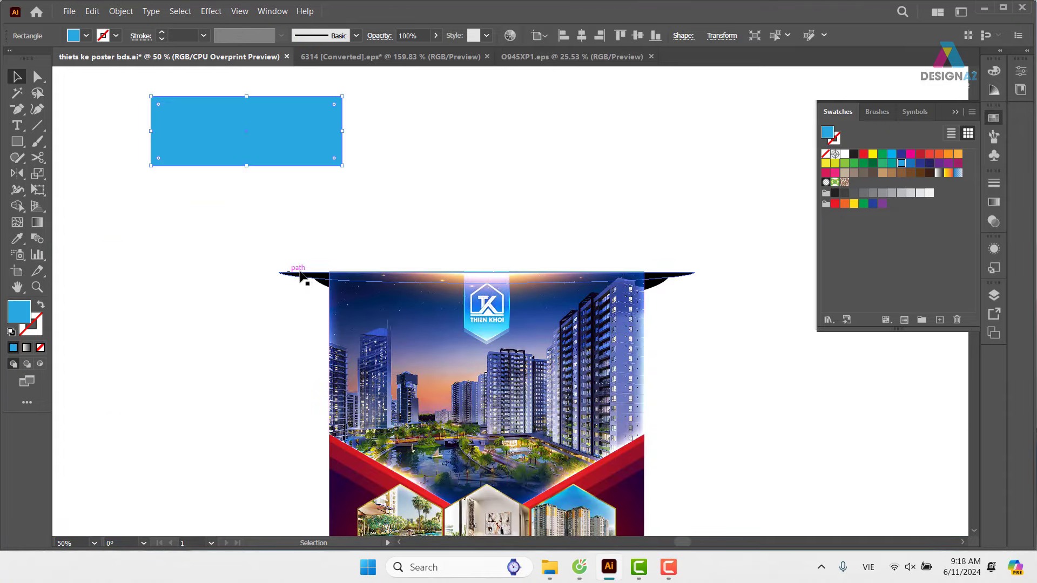
pyautogui.moveTo(310, 281); pyautogui.dragTo(373, 214)
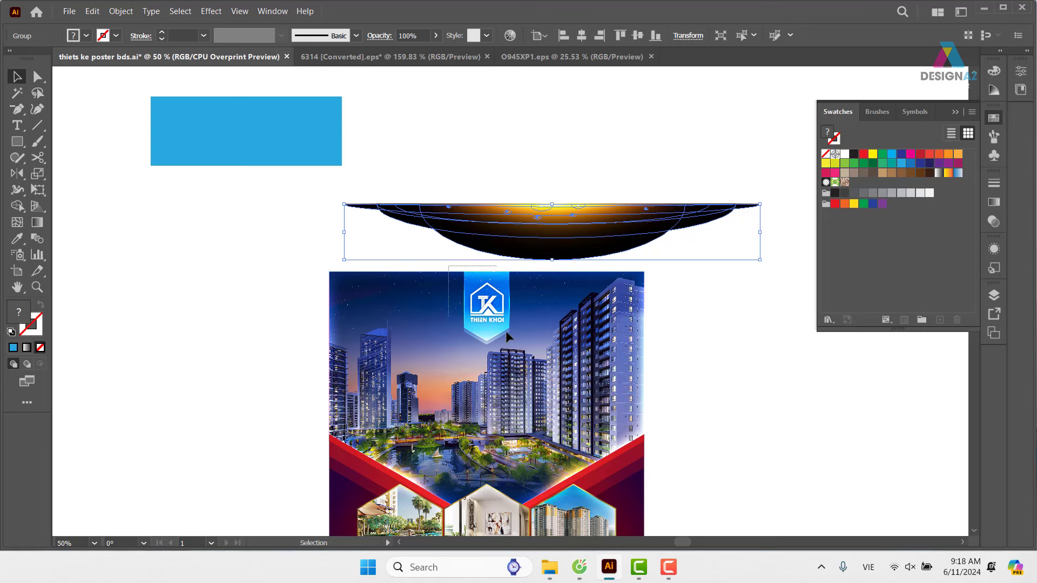
pyautogui.click(521, 358)
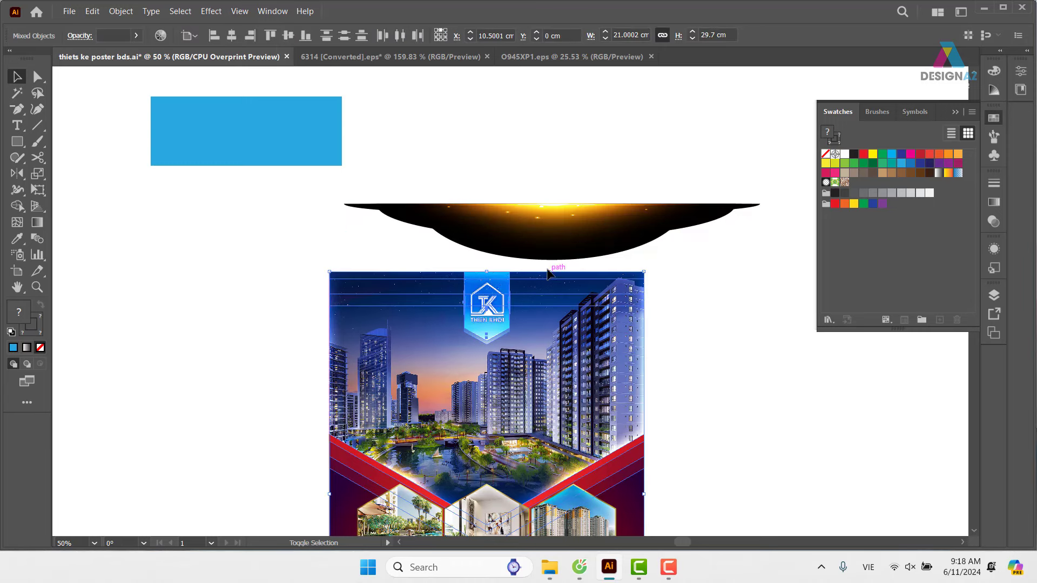
pyautogui.click(555, 341)
pyautogui.press('ctrl')
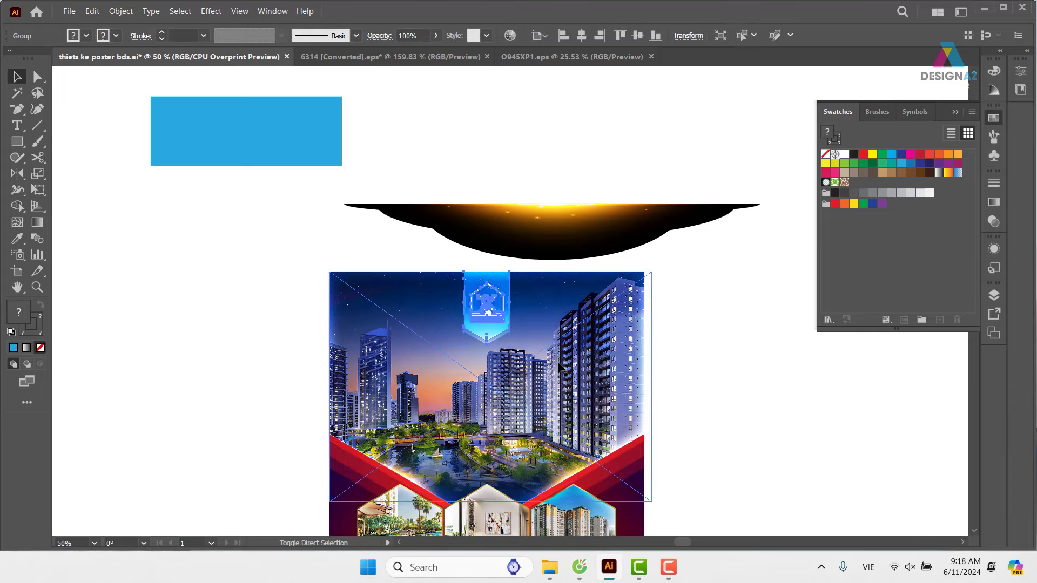
pyautogui.click(278, 209)
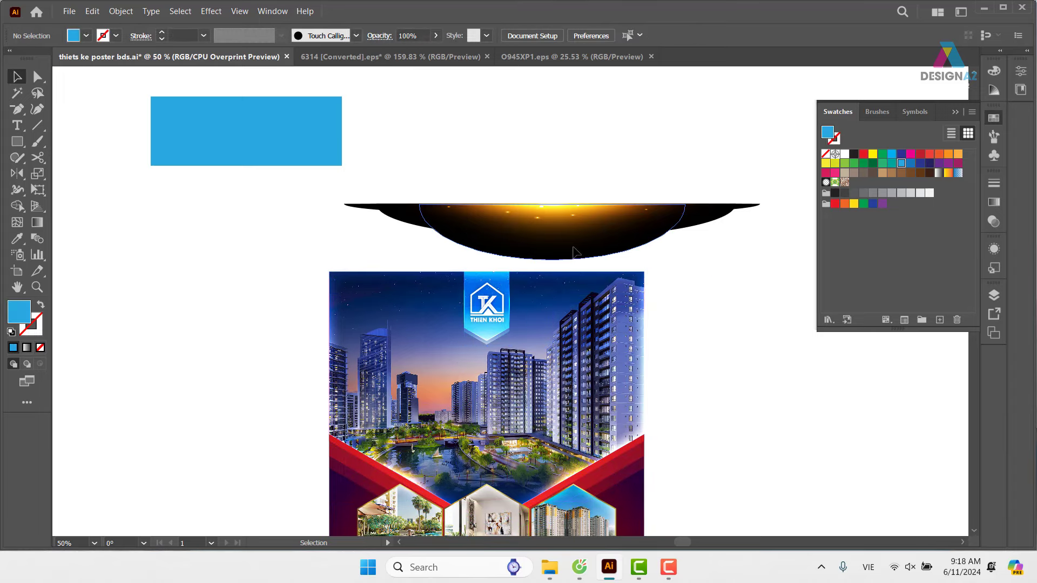
pyautogui.moveTo(586, 224); pyautogui.dragTo(527, 299)
pyautogui.moveTo(532, 299); pyautogui.dragTo(532, 299)
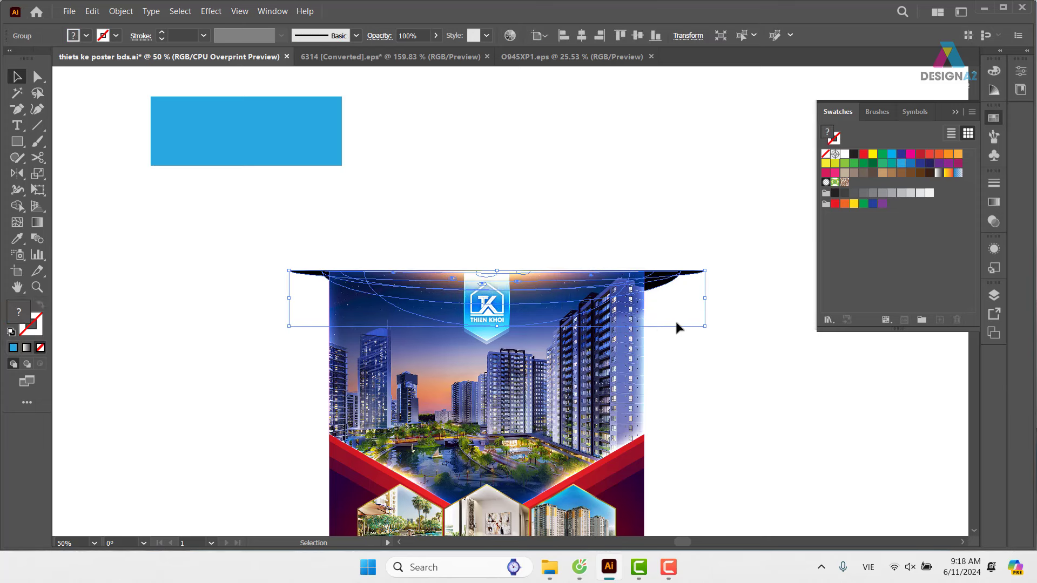
# Step: Move the blue rectangle onto the poster top and centre it horizontally on the black arc
pyautogui.click(435, 385)
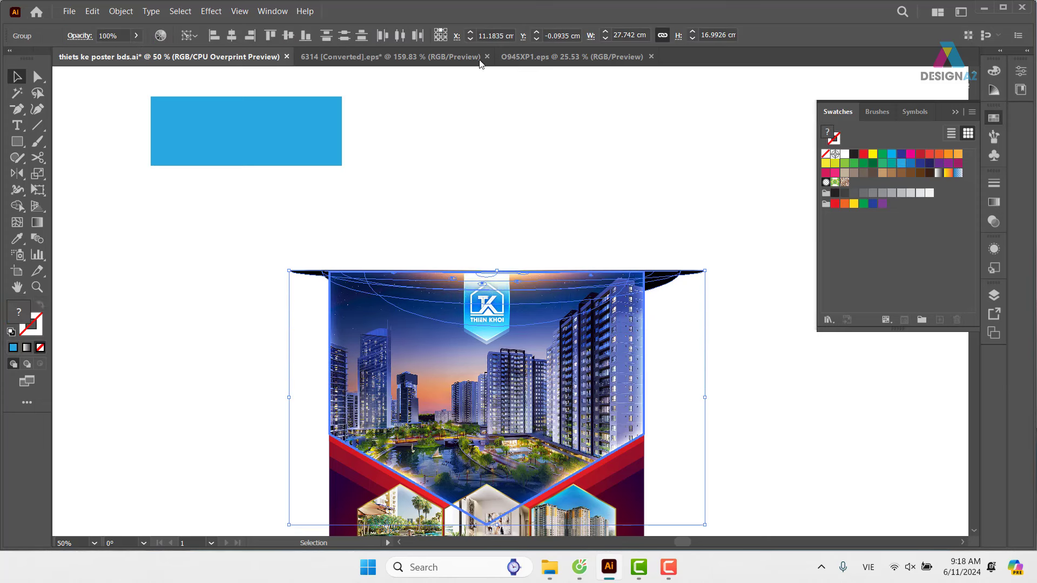
pyautogui.click(660, 191)
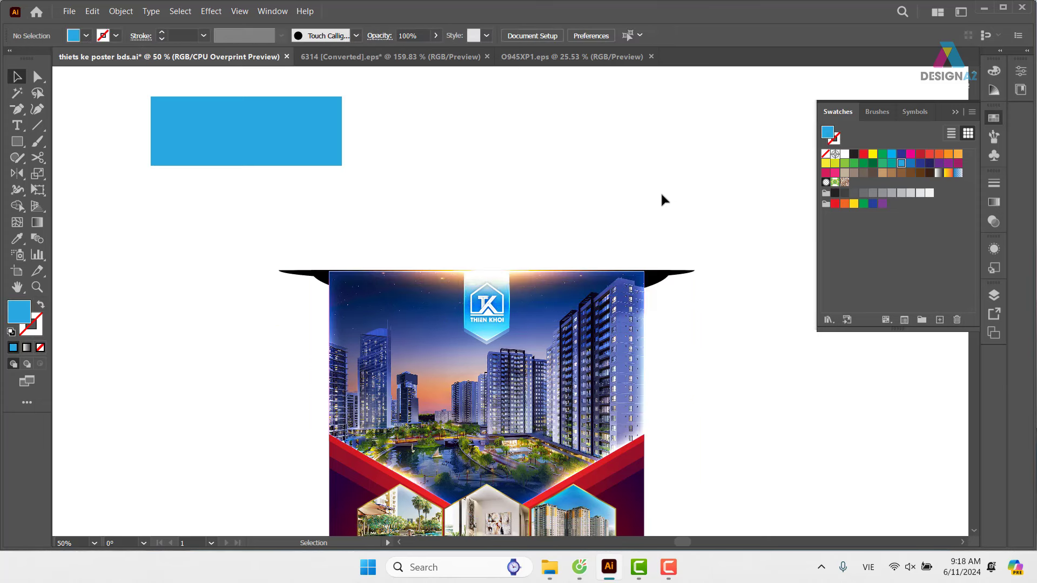
pyautogui.moveTo(340, 157); pyautogui.dragTo(539, 316)
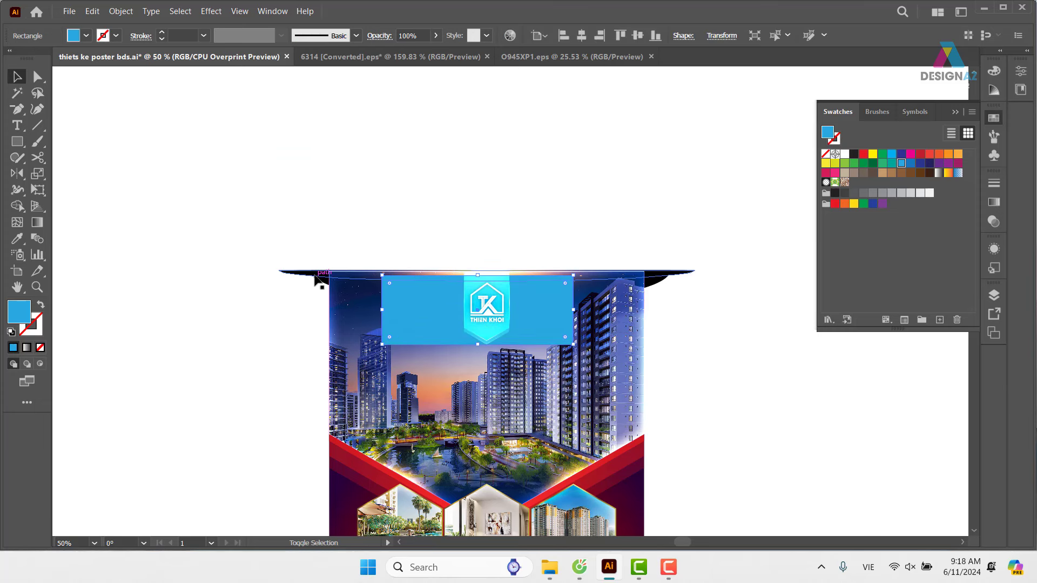
pyautogui.keyDown('shift'); pyautogui.click(316, 279); pyautogui.keyUp('shift')
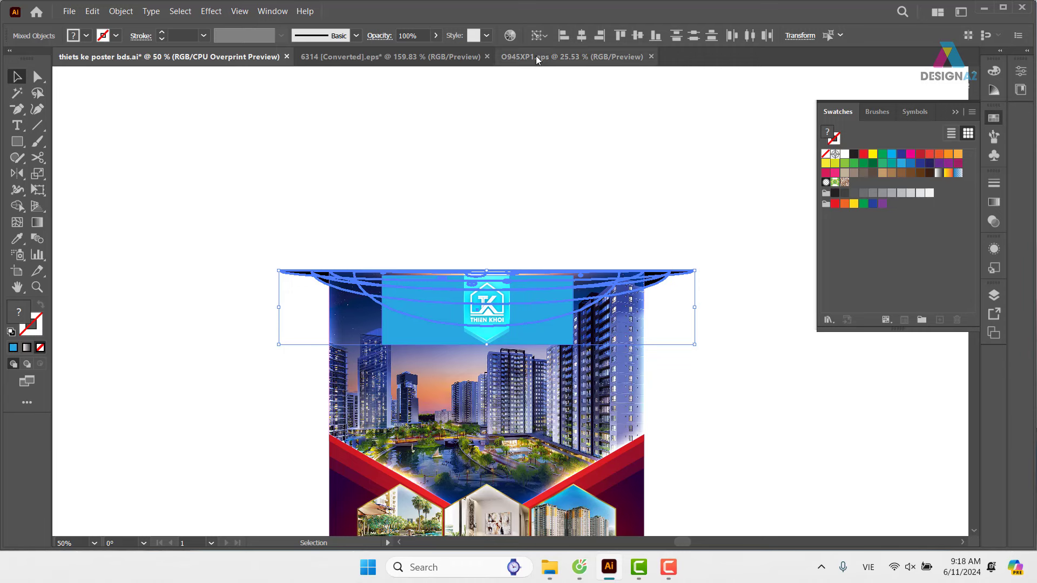
pyautogui.click(580, 36)
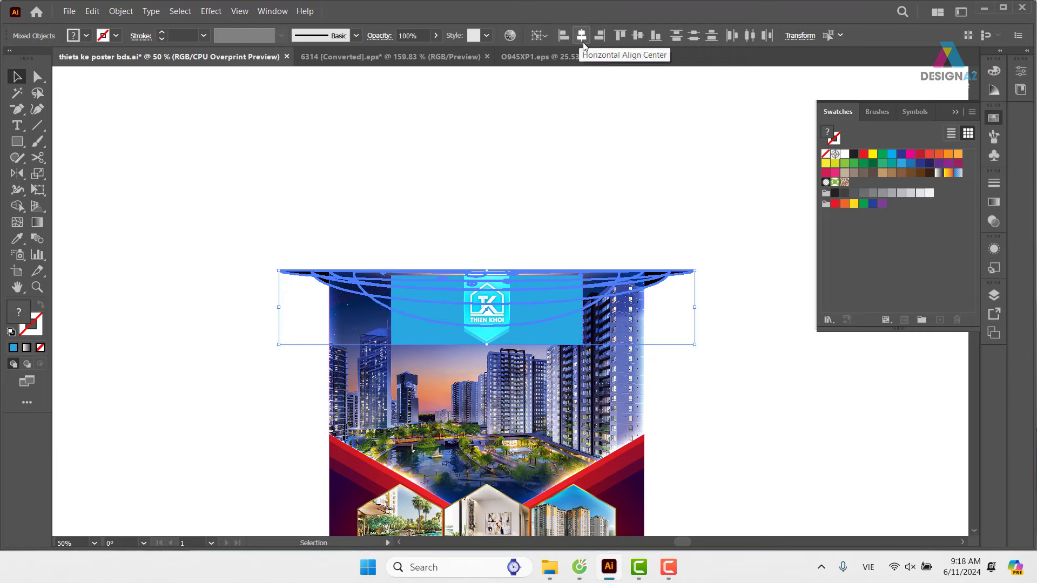
# Step: Set the blue rectangle's transparency blend mode to Color
pyautogui.click(707, 288)
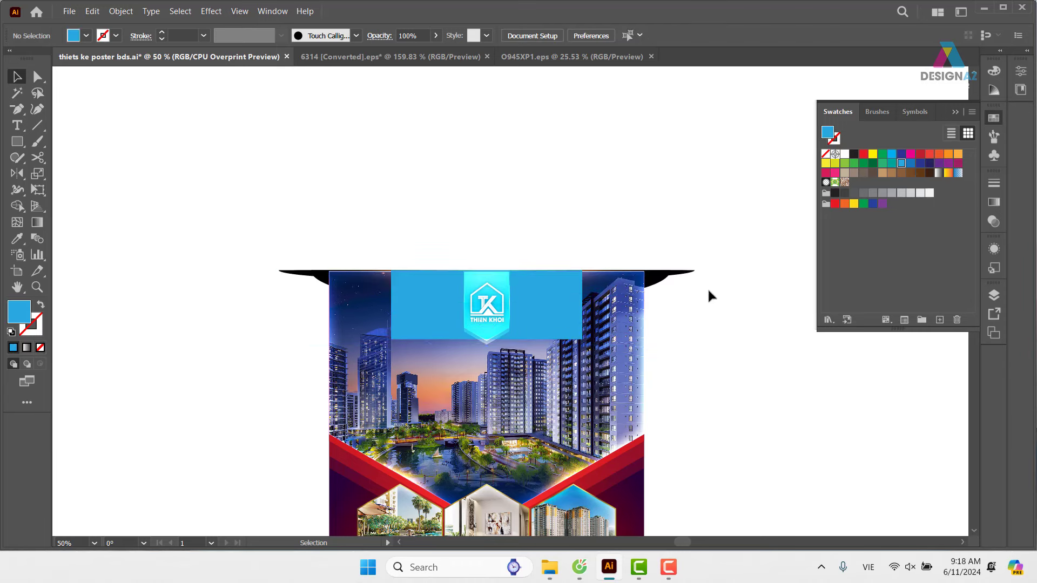
pyautogui.click(573, 334)
pyautogui.click(994, 222)
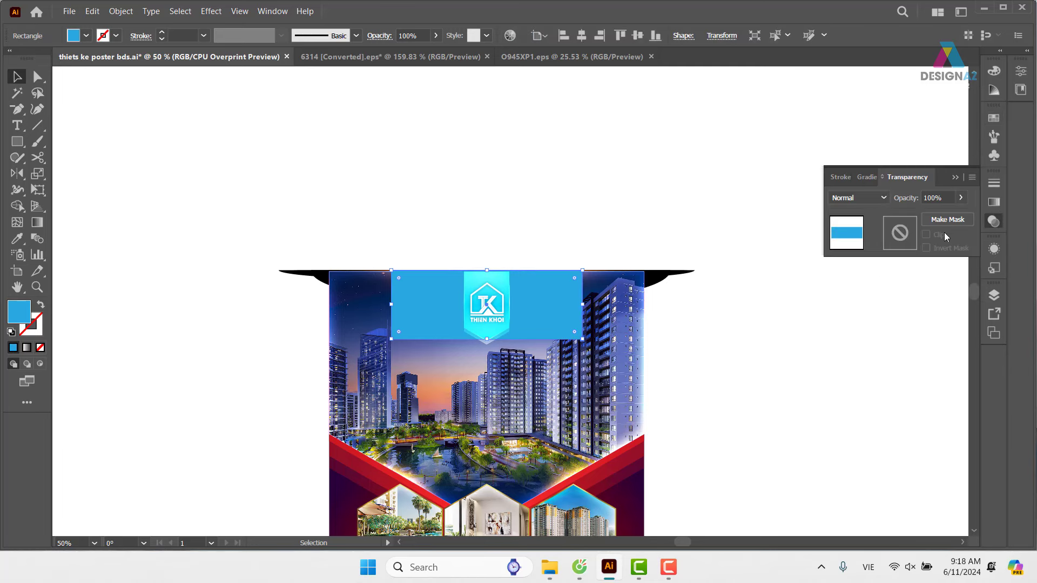
pyautogui.click(873, 198)
pyautogui.click(864, 437)
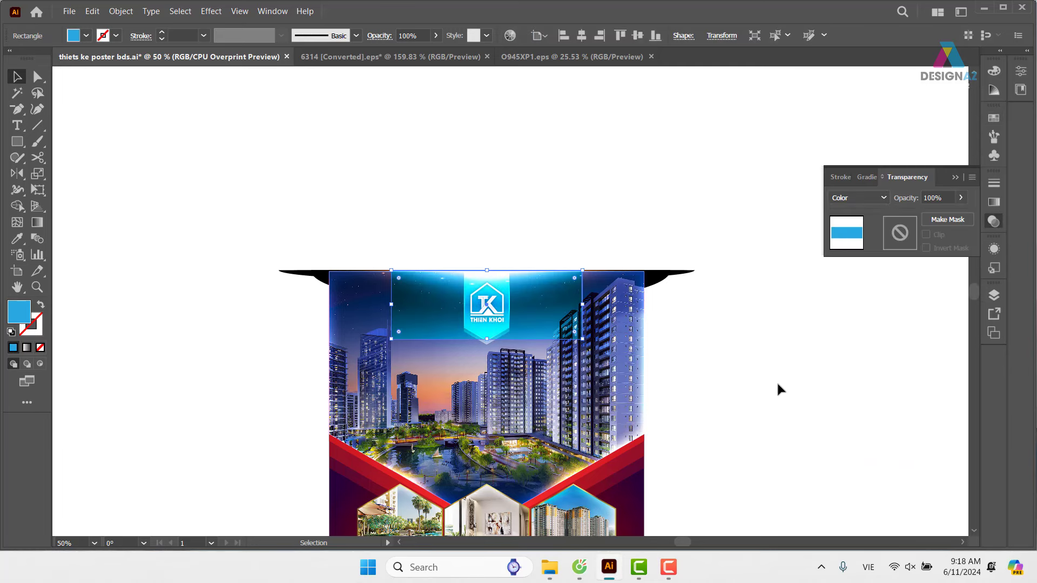
pyautogui.click(778, 380)
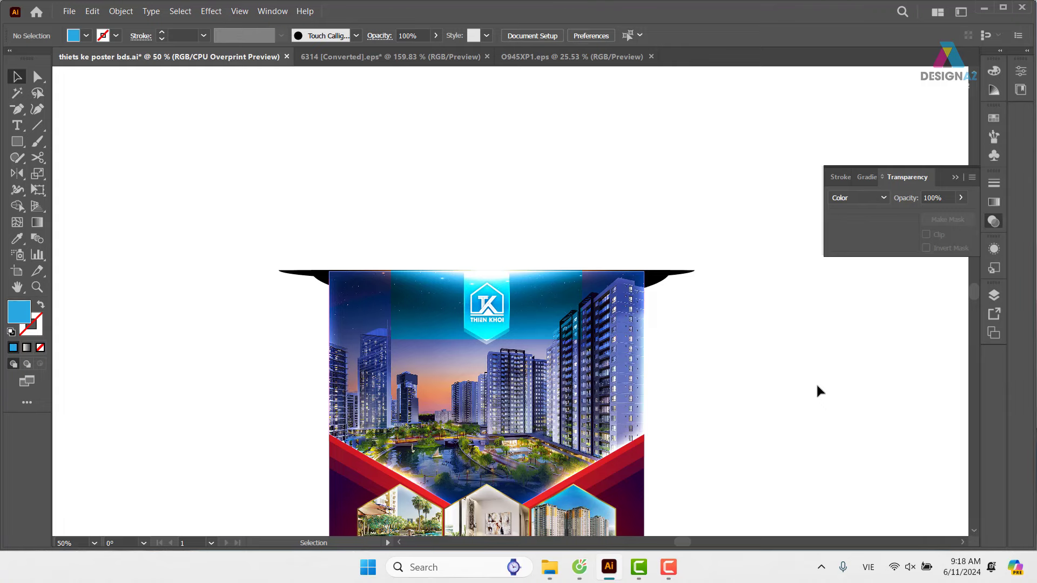
# Step: Zoom in to check the cyan tint over the tower and logo sky, then reselect the rectangle
pyautogui.press('z')
pyautogui.moveTo(542, 307); pyautogui.dragTo(713, 381)
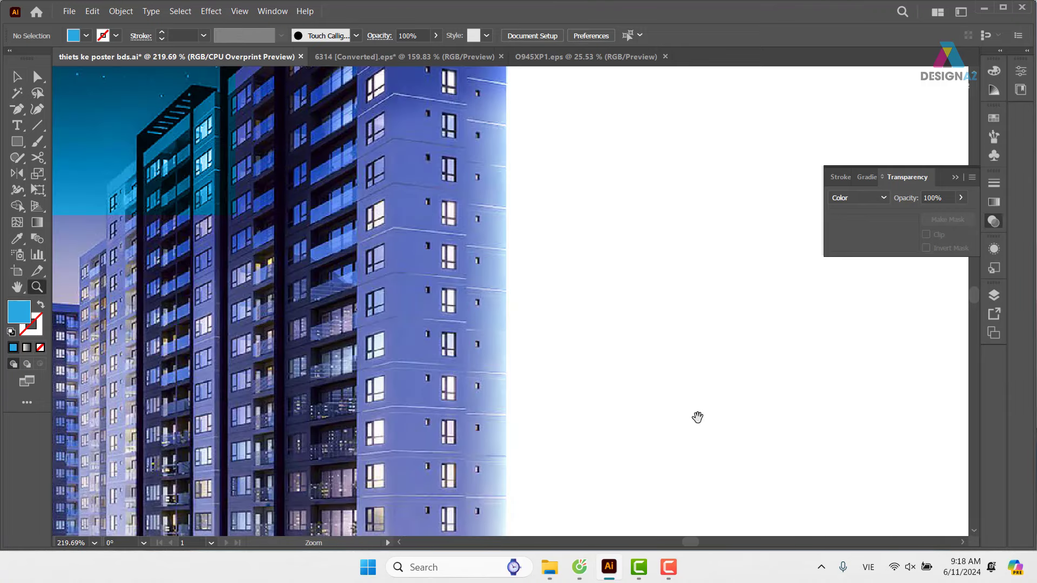
pyautogui.moveTo(697, 417); pyautogui.dragTo(760, 480)
pyautogui.moveTo(503, 320); pyautogui.dragTo(633, 318)
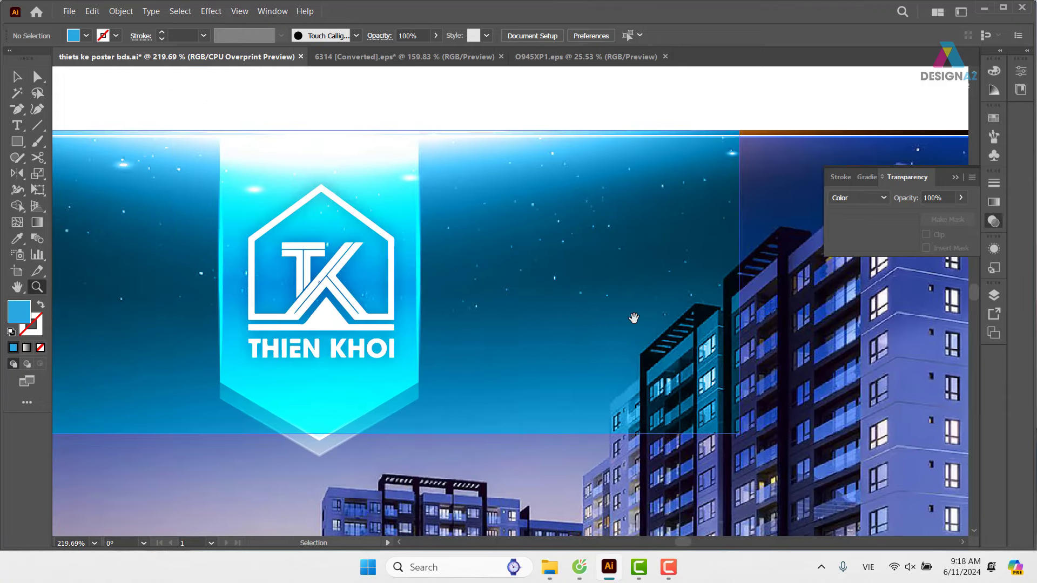
pyautogui.hotkey('ctrl', '-')
pyautogui.hotkey('ctrl', '-')
pyautogui.hotkey('ctrl', '-')
pyautogui.hotkey('ctrl', '-')
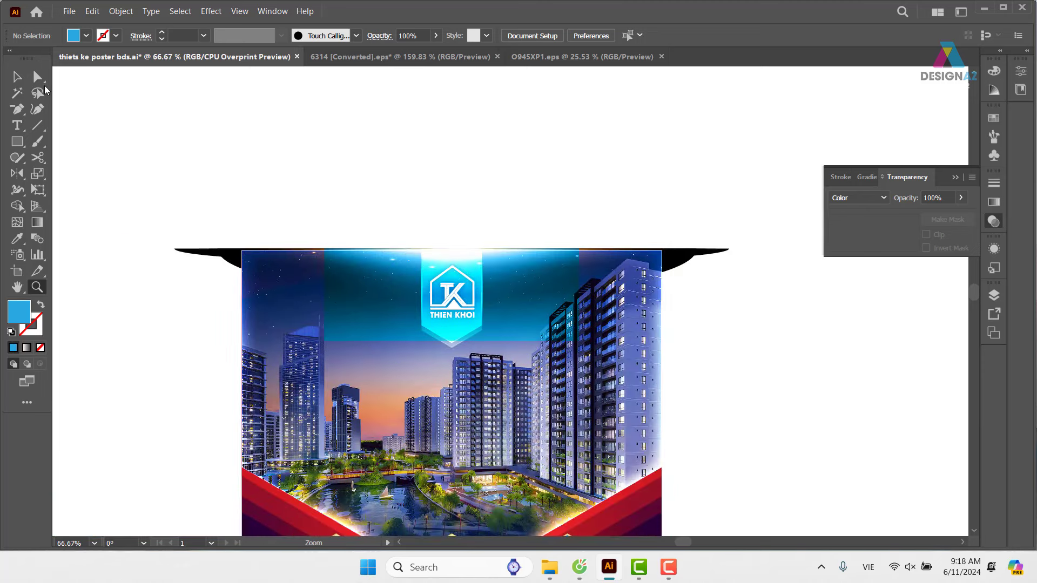
pyautogui.press('v')
pyautogui.click(526, 313)
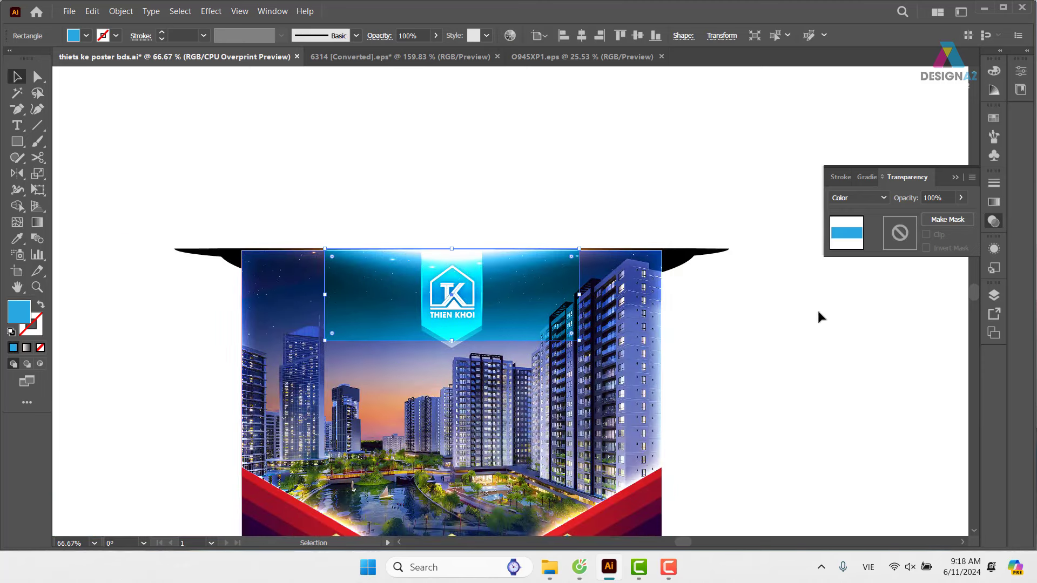
# Step: Give the top sky rectangle a vertical gradient fill with a blue starting stop
pyautogui.click(994, 202)
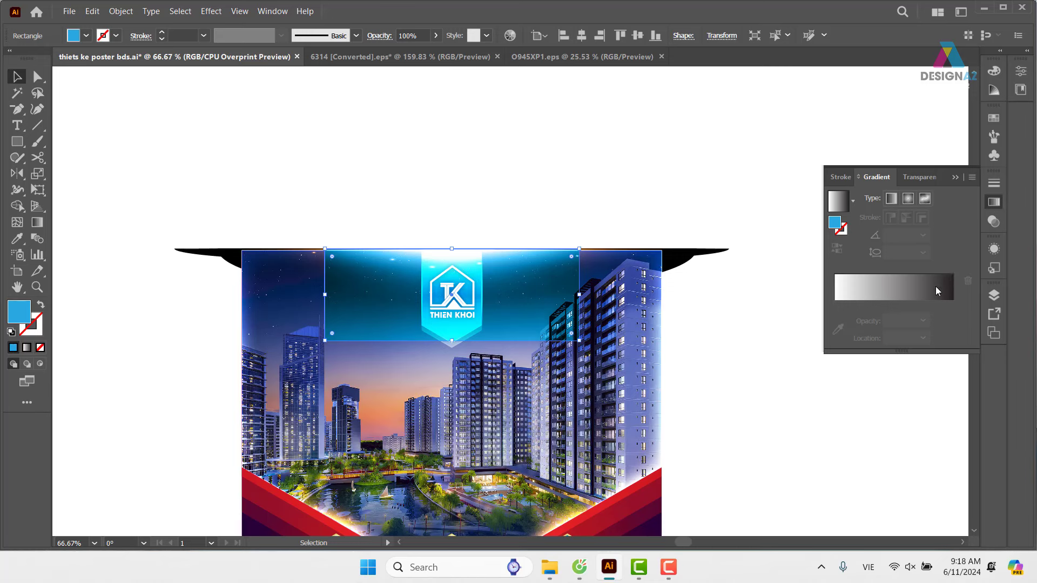
pyautogui.click(935, 292)
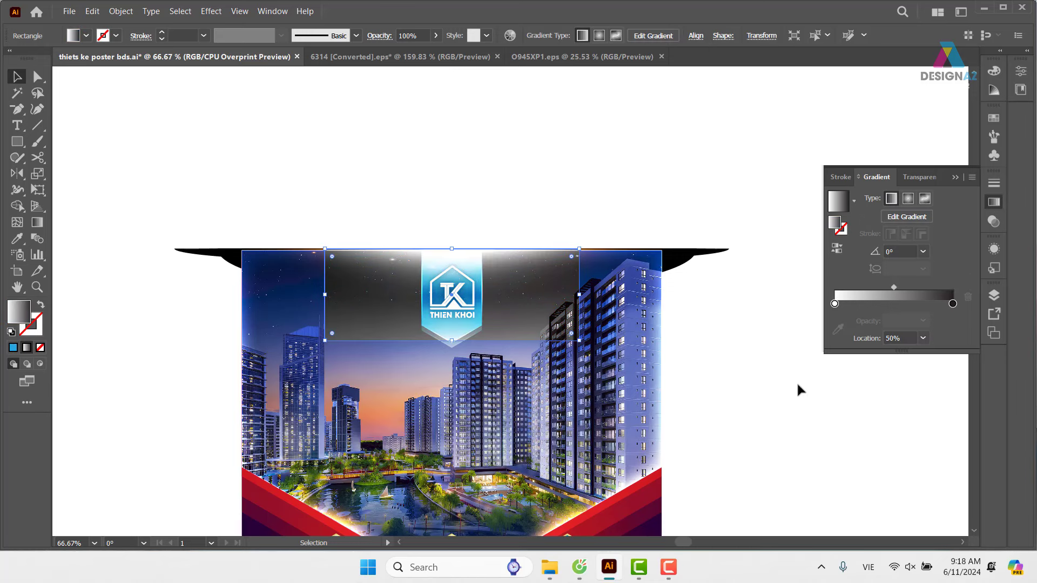
pyautogui.doubleClick(834, 304)
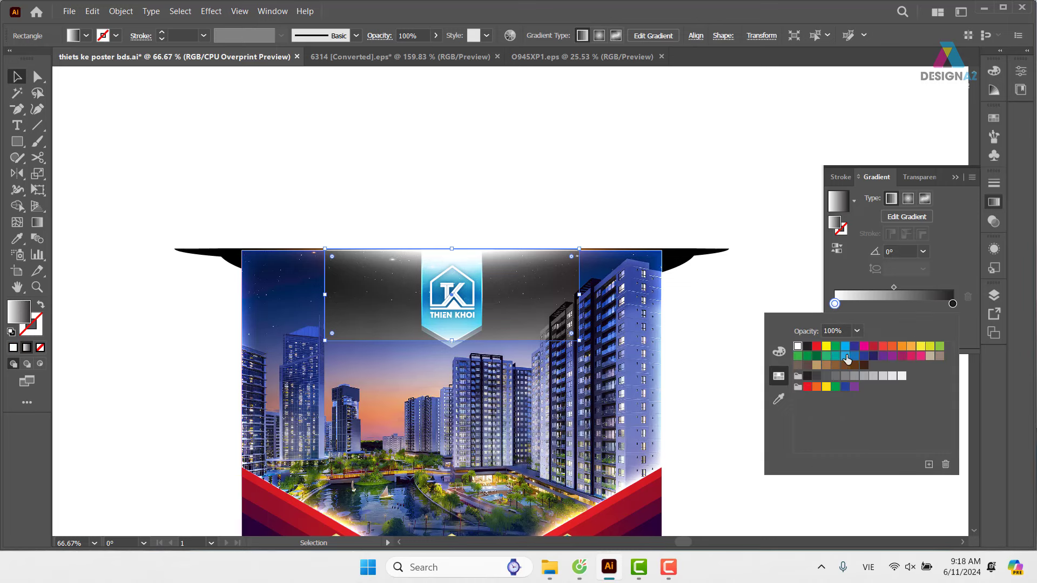
pyautogui.click(845, 354)
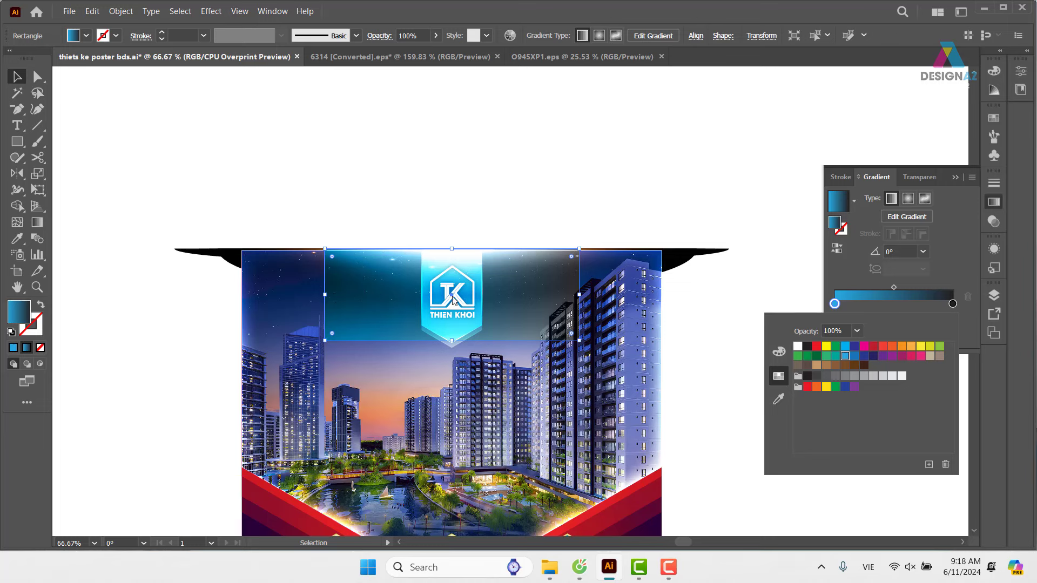
pyautogui.click(478, 286)
pyautogui.press('g')
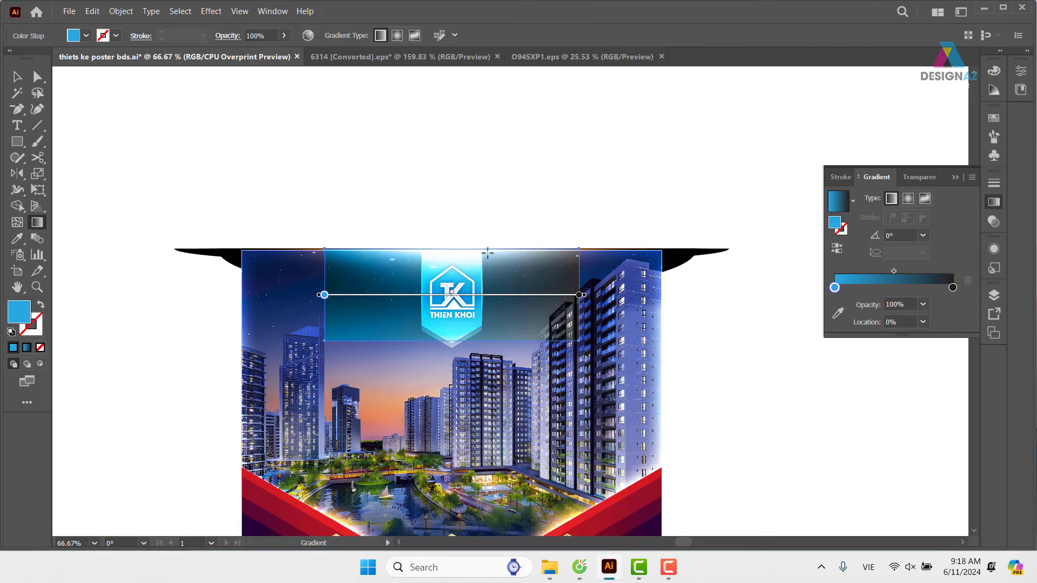
pyautogui.moveTo(487, 251)
pyautogui.mouseDown()
pyautogui.moveTo(497, 327)
pyautogui.moveTo(451, 344)
pyautogui.mouseUp()
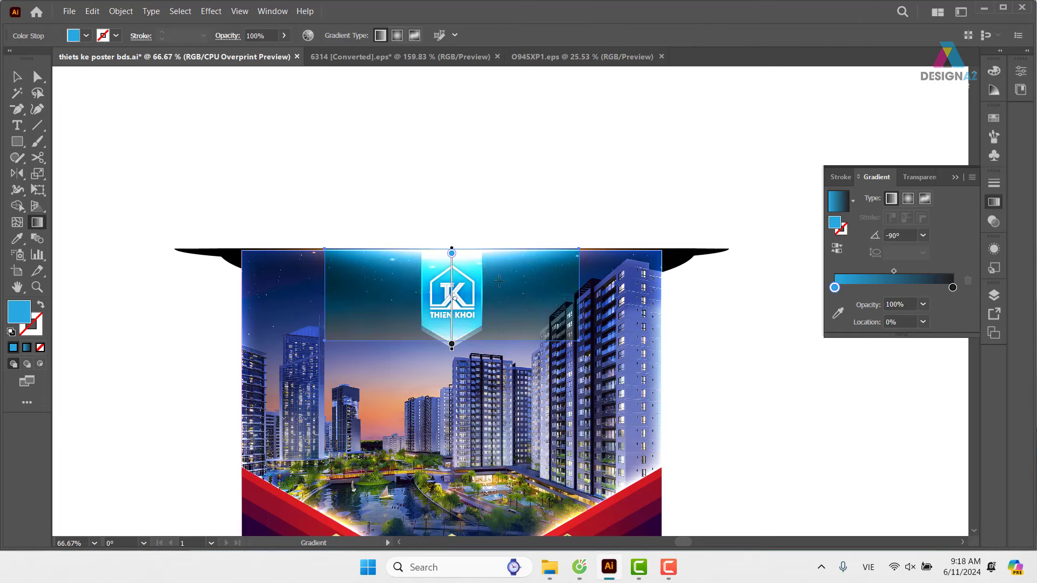
pyautogui.click(17, 76)
pyautogui.click(542, 218)
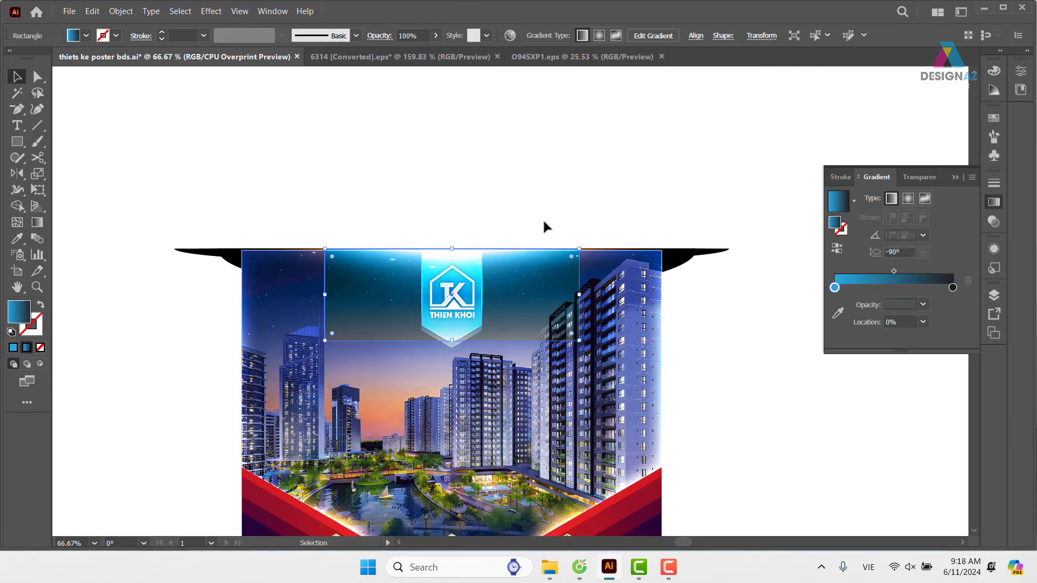
pyautogui.click(545, 314)
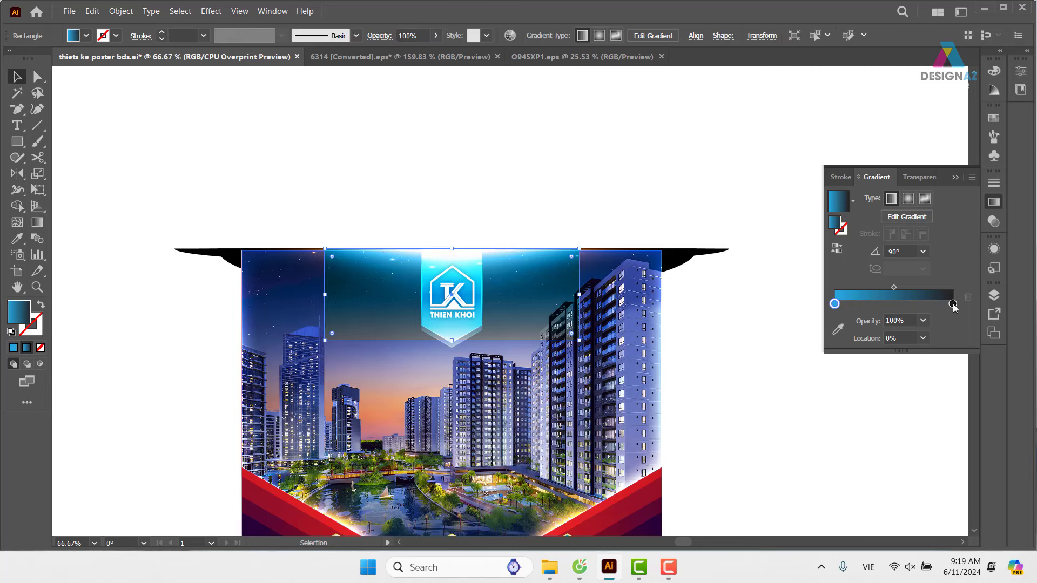
# Step: Set the gradient's end stop to CMYK 100/100/100/100 black
pyautogui.click(952, 304)
pyautogui.doubleClick(952, 304)
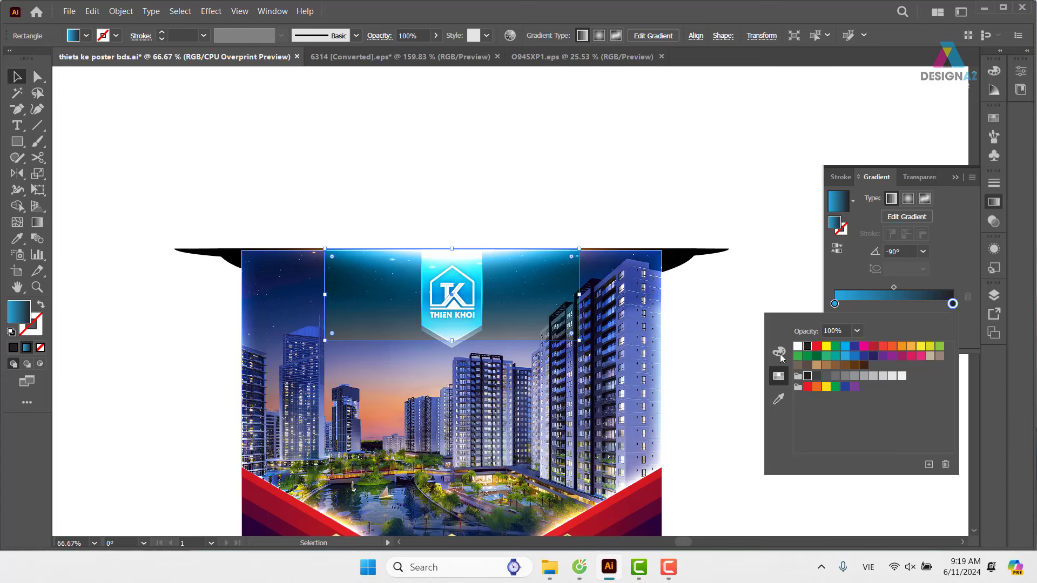
pyautogui.click(778, 352)
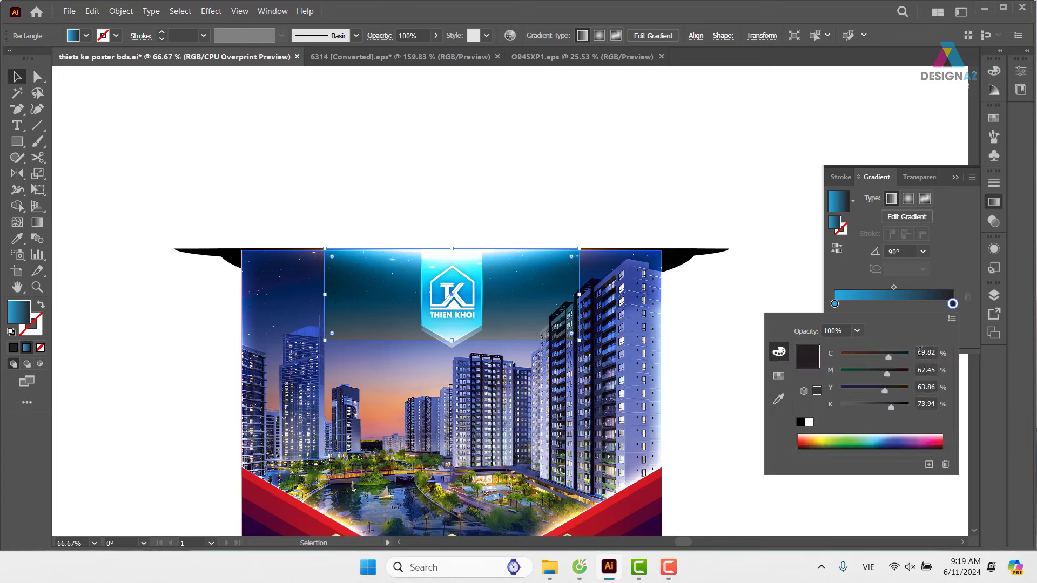
pyautogui.moveTo(919, 352); pyautogui.dragTo(985, 352)
pyautogui.write('100')
pyautogui.press('Tab')
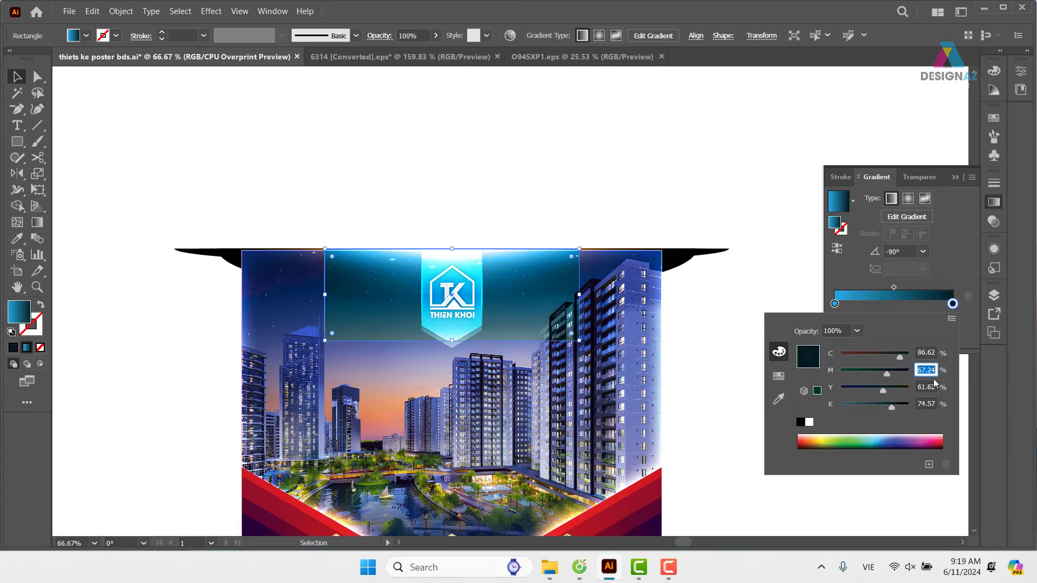
pyautogui.write('100')
pyautogui.press('Tab')
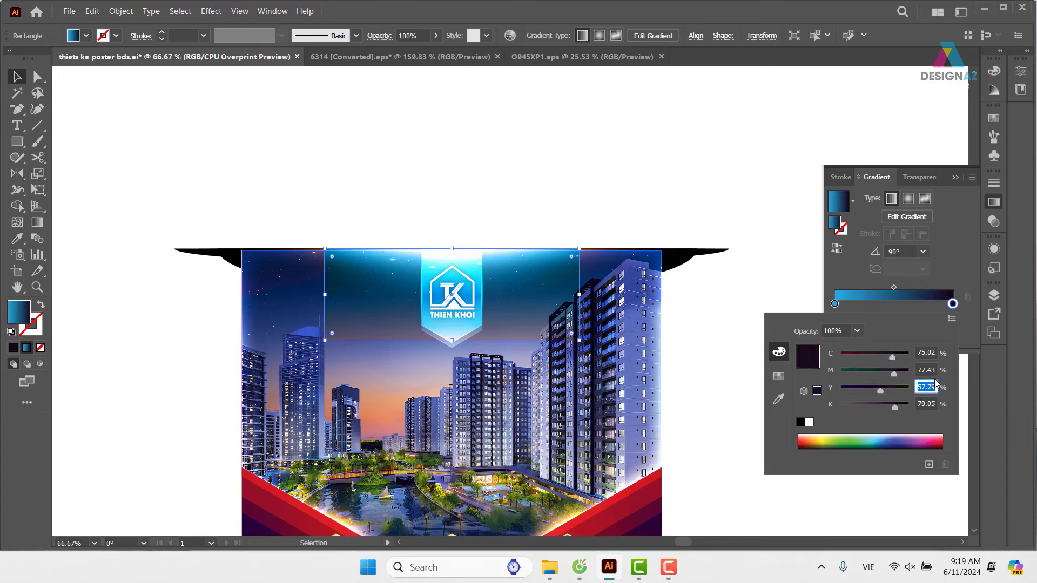
pyautogui.write('100')
pyautogui.press('Tab')
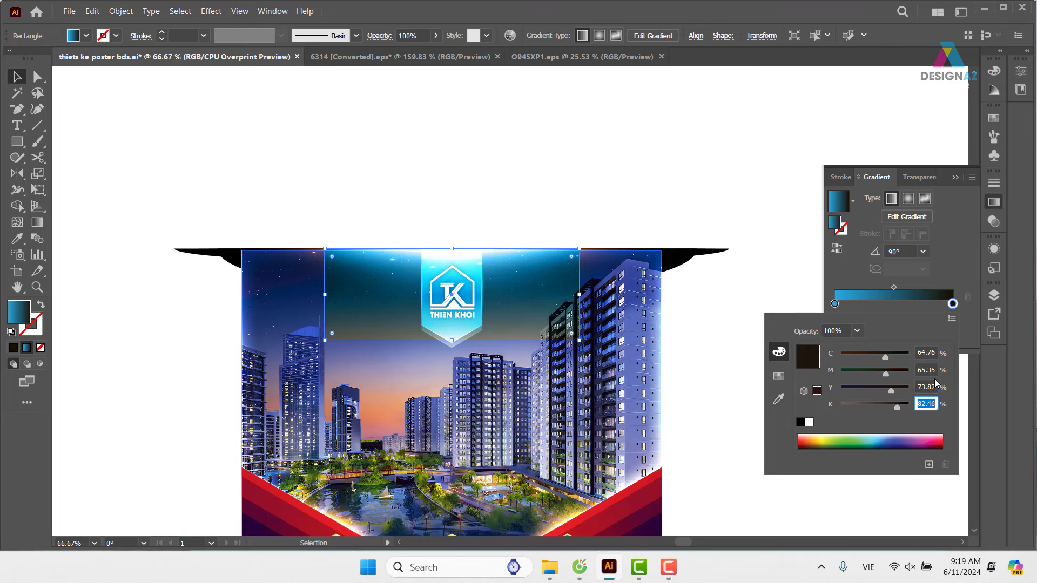
pyautogui.write('100')
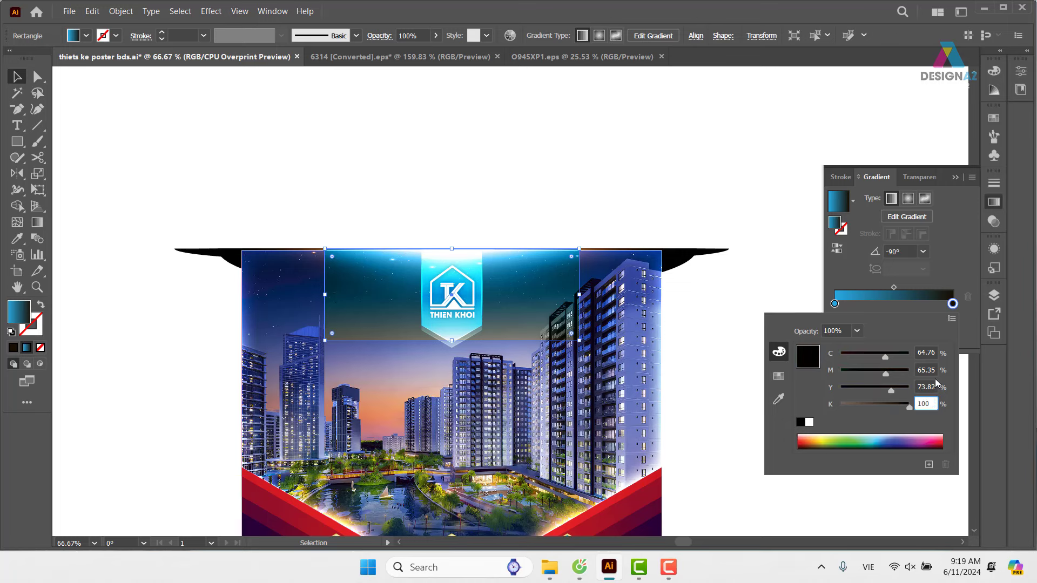
pyautogui.press('Return')
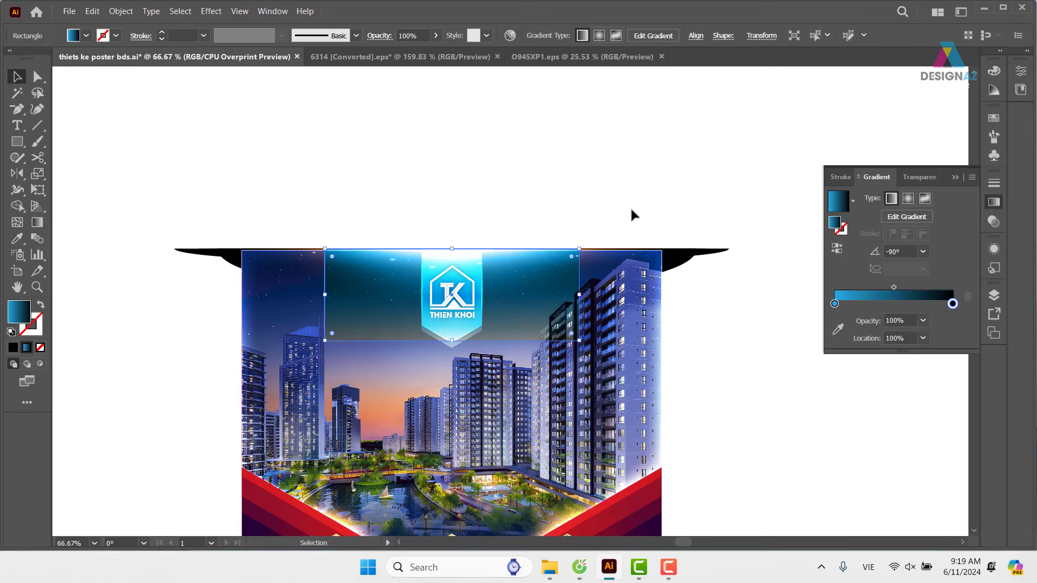
# Step: Set the end stop's opacity to 0% so the band fades out
pyautogui.click(633, 215)
pyautogui.click(499, 309)
pyautogui.click(900, 321)
pyautogui.write('0')
pyautogui.press('Return')
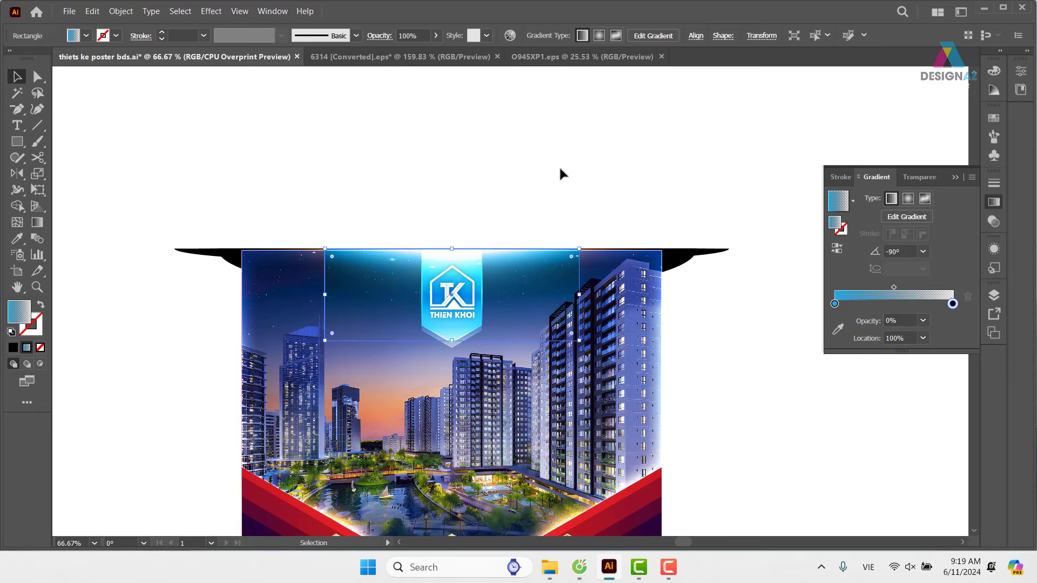
pyautogui.click(559, 164)
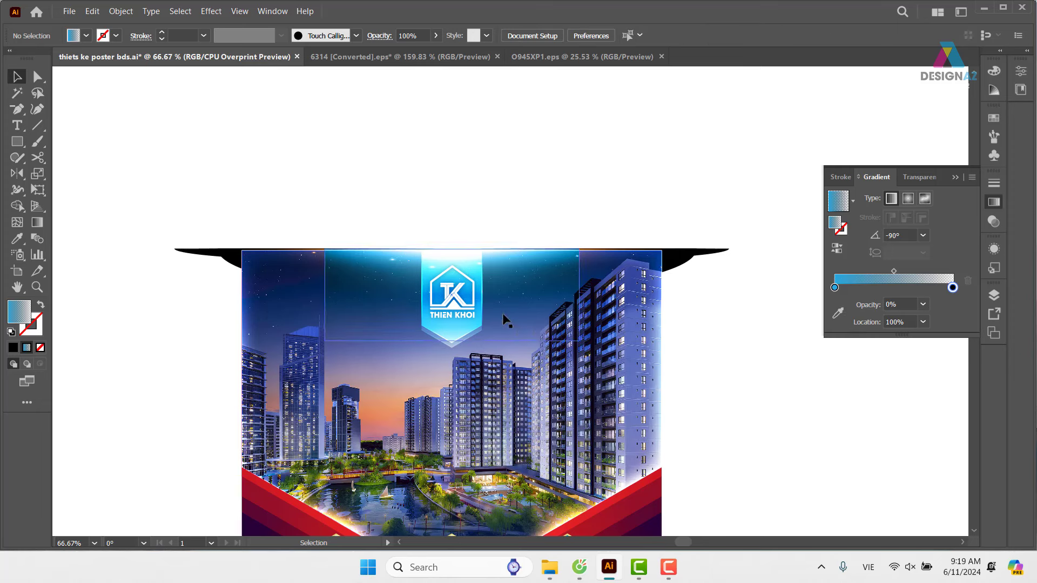
# Step: Stretch the top gradient band left and right to the image's full width
pyautogui.click(374, 312)
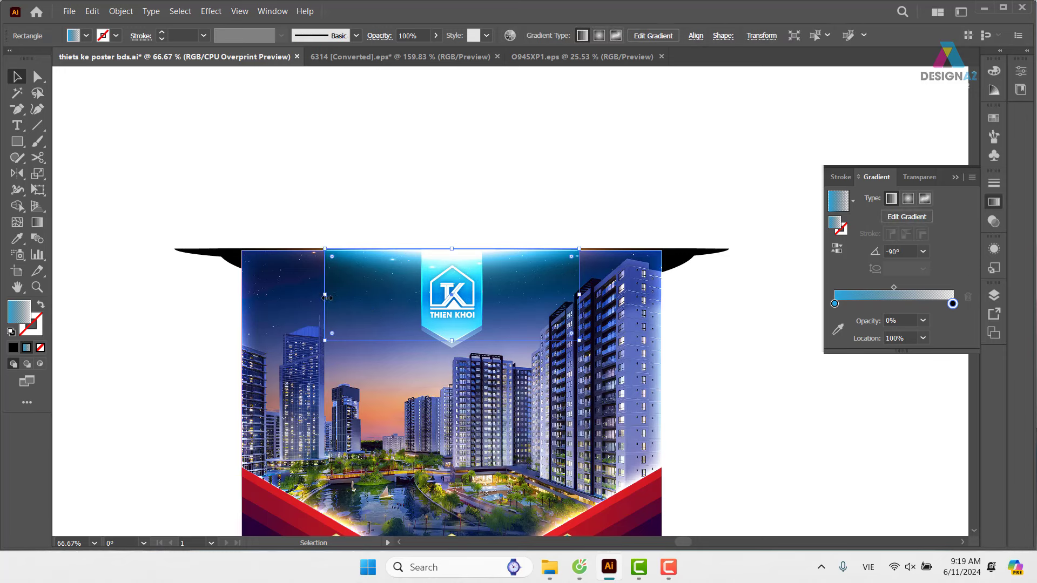
pyautogui.moveTo(324, 296); pyautogui.dragTo(241, 296)
pyautogui.moveTo(579, 295); pyautogui.dragTo(662, 296)
pyautogui.click(764, 379)
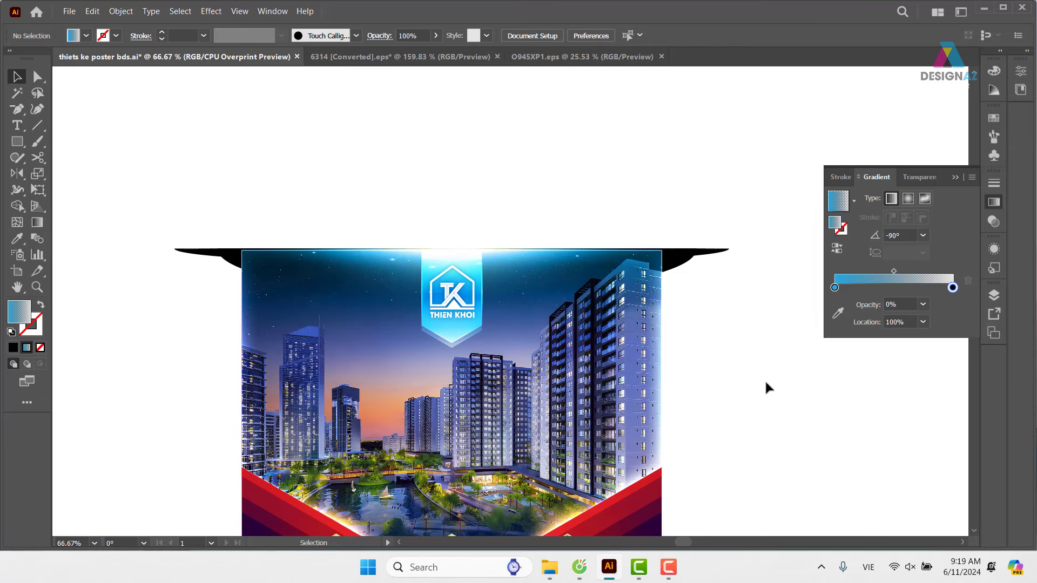
pyautogui.moveTo(739, 312); pyautogui.dragTo(699, 186)
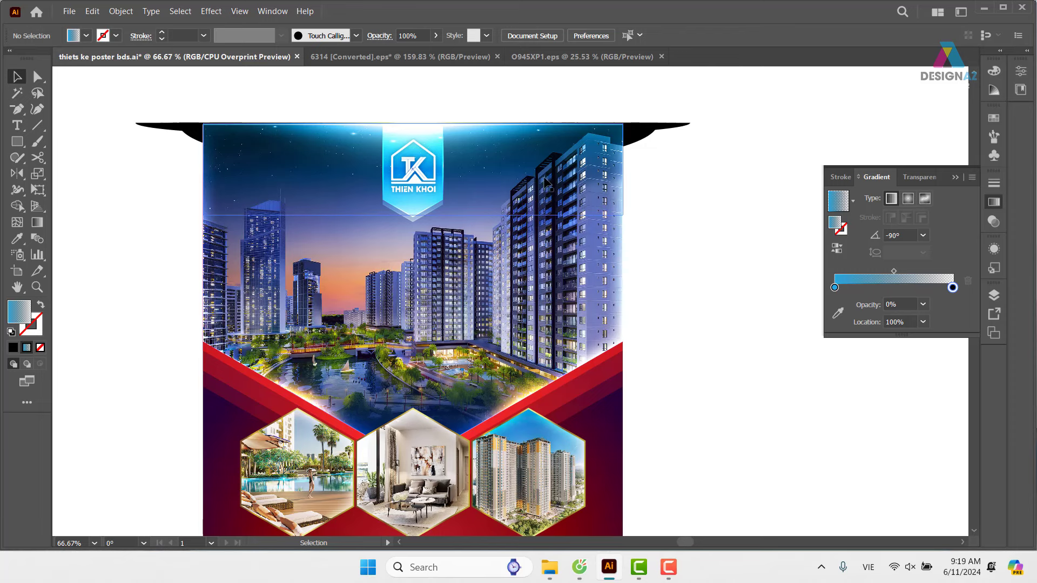
# Step: Draw a rectangle over the poster top and clip the black curve with it
pyautogui.click(517, 151)
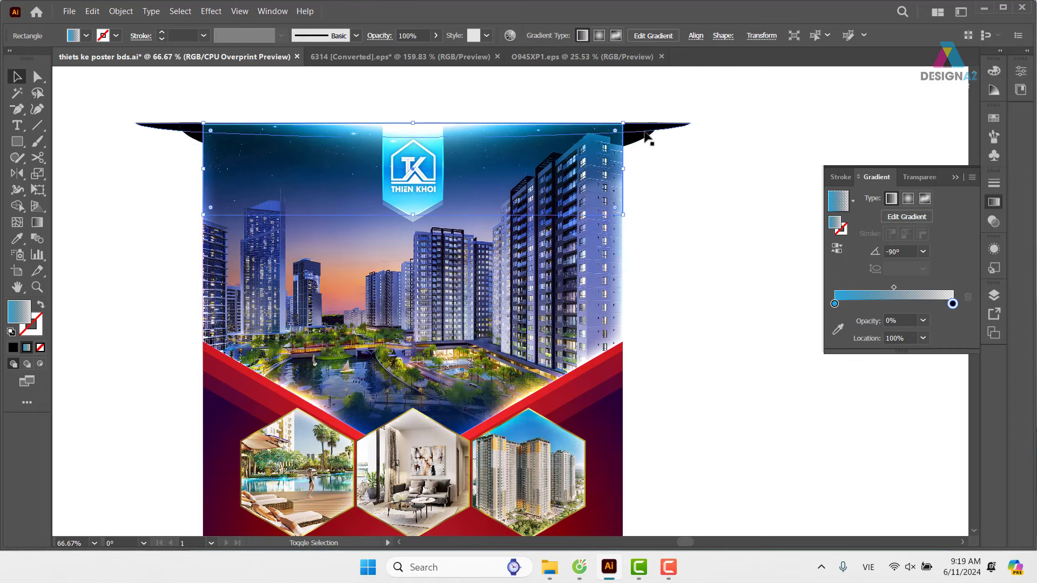
pyautogui.keyDown('shift'); pyautogui.click(647, 142); pyautogui.keyUp('shift')
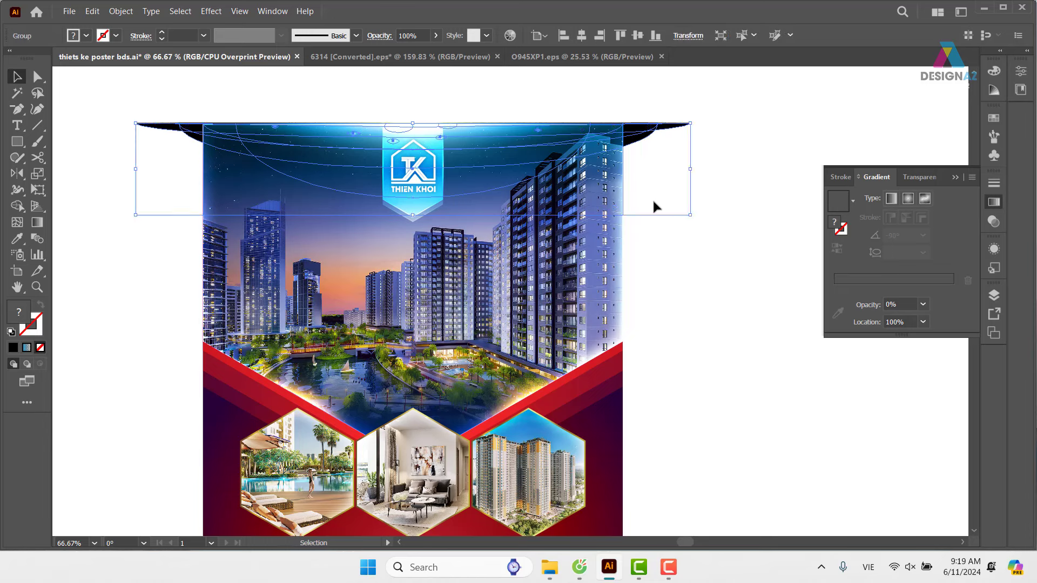
pyautogui.click(669, 307)
pyautogui.click(17, 141)
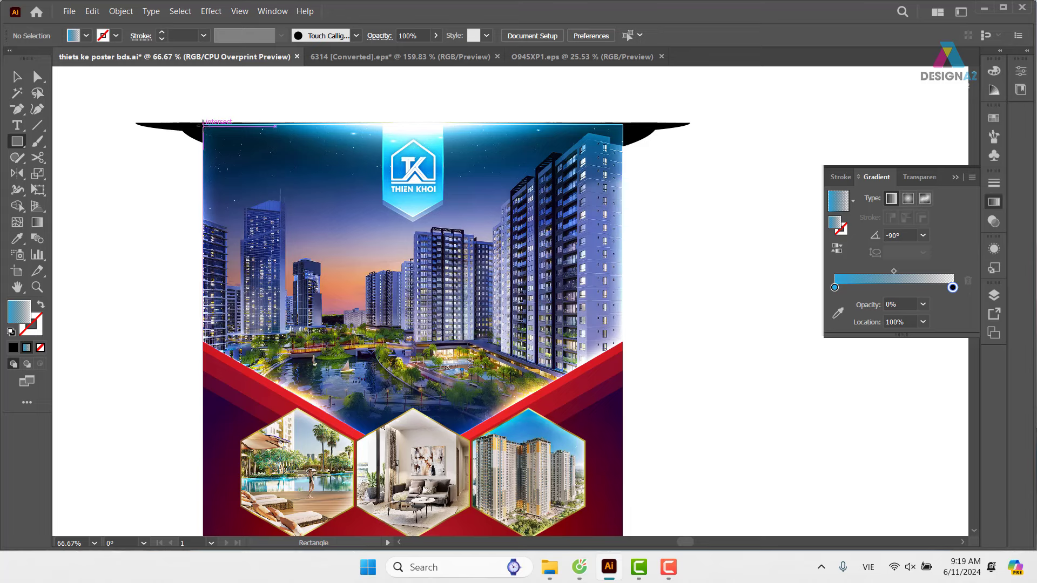
pyautogui.moveTo(203, 123); pyautogui.dragTo(623, 270)
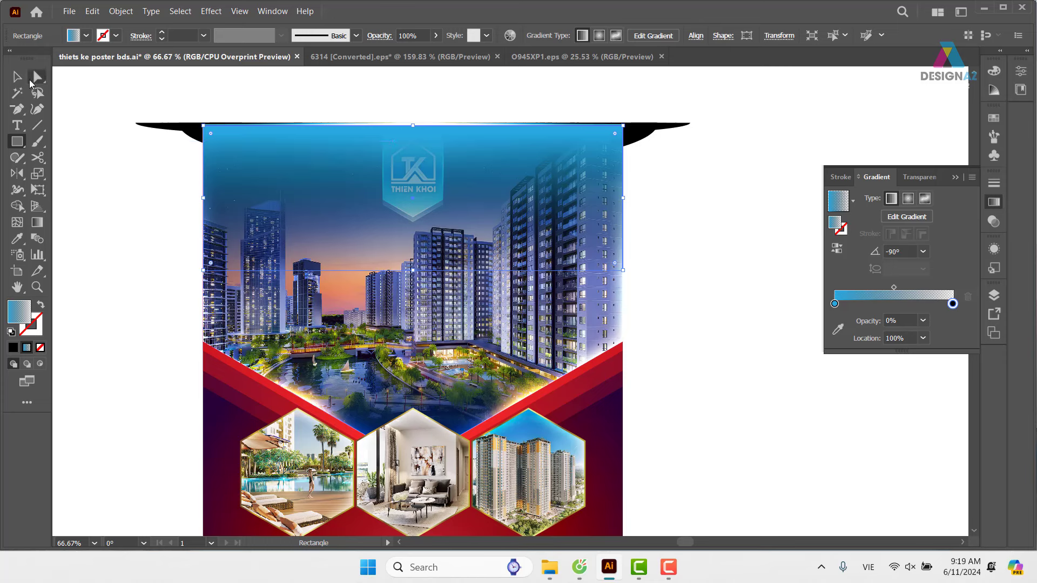
pyautogui.click(17, 76)
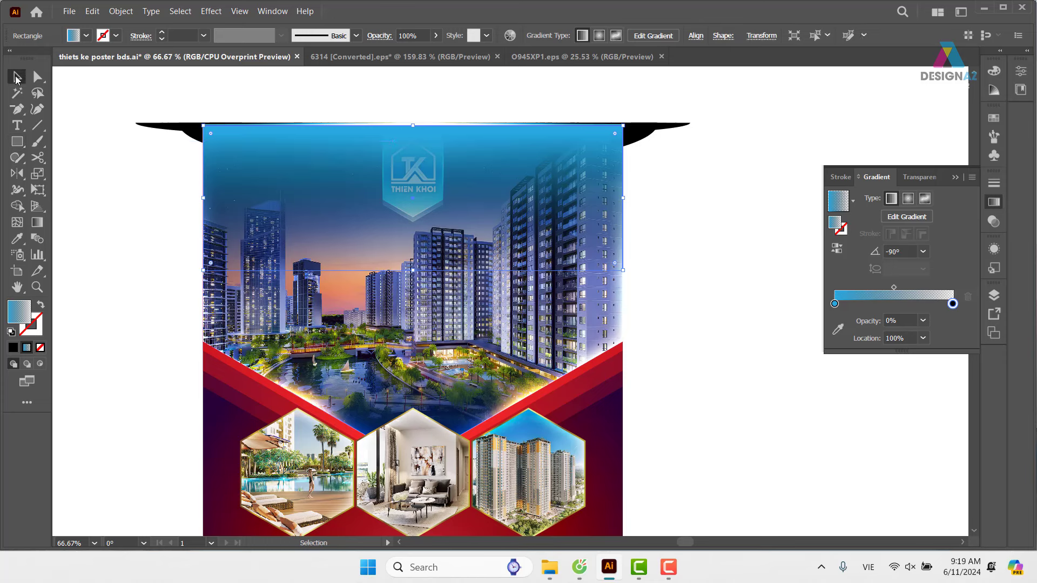
pyautogui.keyDown('shift'); pyautogui.click(181, 131); pyautogui.keyUp('shift')
pyautogui.rightClick(181, 133)
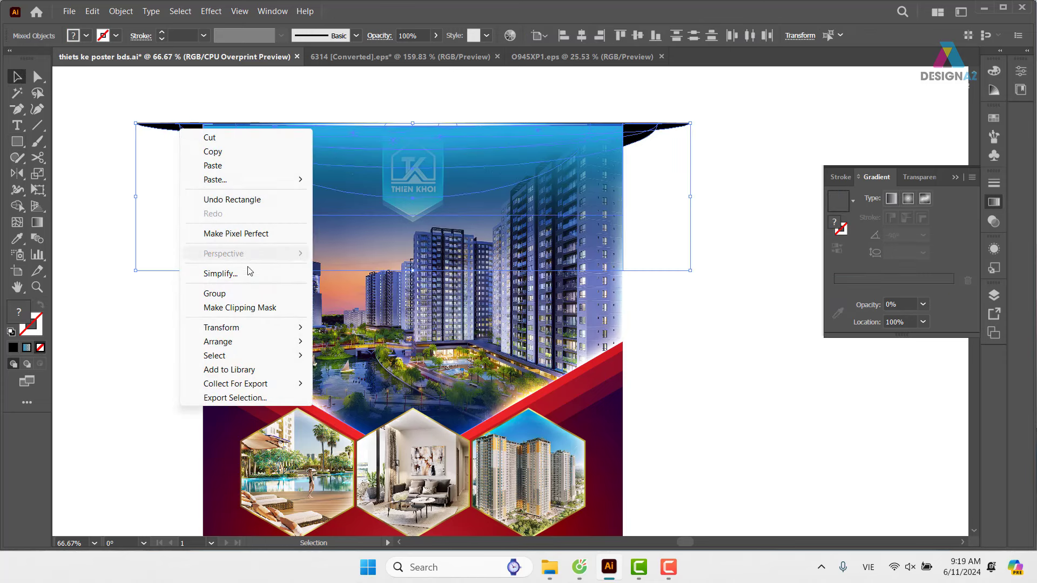
pyautogui.click(254, 308)
# Step: Zoom out and frame the entire poster centred in the view
pyautogui.click(682, 252)
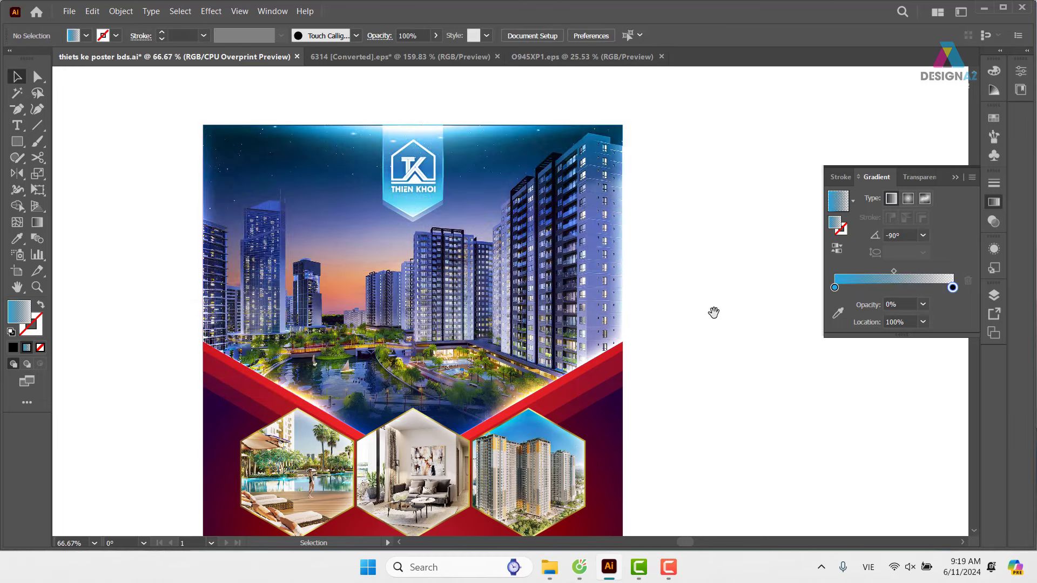
pyautogui.moveTo(715, 313); pyautogui.dragTo(704, 250)
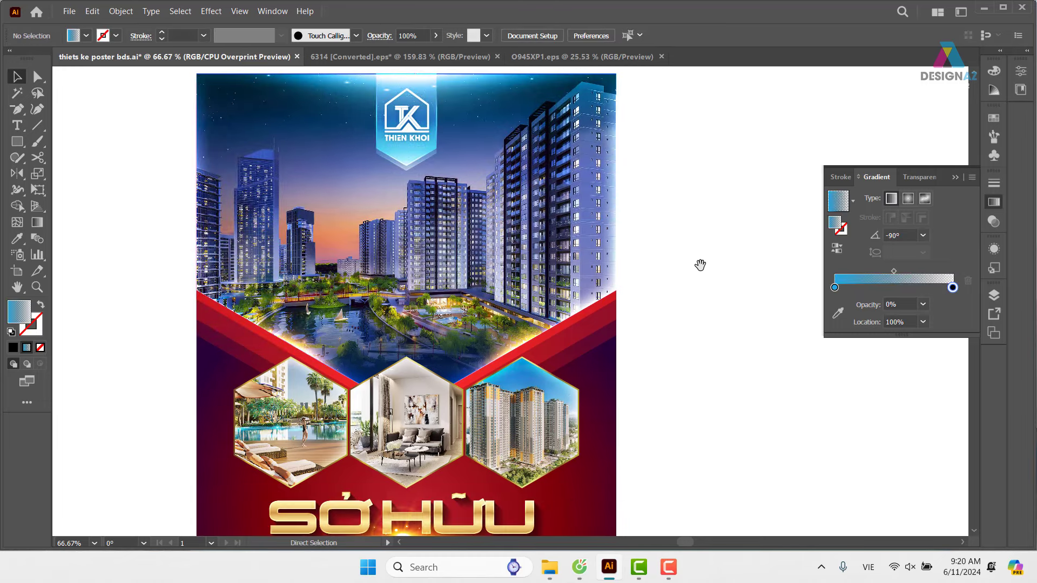
pyautogui.hotkey('ctrl', '-')
pyautogui.hotkey('ctrl', '-')
pyautogui.moveTo(664, 280); pyautogui.dragTo(637, 245)
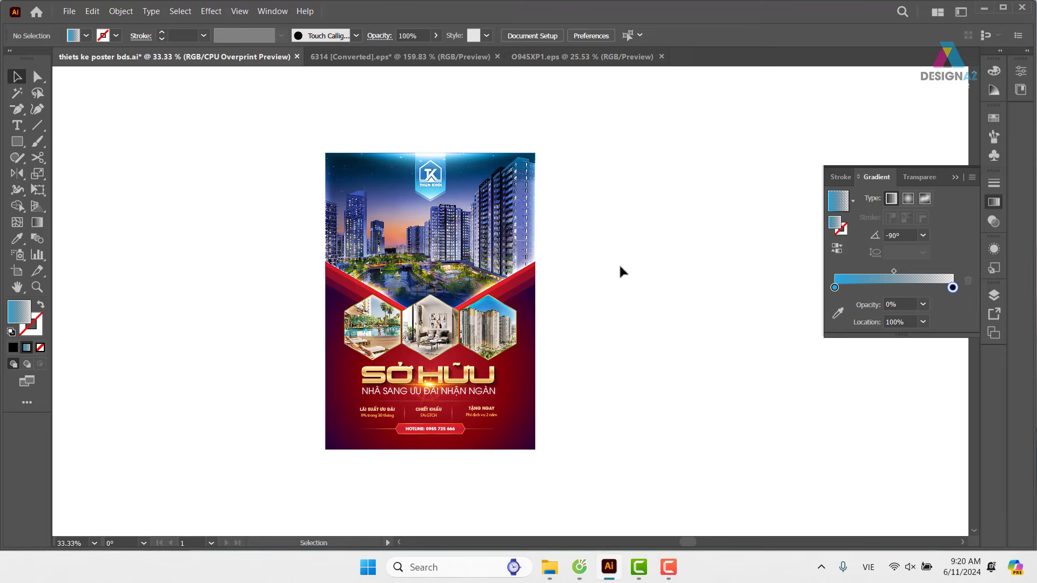
pyautogui.press('z')
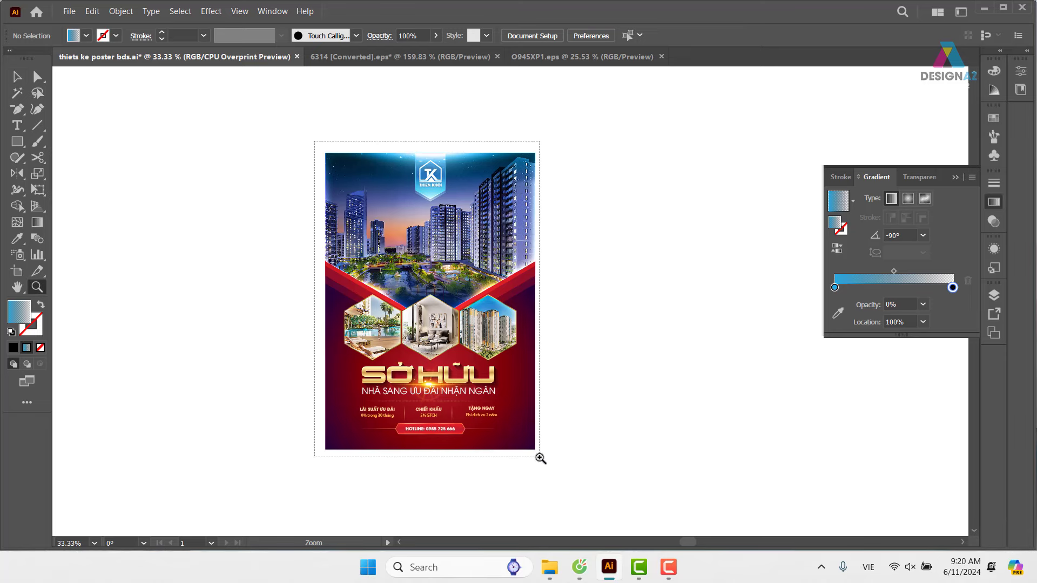
pyautogui.moveTo(347, 168); pyautogui.dragTo(539, 457)
pyautogui.moveTo(697, 456); pyautogui.dragTo(693, 402)
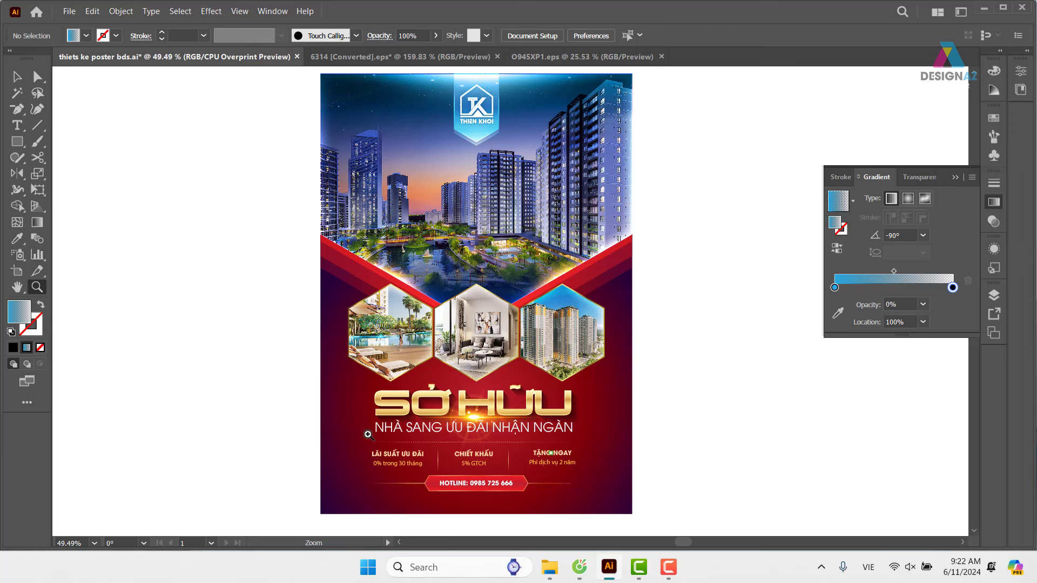
# Step: Save the poster with Ctrl+S and bring up the File menu
pyautogui.press('ctrl')
pyautogui.hotkey('ctrl', 's')
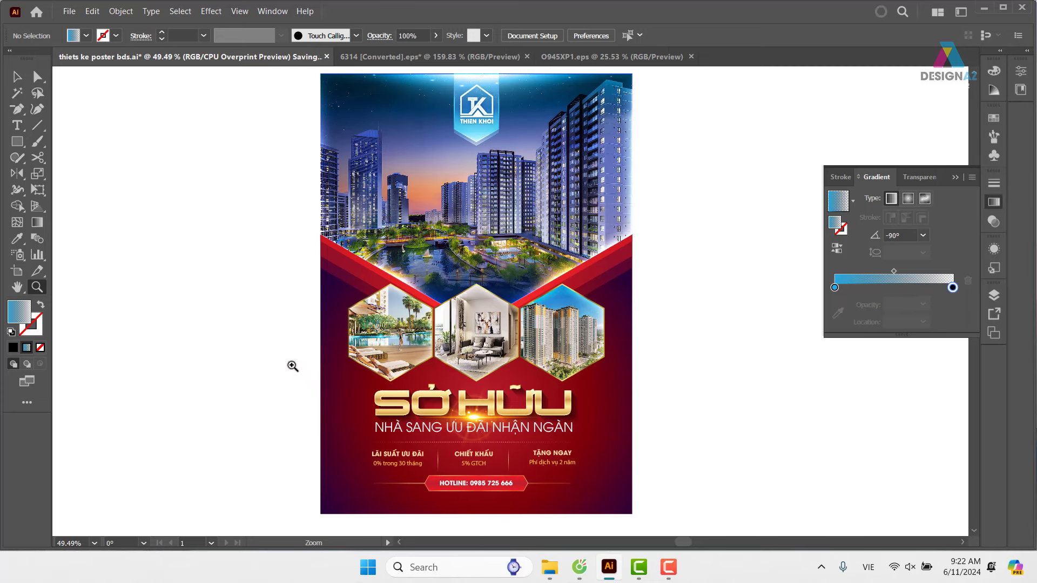
pyautogui.click(69, 11)
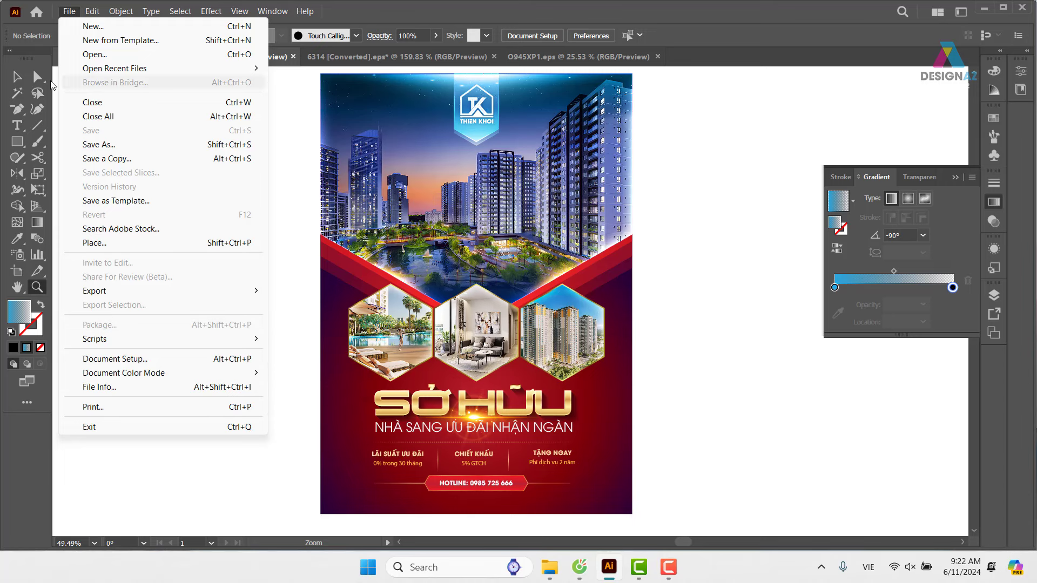
pyautogui.click(16, 76)
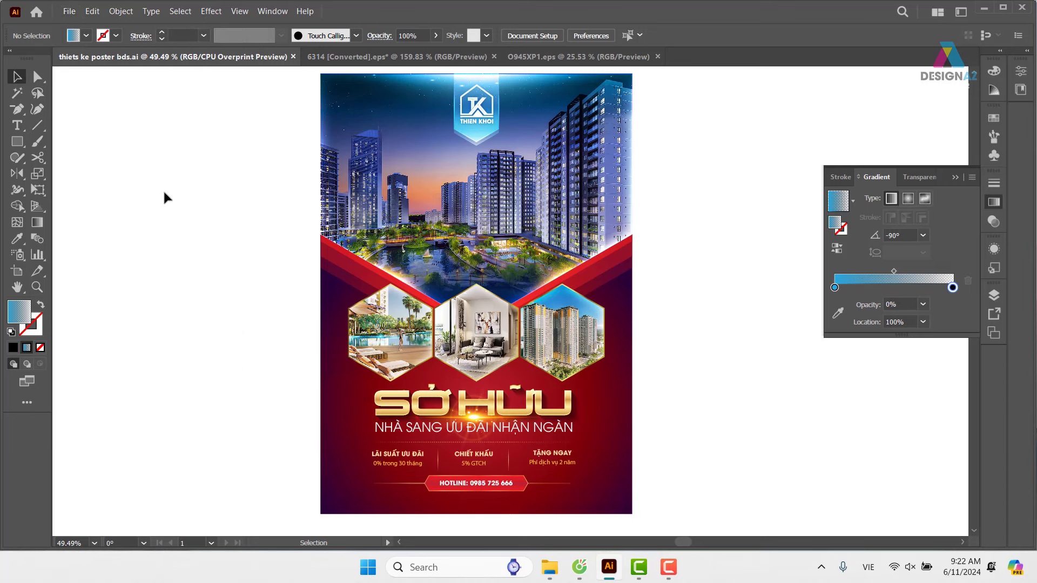
pyautogui.click(69, 11)
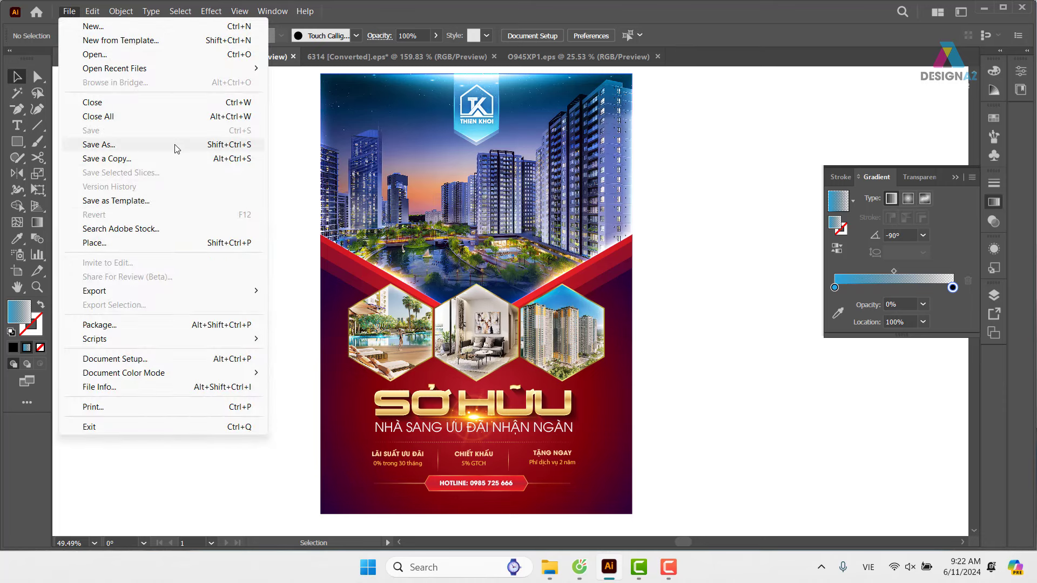
pyautogui.click(751, 271)
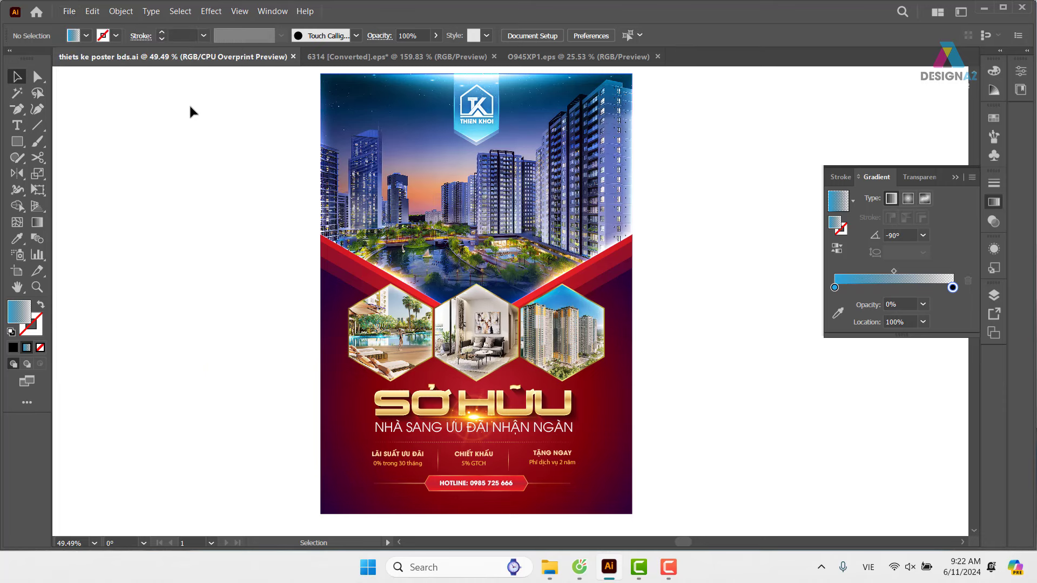
pyautogui.click(502, 219)
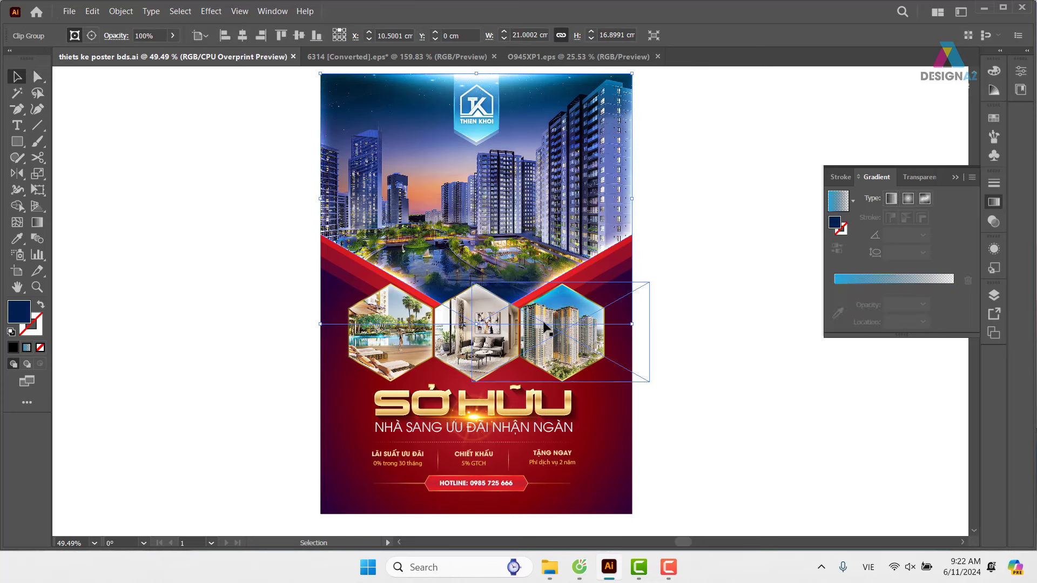
pyautogui.click(279, 305)
pyautogui.click(400, 356)
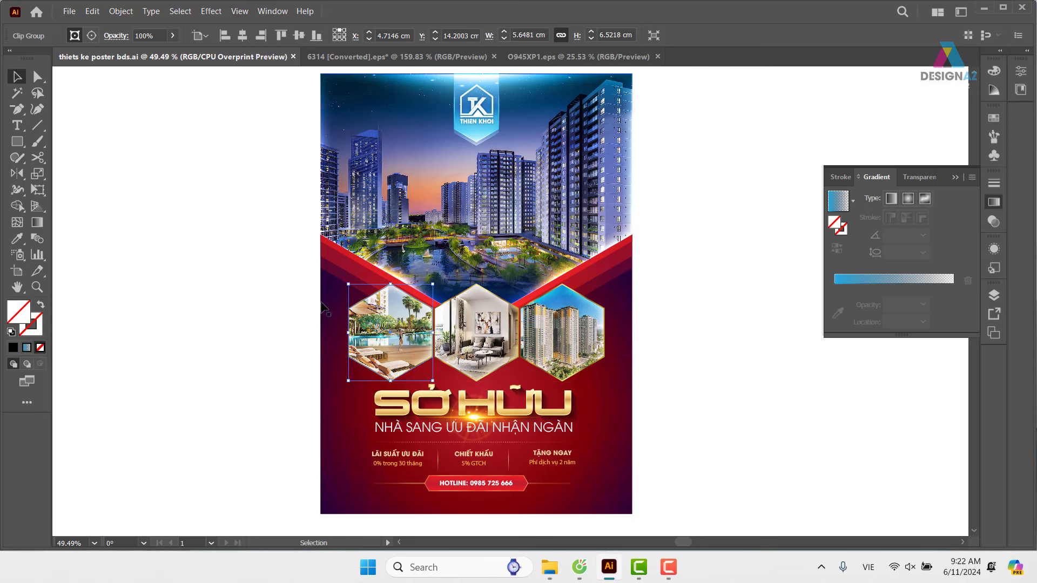
pyautogui.click(158, 247)
pyautogui.click(69, 12)
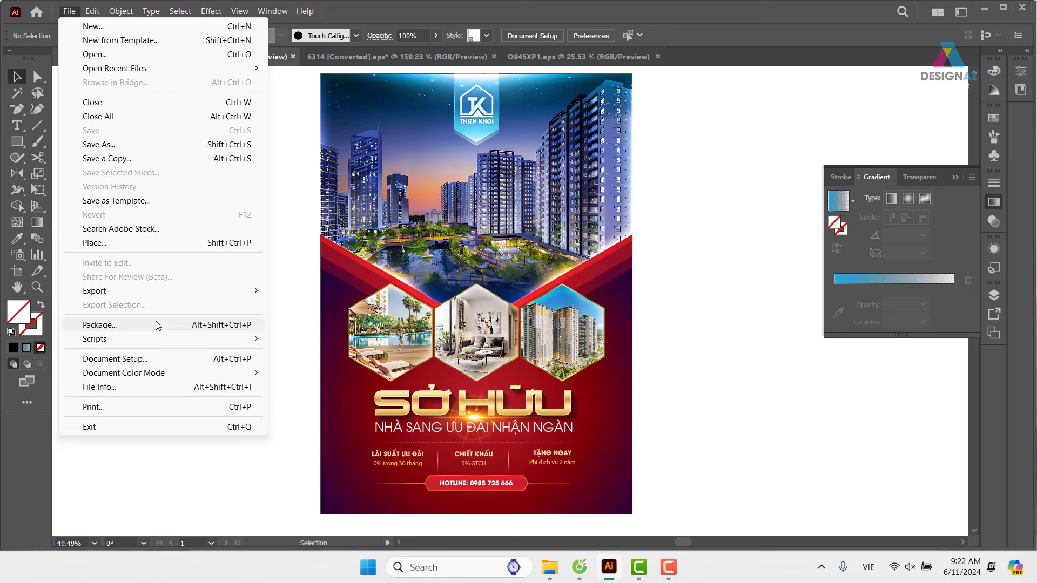
# Step: Set the package location to a new folder 'bài thiết kế bất động sản thiên khôi' under E:\day hoc ai\giáo trình illustrator
pyautogui.click(157, 324)
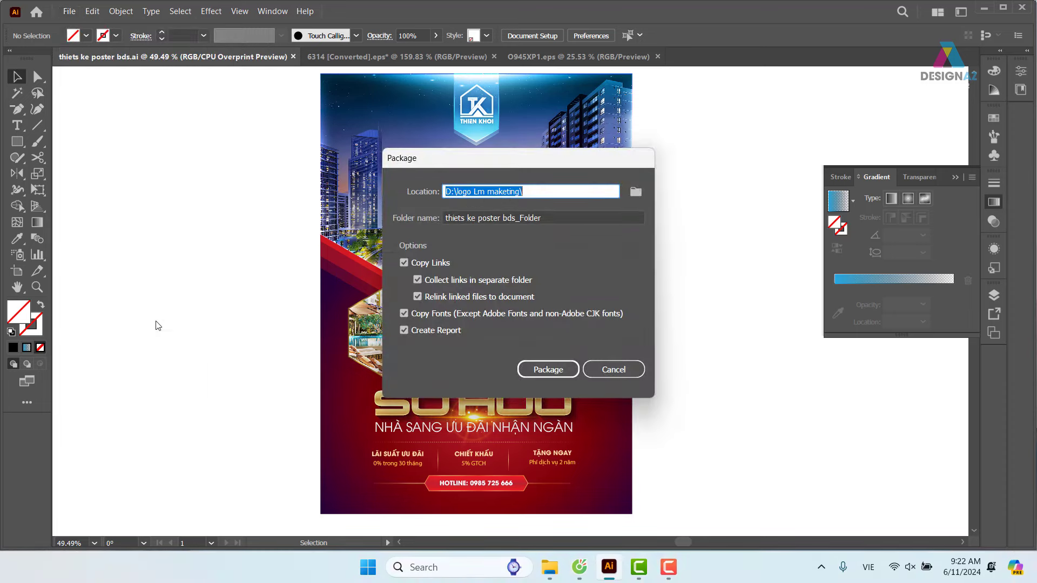
pyautogui.click(635, 192)
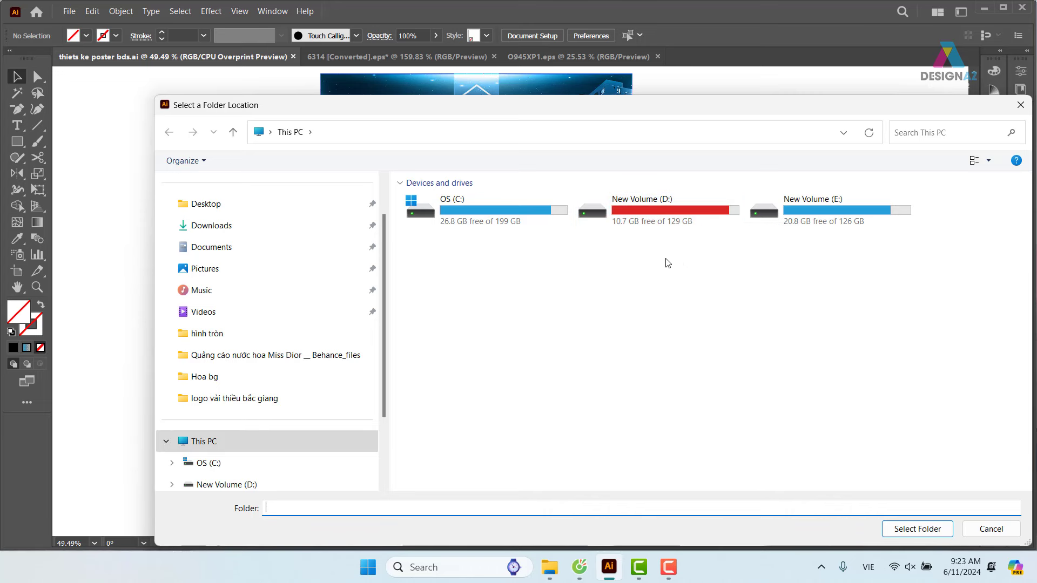
pyautogui.scroll(-2, 254, 394)
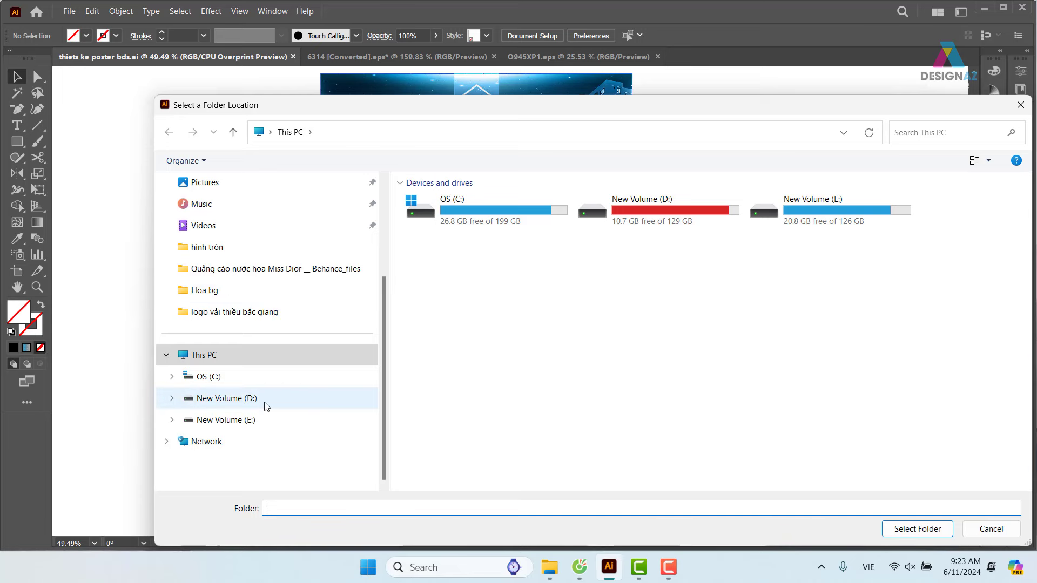
pyautogui.click(251, 420)
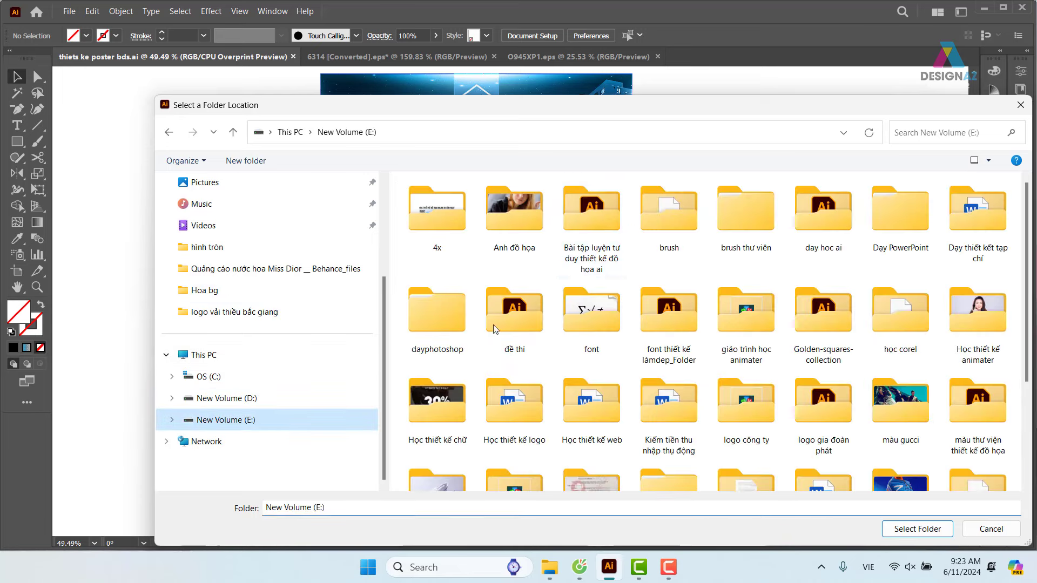
pyautogui.doubleClick(823, 213)
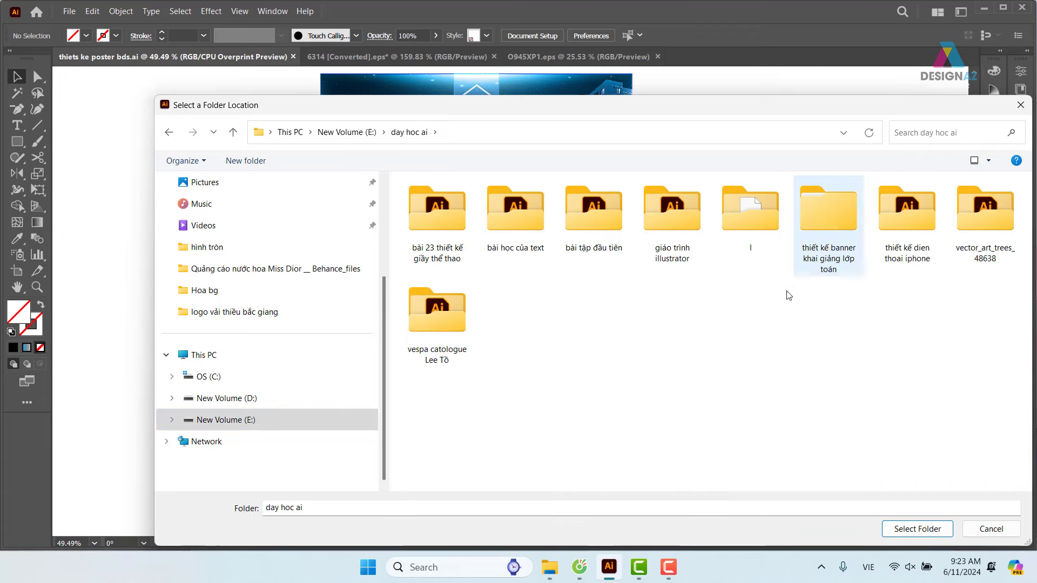
pyautogui.doubleClick(685, 223)
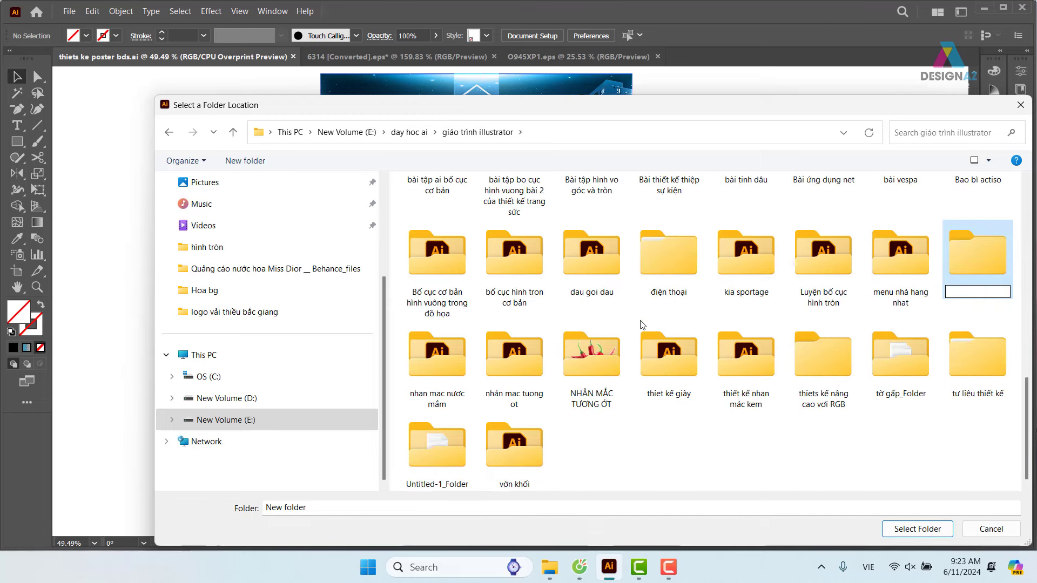
pyautogui.write('bài')
pyautogui.write('thiết kế')
pyautogui.write(' bất đô')
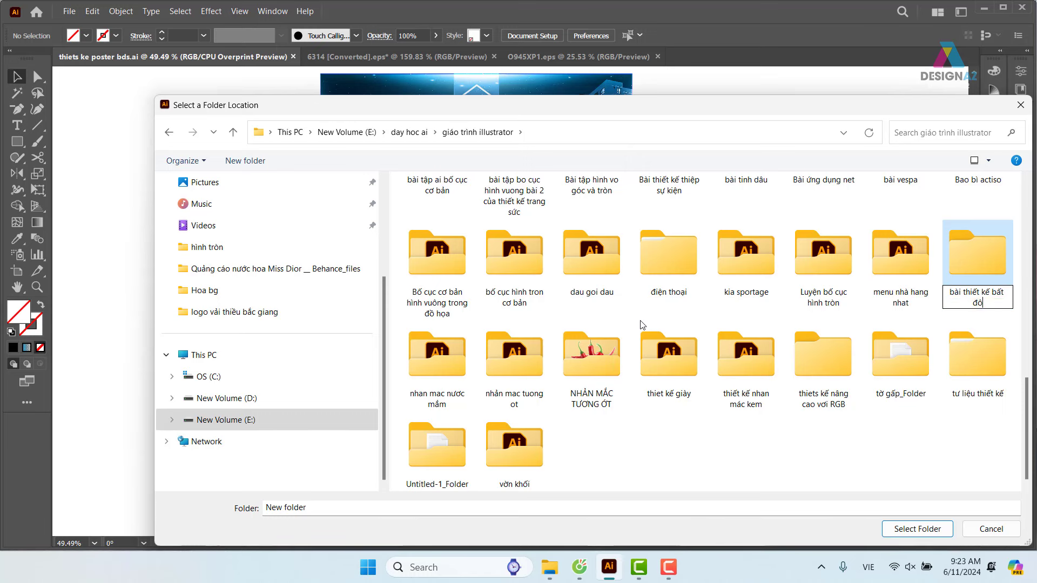
pyautogui.write('ng sản ')
pyautogui.write('thien ')
pyautogui.write('khôi')
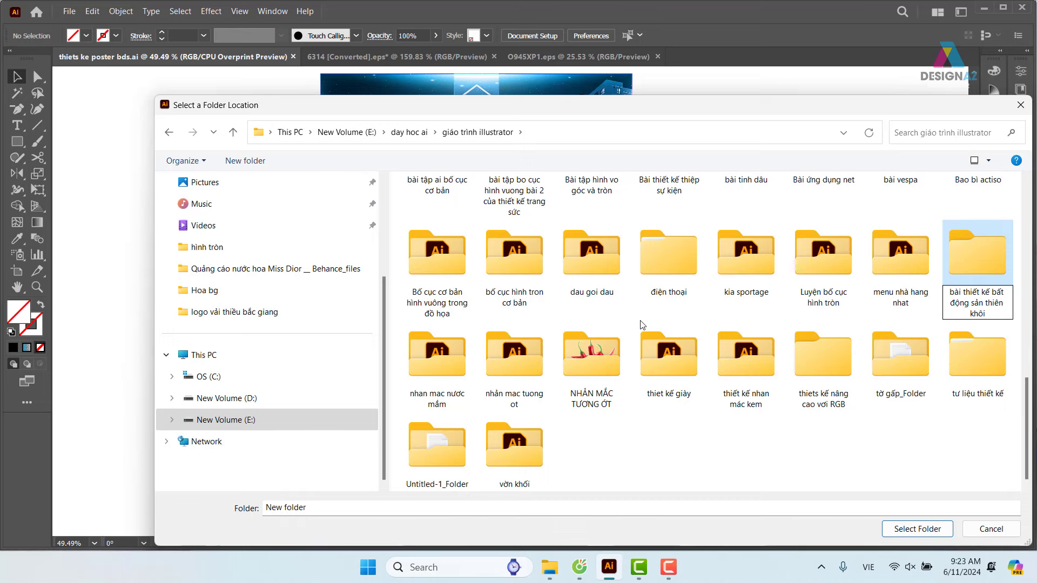
pyautogui.press('Return')
pyautogui.press('Return')
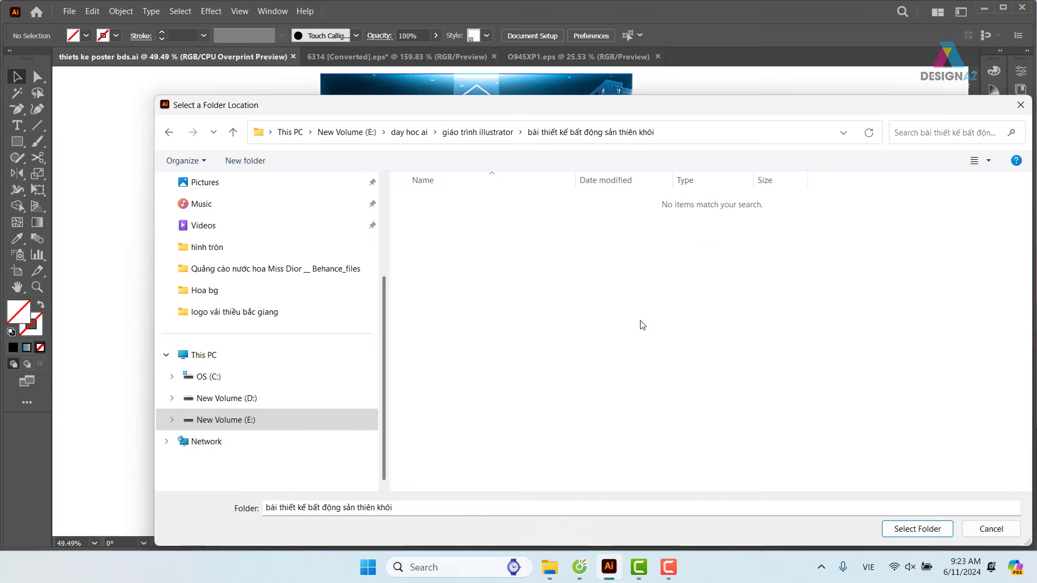
pyautogui.click(906, 532)
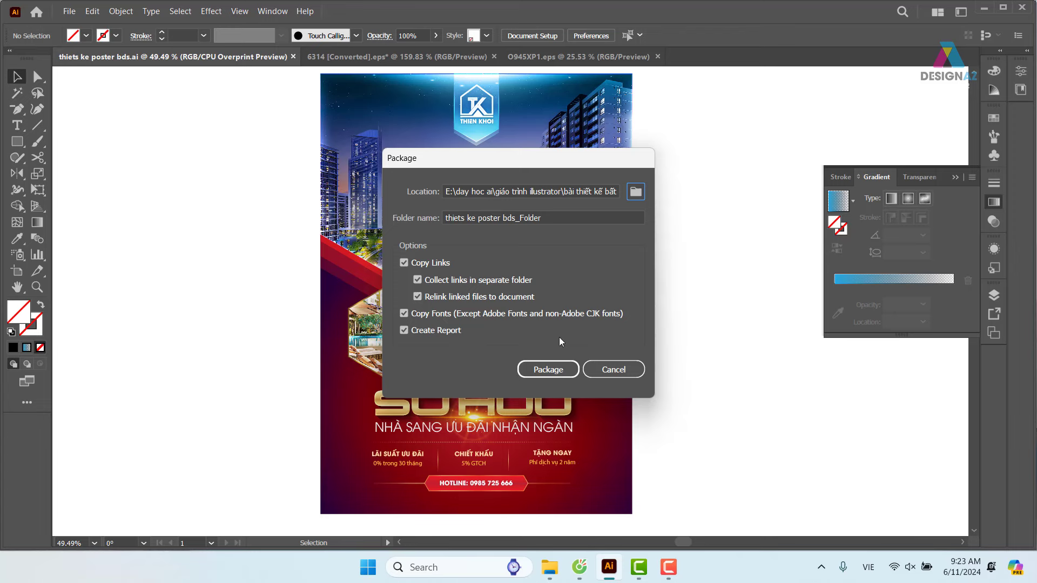
# Step: Create the package, accept the font licensing notice, and show the package folder
pyautogui.click(563, 370)
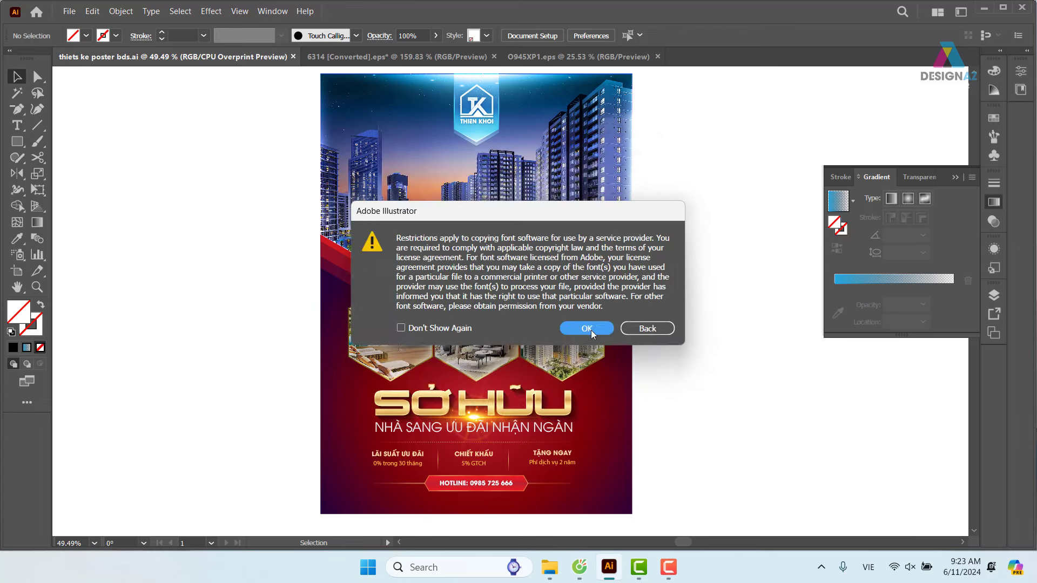
pyautogui.click(586, 328)
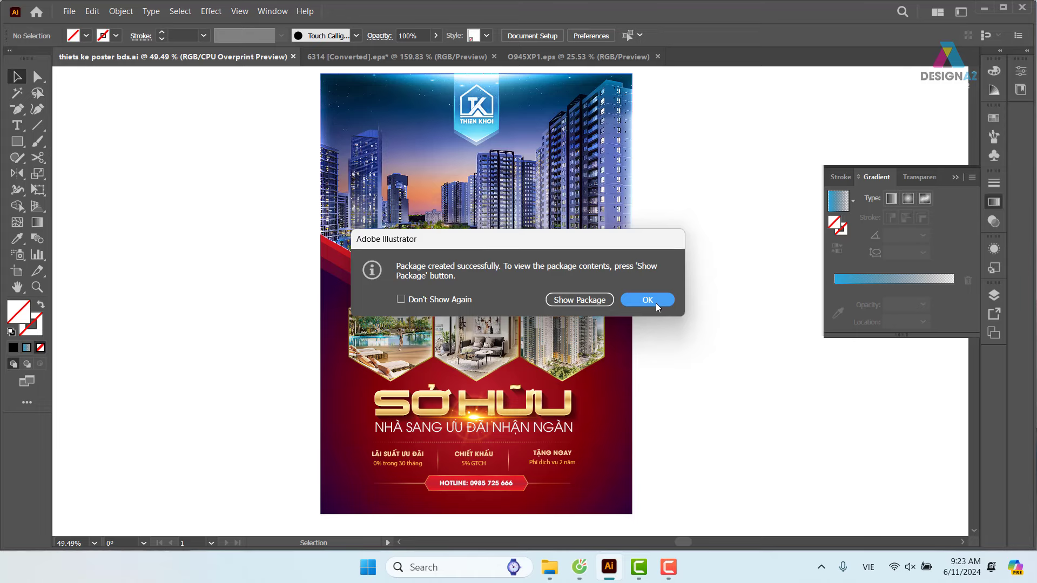
pyautogui.click(597, 303)
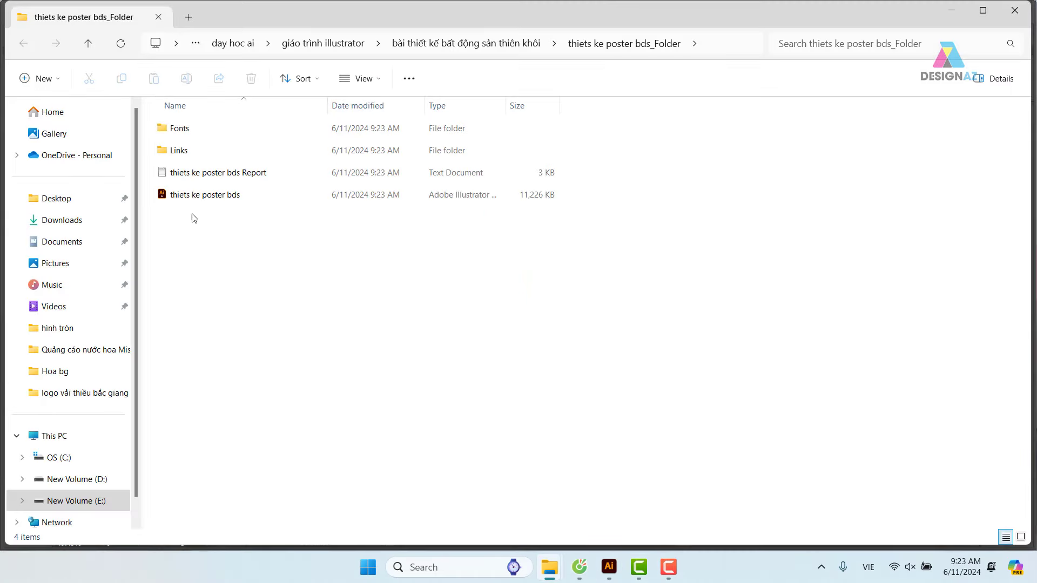
# Step: Inspect the package's Links and Fonts folders, then go up to the parent folder
pyautogui.click(196, 196)
pyautogui.doubleClick(171, 157)
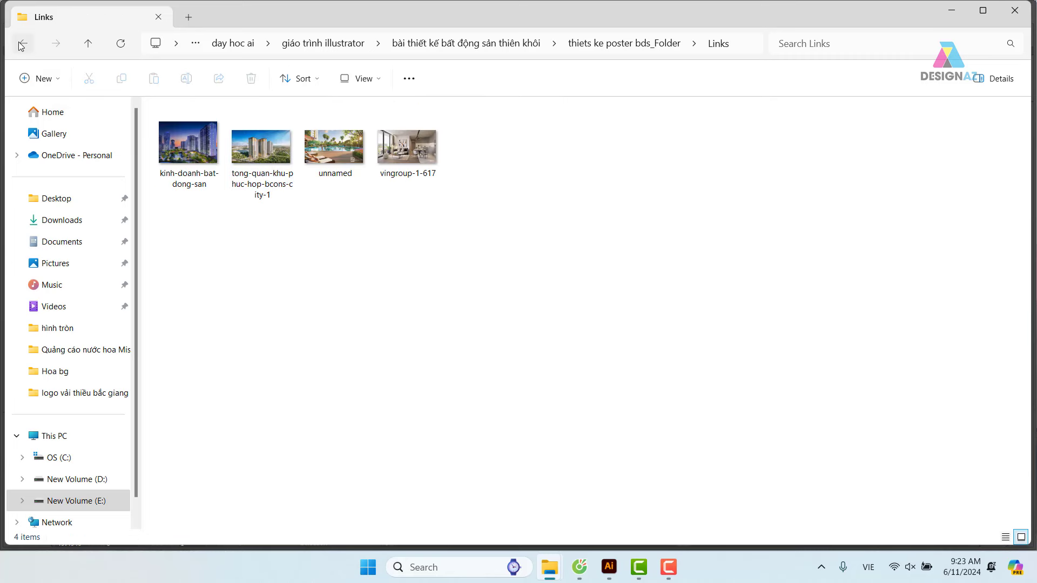
pyautogui.click(23, 43)
pyautogui.doubleClick(206, 128)
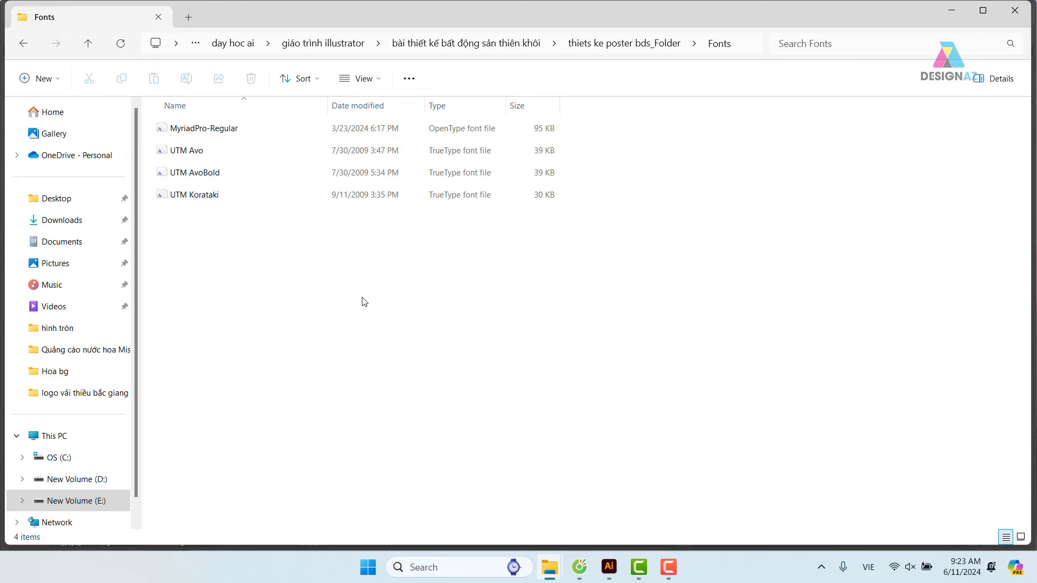
pyautogui.click(23, 43)
pyautogui.click(511, 44)
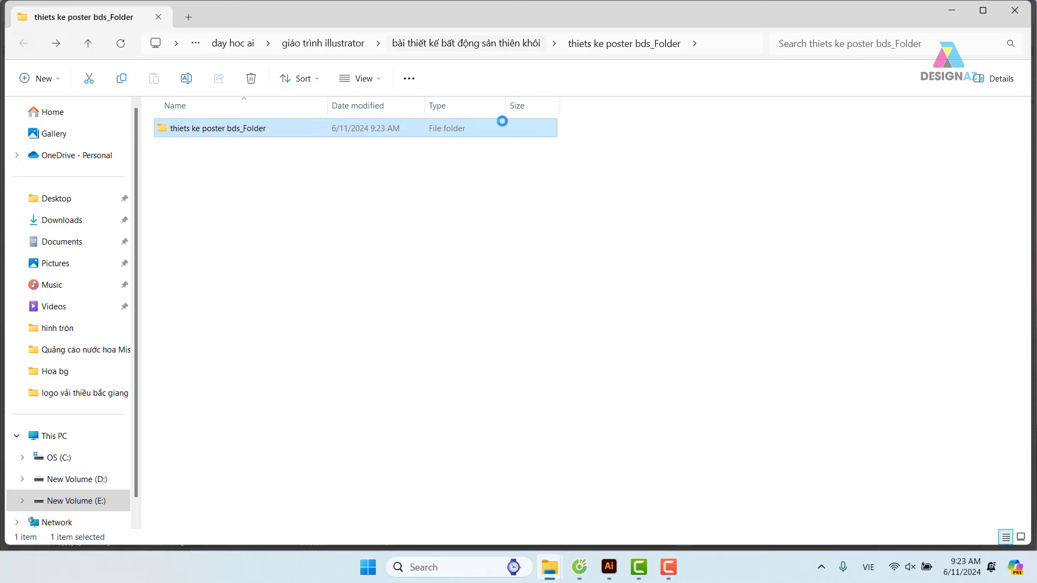
# Step: Expand the full context menu for thiets ke poster bds_Folder
pyautogui.rightClick(252, 132)
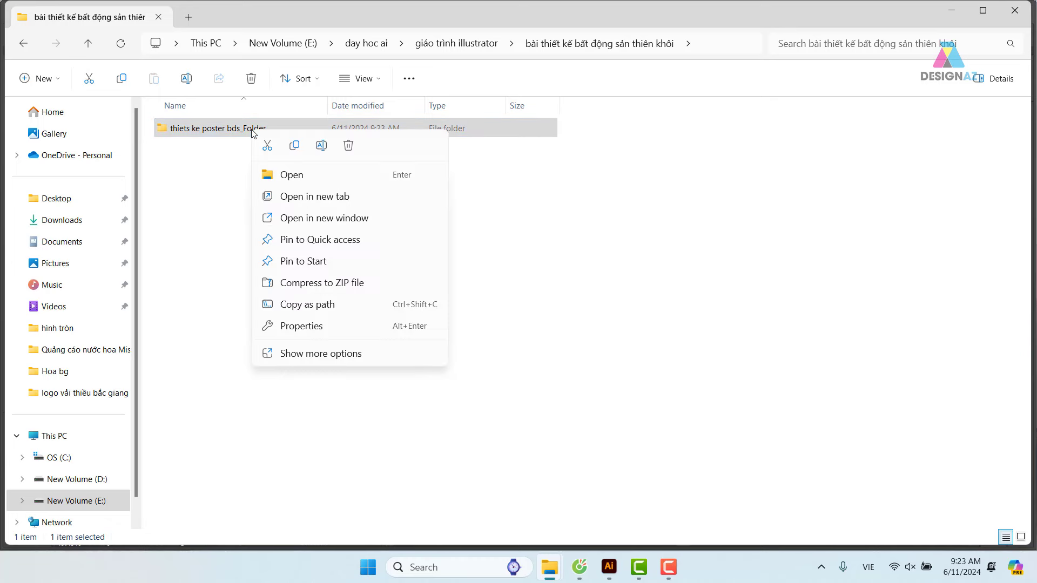
pyautogui.click(335, 353)
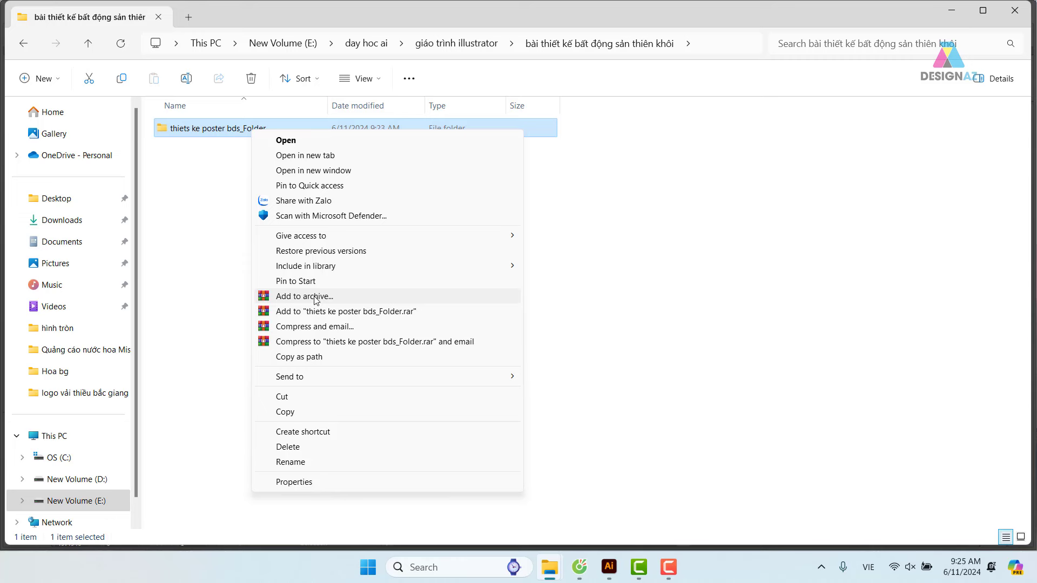
# Step: Archive thiets ke poster bds_Folder to a same-named RAR with WinRAR's default settings
pyautogui.click(316, 298)
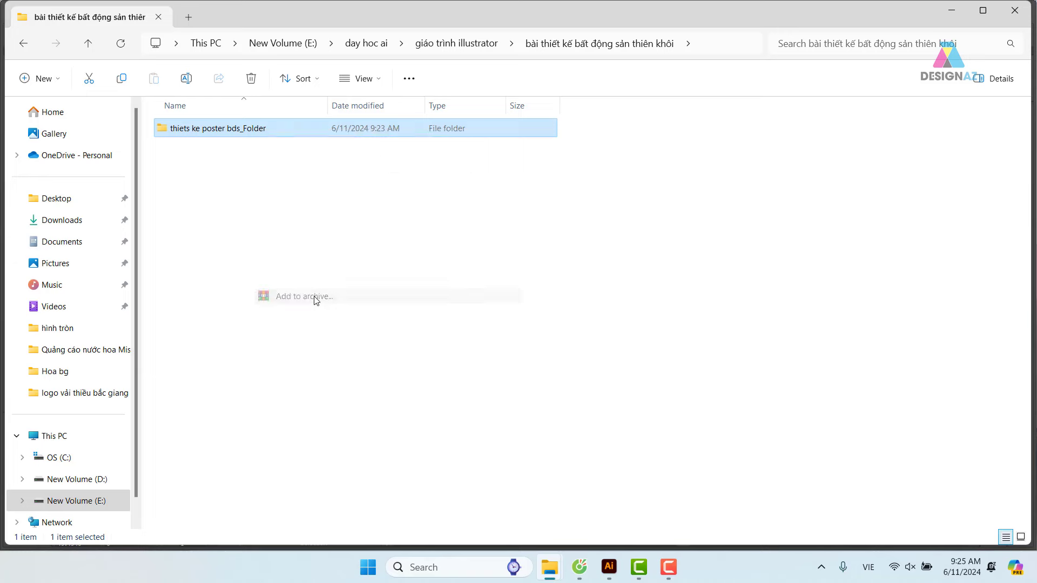
pyautogui.click(531, 402)
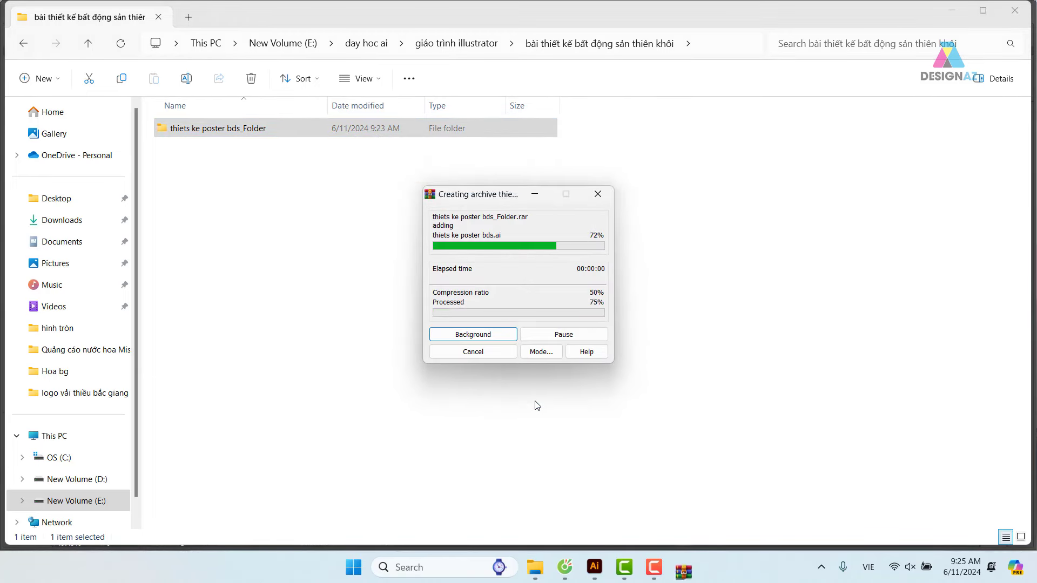
pyautogui.click(193, 156)
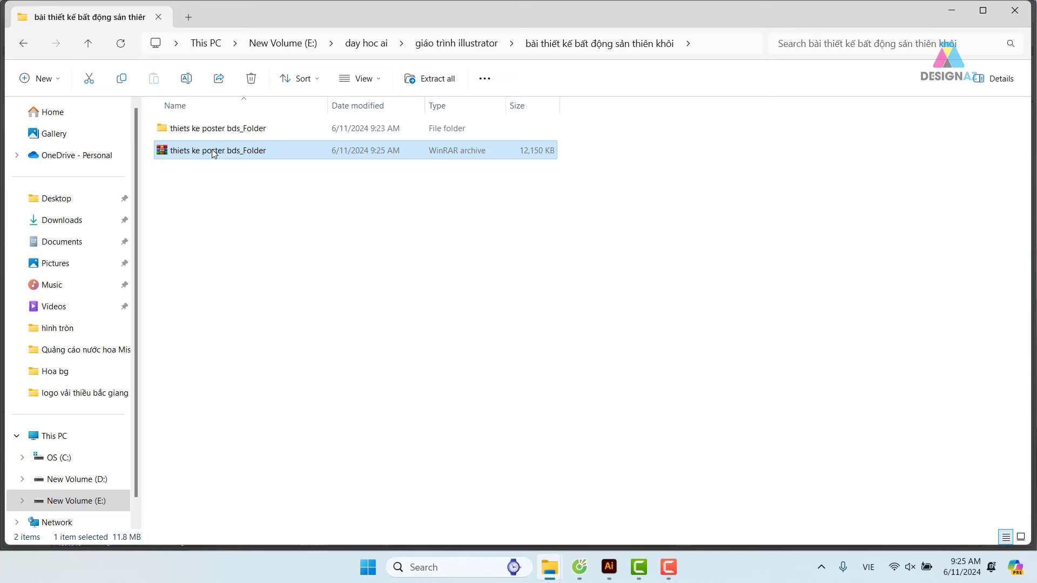
pyautogui.rightClick(214, 153)
pyautogui.click(282, 373)
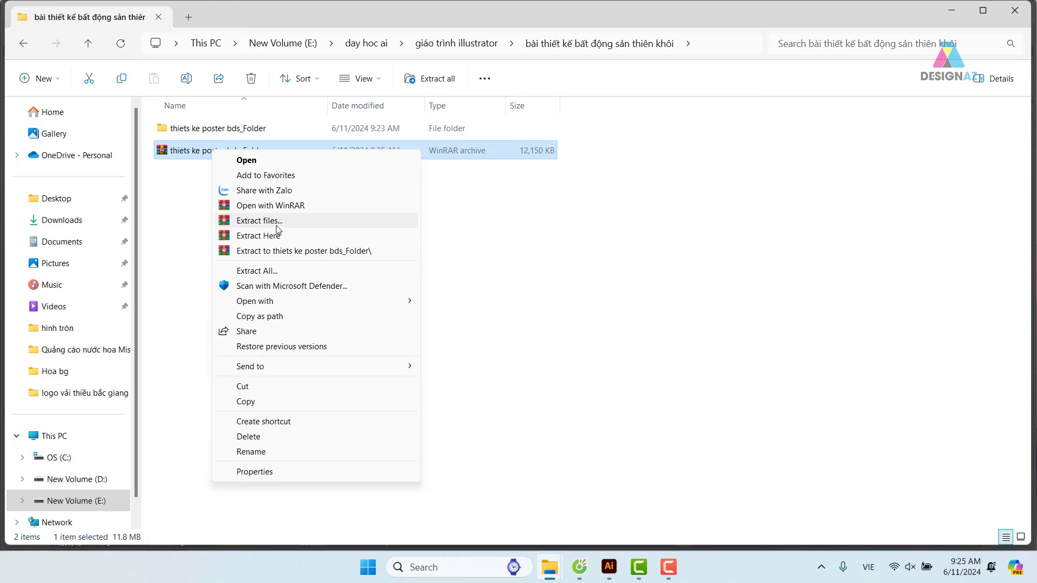
pyautogui.click(276, 190)
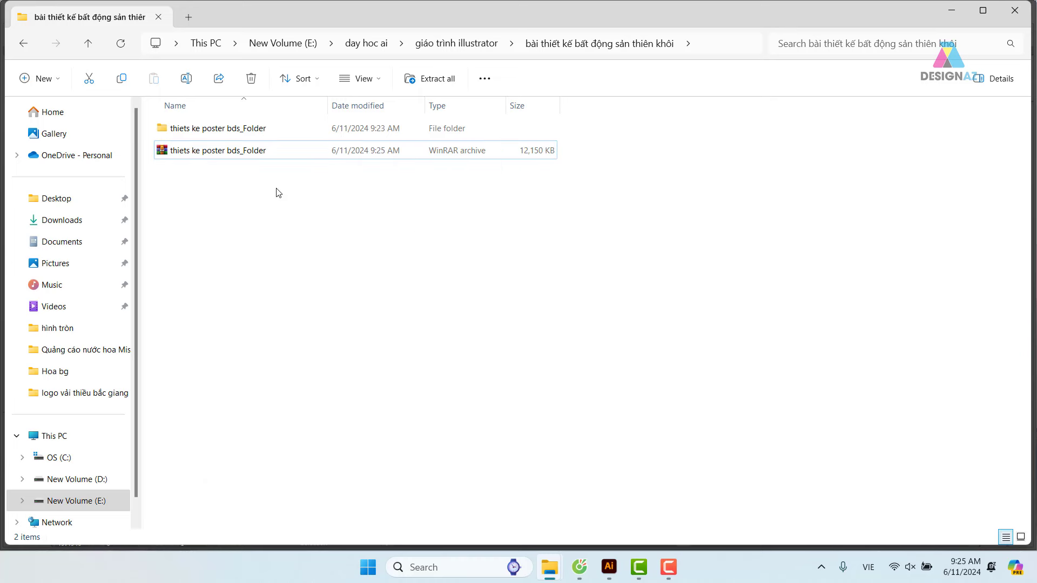
# Step: Recheck the package's Links folder and the four font files in Fonts
pyautogui.doubleClick(175, 127)
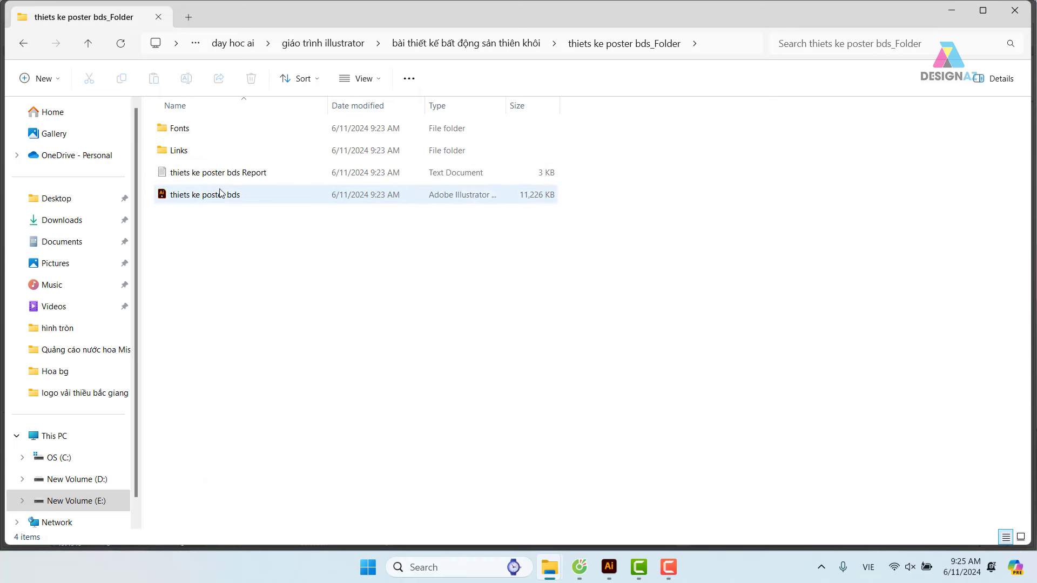
pyautogui.doubleClick(174, 150)
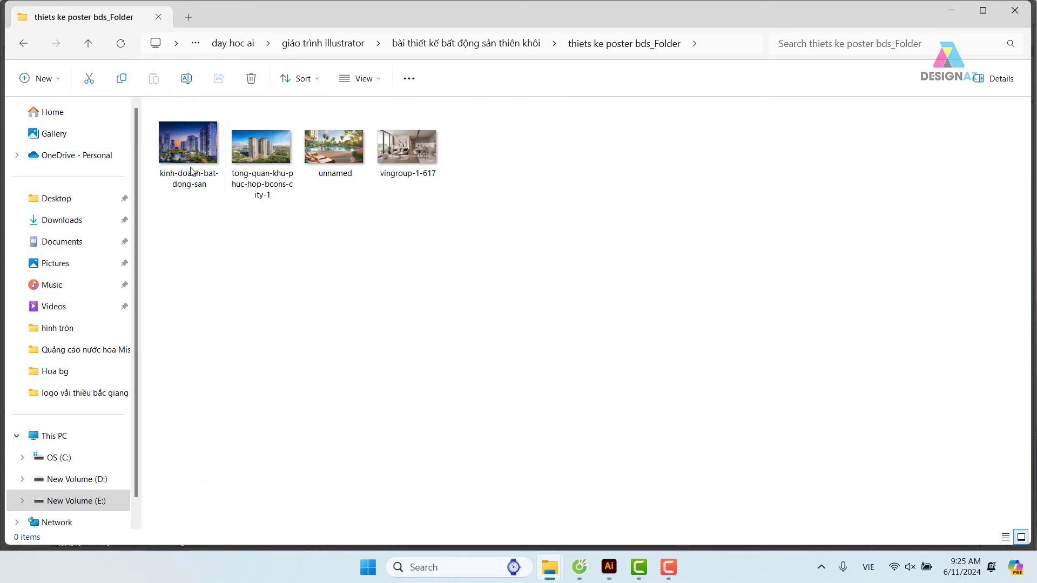
pyautogui.click(17, 43)
pyautogui.doubleClick(175, 128)
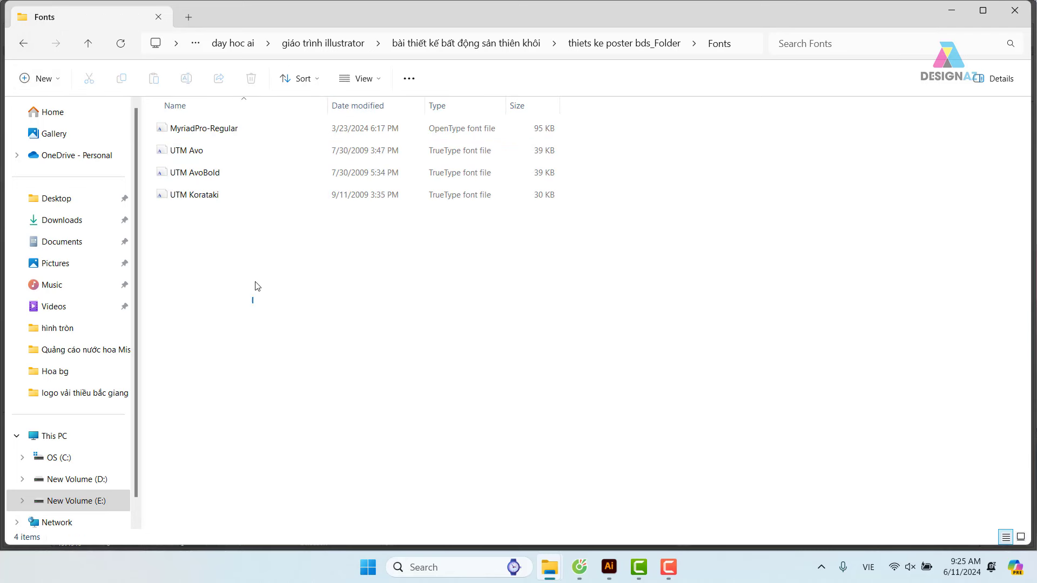
pyautogui.moveTo(257, 286); pyautogui.dragTo(170, 116)
pyautogui.rightClick(199, 150)
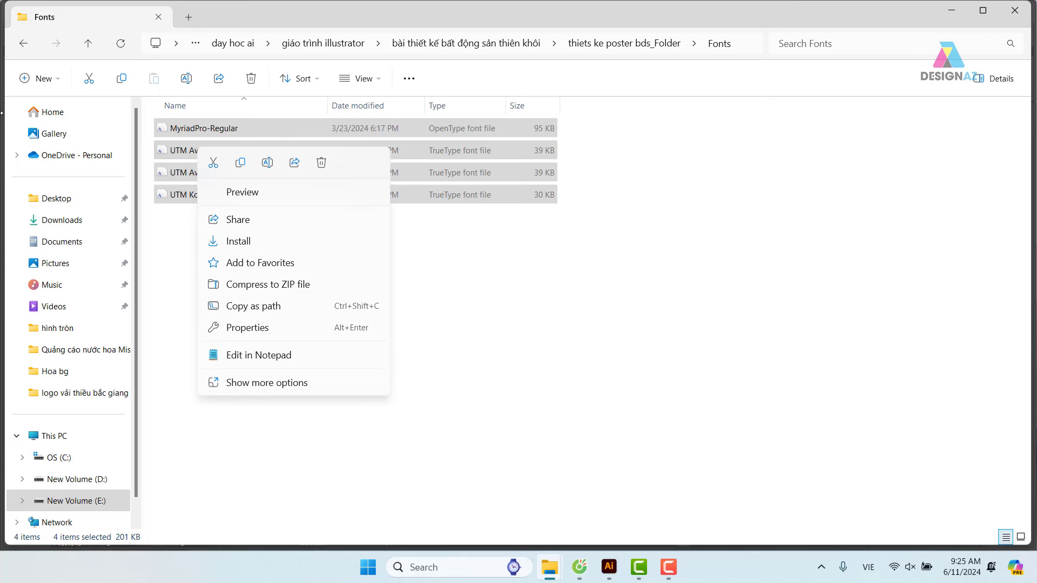
pyautogui.click(21, 44)
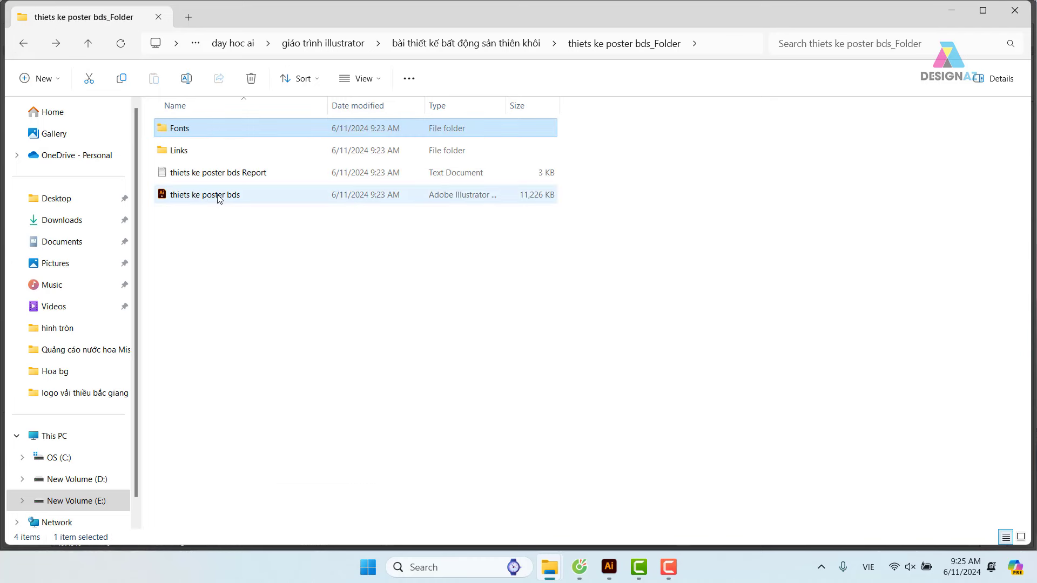
# Step: Return to the parent folder and switch back to the poster in Illustrator
pyautogui.click(216, 198)
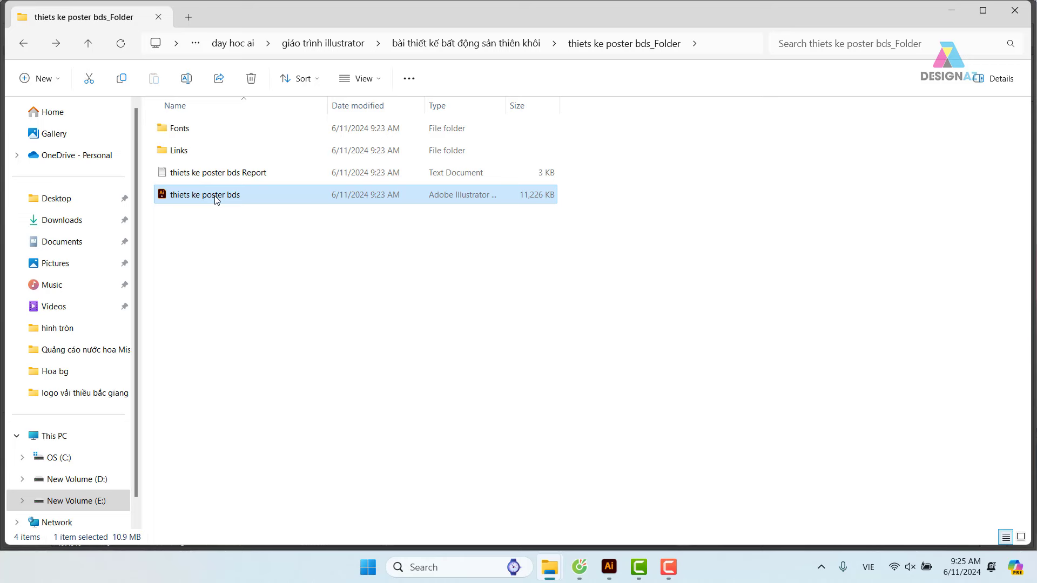
pyautogui.click(23, 43)
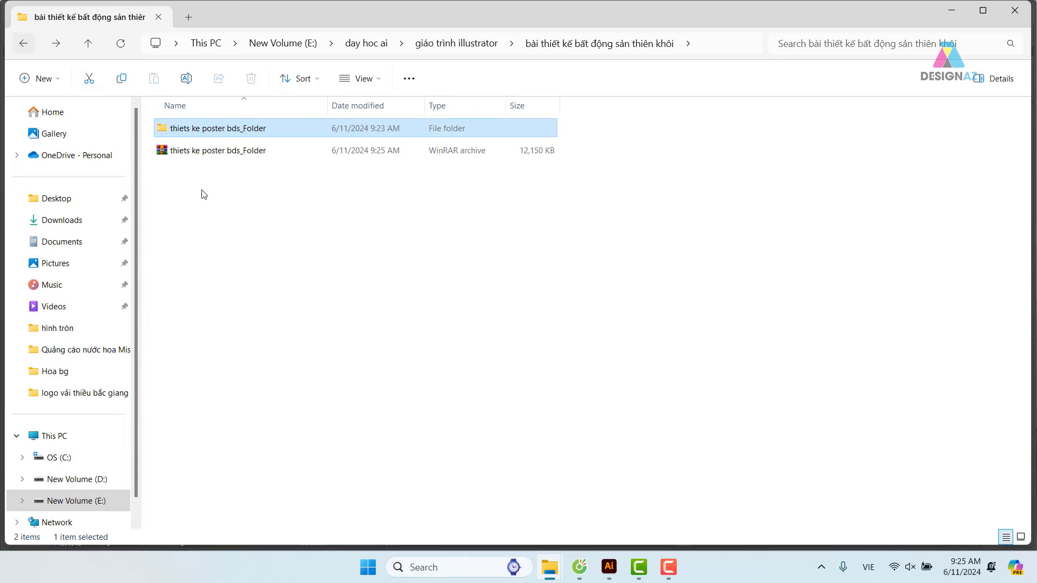
pyautogui.click(609, 567)
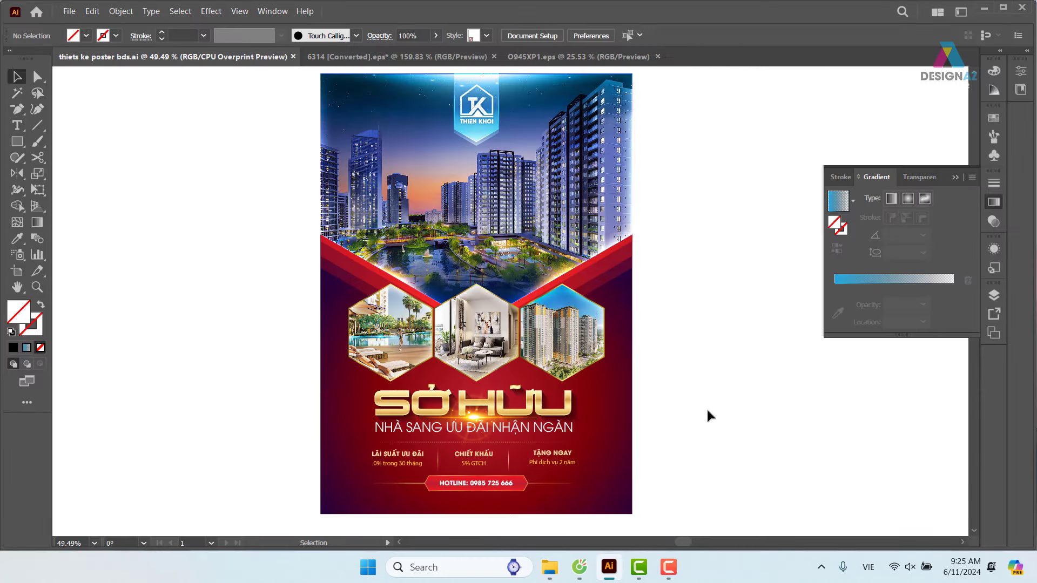
pyautogui.moveTo(735, 414); pyautogui.dragTo(718, 410)
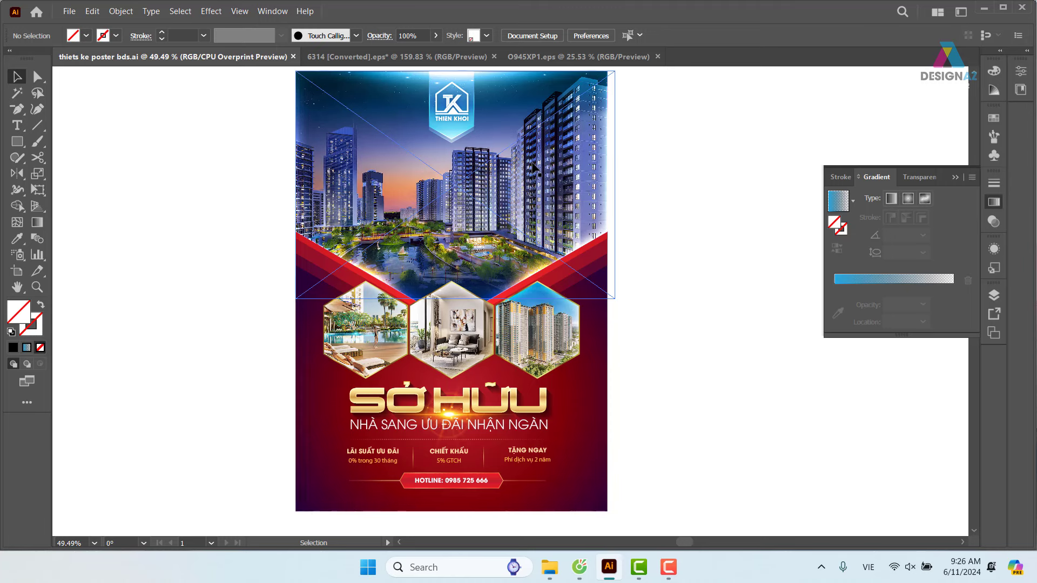
pyautogui.moveTo(639, 567)
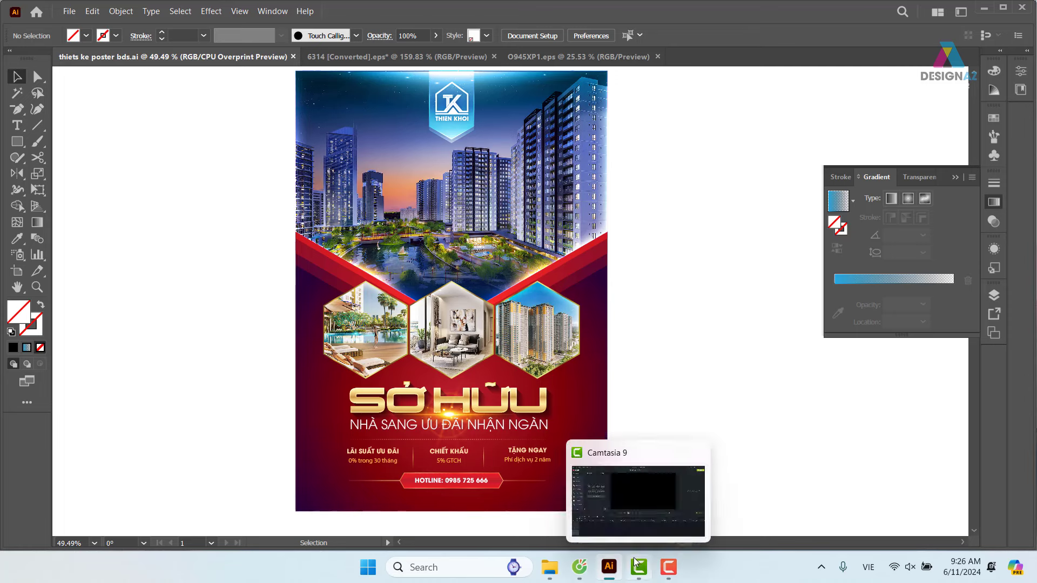
pyautogui.click(669, 567)
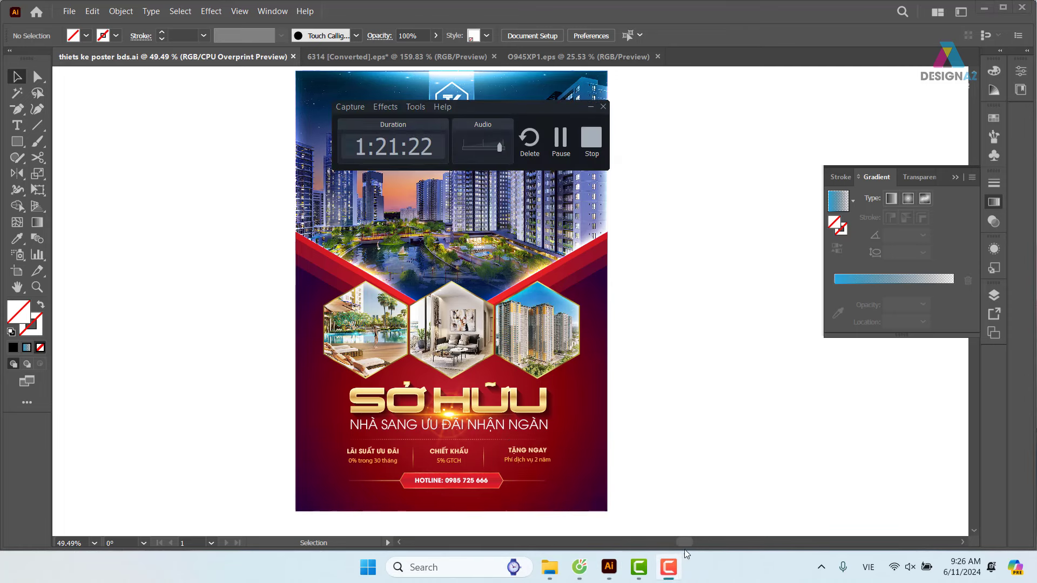